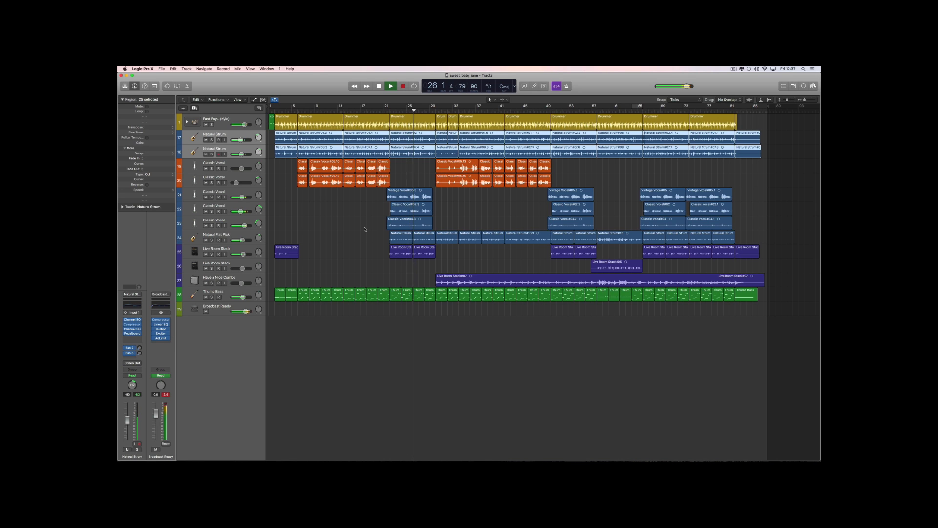
# Nudge the volume fader of Classic Vocal track 21 slightly while the song plays.
pyautogui.click(242, 198)
pyautogui.moveTo(242, 197); pyautogui.dragTo(243, 197)
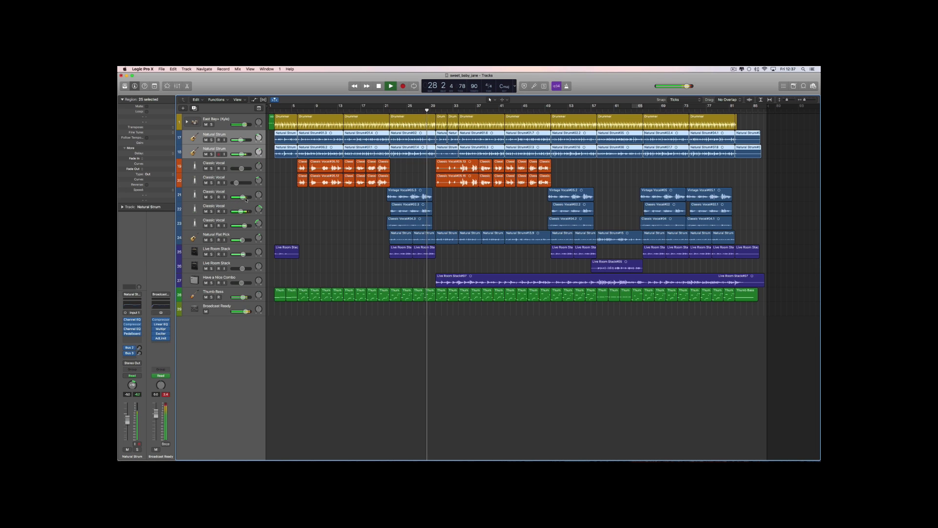
pyautogui.moveTo(243, 197); pyautogui.dragTo(241, 199)
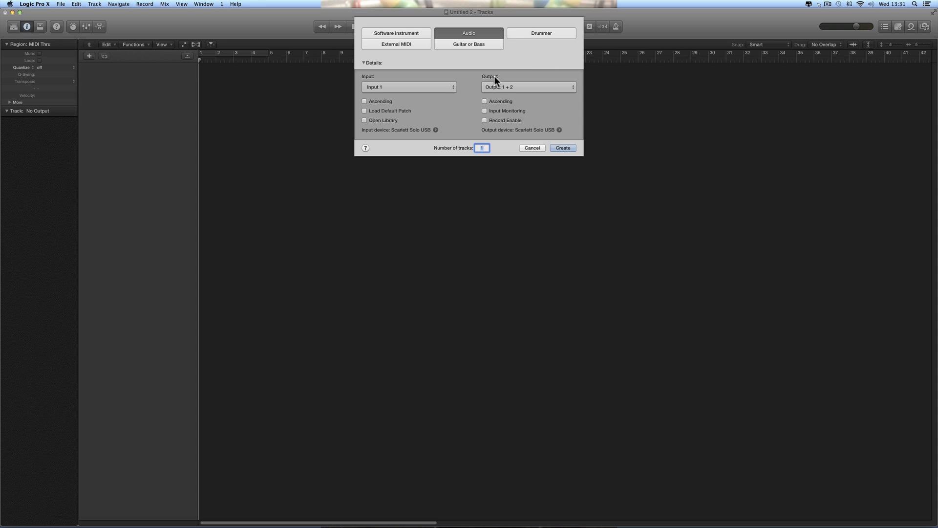
# Create a Drummer track in the Rock genre for the new project.
pyautogui.click(543, 35)
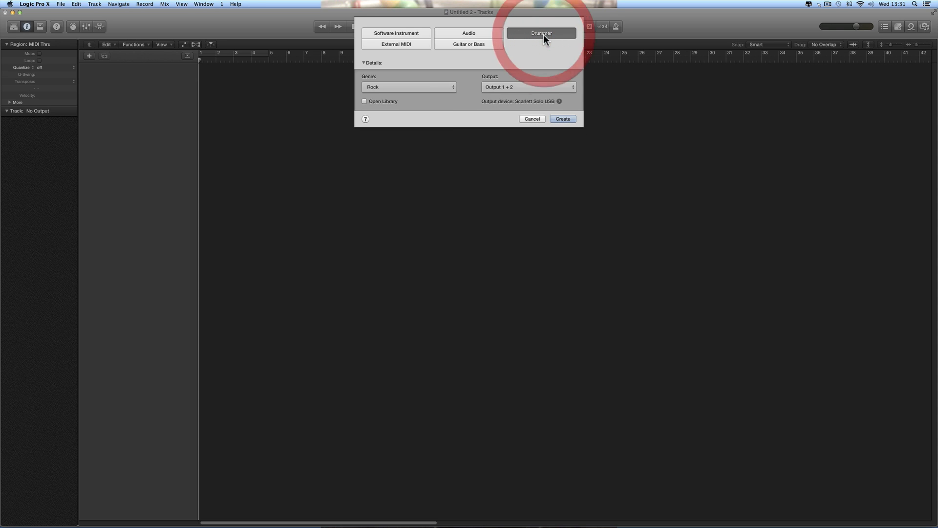
pyautogui.click(428, 87)
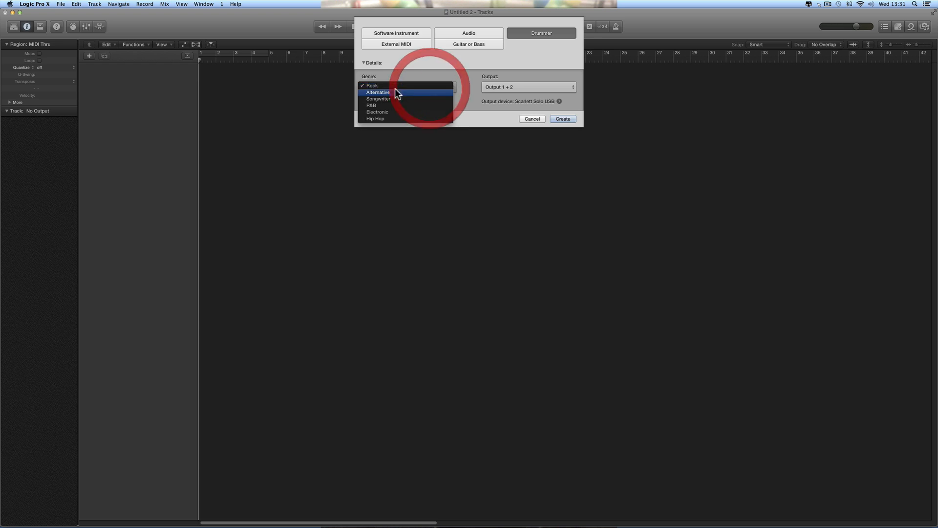
pyautogui.click(370, 87)
pyautogui.click(562, 119)
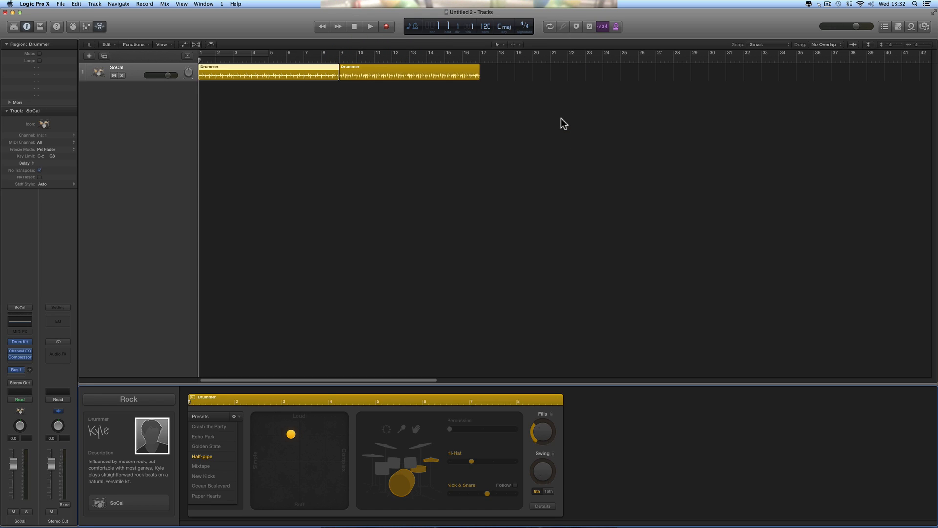
# Collapse the Region and Track details in the inspector.
pyautogui.hscroll(-1, 338, 111)
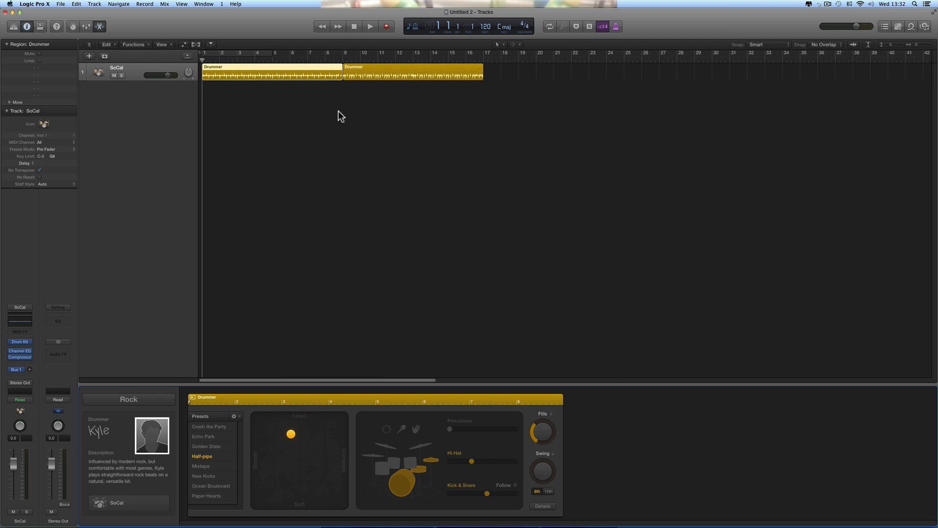
pyautogui.click(7, 44)
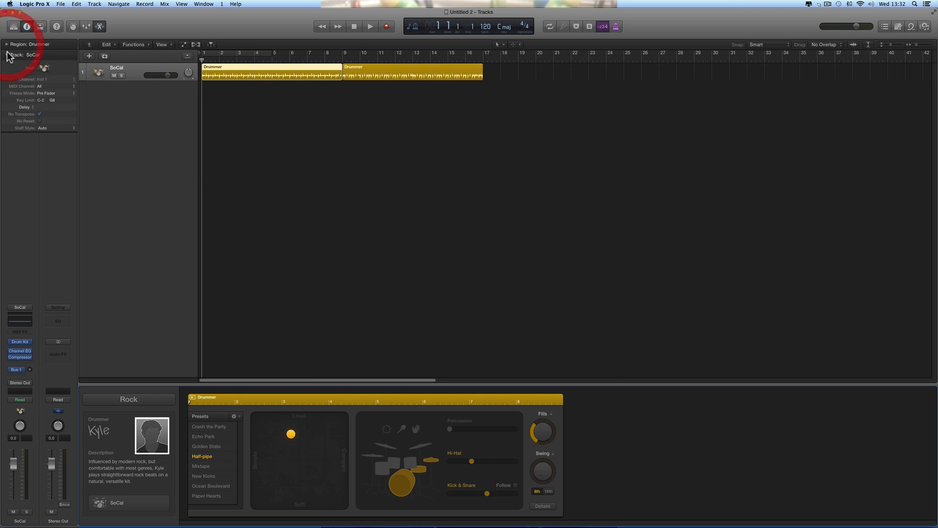
pyautogui.click(7, 54)
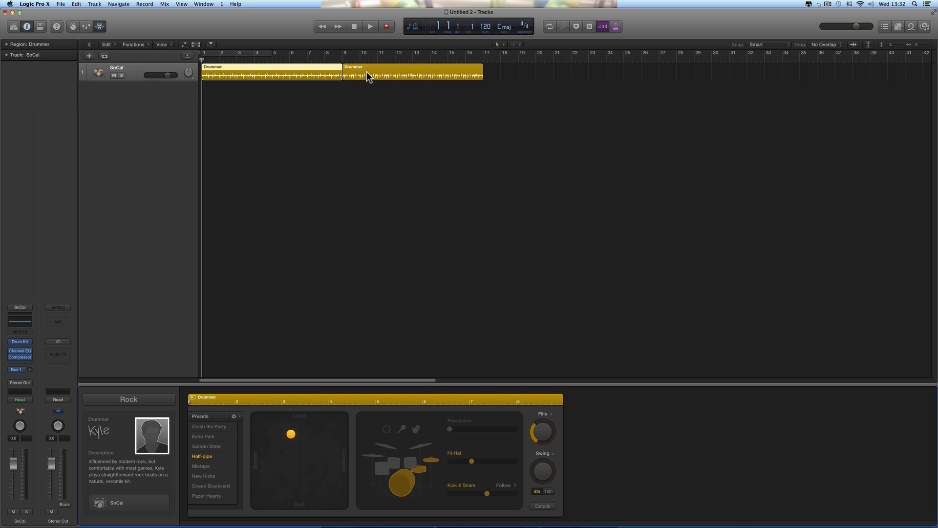
# Compare the two Drummer regions and delete the second one, which starts at bar 9.
pyautogui.click(395, 72)
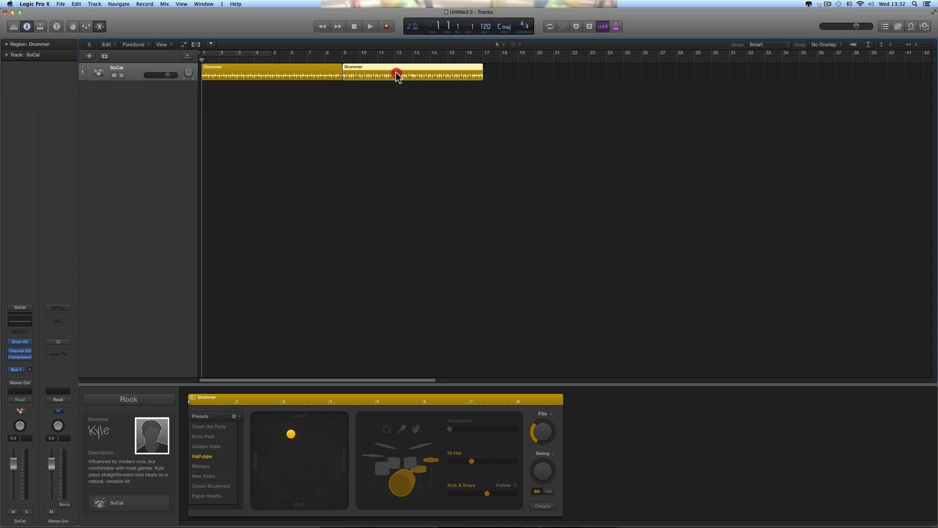
pyautogui.click(334, 71)
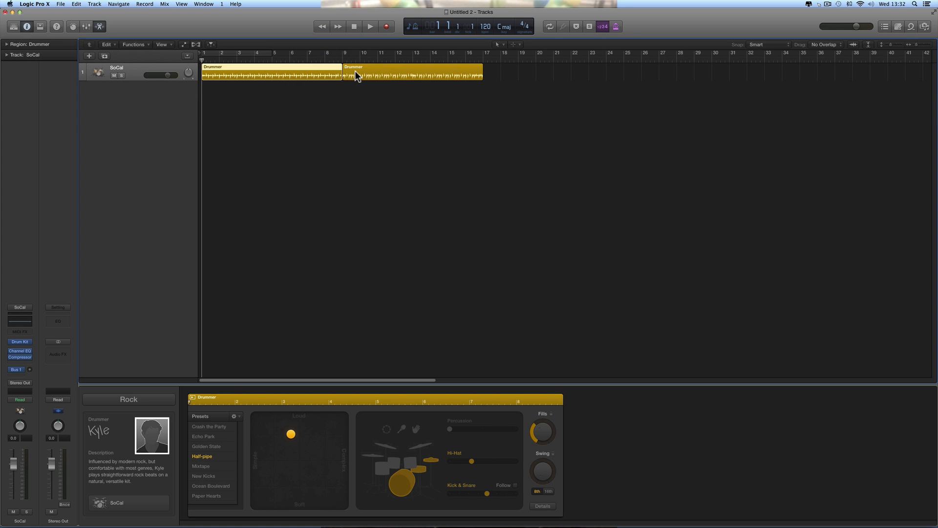
pyautogui.click(354, 70)
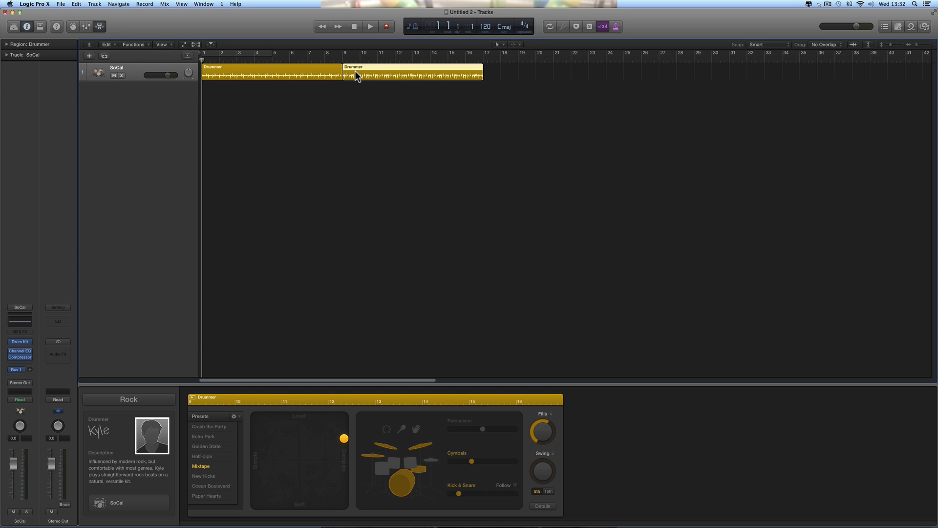
pyautogui.press('Delete')
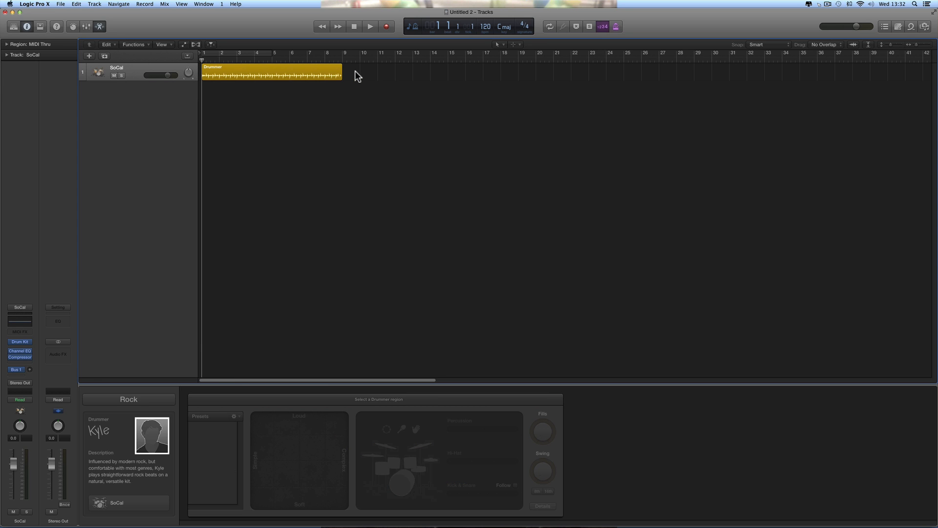
# Select the remaining Drummer region, then hide its Drummer editor and show it again.
pyautogui.click(329, 74)
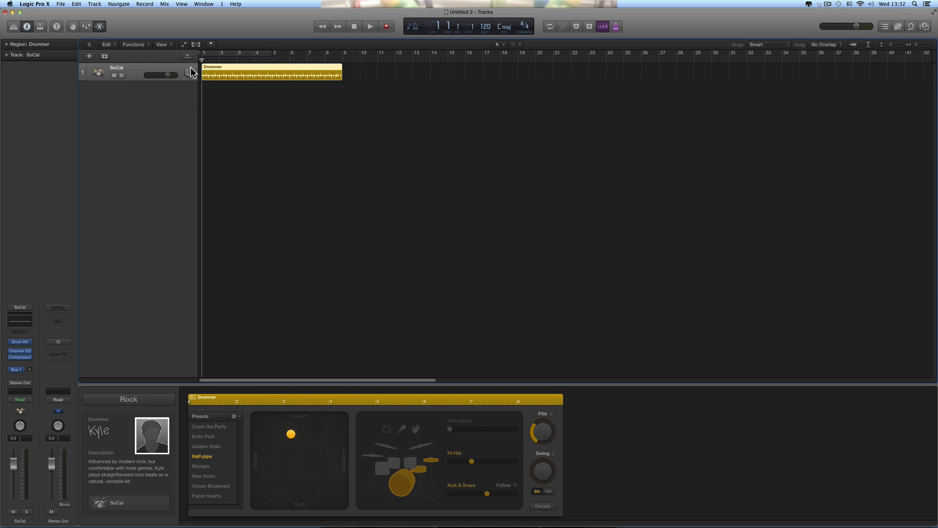
pyautogui.click(222, 69)
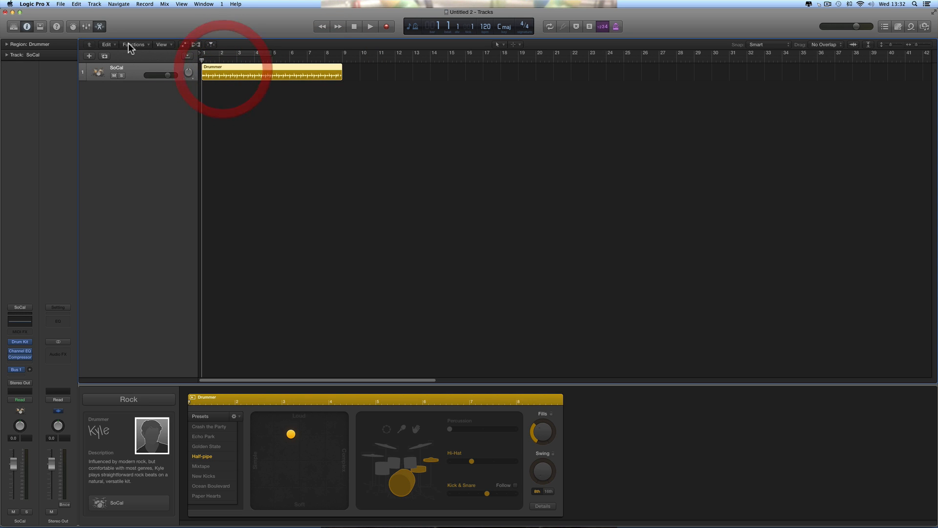
pyautogui.click(100, 27)
pyautogui.click(98, 27)
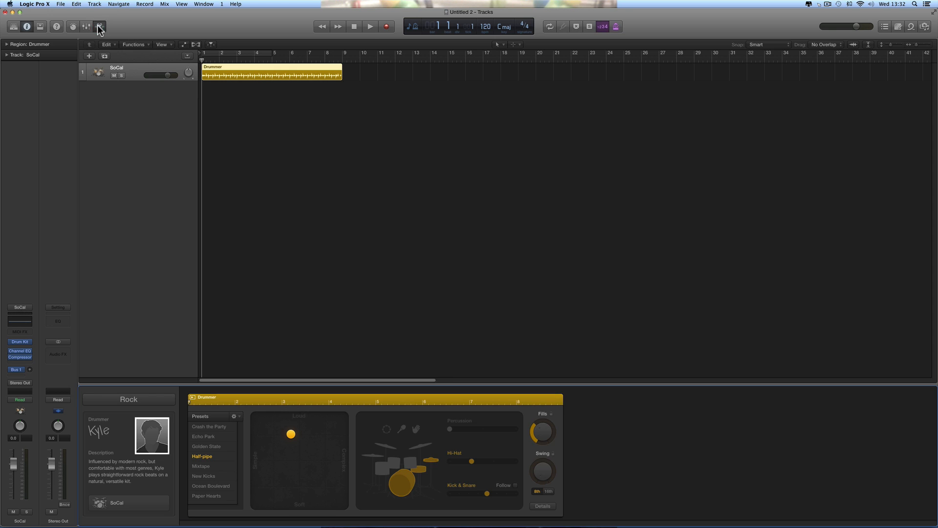
pyautogui.doubleClick(248, 69)
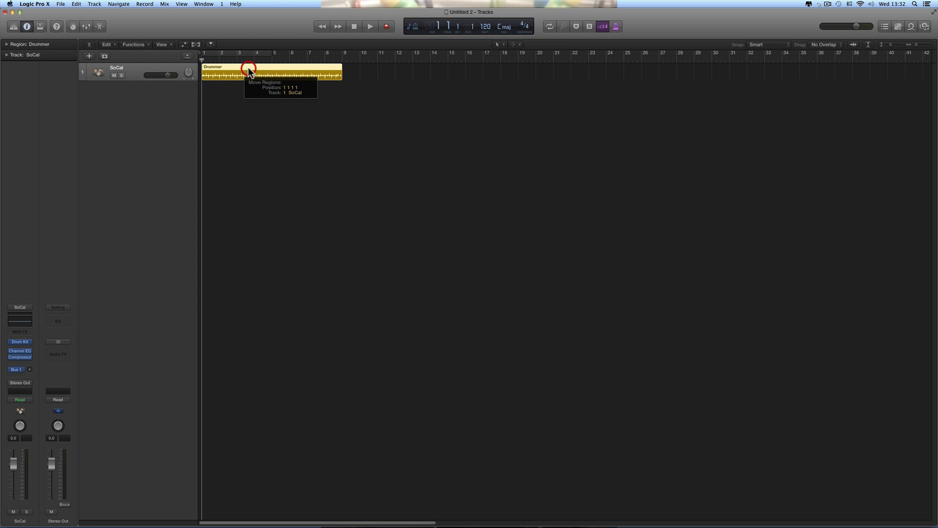
pyautogui.doubleClick(248, 69)
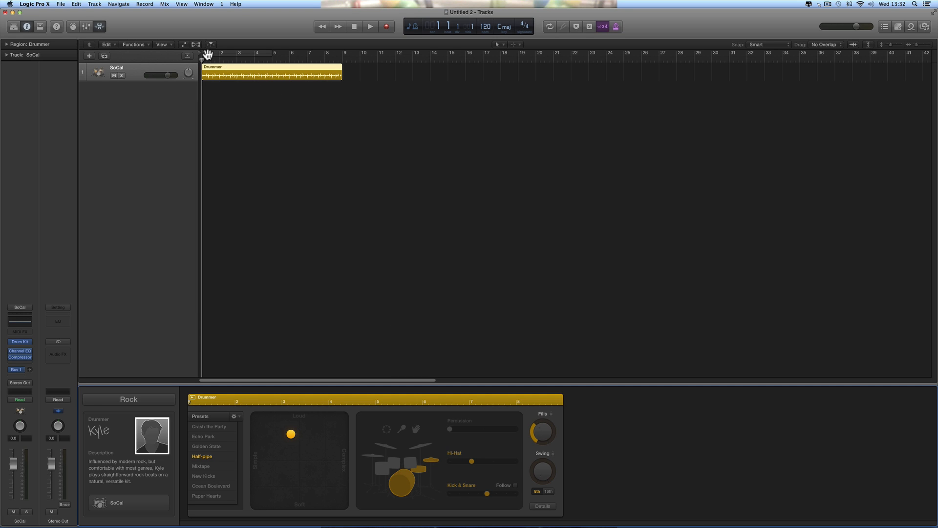
# Set a cycle range over the eight-bar Drummer region and play it at a tempo of 100.
pyautogui.moveTo(204, 53); pyautogui.dragTo(342, 54)
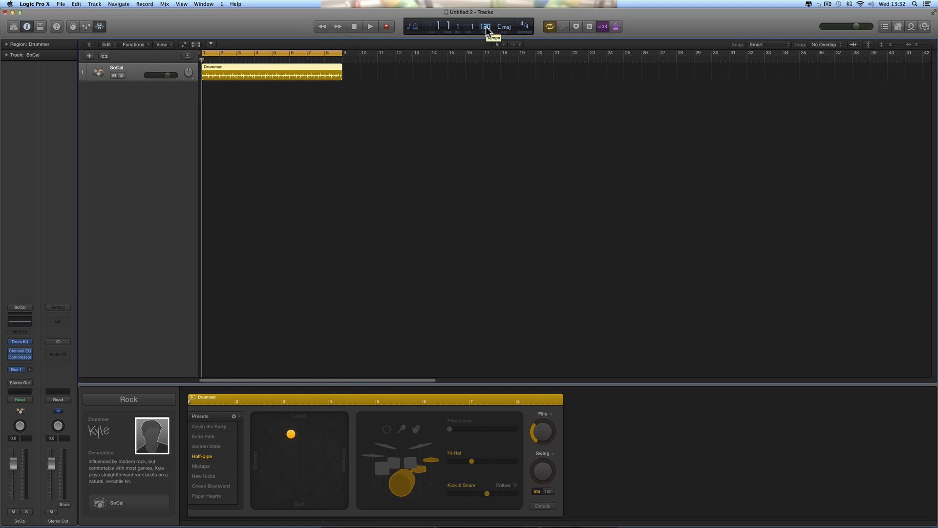
pyautogui.moveTo(485, 26); pyautogui.dragTo(485, 35)
pyautogui.moveTo(486, 47); pyautogui.dragTo(485, 46)
pyautogui.click(371, 28)
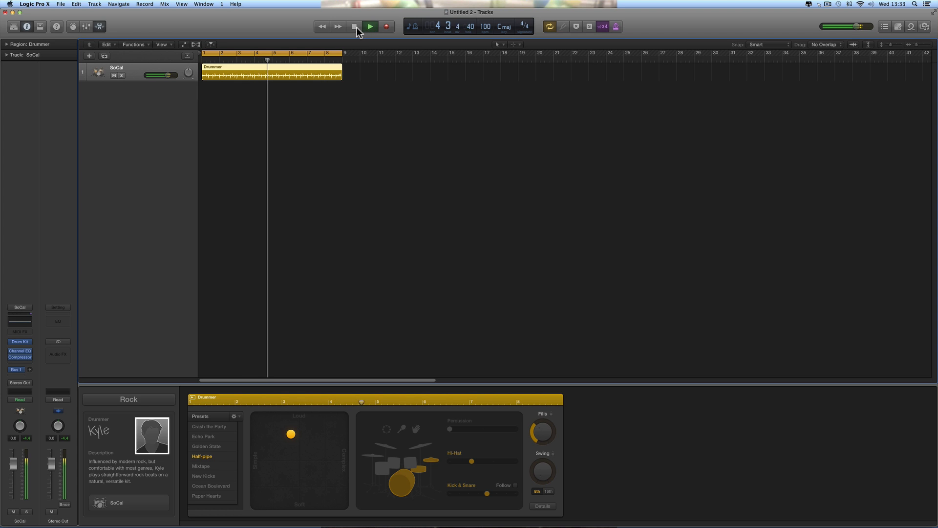
pyautogui.click(355, 27)
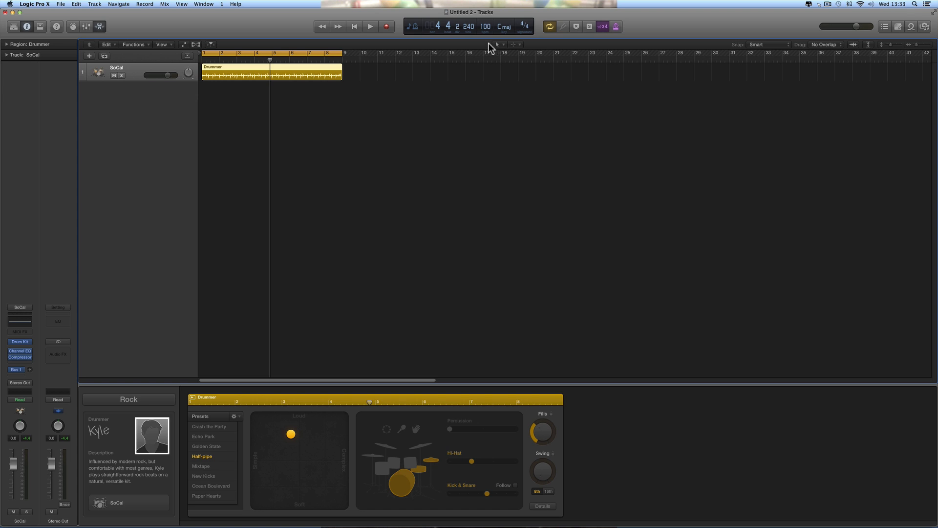
# Set the project tempo to 90 and play the drum loop at that speed.
pyautogui.moveTo(488, 27); pyautogui.dragTo(486, 42)
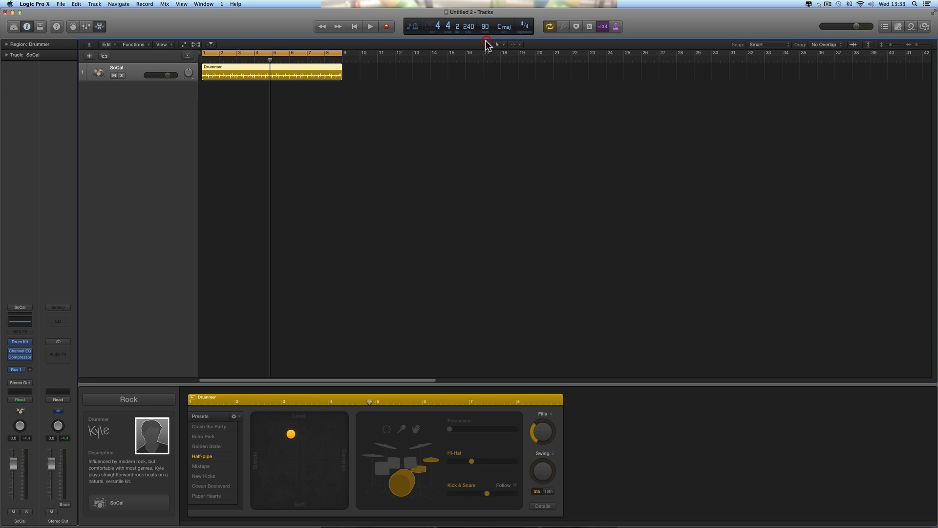
pyautogui.click(367, 28)
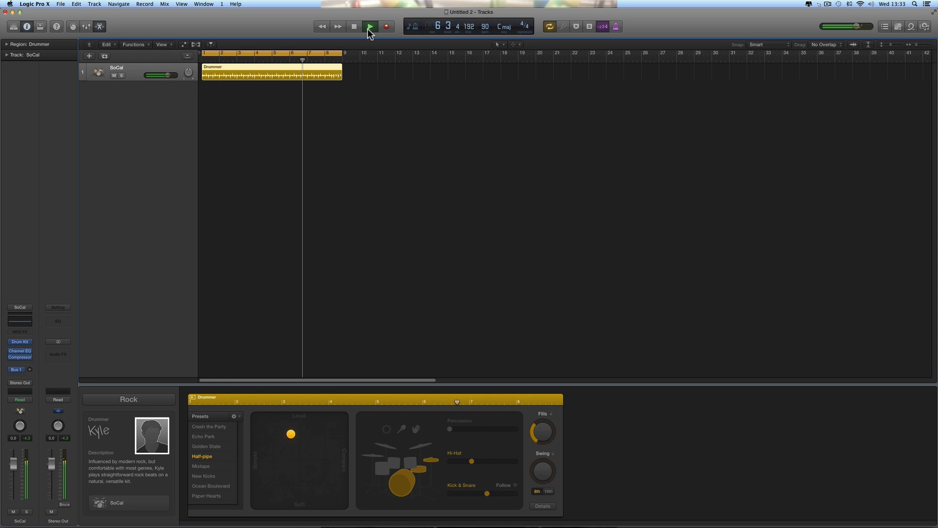
pyautogui.click(368, 28)
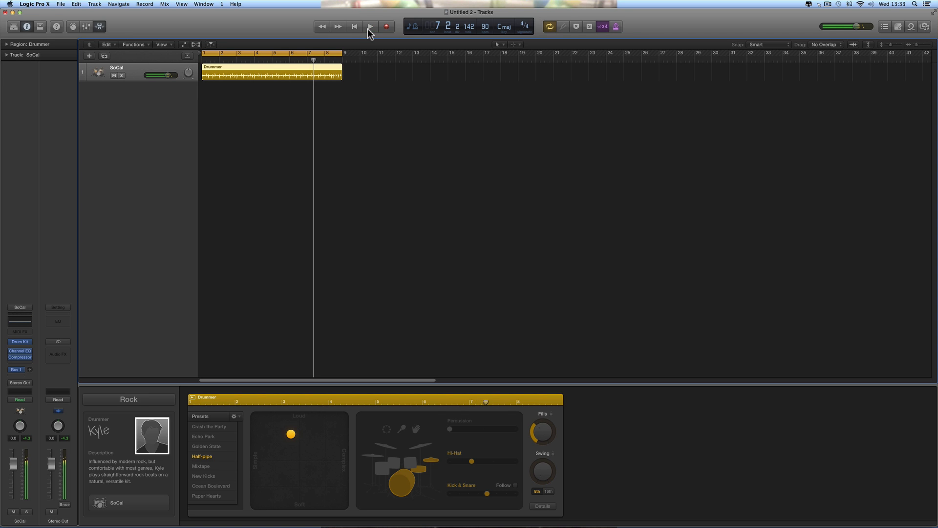
pyautogui.click(485, 27)
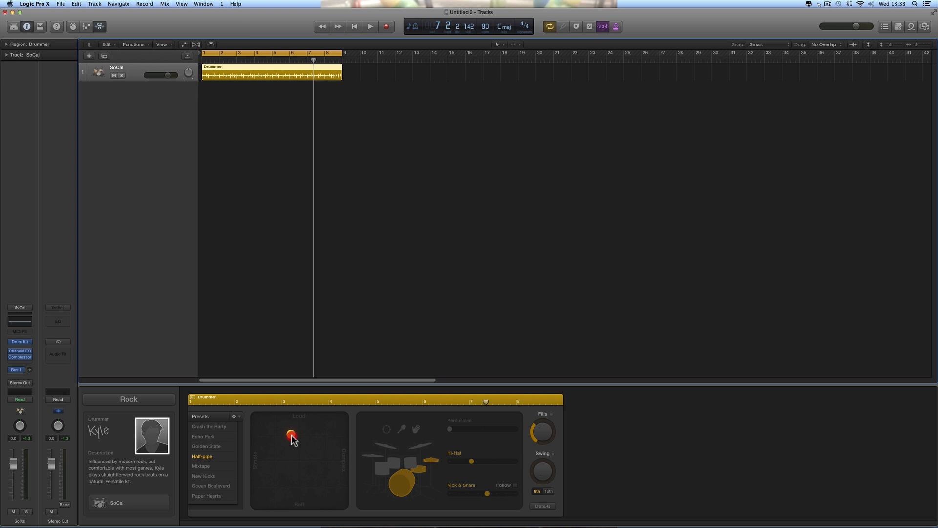
# Move the puck on the Drummer's XY pad slightly towards the complex side, keeping it in the loud half.
pyautogui.click(293, 69)
pyautogui.click(293, 434)
pyautogui.moveTo(294, 438)
pyautogui.mouseDown()
pyautogui.moveTo(300, 501)
pyautogui.moveTo(270, 453)
pyautogui.moveTo(322, 452)
pyautogui.moveTo(261, 449)
pyautogui.moveTo(346, 449)
pyautogui.moveTo(266, 448)
pyautogui.moveTo(306, 448)
pyautogui.moveTo(302, 437)
pyautogui.mouseUp()
pyautogui.moveTo(301, 434); pyautogui.dragTo(301, 465)
# Switch the Drummer's groove from the hi-hat to the toms and cymbals, then back to the hi-hat.
pyautogui.click(412, 462)
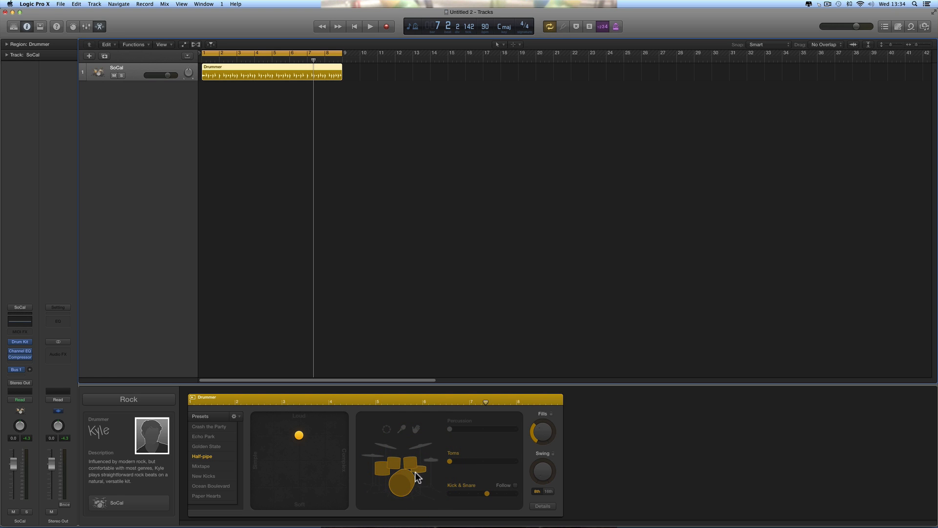
pyautogui.click(412, 464)
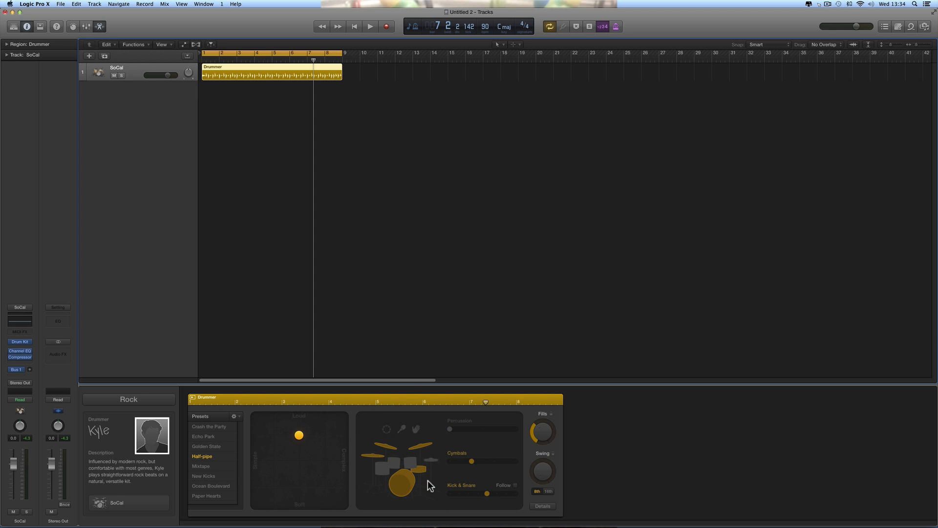
pyautogui.click(431, 459)
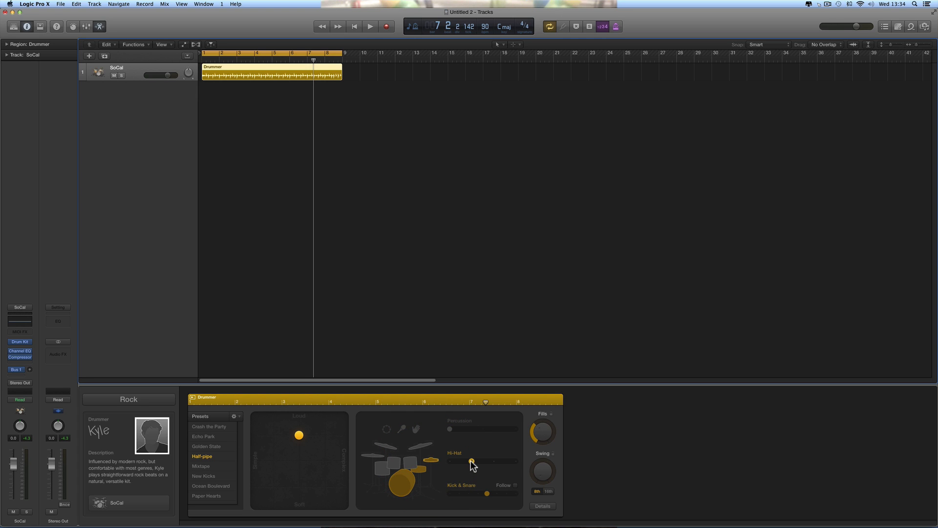
# Set the hi-hat pattern to variation 1 and turn off the kick and snare.
pyautogui.click(450, 461)
pyautogui.click(408, 485)
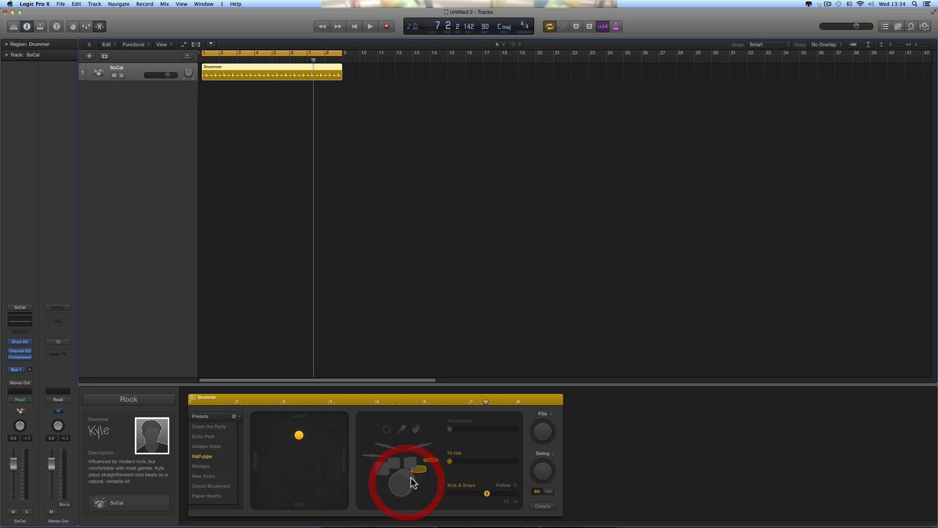
pyautogui.click(421, 469)
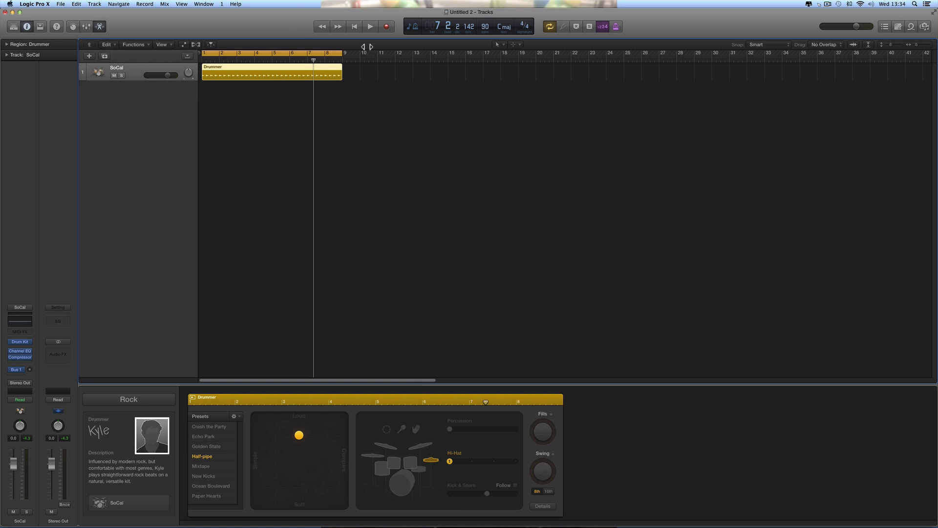
# Play the hi-hat-only loop from the start of the project and stop it.
pyautogui.click(353, 27)
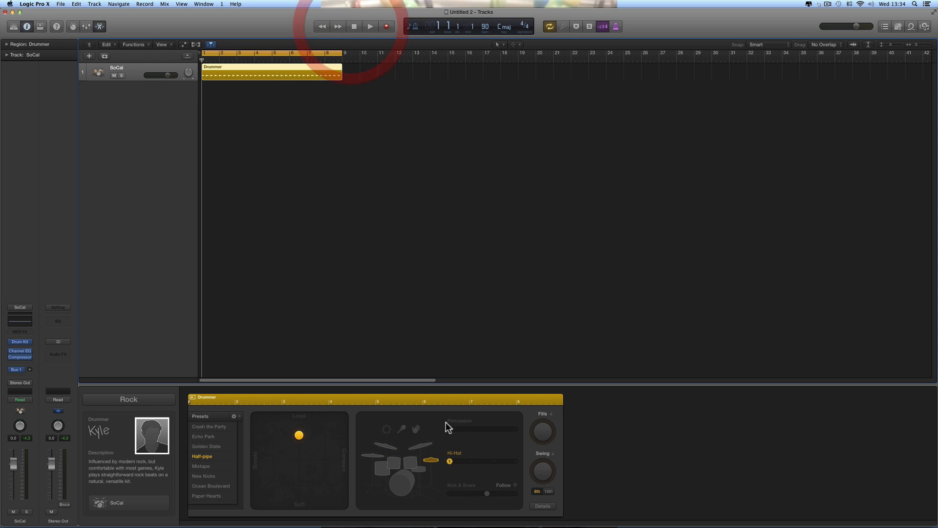
pyautogui.click(370, 27)
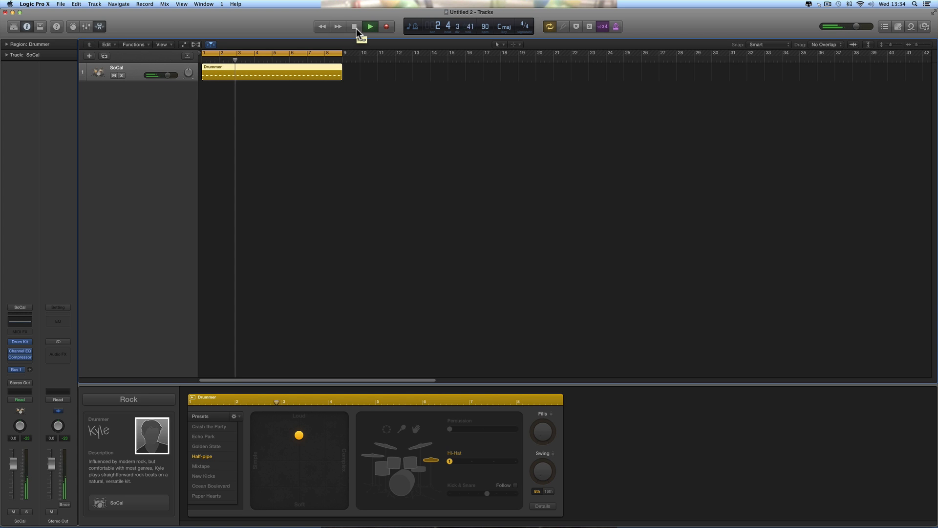
pyautogui.click(356, 28)
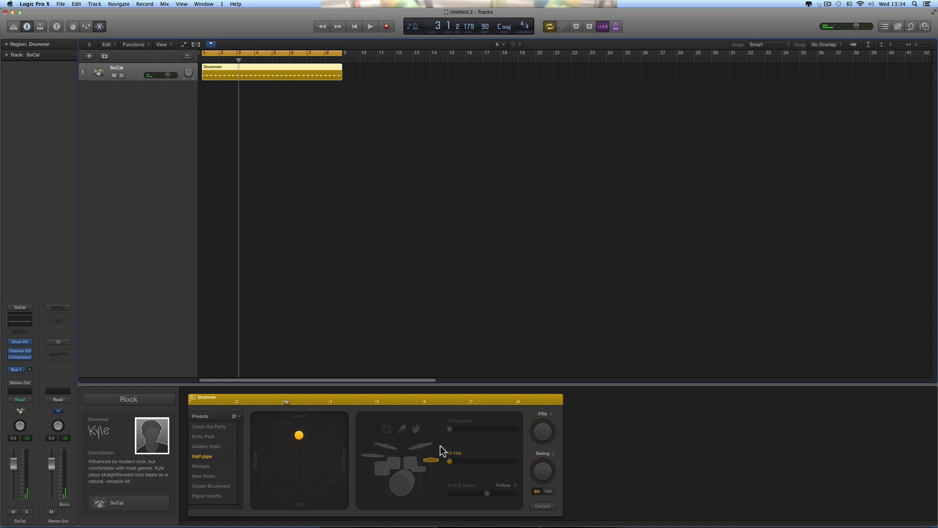
# Set the hi-hat to its second pattern variation and play the loop from the start.
pyautogui.moveTo(450, 462); pyautogui.dragTo(472, 461)
pyautogui.click(354, 28)
pyautogui.click(370, 26)
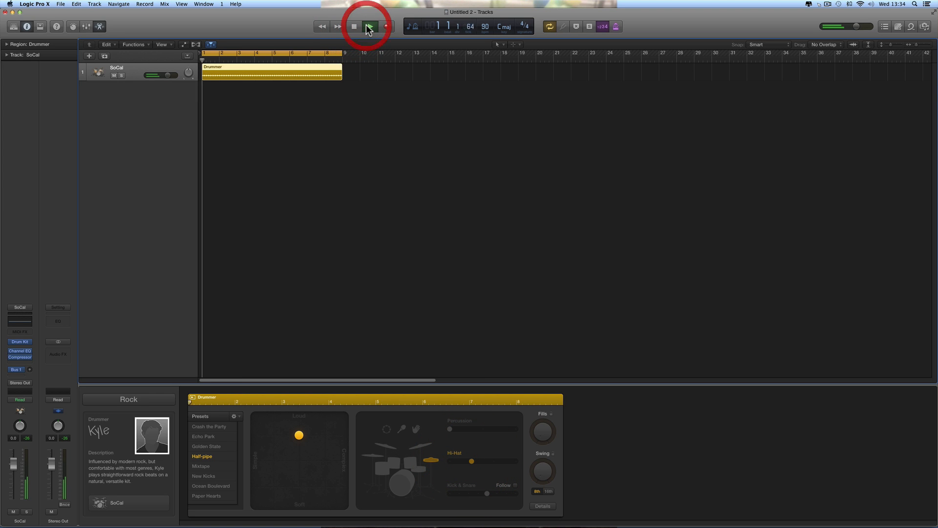
pyautogui.click(354, 28)
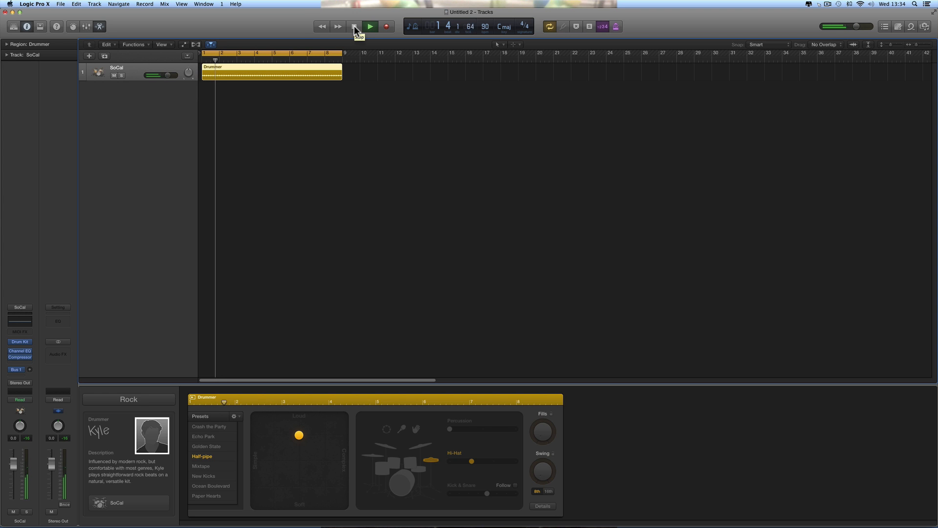
# Try the hi-hat's third and fourth pattern variations, playing the loop from the start with each one.
pyautogui.click(485, 461)
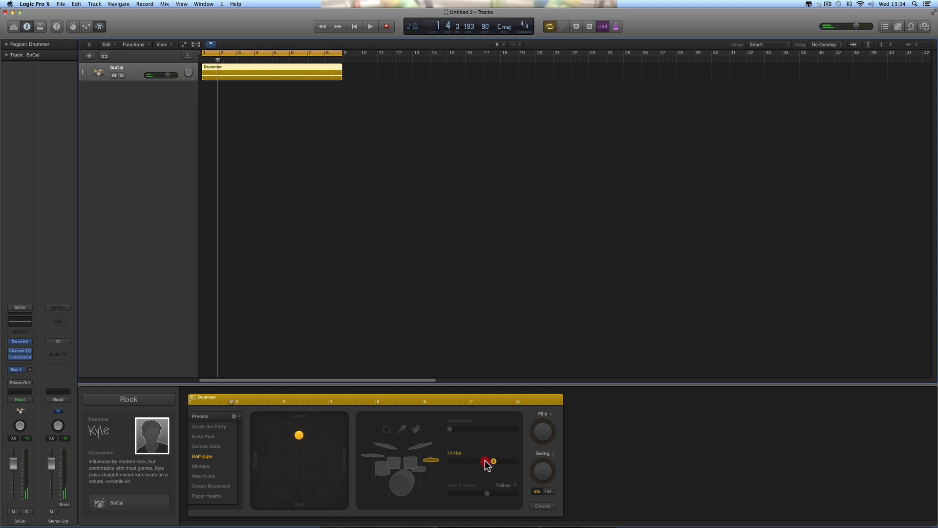
pyautogui.click(355, 26)
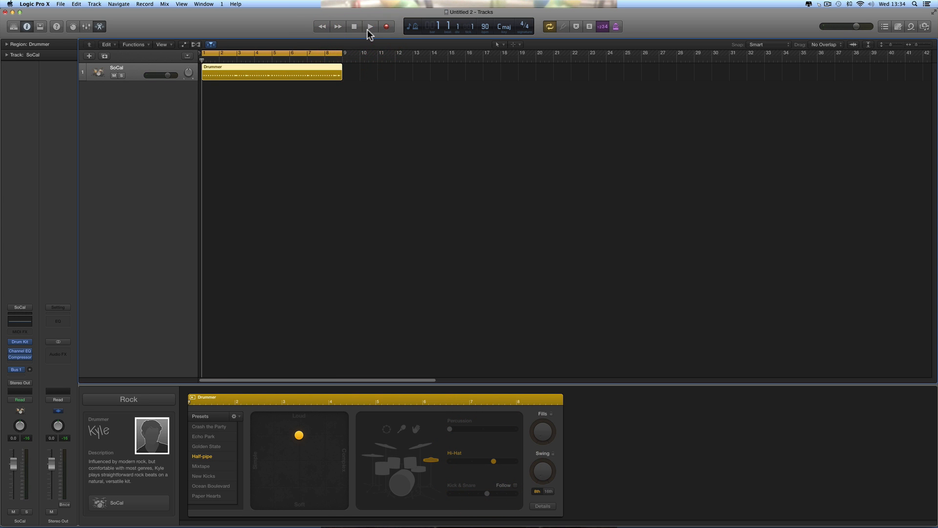
pyautogui.click(369, 28)
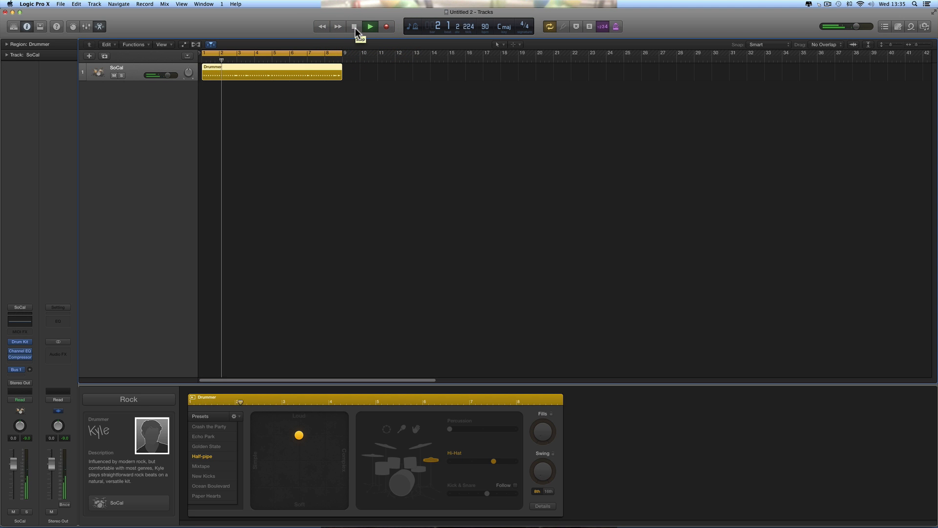
pyautogui.click(354, 27)
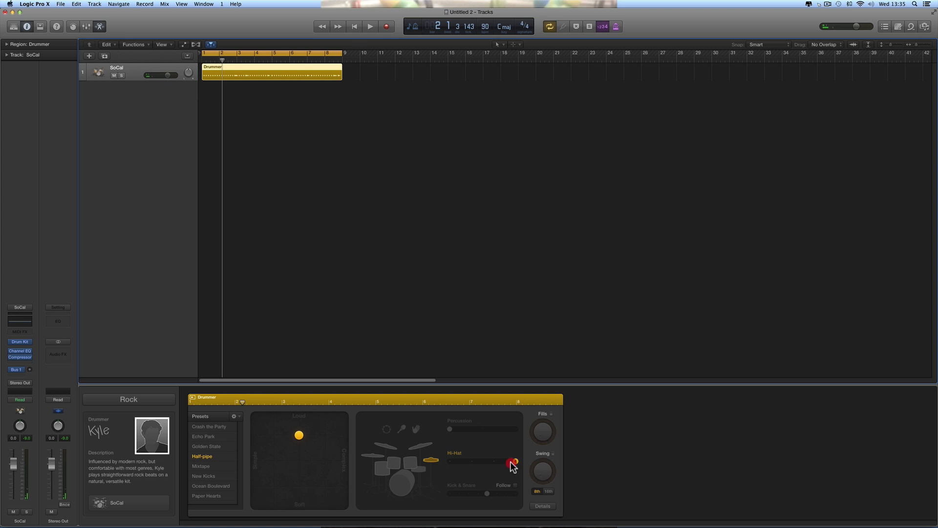
pyautogui.click(513, 461)
pyautogui.click(353, 28)
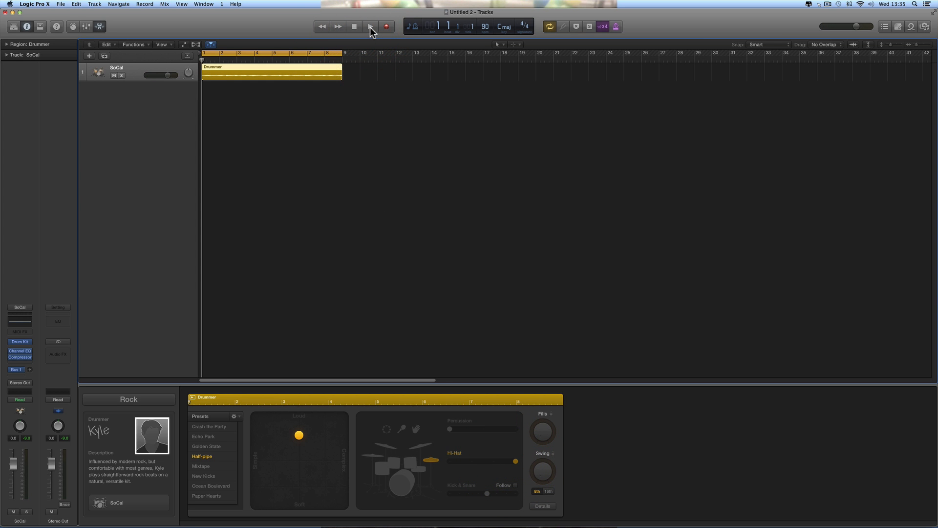
pyautogui.click(370, 28)
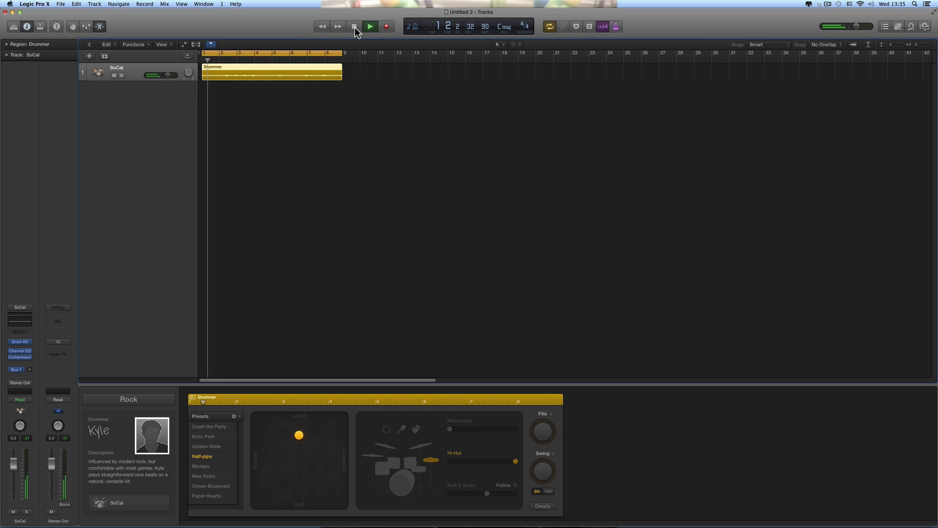
pyautogui.click(354, 28)
# Set the hi-hat back to its second pattern variation, play the loop from the start and stop it.
pyautogui.moveTo(516, 461); pyautogui.dragTo(471, 462)
pyautogui.click(355, 26)
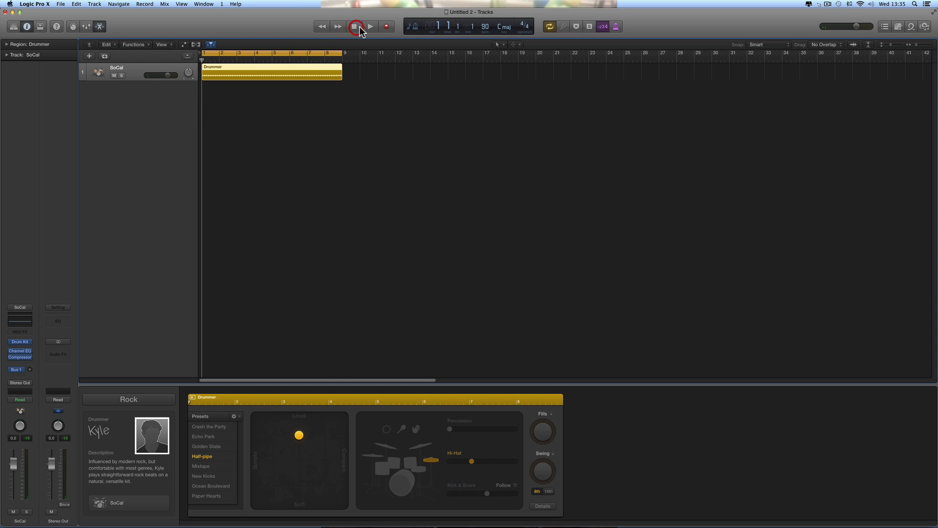
pyautogui.click(371, 27)
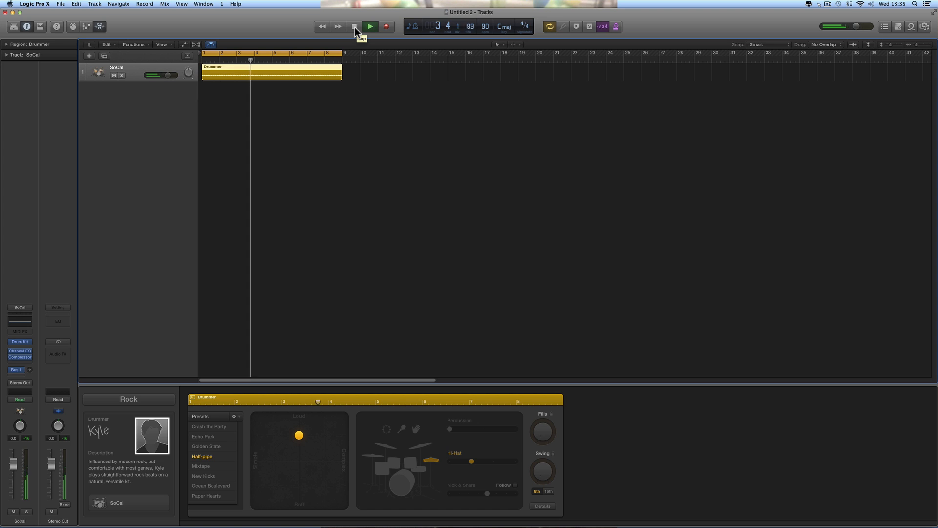
pyautogui.click(355, 28)
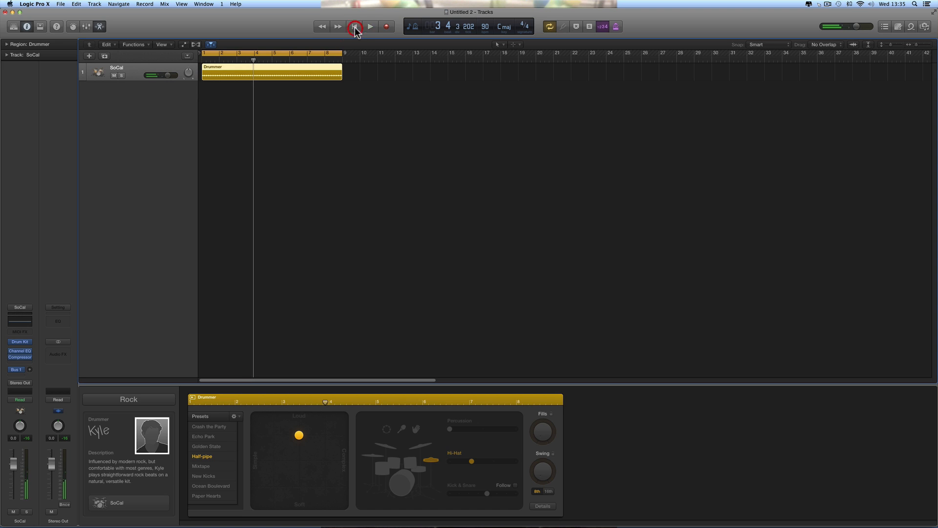
# Turn on the kick and snare, set them to their first pattern variation and listen to the beat.
pyautogui.click(399, 488)
pyautogui.click(422, 471)
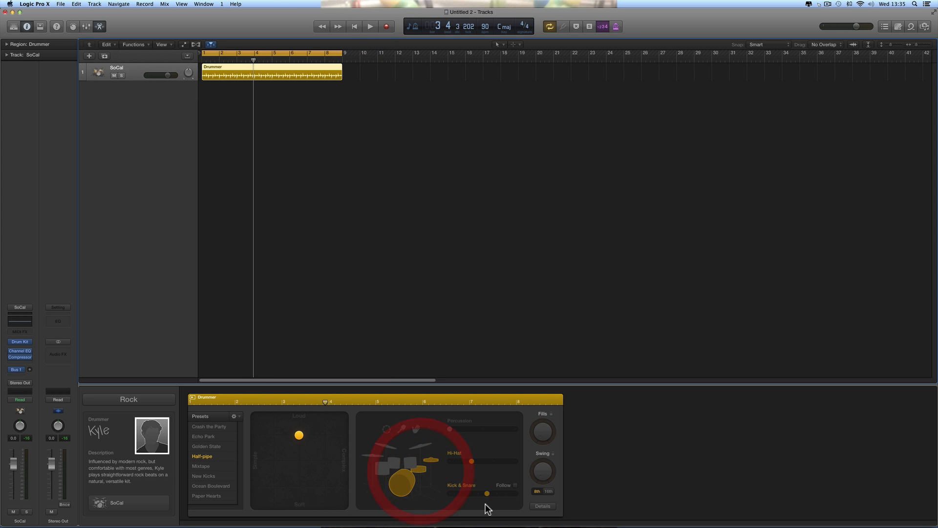
pyautogui.moveTo(487, 494); pyautogui.dragTo(447, 495)
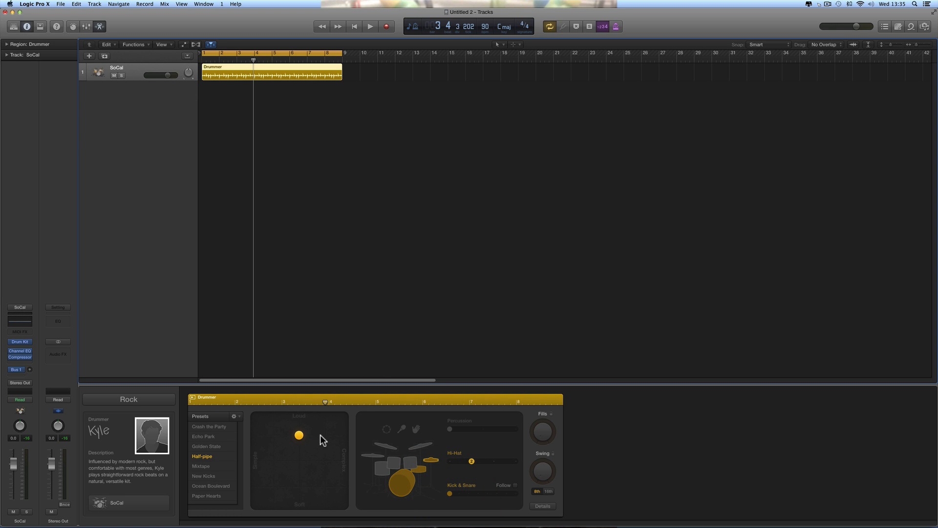
pyautogui.click(368, 29)
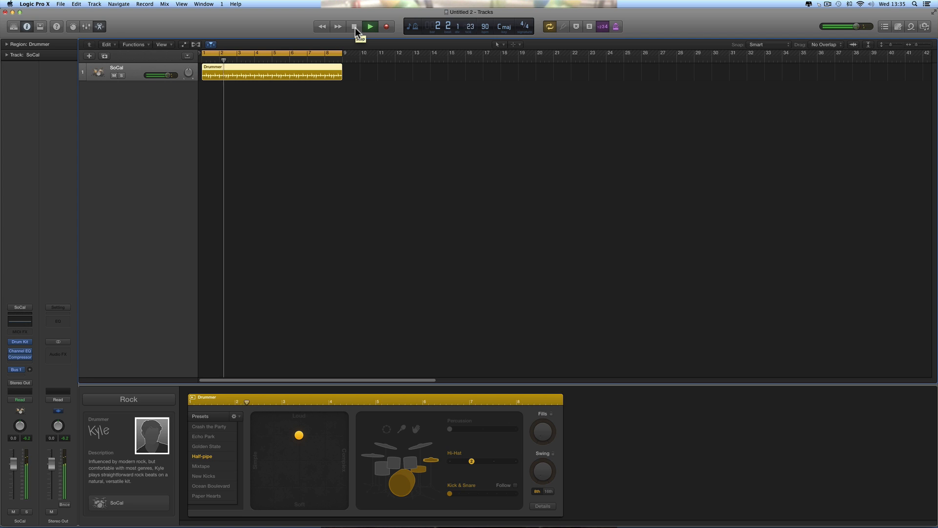
pyautogui.click(355, 27)
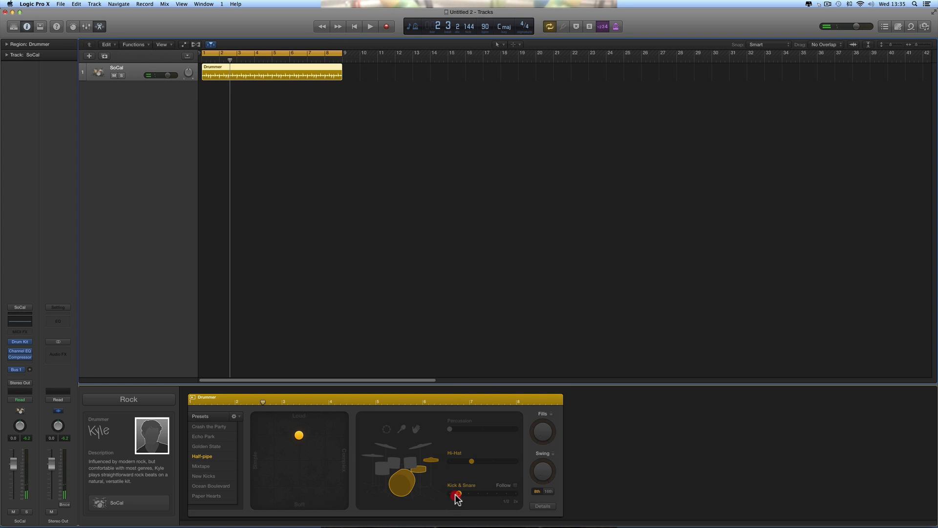
# Try the kick and snare's second and third pattern variations, playing the loop from the start with each one.
pyautogui.click(354, 26)
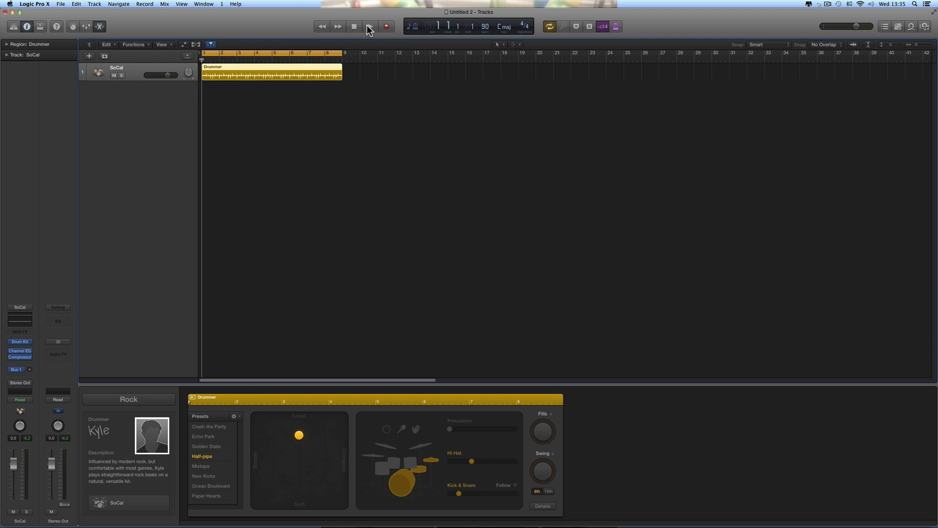
pyautogui.click(367, 27)
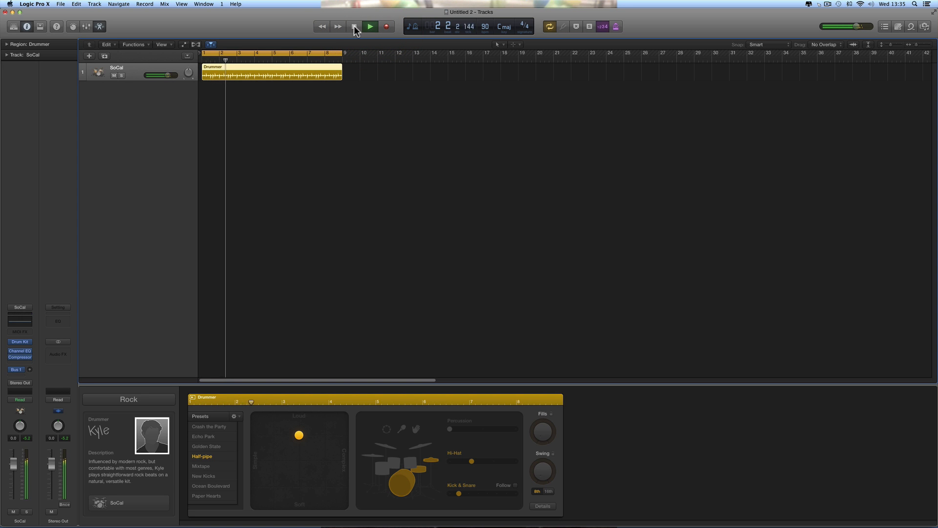
pyautogui.click(355, 31)
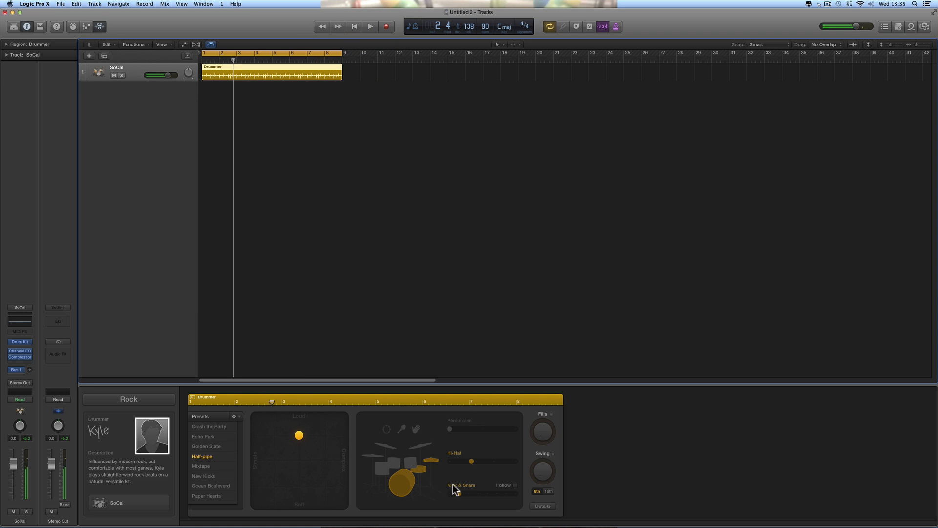
pyautogui.click(467, 494)
pyautogui.click(355, 31)
pyautogui.click(371, 27)
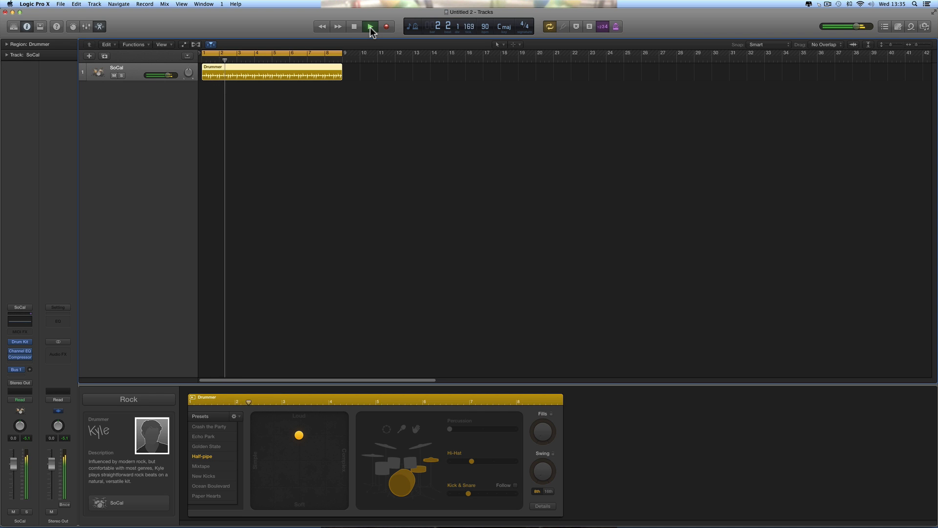
pyautogui.click(354, 27)
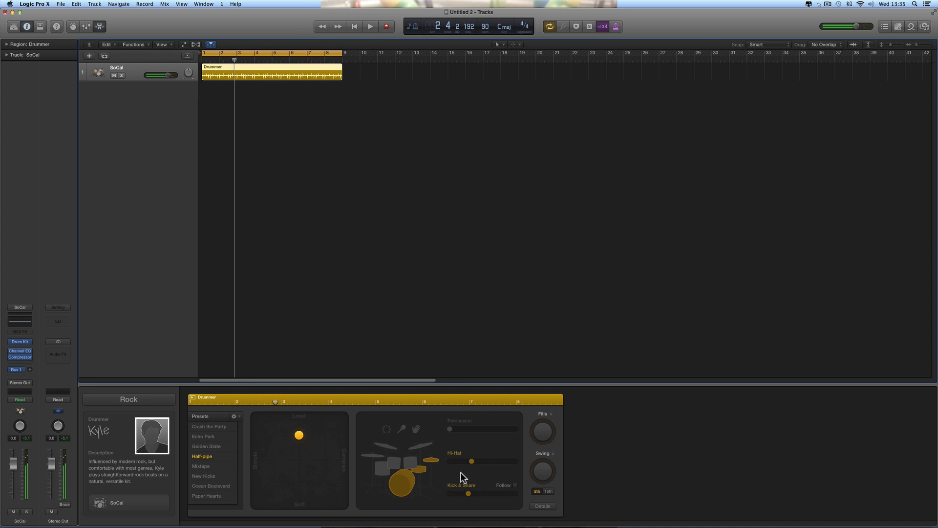
# Set the kick and snare to their fourth pattern variation and play the loop from the start.
pyautogui.moveTo(466, 494)
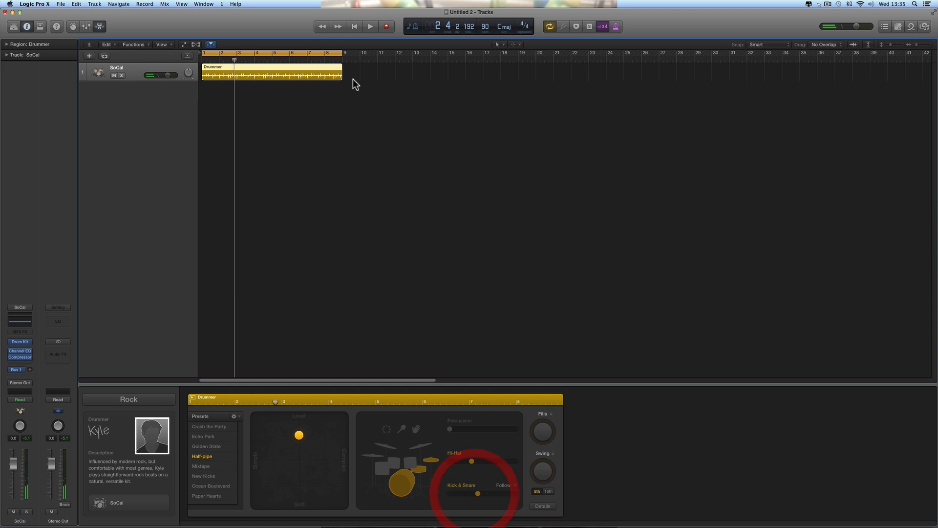
pyautogui.click(355, 28)
pyautogui.click(369, 27)
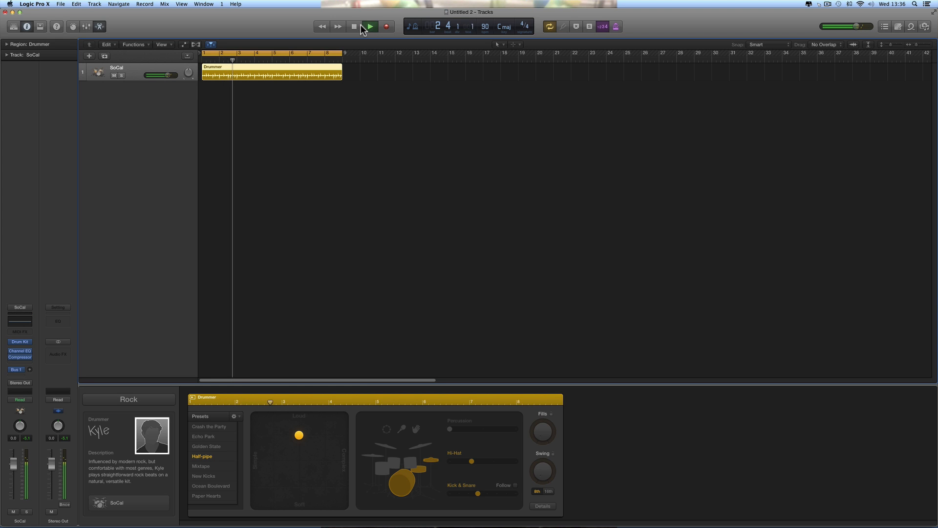
pyautogui.click(354, 27)
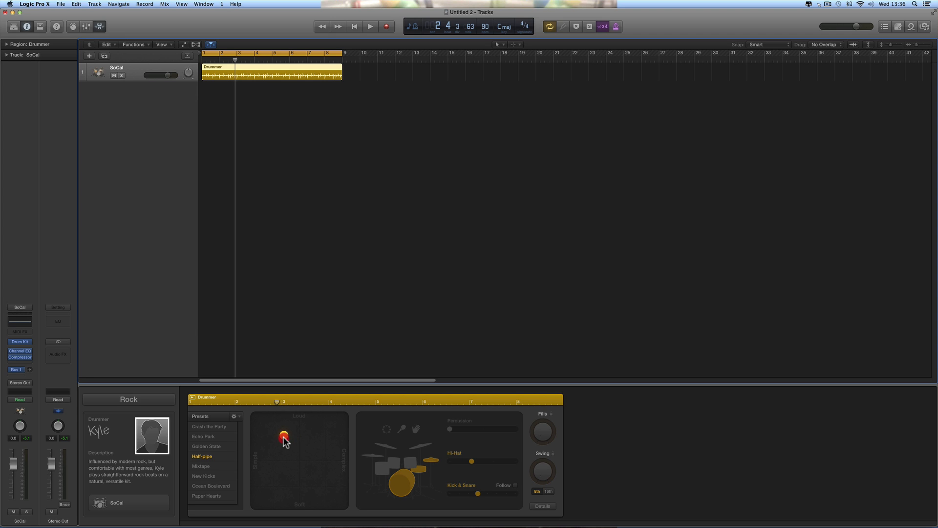
# Try two progressively simpler grooves by shifting the Drummer's complexity towards Simple, listening to the loop after each change.
pyautogui.moveTo(284, 437); pyautogui.dragTo(275, 439)
pyautogui.click(354, 26)
pyautogui.click(366, 27)
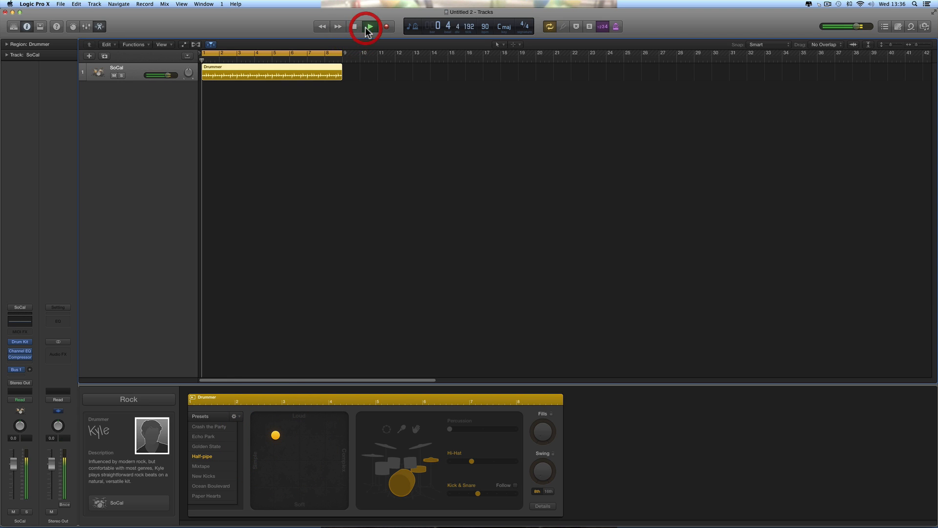
pyautogui.click(354, 26)
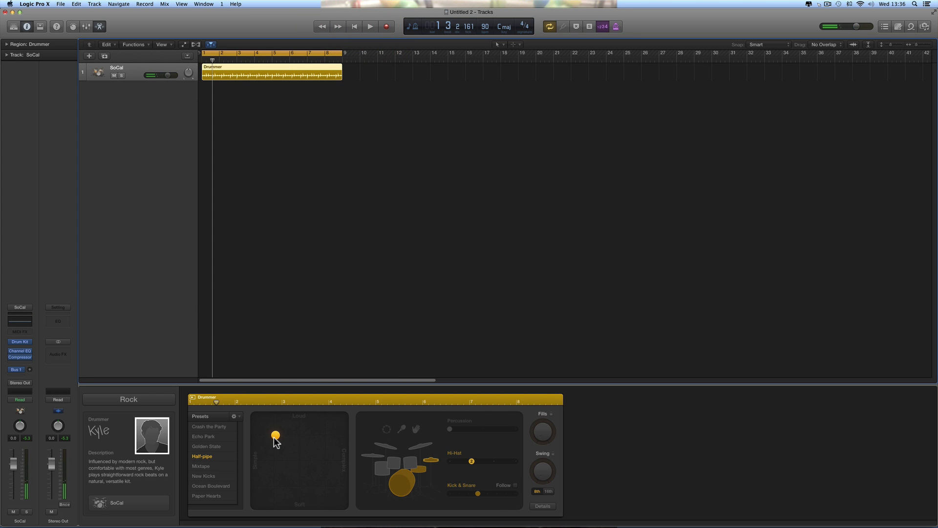
pyautogui.moveTo(274, 436); pyautogui.dragTo(265, 435)
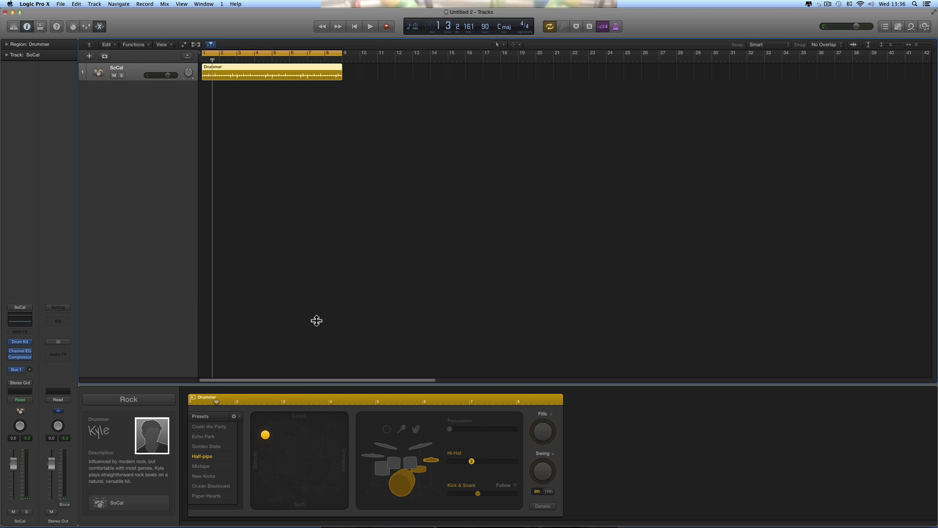
pyautogui.click(368, 27)
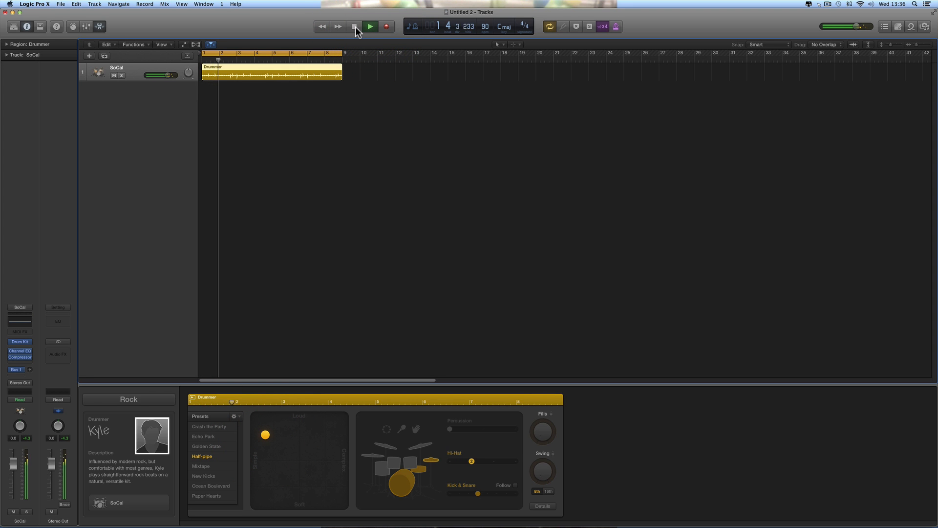
pyautogui.click(354, 27)
# Return the complexity to midway between Simple and Complex, and listen to the kick and snare's fifth pattern variation.
pyautogui.moveTo(268, 435); pyautogui.dragTo(303, 443)
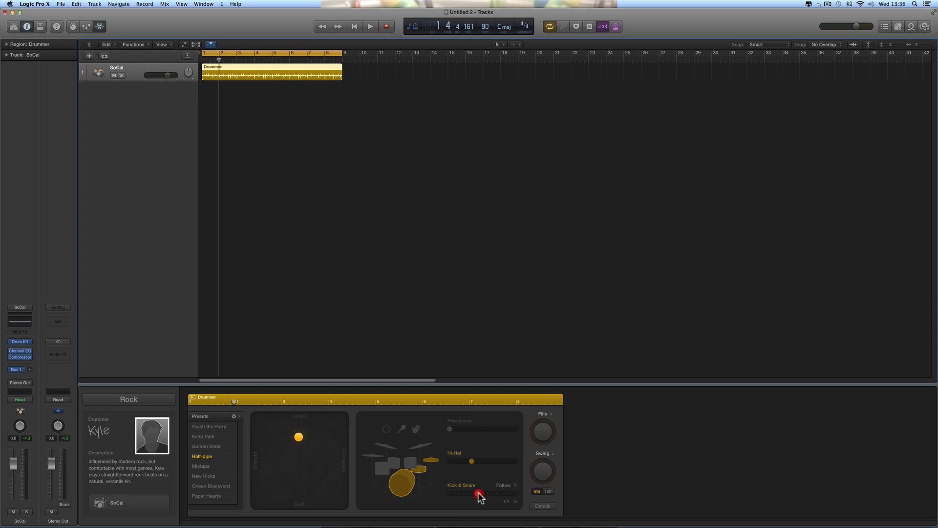
pyautogui.moveTo(488, 494); pyautogui.dragTo(487, 494)
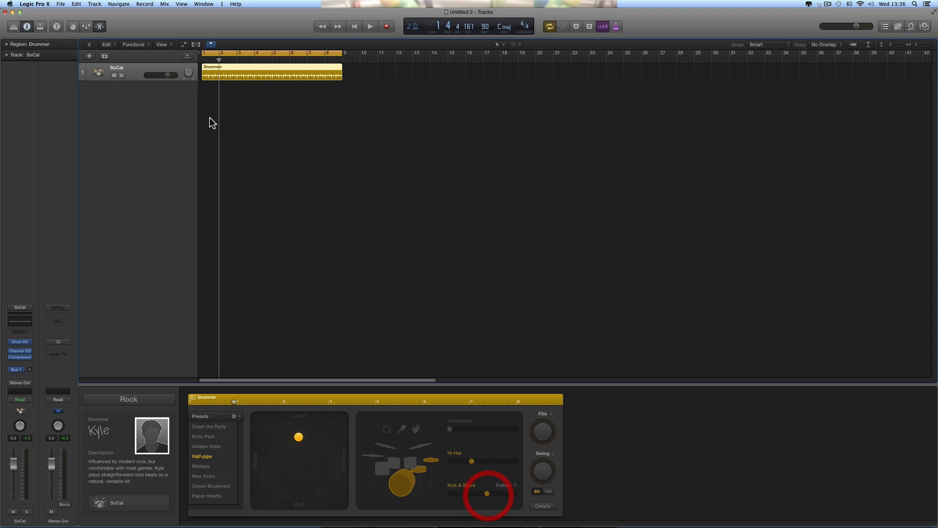
pyautogui.click(355, 28)
pyautogui.click(370, 27)
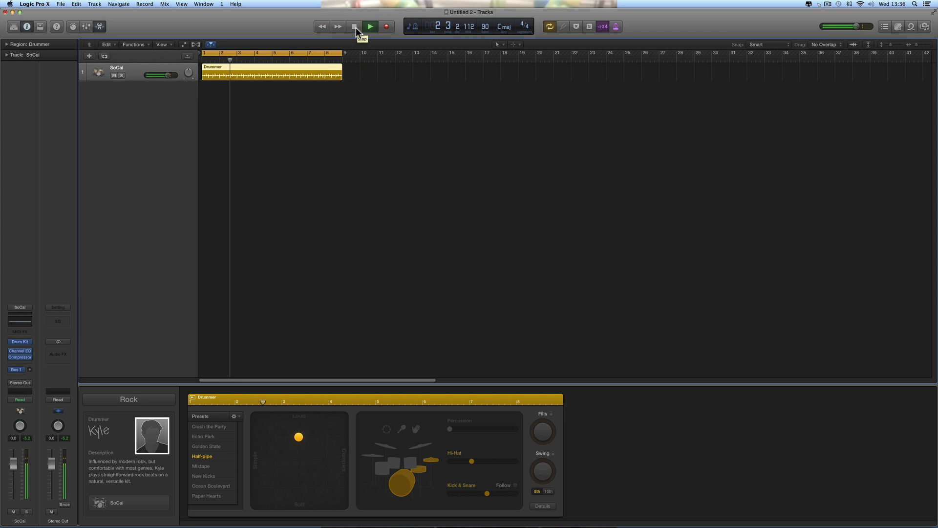
pyautogui.click(356, 28)
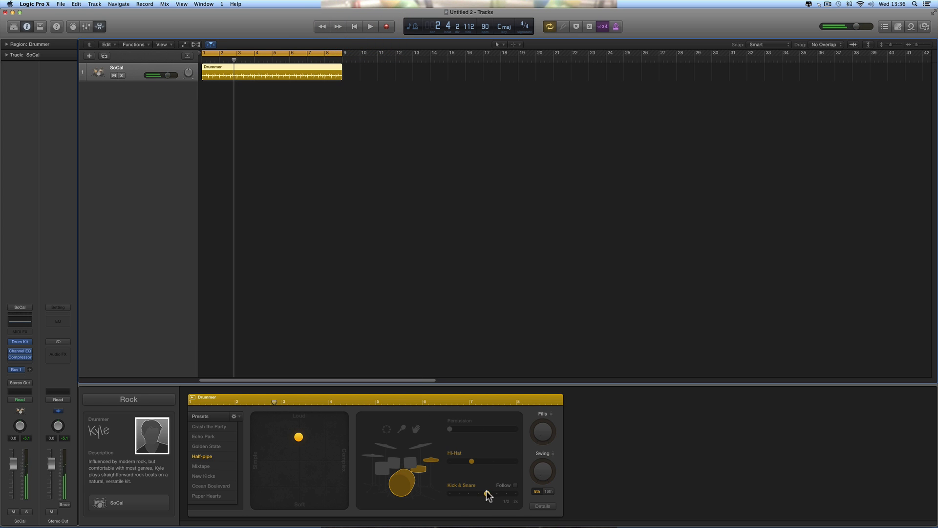
# Try the kick and snare's sixth pattern variation by playing the loop from the start.
pyautogui.click(350, 27)
pyautogui.click(367, 27)
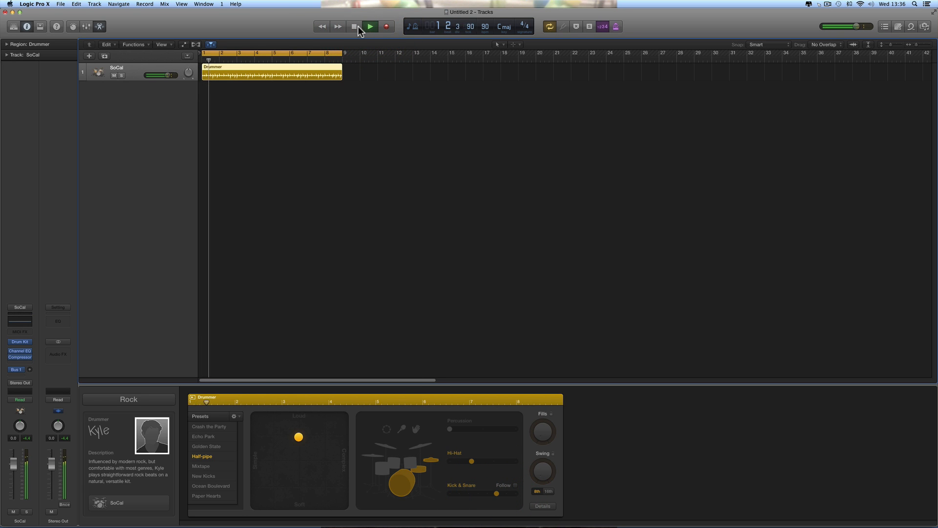
pyautogui.click(357, 28)
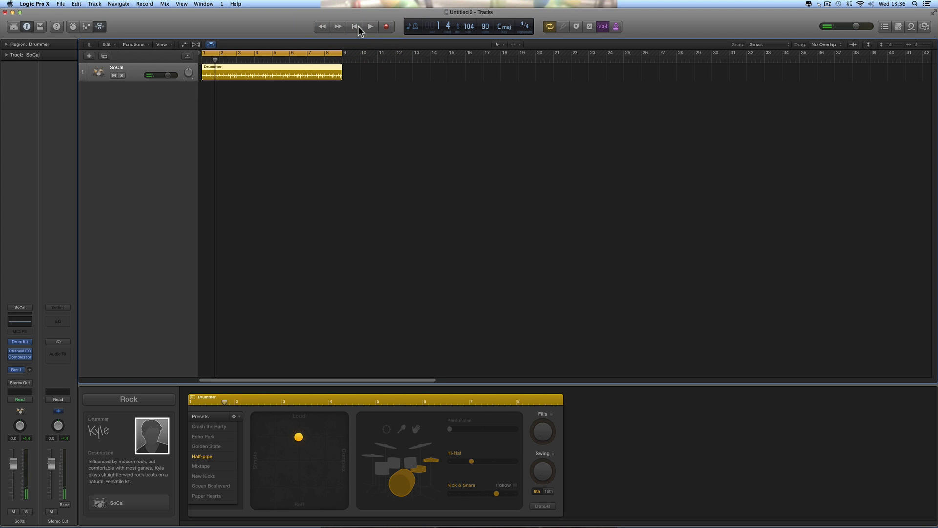
# Set the kick and snare to their first pattern variation and play the loop from the start.
pyautogui.click(497, 494)
pyautogui.moveTo(443, 498); pyautogui.dragTo(445, 496)
pyautogui.click(355, 26)
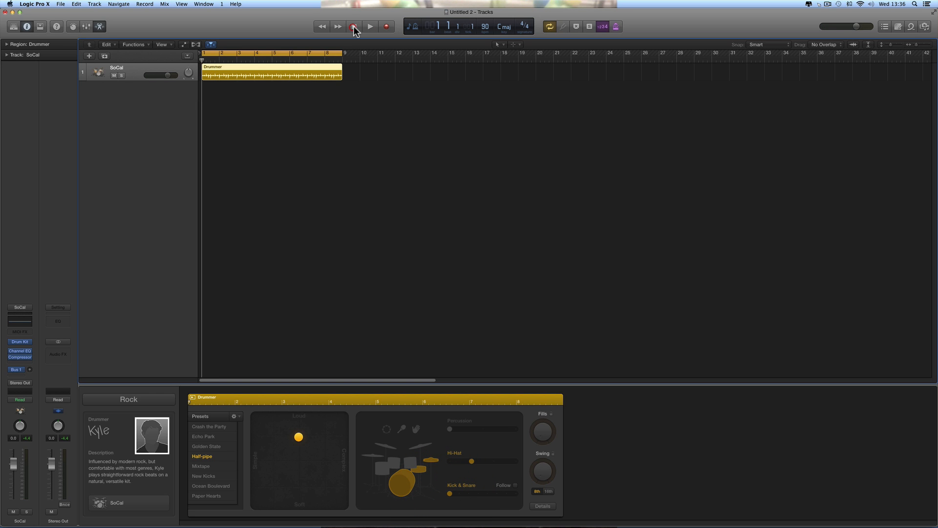
pyautogui.click(369, 26)
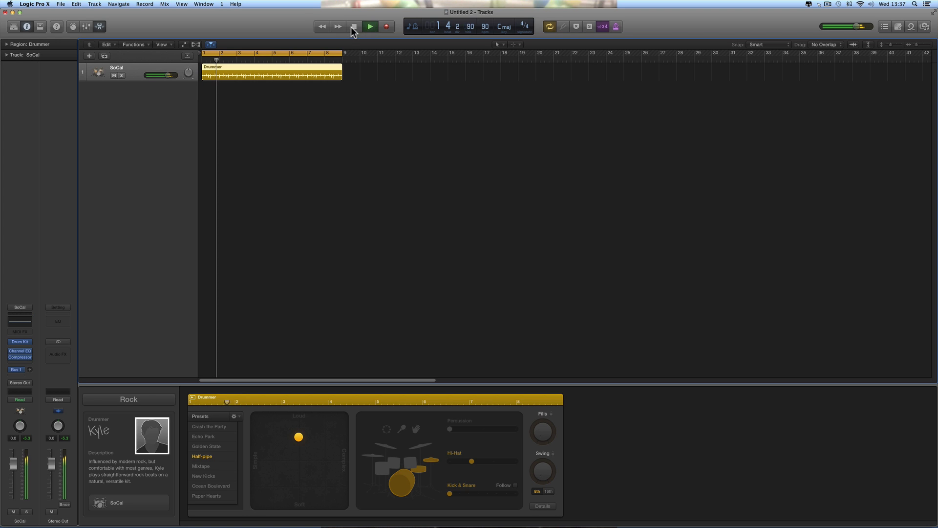
pyautogui.click(370, 28)
pyautogui.click(371, 28)
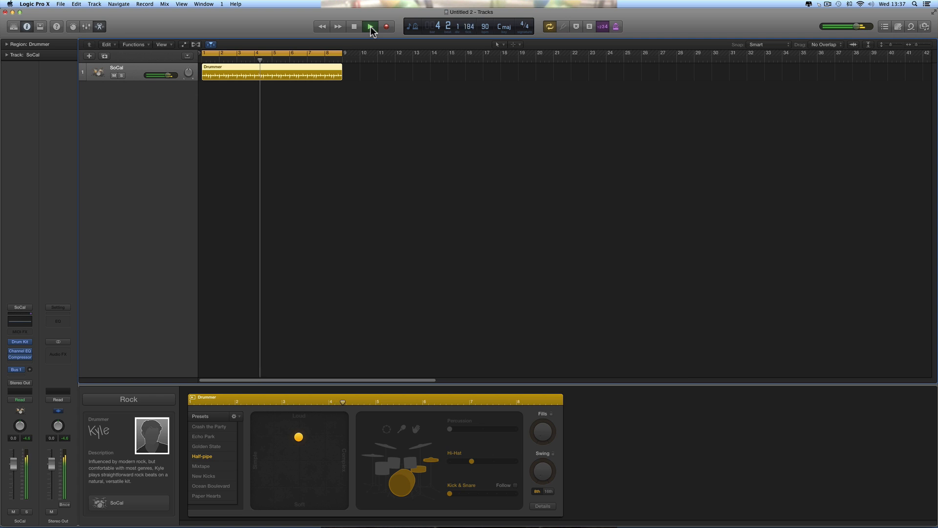
# Set the kick and snare to their second pattern variation and restart the loop from the beginning.
pyautogui.click(370, 26)
pyautogui.click(353, 26)
pyautogui.click(365, 27)
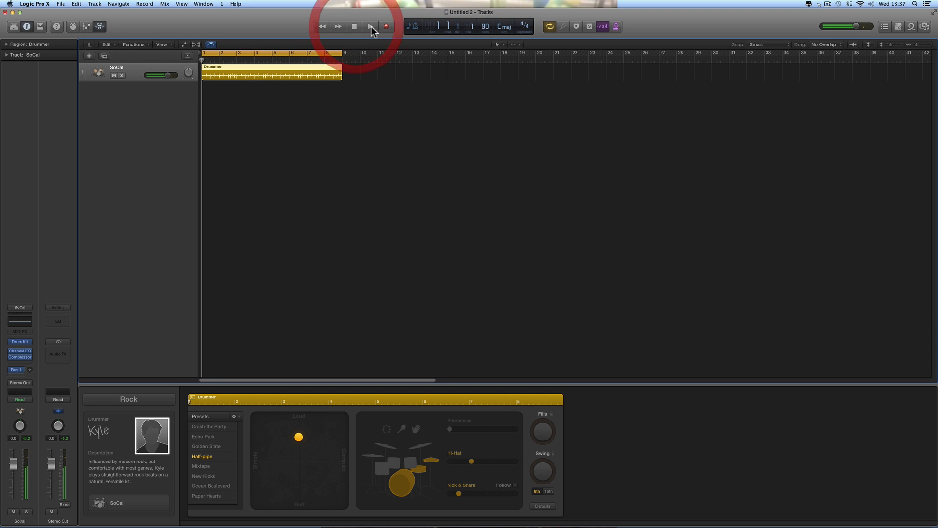
# Listen to the kick and snare's second pattern variation, and compare it with the third by playing the loop from the start.
pyautogui.click(370, 26)
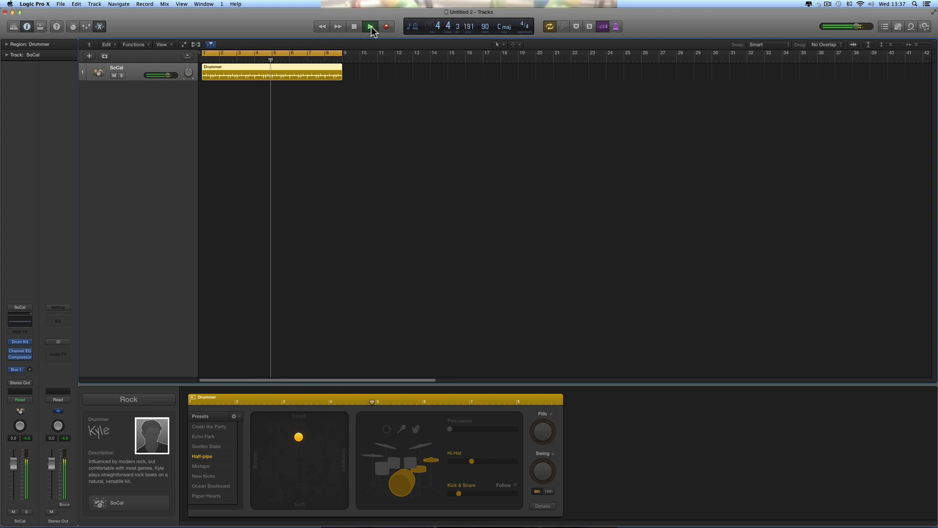
pyautogui.click(371, 27)
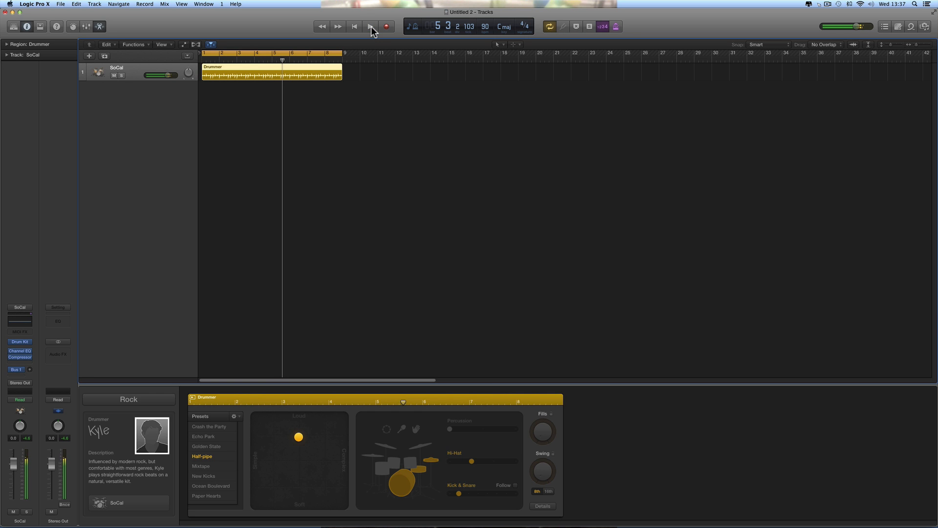
pyautogui.moveTo(458, 491); pyautogui.dragTo(468, 492)
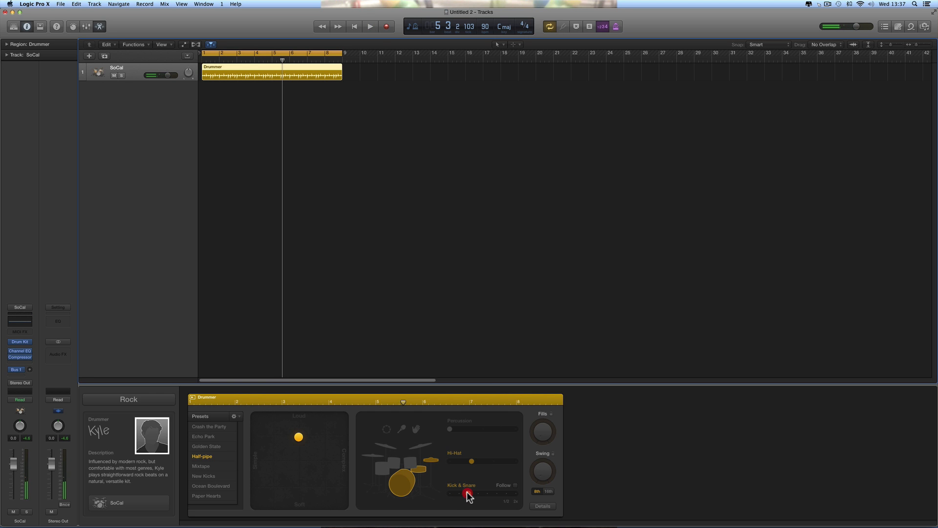
pyautogui.click(355, 26)
pyautogui.click(365, 27)
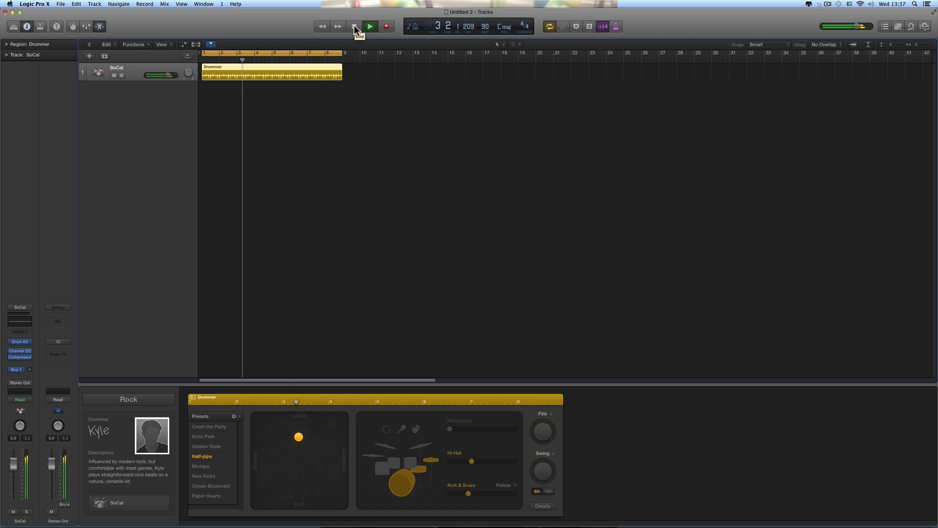
pyautogui.click(354, 27)
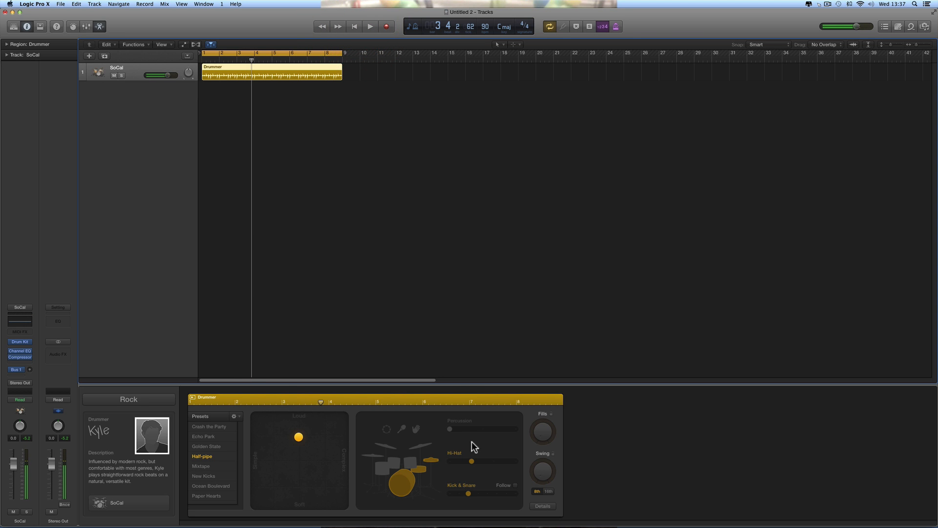
# Try the kick and snare's fourth pattern variation by playing the loop from the start, and stop playback.
pyautogui.moveTo(469, 494); pyautogui.dragTo(477, 495)
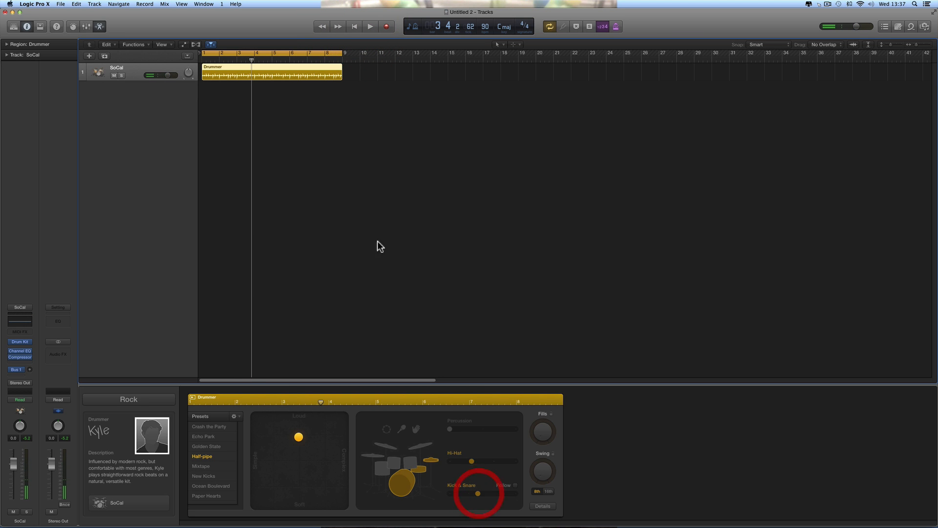
pyautogui.click(354, 26)
pyautogui.click(370, 27)
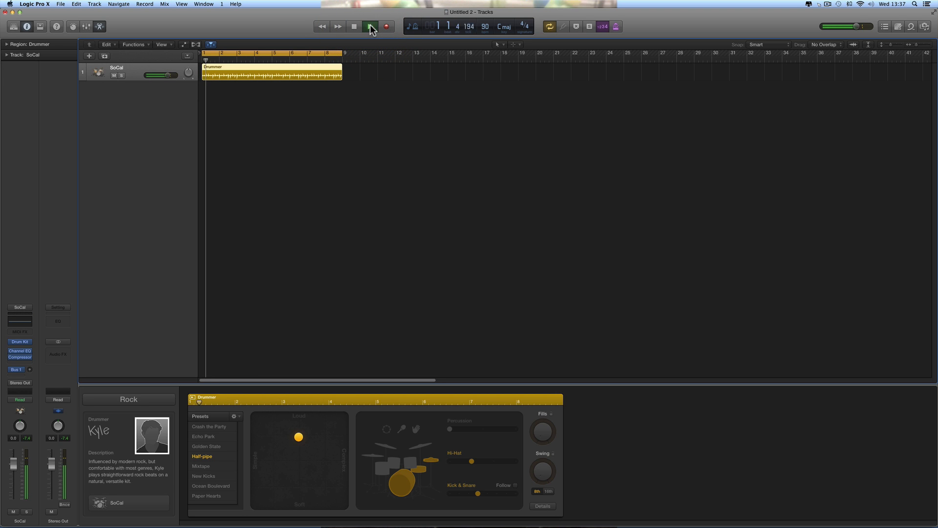
pyautogui.click(356, 27)
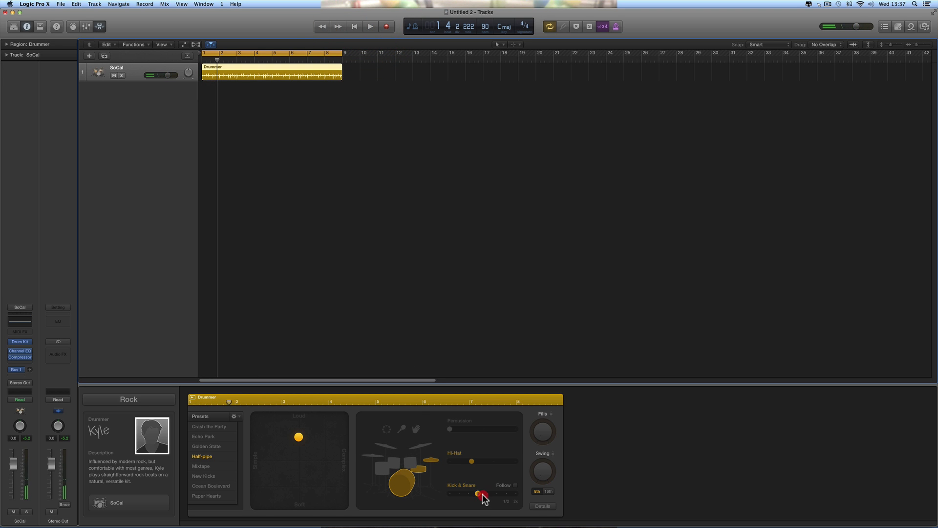
# Set the kick and snare to their fifth pattern variation and listen to the loop, restarting it from the beginning.
pyautogui.moveTo(483, 495); pyautogui.dragTo(487, 494)
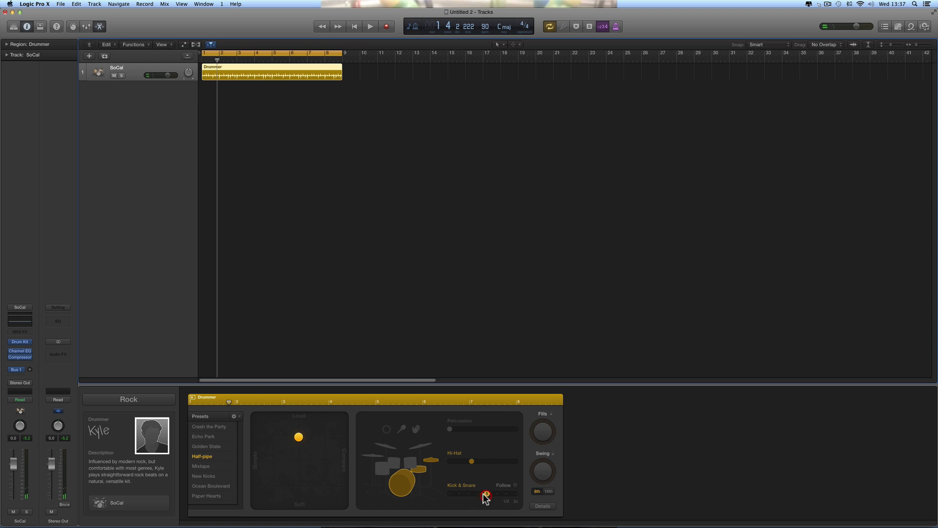
pyautogui.click(370, 27)
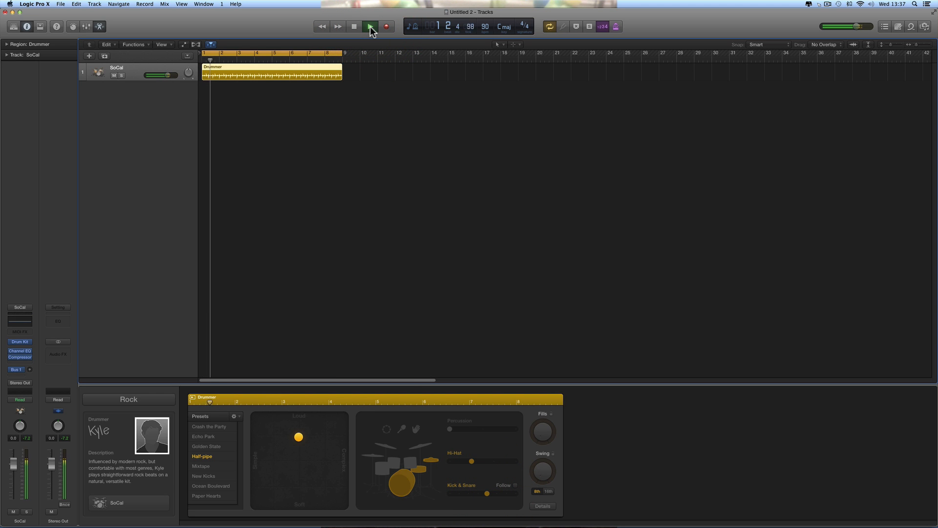
pyautogui.click(357, 29)
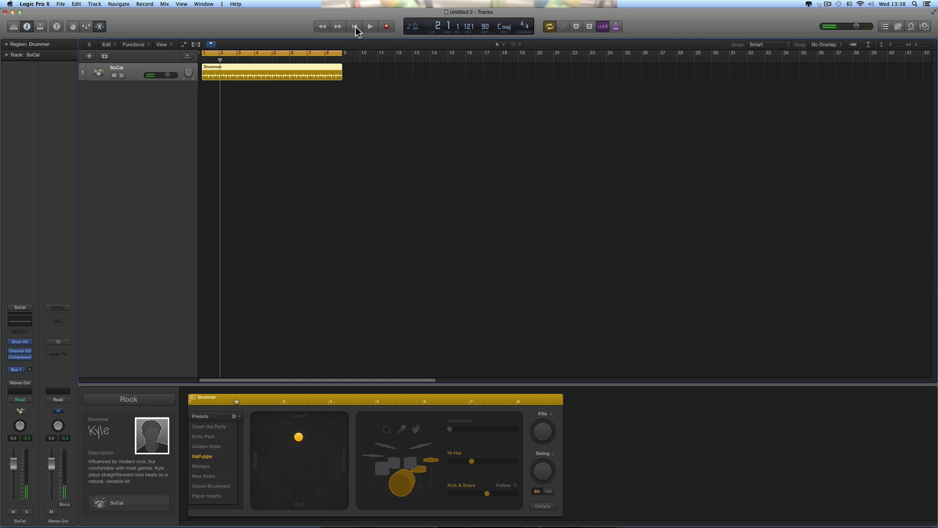
pyautogui.click(356, 30)
pyautogui.click(369, 27)
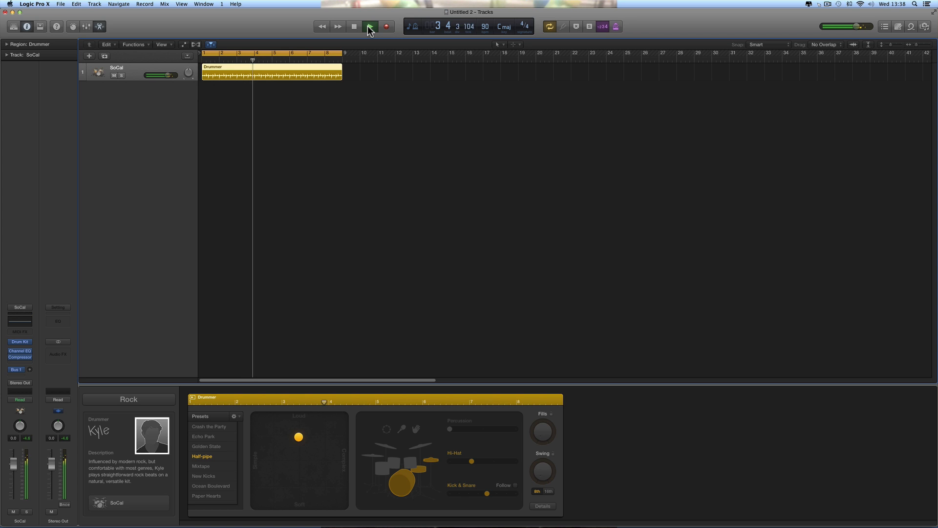
pyautogui.click(368, 26)
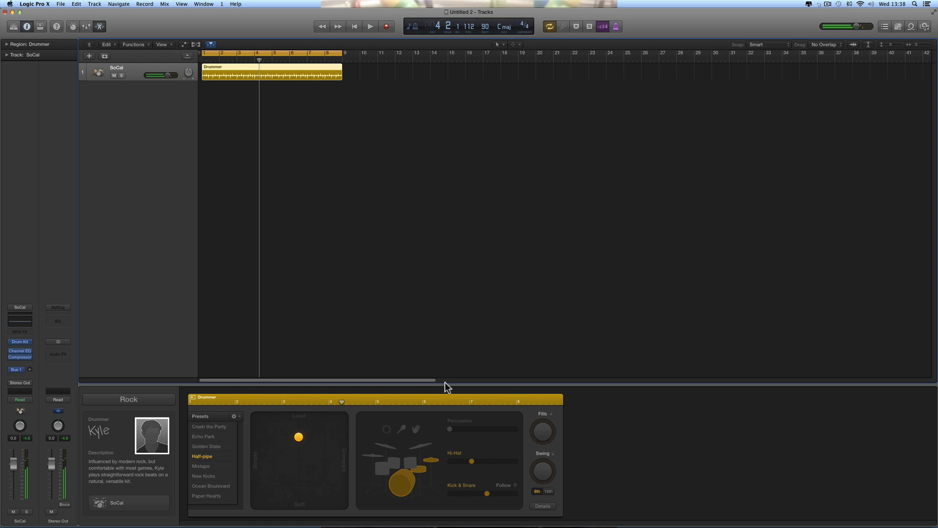
# Review the portraits and style descriptions of the other Rock drummers, and keep Kyle as the drummer.
pyautogui.click(152, 434)
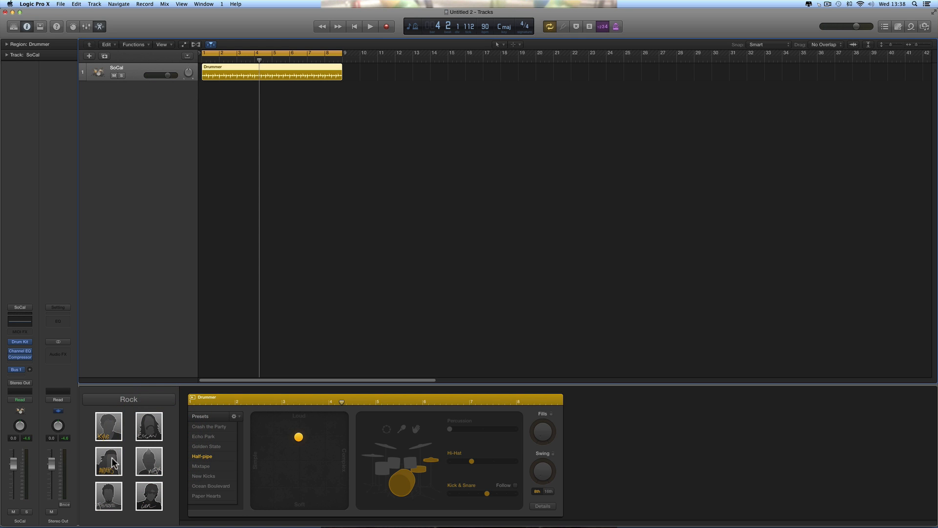
pyautogui.moveTo(155, 461)
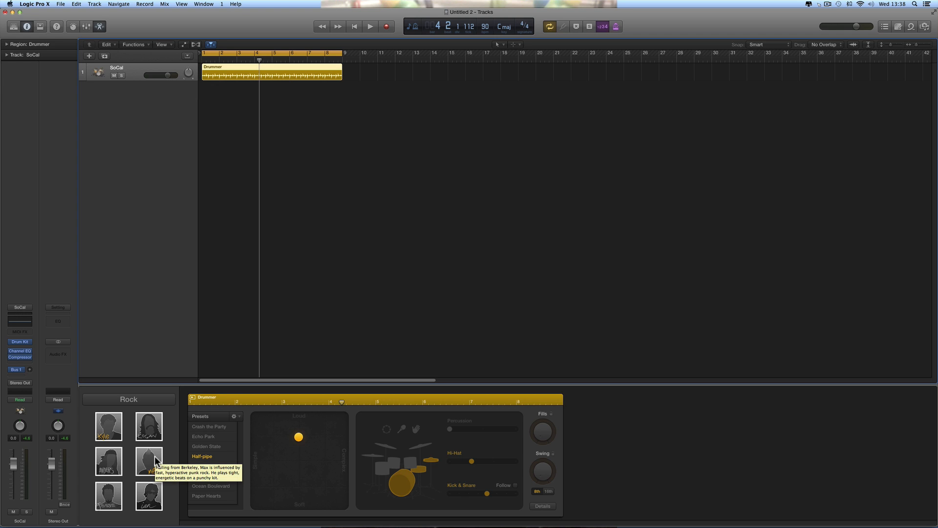
pyautogui.moveTo(155, 496)
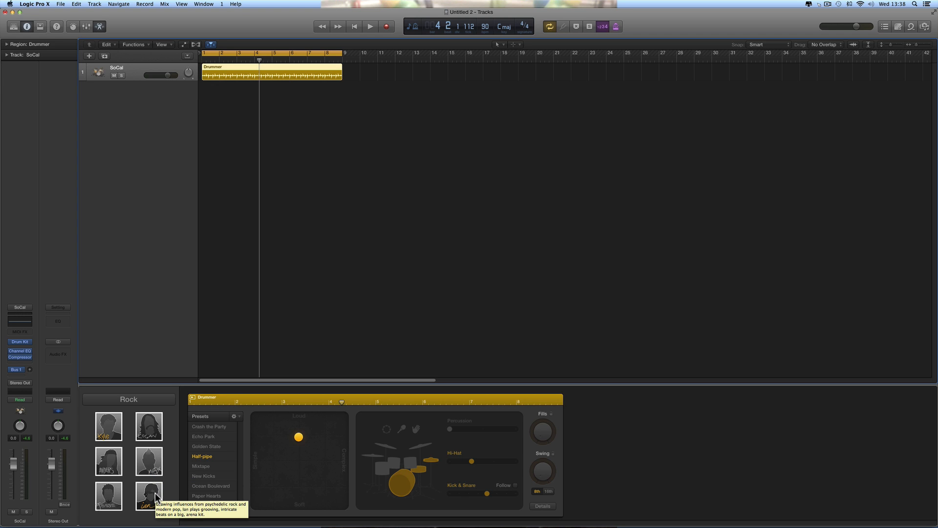
pyautogui.click(112, 426)
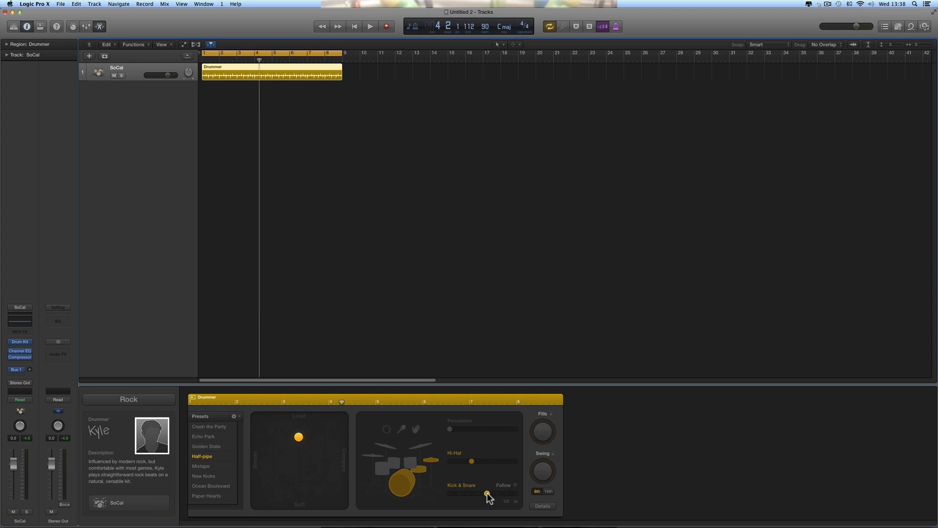
# Return the kick and snare to their first pattern variation and listen to the loop from the start.
pyautogui.moveTo(487, 493); pyautogui.dragTo(450, 494)
pyautogui.click(357, 25)
pyautogui.click(370, 27)
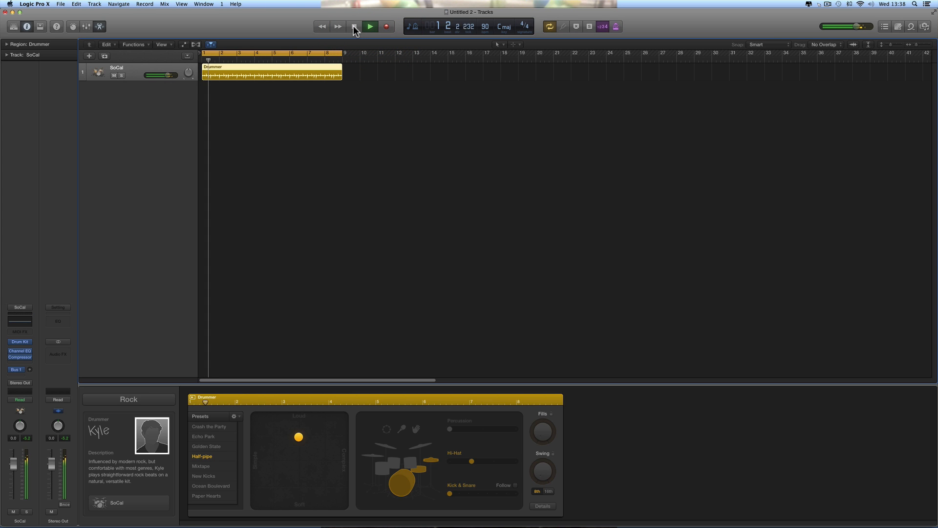
pyautogui.click(354, 26)
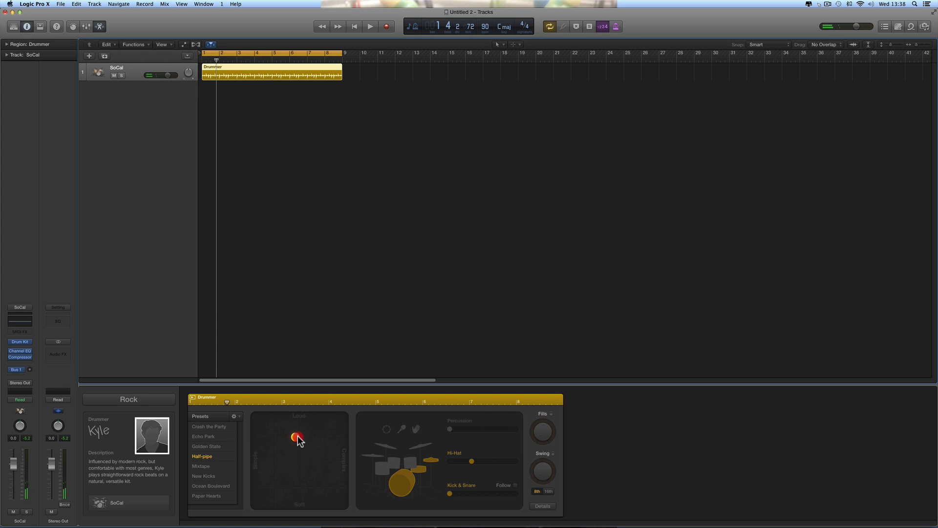
# Shift the beat slightly toward Simple, listen to the loop from the start, and return the playhead to bar 1.
pyautogui.moveTo(297, 438); pyautogui.dragTo(288, 437)
pyautogui.click(354, 26)
pyautogui.click(369, 27)
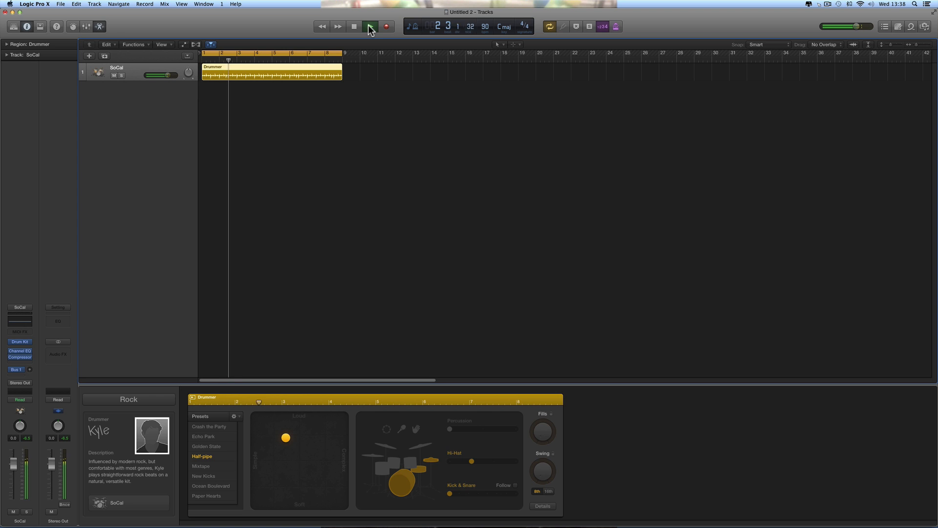
pyautogui.click(360, 27)
pyautogui.click(356, 27)
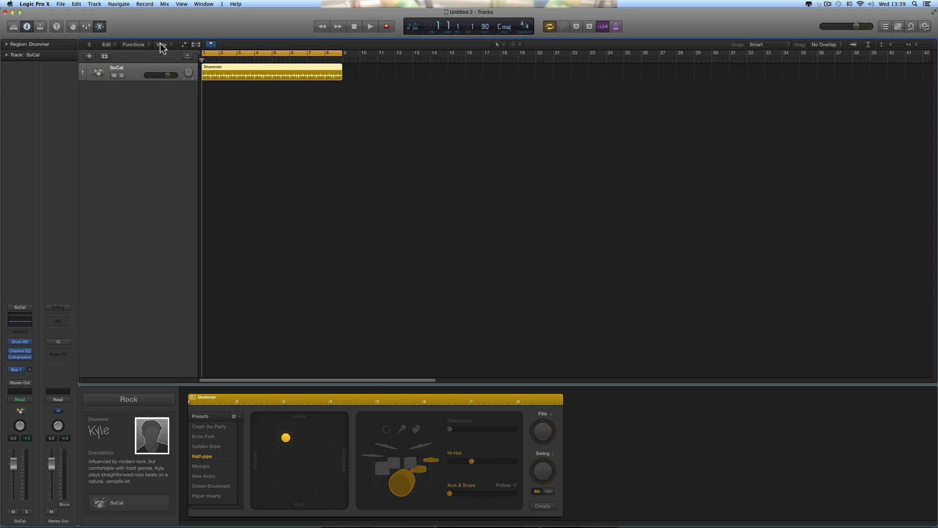
# Show the global tracks above the Drummer track.
pyautogui.click(187, 58)
pyautogui.click(187, 57)
pyautogui.click(186, 57)
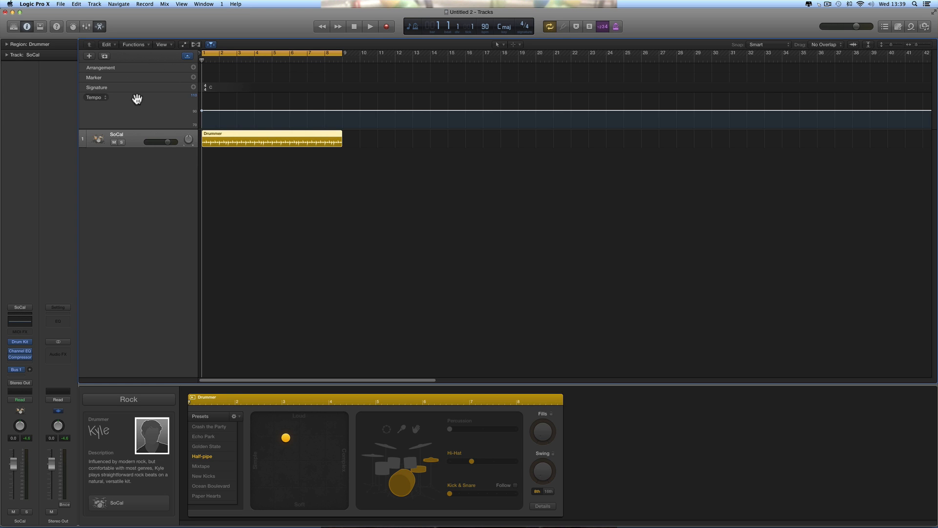
# Examine the editing tools and the options for showing or hiding individual global tracks, without changing any.
pyautogui.rightClick(262, 178)
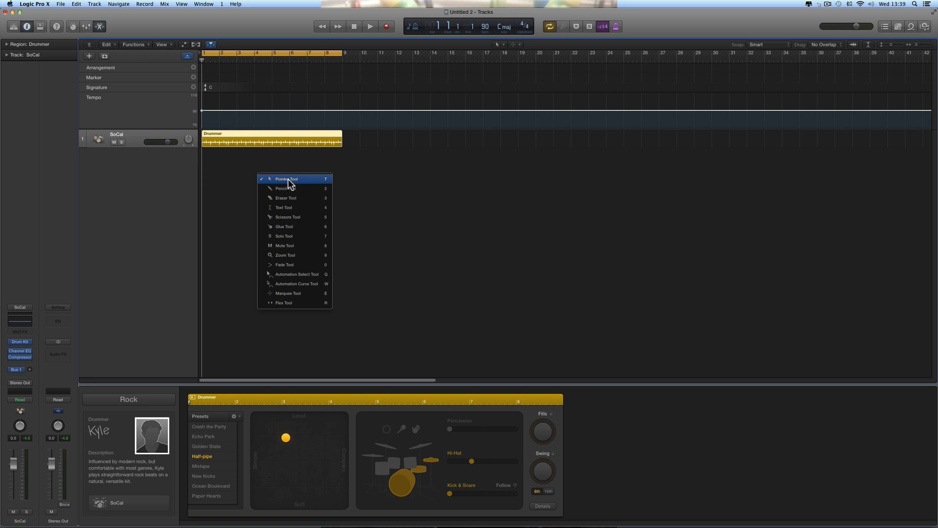
pyautogui.click(252, 169)
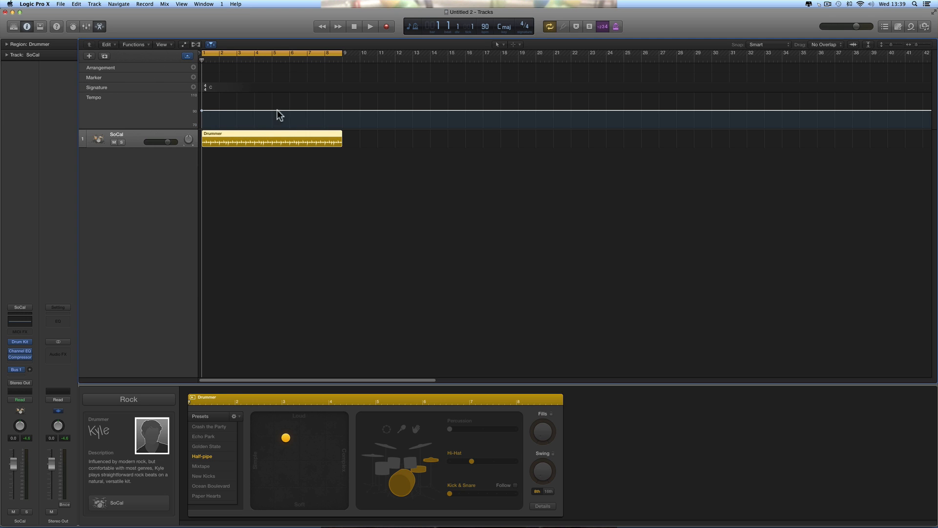
pyautogui.rightClick(148, 101)
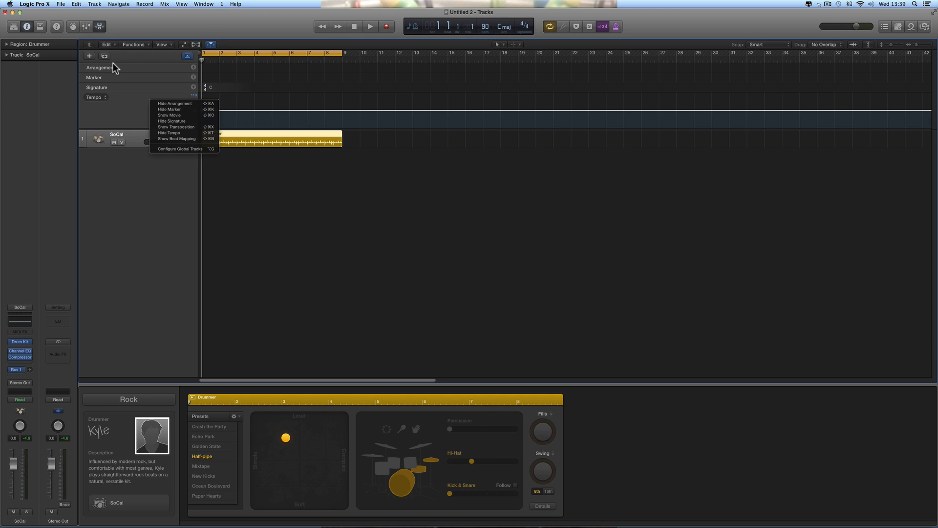
pyautogui.click(205, 19)
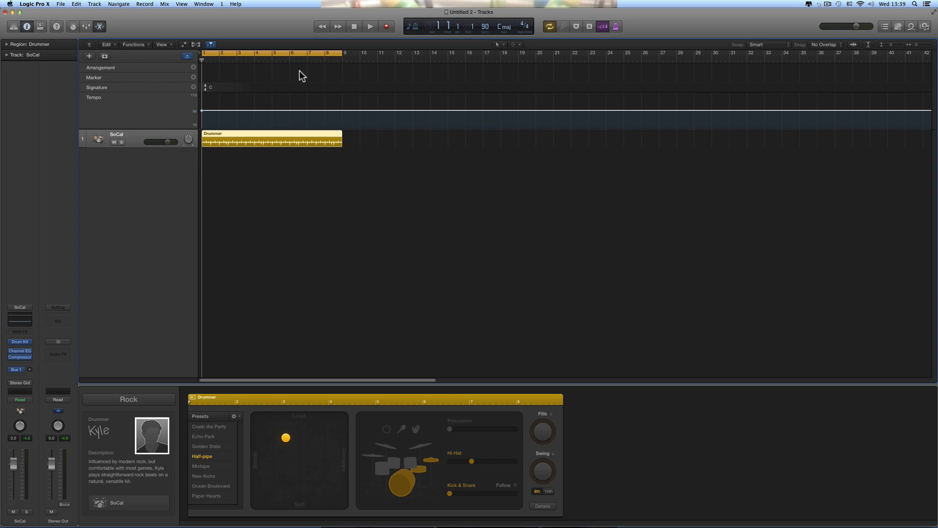
# Add an Intro arrangement marker at bar 1, trying a four-bar length before restoring it to eight bars.
pyautogui.click(193, 68)
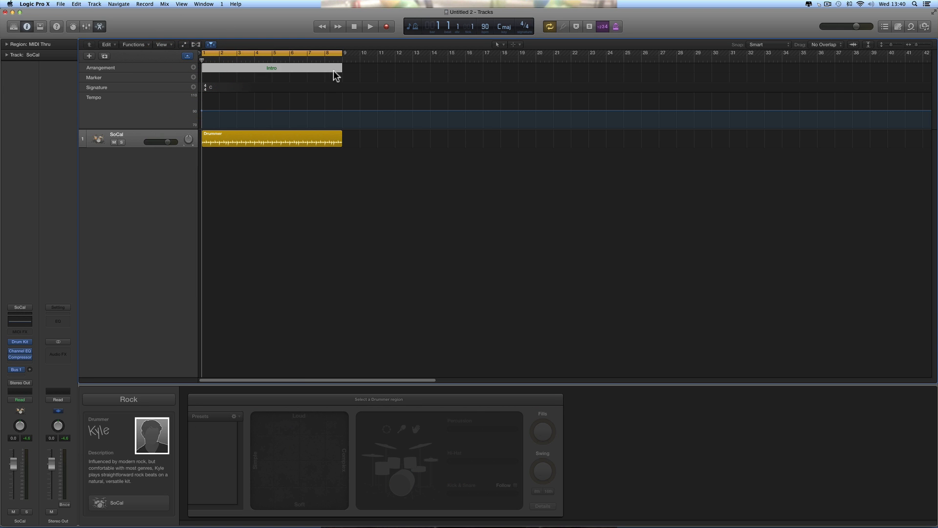
pyautogui.moveTo(341, 70)
pyautogui.mouseDown()
pyautogui.moveTo(488, 77)
pyautogui.moveTo(280, 77)
pyautogui.moveTo(339, 81)
pyautogui.mouseUp()
pyautogui.moveTo(267, 67)
pyautogui.moveTo(340, 69); pyautogui.dragTo(271, 74)
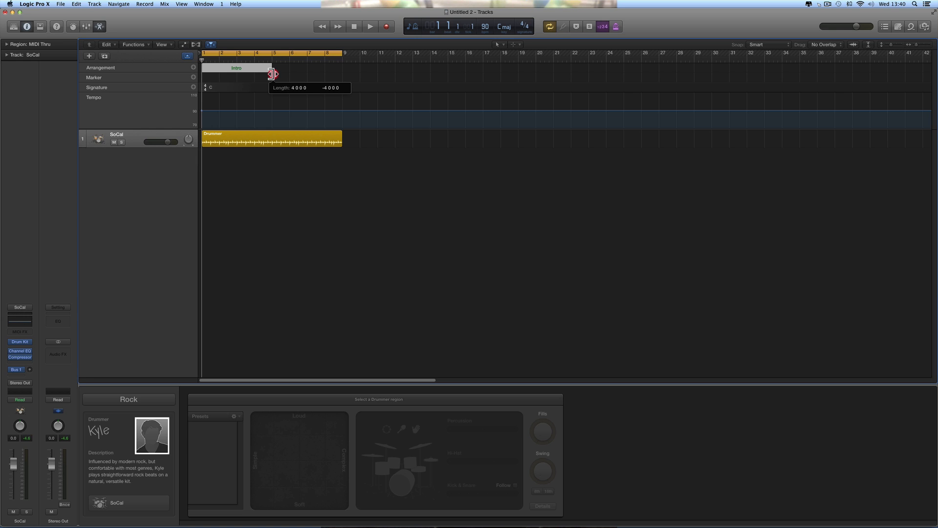
pyautogui.moveTo(271, 74); pyautogui.dragTo(342, 77)
# Play the intro section from the start, stop it, and move the playhead back to bar 1.
pyautogui.click(358, 29)
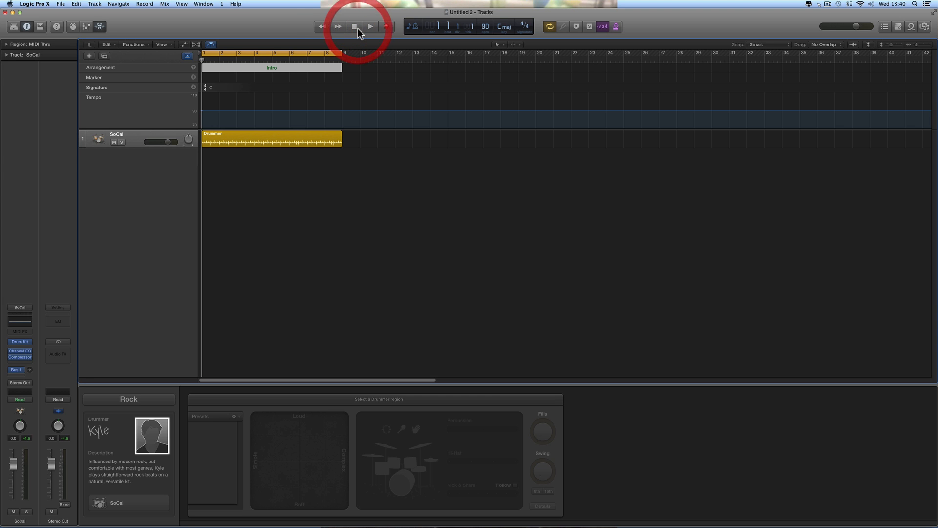
pyautogui.click(370, 27)
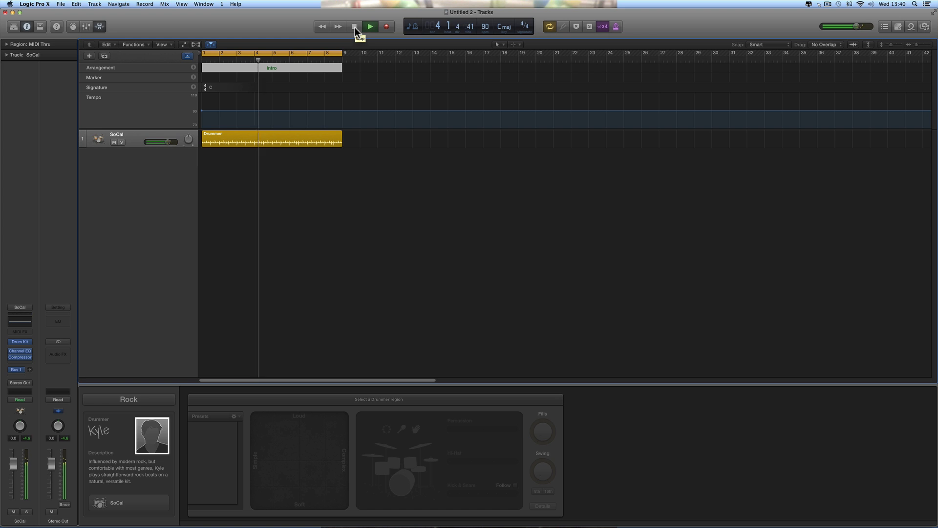
pyautogui.click(355, 27)
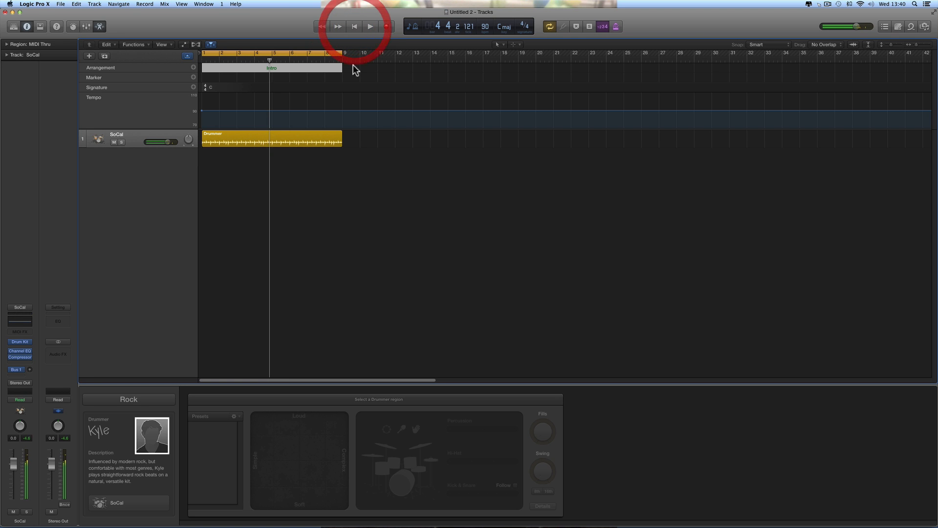
pyautogui.moveTo(269, 61); pyautogui.dragTo(203, 63)
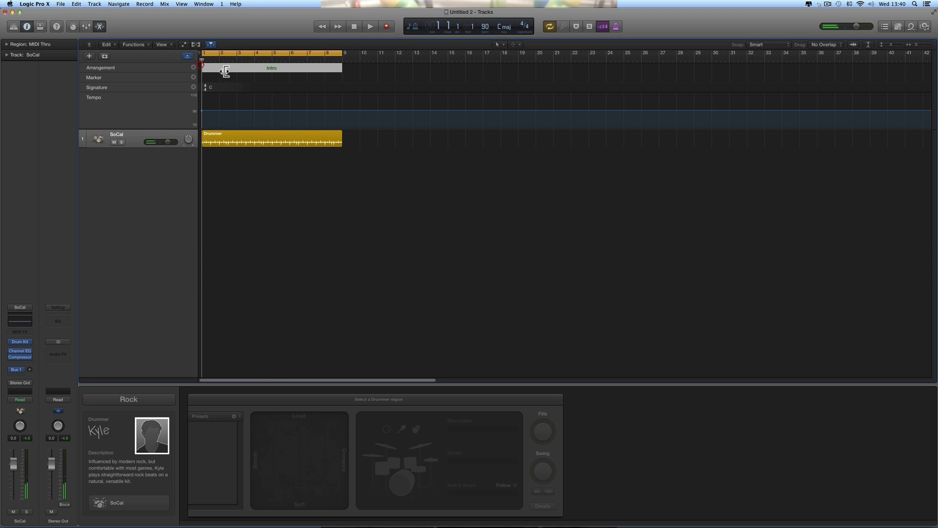
# Shorten both the Intro arrangement marker and the Drummer region to four bars, and select the Intro marker.
pyautogui.moveTo(341, 71); pyautogui.dragTo(273, 76)
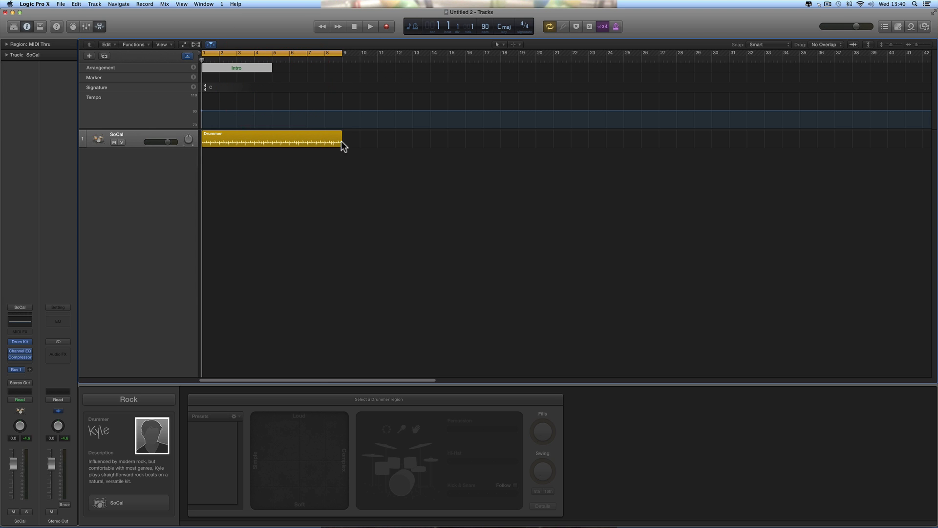
pyautogui.moveTo(341, 141); pyautogui.dragTo(272, 141)
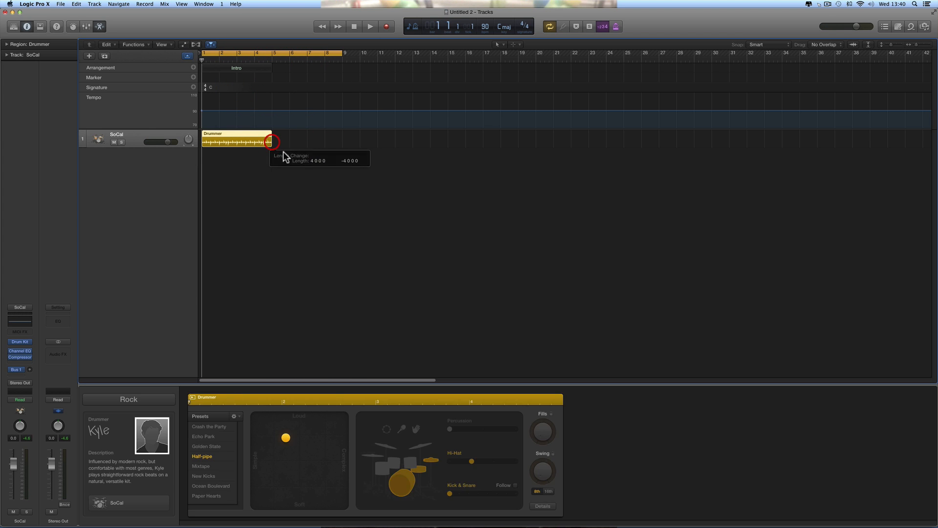
pyautogui.click(254, 69)
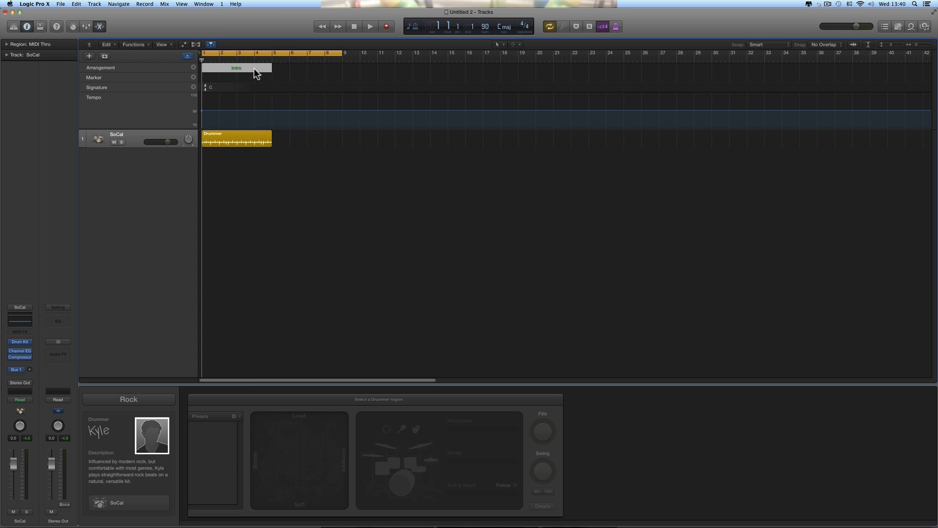
# Add an eight-bar Verse arrangement marker directly after the Intro, starting at bar 5.
pyautogui.click(194, 67)
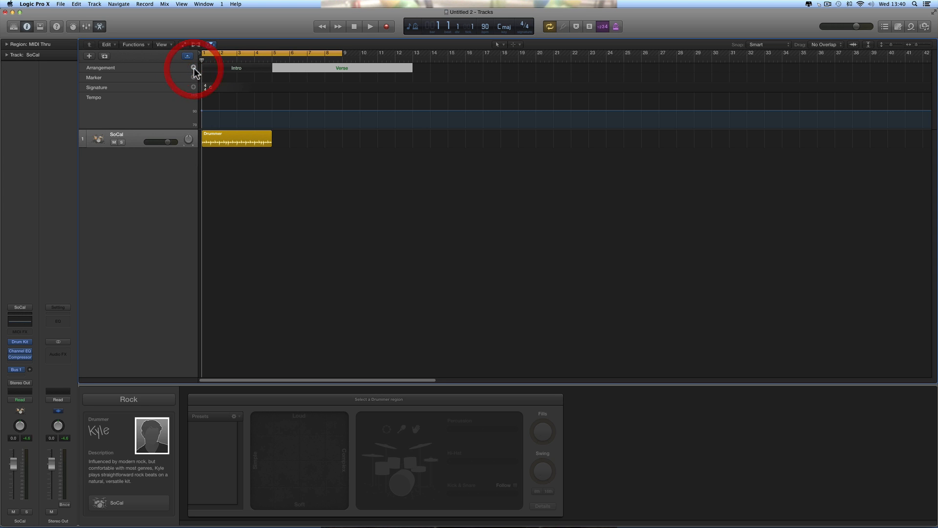
pyautogui.click(340, 71)
pyautogui.click(342, 69)
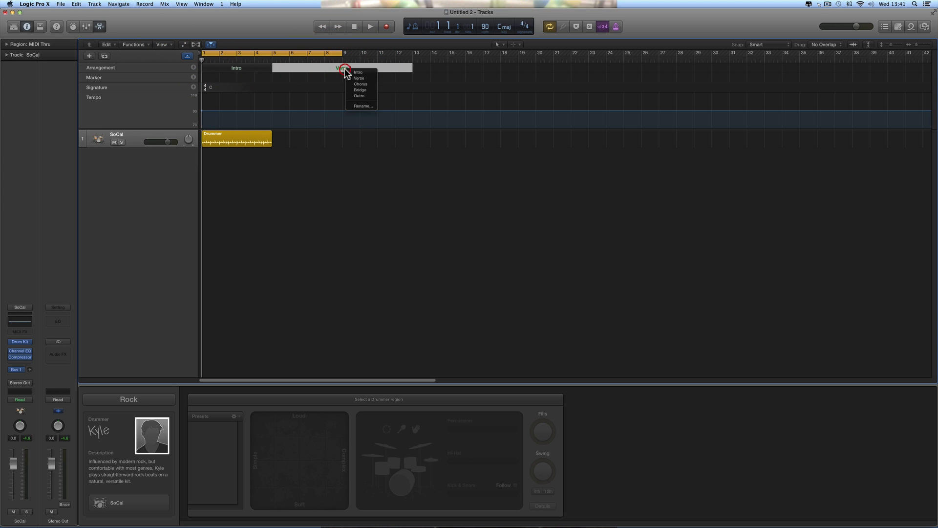
pyautogui.click(360, 78)
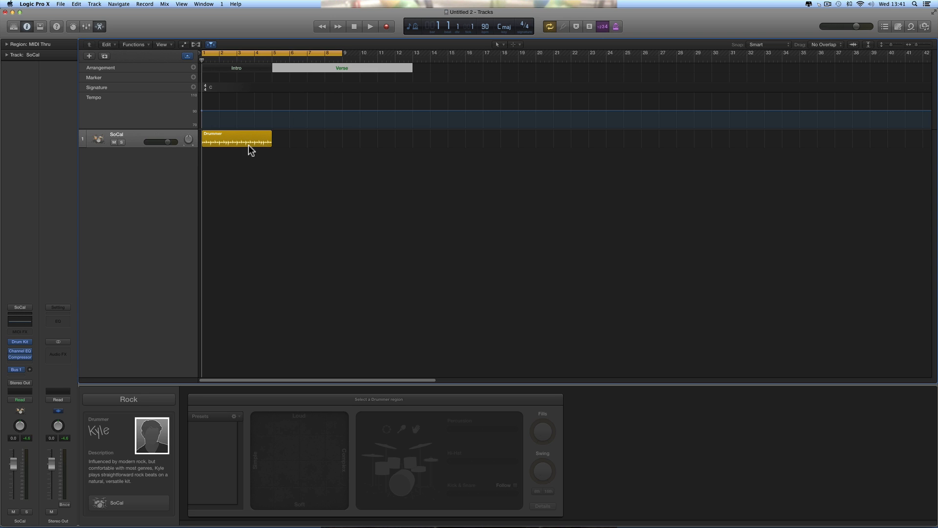
# Copy the intro's Drummer region to bar 5 and extend the copy to eight bars to fill the Verse.
pyautogui.click(227, 140)
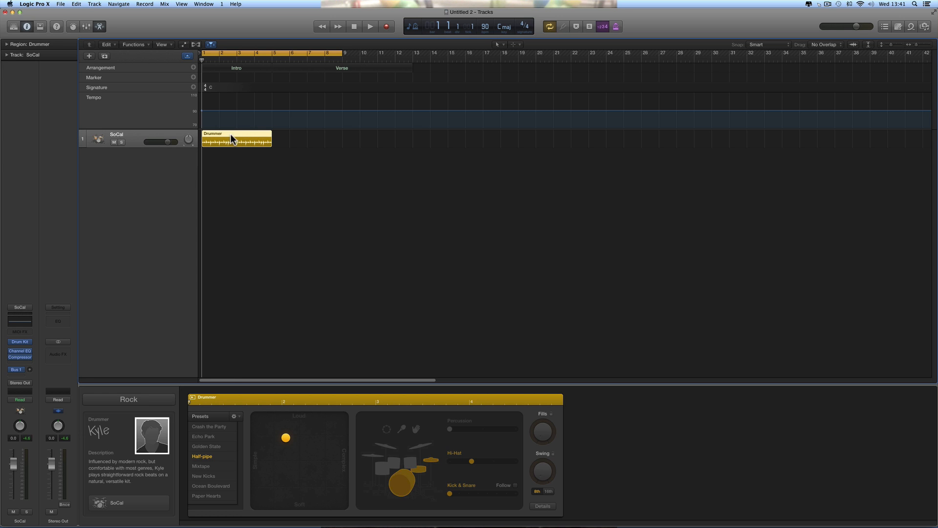
pyautogui.moveTo(231, 135); pyautogui.dragTo(303, 141)
pyautogui.click(273, 70)
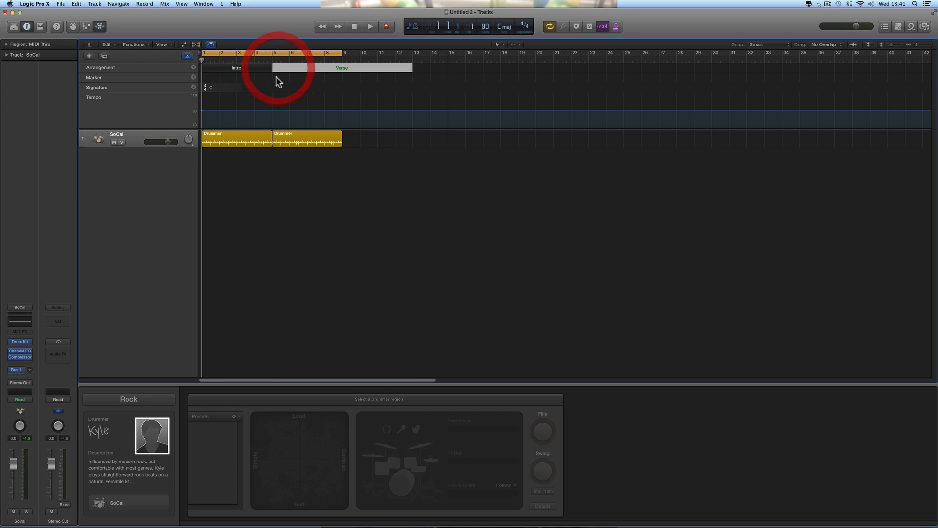
pyautogui.moveTo(341, 146); pyautogui.dragTo(404, 145)
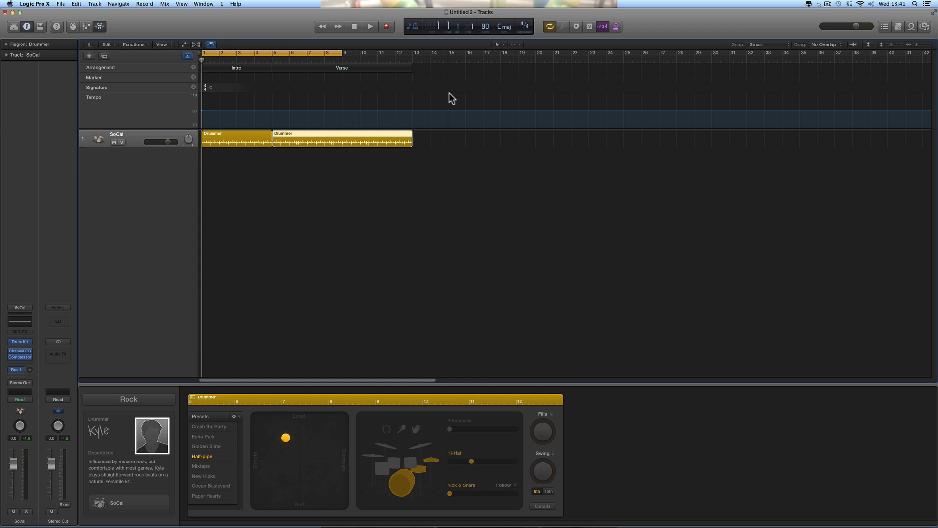
# Turn off cycle mode and duplicate the Verse section, including its Drummer region, to bar 13.
pyautogui.click(336, 54)
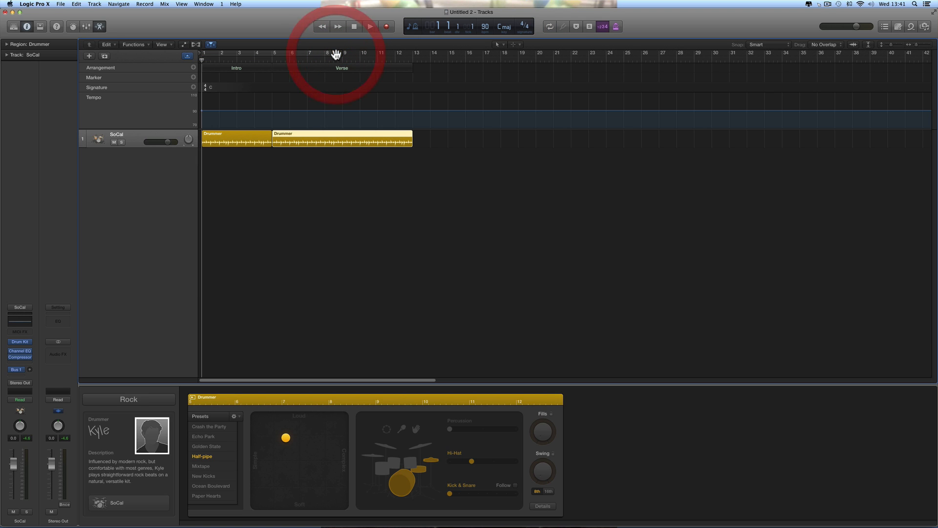
pyautogui.click(292, 67)
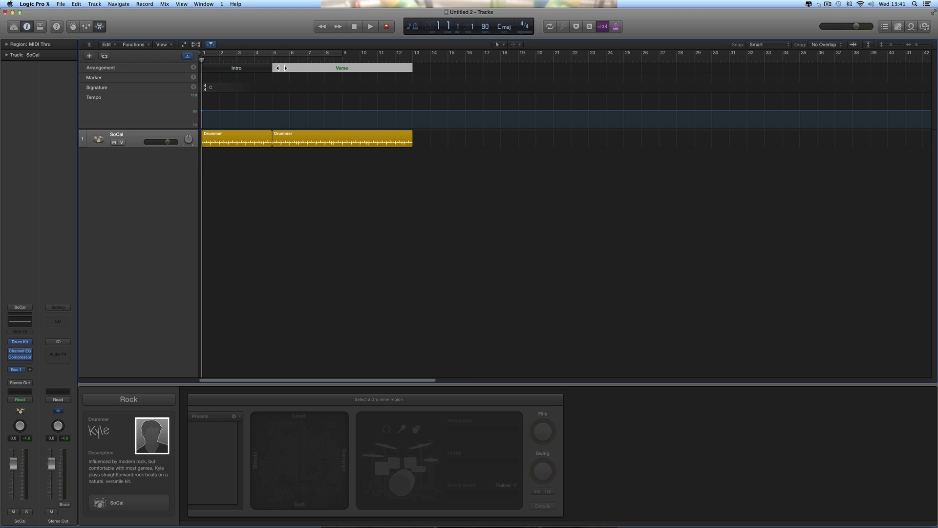
pyautogui.moveTo(286, 68); pyautogui.dragTo(417, 78)
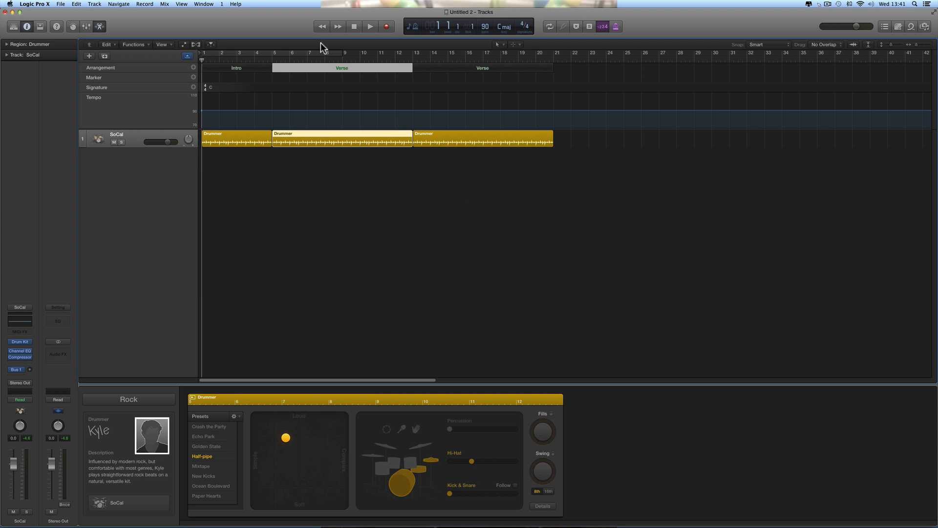
# Create one new audio track using Input 1 as its input.
pyautogui.click(353, 28)
pyautogui.click(89, 56)
pyautogui.click(478, 33)
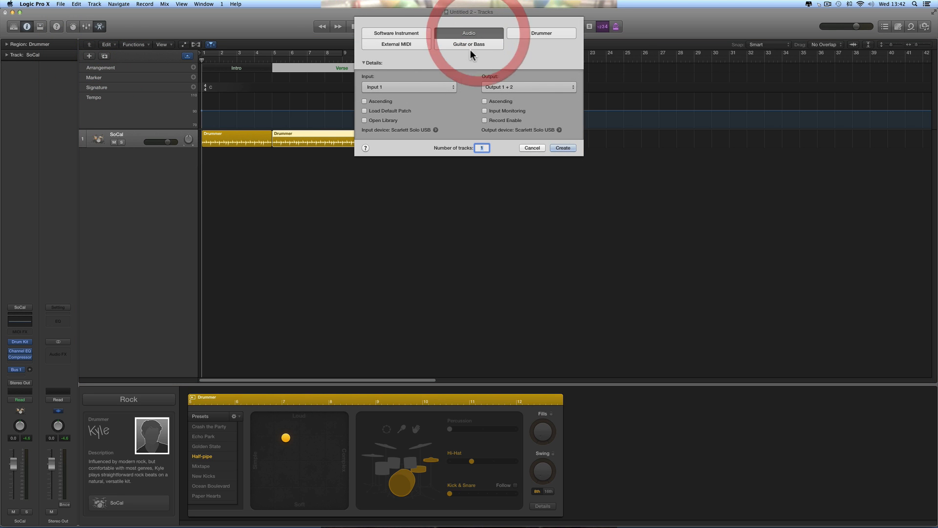
pyautogui.click(410, 87)
pyautogui.click(391, 86)
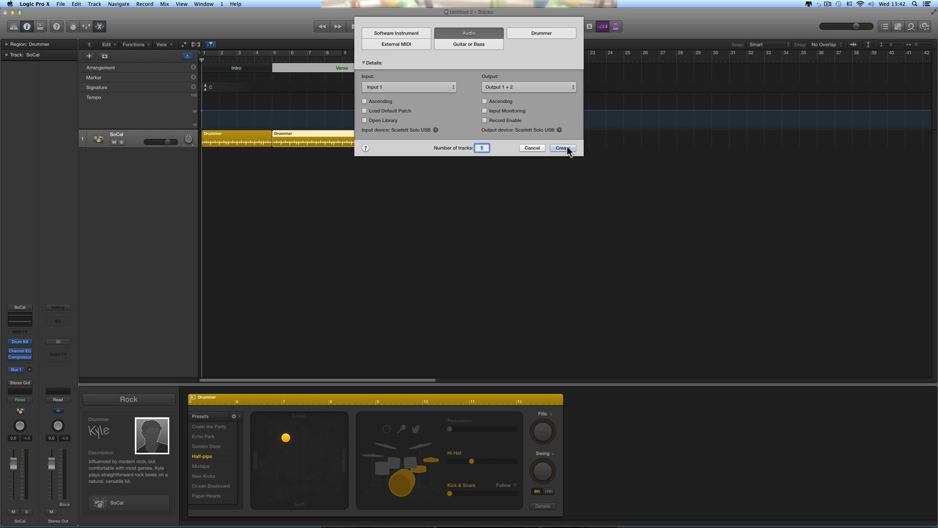
pyautogui.click(563, 148)
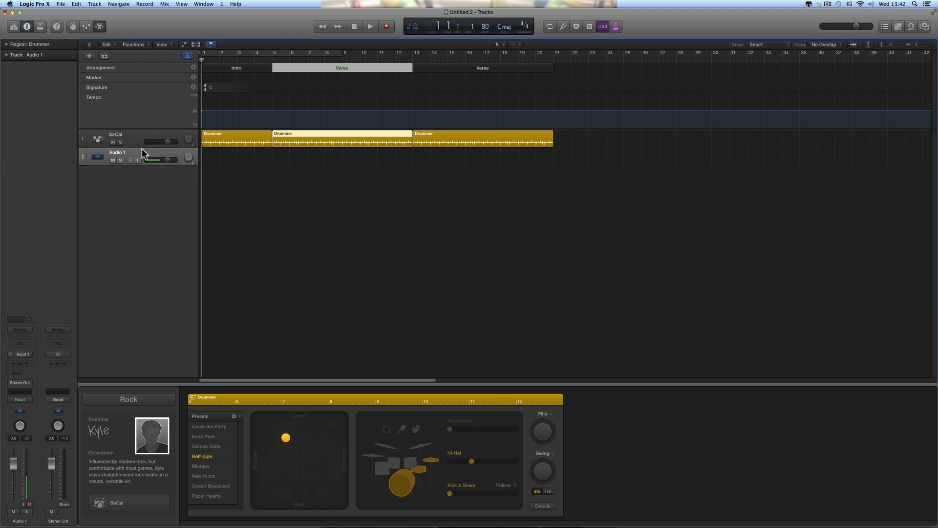
# Load the Natural Strum acoustic guitar patch from the Library onto the new audio track, then hide the Library.
pyautogui.click(14, 27)
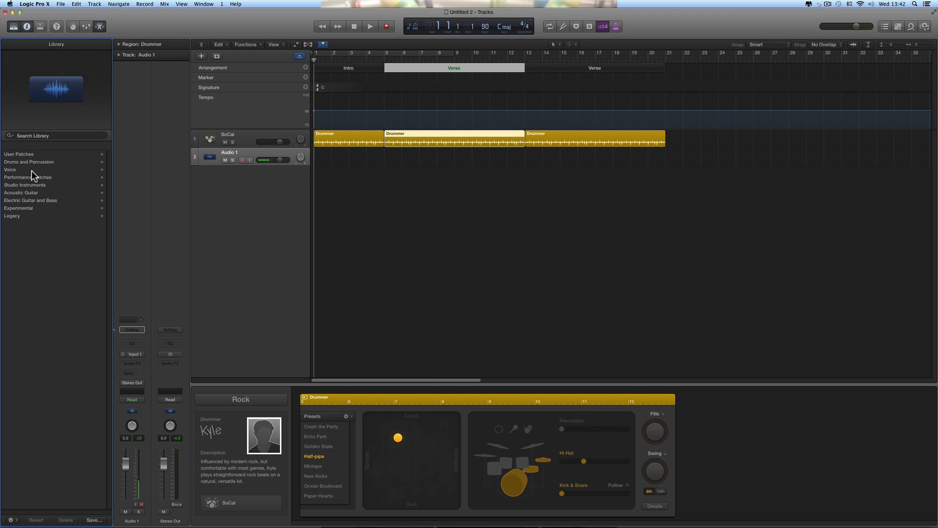
pyautogui.click(24, 192)
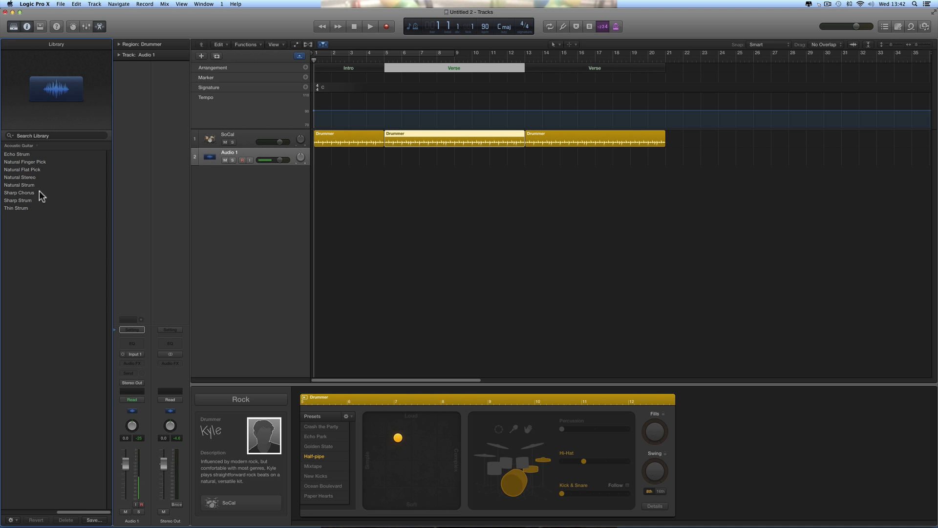
pyautogui.click(26, 185)
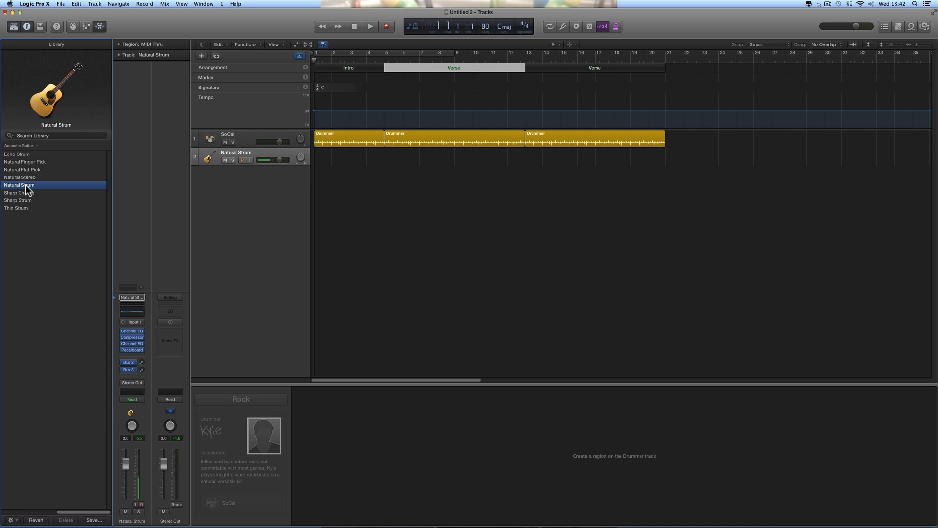
pyautogui.click(14, 27)
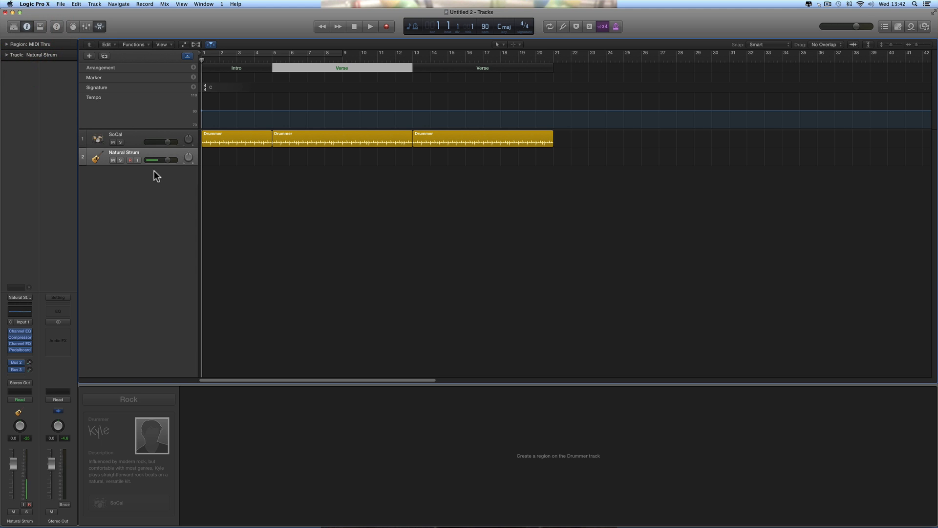
# Enable input monitoring on the Natural Strum track and raise the SoCal drum track's volume.
pyautogui.click(138, 160)
pyautogui.moveTo(166, 141); pyautogui.dragTo(183, 145)
# Set the recording count-in to 2 bars.
pyautogui.click(145, 4)
pyautogui.moveTo(150, 15)
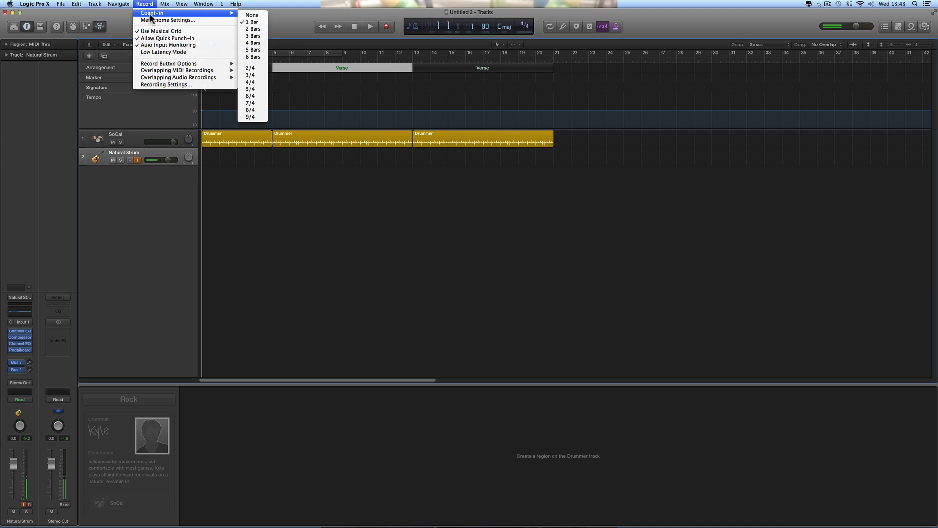
pyautogui.click(260, 28)
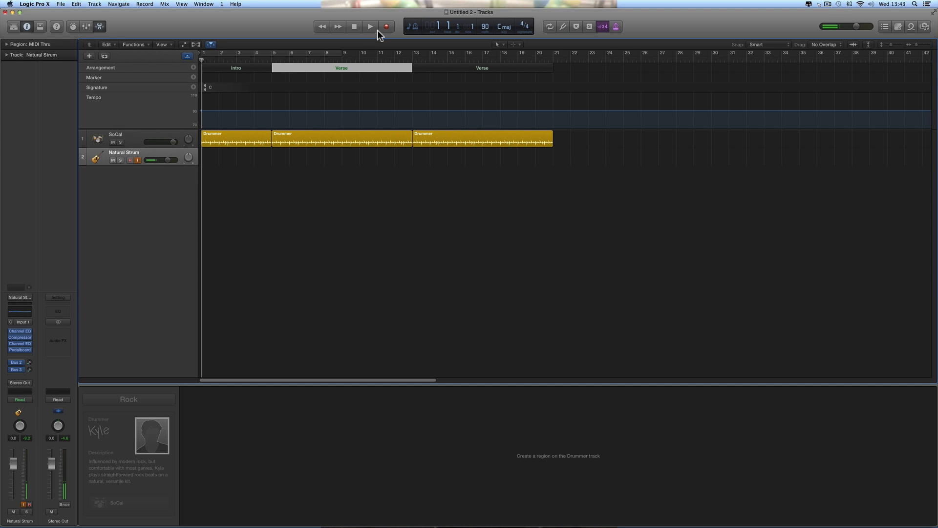
# Record the guitar on the Natural Strum track from bar 1 through both Verses, and trim the recorded region's end to bar 21.
pyautogui.click(252, 67)
pyautogui.click(304, 67)
pyautogui.click(441, 67)
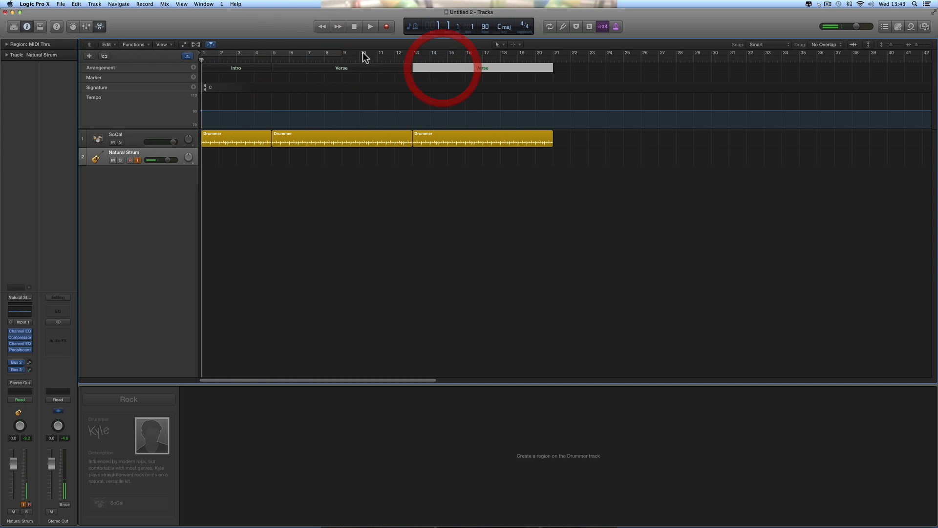
pyautogui.click(355, 27)
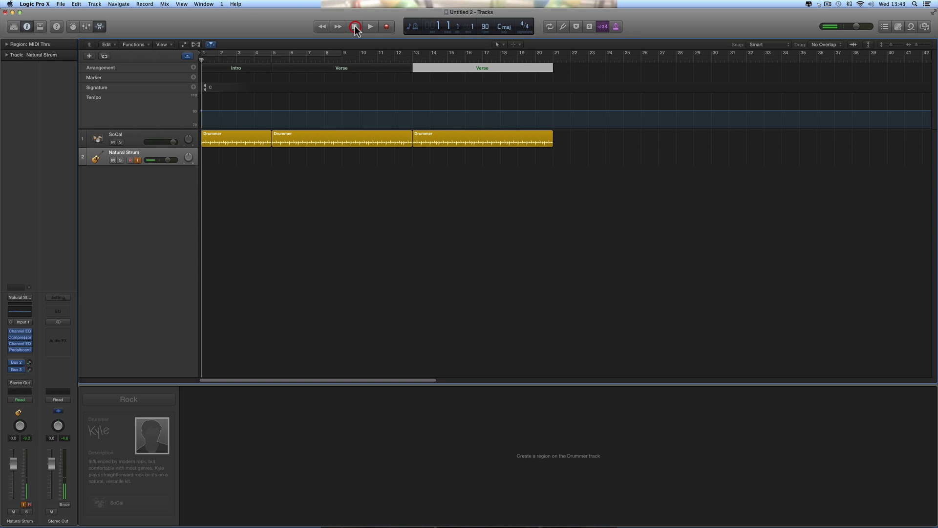
pyautogui.click(389, 27)
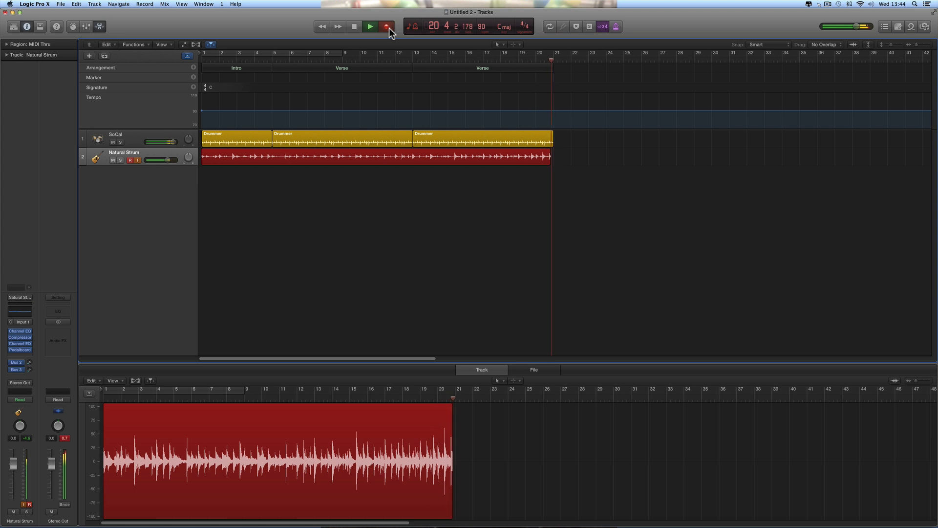
pyautogui.click(386, 27)
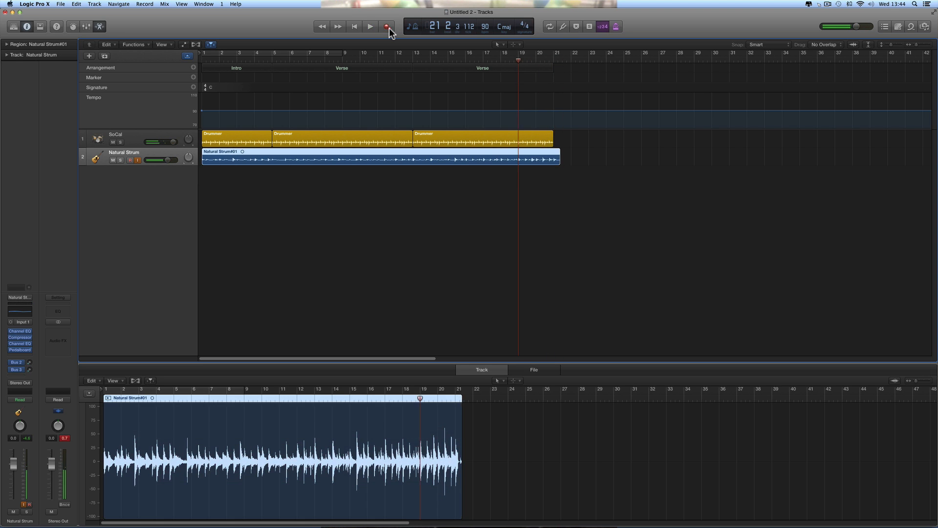
pyautogui.click(352, 27)
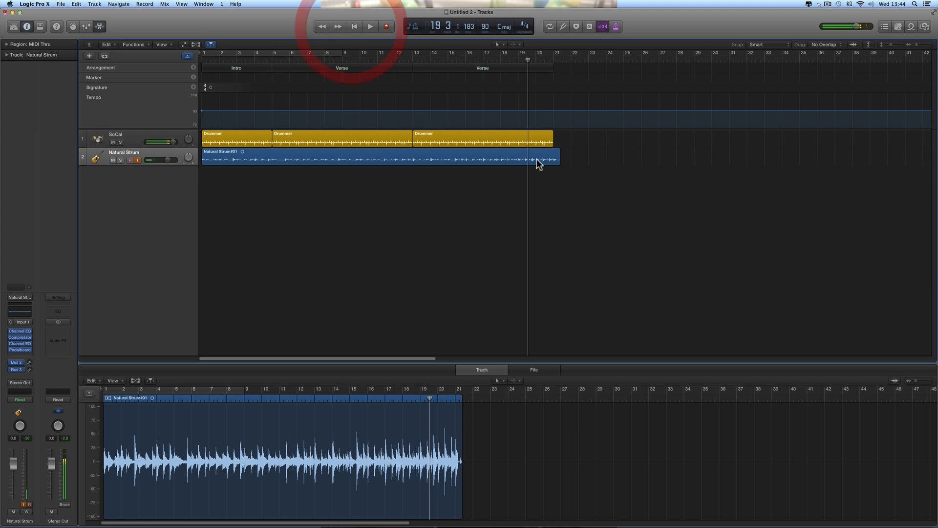
pyautogui.moveTo(558, 163); pyautogui.dragTo(554, 163)
# Keep the second Verse marker's name and add an eight-bar Chorus arrangement marker after it, starting at bar 21.
pyautogui.click(452, 137)
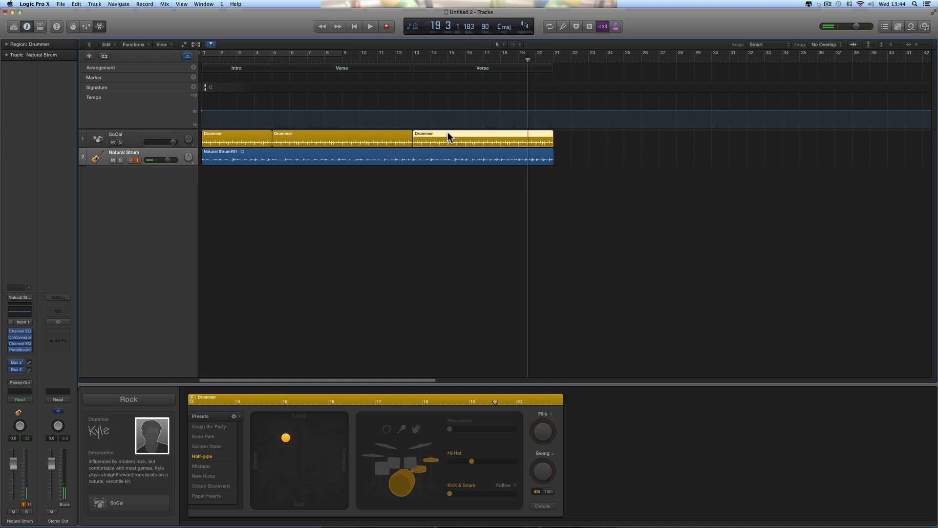
pyautogui.click(380, 137)
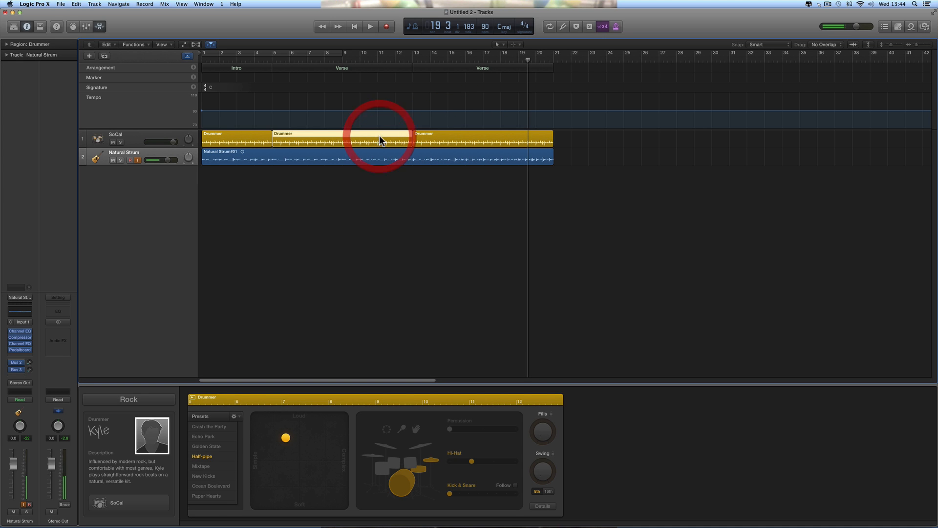
pyautogui.click(451, 135)
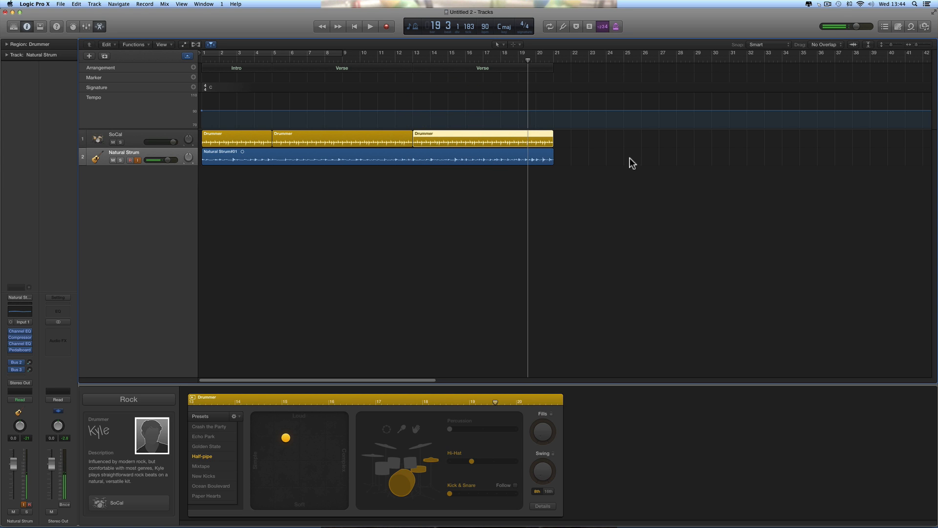
pyautogui.click(486, 68)
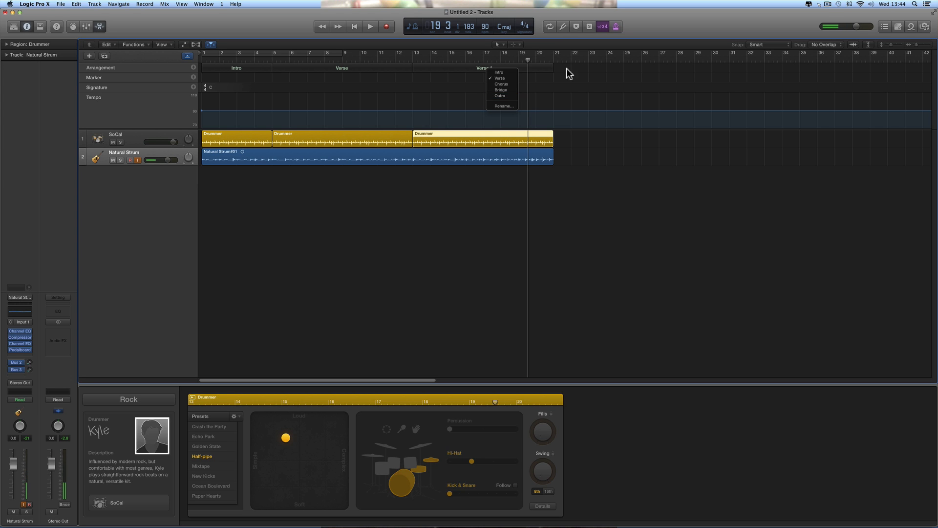
pyautogui.click(562, 35)
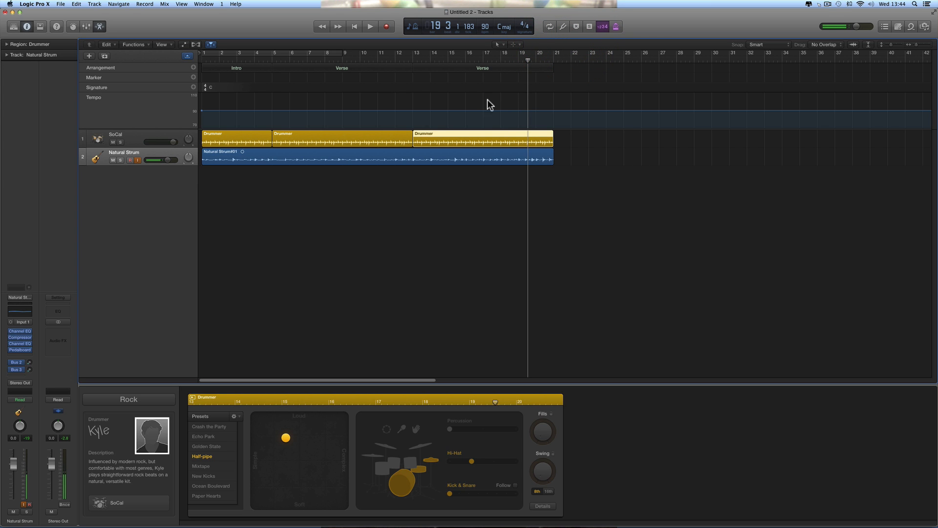
pyautogui.click(194, 66)
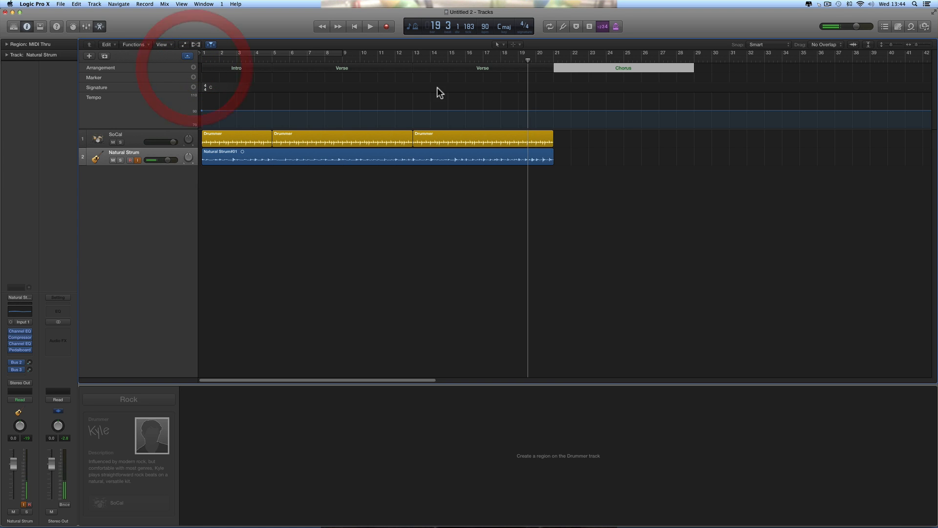
# Move the playhead to bar 21 at the start of the Chorus and choose the recording count-in length.
pyautogui.moveTo(528, 61)
pyautogui.mouseDown()
pyautogui.moveTo(551, 65)
pyautogui.moveTo(389, 73)
pyautogui.moveTo(594, 88)
pyautogui.moveTo(274, 83)
pyautogui.moveTo(550, 126)
pyautogui.mouseUp()
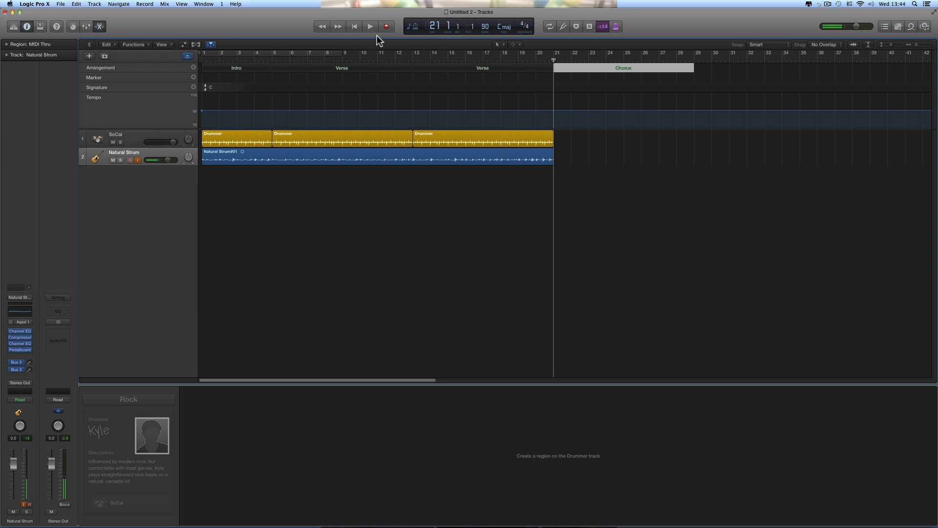
pyautogui.click(143, 4)
pyautogui.moveTo(161, 13)
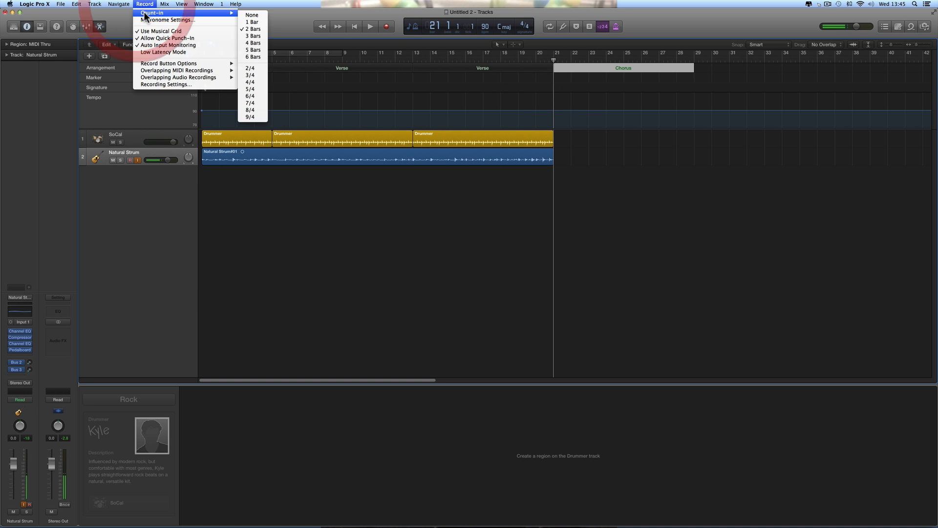
pyautogui.click(258, 33)
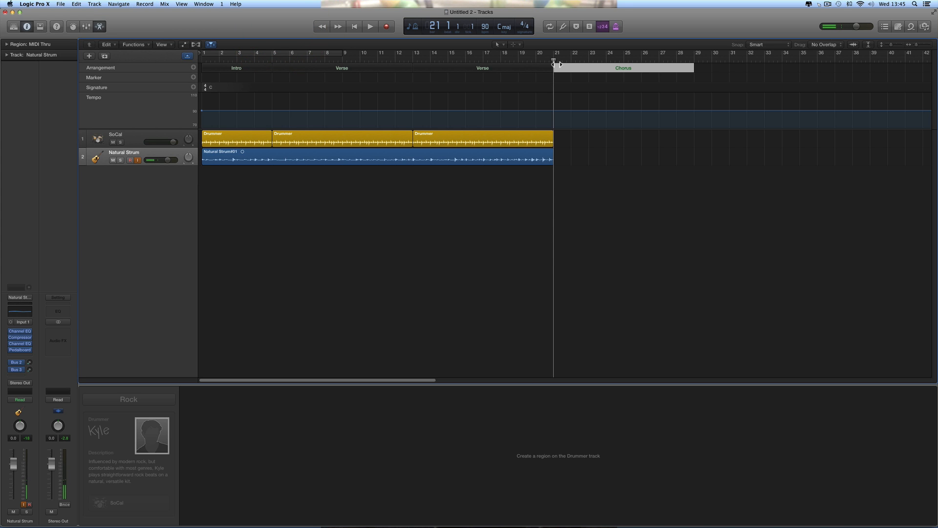
pyautogui.moveTo(553, 61)
pyautogui.mouseDown()
pyautogui.moveTo(527, 59)
pyautogui.moveTo(551, 64)
pyautogui.mouseUp()
pyautogui.moveTo(553, 62)
pyautogui.mouseDown()
pyautogui.moveTo(520, 63)
pyautogui.moveTo(552, 66)
pyautogui.mouseUp()
# Copy the second Verse's Drummer region to bar 21 and record the guitar on the Natural Strum track through the eight-bar Chorus.
pyautogui.click(450, 136)
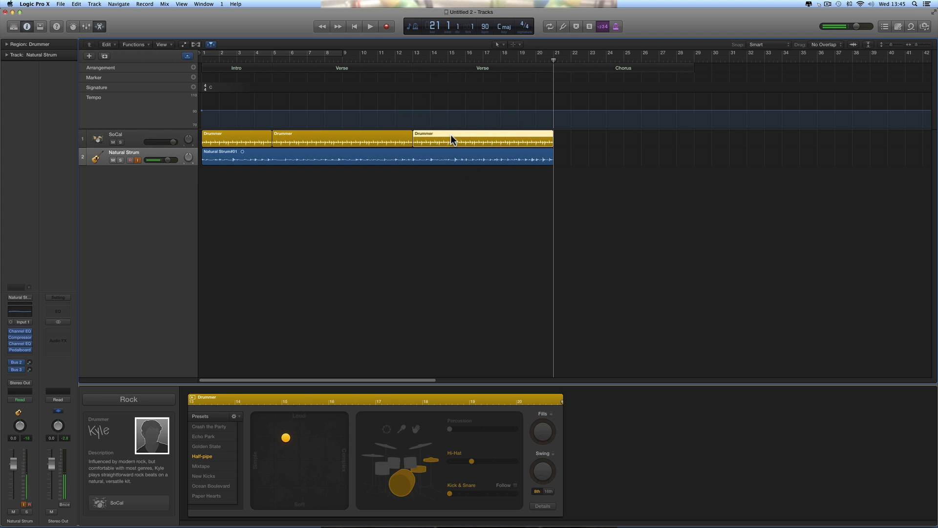
pyautogui.moveTo(441, 133); pyautogui.dragTo(586, 147)
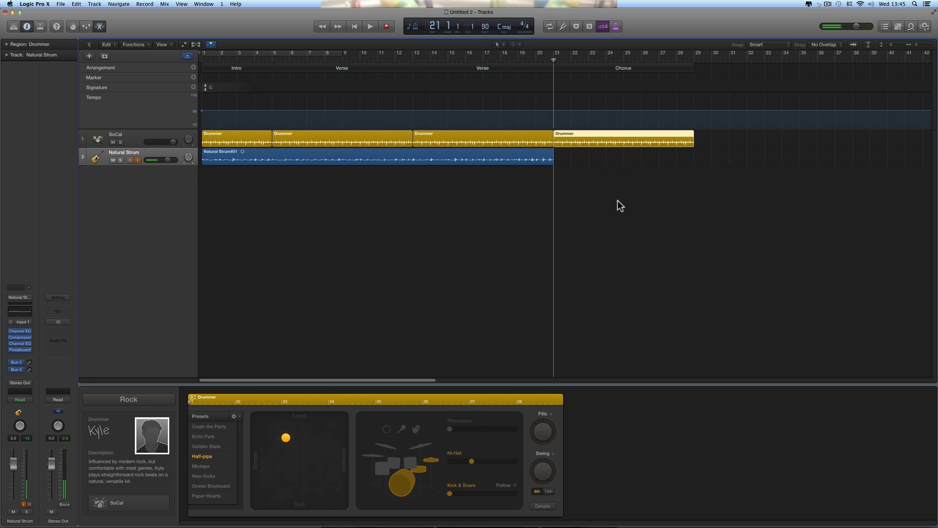
pyautogui.click(382, 26)
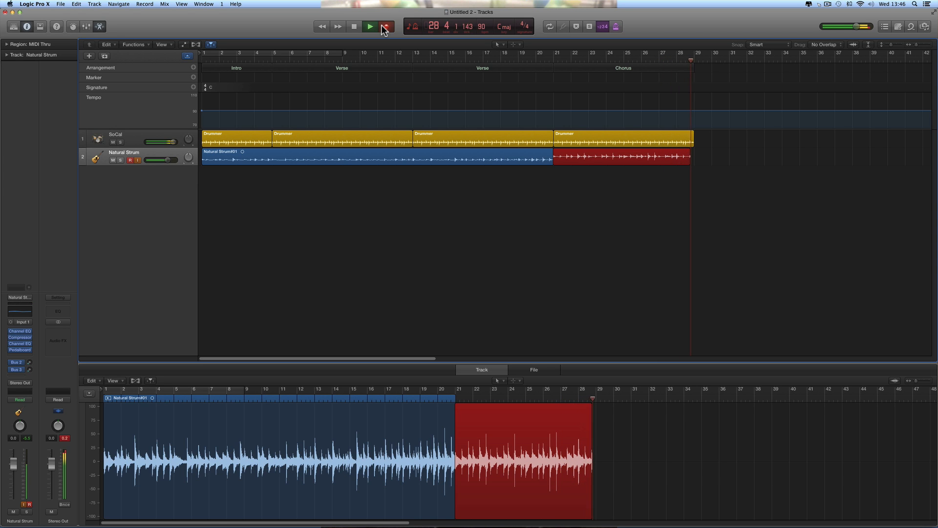
pyautogui.click(384, 29)
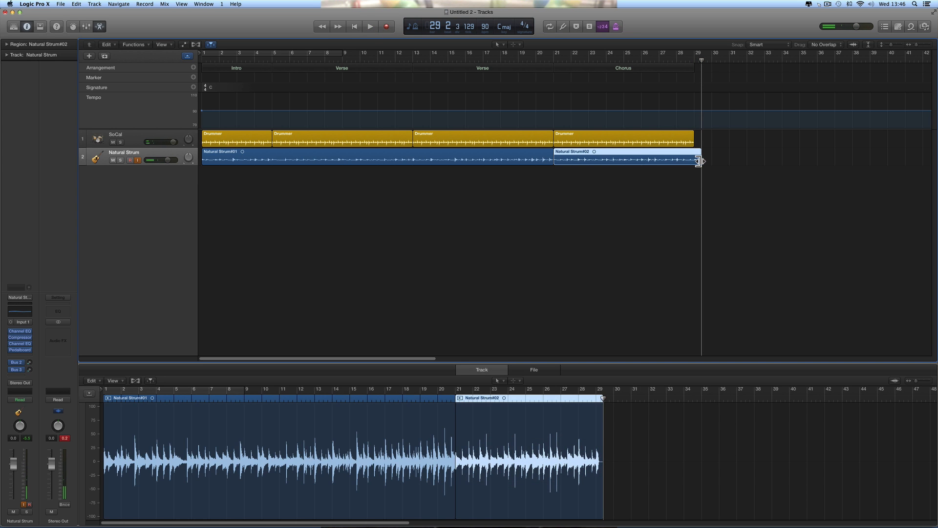
# Try to trim the end of the recorded Chorus guitar region to bar 29.
pyautogui.moveTo(701, 161)
pyautogui.mouseDown()
pyautogui.moveTo(690, 161)
pyautogui.moveTo(714, 165)
pyautogui.moveTo(680, 165)
pyautogui.moveTo(690, 167)
pyautogui.mouseUp()
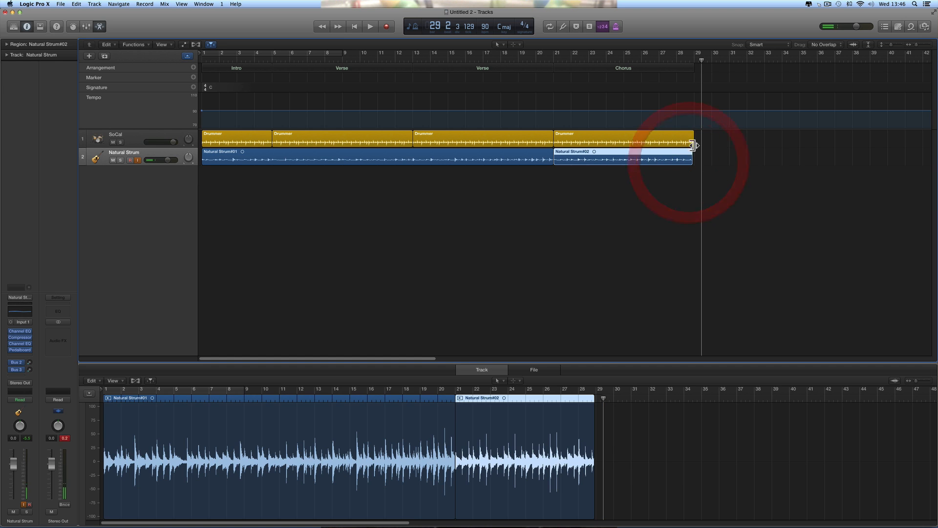
pyautogui.moveTo(916, 45); pyautogui.dragTo(920, 46)
pyautogui.hscroll(10, 902, 87)
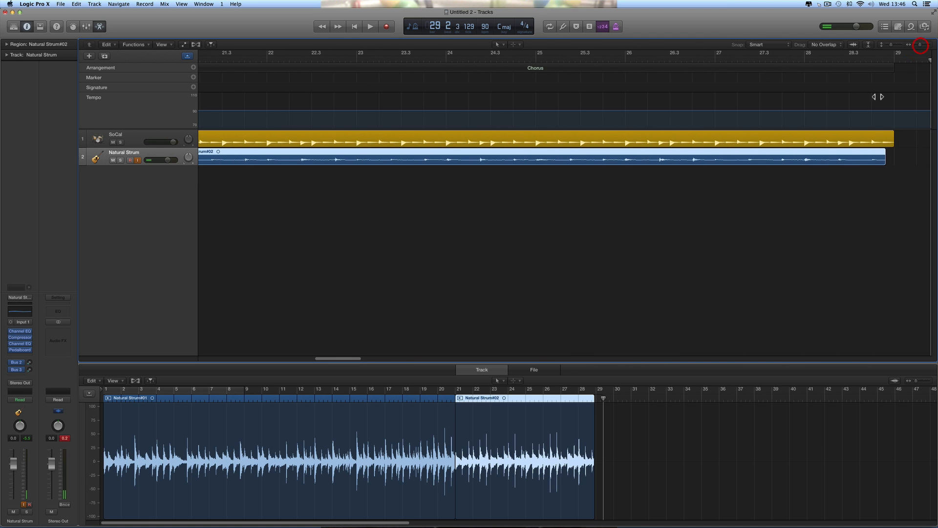
pyautogui.hscroll(5, 862, 124)
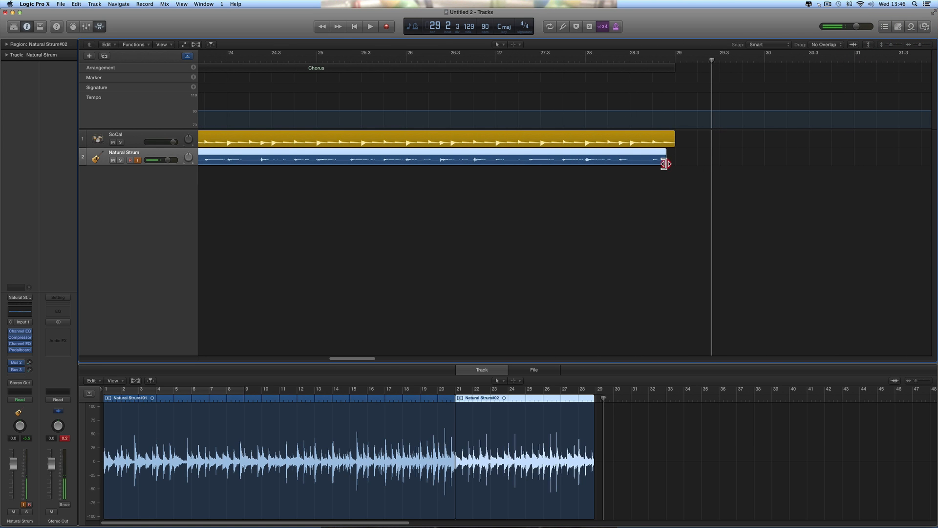
pyautogui.moveTo(665, 164)
pyautogui.mouseDown()
pyautogui.moveTo(702, 166)
pyautogui.moveTo(650, 166)
pyautogui.moveTo(672, 169)
pyautogui.moveTo(663, 167)
pyautogui.mouseUp()
# Set snapping to Beat with regions snapping to absolute value, and extend the Chorus guitar region's end to bar 29.
pyautogui.click(768, 47)
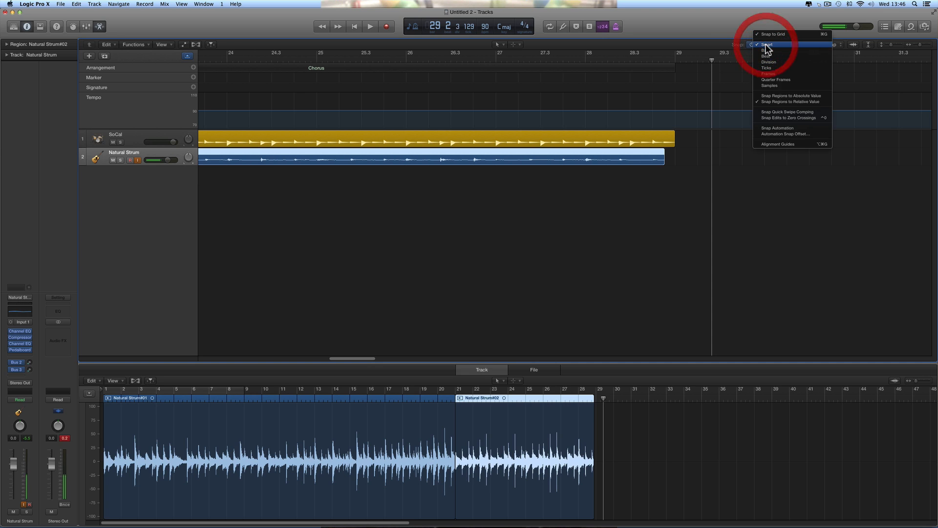
pyautogui.click(770, 57)
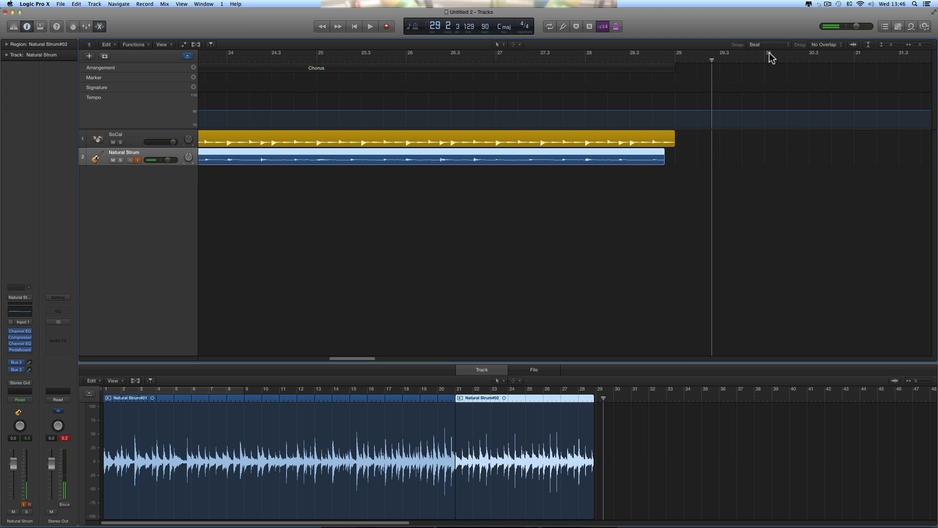
pyautogui.click(769, 46)
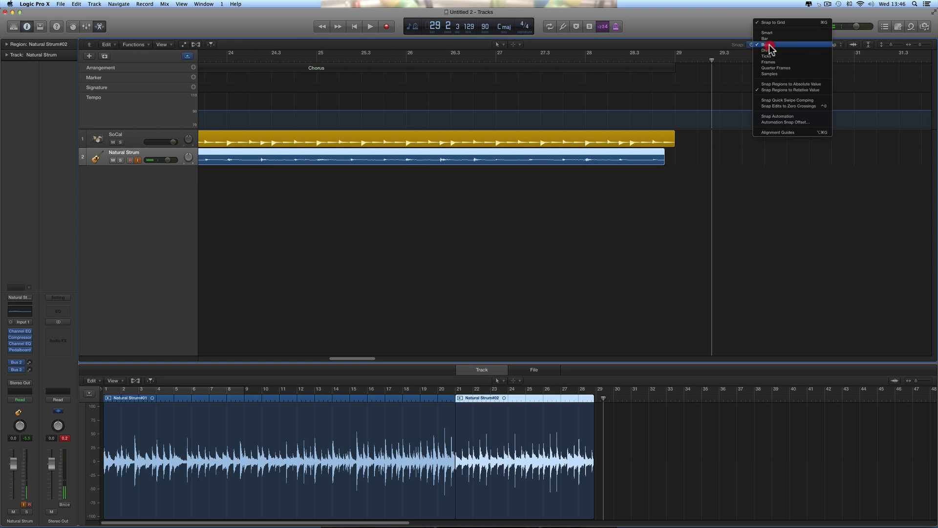
pyautogui.click(790, 87)
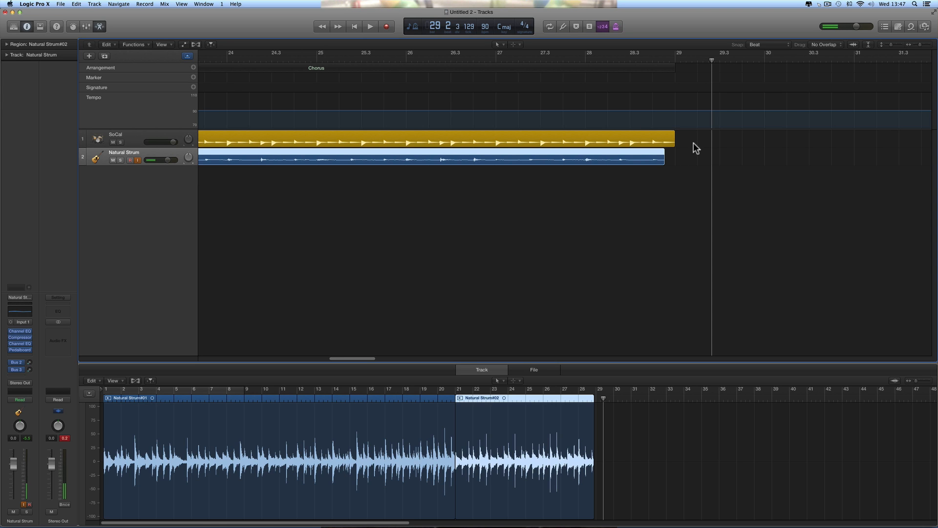
pyautogui.click(766, 45)
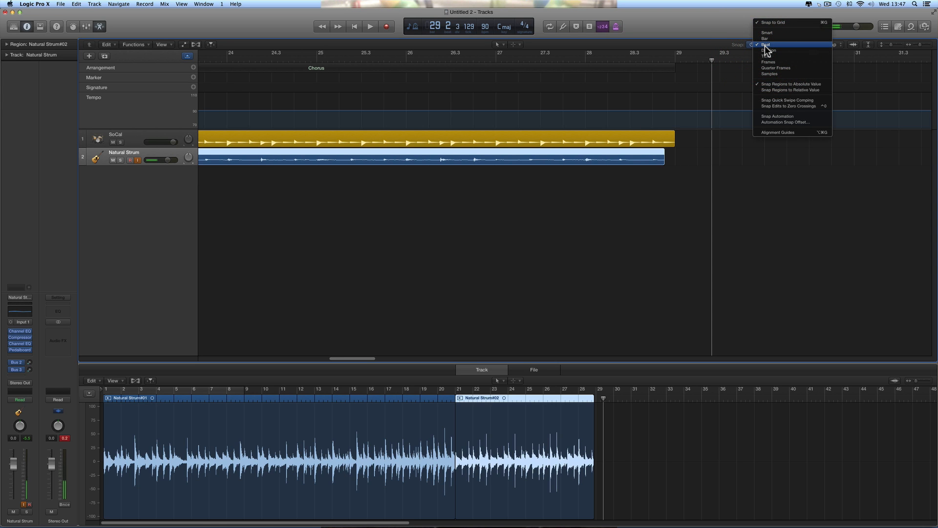
pyautogui.click(766, 47)
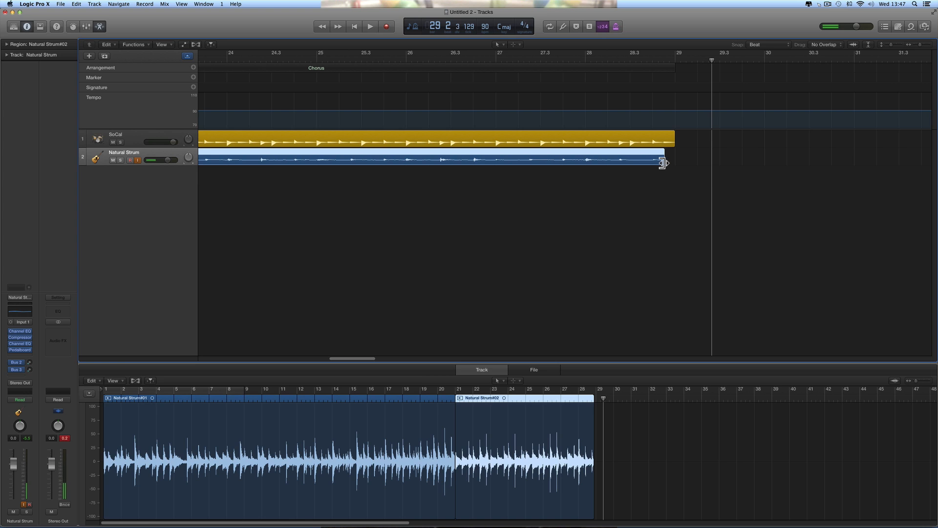
pyautogui.moveTo(663, 162)
pyautogui.mouseDown()
pyautogui.moveTo(739, 168)
pyautogui.moveTo(612, 164)
pyautogui.moveTo(673, 164)
pyautogui.mouseUp()
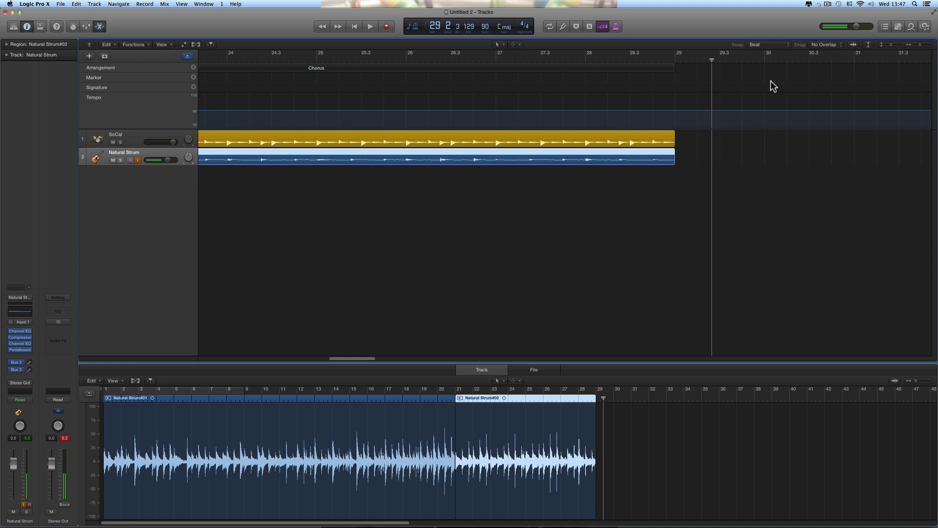
# Play back the Chorus from bar 21 to check the recorded guitar, and stop past bar 29.
pyautogui.click(914, 45)
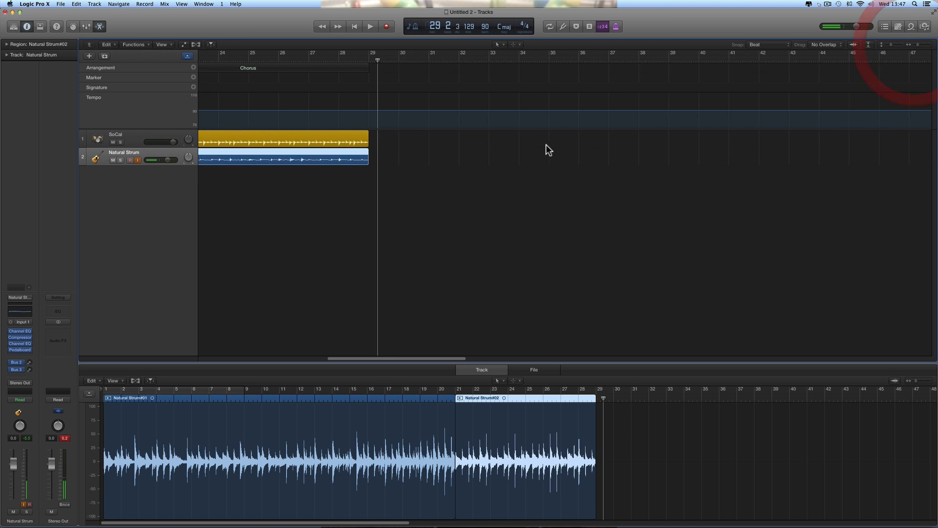
pyautogui.hscroll(-5, 546, 146)
pyautogui.hscroll(-1, 575, 150)
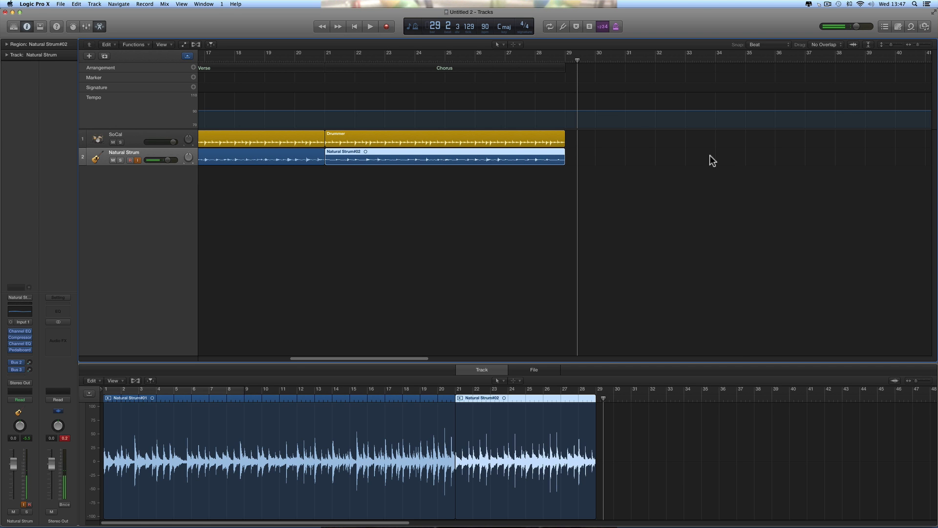
pyautogui.hscroll(-5, 660, 140)
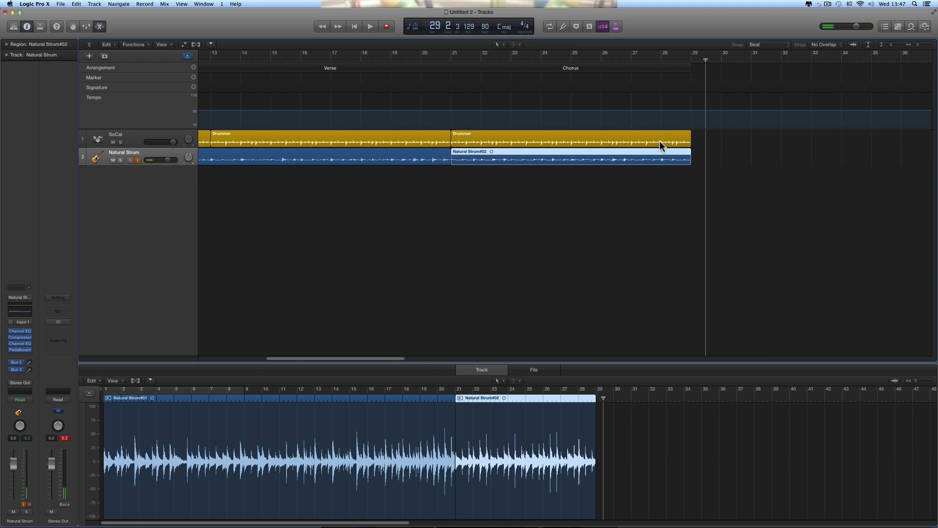
pyautogui.hscroll(1, 659, 141)
pyautogui.click(428, 57)
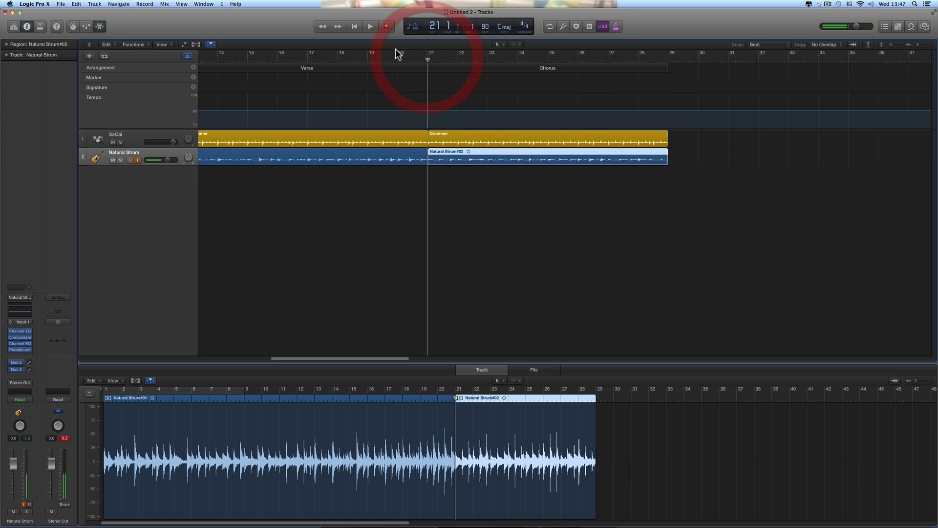
pyautogui.click(372, 27)
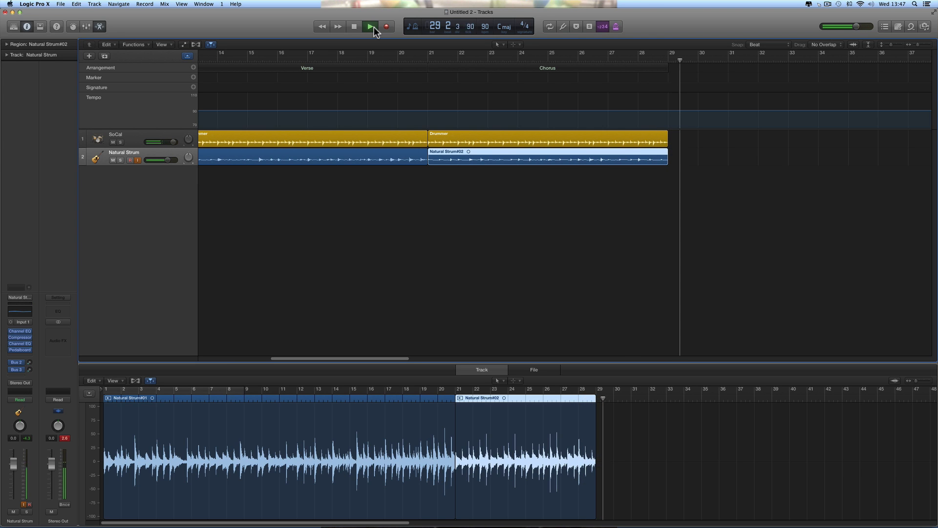
pyautogui.click(372, 27)
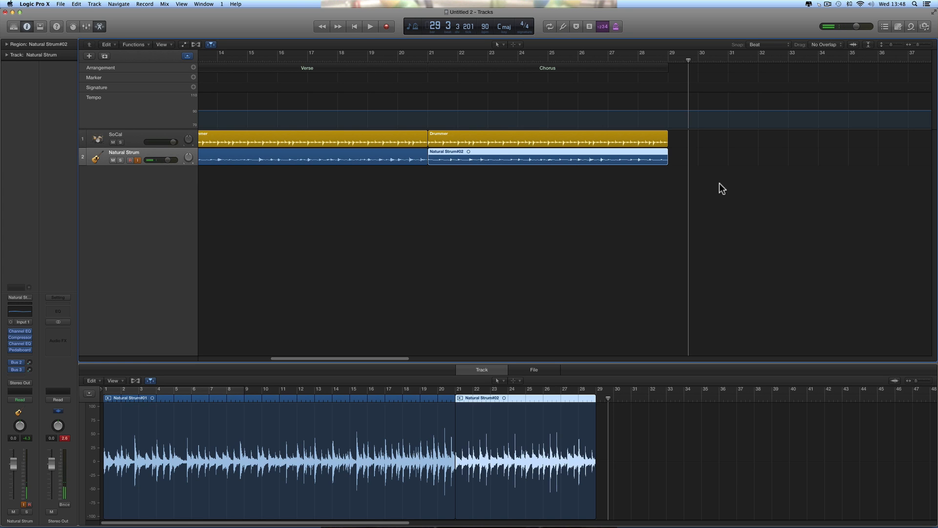
# Copy the first Verse arrangement section to bar 29 after the Chorus, and shorten its marker and both regions to two bars.
pyautogui.hscroll(1, 719, 183)
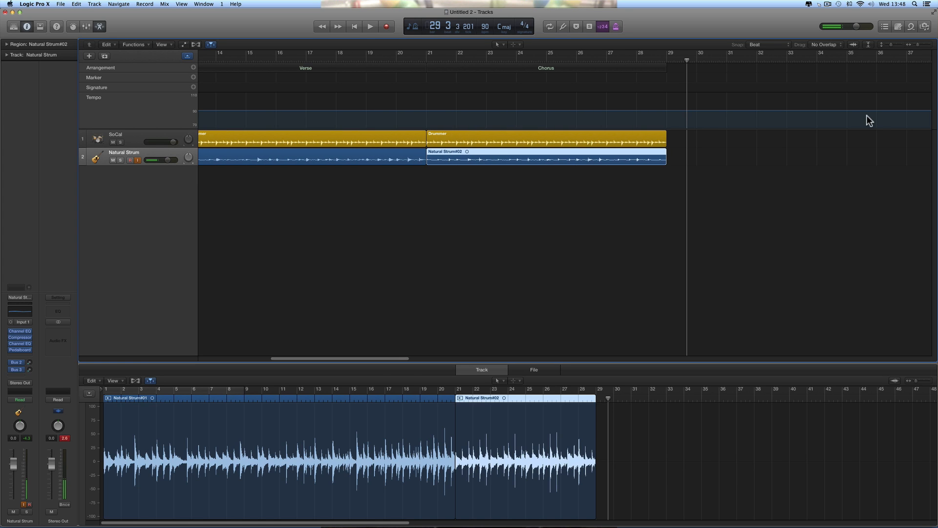
pyautogui.click(912, 45)
pyautogui.click(913, 44)
pyautogui.click(913, 45)
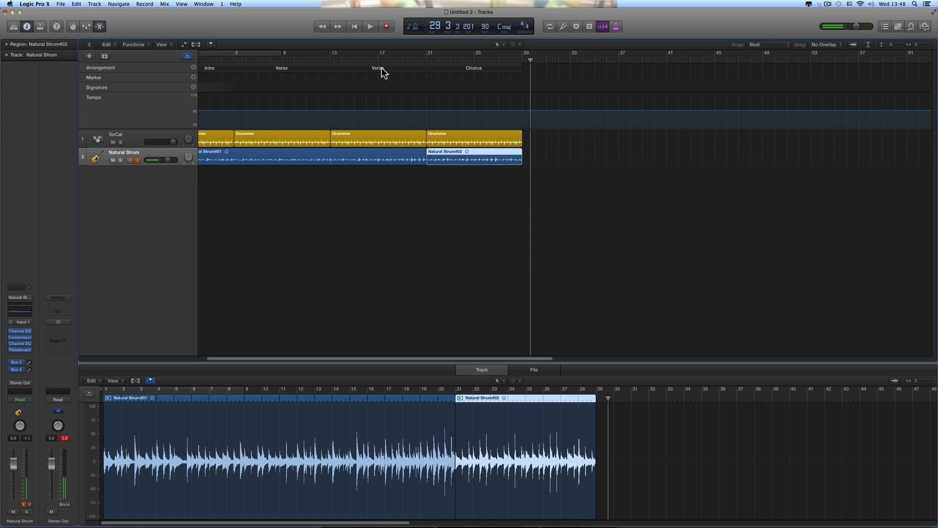
pyautogui.click(342, 68)
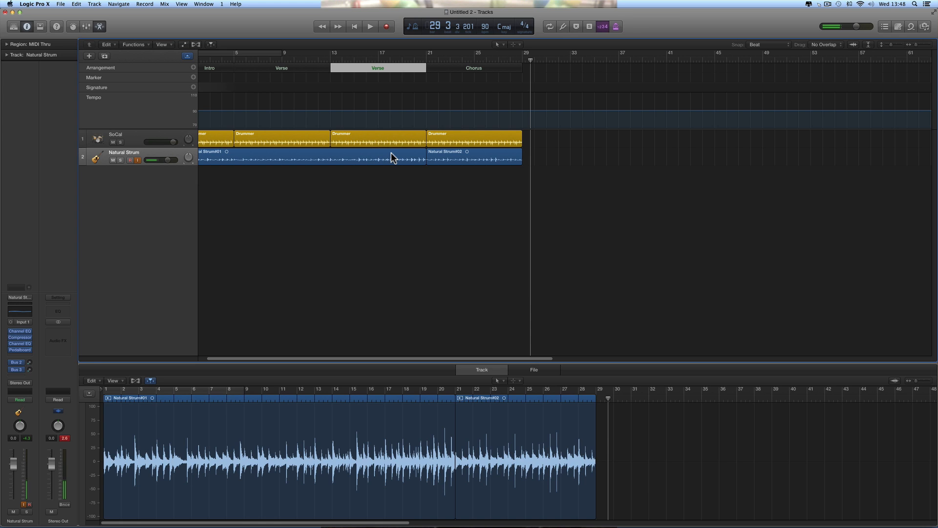
pyautogui.click(242, 68)
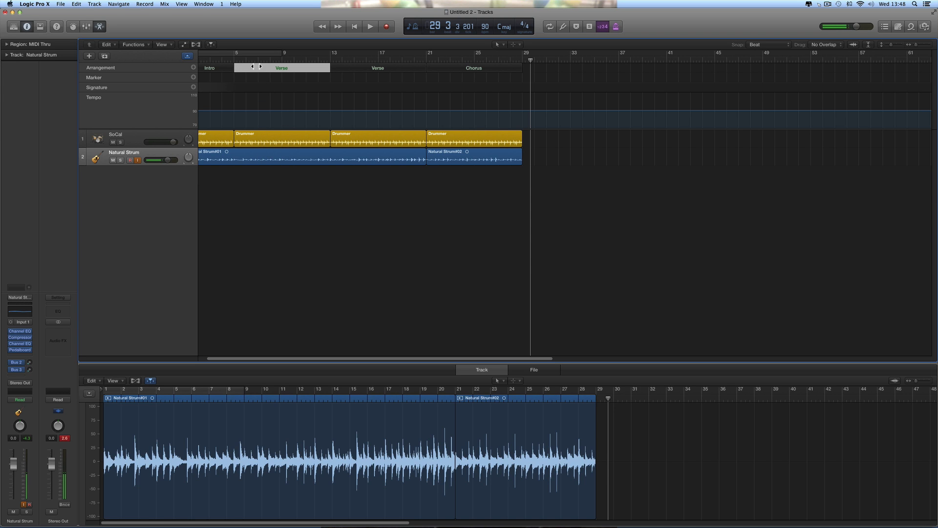
pyautogui.click(242, 137)
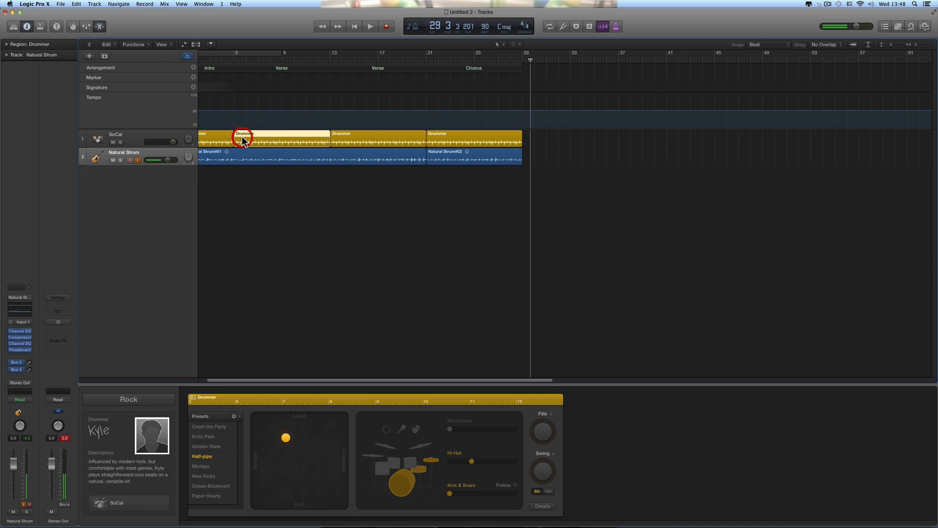
pyautogui.click(237, 71)
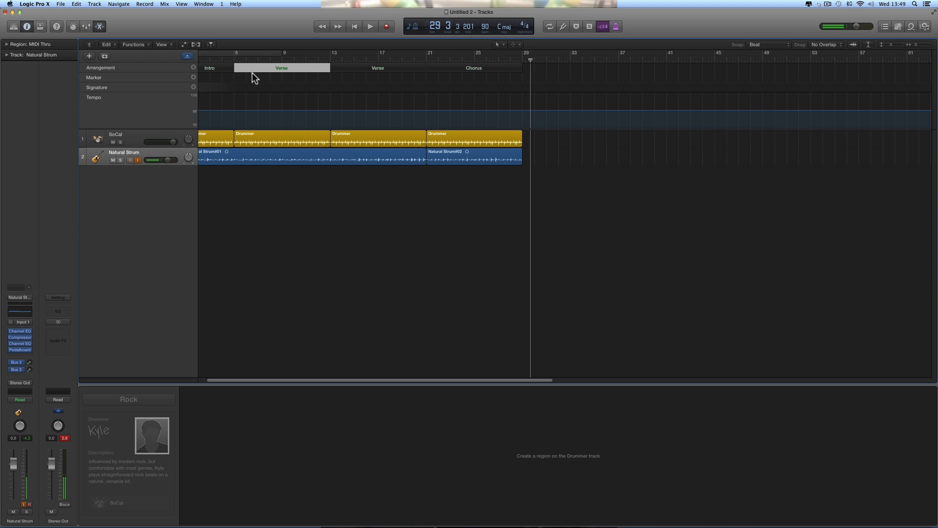
pyautogui.moveTo(242, 70)
pyautogui.mouseDown()
pyautogui.moveTo(482, 74)
pyautogui.moveTo(544, 80)
pyautogui.moveTo(565, 98)
pyautogui.mouseUp()
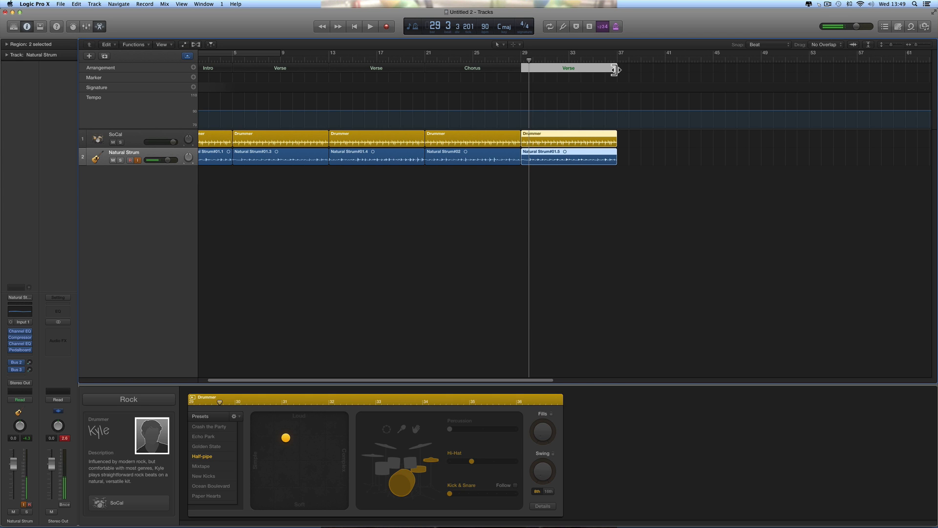
pyautogui.moveTo(617, 71); pyautogui.dragTo(543, 73)
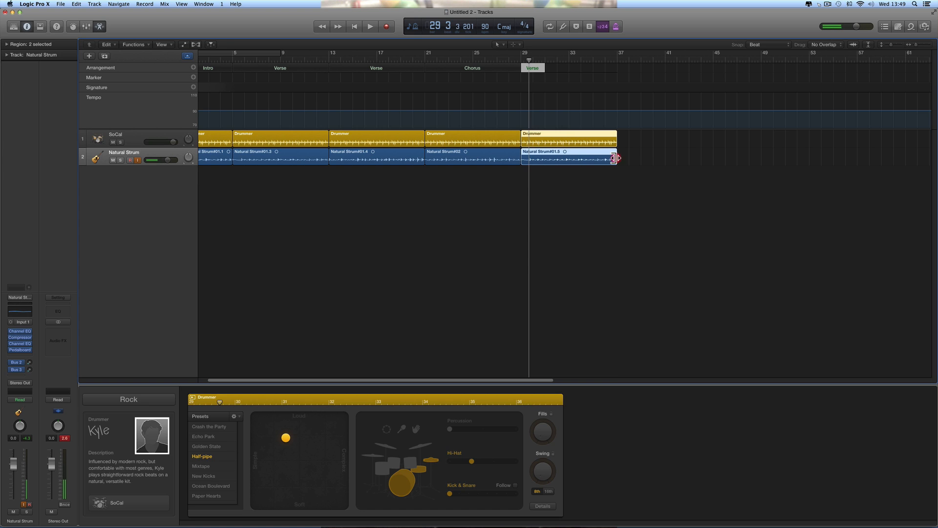
pyautogui.moveTo(615, 158); pyautogui.dragTo(544, 159)
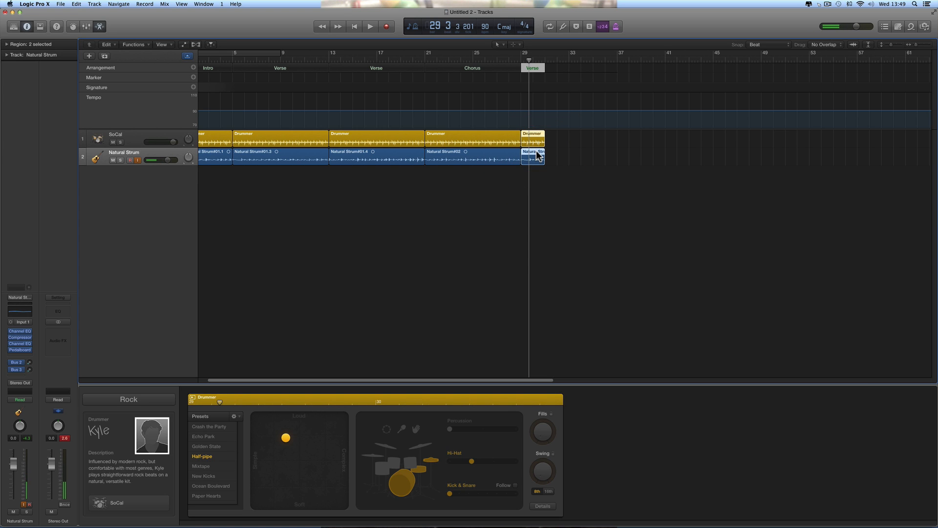
# Copy the first Verse section to bar 31, the second Verse to bar 39 and the eight-bar Chorus to bar 47.
pyautogui.click(247, 71)
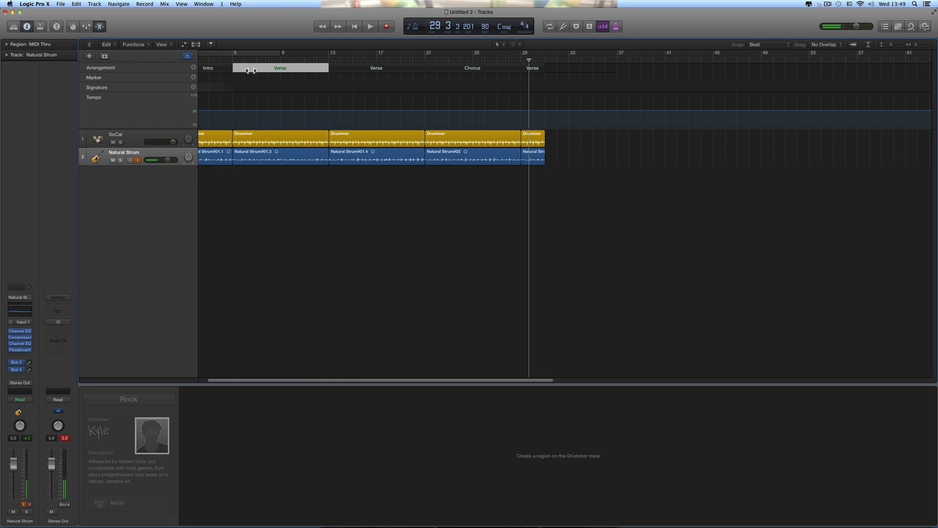
pyautogui.moveTo(251, 71); pyautogui.dragTo(561, 96)
pyautogui.click(346, 69)
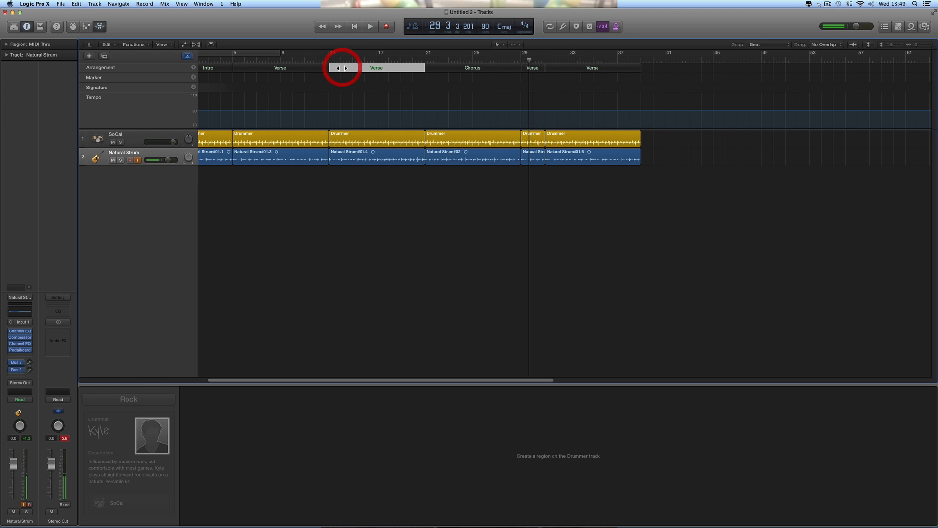
pyautogui.moveTo(346, 69); pyautogui.dragTo(652, 94)
pyautogui.click(428, 69)
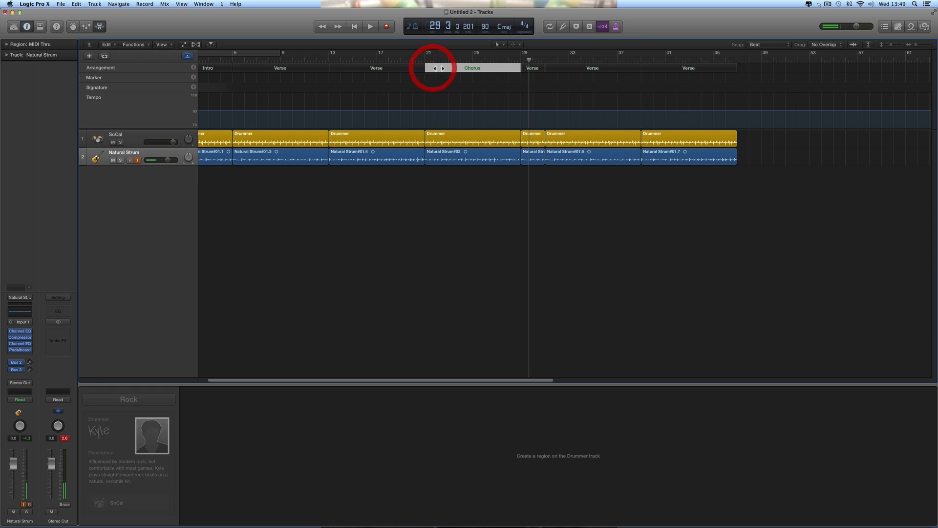
pyautogui.moveTo(428, 69)
pyautogui.mouseDown()
pyautogui.moveTo(756, 85)
pyautogui.moveTo(739, 86)
pyautogui.mouseUp()
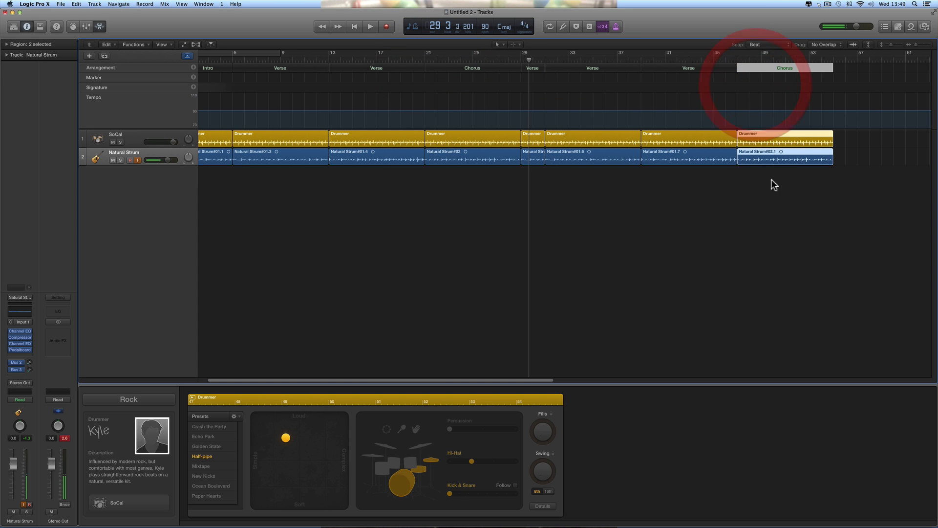
# Copy the Chorus arrangement section that starts at bar 47, with its drum and guitar regions, to bar 55.
pyautogui.hscroll(3, 775, 180)
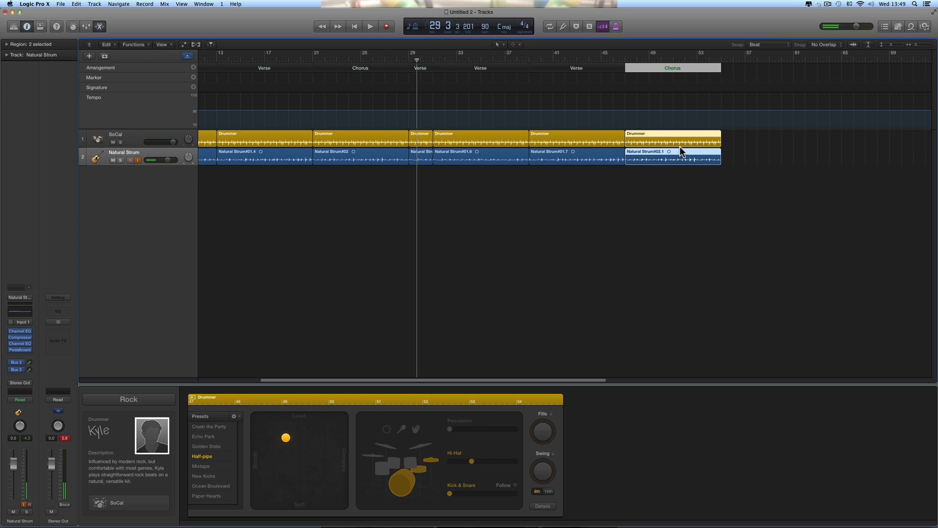
pyautogui.click(444, 70)
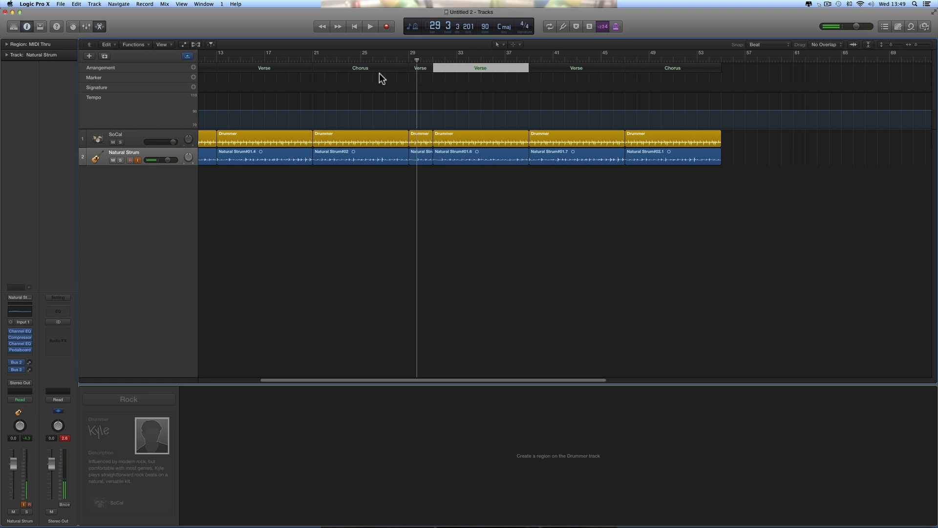
pyautogui.click(645, 68)
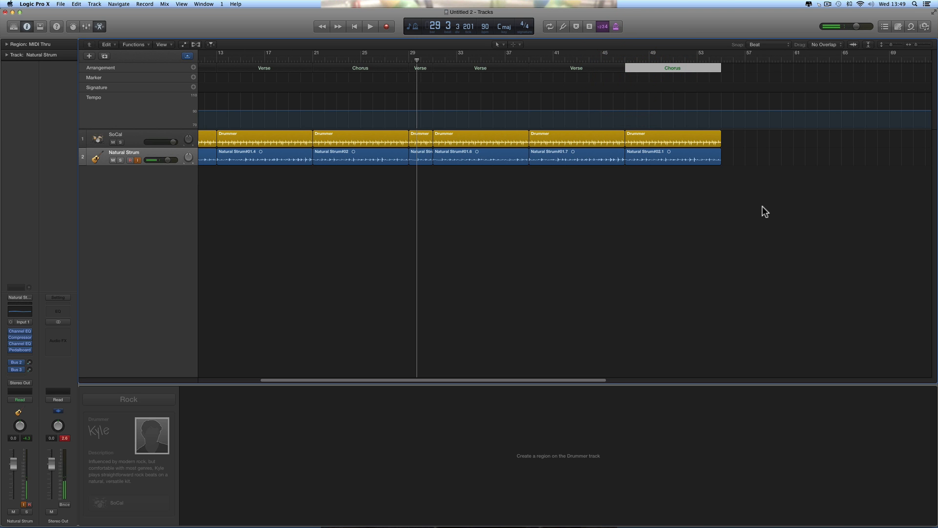
pyautogui.hscroll(3, 762, 207)
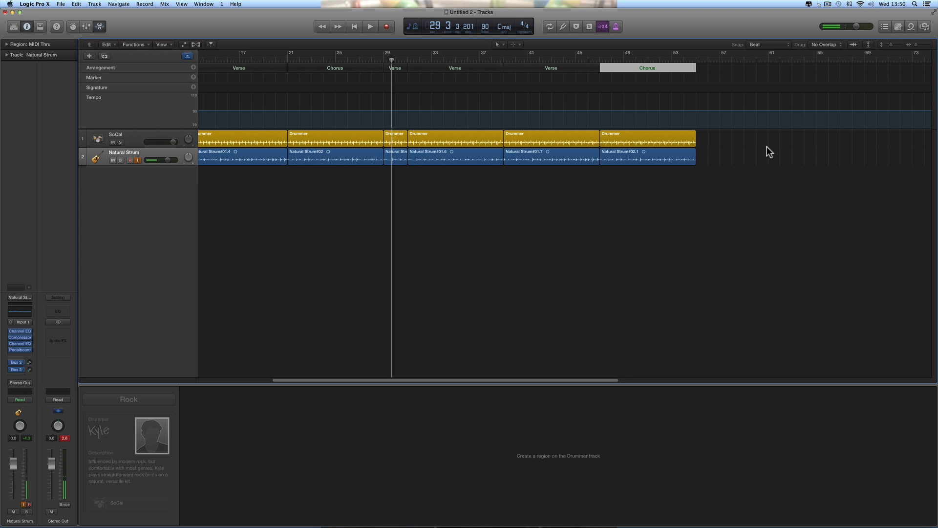
pyautogui.hscroll(5, 704, 156)
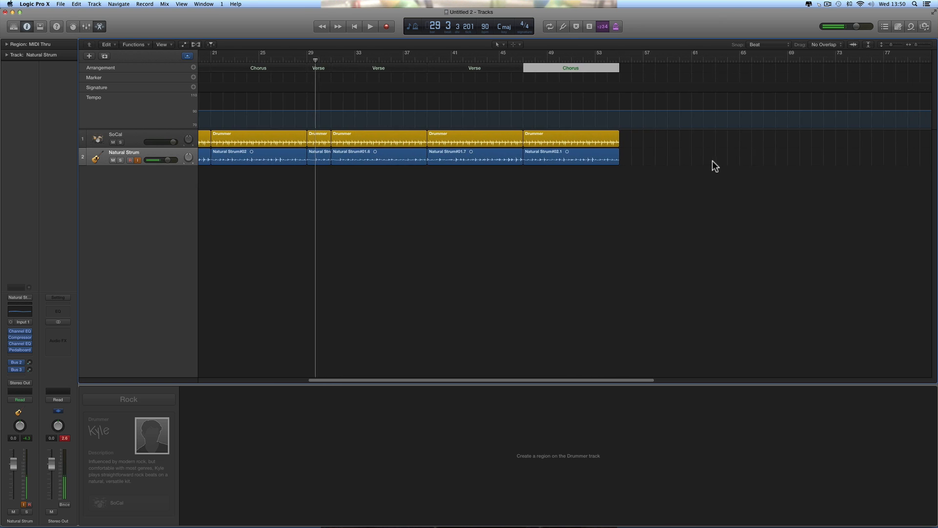
pyautogui.hscroll(1, 646, 161)
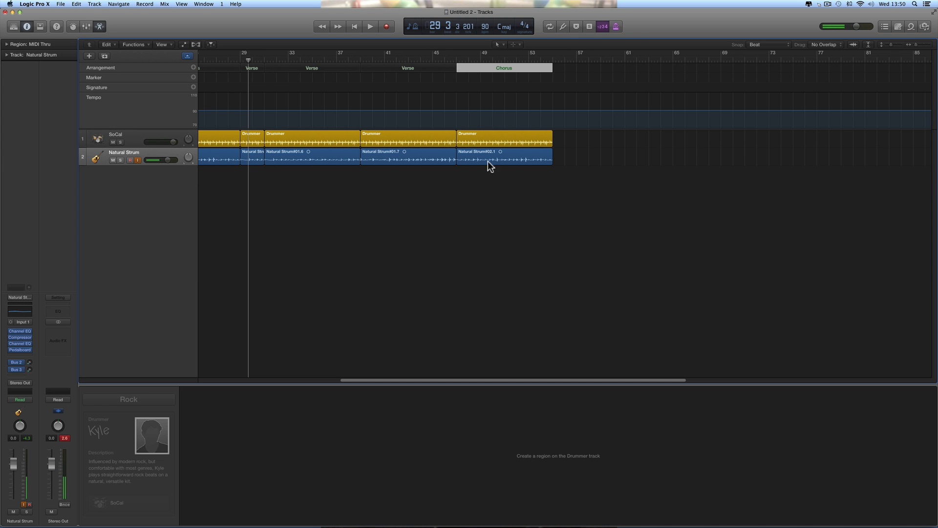
pyautogui.moveTo(463, 69); pyautogui.dragTo(563, 79)
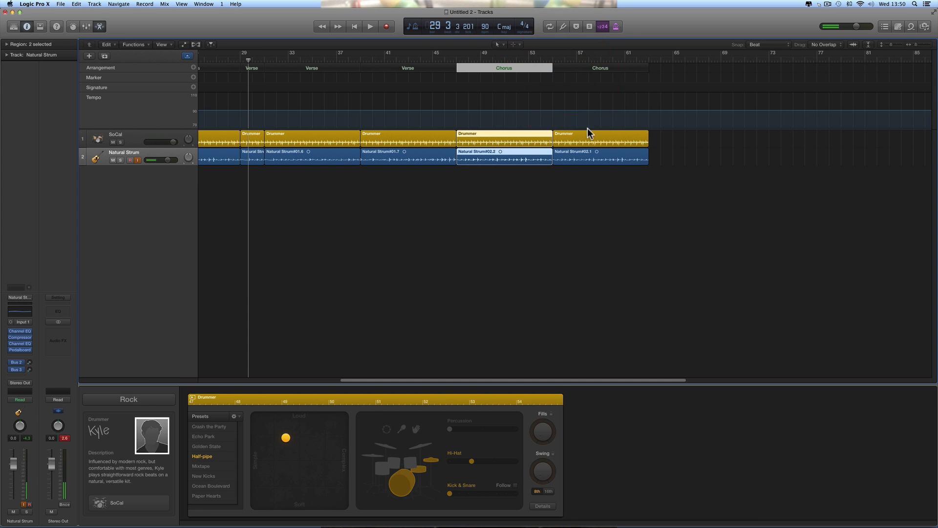
# Delete the guitar region under the Chorus section at bar 55 and rename that arrangement marker to solo.
pyautogui.click(591, 156)
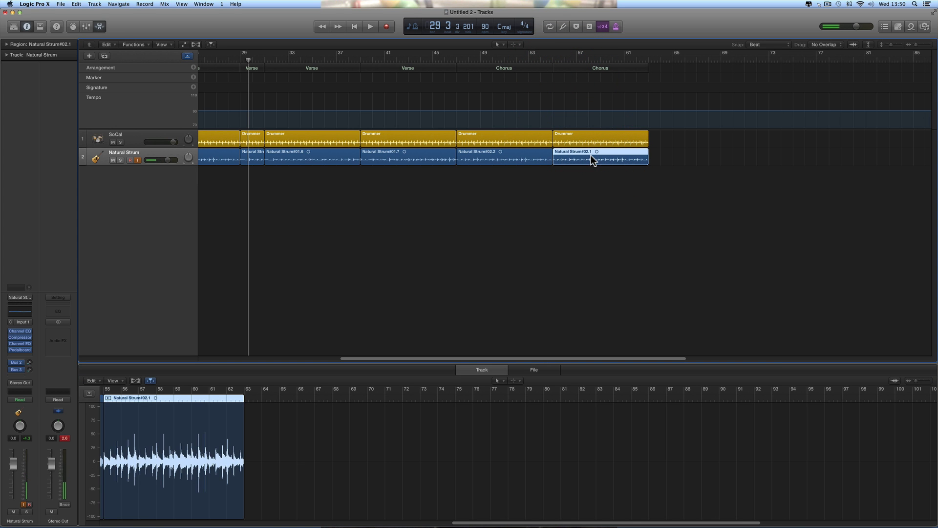
pyautogui.press('Delete')
pyautogui.click(602, 69)
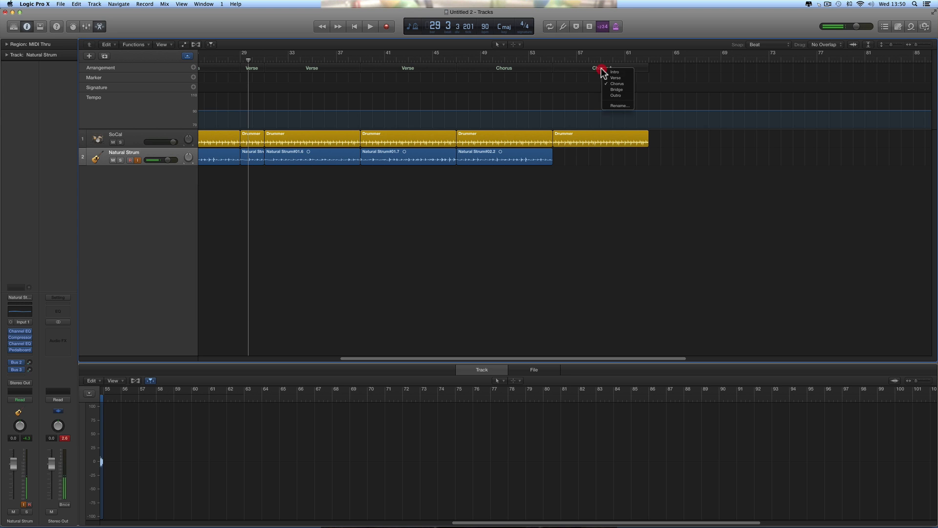
pyautogui.click(612, 104)
pyautogui.write('solo')
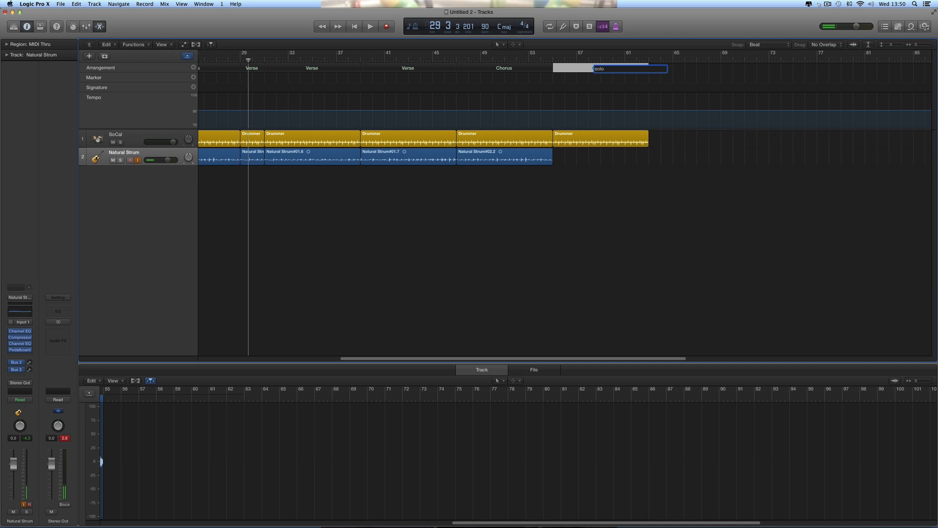
pyautogui.press('Return')
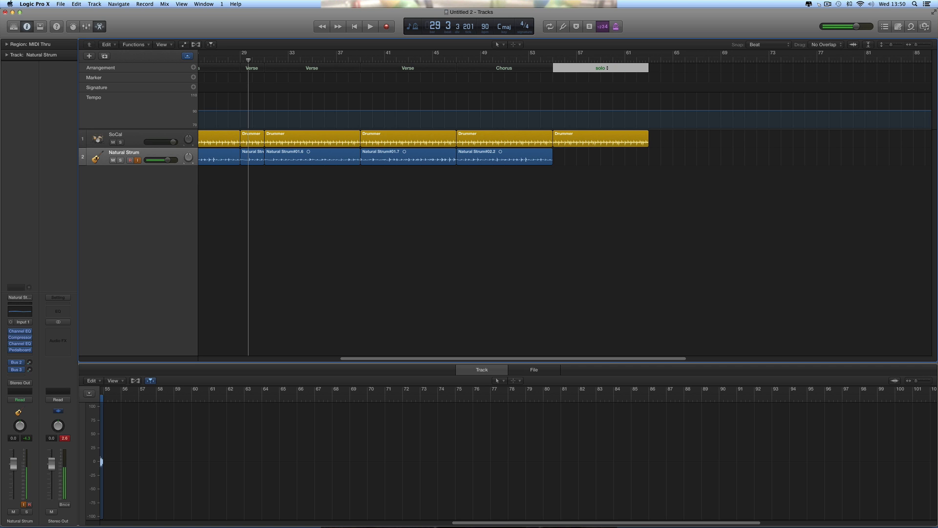
# Record a new guitar part on the Natural Strum track from bar 55 and trim its end to bar 63.
pyautogui.moveTo(249, 62); pyautogui.dragTo(550, 106)
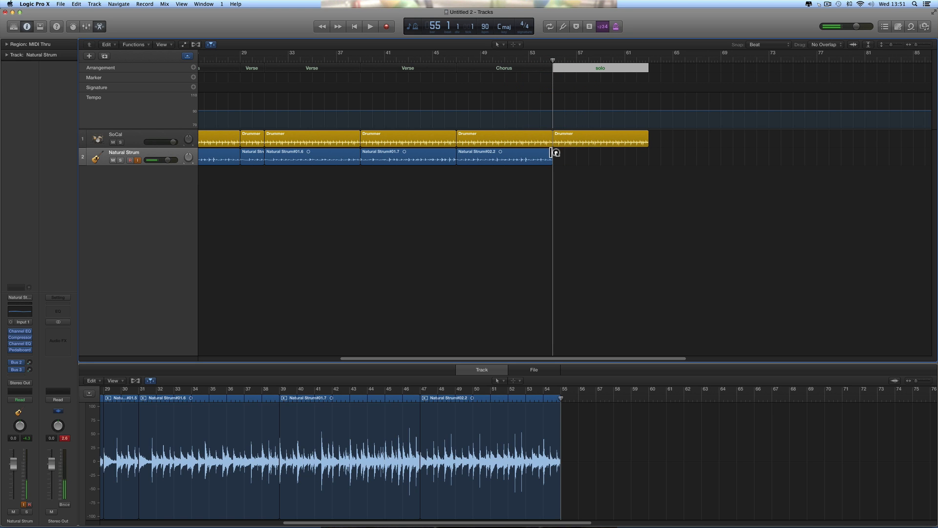
pyautogui.click(388, 27)
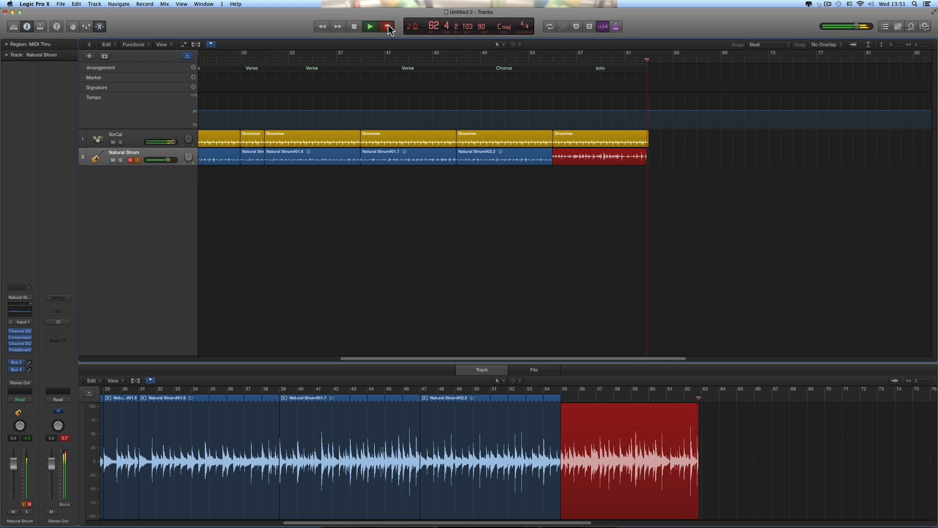
pyautogui.click(389, 30)
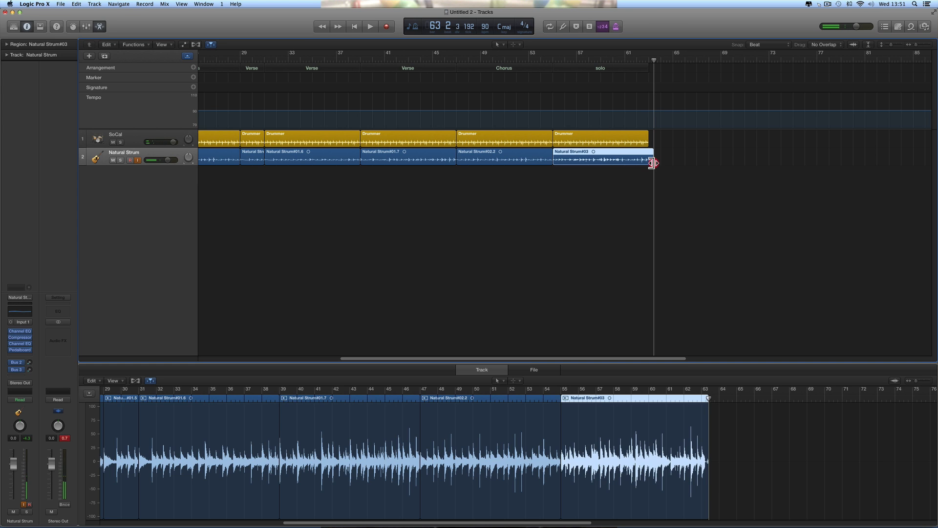
pyautogui.moveTo(653, 163); pyautogui.dragTo(649, 167)
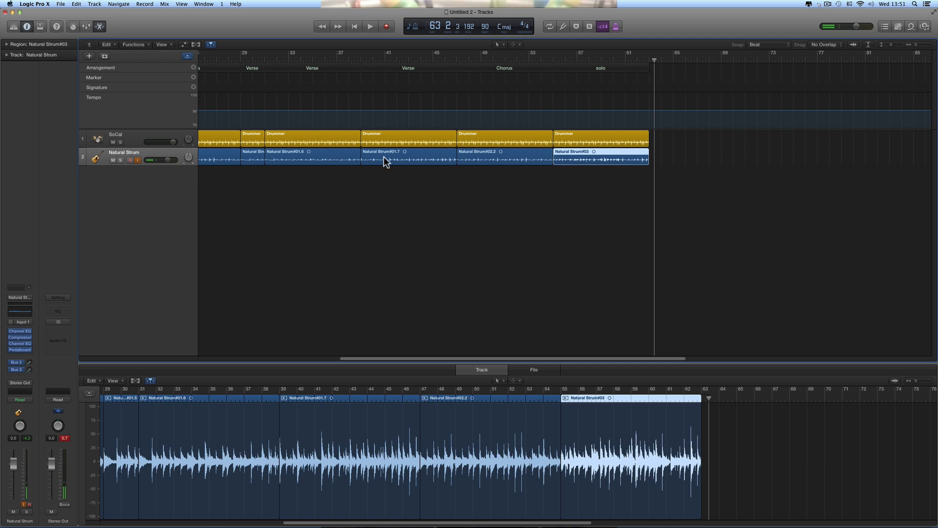
# Copy the Chorus arrangement section to bar 63 after the solo, and copy it again to bar 71.
pyautogui.click(471, 68)
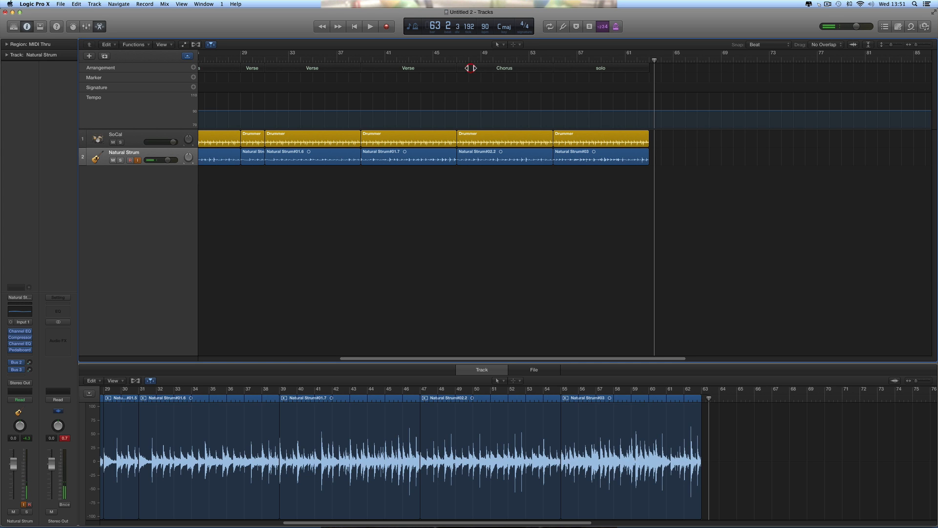
pyautogui.moveTo(465, 70); pyautogui.dragTo(657, 84)
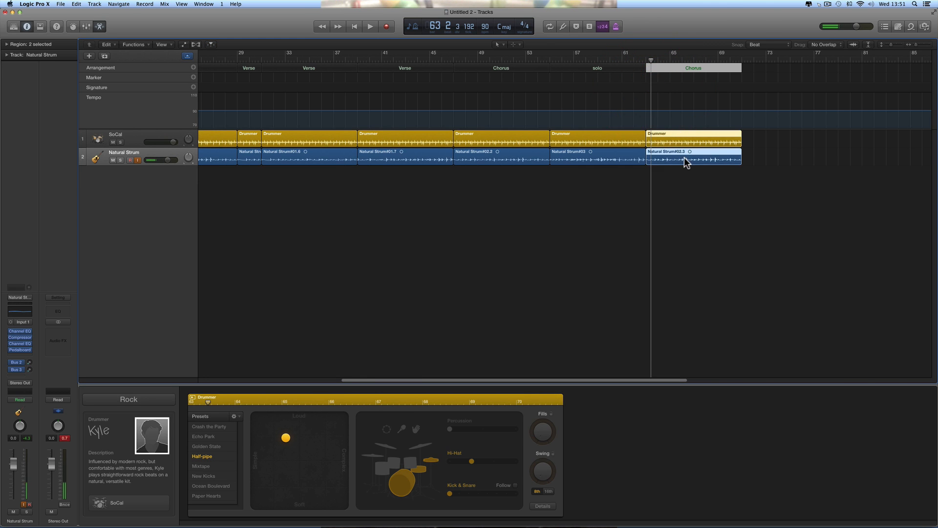
pyautogui.hscroll(5, 684, 157)
pyautogui.moveTo(483, 69); pyautogui.dragTo(582, 78)
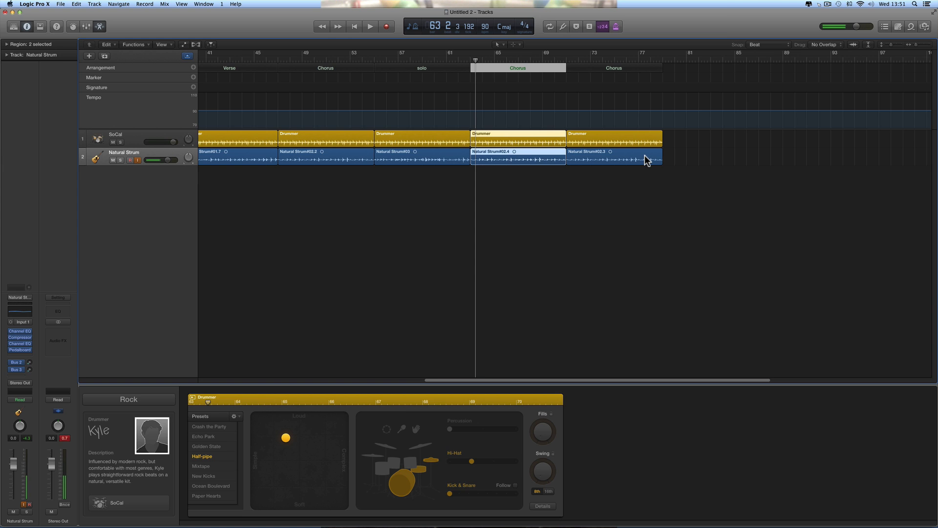
pyautogui.hscroll(-2, 645, 159)
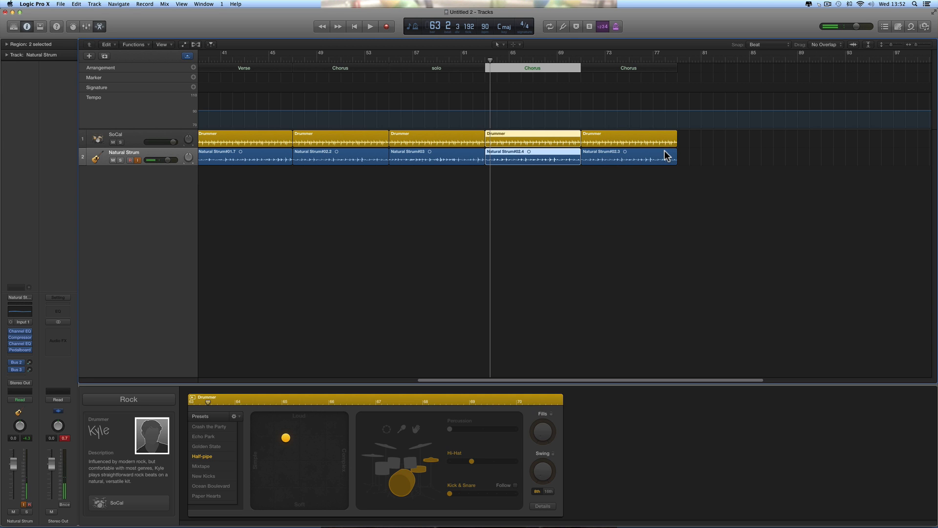
pyautogui.hscroll(5, 665, 152)
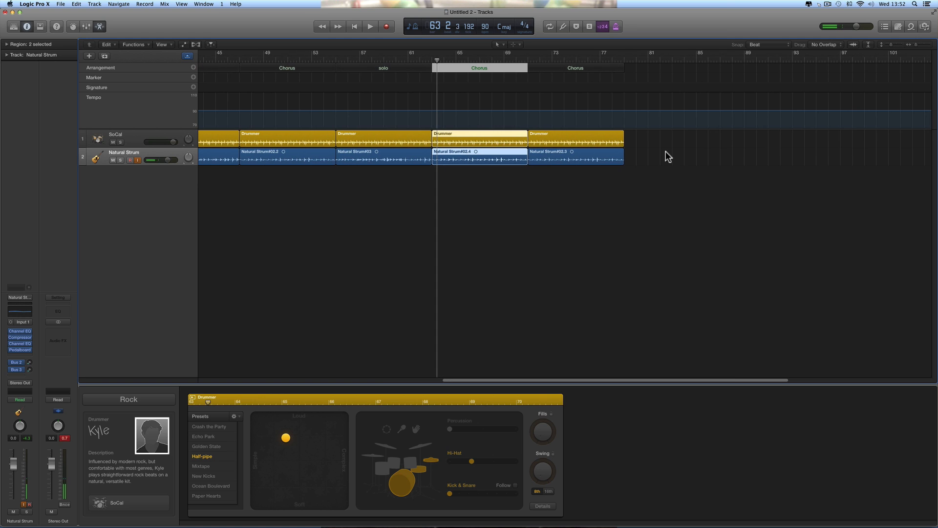
pyautogui.hscroll(-1, 665, 152)
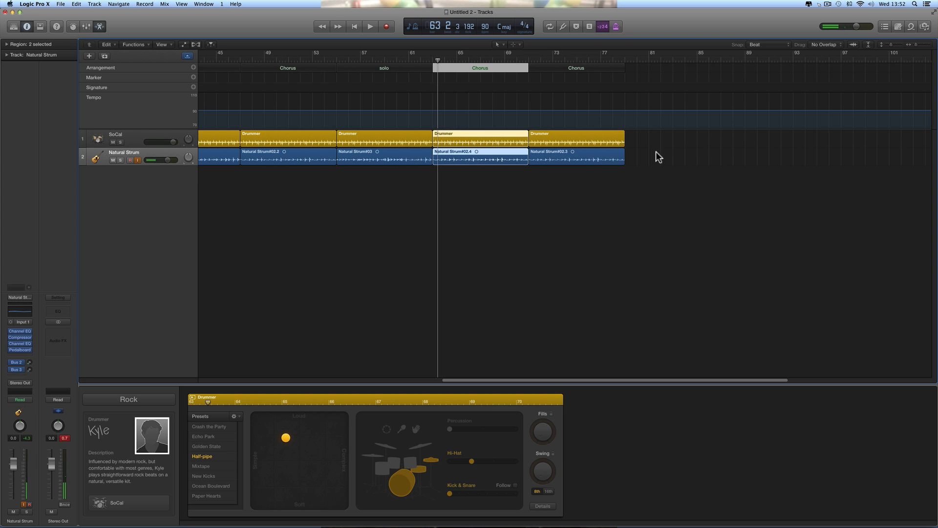
# Delete the guitar region under the last Chorus section, starting at bar 71.
pyautogui.click(586, 152)
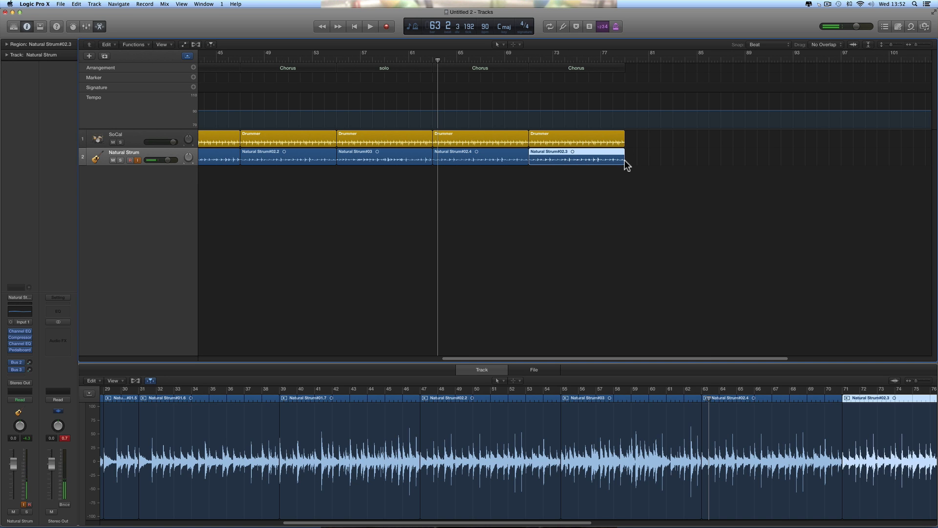
pyautogui.click(589, 153)
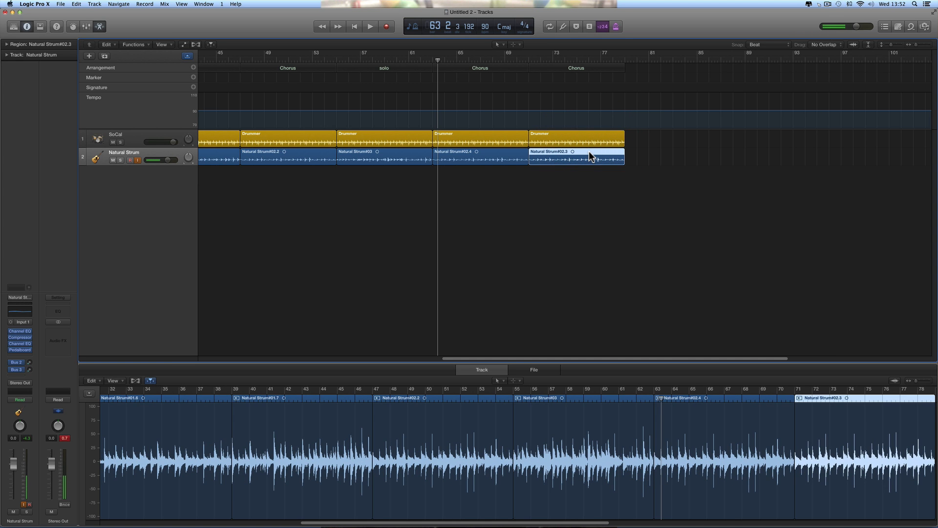
pyautogui.press('Delete')
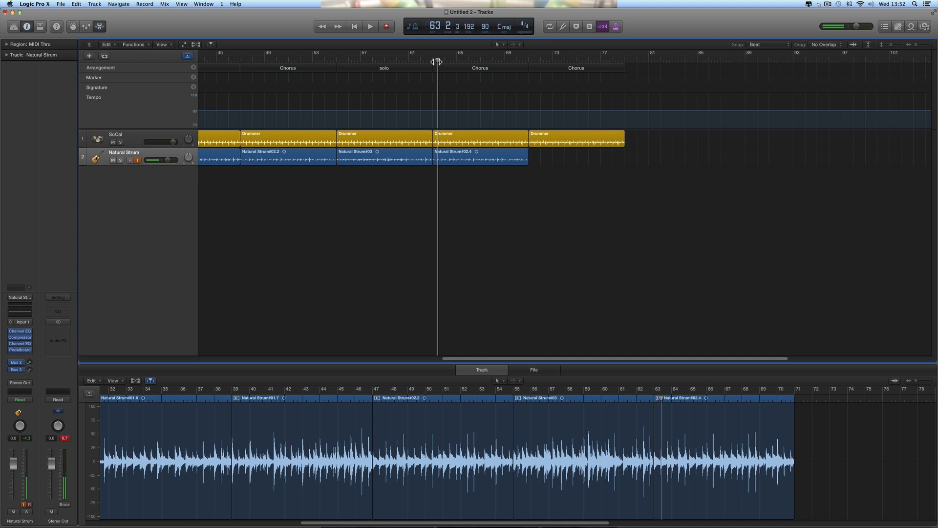
# Play back the Chorus from bar 63 to hear the guitar part, and stop around bar 65.
pyautogui.moveTo(436, 61); pyautogui.dragTo(528, 79)
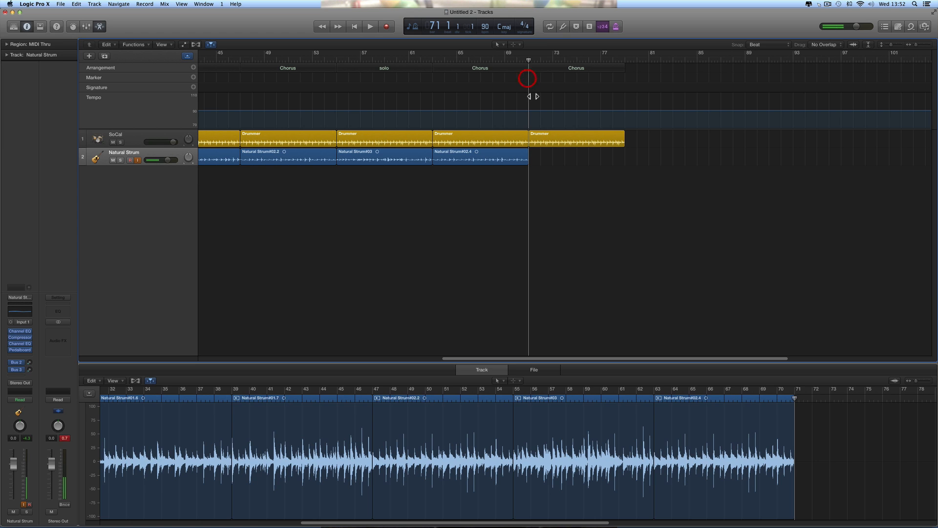
pyautogui.click(431, 60)
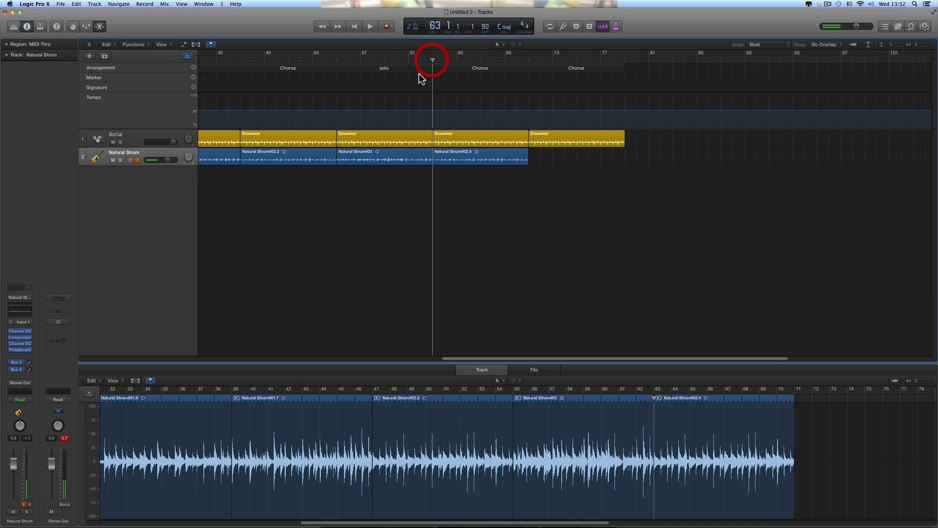
pyautogui.click(371, 27)
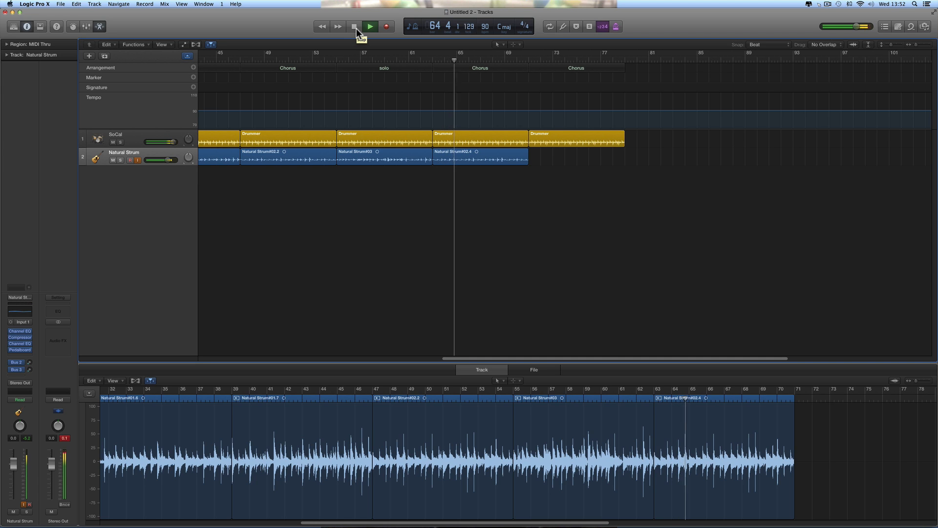
pyautogui.click(355, 27)
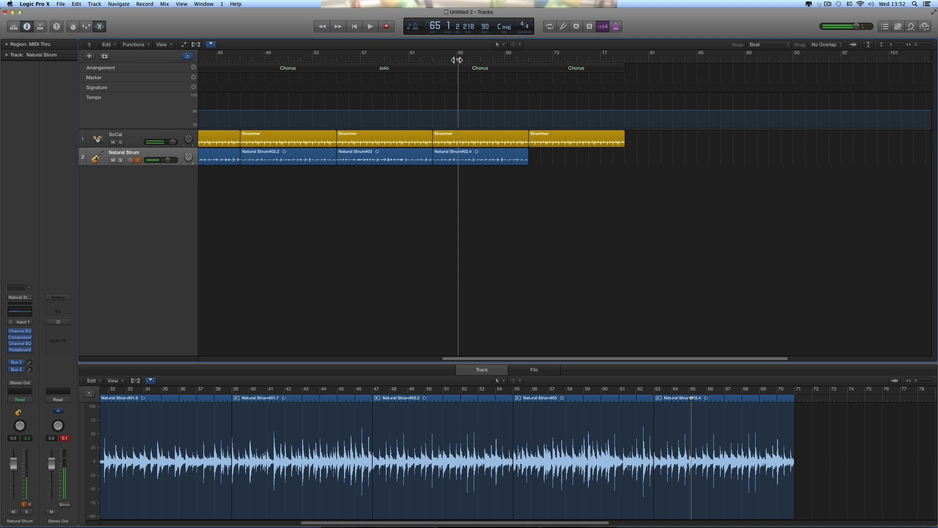
# Record the ending guitar part on the Natural Strum track from bar 71, and stop the recording past bar 83.
pyautogui.moveTo(457, 59); pyautogui.dragTo(528, 83)
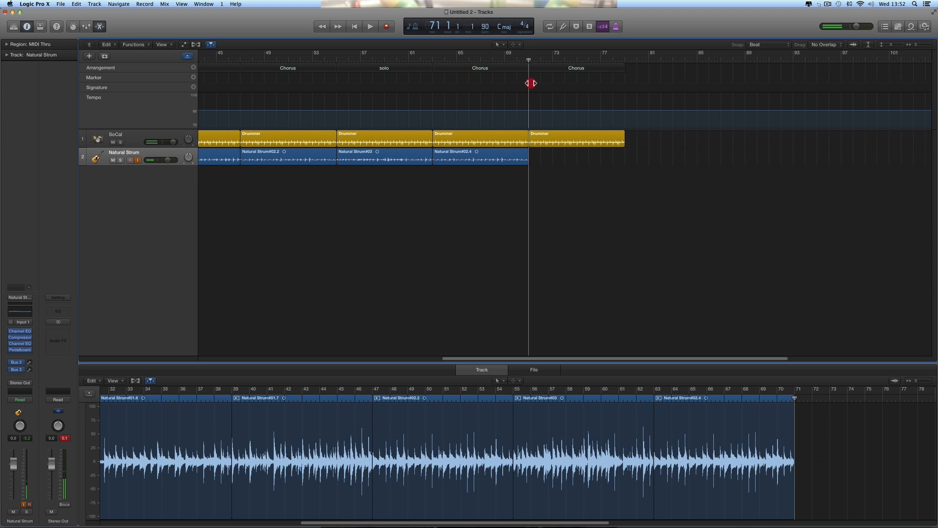
pyautogui.click(534, 70)
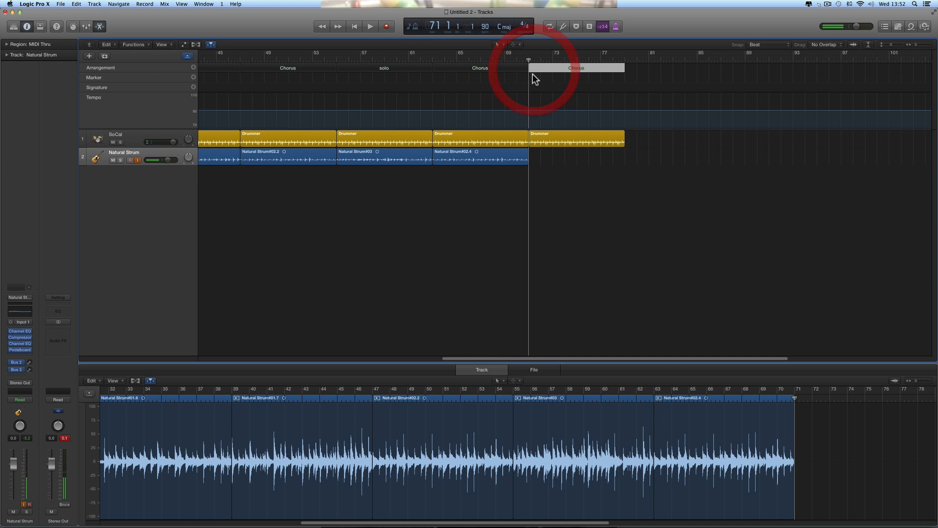
pyautogui.click(387, 27)
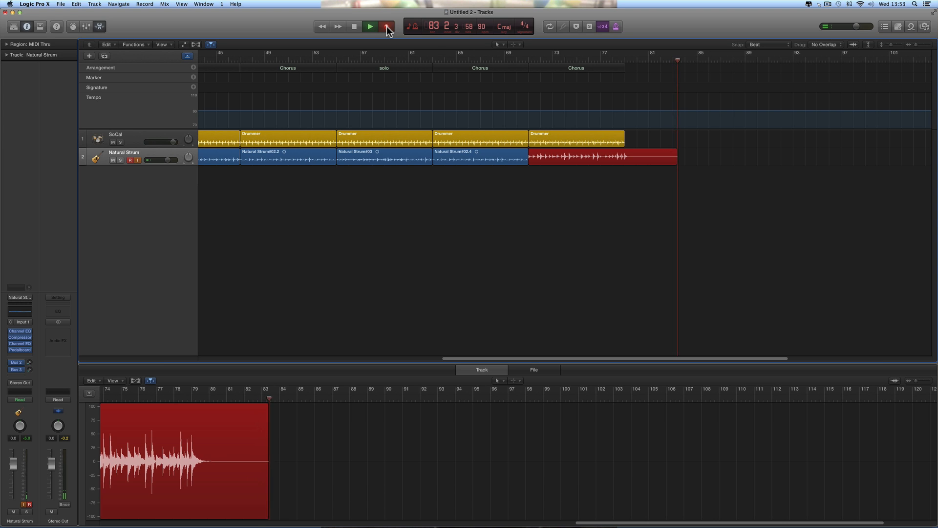
pyautogui.click(387, 27)
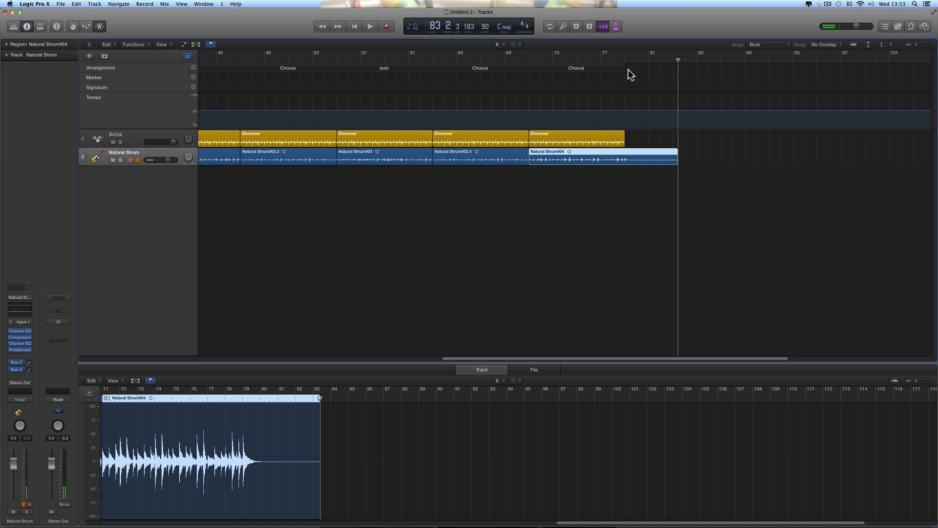
# Add a new arrangement section after the last Chorus at bar 79 and rename it "end".
pyautogui.click(927, 45)
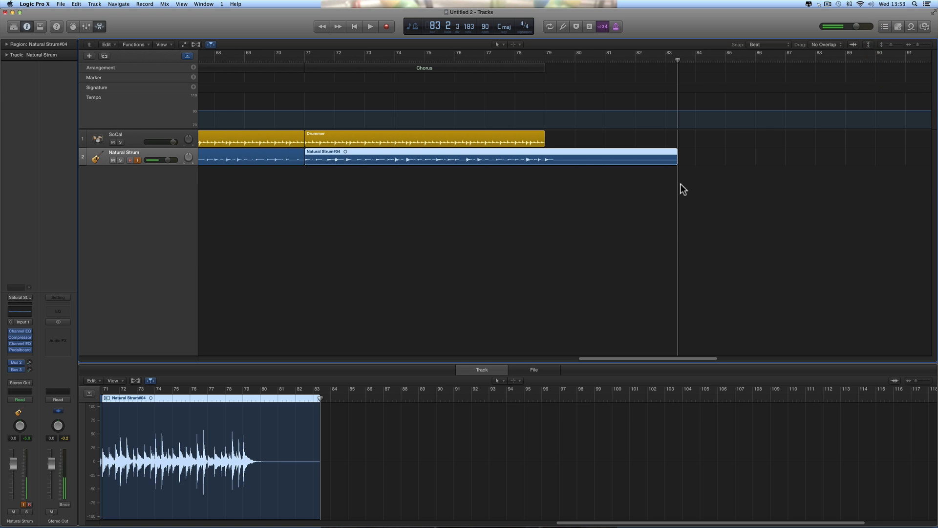
pyautogui.hscroll(5, 655, 189)
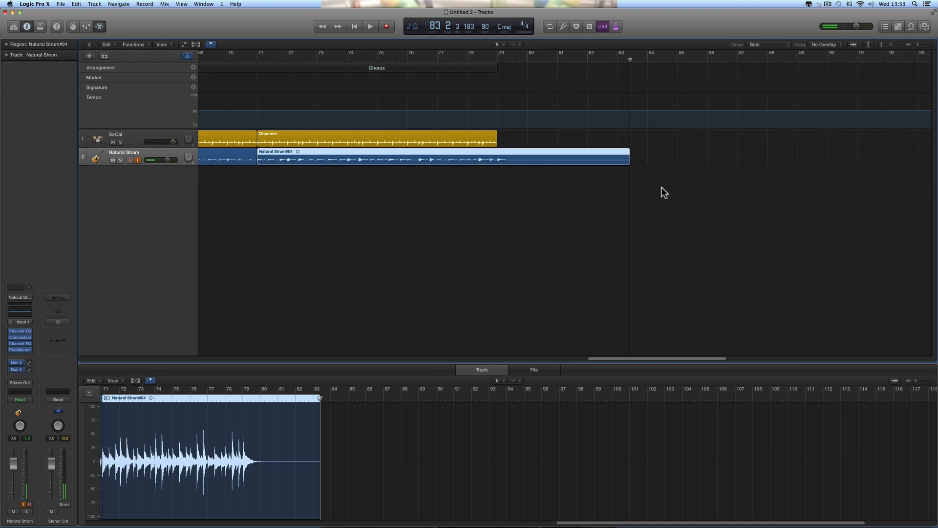
pyautogui.click(312, 139)
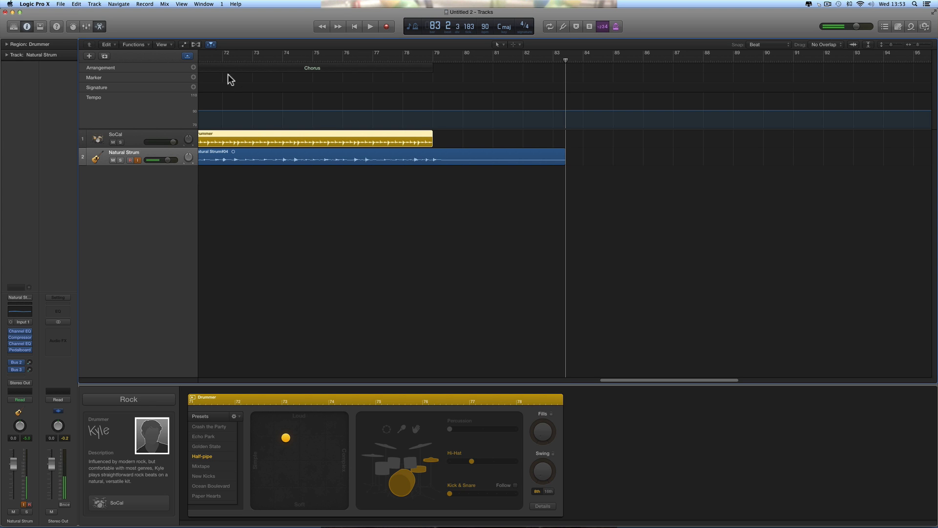
pyautogui.click(193, 67)
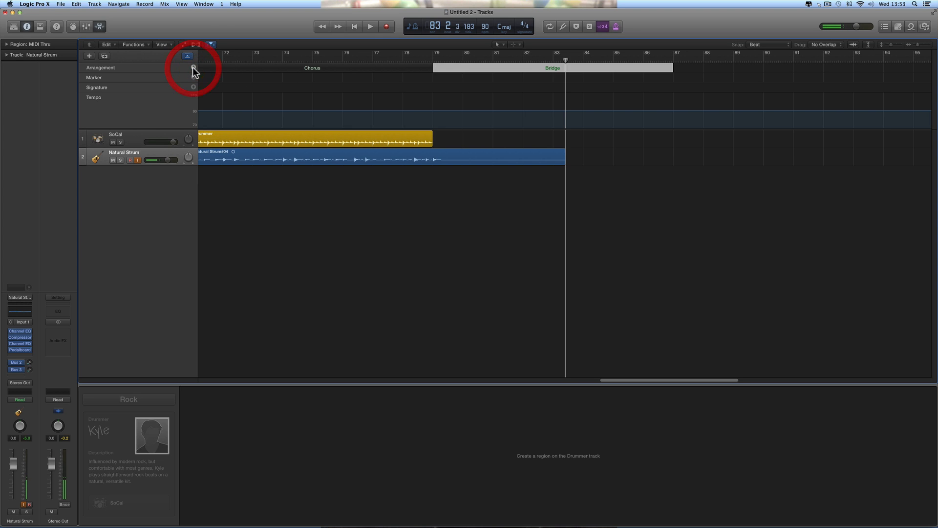
pyautogui.click(560, 68)
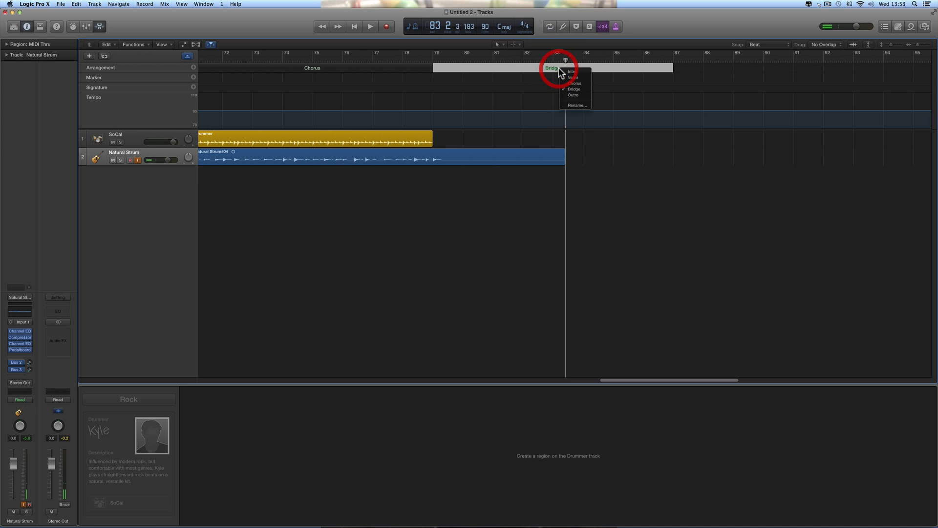
pyautogui.click(579, 106)
pyautogui.write('end')
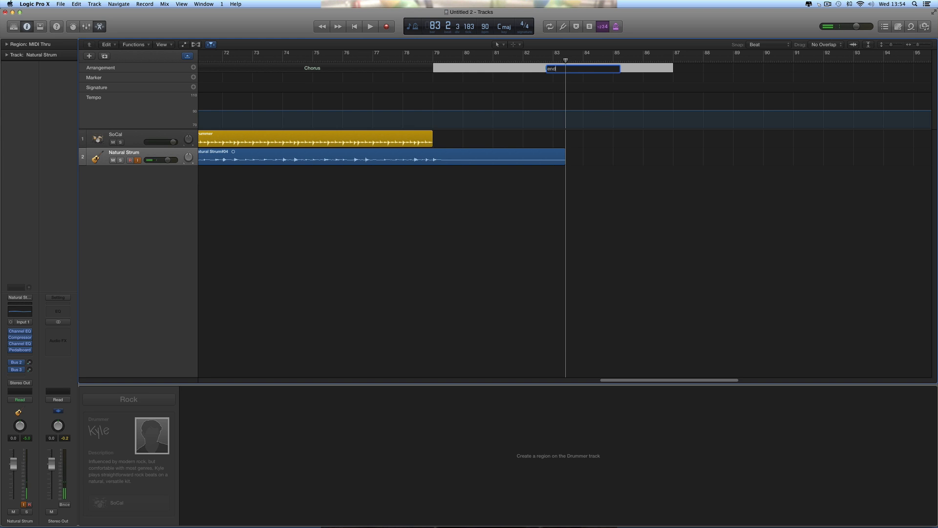
pyautogui.press('Return')
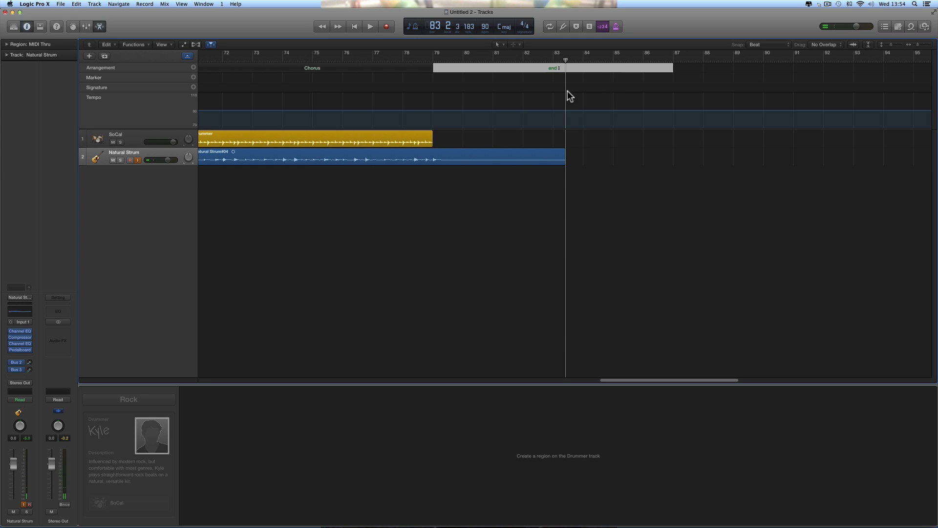
# Create a Drummer region at bar 79 with the Pencil tool and shorten it to a single beat under the final guitar chord.
pyautogui.click(499, 44)
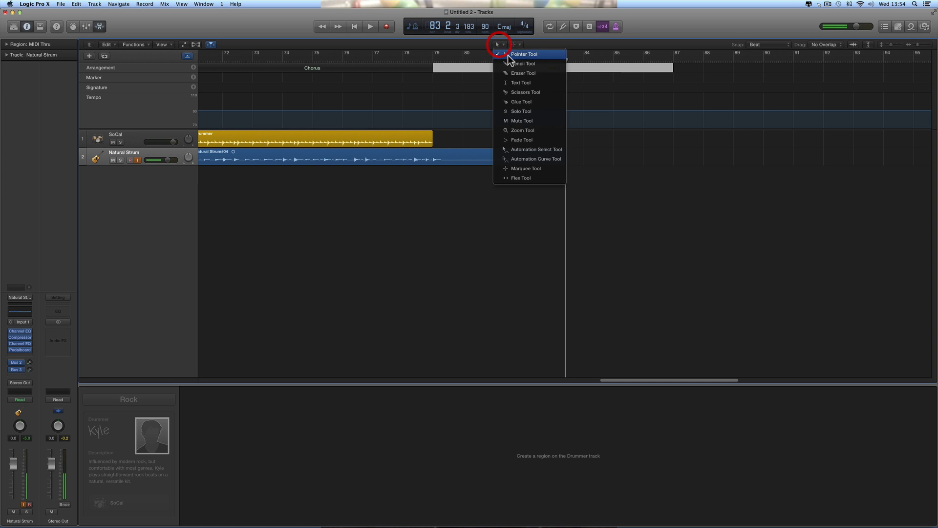
pyautogui.click(511, 68)
pyautogui.click(446, 136)
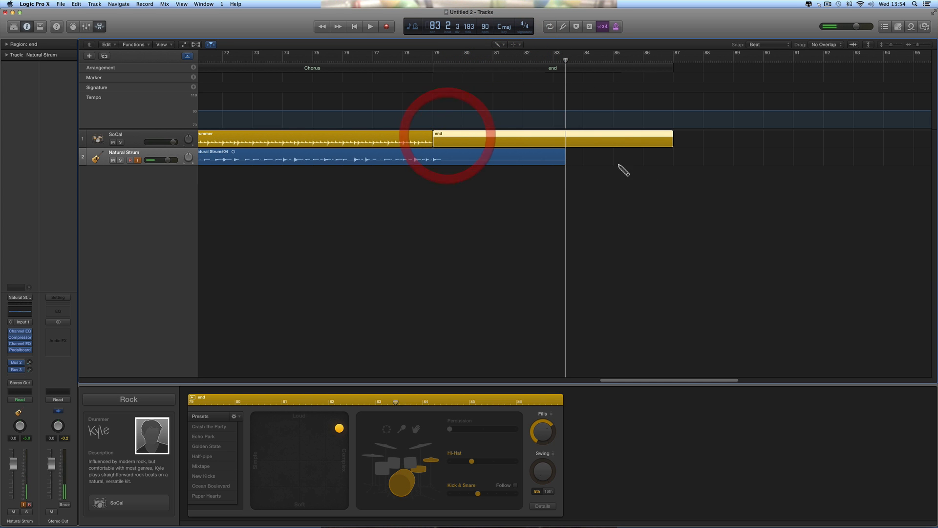
pyautogui.moveTo(671, 145); pyautogui.dragTo(441, 147)
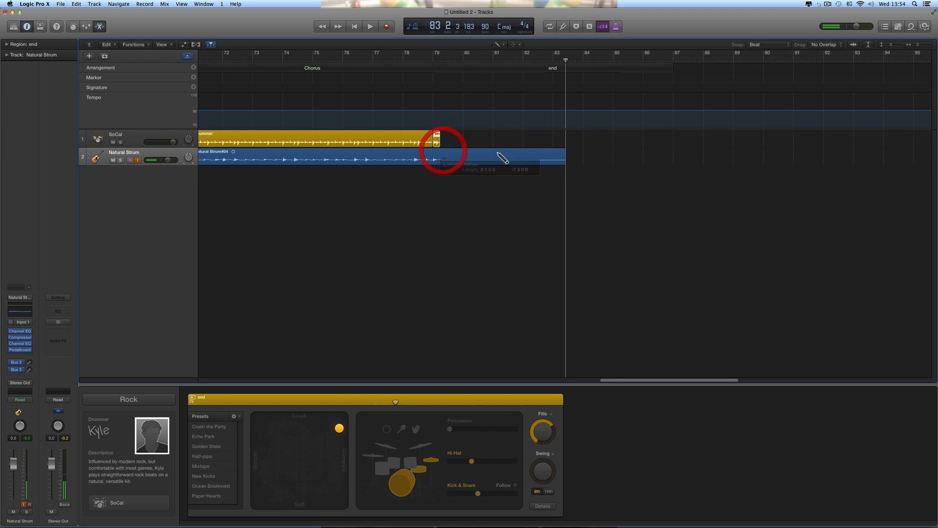
pyautogui.click(927, 46)
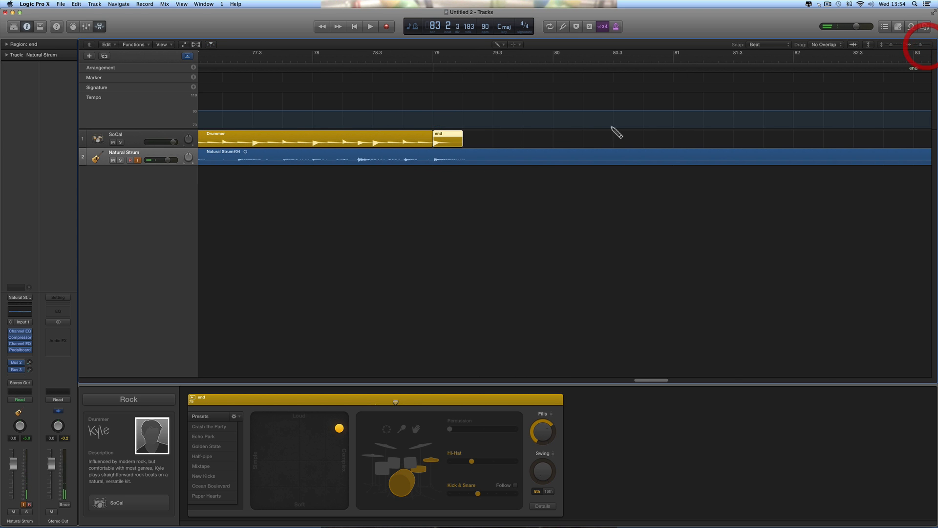
pyautogui.moveTo(459, 143)
pyautogui.mouseDown()
pyautogui.moveTo(553, 151)
pyautogui.moveTo(468, 150)
pyautogui.moveTo(549, 152)
pyautogui.moveTo(476, 152)
pyautogui.mouseUp()
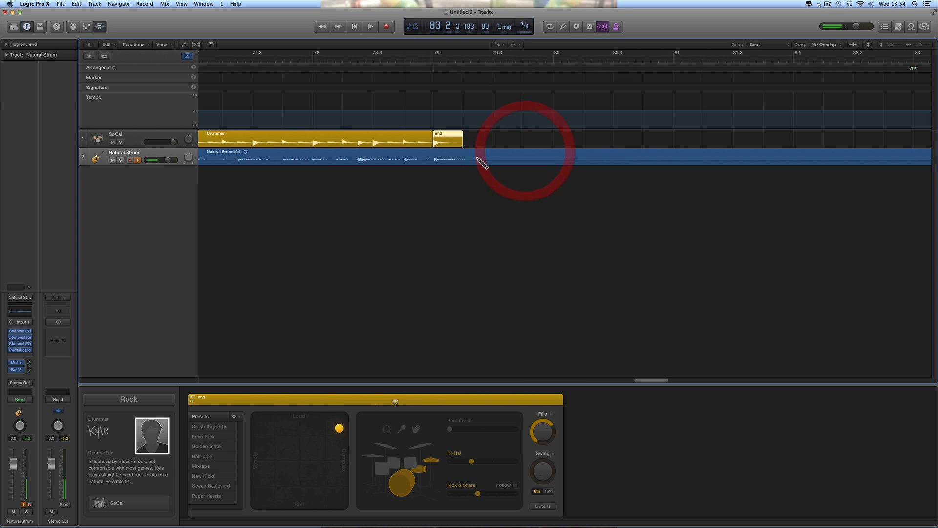
# Play back the final drum hit and guitar chord from bar 79, and stop within the same bar.
pyautogui.click(432, 59)
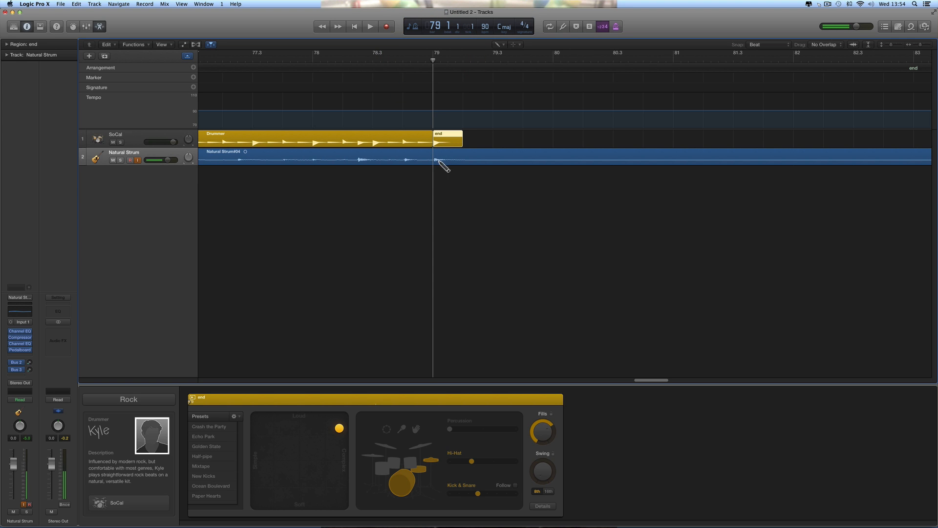
pyautogui.press('space')
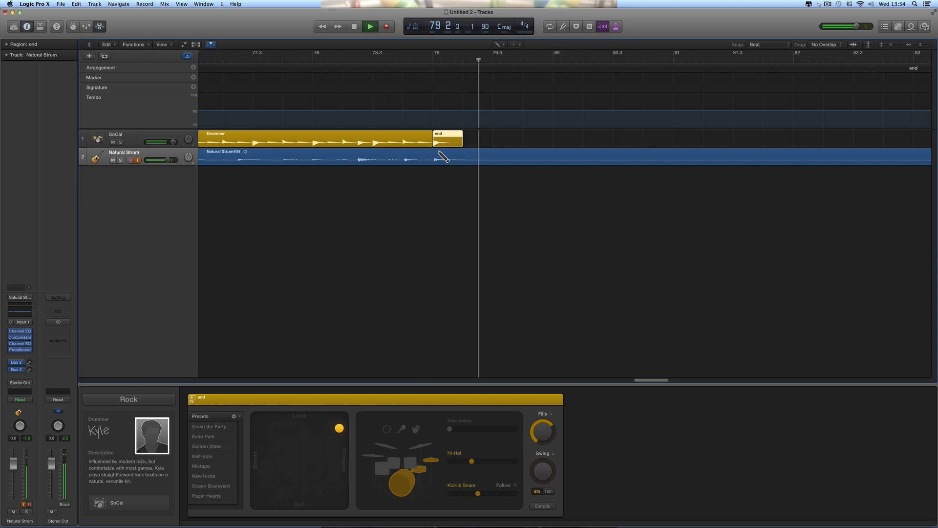
pyautogui.press('space')
# Switch back to the Pointer tool and slightly raise the Fills amount of the last Chorus Drummer region at bar 71.
pyautogui.hscroll(-2, 488, 199)
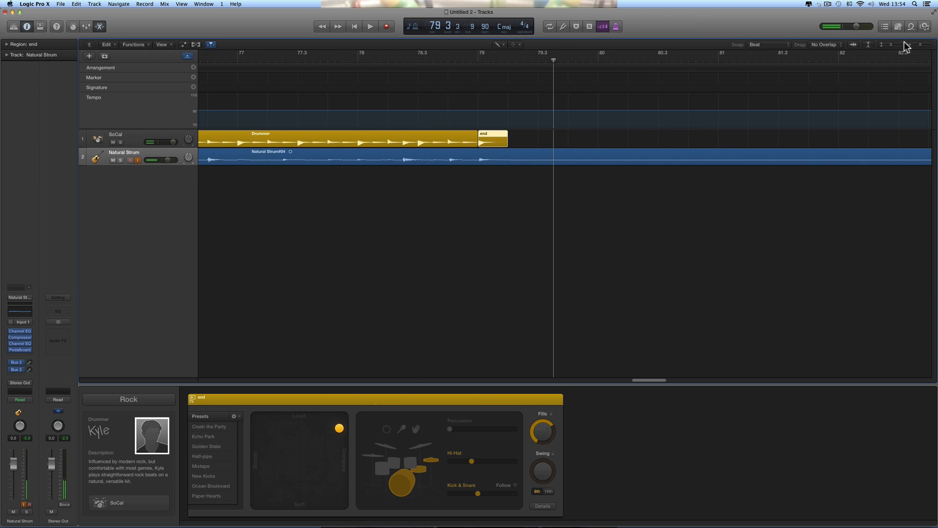
pyautogui.click(914, 44)
pyautogui.hscroll(-4, 548, 146)
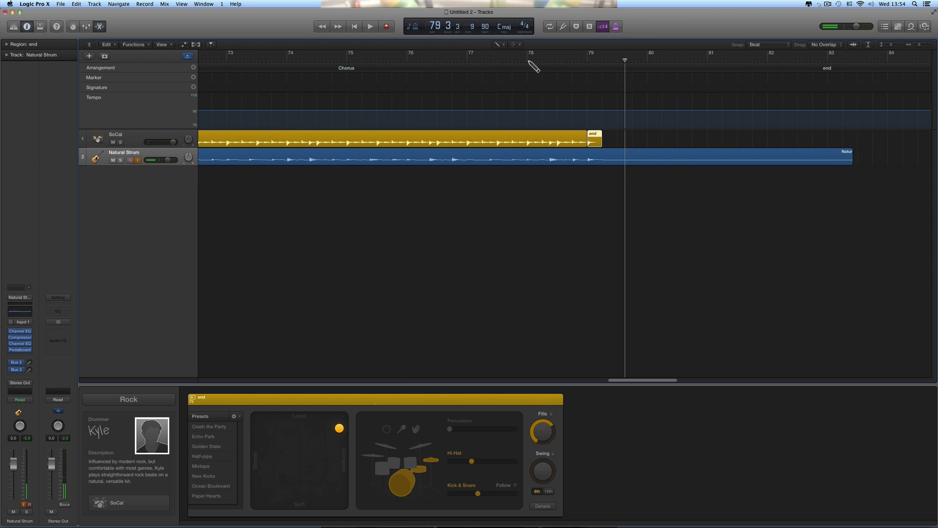
pyautogui.click(499, 46)
pyautogui.click(513, 53)
pyautogui.click(499, 141)
pyautogui.hscroll(-5, 517, 194)
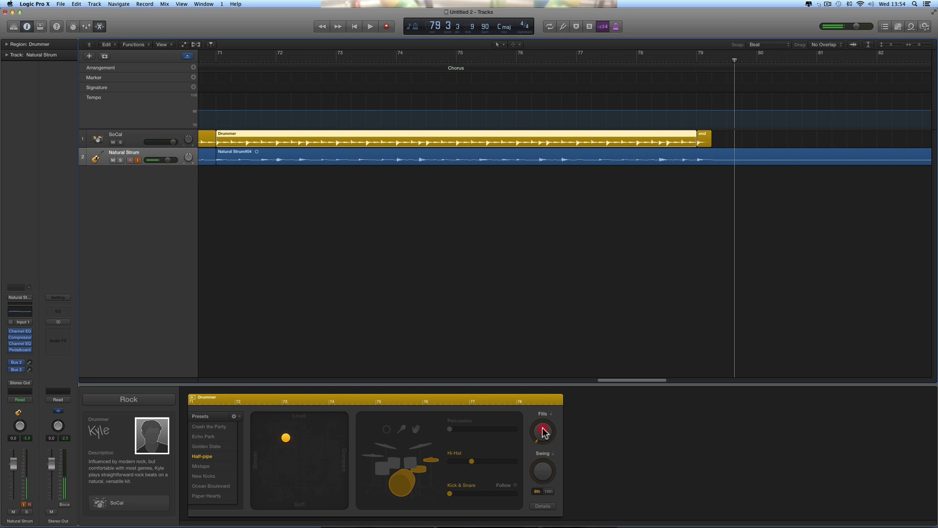
# Play back the ending drum hit from bar 79, and listen to the last Chorus fill leading into it from bar 78.
pyautogui.click(703, 143)
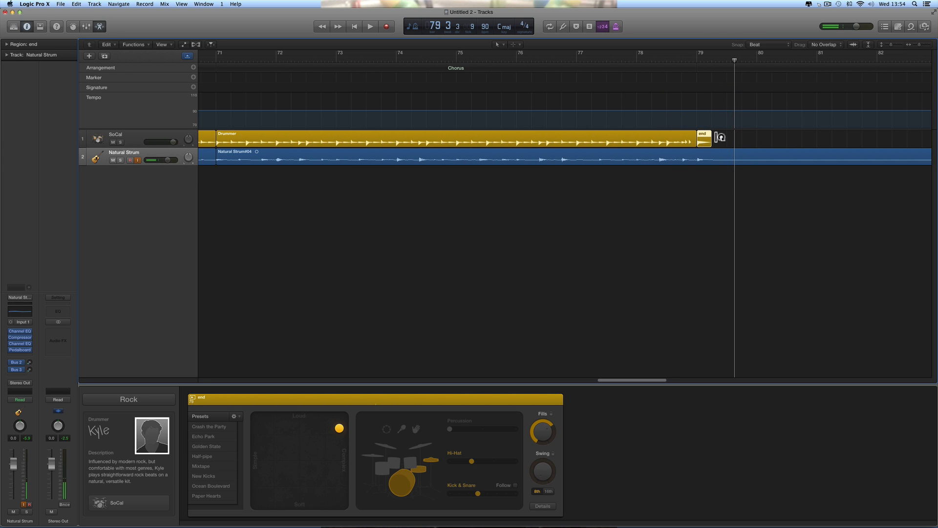
pyautogui.click(698, 62)
pyautogui.press('space')
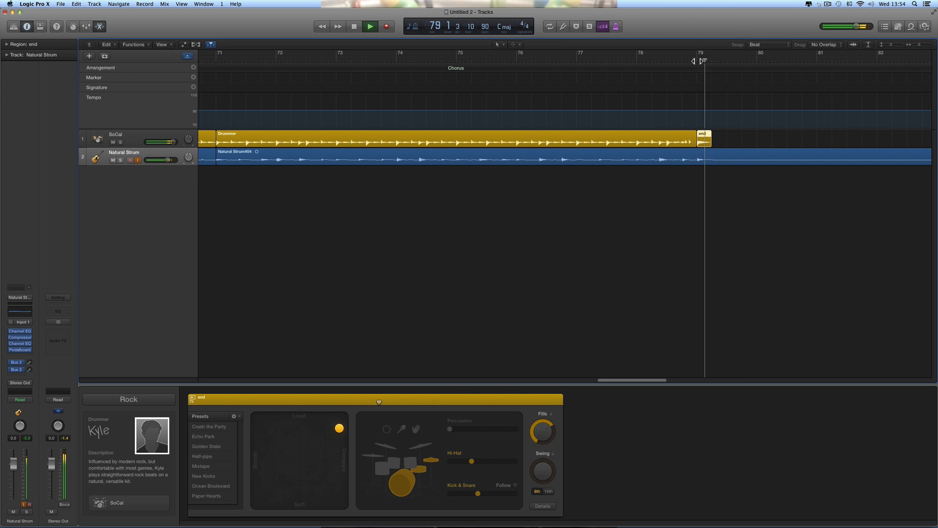
pyautogui.press('space')
pyautogui.click(686, 137)
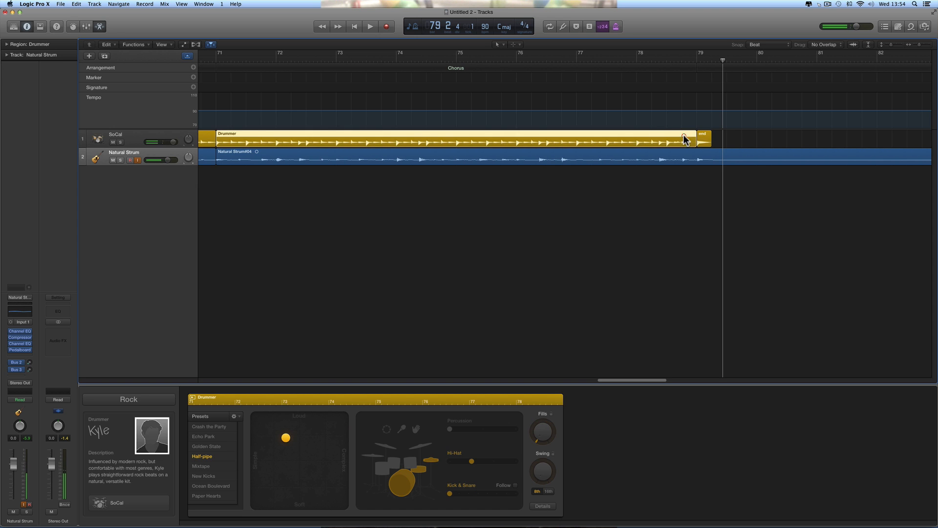
pyautogui.click(637, 61)
pyautogui.press('space')
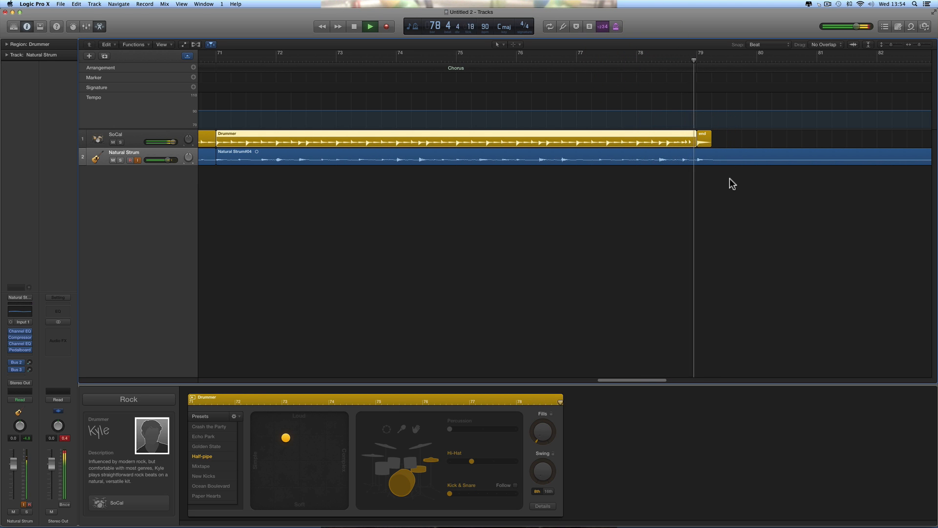
pyautogui.press('space')
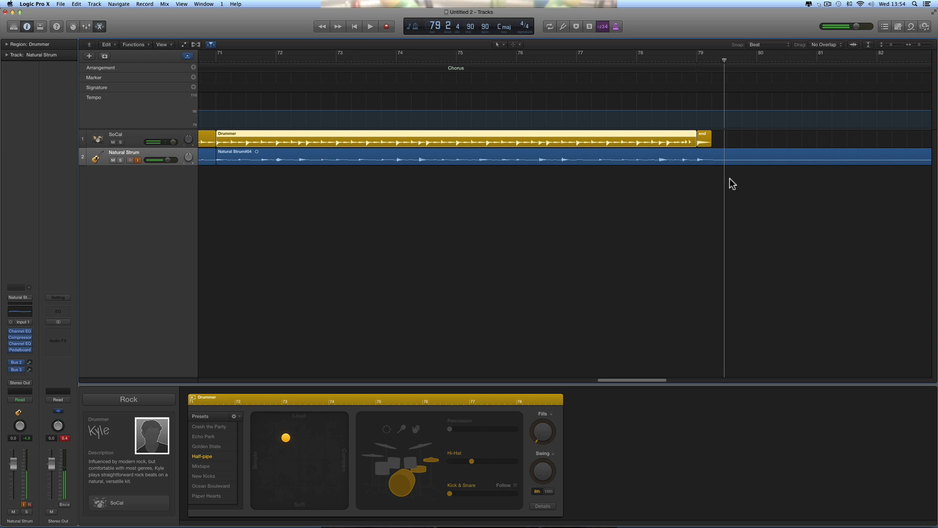
# Select the "end" arrangement section and review the whole song's arrangement from the Intro to the ending.
pyautogui.moveTo(918, 45); pyautogui.dragTo(914, 45)
pyautogui.hscroll(-10, 604, 202)
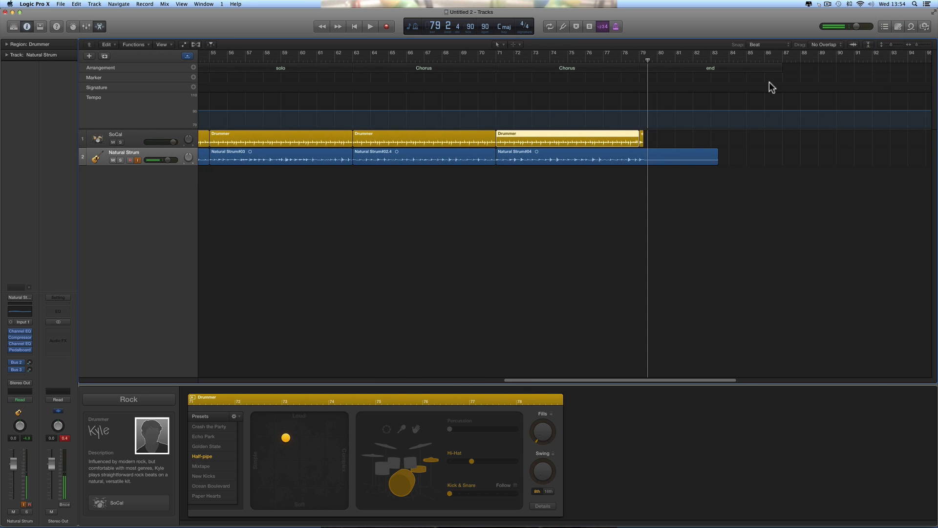
pyautogui.moveTo(779, 69)
pyautogui.mouseDown()
pyautogui.moveTo(720, 75)
pyautogui.moveTo(782, 75)
pyautogui.mouseUp()
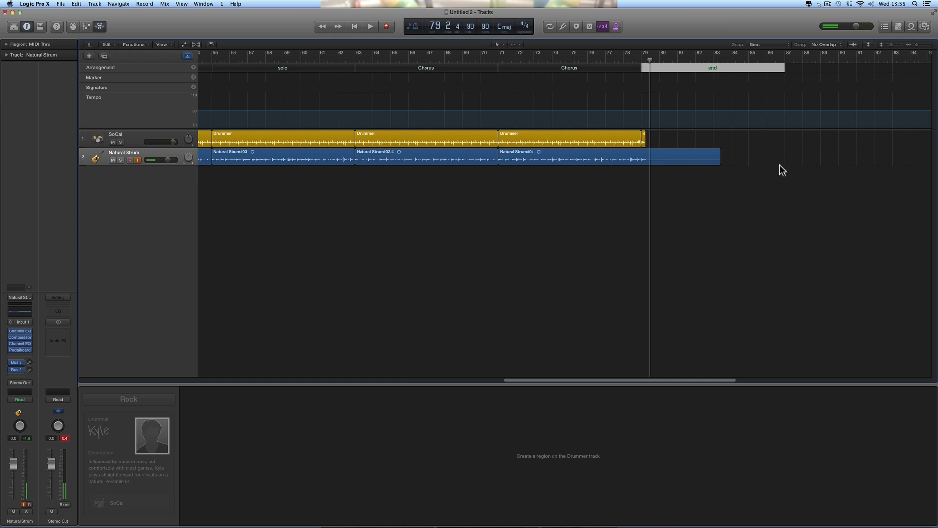
pyautogui.hscroll(-6, 723, 172)
pyautogui.click(911, 45)
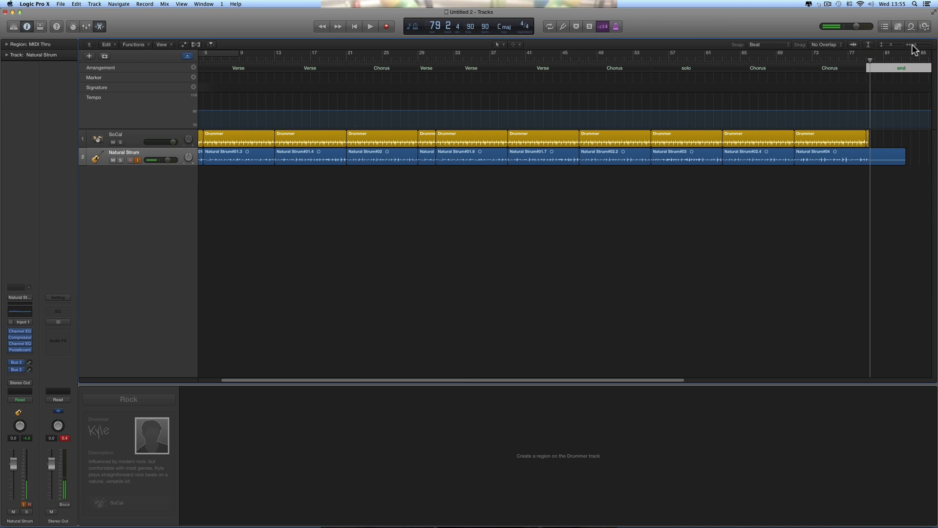
pyautogui.click(912, 44)
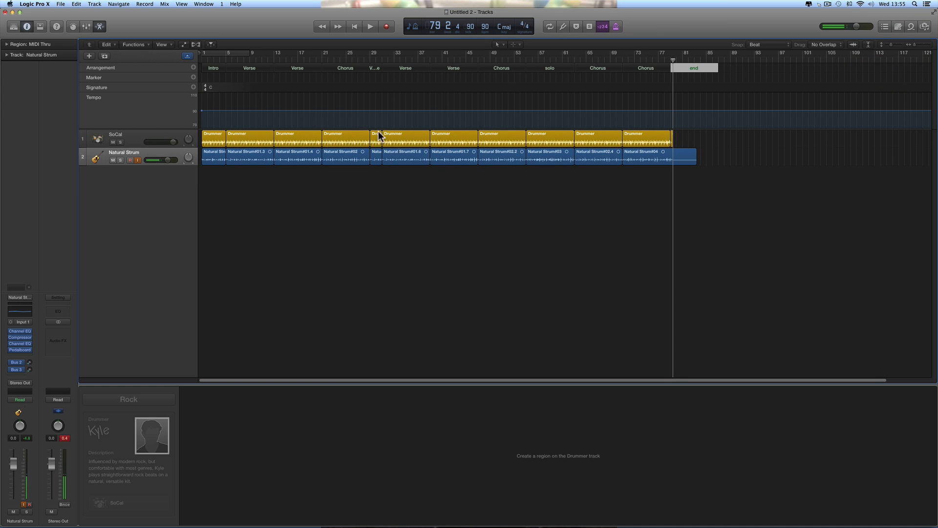
# Select the first Chorus Drummer region and play back the transition from the Verse at about bar 19 into bar 21.
pyautogui.click(329, 135)
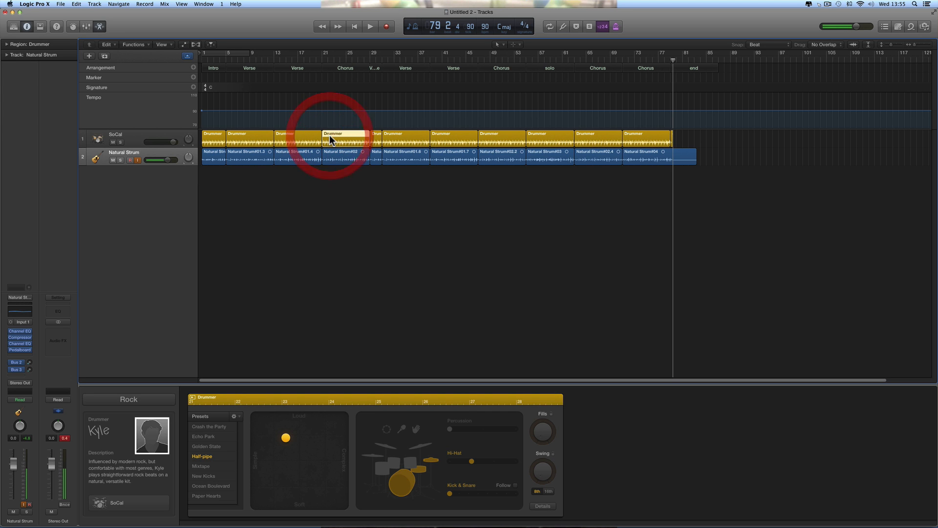
pyautogui.click(310, 59)
pyautogui.press('space')
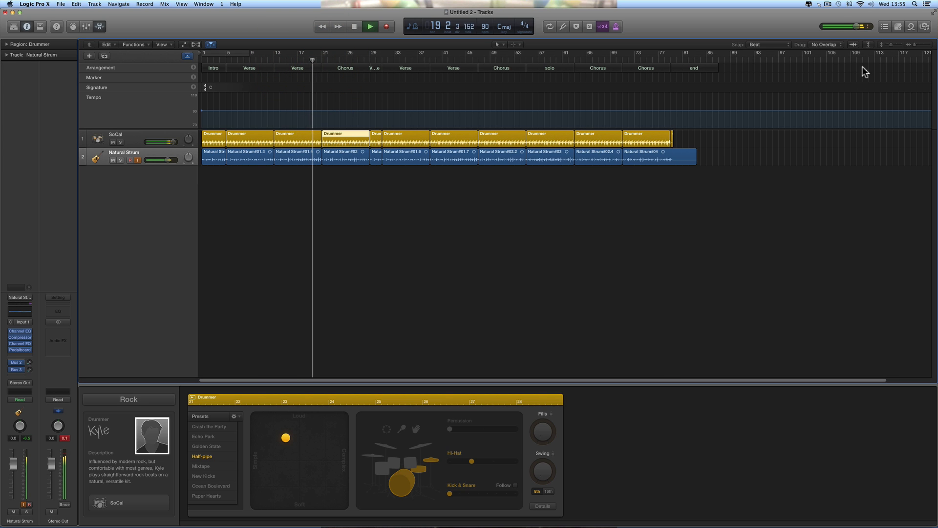
pyautogui.press('super+Right')
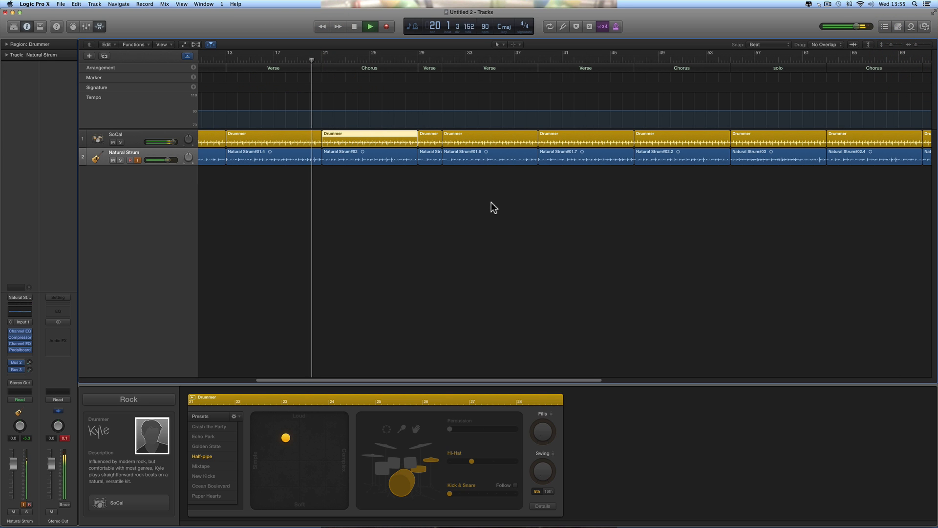
pyautogui.click(925, 45)
pyautogui.press('space')
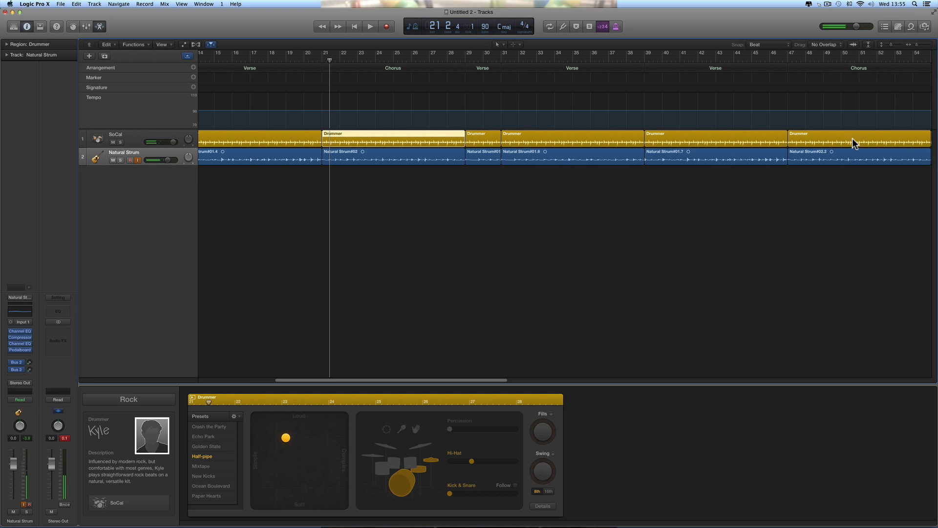
# Make the first Chorus Drummer pattern more complex on the XY pad, auditioning the settings from bar 21.
pyautogui.click(342, 138)
pyautogui.click(298, 439)
pyautogui.doubleClick(321, 60)
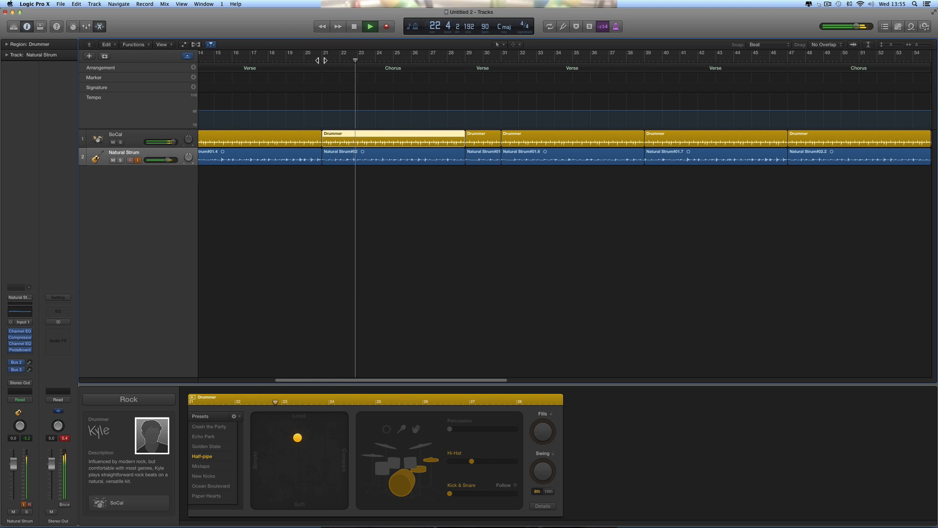
pyautogui.press('space')
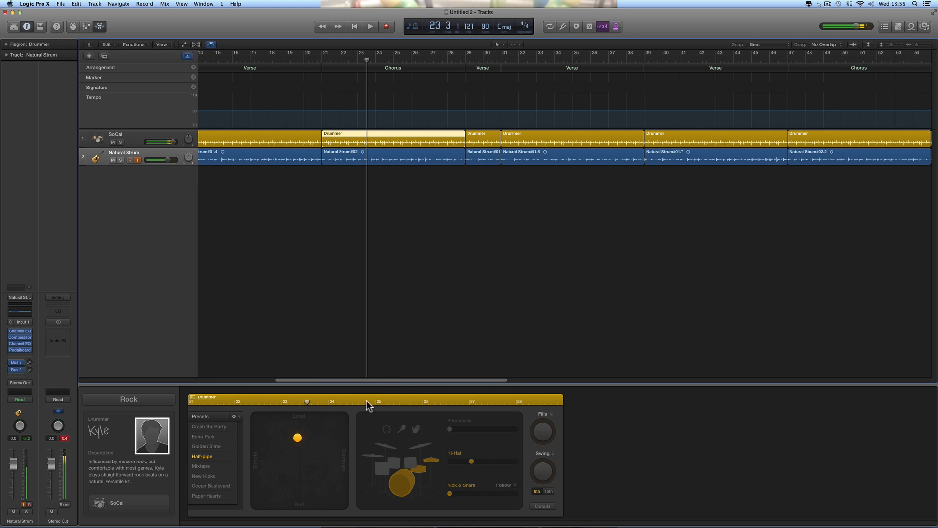
pyautogui.moveTo(308, 435); pyautogui.dragTo(320, 435)
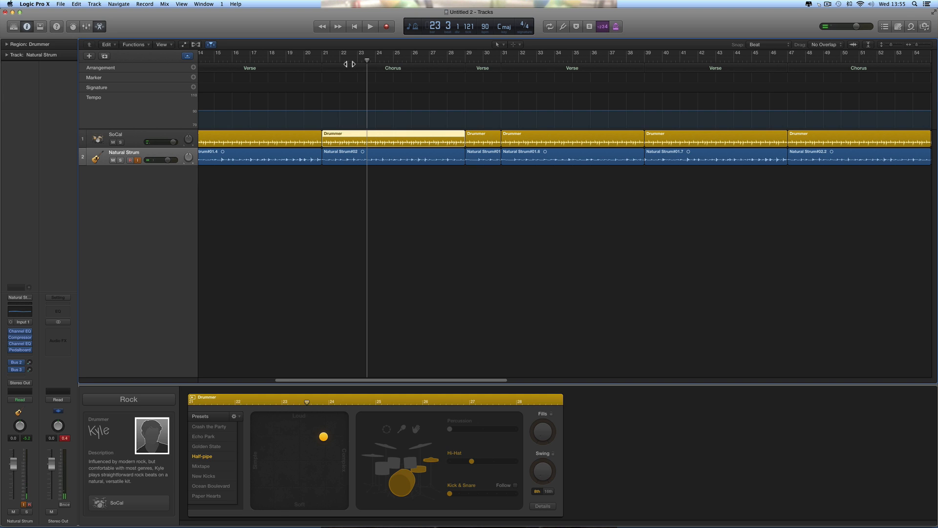
pyautogui.click(321, 57)
pyautogui.press('space')
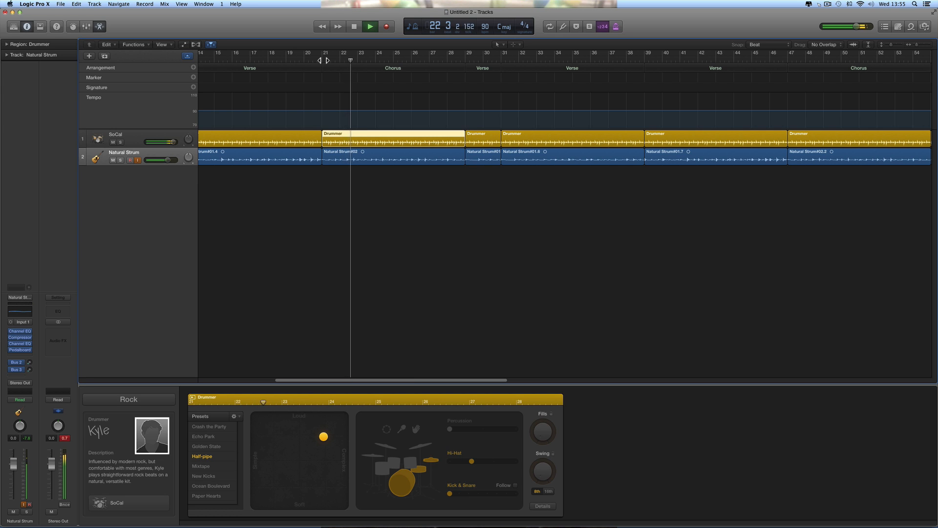
pyautogui.press('space')
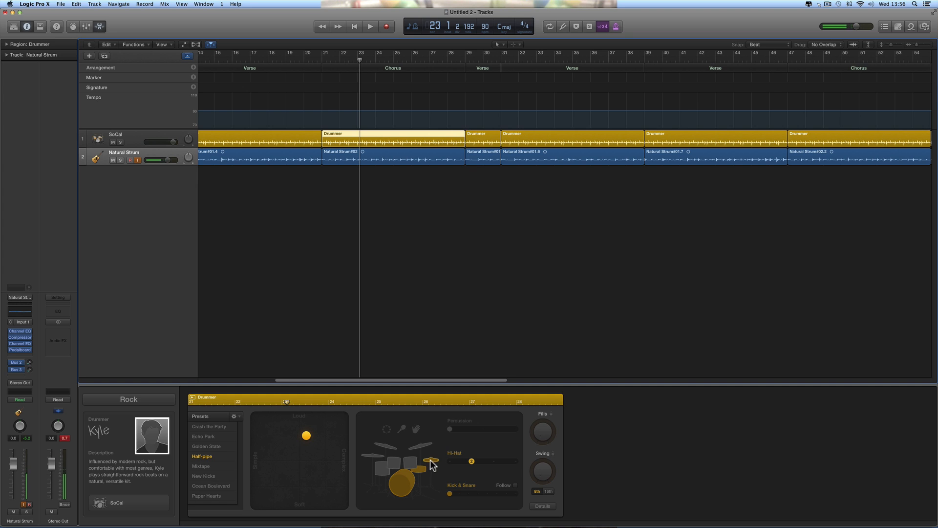
# Switch the first Chorus Drummer region from hi-hat to cymbals and play it back from bar 21.
pyautogui.click(419, 448)
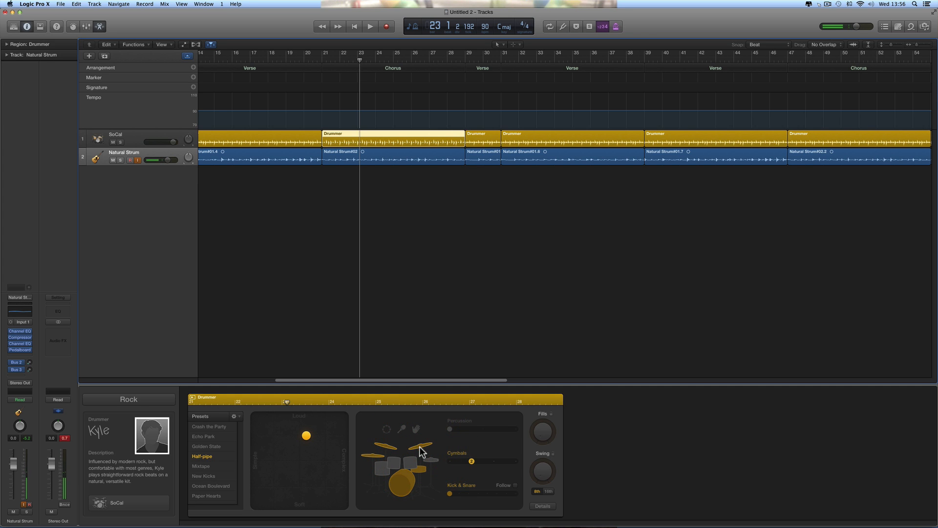
pyautogui.doubleClick(323, 59)
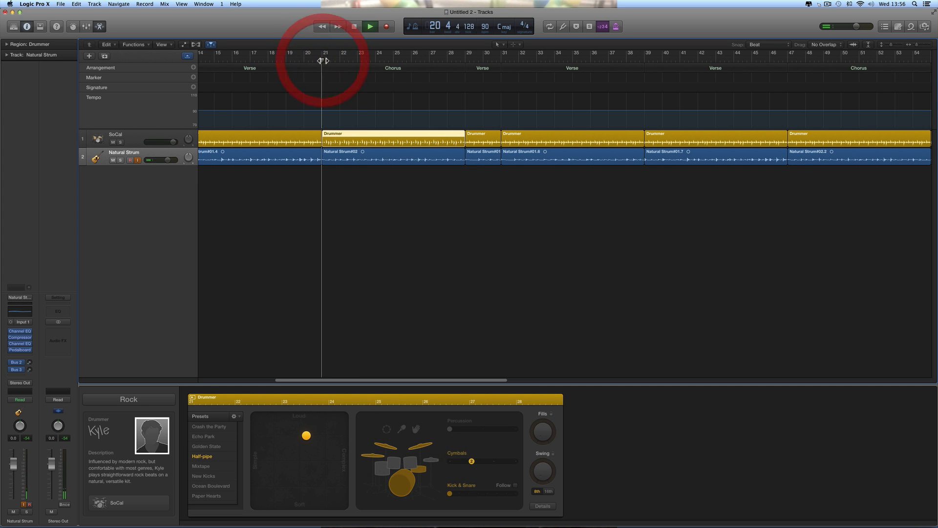
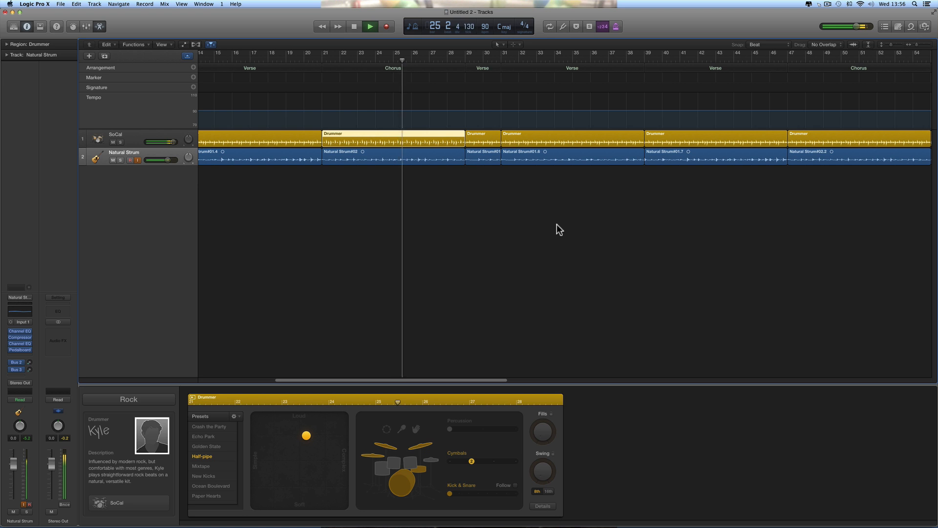
pyautogui.hscroll(3, 557, 225)
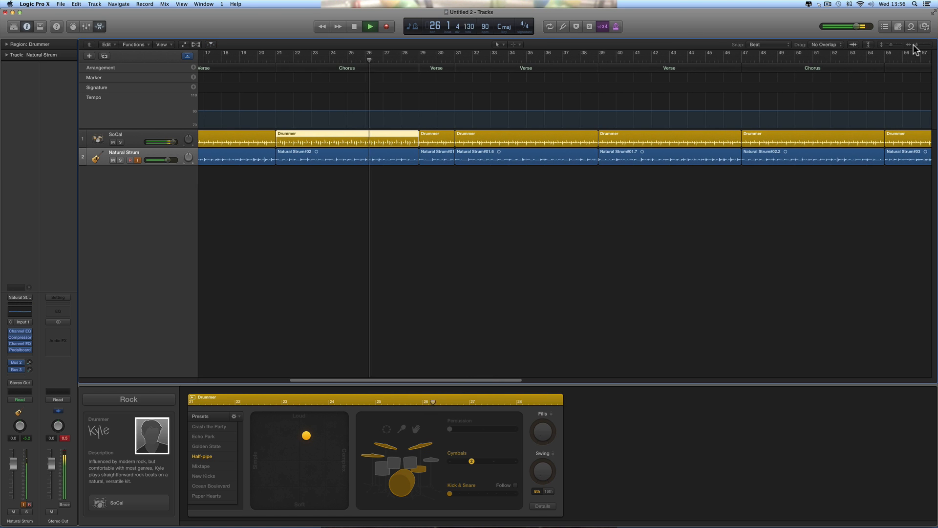
pyautogui.moveTo(917, 45); pyautogui.dragTo(915, 45)
pyautogui.press('space')
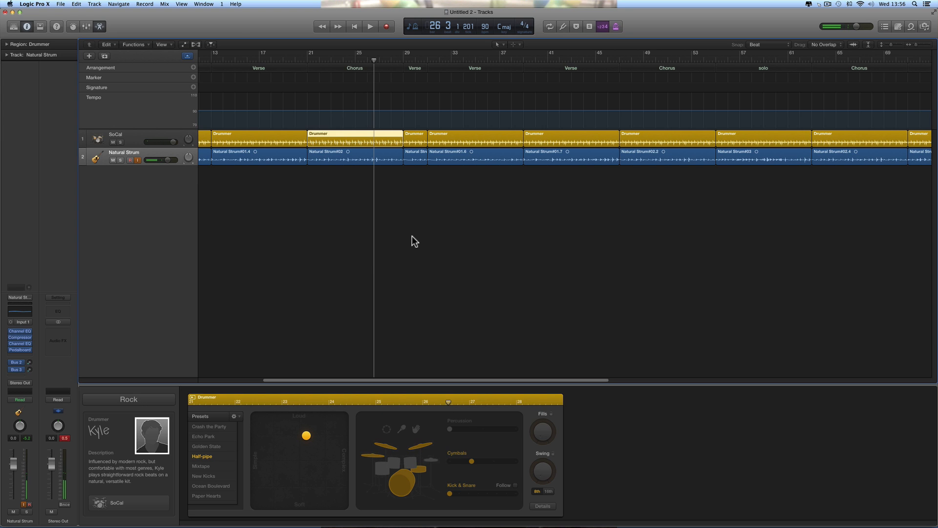
# Replace the Drummer region of the Chorus at bar 47 with a copy of the first Chorus Drummer region.
pyautogui.click(651, 137)
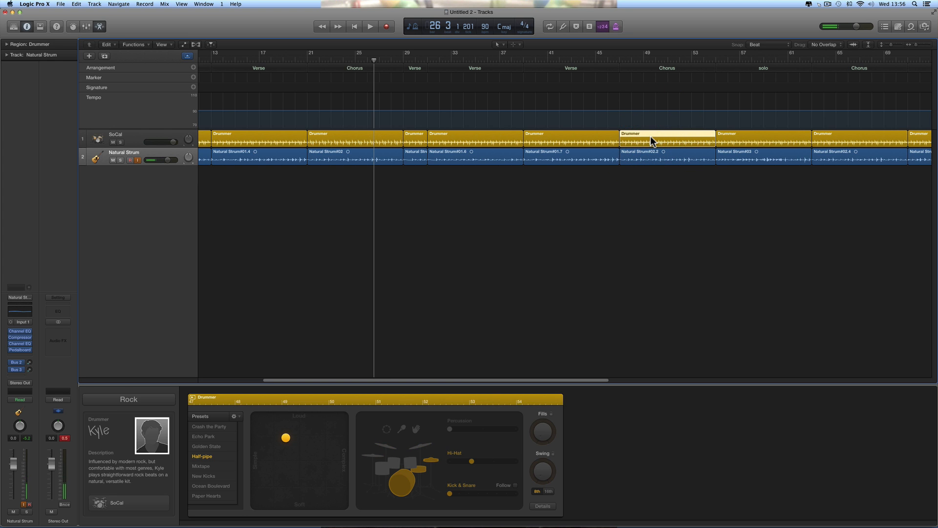
pyautogui.press('Delete')
pyautogui.click(325, 140)
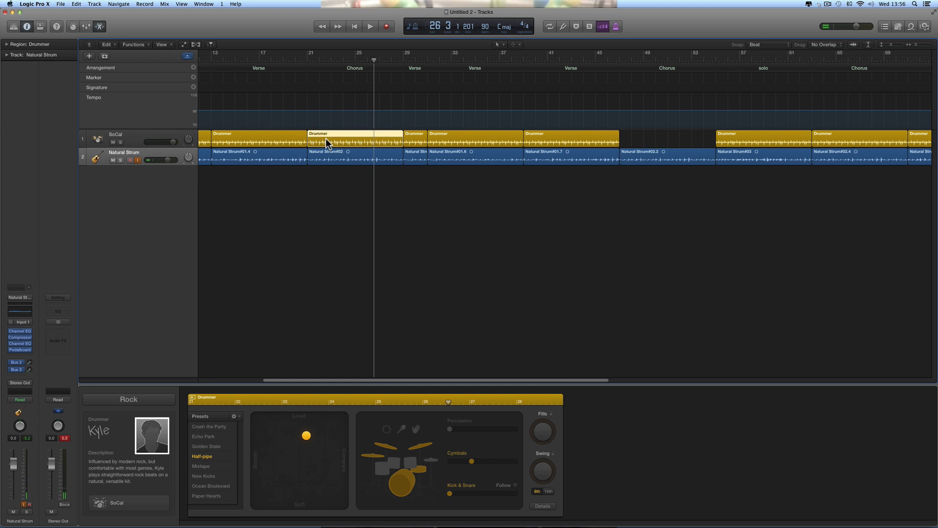
pyautogui.moveTo(314, 133); pyautogui.dragTo(626, 142)
# Delete the Drummer regions of the last two Choruses, at bars 63 and 71, keeping the short ending region.
pyautogui.hscroll(10, 672, 195)
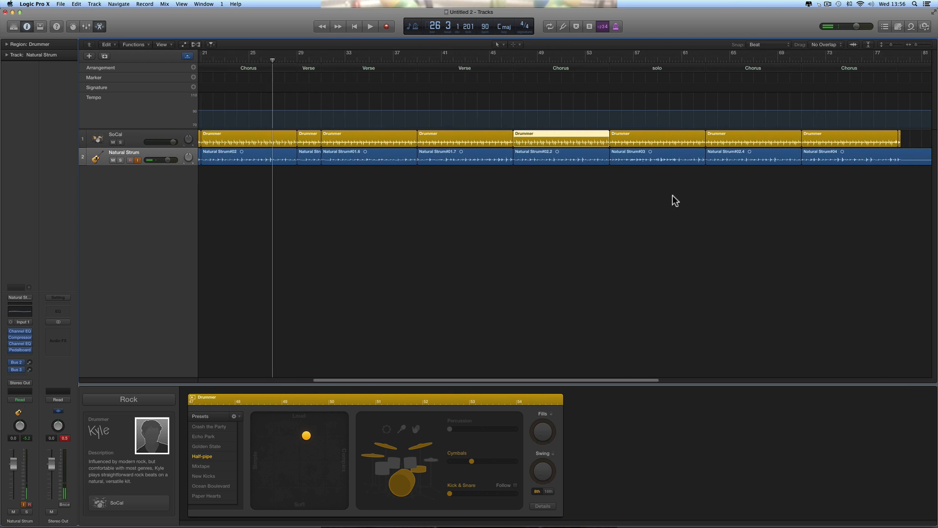
pyautogui.click(660, 139)
pyautogui.keyDown('shift'); pyautogui.click(723, 139); pyautogui.keyUp('shift')
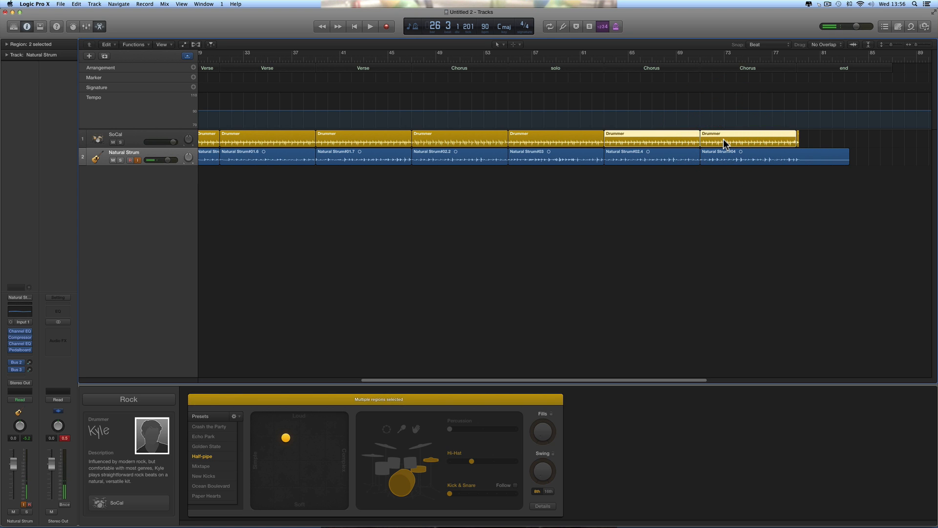
pyautogui.press('Delete')
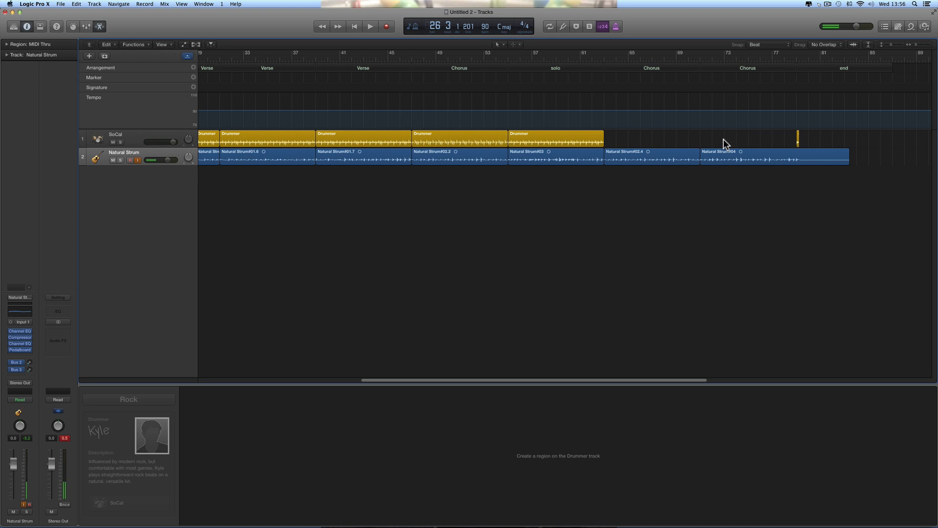
# Audition the Chorus Drummer region from bar 47 and copy it to the empty Choruses at bars 63 and 71.
pyautogui.click(426, 136)
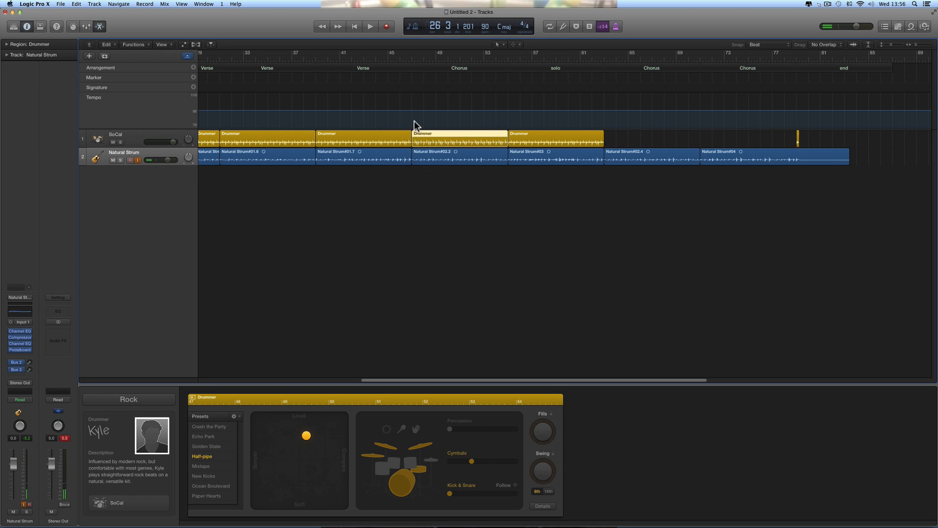
pyautogui.click(412, 61)
pyautogui.press('space')
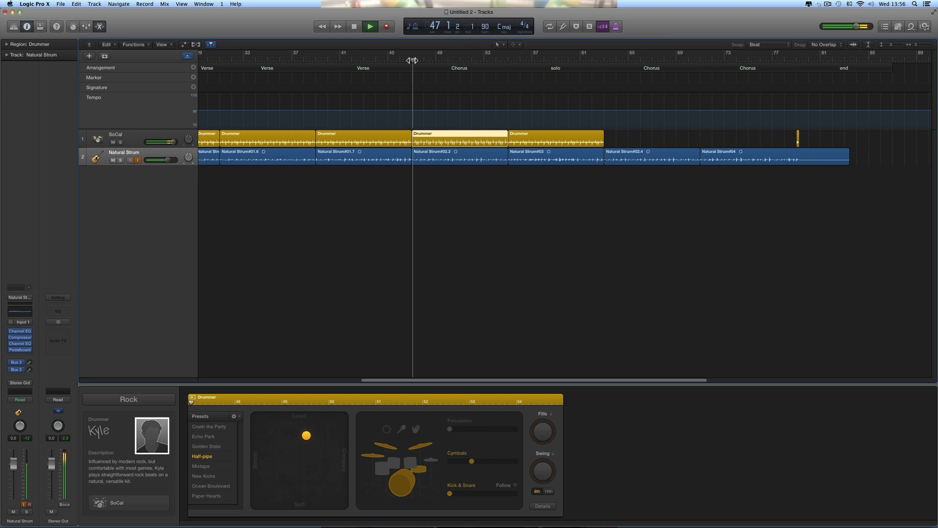
pyautogui.moveTo(433, 135); pyautogui.dragTo(728, 141)
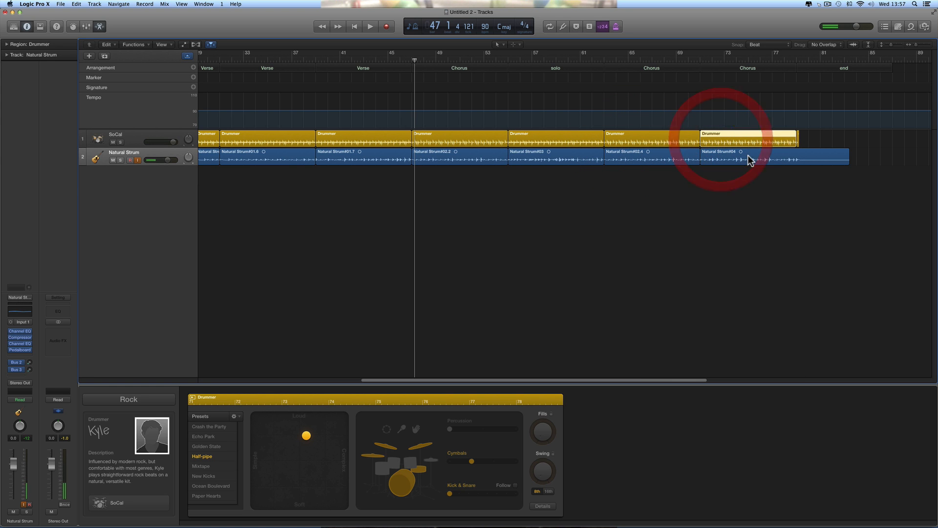
# Raise the Fills amount slightly on the last Chorus Drummer region and play back the lead into the ending from about bar 77.
pyautogui.click(799, 139)
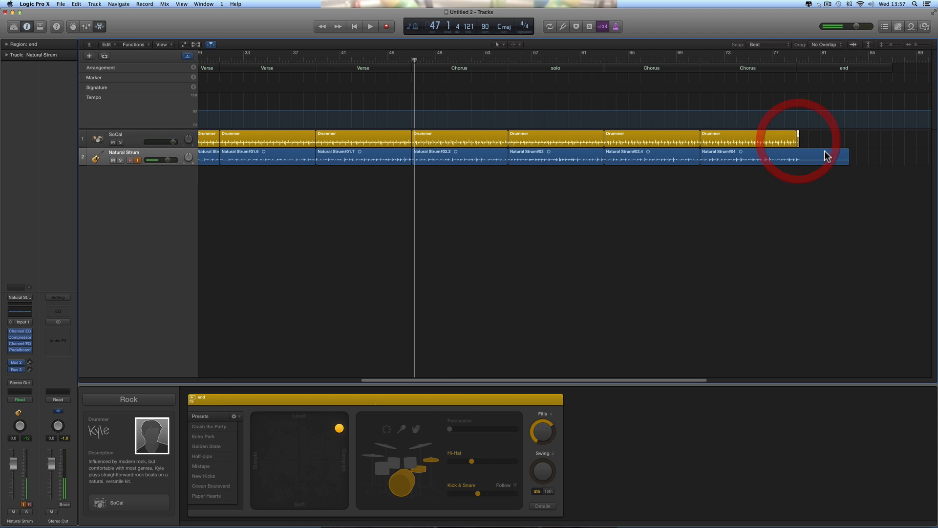
pyautogui.click(924, 44)
pyautogui.hscroll(1, 798, 149)
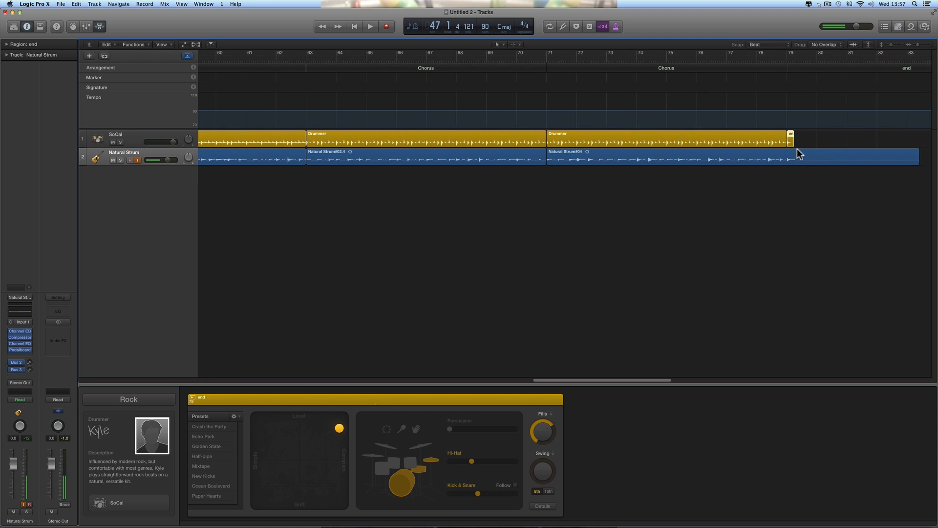
pyautogui.click(771, 143)
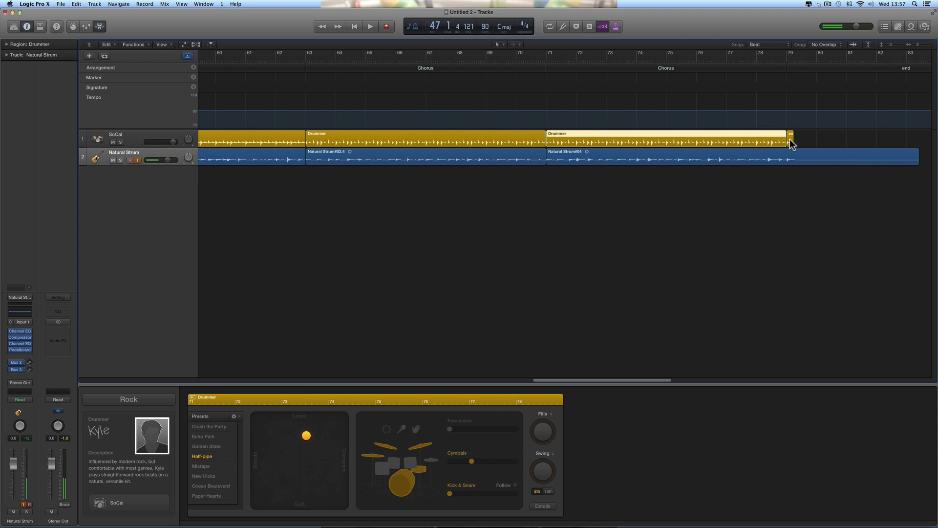
pyautogui.click(790, 140)
pyautogui.click(759, 141)
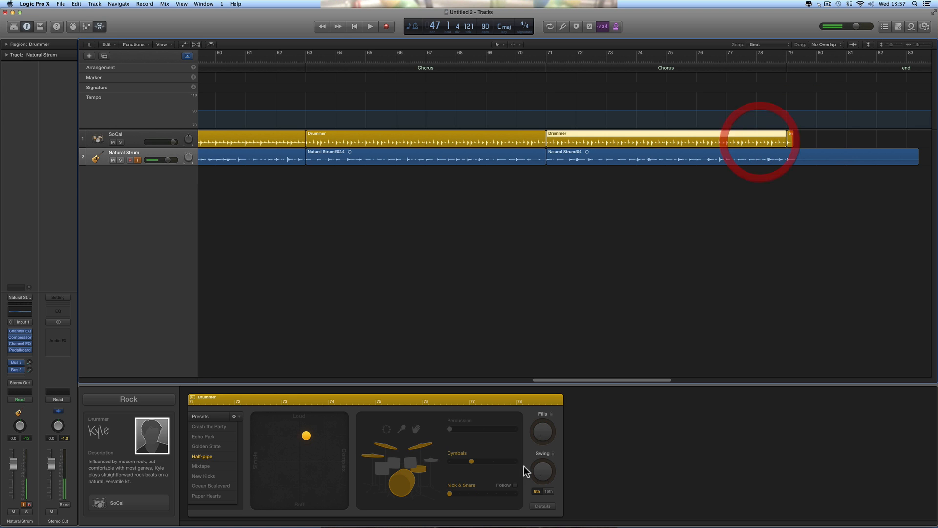
pyautogui.click(538, 433)
pyautogui.hscroll(-1, 708, 91)
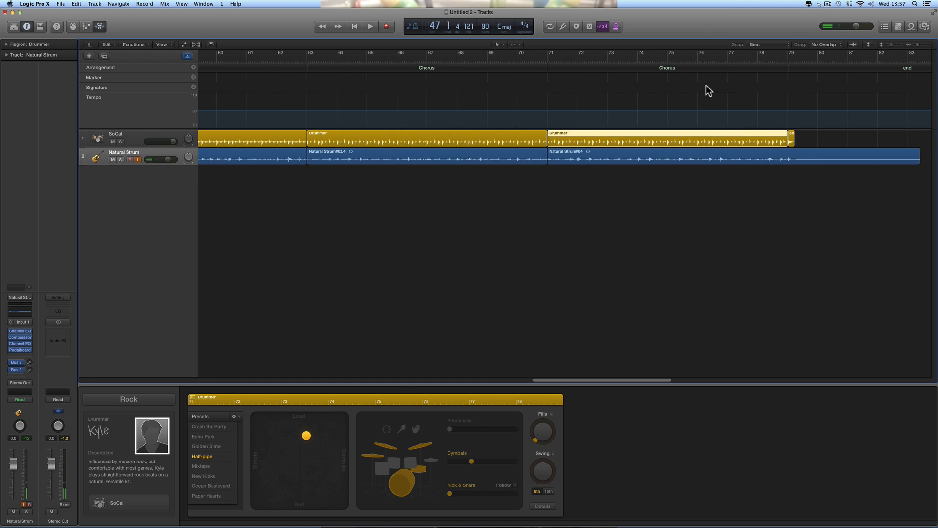
pyautogui.doubleClick(744, 59)
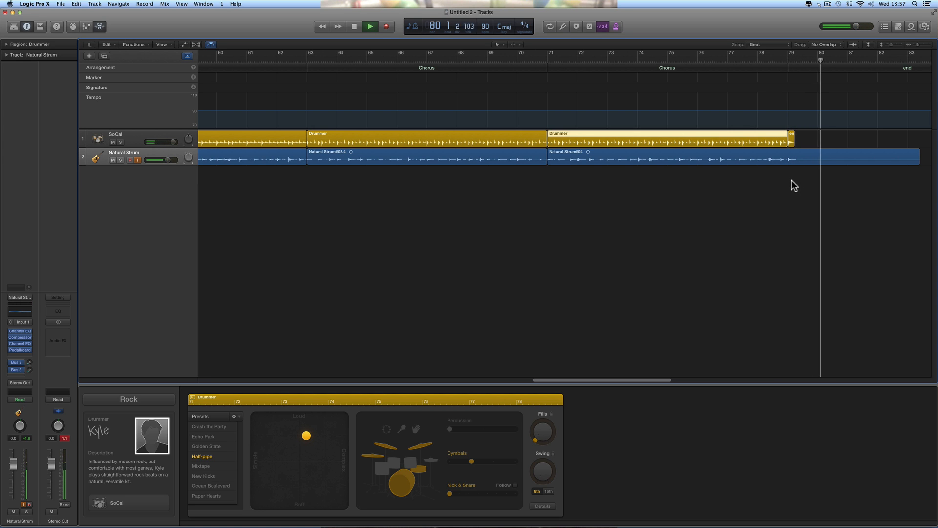
pyautogui.press('space')
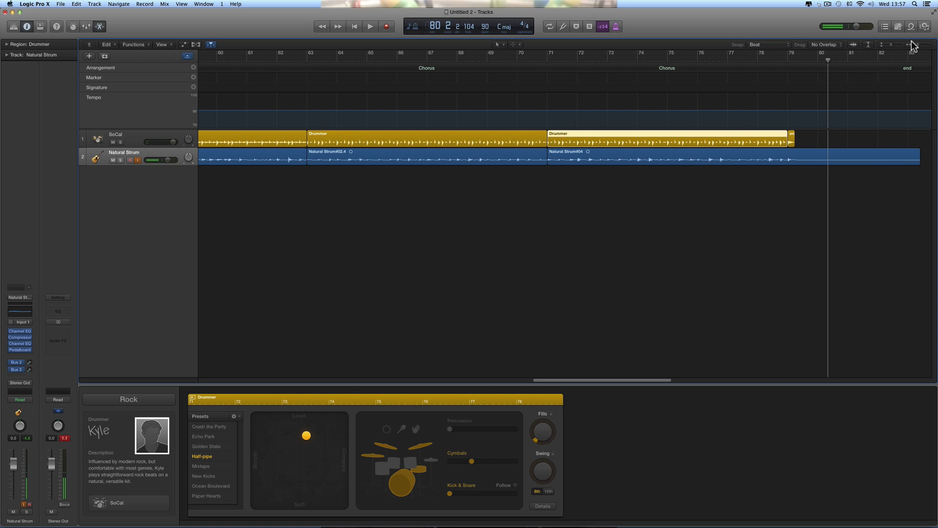
# Raise the Fills amount slightly on the Verse Drummer region starting at bar 13, just before the first Chorus.
pyautogui.moveTo(917, 44); pyautogui.dragTo(913, 45)
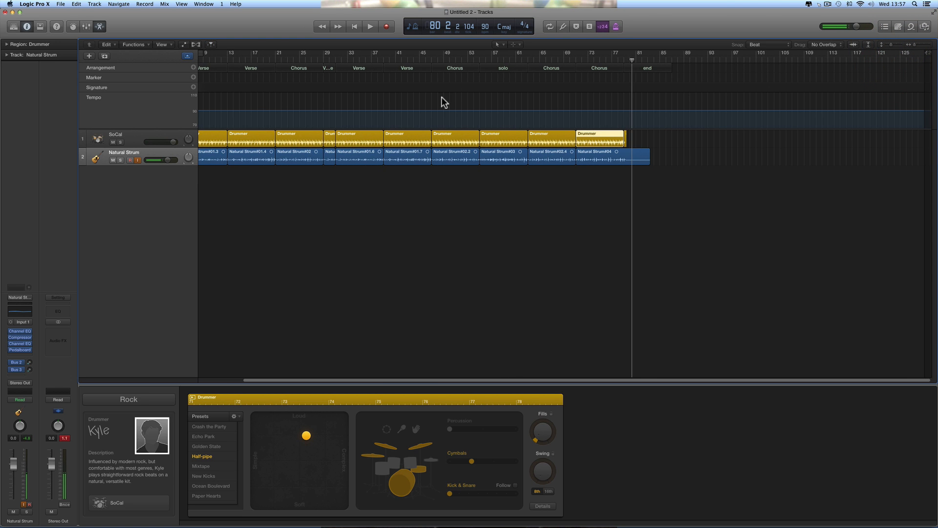
pyautogui.hscroll(-5, 441, 100)
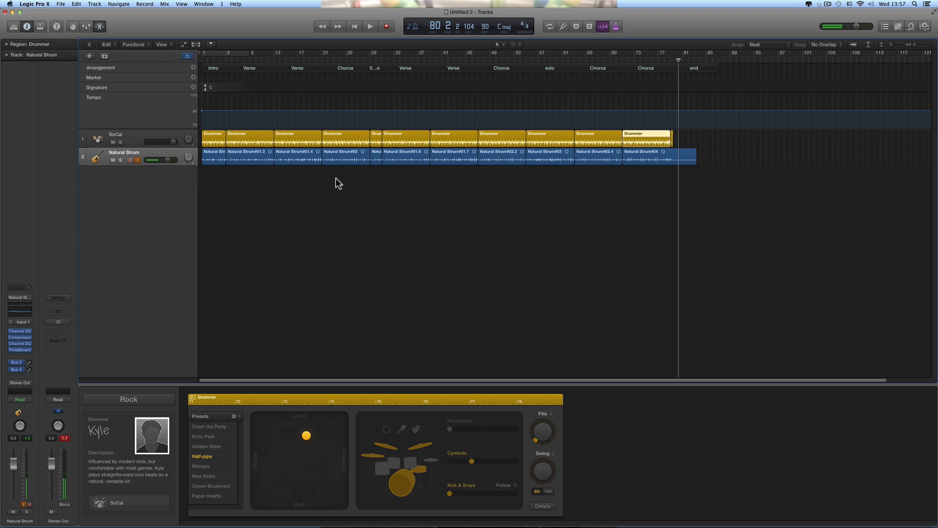
pyautogui.click(293, 141)
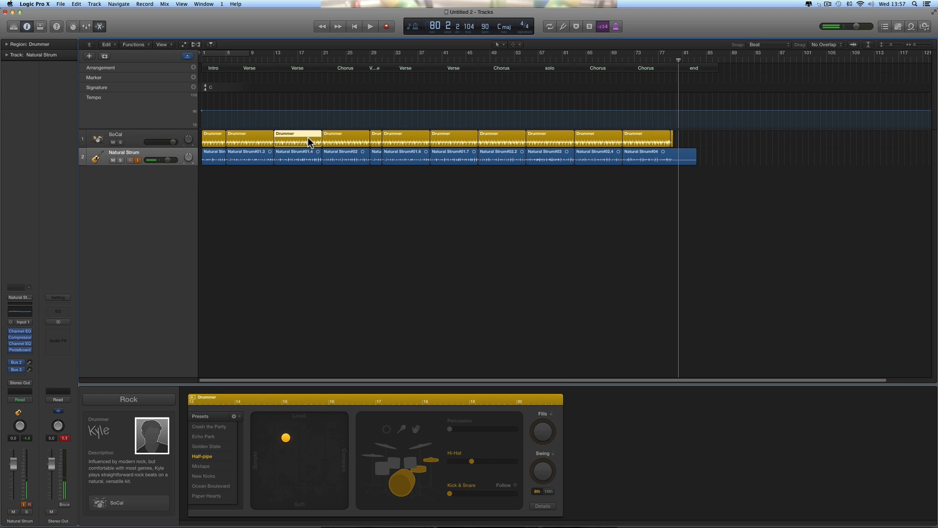
pyautogui.click(339, 139)
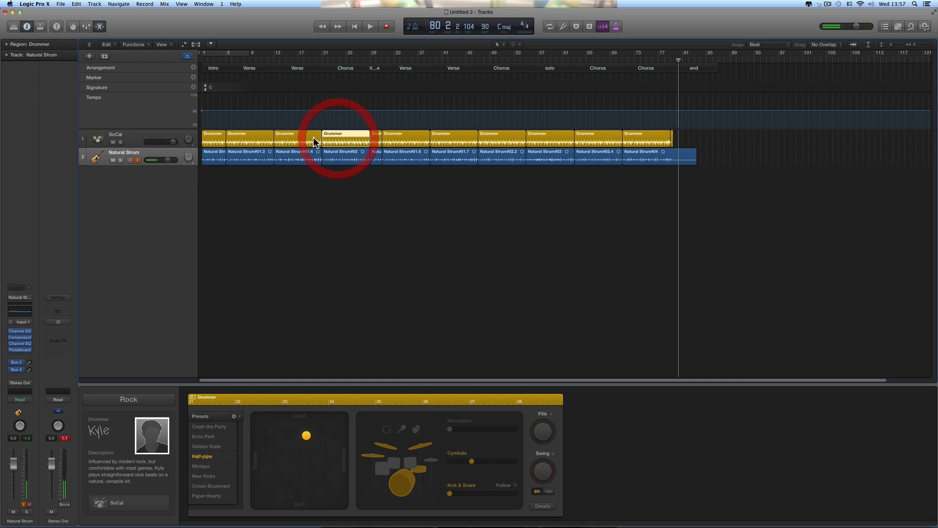
pyautogui.click(311, 139)
pyautogui.click(920, 44)
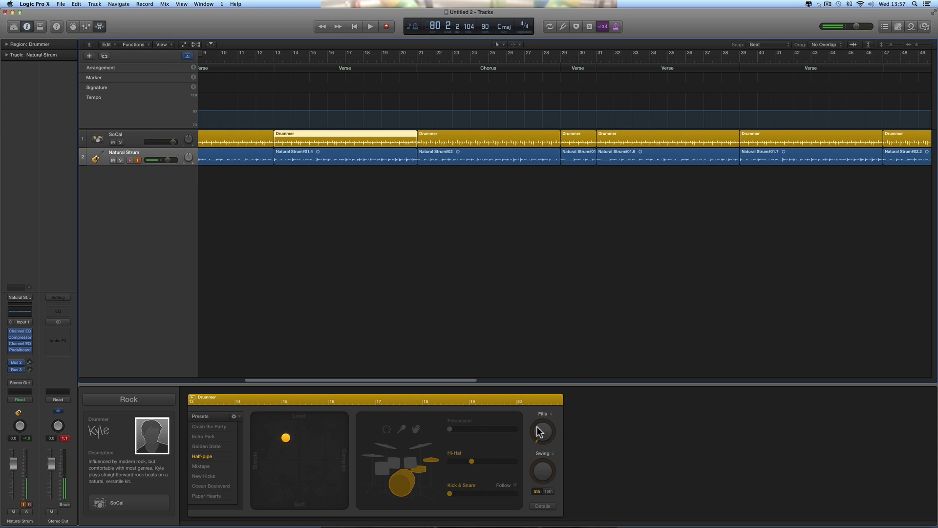
pyautogui.click(421, 142)
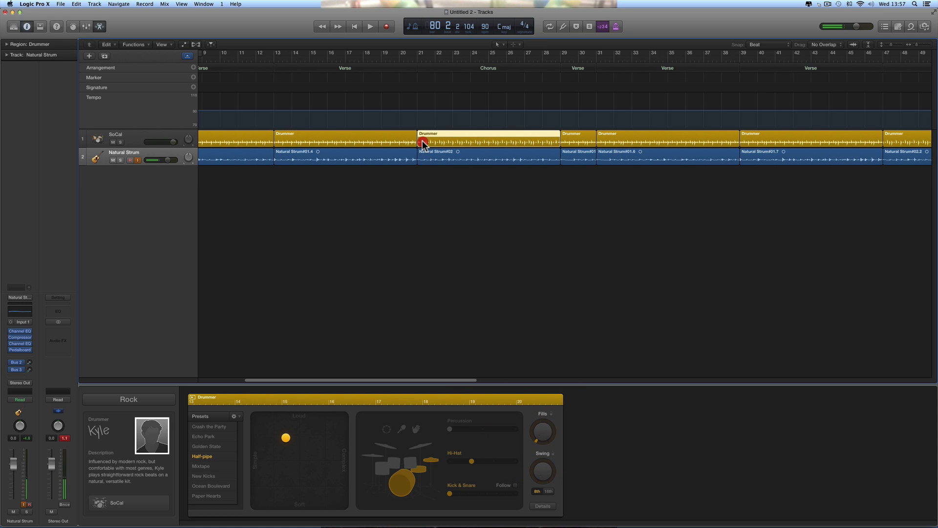
pyautogui.click(411, 143)
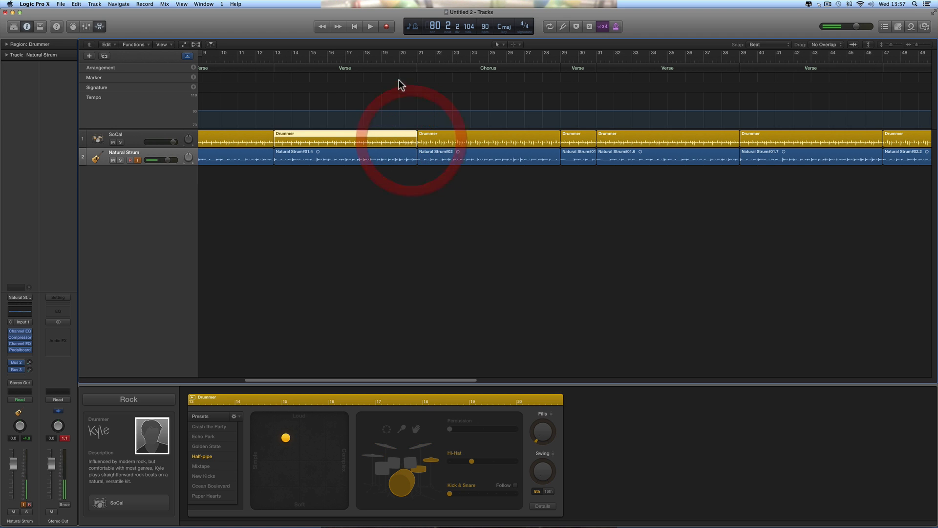
# Enlarge the SoCal track around bar 20, adjust the Verse region's Fills amount and play back its fill into the Chorus.
pyautogui.click(399, 58)
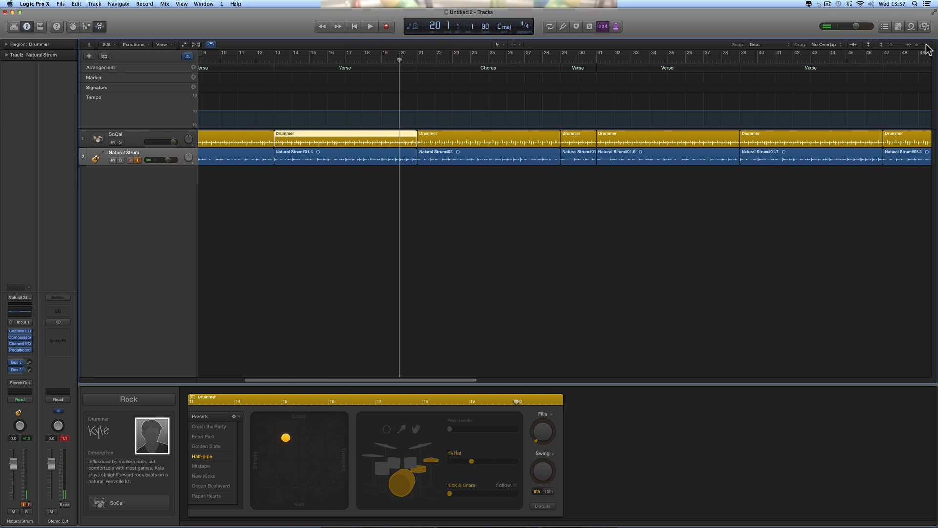
pyautogui.moveTo(926, 44); pyautogui.dragTo(930, 44)
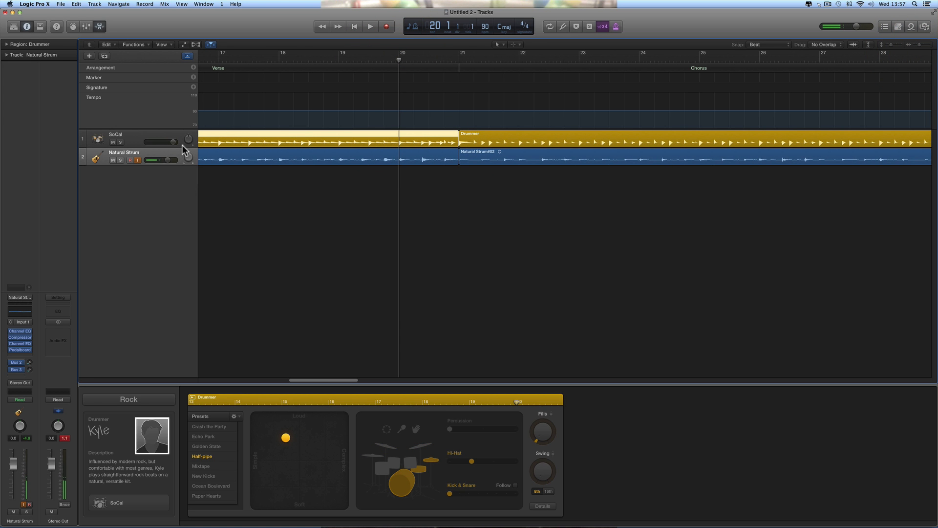
pyautogui.moveTo(181, 146); pyautogui.dragTo(182, 180)
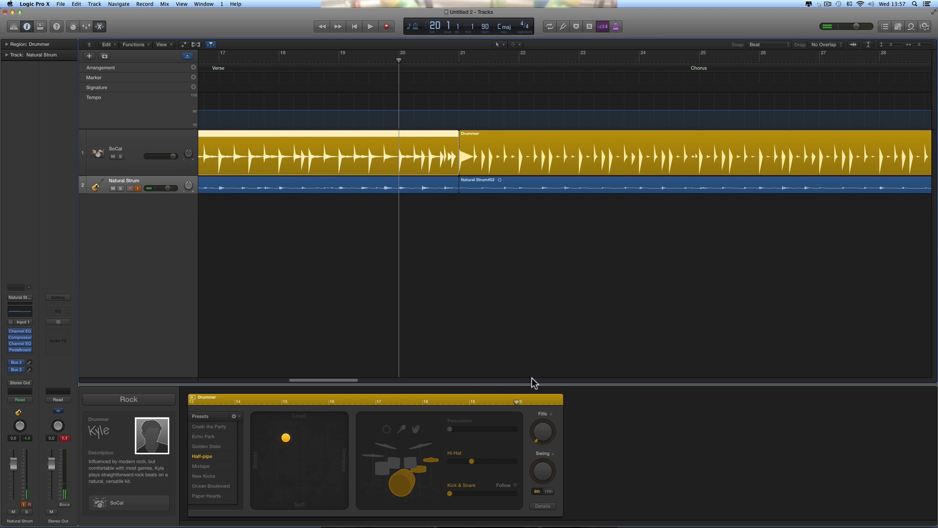
pyautogui.click(540, 432)
pyautogui.press('space')
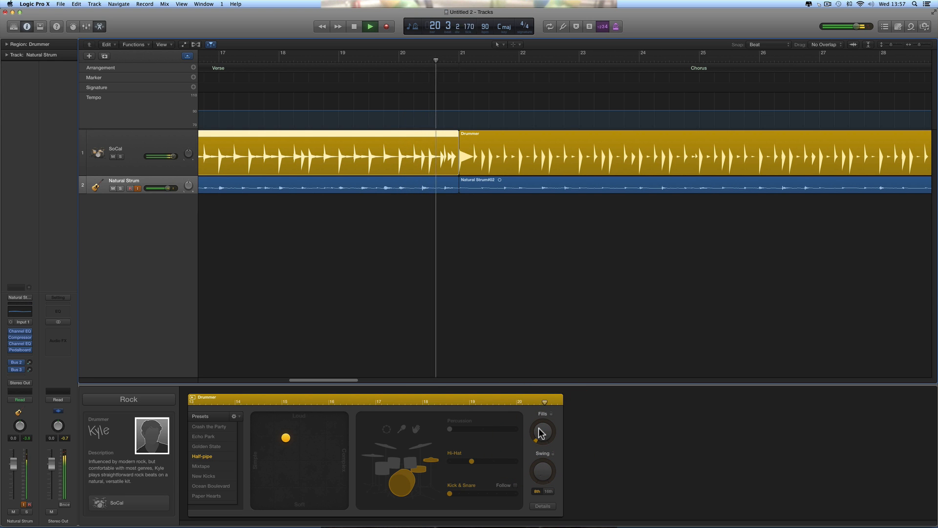
pyautogui.press('space')
# Fine-tune the Fills amount on the Verse Drummer region before the first Chorus, playing back its ending from bar 20 to compare variations.
pyautogui.click(539, 430)
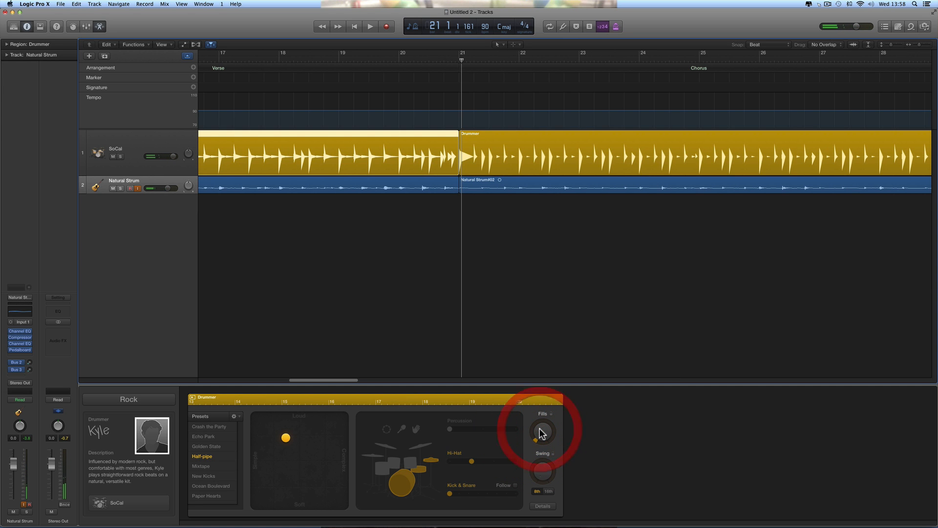
pyautogui.click(540, 430)
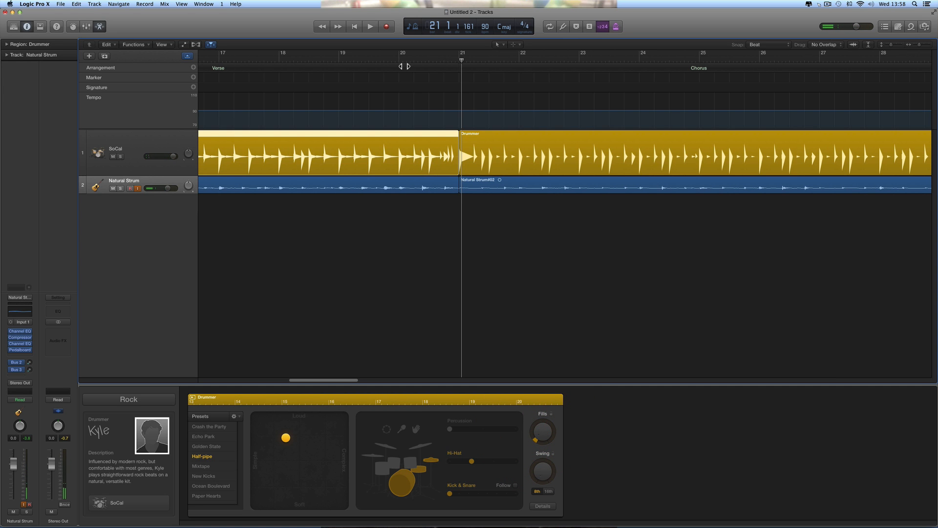
pyautogui.click(399, 58)
pyautogui.press('space')
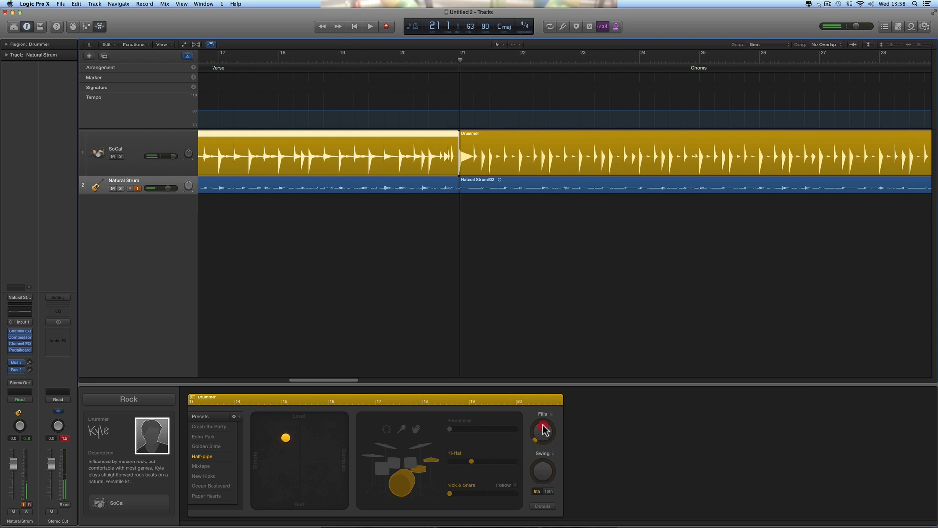
pyautogui.click(399, 58)
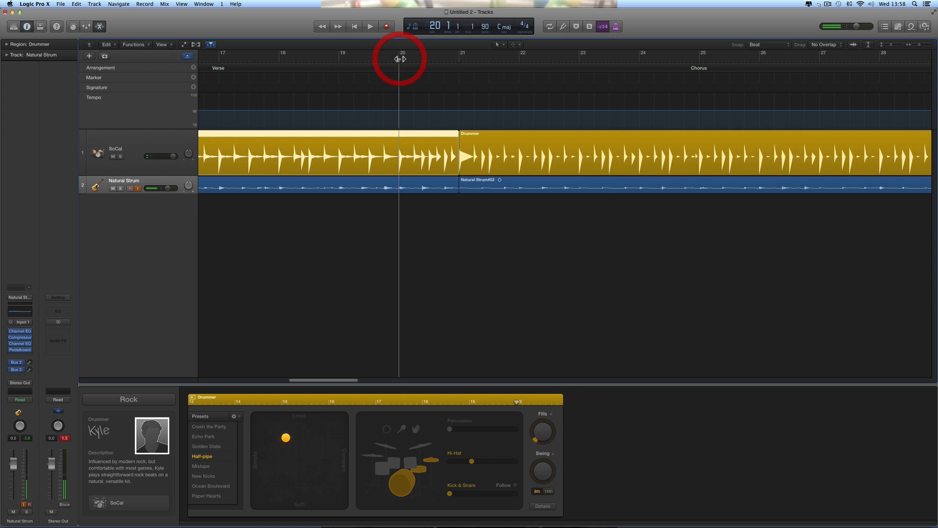
pyautogui.press('space')
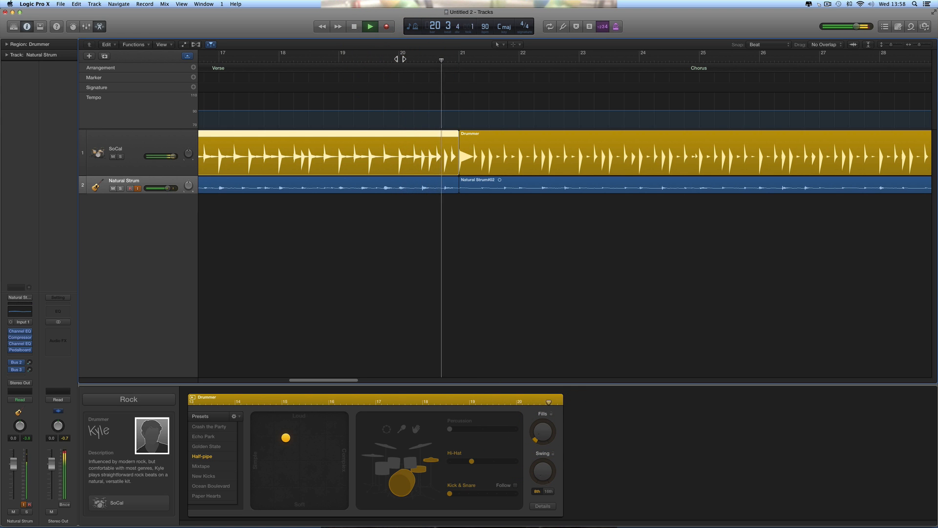
pyautogui.press('space')
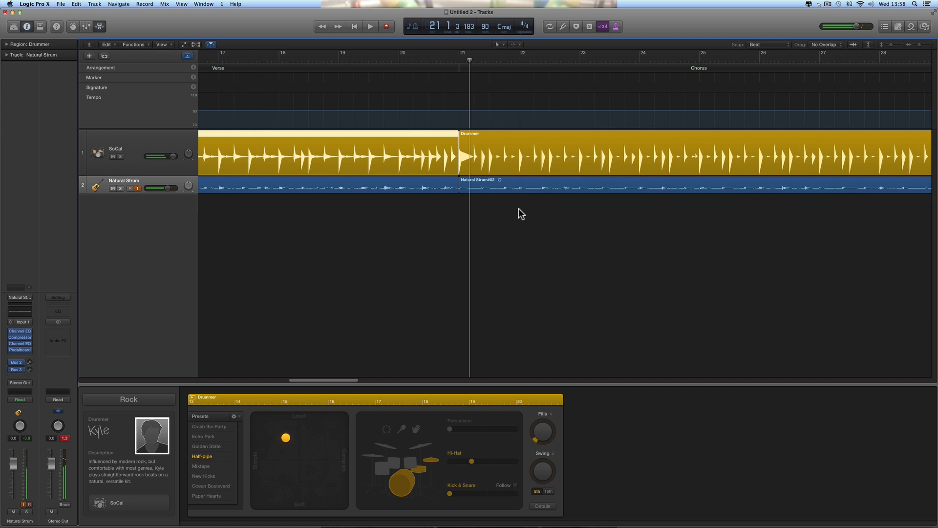
# Check the end of the first Chorus and play back the short Verse Drummer region from bar 29.
pyautogui.click(475, 151)
pyautogui.hscroll(10, 643, 245)
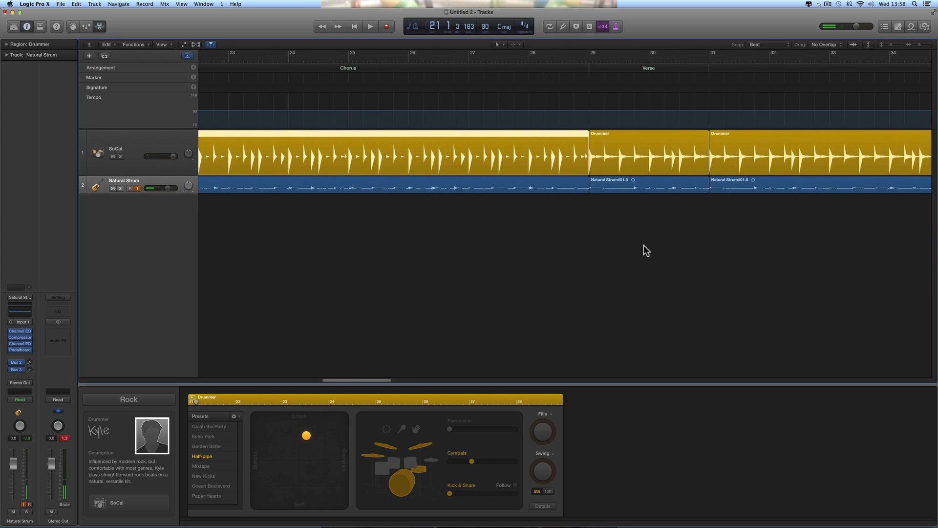
pyautogui.hscroll(2, 644, 245)
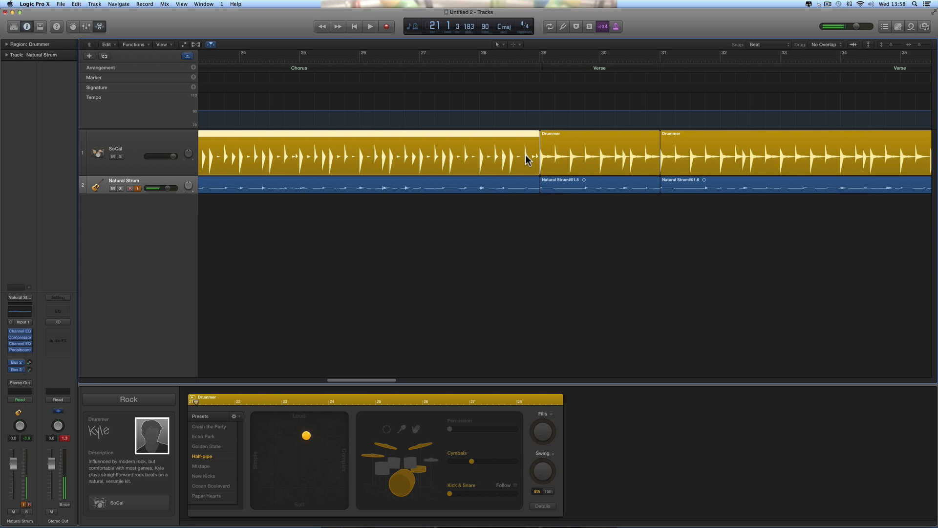
pyautogui.click(564, 156)
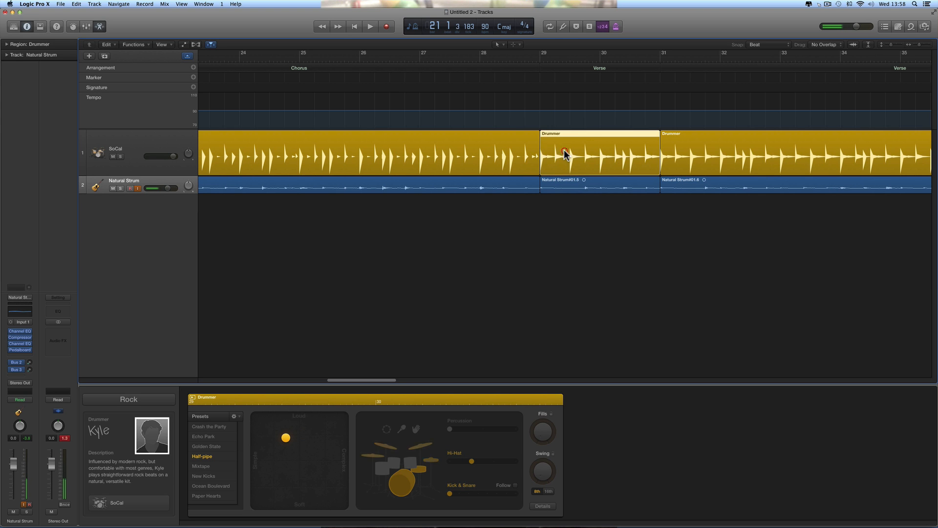
pyautogui.click(537, 58)
pyautogui.press('space')
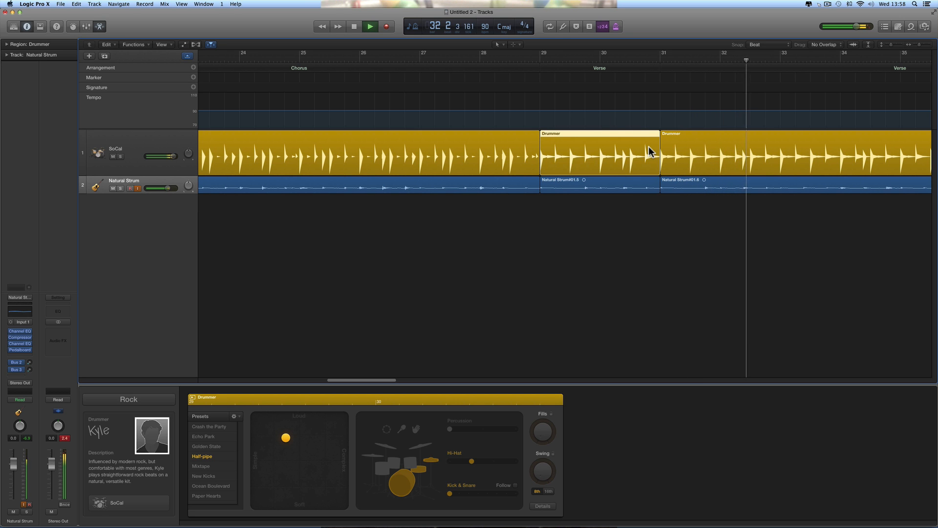
pyautogui.press('space')
# Raise the Fills amount slightly on the first Chorus Drummer region and play back its lead into the Verse from bar 28.
pyautogui.click(521, 153)
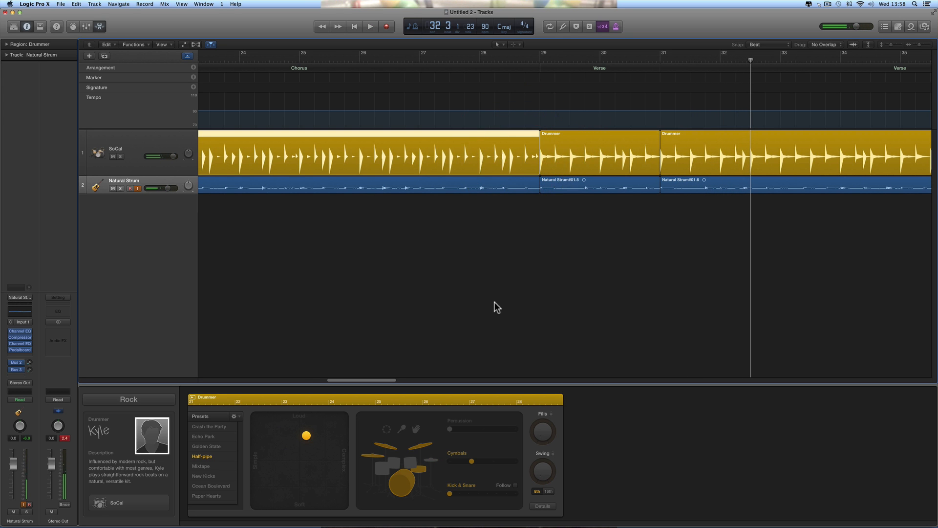
pyautogui.hscroll(-5, 494, 301)
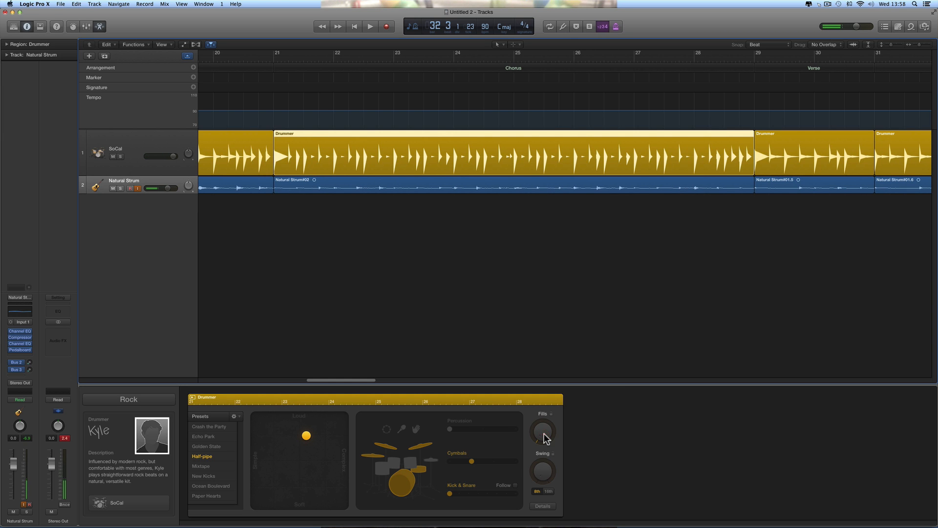
pyautogui.click(694, 59)
pyautogui.press('space')
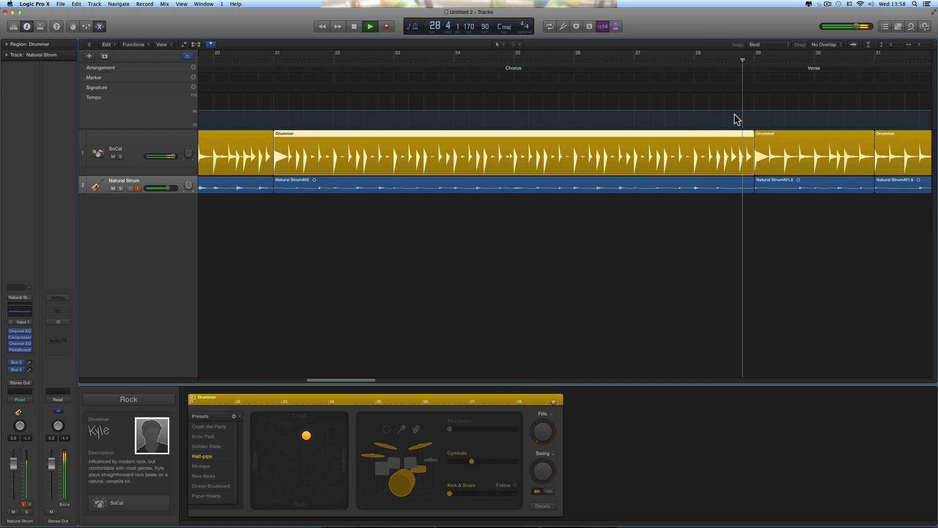
pyautogui.press('space')
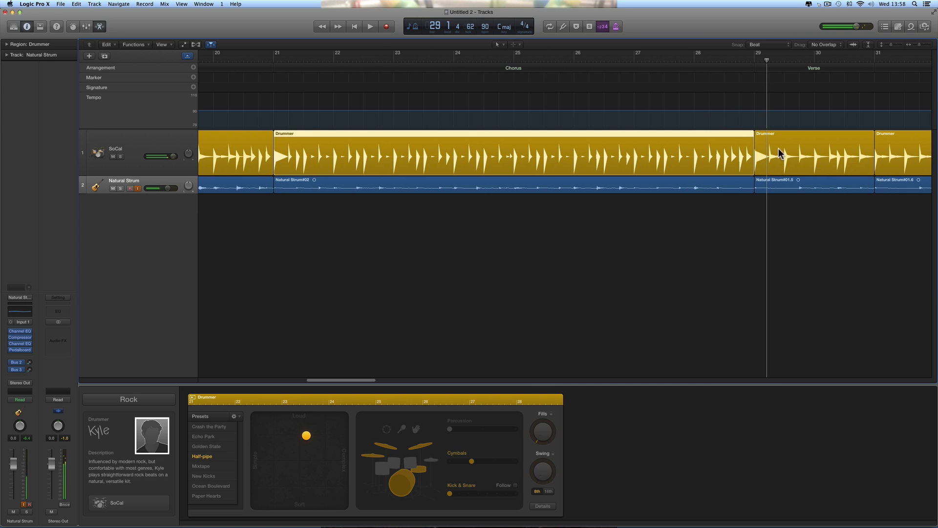
# Play back the first Chorus from bar 21 through the short Verse section into the next Verse.
pyautogui.click(913, 45)
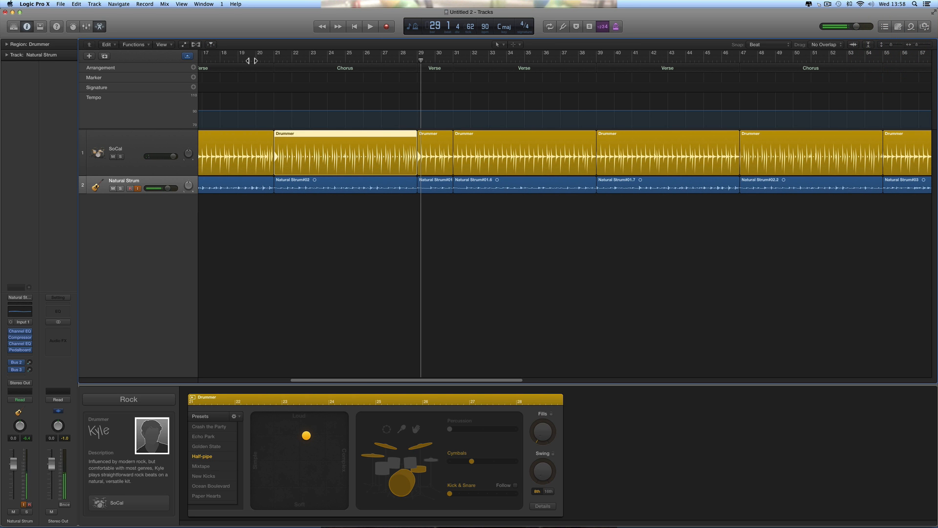
pyautogui.click(273, 58)
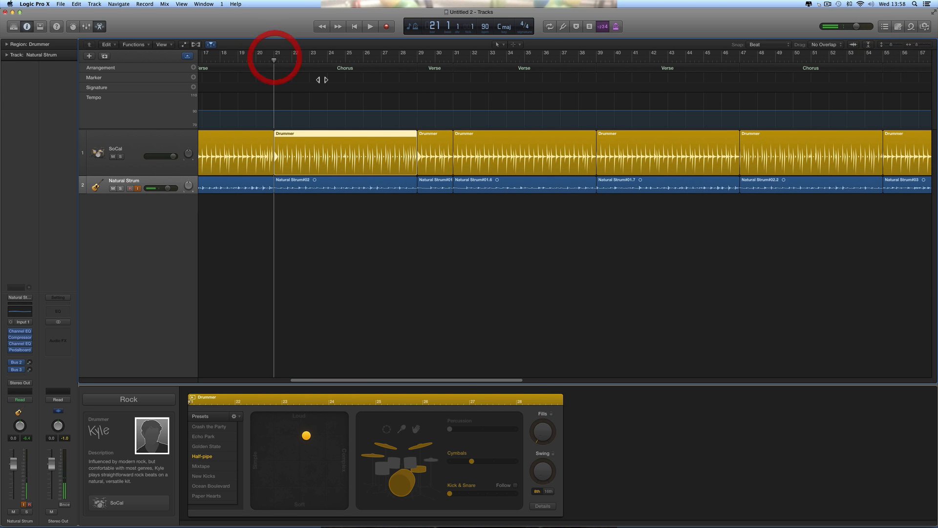
pyautogui.click(421, 69)
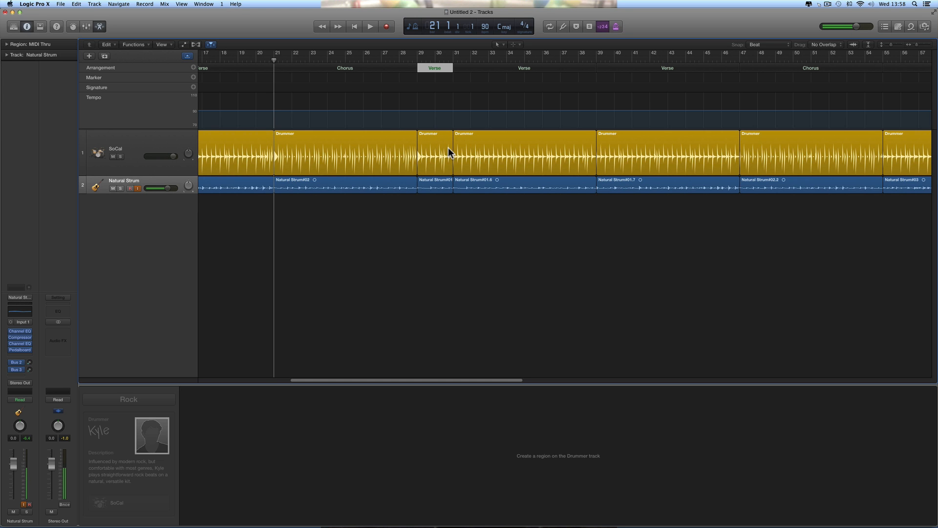
pyautogui.press('space')
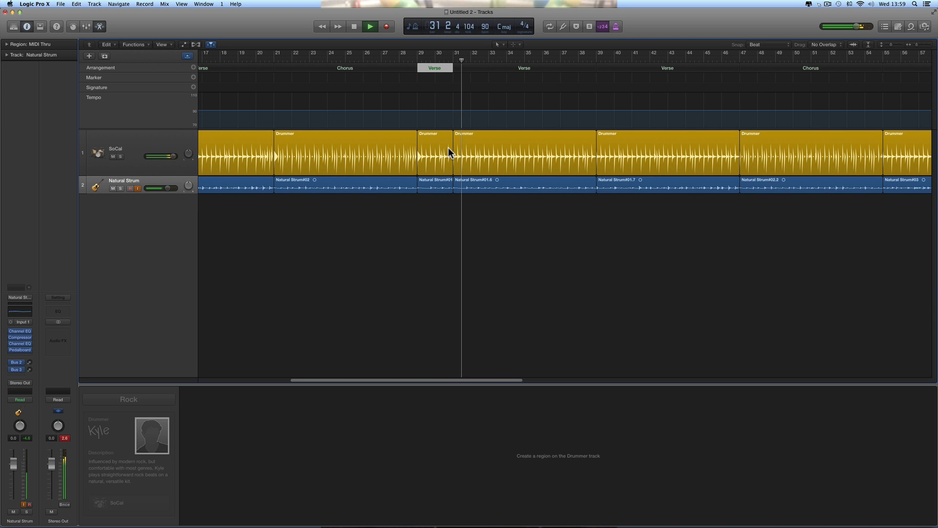
pyautogui.press('space')
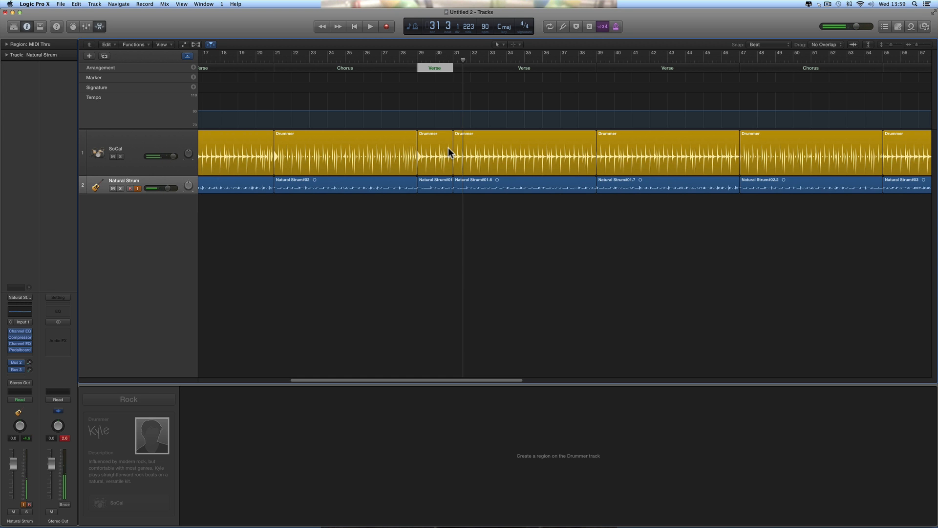
# Duplicate the two-bar Verse arrangement section from bar 29 to bar 31 and play back the extended passage from bar 29.
pyautogui.click(427, 138)
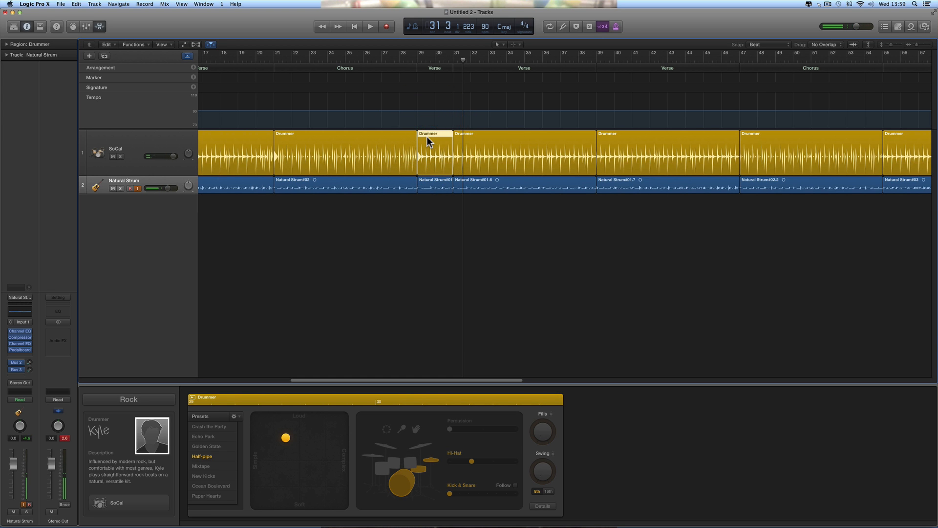
pyautogui.click(422, 70)
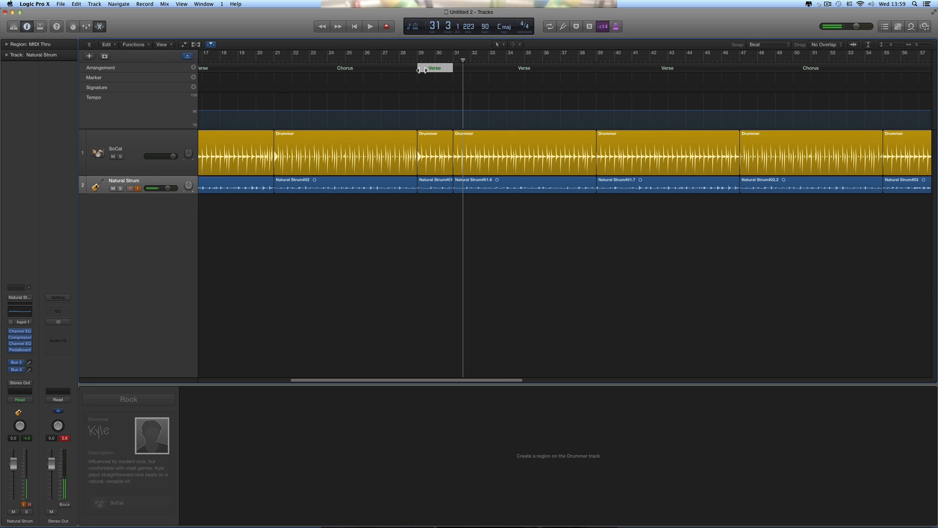
pyautogui.moveTo(423, 70); pyautogui.dragTo(455, 74)
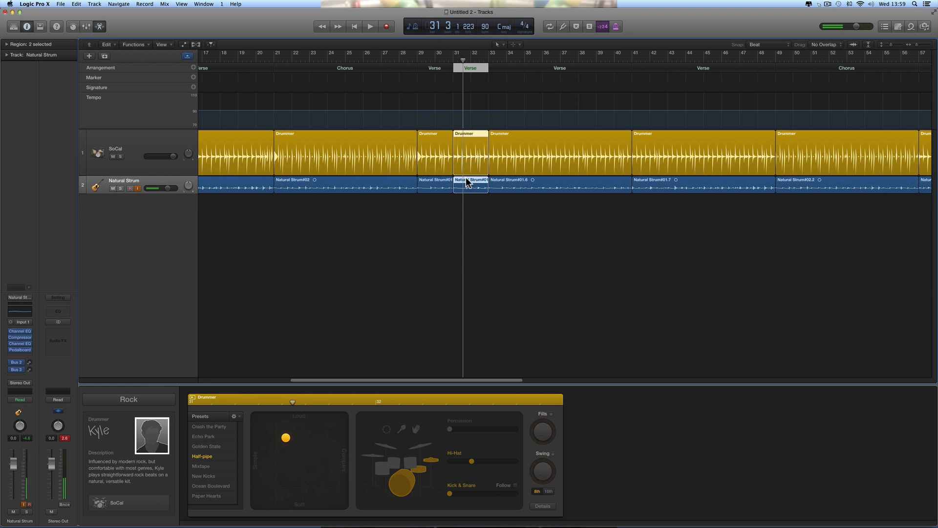
pyautogui.click(417, 61)
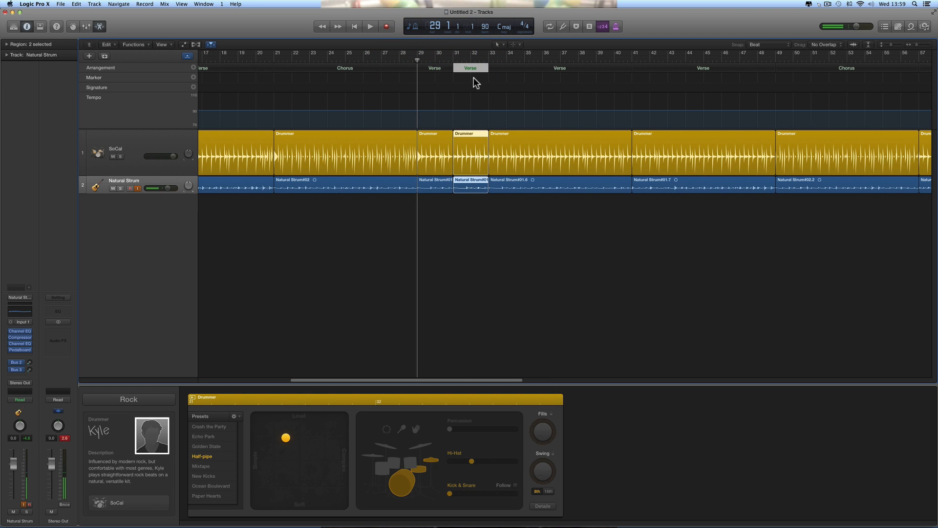
pyautogui.press('space')
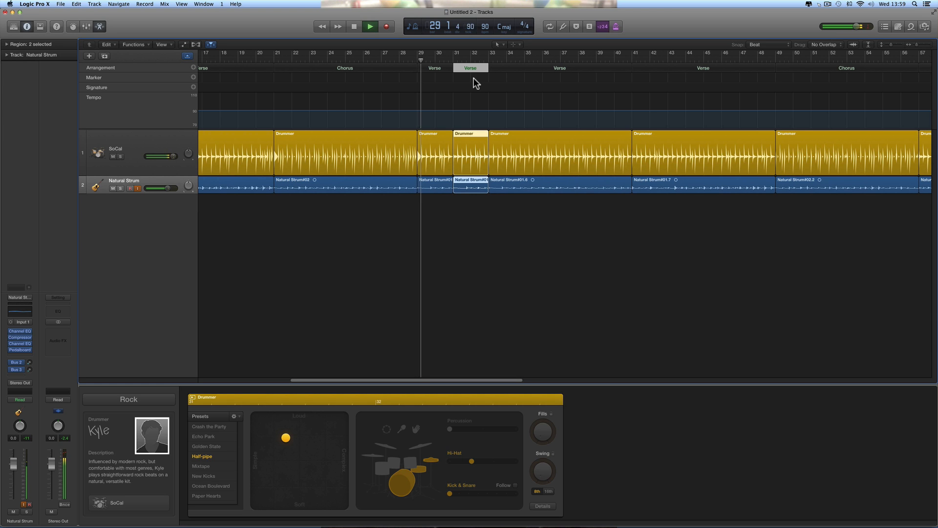
pyautogui.click(491, 247)
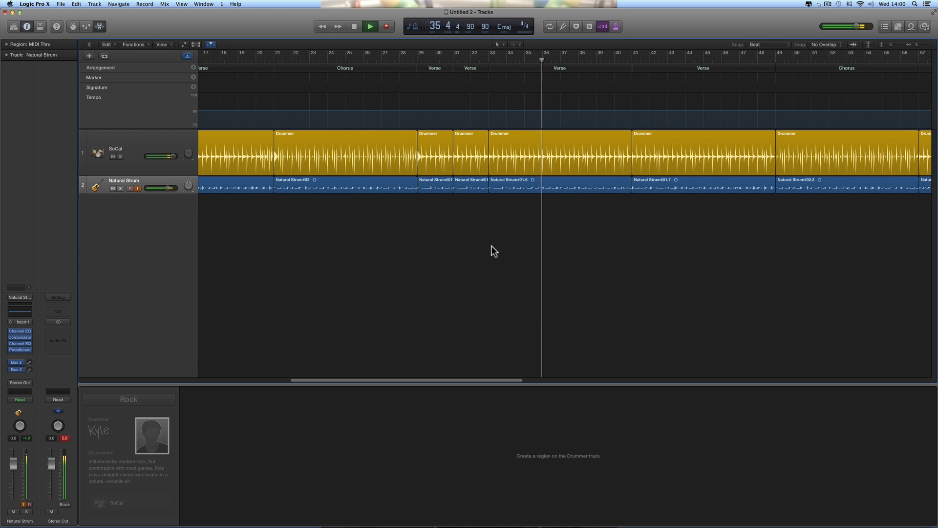
pyautogui.press('space')
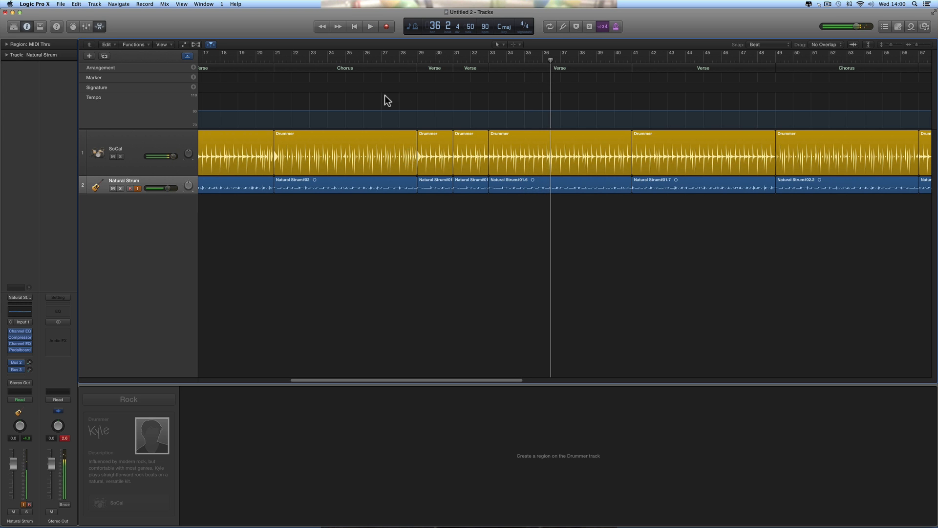
# Return the playhead to the song's start and create one Software Instrument track with an empty channel strip.
pyautogui.click(355, 26)
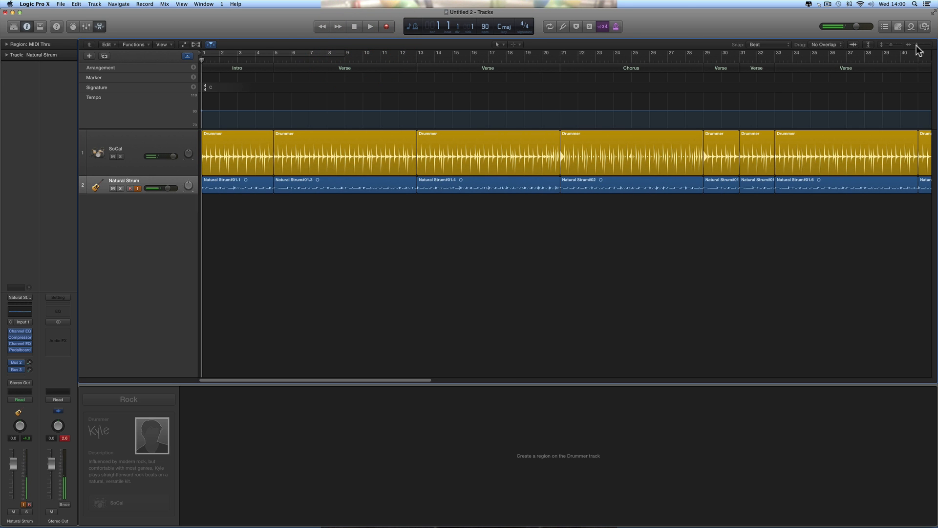
pyautogui.moveTo(917, 45); pyautogui.dragTo(905, 45)
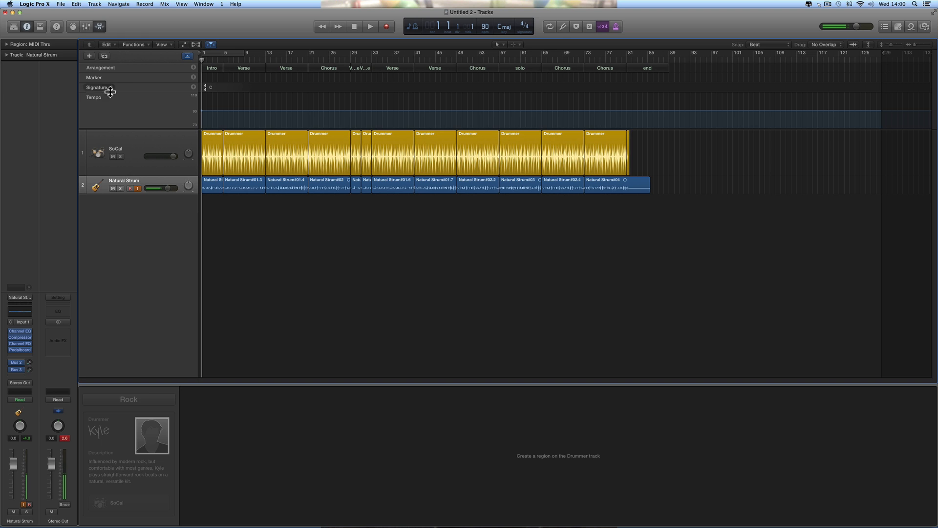
pyautogui.click(89, 57)
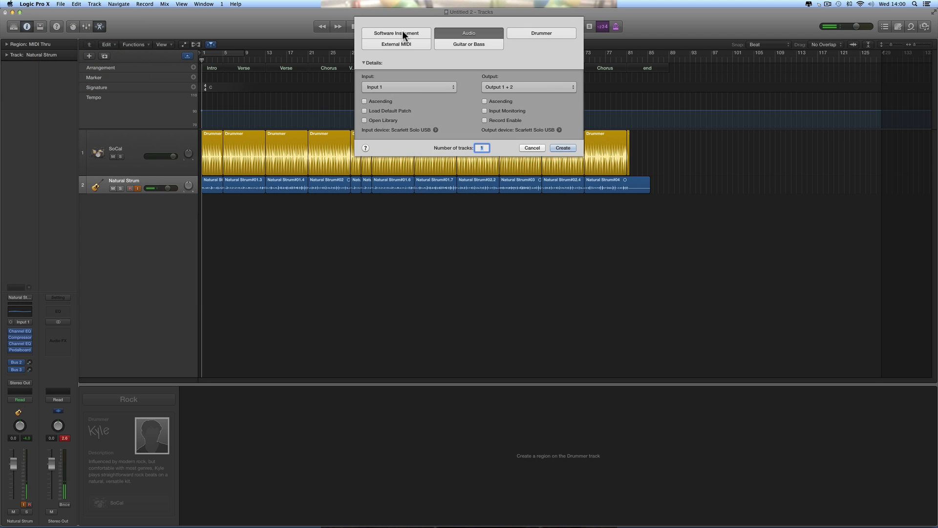
pyautogui.click(402, 31)
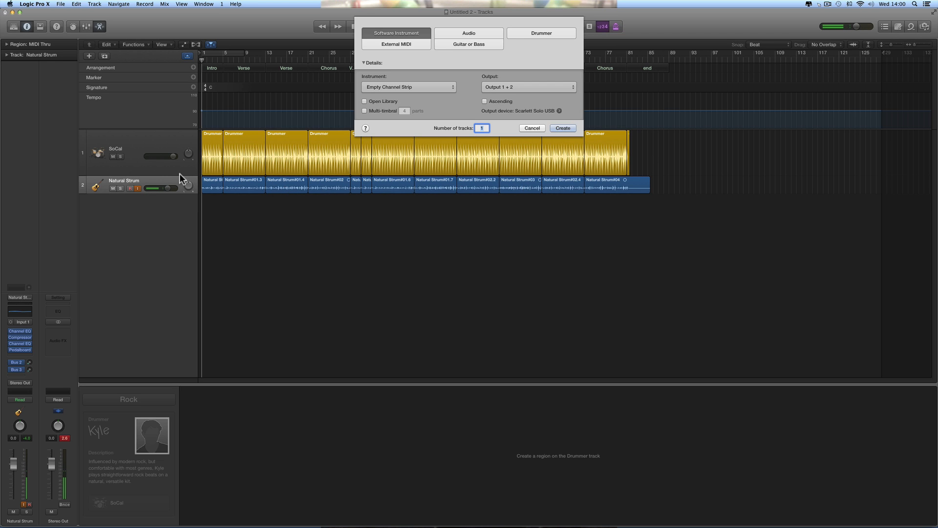
pyautogui.click(559, 127)
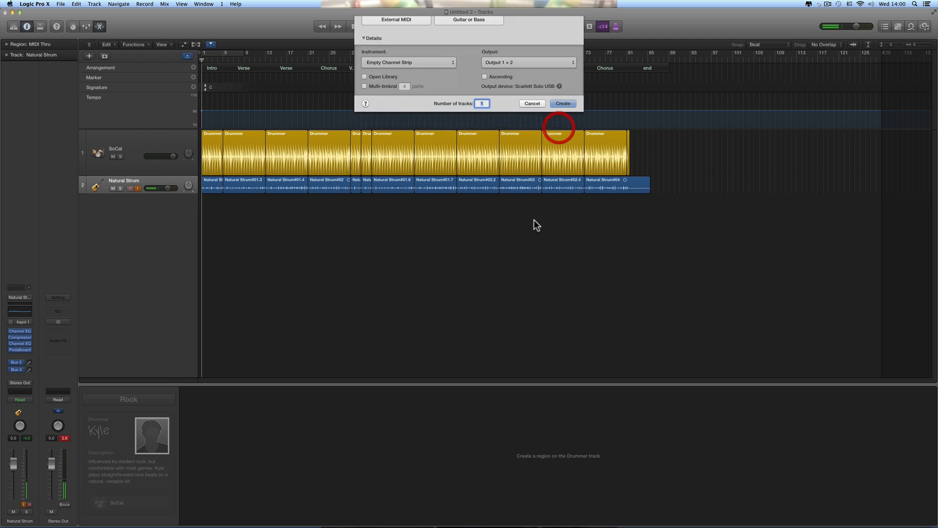
# Load the Thumb Bass patch from the Library's Bass category onto the new instrument track.
pyautogui.click(14, 27)
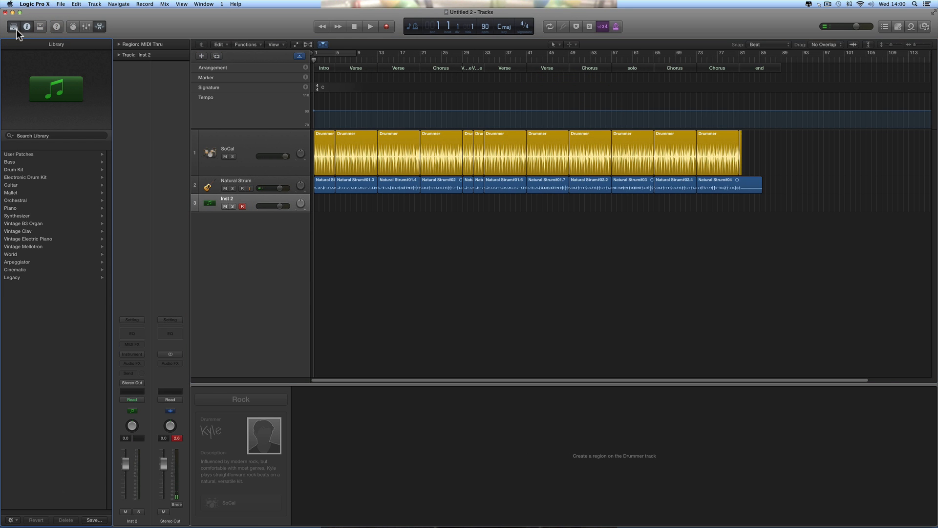
pyautogui.click(10, 162)
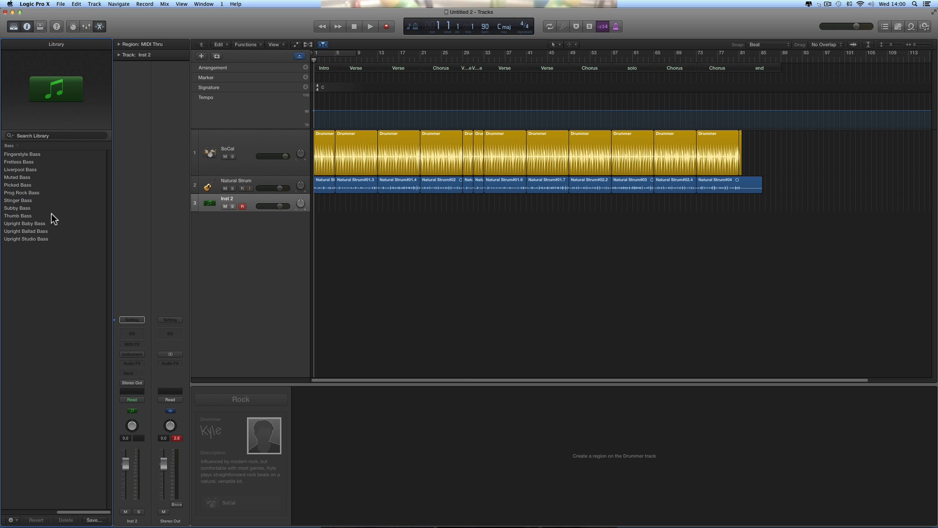
pyautogui.click(25, 218)
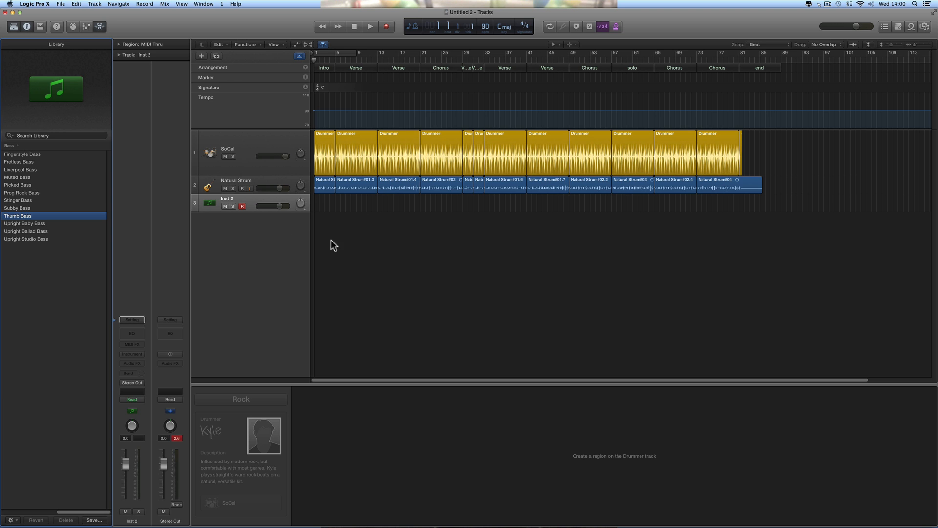
pyautogui.click(927, 46)
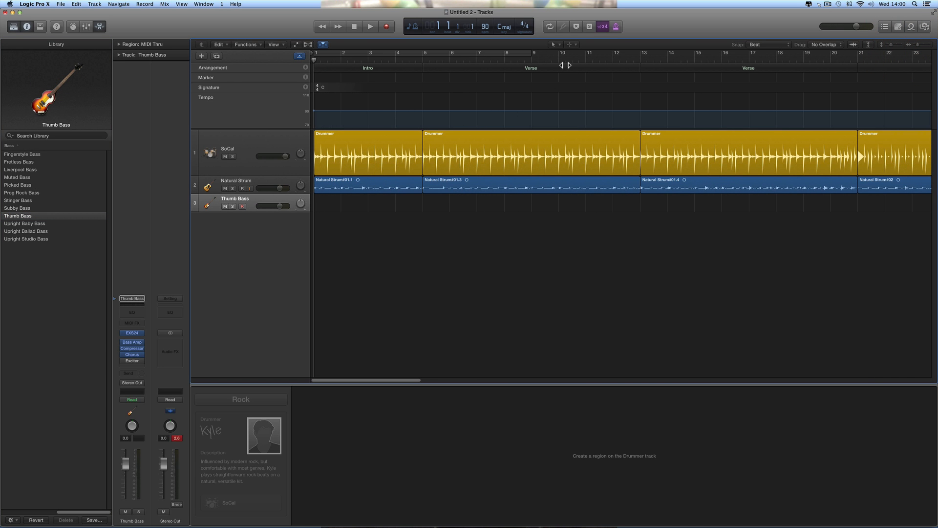
# Draw an empty region at bar 1 on the Thumb Bass track with the Pencil tool and lengthen it to two bars.
pyautogui.click(560, 46)
pyautogui.click(569, 61)
pyautogui.doubleClick(328, 203)
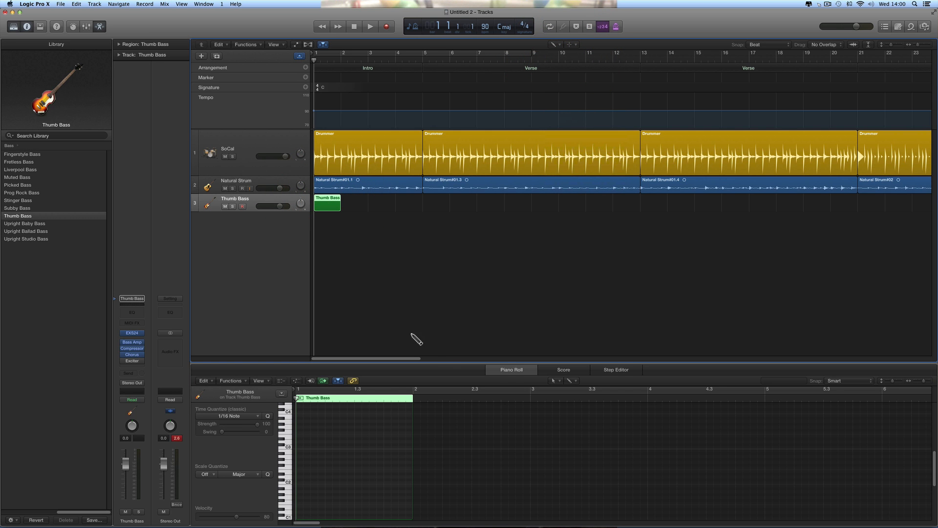
pyautogui.moveTo(435, 363); pyautogui.dragTo(439, 301)
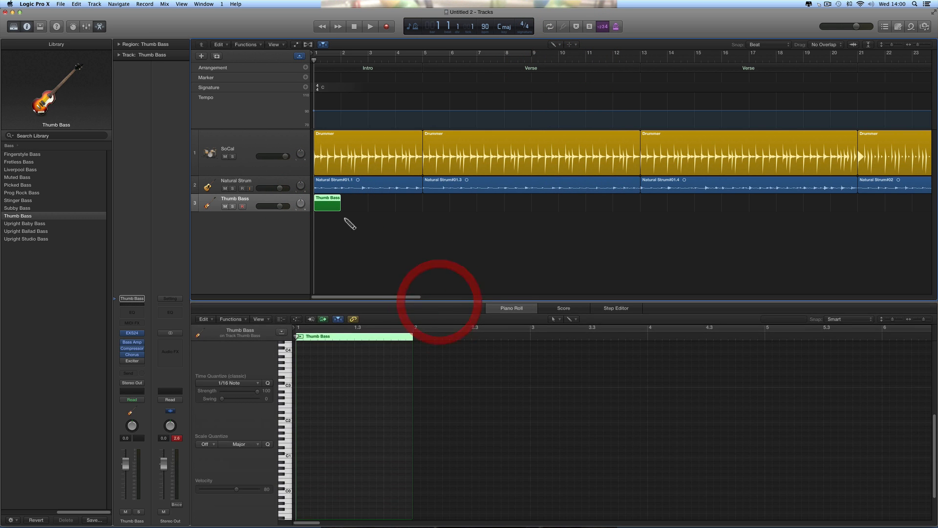
pyautogui.moveTo(338, 210); pyautogui.dragTo(368, 212)
# Set the cycle range from bar 1 to bar 3 over the new bass region and play it back.
pyautogui.moveTo(316, 53); pyautogui.dragTo(380, 61)
pyautogui.moveTo(369, 62); pyautogui.dragTo(370, 63)
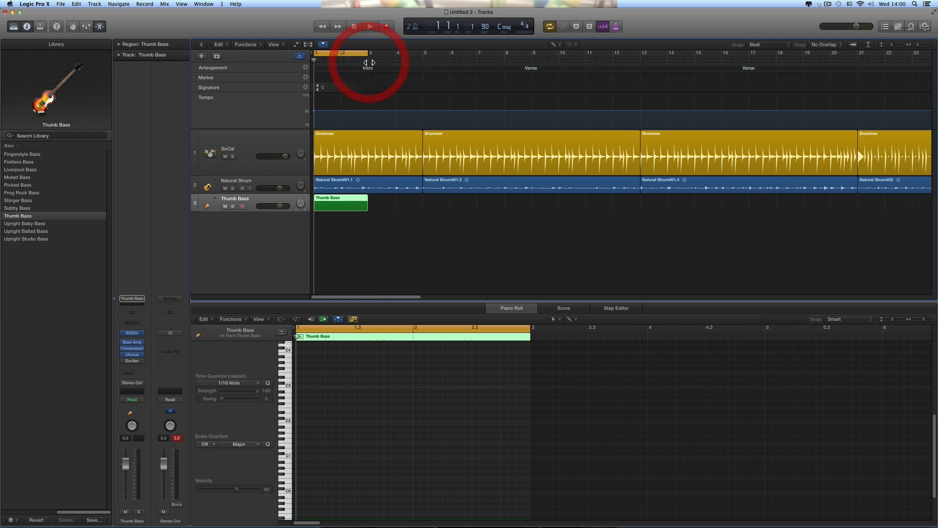
pyautogui.press('space')
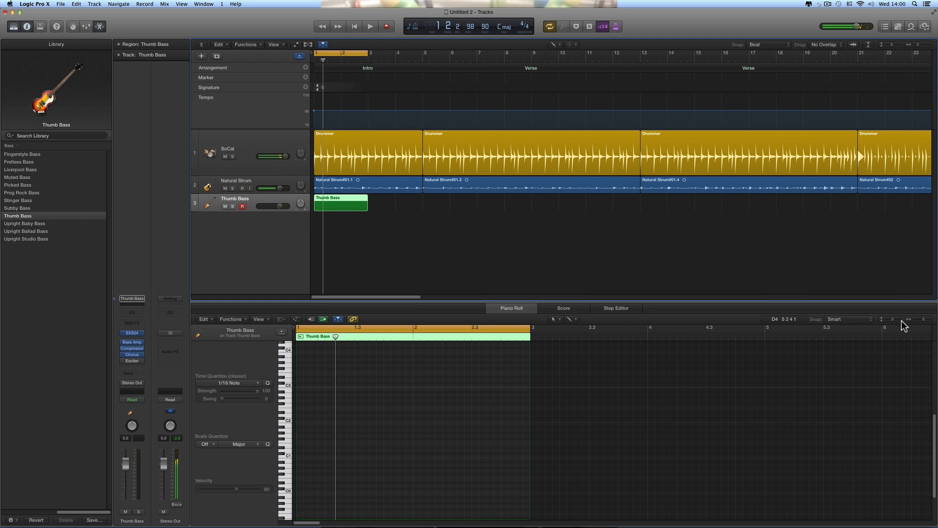
# Draw a G1 note at the start of bar 1 with the Pencil tool, lengthen it to nearly two beats and play it back.
pyautogui.click(899, 320)
pyautogui.moveTo(899, 320); pyautogui.dragTo(928, 321)
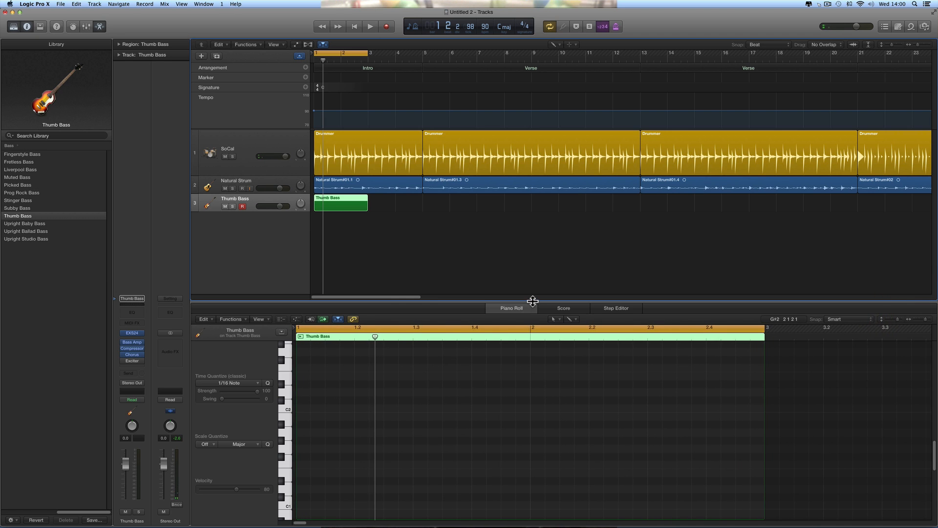
pyautogui.moveTo(533, 301); pyautogui.dragTo(533, 257)
pyautogui.click(554, 276)
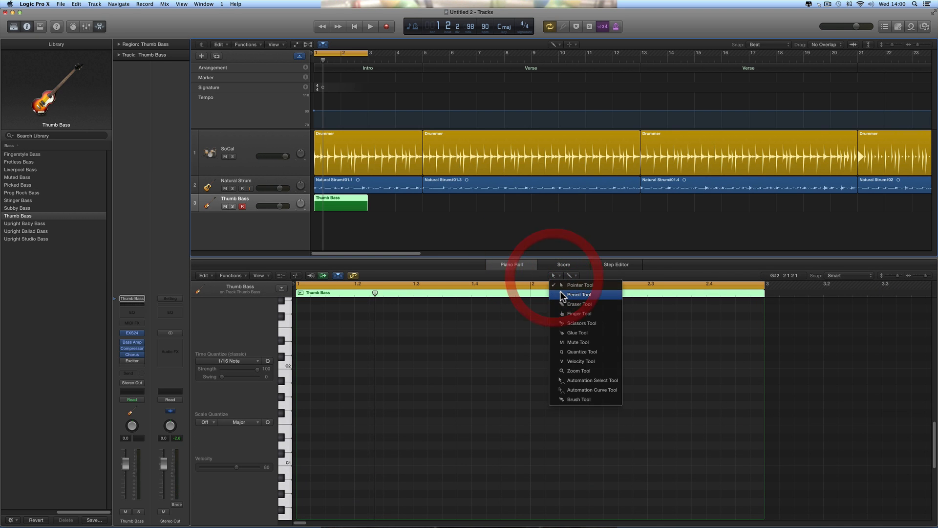
pyautogui.click(562, 295)
pyautogui.click(288, 392)
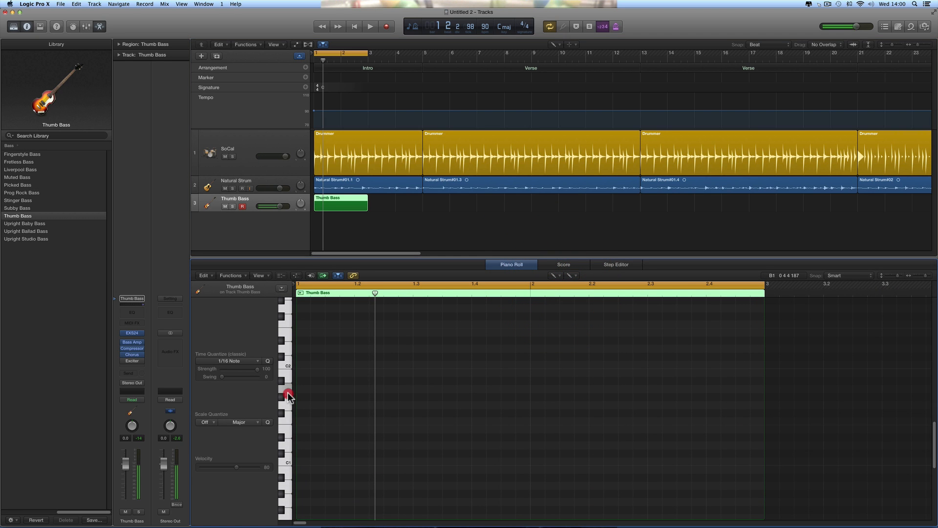
pyautogui.click(288, 404)
pyautogui.click(299, 405)
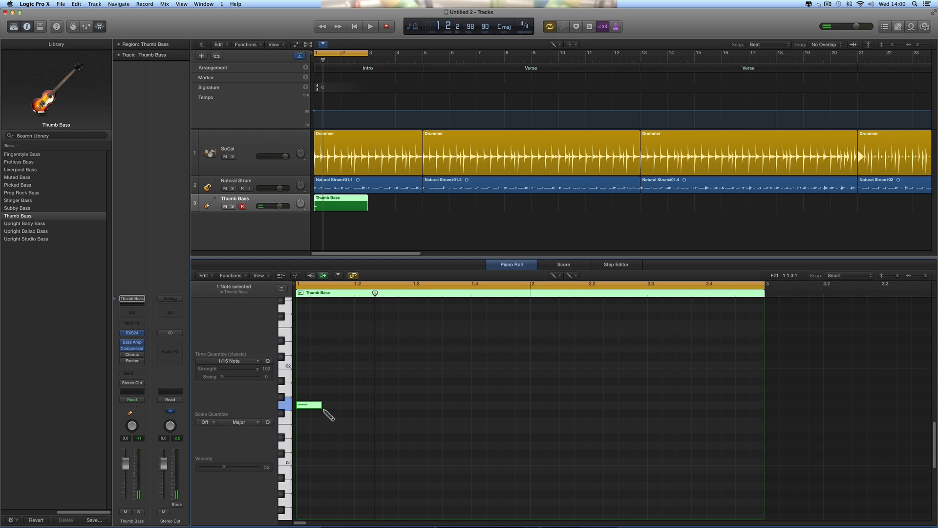
pyautogui.moveTo(321, 405); pyautogui.dragTo(402, 412)
pyautogui.press('space')
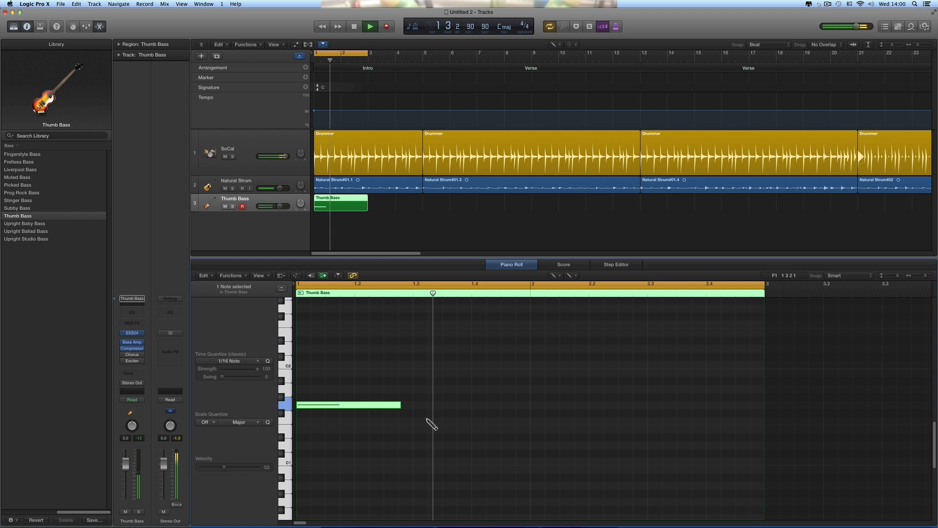
pyautogui.press('space')
# Add a C2 note at bar 2, stretch it and the G1 note to nearly a full bar each, and play the loop.
pyautogui.click(535, 389)
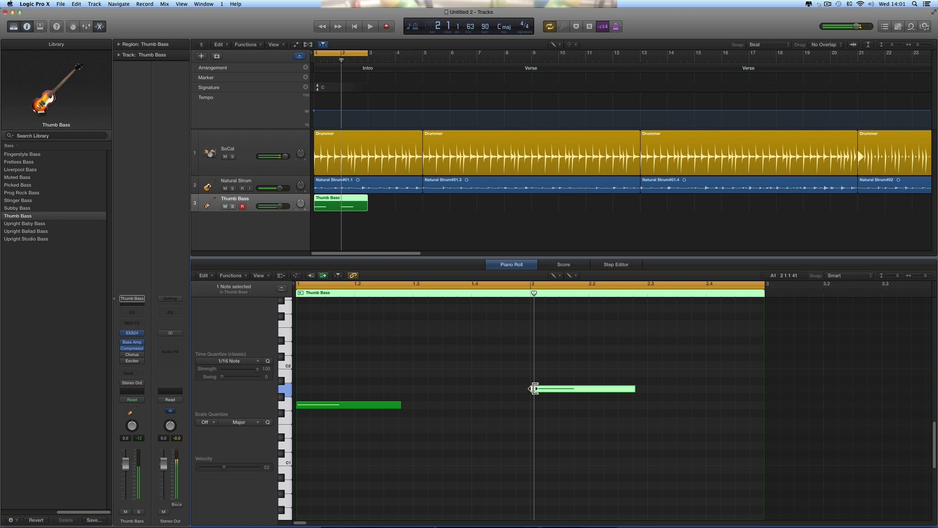
pyautogui.moveTo(542, 390); pyautogui.dragTo(544, 369)
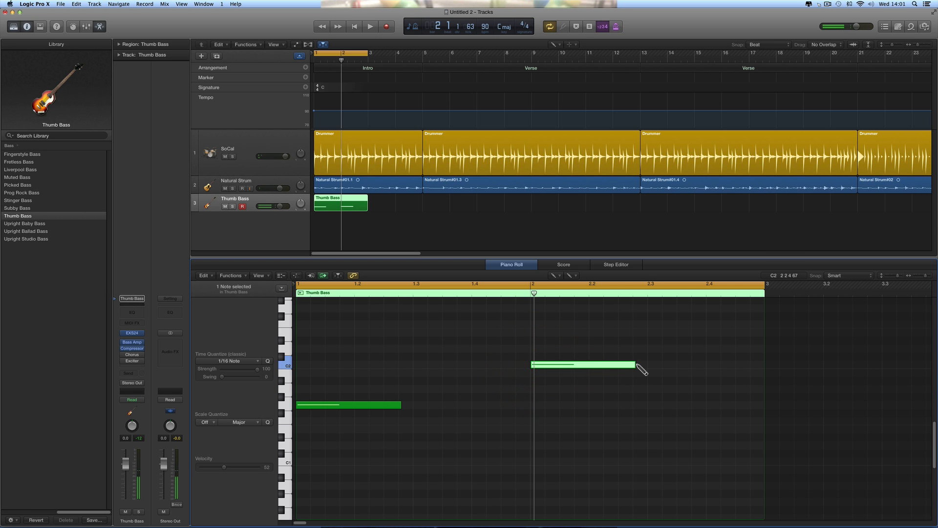
pyautogui.moveTo(634, 364); pyautogui.dragTo(741, 390)
pyautogui.moveTo(401, 405); pyautogui.dragTo(521, 428)
pyautogui.press('space')
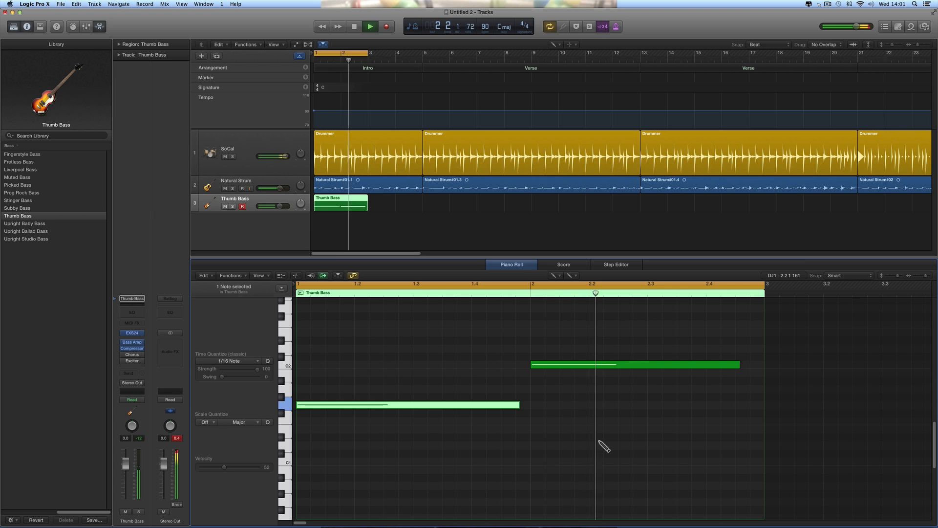
pyautogui.hscroll(3, 670, 434)
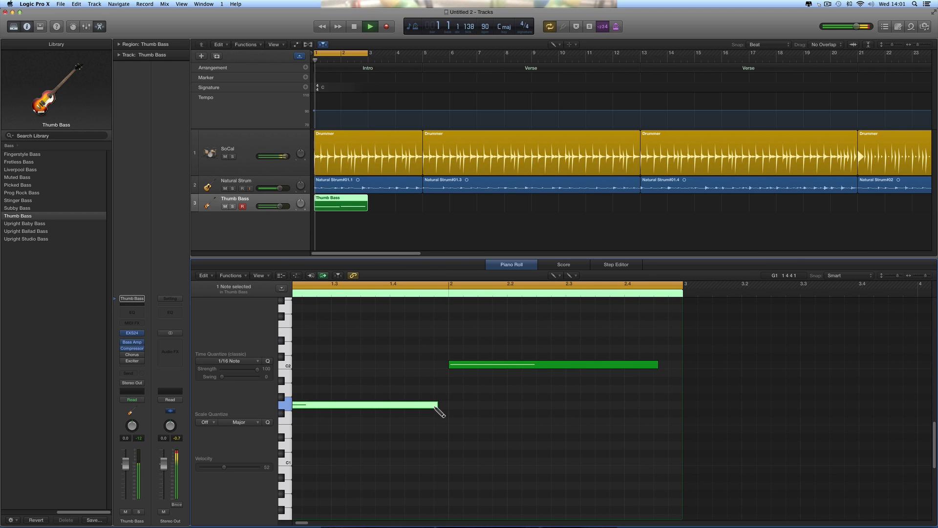
pyautogui.hscroll(-2, 452, 410)
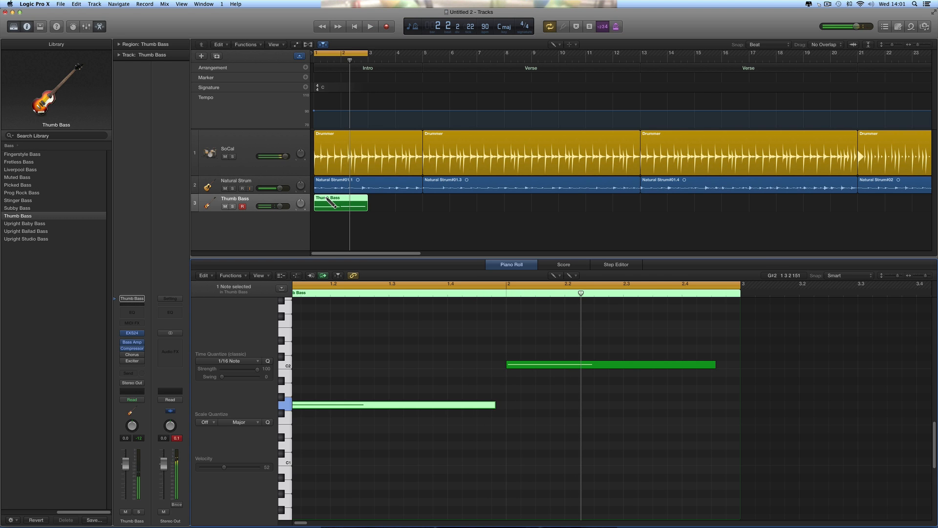
# Copy the two-bar bass region to bar 3, extend the cycle range to bar 5 and play it back.
pyautogui.moveTo(328, 199); pyautogui.dragTo(381, 204)
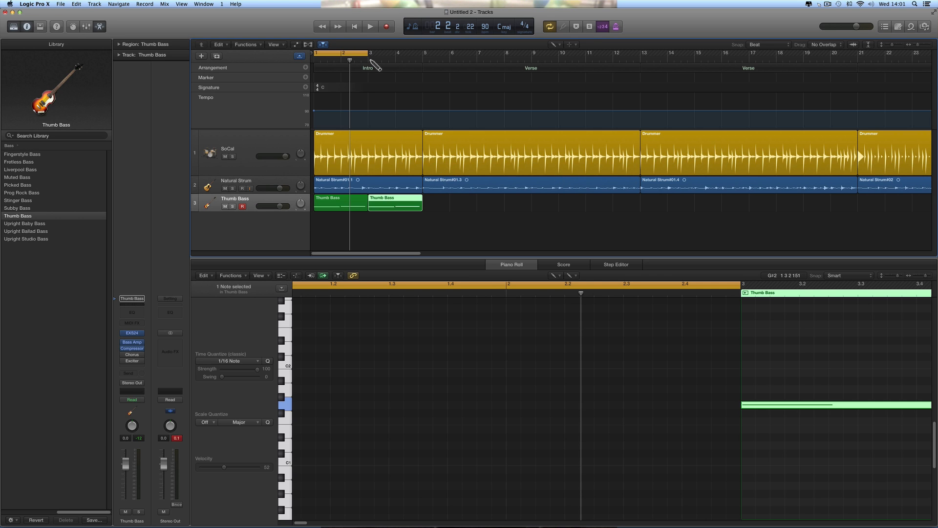
pyautogui.moveTo(365, 54); pyautogui.dragTo(423, 54)
pyautogui.press('space')
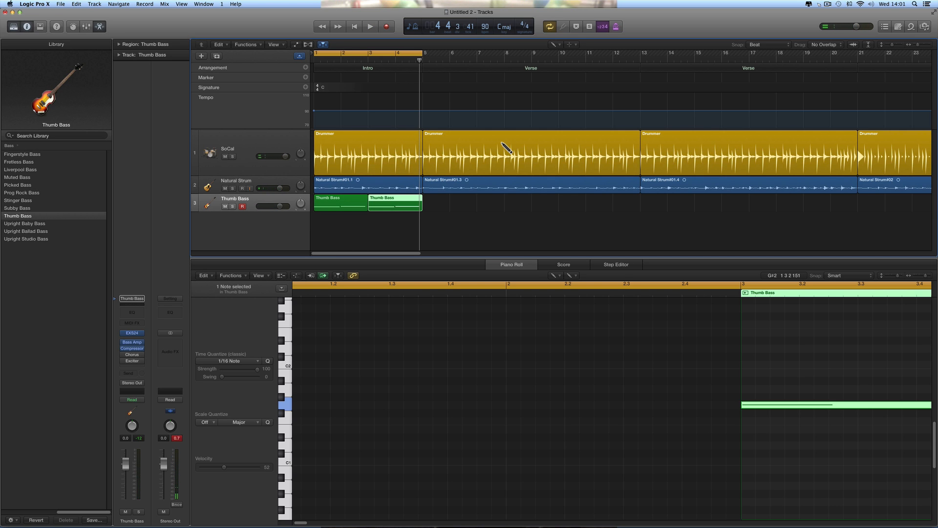
# Copy the bass region to bar 5 with the Pointer tool, move the cycle range to bars 5 to 9 and play it.
pyautogui.click(556, 44)
pyautogui.click(566, 53)
pyautogui.moveTo(390, 201); pyautogui.dragTo(441, 205)
pyautogui.moveTo(384, 53); pyautogui.dragTo(492, 58)
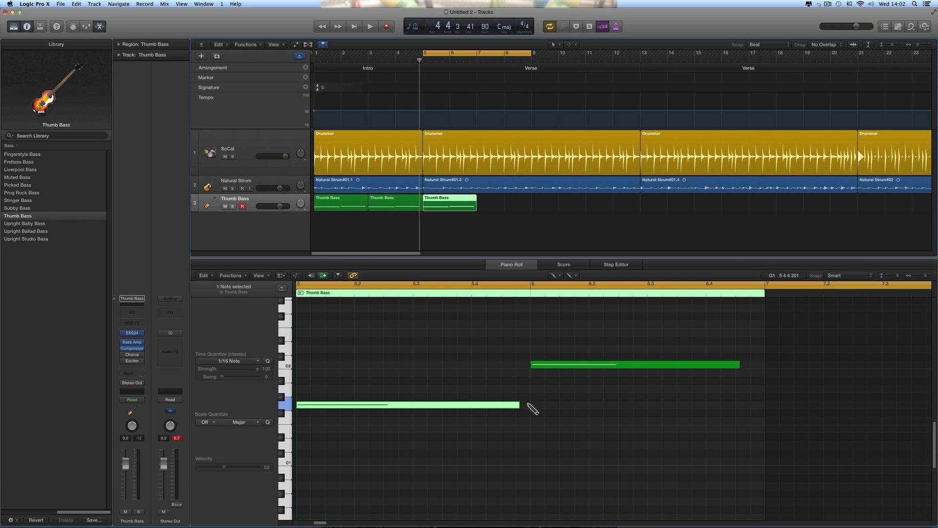
pyautogui.press('space')
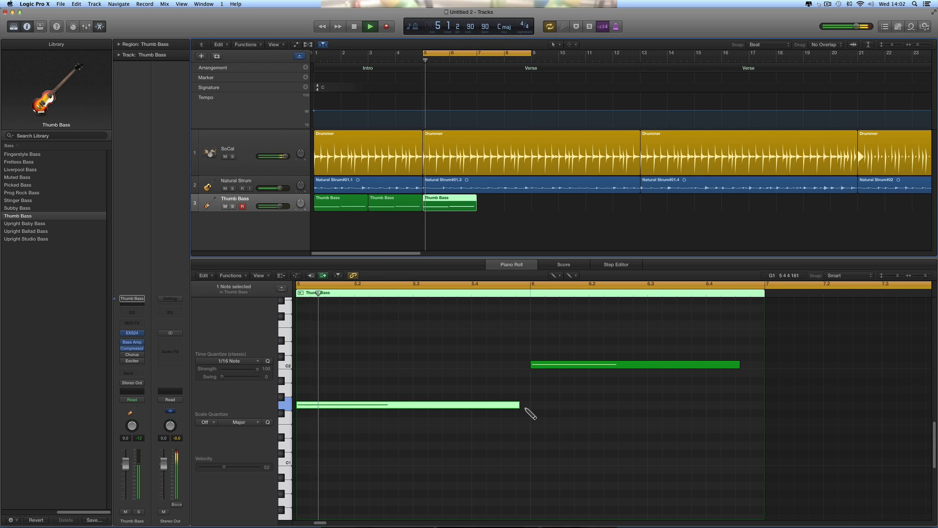
# Shorten the G1 note at bar 5 to about one beat and add two short G1 notes within beat 2.
pyautogui.moveTo(518, 407); pyautogui.dragTo(351, 407)
pyautogui.press('space')
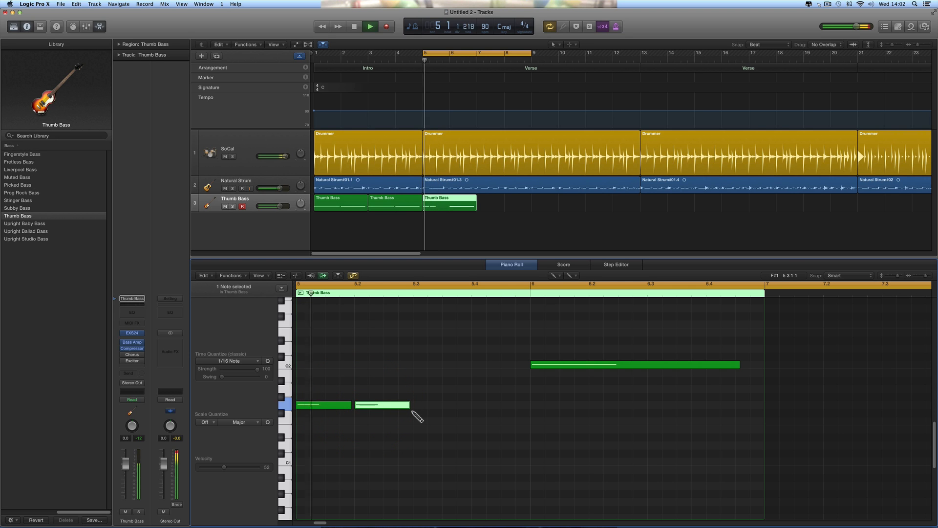
pyautogui.moveTo(407, 408); pyautogui.dragTo(379, 409)
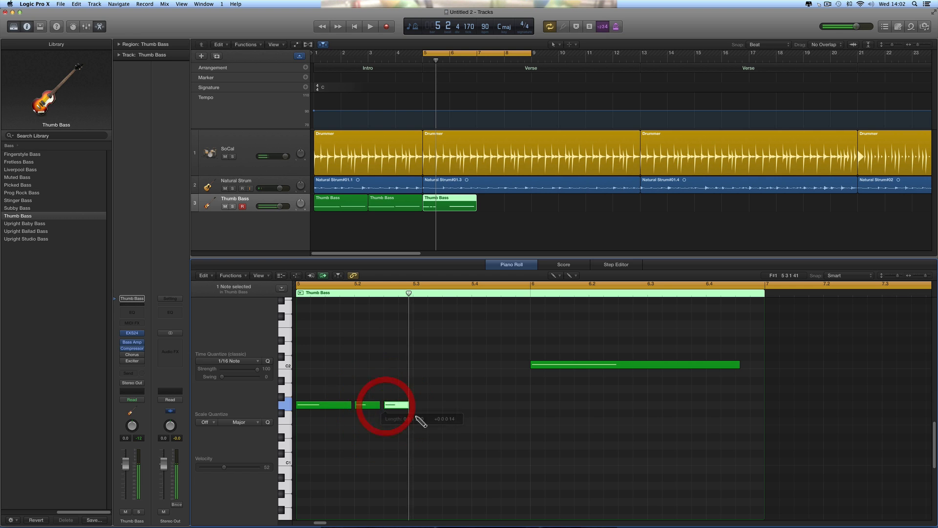
pyautogui.press('space')
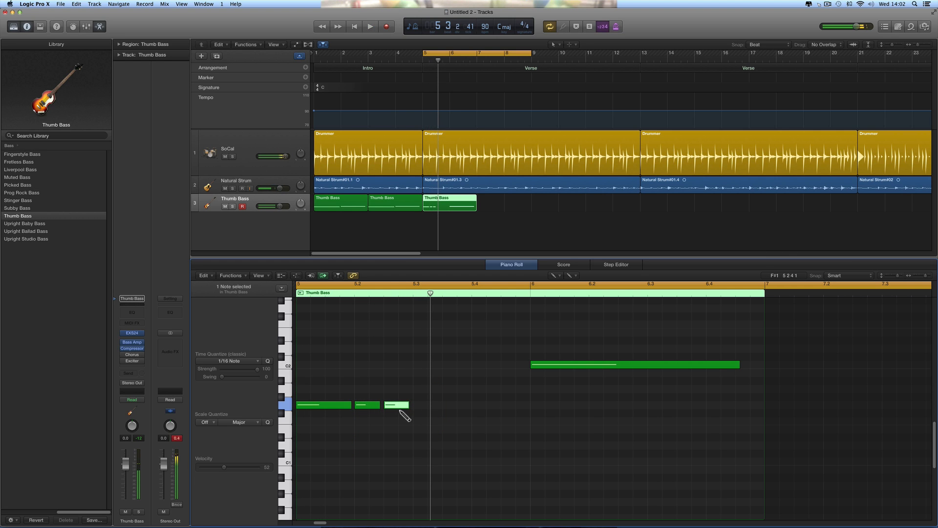
# Try the third G1 note of bar 5 a sixteenth later, then move it back and replay the loop.
pyautogui.moveTo(396, 408); pyautogui.dragTo(407, 408)
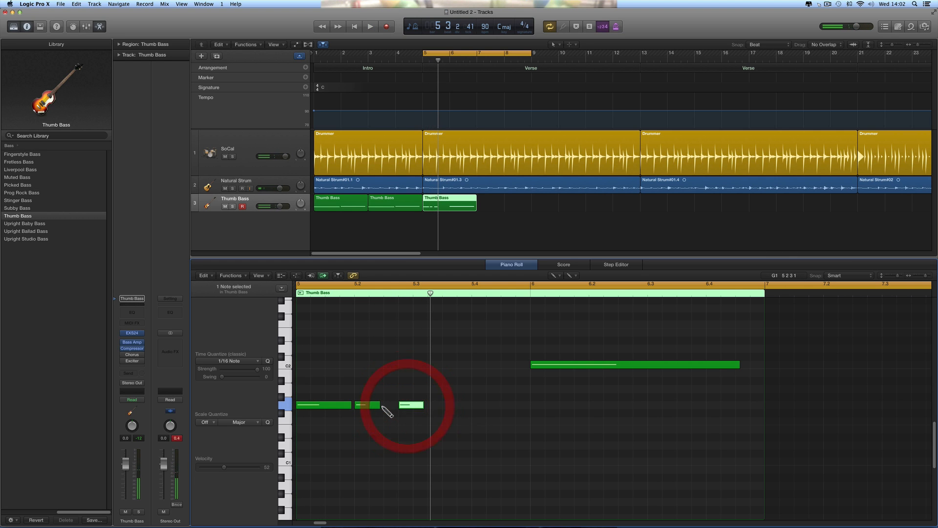
pyautogui.press('space')
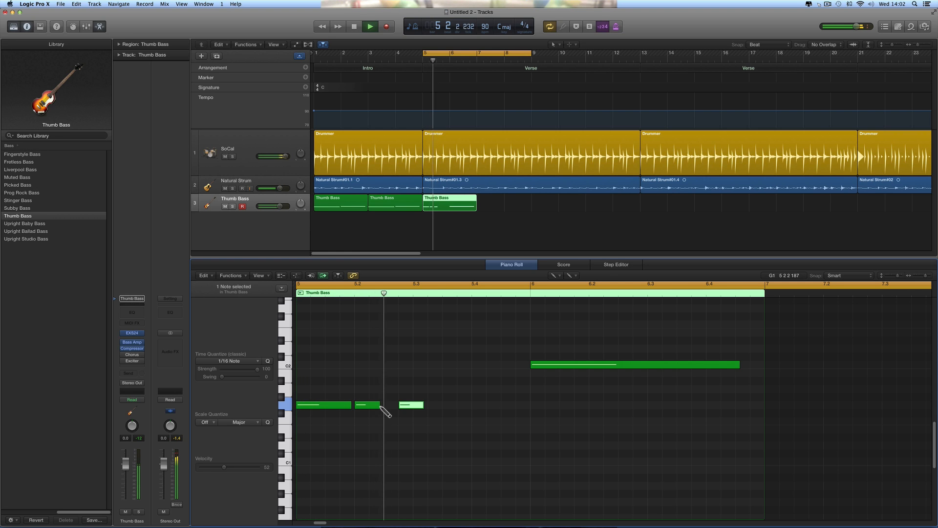
pyautogui.press('space')
pyautogui.moveTo(406, 405); pyautogui.dragTo(391, 406)
pyautogui.press('space')
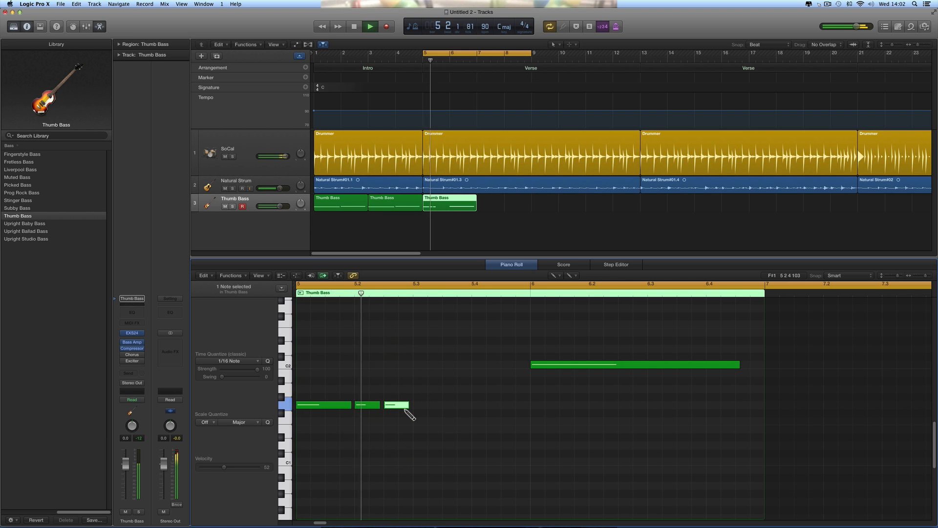
pyautogui.press('space')
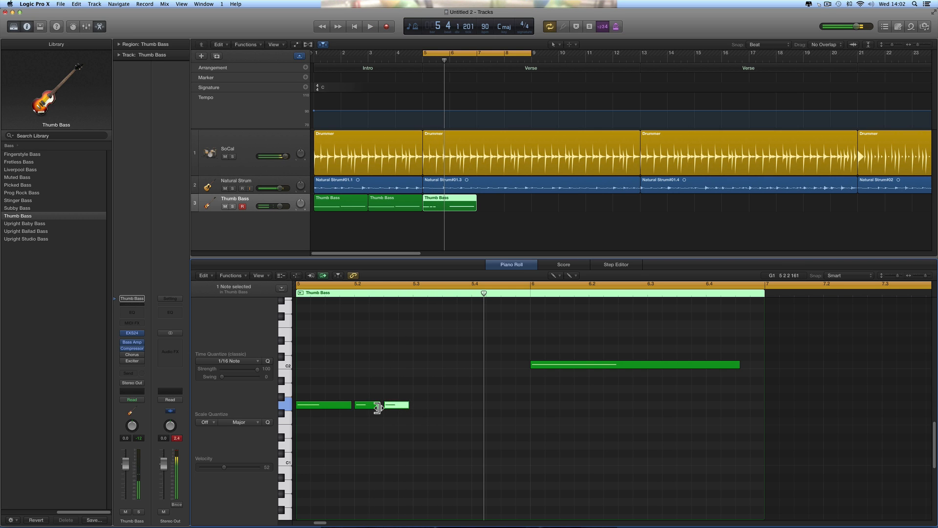
# Slightly shorten the second G1 note in bar 5, lengthen the third to about 5.3.3, and play both changes back.
pyautogui.click(377, 405)
pyautogui.press('space')
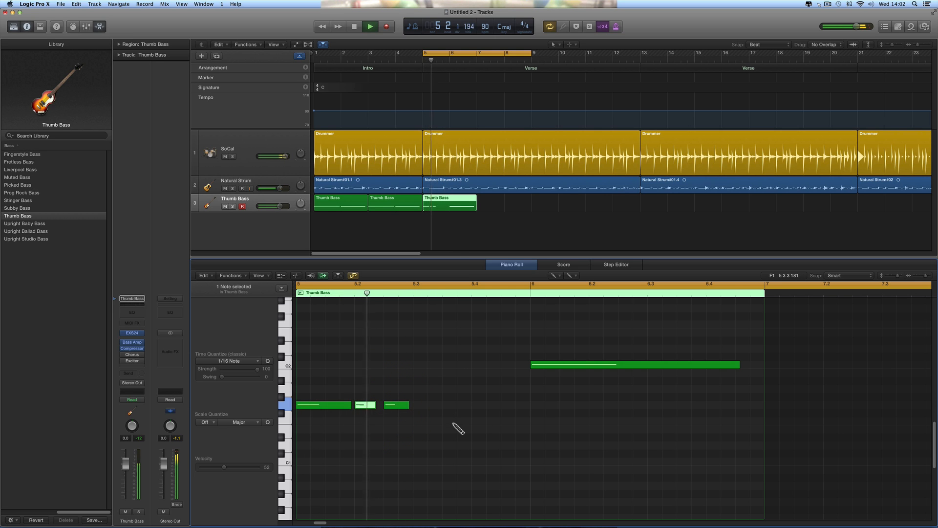
pyautogui.press('space')
pyautogui.moveTo(410, 405); pyautogui.dragTo(451, 408)
pyautogui.press('space')
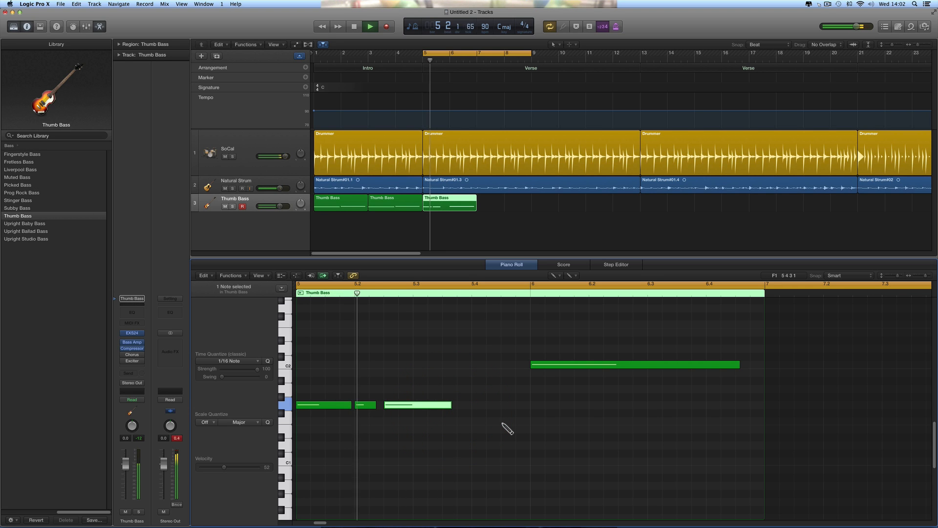
pyautogui.press('space')
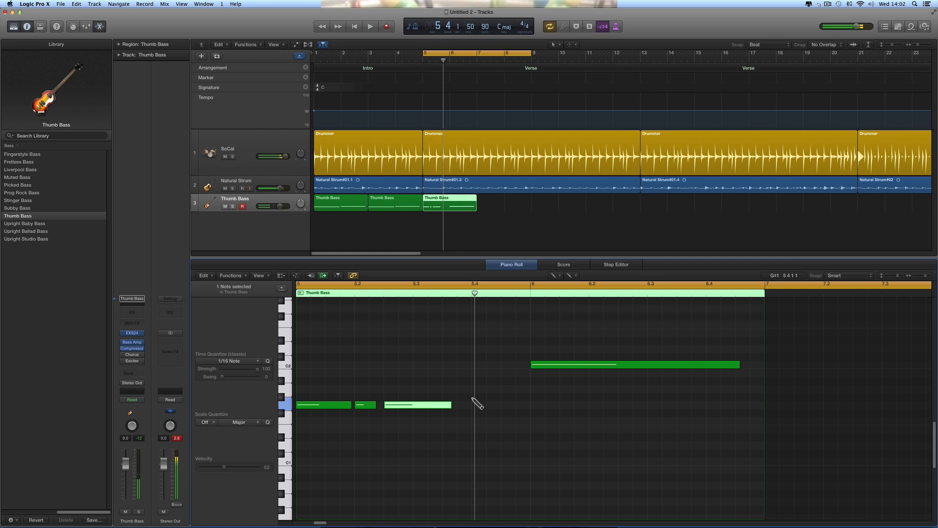
# Add short A1 and A#1 notes in beat 4 of bar 5 leading up to the C2 note, and play the run.
pyautogui.click(472, 396)
pyautogui.moveTo(541, 400)
pyautogui.mouseDown()
pyautogui.moveTo(488, 396)
pyautogui.moveTo(483, 410)
pyautogui.moveTo(479, 392)
pyautogui.mouseUp()
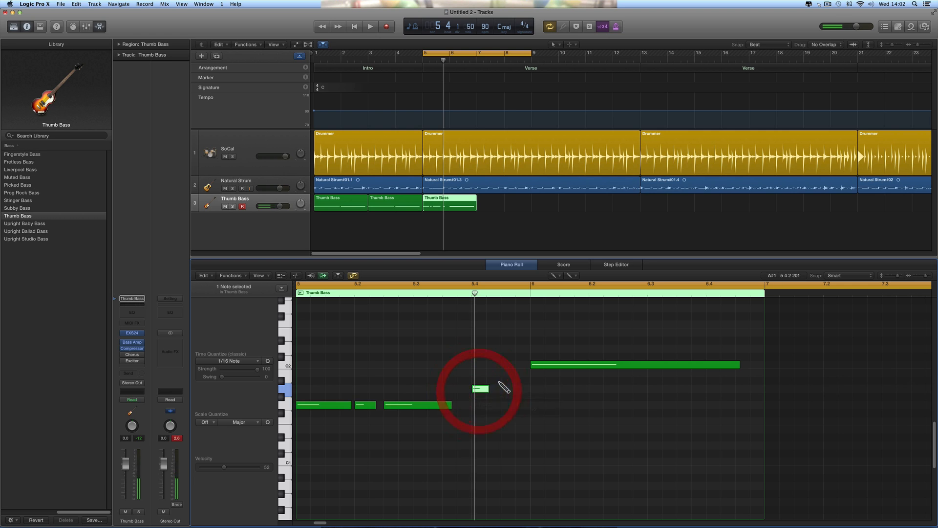
pyautogui.click(534, 366)
pyautogui.press('space')
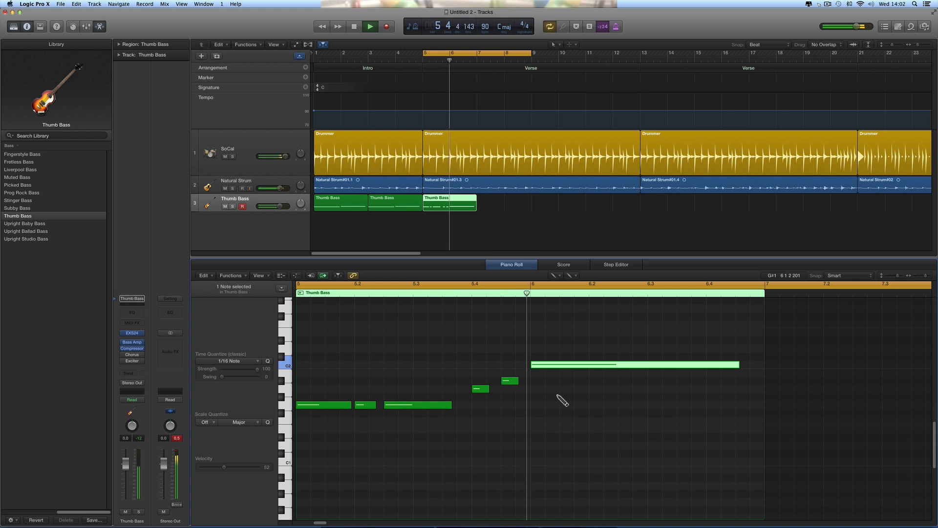
pyautogui.press('space')
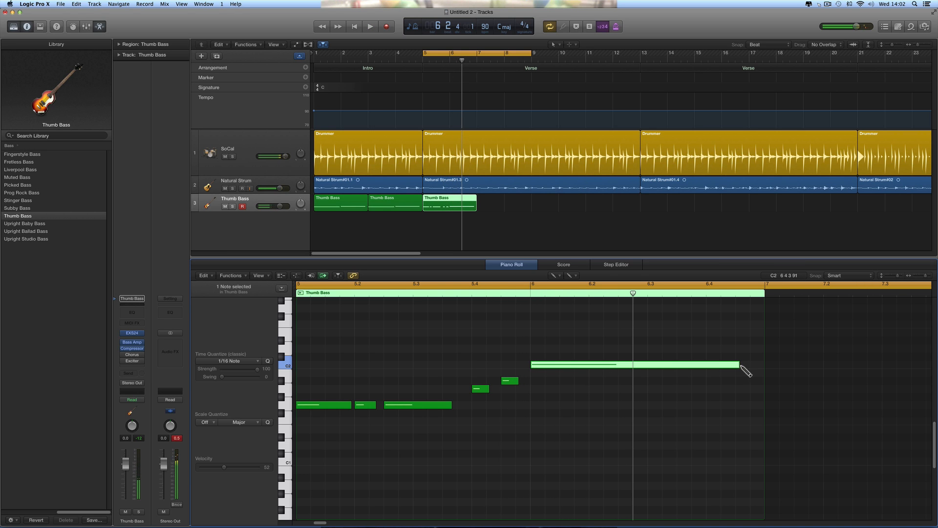
# Shorten the C2 note at bar 6 to about one beat, add another C2 on beat 2, and play it back.
pyautogui.moveTo(741, 365); pyautogui.dragTo(584, 367)
pyautogui.click(592, 364)
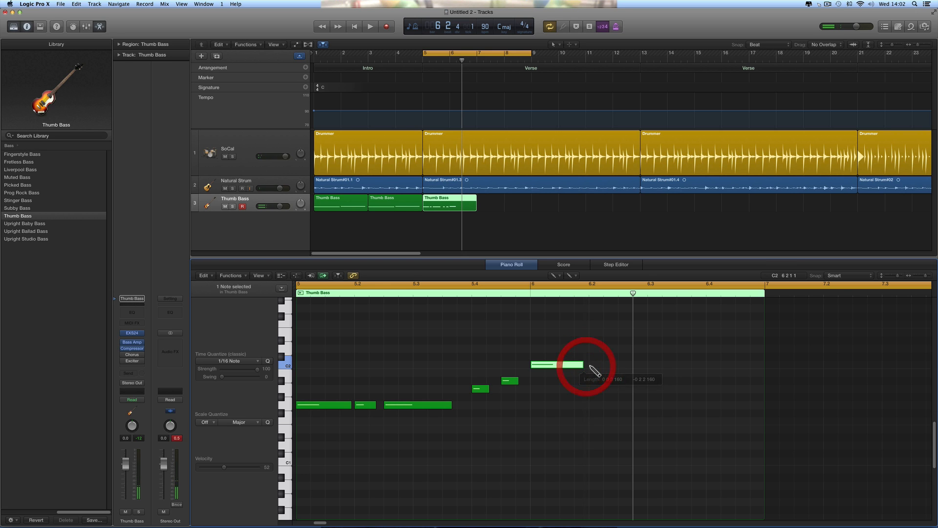
pyautogui.press('space')
pyautogui.click(523, 292)
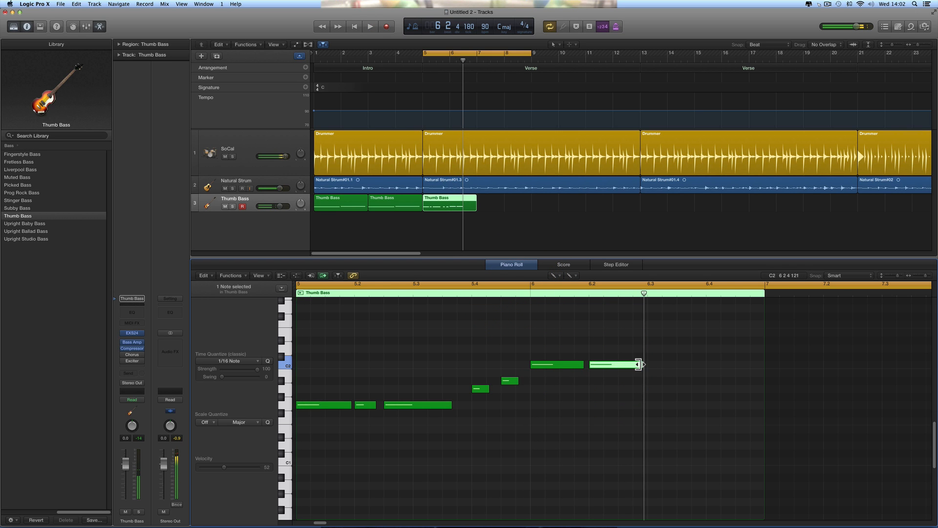
# Shorten the second C2 in bar 6, add a third from 6.2.3 to about 6.3.4 and a short B1 on beat 4, and play them back.
pyautogui.moveTo(638, 364)
pyautogui.mouseDown()
pyautogui.moveTo(609, 367)
pyautogui.moveTo(700, 372)
pyautogui.mouseUp()
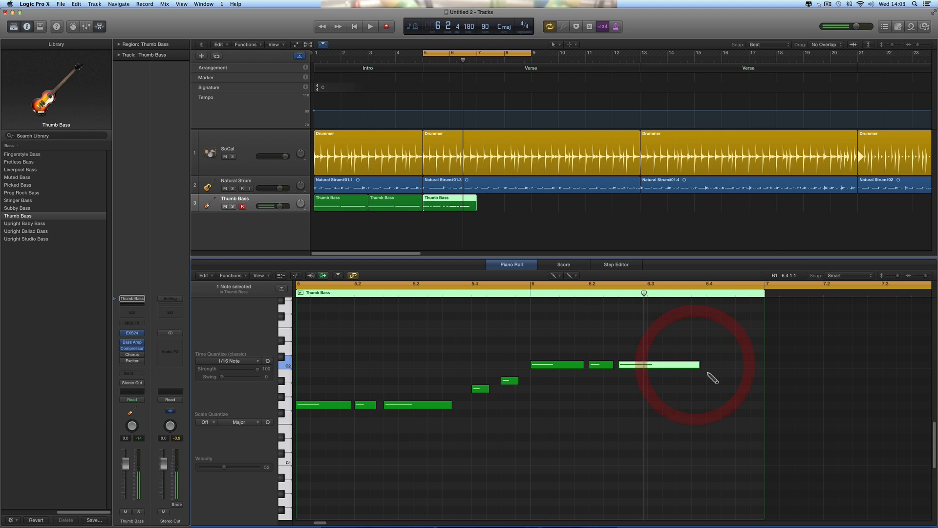
pyautogui.click(708, 373)
pyautogui.moveTo(717, 373); pyautogui.dragTo(717, 373)
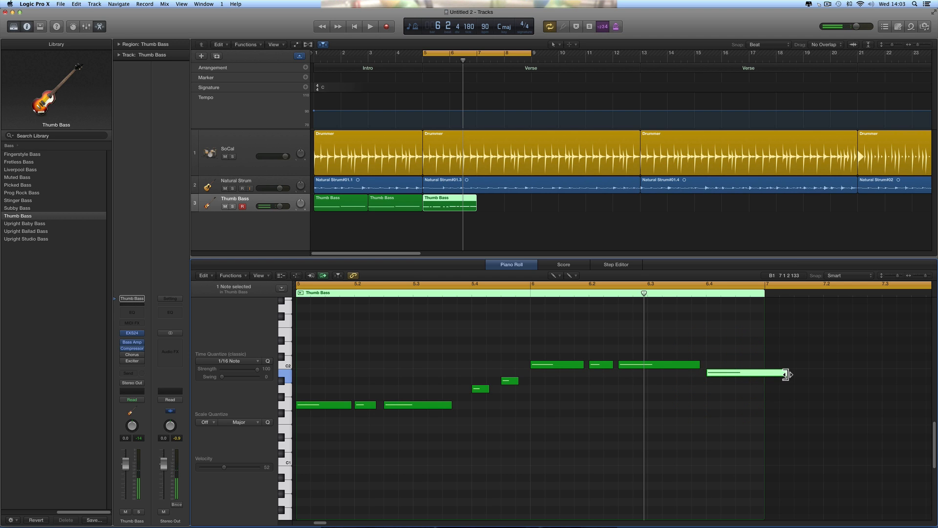
pyautogui.moveTo(786, 375); pyautogui.dragTo(743, 374)
pyautogui.press('space')
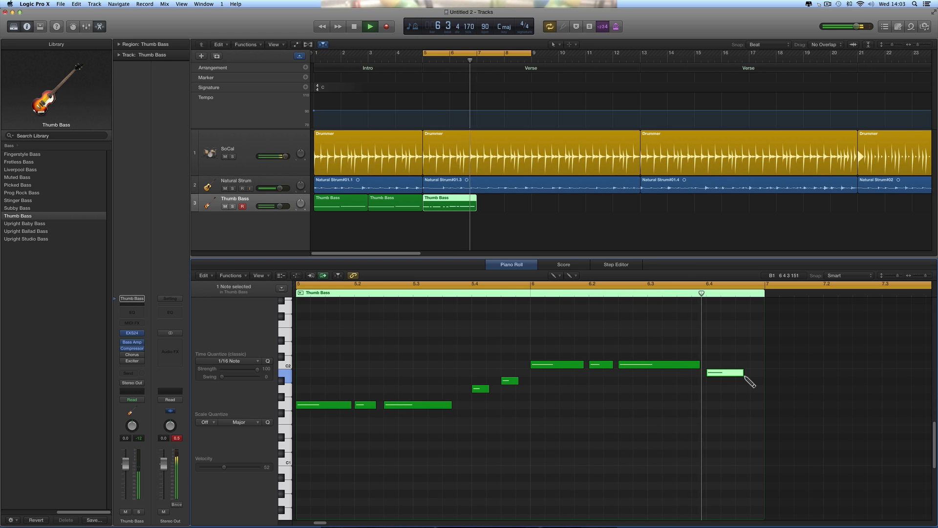
pyautogui.press('space')
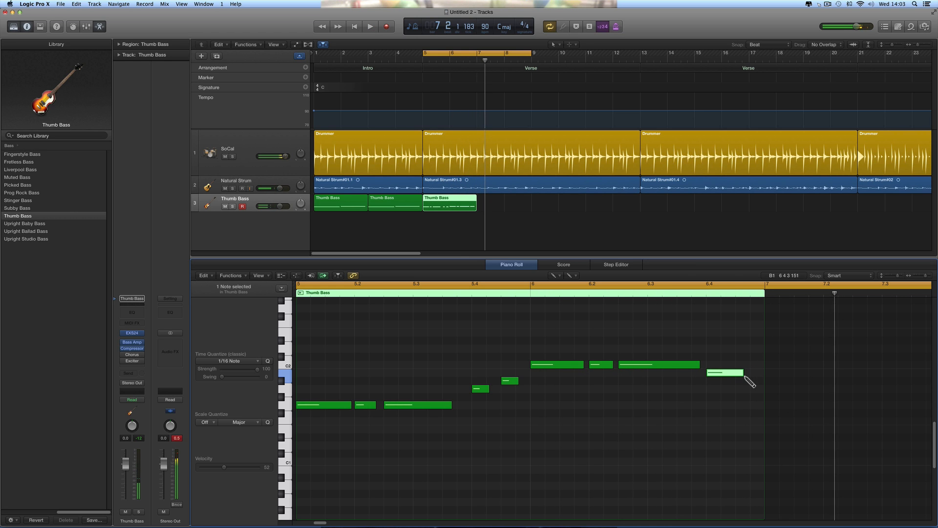
# Remove the short second G1 note in bar 5, lengthen the first G1 to about 5.2.2, and play the phrase back.
pyautogui.press('space')
pyautogui.press('space')
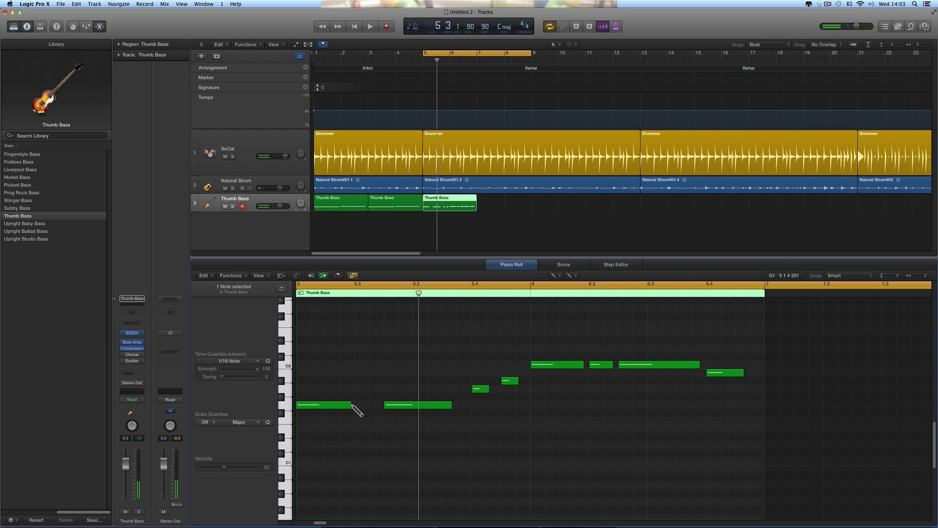
pyautogui.moveTo(350, 405); pyautogui.dragTo(375, 410)
pyautogui.press('space')
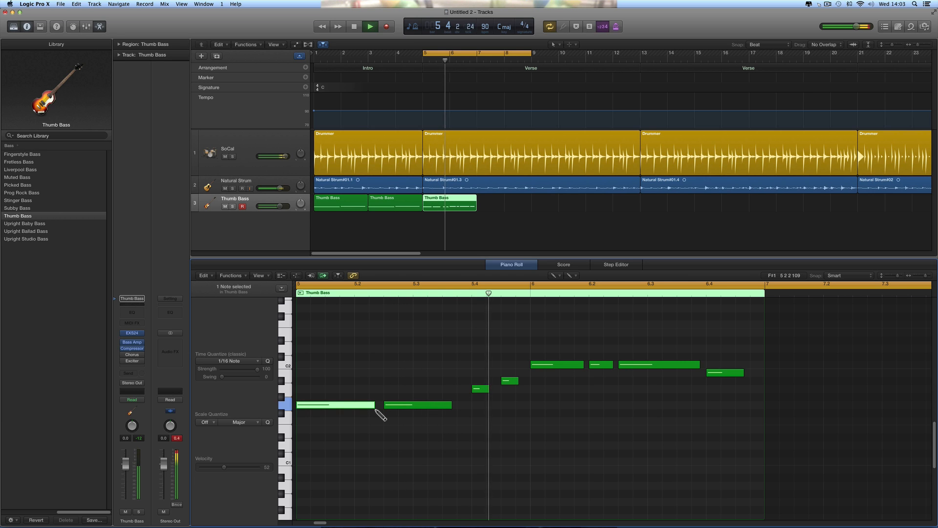
pyautogui.press('space')
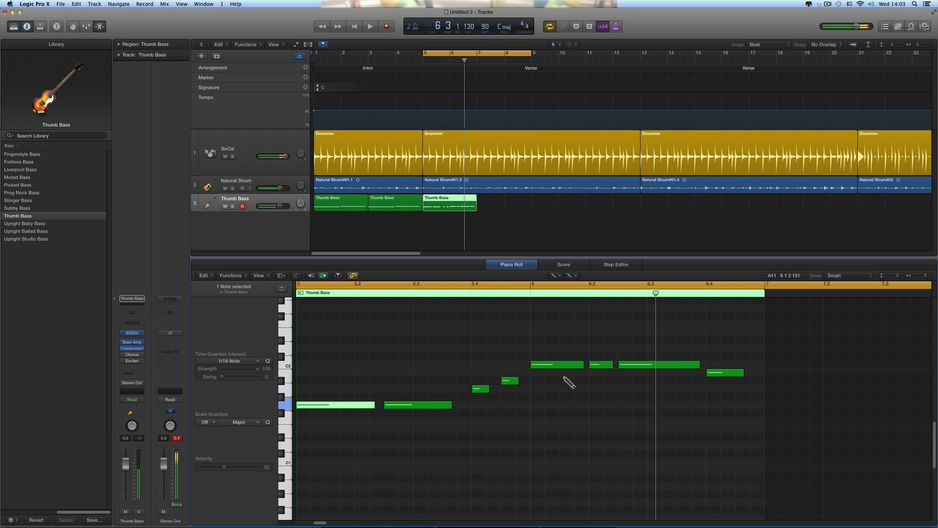
# Remove the short second C2 in bar 6, then lengthen the first C2 and bar 5's first G1 almost to their following notes and replay.
pyautogui.click(602, 365)
pyautogui.moveTo(586, 369); pyautogui.dragTo(612, 370)
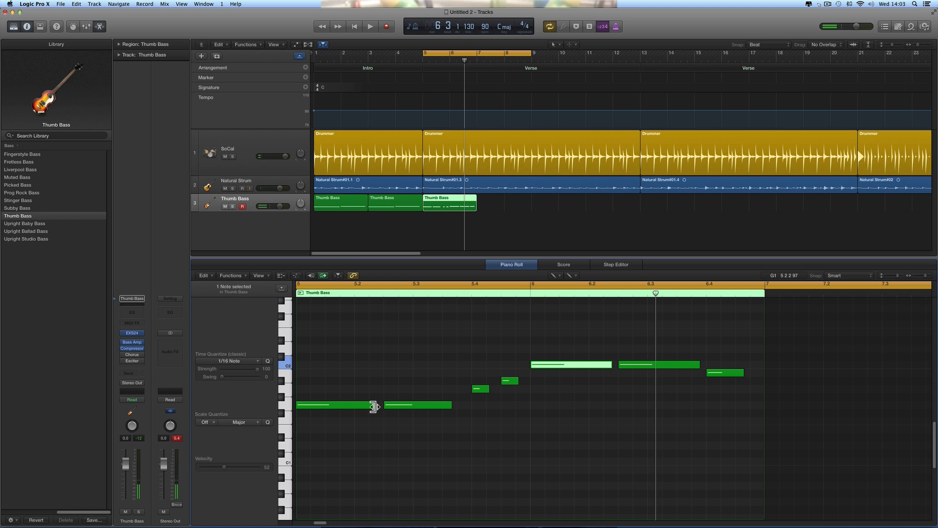
pyautogui.moveTo(373, 406); pyautogui.dragTo(381, 408)
pyautogui.press('space')
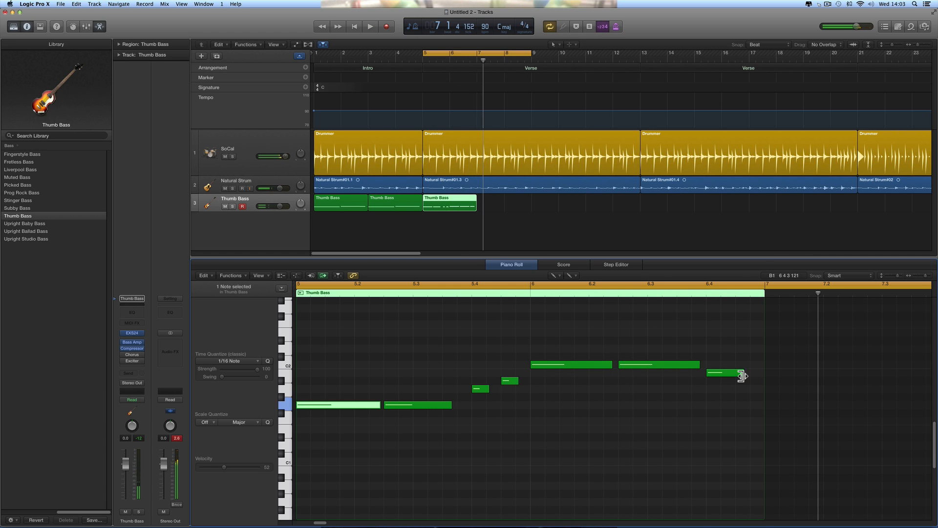
# Slightly lengthen the B1 note on beat 4 of bar 6 and replay the loop to check the bass phrase.
pyautogui.moveTo(741, 375); pyautogui.dragTo(751, 377)
pyautogui.press('space')
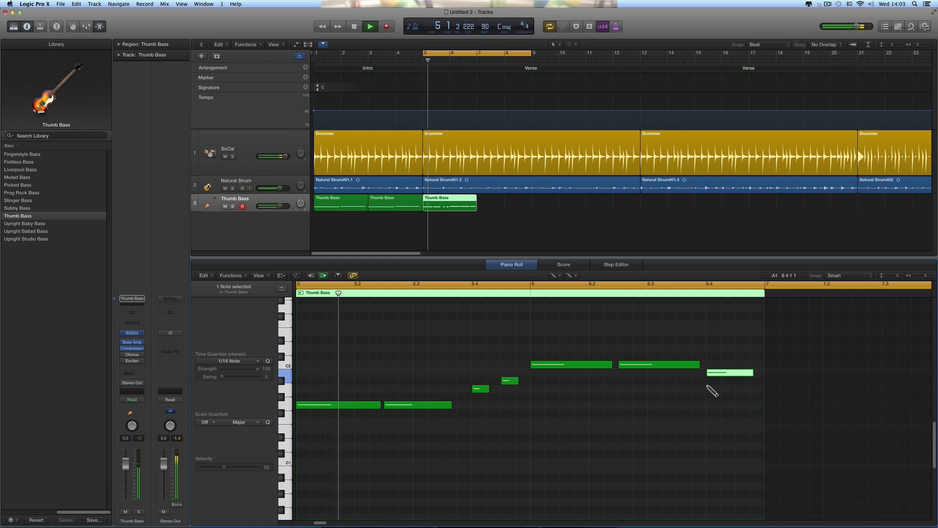
pyautogui.press('space')
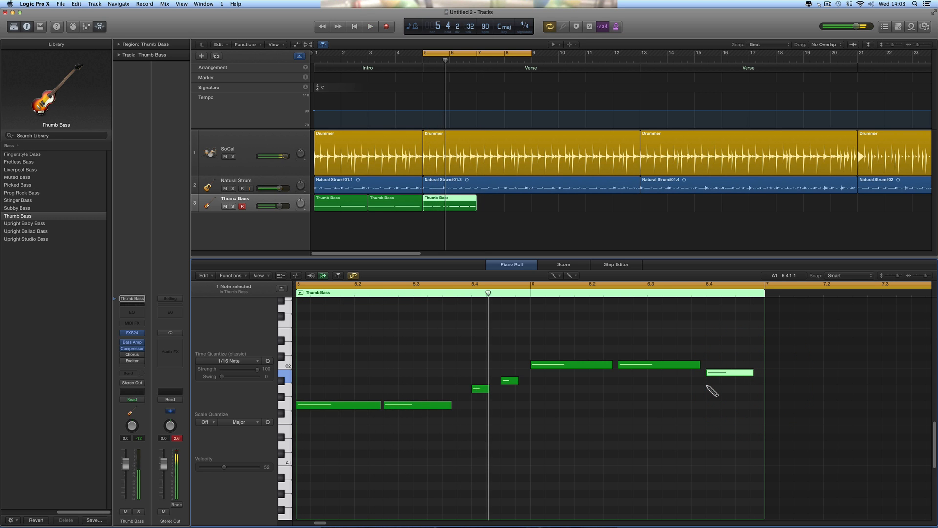
pyautogui.press('space')
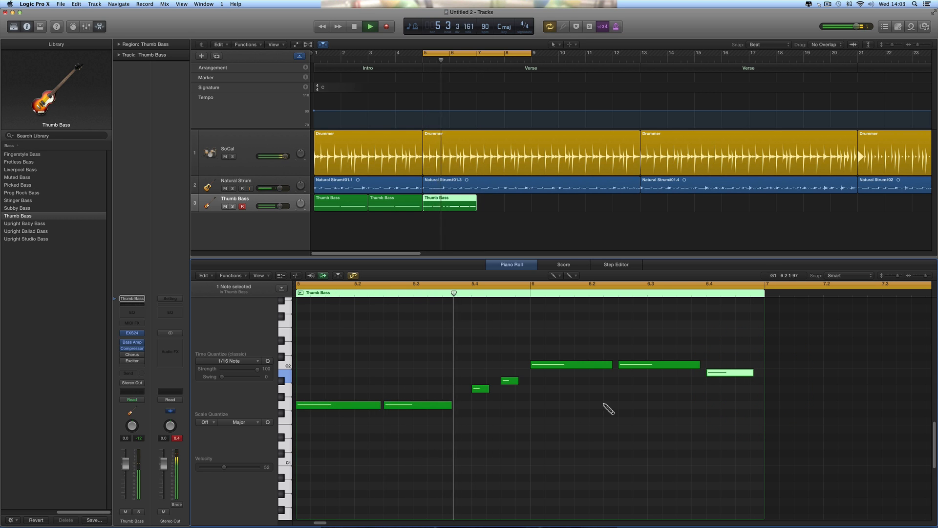
pyautogui.press('space')
# Select the second G1 note in bar 5, at position 5.2.3.
pyautogui.click(392, 404)
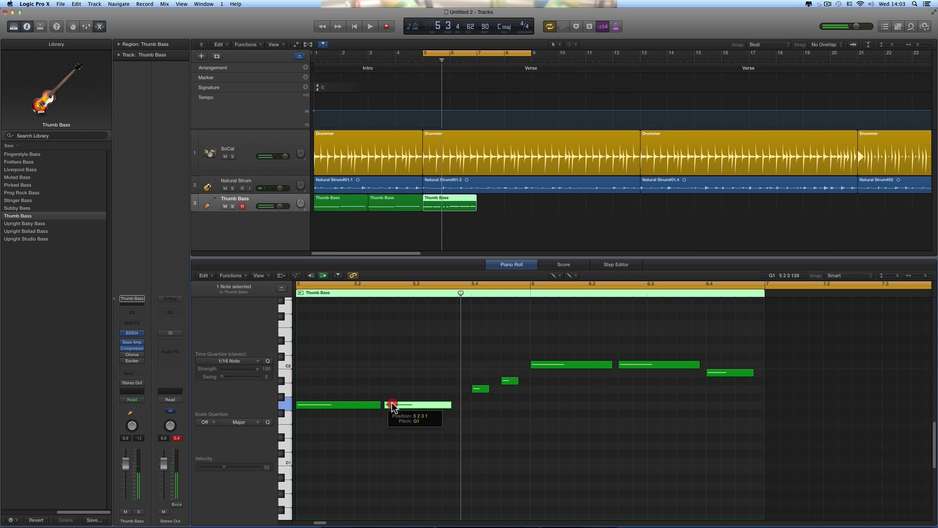
# Try shifting the second G1 note of the bar 5 riff slightly later and listen to it with the other tracks.
pyautogui.moveTo(393, 405); pyautogui.dragTo(392, 404)
pyautogui.press('space')
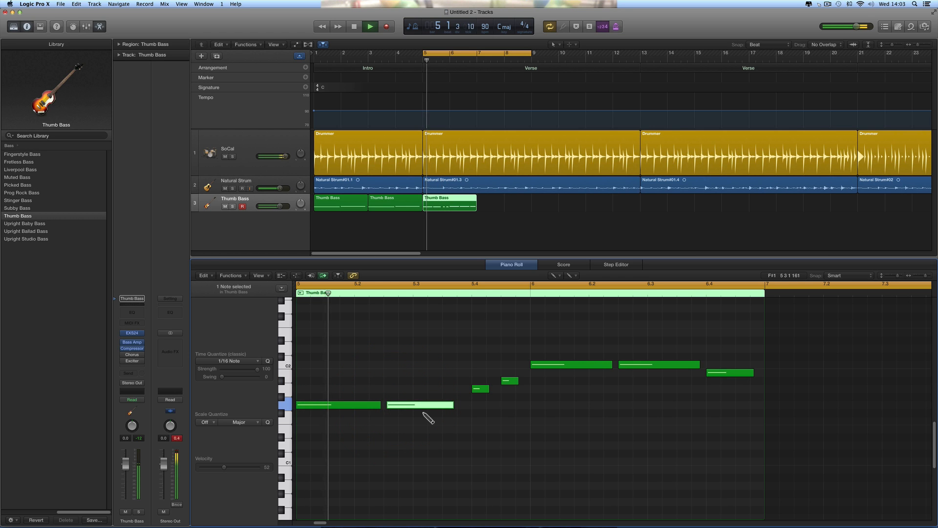
pyautogui.press('space')
pyautogui.click(407, 405)
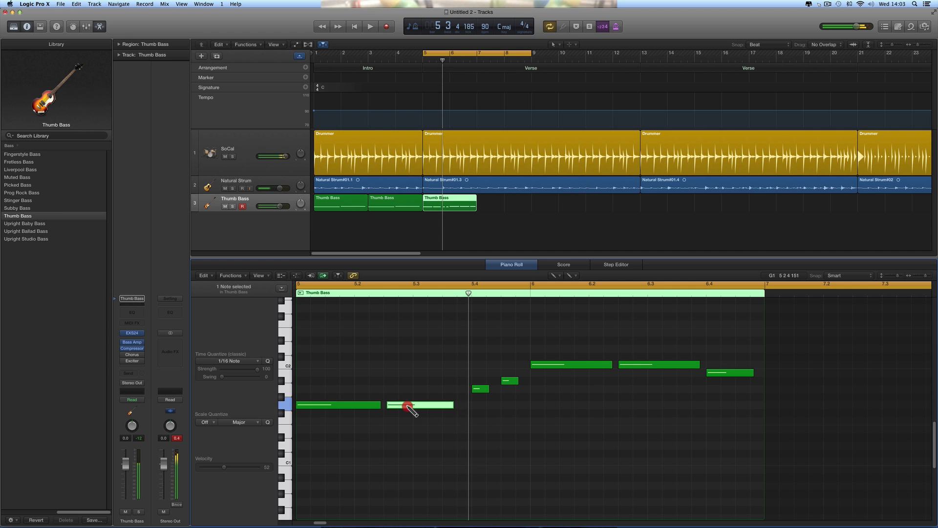
pyautogui.moveTo(408, 405); pyautogui.dragTo(405, 405)
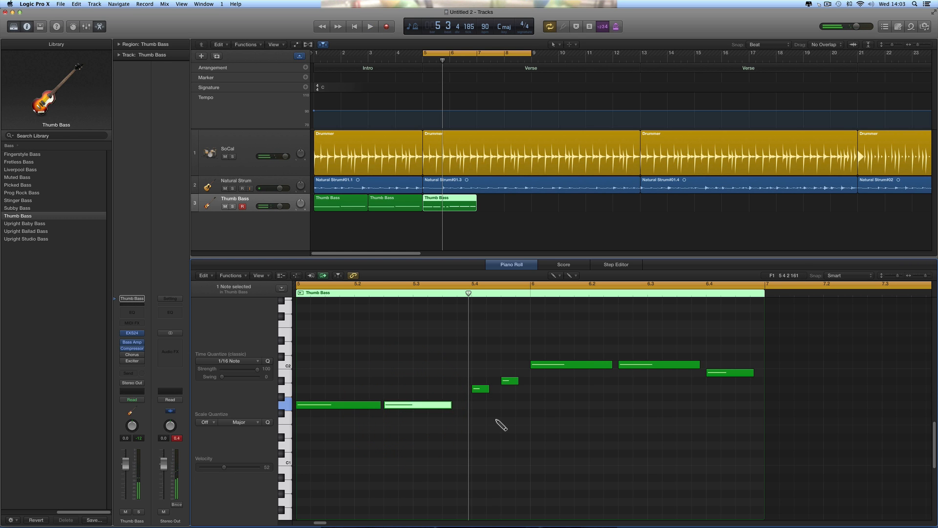
# Raise the second note of the bar 5 bass riff an octave to G2 and play back the riff.
pyautogui.scroll(3, 417, 420)
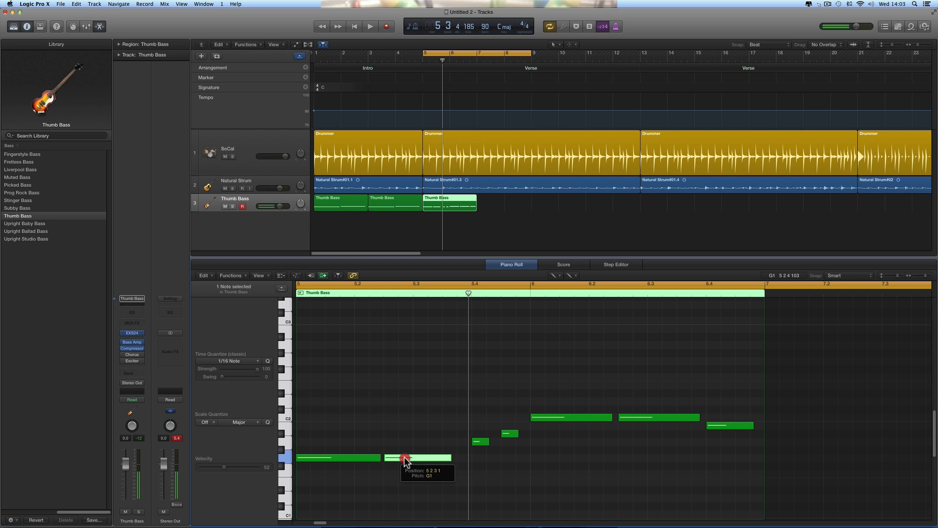
pyautogui.moveTo(405, 458); pyautogui.dragTo(405, 426)
pyautogui.moveTo(405, 387); pyautogui.dragTo(406, 363)
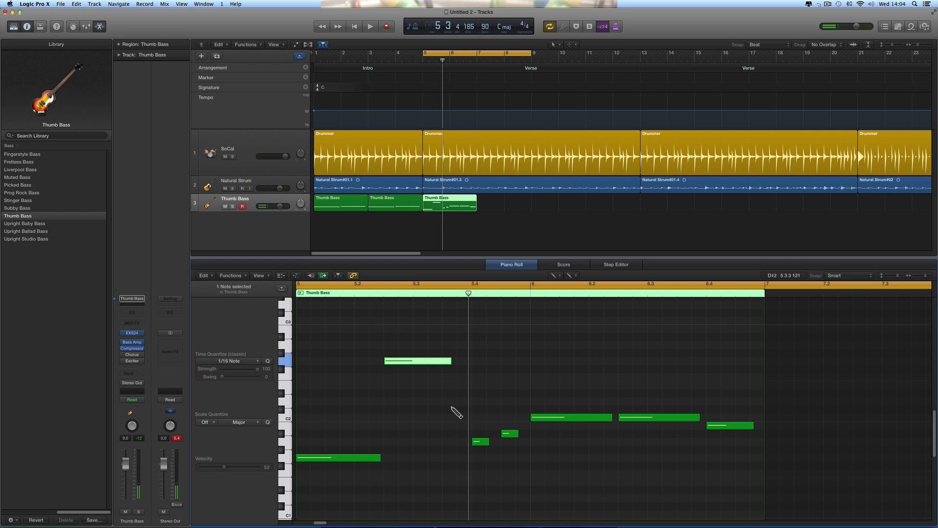
pyautogui.press('space')
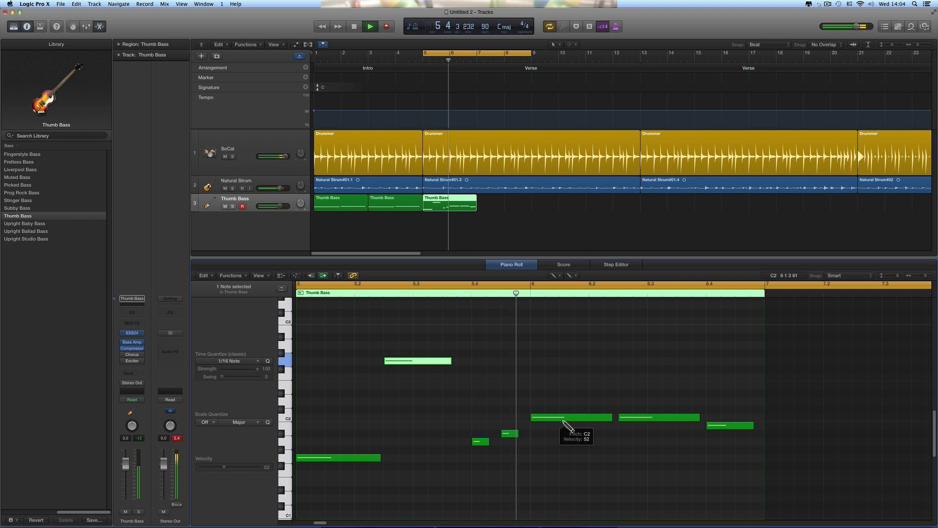
pyautogui.press('space')
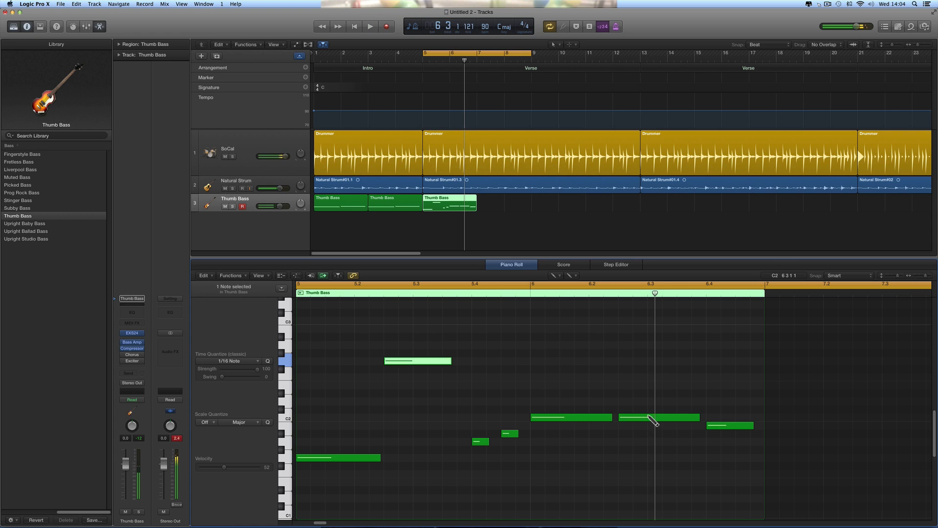
# Raise the second C2 note in bar 6 to G2 and play back the result.
pyautogui.moveTo(656, 419); pyautogui.dragTo(647, 365)
pyautogui.press('space')
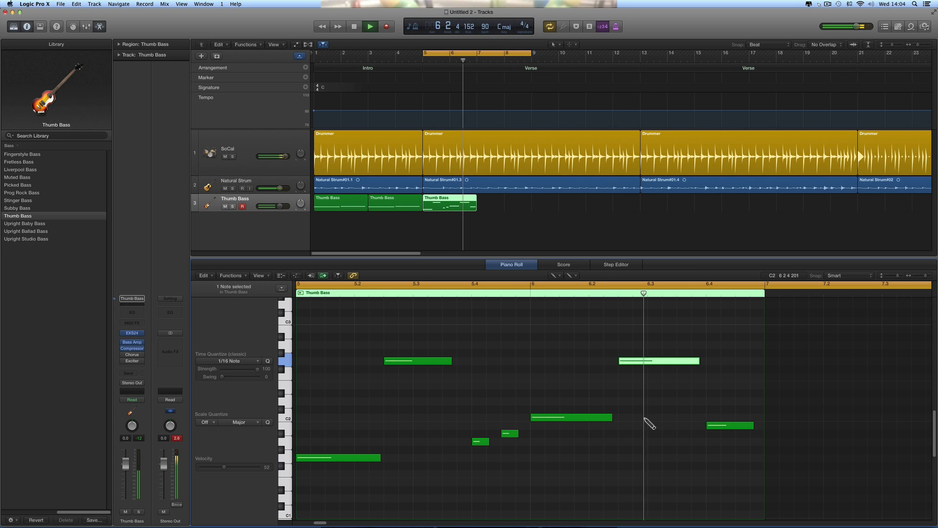
pyautogui.press('space')
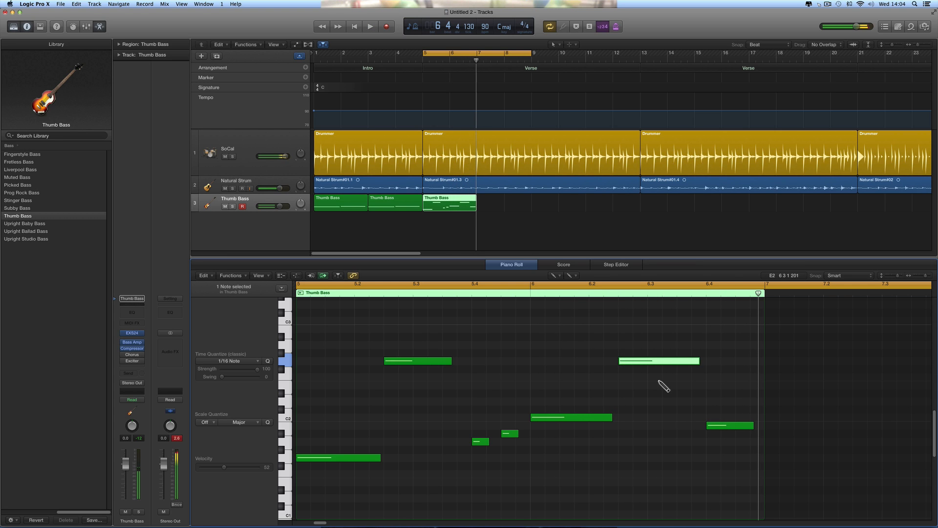
# Audition the two G2 notes, the C2 note and the final B1 note, and listen to the riff in context.
pyautogui.click(423, 360)
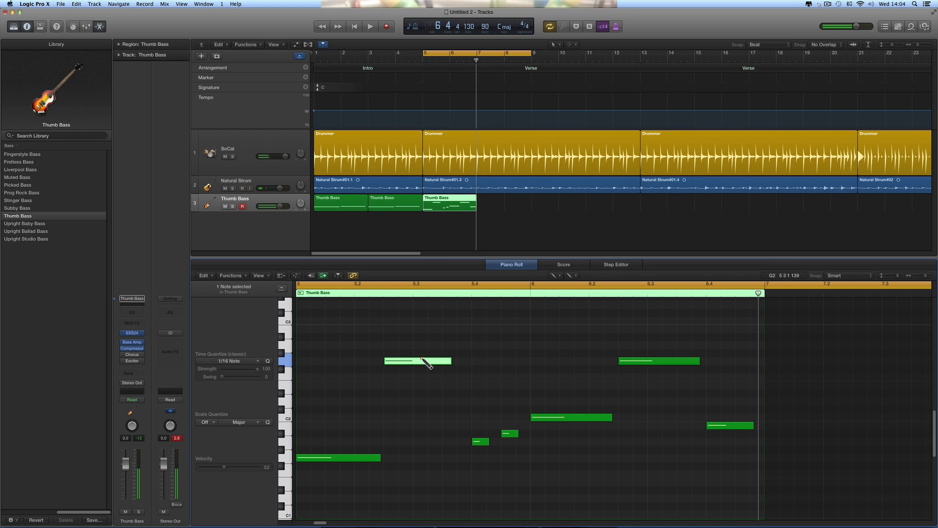
pyautogui.click(645, 362)
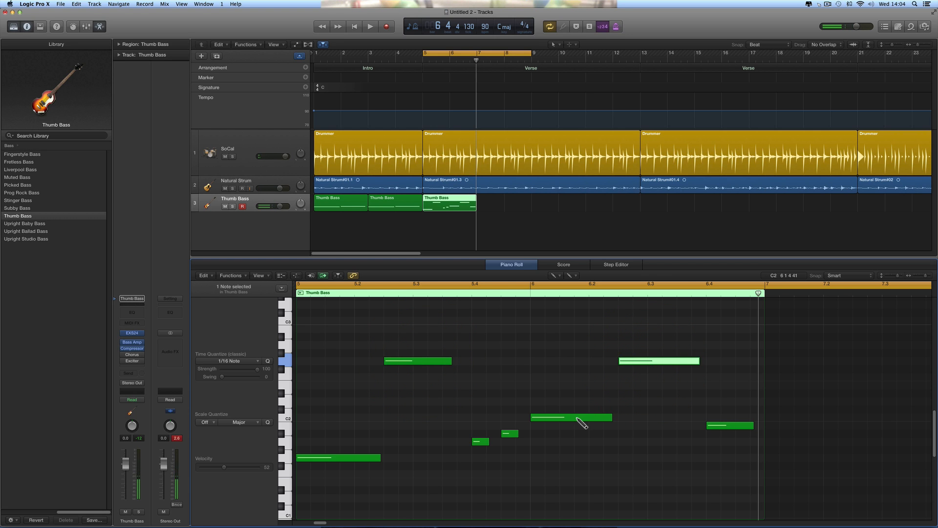
pyautogui.click(582, 420)
pyautogui.click(649, 364)
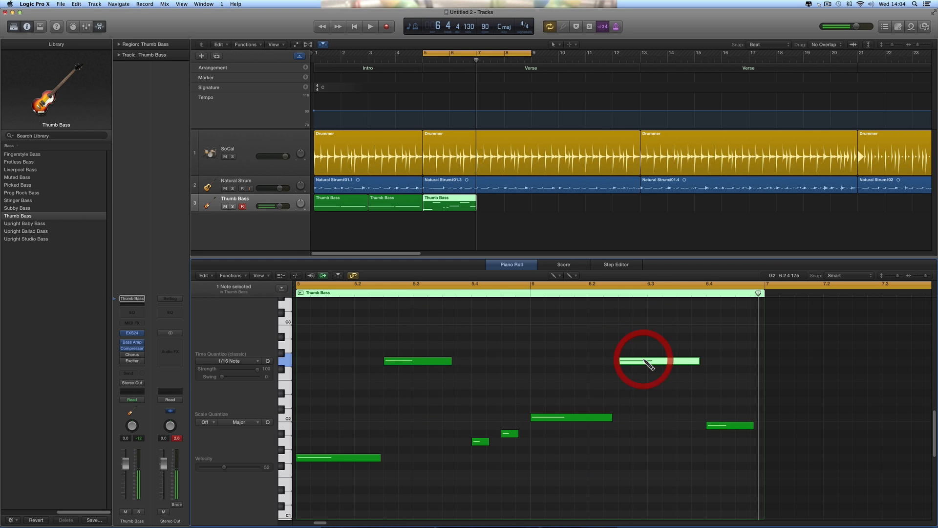
pyautogui.moveTo(726, 431)
pyautogui.mouseDown()
pyautogui.moveTo(723, 364)
pyautogui.moveTo(720, 421)
pyautogui.mouseUp()
pyautogui.press('space')
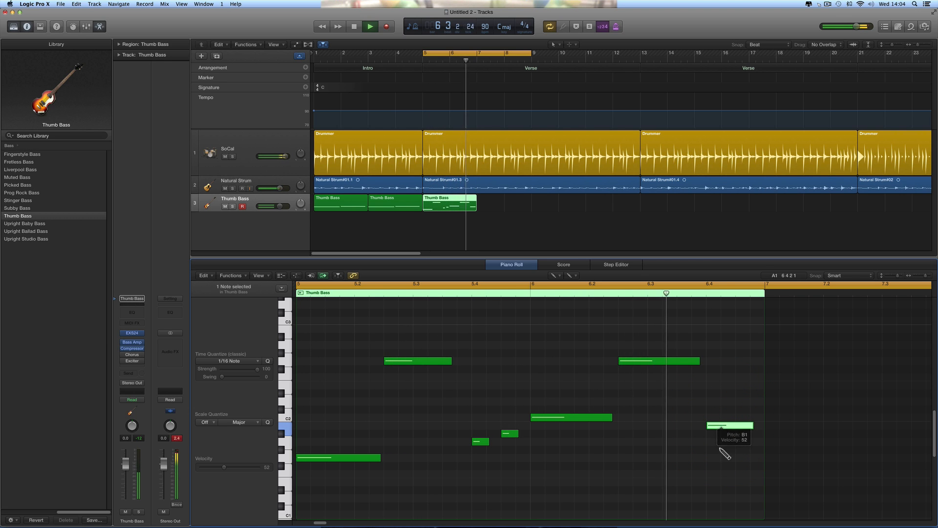
pyautogui.press('space')
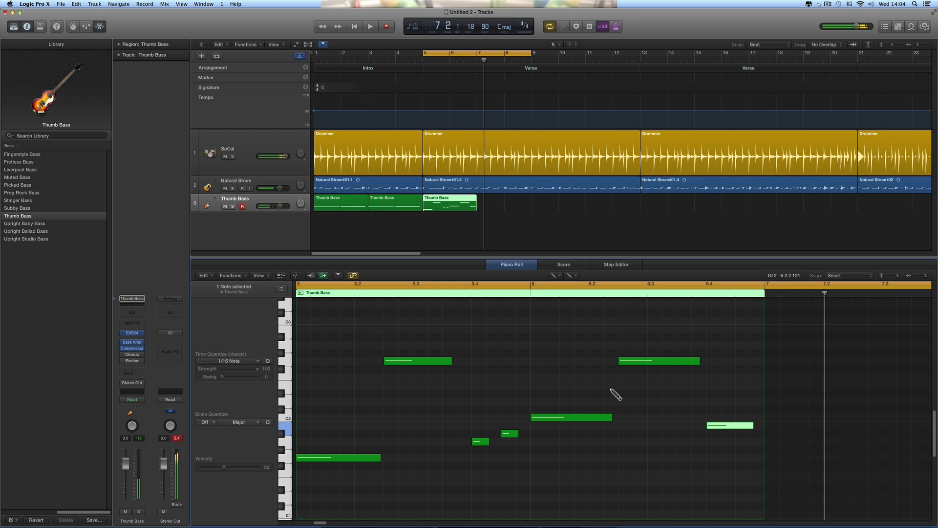
# Lengthen the first G2 note in bar 5 to match the G2 note in bar 6, and play it back.
pyautogui.click(405, 361)
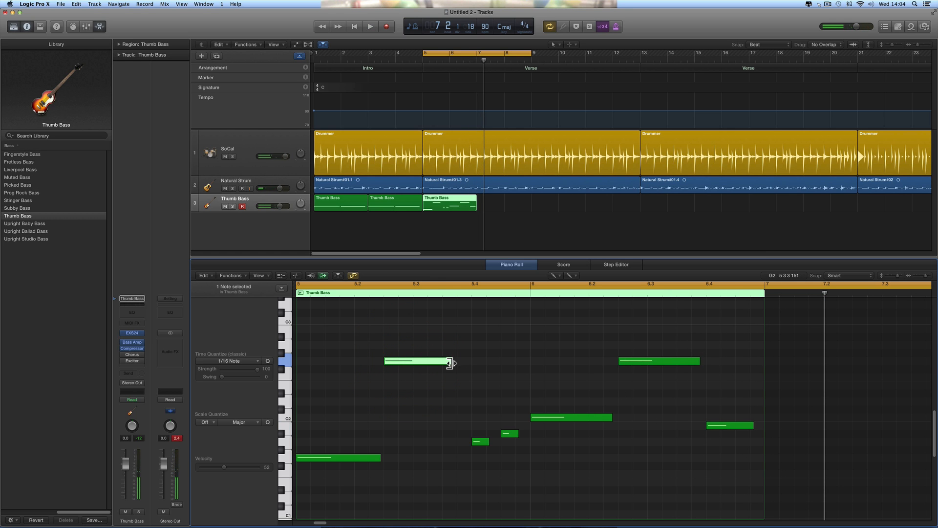
pyautogui.moveTo(450, 361); pyautogui.dragTo(465, 360)
pyautogui.press('space')
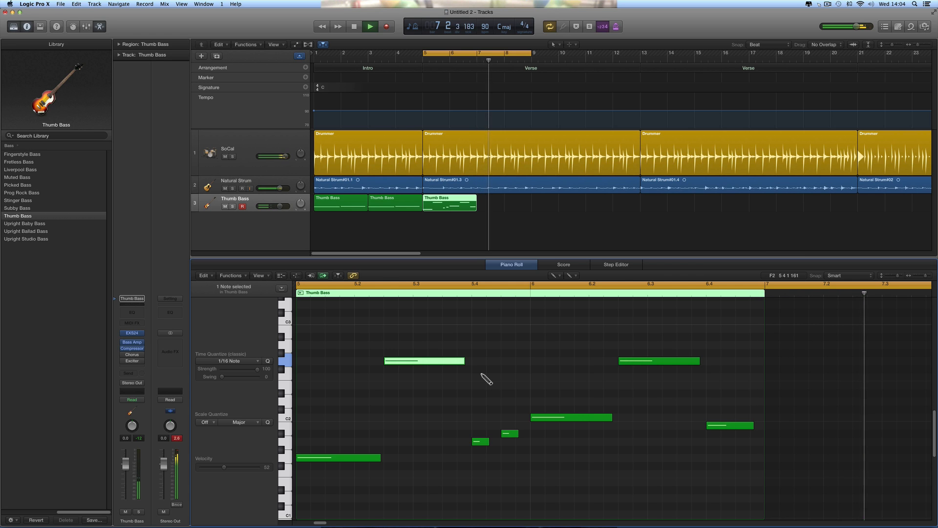
pyautogui.press('space')
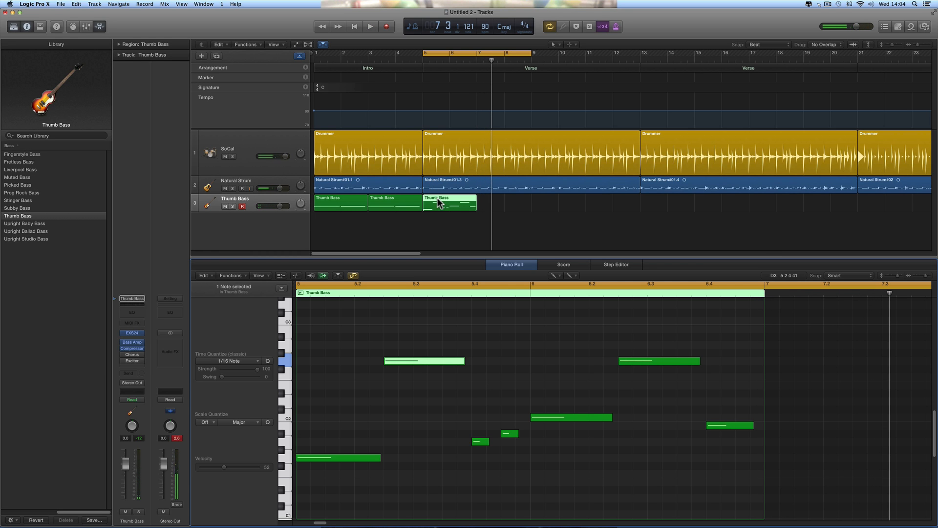
# Copy the bar 5 bass region to bars 7, 9 and 11, and extend the cycle range to bar 13.
pyautogui.moveTo(437, 200); pyautogui.dragTo(592, 203)
pyautogui.moveTo(530, 55); pyautogui.dragTo(638, 83)
# Play the looped verse and lower the SoCal drum track's volume slightly.
pyautogui.press('space')
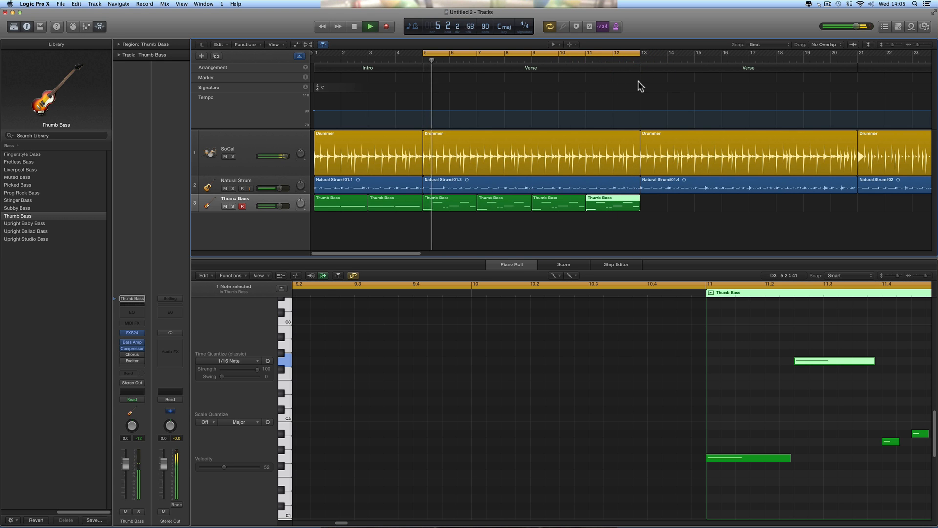
pyautogui.moveTo(286, 156); pyautogui.dragTo(280, 157)
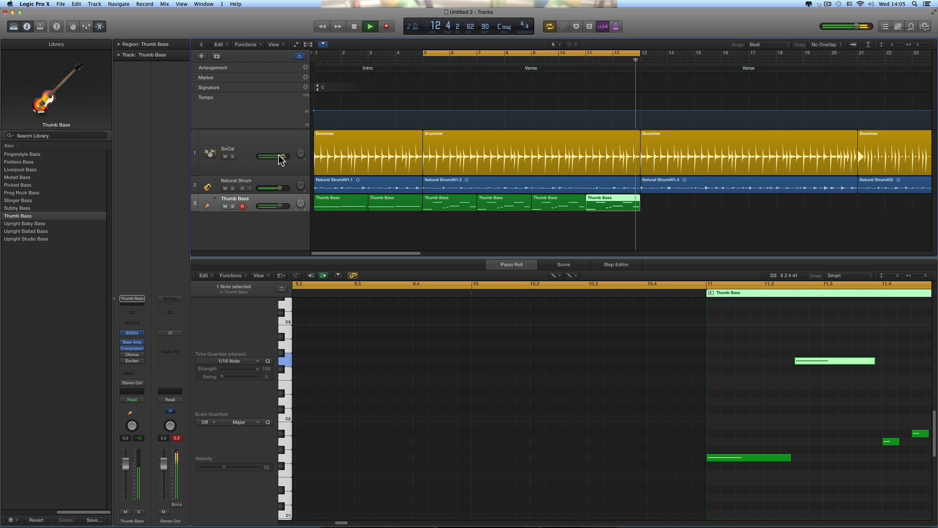
# Copy the bar 11 bass region to bar 13 and move the cycle range to bars 13 to 21.
pyautogui.hscroll(10, 544, 214)
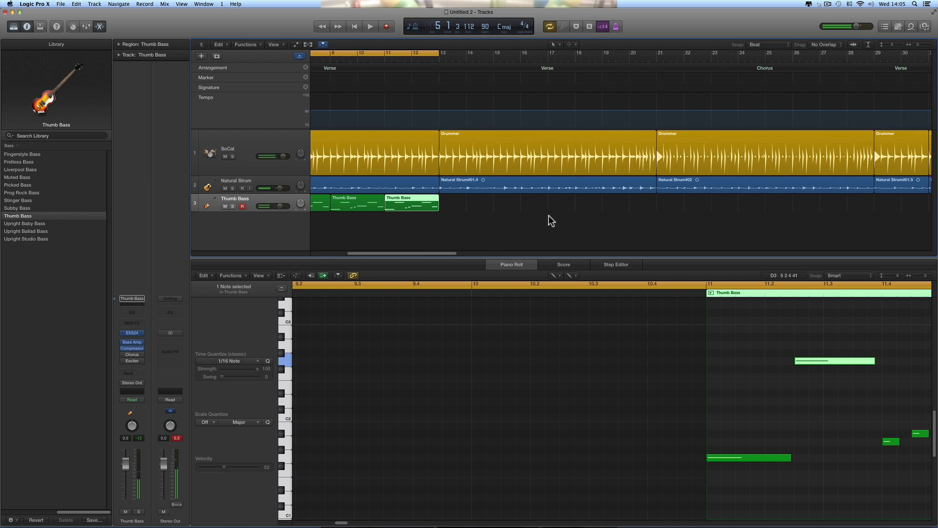
pyautogui.hscroll(-5, 524, 213)
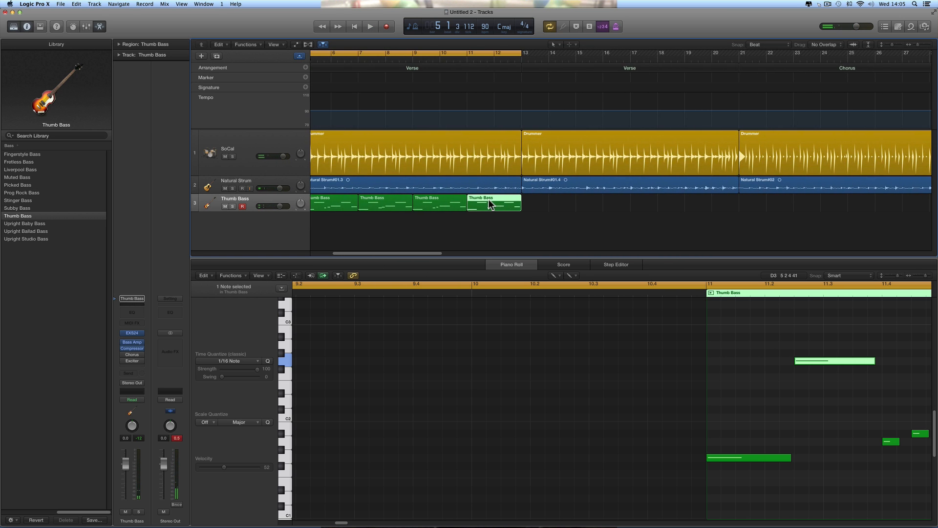
pyautogui.click(485, 202)
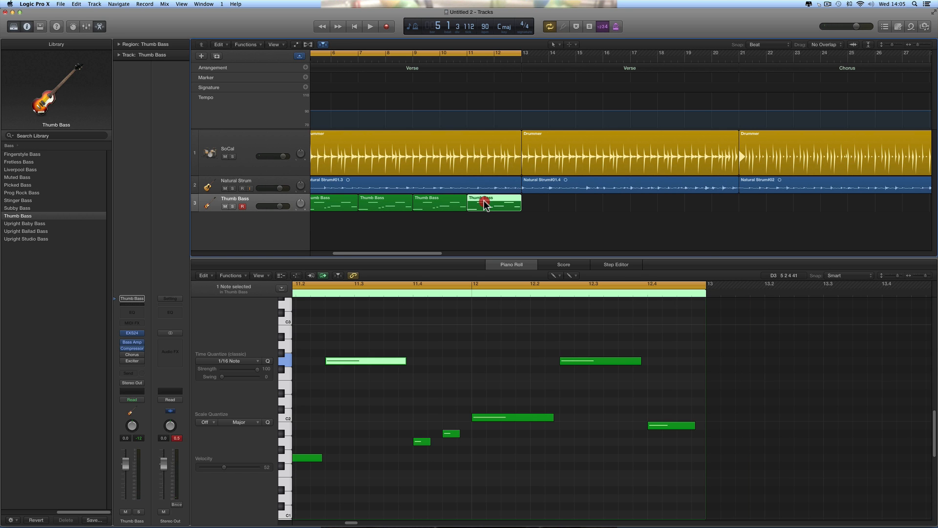
pyautogui.moveTo(494, 200); pyautogui.dragTo(547, 202)
pyautogui.moveTo(425, 55); pyautogui.dragTo(647, 75)
pyautogui.press('space')
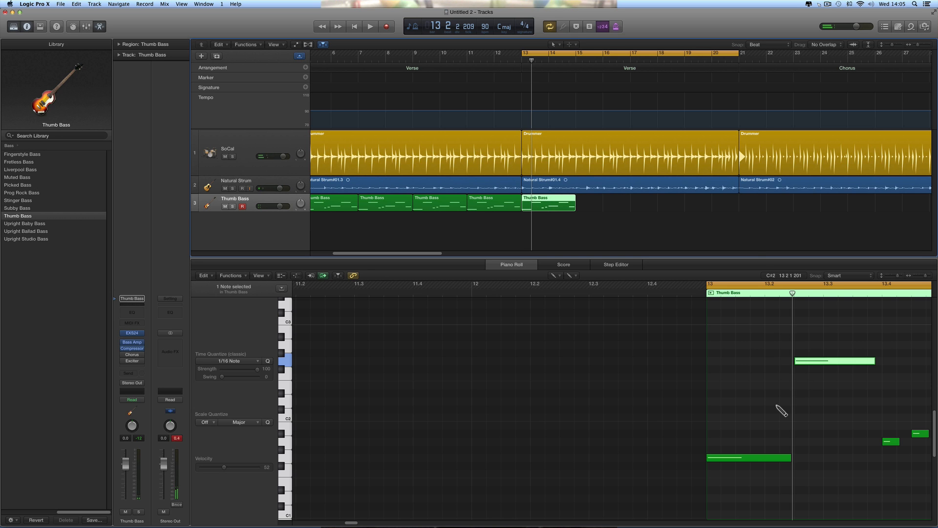
# With the Pointer tool, raise the bar 13 region's first note to A1 and second note to A2, and play it back.
pyautogui.hscroll(2, 780, 411)
pyautogui.hscroll(8, 779, 410)
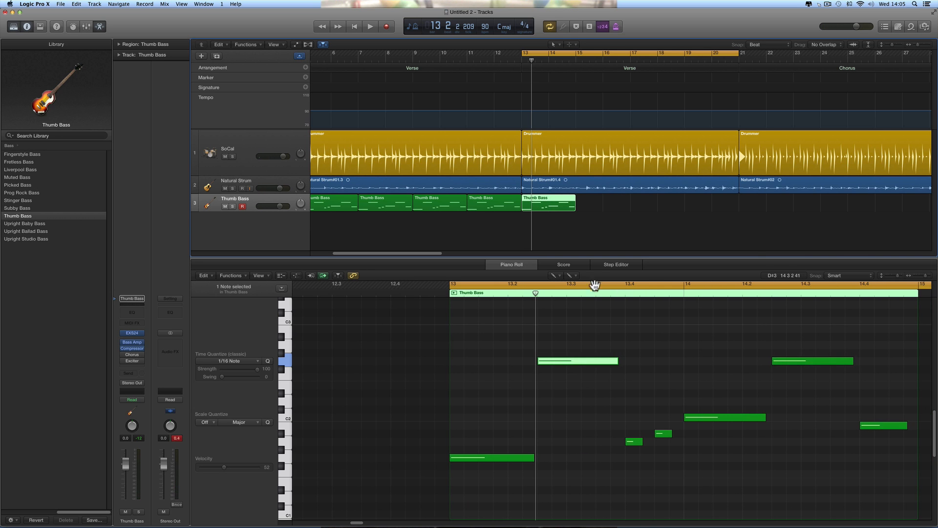
pyautogui.click(555, 279)
pyautogui.click(562, 285)
pyautogui.click(471, 458)
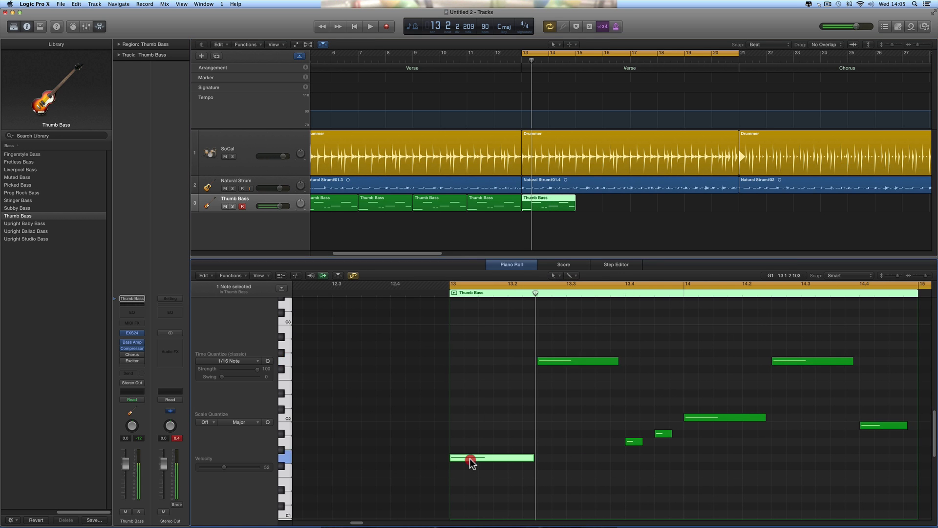
pyautogui.moveTo(470, 459); pyautogui.dragTo(471, 442)
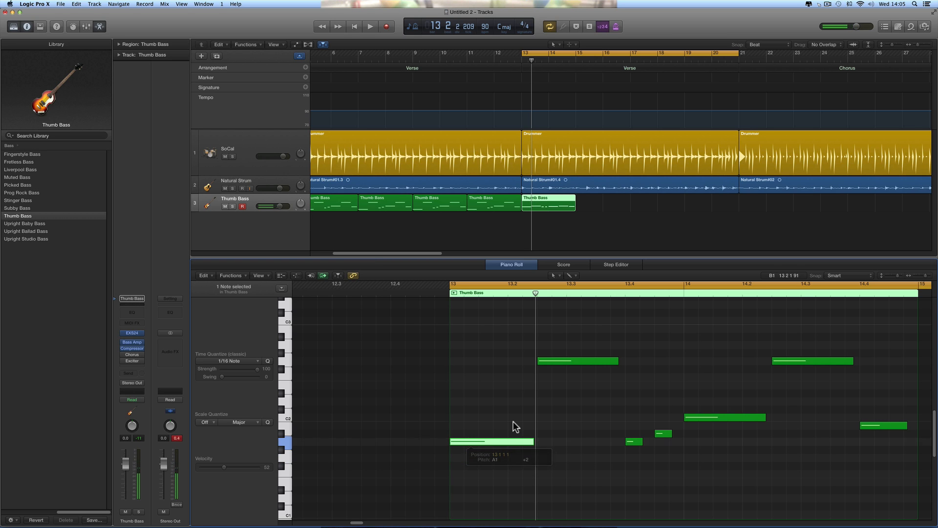
pyautogui.moveTo(557, 362); pyautogui.dragTo(558, 345)
pyautogui.press('space')
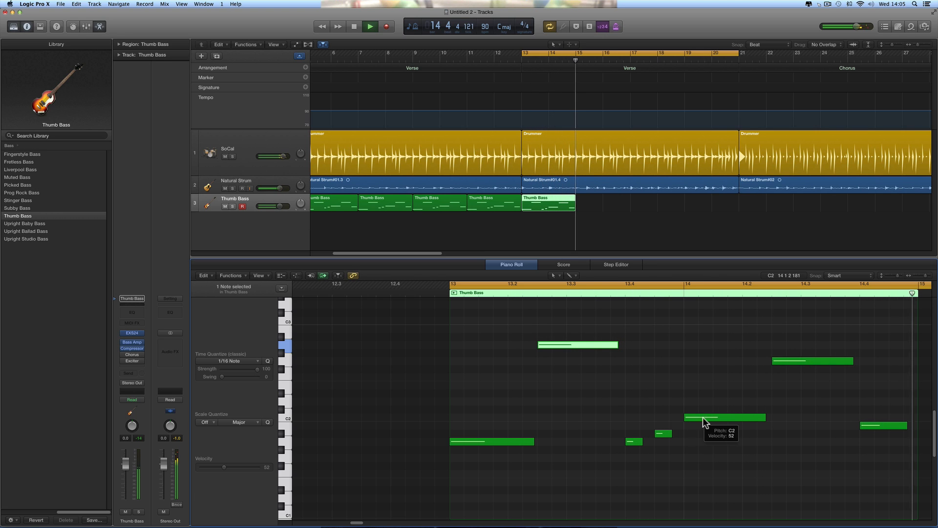
pyautogui.press('space')
# Audition individual notes of the bar 13 riff, comparing the first and last notes, and play the region in context.
pyautogui.click(519, 442)
pyautogui.click(575, 347)
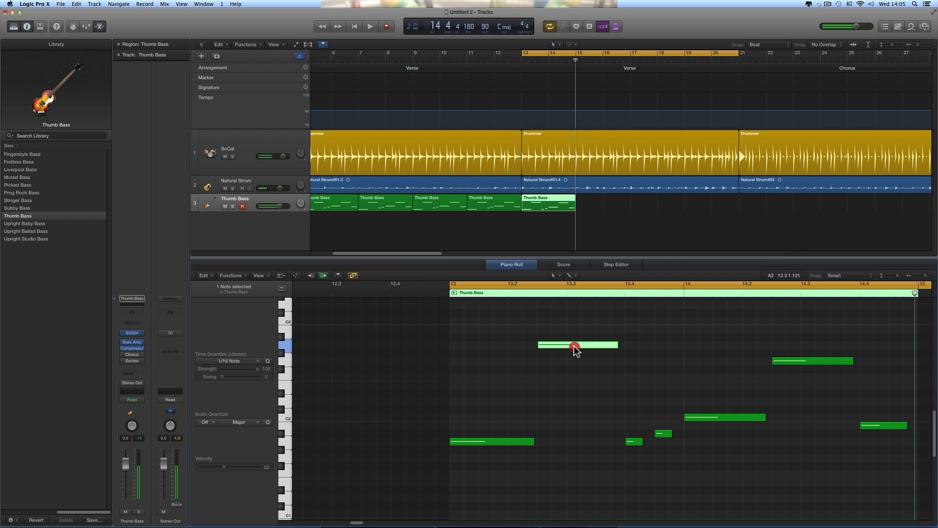
pyautogui.click(636, 441)
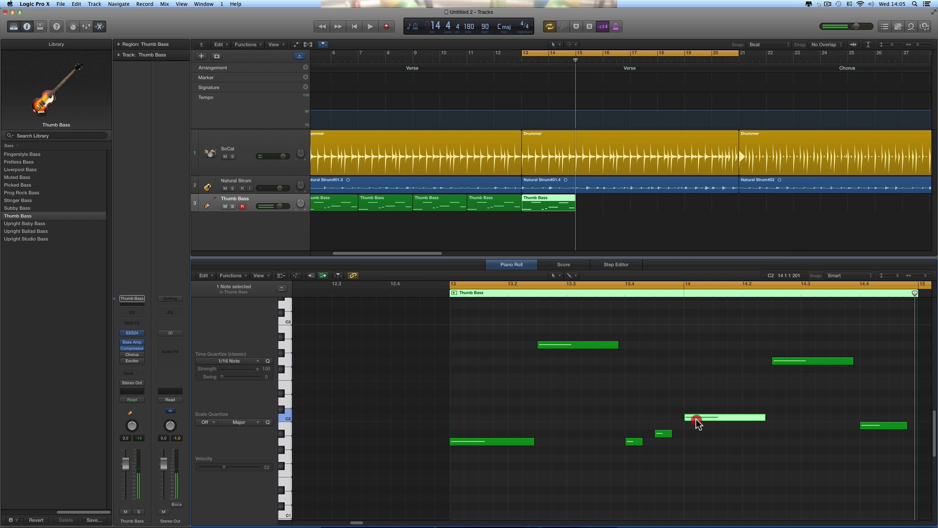
pyautogui.click(785, 361)
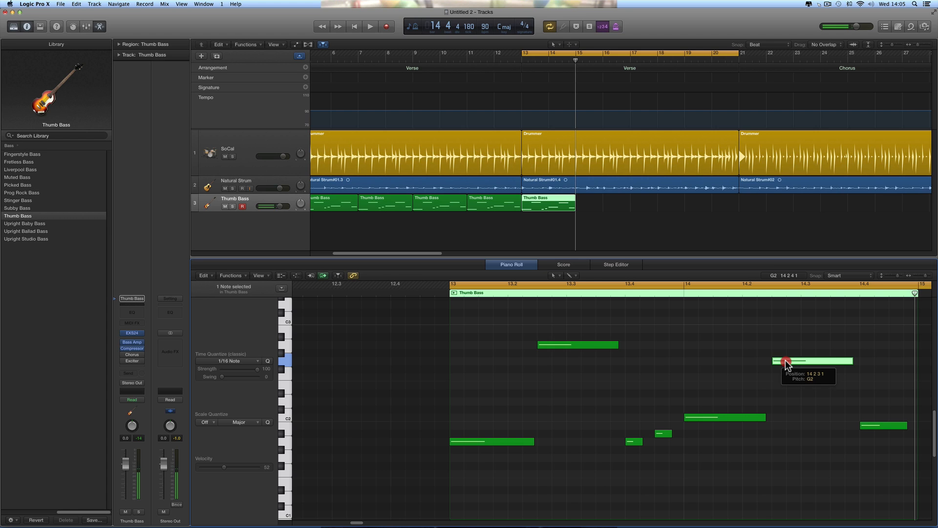
pyautogui.click(867, 425)
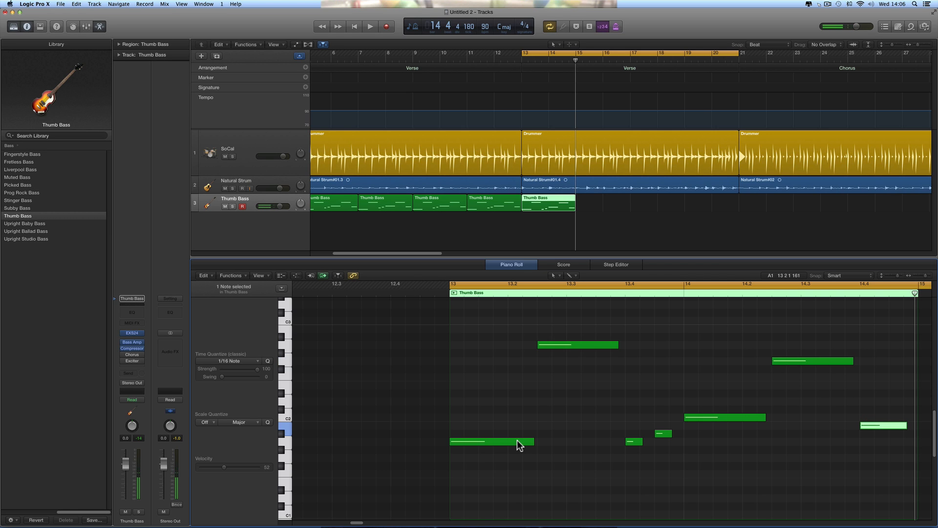
pyautogui.click(519, 442)
pyautogui.click(871, 426)
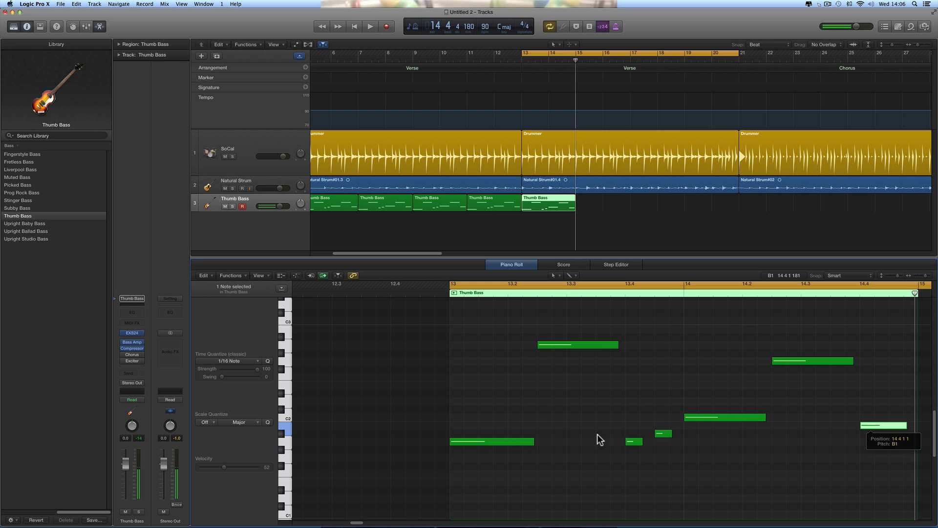
pyautogui.click(526, 444)
pyautogui.press('space')
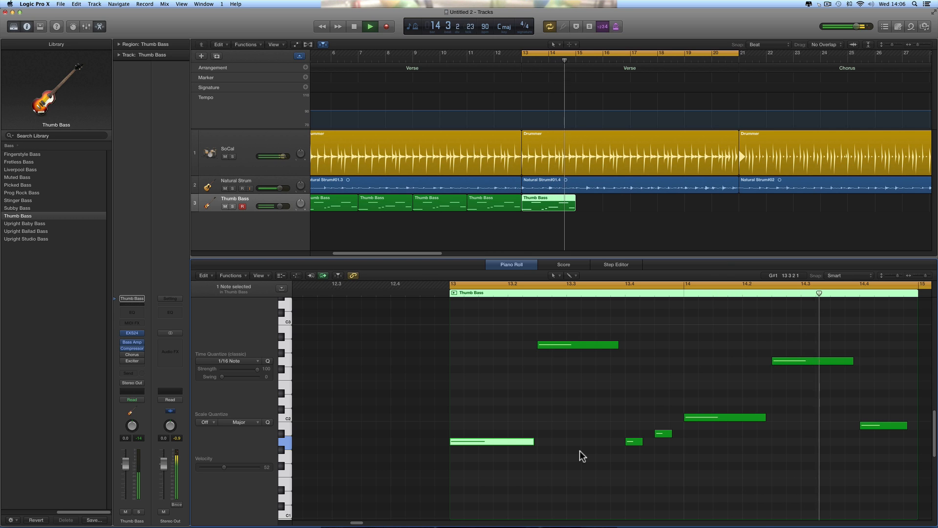
pyautogui.press('space')
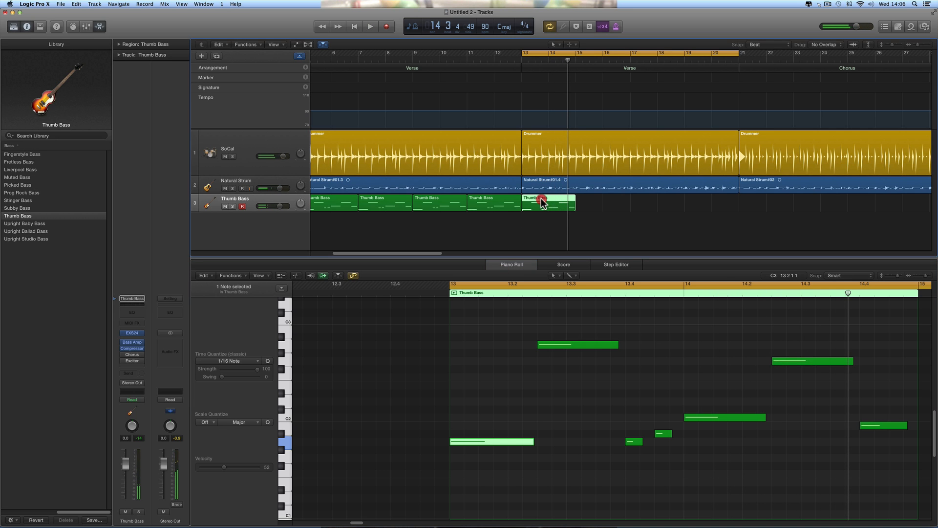
# Copy the bar 13 Thumb Bass region to bars 15 and 17, and play on from bar 19 without cycling.
pyautogui.moveTo(541, 201); pyautogui.dragTo(644, 201)
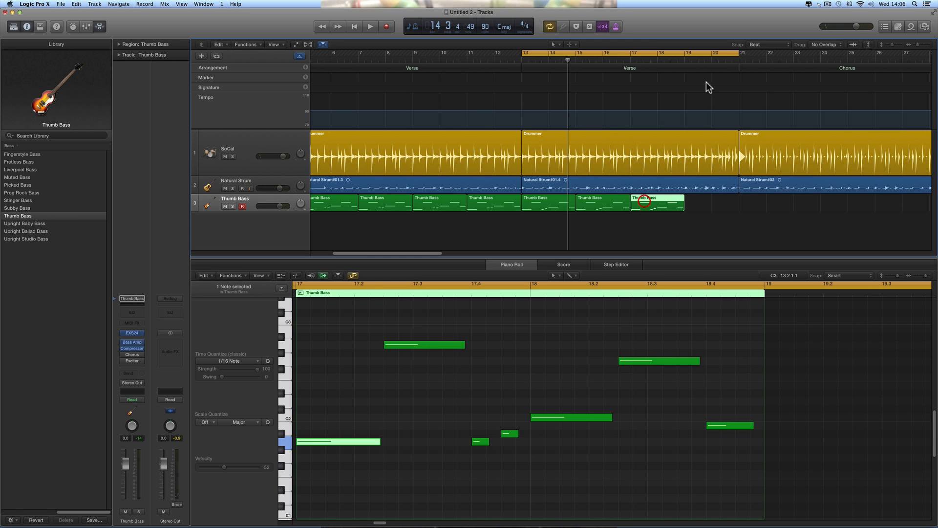
pyautogui.click(685, 60)
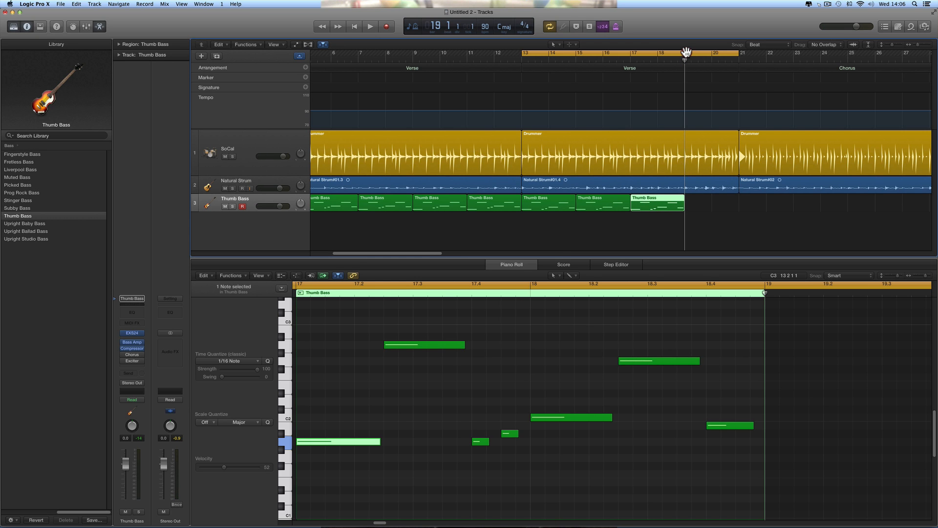
pyautogui.click(686, 52)
pyautogui.press('space')
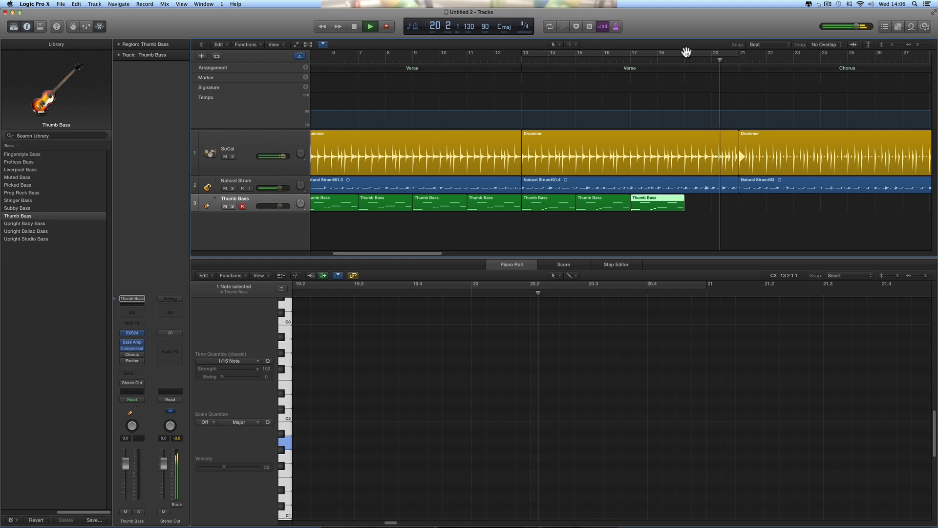
pyautogui.press('space')
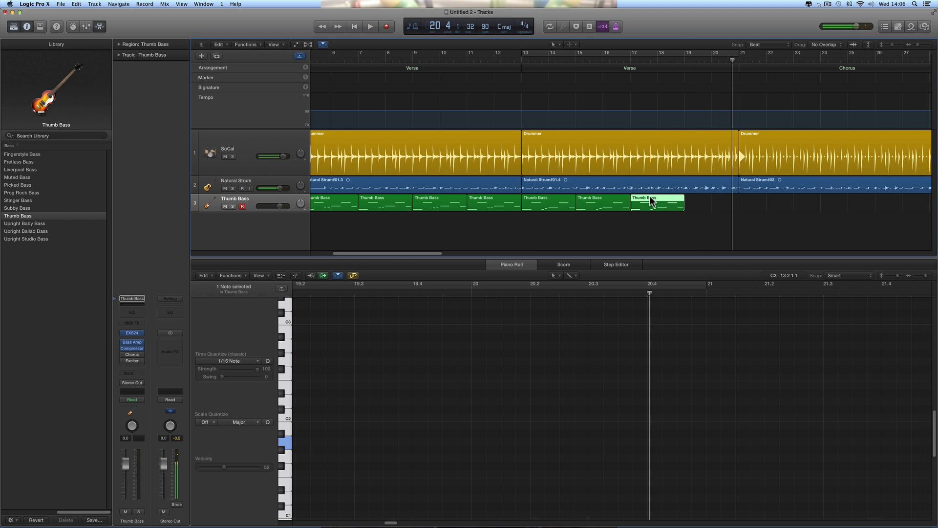
# Copy the bar 17 bass region to bar 19, set the cycle range to bars 19 to 21, and play it.
pyautogui.moveTo(646, 202); pyautogui.dragTo(702, 202)
pyautogui.moveTo(688, 57); pyautogui.dragTo(737, 58)
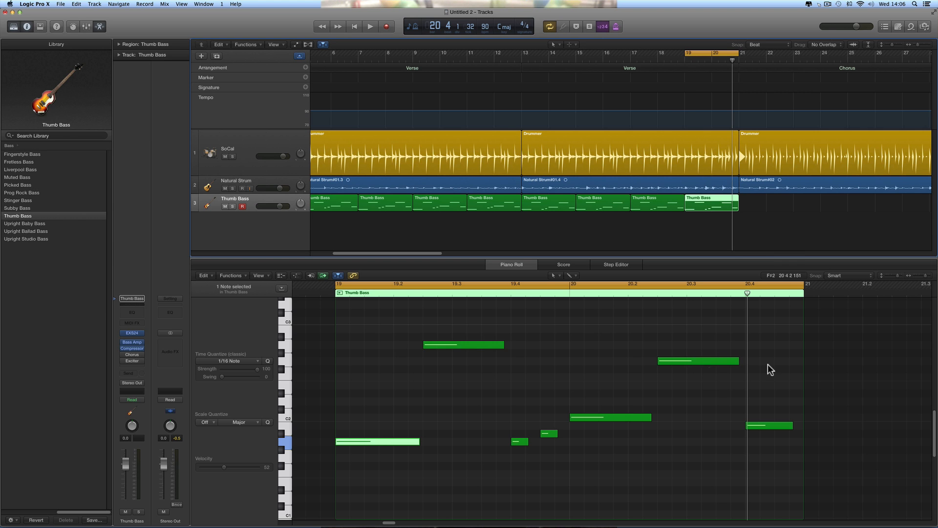
pyautogui.press('space')
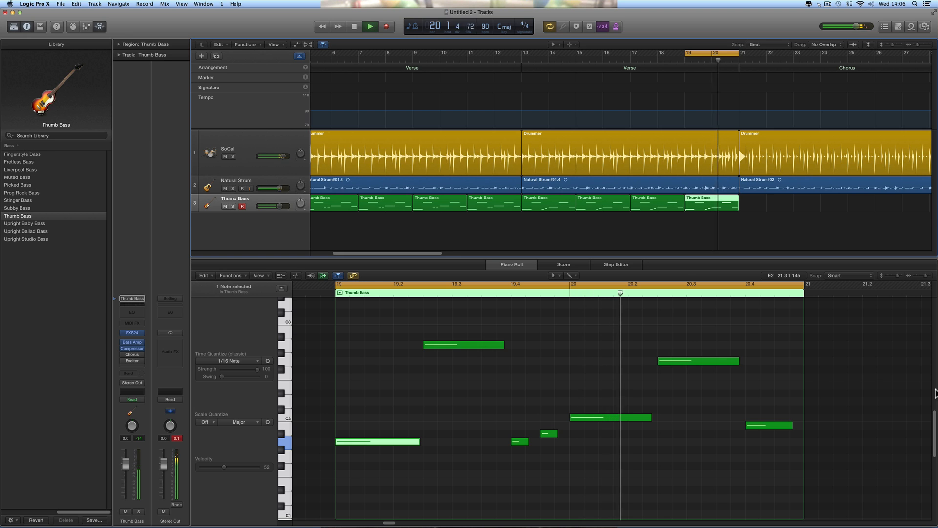
pyautogui.press('space')
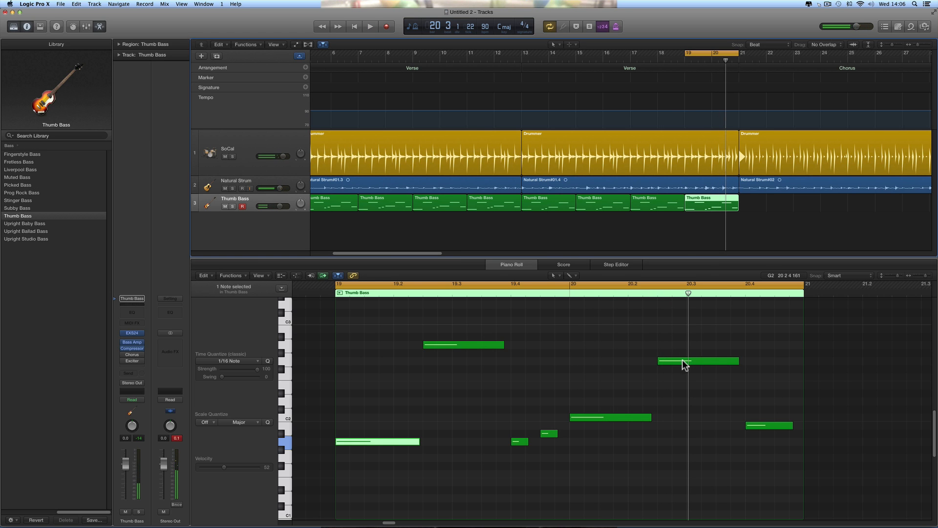
pyautogui.press('space')
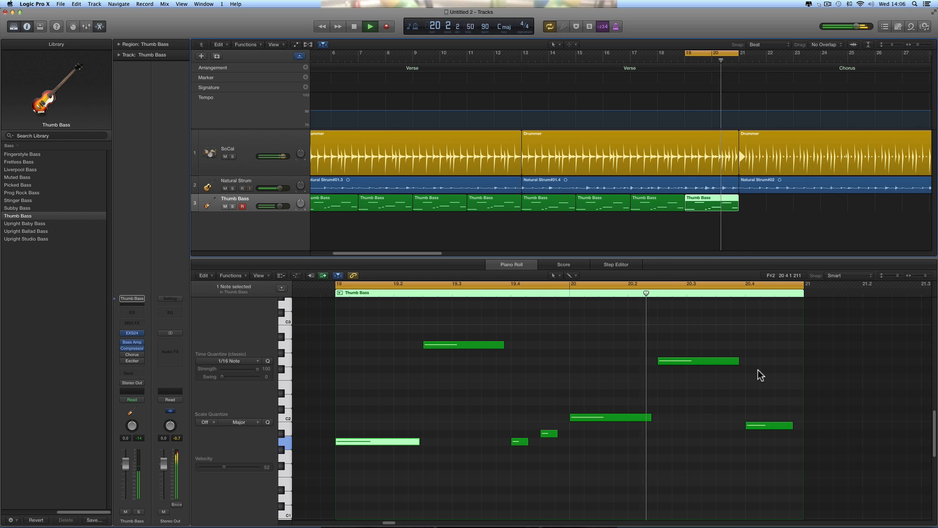
pyautogui.press('space')
# Rework the ending of bar 20 into a short C2 note followed by three short D2 notes, and play it back.
pyautogui.moveTo(737, 362); pyautogui.dragTo(742, 402)
pyautogui.click(610, 418)
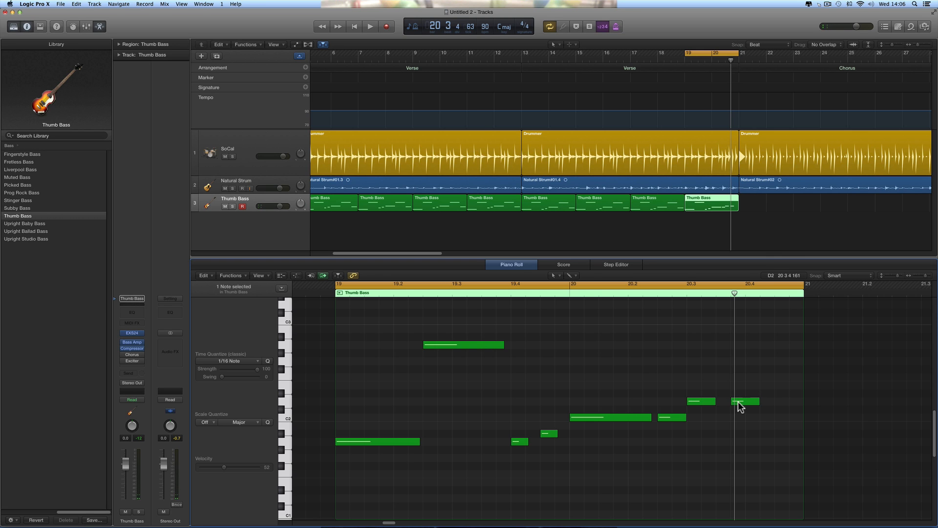
pyautogui.moveTo(740, 402); pyautogui.dragTo(788, 412)
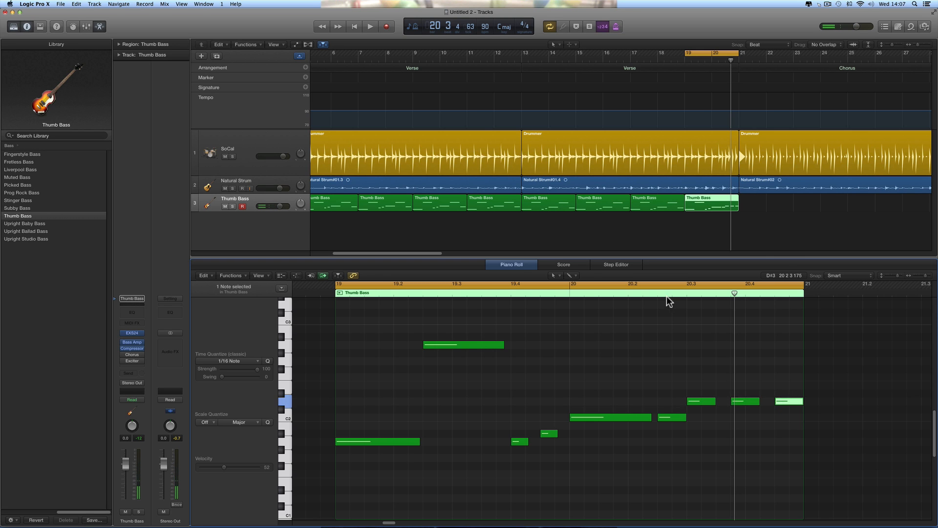
pyautogui.doubleClick(567, 292)
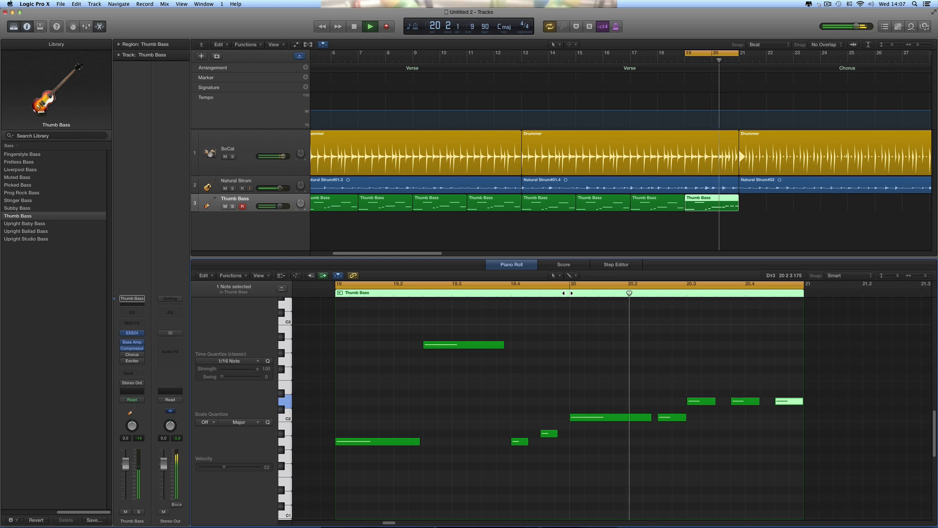
pyautogui.press('space')
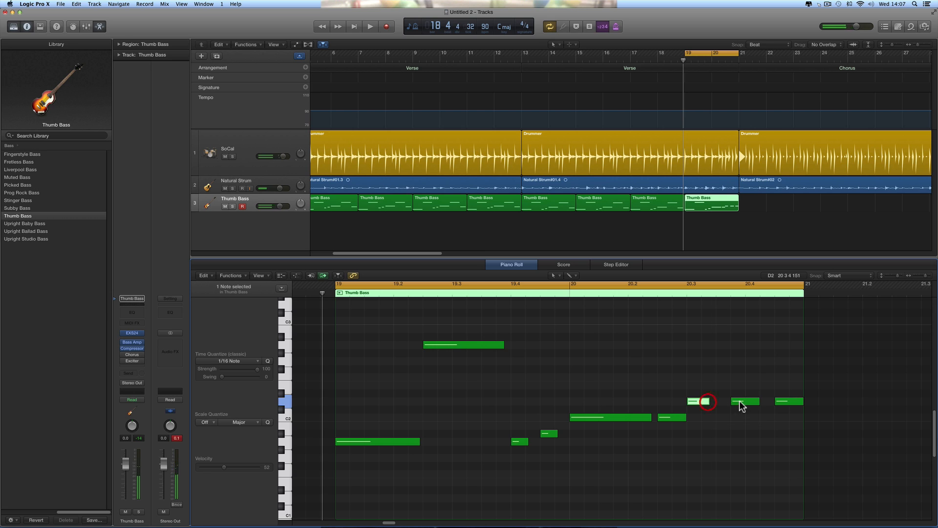
# Tighten bar 20's D2 notes, moving the last one to 20 4 1, and adjust its length while checking playback.
pyautogui.moveTo(740, 403)
pyautogui.mouseDown()
pyautogui.moveTo(726, 403)
pyautogui.moveTo(757, 406)
pyautogui.mouseUp()
pyautogui.moveTo(779, 401)
pyautogui.mouseDown()
pyautogui.moveTo(750, 401)
pyautogui.moveTo(795, 402)
pyautogui.mouseUp()
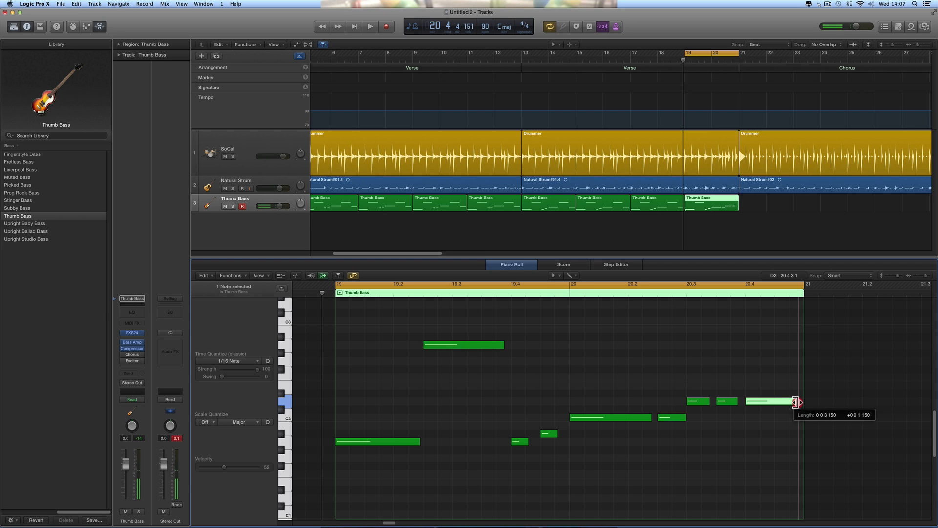
pyautogui.doubleClick(565, 289)
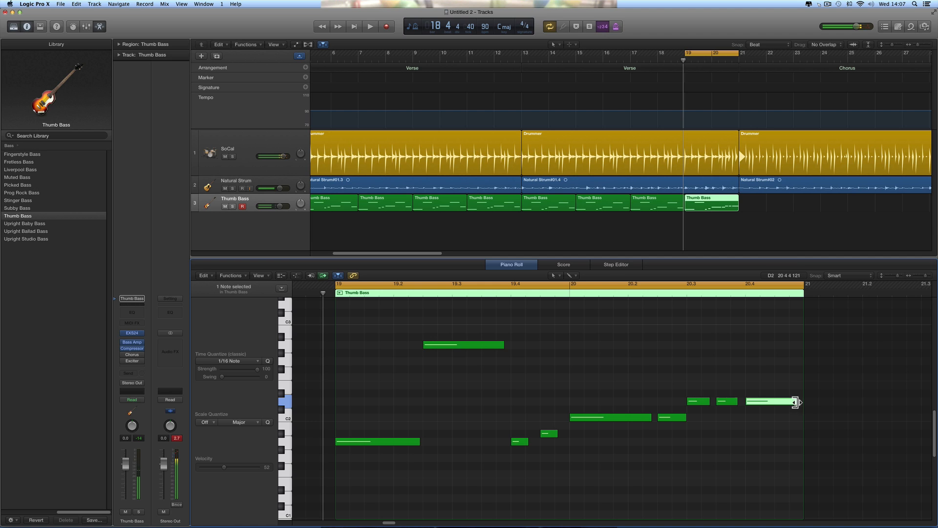
pyautogui.moveTo(795, 402); pyautogui.dragTo(775, 402)
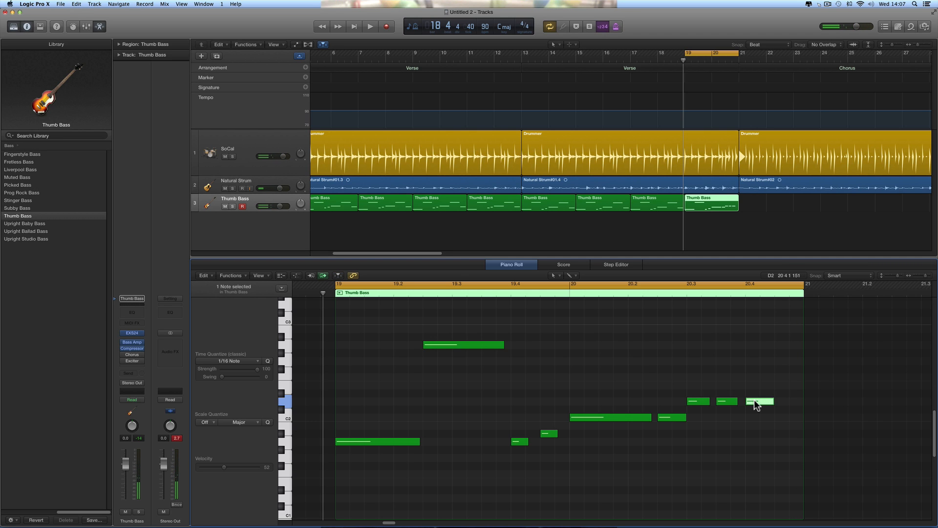
# Audition the bar 20 notes, raise the last one to F♯2, add a G2 note at 20 4 3, and play the result.
pyautogui.click(622, 422)
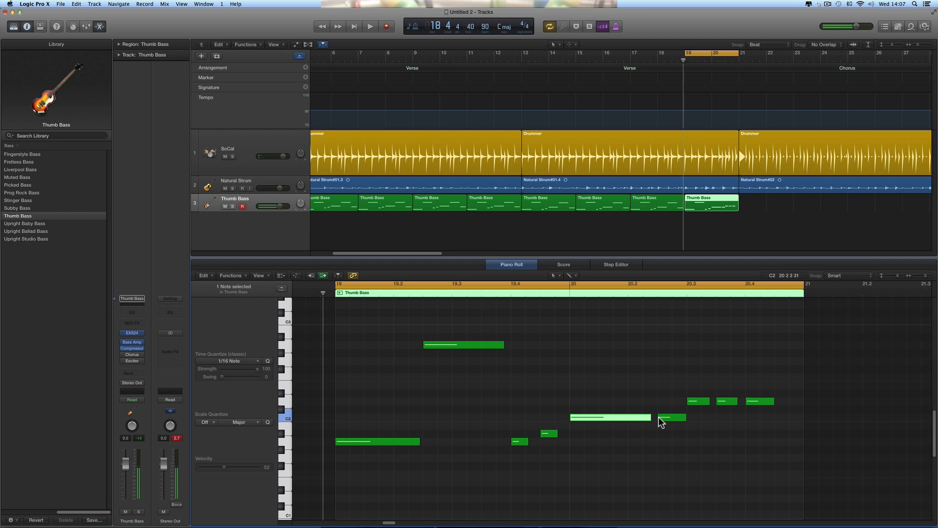
pyautogui.click(664, 419)
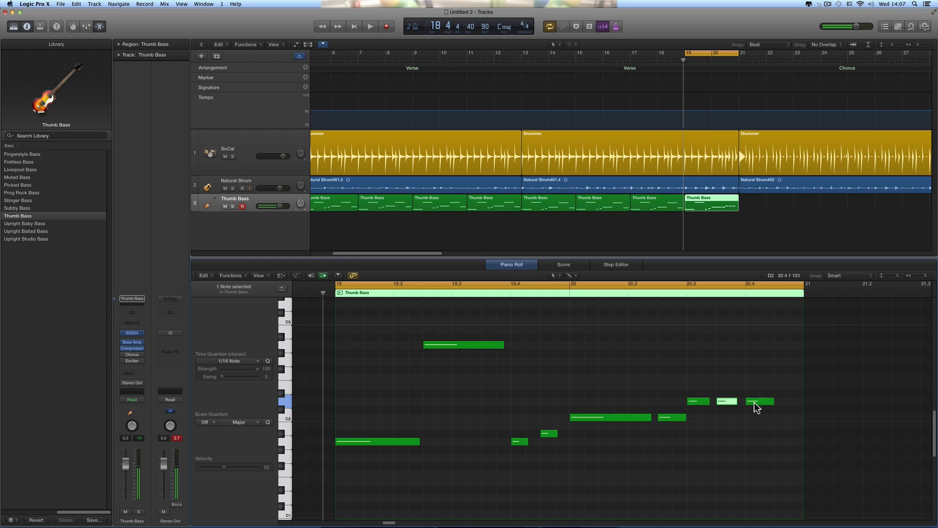
pyautogui.moveTo(756, 407); pyautogui.dragTo(784, 364)
pyautogui.press('space')
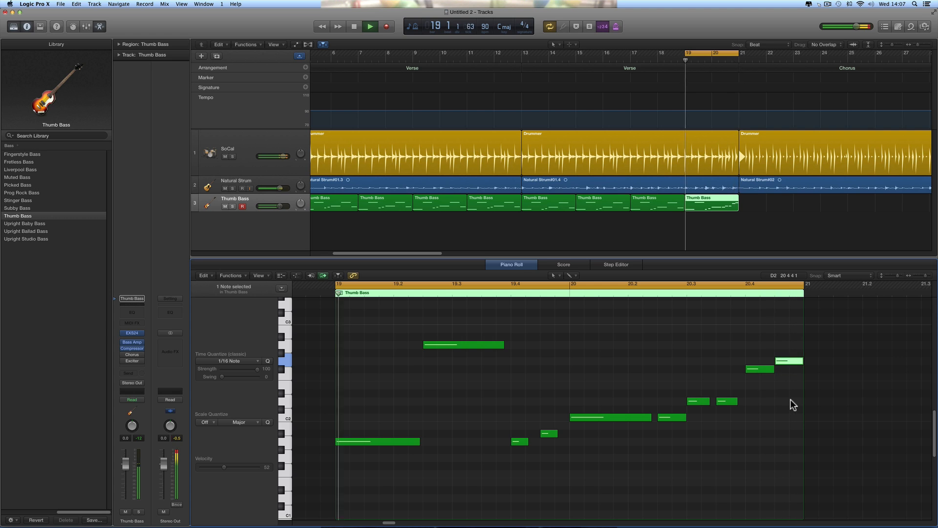
pyautogui.press('space')
# Audition the closing notes of bar 20, extend the cycle range to bar 22, and play the transition into the chorus.
pyautogui.click(699, 401)
pyautogui.click(725, 402)
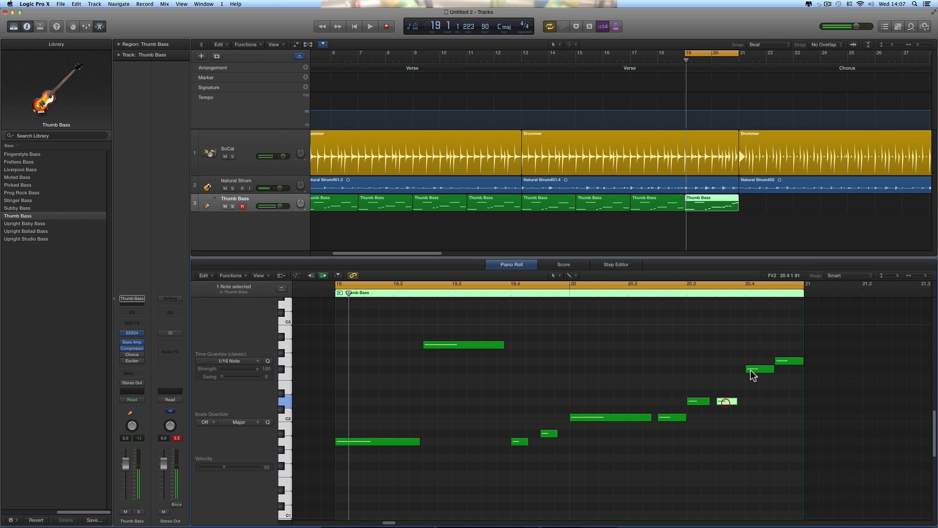
pyautogui.click(780, 363)
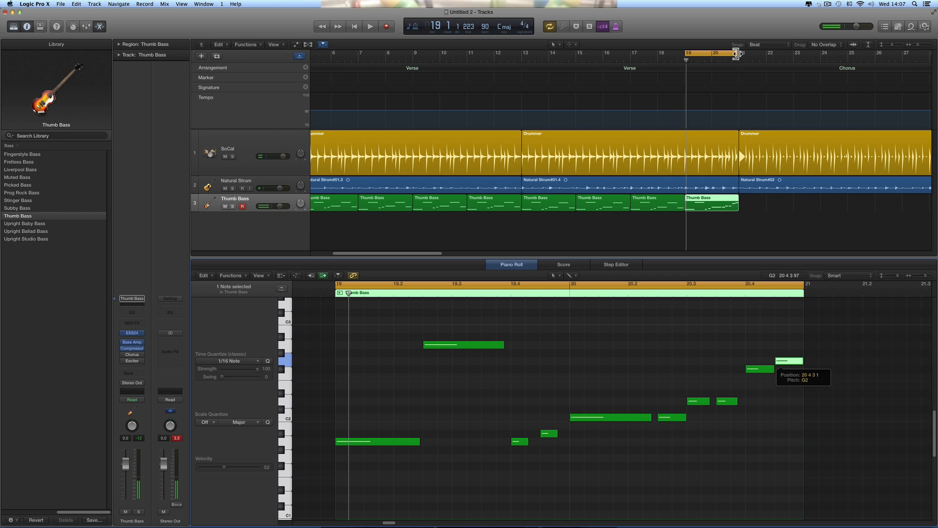
pyautogui.moveTo(736, 54); pyautogui.dragTo(766, 55)
pyautogui.press('space')
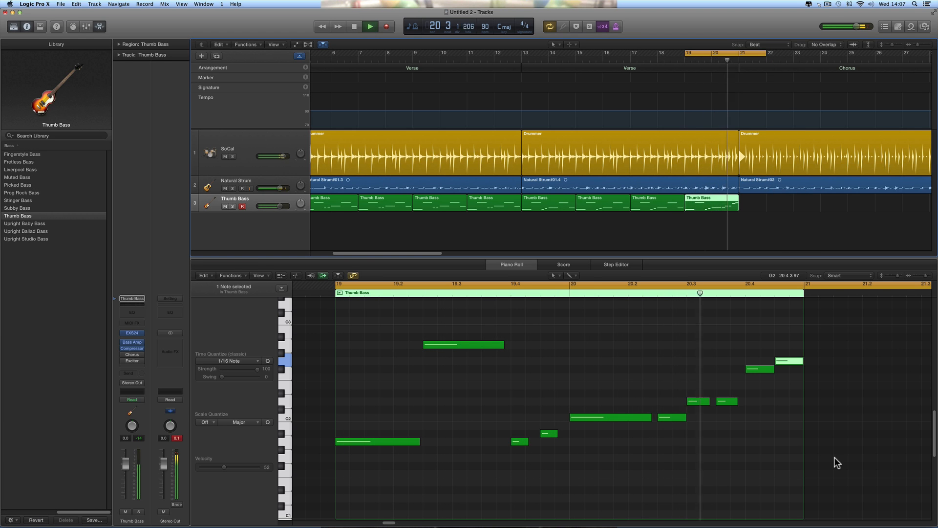
pyautogui.press('space')
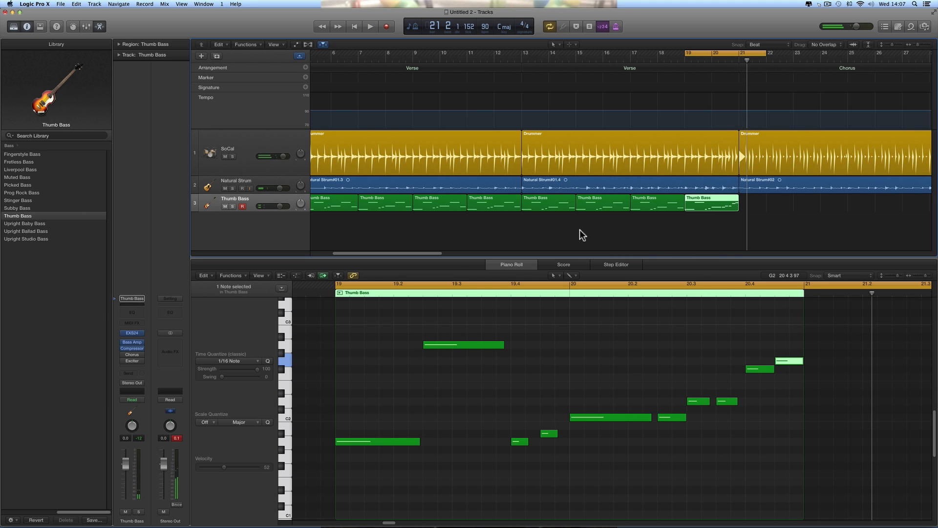
# Copy the bar 11 Thumb Bass region to bar 21 at the start of the chorus.
pyautogui.click(476, 203)
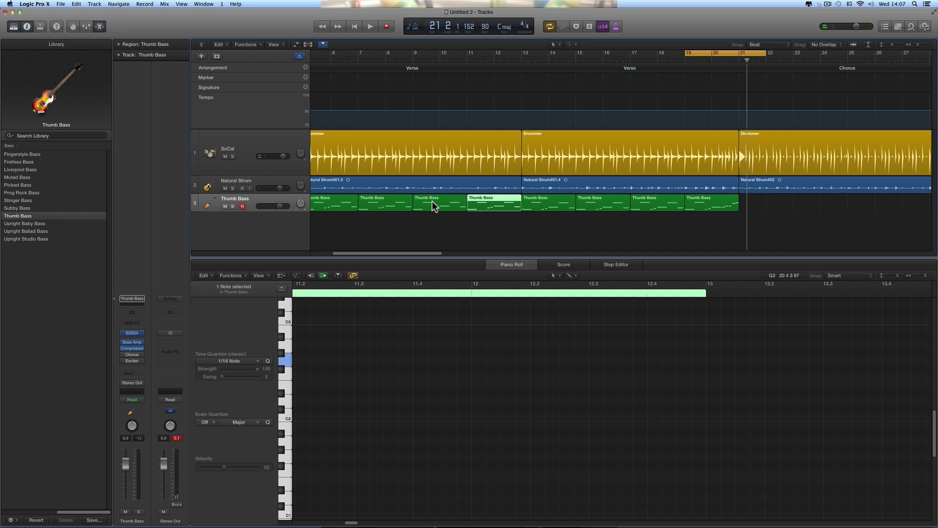
pyautogui.hscroll(-3, 404, 201)
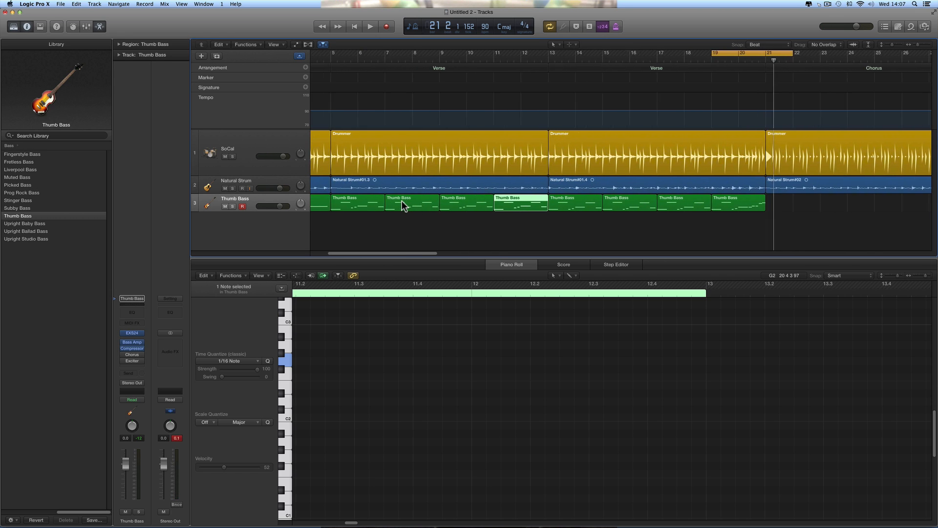
pyautogui.click(374, 221)
pyautogui.moveTo(374, 221); pyautogui.dragTo(579, 221)
pyautogui.click(540, 203)
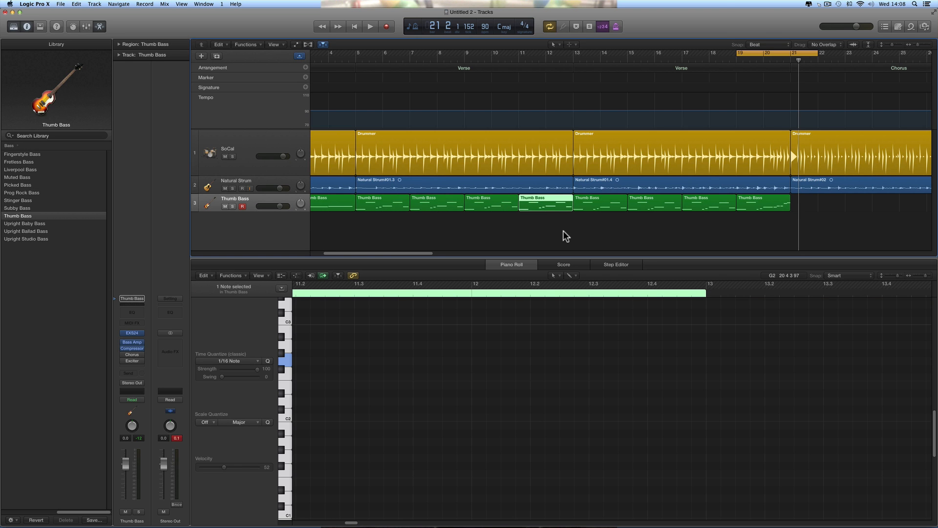
pyautogui.hscroll(5, 564, 230)
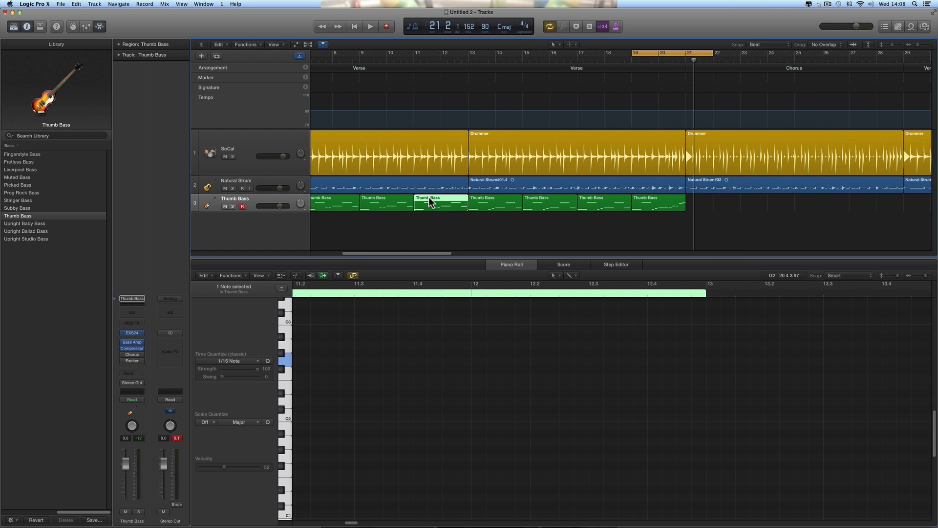
pyautogui.moveTo(430, 201); pyautogui.dragTo(699, 208)
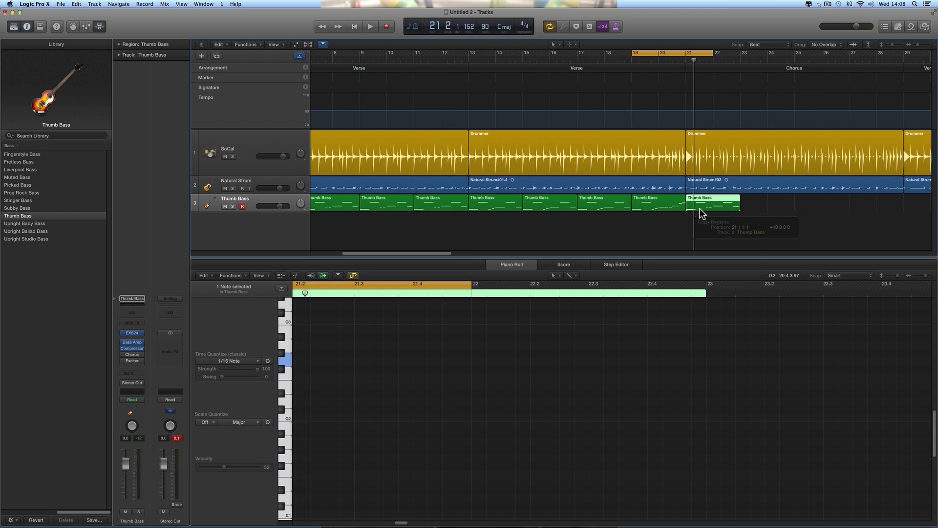
# Move the cycle range to bars 21 to 24 and play the start of the chorus.
pyautogui.moveTo(665, 55); pyautogui.dragTo(719, 55)
pyautogui.press('space')
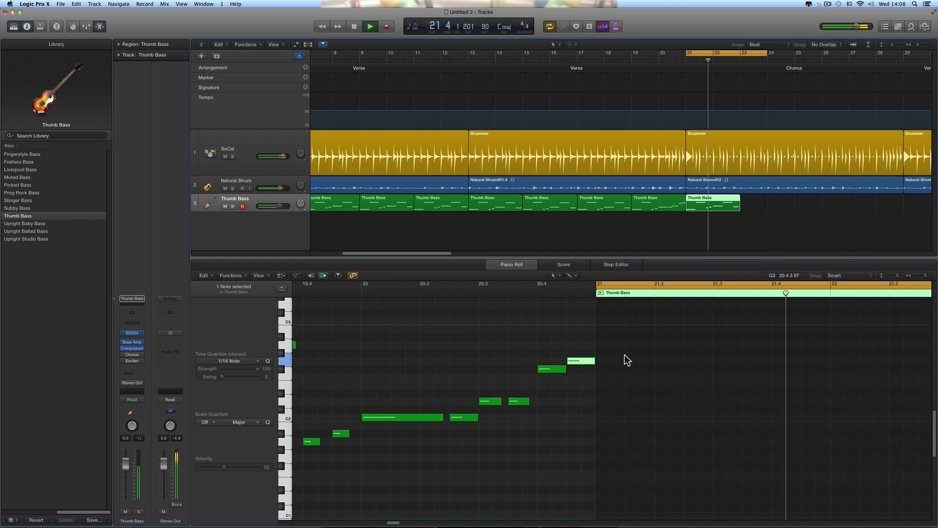
pyautogui.press('space')
# Display the bar 21 bass region's notes in the Piano Roll for editing.
pyautogui.click(769, 224)
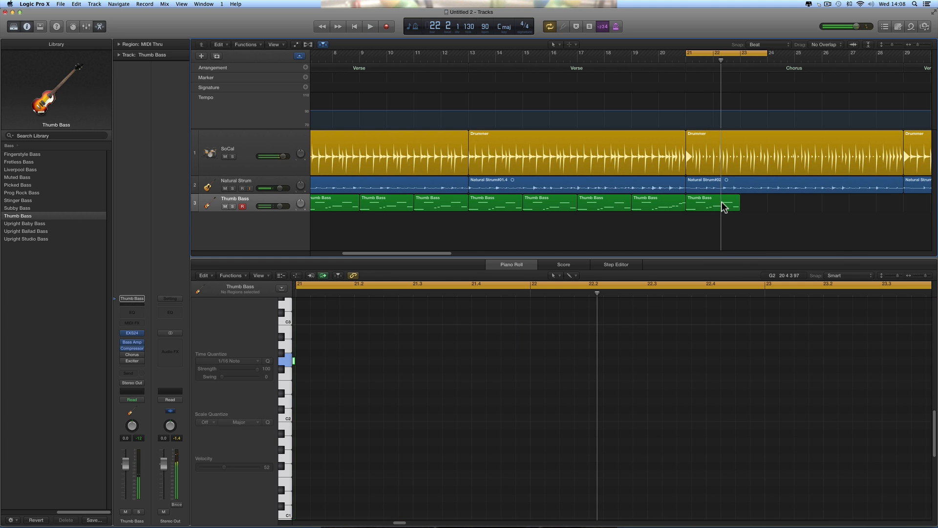
pyautogui.click(721, 201)
pyautogui.hscroll(-5, 632, 354)
pyautogui.hscroll(-5, 631, 354)
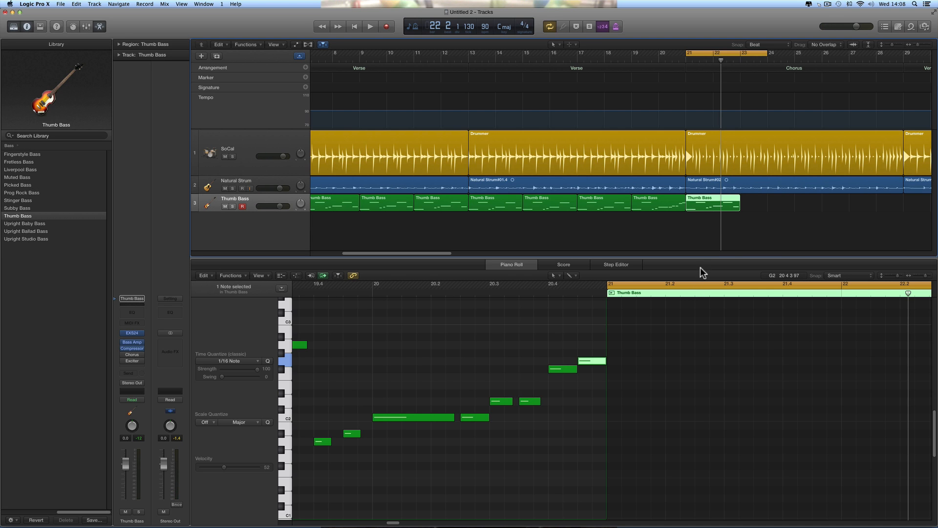
pyautogui.click(751, 209)
pyautogui.click(701, 203)
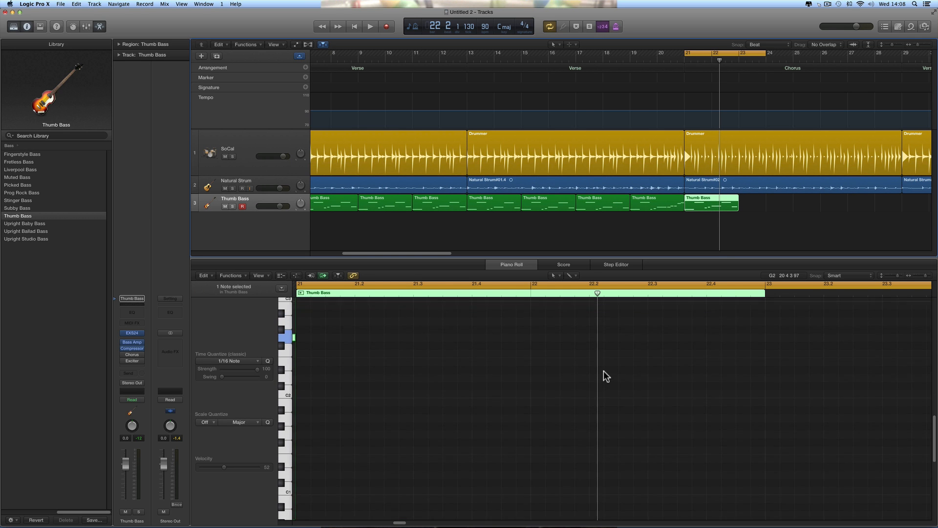
pyautogui.hscroll(-6, 603, 370)
pyautogui.click(554, 368)
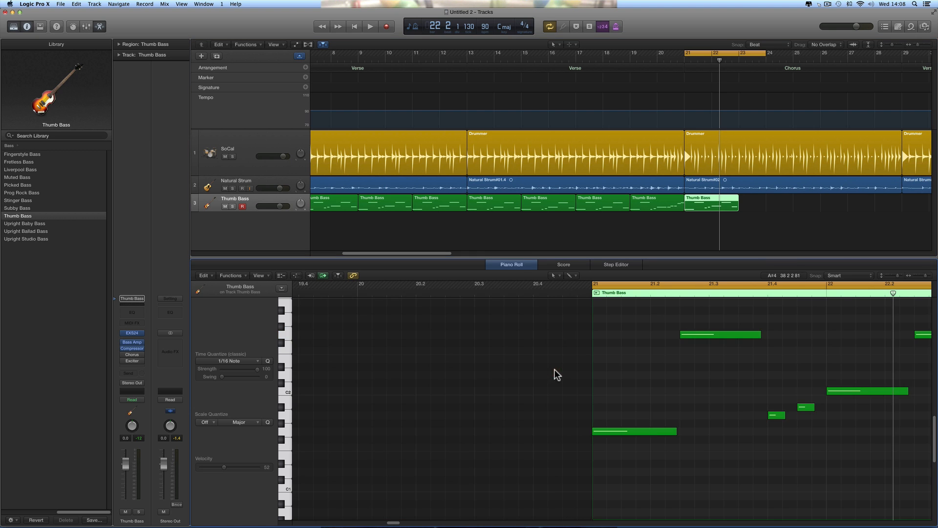
pyautogui.hscroll(6, 654, 366)
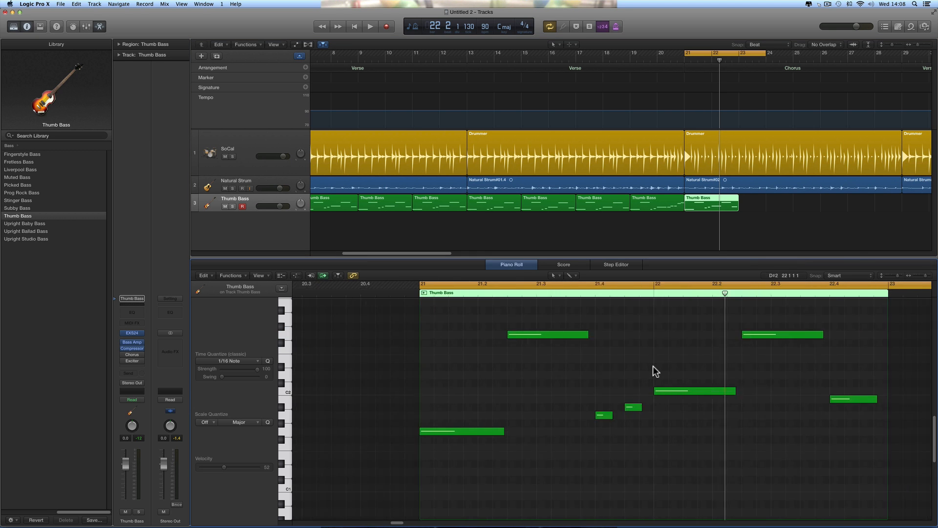
# Play the bar 21 region, shorten the high G2 note in bar 22, and play it back.
pyautogui.press('space')
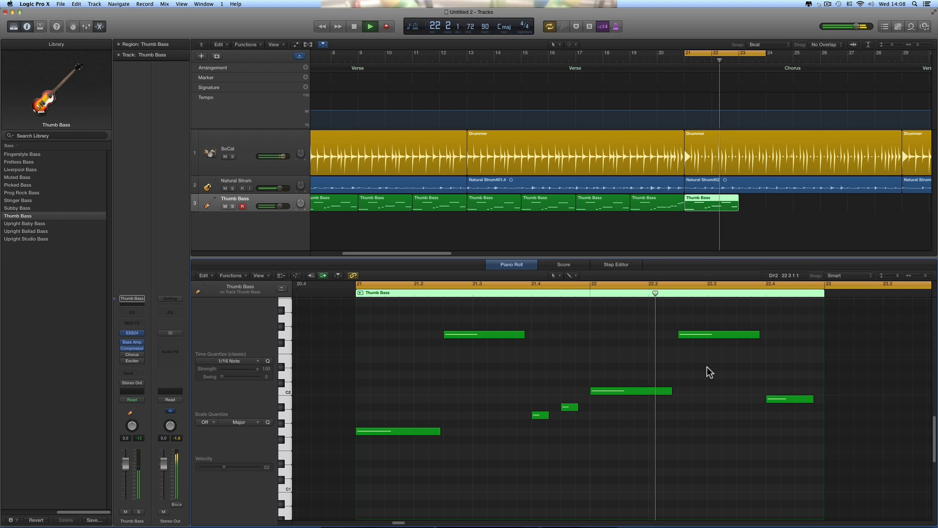
pyautogui.press('space')
pyautogui.moveTo(760, 335); pyautogui.dragTo(703, 337)
pyautogui.press('space')
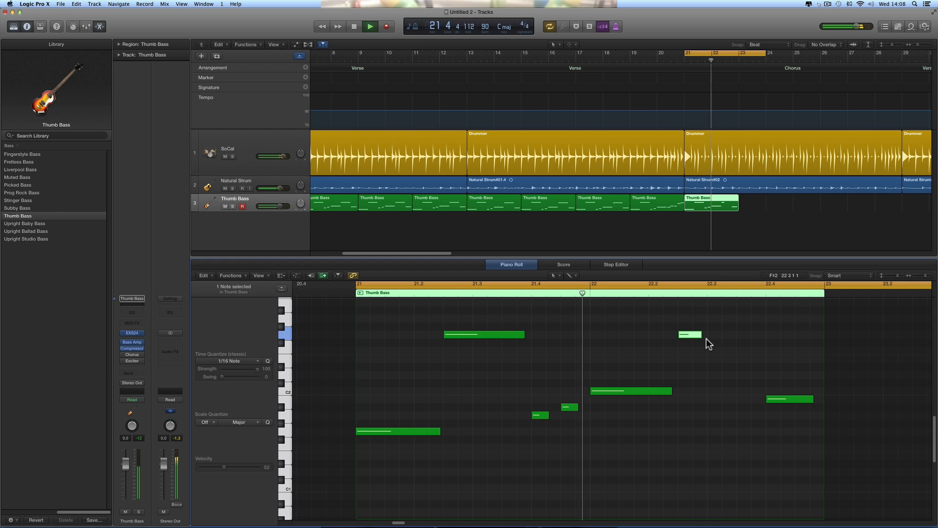
# Copy the short G2 note in bar 22 into two C2 notes leading up to the B1 note, and play the phrase.
pyautogui.press('space')
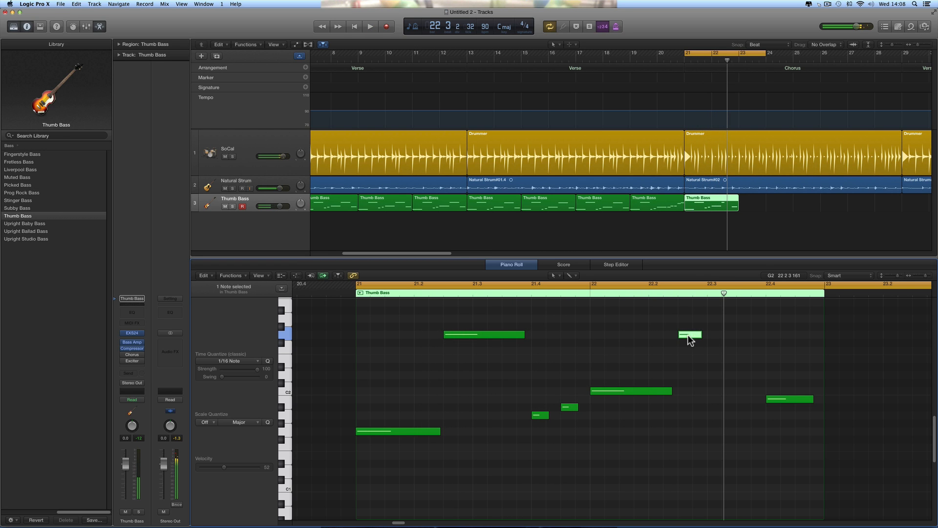
pyautogui.moveTo(688, 335); pyautogui.dragTo(716, 336)
pyautogui.click(655, 390)
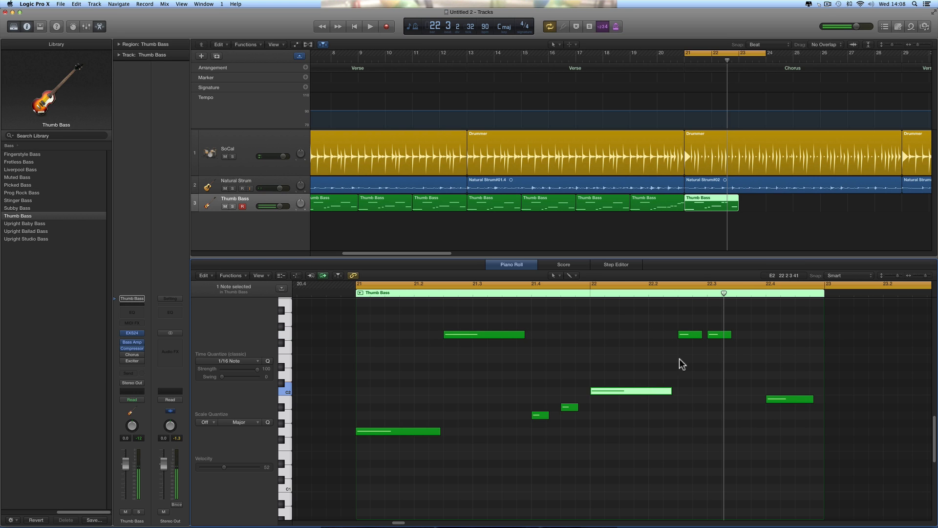
pyautogui.click(691, 335)
pyautogui.moveTo(714, 340); pyautogui.dragTo(746, 394)
pyautogui.click(774, 400)
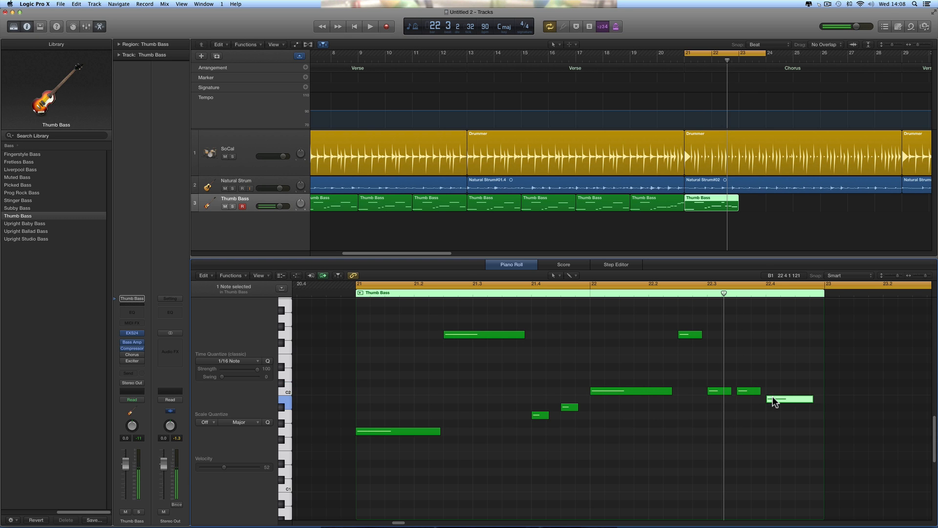
pyautogui.press('space')
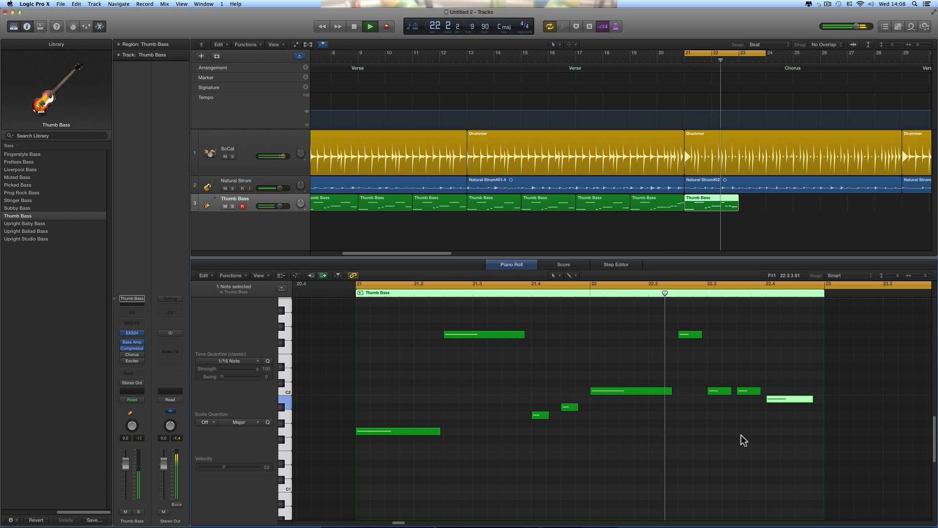
pyautogui.press('space')
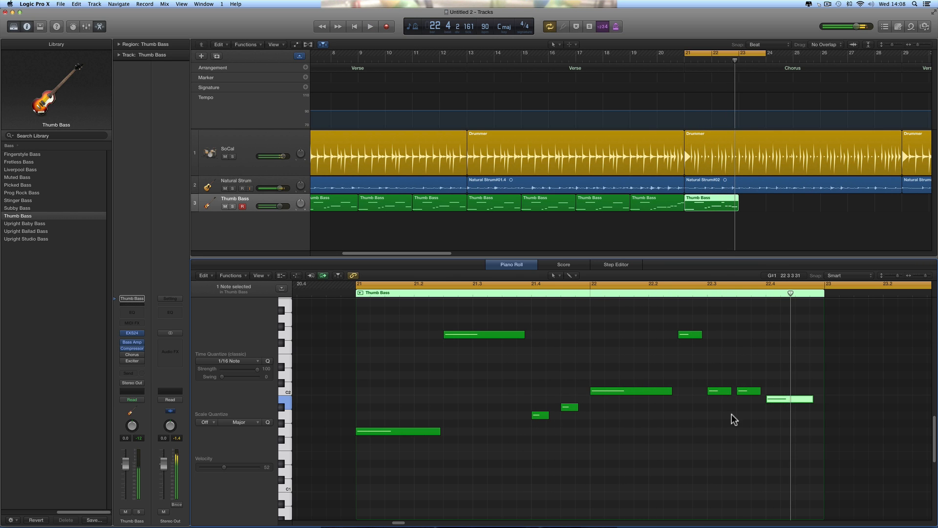
# Audition the closing notes of bar 22, raise the Thumb Bass track volume to 3.7 dB, and play the phrase.
pyautogui.click(689, 334)
pyautogui.click(718, 391)
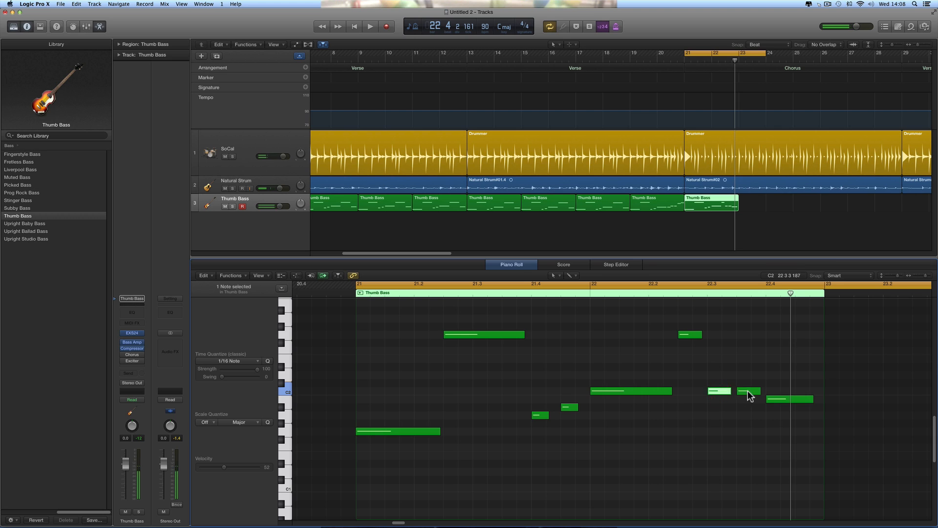
pyautogui.click(780, 400)
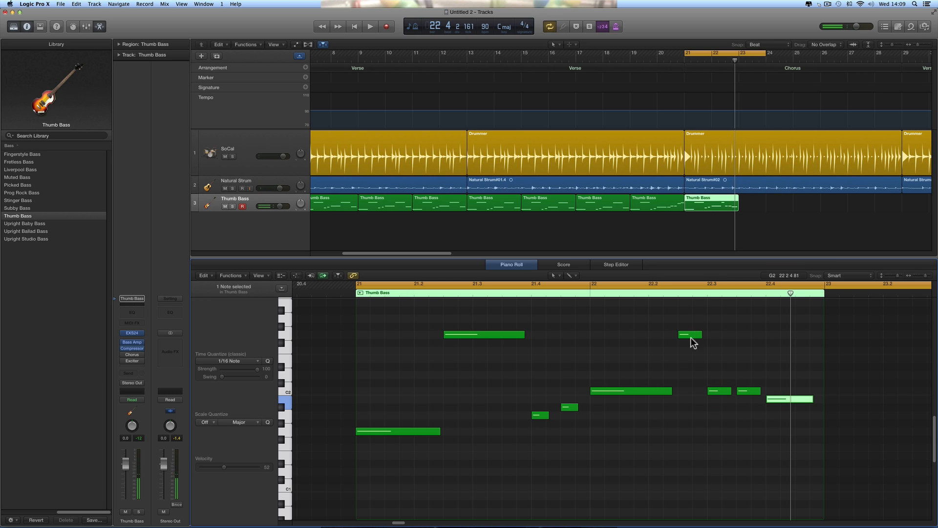
pyautogui.moveTo(280, 203); pyautogui.dragTo(292, 209)
pyautogui.press('space')
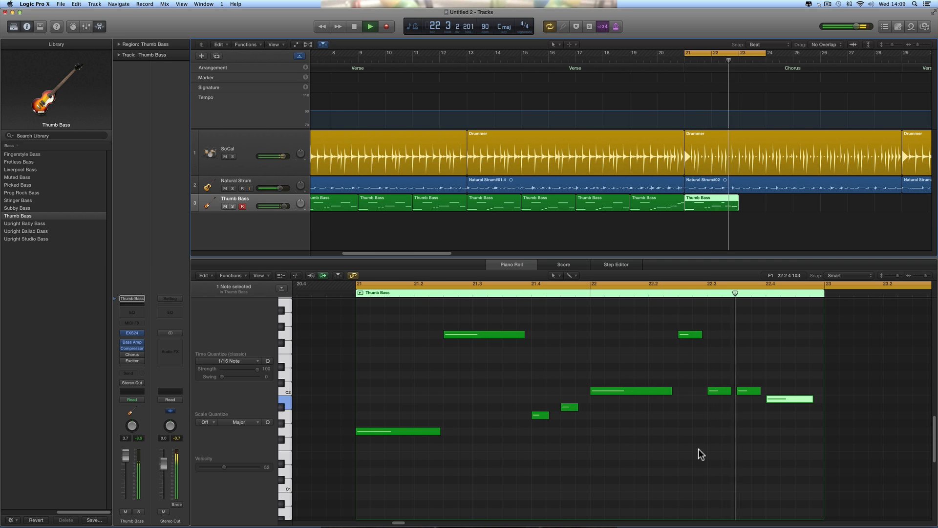
pyautogui.press('space')
# Transpose the two short C2 notes to C3 and the final B1 note to B2, and play the region.
pyautogui.click(716, 391)
pyautogui.keyDown('shift'); pyautogui.click(745, 391); pyautogui.keyUp('shift')
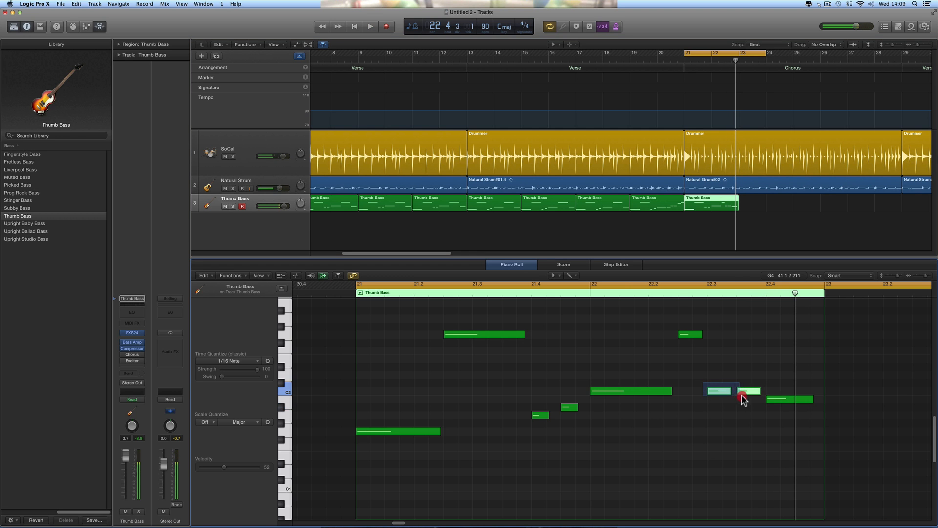
pyautogui.scroll(2, 730, 413)
pyautogui.moveTo(719, 409); pyautogui.dragTo(721, 313)
pyautogui.moveTo(785, 418); pyautogui.dragTo(769, 352)
pyautogui.scroll(1, 777, 342)
pyautogui.scroll(2, 768, 366)
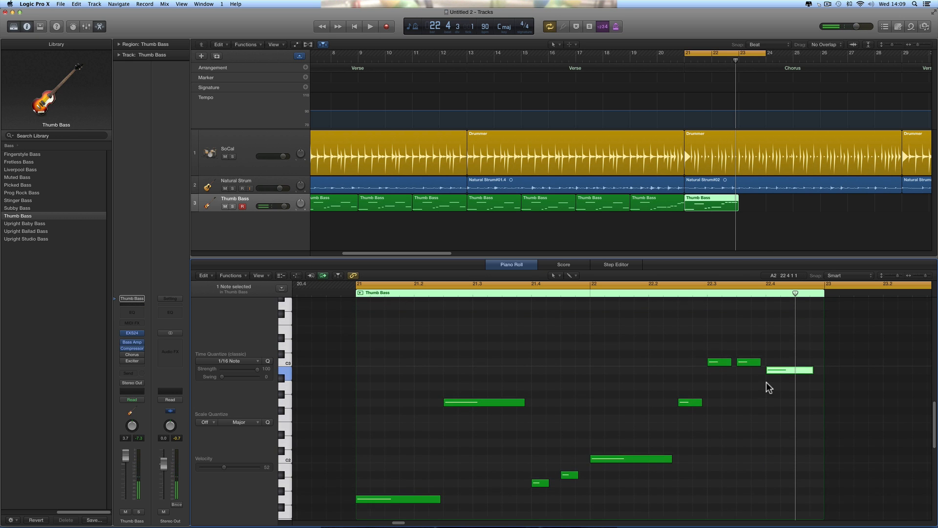
pyautogui.press('space')
pyautogui.click(765, 415)
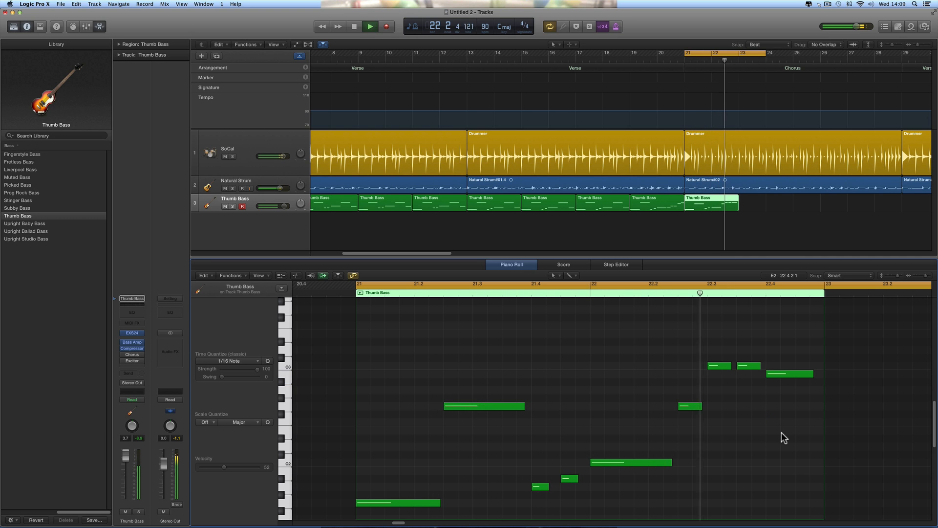
pyautogui.press('space')
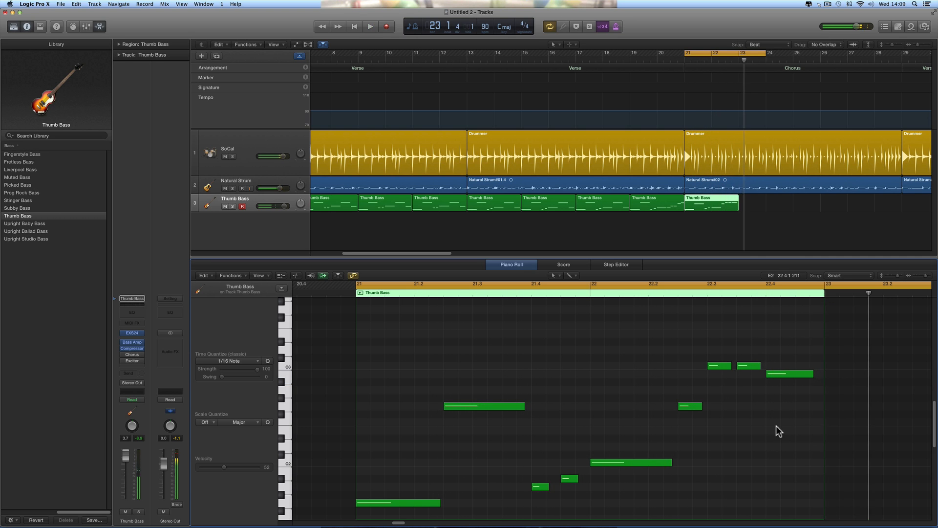
# Set the velocity of the two C3 notes to 71, playing bar 22 between adjustments.
pyautogui.click(726, 366)
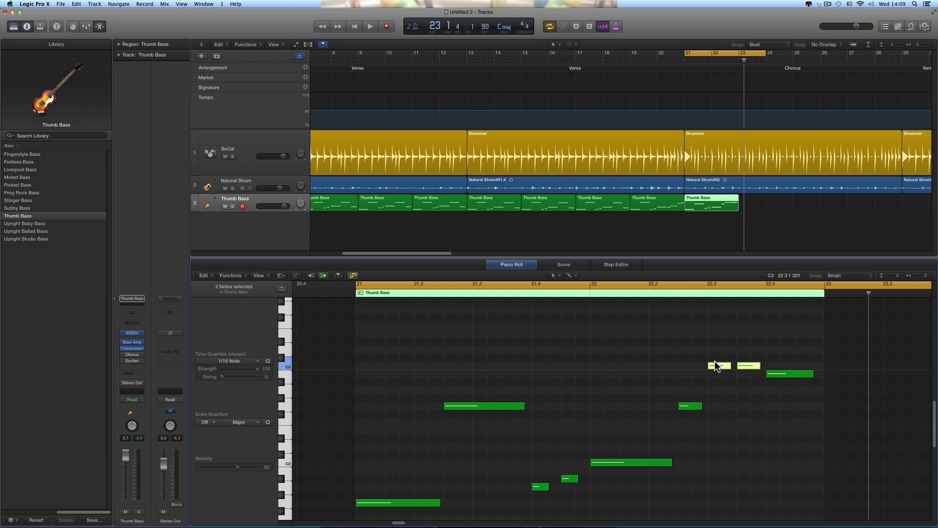
pyautogui.doubleClick(591, 293)
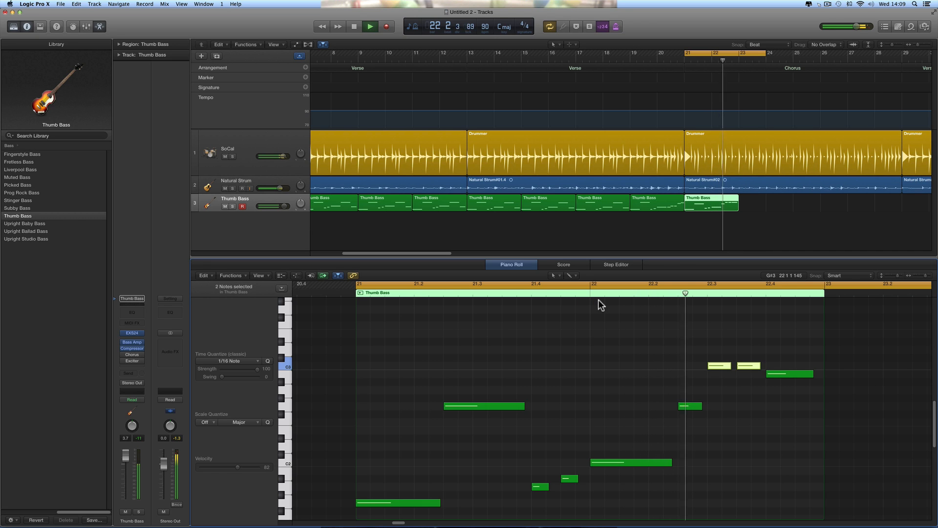
pyautogui.press('space')
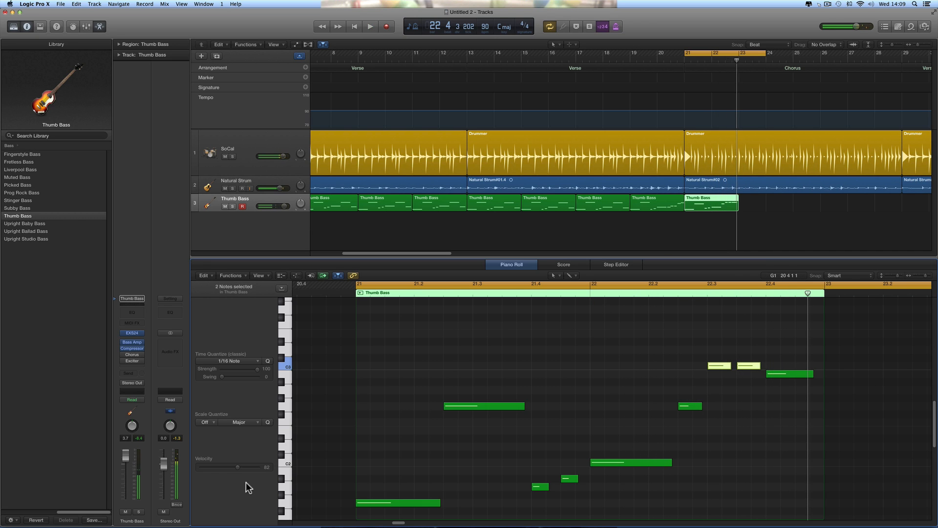
pyautogui.moveTo(237, 467); pyautogui.dragTo(232, 468)
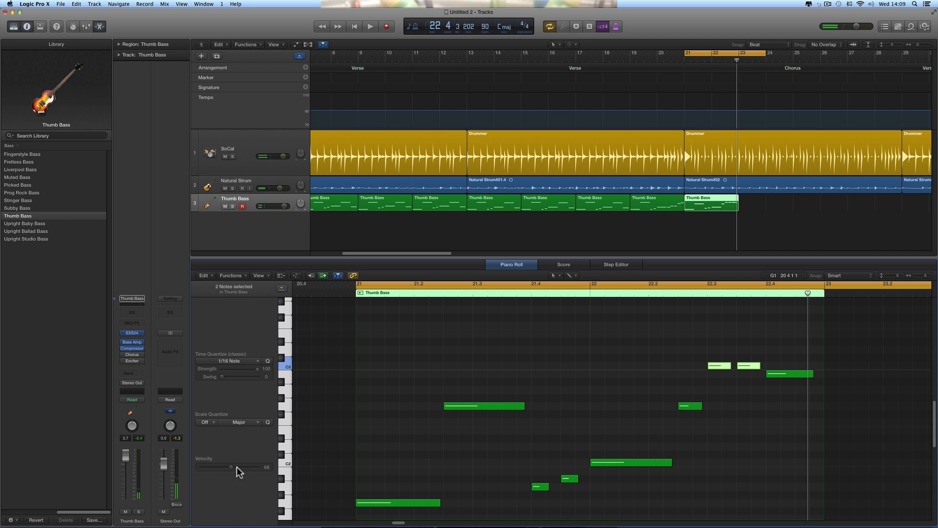
pyautogui.doubleClick(589, 291)
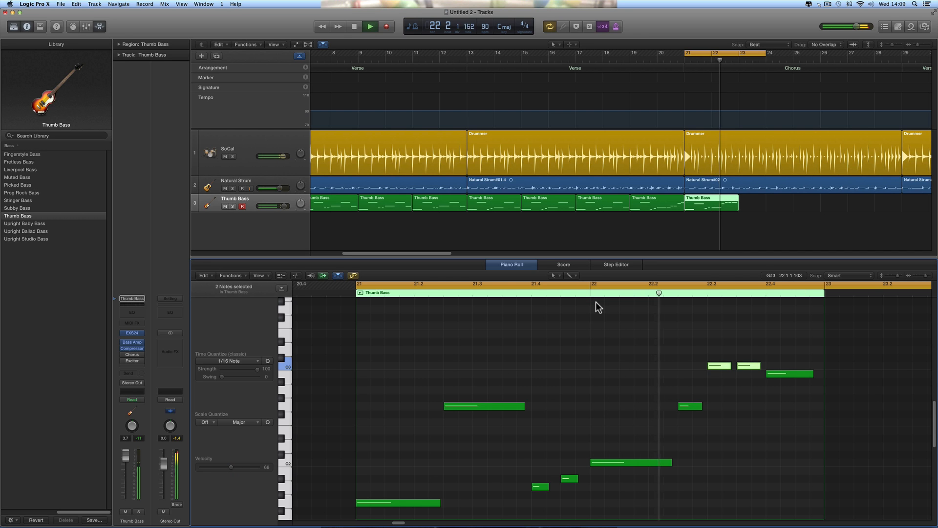
pyautogui.press('space')
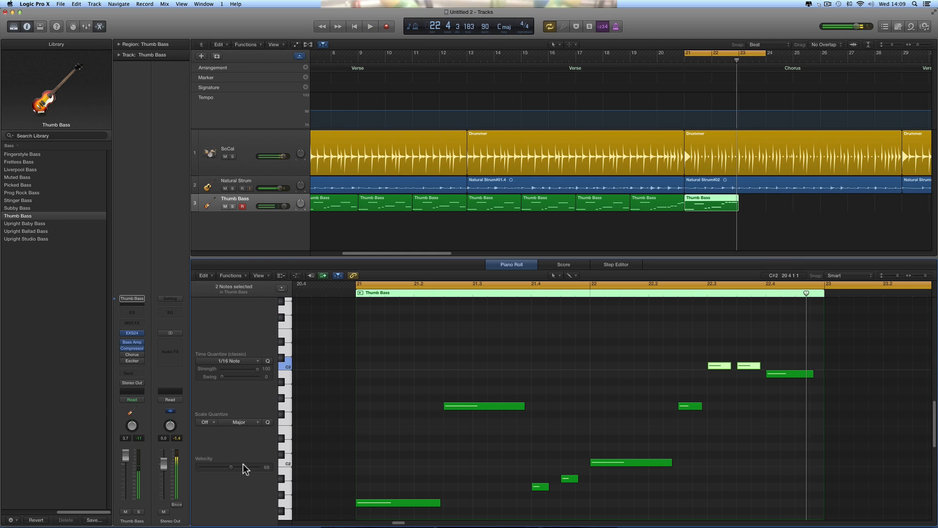
pyautogui.moveTo(230, 467); pyautogui.dragTo(232, 469)
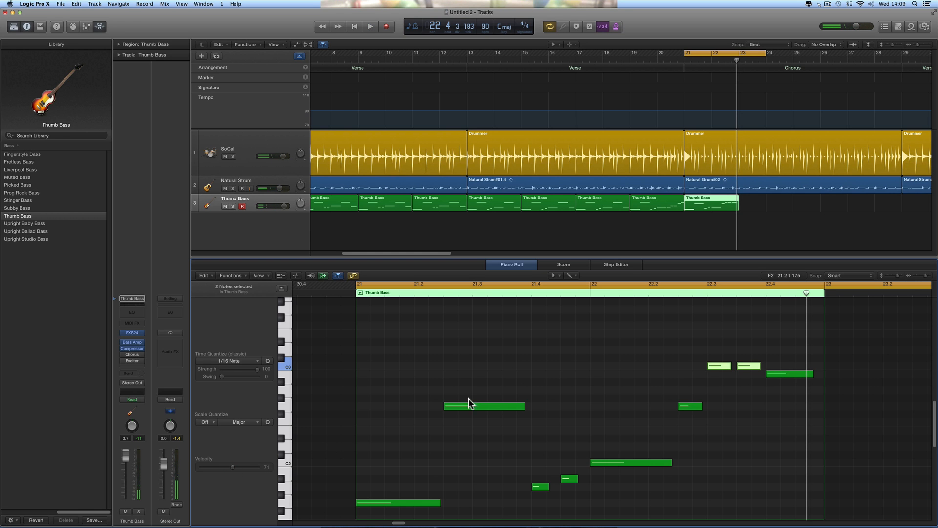
pyautogui.doubleClick(589, 292)
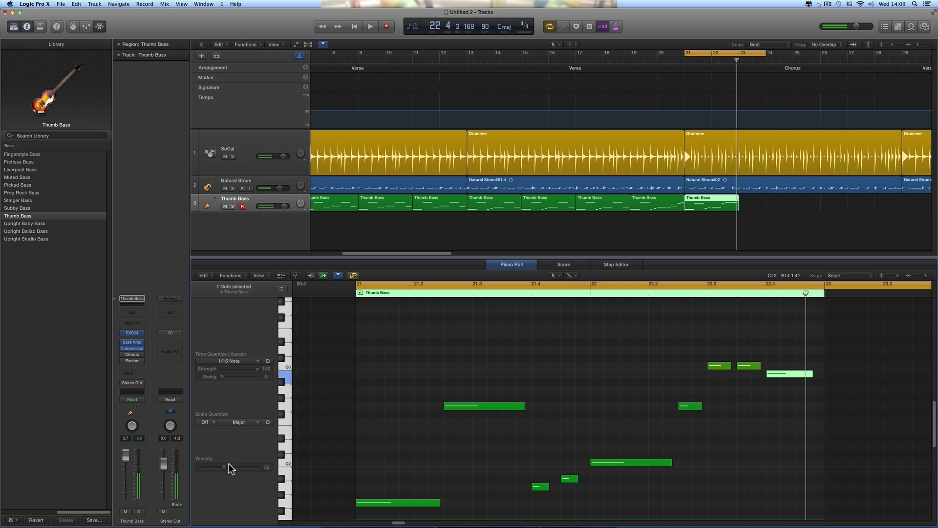
# Raise the final B2 note's velocity, set the short G2 note's velocity to 70, and play bar 22.
pyautogui.moveTo(225, 467); pyautogui.dragTo(230, 468)
pyautogui.click(691, 406)
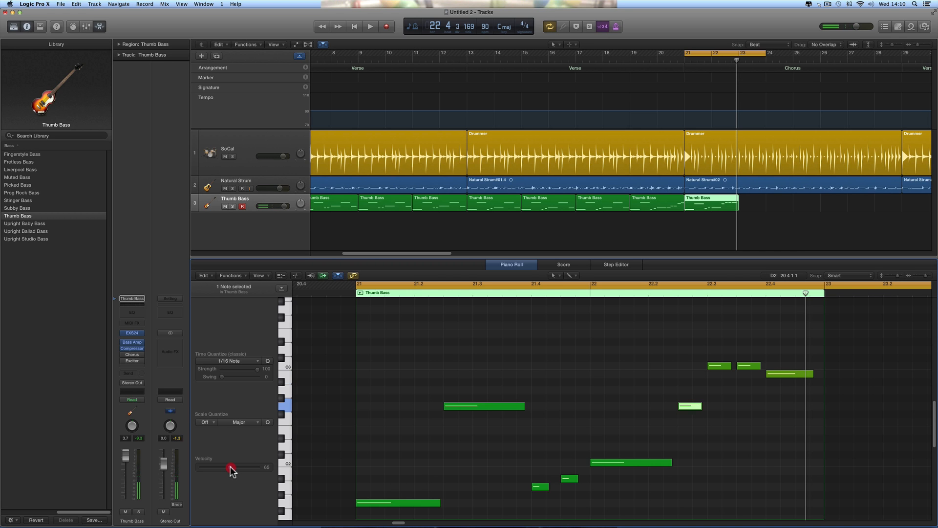
pyautogui.click(582, 294)
pyautogui.press('space')
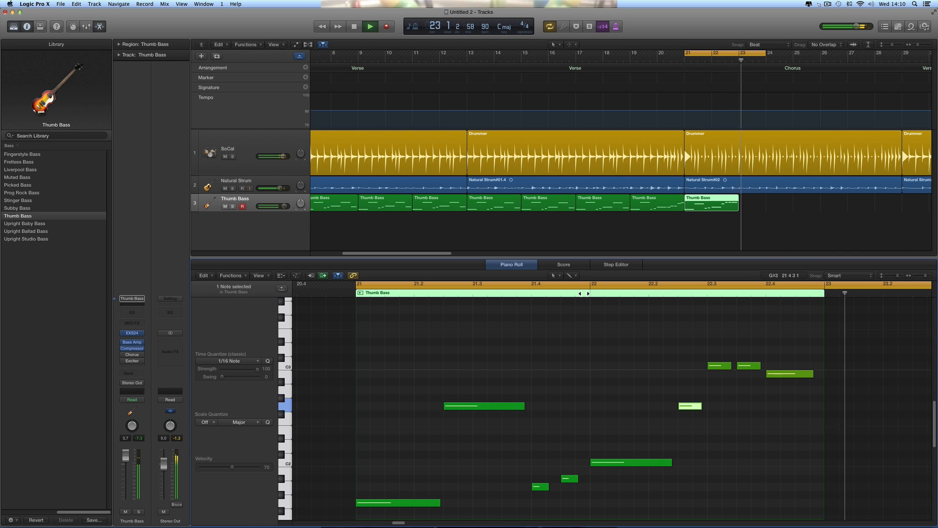
pyautogui.press('space')
pyautogui.scroll(-3, 594, 330)
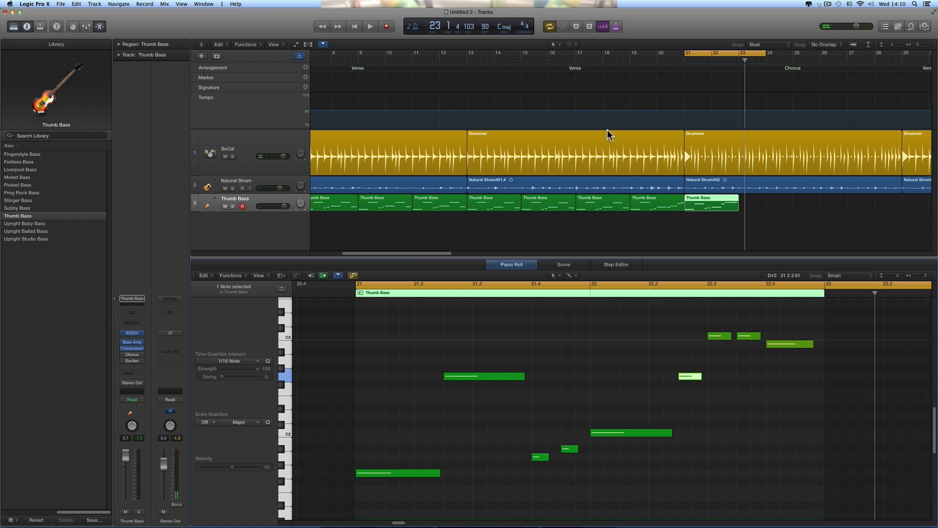
# Lower the threshold and raise the ratio of the Thumb Bass Compressor during playback, and close the plug-in.
pyautogui.click(132, 348)
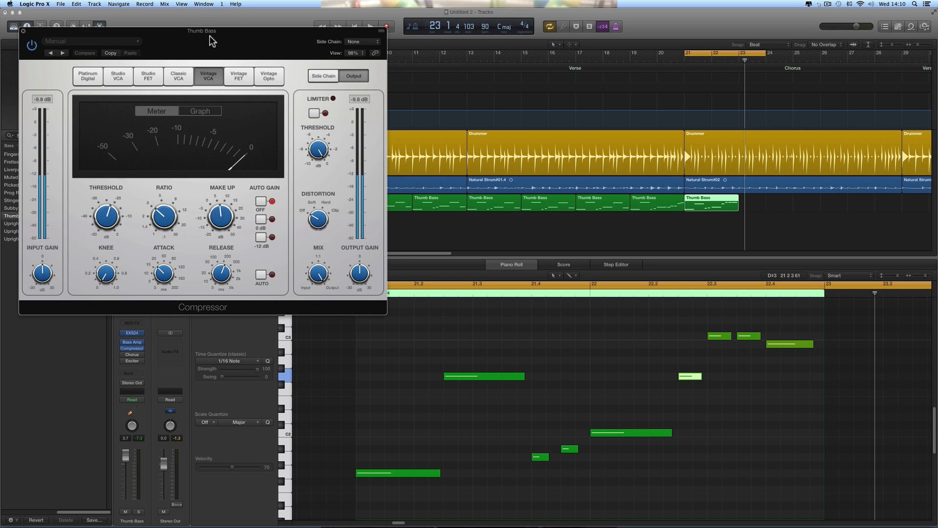
pyautogui.moveTo(210, 36); pyautogui.dragTo(490, 224)
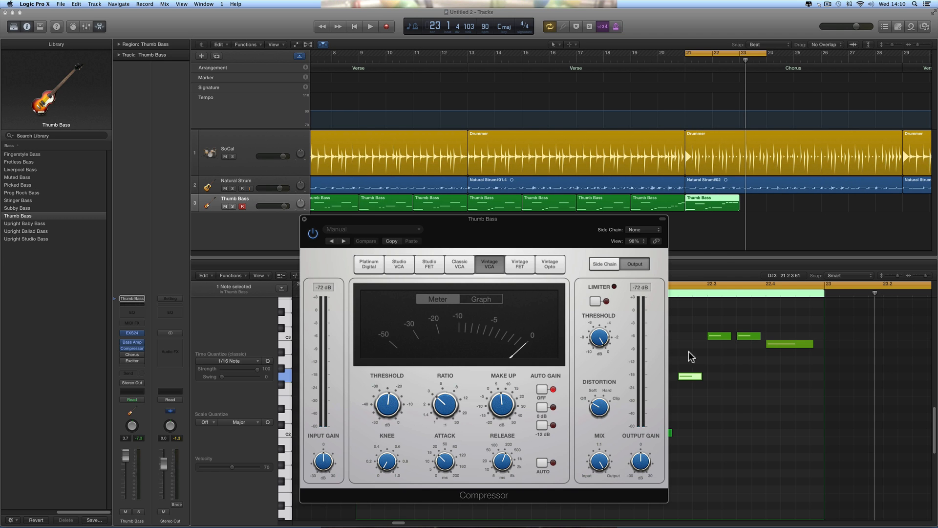
pyautogui.press('space')
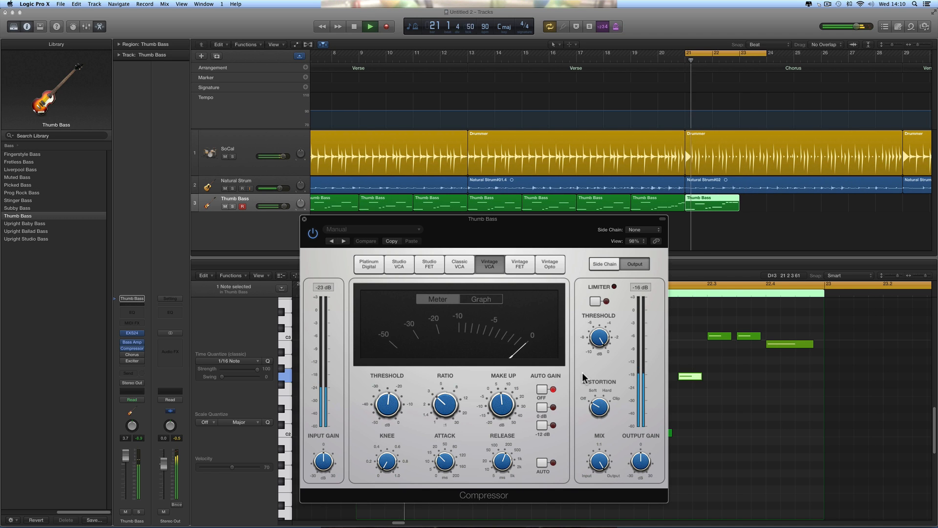
pyautogui.moveTo(388, 405)
pyautogui.mouseDown()
pyautogui.moveTo(435, 401)
pyautogui.moveTo(388, 407)
pyautogui.mouseUp()
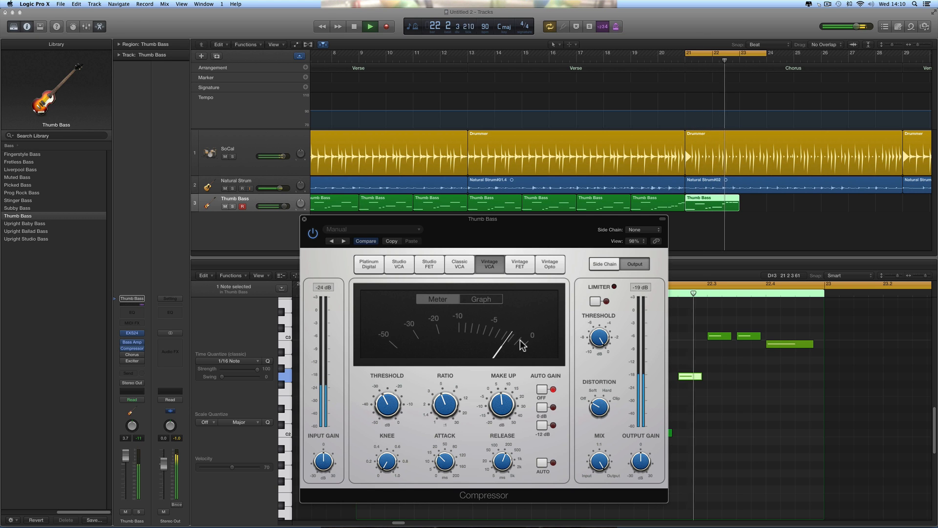
pyautogui.press('space')
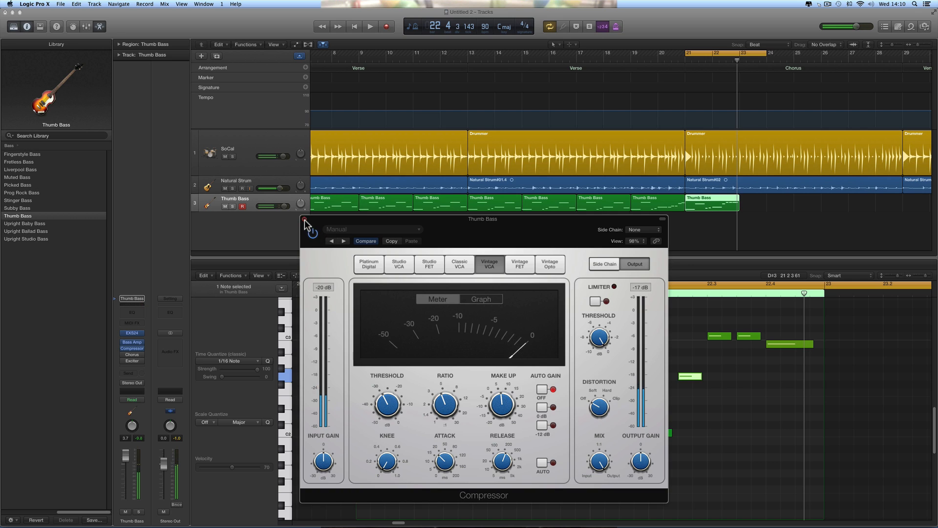
pyautogui.click(304, 219)
# Set the velocity of the last four notes in bar 22 to 70 and play the region.
pyautogui.moveTo(654, 317); pyautogui.dragTo(793, 409)
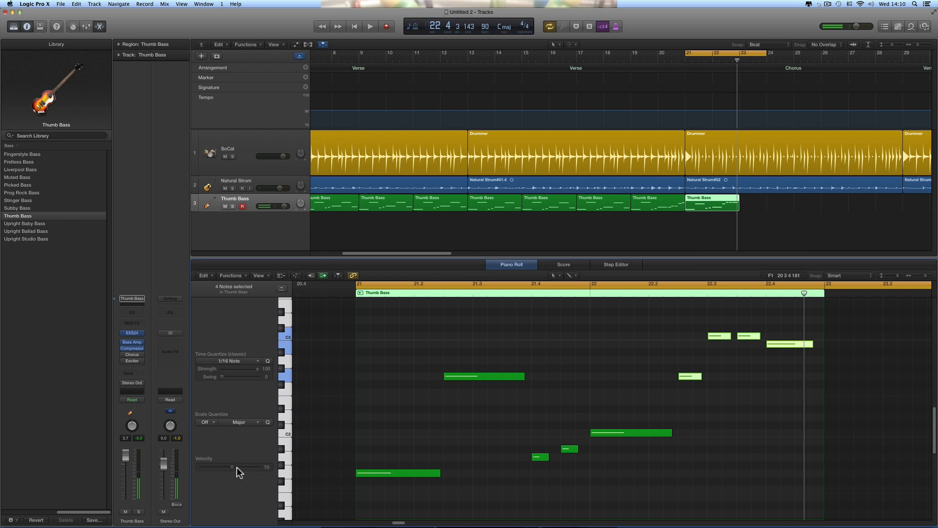
pyautogui.moveTo(233, 466); pyautogui.dragTo(232, 466)
pyautogui.press('space')
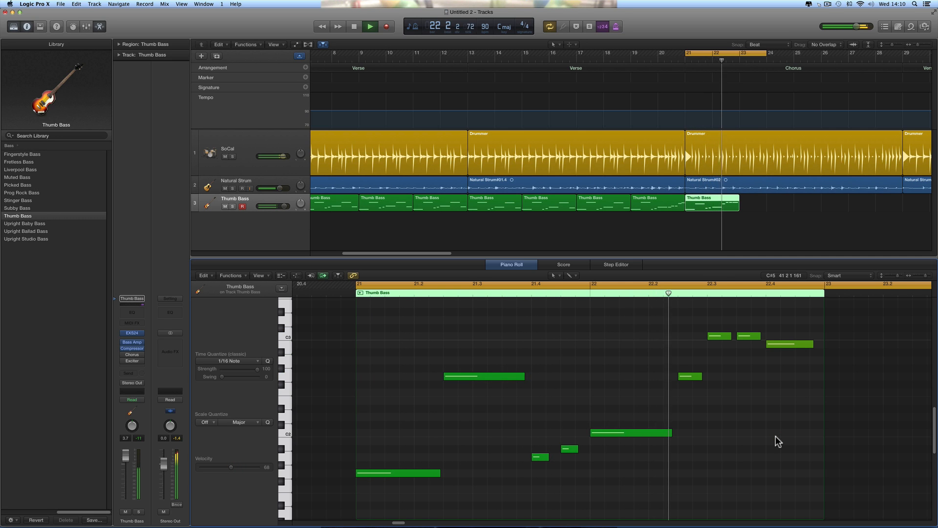
pyautogui.press('space')
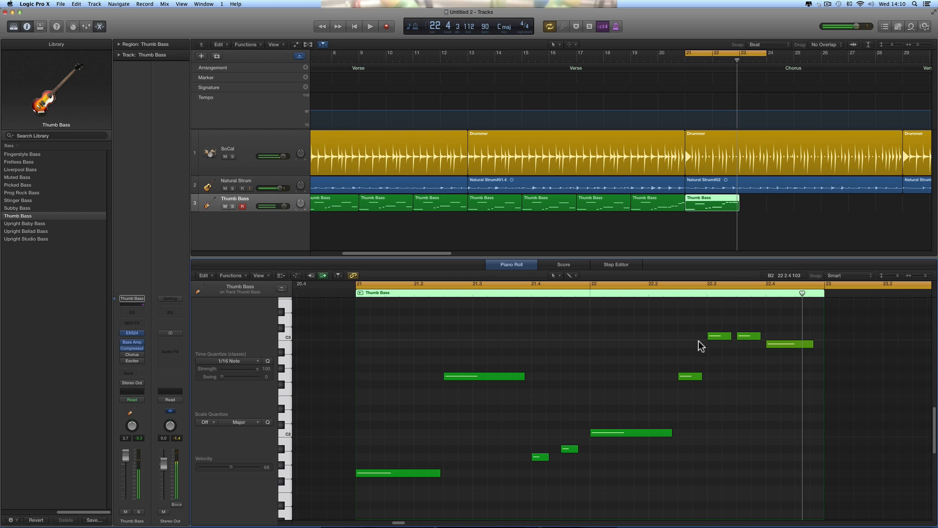
pyautogui.moveTo(707, 335); pyautogui.dragTo(737, 361)
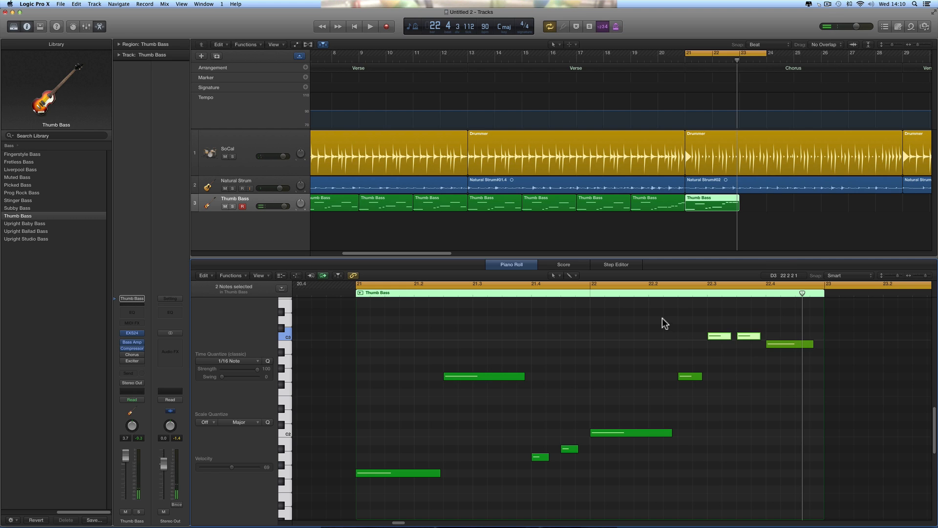
pyautogui.moveTo(662, 318); pyautogui.dragTo(799, 399)
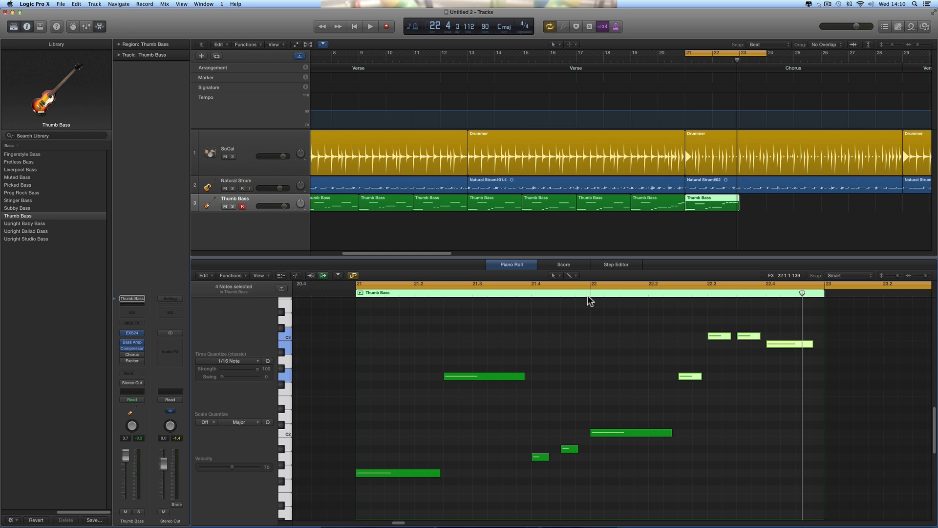
pyautogui.press('space')
pyautogui.click(730, 385)
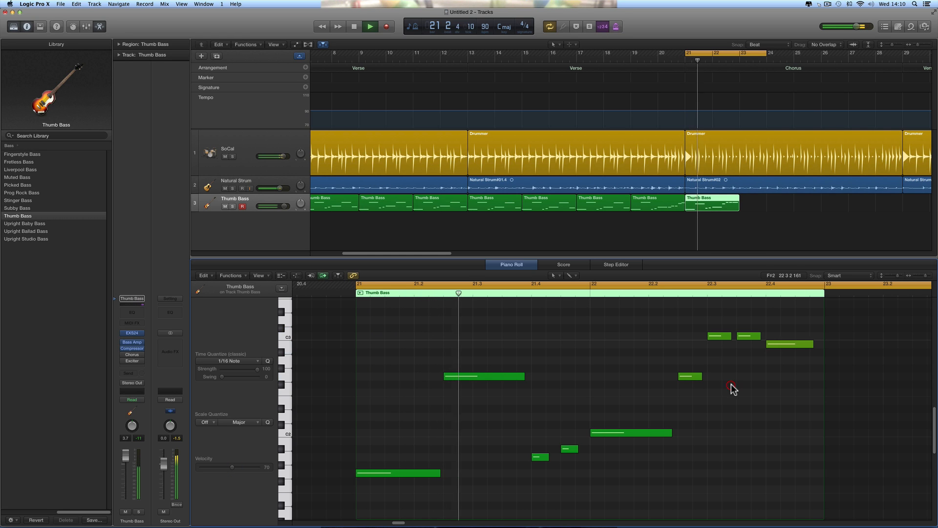
pyautogui.moveTo(691, 375)
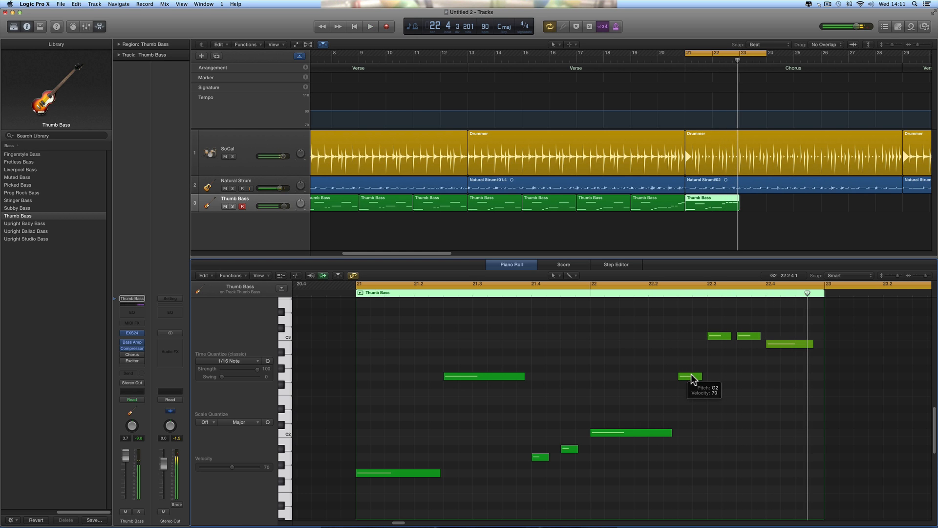
# Audition individual notes of the Thumb Bass region at bar 21 and play the region to compare their levels.
pyautogui.press('space')
pyautogui.click(691, 377)
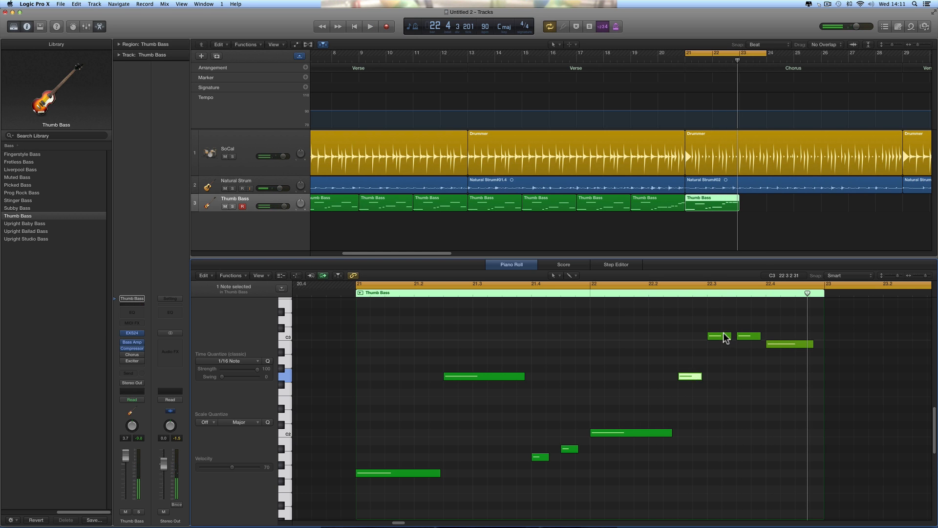
pyautogui.click(723, 336)
pyautogui.click(770, 344)
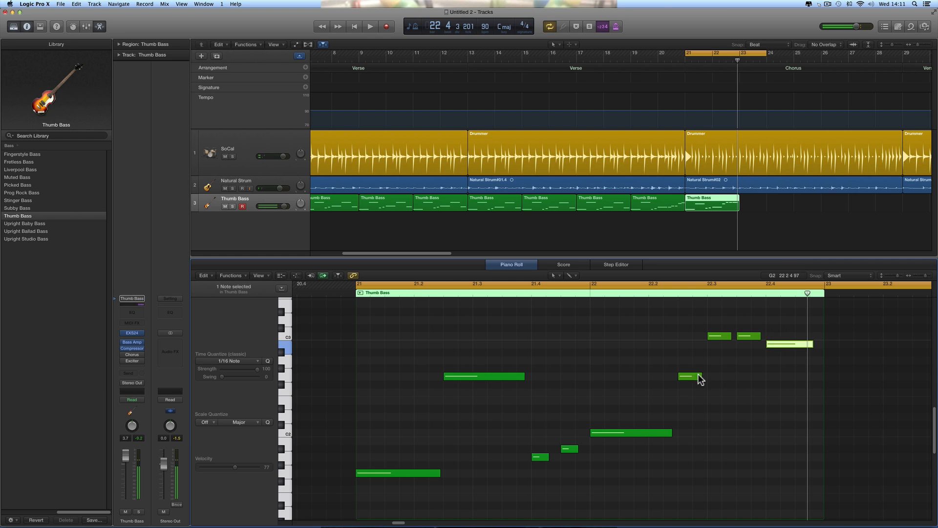
pyautogui.click(698, 376)
pyautogui.click(658, 432)
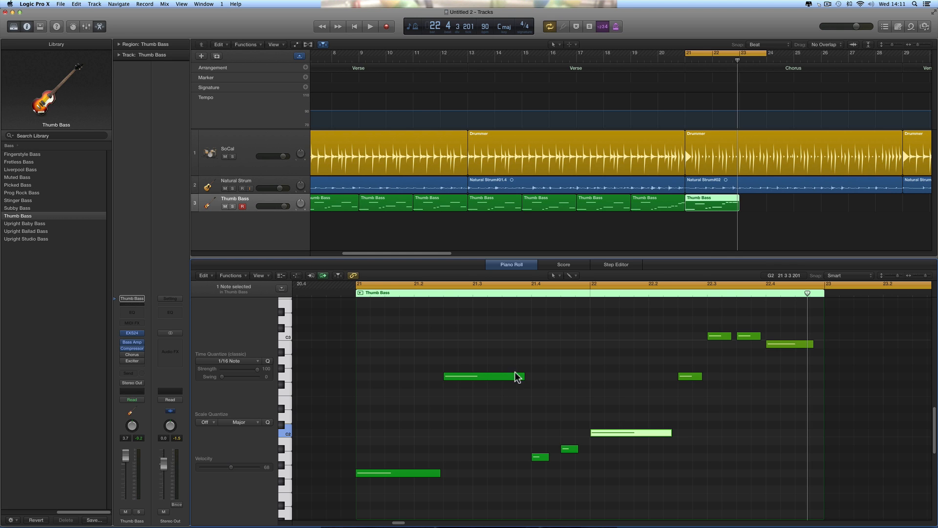
pyautogui.click(573, 292)
pyautogui.press('space')
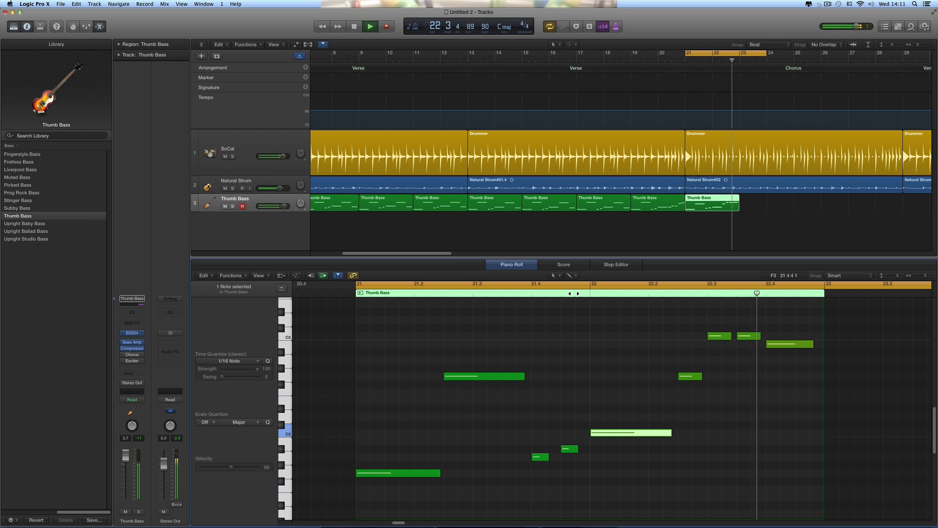
pyautogui.press('space')
# Raise the velocity of the first four notes in the bar 21 region and play it from the start.
pyautogui.moveTo(372, 360); pyautogui.dragTo(569, 497)
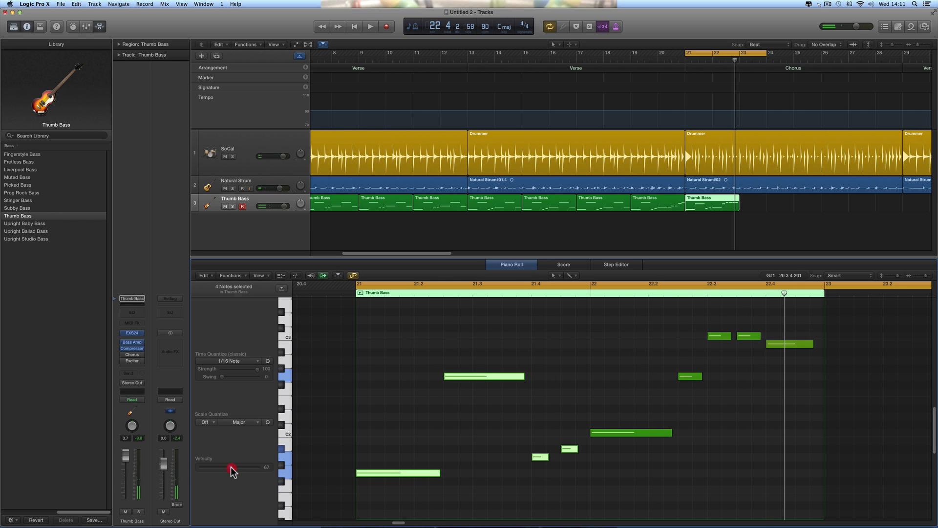
pyautogui.click(353, 294)
pyautogui.press('space')
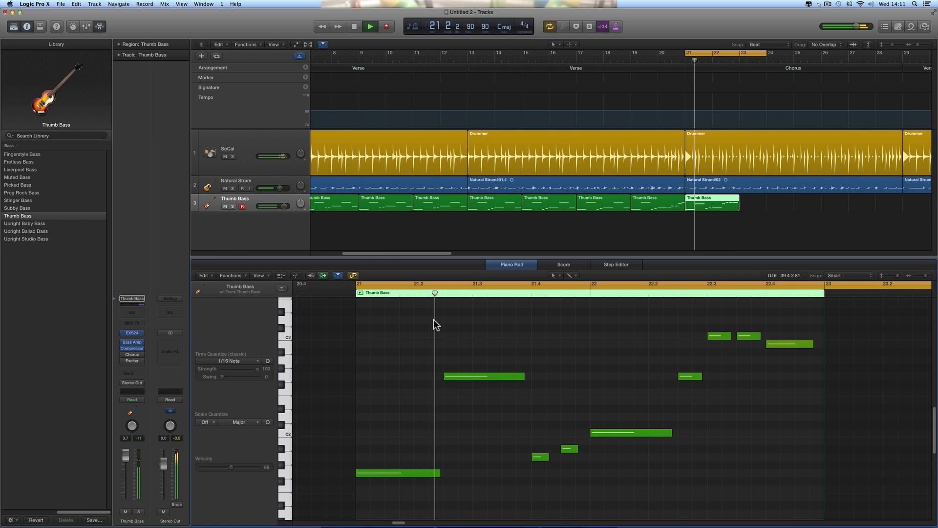
pyautogui.click(433, 320)
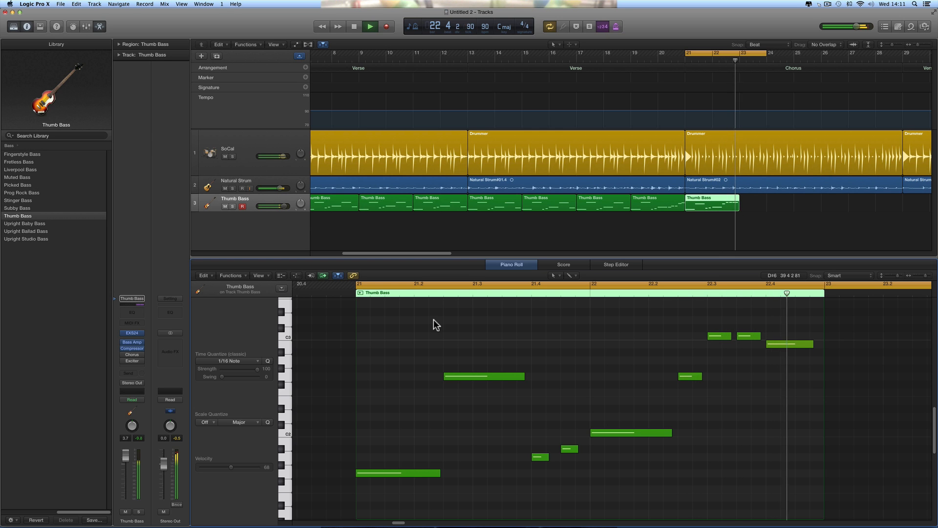
pyautogui.press('space')
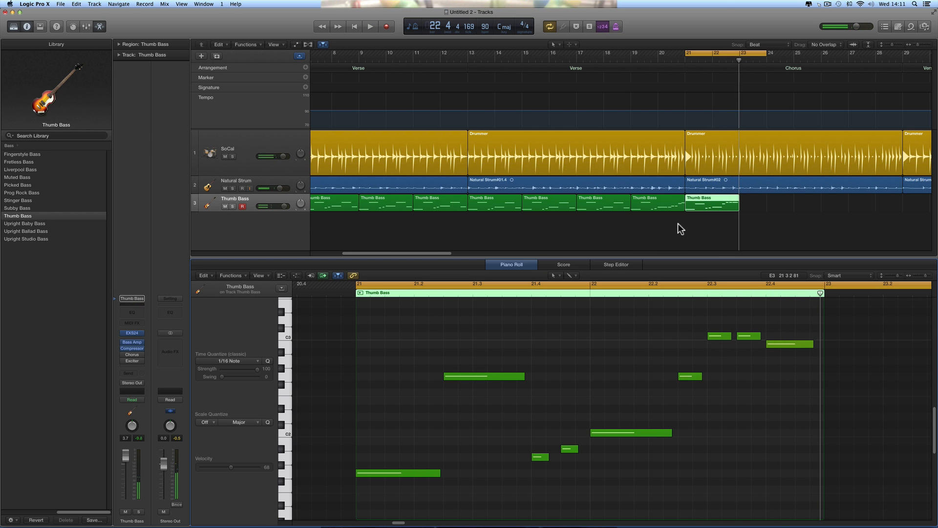
# Copy the Thumb Bass region from bar 21 to bar 23, extend the cycle range to bar 25, and play.
pyautogui.hscroll(5, 679, 224)
pyautogui.keyDown('alt'); pyautogui.moveTo(581, 202); pyautogui.dragTo(635, 203); pyautogui.keyUp('alt')
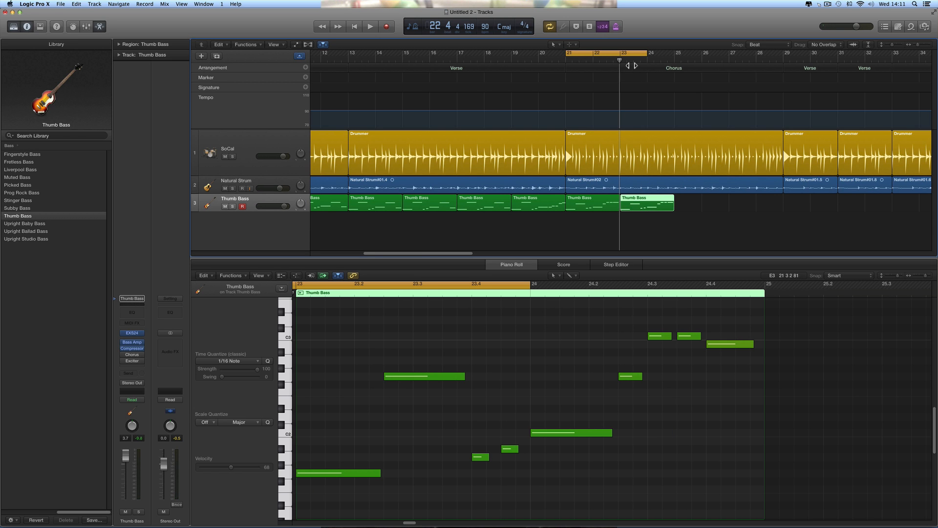
pyautogui.moveTo(645, 55); pyautogui.dragTo(674, 54)
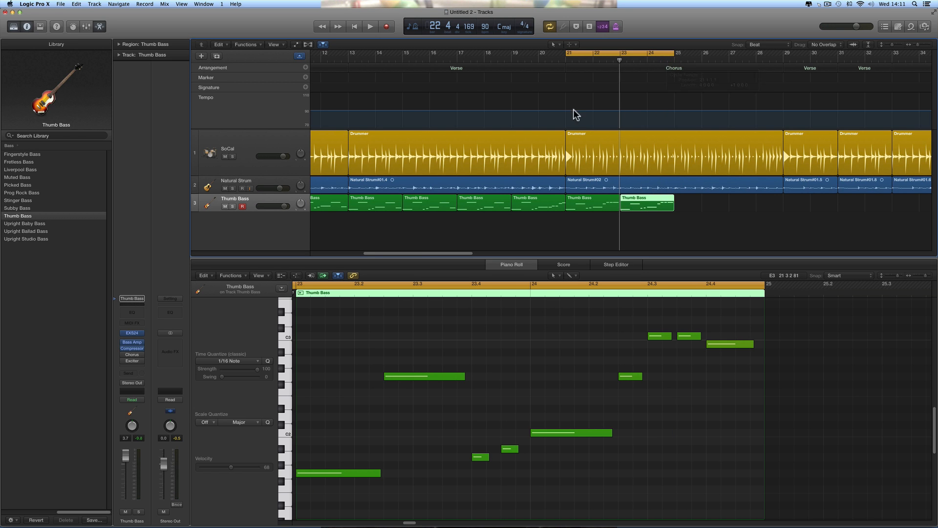
pyautogui.press('space')
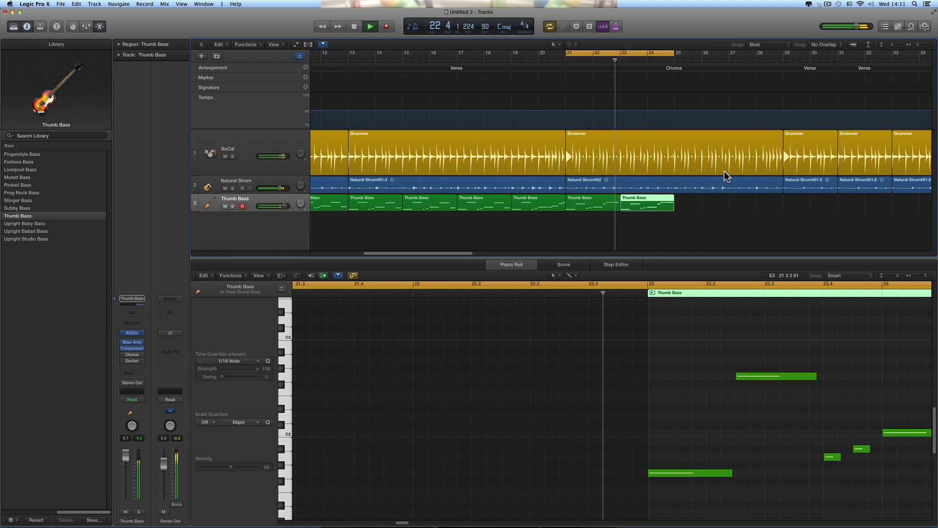
pyautogui.press('space')
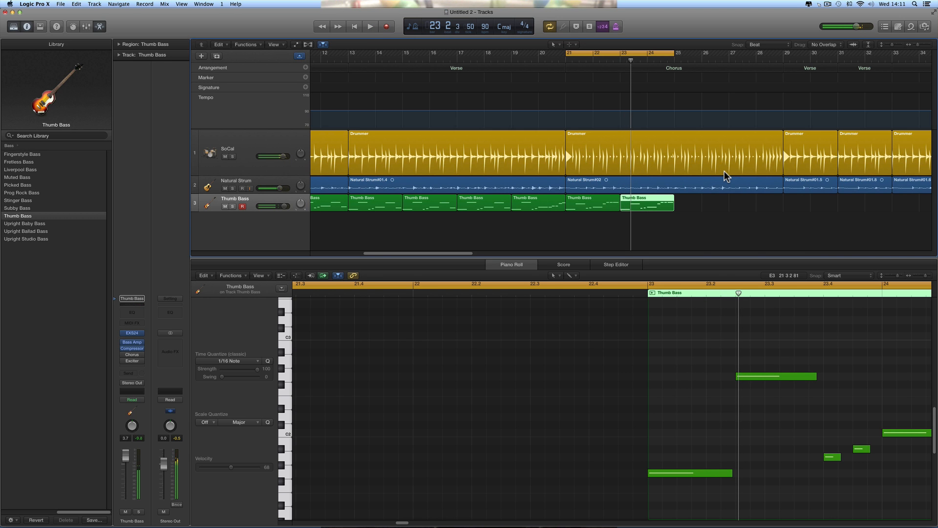
# In the bar 23 region, raise the first note to D2 and the second note to D3, and play the change.
pyautogui.hscroll(5, 684, 376)
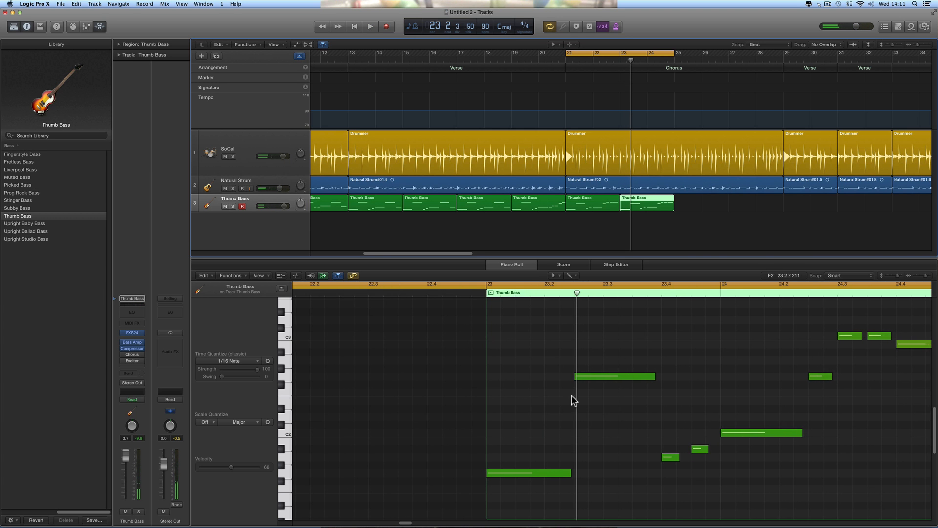
pyautogui.moveTo(510, 385); pyautogui.dragTo(528, 416)
pyautogui.click(596, 377)
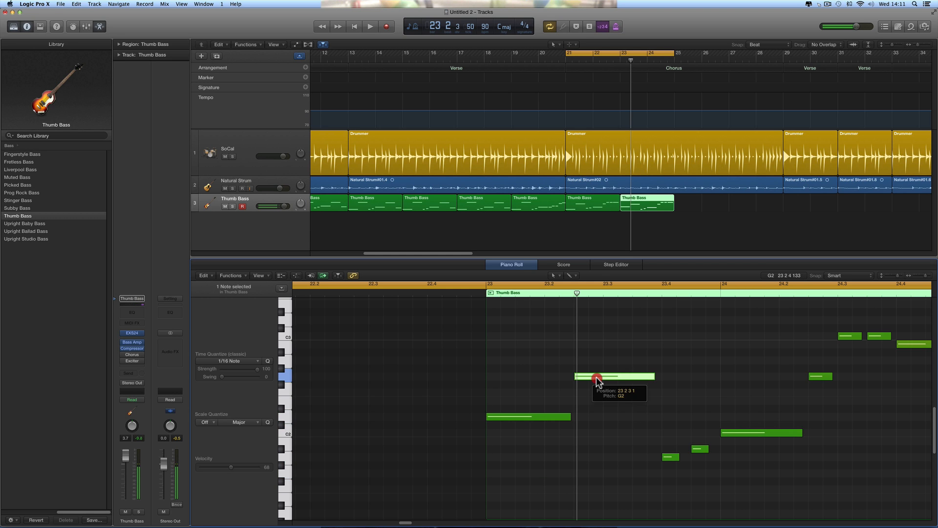
pyautogui.moveTo(596, 377); pyautogui.dragTo(596, 321)
pyautogui.press('space')
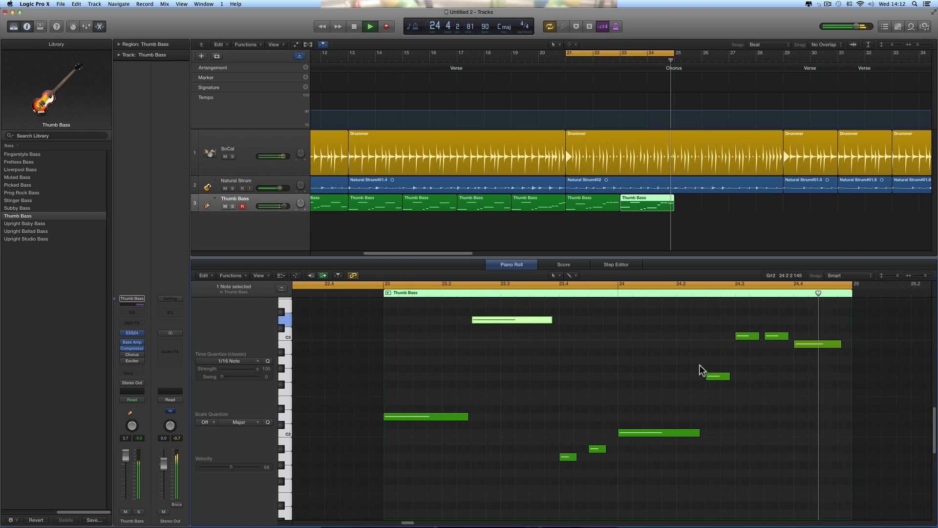
pyautogui.press('space')
# Move the second note of the bar 23 region down to G2 and play it.
pyautogui.click(477, 333)
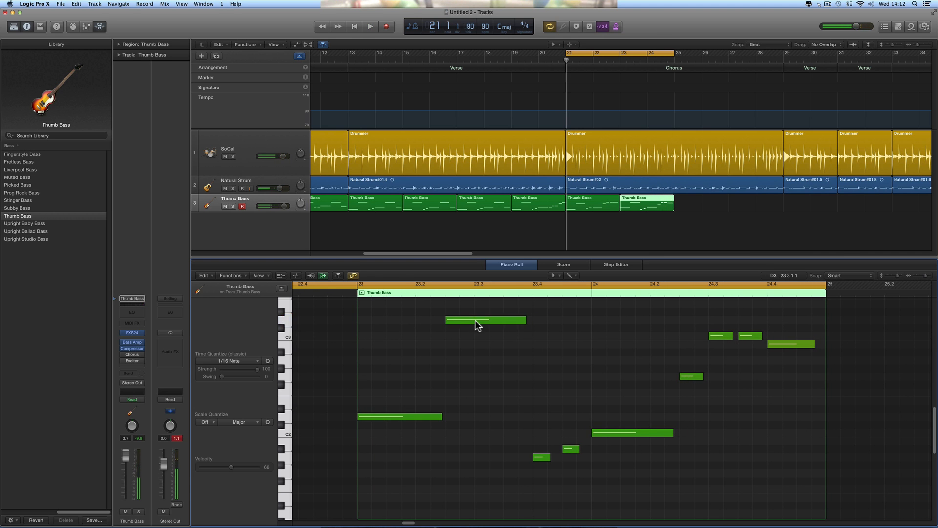
pyautogui.click(476, 321)
pyautogui.moveTo(476, 323)
pyautogui.mouseDown()
pyautogui.moveTo(476, 391)
pyautogui.moveTo(476, 380)
pyautogui.mouseUp()
pyautogui.press('space')
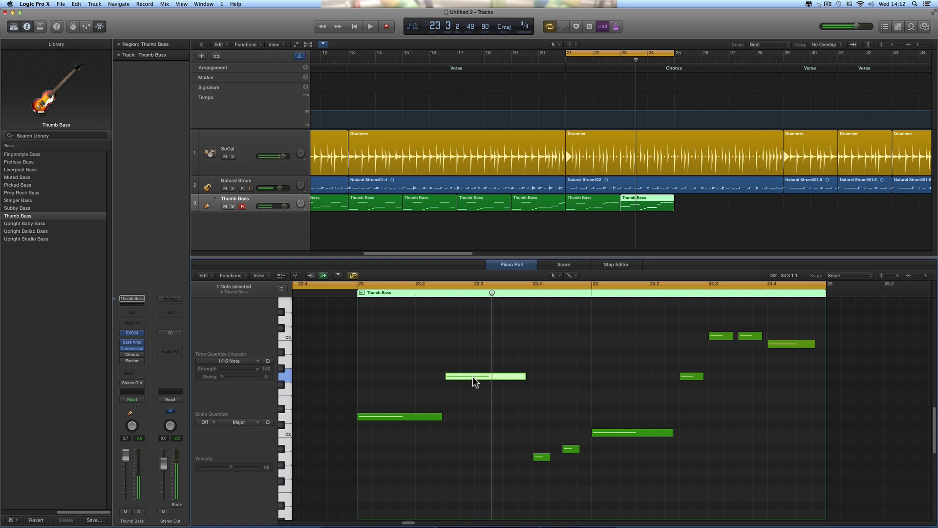
# Move the second note of the bar 23 region up to A2, audition it against the D2 note, and play.
pyautogui.moveTo(473, 377); pyautogui.dragTo(475, 360)
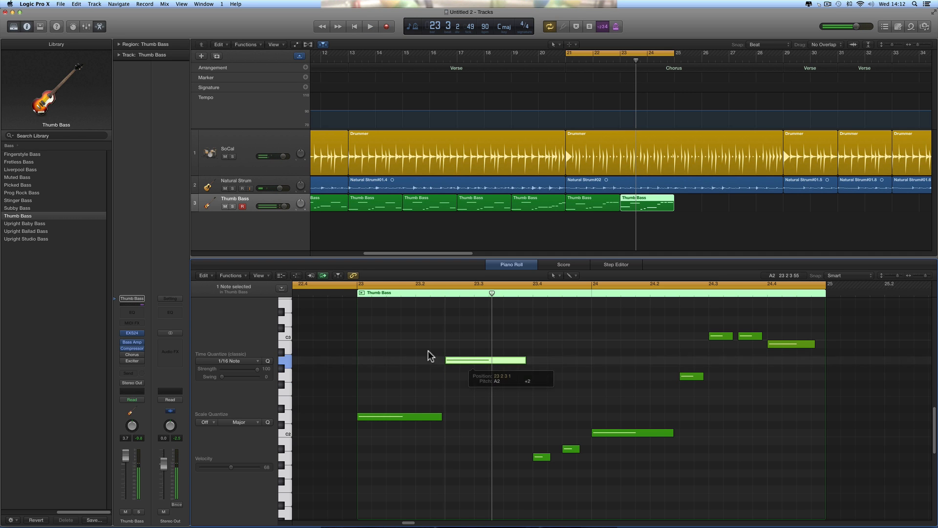
pyautogui.click(399, 418)
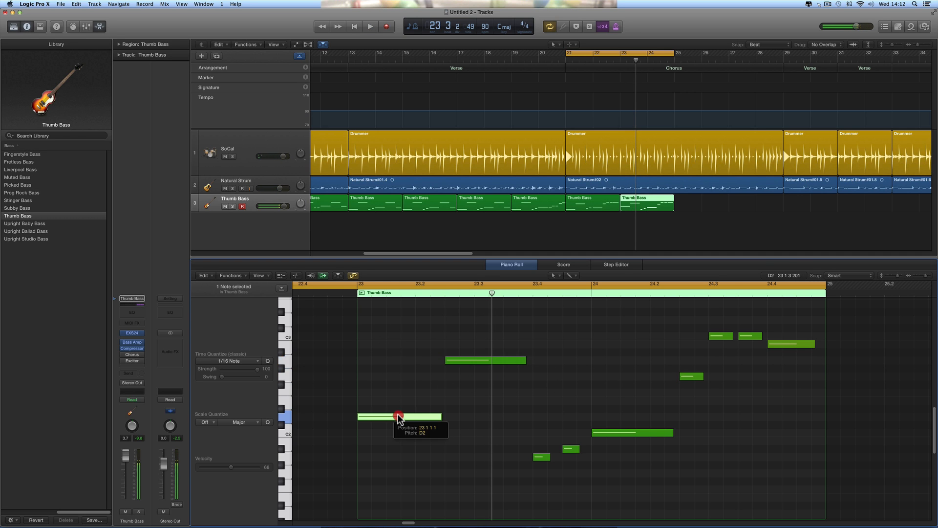
pyautogui.click(472, 361)
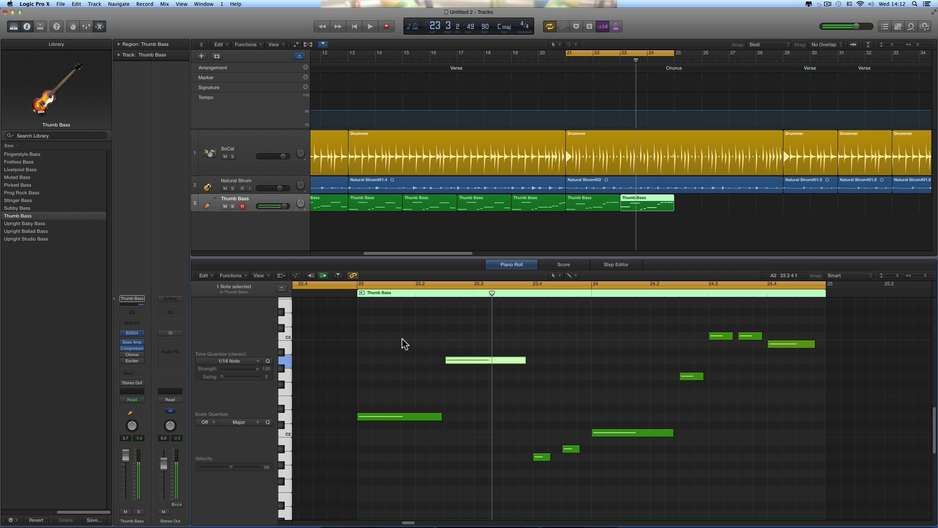
pyautogui.doubleClick(351, 294)
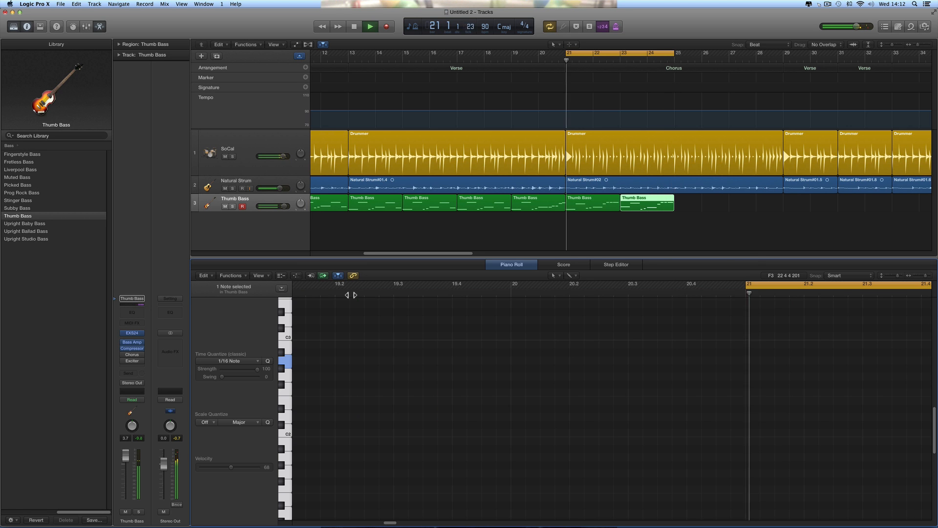
pyautogui.press('space')
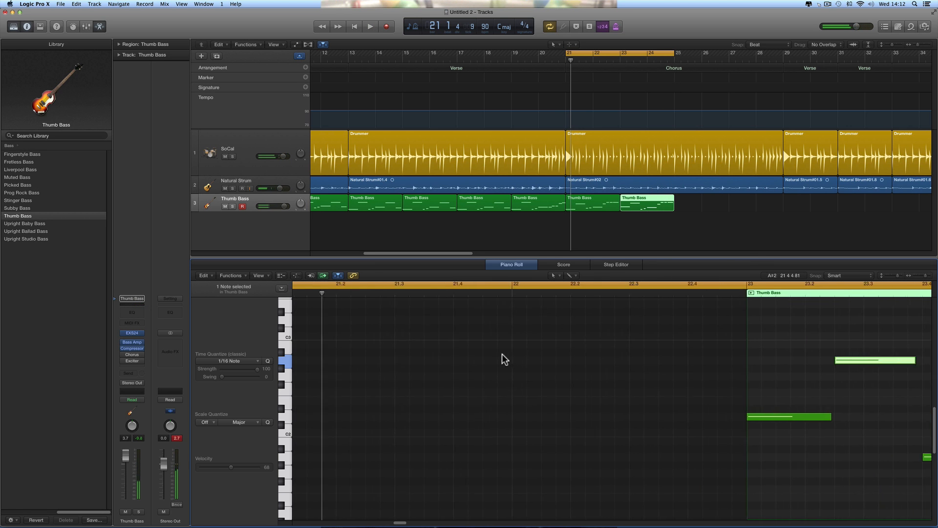
# Set the cycle range to start at bar 23 and end at bar 25, and play the new bass region.
pyautogui.hscroll(5, 502, 354)
pyautogui.click(701, 374)
pyautogui.hscroll(2, 710, 377)
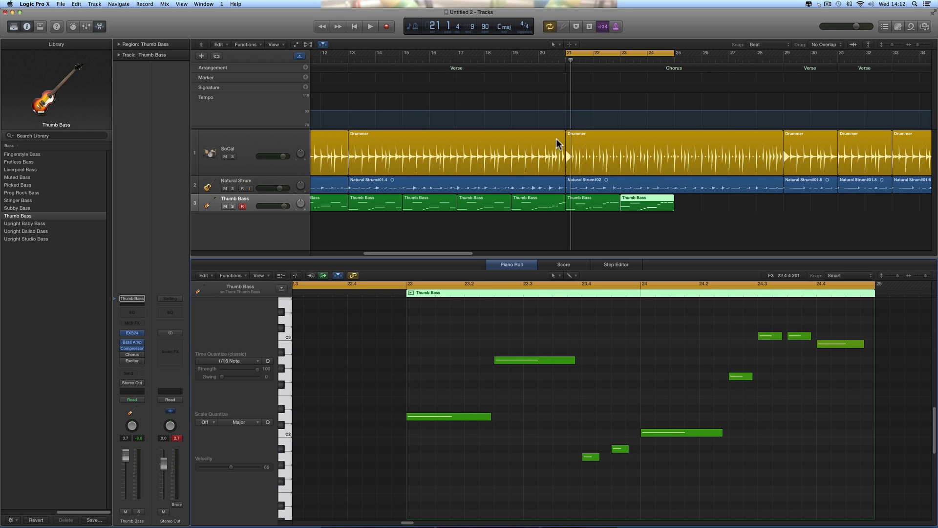
pyautogui.click(625, 58)
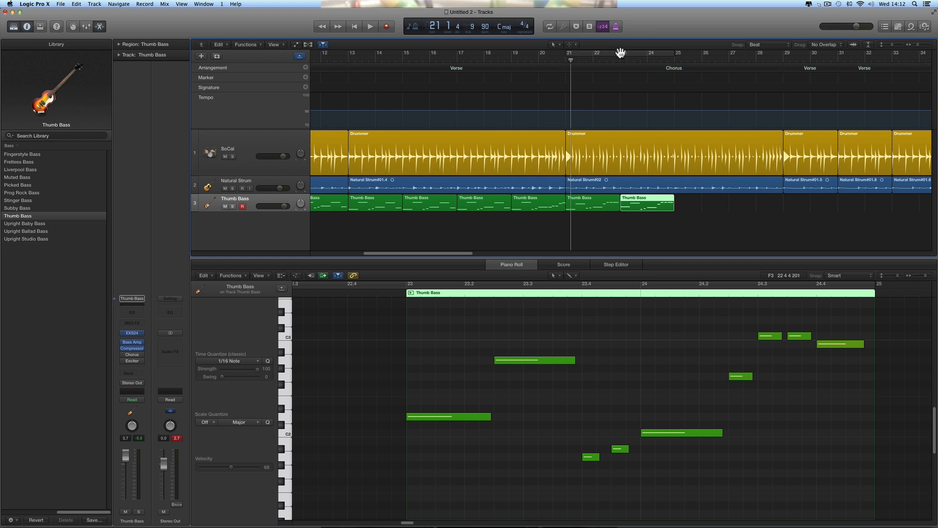
pyautogui.moveTo(620, 53); pyautogui.dragTo(674, 58)
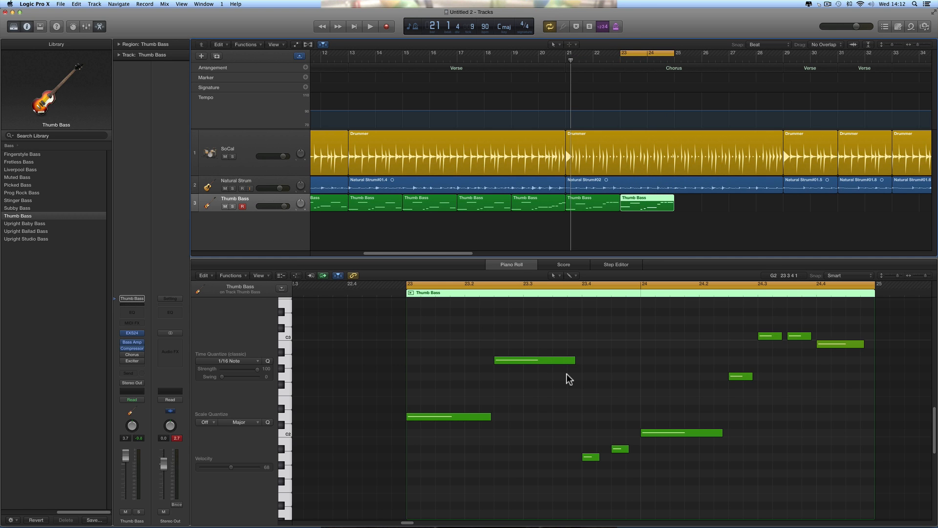
pyautogui.hscroll(3, 567, 373)
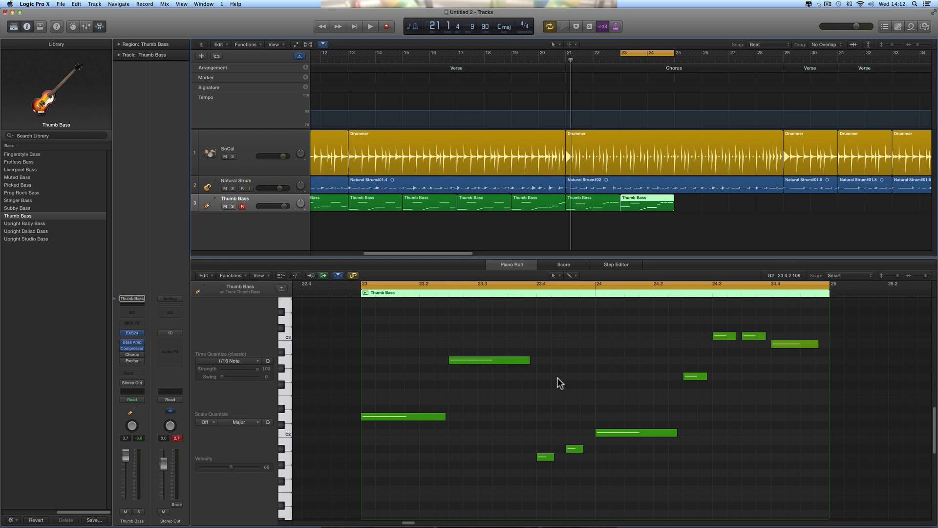
pyautogui.press('space')
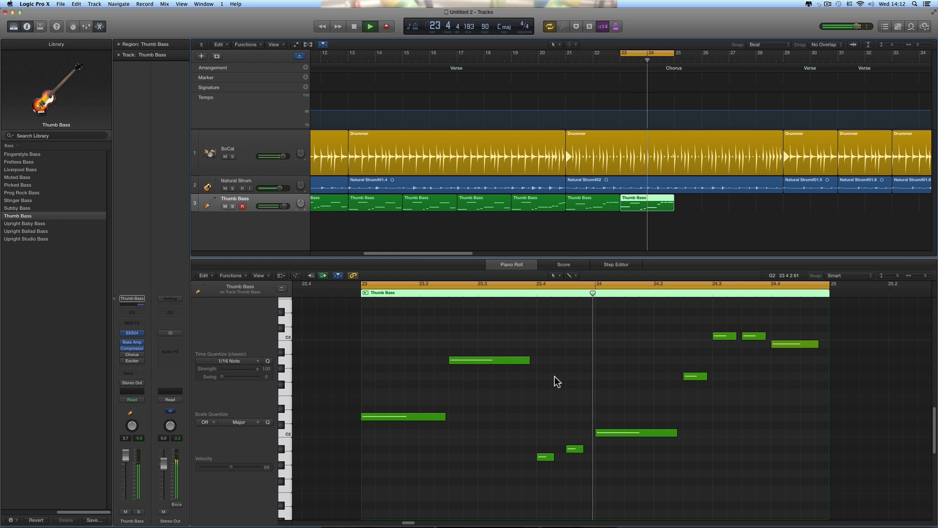
pyautogui.press('space')
# Raise the two short notes at the end of bar 23 by an octave to A2 and A#2, and play.
pyautogui.moveTo(527, 428); pyautogui.dragTo(569, 465)
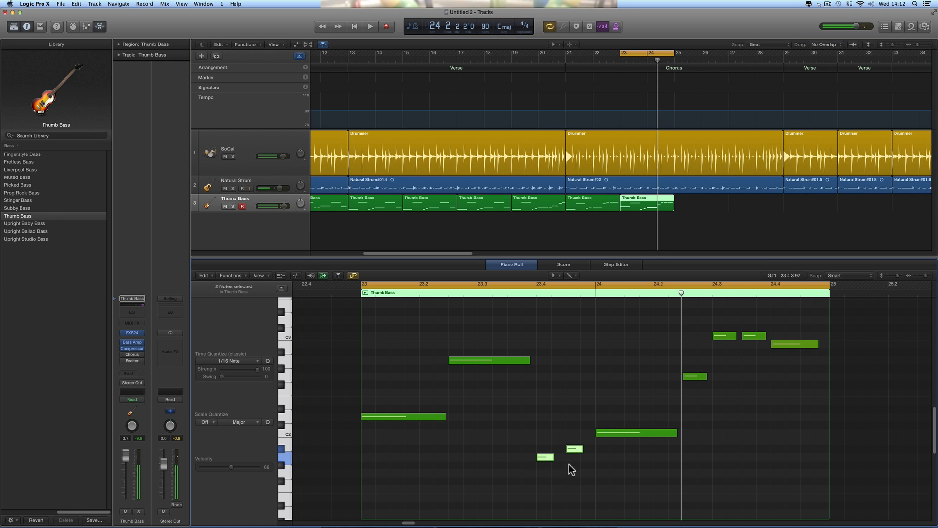
pyautogui.scroll(1, 548, 464)
pyautogui.click(542, 461)
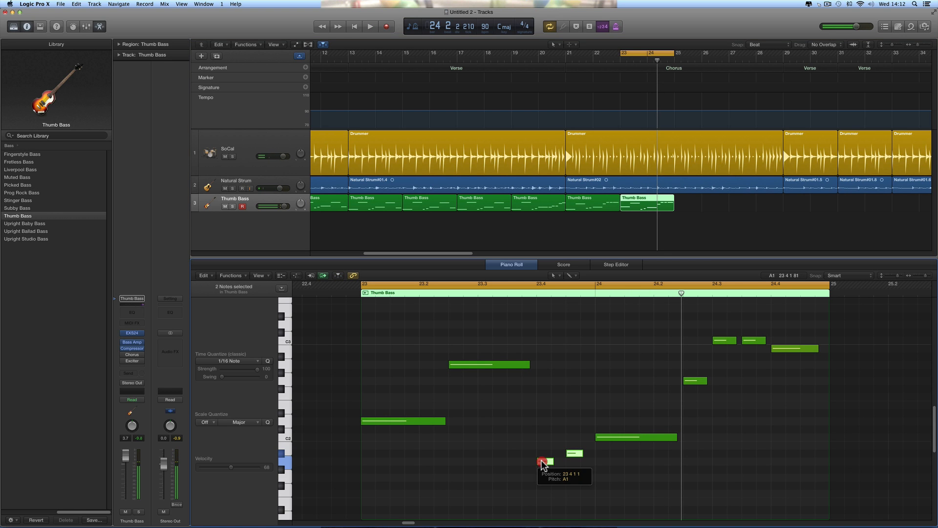
pyautogui.moveTo(543, 464); pyautogui.dragTo(543, 365)
pyautogui.click(555, 395)
pyautogui.press('space')
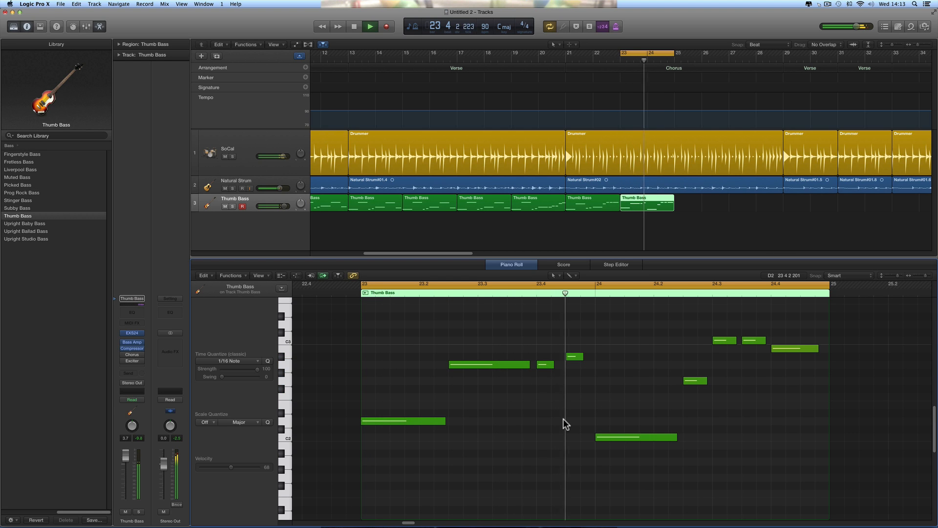
pyautogui.press('space')
# Move the second short note at the end of bar 23 up to B2 and play the region.
pyautogui.click(544, 364)
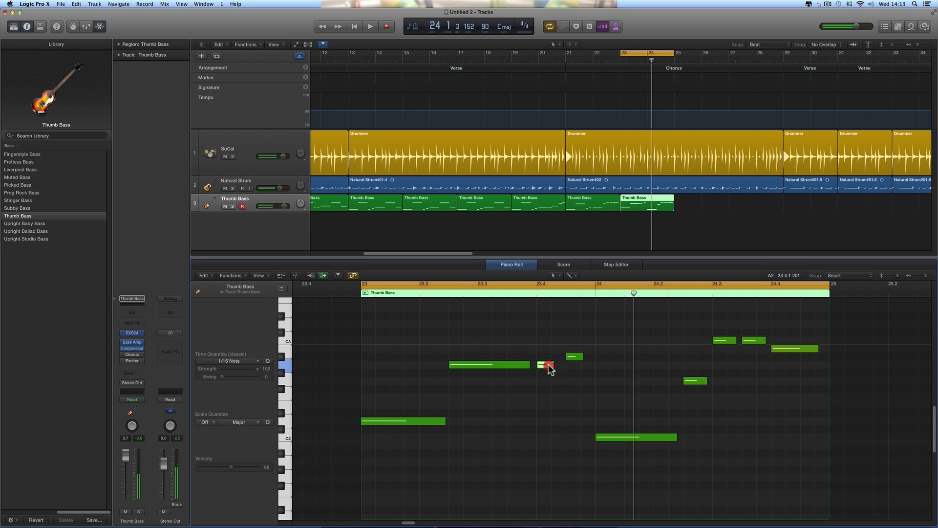
pyautogui.click(575, 354)
pyautogui.moveTo(575, 354); pyautogui.dragTo(575, 348)
pyautogui.press('space')
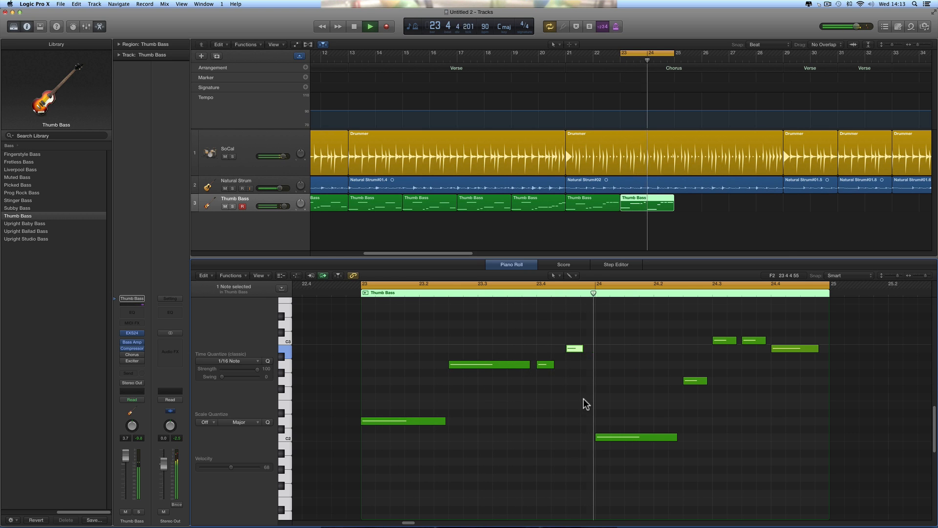
pyautogui.press('space')
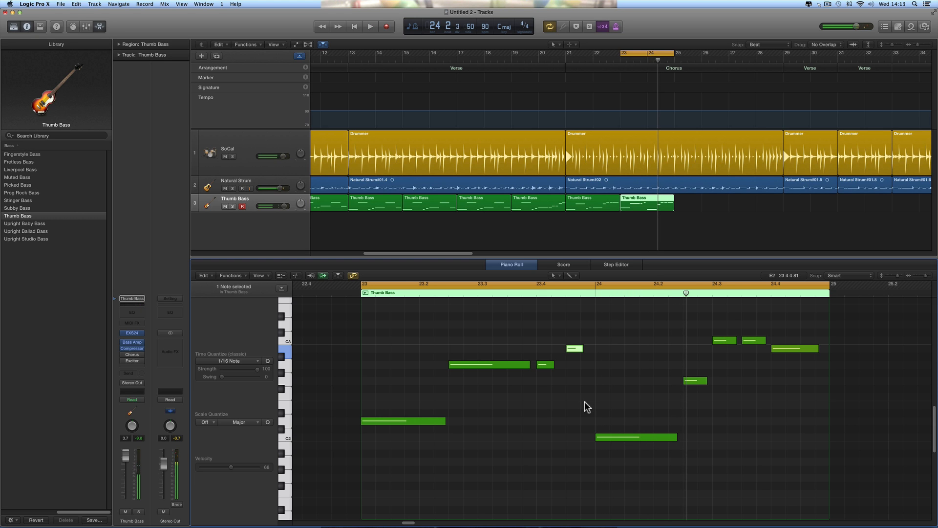
# Raise the long C2 note at the start of bar 24 to C3 and play the region.
pyautogui.click(622, 435)
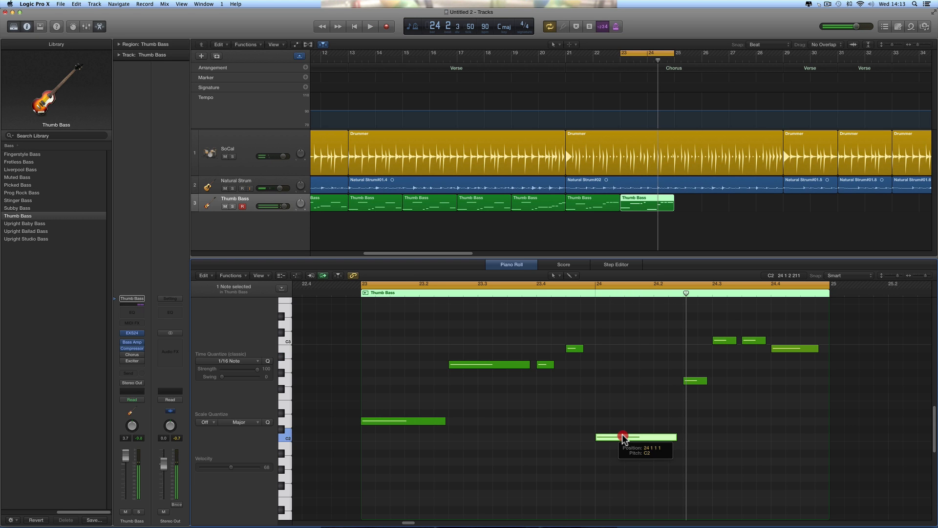
pyautogui.moveTo(623, 436); pyautogui.dragTo(622, 340)
pyautogui.press('space')
pyautogui.click(636, 391)
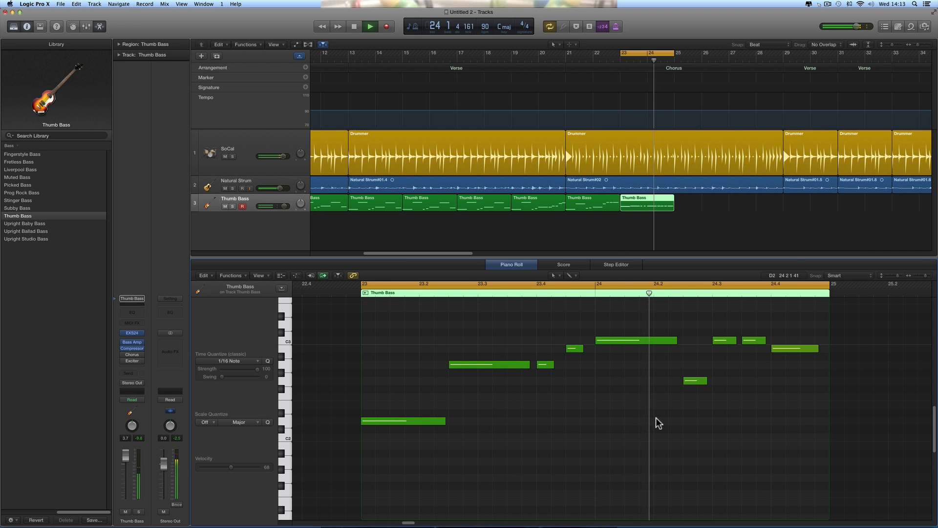
# Stop playback and undo the last pitch changes to the two short notes in bar 23 and the long note in bar 24.
pyautogui.press('space')
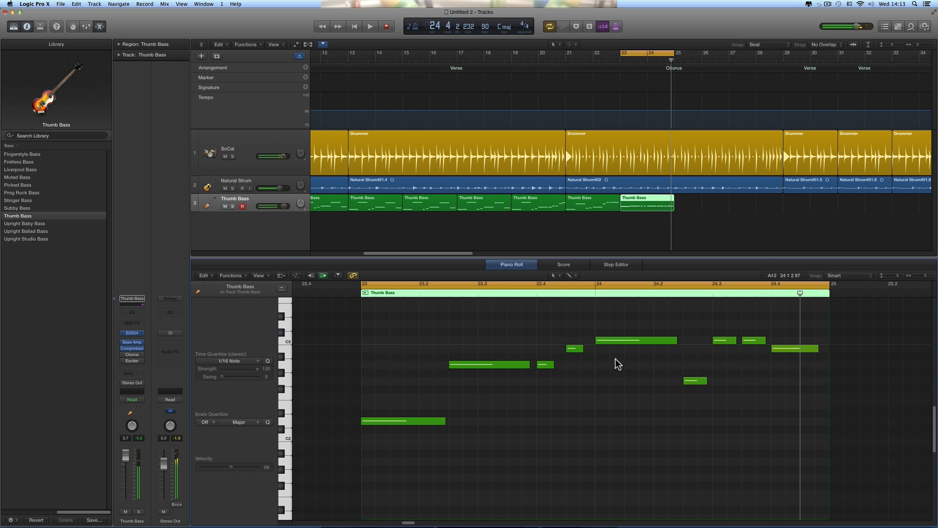
pyautogui.press('super+z')
pyautogui.press('super+z')
pyautogui.press('super+z')
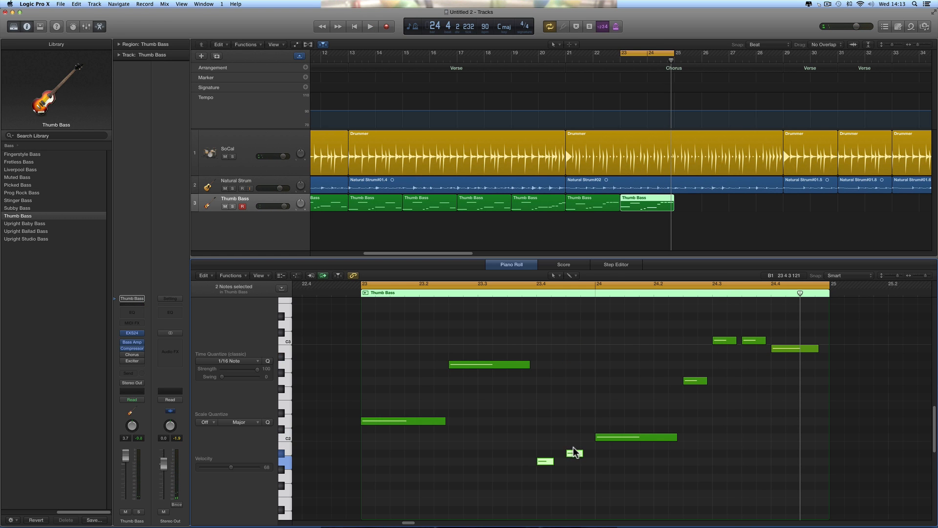
# Raise only the second short note at the end of bar 23 by a semitone to B1 and play the region.
pyautogui.click(570, 443)
pyautogui.click(573, 452)
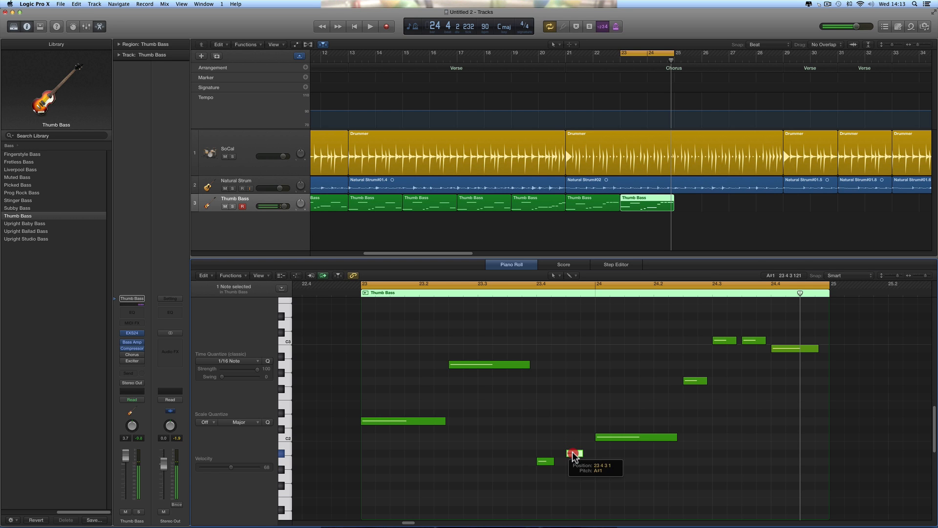
pyautogui.click(573, 453)
pyautogui.moveTo(573, 453); pyautogui.dragTo(574, 446)
pyautogui.click(578, 456)
pyautogui.press('space')
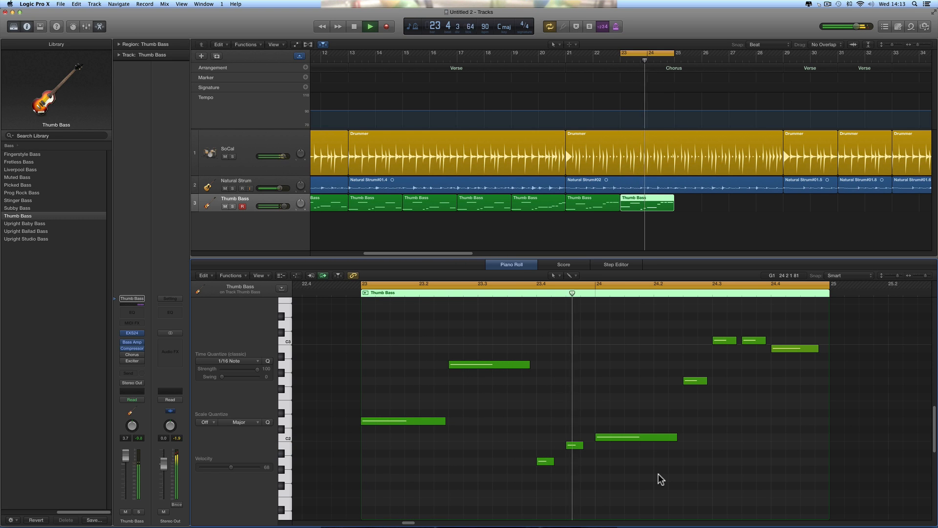
pyautogui.press('space')
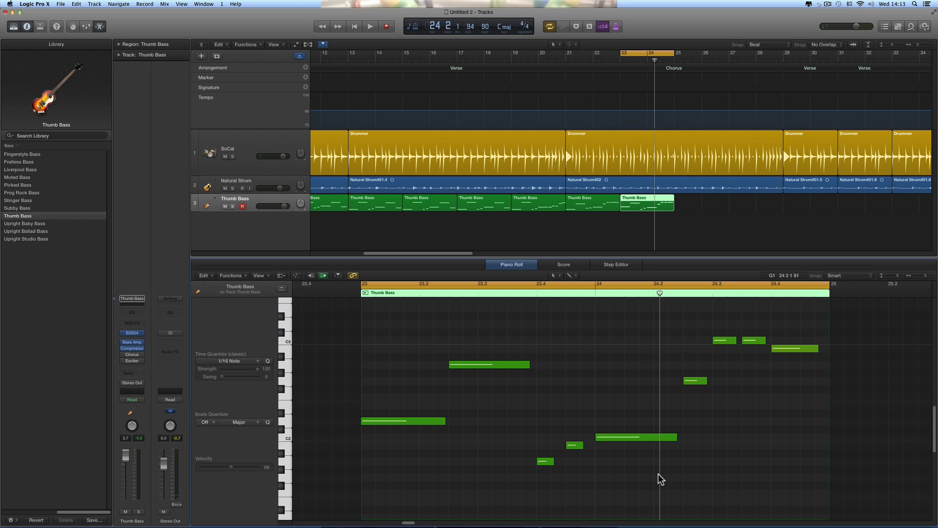
# Enlarge the note editor, try all nine notes of the bar 23 region an octave higher, and play it.
pyautogui.scroll(3, 660, 479)
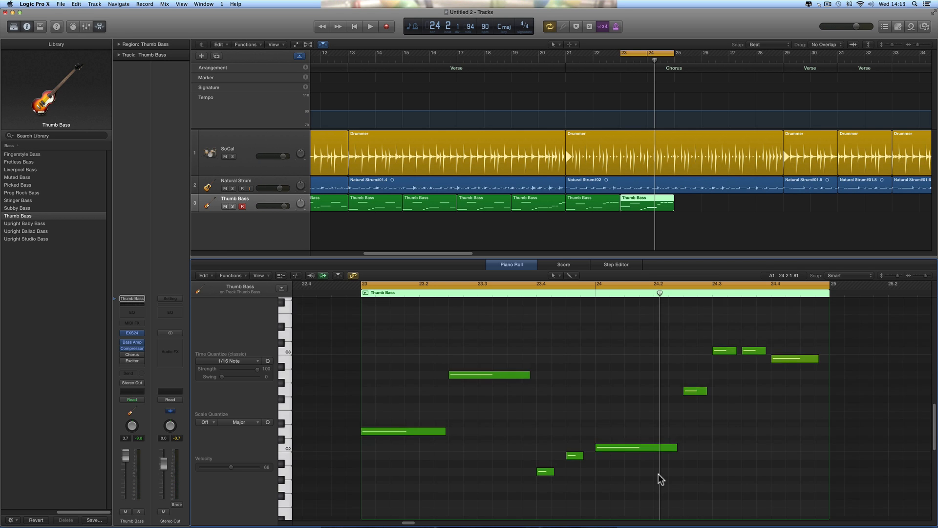
pyautogui.moveTo(649, 257); pyautogui.dragTo(650, 204)
pyautogui.moveTo(921, 222); pyautogui.dragTo(886, 222)
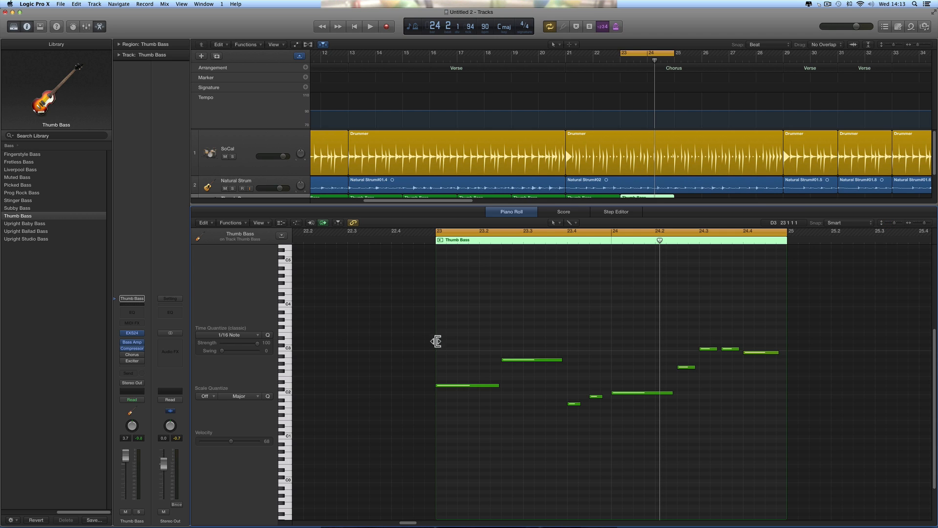
pyautogui.moveTo(452, 351); pyautogui.dragTo(764, 436)
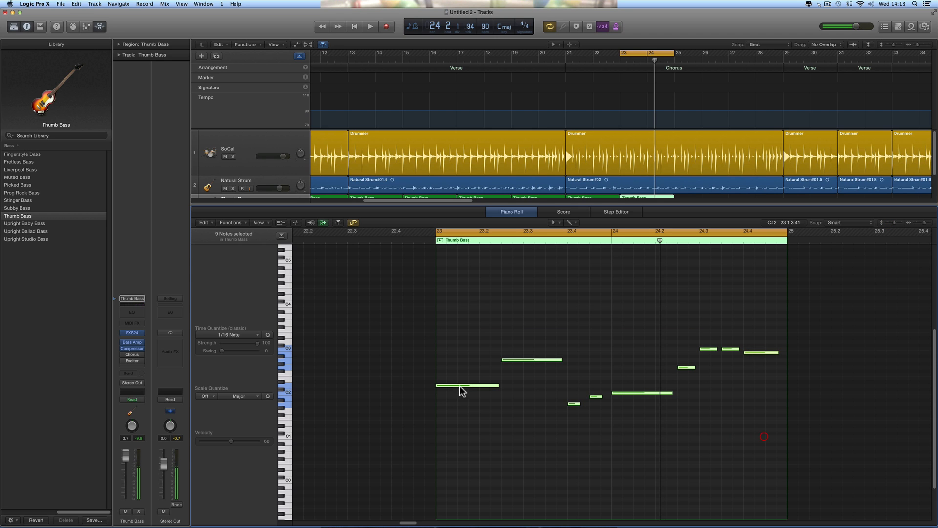
pyautogui.click(456, 385)
pyautogui.moveTo(455, 386); pyautogui.dragTo(457, 339)
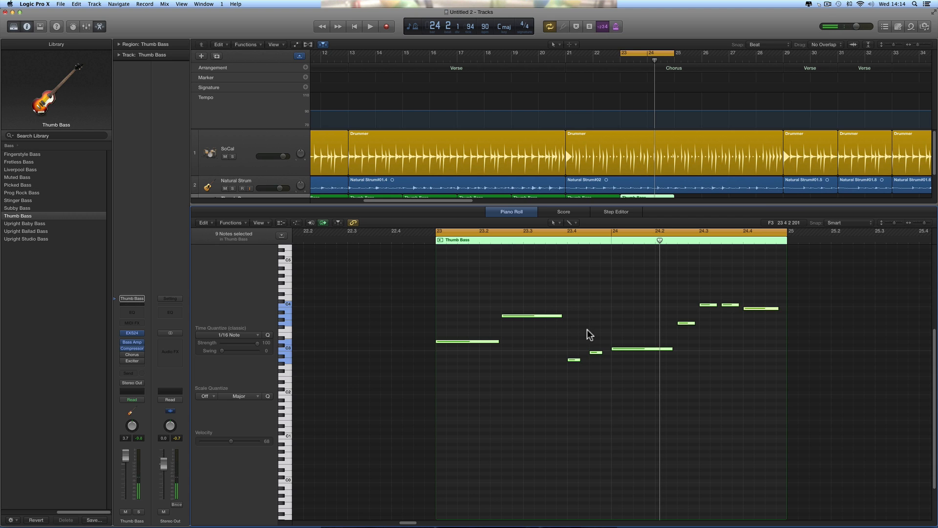
pyautogui.click(591, 342)
pyautogui.press('space')
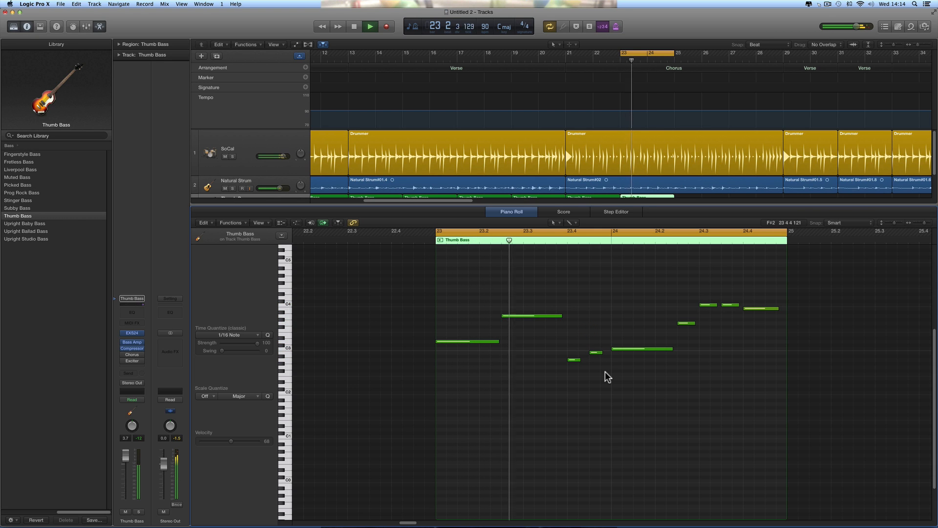
pyautogui.press('space')
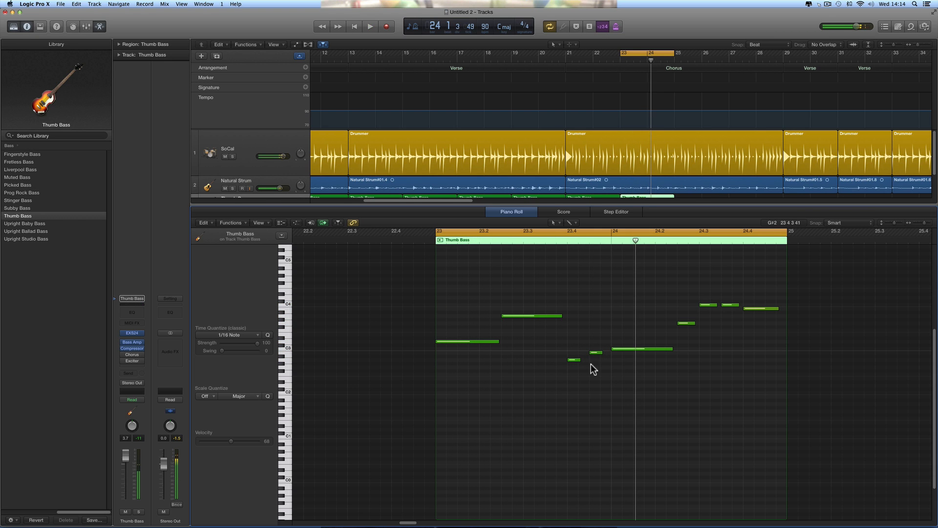
# Mute the Natural Strum track and play the bass with only the drums.
pyautogui.click(225, 188)
pyautogui.press('space')
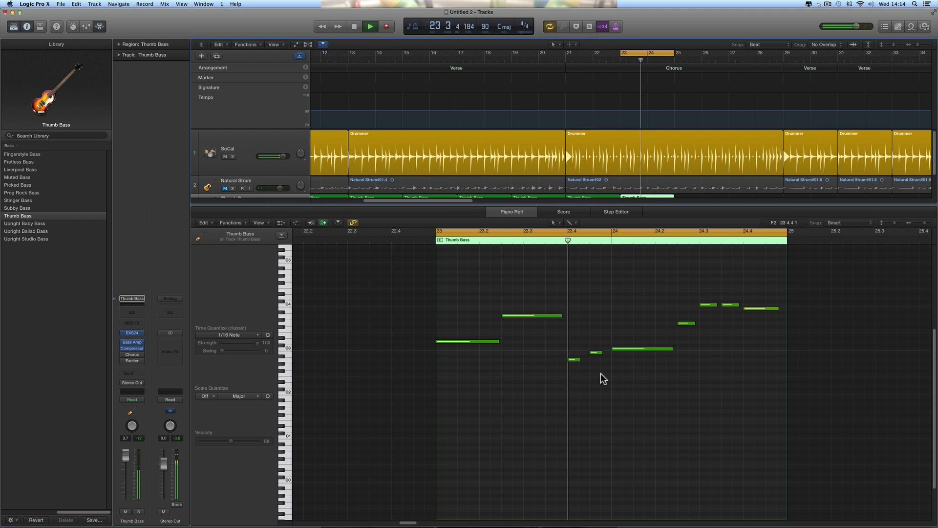
pyautogui.press('space')
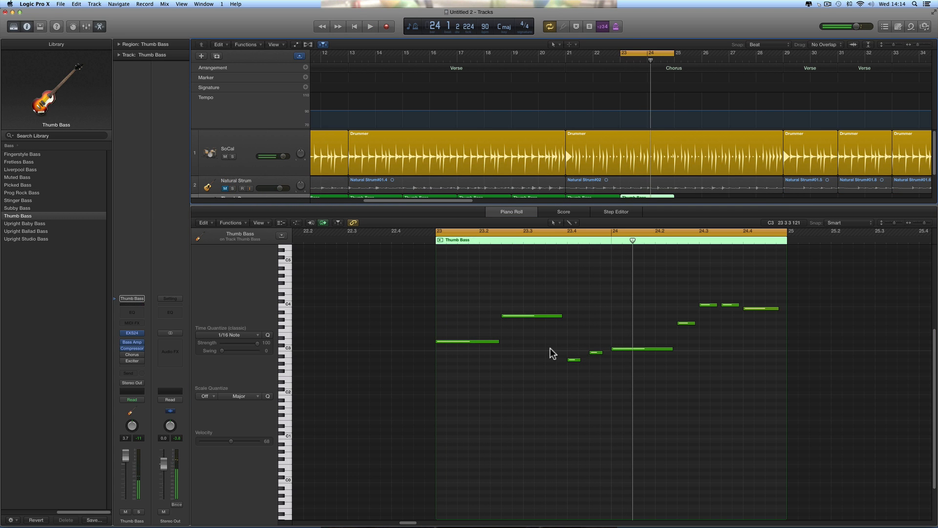
# Lower all nine notes of the bar 23 bass region by an octave and play it.
pyautogui.press('super+a')
pyautogui.hotkey('alt', 'shift', 'Down')
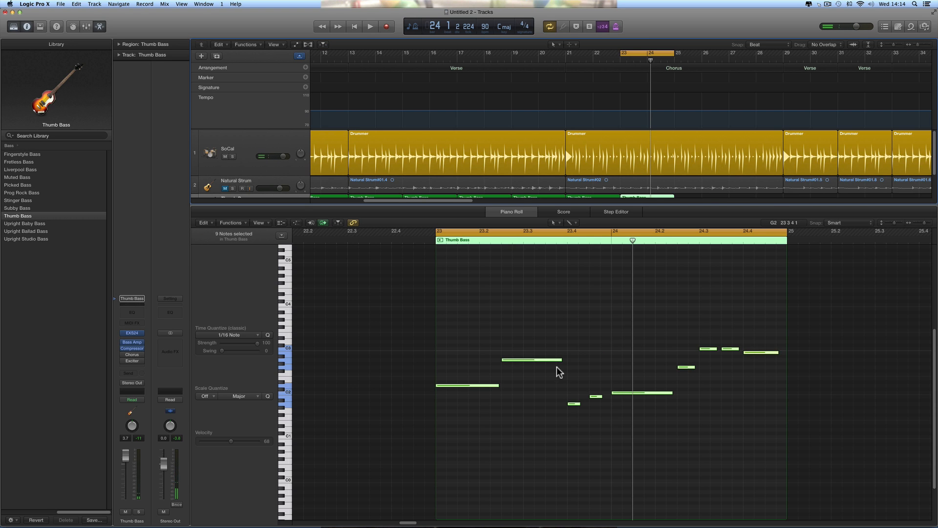
pyautogui.press('space')
pyautogui.click(550, 379)
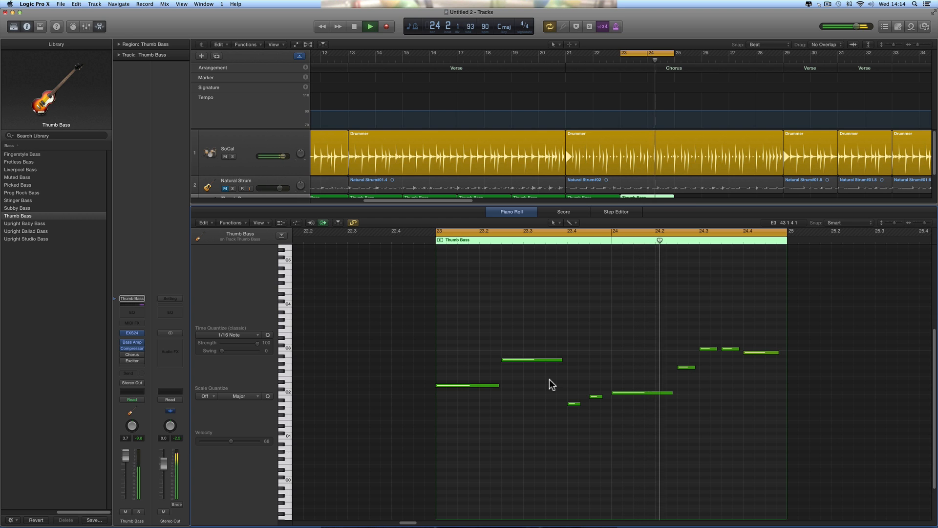
pyautogui.press('space')
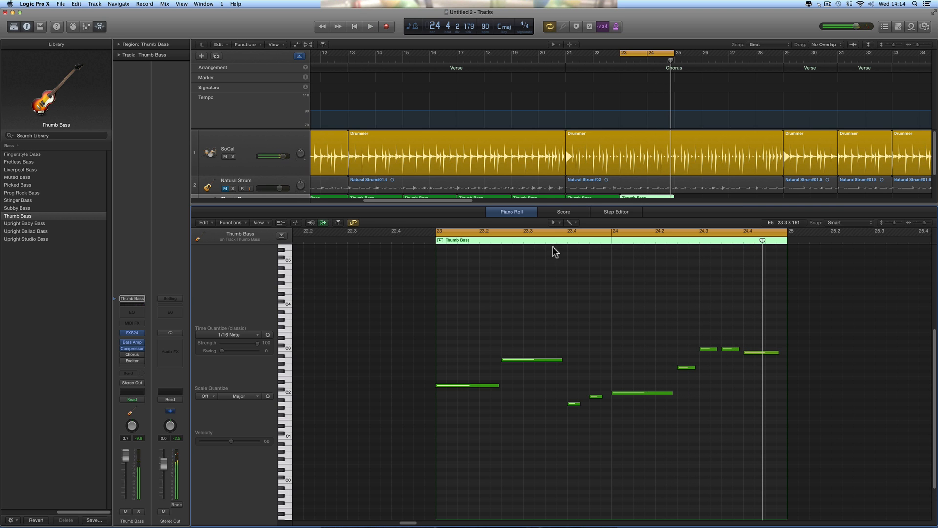
# Enlarge the track area, move the cycle range to start at bar 21 and end at bar 23, and play the bass region there.
pyautogui.moveTo(549, 207); pyautogui.dragTo(559, 324)
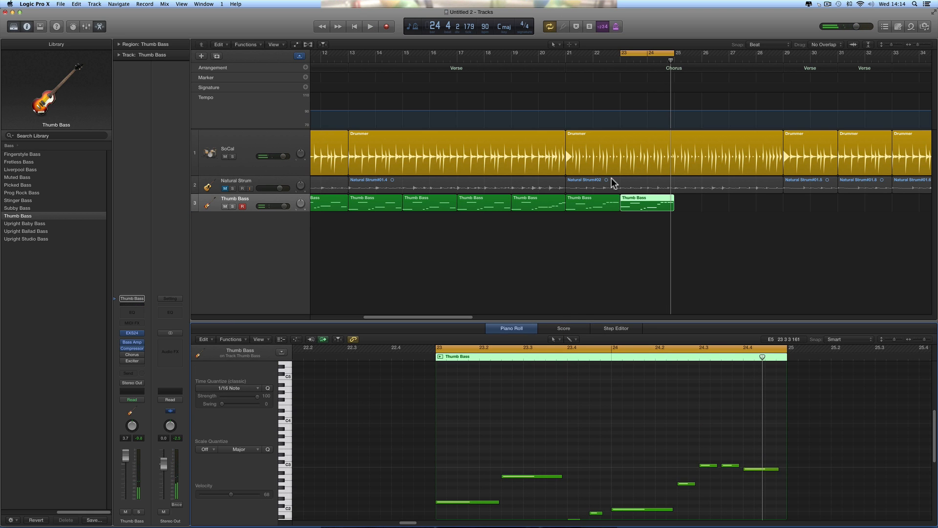
pyautogui.moveTo(638, 53); pyautogui.dragTo(584, 54)
pyautogui.click(591, 207)
pyautogui.press('space')
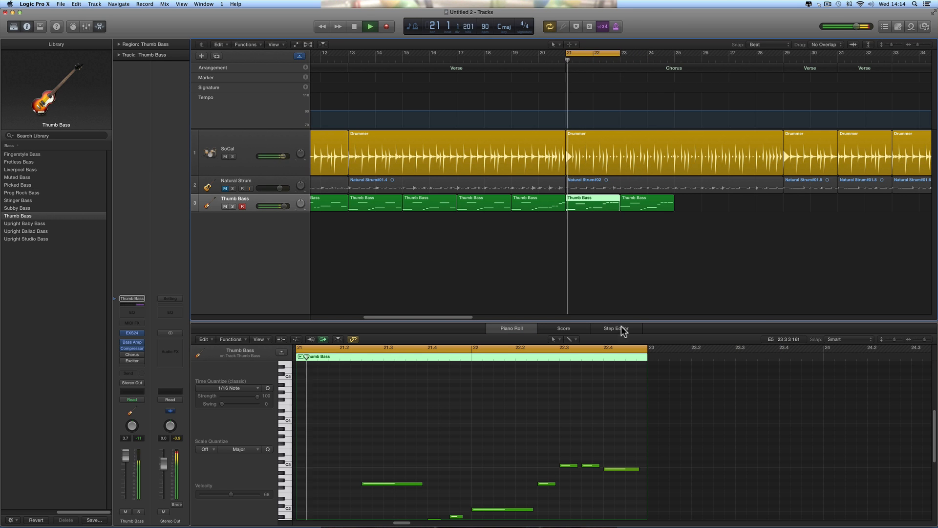
pyautogui.scroll(-5, 603, 361)
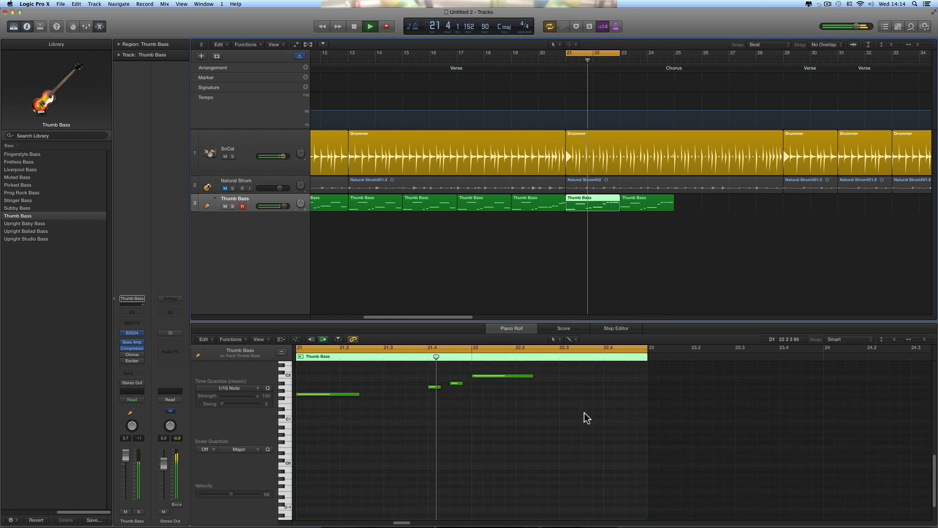
pyautogui.press('space')
# Raise the second short note at the end of bar 21 by a semitone to B1 and play the region.
pyautogui.scroll(1, 465, 402)
pyautogui.moveTo(459, 405); pyautogui.dragTo(459, 402)
pyautogui.press('space')
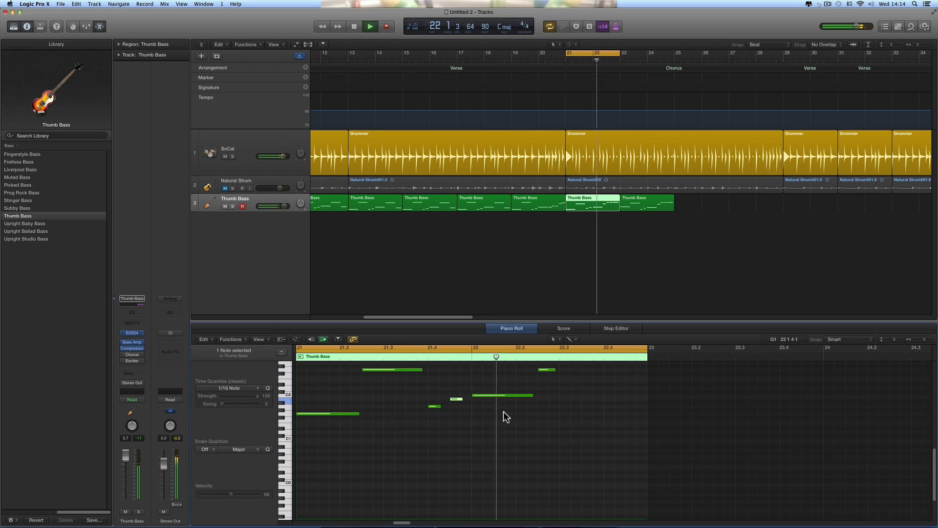
pyautogui.press('space')
# Set the cycle range to start at bar 13 and end at bar 15, and play the bass region there.
pyautogui.click(391, 204)
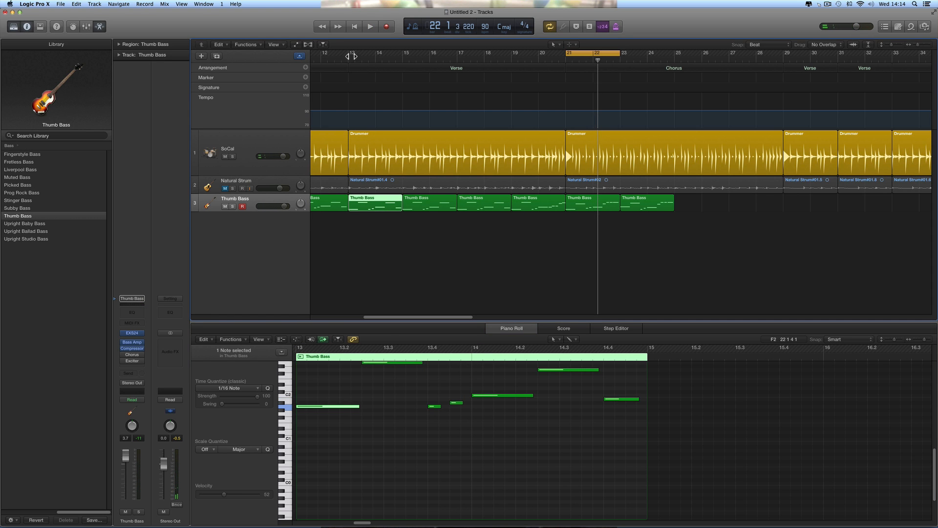
pyautogui.moveTo(348, 52); pyautogui.dragTo(400, 59)
pyautogui.hscroll(-10, 464, 365)
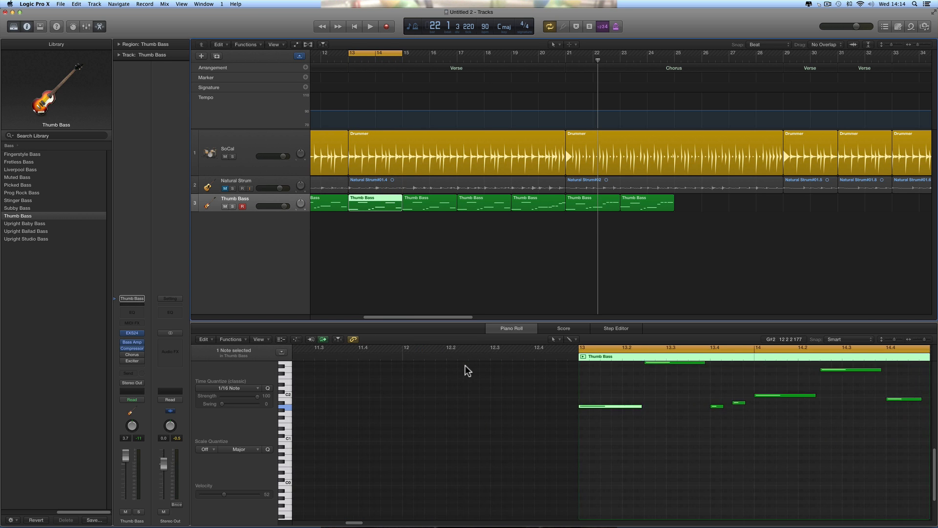
pyautogui.scroll(3, 635, 415)
pyautogui.scroll(3, 730, 446)
pyautogui.click(687, 436)
pyautogui.press('space')
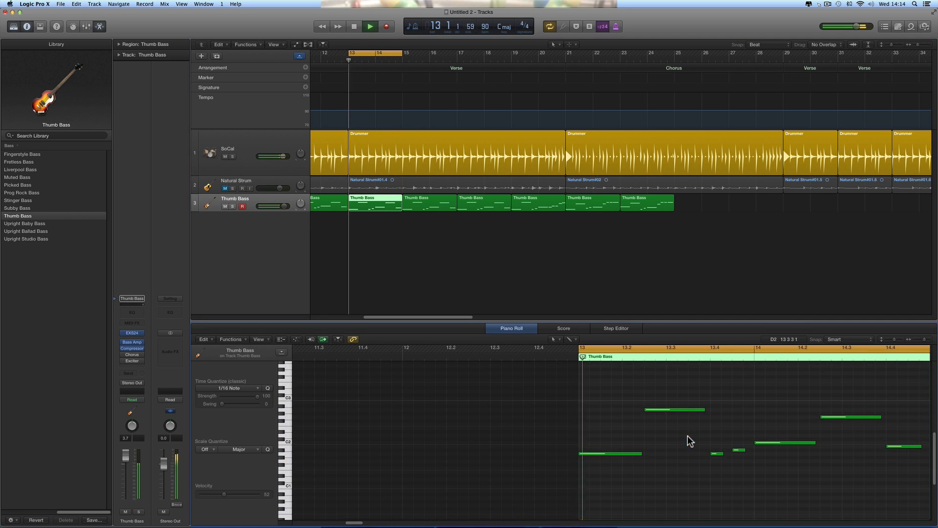
pyautogui.hscroll(7, 690, 435)
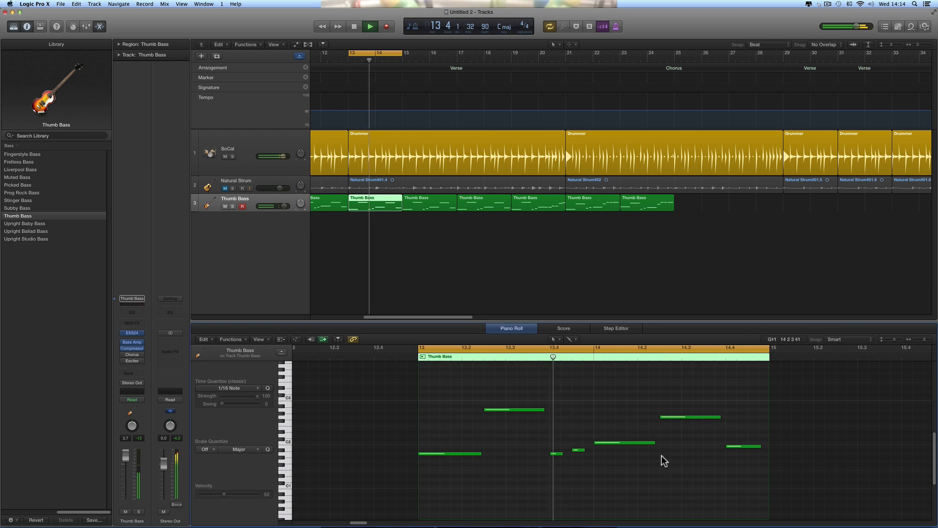
pyautogui.press('space')
# Raise the second short note at the end of bar 13 by a semitone to B1 and play the region.
pyautogui.moveTo(577, 450); pyautogui.dragTo(585, 452)
pyautogui.press('space')
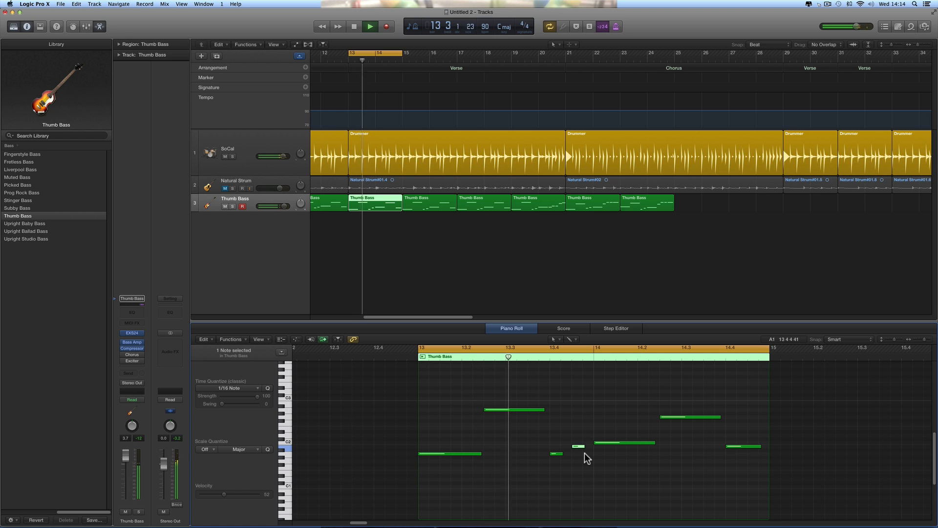
pyautogui.press('space')
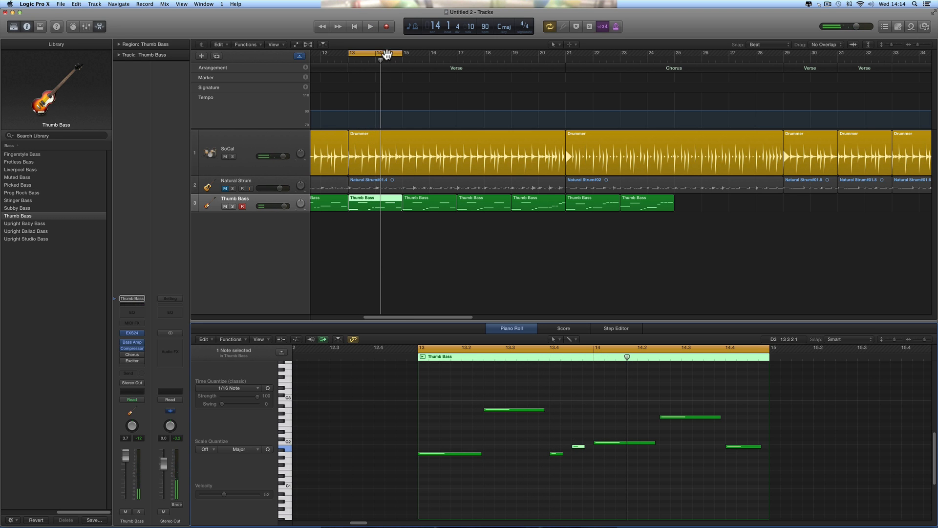
# Move the cycle range to bars 15 to 17 and raise the second short note at the end of bar 15 to B1.
pyautogui.moveTo(387, 54); pyautogui.dragTo(442, 54)
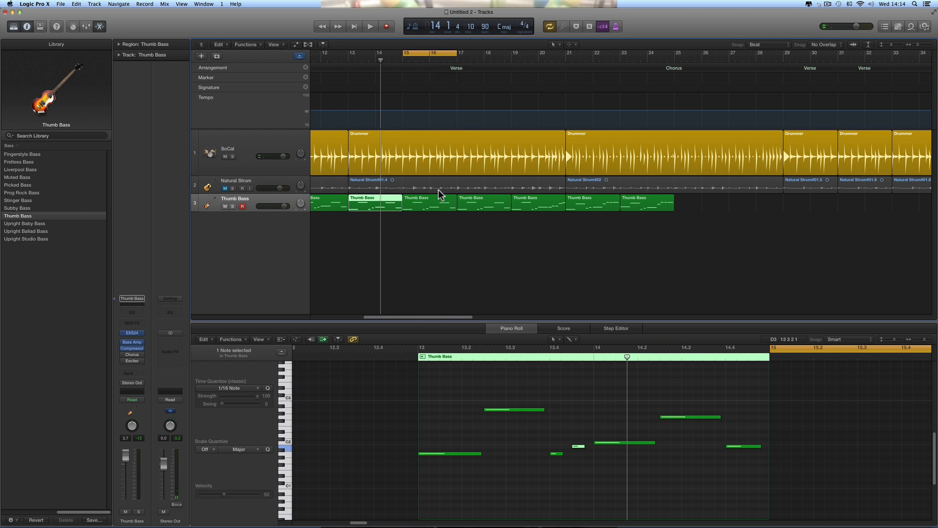
pyautogui.click(435, 203)
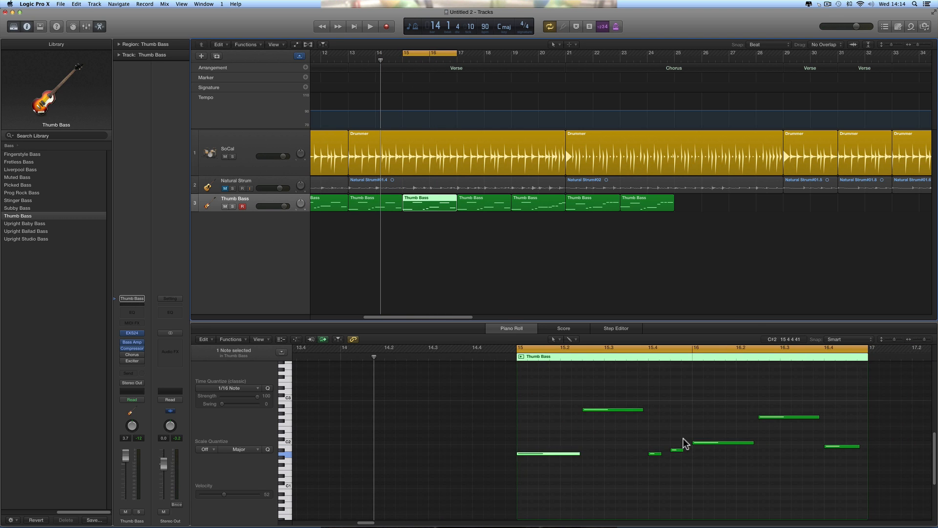
pyautogui.click(677, 449)
pyautogui.moveTo(677, 450); pyautogui.dragTo(677, 446)
# Raise the second short note at the end of bar 17 and of bar 19 by a semitone to B1.
pyautogui.click(483, 204)
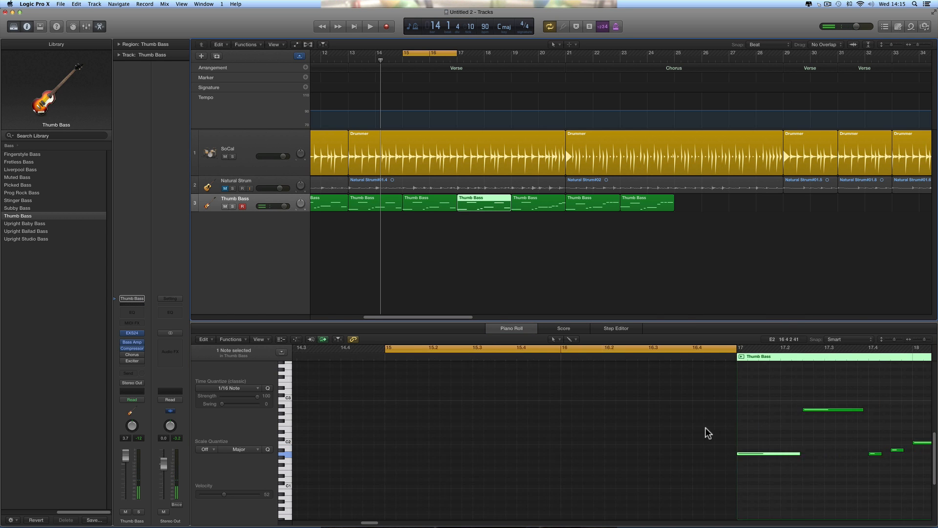
pyautogui.click(721, 450)
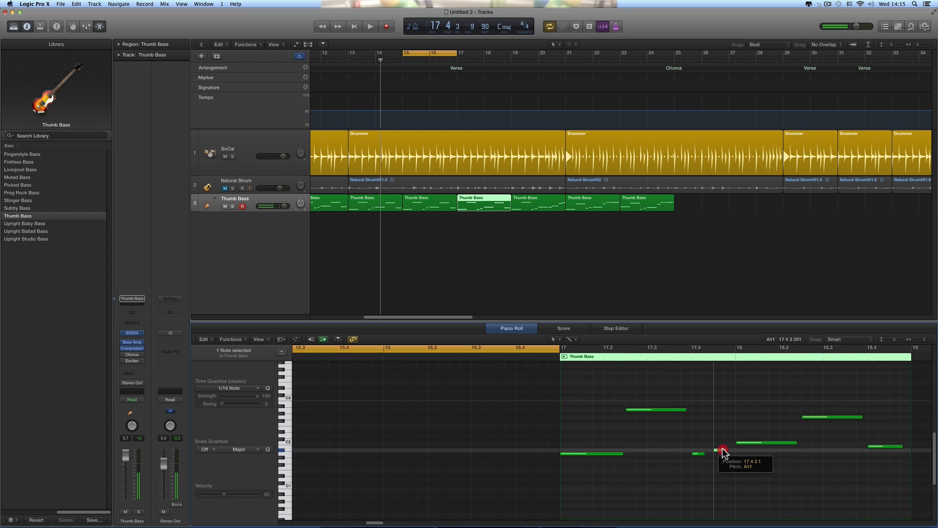
pyautogui.click(542, 204)
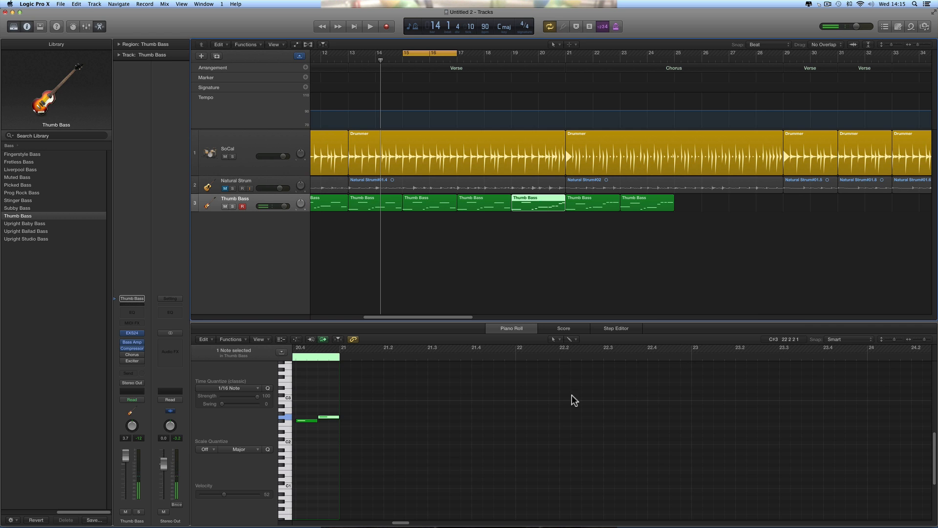
pyautogui.moveTo(511, 451); pyautogui.dragTo(511, 446)
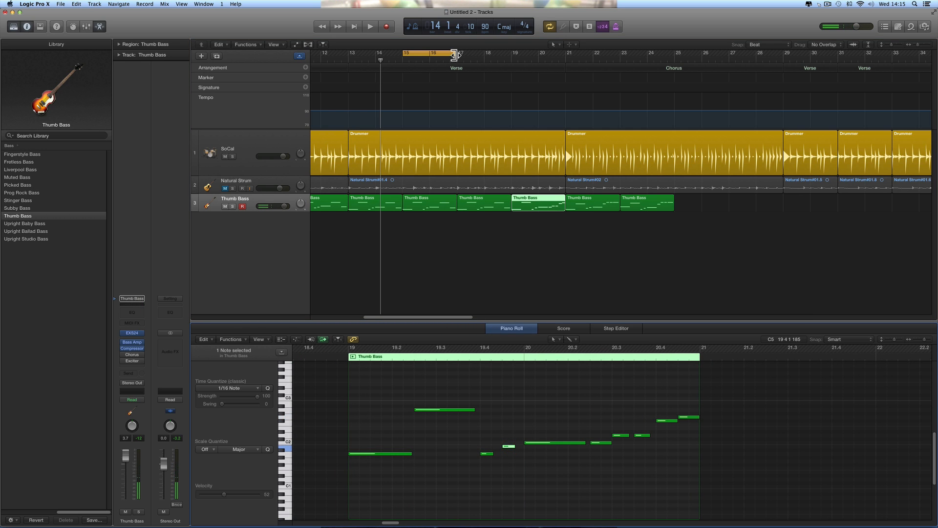
# Extend the cycle range to cover the verse from bar 13 to bar 21 and play it.
pyautogui.moveTo(454, 54); pyautogui.dragTo(566, 61)
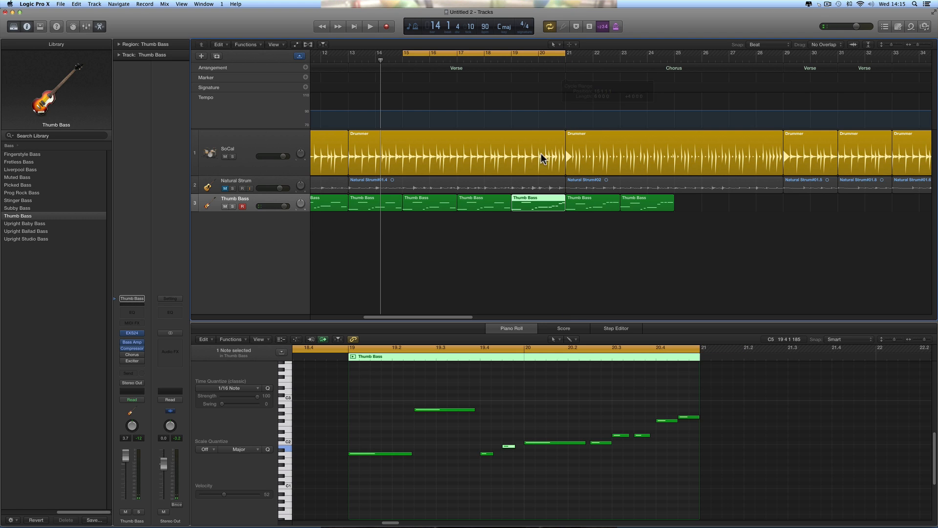
pyautogui.click(417, 70)
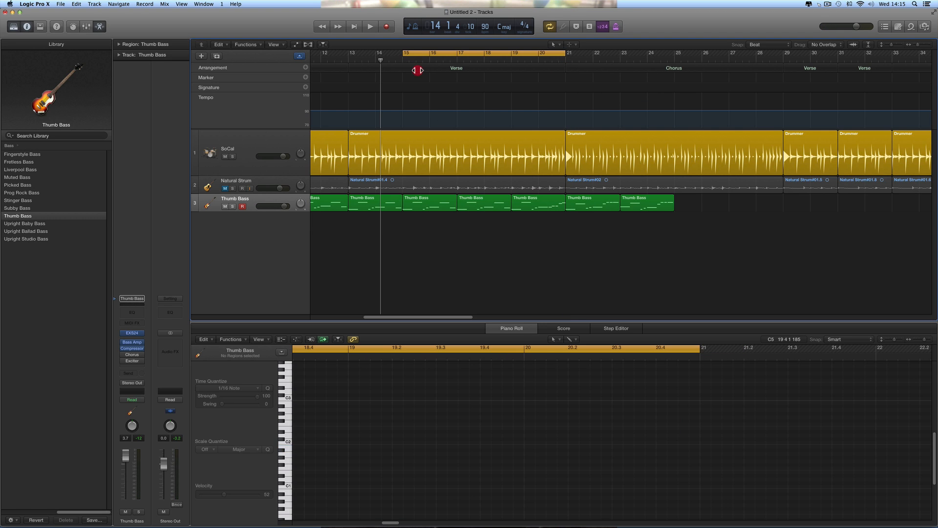
pyautogui.moveTo(405, 55); pyautogui.dragTo(348, 55)
pyautogui.press('space')
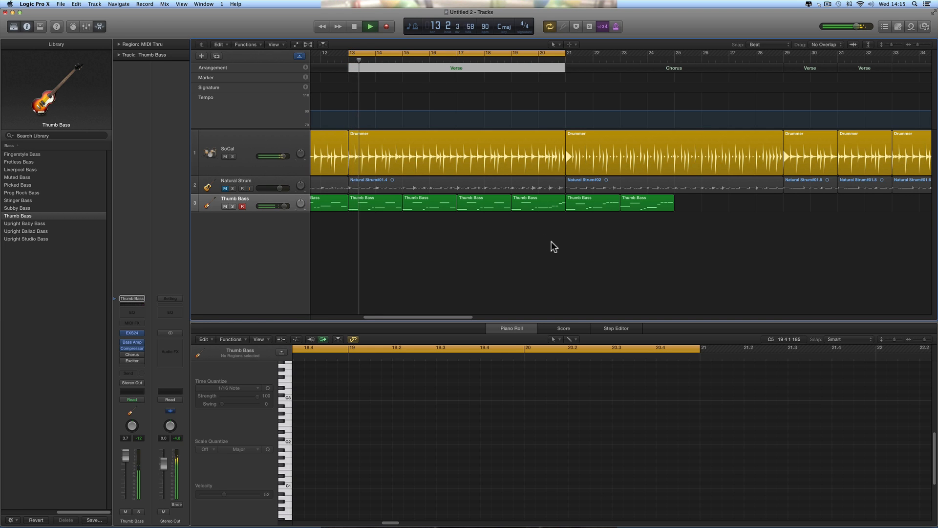
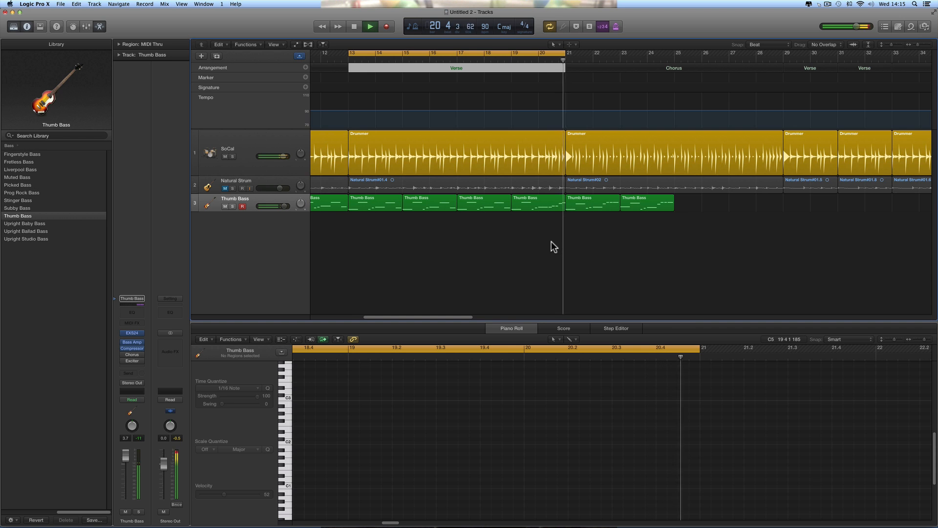
# Move the cycle range to the verse at bars 5 to 13 and raise the second short note at the end of bar 5 to B1.
pyautogui.press('space')
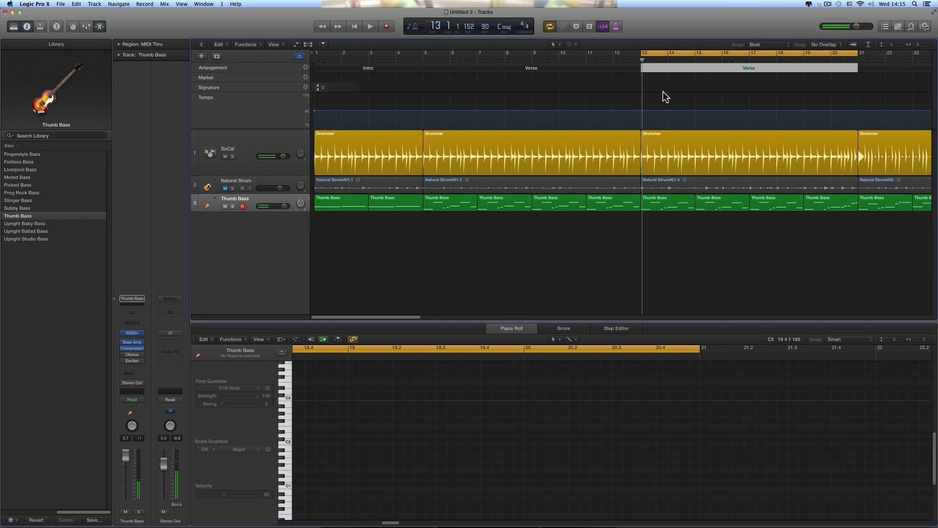
pyautogui.moveTo(672, 51); pyautogui.dragTo(461, 51)
pyautogui.click(454, 204)
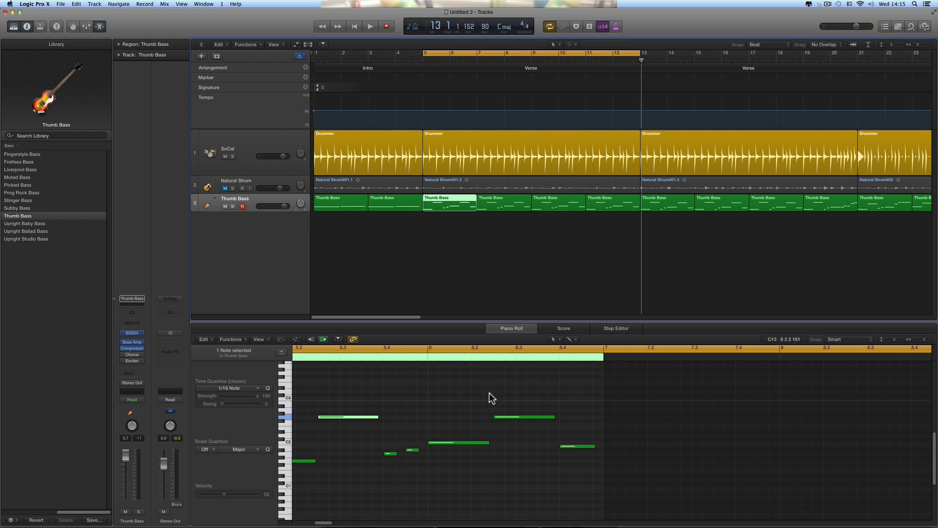
pyautogui.moveTo(416, 452); pyautogui.dragTo(413, 446)
pyautogui.press('space')
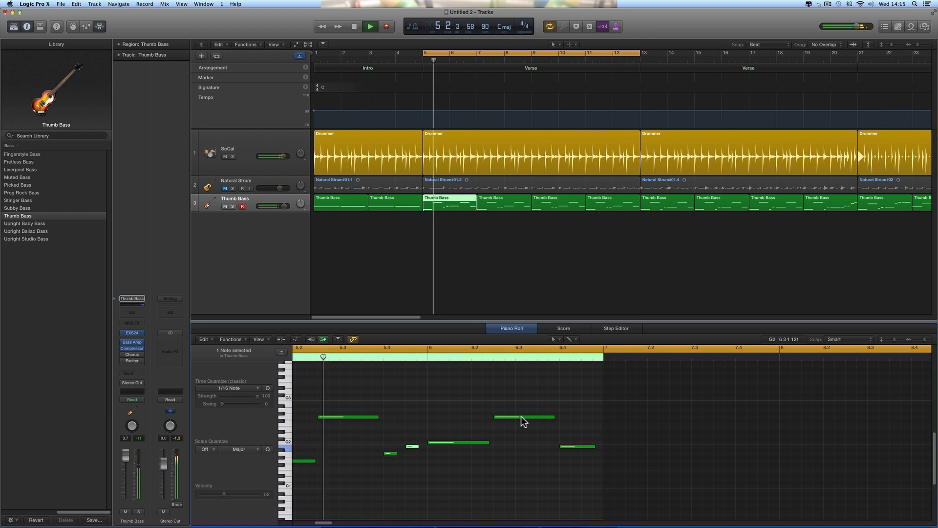
pyautogui.moveTo(521, 416)
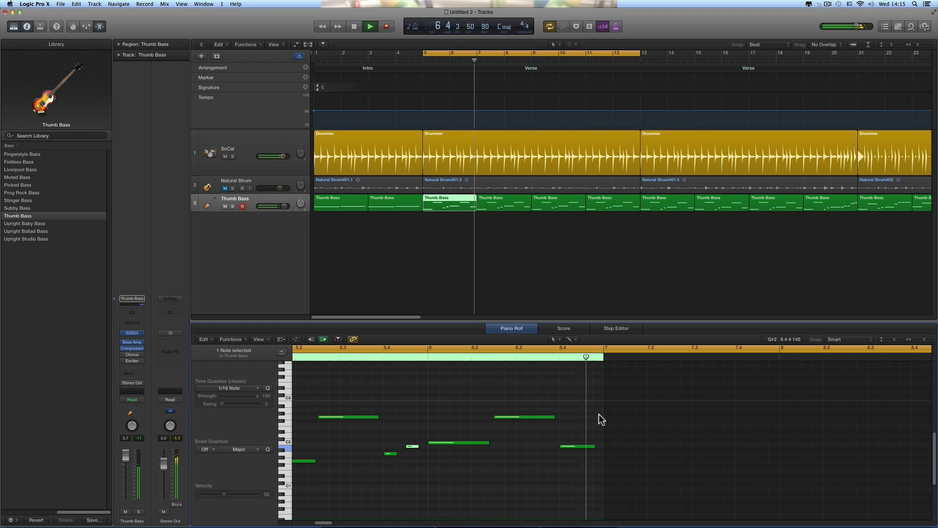
pyautogui.press('space')
# Replace the bass regions at bars 7 and 9 with copies of the region at bar 5.
pyautogui.click(506, 209)
pyautogui.keyDown('shift'); pyautogui.click(557, 205); pyautogui.keyUp('shift')
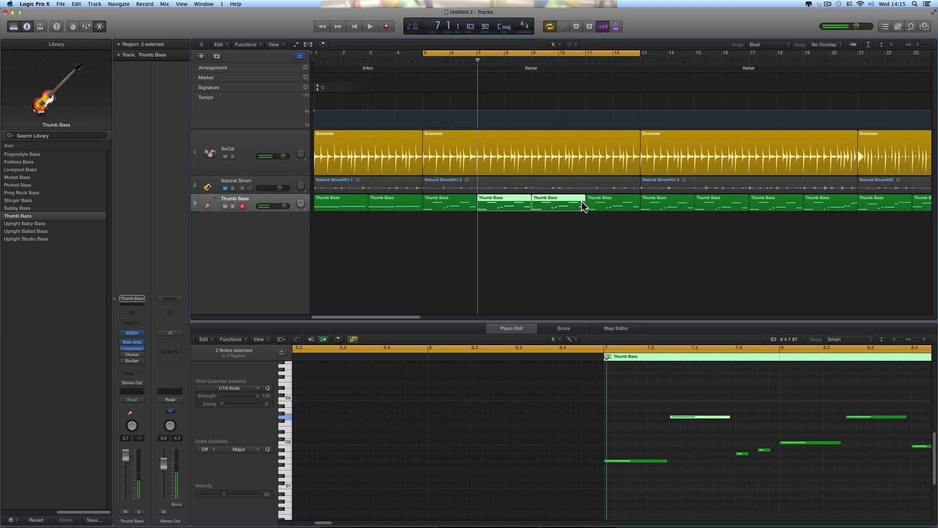
pyautogui.press('Delete')
pyautogui.click(449, 208)
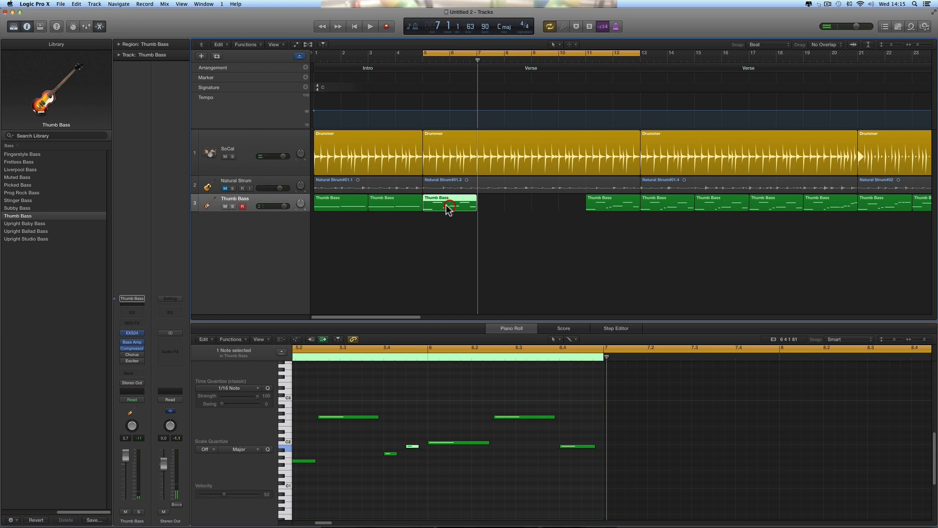
pyautogui.moveTo(438, 203); pyautogui.dragTo(541, 200)
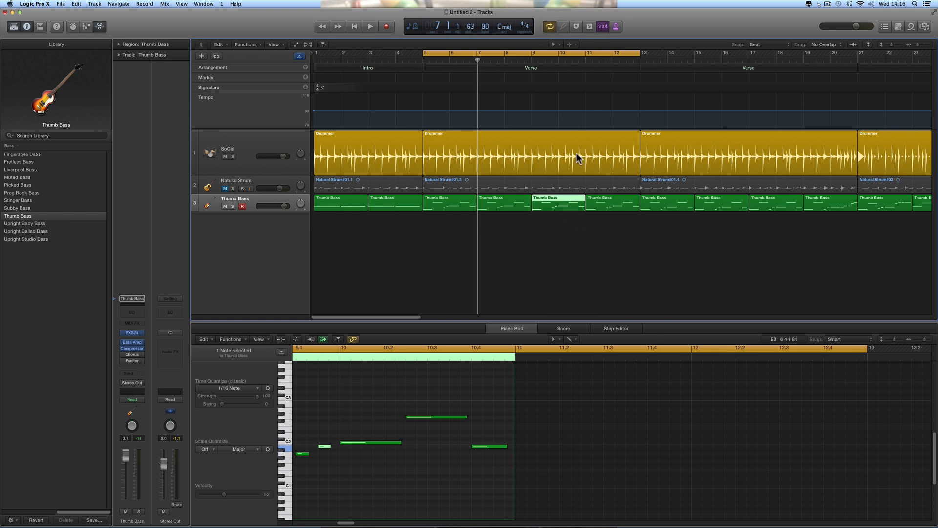
# Set the cycle range to bars 11 to 13, raise the second short note at the end of bar 11 to B1 and play it.
pyautogui.click(591, 54)
pyautogui.moveTo(586, 55); pyautogui.dragTo(642, 54)
pyautogui.click(619, 203)
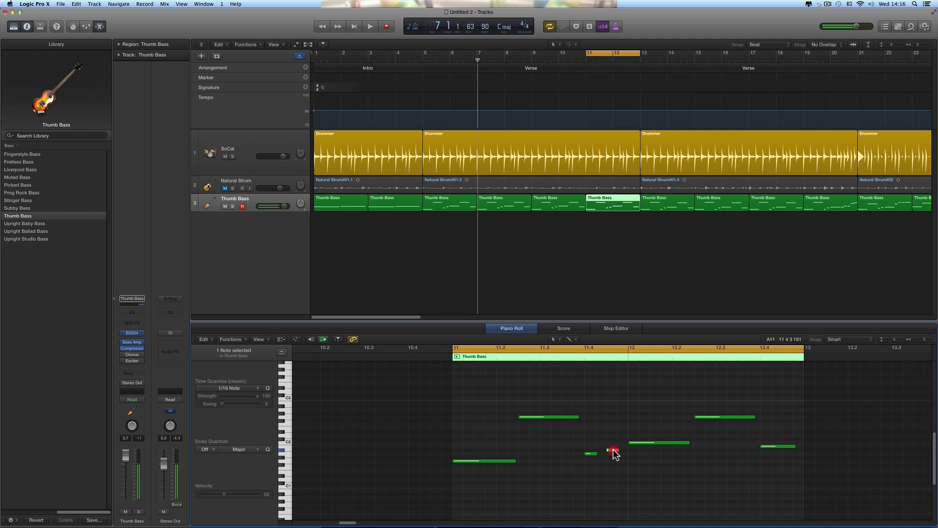
pyautogui.moveTo(613, 453); pyautogui.dragTo(613, 450)
pyautogui.press('space')
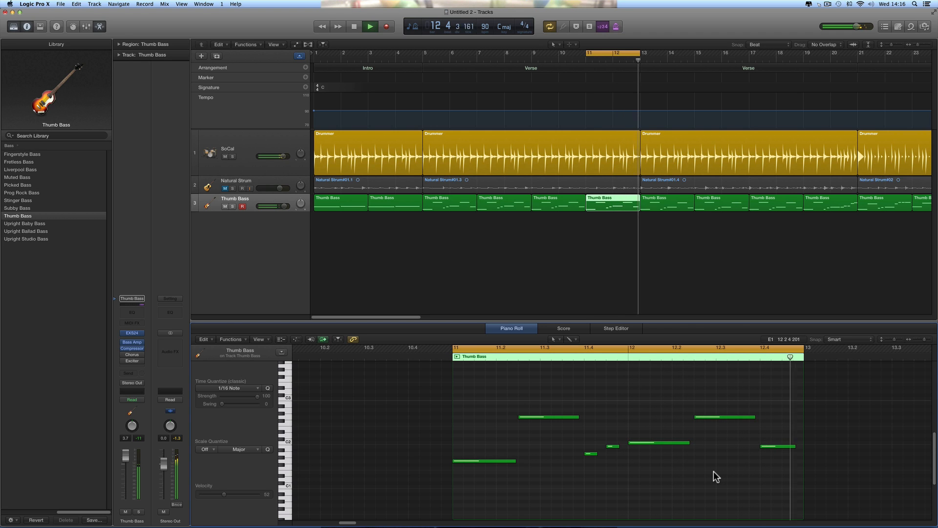
pyautogui.press('space')
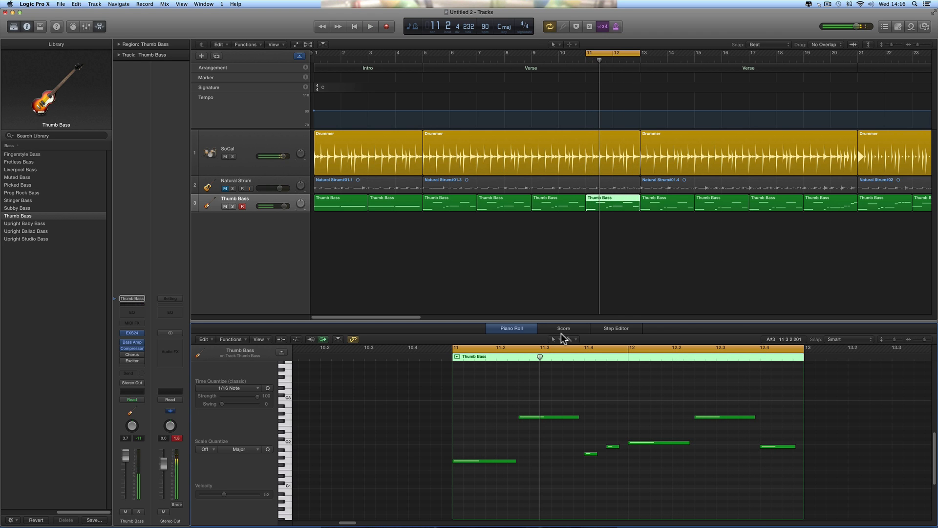
# Turn off cycling and play the song from the start, inspecting the two intro bass regions.
pyautogui.click(338, 204)
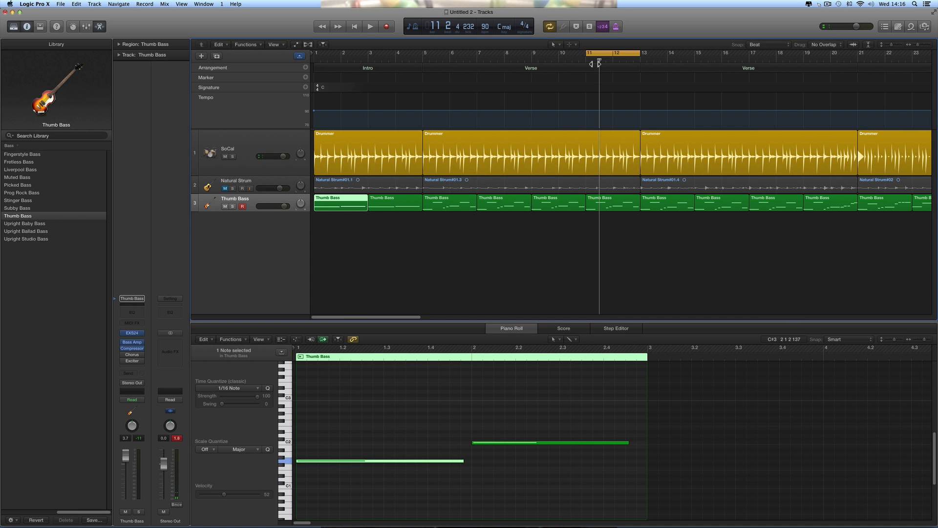
pyautogui.click(355, 31)
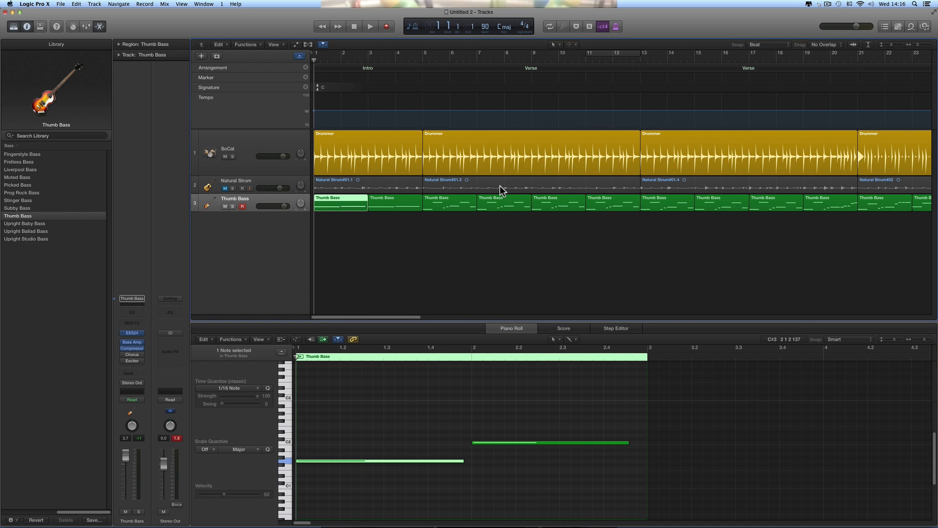
pyautogui.press('space')
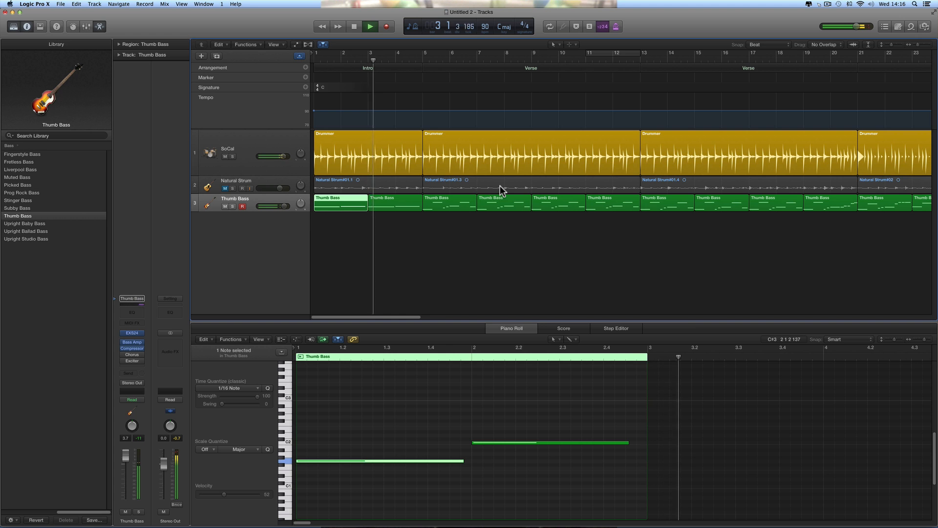
pyautogui.click(403, 203)
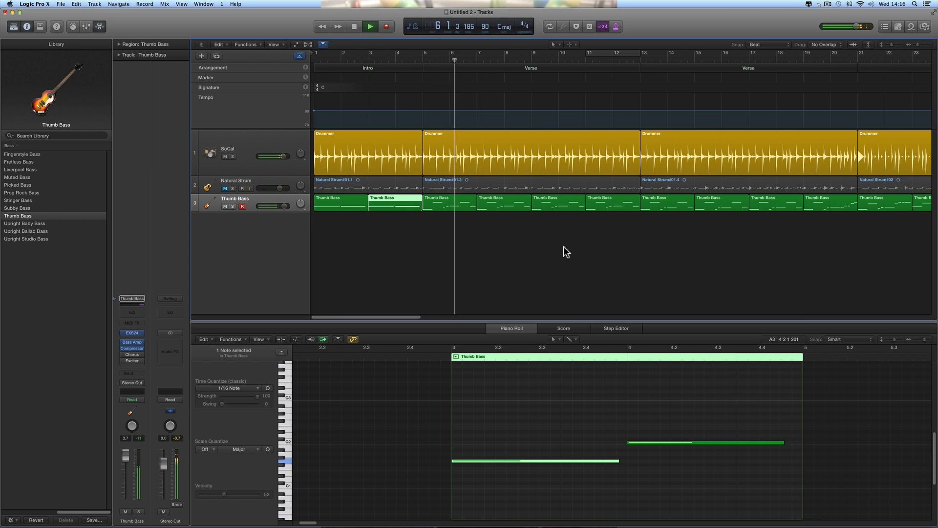
pyautogui.hscroll(5, 564, 247)
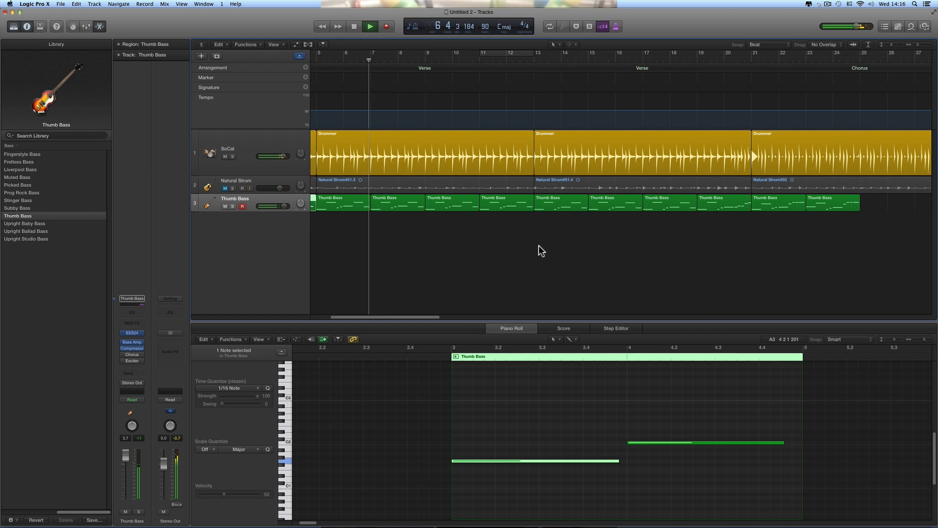
# Unmute the Natural Strum track, lower its volume and play the bass line with it through to bar 25.
pyautogui.click(224, 188)
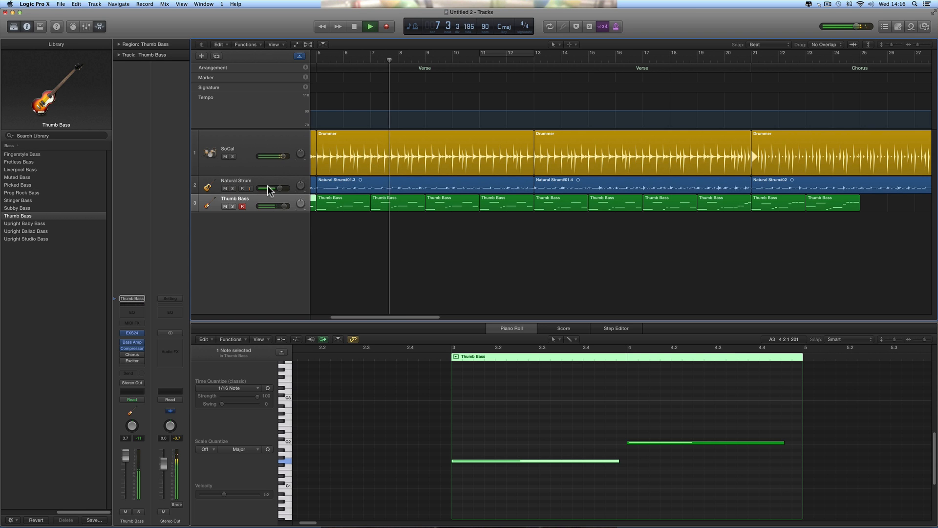
pyautogui.moveTo(267, 188); pyautogui.dragTo(247, 193)
pyautogui.press('space')
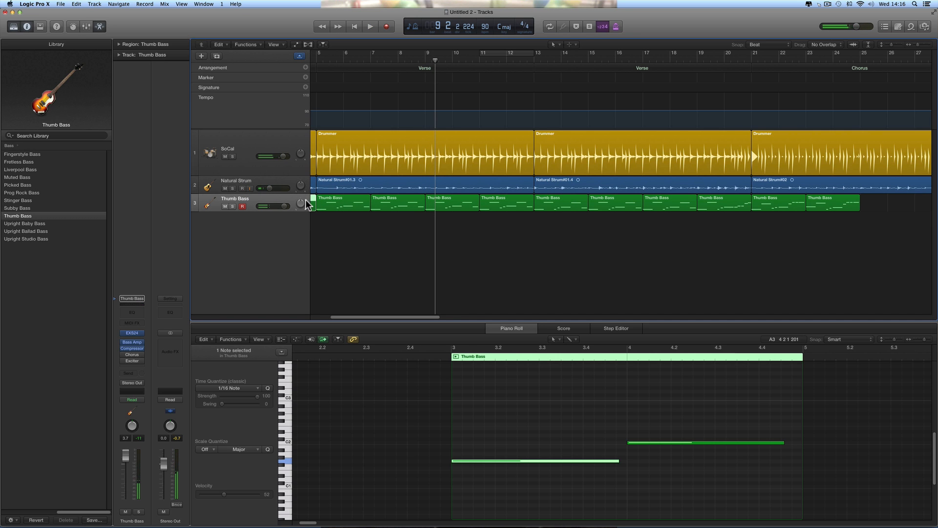
pyautogui.press('space')
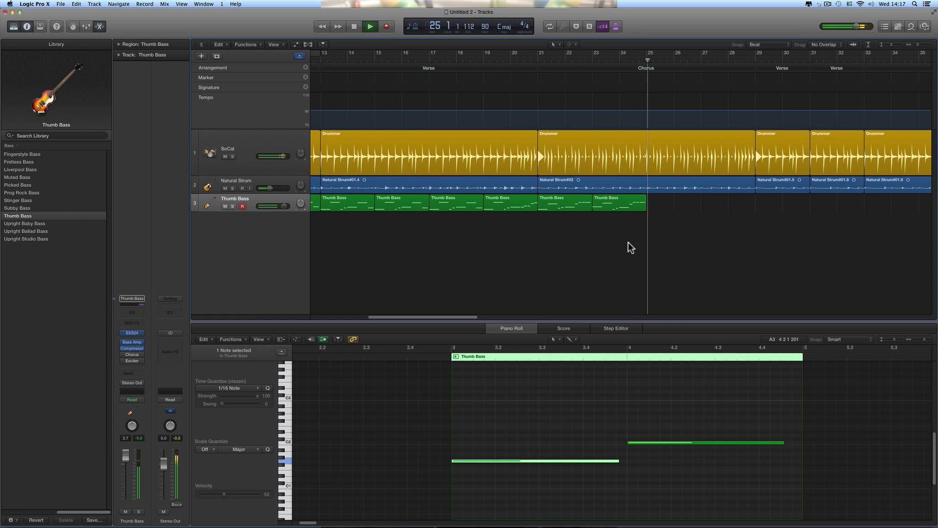
pyautogui.press('space')
# Slightly adjust the velocity of the two short C3 notes in bar 22 and play the section from bar 22.
pyautogui.click(584, 204)
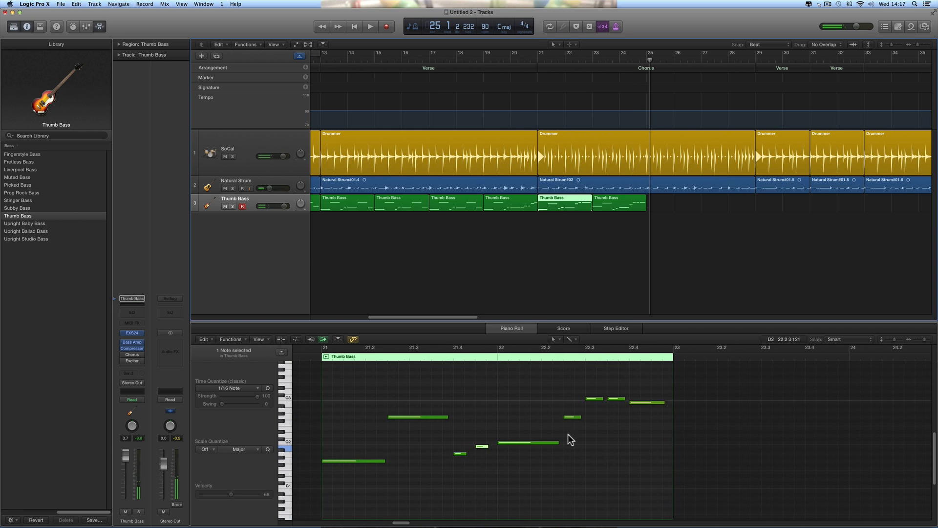
pyautogui.moveTo(606, 398); pyautogui.dragTo(627, 407)
pyautogui.moveTo(233, 494); pyautogui.dragTo(232, 495)
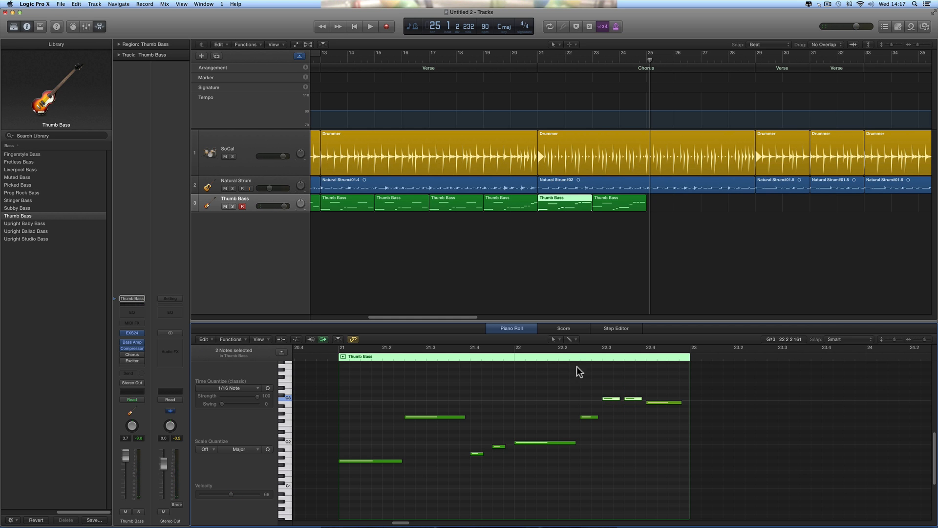
pyautogui.click(513, 357)
pyautogui.press('space')
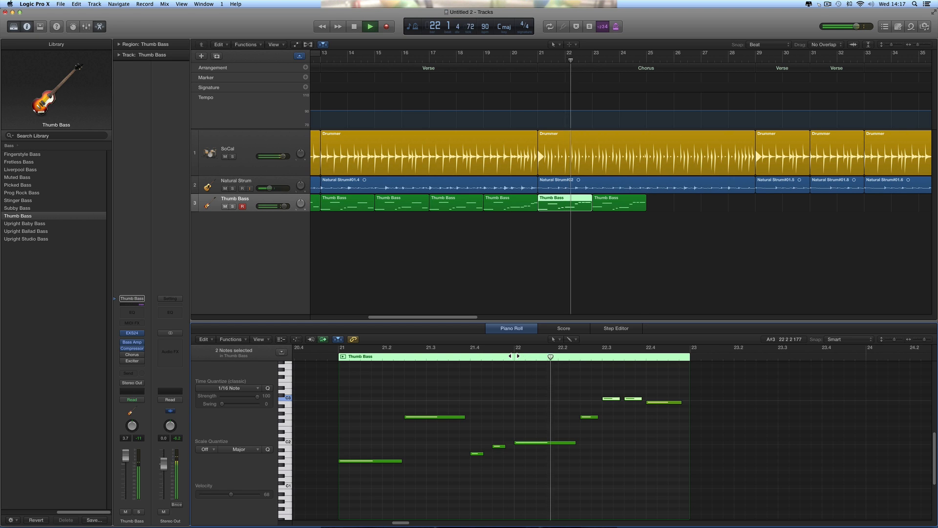
pyautogui.press('space')
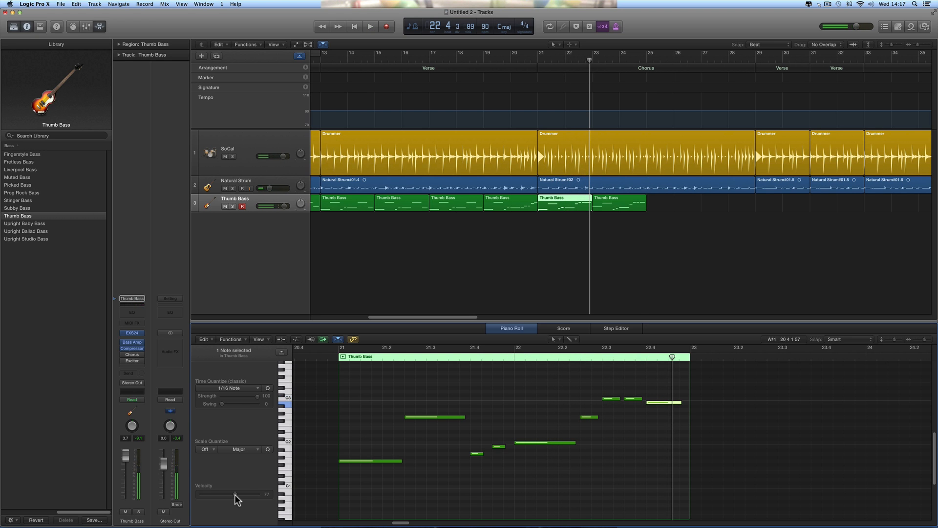
# Lower the velocity of the last note in bar 22 to 69 and replay the section from bar 22.
pyautogui.moveTo(236, 495); pyautogui.dragTo(233, 495)
pyautogui.click(514, 356)
pyautogui.press('space')
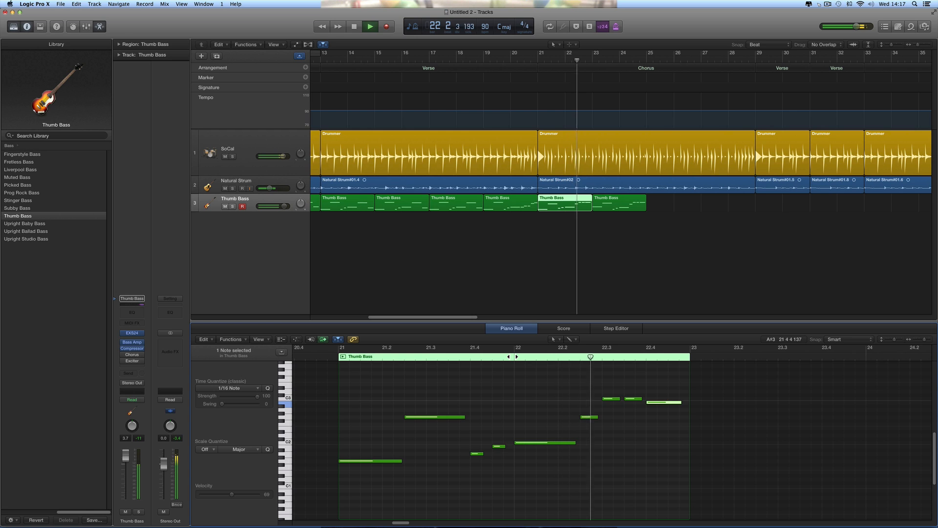
pyautogui.press('space')
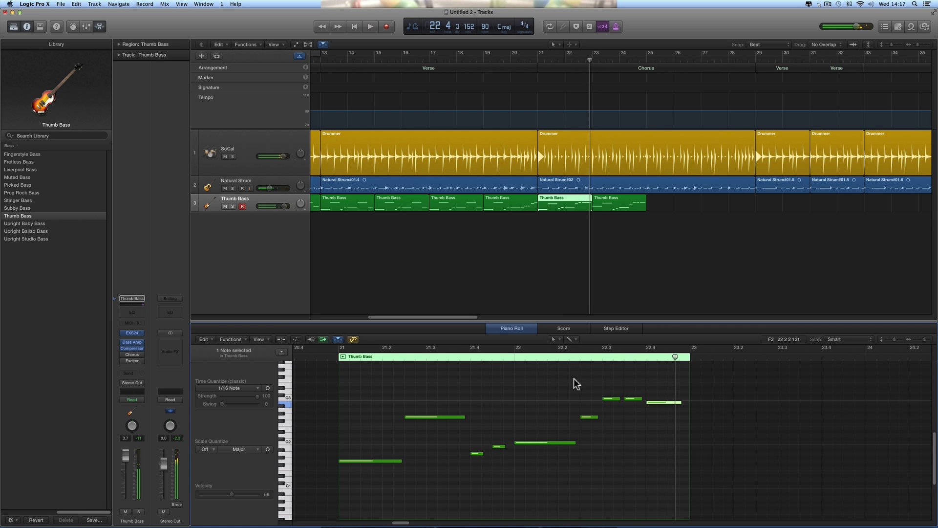
# Delete the bass region at bar 23 and copy the bar 21 region to bars 23, 25 and 27 to fill the chorus.
pyautogui.click(608, 204)
pyautogui.press('Delete')
pyautogui.click(574, 203)
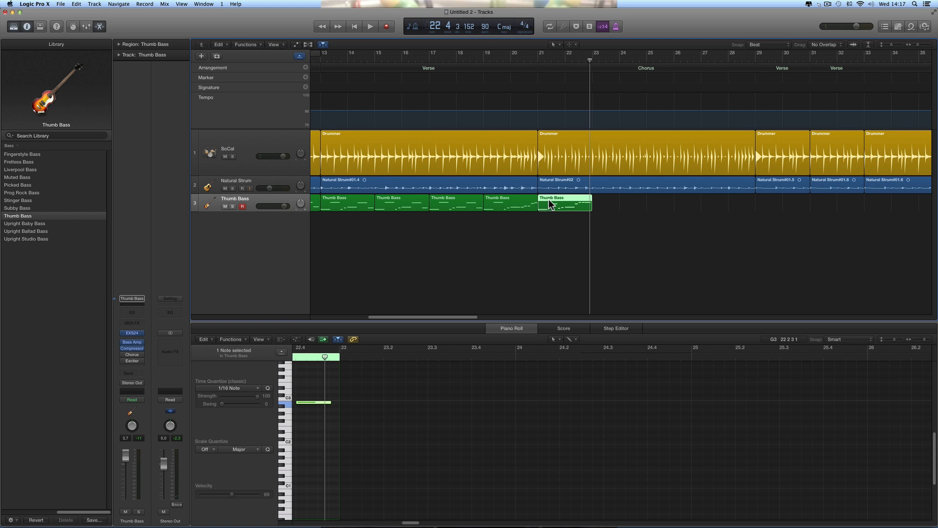
pyautogui.moveTo(554, 202); pyautogui.dragTo(716, 207)
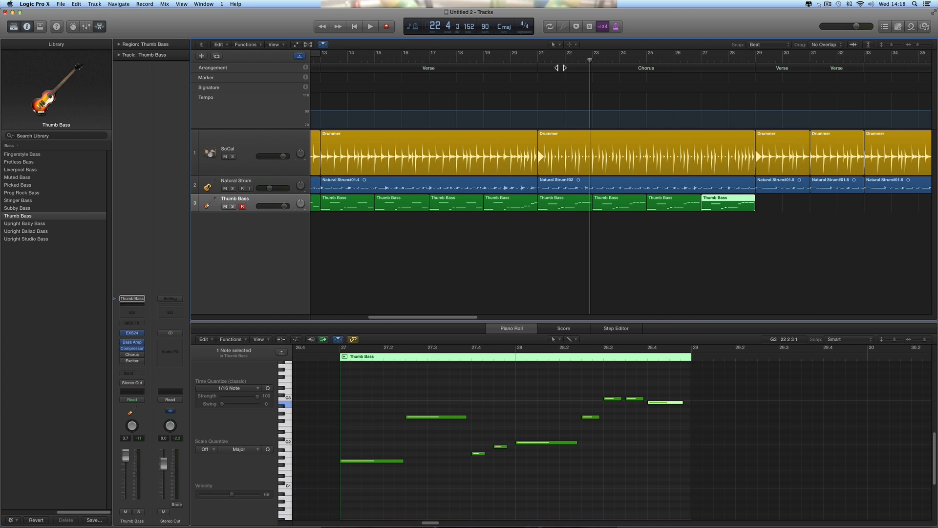
# Set the cycle range to the chorus at bars 21 to 29 and play it.
pyautogui.moveTo(539, 57); pyautogui.dragTo(758, 85)
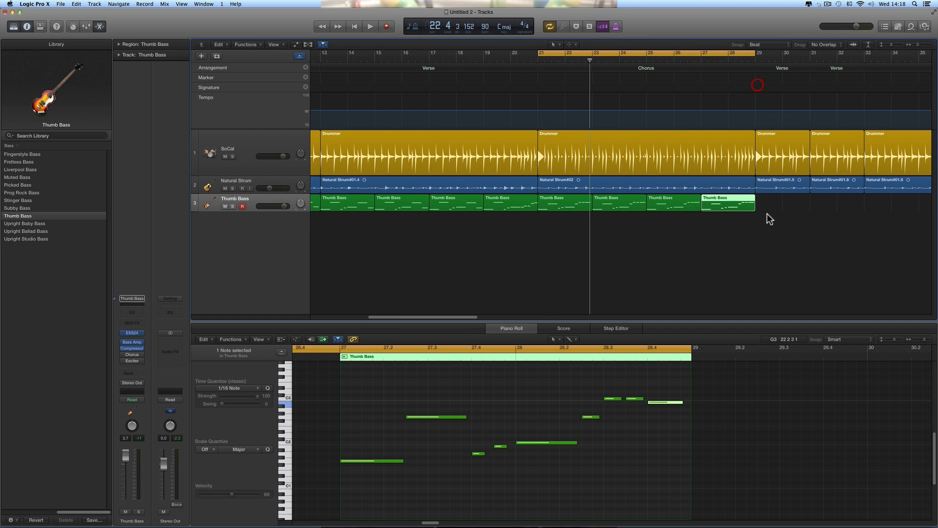
pyautogui.click(702, 250)
pyautogui.press('space')
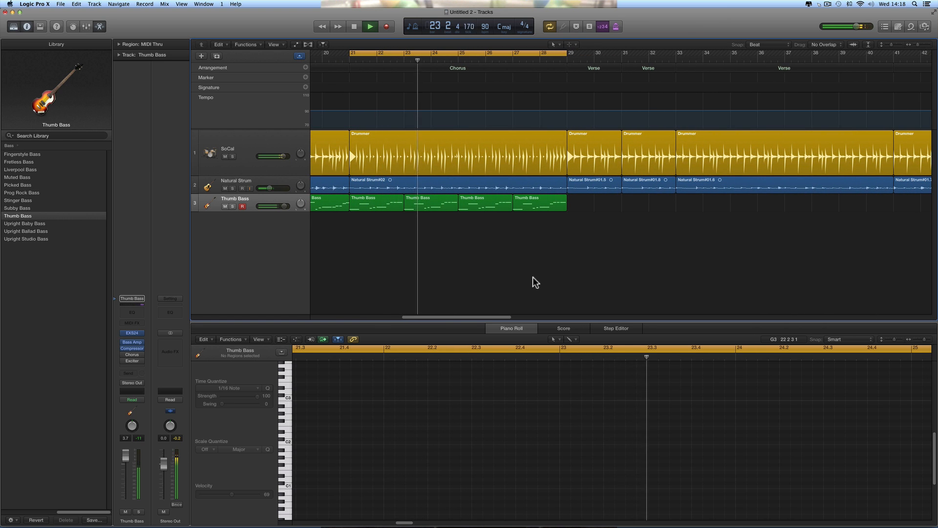
pyautogui.press('space')
# Raise the two long notes in bar 23 to D2 and A2 and play the region.
pyautogui.click(433, 207)
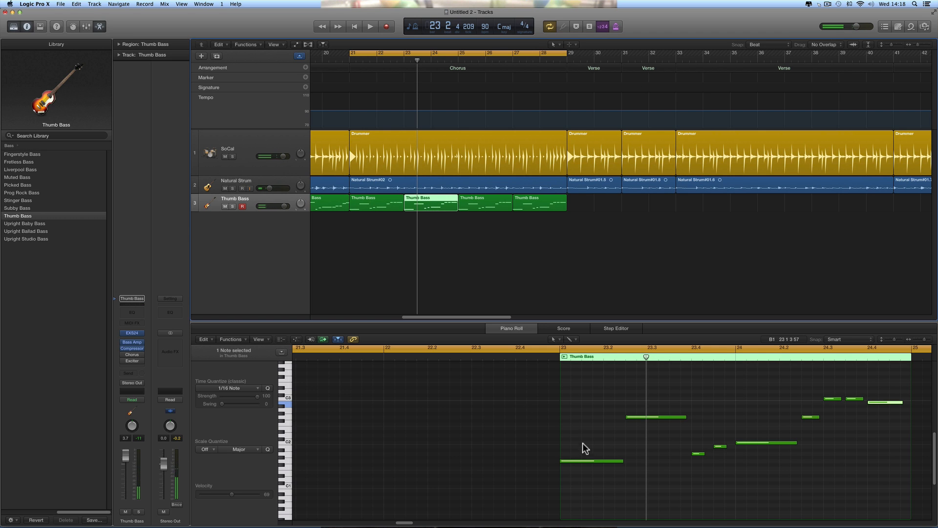
pyautogui.moveTo(591, 461); pyautogui.dragTo(633, 414)
pyautogui.click(598, 435)
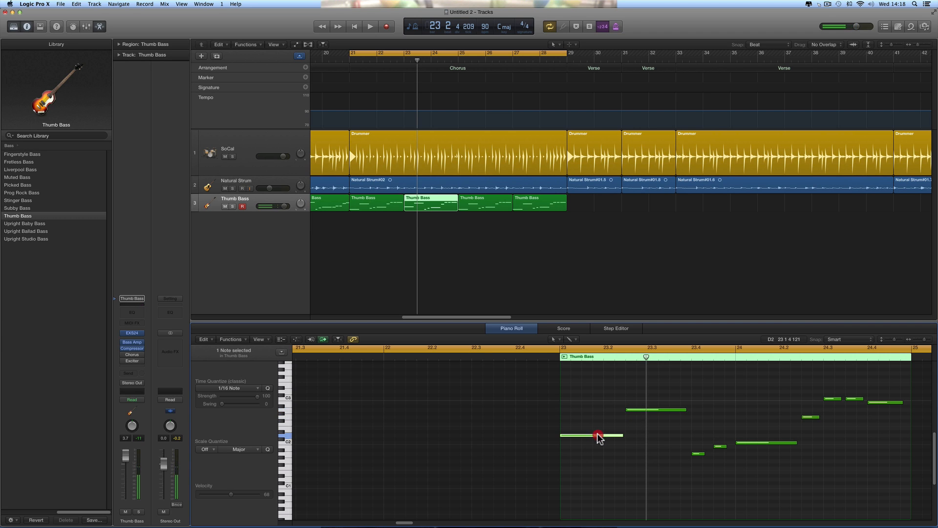
pyautogui.press('space')
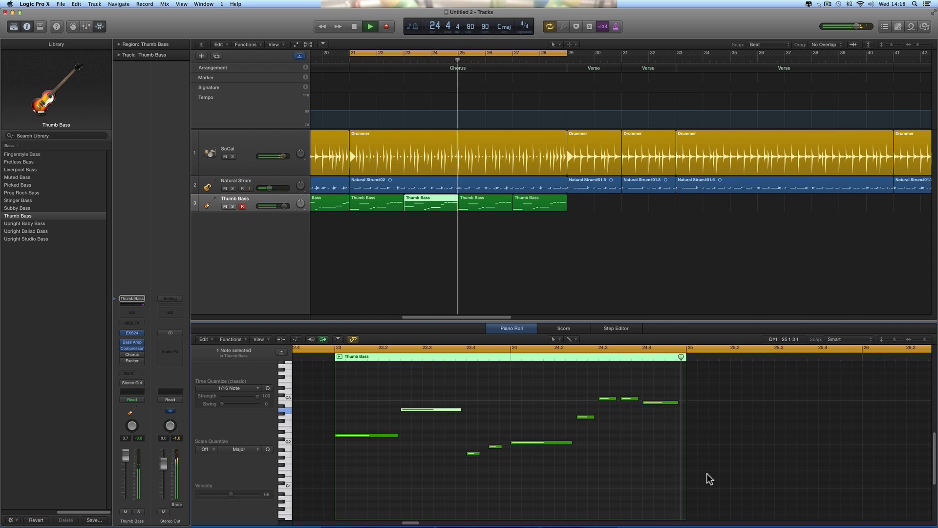
pyautogui.press('space')
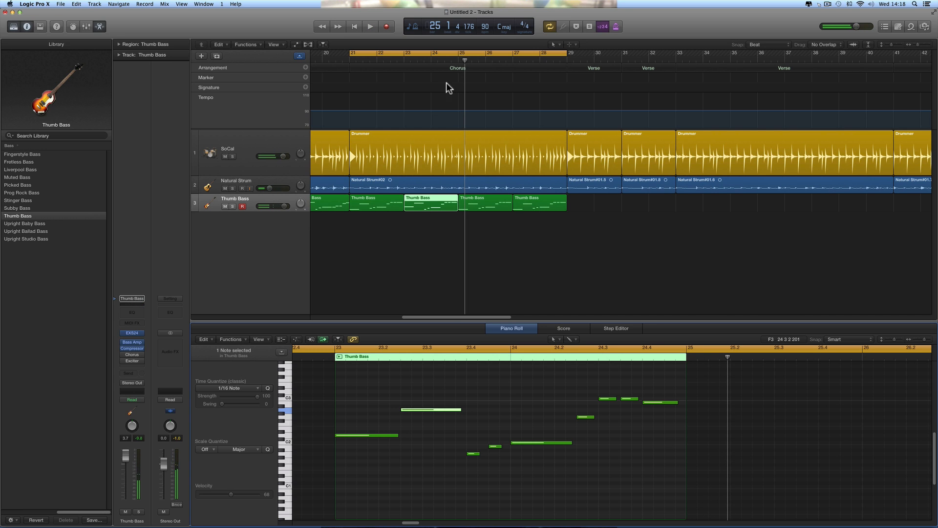
# Play through the chorus and raise the two long notes in bar 27 to D2 and A2.
pyautogui.press('space')
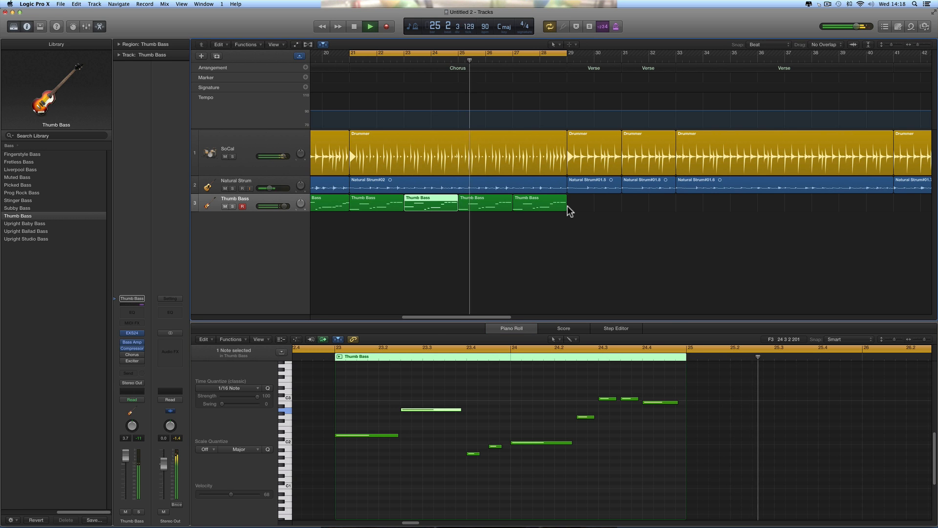
pyautogui.click(494, 200)
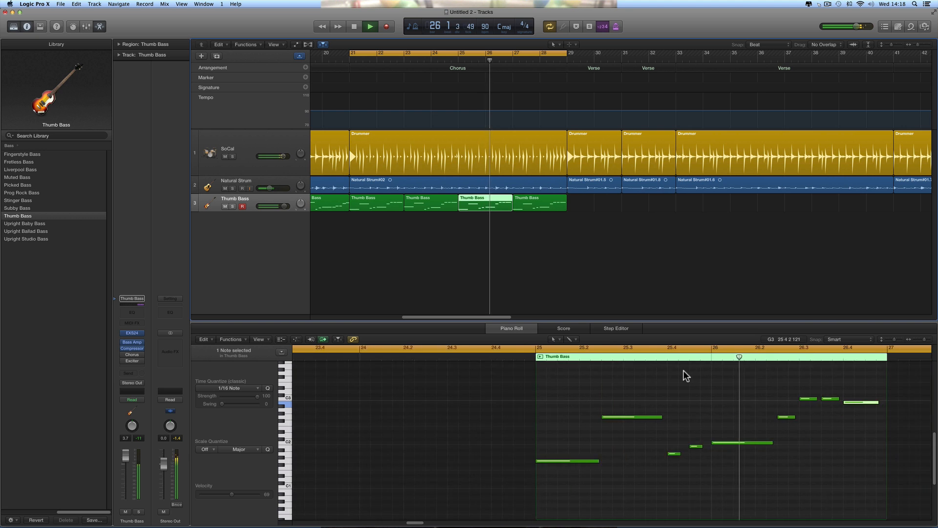
pyautogui.click(540, 204)
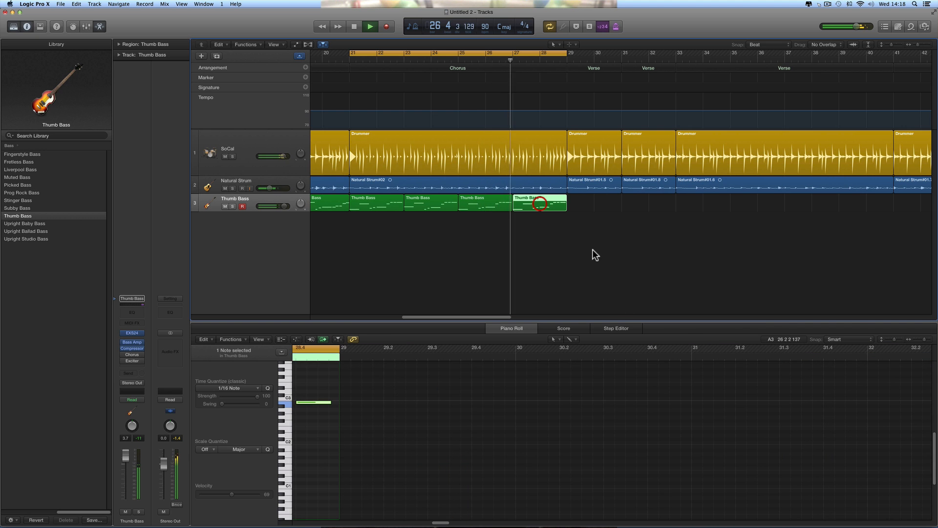
pyautogui.press('space')
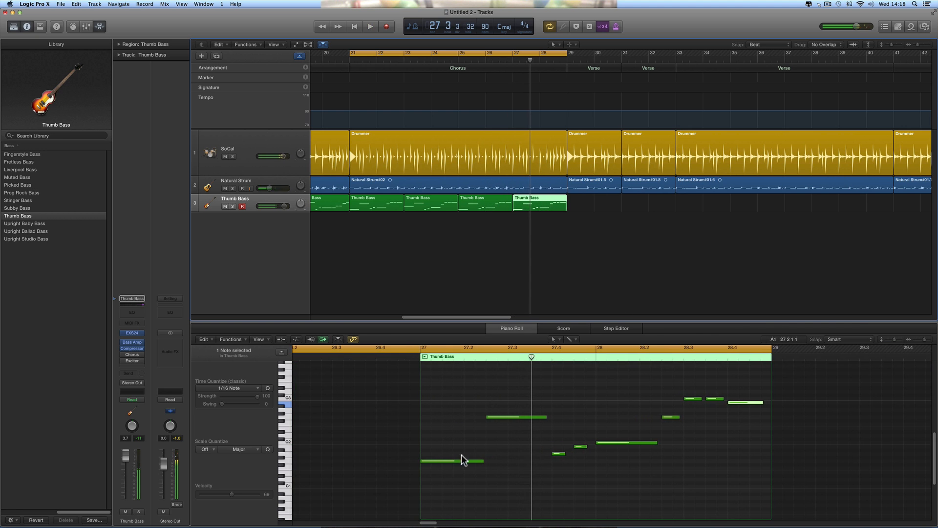
pyautogui.moveTo(460, 462); pyautogui.dragTo(499, 410)
# Play the bass line from just before bar 27 to the end of the chorus.
pyautogui.click(409, 357)
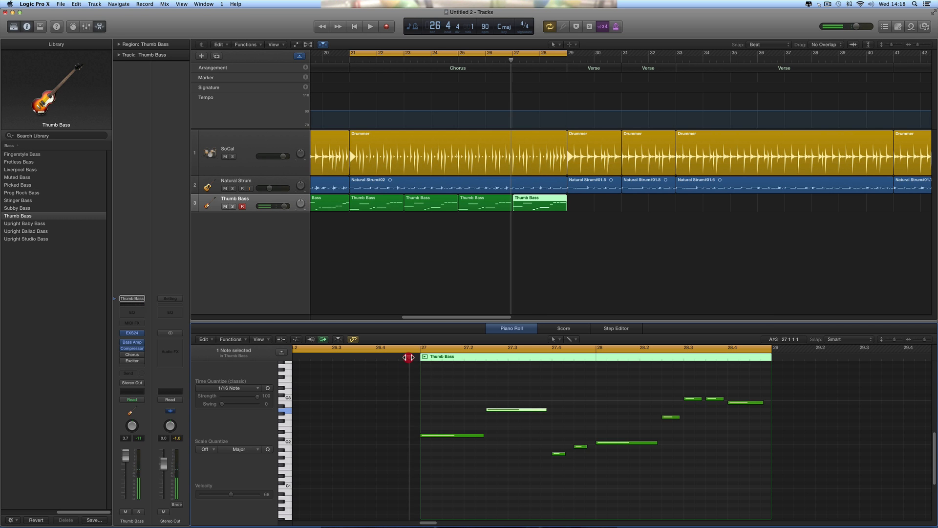
pyautogui.press('space')
pyautogui.click(622, 465)
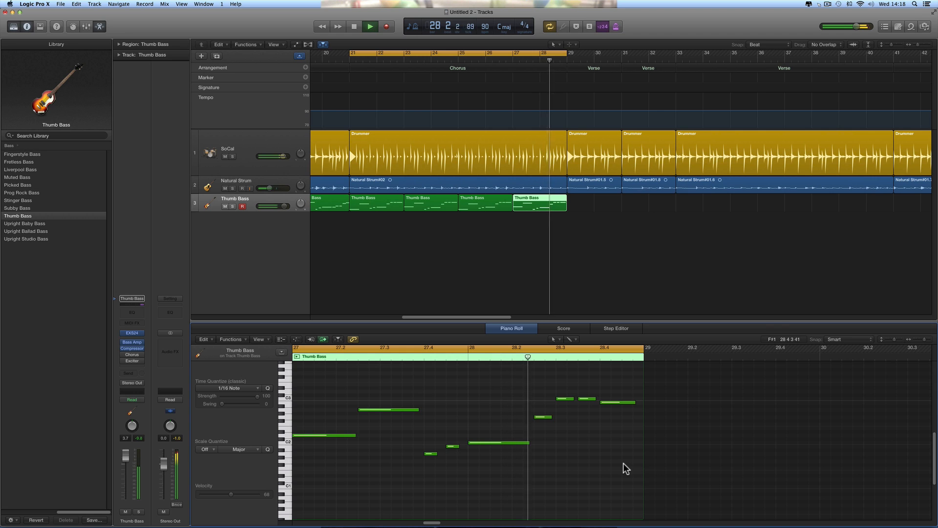
pyautogui.press('space')
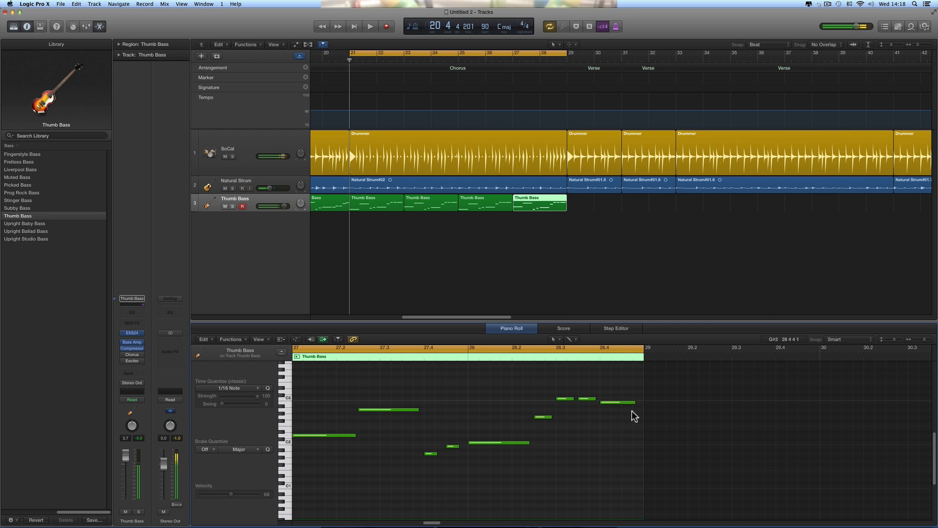
# Halve the last note of bar 28, copy it half a beat further on, and replay the end of the chorus.
pyautogui.moveTo(633, 403); pyautogui.dragTo(616, 403)
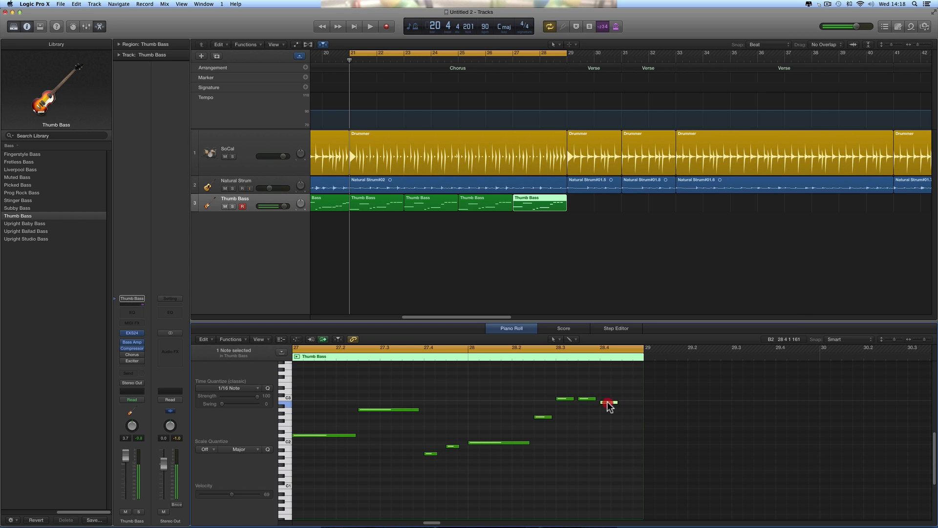
pyautogui.moveTo(608, 403); pyautogui.dragTo(630, 404)
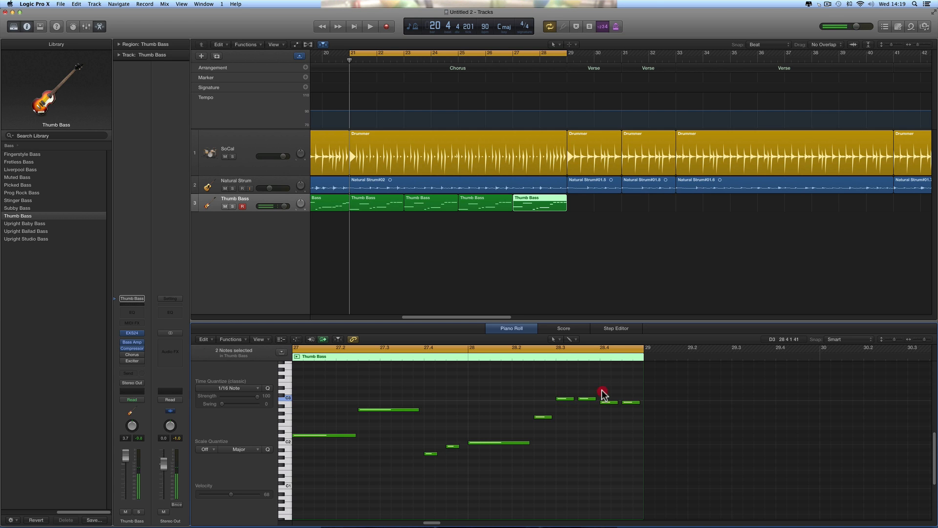
pyautogui.moveTo(639, 411); pyautogui.dragTo(640, 411)
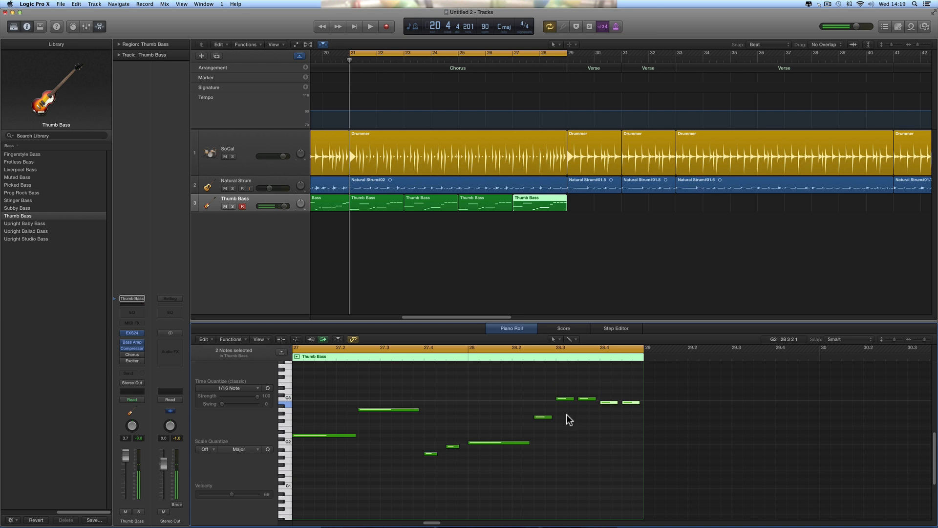
pyautogui.click(426, 356)
pyautogui.press('space')
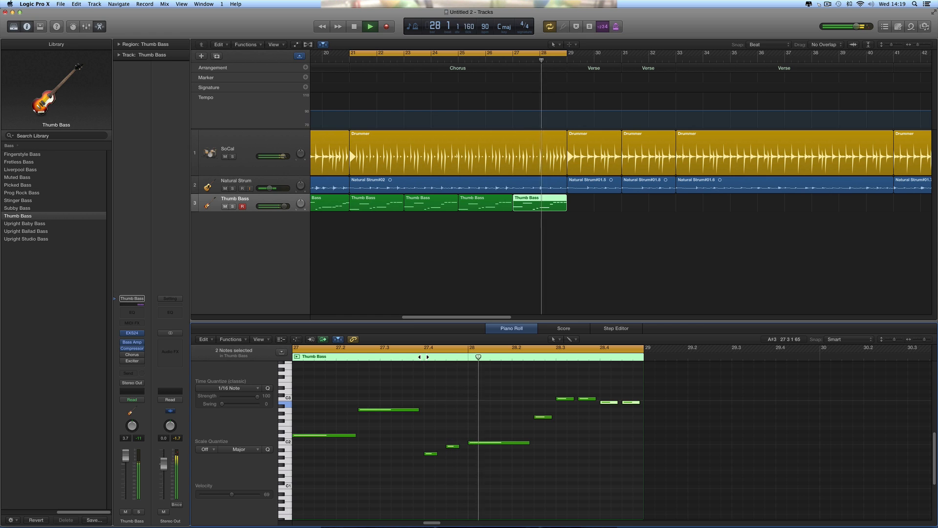
pyautogui.click(614, 441)
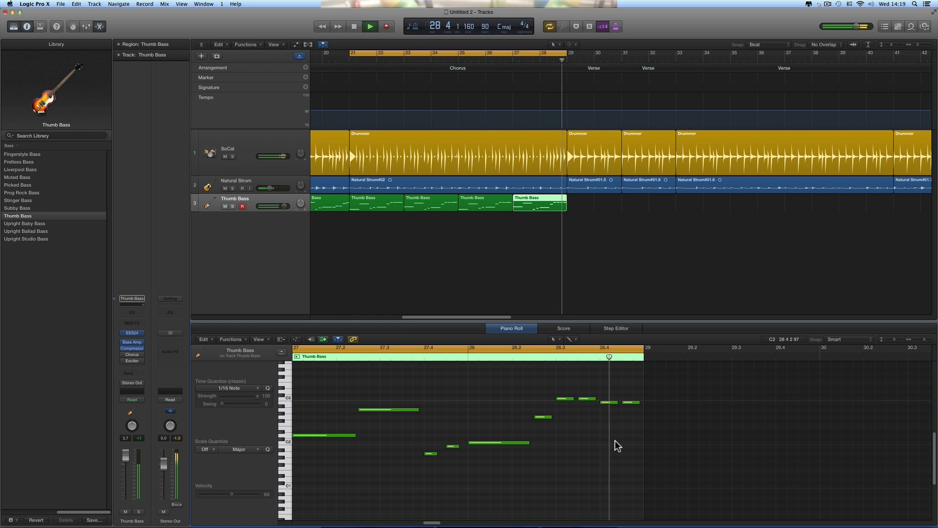
pyautogui.press('space')
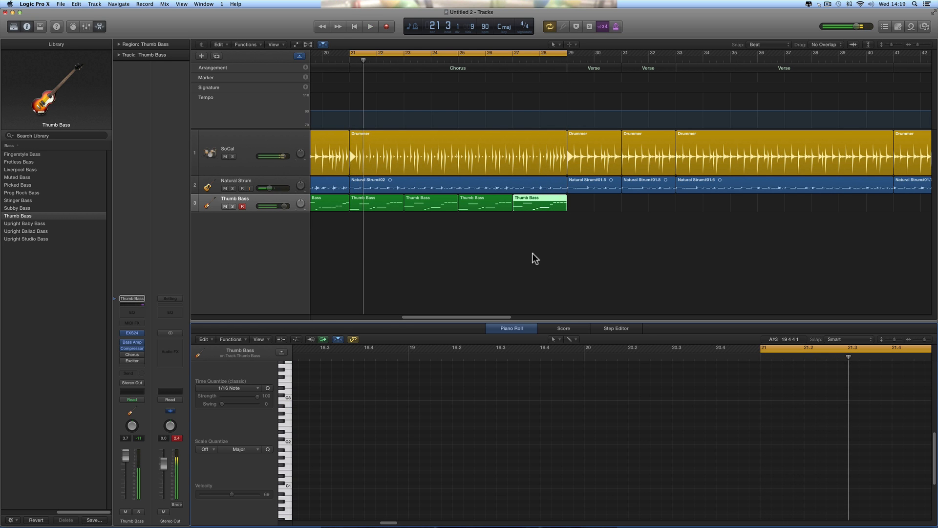
# Copy the first two verse bass regions, at bars 5 and 7, to the short verses at bars 29 and 31.
pyautogui.hscroll(-5, 539, 250)
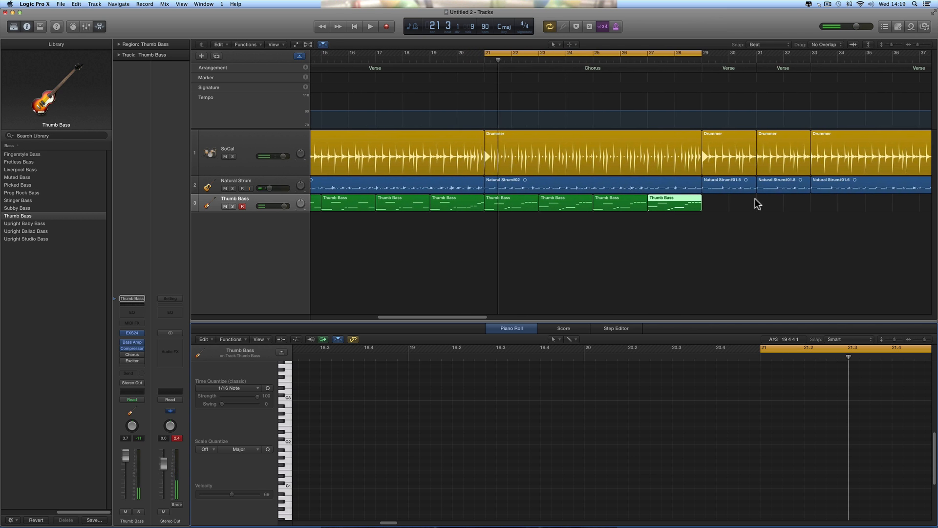
pyautogui.click(913, 45)
pyautogui.hscroll(-5, 500, 235)
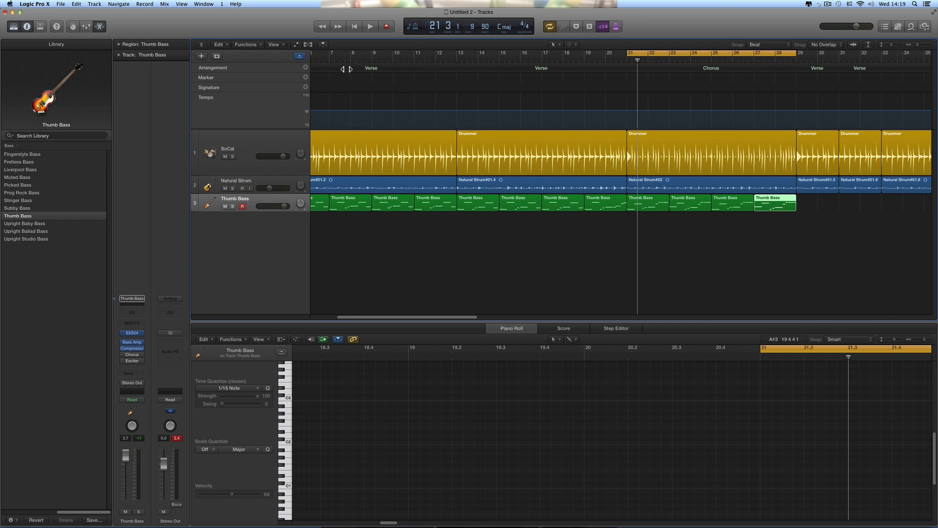
pyautogui.click(348, 69)
pyautogui.hscroll(-3, 492, 80)
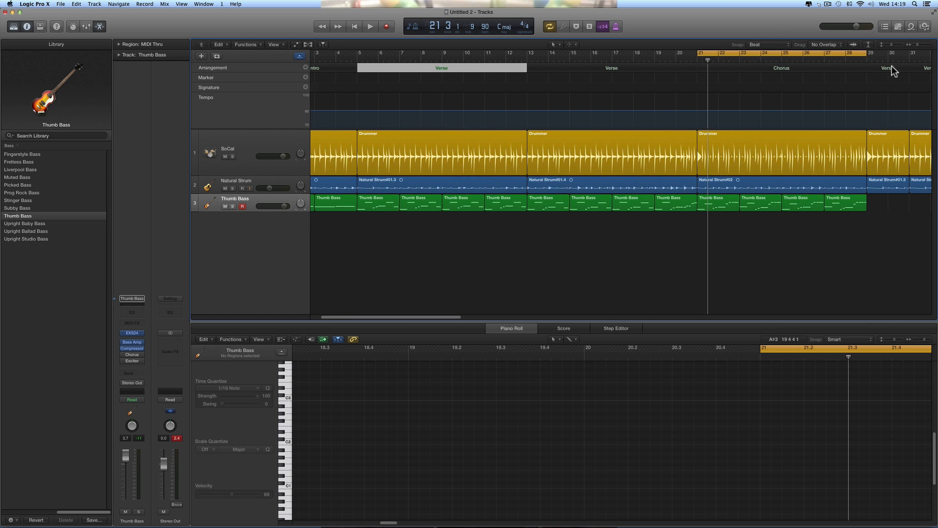
pyautogui.click(911, 46)
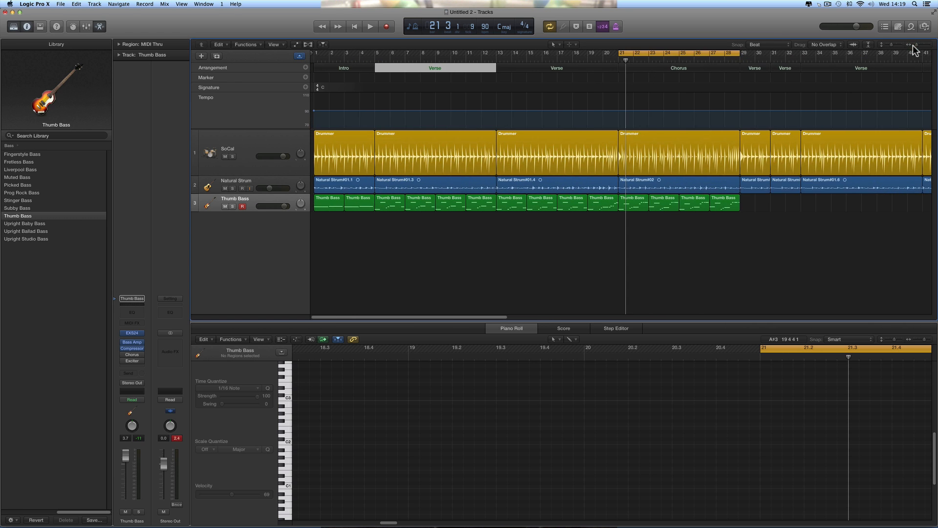
pyautogui.click(389, 207)
pyautogui.keyDown('shift'); pyautogui.click(415, 207); pyautogui.keyUp('shift')
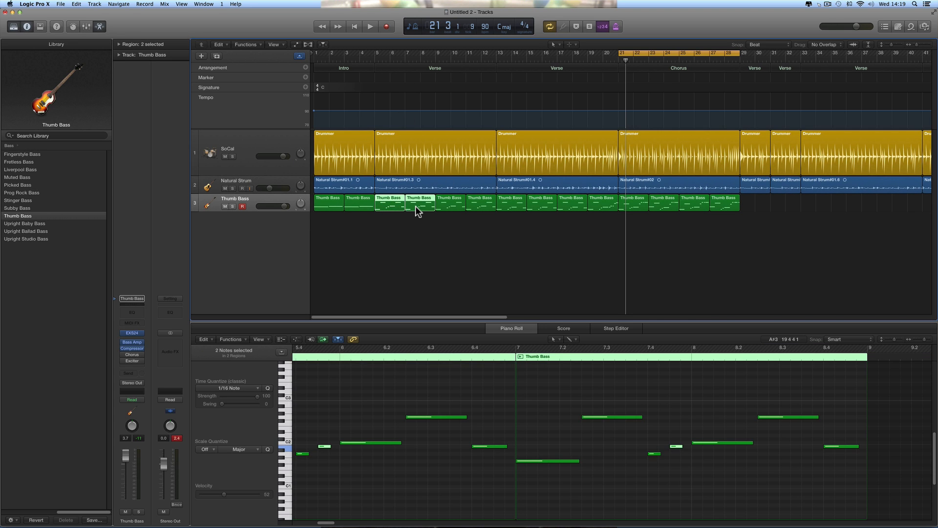
pyautogui.moveTo(412, 207); pyautogui.dragTo(755, 219)
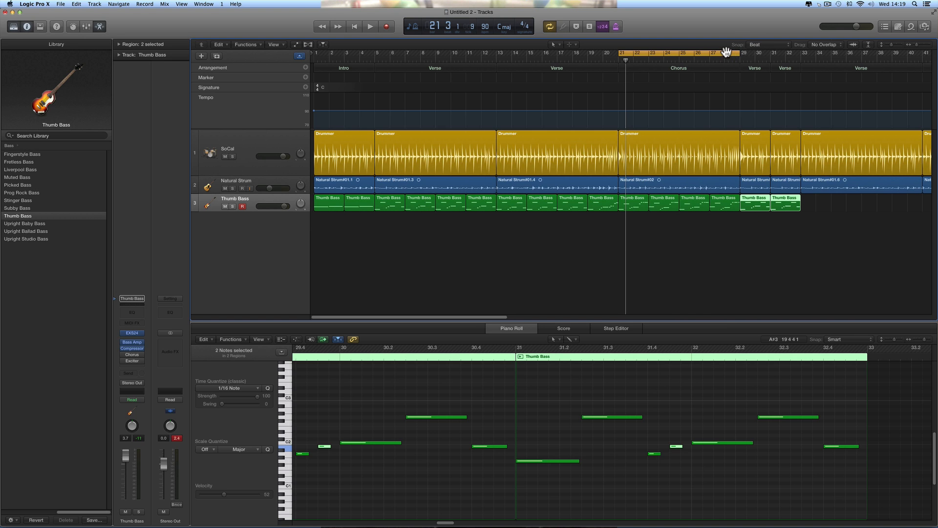
# Turn off the cycle and play from the end of the chorus through the two short verses to bar 33.
pyautogui.click(726, 52)
pyautogui.click(714, 56)
pyautogui.press('space')
pyautogui.click(779, 245)
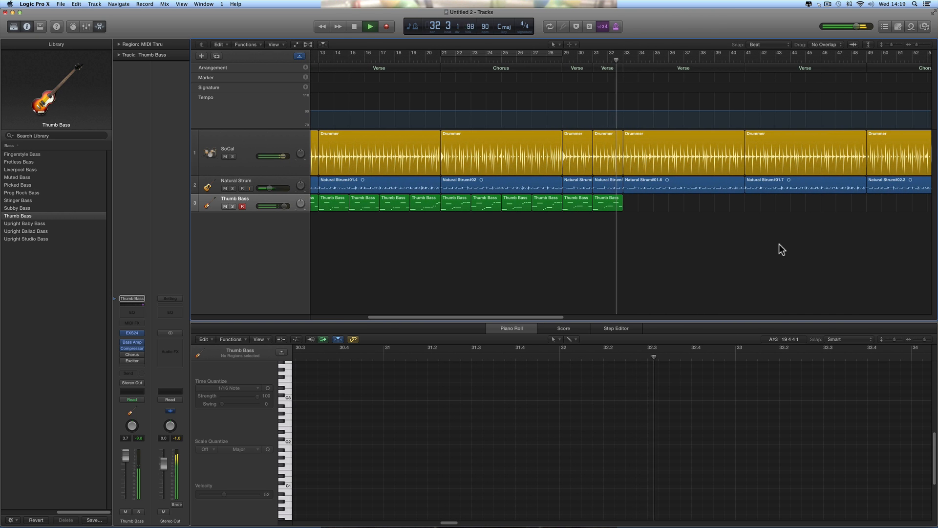
pyautogui.press('space')
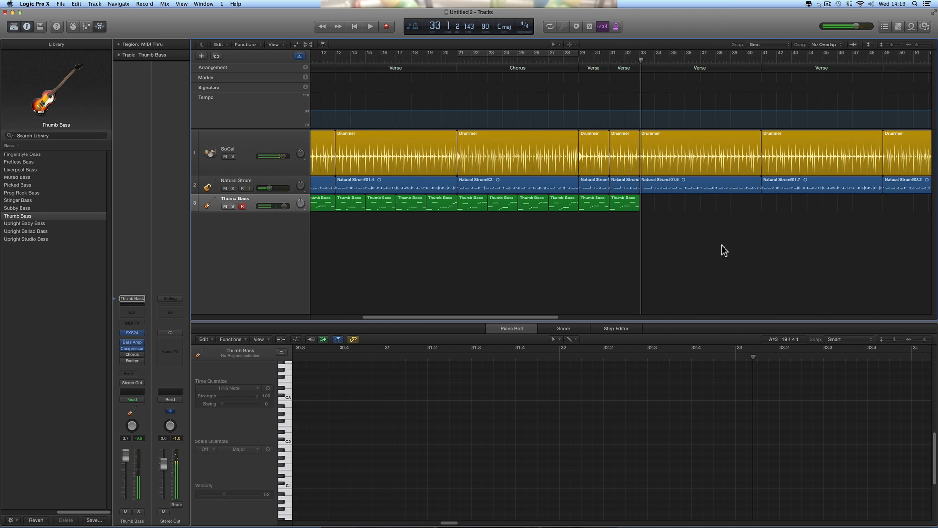
# Copy the four bass regions of the first verse at bar 5 to the verse at bar 33.
pyautogui.hscroll(-10, 721, 250)
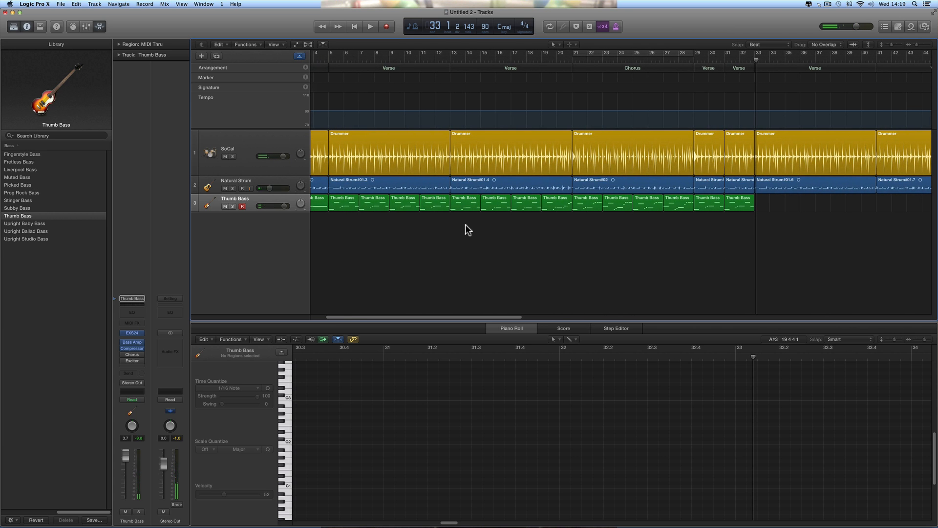
pyautogui.moveTo(436, 212); pyautogui.dragTo(349, 202)
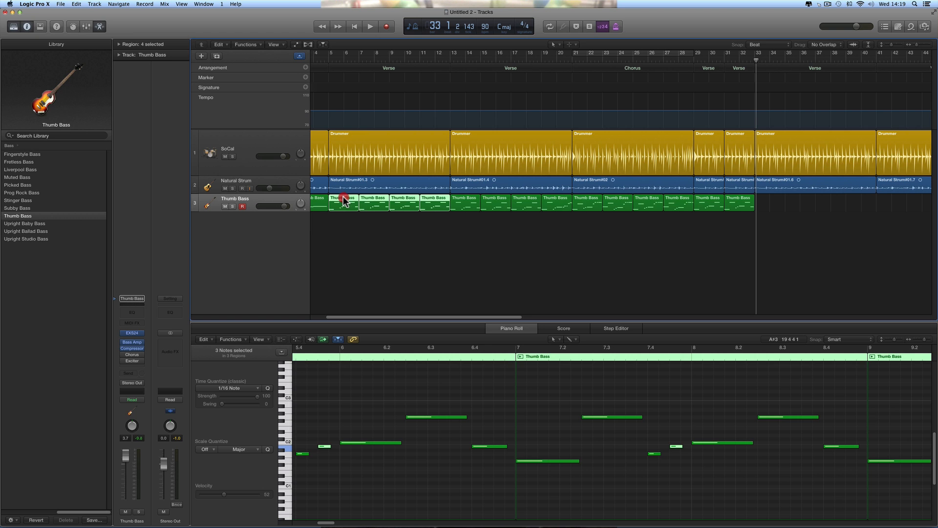
pyautogui.moveTo(345, 200); pyautogui.dragTo(780, 239)
# Copy the four bass regions of the verse at bar 13 to the verse at bar 41.
pyautogui.hscroll(3, 780, 238)
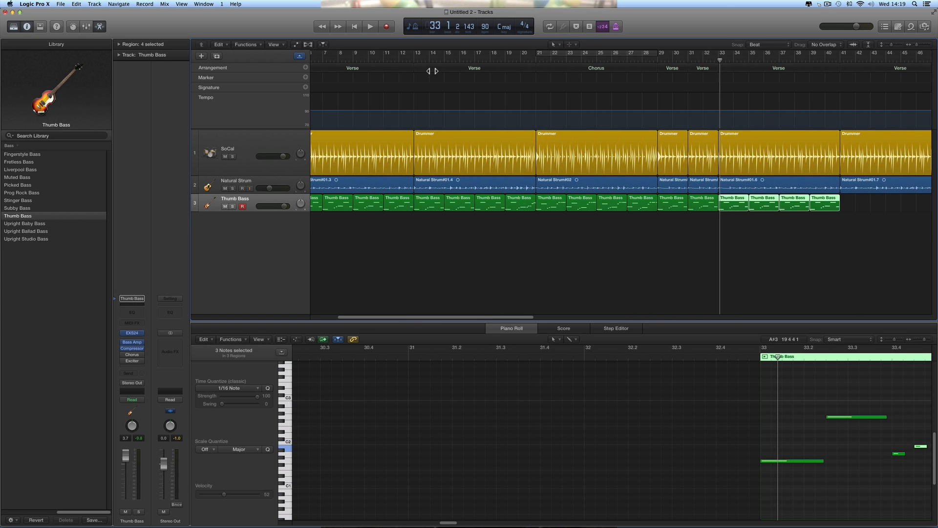
pyautogui.moveTo(429, 211); pyautogui.dragTo(517, 214)
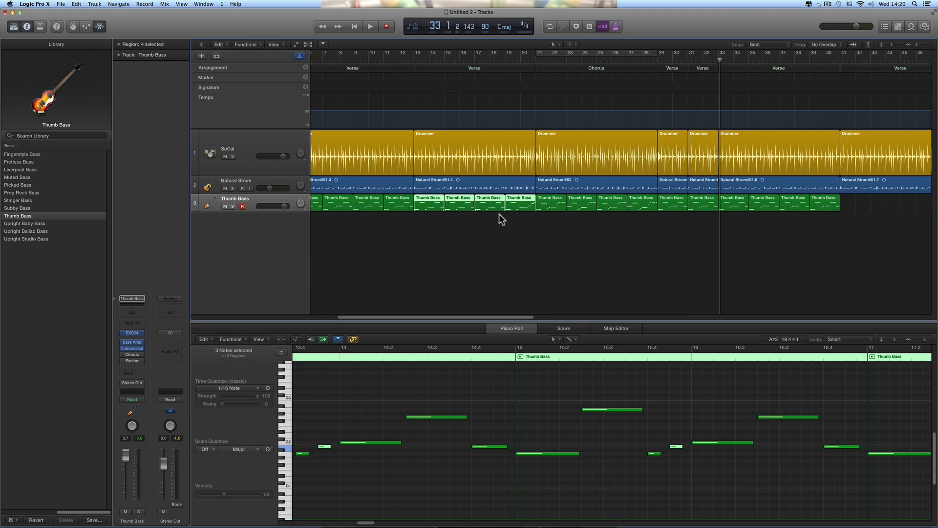
pyautogui.hscroll(2, 545, 227)
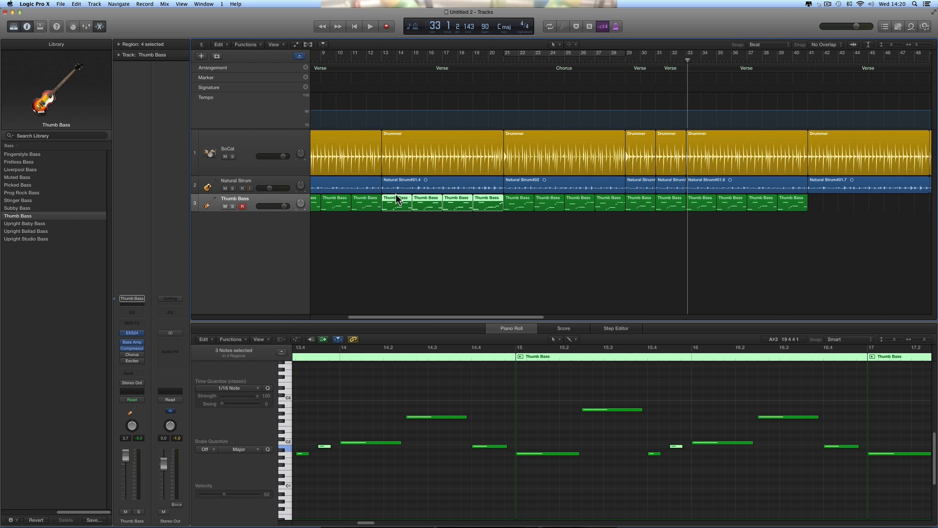
pyautogui.moveTo(394, 201); pyautogui.dragTo(810, 228)
# Copy the four bass regions of the chorus at bar 21 to the chorus at bar 49.
pyautogui.hscroll(5, 810, 228)
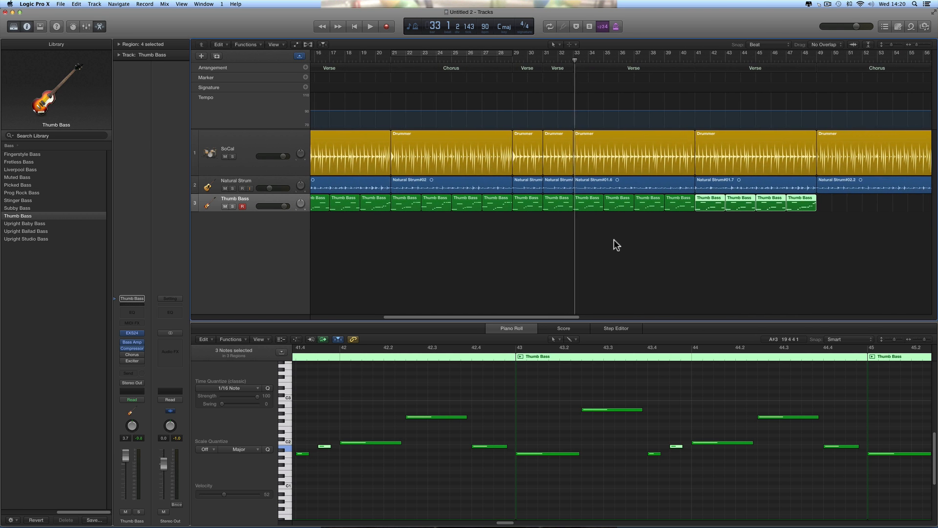
pyautogui.moveTo(498, 225); pyautogui.dragTo(829, 215)
pyautogui.hscroll(10, 816, 237)
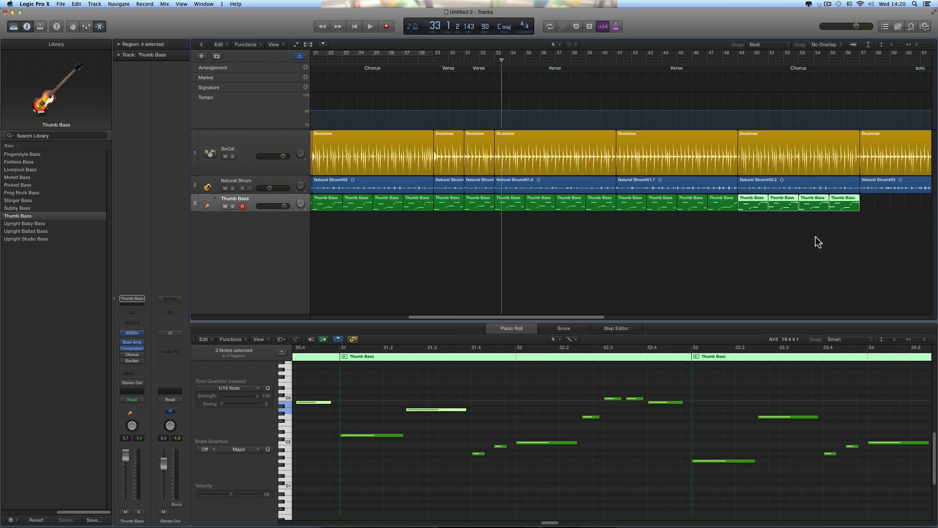
# Copy the four bass regions of the bar 49 chorus to the choruses at bars 65 and 73.
pyautogui.hscroll(3, 816, 237)
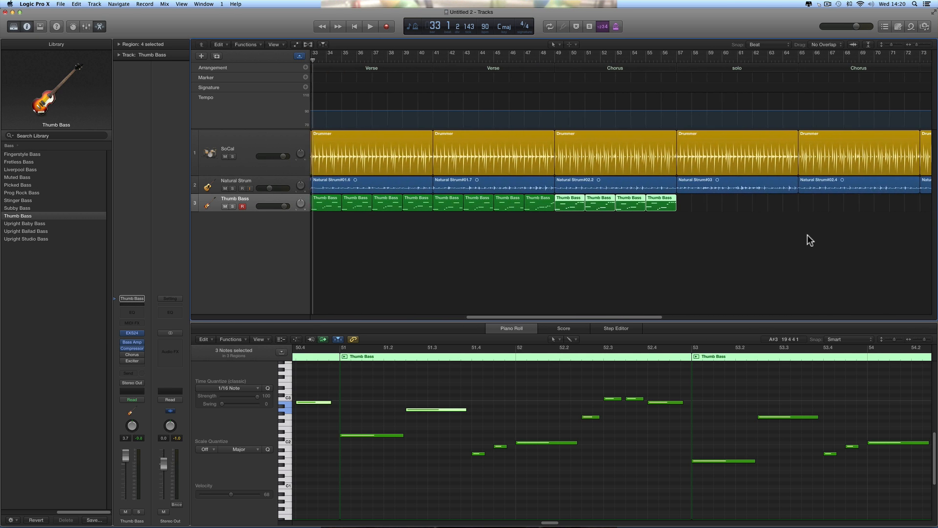
pyautogui.hscroll(10, 776, 234)
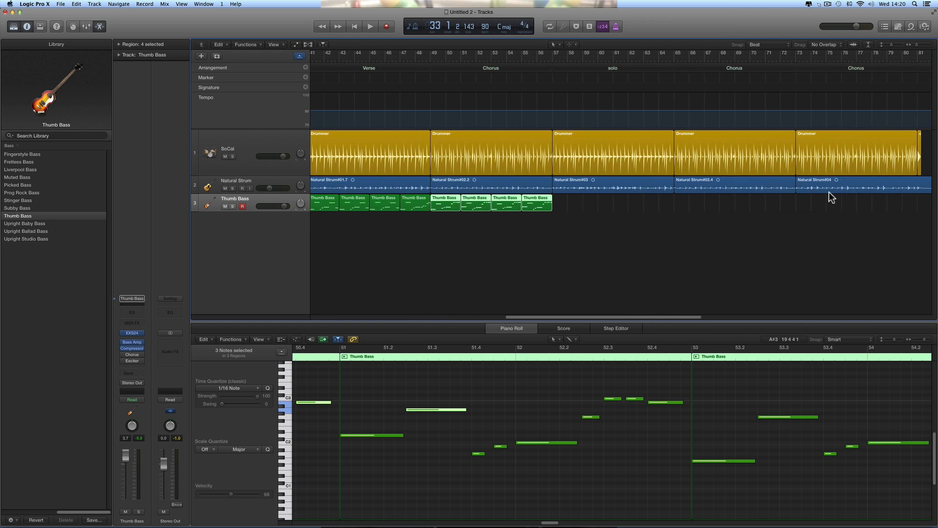
pyautogui.hscroll(-2, 399, 215)
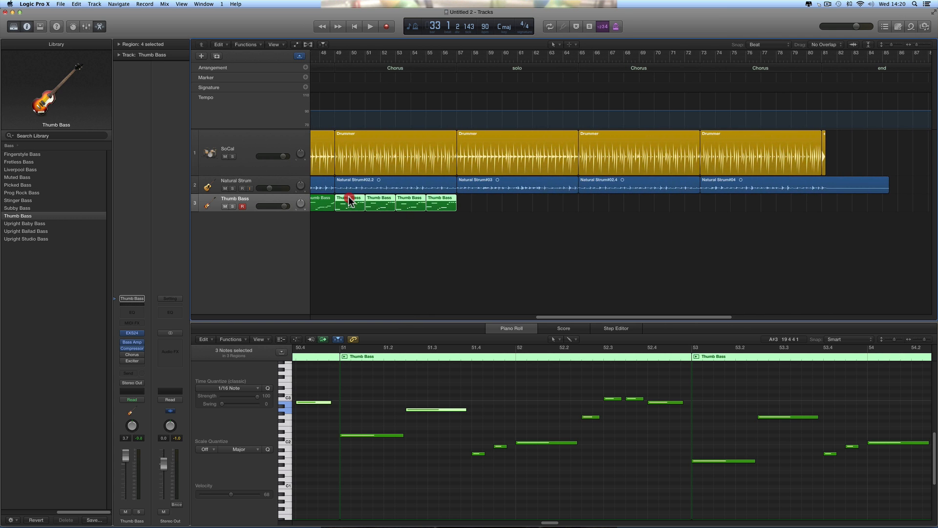
pyautogui.moveTo(349, 201); pyautogui.dragTo(712, 210)
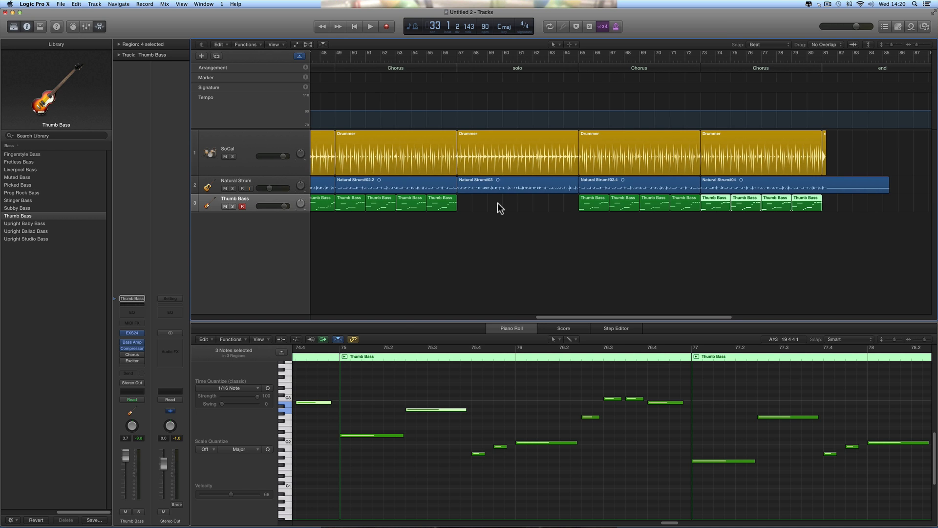
# Copy the chorus bass region at bar 49 to bar 57 at the start of the solo.
pyautogui.hscroll(-3, 498, 203)
pyautogui.hscroll(-2, 532, 227)
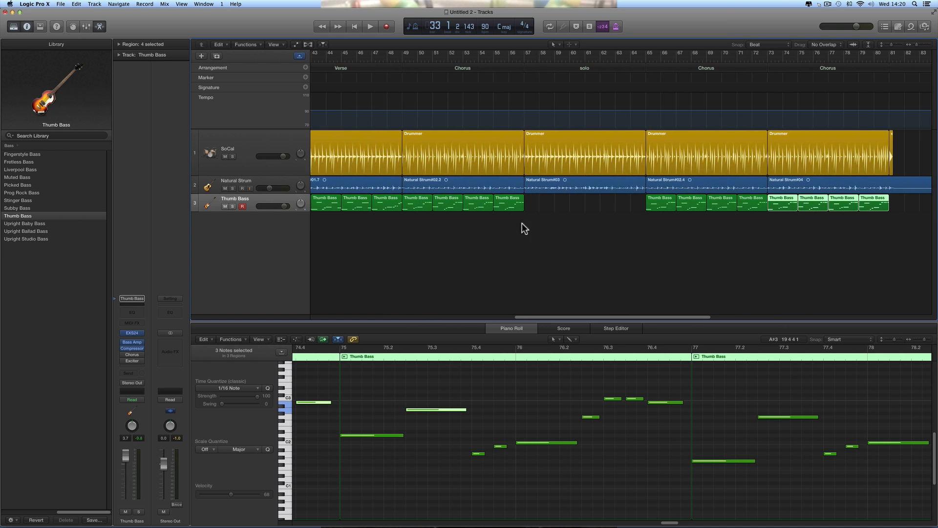
pyautogui.click(422, 203)
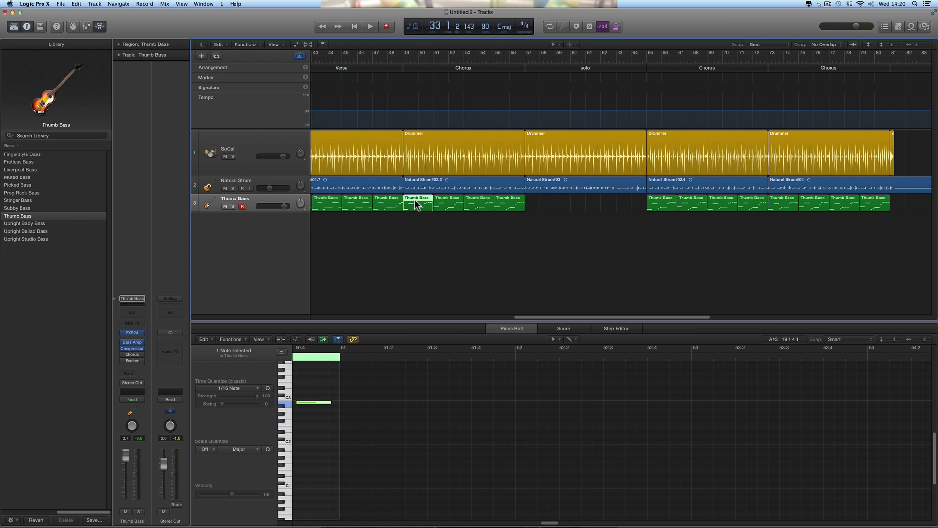
pyautogui.moveTo(414, 202); pyautogui.dragTo(536, 207)
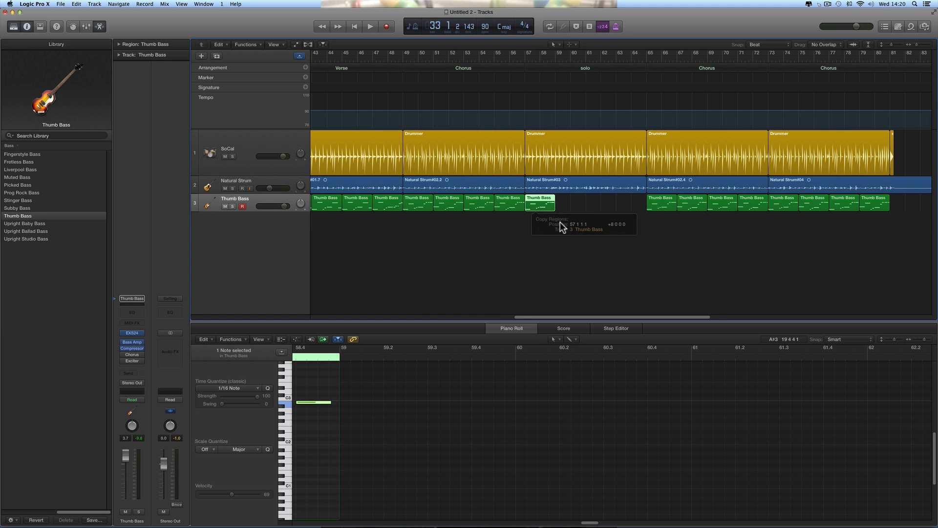
# Set the cycle range to bars 57–59 and show the bar 57 Thumb Bass region's notes larger in the Piano Roll.
pyautogui.click(535, 68)
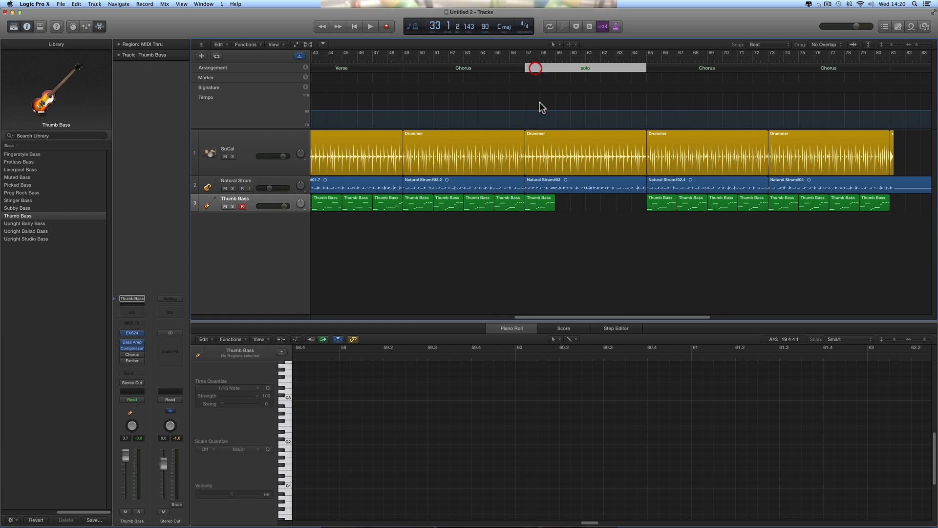
pyautogui.click(542, 201)
pyautogui.hscroll(-1, 546, 165)
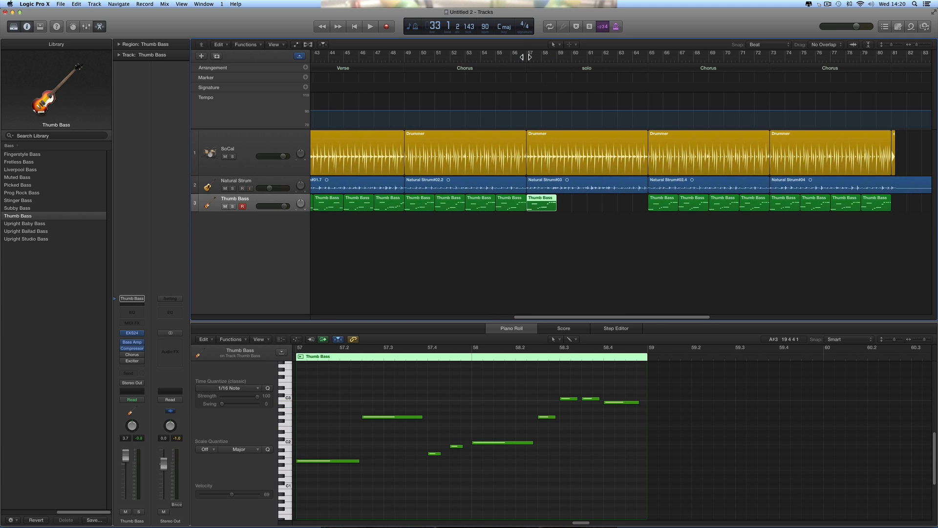
pyautogui.moveTo(527, 54); pyautogui.dragTo(555, 55)
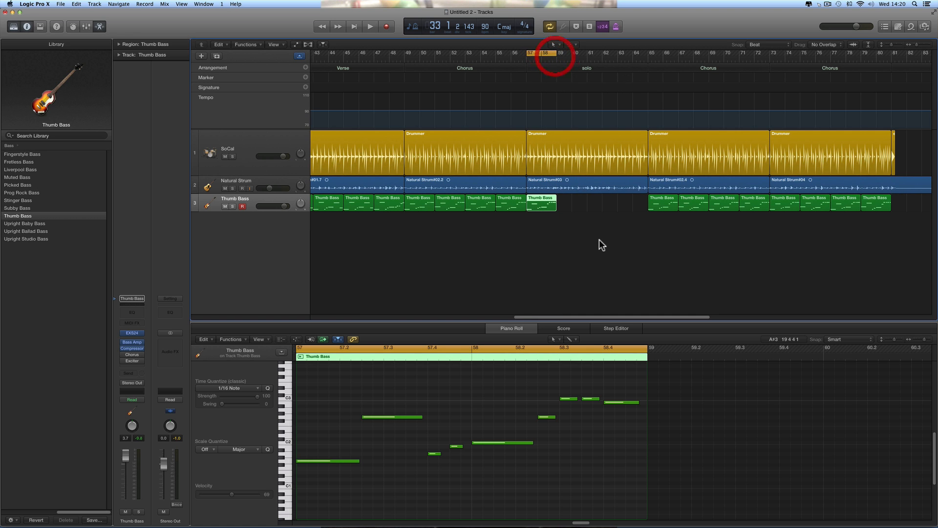
pyautogui.hscroll(-3, 565, 379)
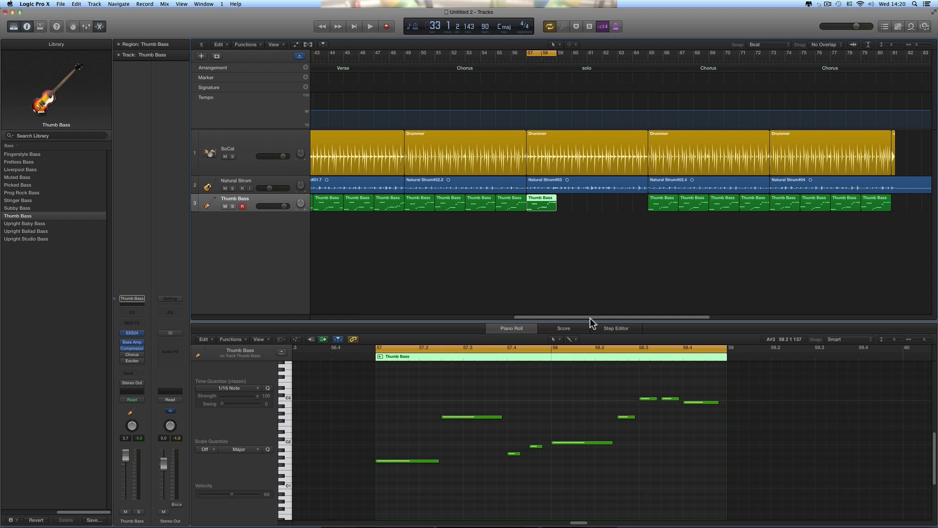
pyautogui.moveTo(588, 321); pyautogui.dragTo(585, 277)
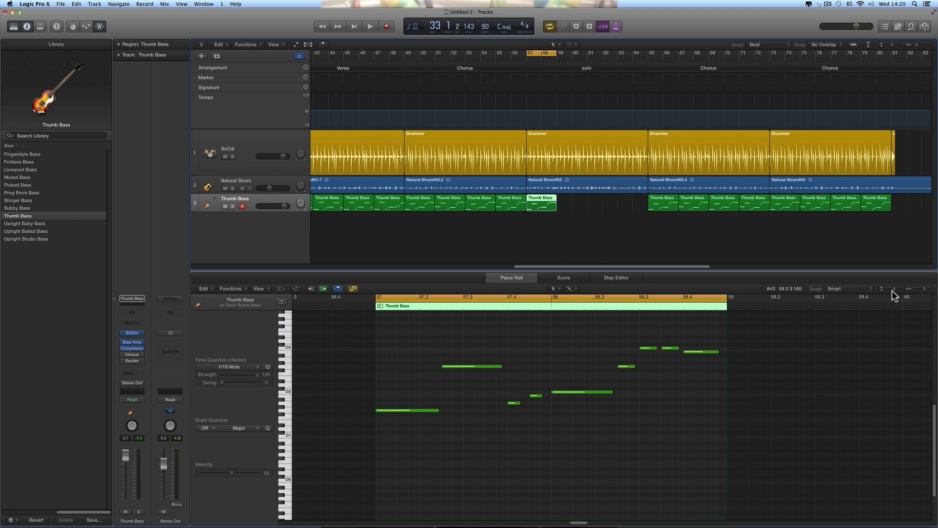
pyautogui.click(900, 288)
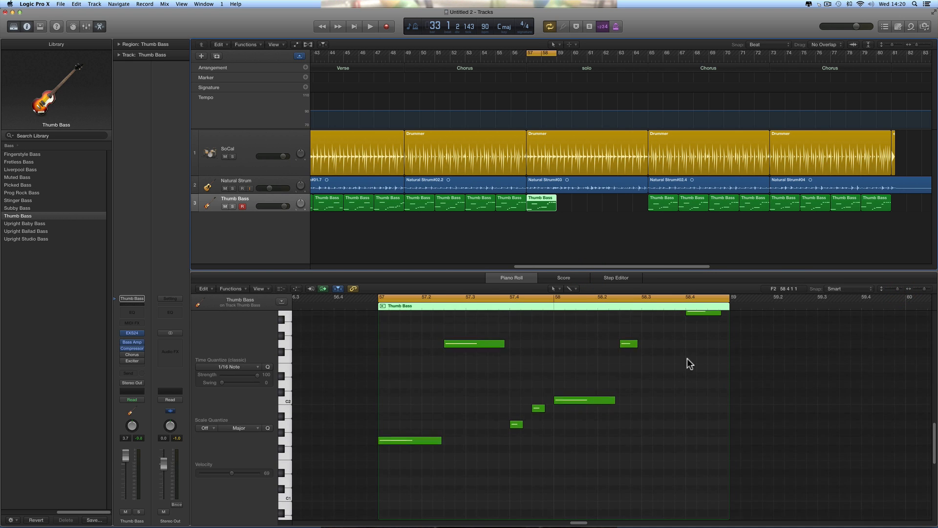
# Raise the first note of the bar 57 bass region to E2 and audition it.
pyautogui.press('space')
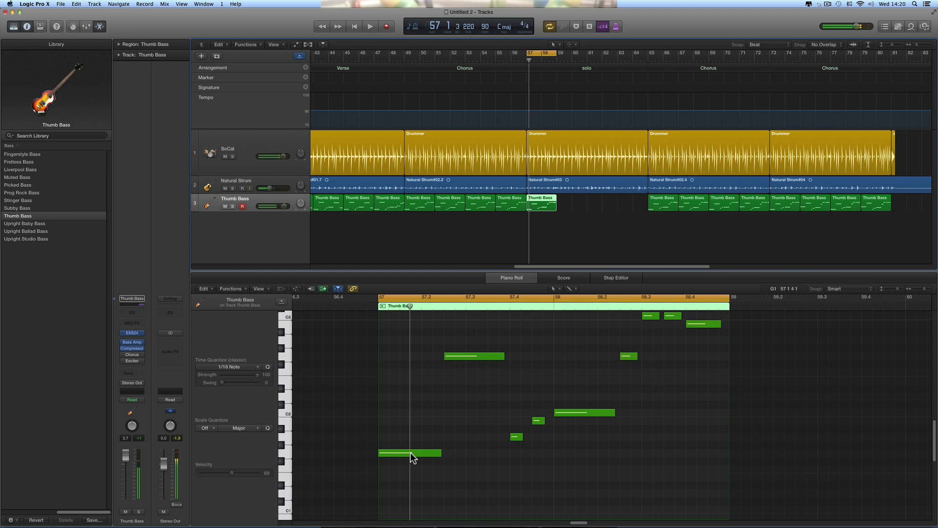
pyautogui.moveTo(411, 456); pyautogui.dragTo(412, 386)
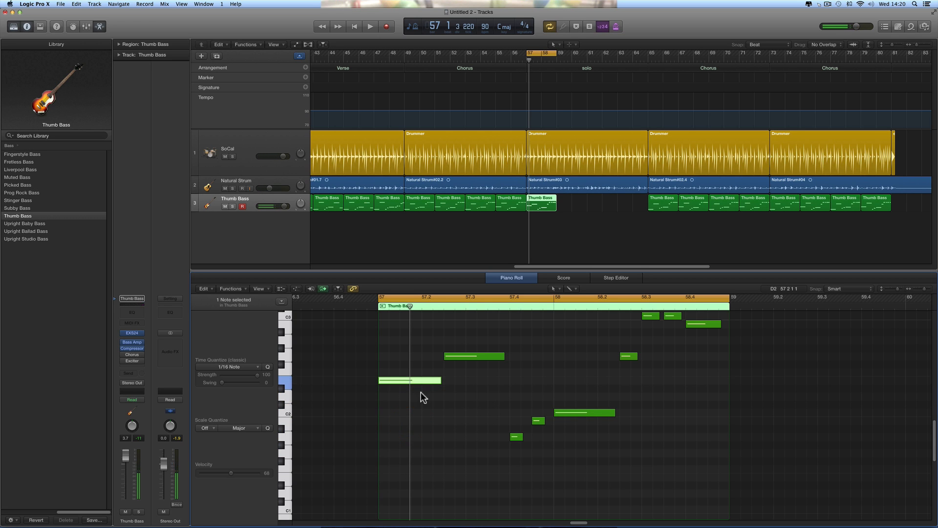
pyautogui.scroll(5, 444, 413)
pyautogui.press('space')
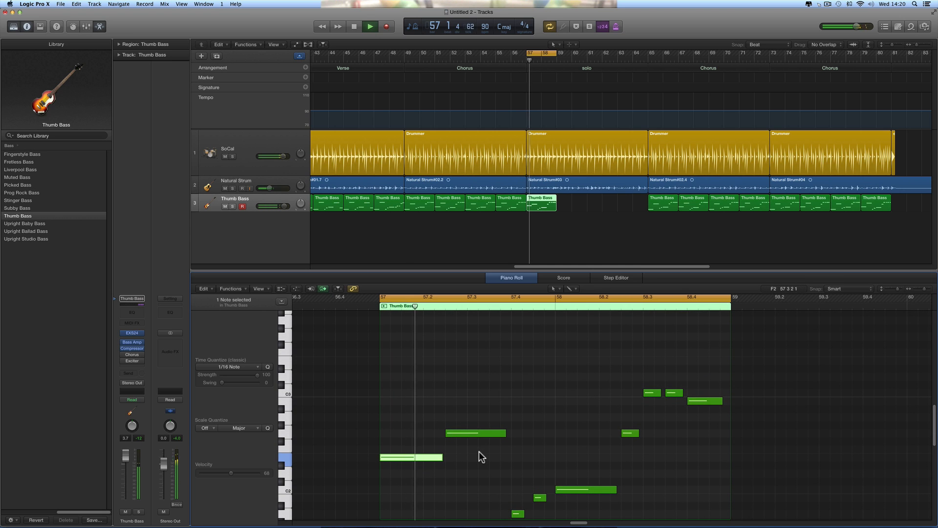
pyautogui.press('space')
# Try the second note of the bar 57 bass region at B2 and audition it.
pyautogui.moveTo(464, 431); pyautogui.dragTo(464, 401)
pyautogui.press('space')
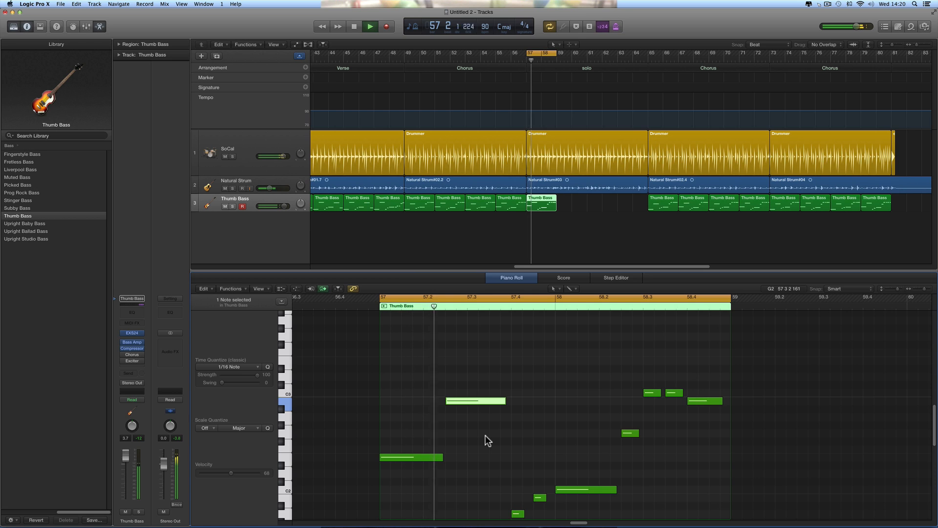
pyautogui.press('space')
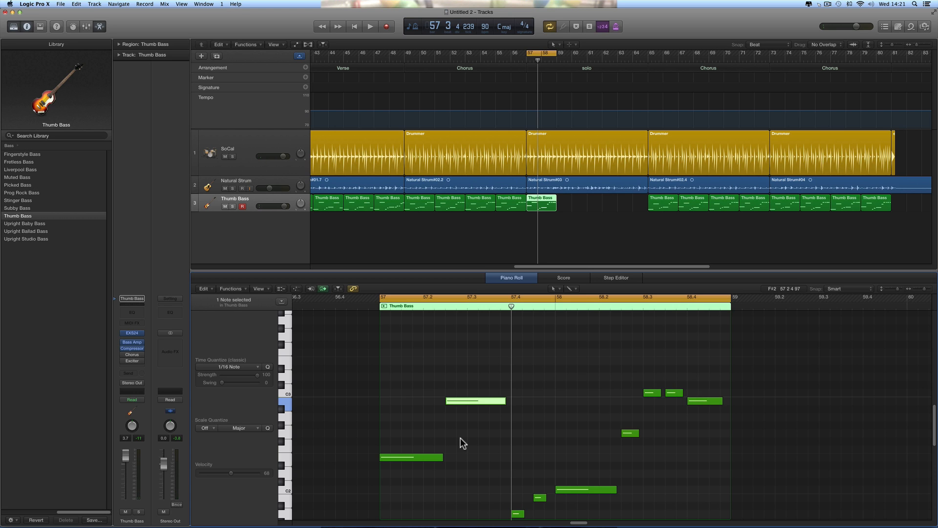
pyautogui.press('space')
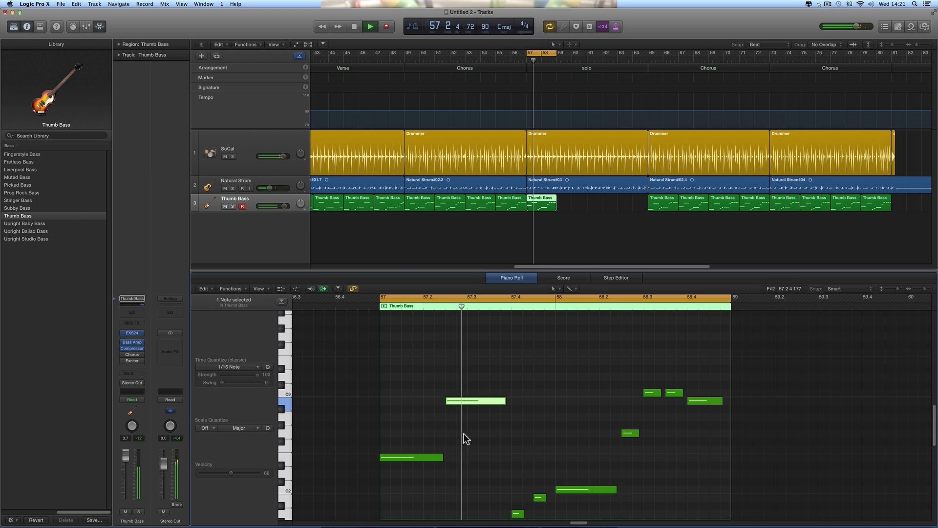
pyautogui.press('space')
# Move the second note of the bar 57 bass region to F#2 and audition it.
pyautogui.scroll(1, 448, 444)
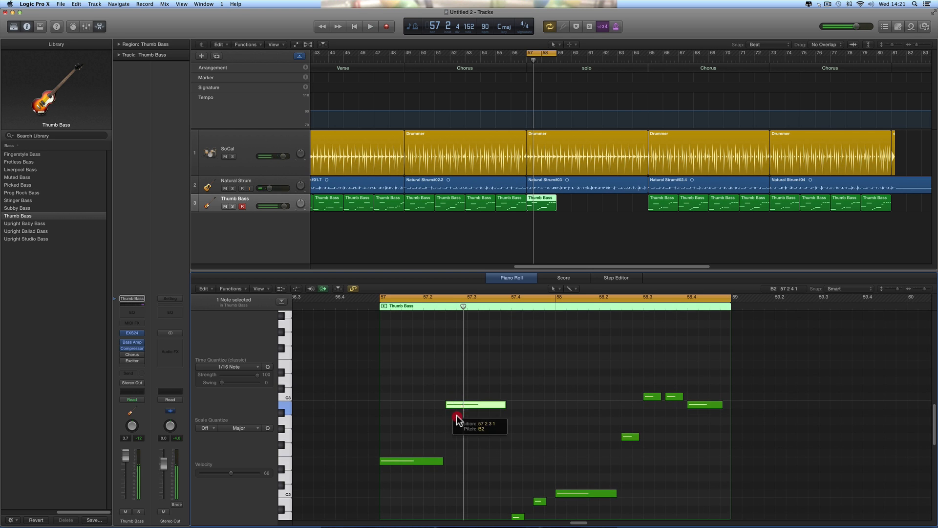
pyautogui.moveTo(457, 419); pyautogui.dragTo(456, 448)
pyautogui.press('space')
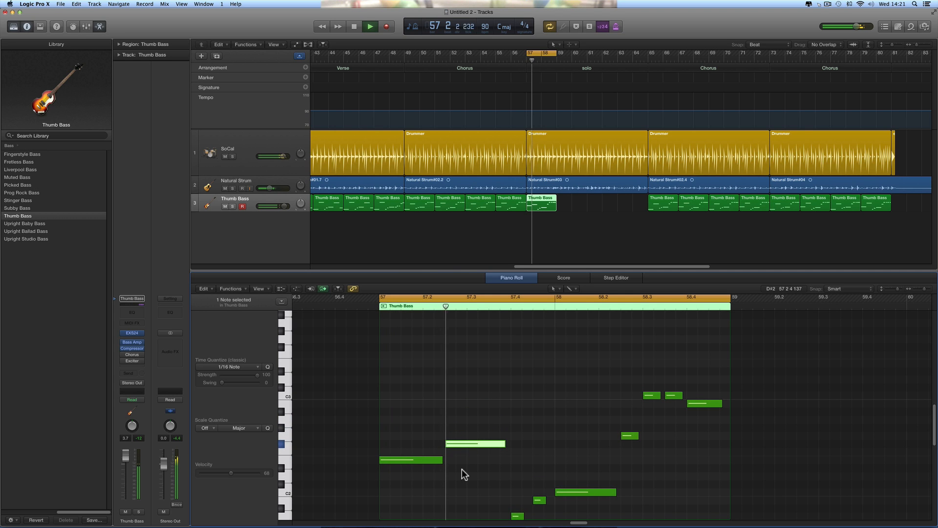
pyautogui.press('space')
# Shift the F#2 note to beat 3 of bar 57, lengthen the opening E2 note up to it, and play the result.
pyautogui.moveTo(457, 447)
pyautogui.mouseDown()
pyautogui.moveTo(479, 444)
pyautogui.moveTo(447, 461)
pyautogui.moveTo(462, 460)
pyautogui.mouseUp()
pyautogui.press('space')
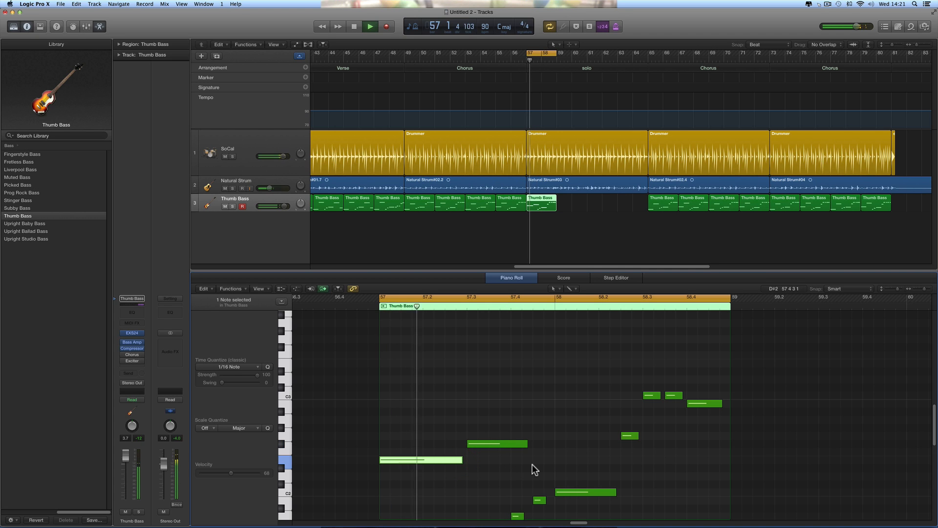
pyautogui.press('space')
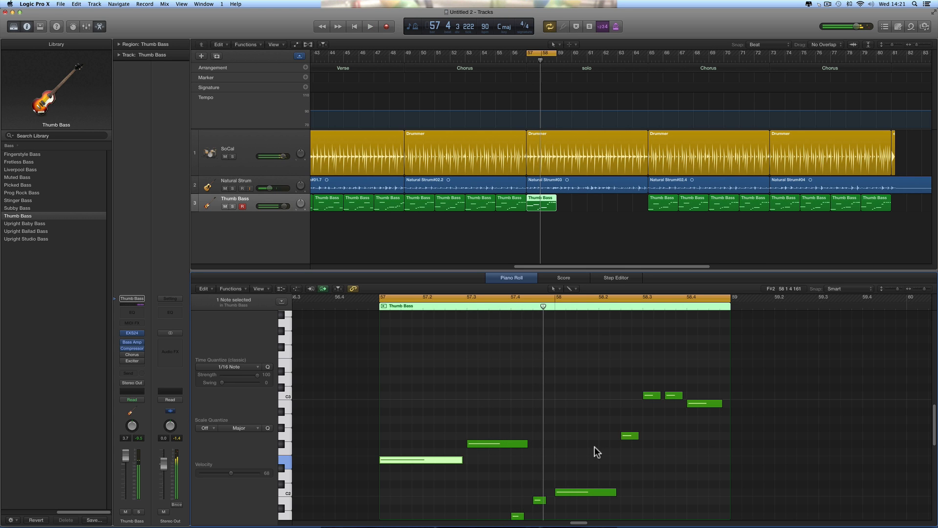
# Delete the two short low notes at the end of bar 57, raise the bar 58 opening note to G2, and audition.
pyautogui.scroll(-1, 578, 463)
pyautogui.moveTo(521, 510); pyautogui.dragTo(536, 517)
pyautogui.moveTo(565, 480); pyautogui.dragTo(566, 426)
pyautogui.press('space')
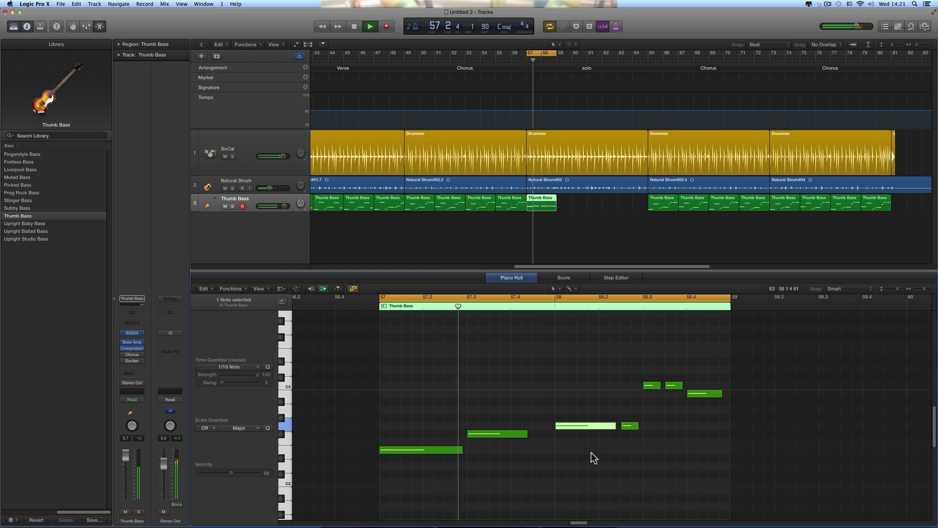
pyautogui.click(648, 453)
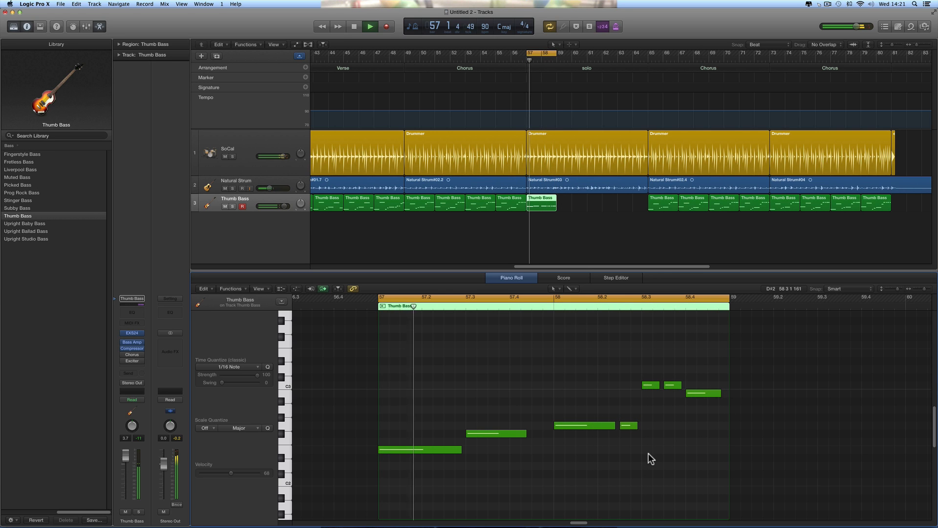
pyautogui.press('space')
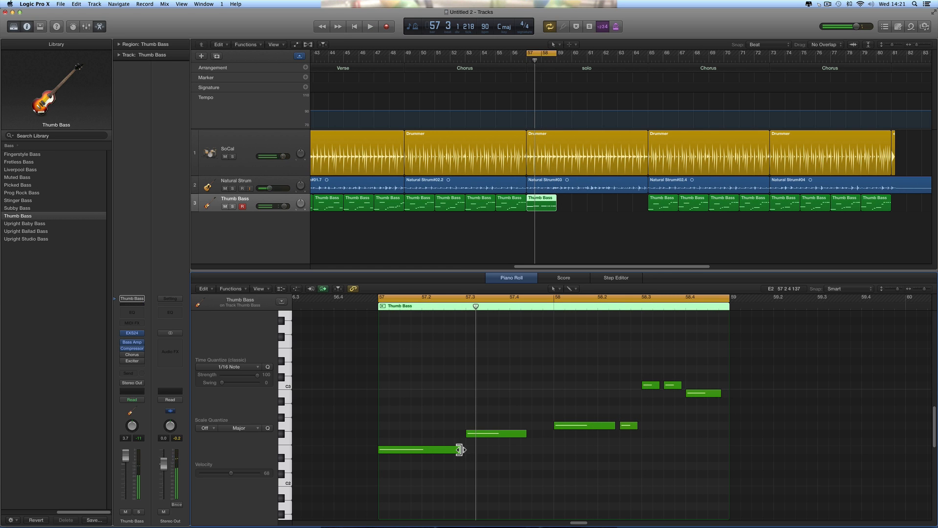
# Shorten the opening E2 note and add a short repeated E2 just before beat 3 of bar 57, auditioning the change.
pyautogui.moveTo(459, 450)
pyautogui.mouseDown()
pyautogui.moveTo(435, 450)
pyautogui.moveTo(491, 452)
pyautogui.moveTo(460, 452)
pyautogui.mouseUp()
pyautogui.press('space')
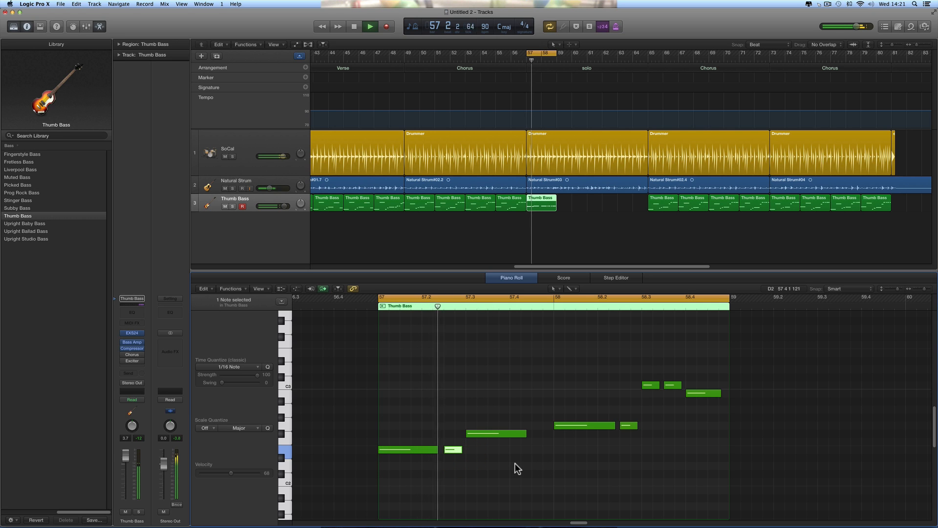
pyautogui.press('space')
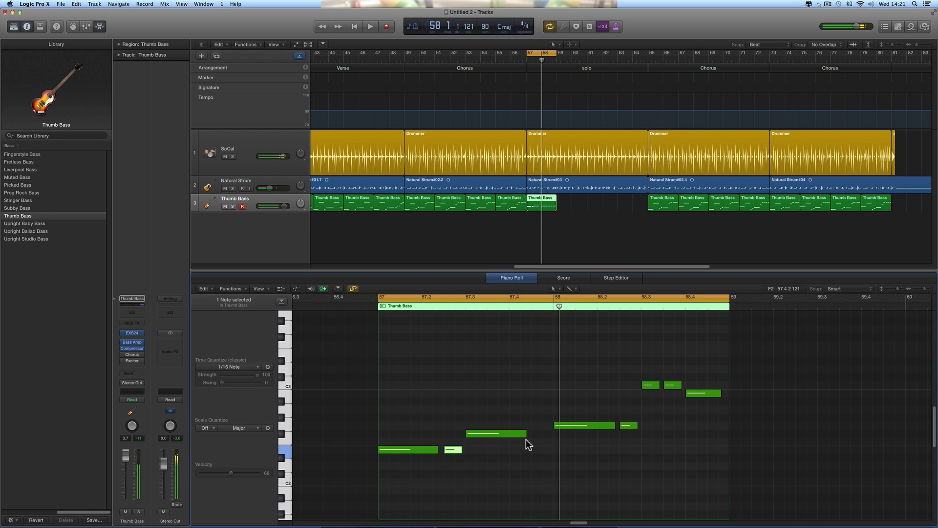
# Try a short repeated F#2 just before bar 58 while adjusting the length of the F#2 note at beat 3.
pyautogui.moveTo(523, 436); pyautogui.dragTo(519, 436)
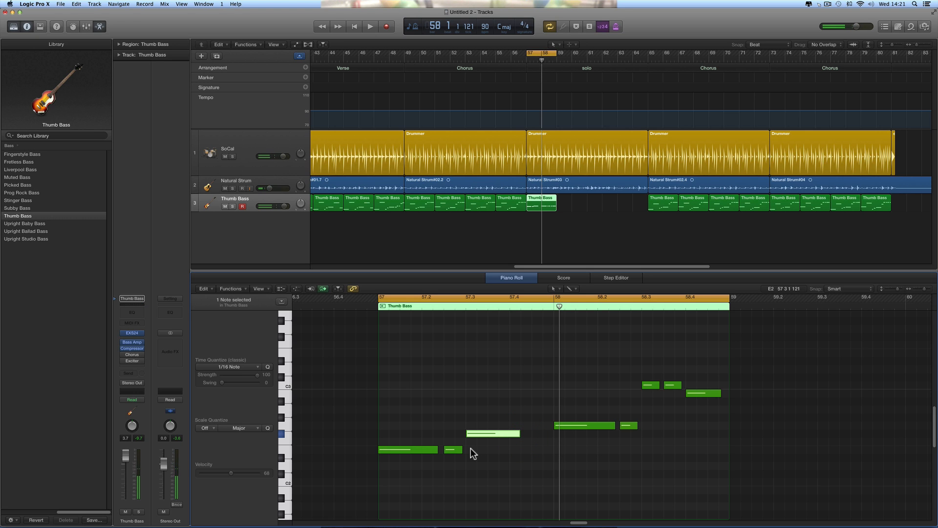
pyautogui.moveTo(453, 452); pyautogui.dragTo(541, 437)
pyautogui.press('space')
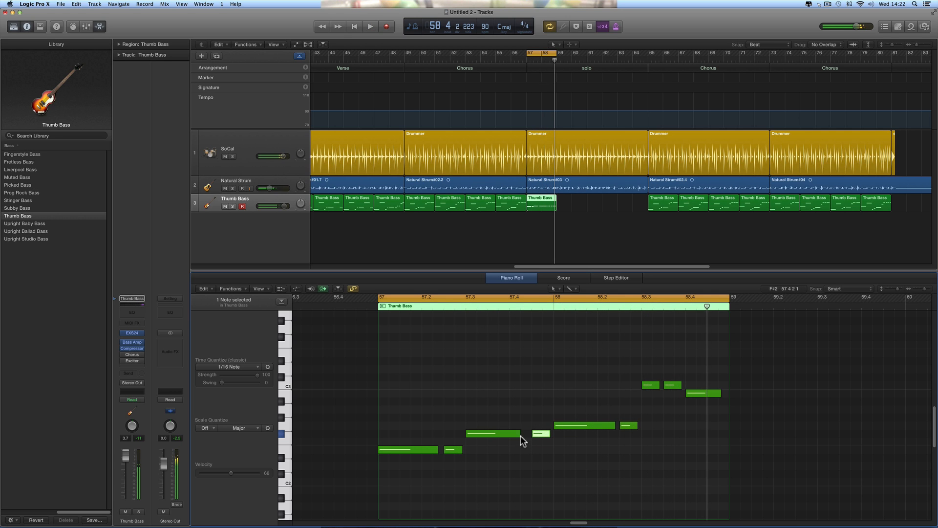
pyautogui.press('space')
pyautogui.moveTo(520, 435); pyautogui.dragTo(526, 437)
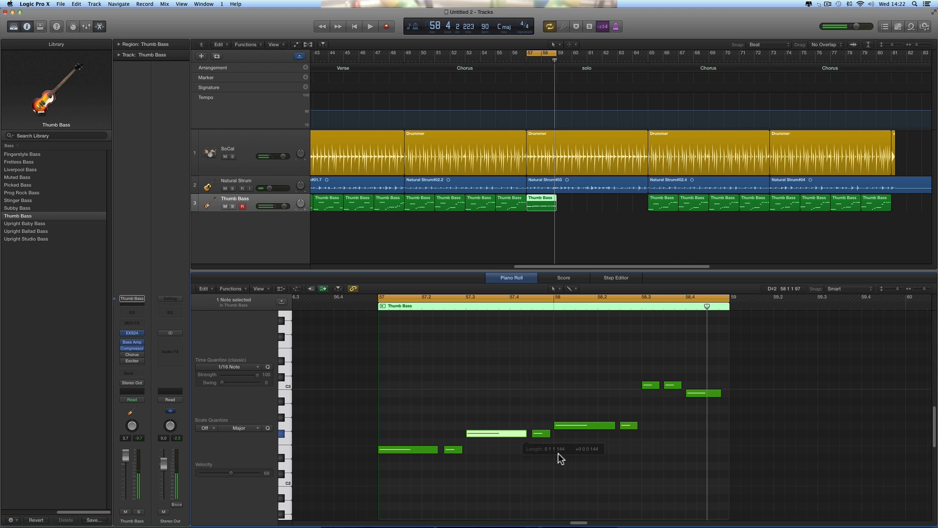
pyautogui.press('space')
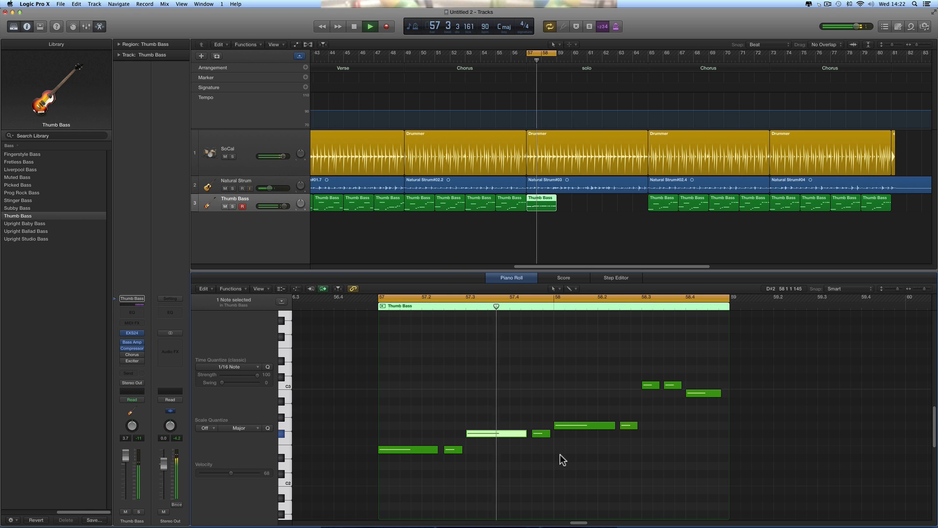
pyautogui.press('space')
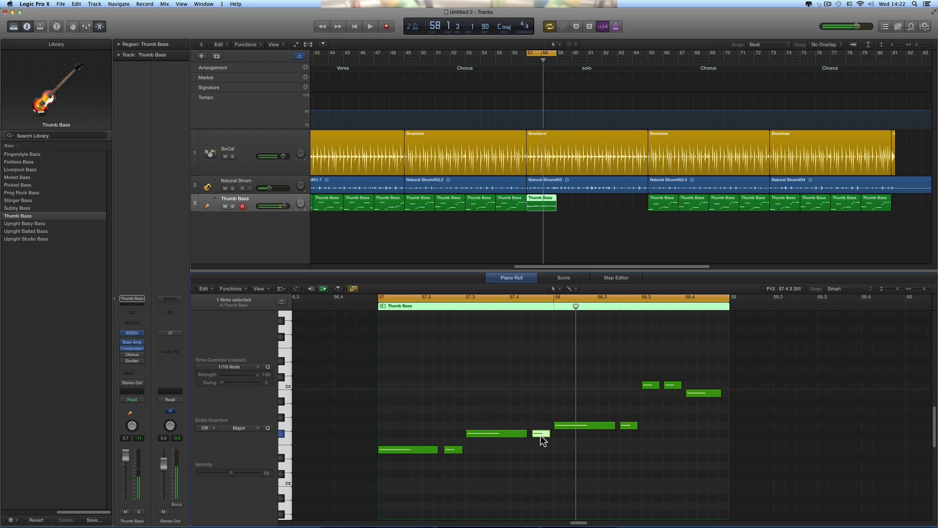
pyautogui.press('Delete')
# Lengthen the F#2 note at beat 3 of bar 57 almost to bar 58 and play the region.
pyautogui.moveTo(526, 436); pyautogui.dragTo(546, 436)
pyautogui.press('space')
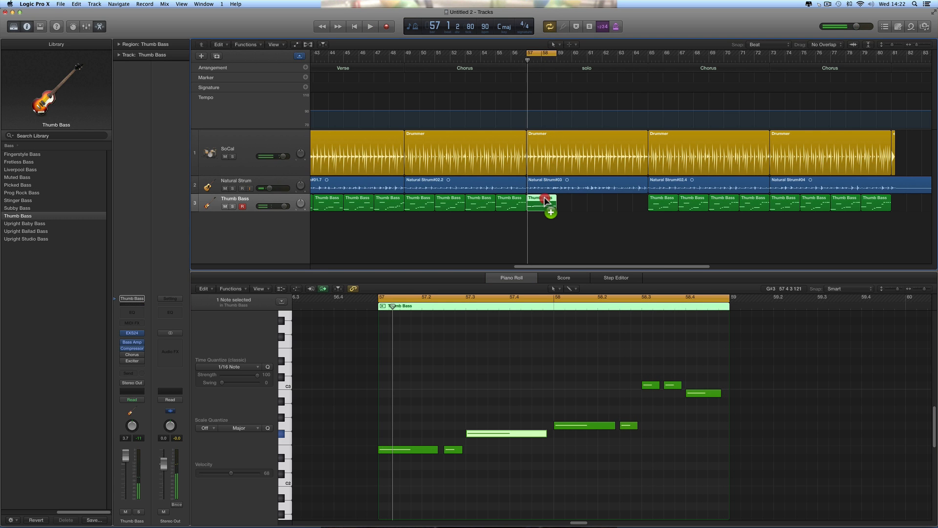
# Copy the bar 57 bass region to bar 59 and audition the copy with the cycle range moved to bars 59–61.
pyautogui.moveTo(545, 199); pyautogui.dragTo(566, 200)
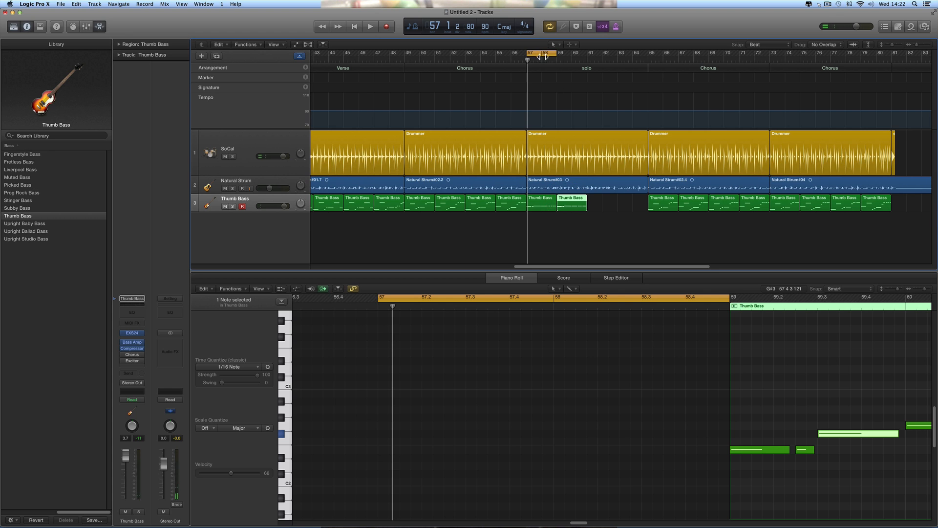
pyautogui.moveTo(543, 56); pyautogui.dragTo(570, 57)
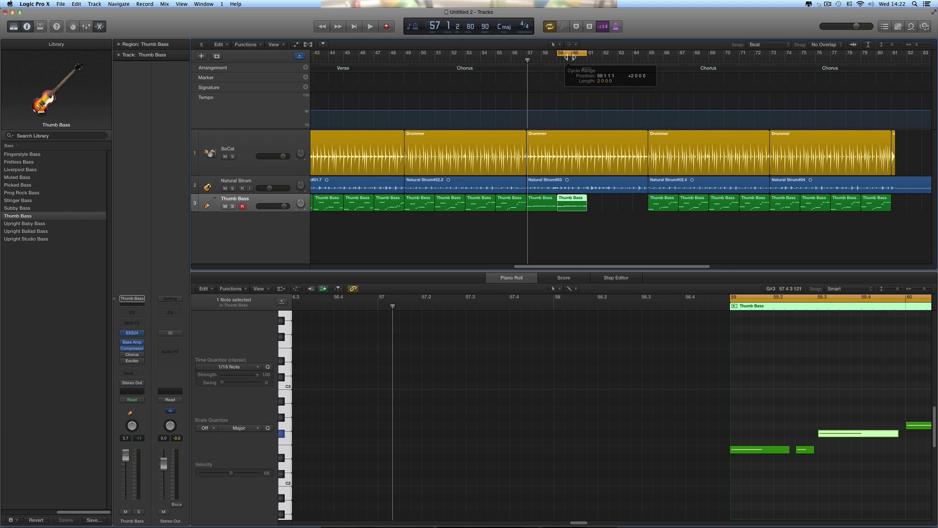
pyautogui.press('space')
pyautogui.hscroll(2, 696, 345)
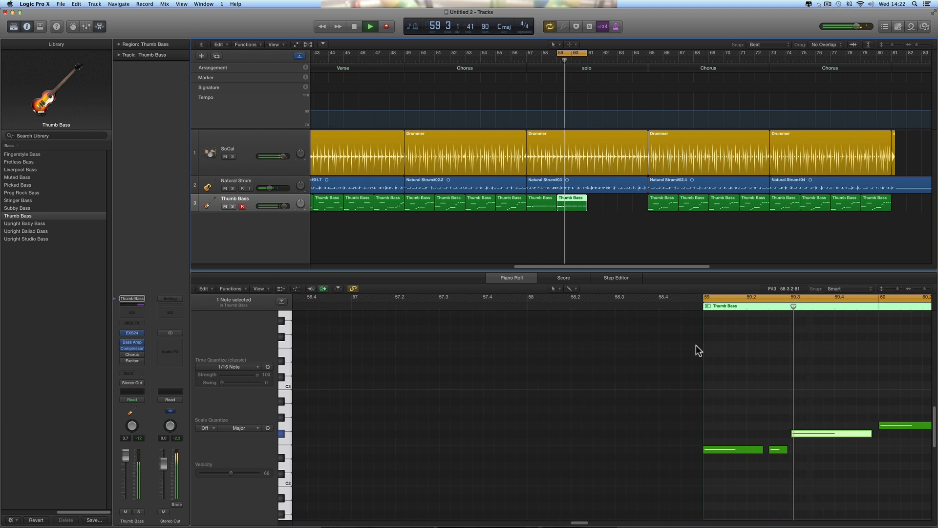
pyautogui.click(743, 356)
pyautogui.hscroll(10, 753, 356)
pyautogui.hscroll(5, 753, 356)
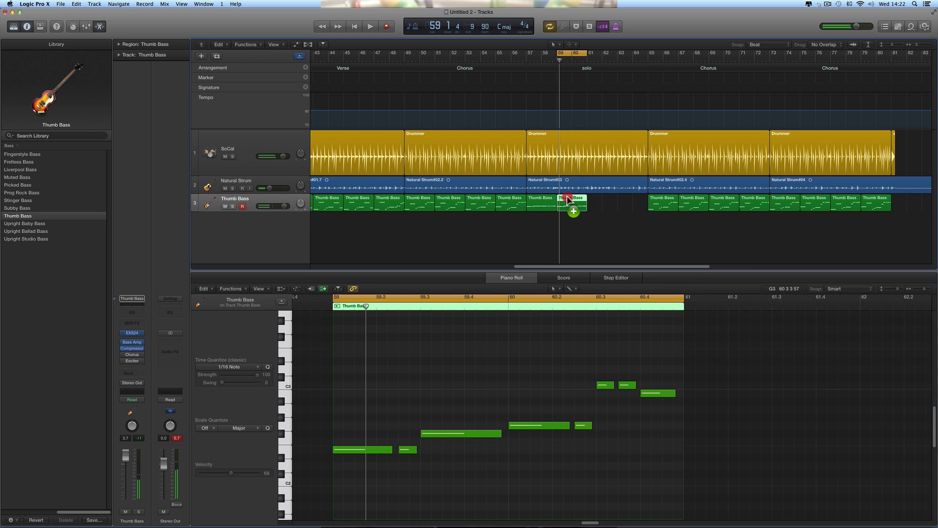
# Copy the bar 59 bass region to bar 61 and audition the copy with the cycle range moved to bars 61–63.
pyautogui.moveTo(567, 198); pyautogui.dragTo(599, 198)
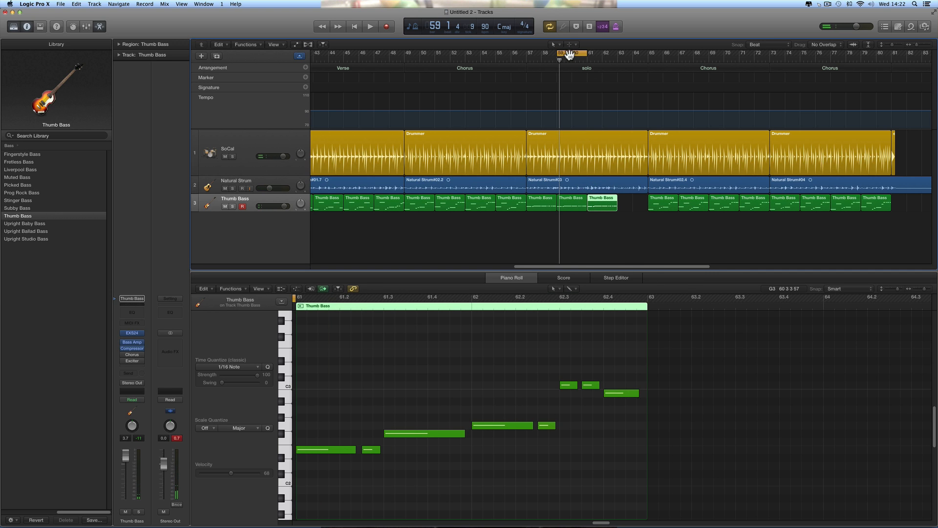
pyautogui.moveTo(570, 55); pyautogui.dragTo(599, 56)
pyautogui.press('space')
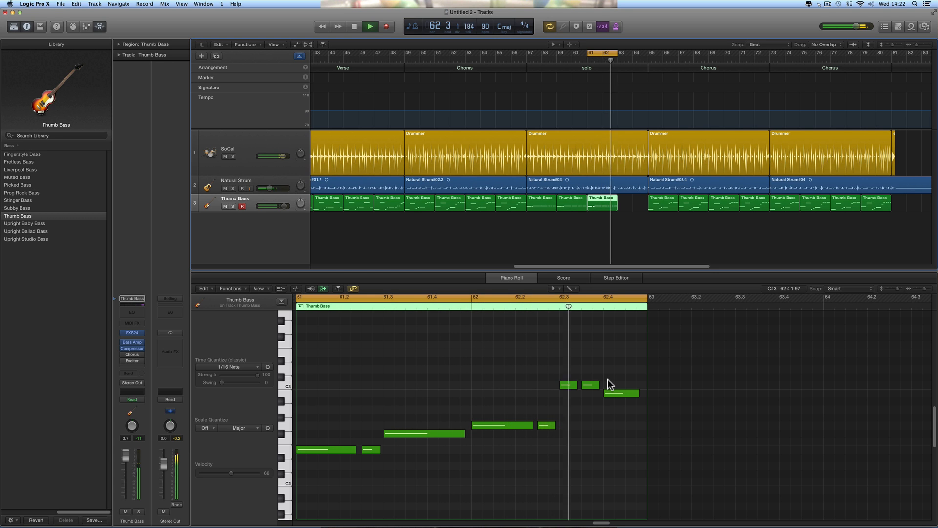
pyautogui.press('space')
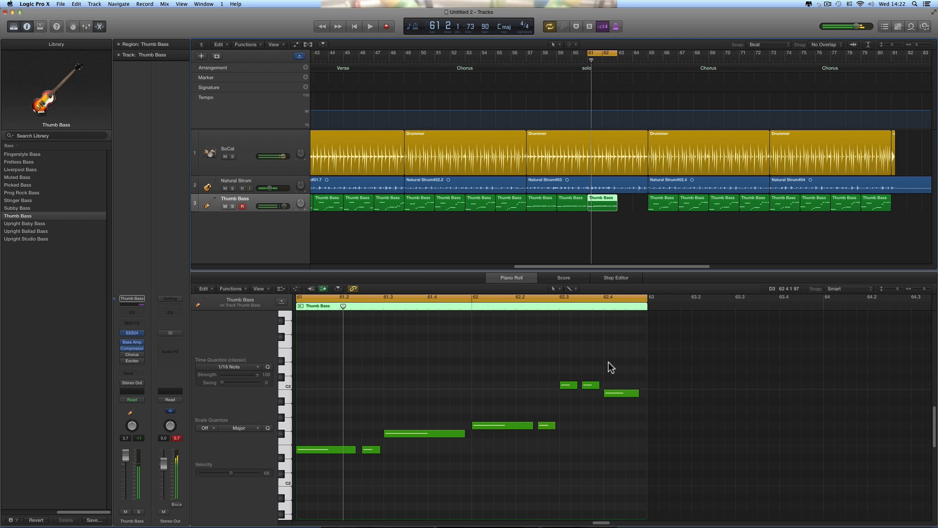
# Mute the Thumb Bass track and extend the cycle range to bars 61–65 while playing the solo section.
pyautogui.click(226, 205)
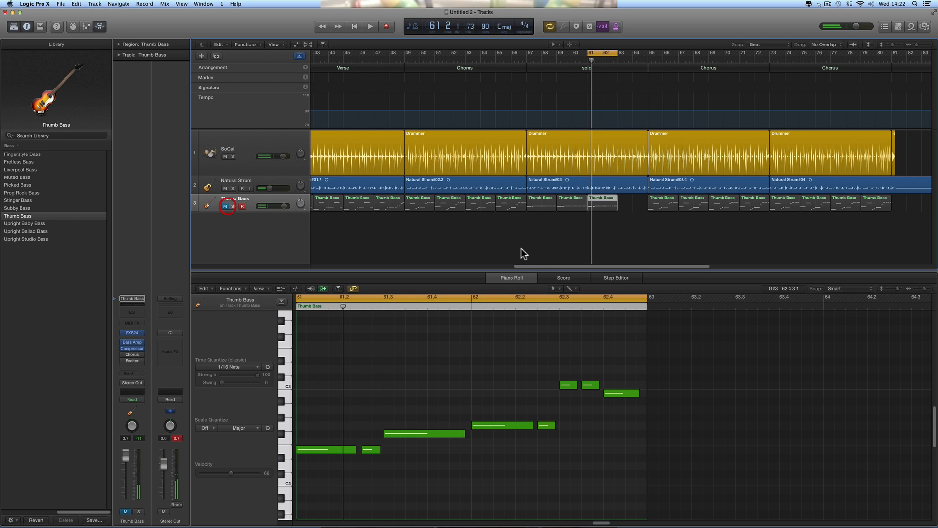
pyautogui.press('space')
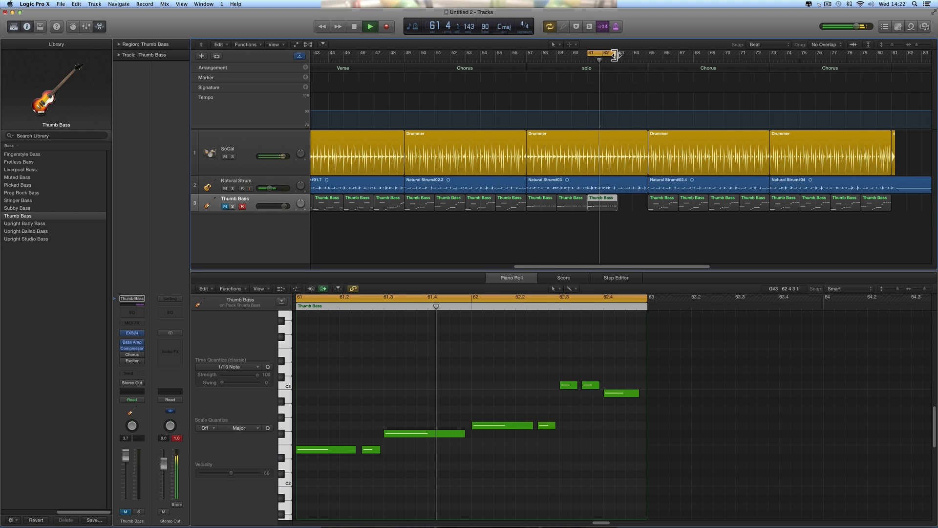
pyautogui.moveTo(616, 53); pyautogui.dragTo(647, 55)
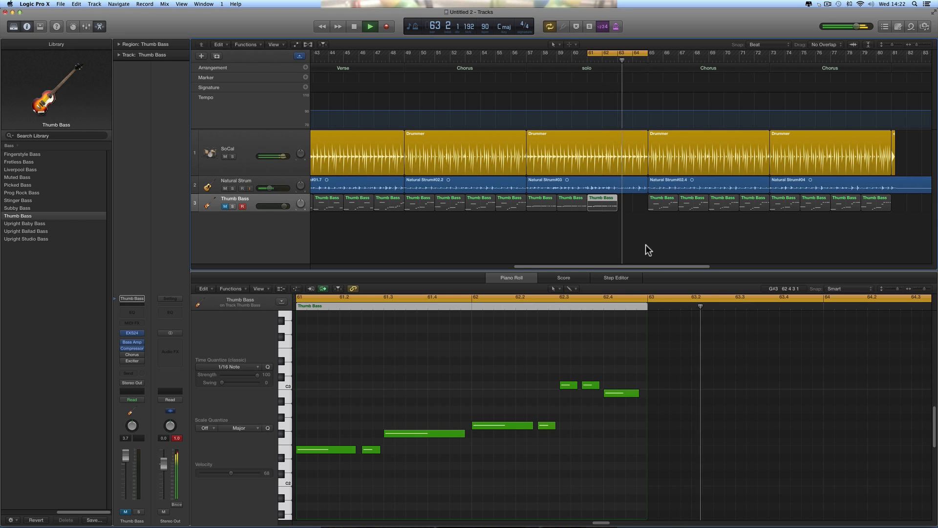
pyautogui.press('space')
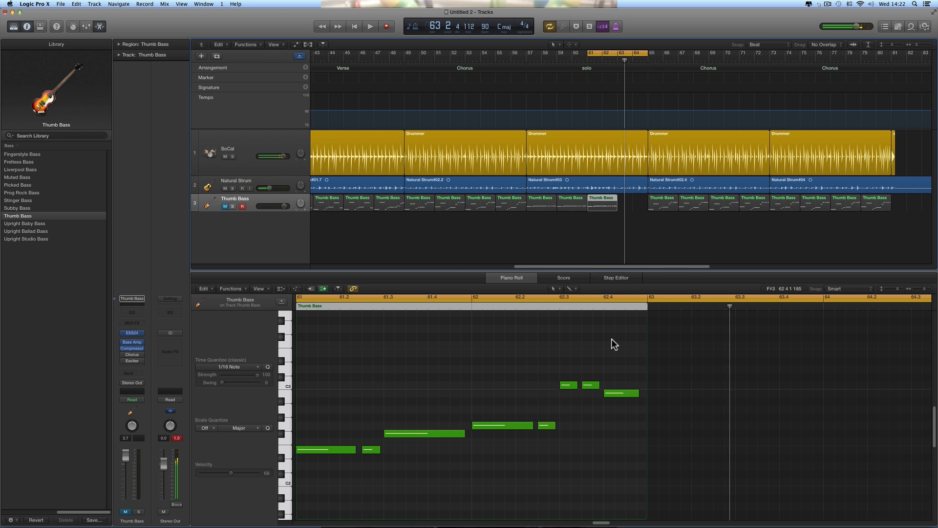
# Unmute Thumb Bass and audition the bar 61 bass region against the drums and guitar, concentrating on bar 62.
pyautogui.click(225, 207)
pyautogui.press('space')
pyautogui.click(588, 404)
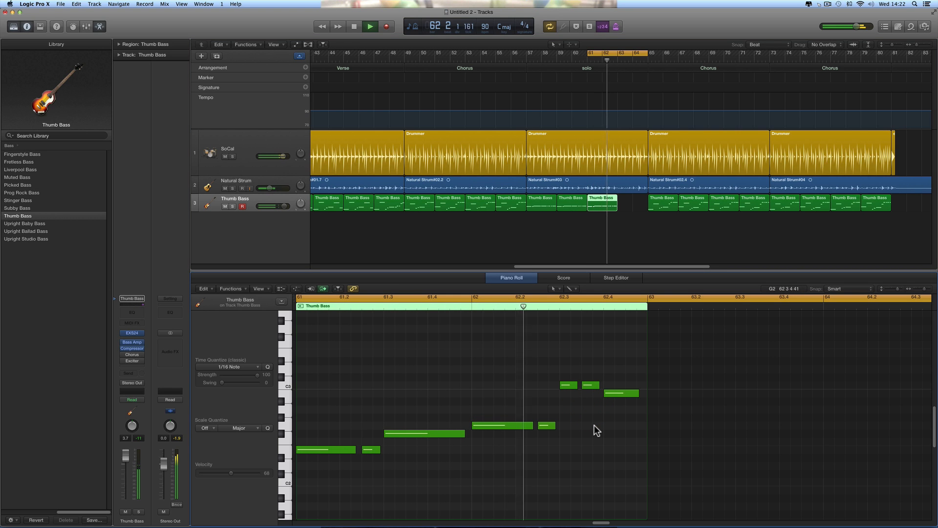
pyautogui.press('space')
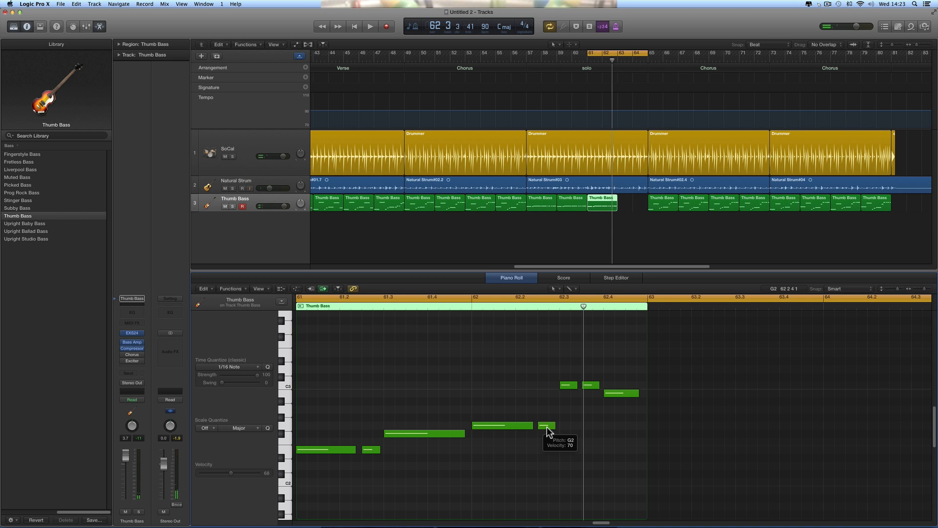
pyautogui.press('space')
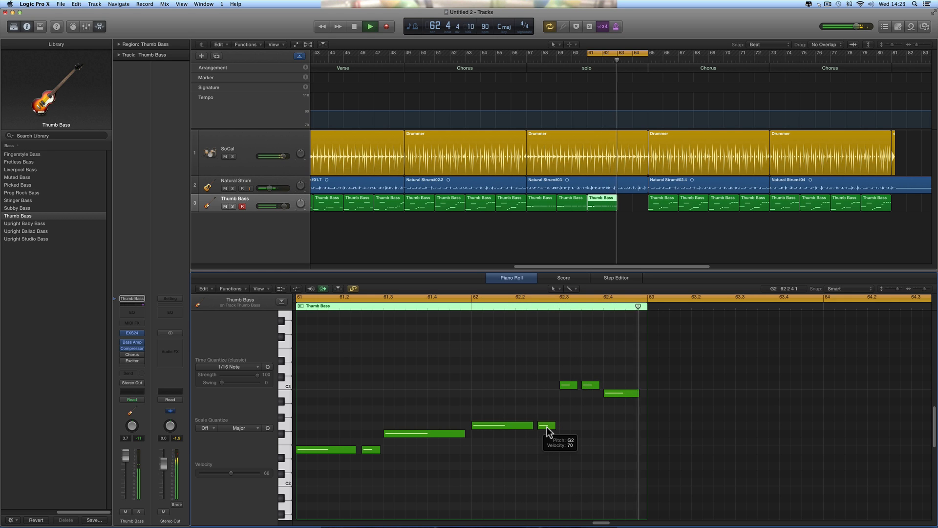
pyautogui.press('space')
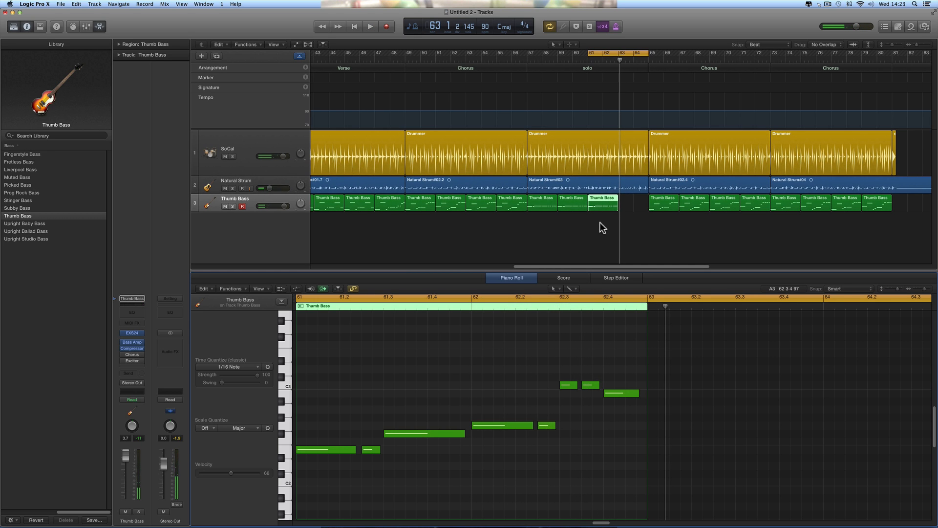
# Play the cycled section with Thumb Bass muted and copy the bar 61 bass region to bar 63.
pyautogui.click(225, 207)
pyautogui.press('space')
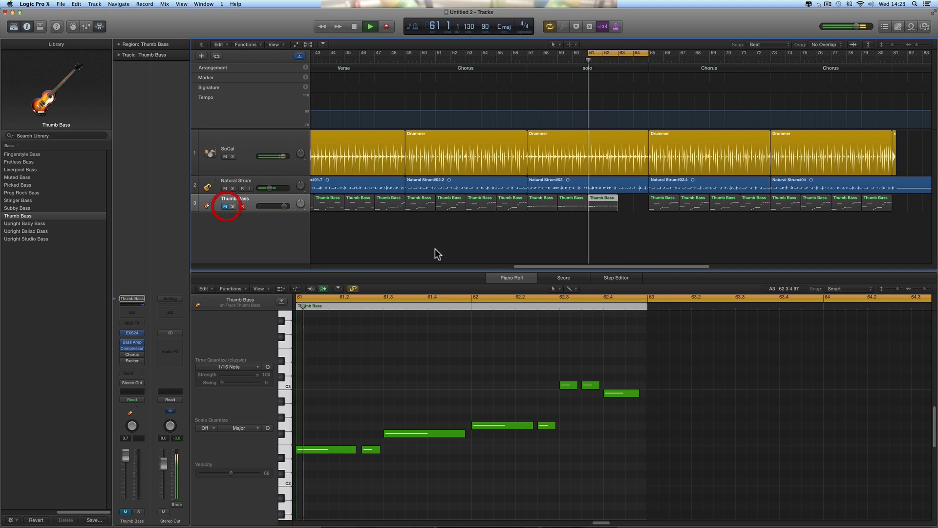
pyautogui.click(610, 250)
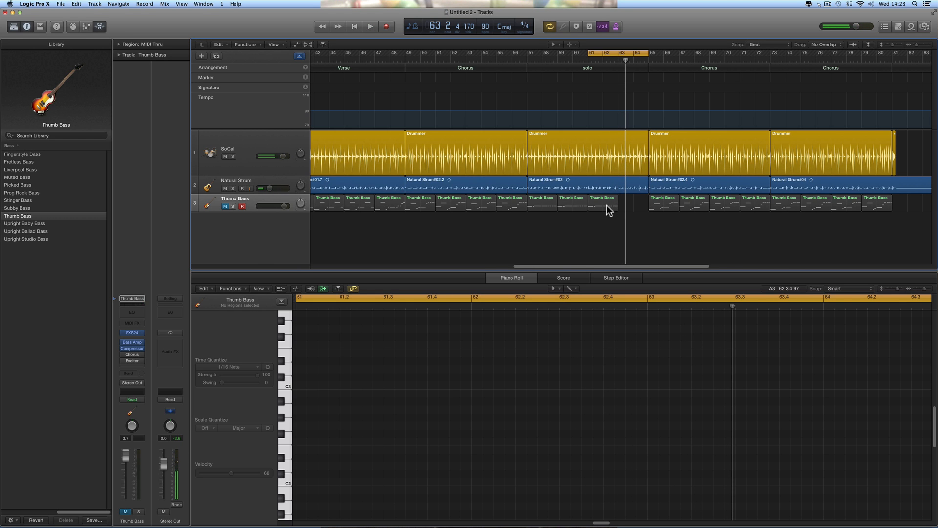
pyautogui.moveTo(598, 204); pyautogui.dragTo(627, 205)
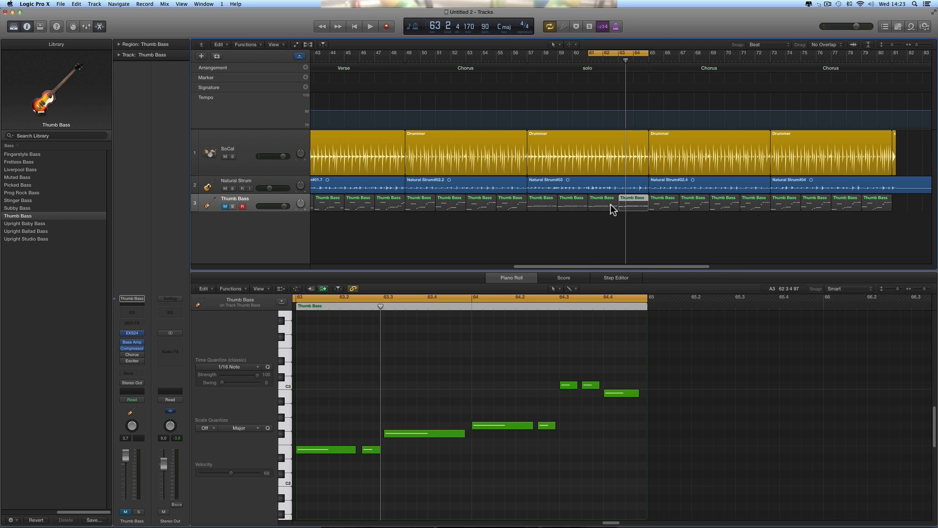
# Compare the cycled solo section with Thumb Bass muted and unmuted, leaving the track unmuted.
pyautogui.press('space')
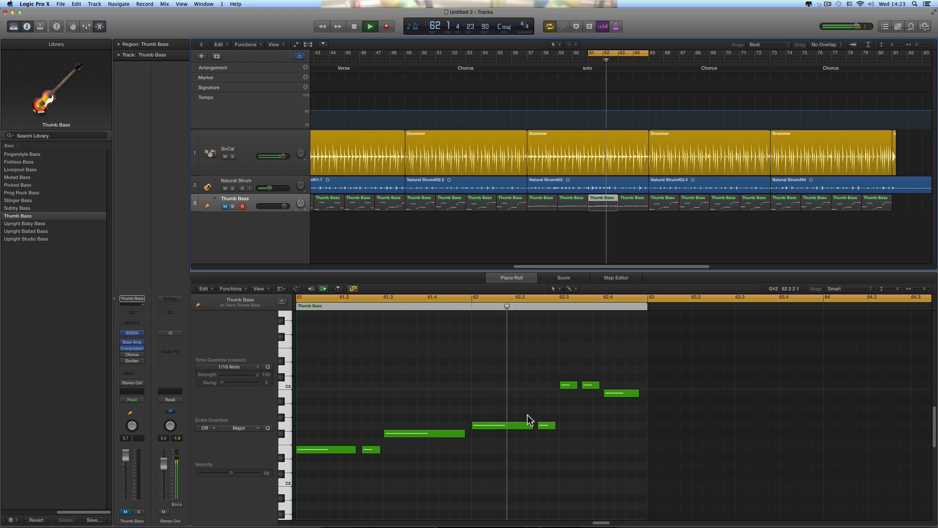
pyautogui.press('space')
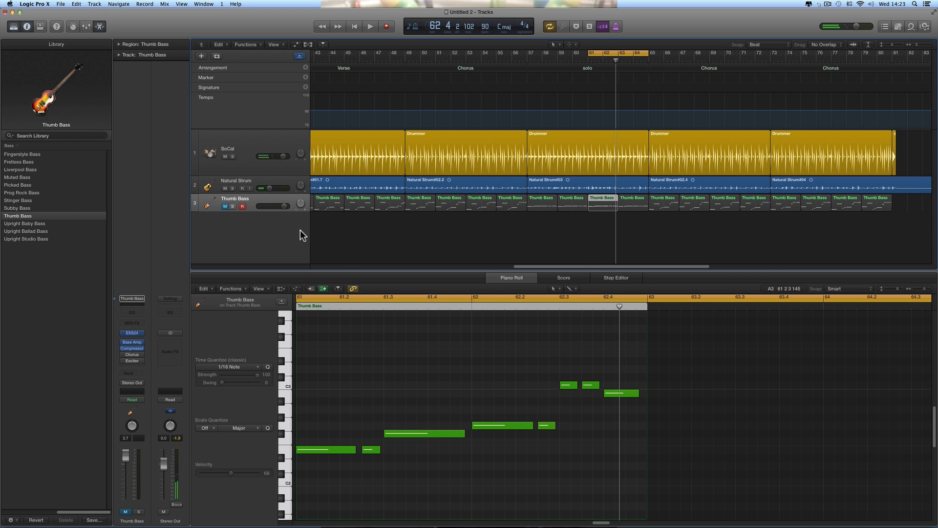
pyautogui.click(225, 206)
pyautogui.press('space')
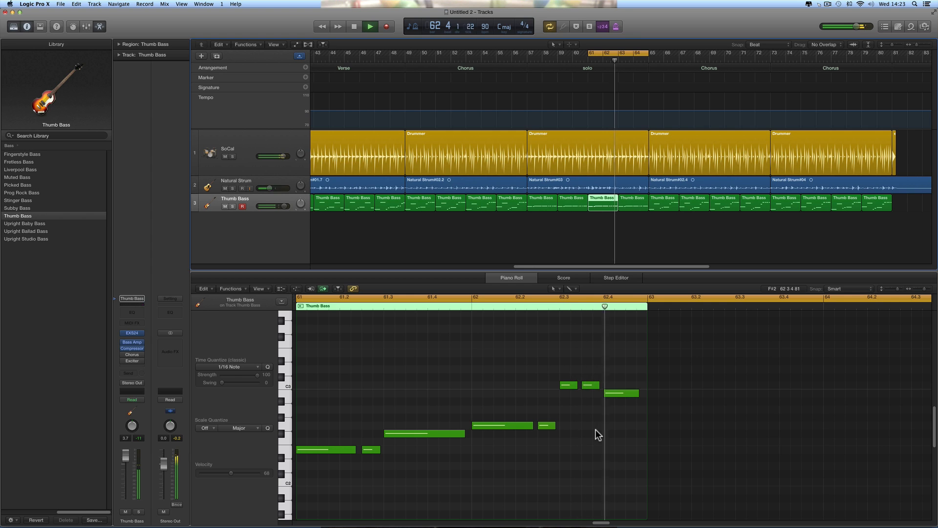
pyautogui.press('space')
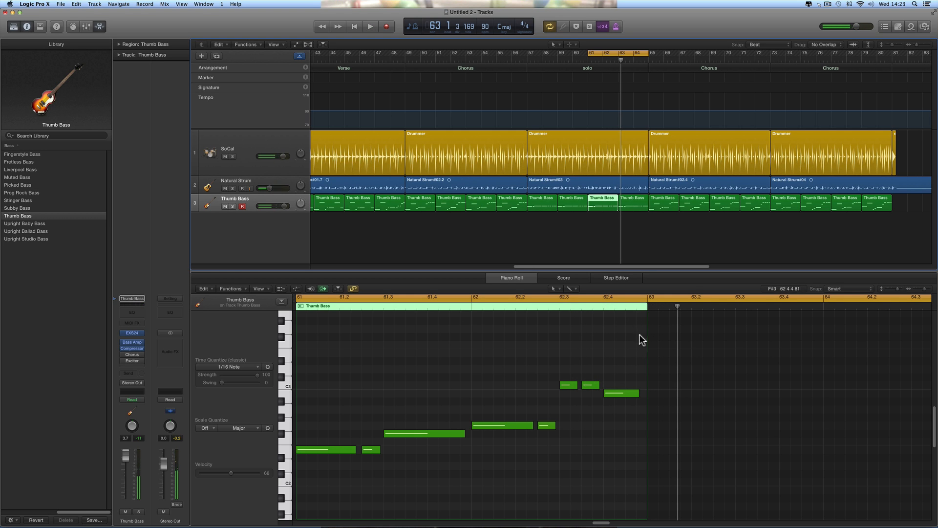
# Lower the first two notes of the bar 63 bass region to D2 and audition the change.
pyautogui.click(629, 204)
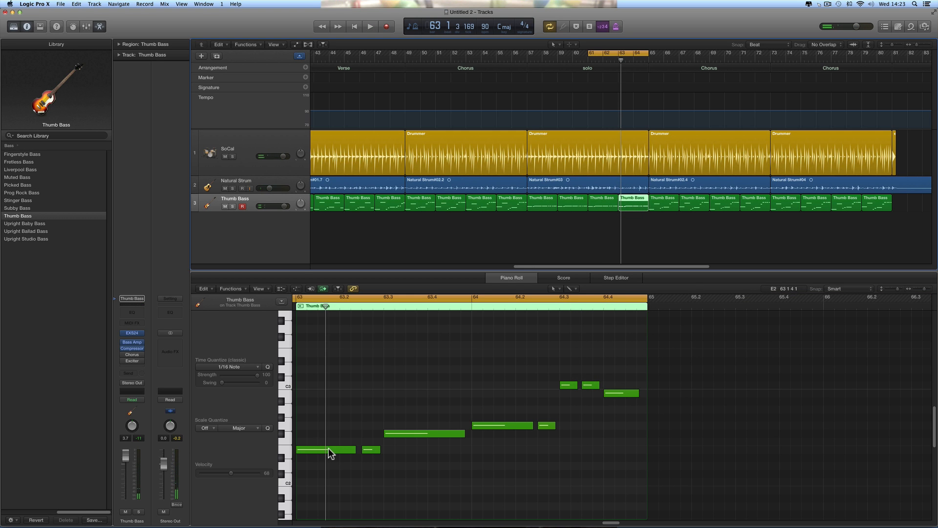
pyautogui.click(328, 448)
pyautogui.keyDown('shift'); pyautogui.click(370, 449); pyautogui.keyUp('shift')
pyautogui.moveTo(318, 452)
pyautogui.mouseDown()
pyautogui.moveTo(319, 379)
pyautogui.moveTo(318, 465)
pyautogui.mouseUp()
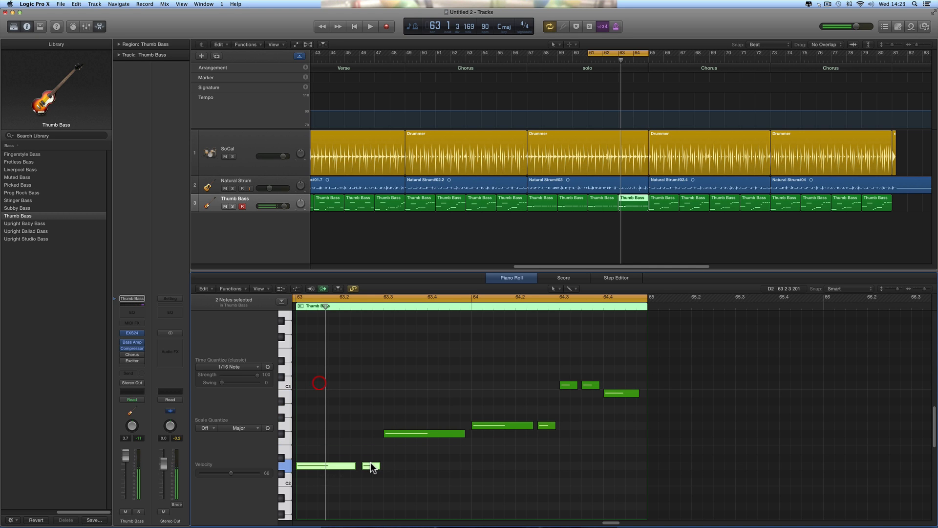
pyautogui.press('space')
pyautogui.hscroll(-5, 412, 465)
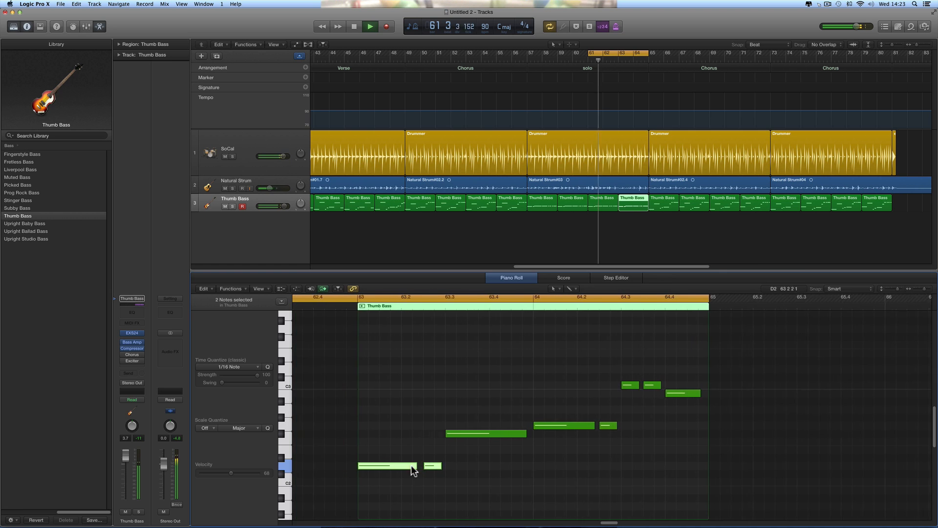
pyautogui.click(509, 473)
pyautogui.scroll(-3, 509, 473)
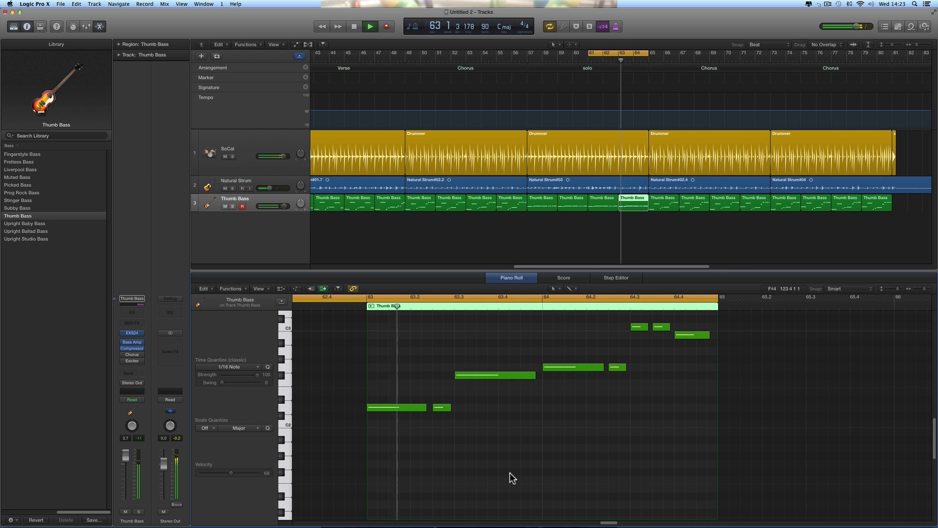
pyautogui.press('space')
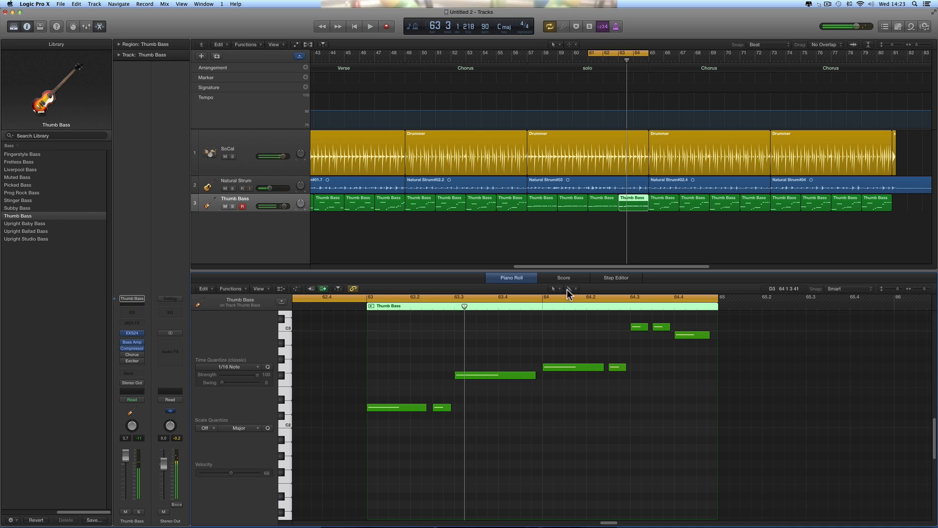
# Audition the bar 61 bass region and delete its last three high notes from beat 3 of bar 62.
pyautogui.click(613, 204)
pyautogui.scroll(2, 561, 335)
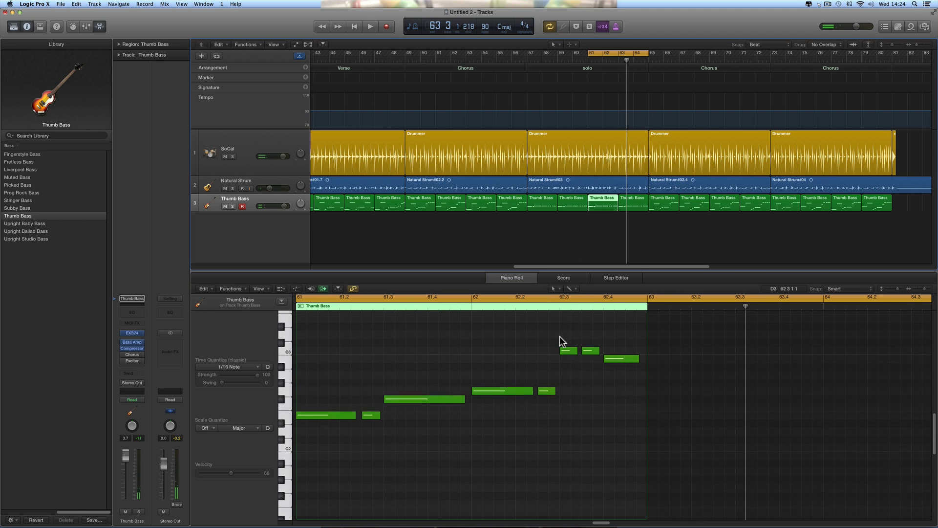
pyautogui.press('space')
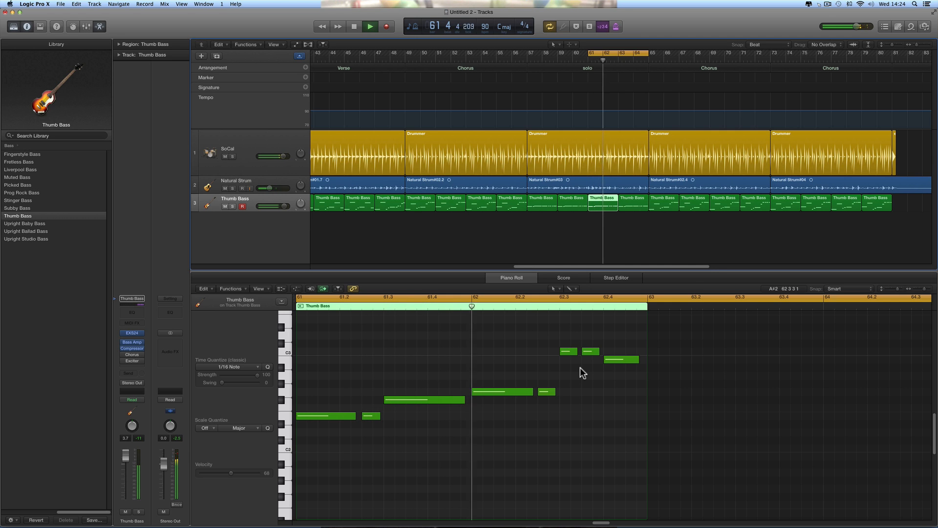
pyautogui.press('space')
pyautogui.moveTo(549, 343); pyautogui.dragTo(612, 361)
pyautogui.press('Delete')
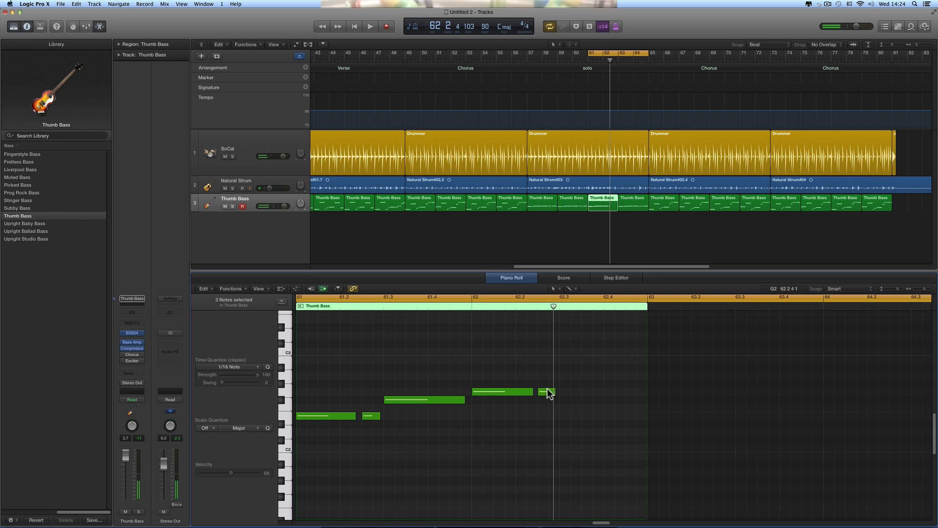
# Add a G2 note at beat 3 of bar 62 extending almost to bar 63 and audition the cycled section.
pyautogui.moveTo(547, 392); pyautogui.dragTo(641, 397)
pyautogui.press('space')
pyautogui.click(601, 419)
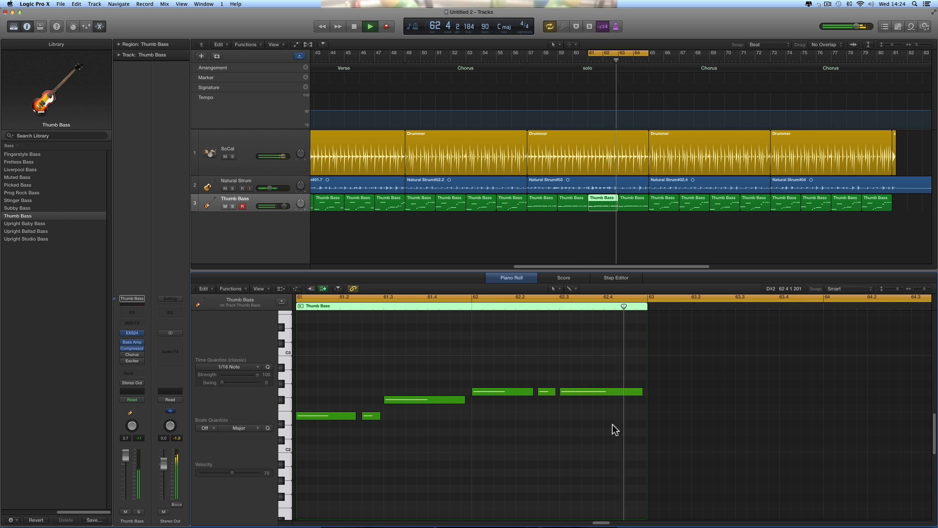
pyautogui.press('space')
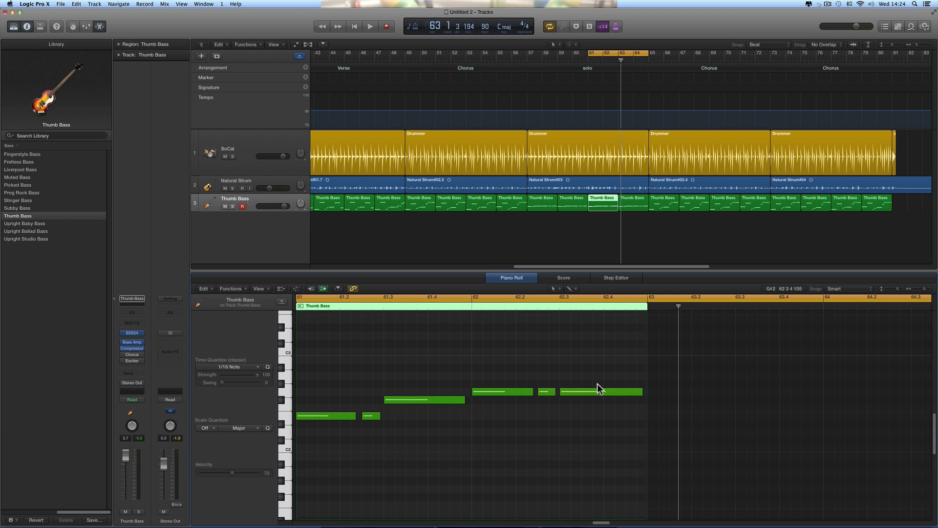
pyautogui.doubleClick(524, 60)
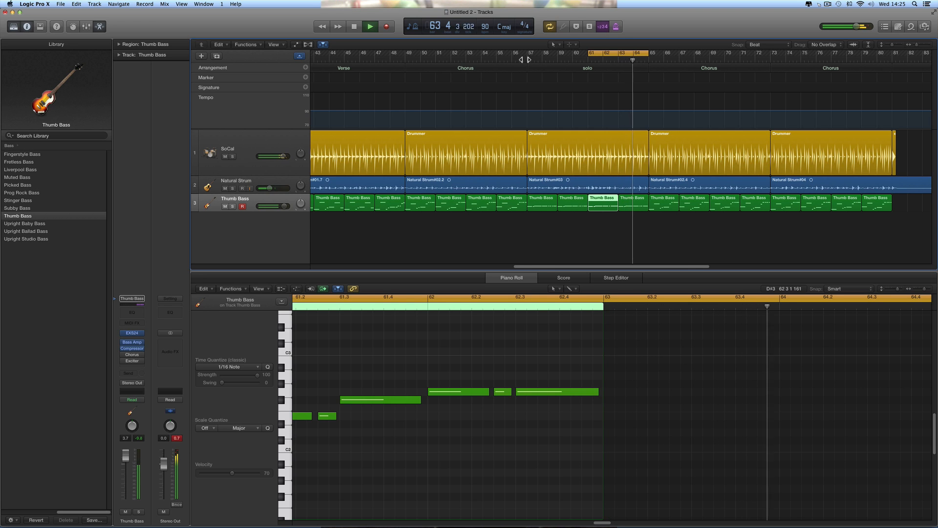
pyautogui.press('space')
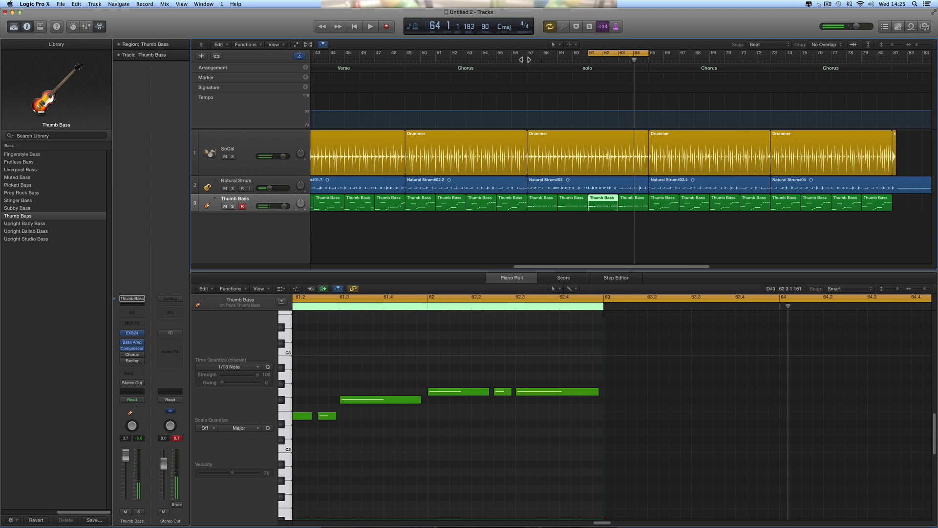
# Delete the Natural Strum#03 guitar region at bars 57–65, including its recorded audio file on disk.
pyautogui.hscroll(1, 523, 60)
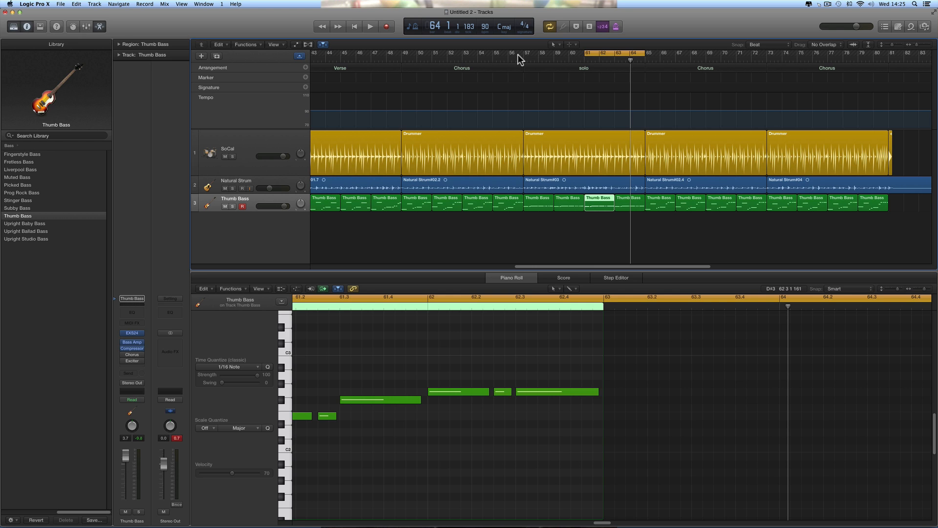
pyautogui.click(585, 185)
pyautogui.press('Delete')
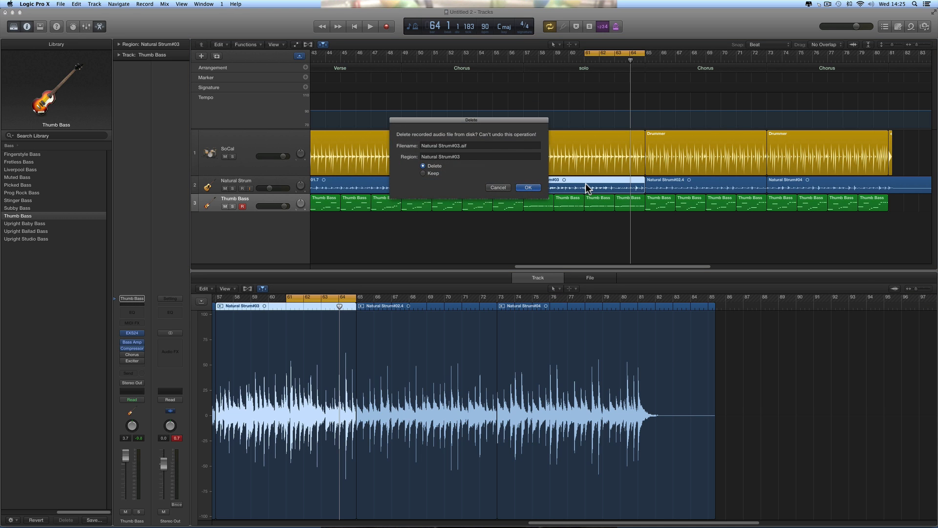
pyautogui.click(529, 188)
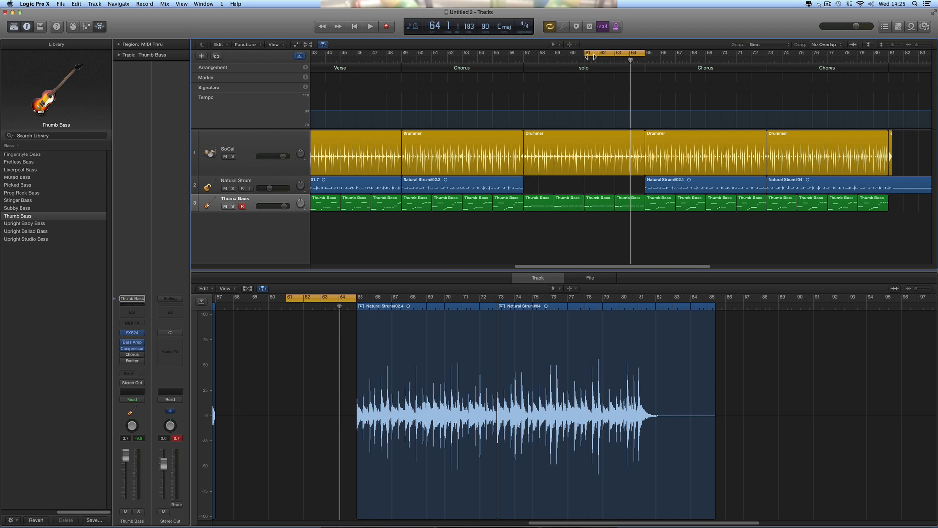
pyautogui.click(590, 55)
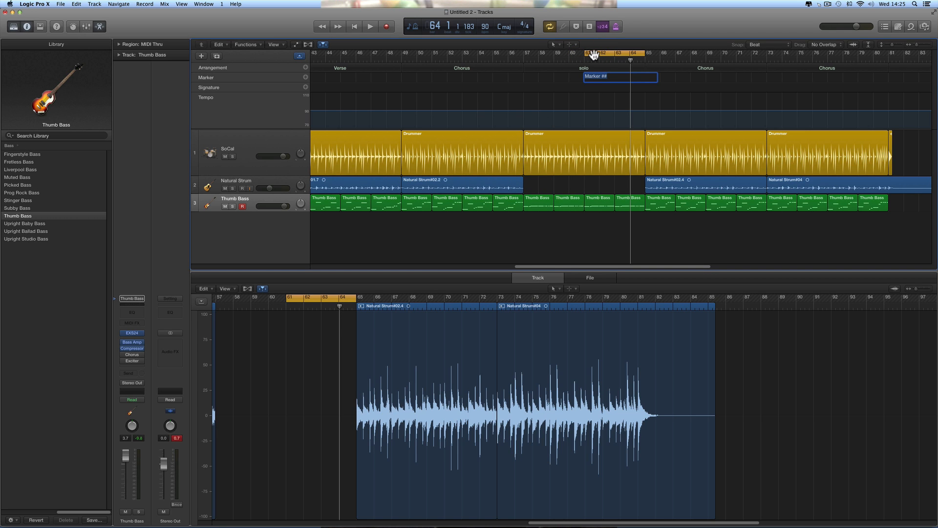
pyautogui.click(77, 4)
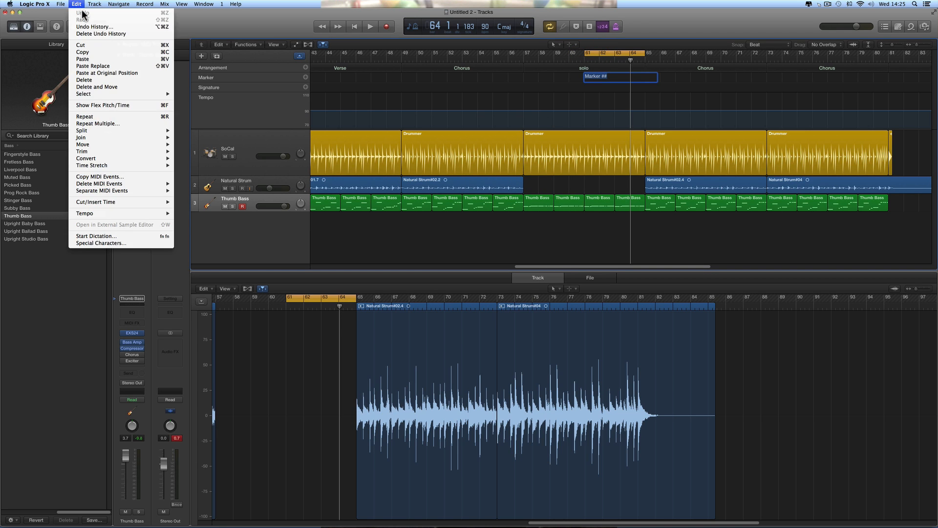
pyautogui.click(232, 22)
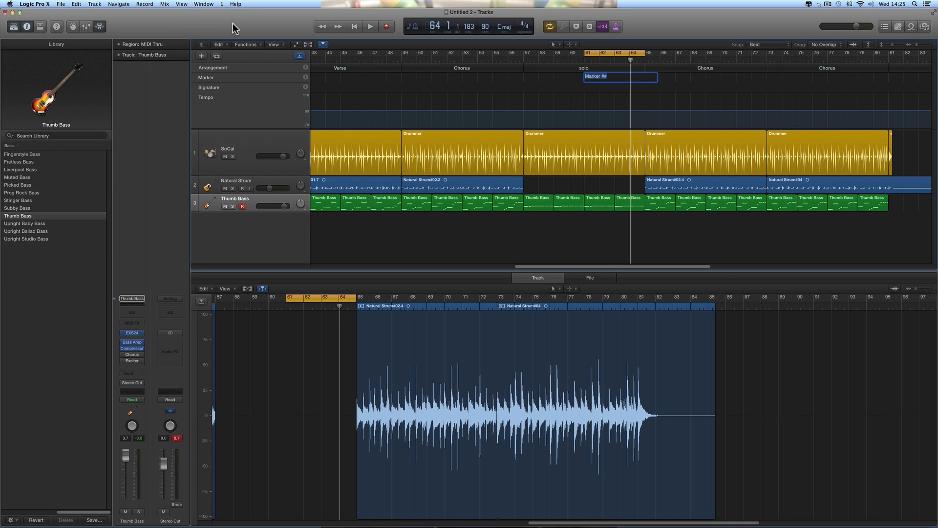
pyautogui.press('Return')
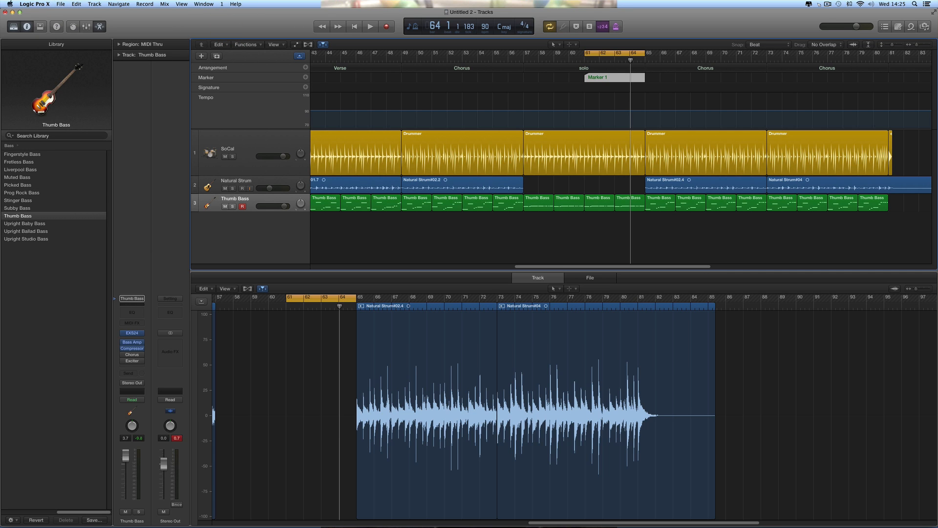
pyautogui.press('Delete')
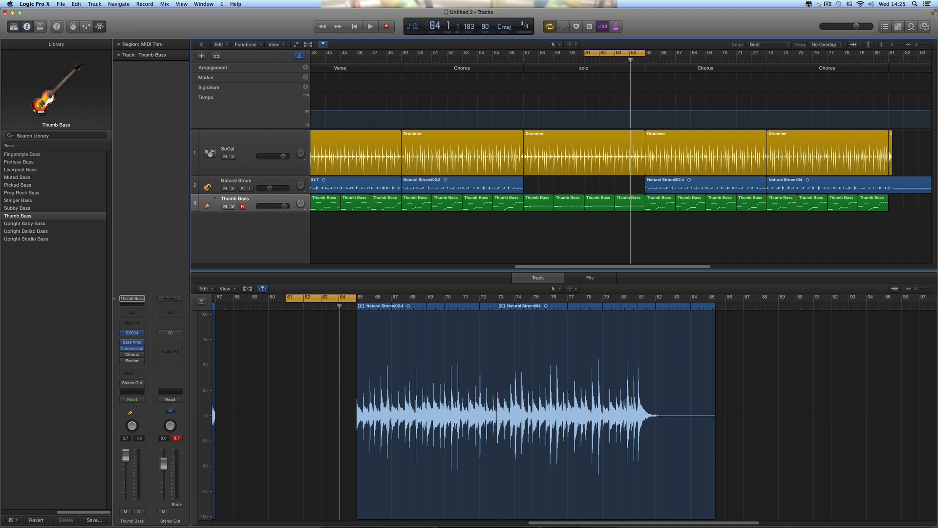
# Turn off cycling and record a new guitar take on the Natural Strum track over the solo, from bar 57 to bar 65.
pyautogui.press('c')
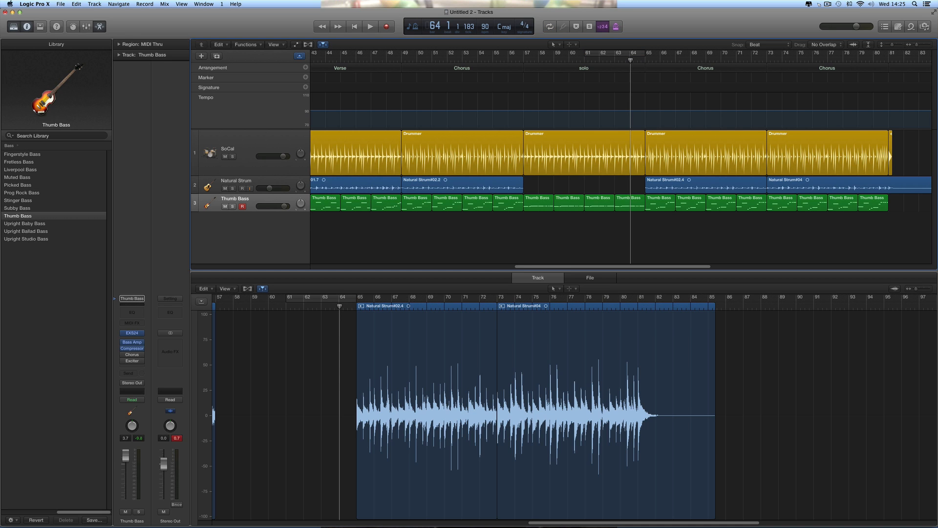
pyautogui.hotkey('shift', ',')
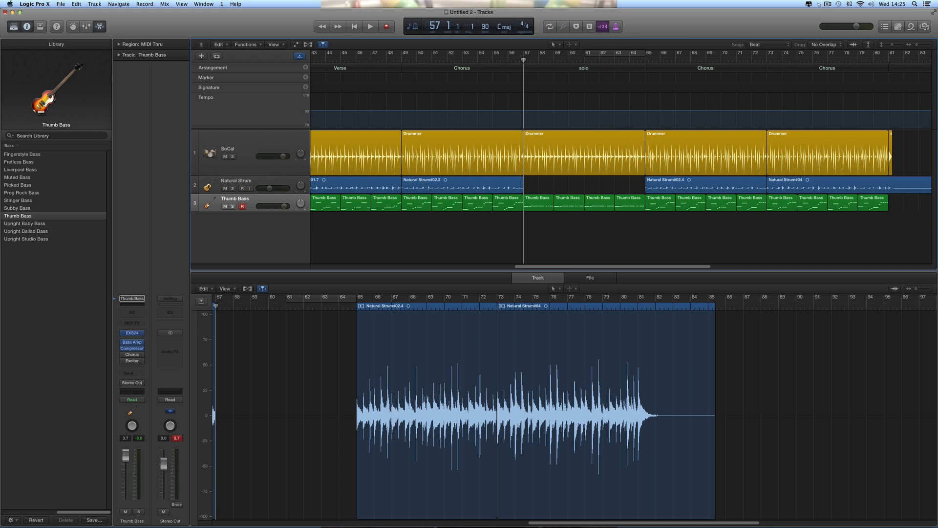
pyautogui.click(236, 181)
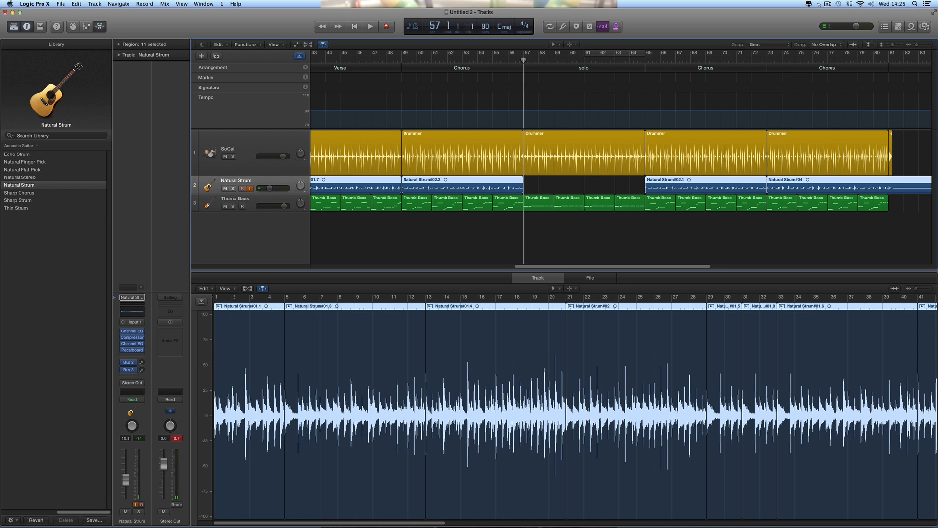
pyautogui.click(386, 27)
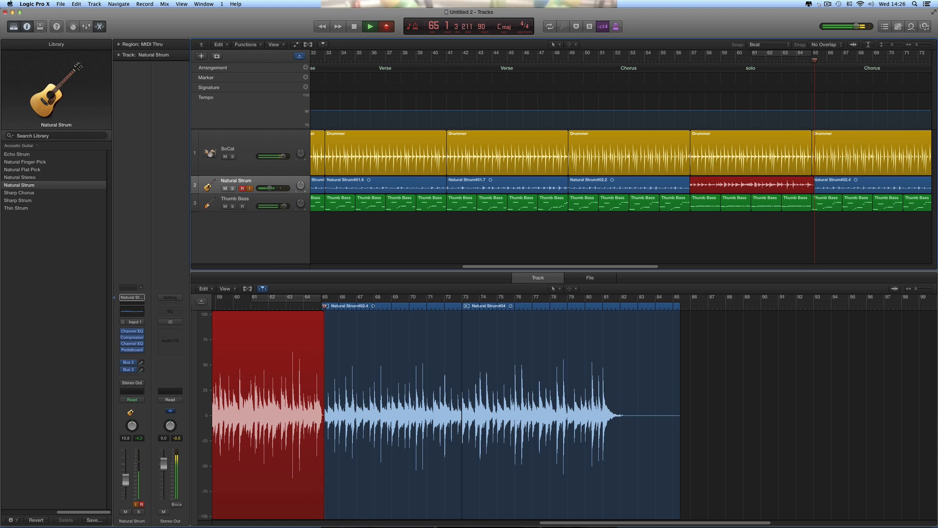
pyautogui.press('space')
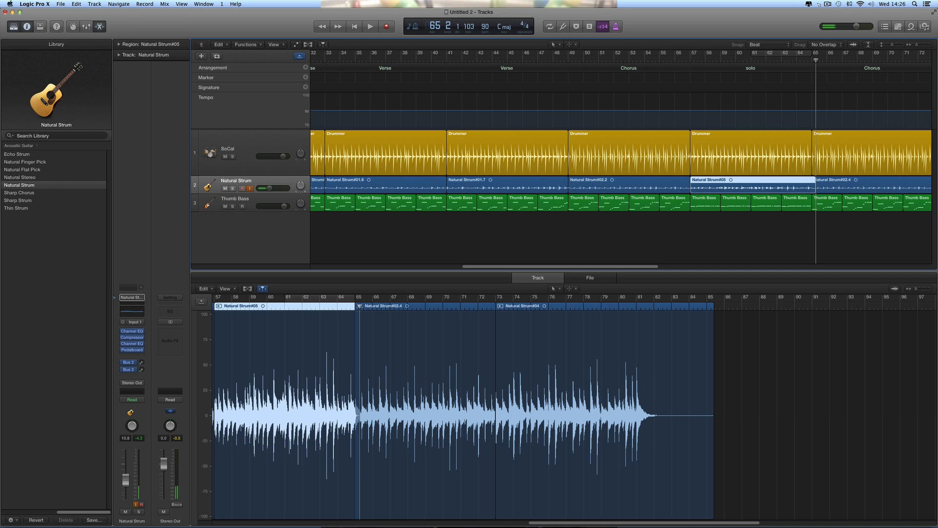
# Audition the solo from bar 57 and lower the bass note at beat 3 of bar 60 to G2.
pyautogui.hotkey('shift', ',')
pyautogui.hscroll(6, 621, 157)
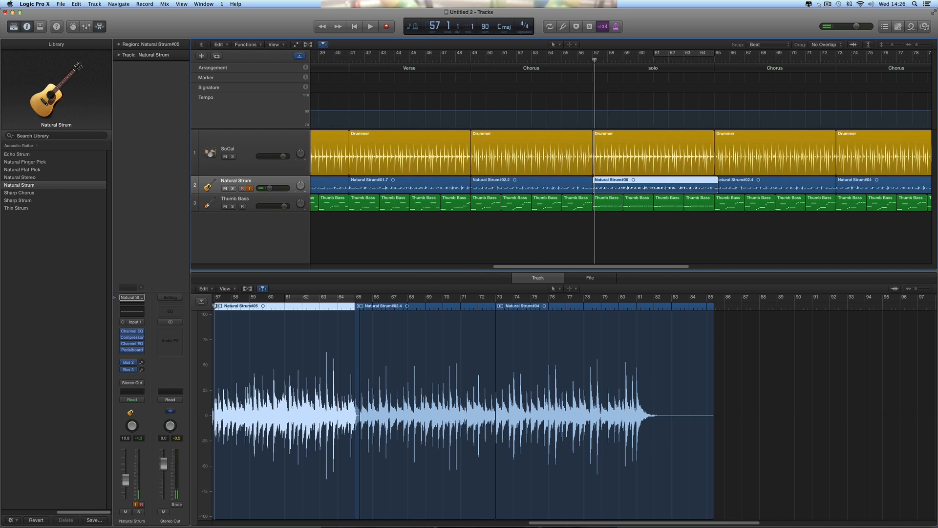
pyautogui.click(685, 203)
pyautogui.press('space')
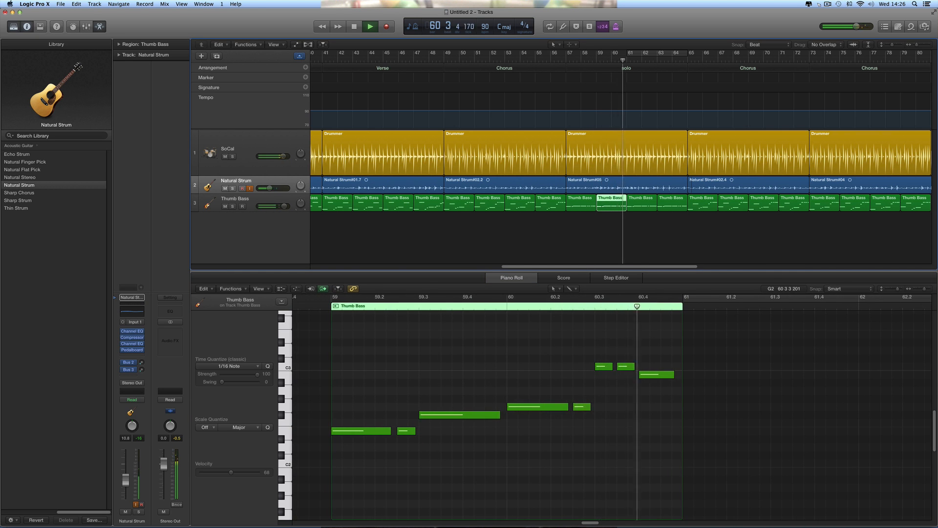
pyautogui.press('space')
pyautogui.click(581, 406)
pyautogui.moveTo(604, 366); pyautogui.dragTo(604, 406)
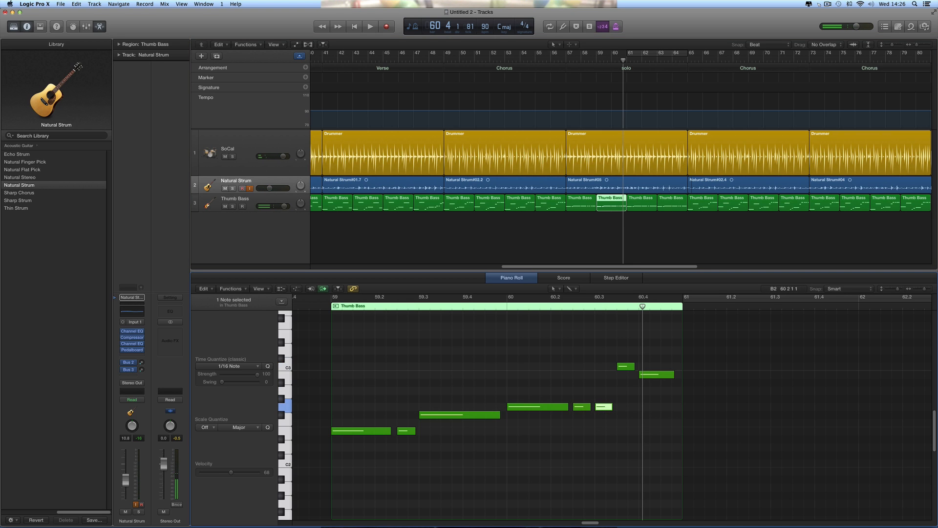
# Lower the last two bass notes of bar 60 to A2 and G2 and audition the passage into bar 62.
pyautogui.press(',')
pyautogui.press('space')
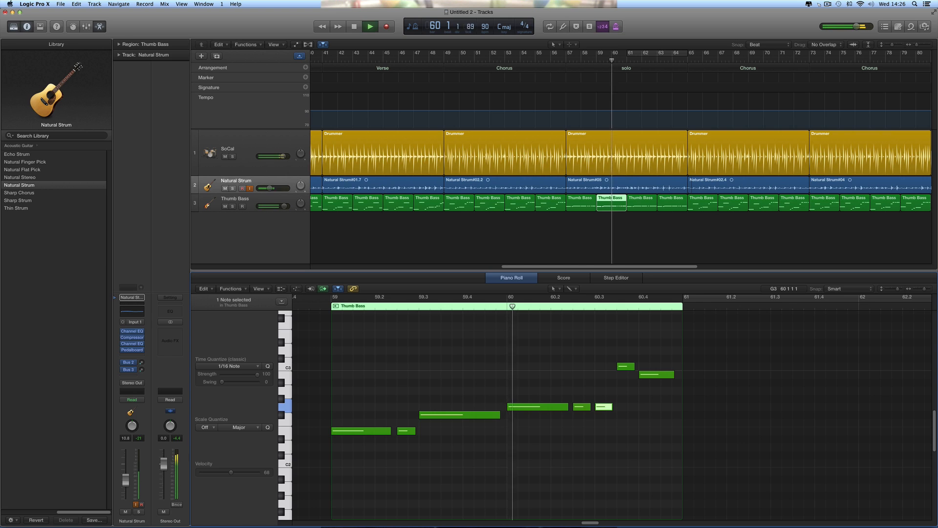
pyautogui.press('space')
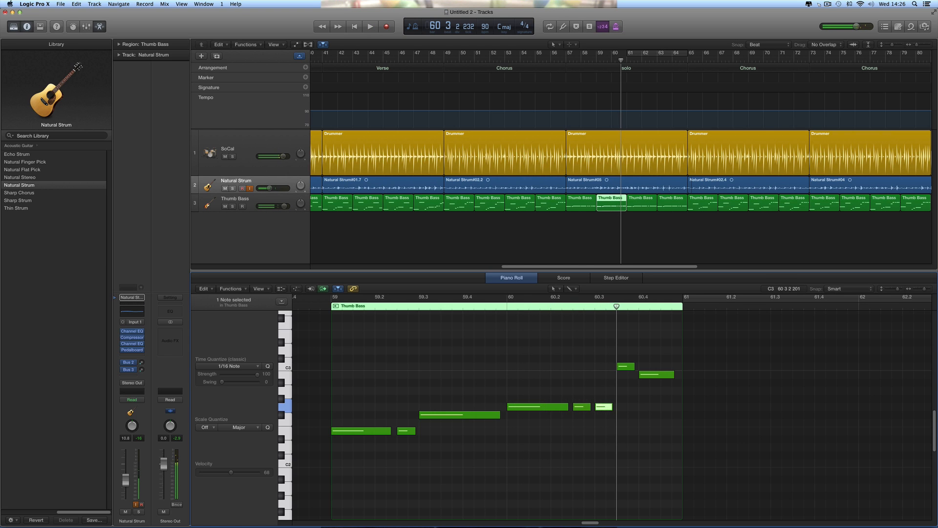
pyautogui.moveTo(624, 366); pyautogui.dragTo(624, 390)
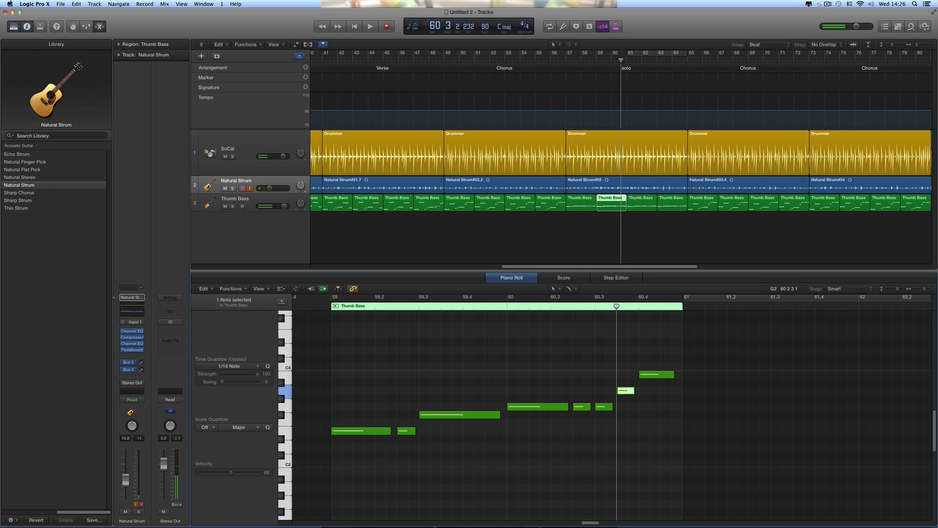
pyautogui.click(580, 406)
pyautogui.click(625, 390)
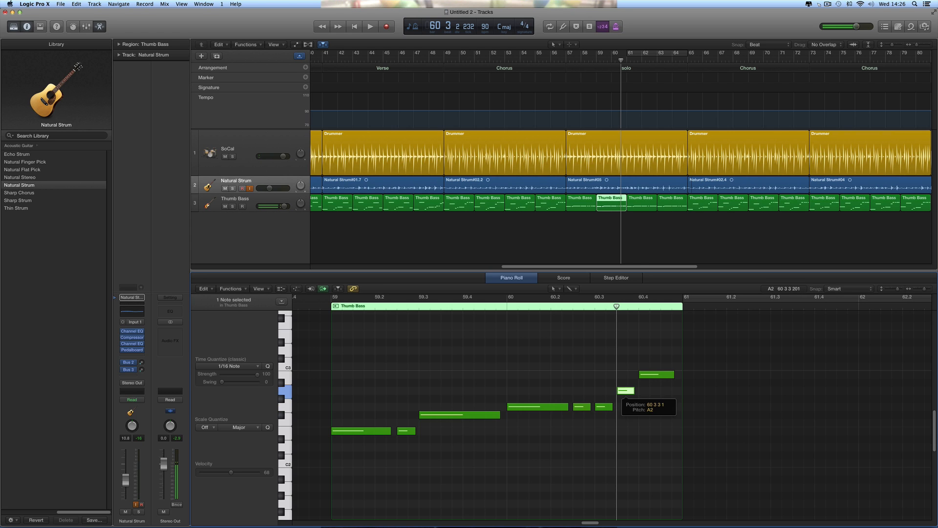
pyautogui.moveTo(644, 374); pyautogui.dragTo(643, 408)
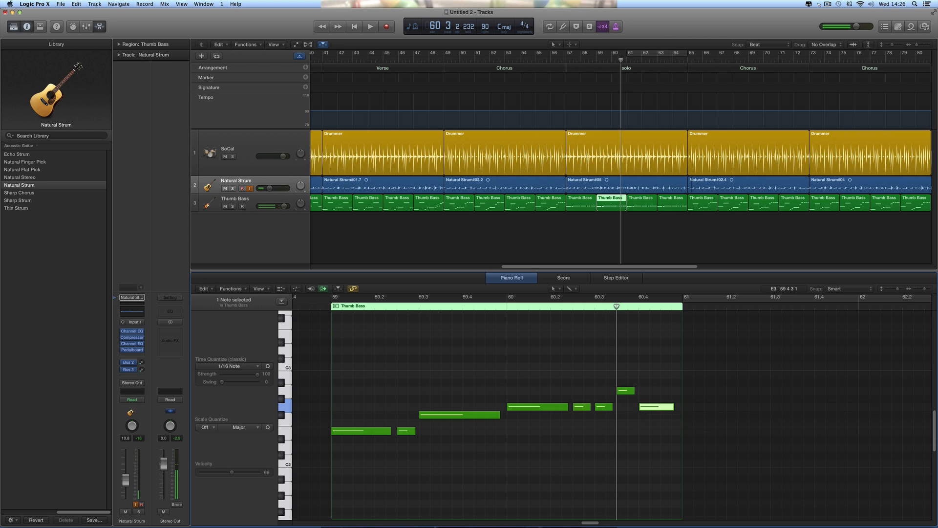
pyautogui.hotkey('shift', 'space')
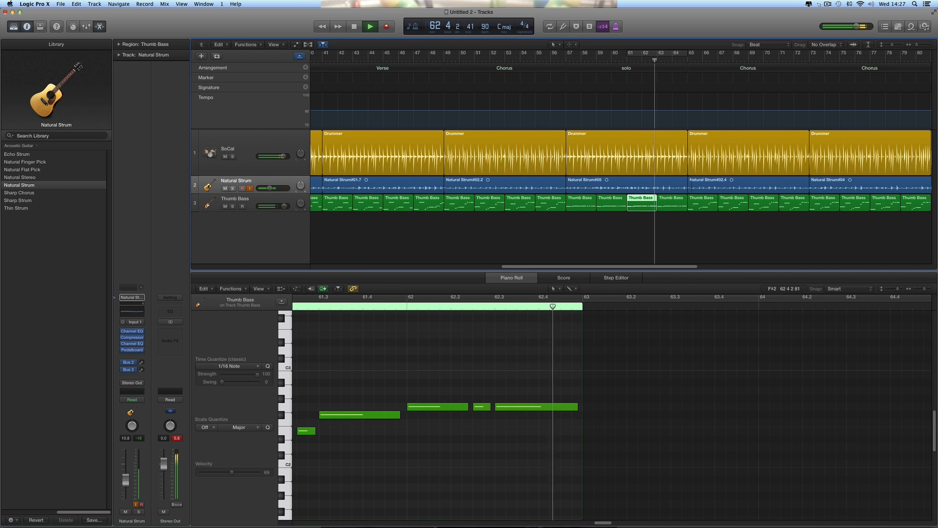
pyautogui.press('space')
# Lower the first two notes of the bar 63 bass region to C2 and audition them.
pyautogui.click(672, 203)
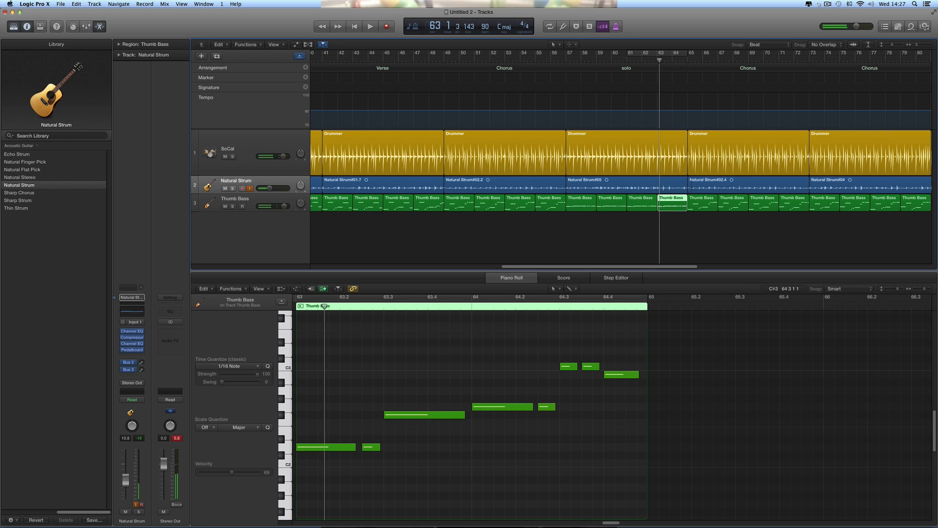
pyautogui.hscroll(-5, 488, 411)
pyautogui.moveTo(389, 431); pyautogui.dragTo(481, 465)
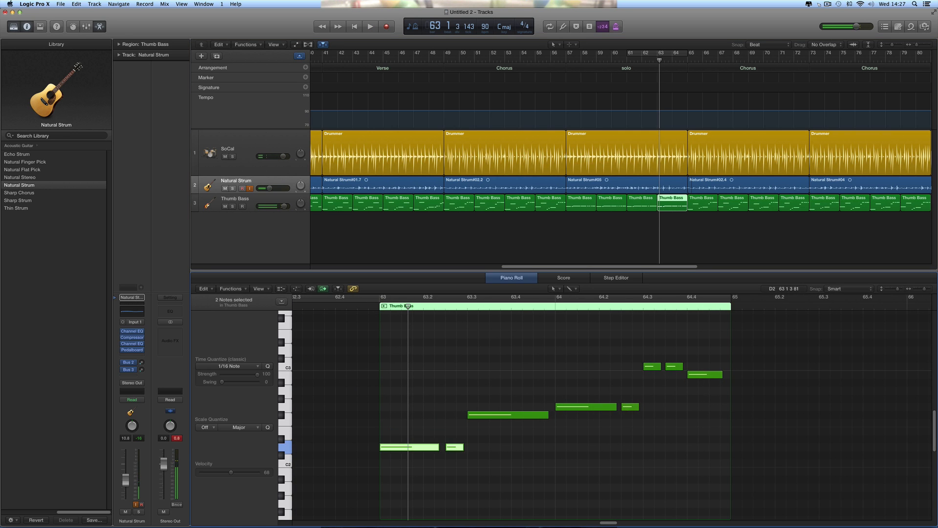
pyautogui.moveTo(405, 447)
pyautogui.mouseDown()
pyautogui.moveTo(405, 439)
pyautogui.moveTo(404, 463)
pyautogui.mouseUp()
pyautogui.press('space')
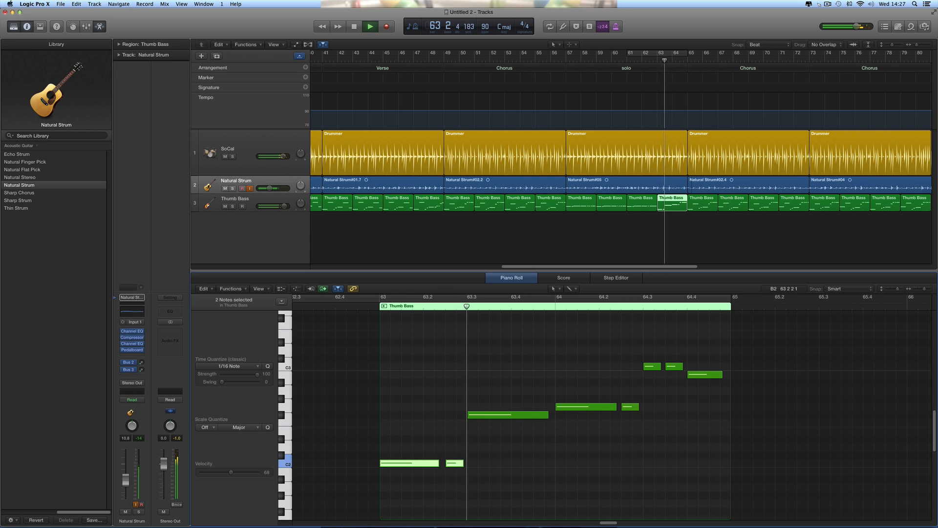
pyautogui.press('space')
# Raise the bass note at beat 3 of bar 63 to G2 and audition it from just before the bar.
pyautogui.moveTo(483, 415); pyautogui.dragTo(484, 406)
pyautogui.click(374, 307)
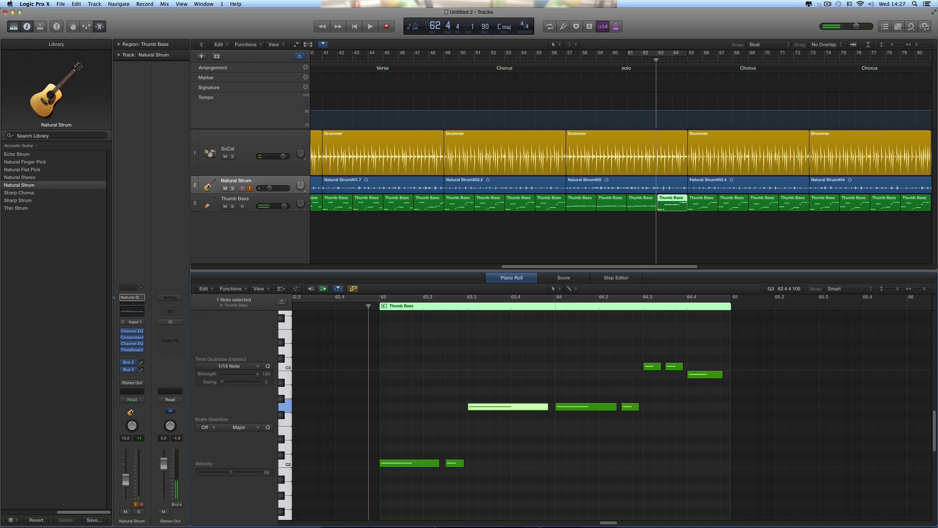
pyautogui.press('space')
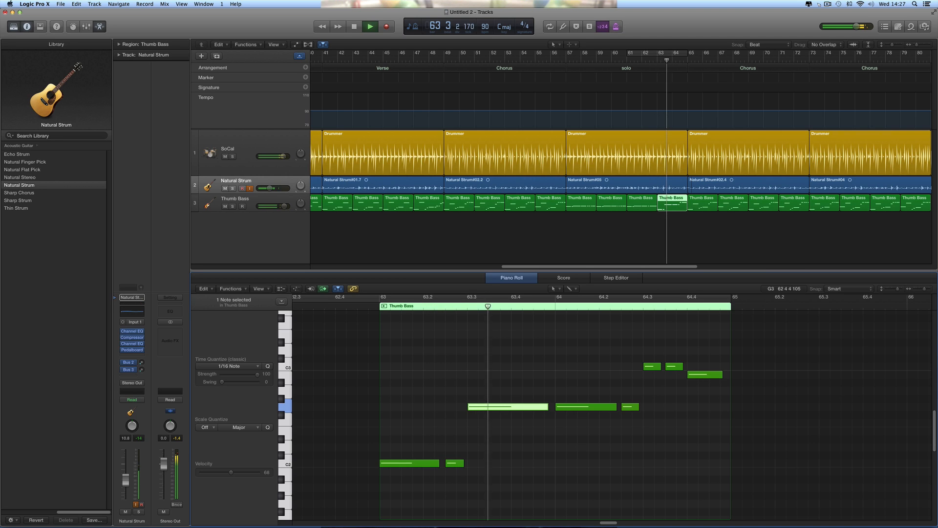
pyautogui.press('space')
# Shorten the G2 note at beat 3 of bar 63 to under a beat and add an equally long C2 note at beat 4.
pyautogui.moveTo(546, 406); pyautogui.dragTo(528, 463)
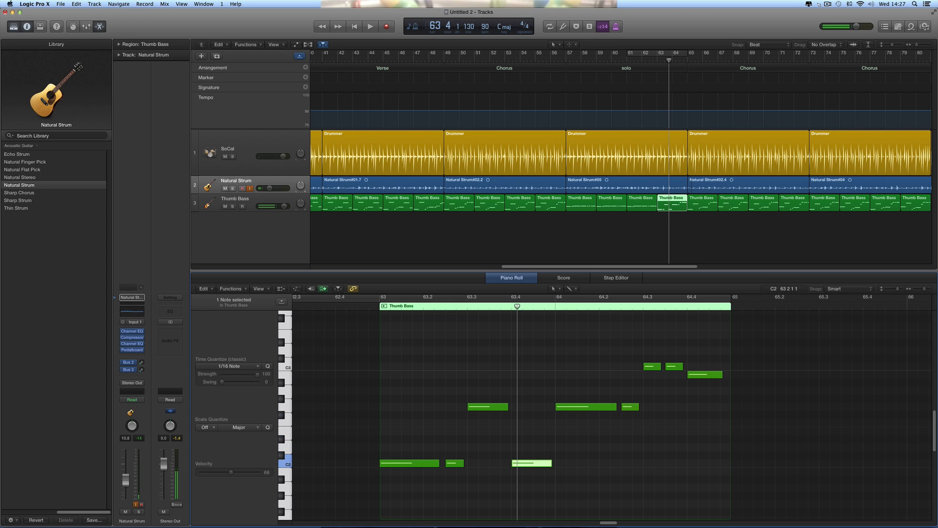
pyautogui.click(424, 463)
pyautogui.click(482, 407)
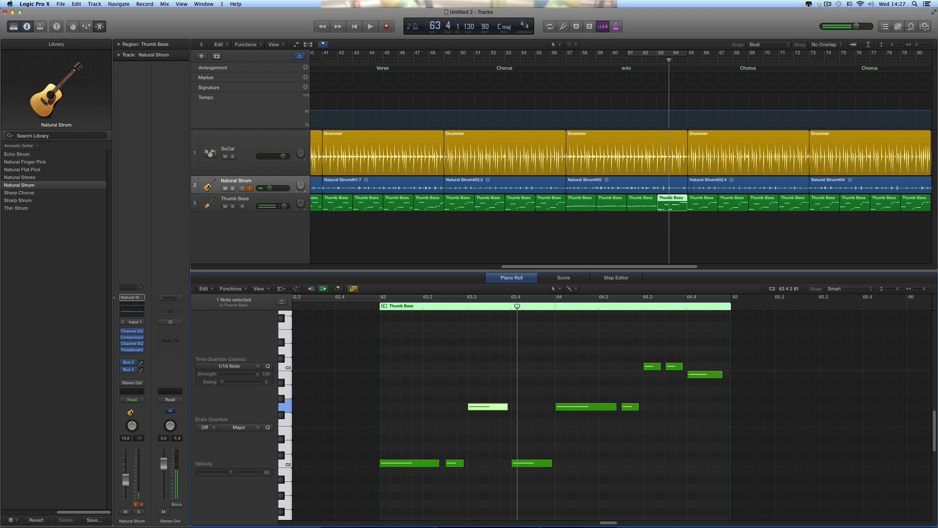
pyautogui.click(526, 463)
pyautogui.press('space')
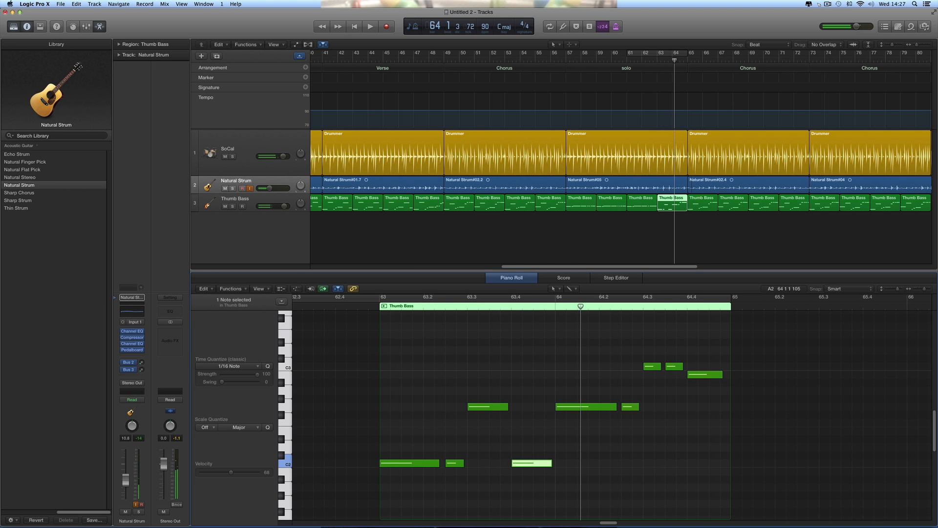
# Lower the first two bass notes of bar 64 to D2 and audition the bar through to the chorus.
pyautogui.moveTo(555, 398); pyautogui.dragTo(638, 414)
pyautogui.moveTo(573, 407); pyautogui.dragTo(573, 447)
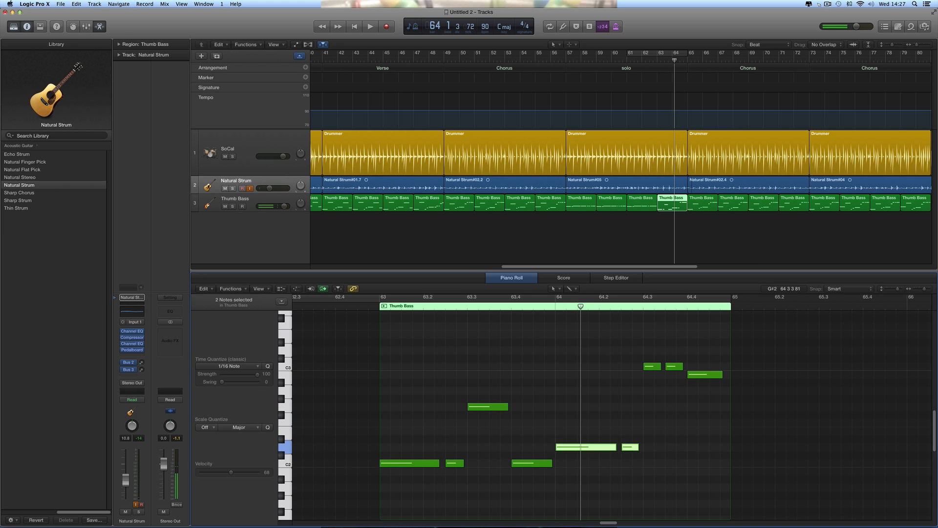
pyautogui.press('space')
pyautogui.press('space')
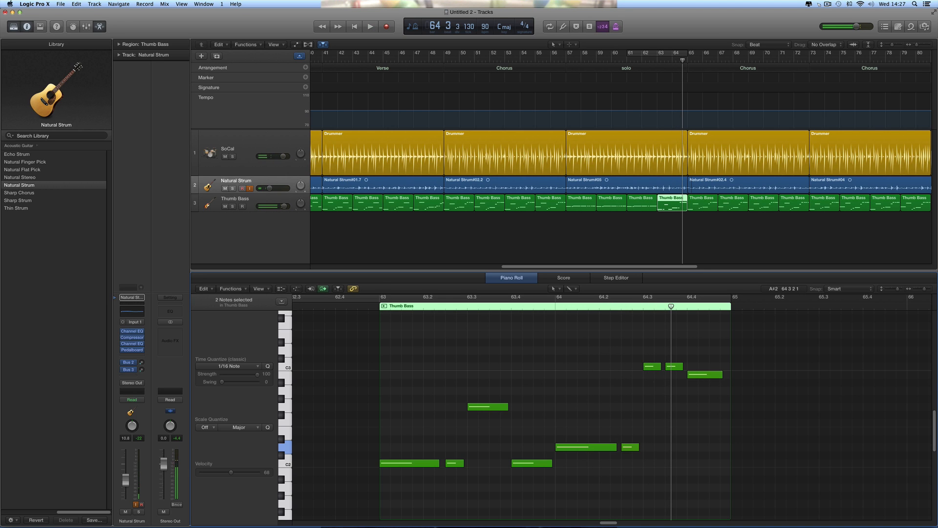
pyautogui.click(652, 365)
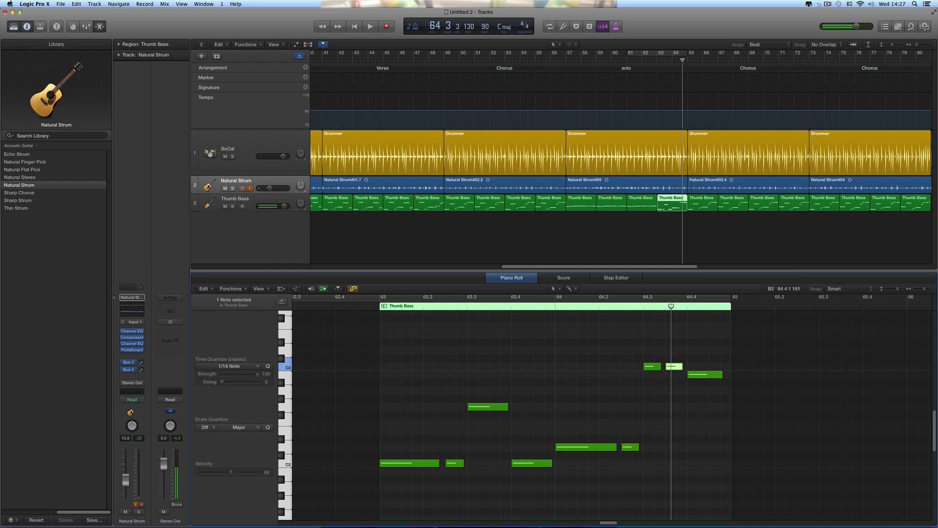
pyautogui.click(700, 374)
pyautogui.press('space')
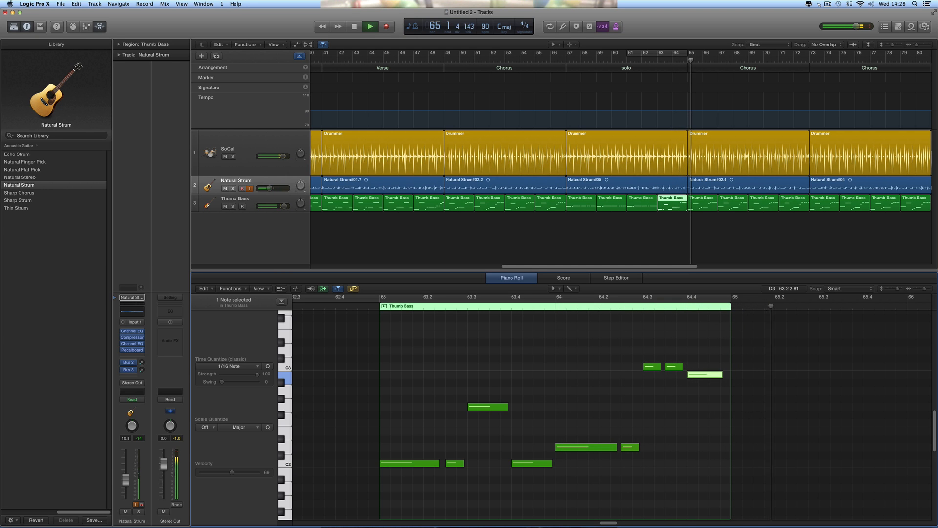
pyautogui.press('space')
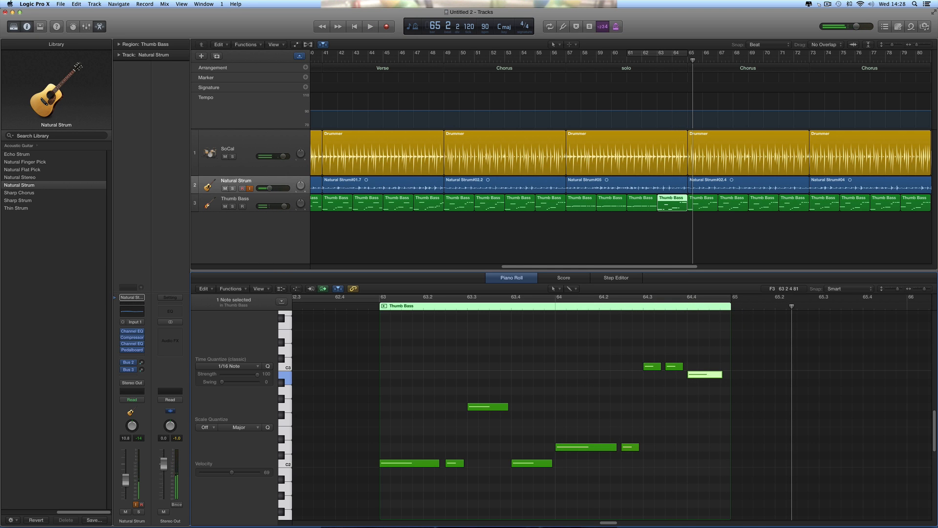
# Play the solo from bar 57 and raise the Natural Strum track's volume to -3.7 dB.
pyautogui.press('space')
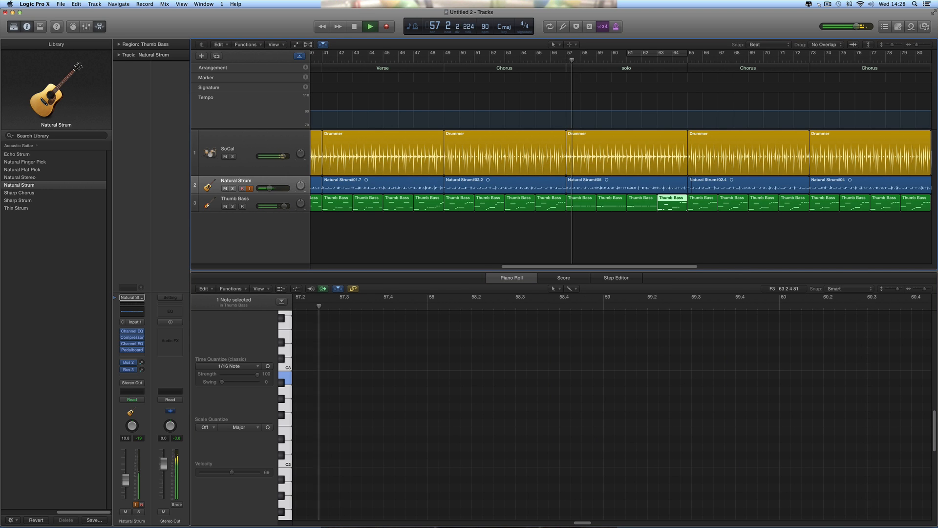
pyautogui.moveTo(269, 188); pyautogui.dragTo(276, 188)
pyautogui.click(337, 234)
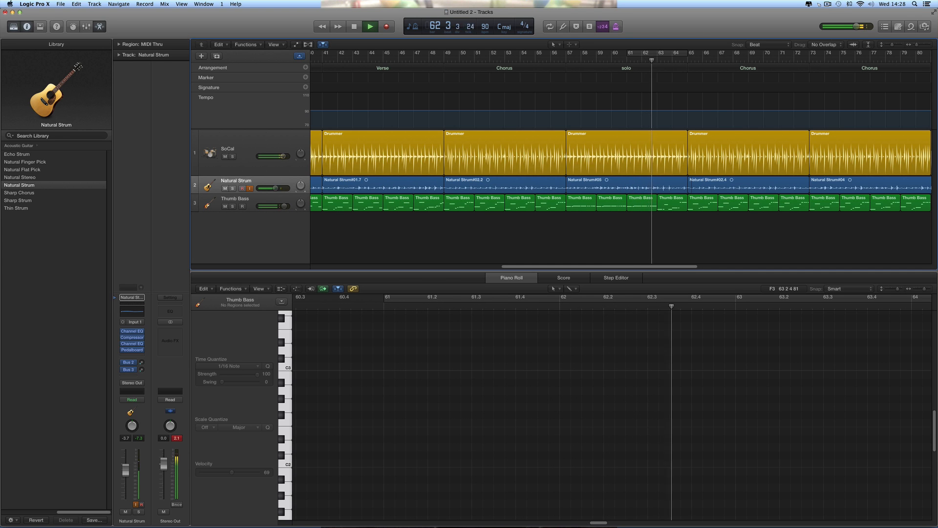
pyautogui.press('space')
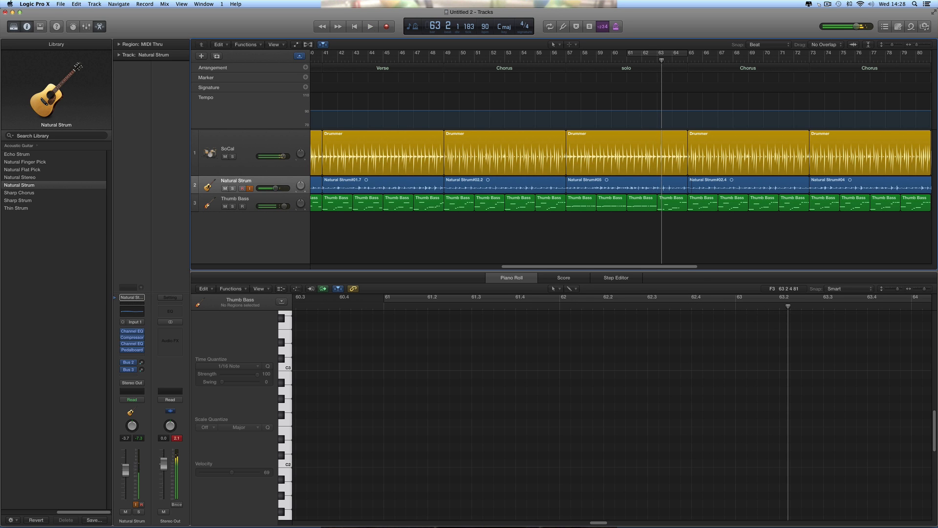
# Replace the bar 61 bass region with a copy of the bar 59 region and audition the rest of the solo.
pyautogui.click(641, 203)
pyautogui.press('Delete')
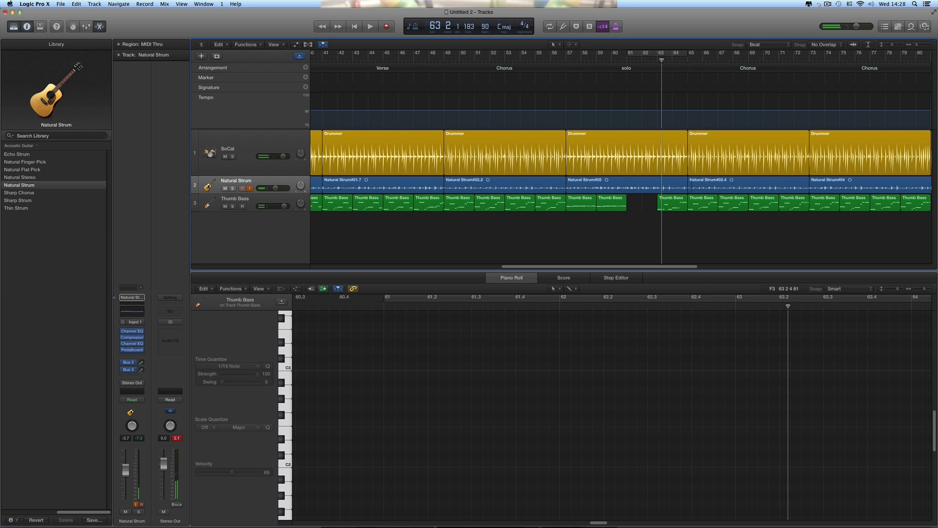
pyautogui.moveTo(611, 203); pyautogui.dragTo(641, 204)
pyautogui.press('space')
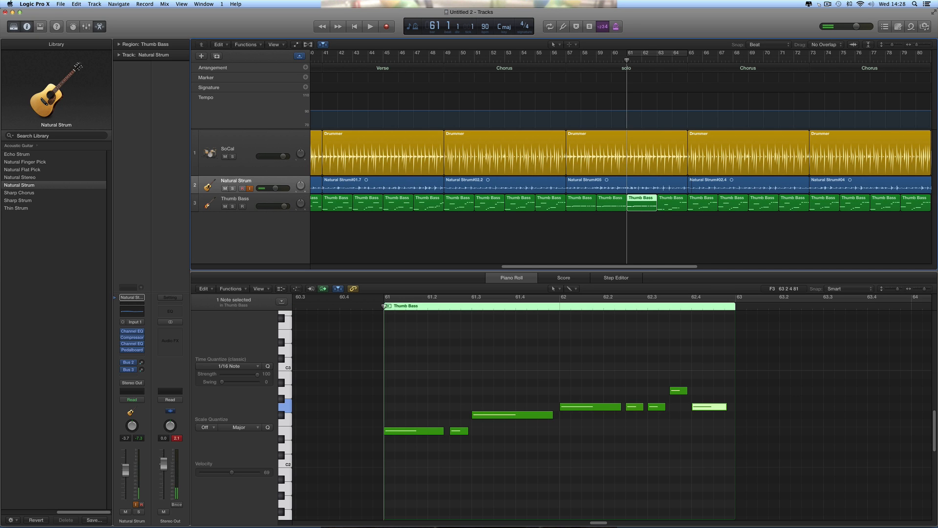
pyautogui.click(637, 358)
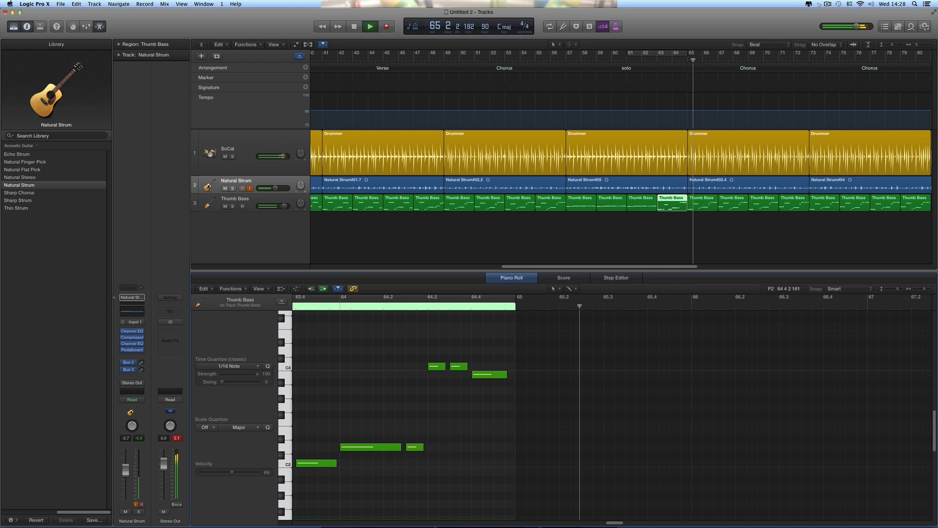
pyautogui.press('space')
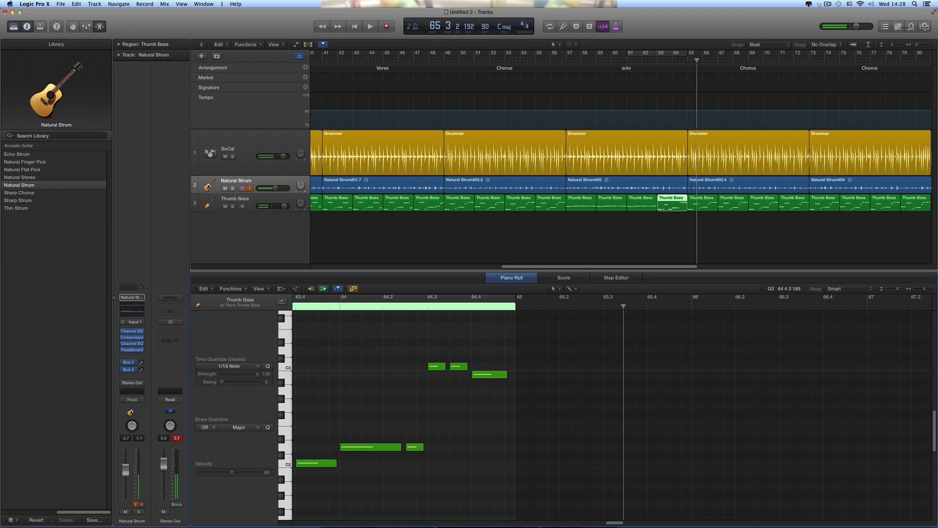
# Move the playhead to bar 81, at the end of the last Thumb Bass region.
pyautogui.scroll(-5, 620, 171)
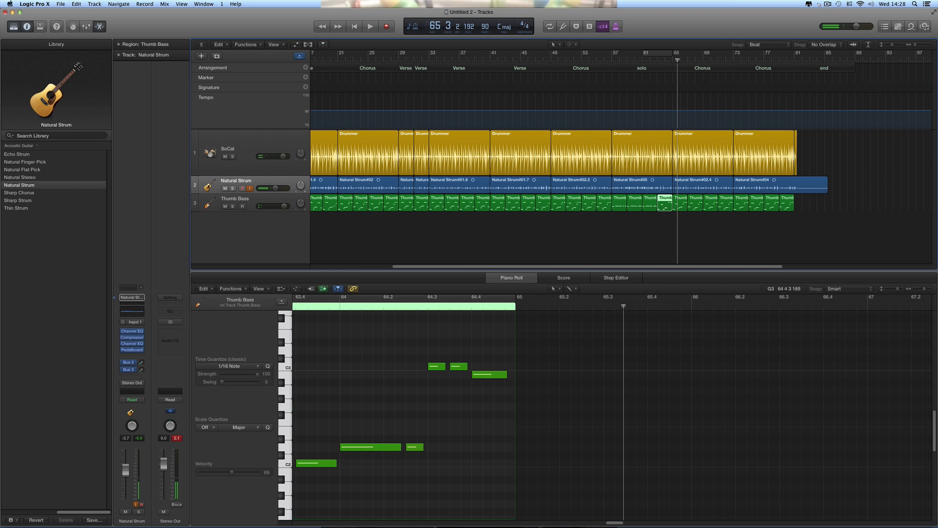
pyautogui.click(794, 60)
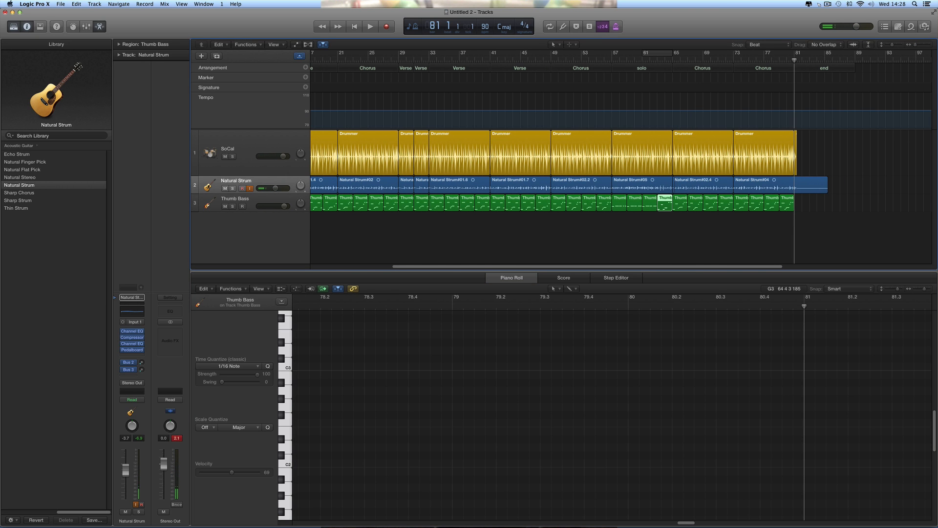
pyautogui.scroll(5, 658, 171)
pyautogui.hscroll(8, 658, 171)
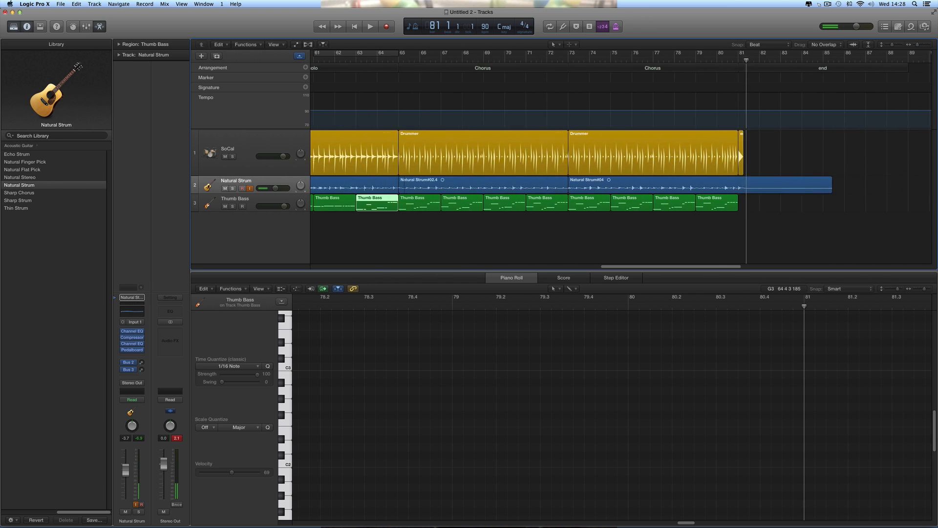
# Play back the song's ending from bar 81, after the last Thumb Bass region.
pyautogui.click(704, 229)
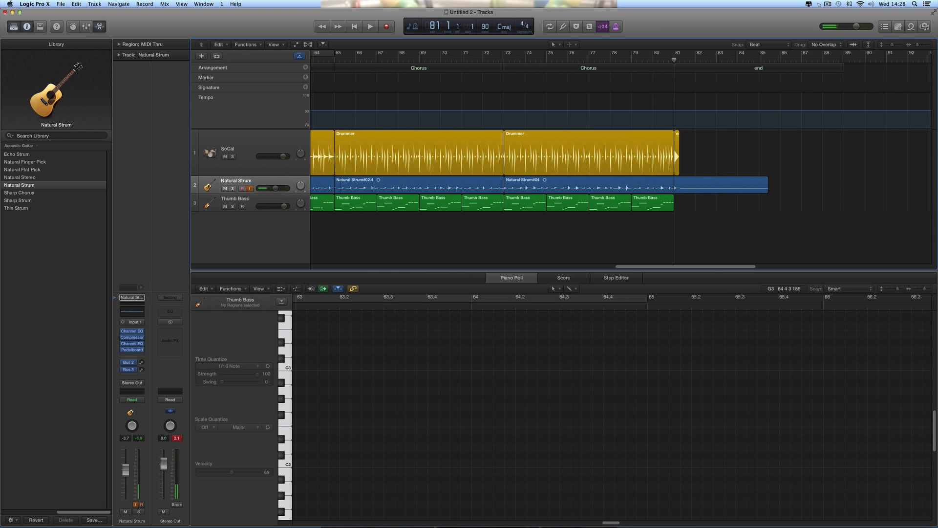
pyautogui.press('super+Right')
pyautogui.hscroll(1, 704, 230)
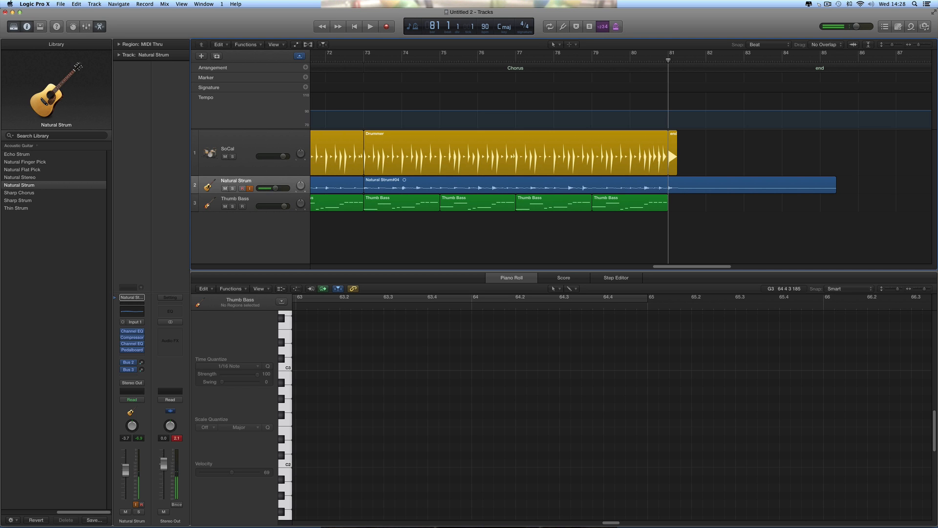
pyautogui.press('space')
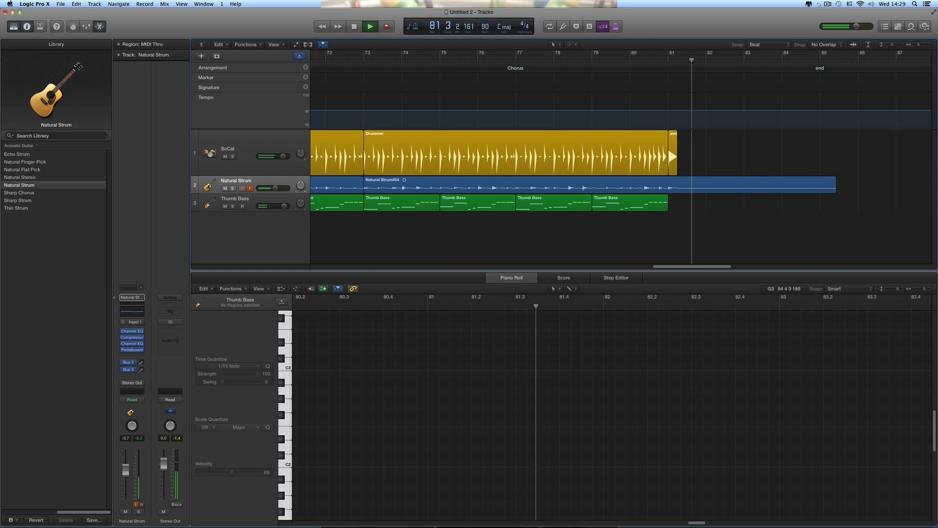
pyautogui.press('space')
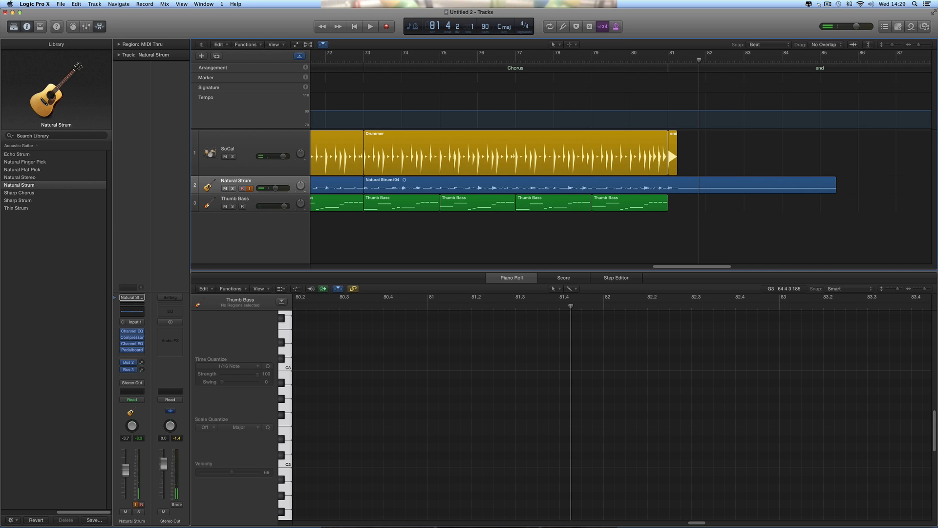
# Create an empty region at bar 81 on the Thumb Bass track with the Pencil Tool and play from its start.
pyautogui.click(553, 44)
pyautogui.click(566, 66)
pyautogui.click(672, 202)
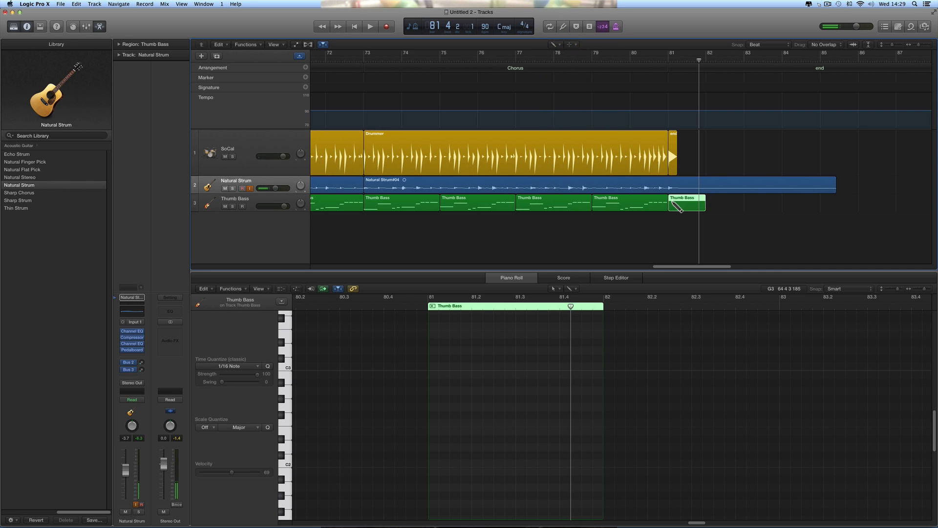
pyautogui.click(666, 62)
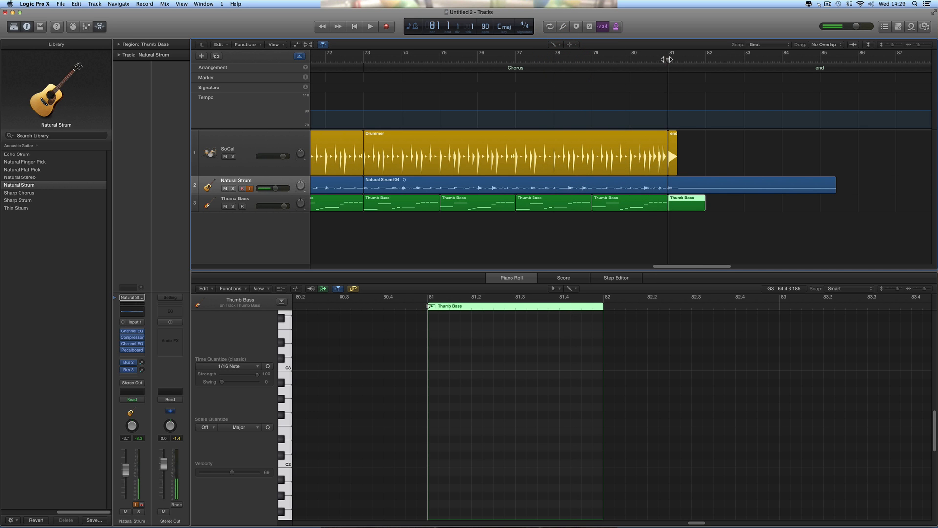
pyautogui.press('space')
pyautogui.press('space')
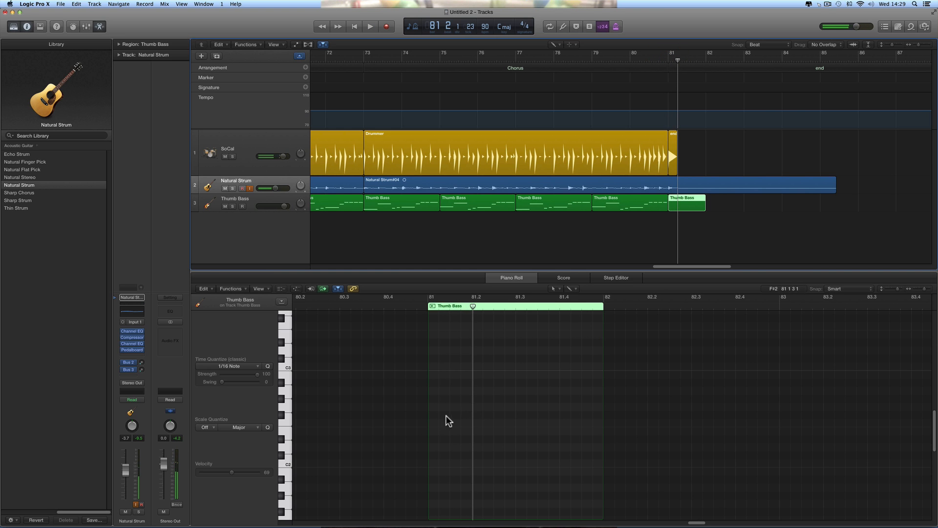
# Draw a G1 note at the start of bar 81 in the new bass region and lengthen it to about one bar.
pyautogui.click(554, 289)
pyautogui.click(567, 309)
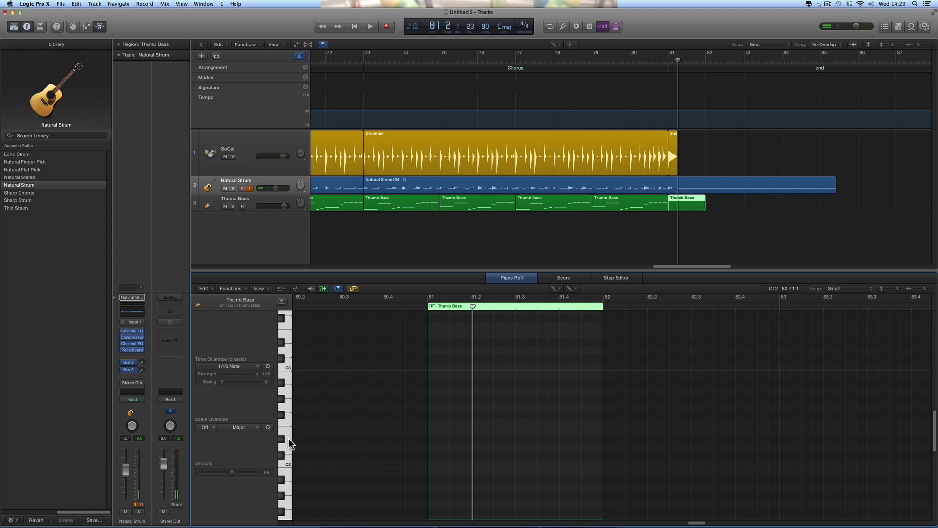
pyautogui.scroll(-3, 308, 447)
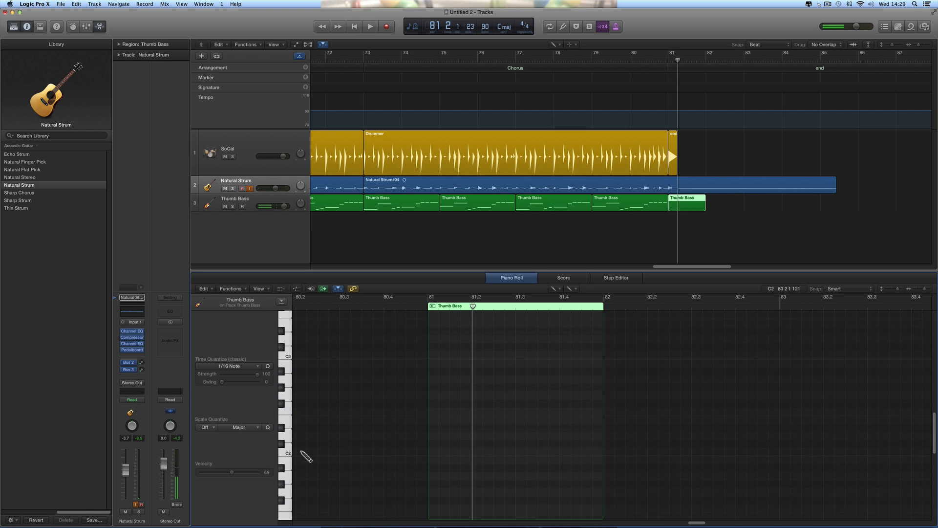
pyautogui.click(433, 465)
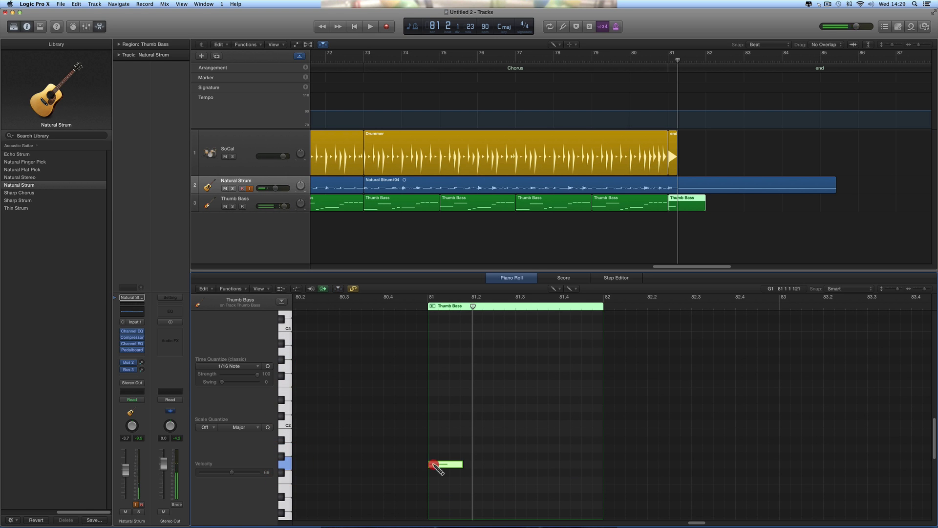
pyautogui.moveTo(463, 465); pyautogui.dragTo(595, 465)
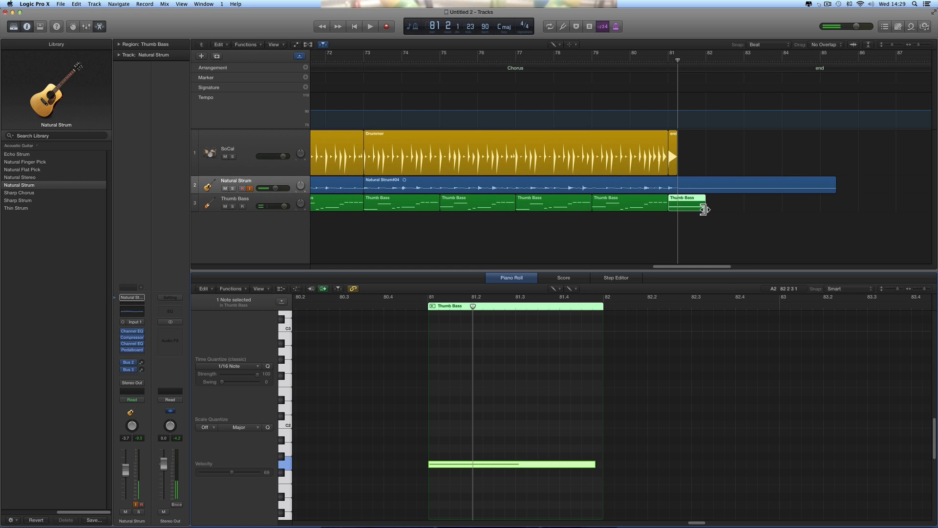
# Extend the last Thumb Bass region to bar 85 and play the ending from bar 81.
pyautogui.moveTo(703, 206); pyautogui.dragTo(822, 228)
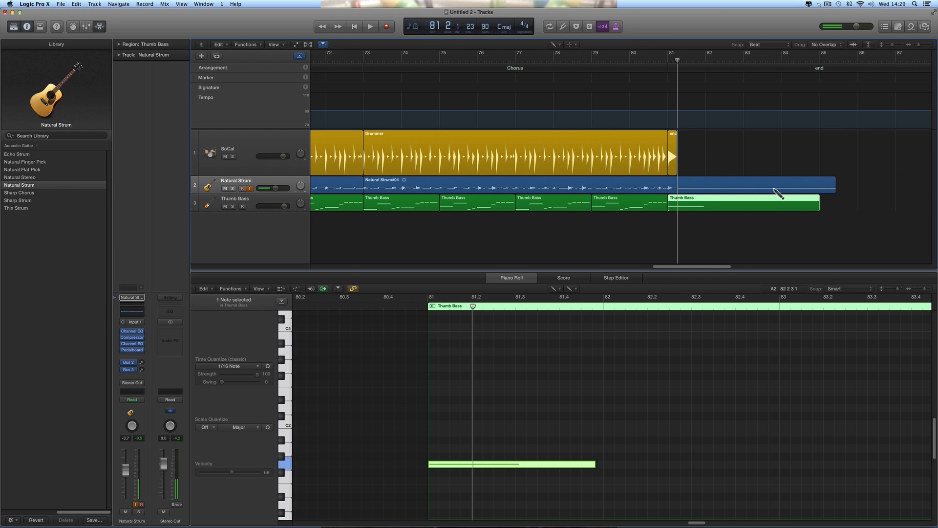
pyautogui.click(668, 57)
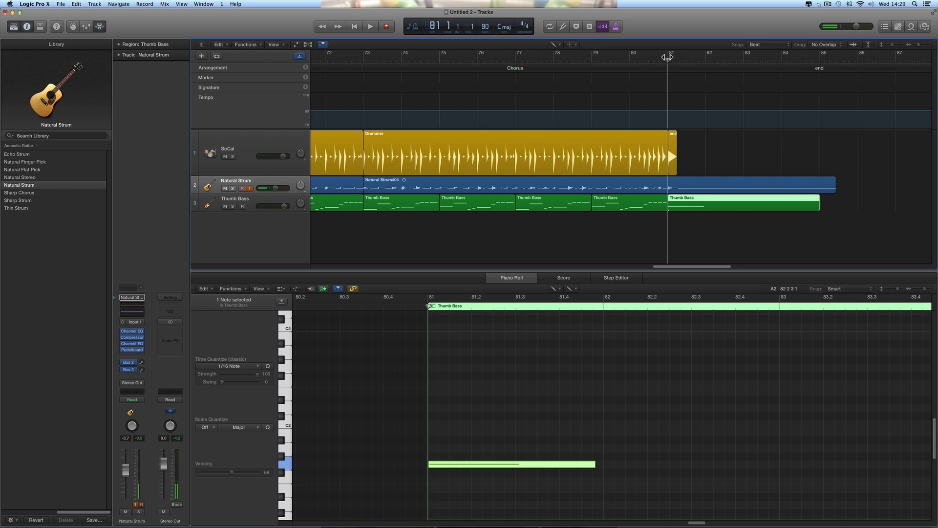
pyautogui.press('space')
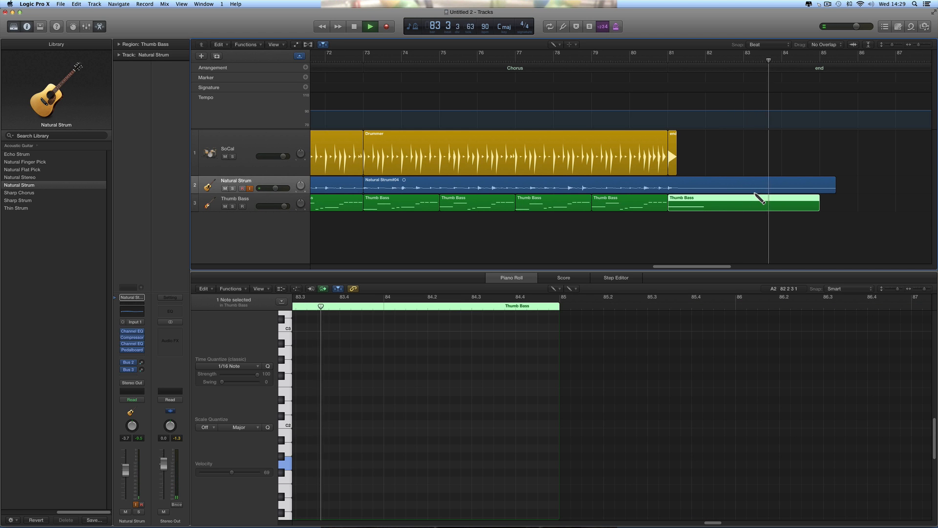
pyautogui.press('space')
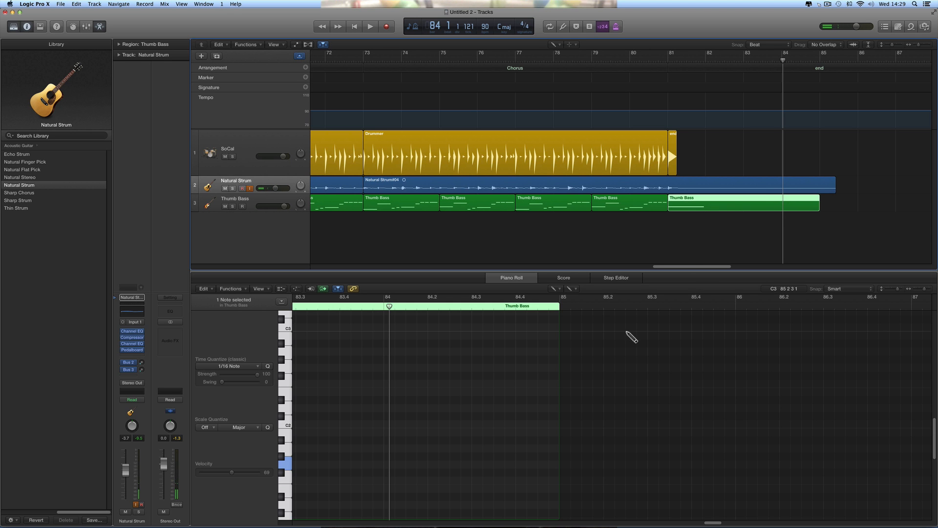
# Lengthen the G1 note in the last Thumb Bass region so it ends just past bar 84.
pyautogui.hscroll(-10, 627, 333)
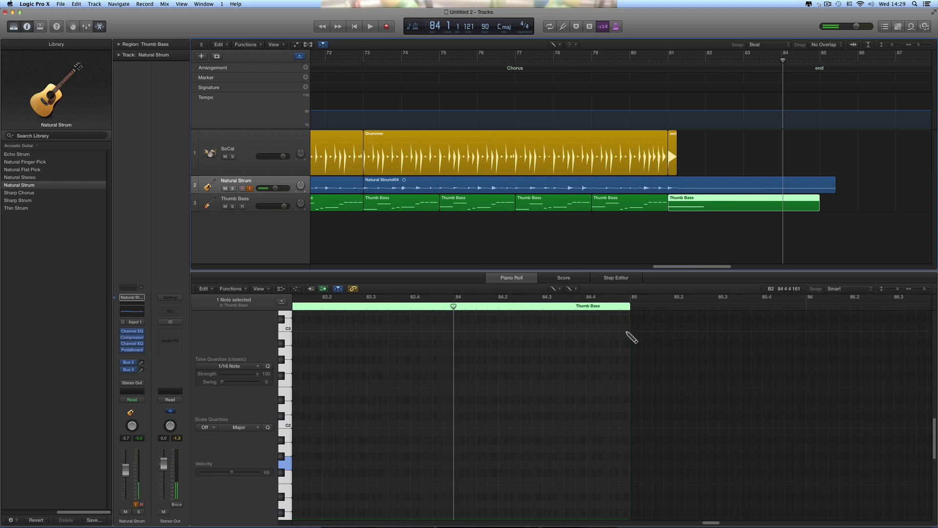
pyautogui.click(914, 289)
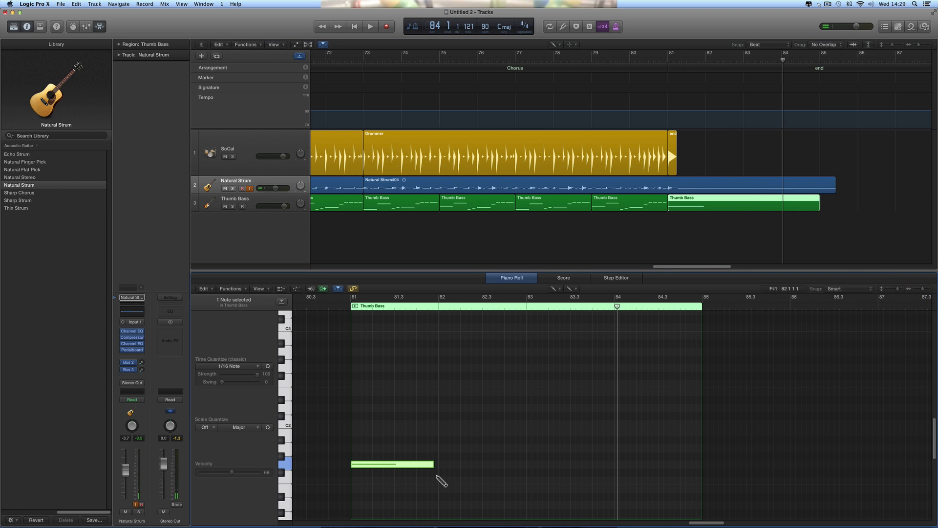
pyautogui.moveTo(432, 466)
pyautogui.mouseDown()
pyautogui.moveTo(655, 474)
pyautogui.moveTo(636, 468)
pyautogui.mouseUp()
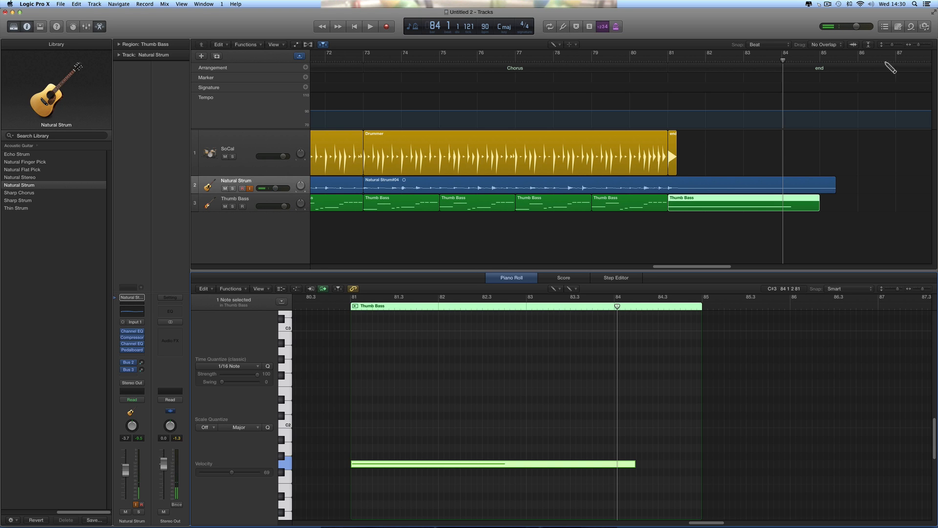
# Reduce the track height, hide the global tracks, and play the song's opening from bar 1.
pyautogui.click(886, 45)
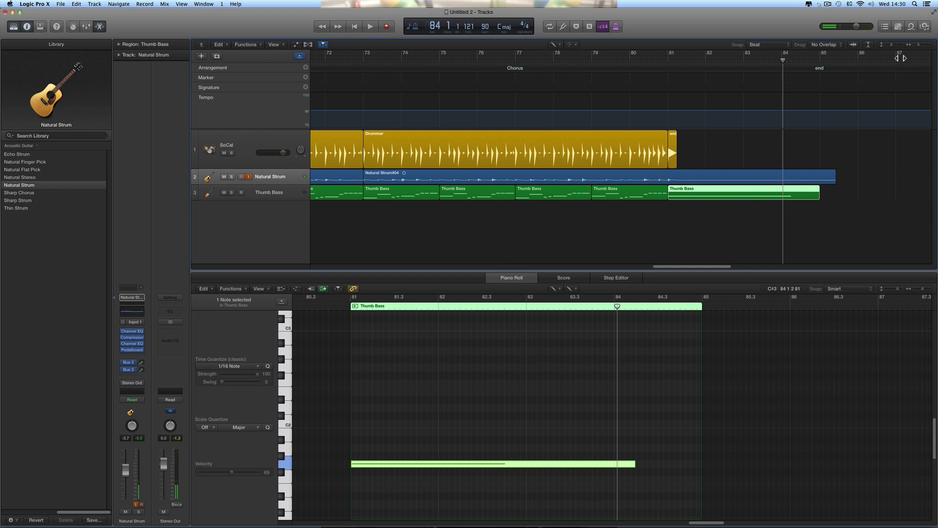
pyautogui.click(913, 44)
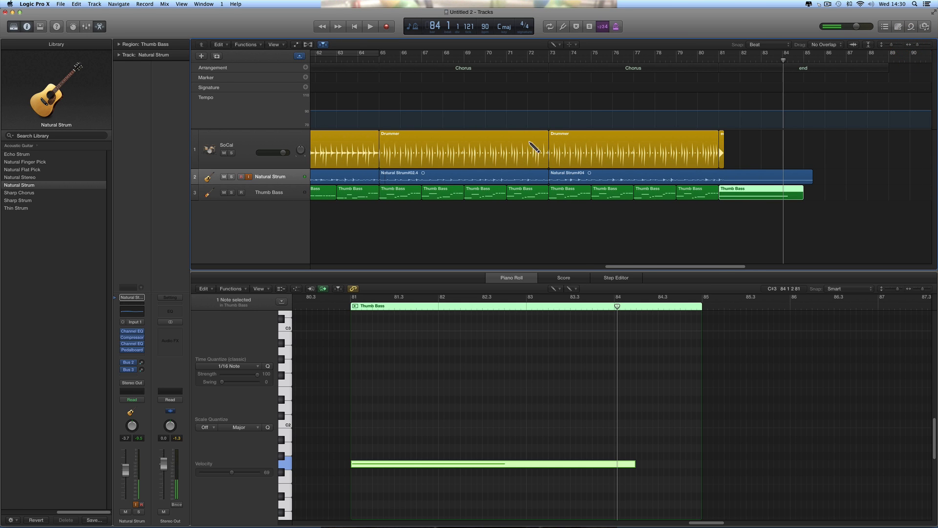
pyautogui.hscroll(-4, 534, 147)
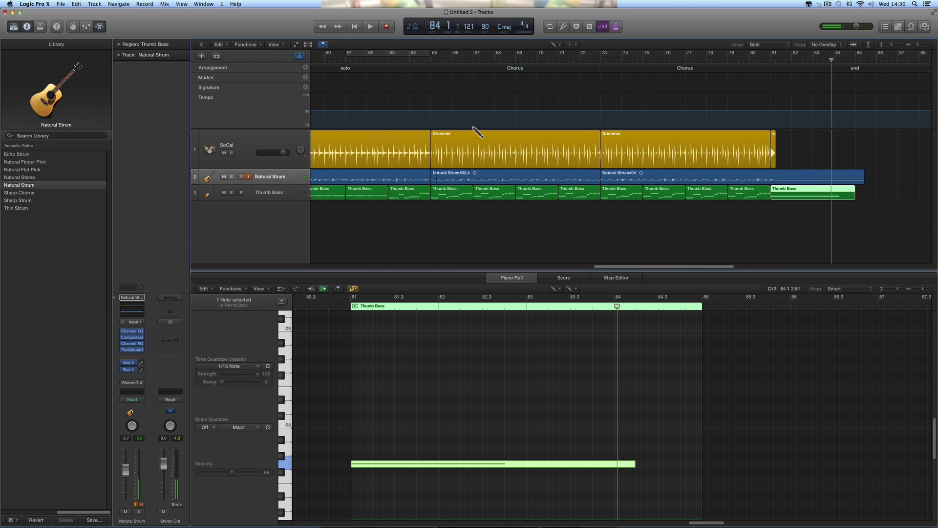
pyautogui.click(300, 57)
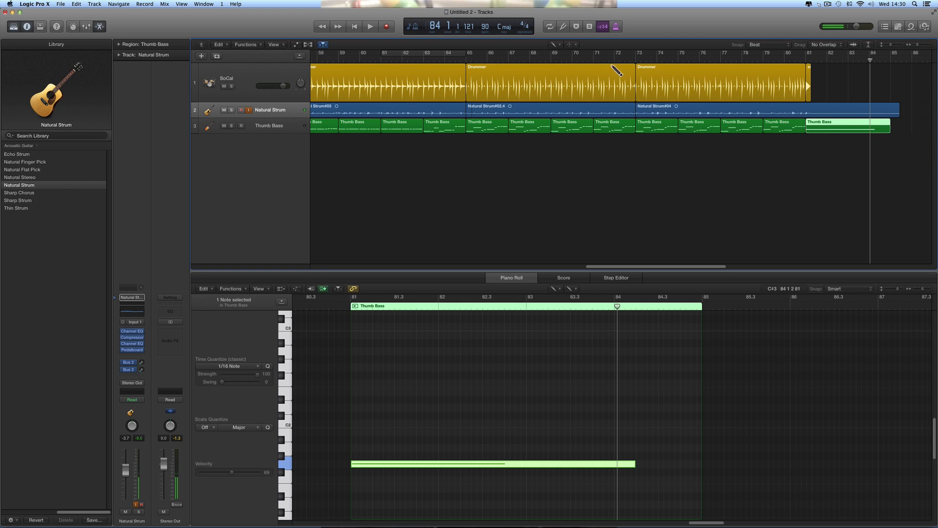
pyautogui.click(354, 27)
pyautogui.click(369, 27)
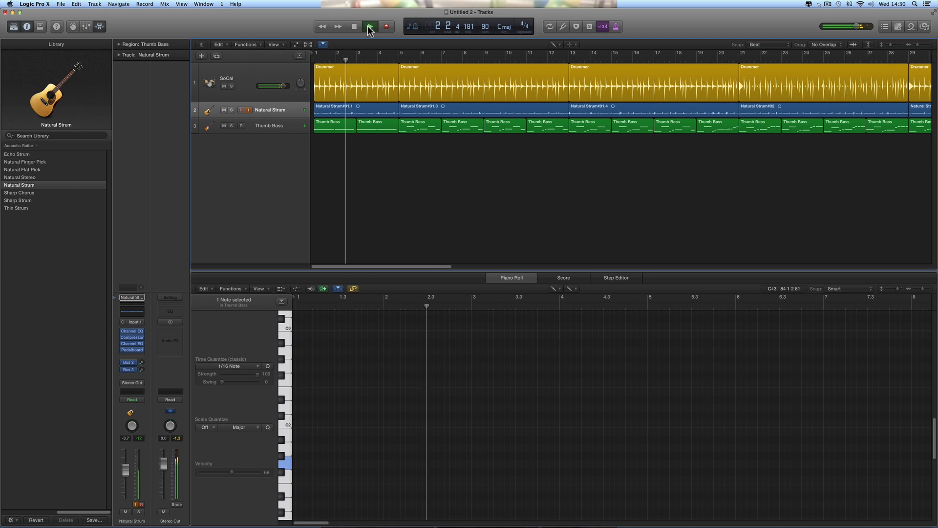
pyautogui.click(370, 26)
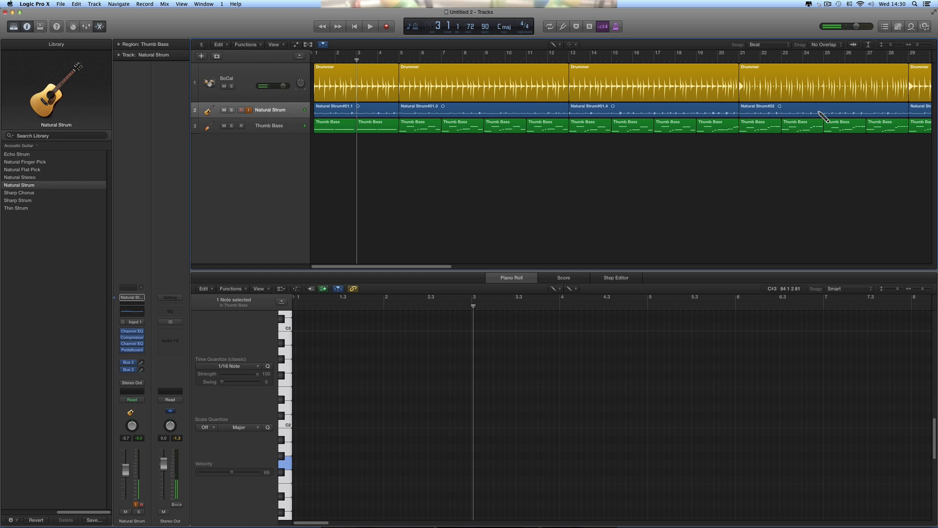
# Show the global tracks again and add an Outro arrangement marker after the end section at bar 89.
pyautogui.click(912, 45)
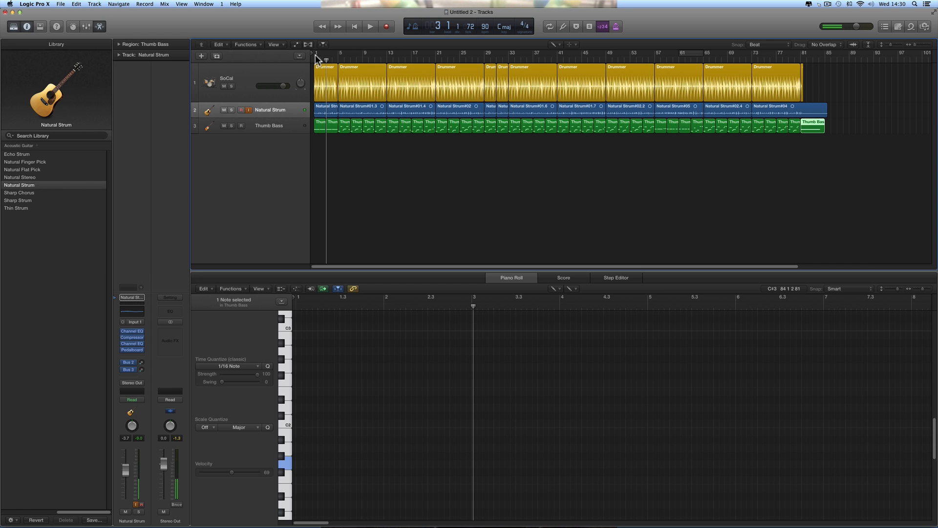
pyautogui.click(299, 55)
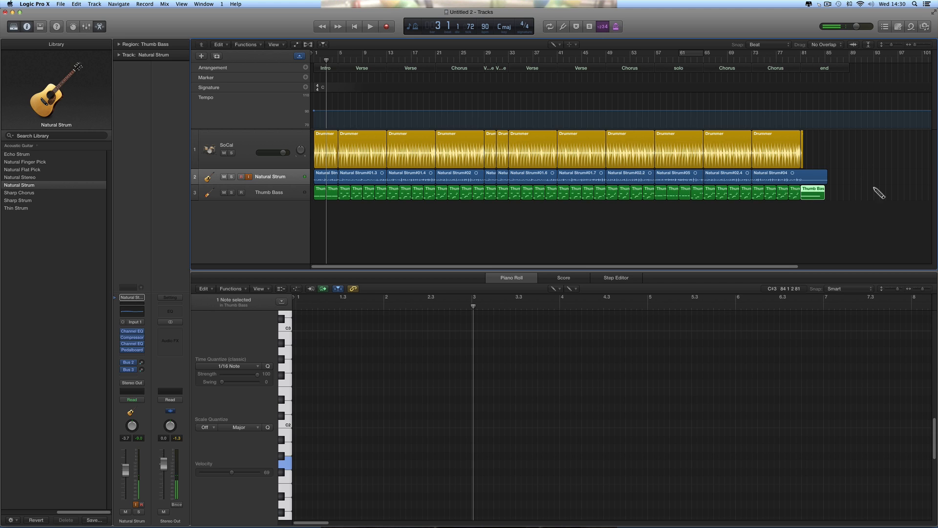
pyautogui.click(305, 68)
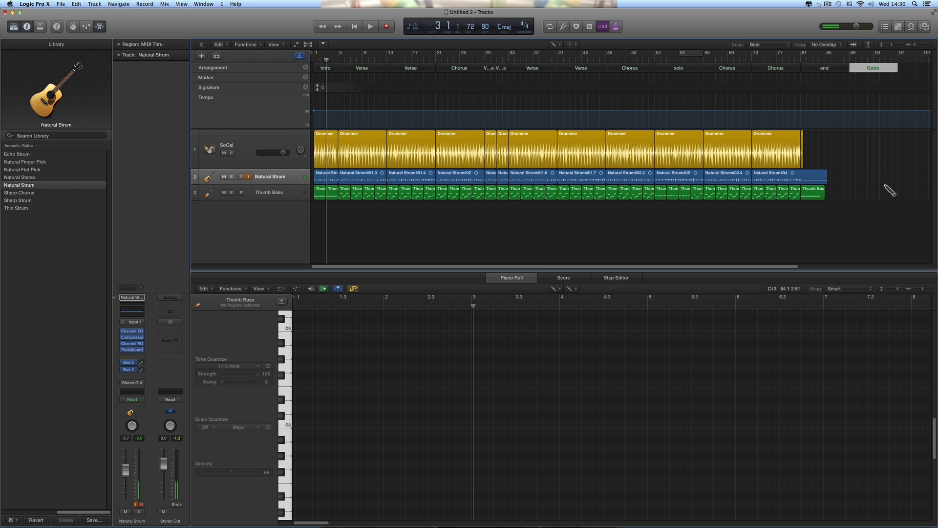
# Shorten the Outro arrangement marker to about one bar, from bar 89 to bar 90, with the Pointer Tool.
pyautogui.click(926, 45)
pyautogui.click(926, 46)
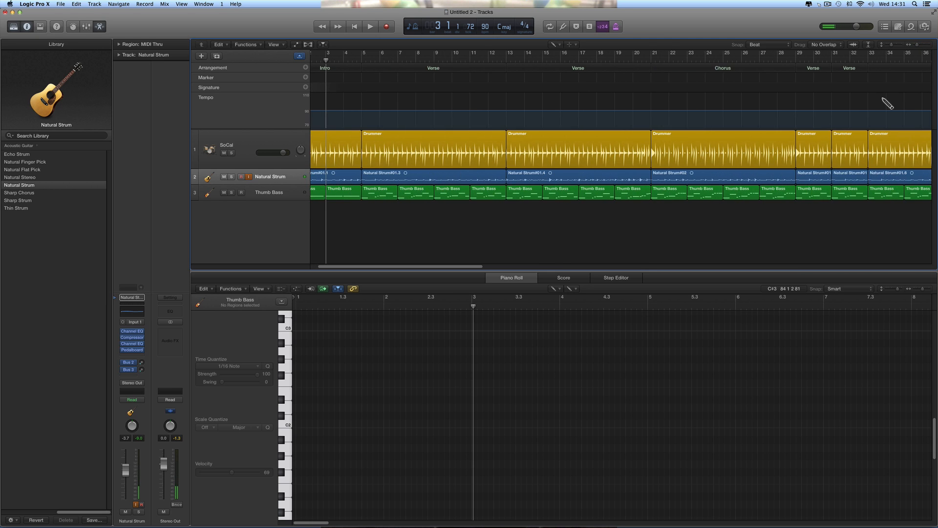
pyautogui.hscroll(12, 876, 101)
pyautogui.hscroll(12, 878, 104)
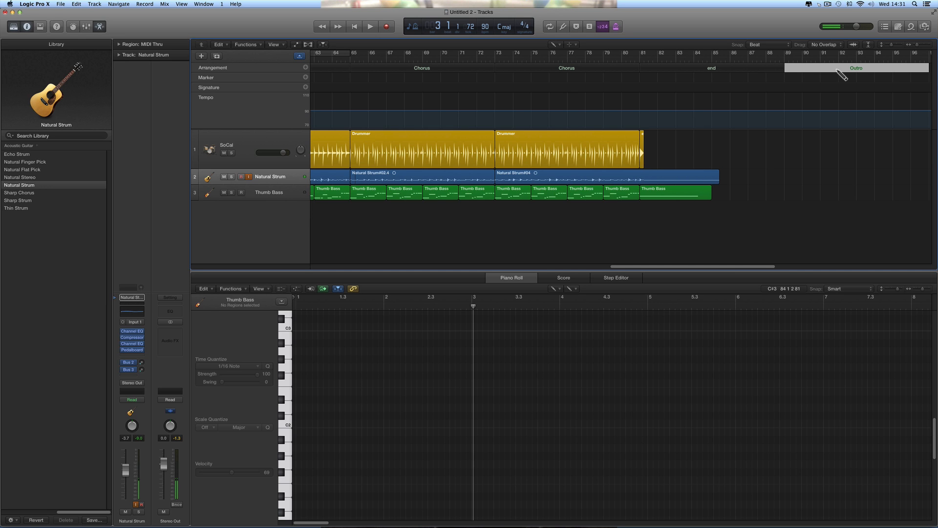
pyautogui.hscroll(4, 845, 74)
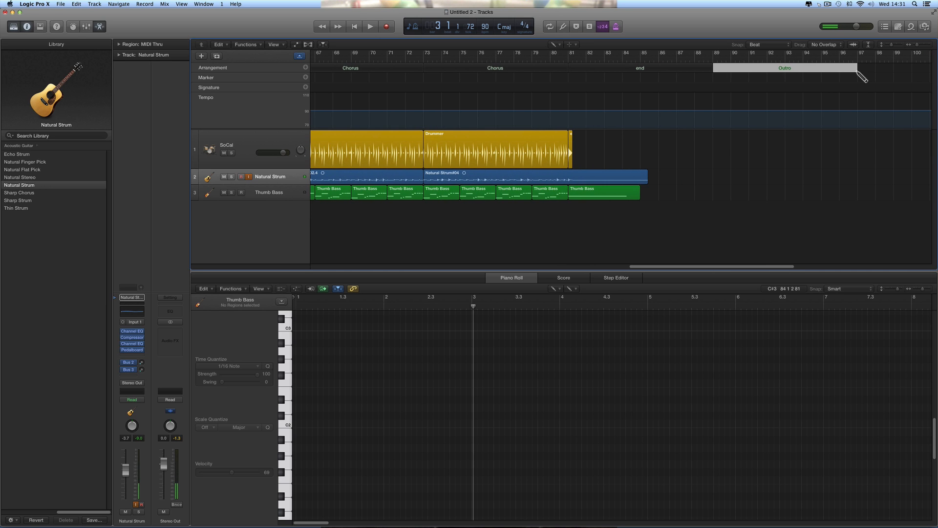
pyautogui.click(558, 45)
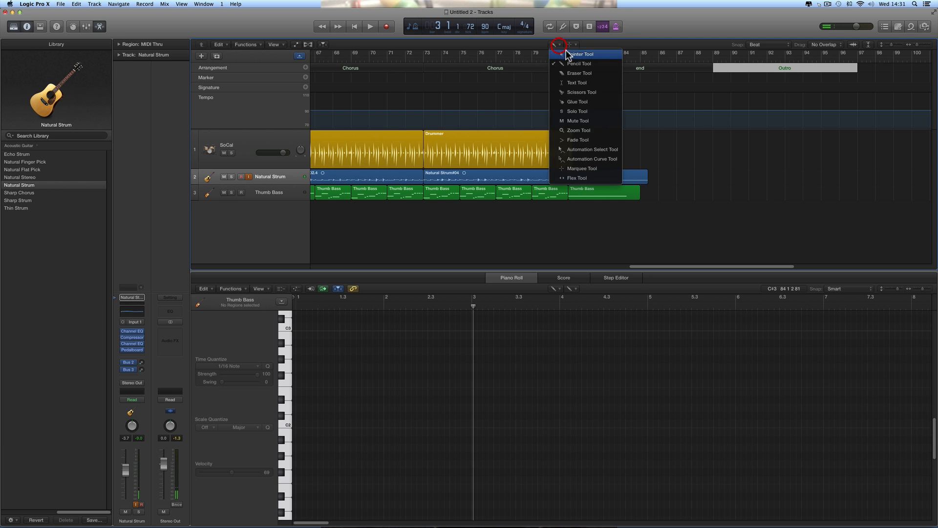
pyautogui.click(567, 51)
pyautogui.moveTo(855, 71)
pyautogui.mouseDown()
pyautogui.moveTo(729, 80)
pyautogui.moveTo(704, 109)
pyautogui.mouseUp()
pyautogui.hscroll(-6, 693, 131)
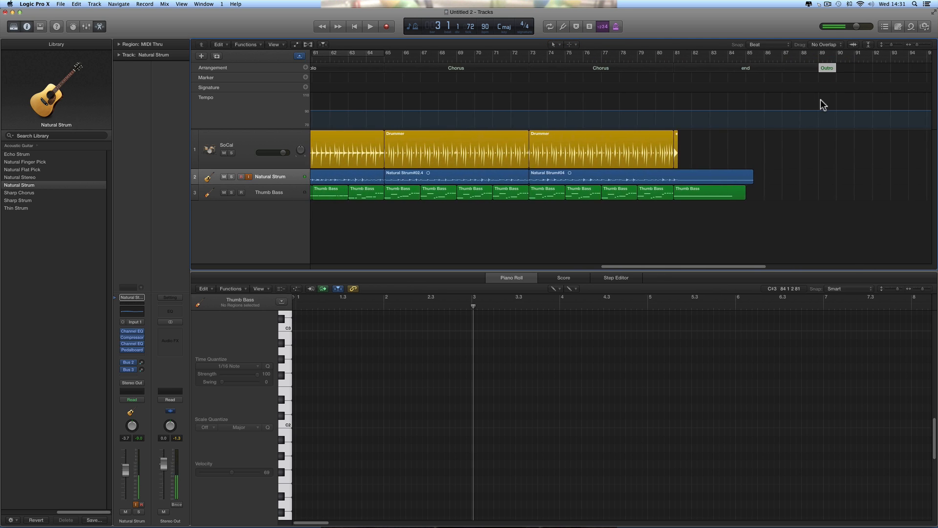
# Move the one-bar Outro arrangement marker from bar 89 to bar 1, ahead of the Intro.
pyautogui.click(918, 45)
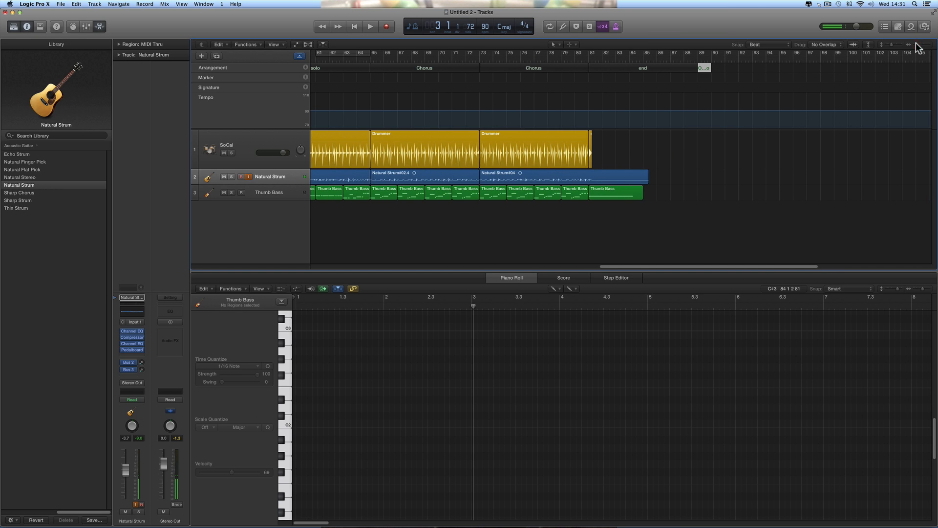
pyautogui.hscroll(-5, 738, 86)
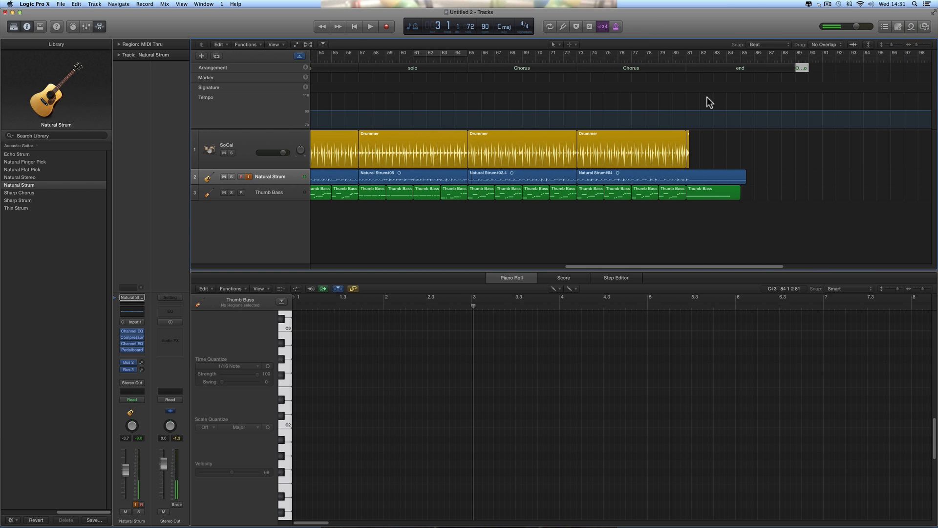
pyautogui.click(801, 66)
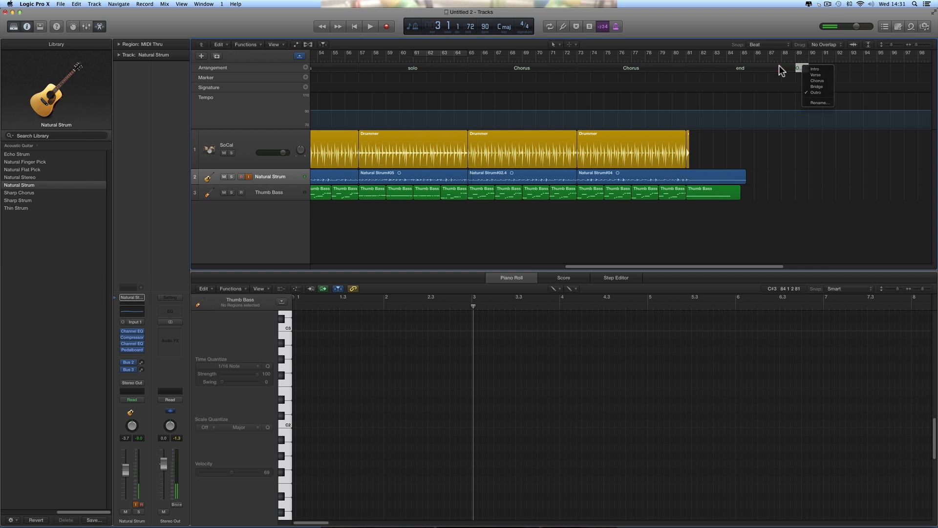
pyautogui.click(778, 66)
pyautogui.click(798, 65)
pyautogui.click(843, 57)
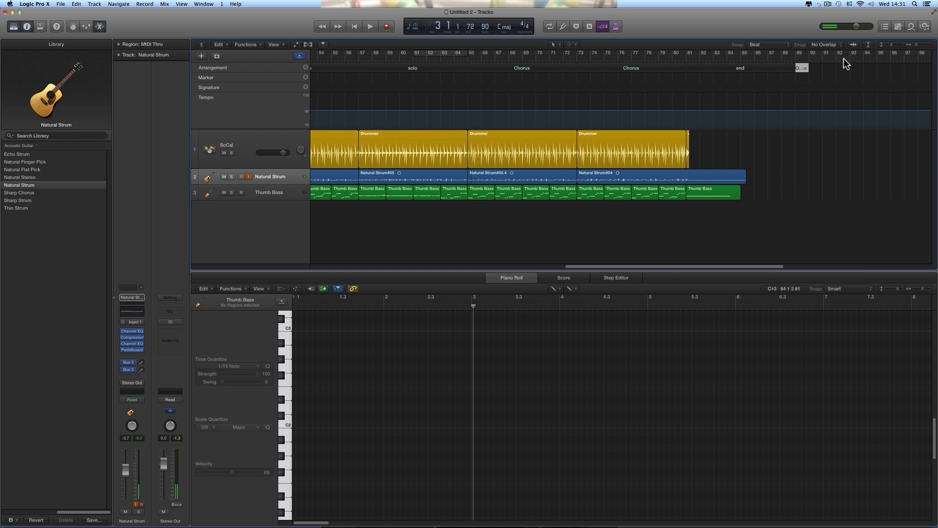
pyautogui.click(924, 45)
pyautogui.hscroll(8, 866, 78)
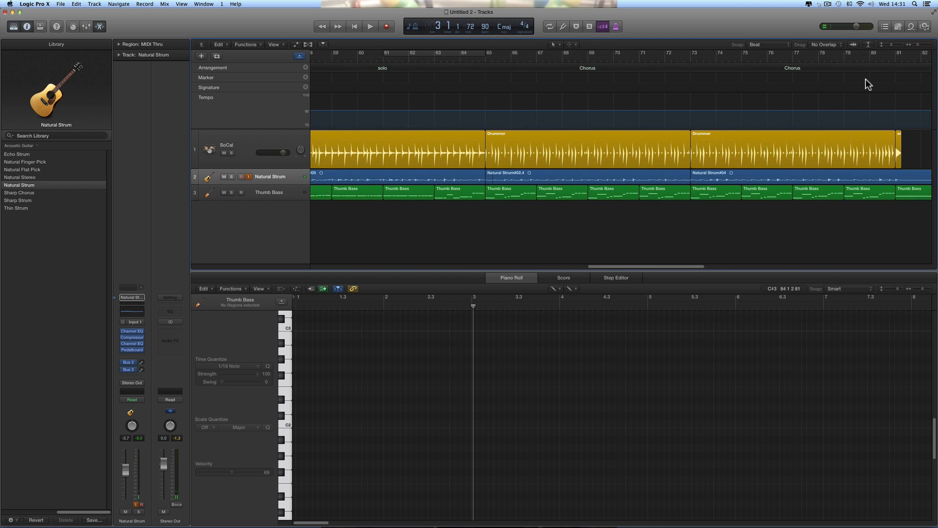
pyautogui.moveTo(872, 69); pyautogui.dragTo(301, 67)
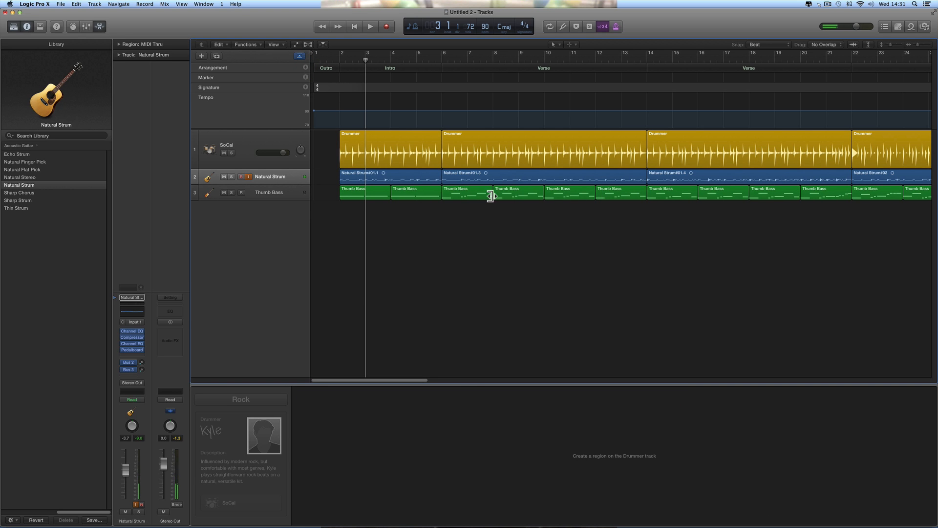
# Rename the Outro arrangement marker at bar 1 as count.
pyautogui.click(329, 71)
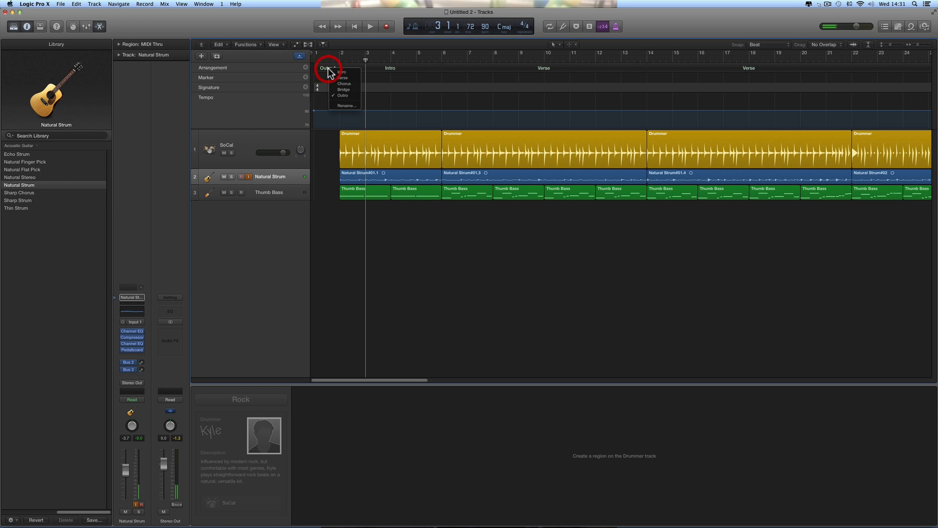
pyautogui.click(342, 107)
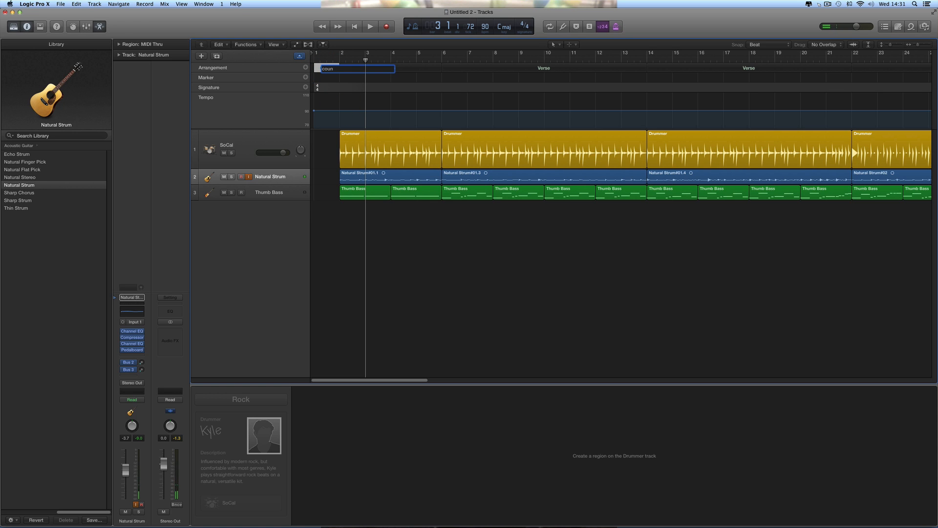
pyautogui.write('count')
pyautogui.press('Return')
# Create a Drummer region in bar 1 of the SoCal track under the count marker with the Pencil Tool.
pyautogui.click(552, 45)
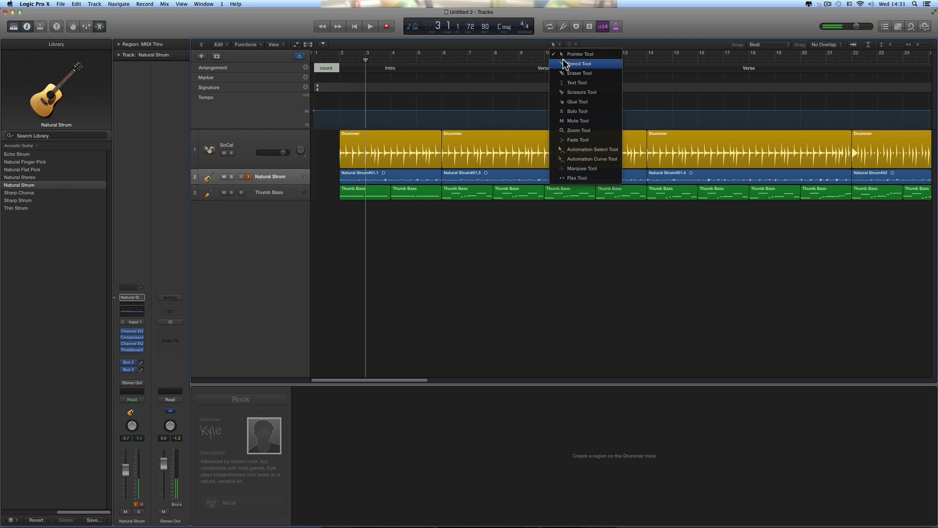
pyautogui.click(563, 64)
pyautogui.click(323, 155)
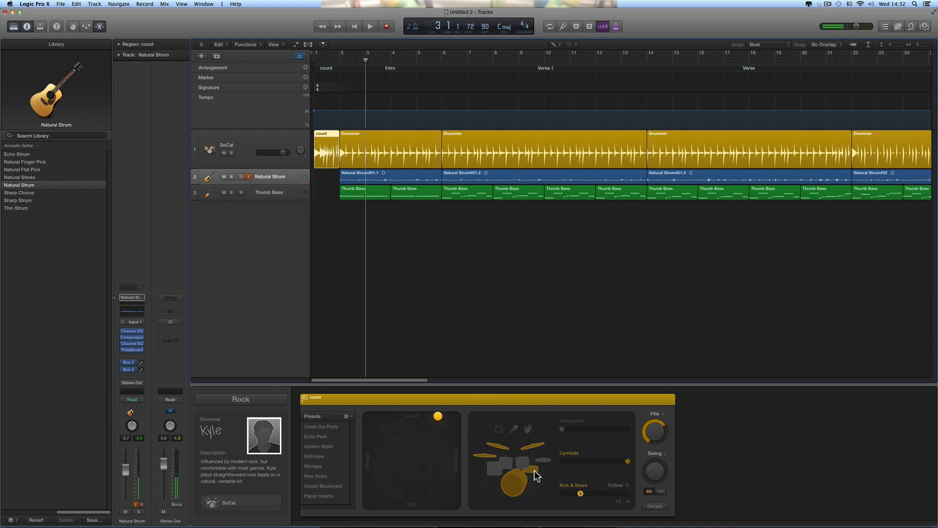
# Reduce the count region to hi-hat only with its lowest pattern variation and no fills, centring the puck between Simple and Complex towards Loud.
pyautogui.moveTo(441, 420); pyautogui.dragTo(389, 435)
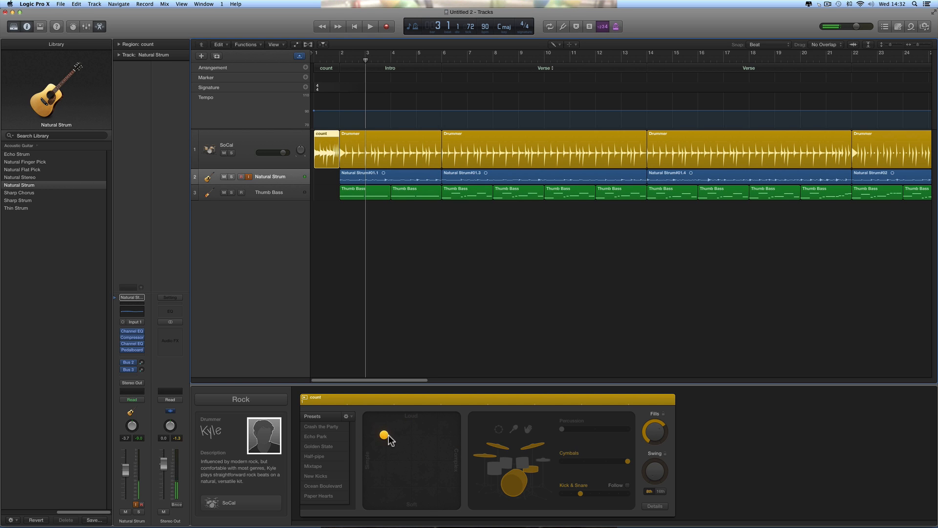
pyautogui.click(487, 457)
pyautogui.click(521, 479)
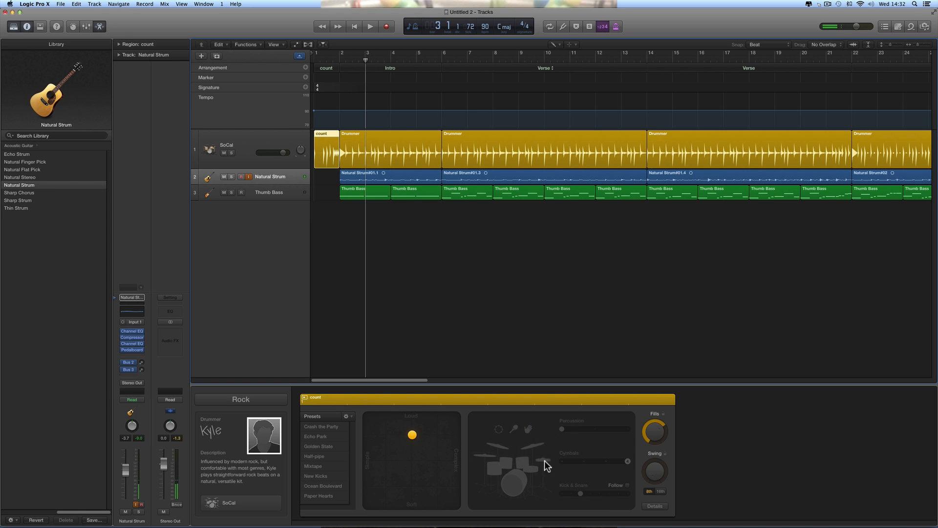
pyautogui.click(545, 461)
pyautogui.click(560, 461)
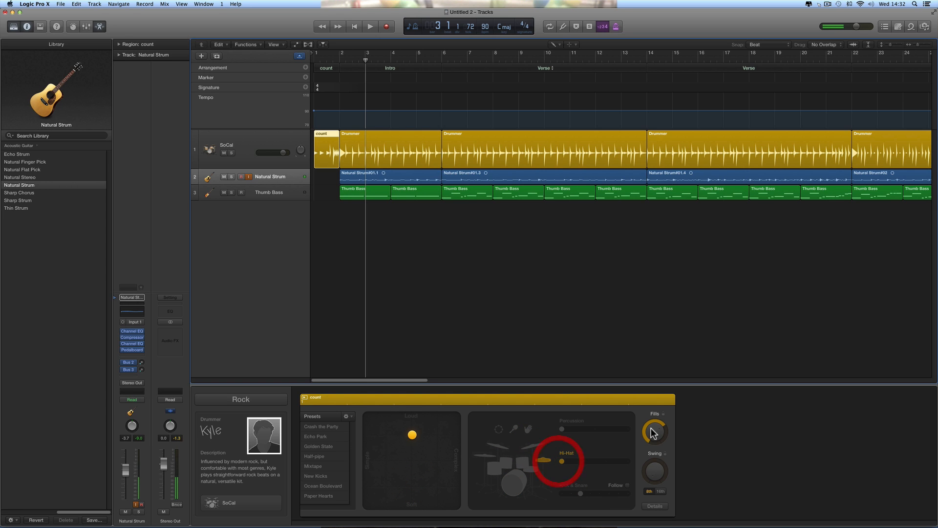
pyautogui.moveTo(651, 430); pyautogui.dragTo(681, 492)
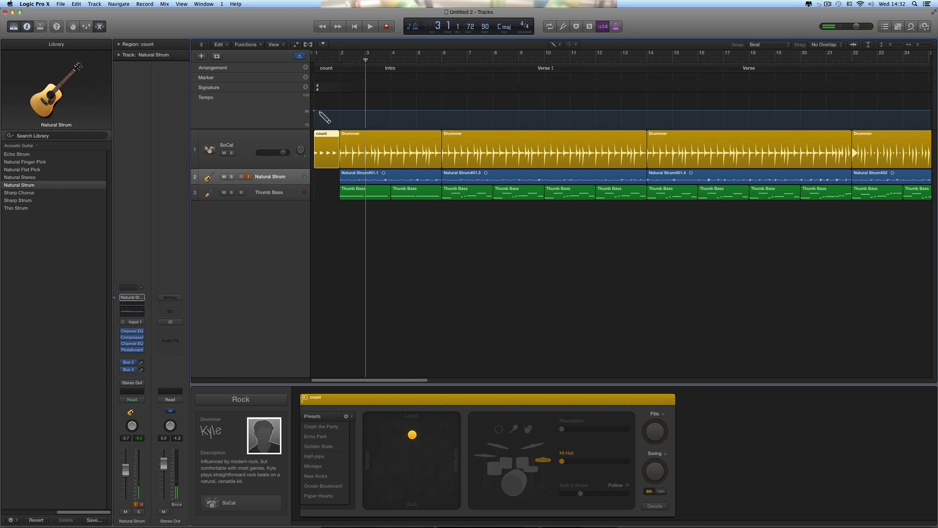
# Play the song from bar 1 to hear the hi-hat count leading into the Intro.
pyautogui.click(355, 27)
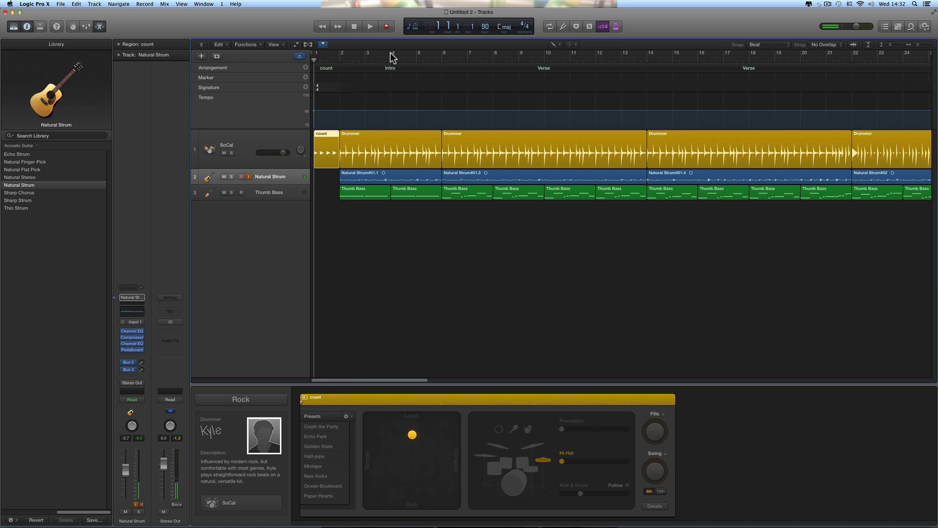
pyautogui.press('space')
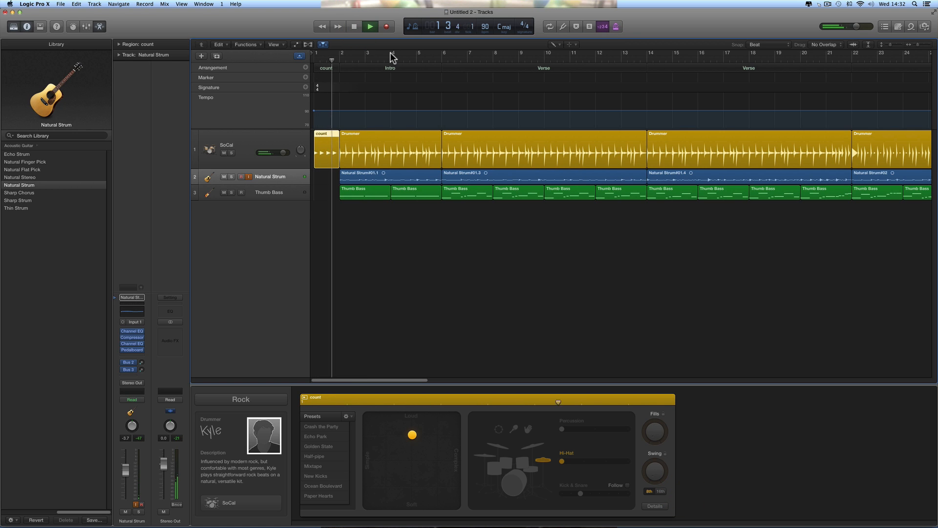
pyautogui.press('space')
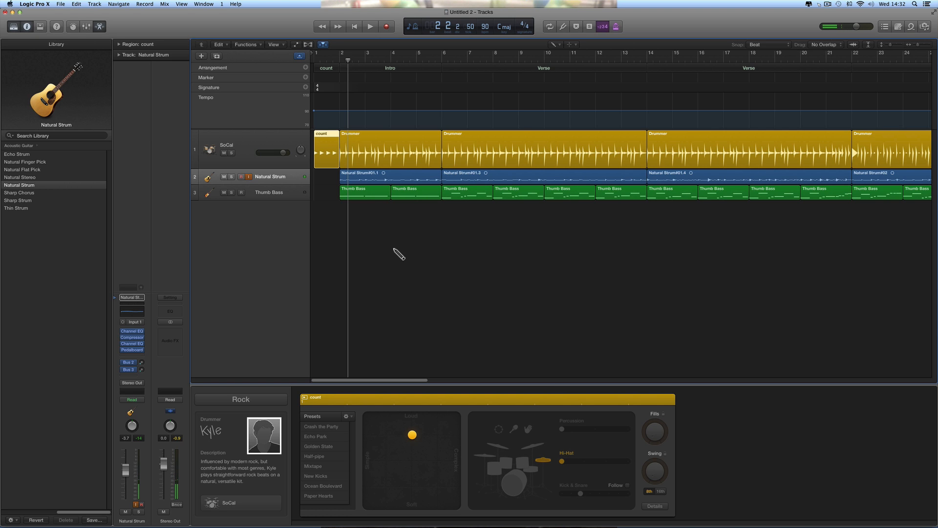
# Switch to the Pointer Tool and convert the count Drummer region on the SoCal track to a MIDI region.
pyautogui.click(557, 44)
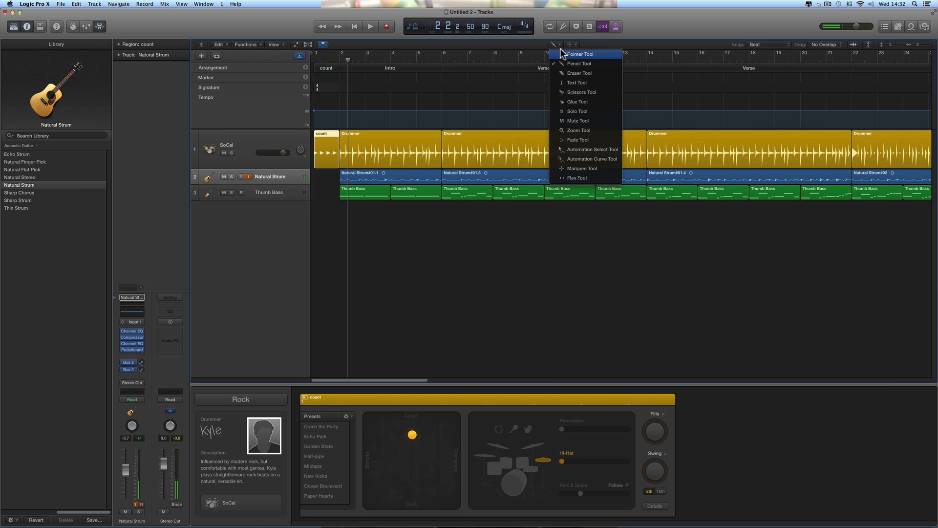
pyautogui.click(562, 52)
pyautogui.click(273, 143)
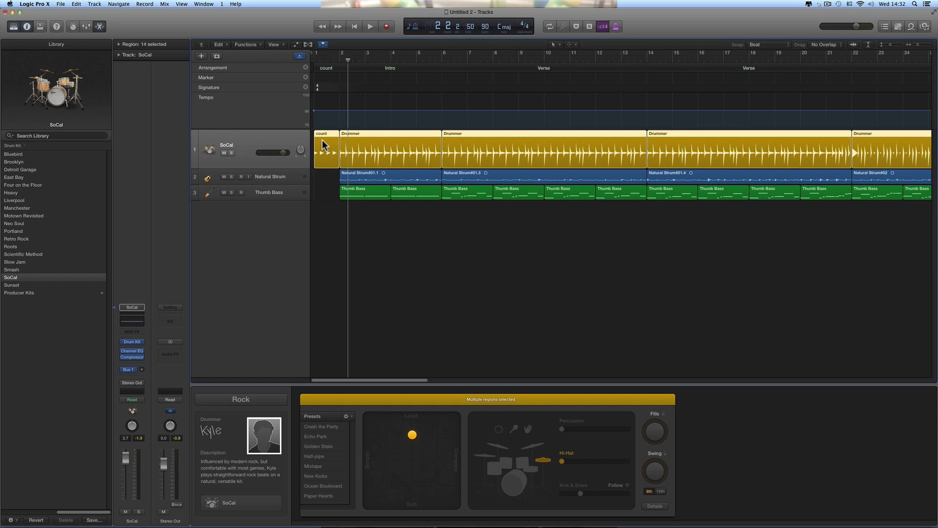
pyautogui.click(316, 198)
pyautogui.click(320, 150)
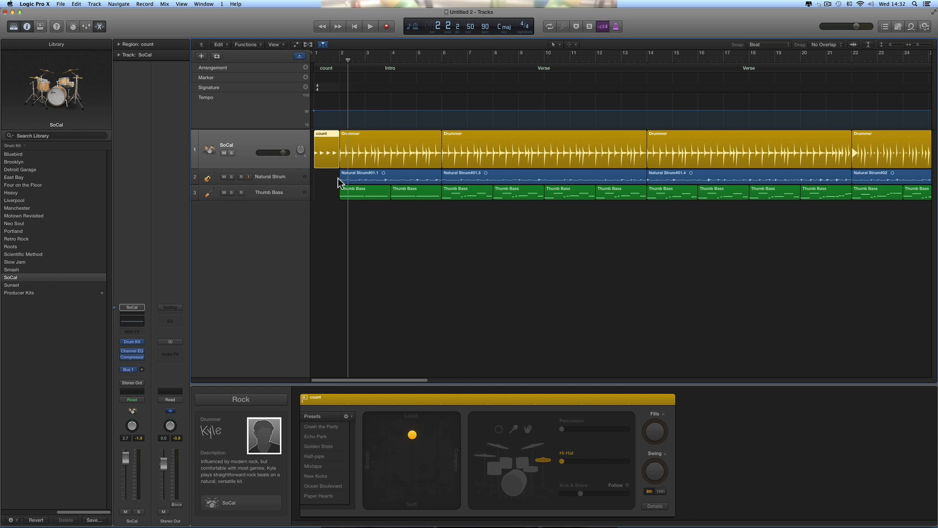
pyautogui.rightClick(368, 220)
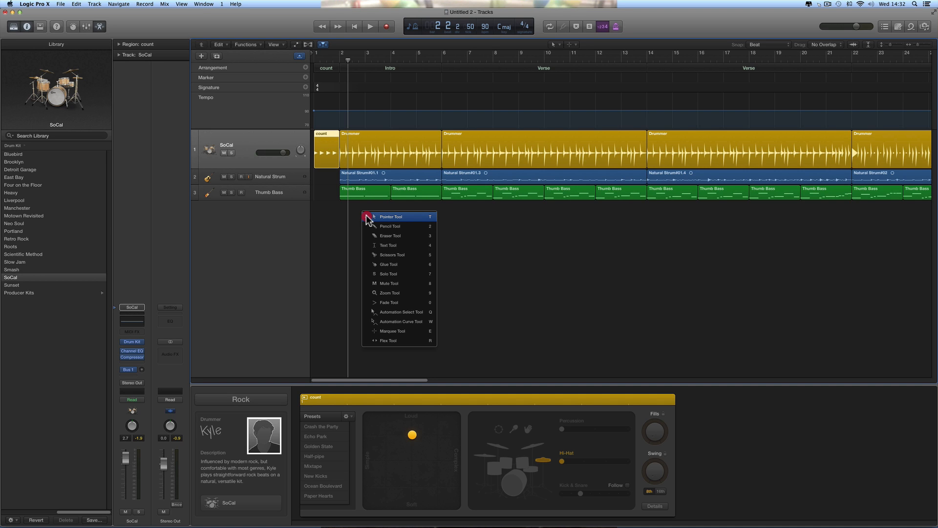
pyautogui.click(345, 244)
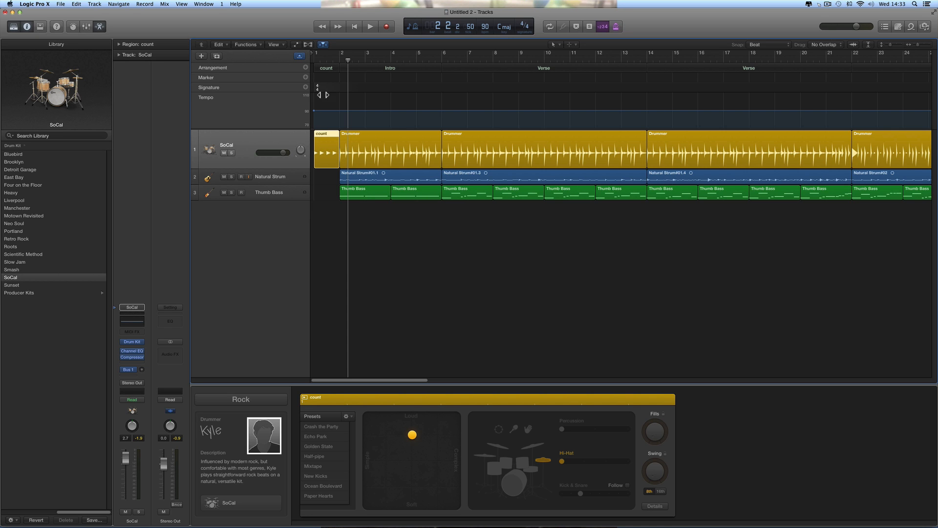
pyautogui.rightClick(322, 143)
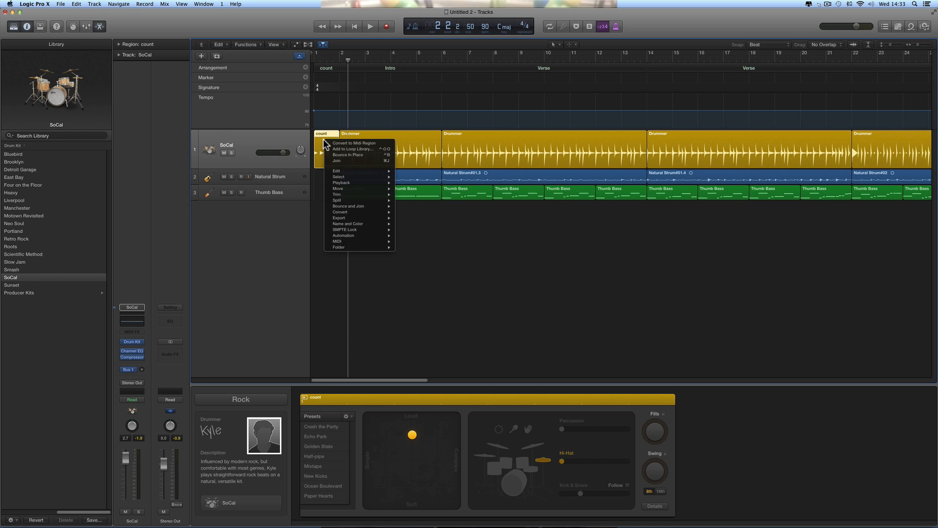
pyautogui.click(355, 147)
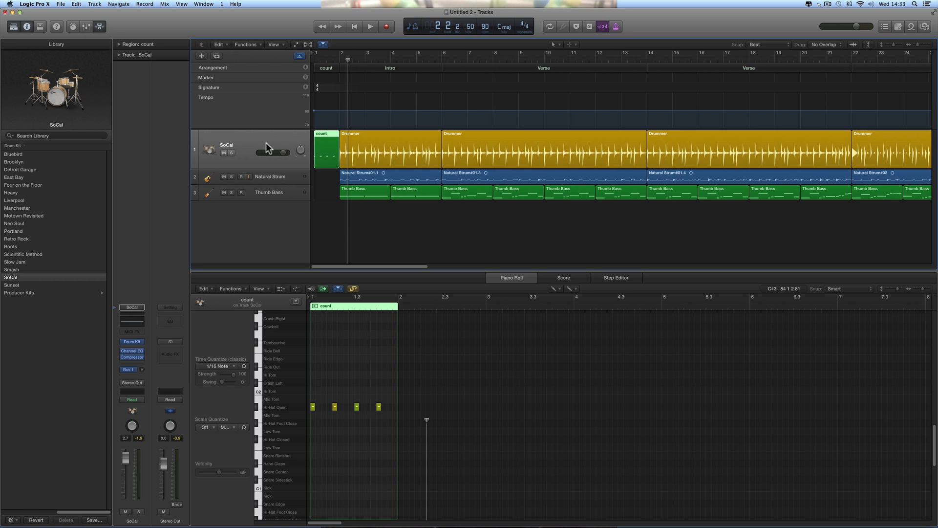
pyautogui.click(371, 153)
pyautogui.click(336, 149)
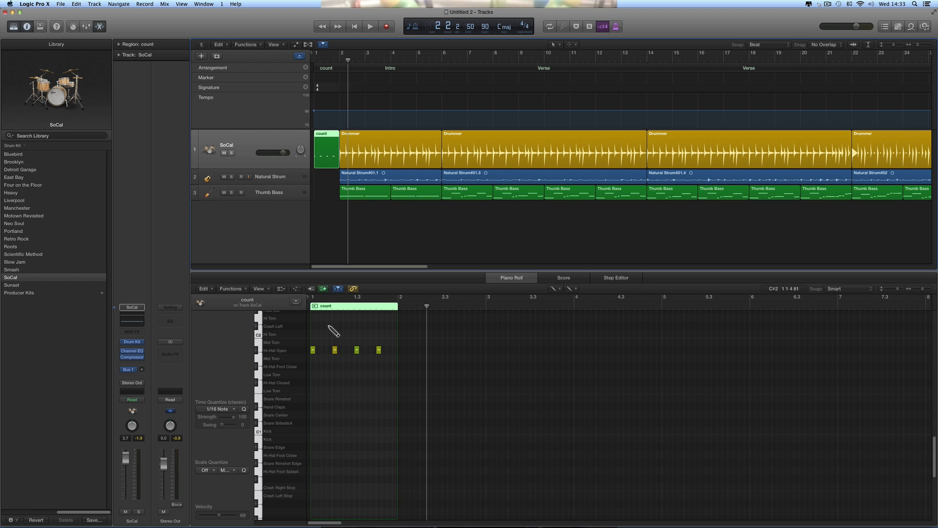
# Zoom in on the count region's notes in the Piano Roll and play the count bar from its start.
pyautogui.click(929, 288)
pyautogui.click(929, 289)
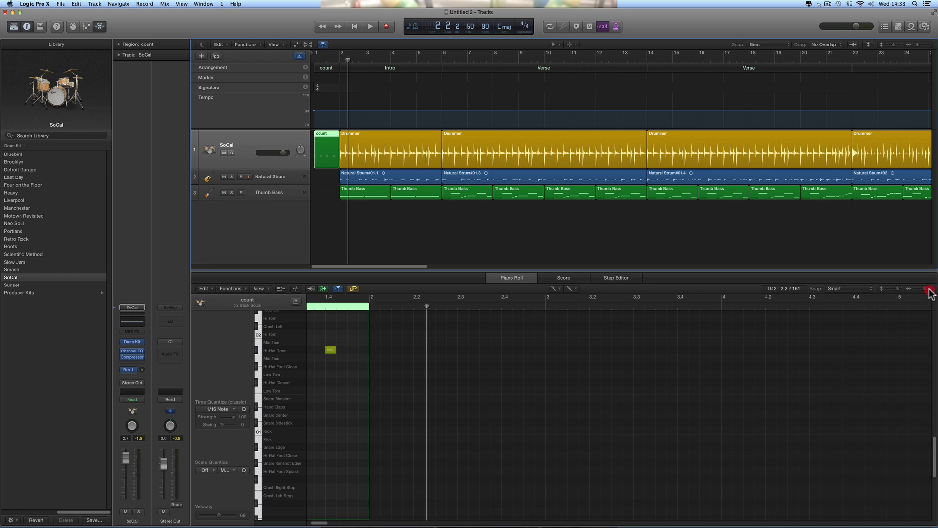
pyautogui.click(928, 288)
pyautogui.hscroll(-5, 627, 379)
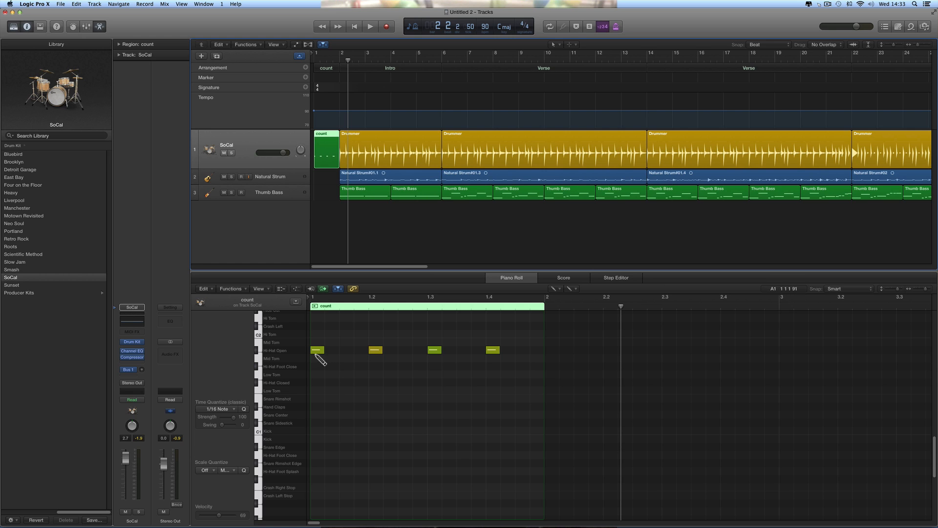
pyautogui.press('space')
pyautogui.press('space')
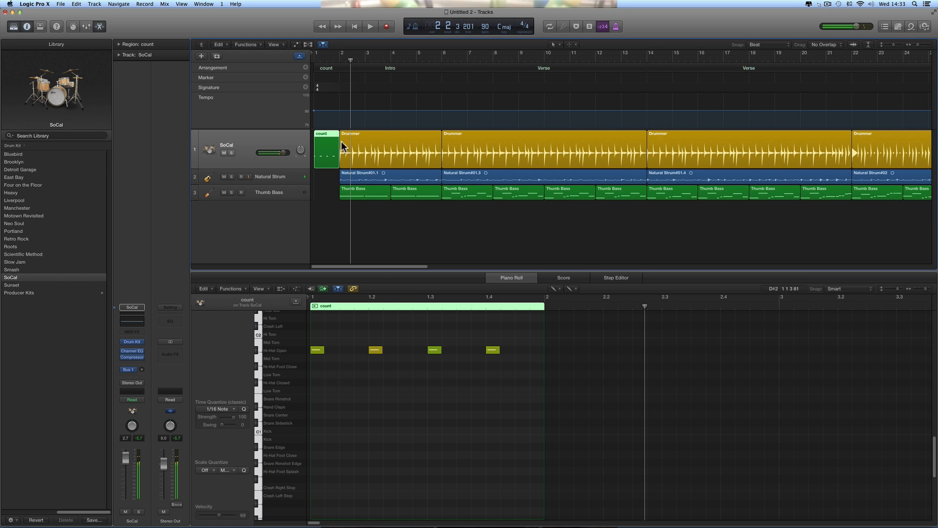
pyautogui.click(355, 28)
pyautogui.press('space')
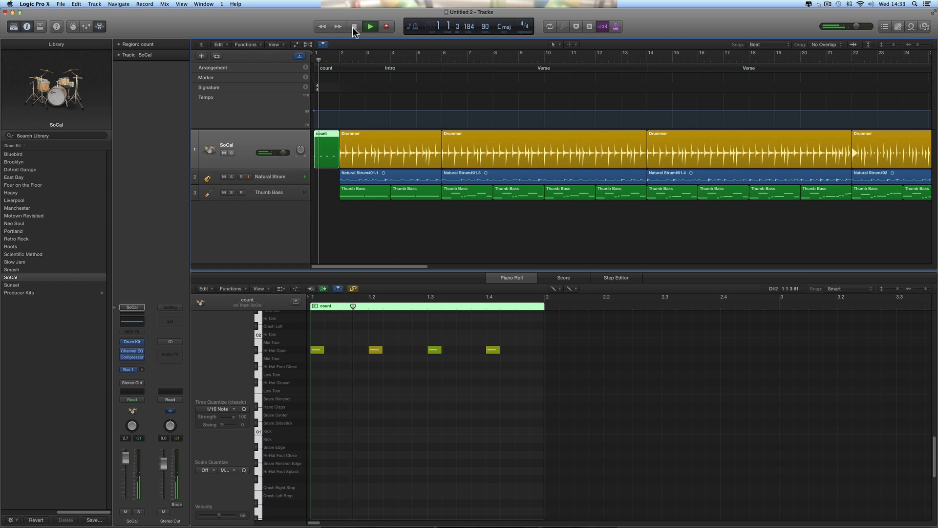
pyautogui.press('space')
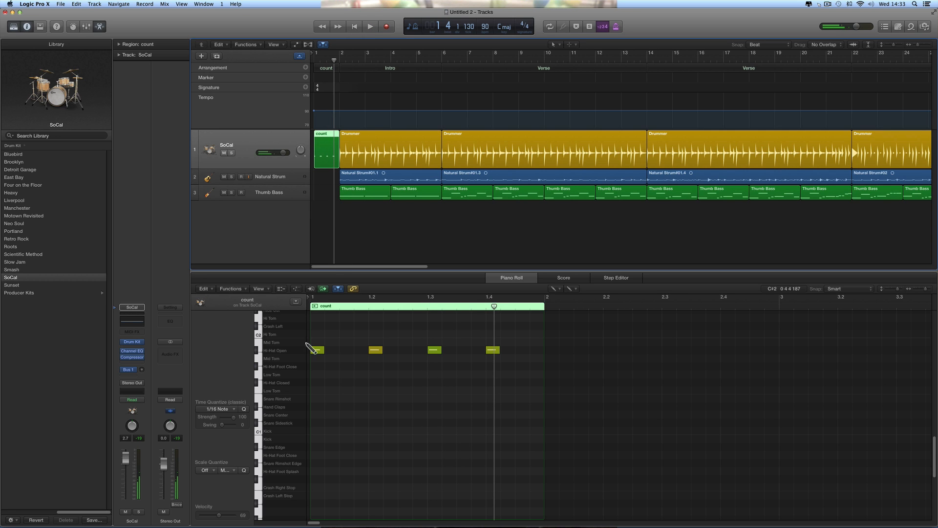
# Move all four Hi-Hat Open notes to Hi-Hat Closed, and play the count with a cycle range over bar 1.
pyautogui.click(285, 352)
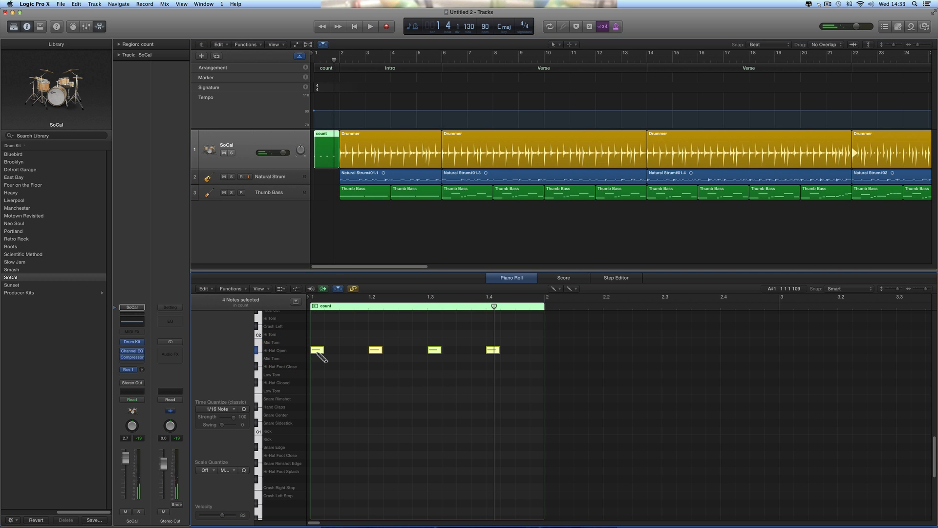
pyautogui.moveTo(318, 352); pyautogui.dragTo(317, 383)
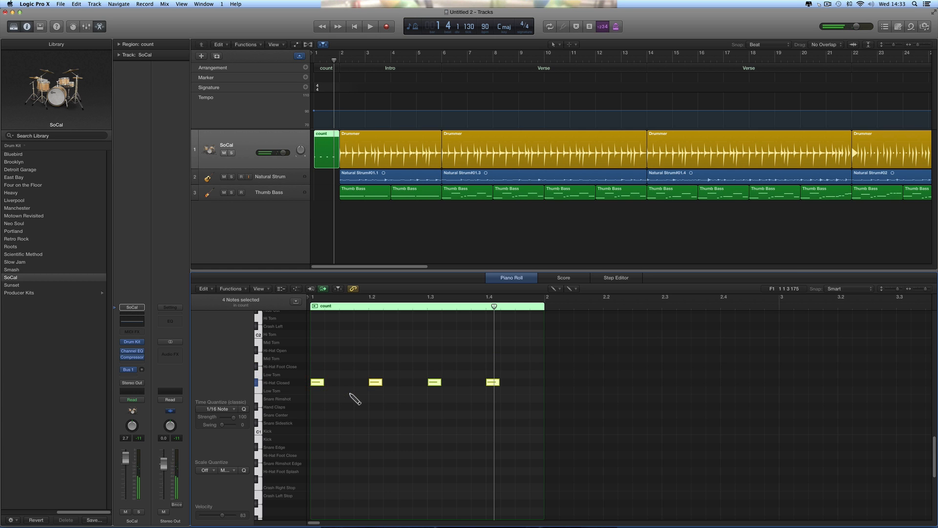
pyautogui.moveTo(315, 58); pyautogui.dragTo(341, 56)
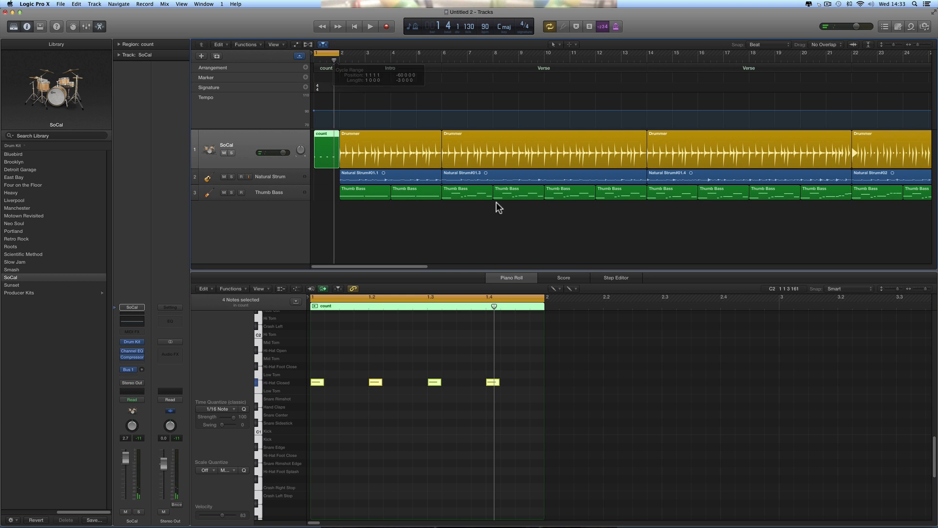
pyautogui.press('space')
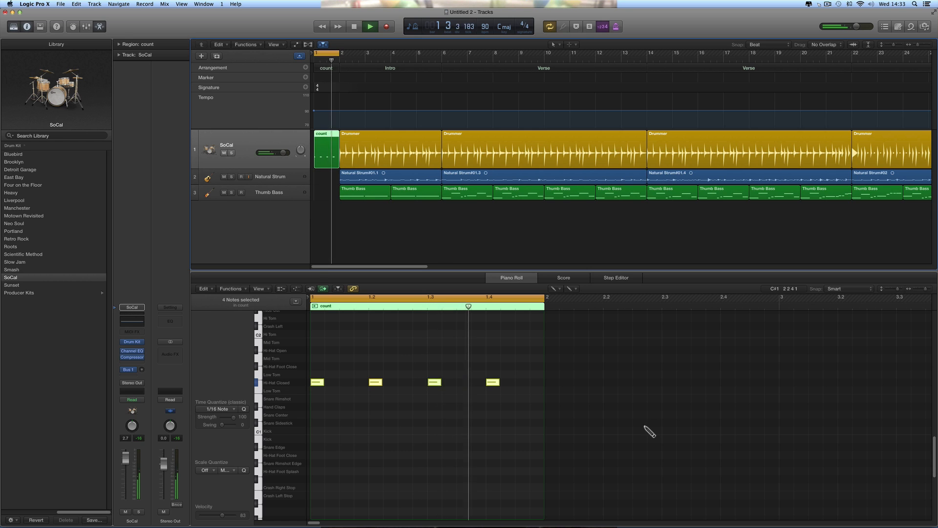
pyautogui.press('space')
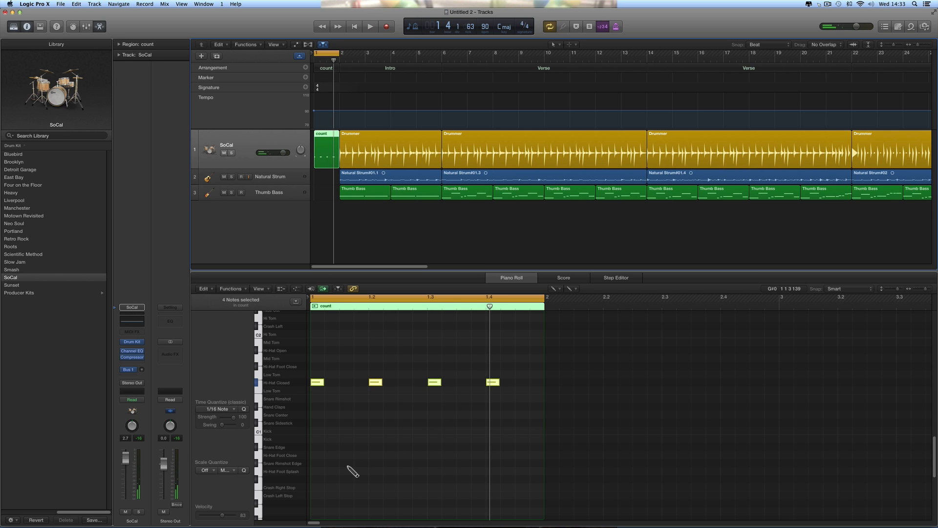
# Audition lower drum sounds by moving the four count notes down, and return them to Hi-Hat Closed.
pyautogui.scroll(5, 337, 454)
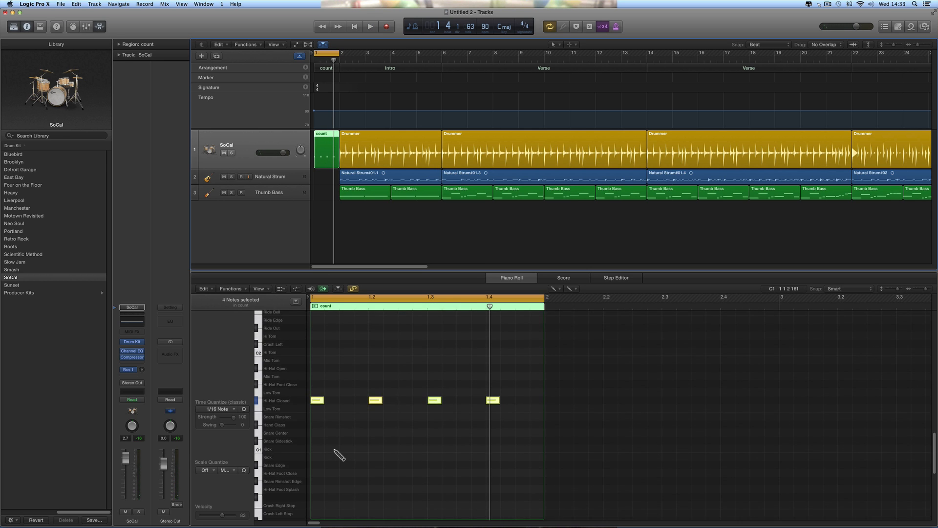
pyautogui.scroll(4, 340, 455)
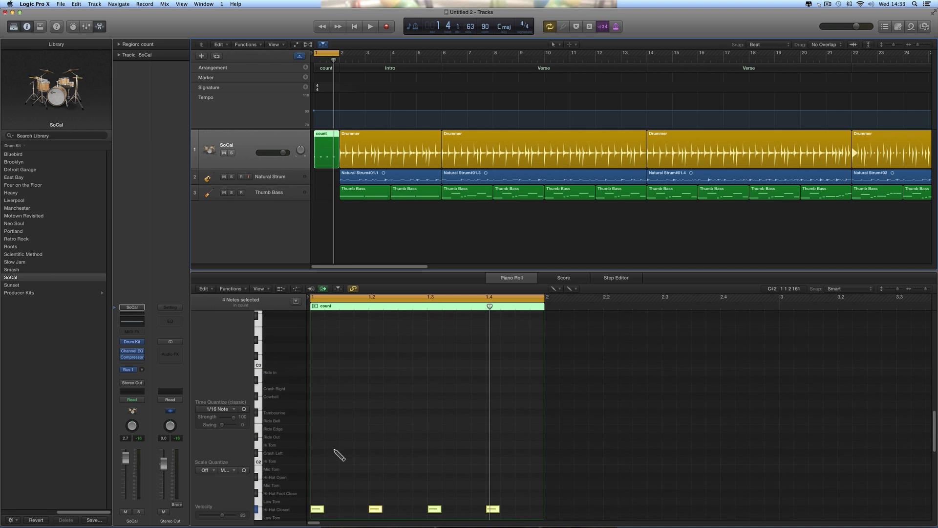
pyautogui.scroll(-6, 339, 454)
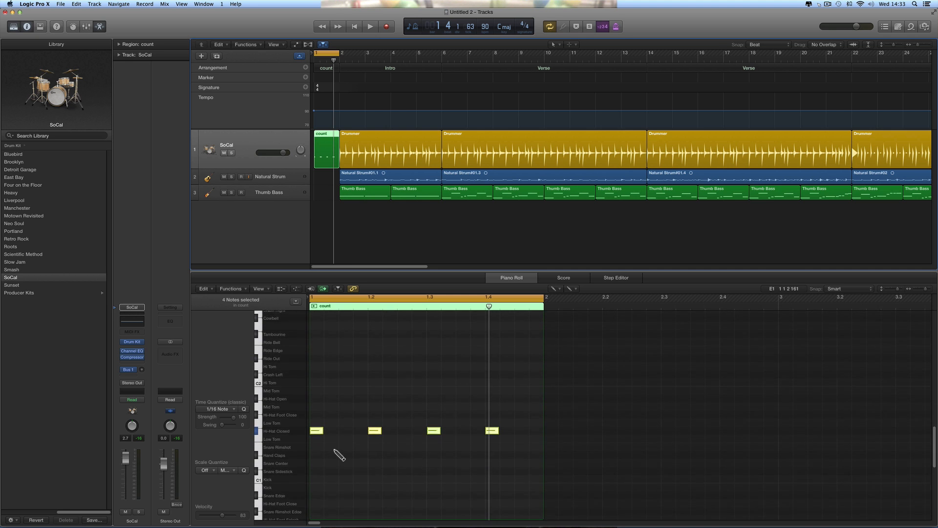
pyautogui.scroll(-7, 340, 455)
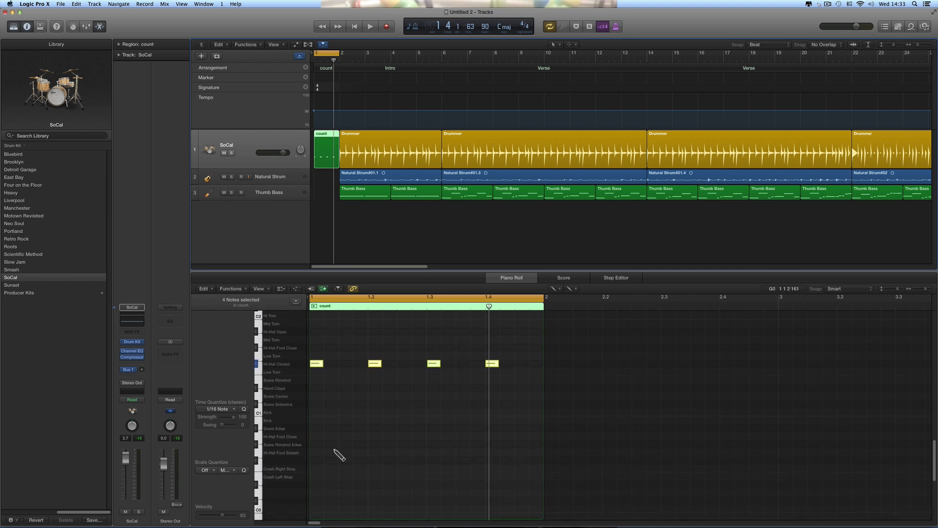
pyautogui.scroll(-1, 340, 454)
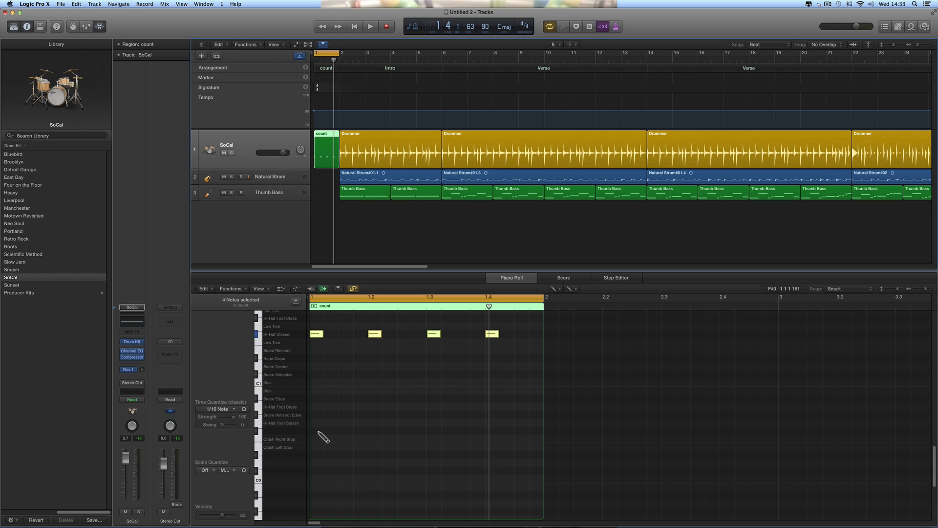
pyautogui.moveTo(317, 334); pyautogui.dragTo(319, 402)
pyautogui.moveTo(321, 354); pyautogui.dragTo(319, 333)
# Move all four count notes up to the Count-In/Clave sound and play the cycled count bar.
pyautogui.scroll(5, 325, 374)
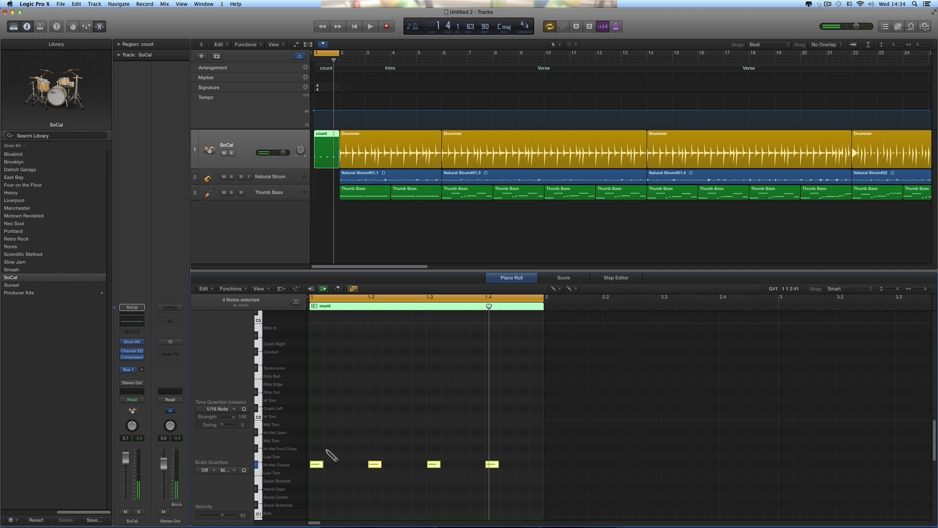
pyautogui.moveTo(315, 465); pyautogui.dragTo(334, 346)
pyautogui.scroll(6, 320, 371)
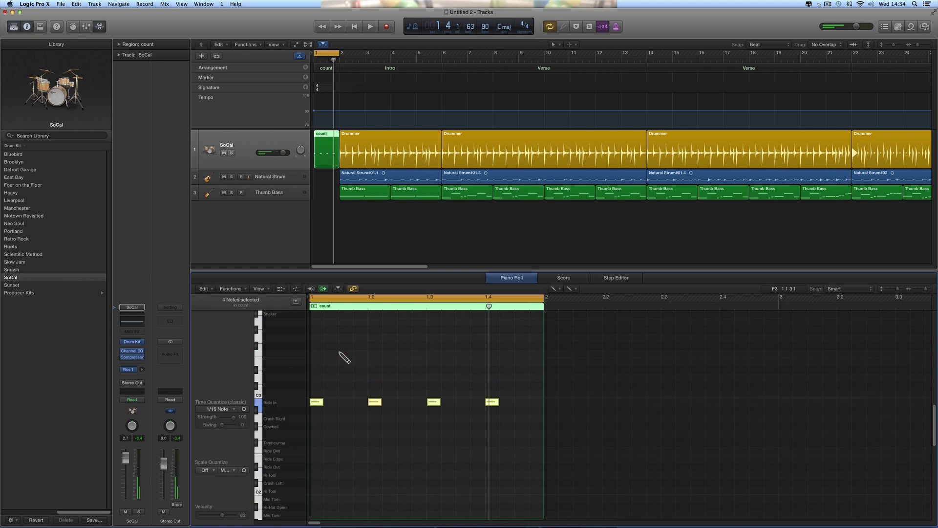
pyautogui.scroll(1, 325, 425)
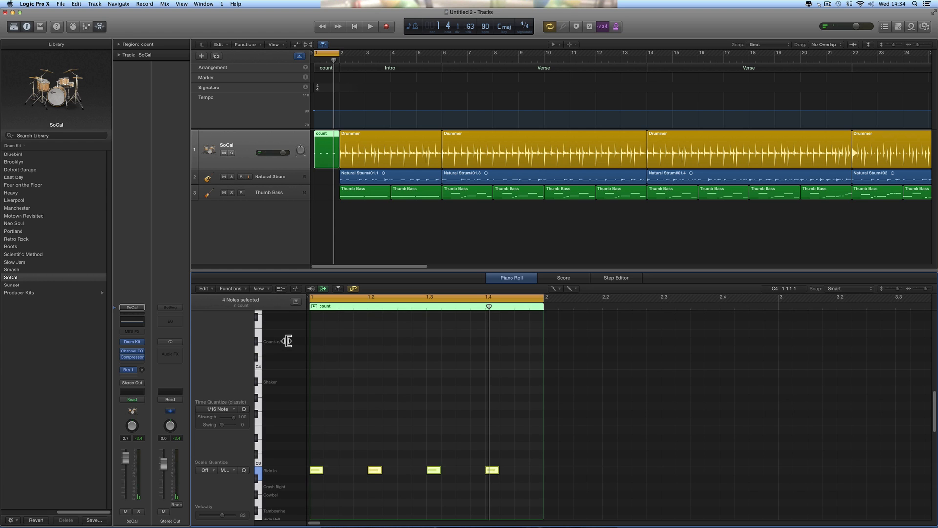
pyautogui.click(317, 470)
pyautogui.moveTo(317, 470); pyautogui.dragTo(315, 341)
pyautogui.scroll(4, 347, 390)
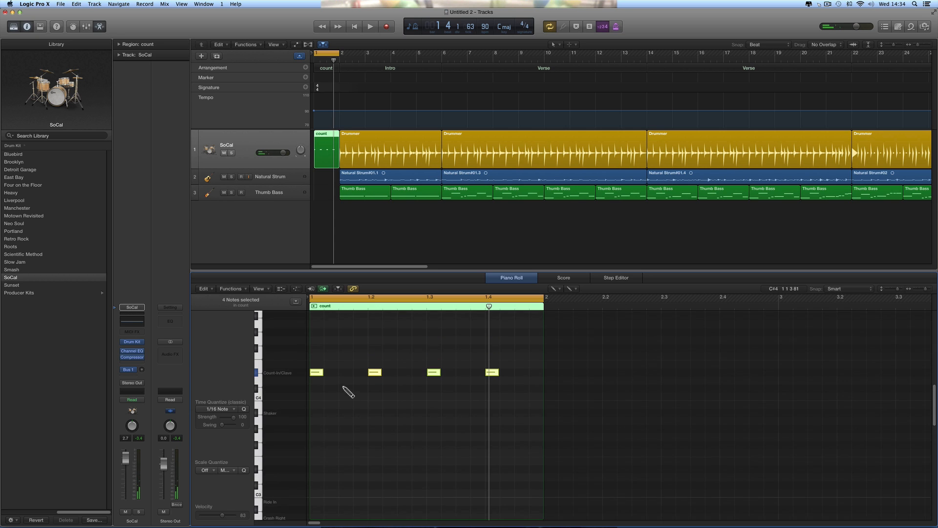
pyautogui.press('space')
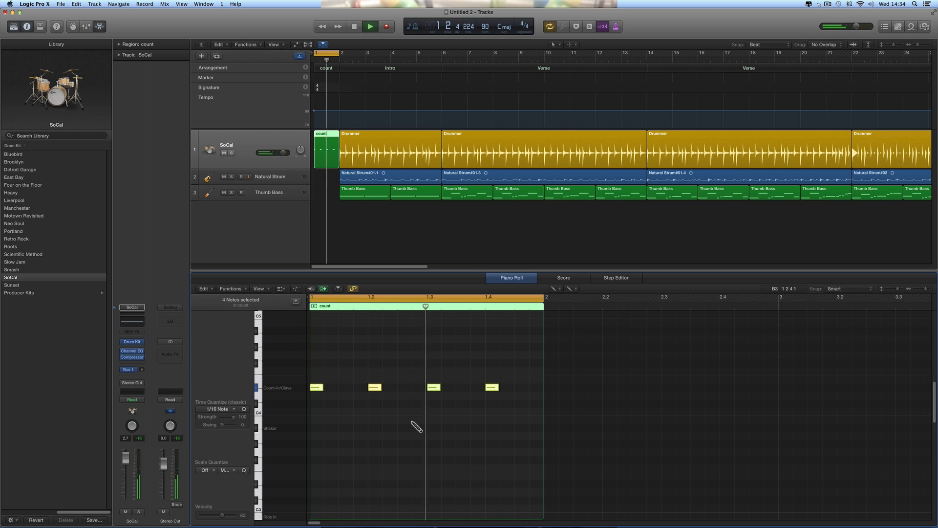
pyautogui.press('space')
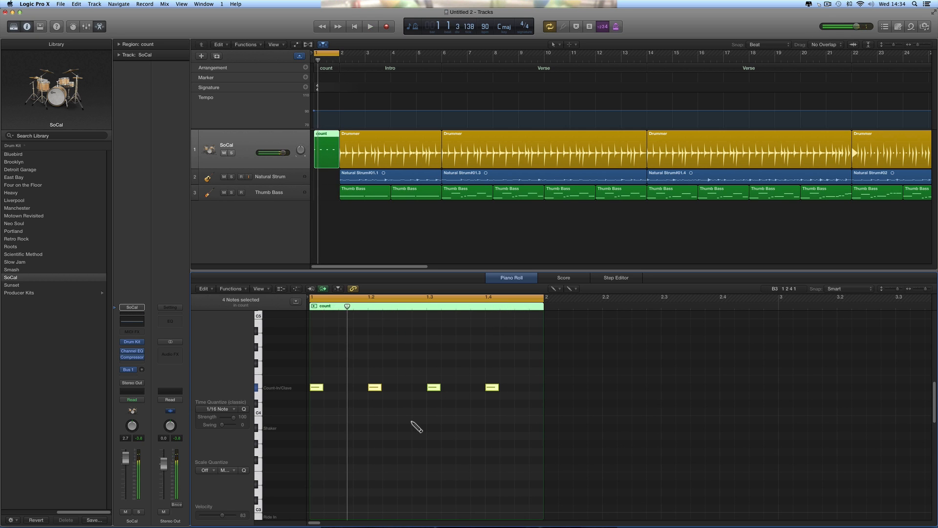
# Turn off the cycle range and play the song from bar 1 to hear the clave count leading into the Intro.
pyautogui.click(332, 53)
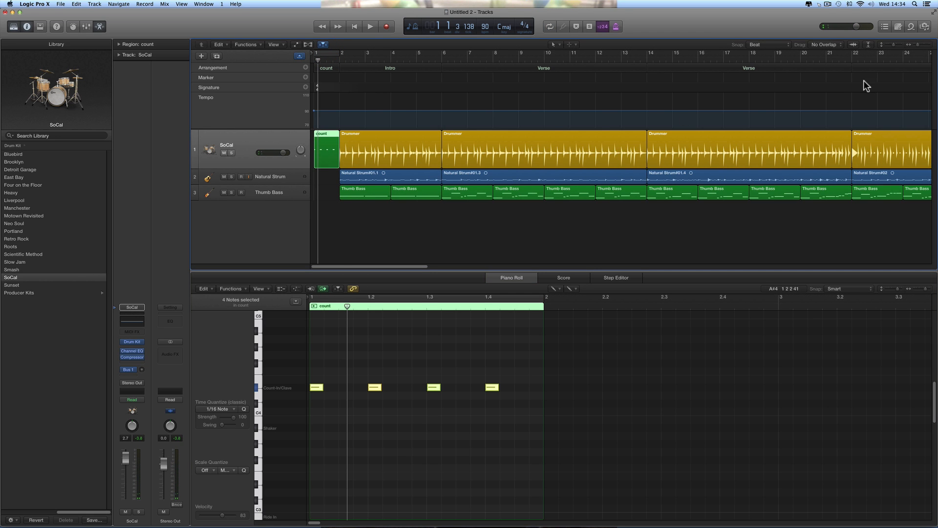
pyautogui.moveTo(918, 45); pyautogui.dragTo(912, 45)
pyautogui.press('space')
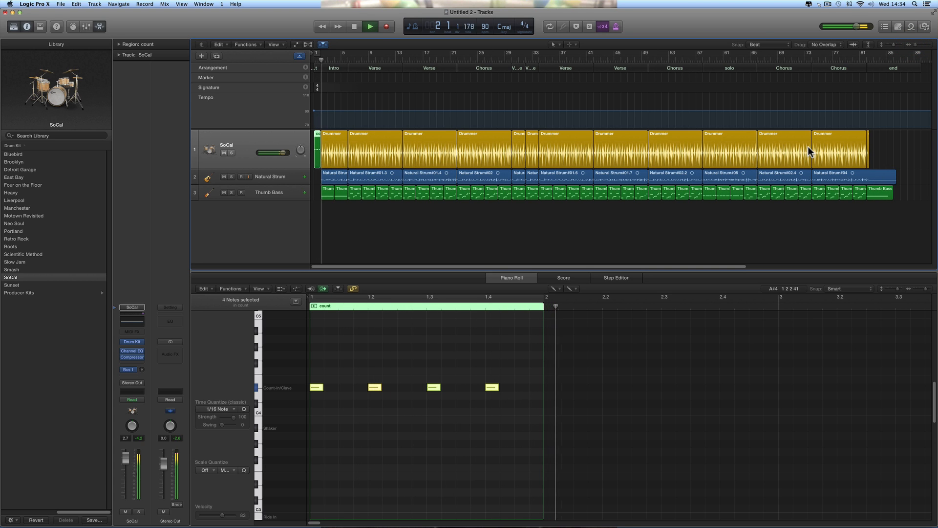
pyautogui.click(353, 27)
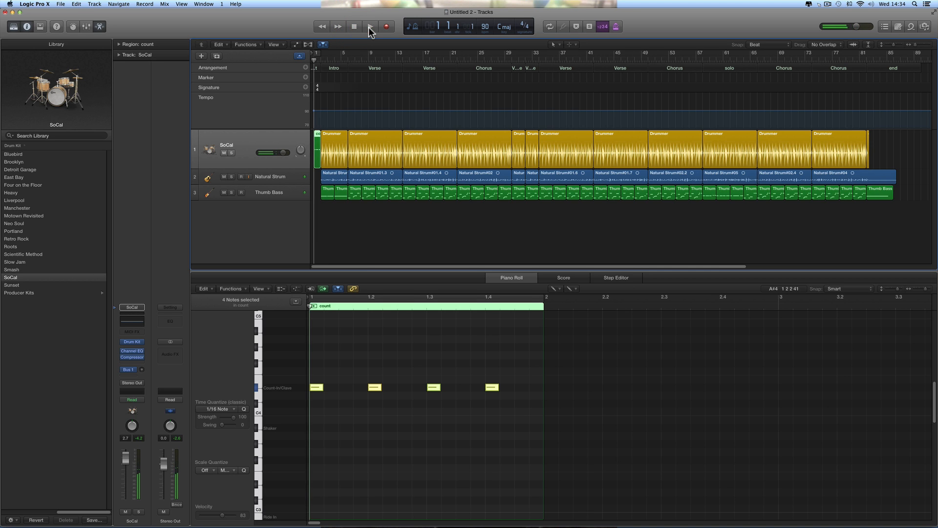
pyautogui.click(370, 26)
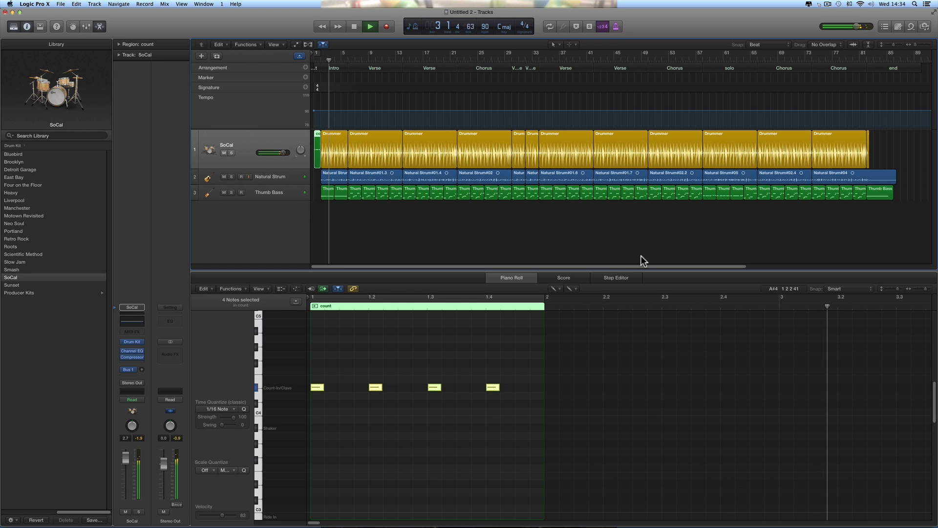
pyautogui.press('space')
# Duplicate the Natural Strum guitar track as a new empty track with the same settings.
pyautogui.click(260, 178)
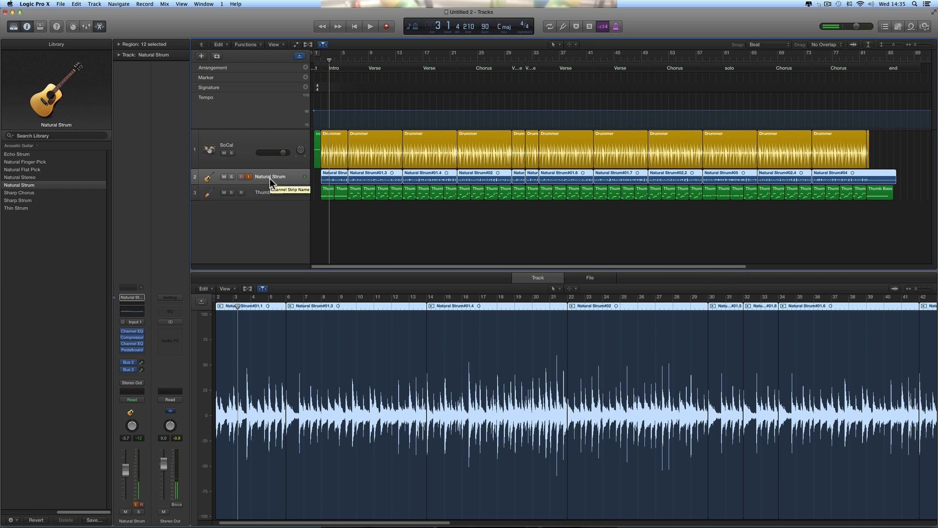
pyautogui.hscroll(1, 270, 178)
pyautogui.hscroll(-1, 321, 179)
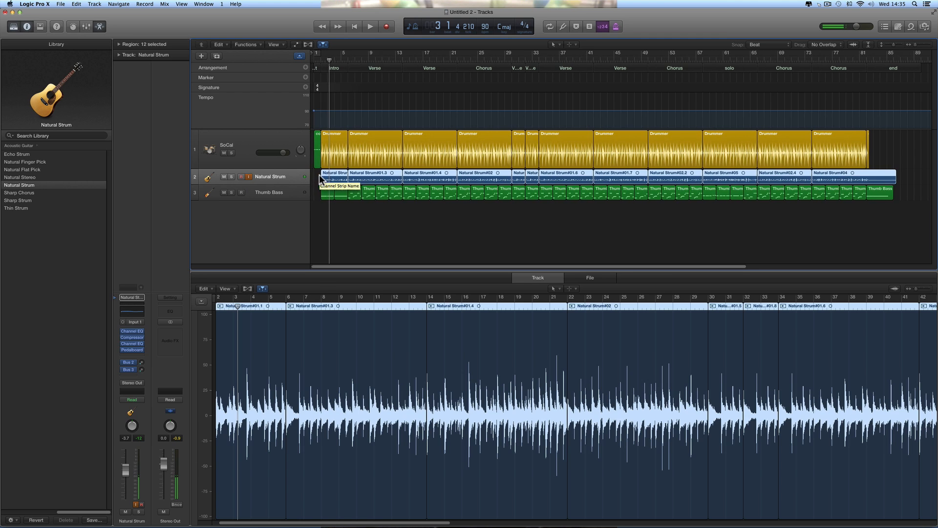
pyautogui.click(266, 176)
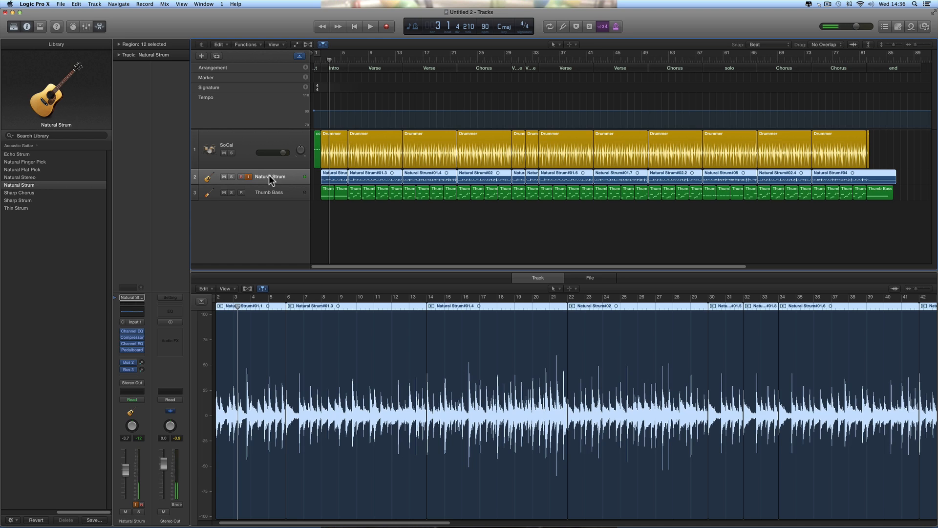
pyautogui.click(218, 55)
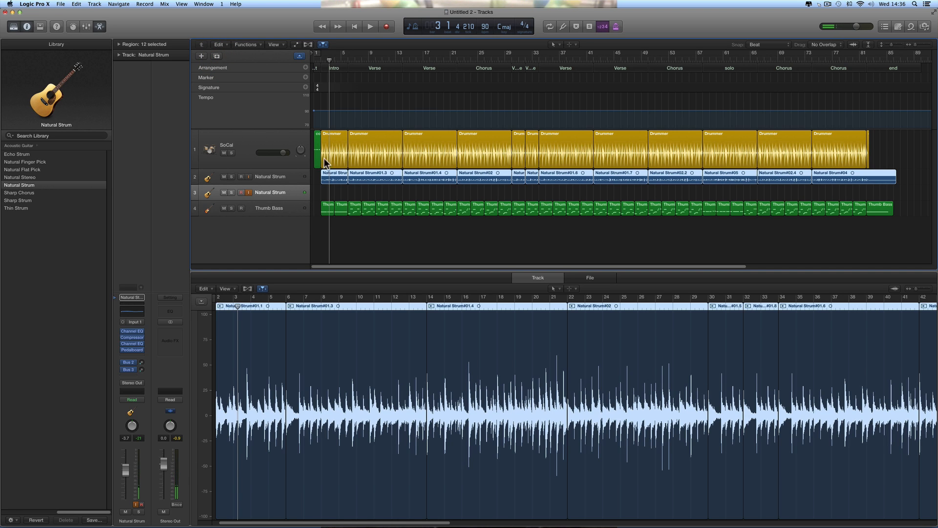
# Record a guitar take from bar 1 to about bar 17 on the duplicated Natural Strum track and delete it.
pyautogui.click(316, 60)
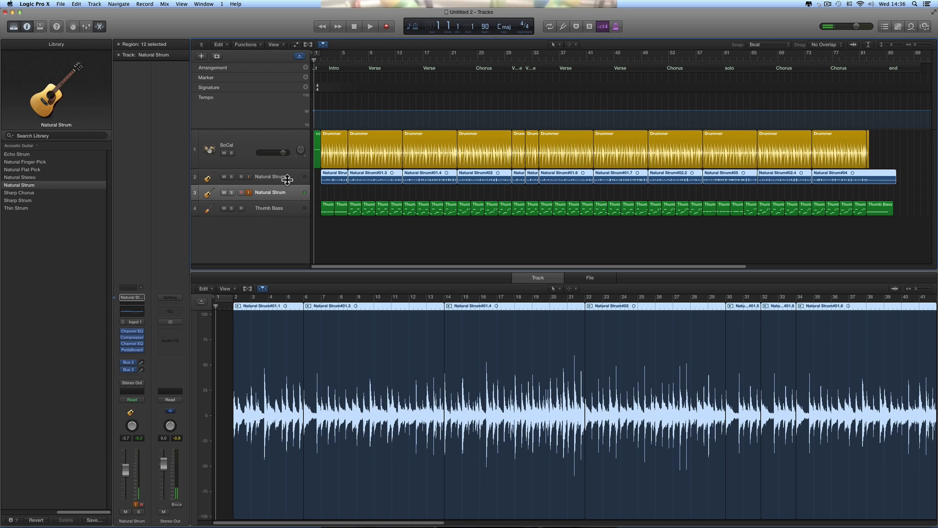
pyautogui.click(283, 153)
pyautogui.click(386, 29)
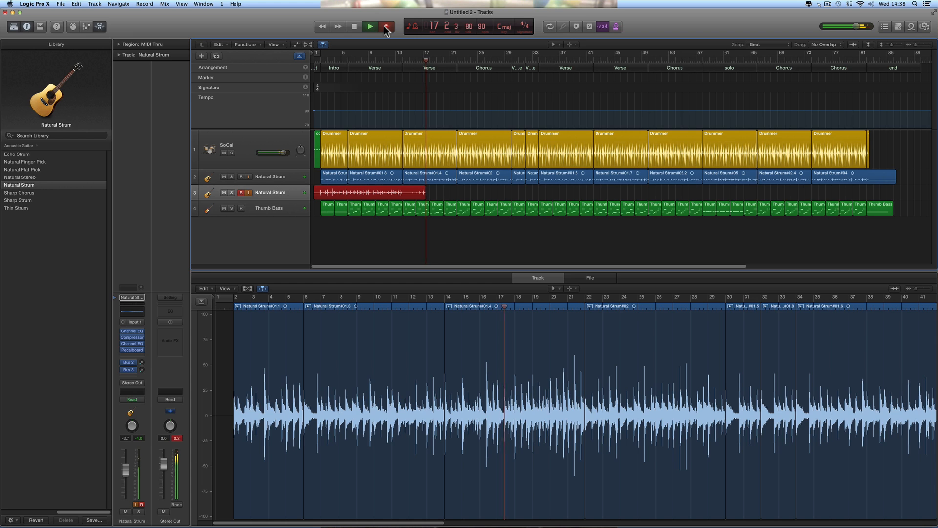
pyautogui.click(386, 30)
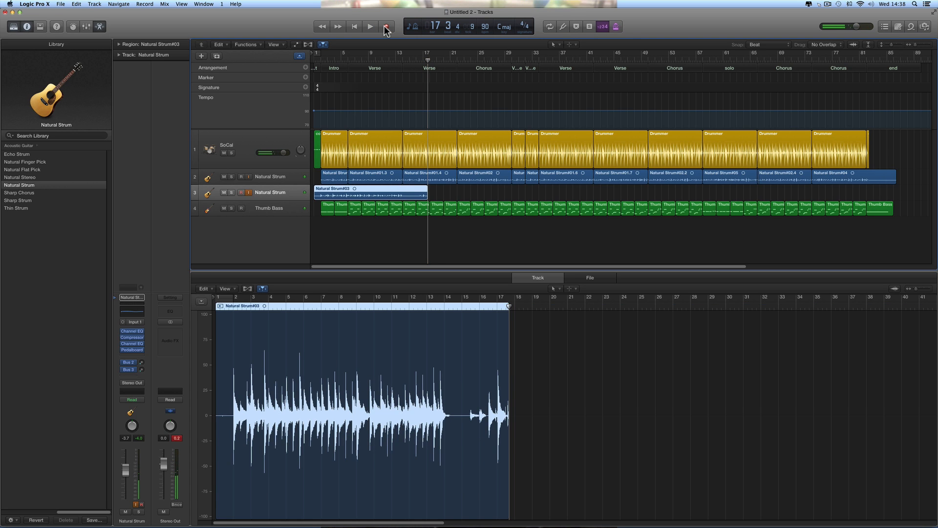
pyautogui.press('Delete')
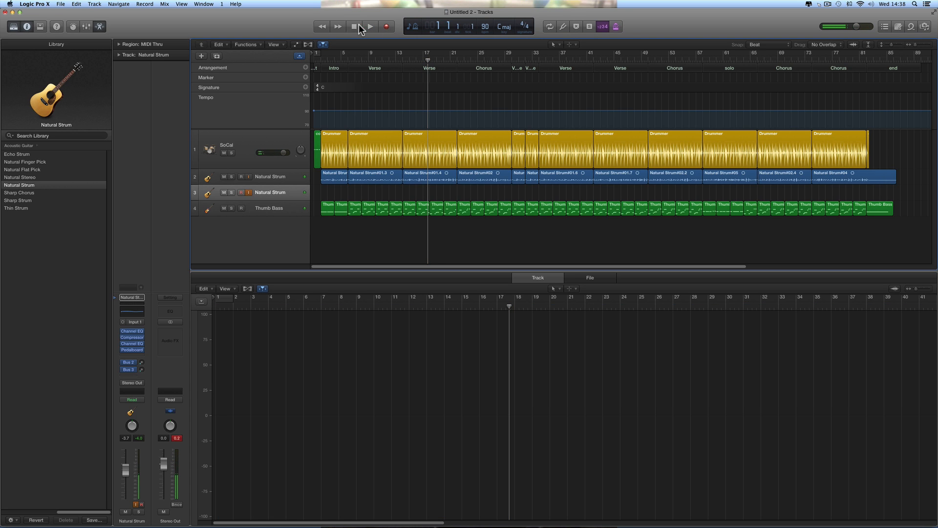
# Set the recording count-in to 1 bar and record a guitar take from bar 1 to bar 22 on the duplicated track.
pyautogui.click(355, 26)
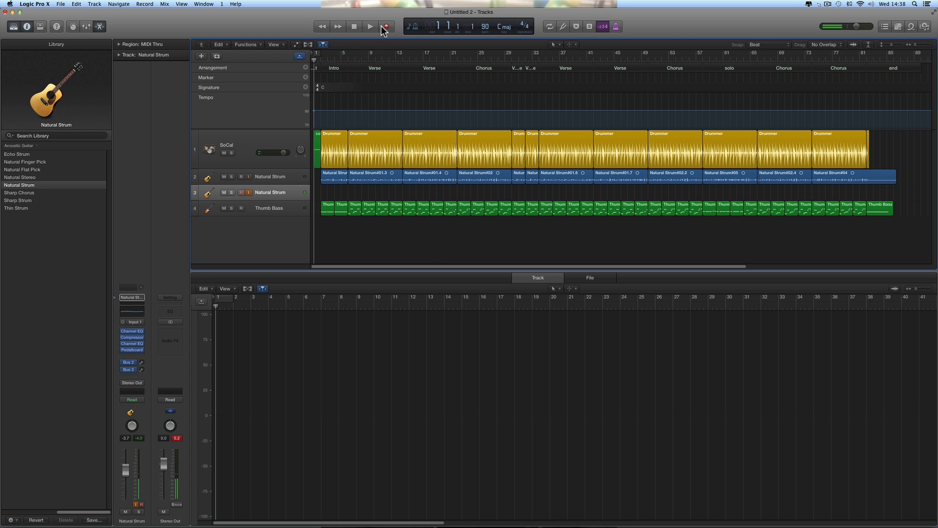
pyautogui.click(146, 5)
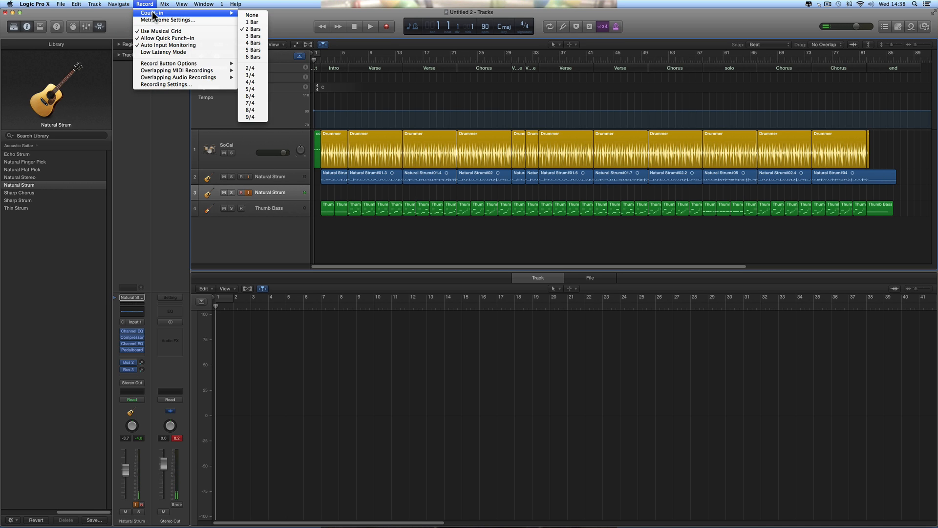
pyautogui.click(253, 22)
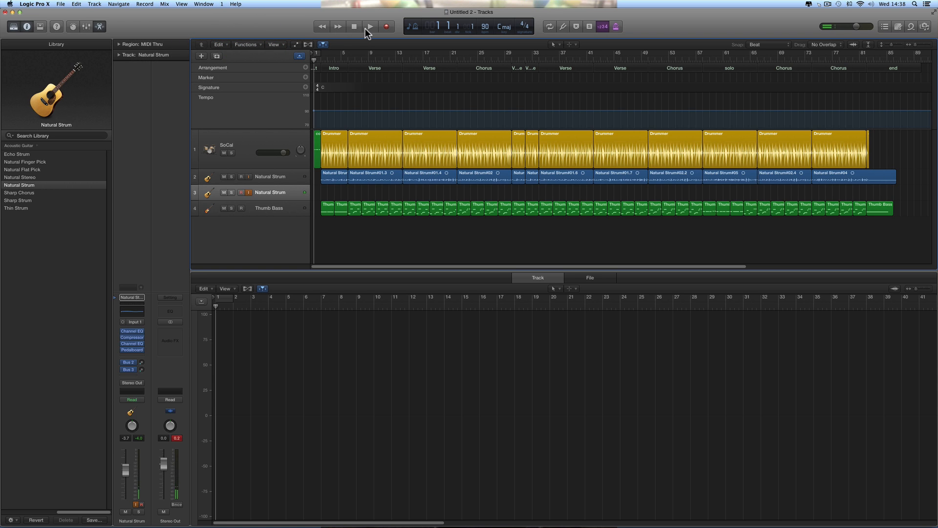
pyautogui.click(389, 27)
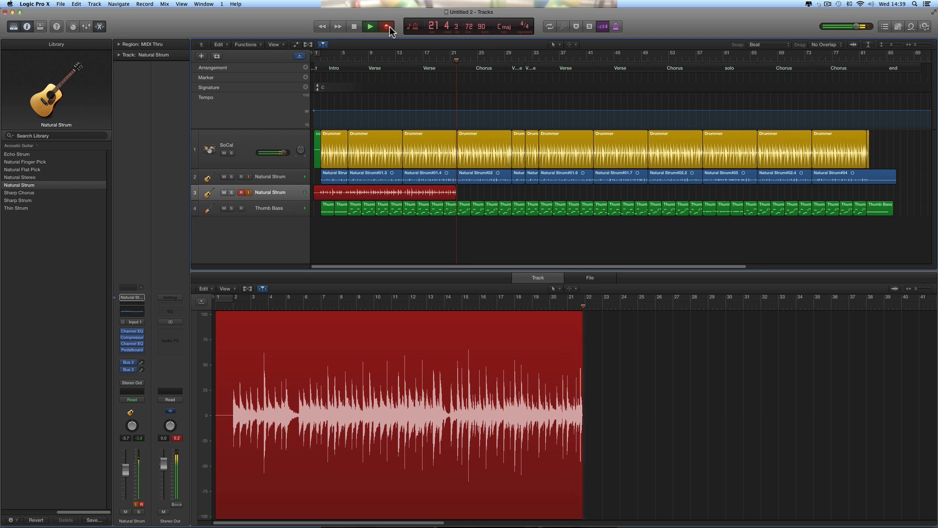
pyautogui.press('space')
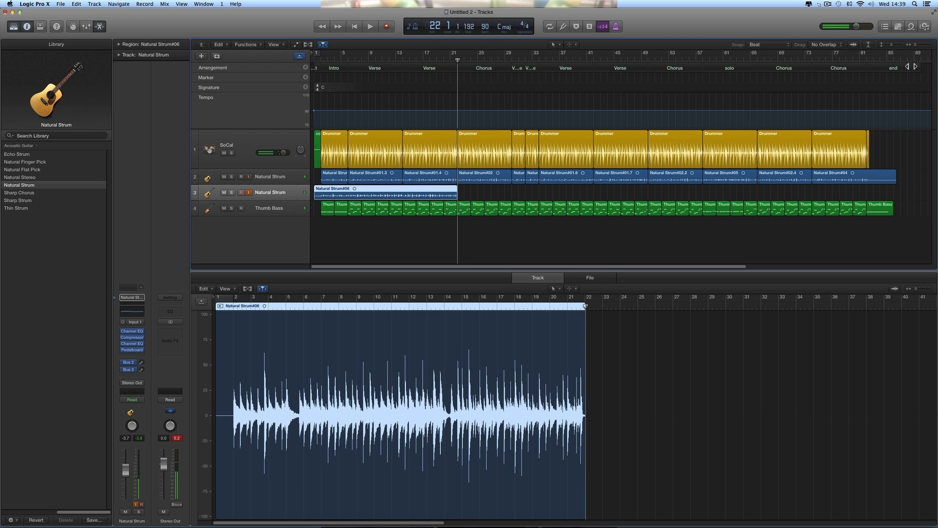
# Trim the end of the new guitar take to bar 14 and record a continuation from there to about bar 34.
pyautogui.click(926, 45)
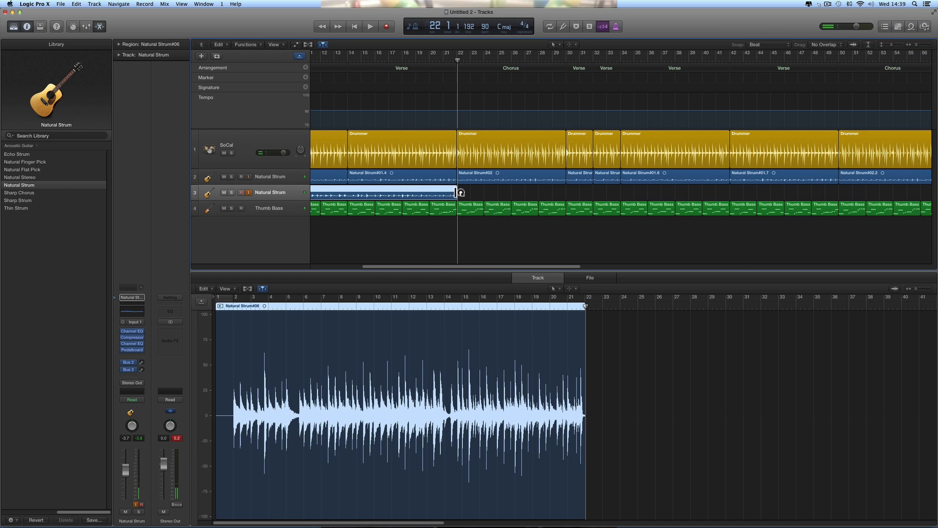
pyautogui.moveTo(443, 197); pyautogui.dragTo(349, 183)
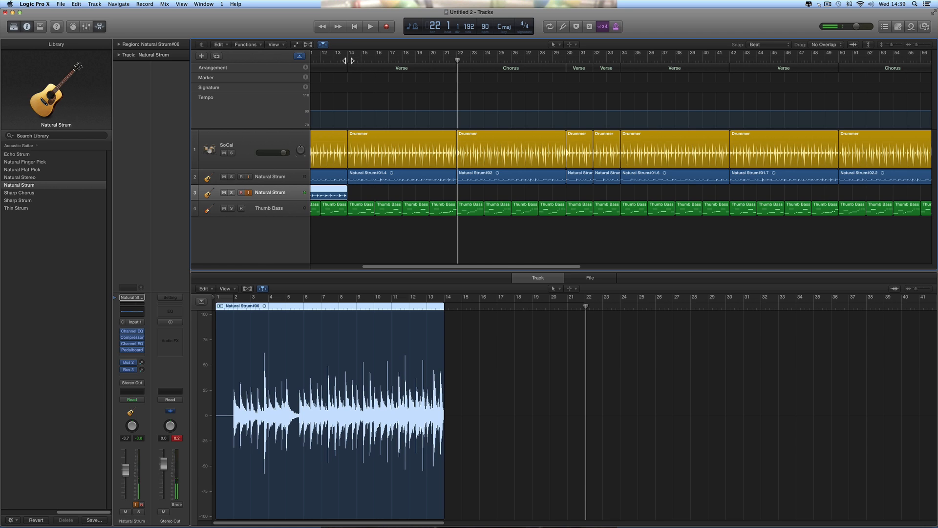
pyautogui.click(348, 61)
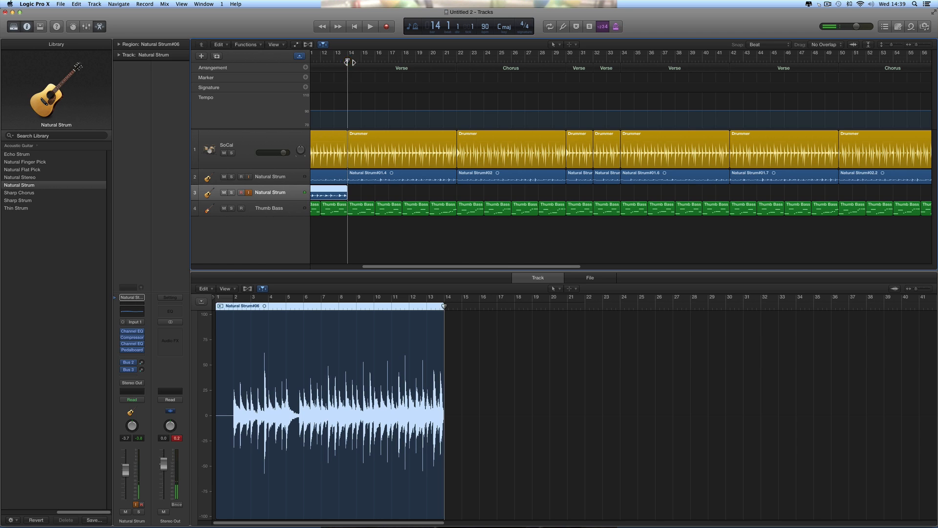
pyautogui.click(389, 27)
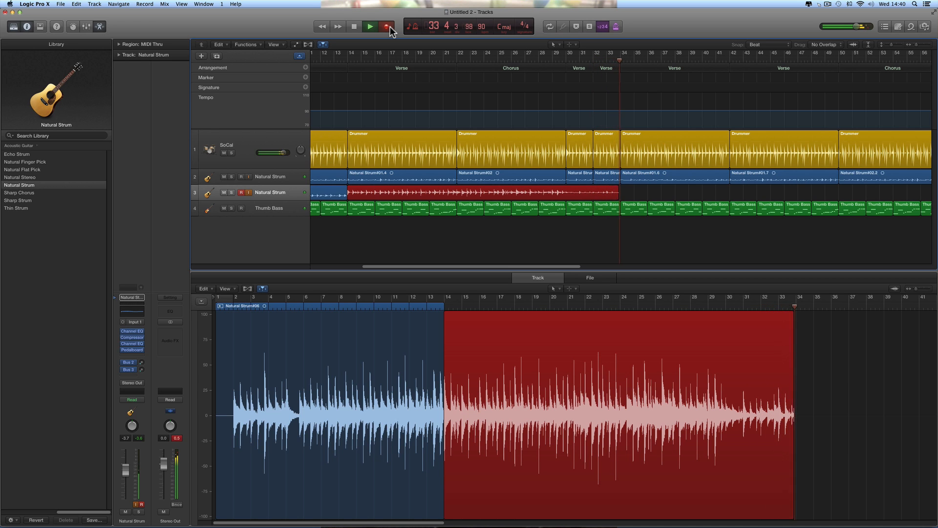
pyautogui.press('space')
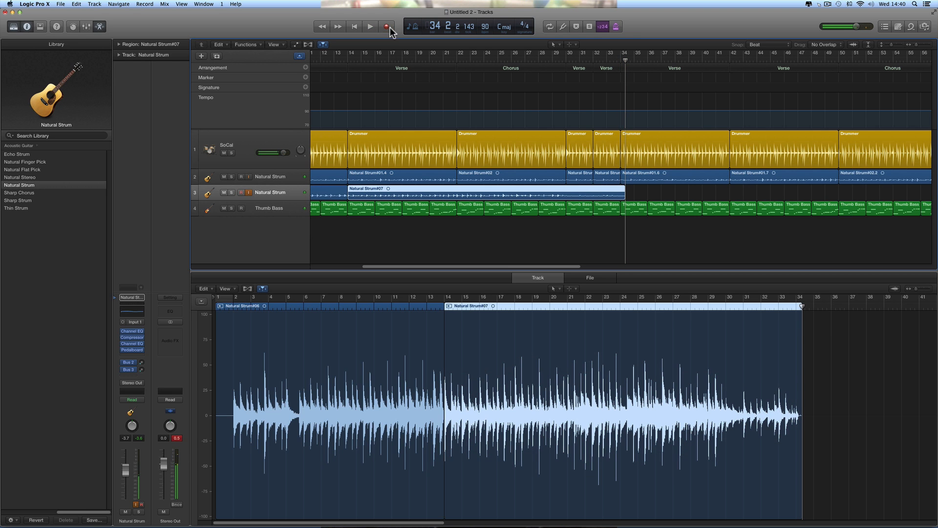
# Play back the continuation take from bar 22 to about bar 30 and trim its end to bar 34.
pyautogui.click(455, 60)
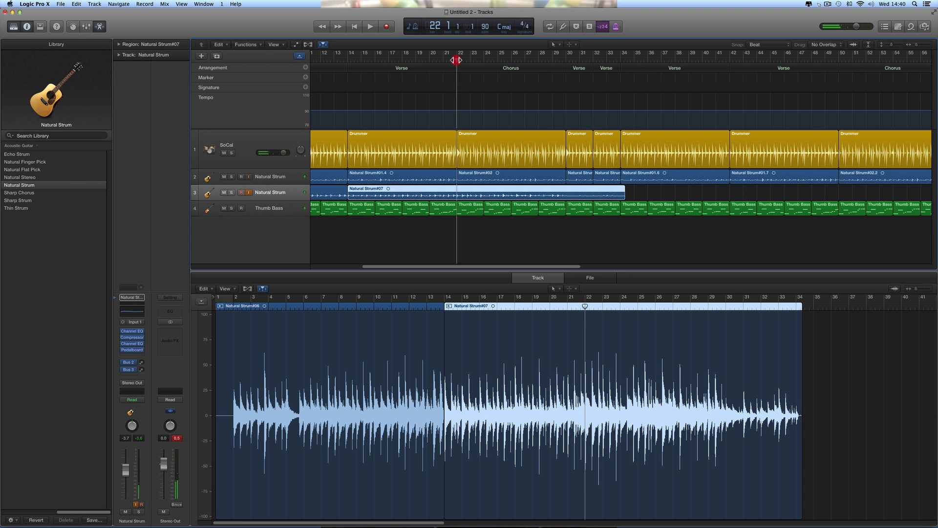
pyautogui.click(372, 26)
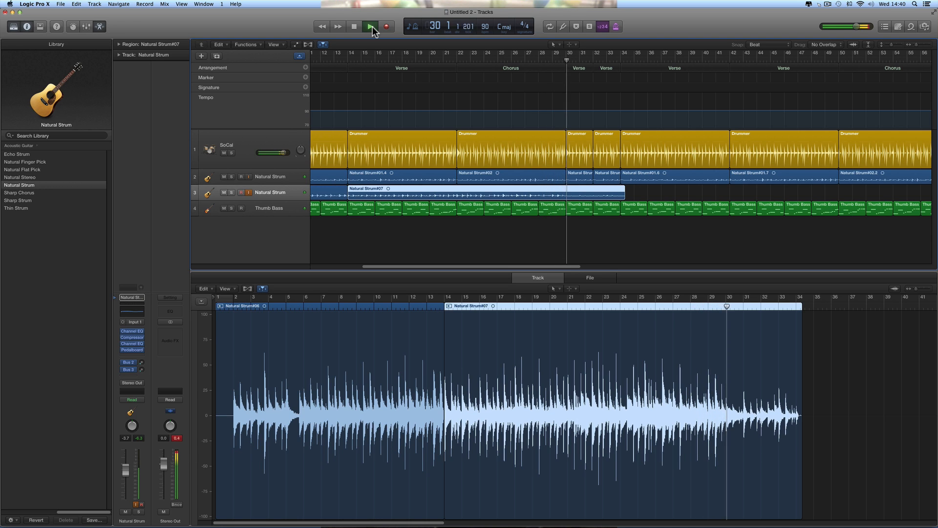
pyautogui.press('space')
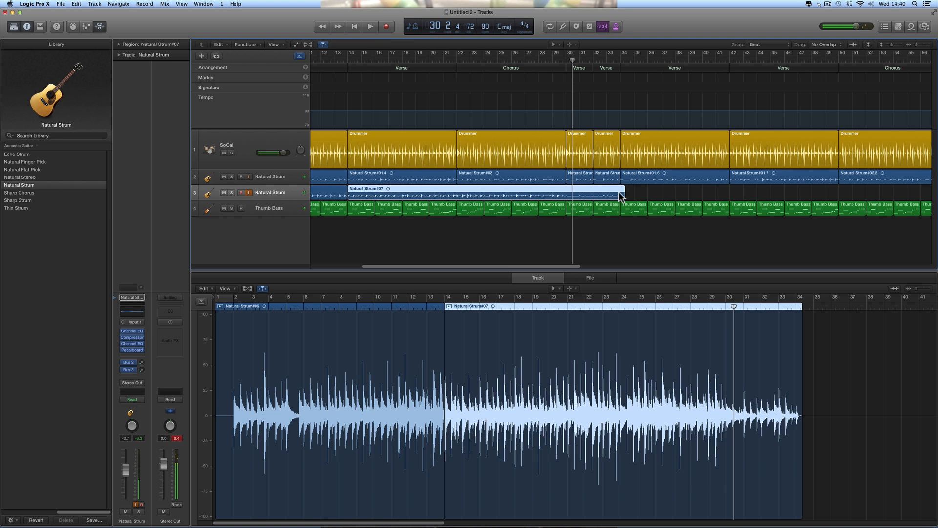
pyautogui.moveTo(621, 195); pyautogui.dragTo(620, 195)
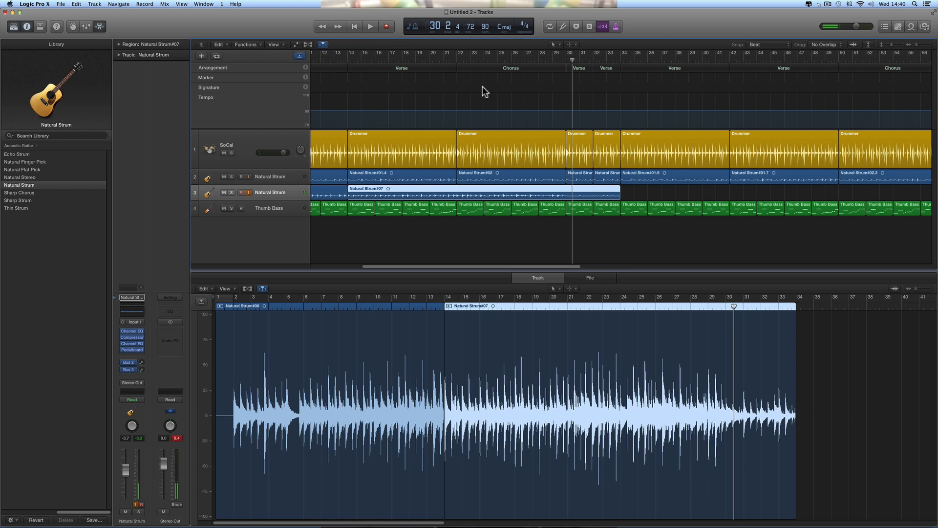
# Split the first region on the duplicated Natural Strum track at bar 6, where the first verse begins.
pyautogui.click(556, 44)
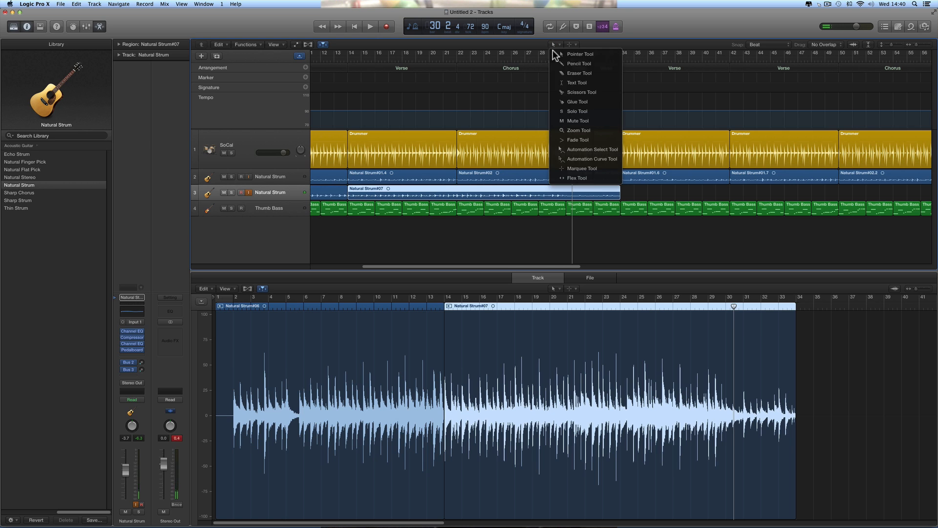
pyautogui.click(561, 93)
pyautogui.hscroll(-5, 473, 210)
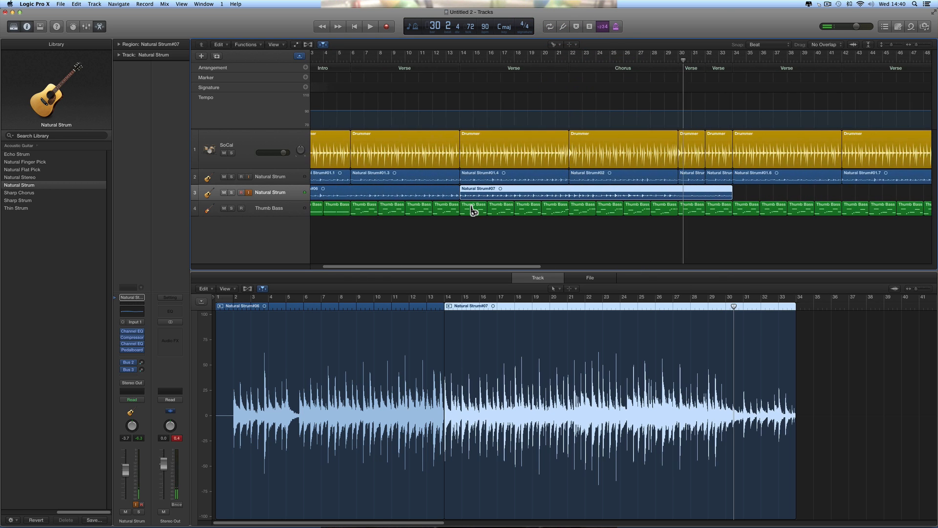
pyautogui.click(364, 192)
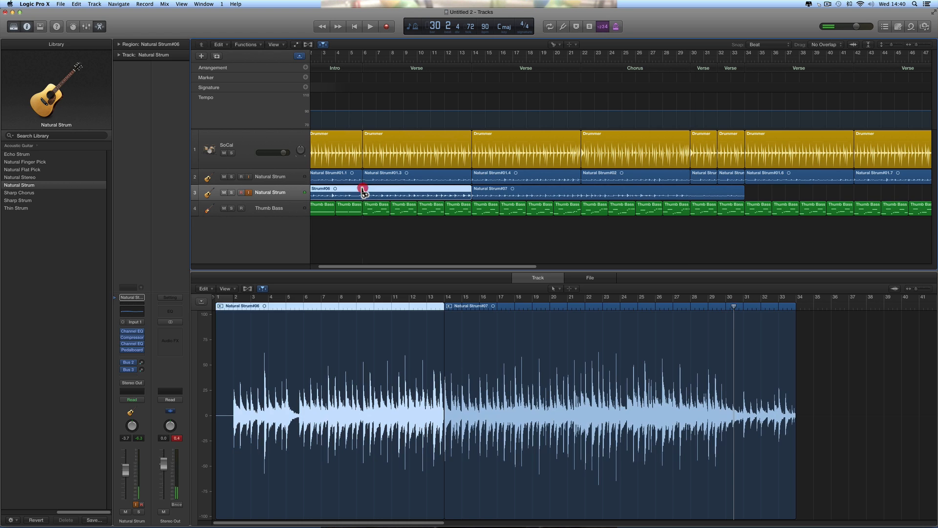
pyautogui.click(557, 45)
pyautogui.click(561, 52)
pyautogui.click(383, 71)
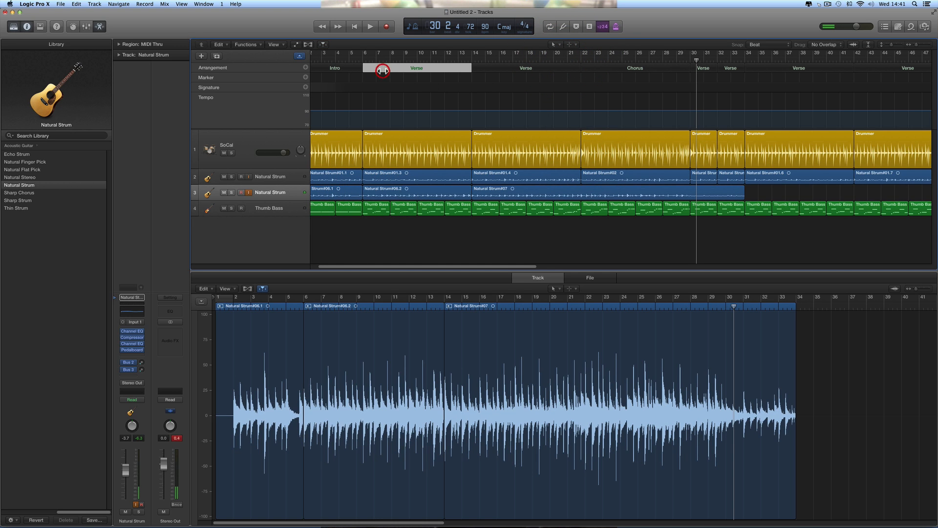
# Split the continuation region on the duplicated guitar track at bar 22, where the chorus begins.
pyautogui.hscroll(2, 423, 189)
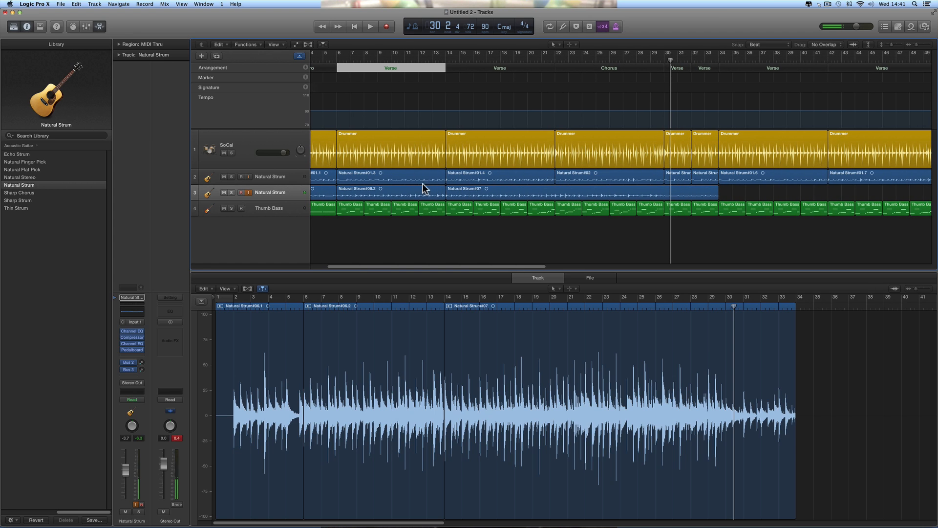
pyautogui.click(393, 186)
pyautogui.keyDown('shift'); pyautogui.click(468, 192); pyautogui.keyUp('shift')
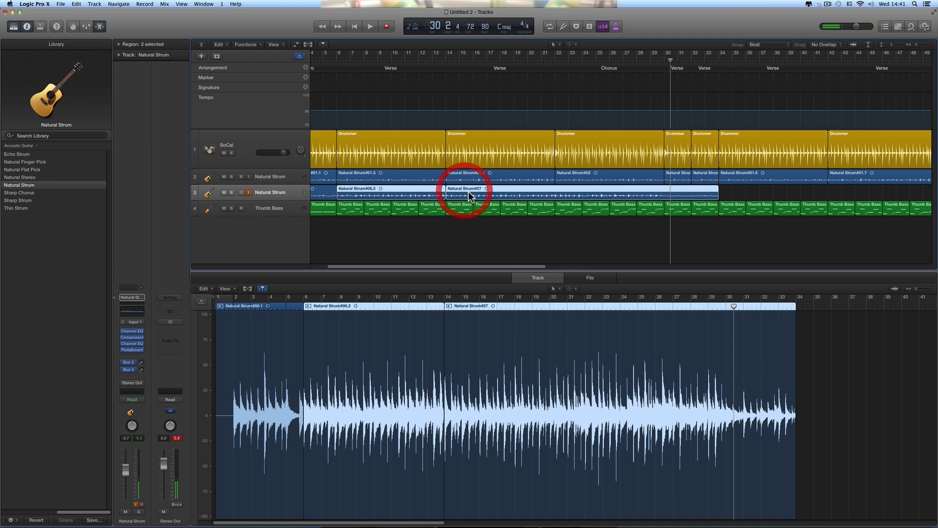
pyautogui.click(533, 252)
pyautogui.click(555, 44)
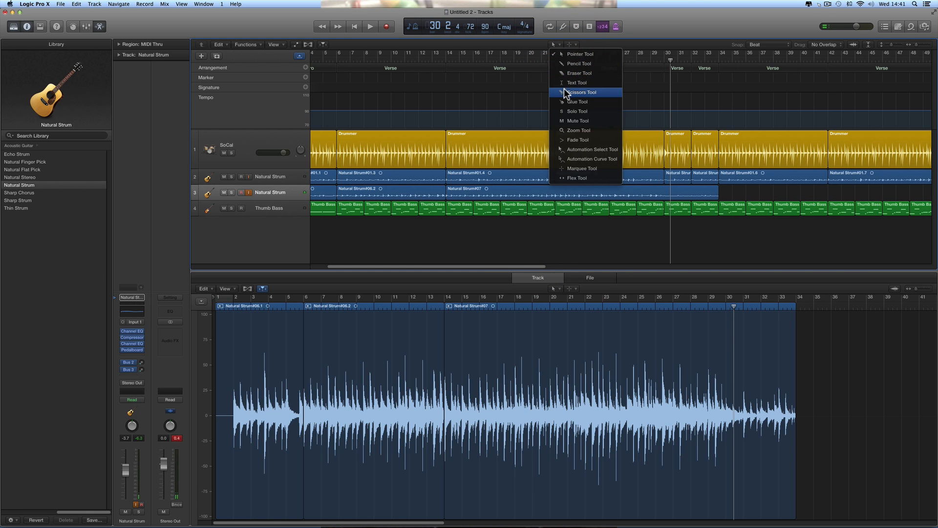
pyautogui.click(565, 92)
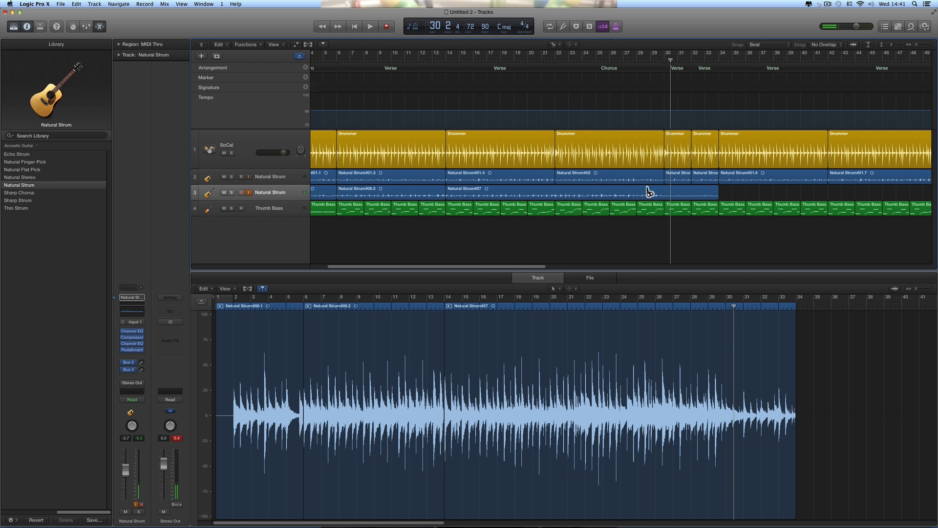
pyautogui.click(556, 192)
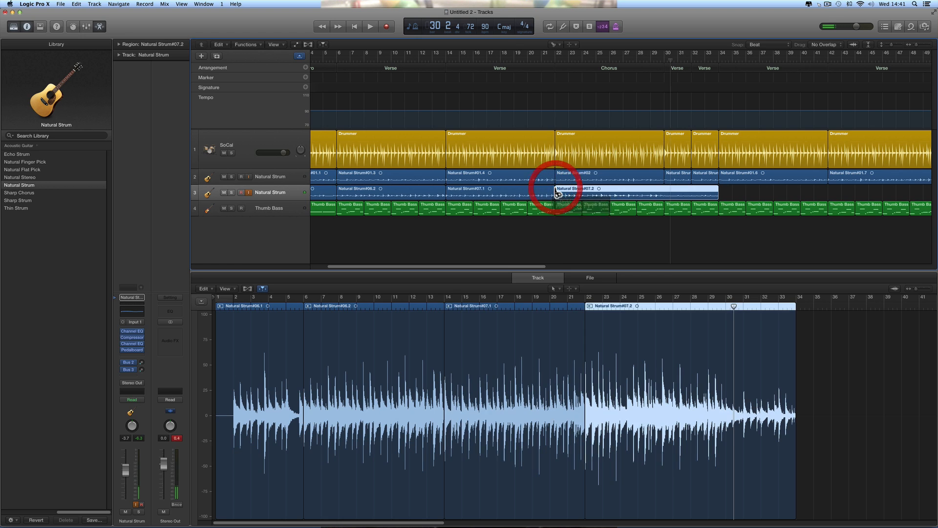
pyautogui.click(555, 44)
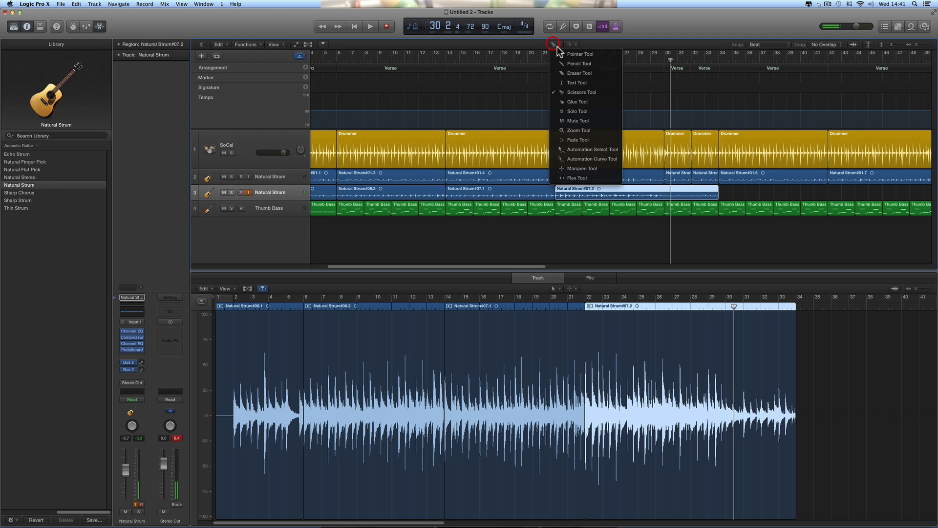
pyautogui.click(558, 52)
# Copy the two verse regions spanning bars 6 to 22 on the duplicated guitar track to bar 34.
pyautogui.click(394, 192)
pyautogui.keyDown('shift'); pyautogui.click(451, 191); pyautogui.keyUp('shift')
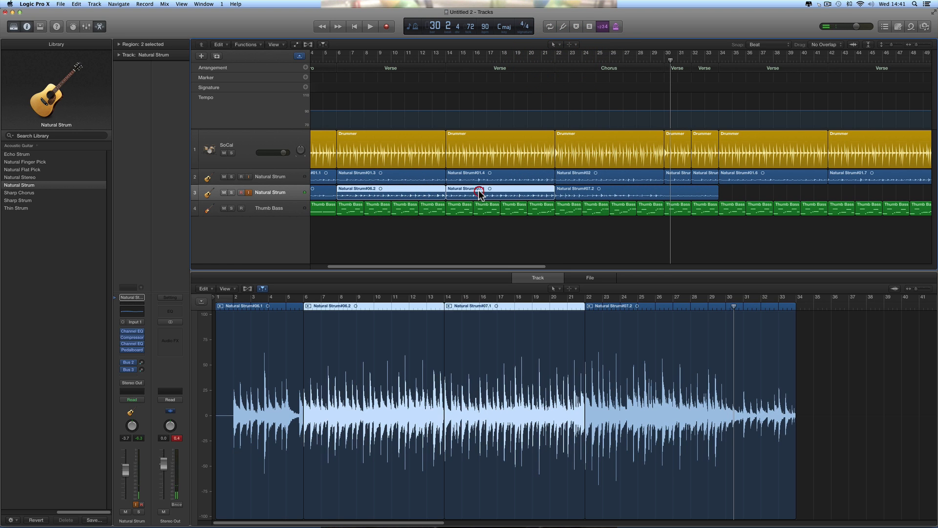
pyautogui.hscroll(3, 602, 213)
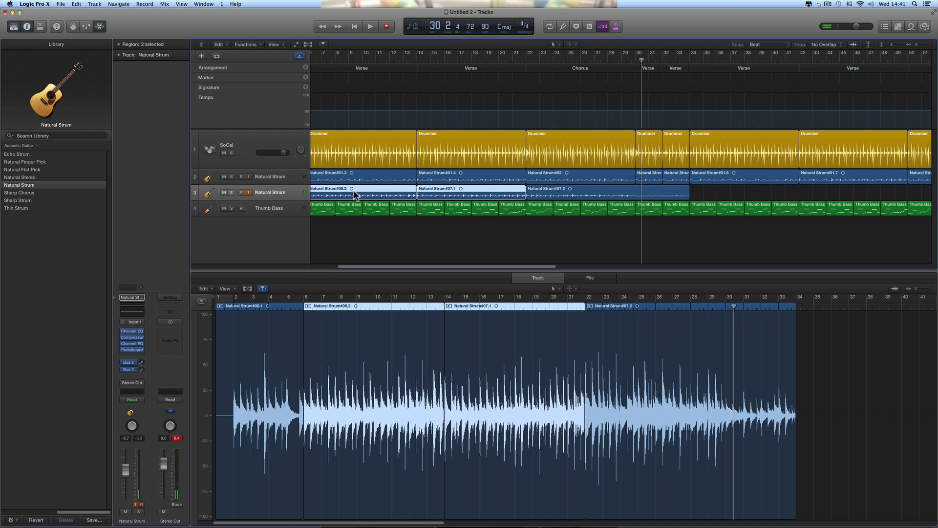
pyautogui.moveTo(334, 188); pyautogui.dragTo(715, 198)
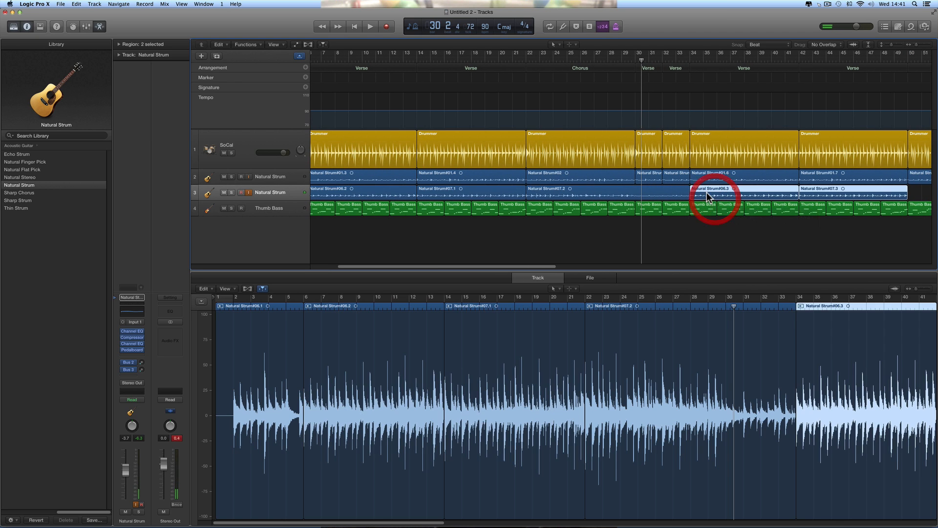
# Play back from bar 33 to check the transition into the copied verse at bar 34.
pyautogui.click(679, 62)
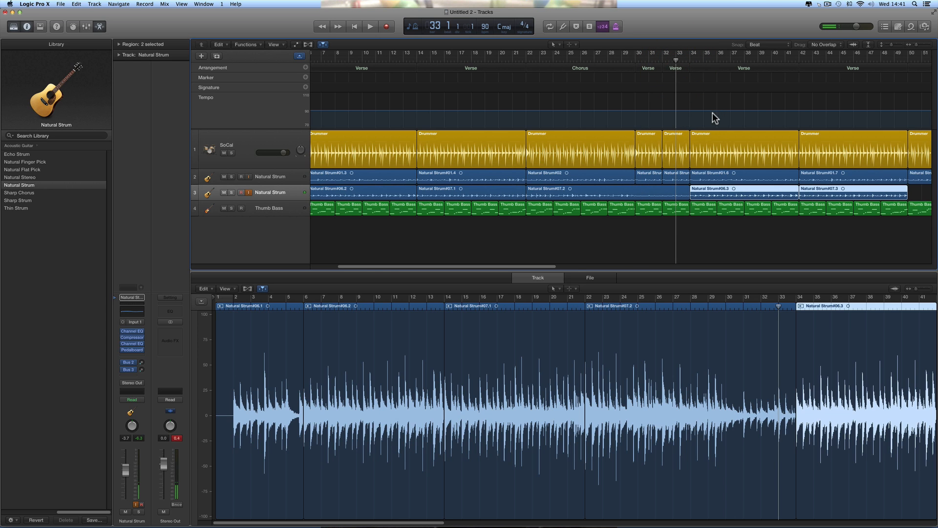
pyautogui.hscroll(5, 631, 177)
pyautogui.press('space')
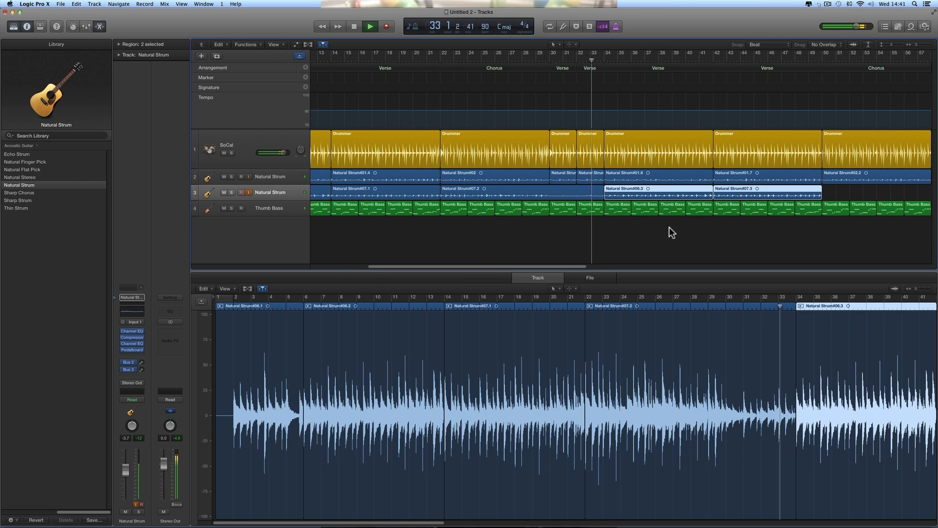
pyautogui.click(667, 228)
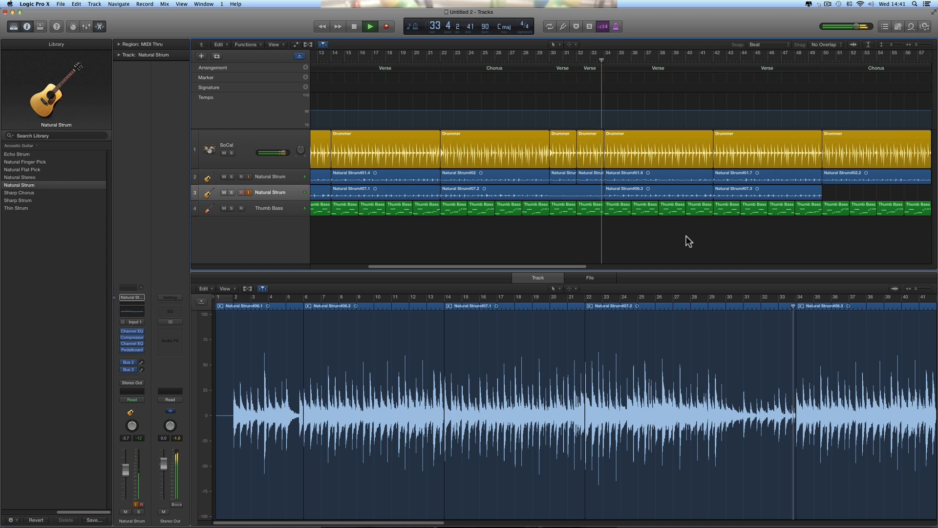
pyautogui.hscroll(2, 686, 235)
pyautogui.hscroll(3, 686, 236)
pyautogui.press('space')
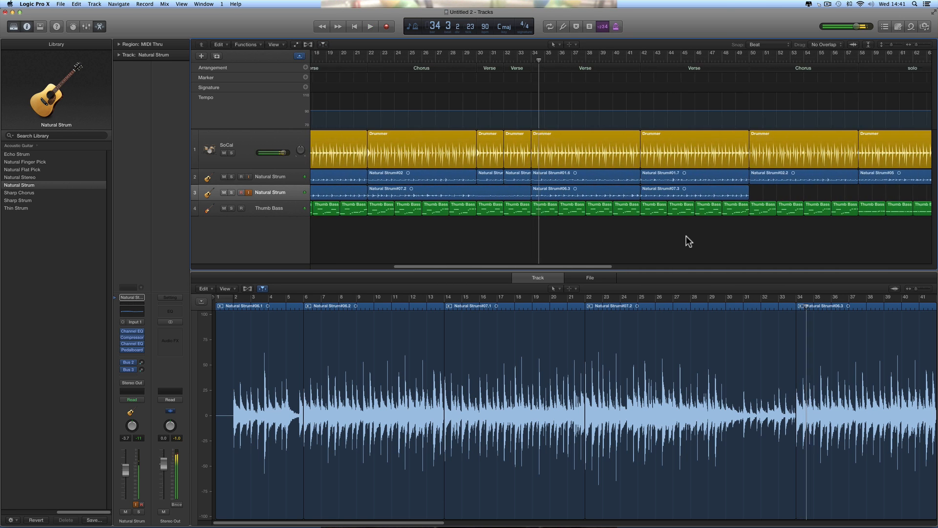
# Split the guitar region that starts at bar 22 at bar 30, where the chorus ends.
pyautogui.hscroll(2, 769, 160)
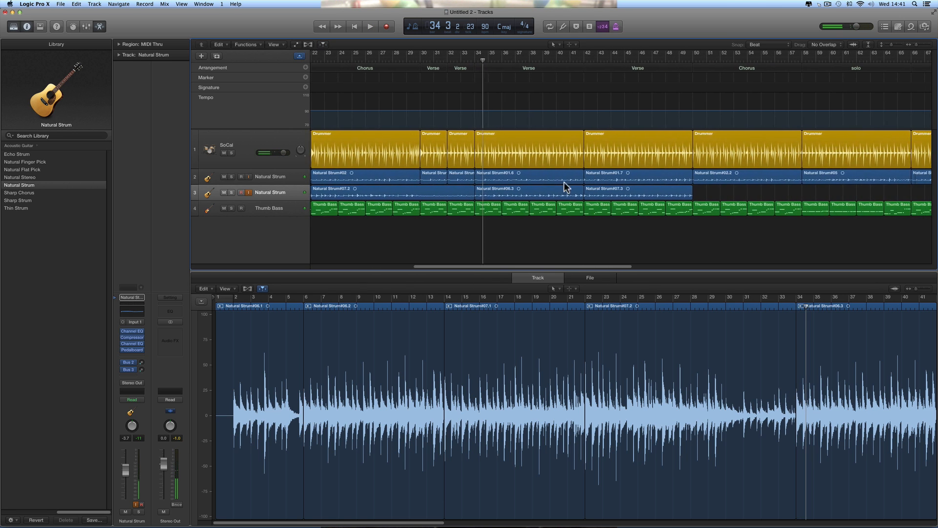
pyautogui.click(406, 192)
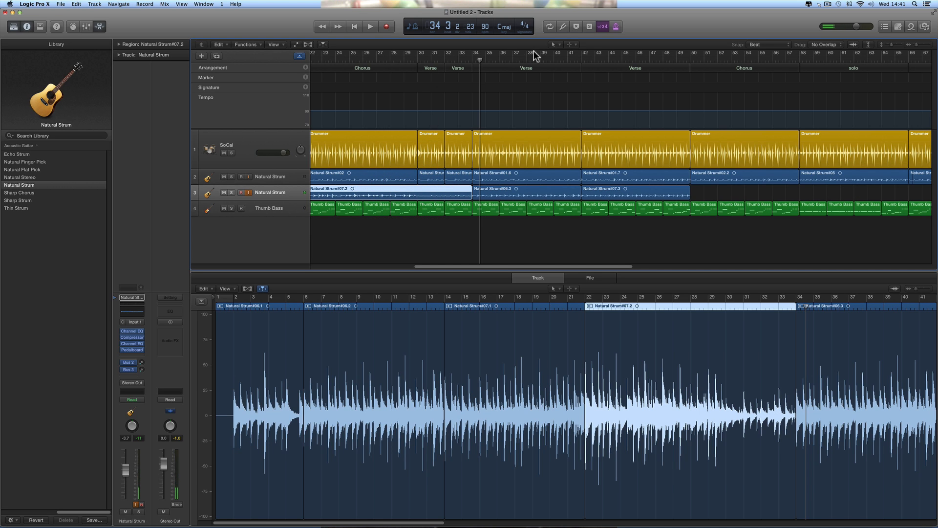
pyautogui.click(553, 45)
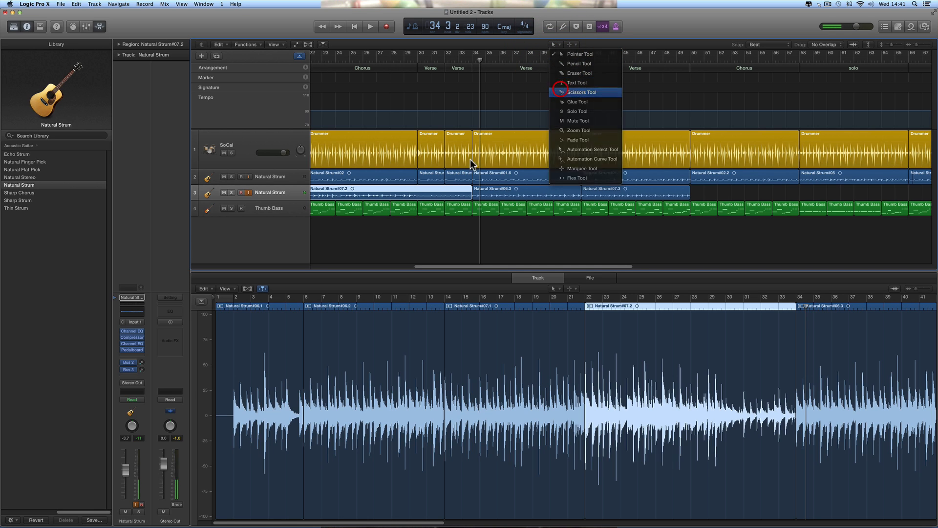
pyautogui.click(564, 92)
pyautogui.click(418, 193)
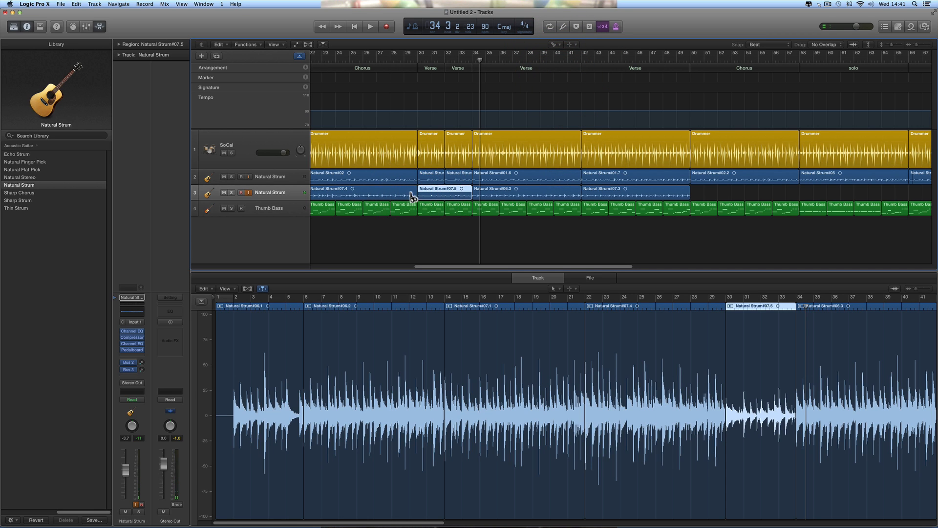
pyautogui.click(554, 45)
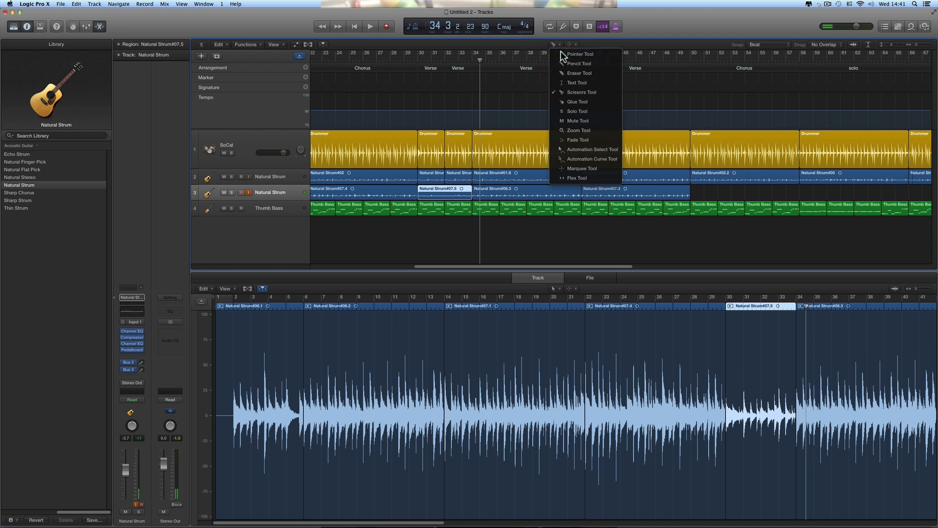
pyautogui.click(561, 52)
# Copy the chorus guitar region spanning bars 22 to 30 to bar 50.
pyautogui.hscroll(-5, 455, 212)
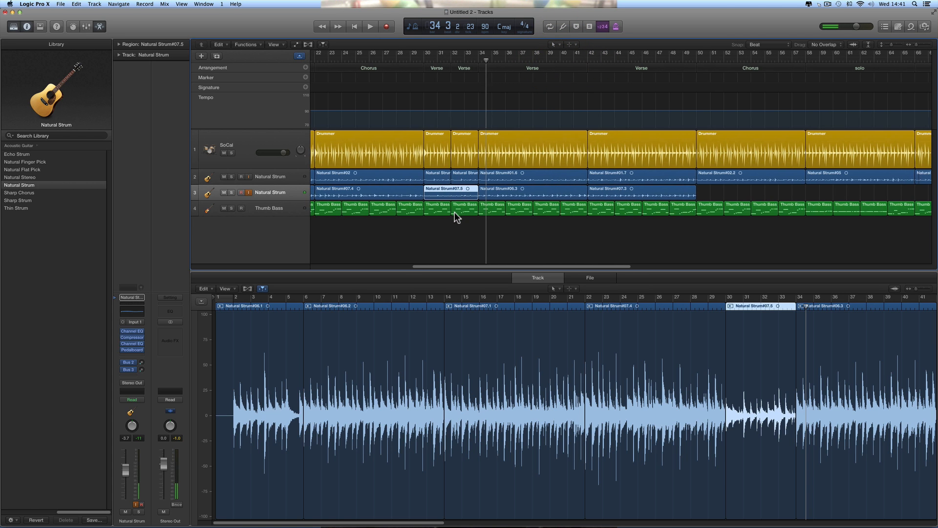
pyautogui.click(412, 193)
pyautogui.scroll(3, 412, 192)
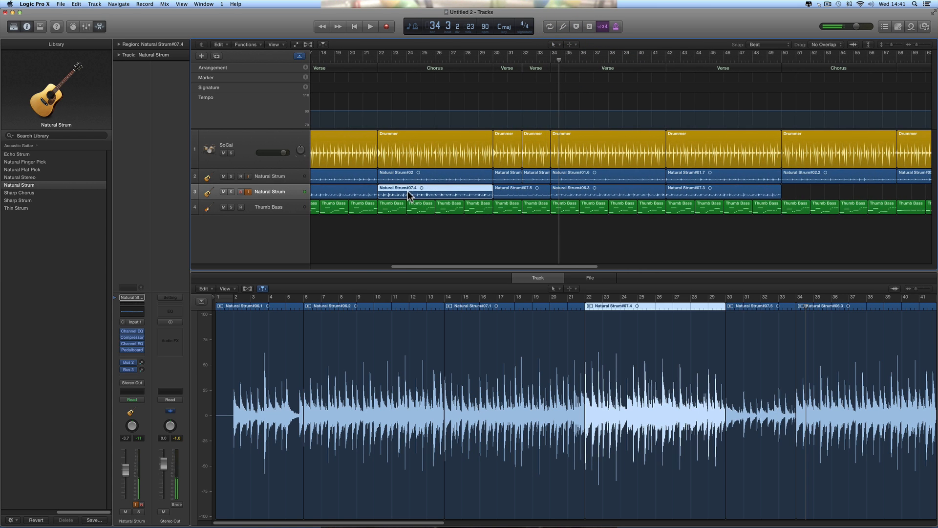
pyautogui.moveTo(405, 188); pyautogui.dragTo(822, 193)
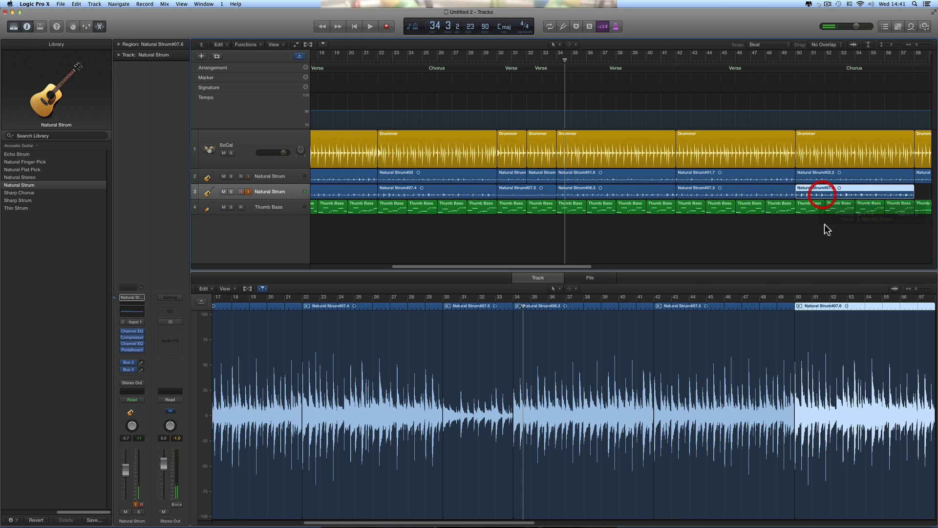
# Play the solo section from bar 58 to about bar 66 as a rehearsal before recording.
pyautogui.hscroll(10, 823, 230)
pyautogui.hscroll(5, 819, 232)
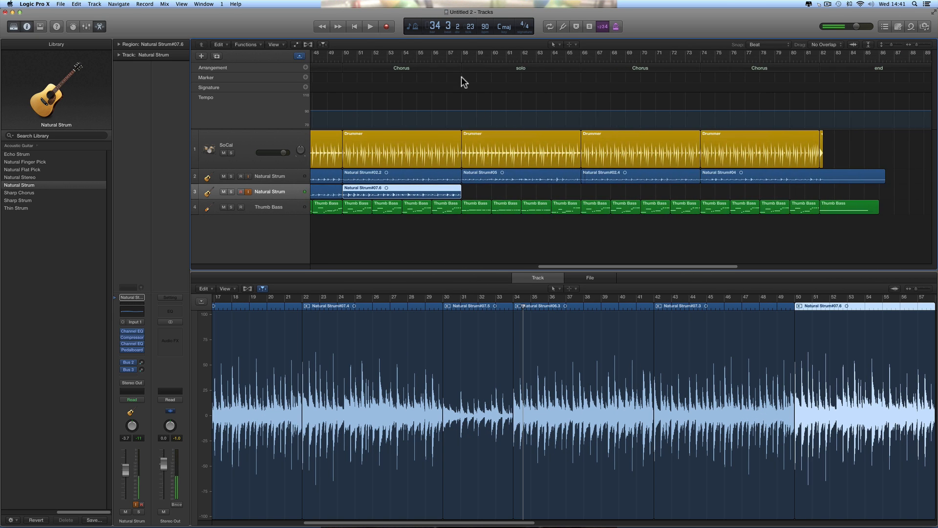
pyautogui.click(461, 60)
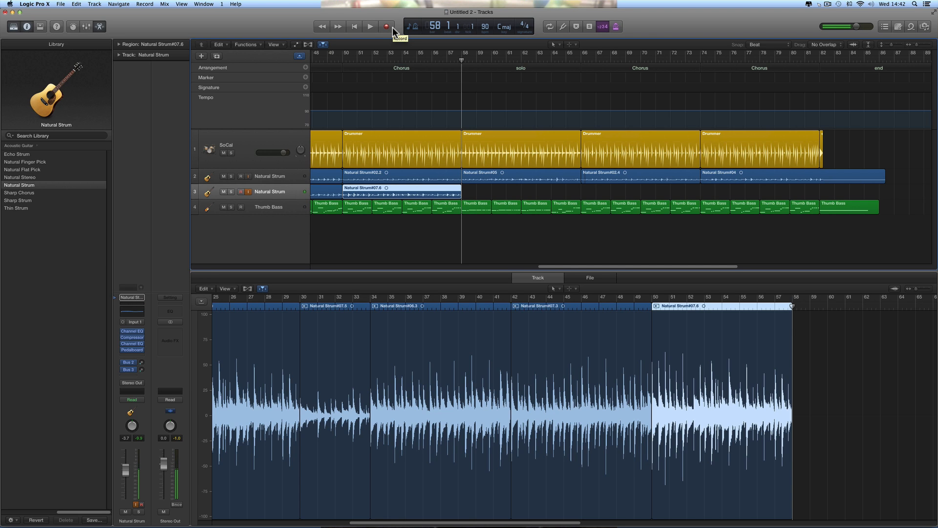
pyautogui.press('space')
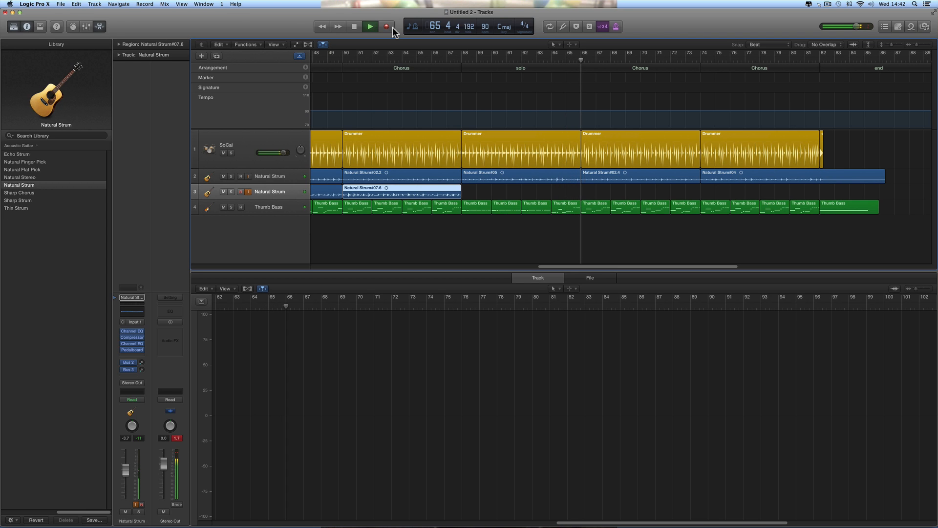
pyautogui.press('space')
# Record the guitar over the solo section from bar 58 and trim the new region's end to bar 66.
pyautogui.click(459, 59)
pyautogui.click(472, 71)
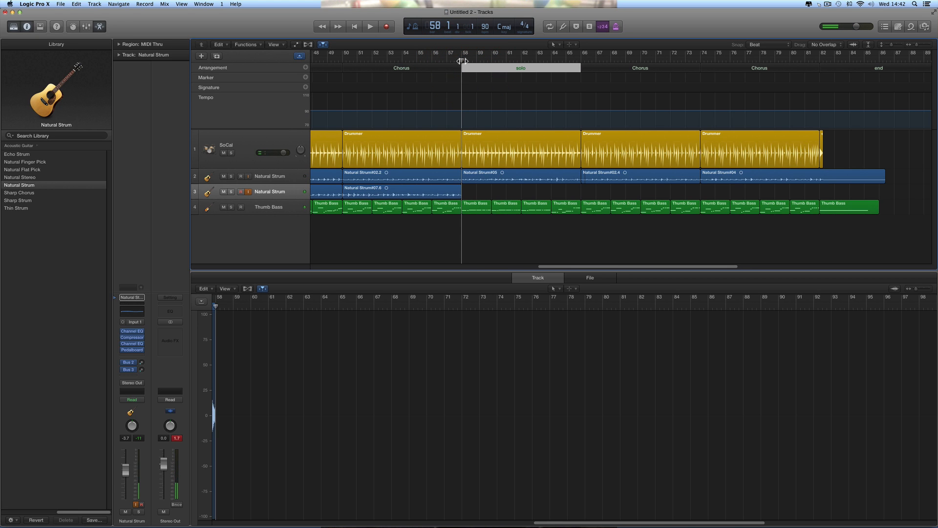
pyautogui.press('r')
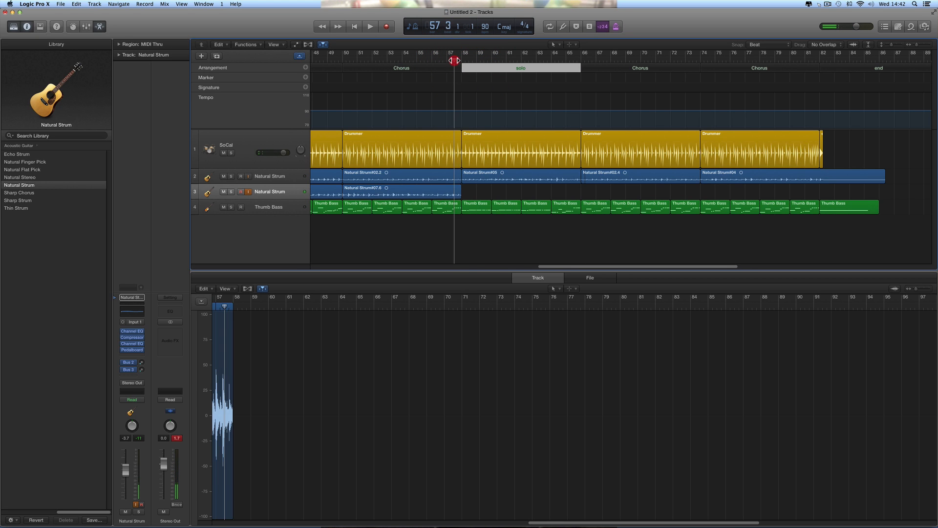
pyautogui.click(386, 27)
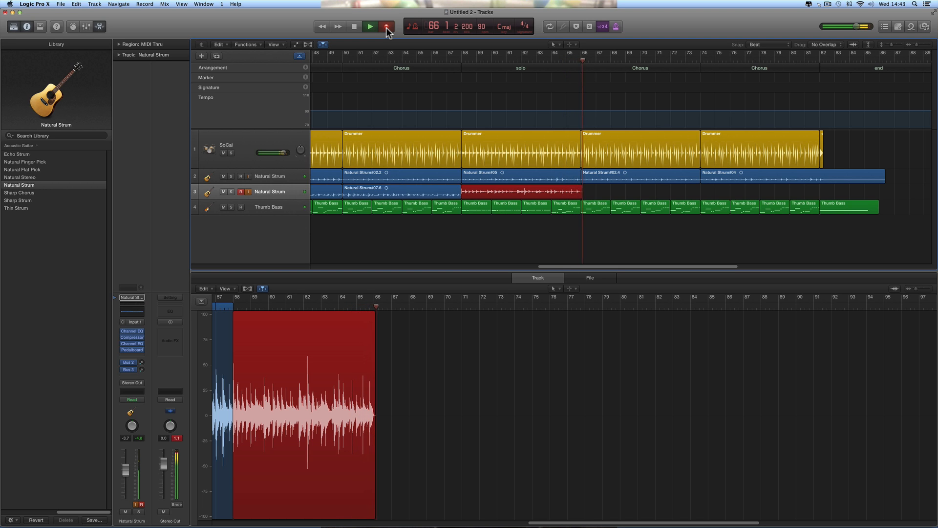
pyautogui.press('space')
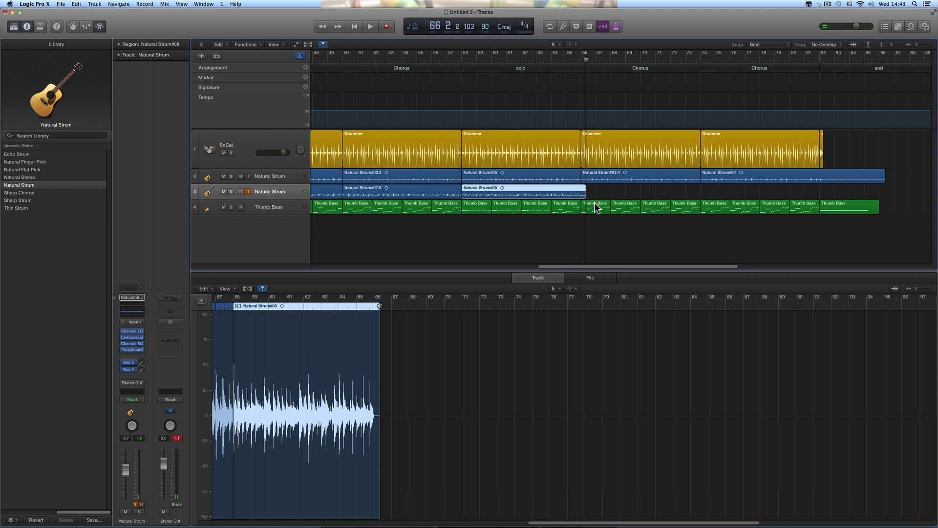
pyautogui.moveTo(583, 195); pyautogui.dragTo(580, 195)
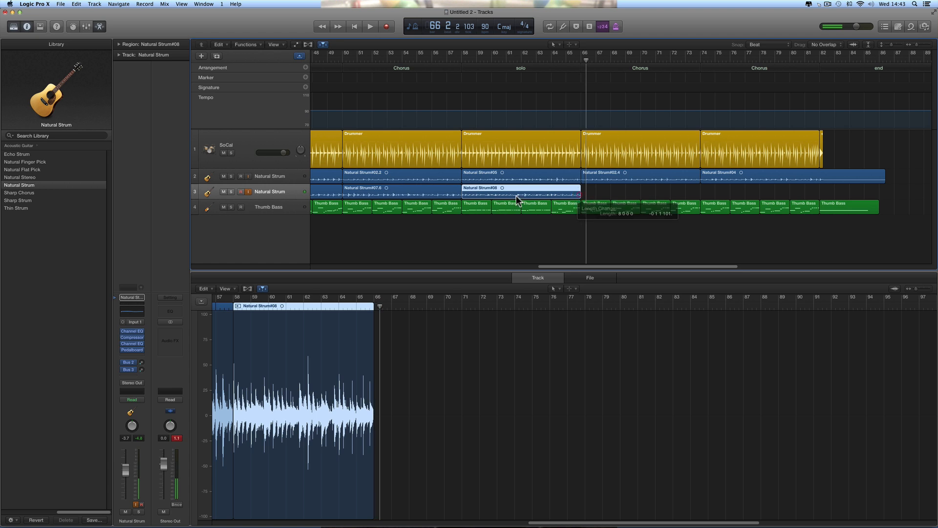
# Copy the chorus guitar region at bar 50 to the last two choruses at bars 66 and 74.
pyautogui.click(390, 188)
pyautogui.moveTo(381, 190); pyautogui.dragTo(735, 191)
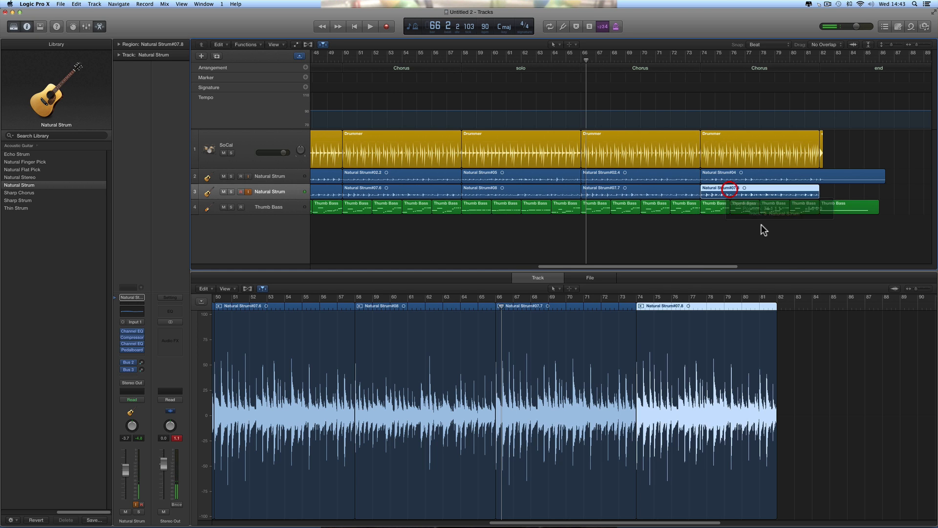
# Record the guitar's final chord over the end section from bar 82 to about bar 86.
pyautogui.hscroll(5, 761, 225)
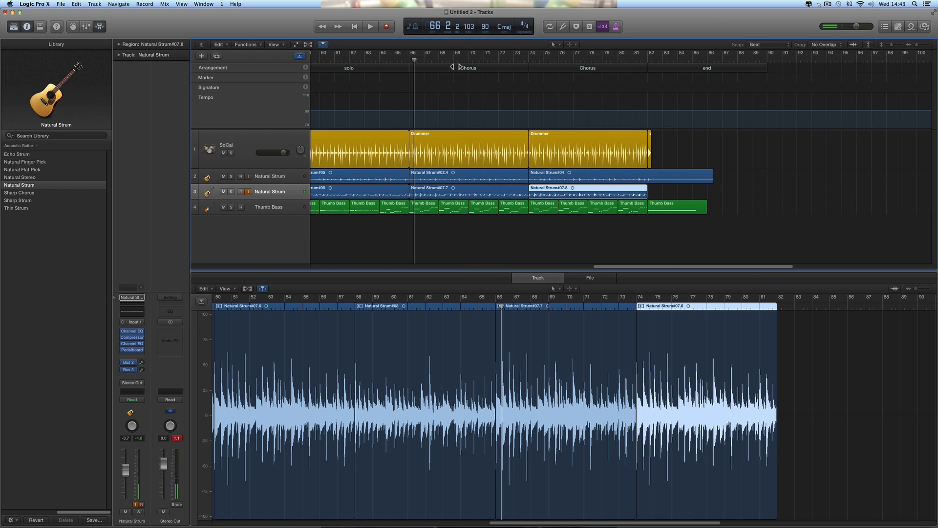
pyautogui.moveTo(414, 62); pyautogui.dragTo(646, 97)
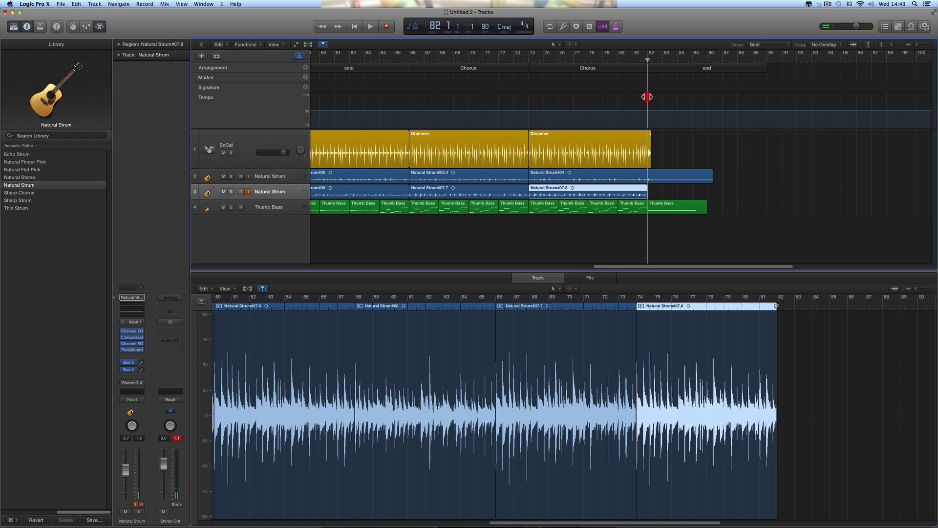
pyautogui.click(649, 68)
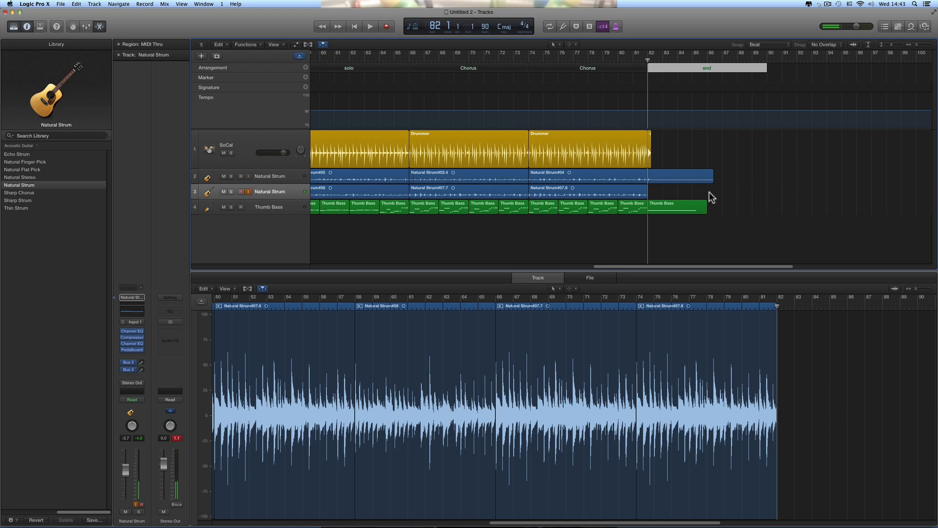
pyautogui.click(389, 29)
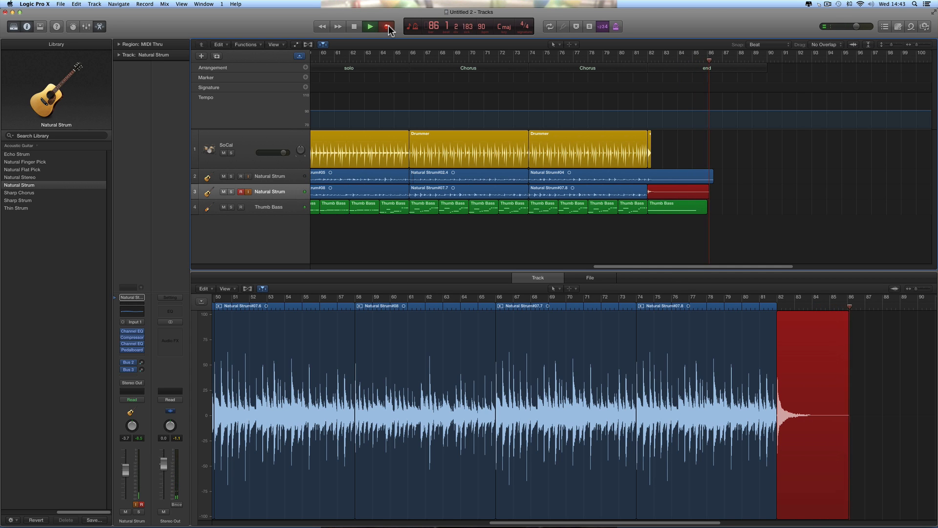
pyautogui.click(388, 26)
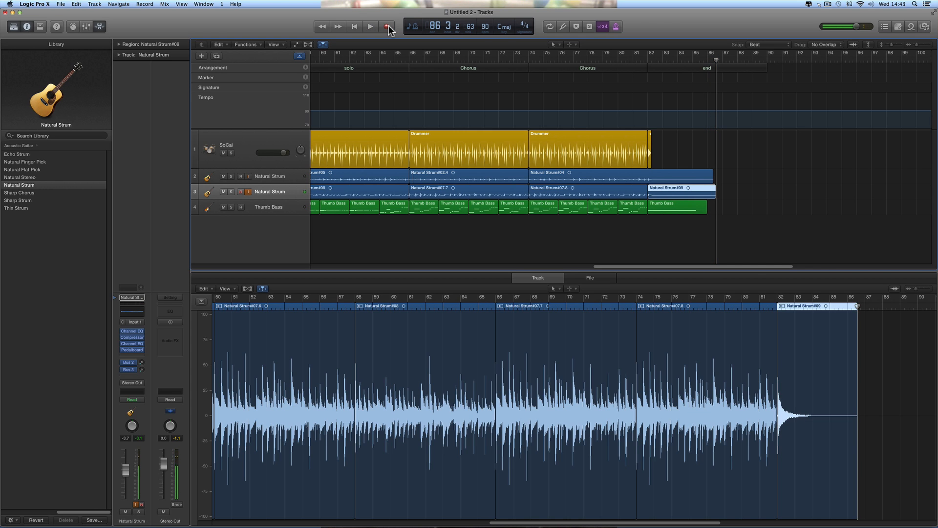
# Play back the newly recorded ending around bar 82 to check its timing.
pyautogui.click(642, 60)
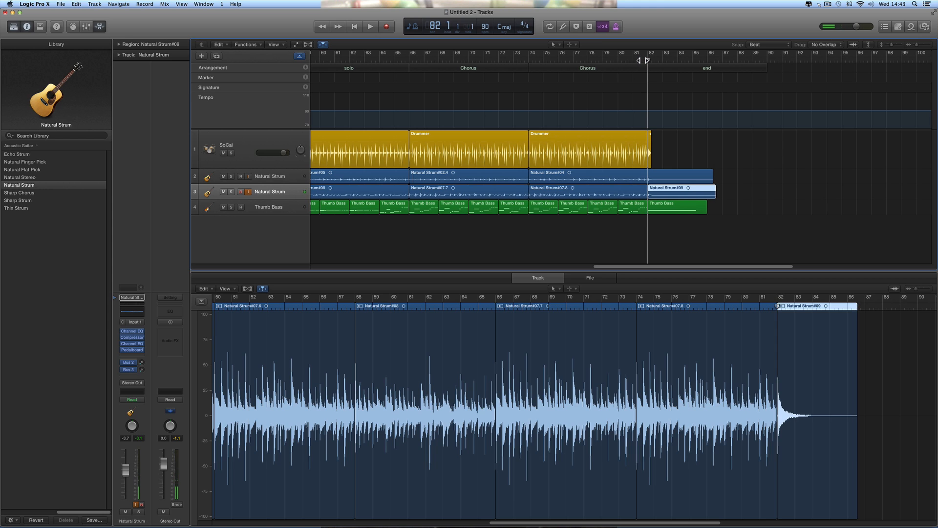
pyautogui.press('space')
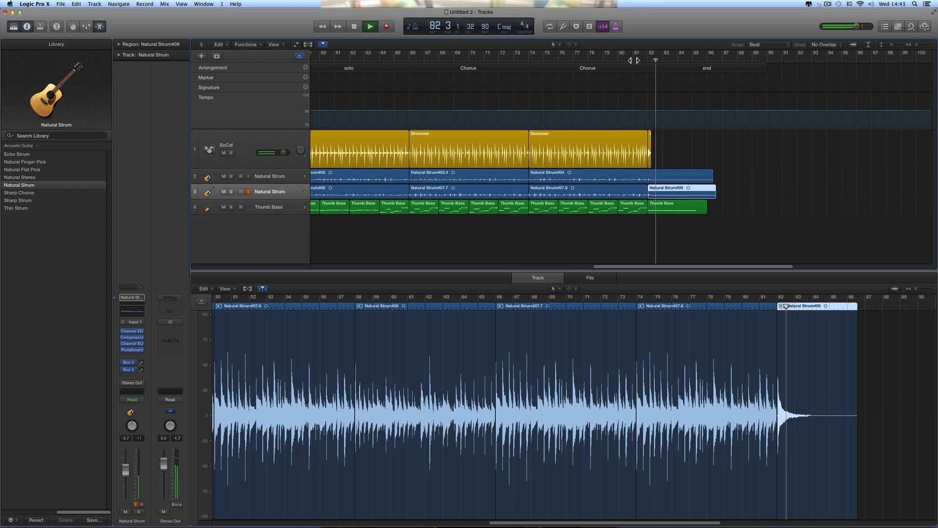
pyautogui.click(635, 59)
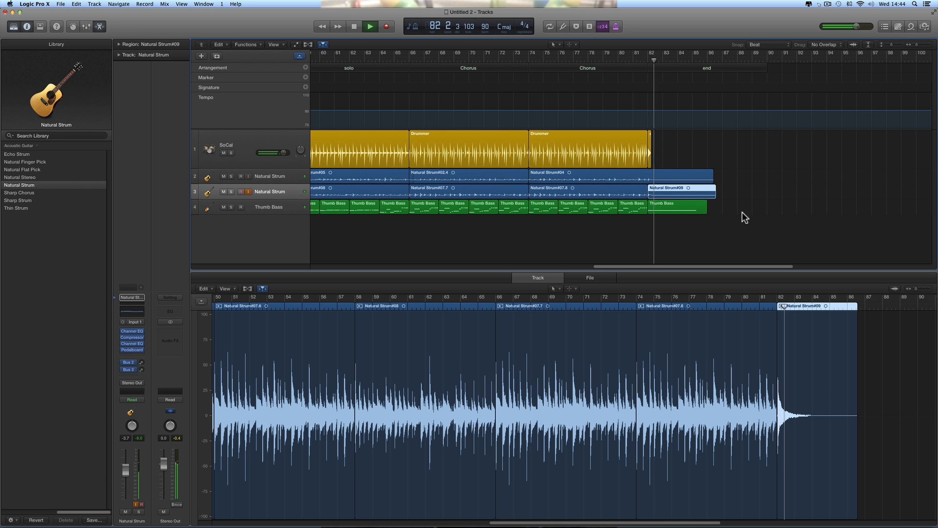
# Set snapping to Smart, then tighten the new ending region by trimming the gap before its chord and aligning it to bar 82.
pyautogui.click(925, 45)
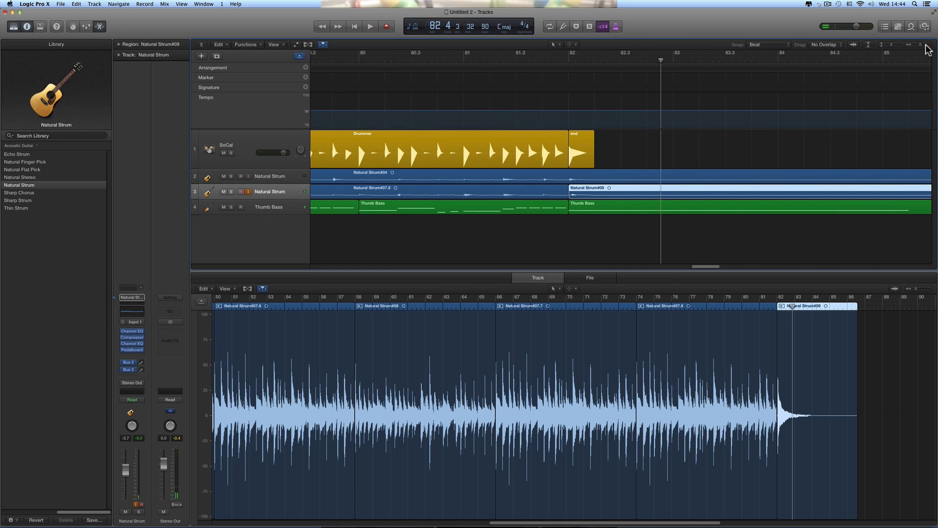
pyautogui.click(925, 45)
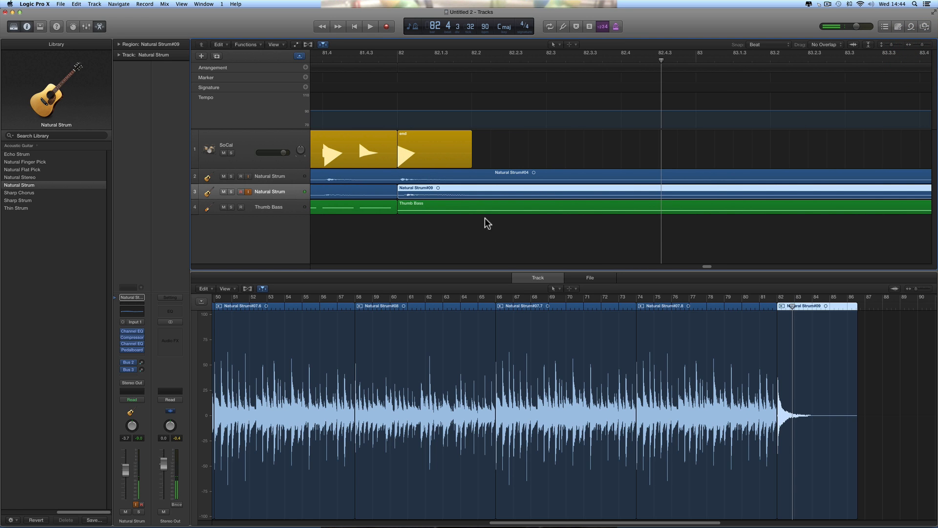
pyautogui.click(925, 45)
pyautogui.hscroll(-2, 550, 211)
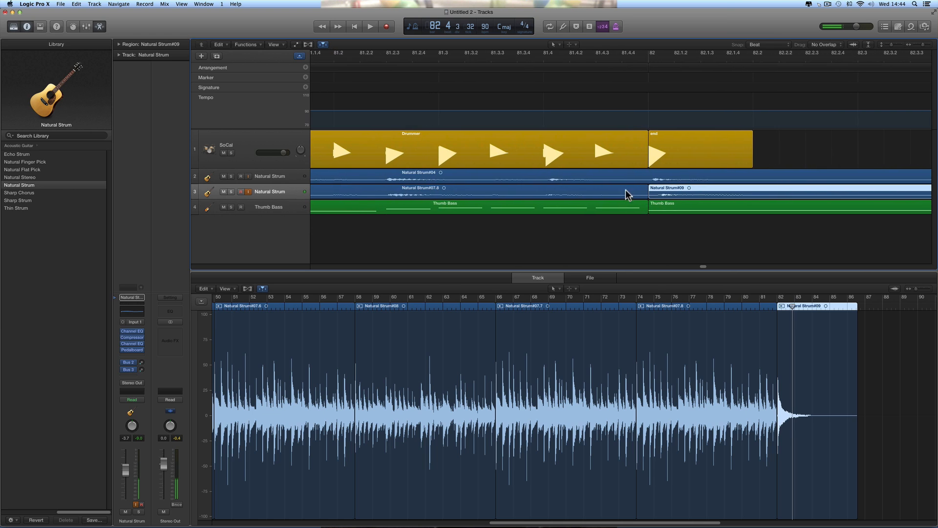
pyautogui.click(771, 44)
pyautogui.moveTo(652, 196); pyautogui.dragTo(662, 189)
# Play the song from bar 82 to check the timing of the tightened guitar ending.
pyautogui.click(644, 56)
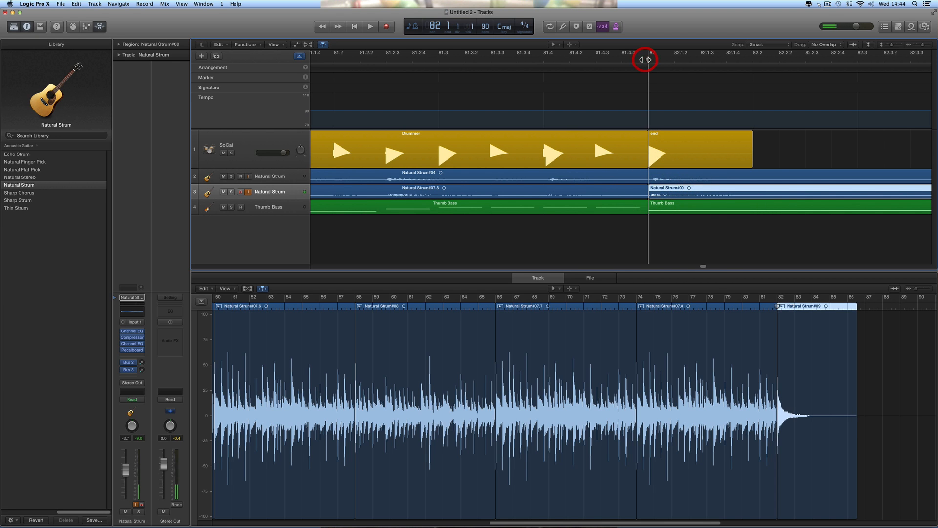
pyautogui.press('space')
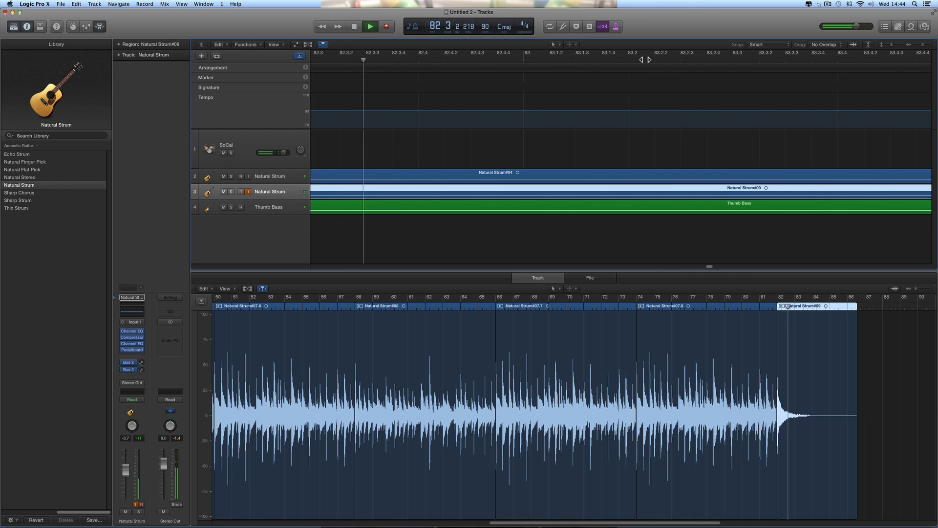
pyautogui.press('space')
# Split the first guitar track's region at bar 82 with the Scissors tool.
pyautogui.click(915, 45)
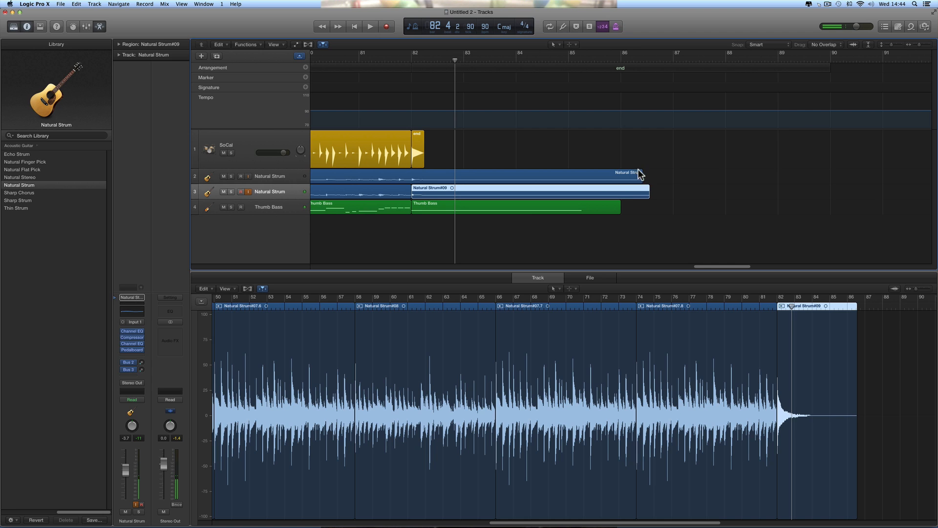
pyautogui.click(929, 45)
pyautogui.hscroll(-5, 659, 151)
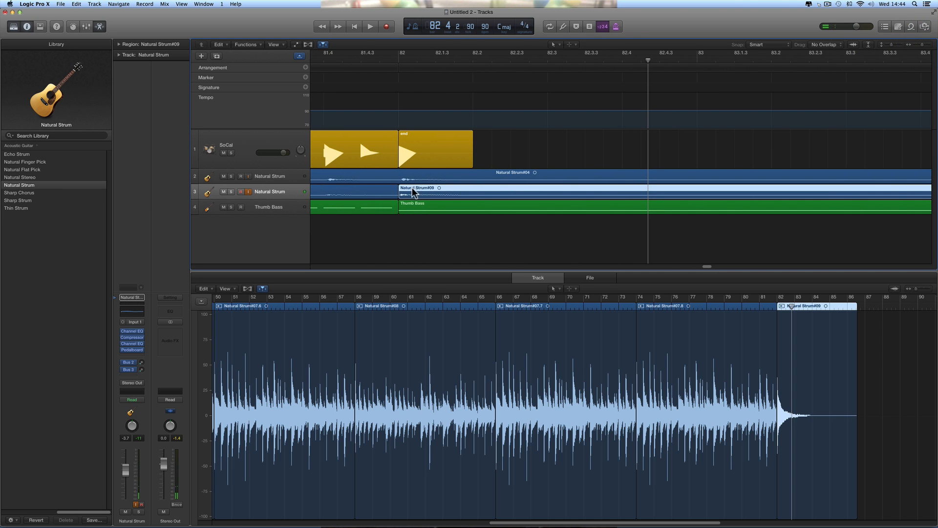
pyautogui.click(554, 45)
pyautogui.click(569, 95)
pyautogui.click(399, 177)
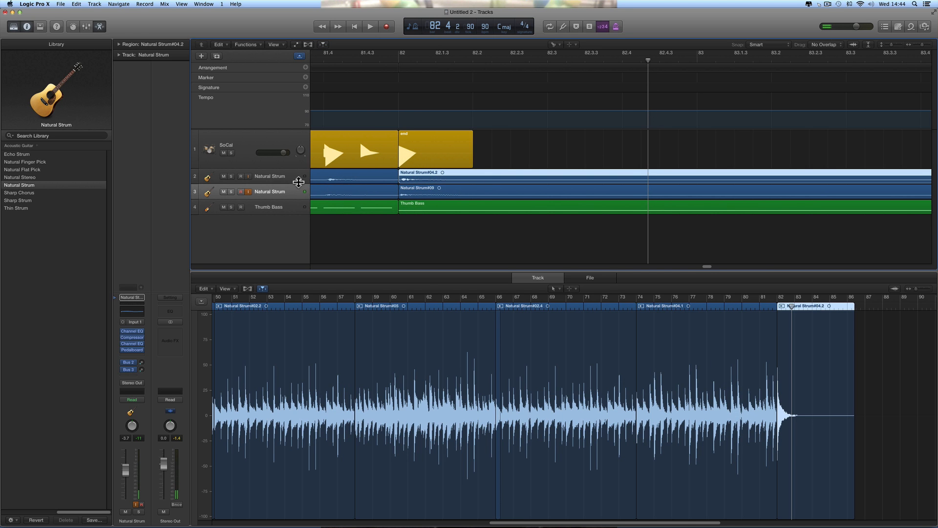
# Trim the gap before the chord in the first guitar track's split-off ending and align it to bar 82.
pyautogui.click(898, 43)
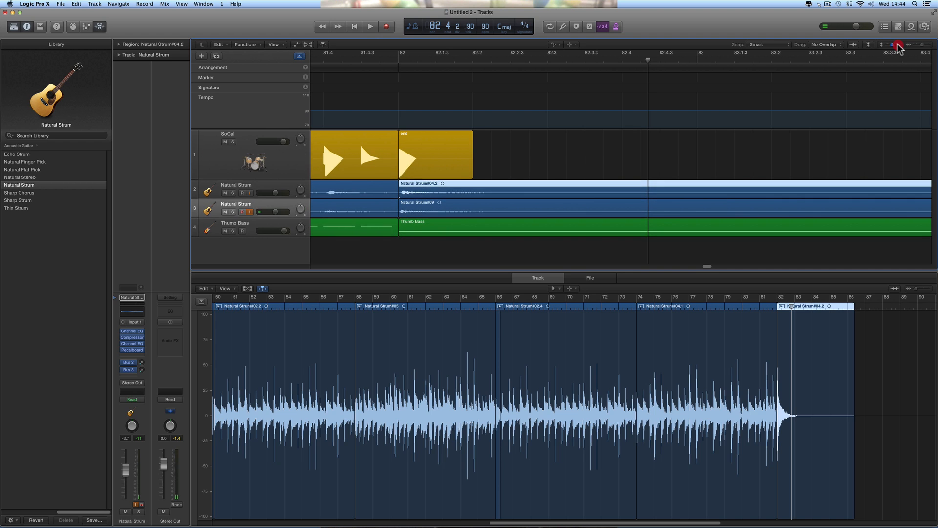
pyautogui.click(927, 45)
pyautogui.hscroll(-6, 545, 171)
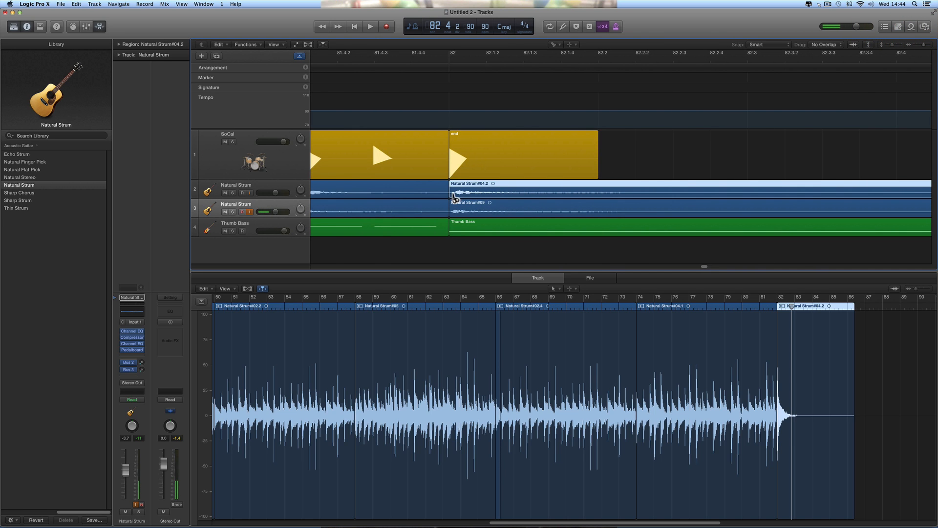
pyautogui.click(929, 45)
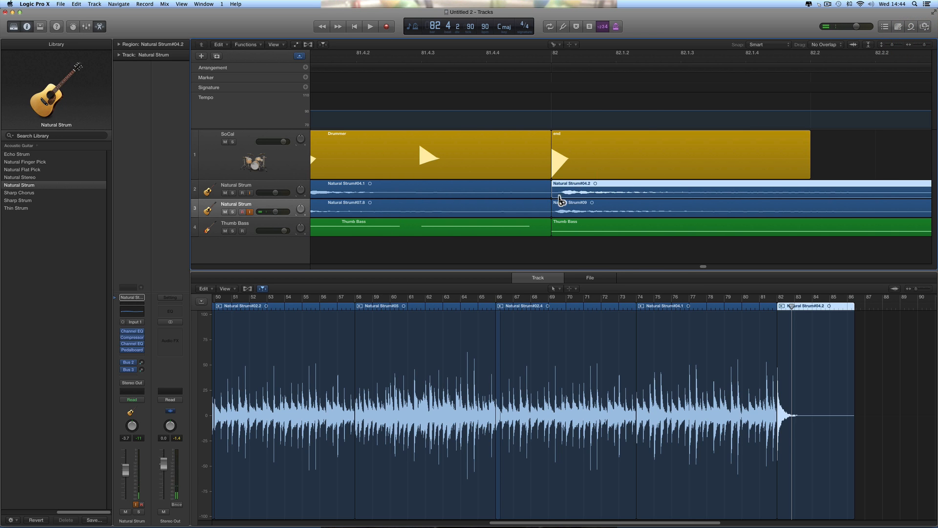
pyautogui.click(554, 45)
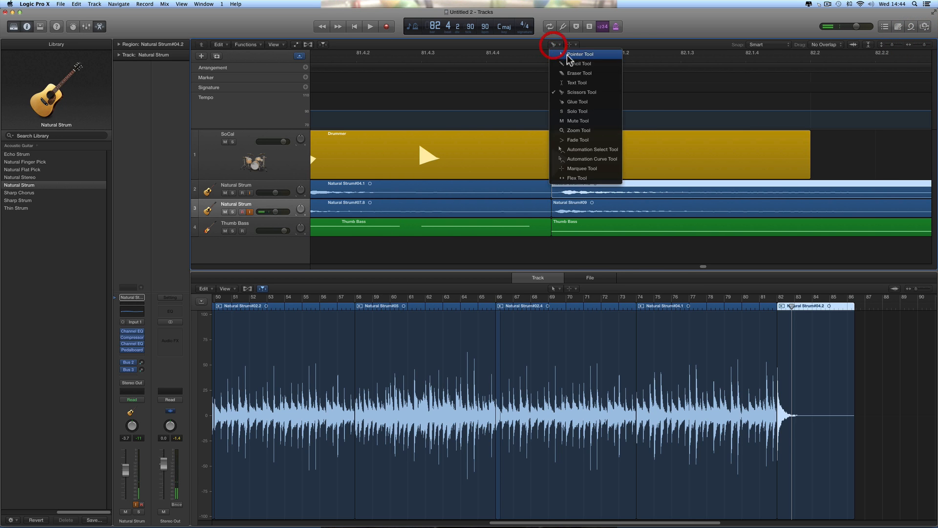
pyautogui.click(567, 56)
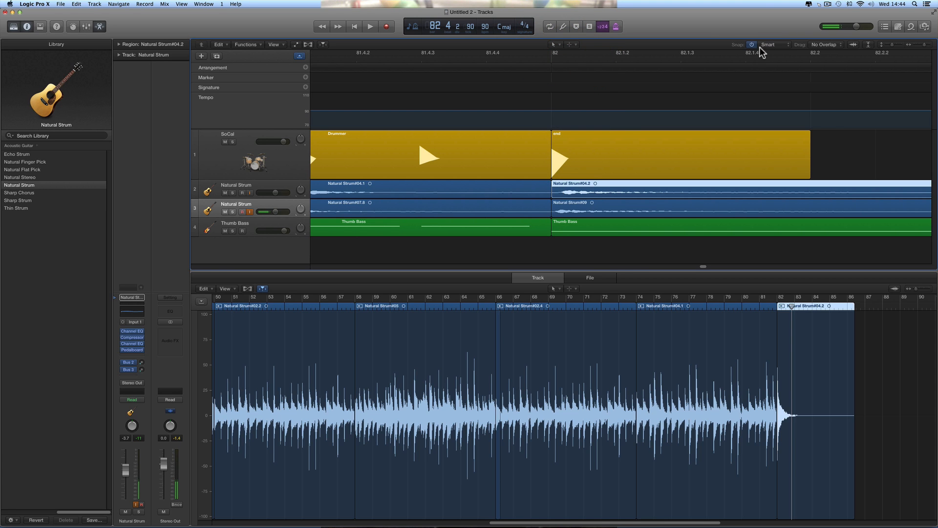
pyautogui.click(775, 46)
pyautogui.click(774, 45)
pyautogui.moveTo(553, 195); pyautogui.dragTo(582, 191)
# Play from bar 82 to check that the ending chords of both guitar tracks line up.
pyautogui.click(547, 60)
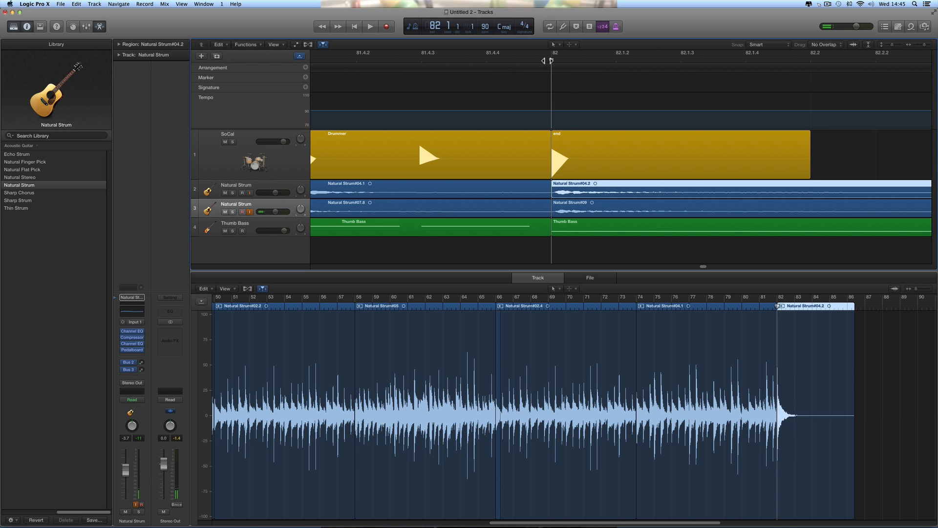
pyautogui.press('space')
# Duplicate the second Natural Strum track to add another empty guitar track above Thumb Bass.
pyautogui.click(909, 44)
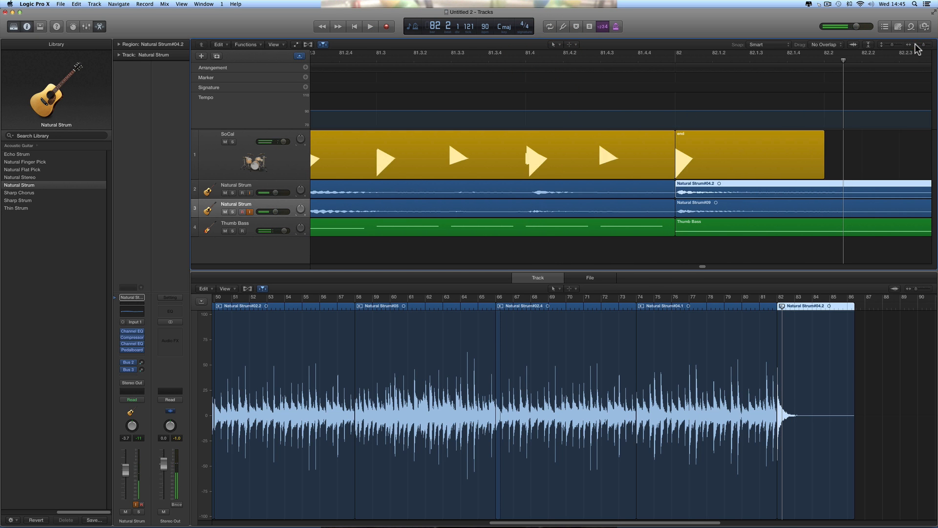
pyautogui.click(915, 45)
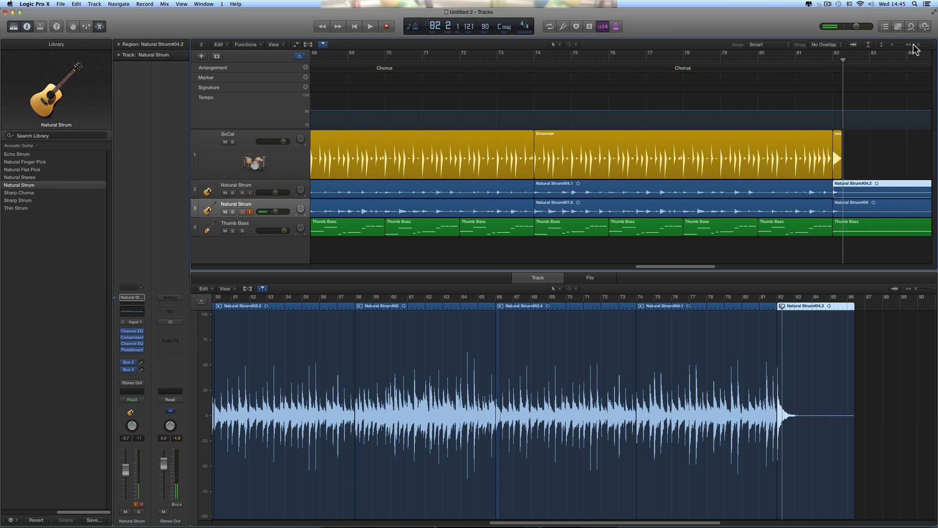
pyautogui.click(913, 44)
pyautogui.click(913, 45)
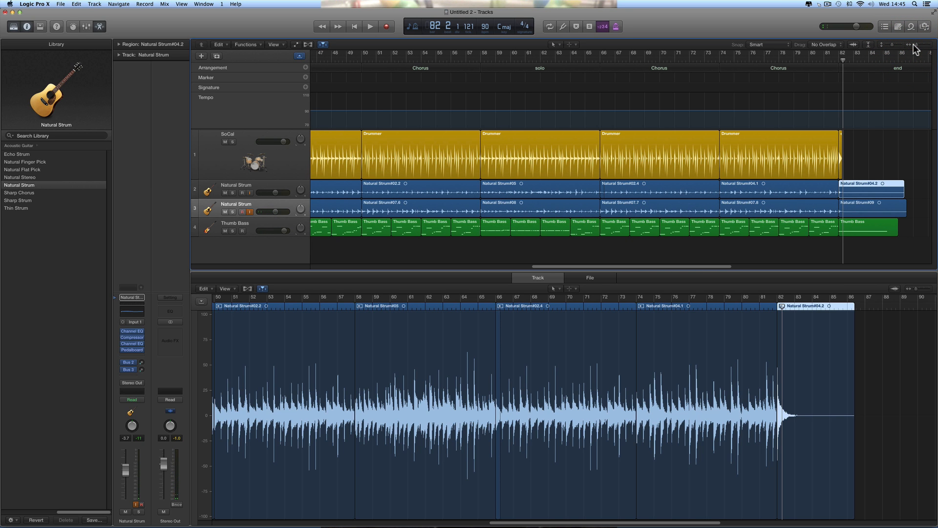
pyautogui.click(913, 45)
pyautogui.hscroll(-5, 457, 248)
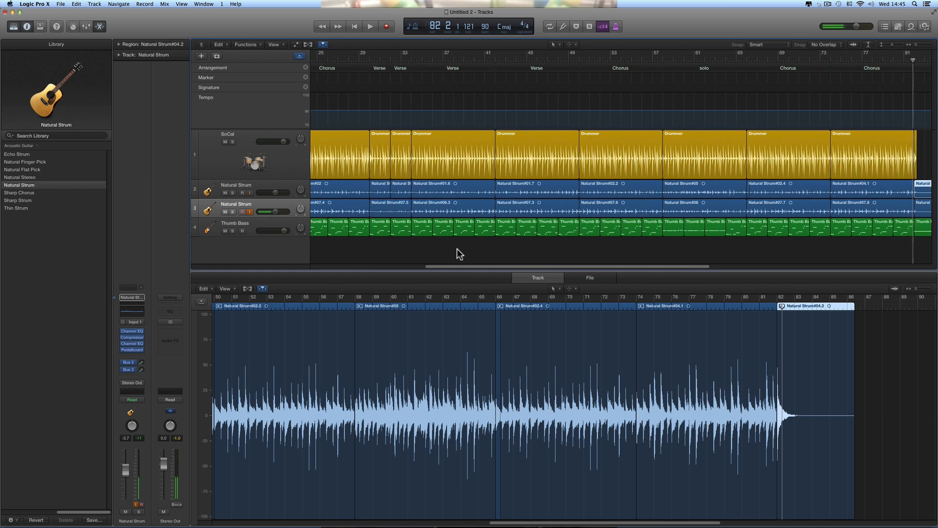
pyautogui.hscroll(-3, 457, 248)
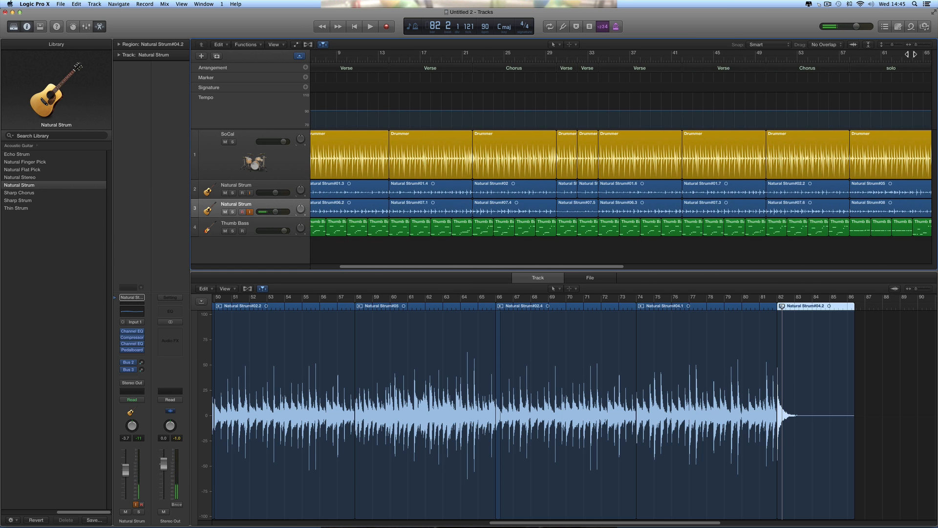
pyautogui.click(273, 204)
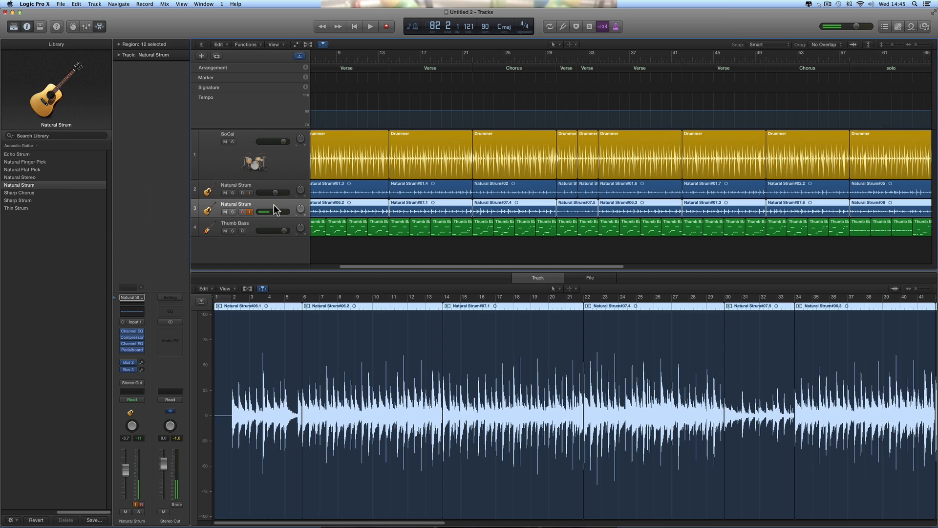
pyautogui.click(218, 56)
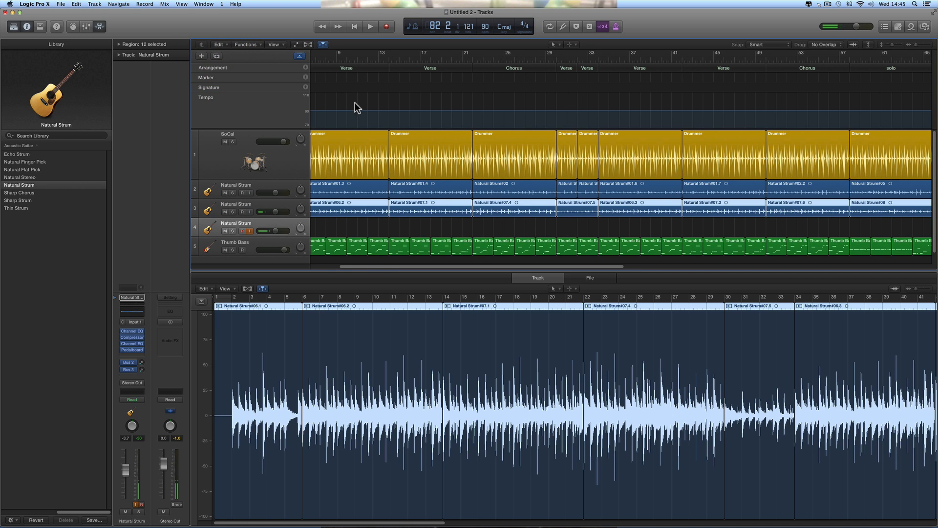
# Record a guitar solo part on the third Natural Strum track, starting at bar 55 and stopping at about bar 67.
pyautogui.hscroll(2, 368, 206)
pyautogui.hscroll(4, 368, 206)
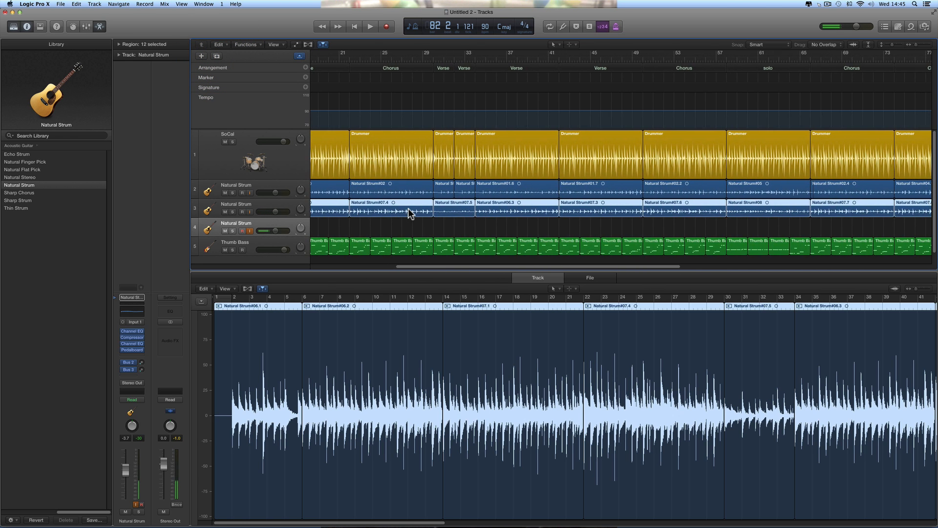
pyautogui.hscroll(1, 603, 141)
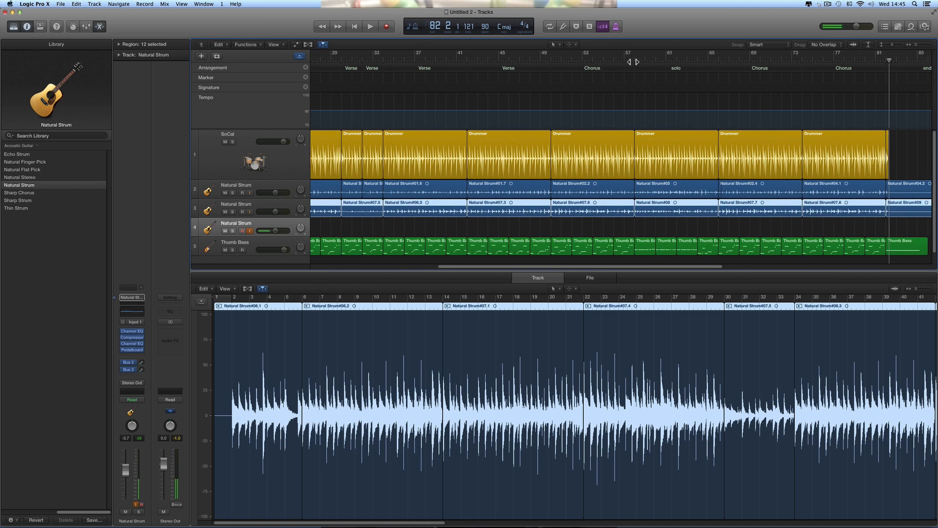
pyautogui.click(634, 59)
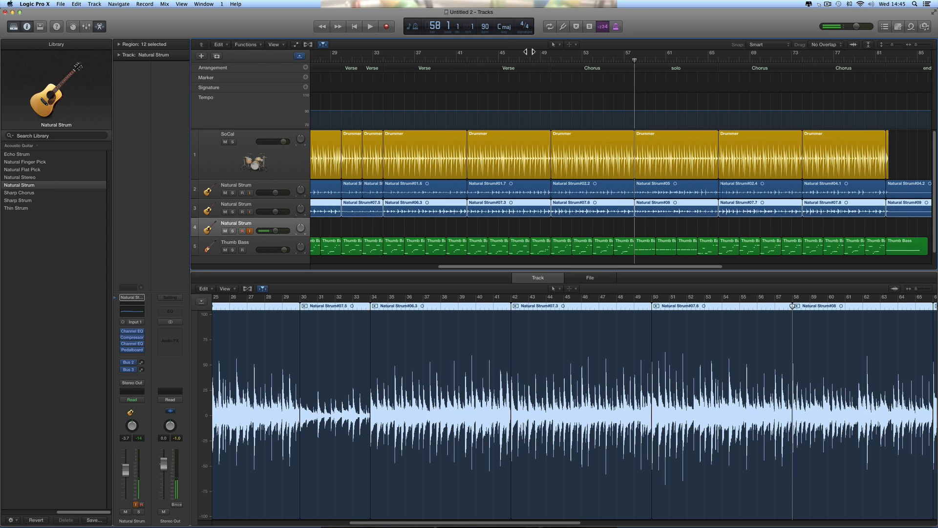
pyautogui.click(603, 60)
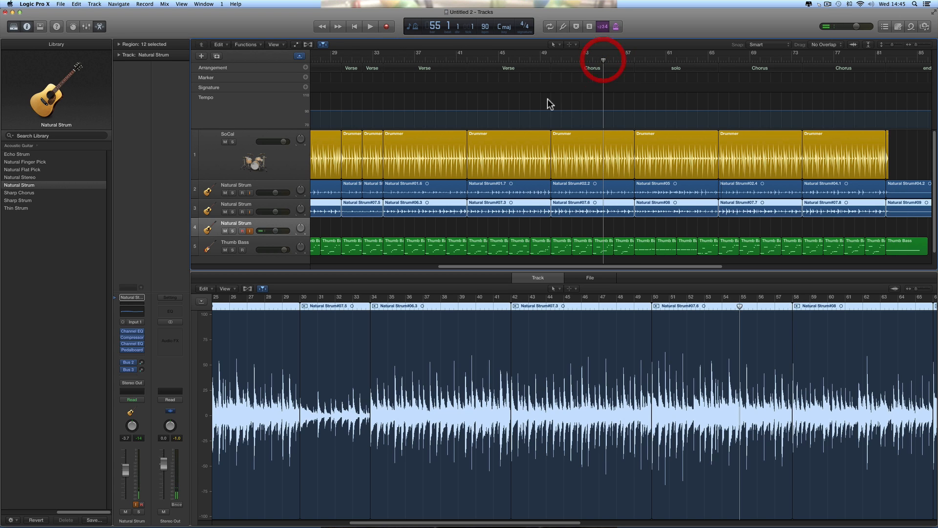
pyautogui.click(386, 27)
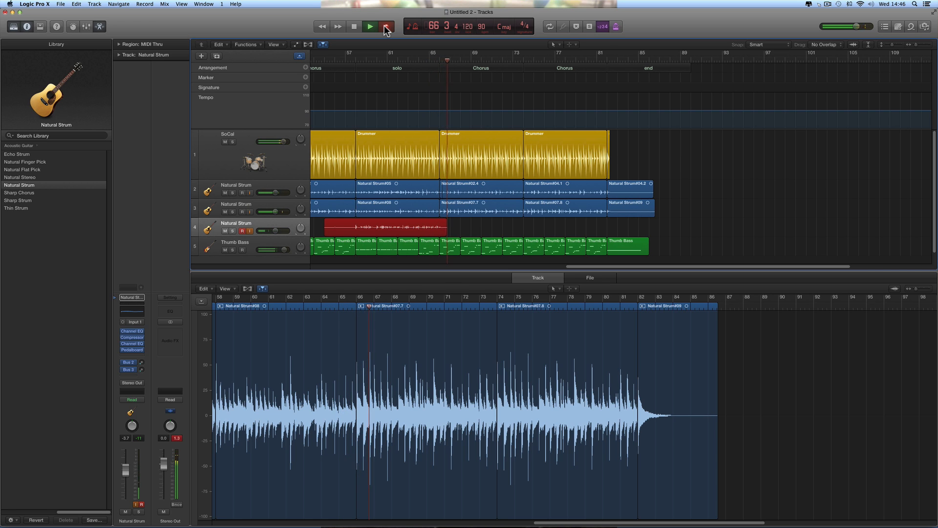
pyautogui.click(384, 27)
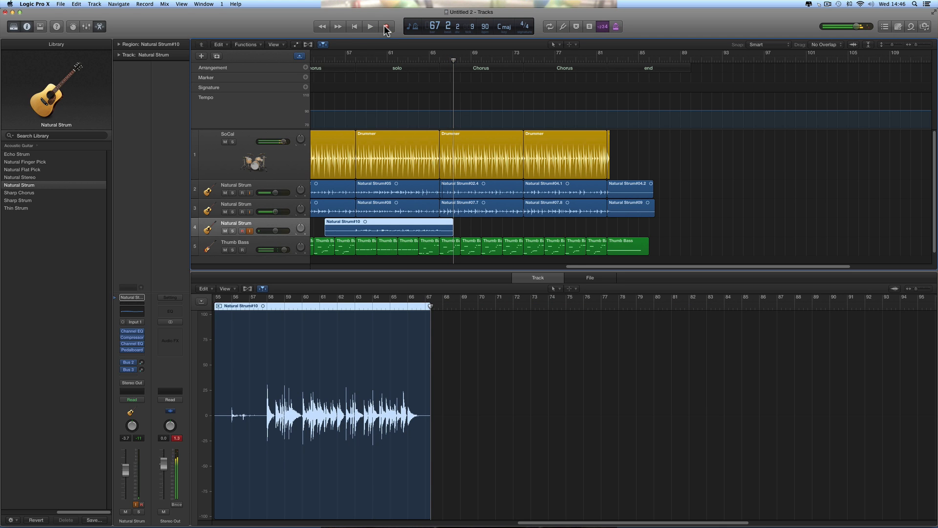
# Play the new solo recording from bar 58 to hear how it sits against the other tracks.
pyautogui.click(349, 60)
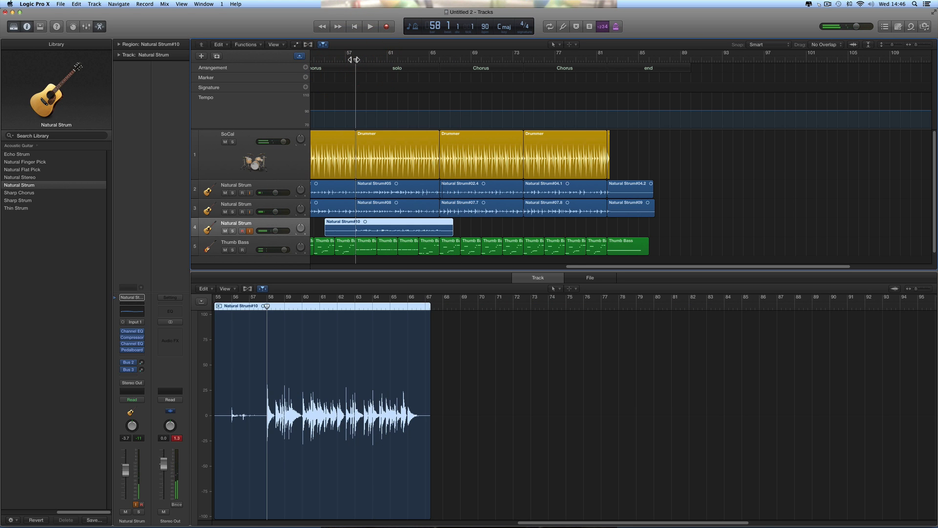
pyautogui.press('space')
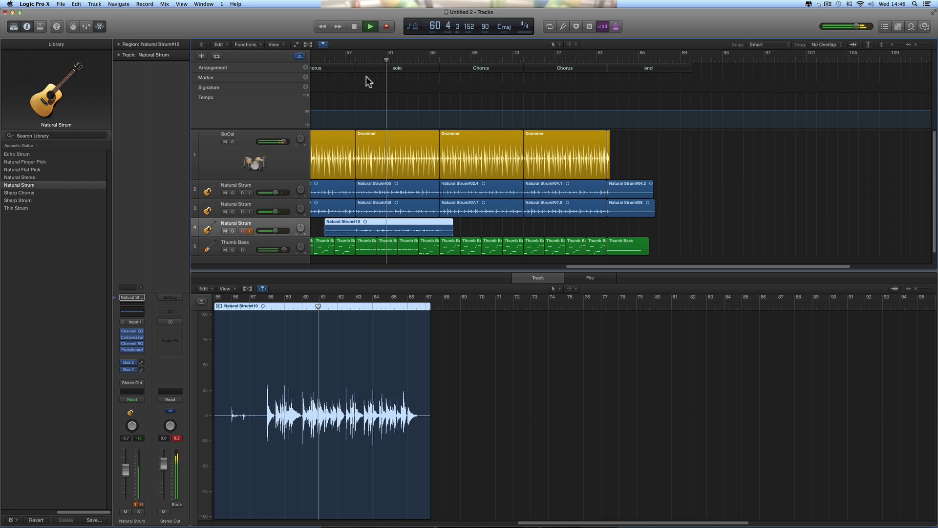
pyautogui.press('space')
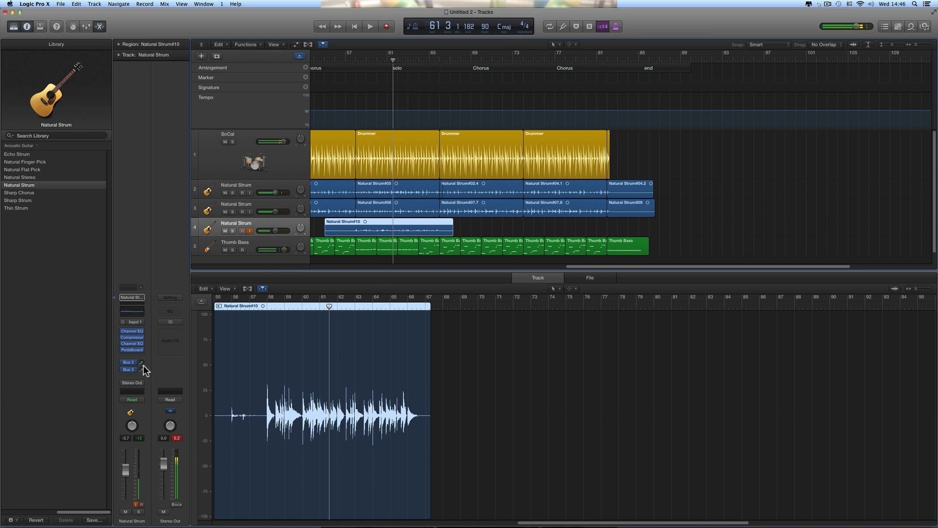
# Lower the Compressor's Threshold on the third Natural Strum track and listen to the solo briefly.
pyautogui.click(133, 337)
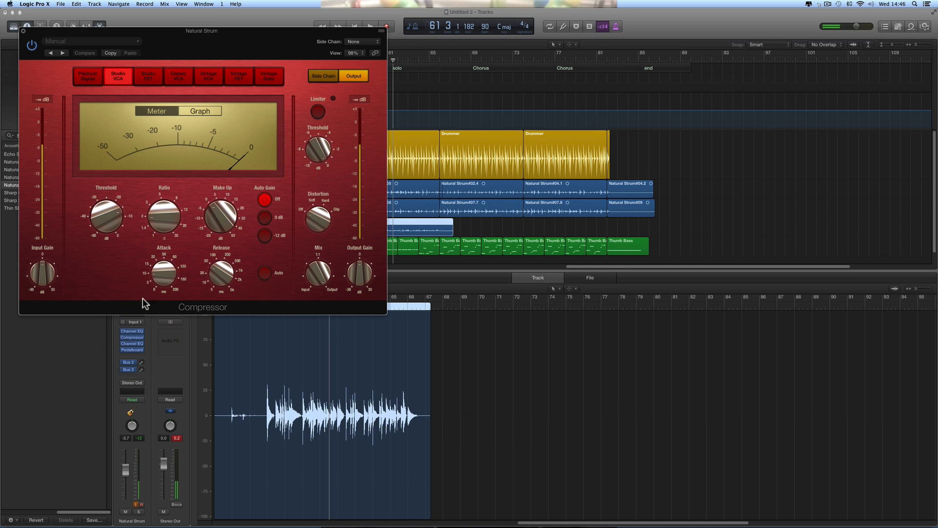
pyautogui.moveTo(106, 227); pyautogui.dragTo(107, 234)
pyautogui.press('space')
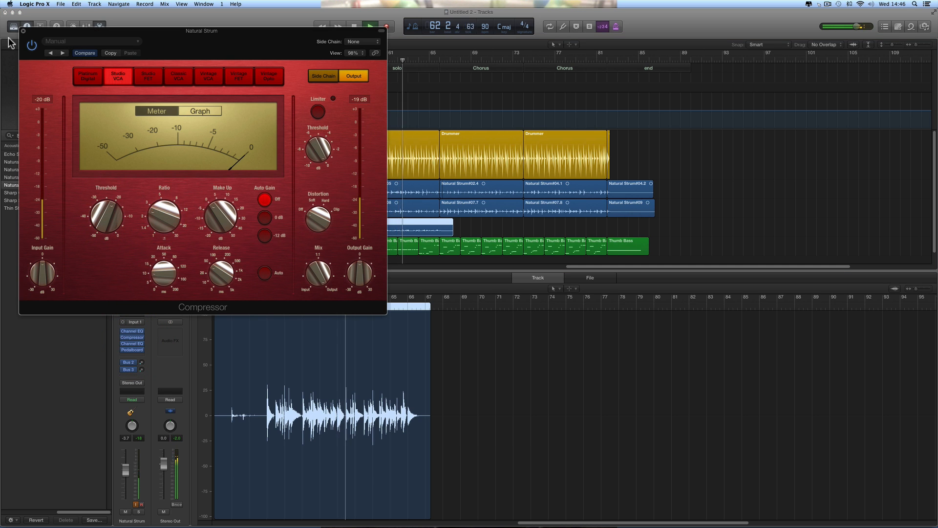
pyautogui.click(23, 31)
pyautogui.press('space')
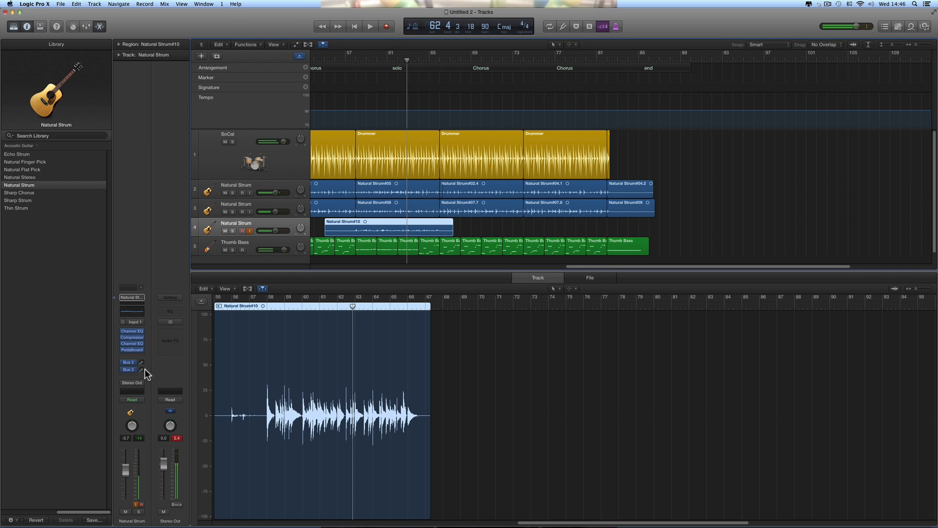
# Adjust the third guitar track's Bus 3 send and raise its volume to -1.7 dB while the solo plays.
pyautogui.click(144, 369)
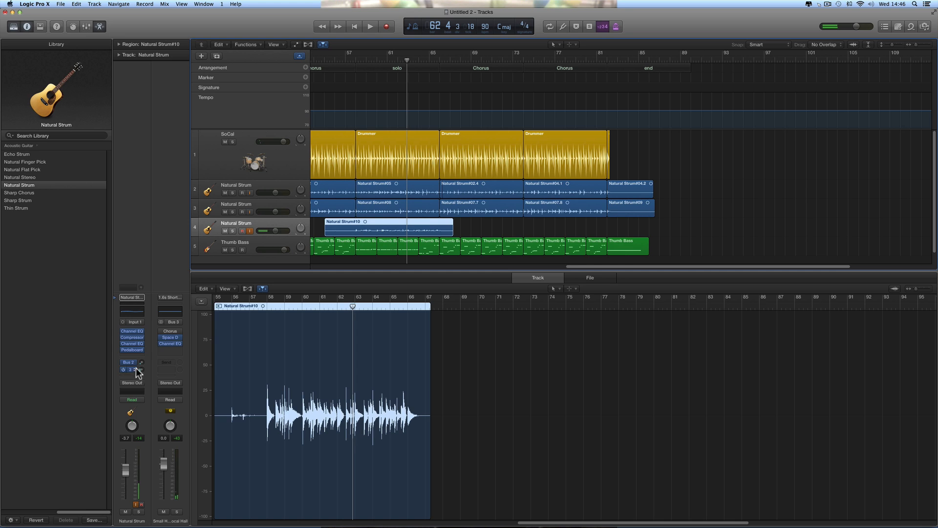
pyautogui.moveTo(141, 369); pyautogui.dragTo(142, 366)
pyautogui.press('space')
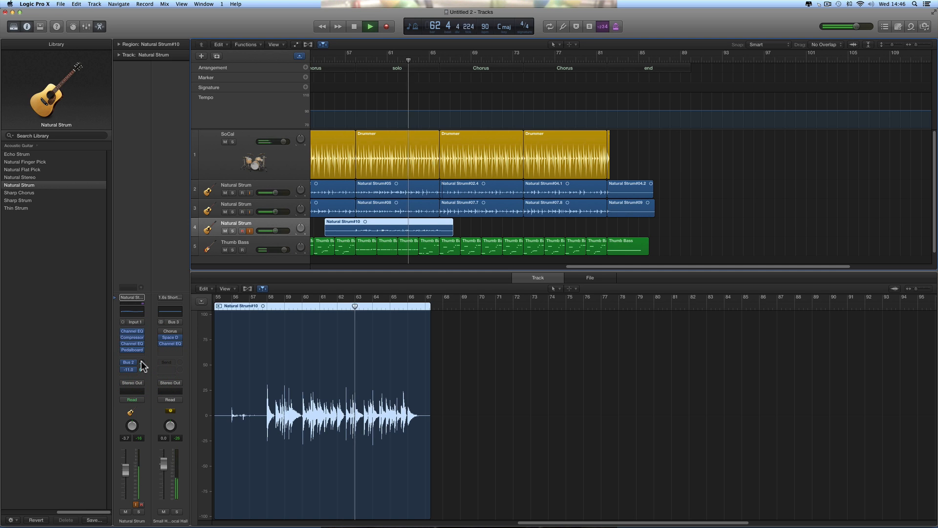
pyautogui.moveTo(141, 365); pyautogui.dragTo(141, 370)
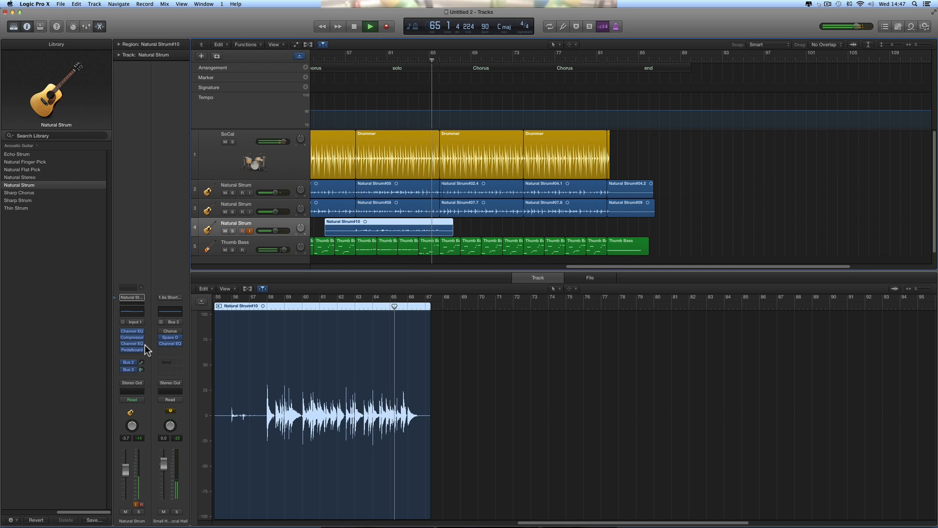
pyautogui.moveTo(122, 473); pyautogui.dragTo(124, 466)
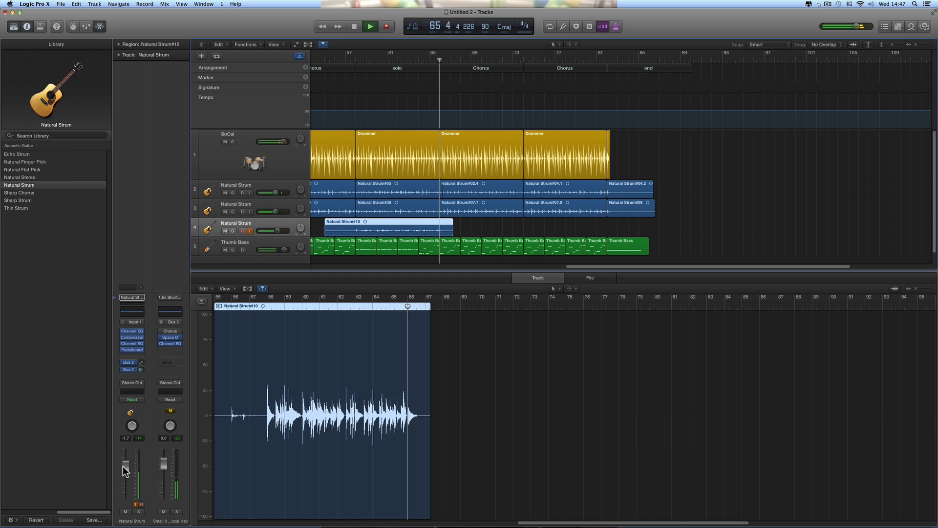
pyautogui.press('space')
# Turn off input monitoring on the third Natural Strum track and play the solo from bar 57.
pyautogui.hscroll(-4, 456, 230)
pyautogui.hscroll(-2, 461, 63)
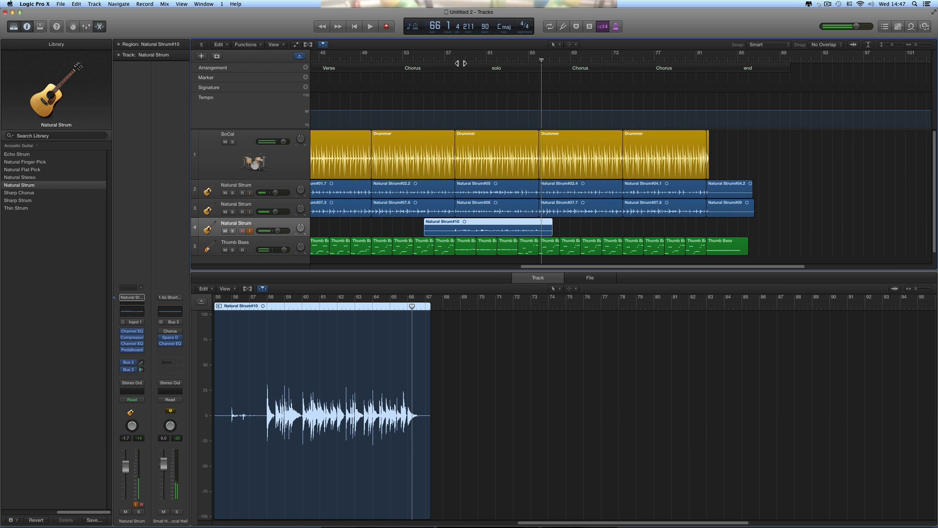
pyautogui.click(448, 58)
pyautogui.press('space')
pyautogui.press('space')
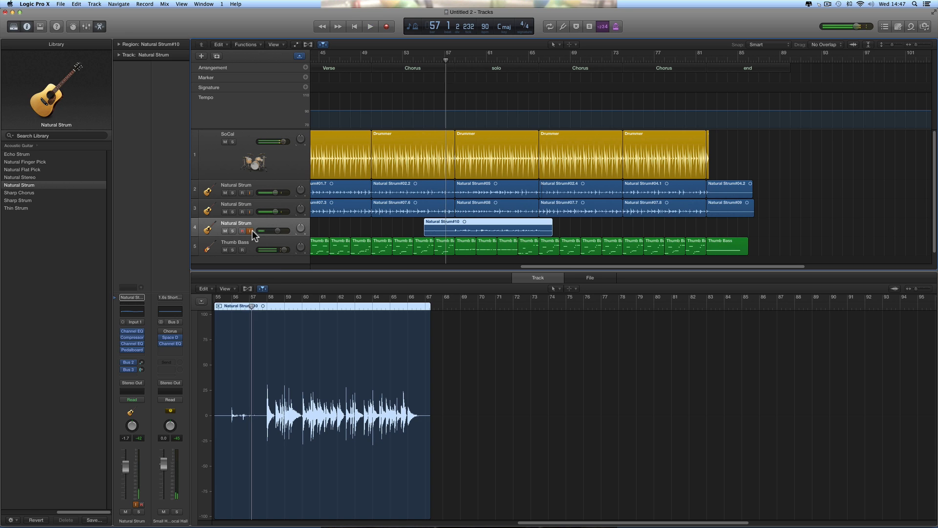
pyautogui.click(250, 230)
pyautogui.press('space')
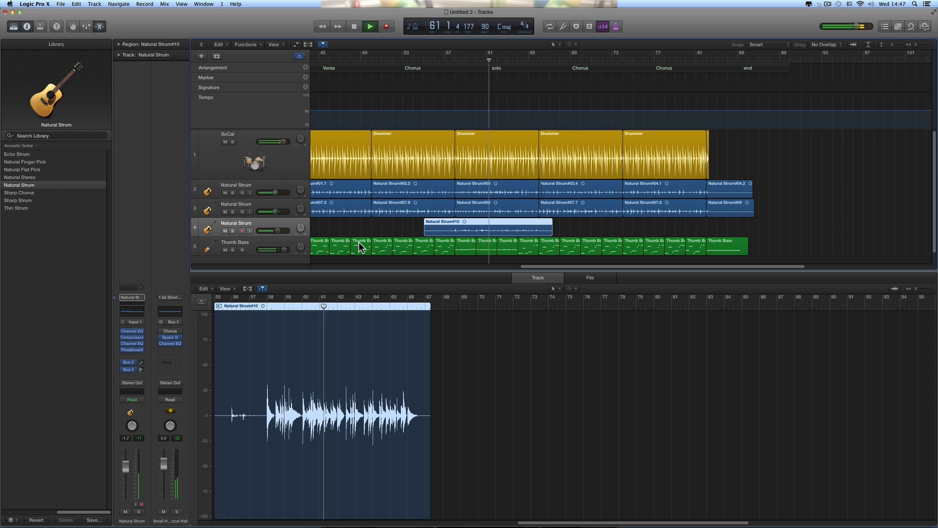
pyautogui.press('space')
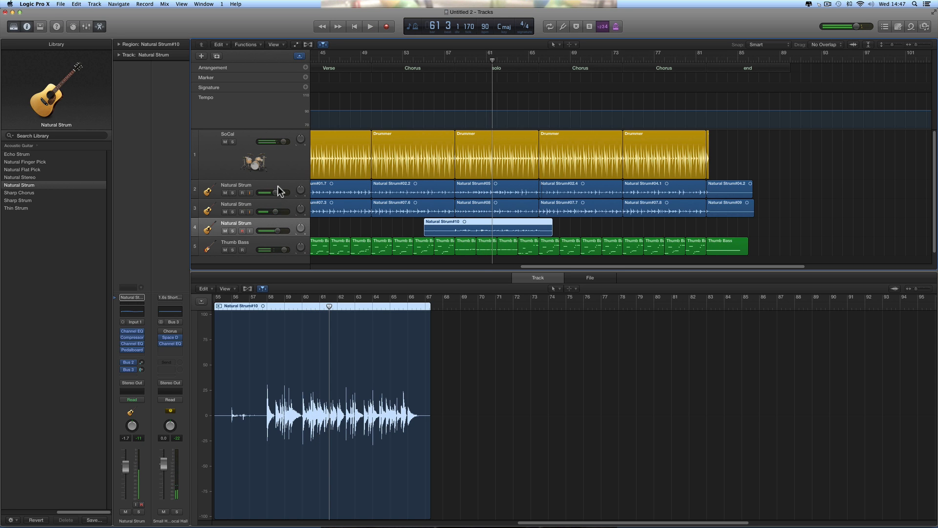
# Adjust the panning of the first two Natural Strum tracks individually to spread them in the stereo field.
pyautogui.click(281, 197)
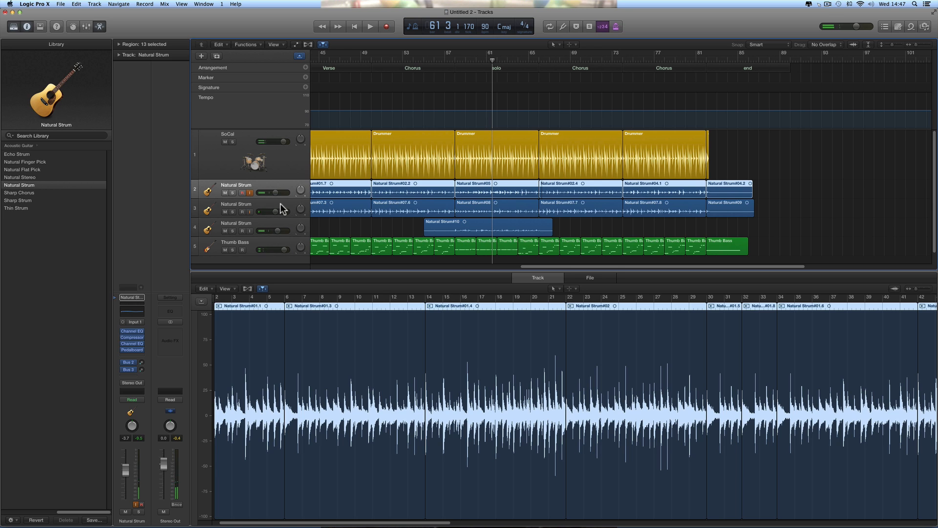
pyautogui.keyDown('shift'); pyautogui.click(280, 203); pyautogui.keyUp('shift')
pyautogui.click(300, 191)
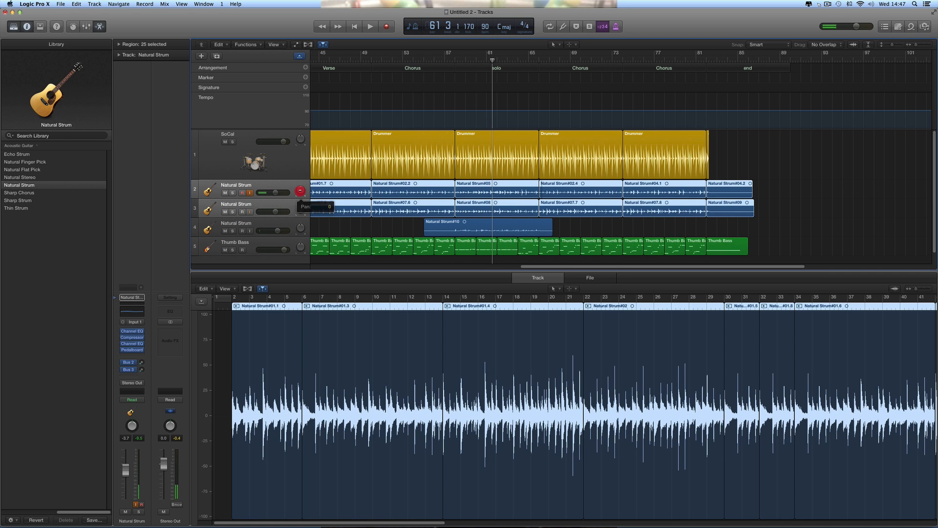
pyautogui.moveTo(300, 193); pyautogui.dragTo(300, 195)
pyautogui.click(301, 210)
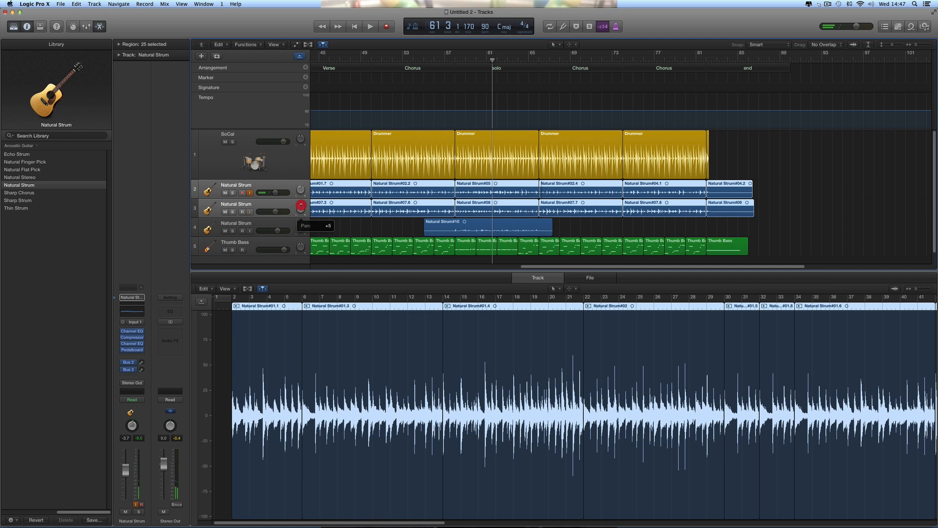
pyautogui.click(276, 205)
pyautogui.click(301, 193)
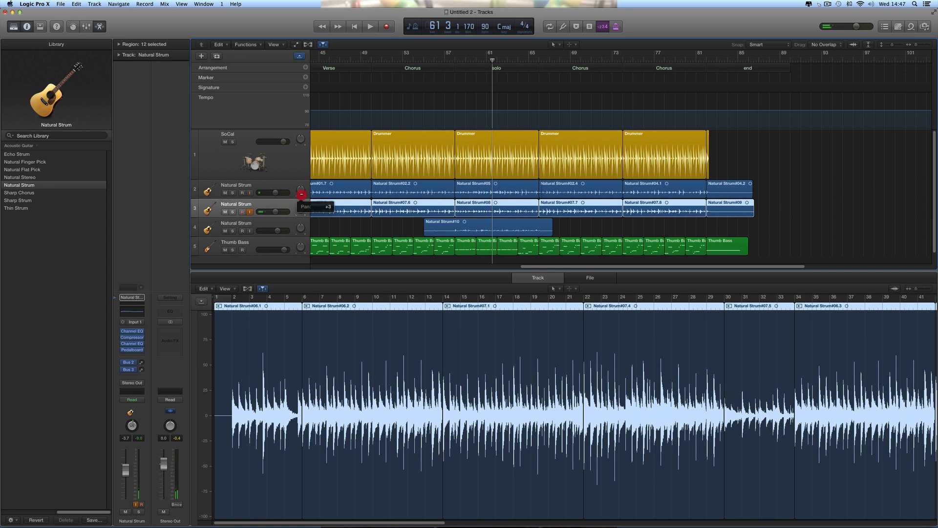
pyautogui.moveTo(301, 209); pyautogui.dragTo(301, 207)
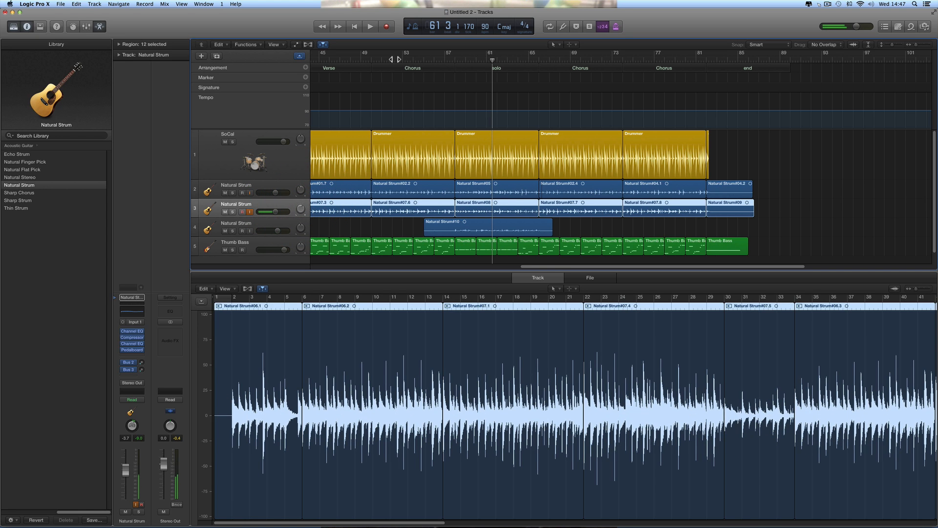
# Play from around bar 49 while fine-tuning the first two guitar tracks and lowering the SoCal drum volume.
pyautogui.click(362, 57)
pyautogui.press('space')
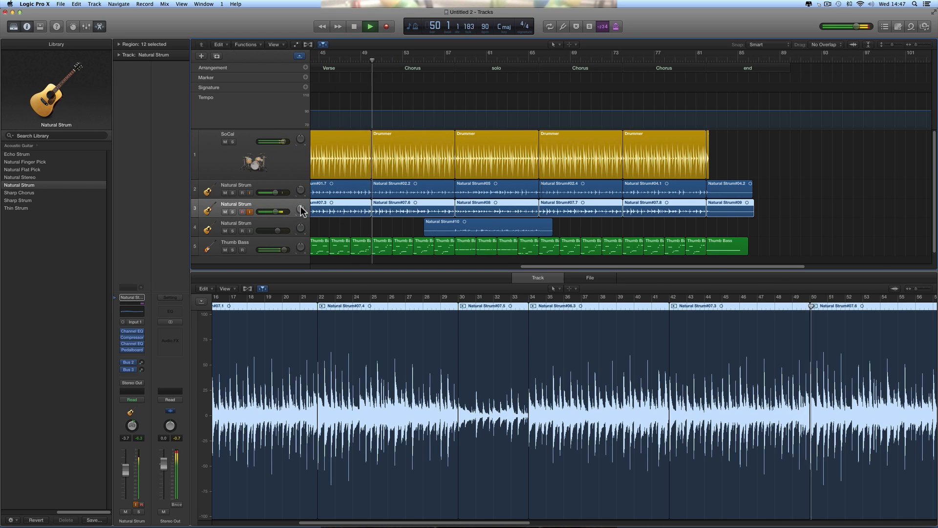
pyautogui.moveTo(301, 208); pyautogui.dragTo(276, 192)
pyautogui.press('space')
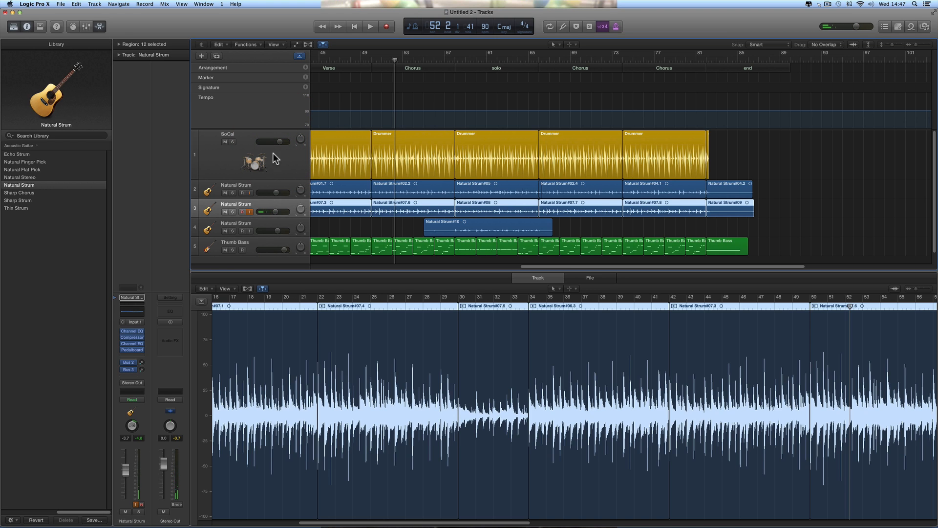
# Play the song's opening and trim the start of the second guitar track's first region to bar 2.
pyautogui.click(253, 141)
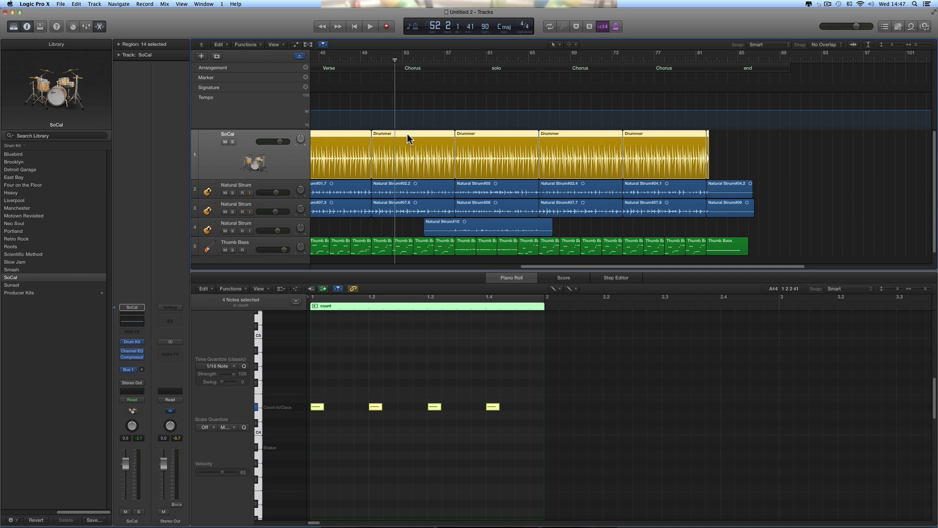
pyautogui.click(355, 27)
pyautogui.click(371, 26)
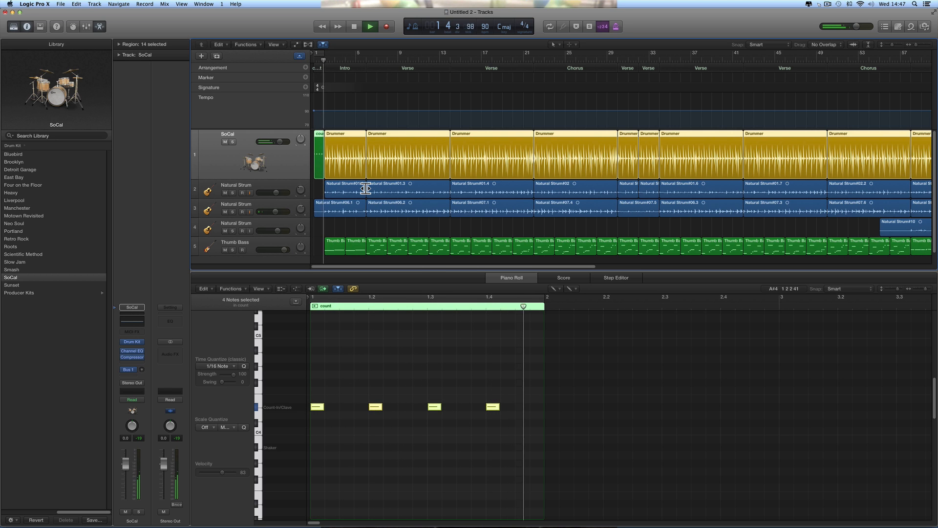
pyautogui.press('space')
pyautogui.moveTo(316, 215); pyautogui.dragTo(321, 215)
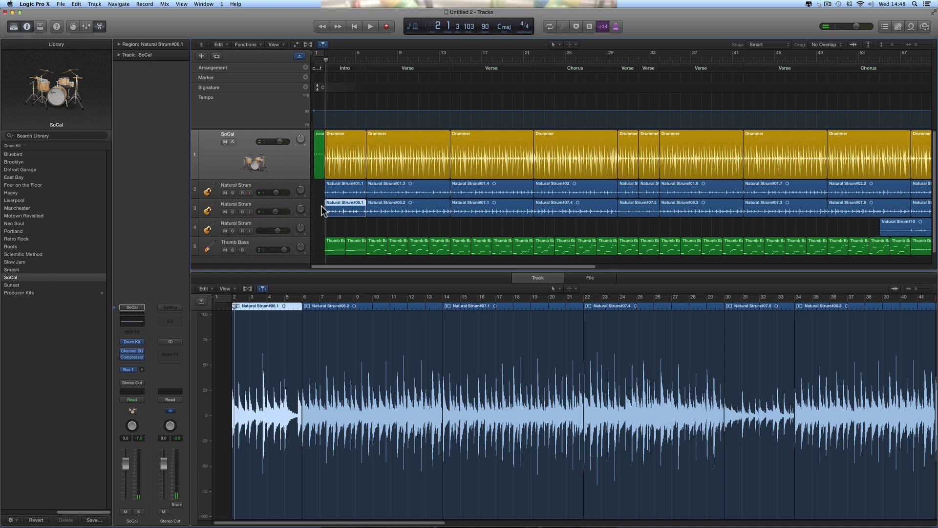
# Play the intro from the beginning of the song to check the trimmed guitar start and the balance.
pyautogui.press('space')
pyautogui.click(323, 62)
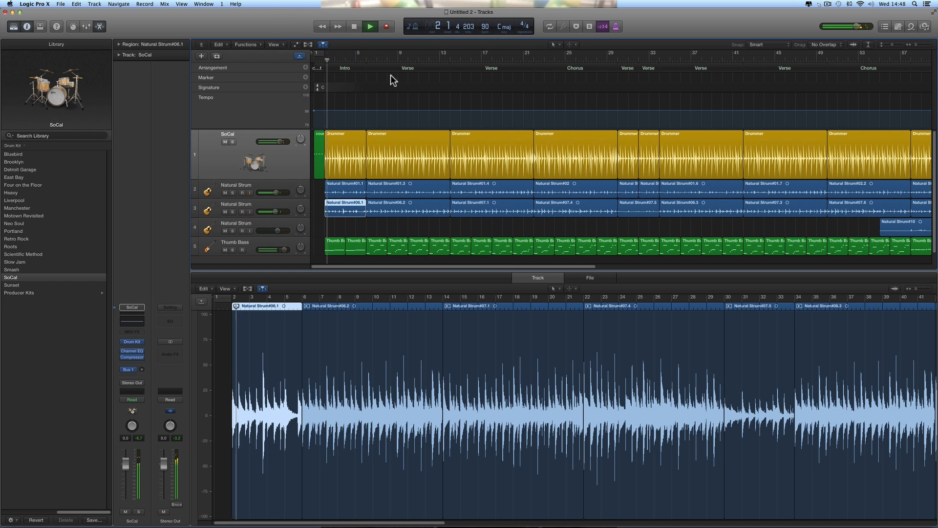
pyautogui.click(315, 60)
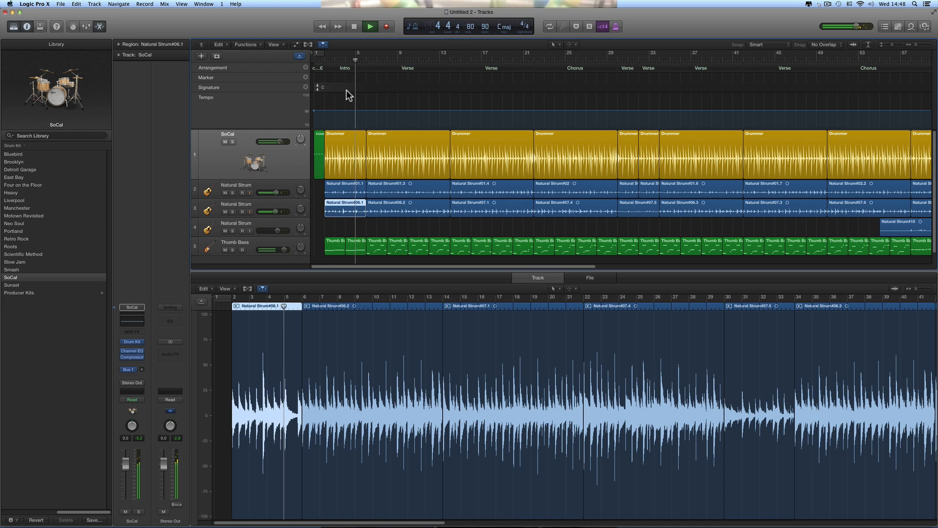
pyautogui.press('space')
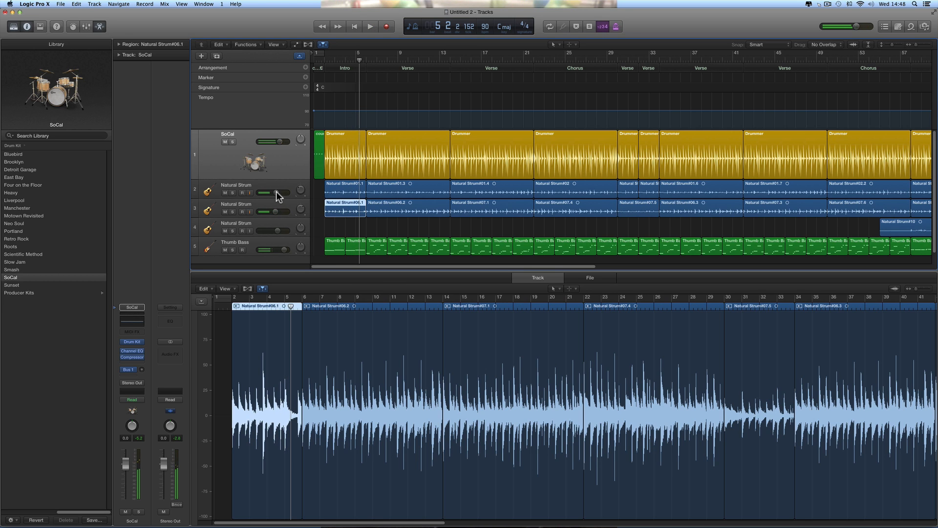
# Lower the volumes of the first two Natural Strum tracks, taking the second to -4.1 dB, and resume playback.
pyautogui.click(277, 192)
pyautogui.click(275, 211)
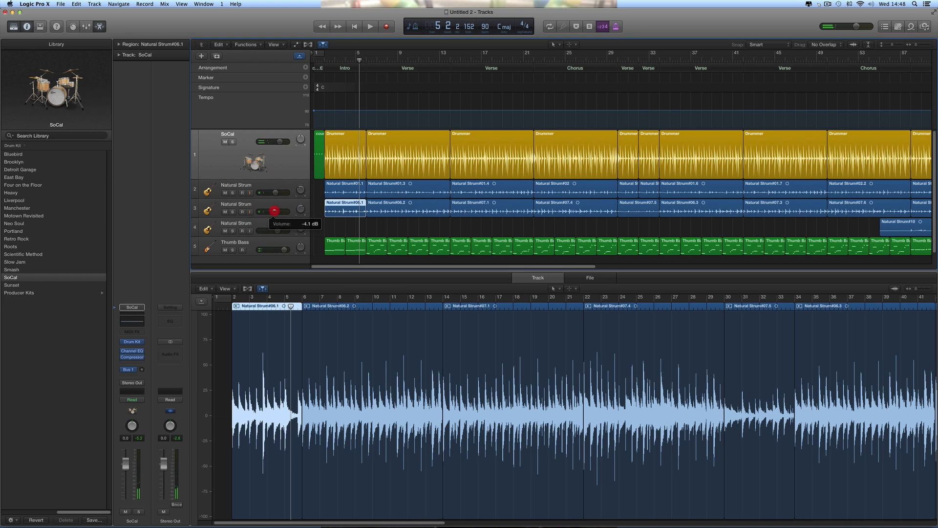
pyautogui.click(273, 193)
pyautogui.press('space')
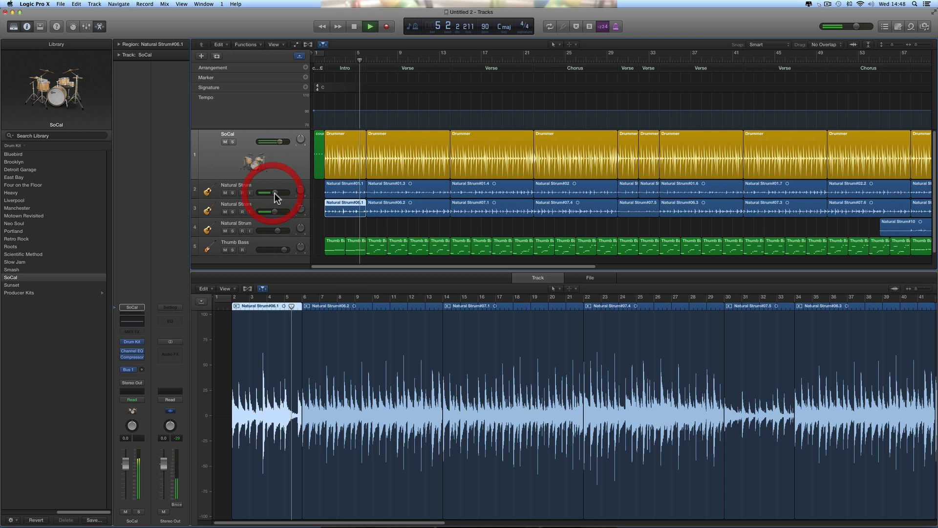
# Slightly lower the second Natural Strum track's volume, adjust the Thumb Bass level, and stop playback.
pyautogui.click(275, 210)
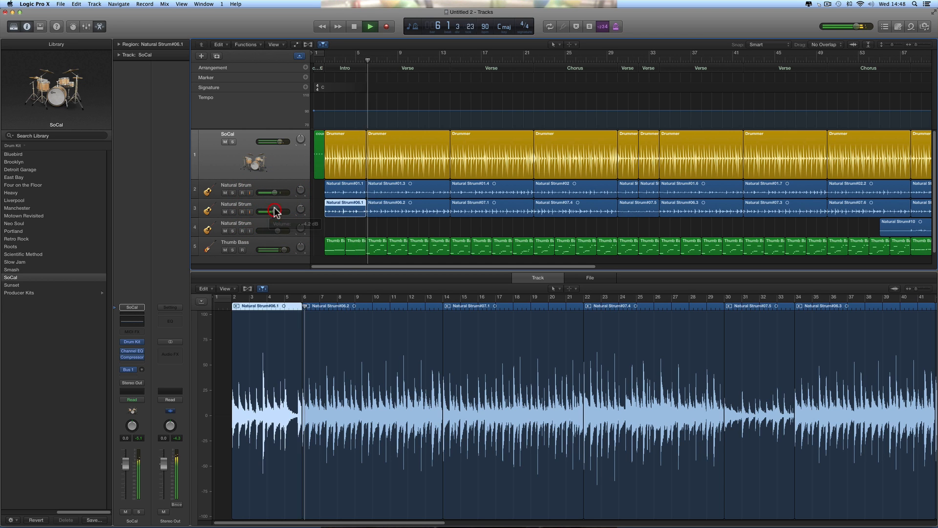
pyautogui.moveTo(275, 210)
pyautogui.mouseDown()
pyautogui.moveTo(272, 192)
pyautogui.moveTo(274, 211)
pyautogui.mouseUp()
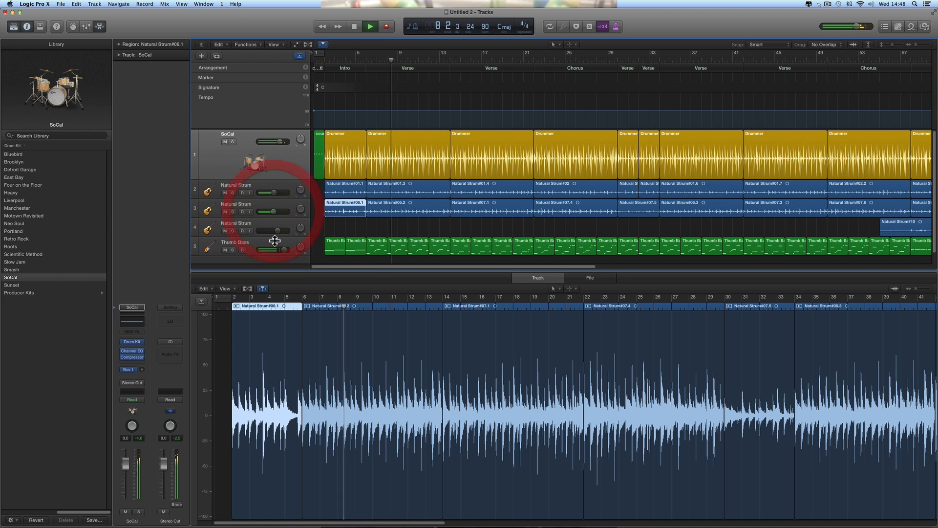
pyautogui.moveTo(284, 250); pyautogui.dragTo(280, 250)
pyautogui.press('space')
# Switch the bass track's patch to Fingerstyle Bass, raise its volume to 6.0 dB, and audition it with the song.
pyautogui.click(264, 242)
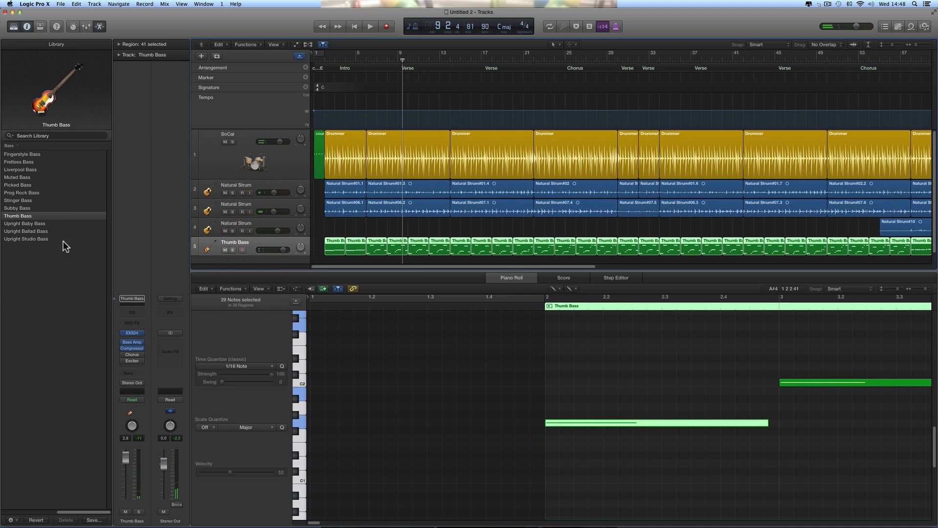
pyautogui.click(24, 154)
pyautogui.press('space')
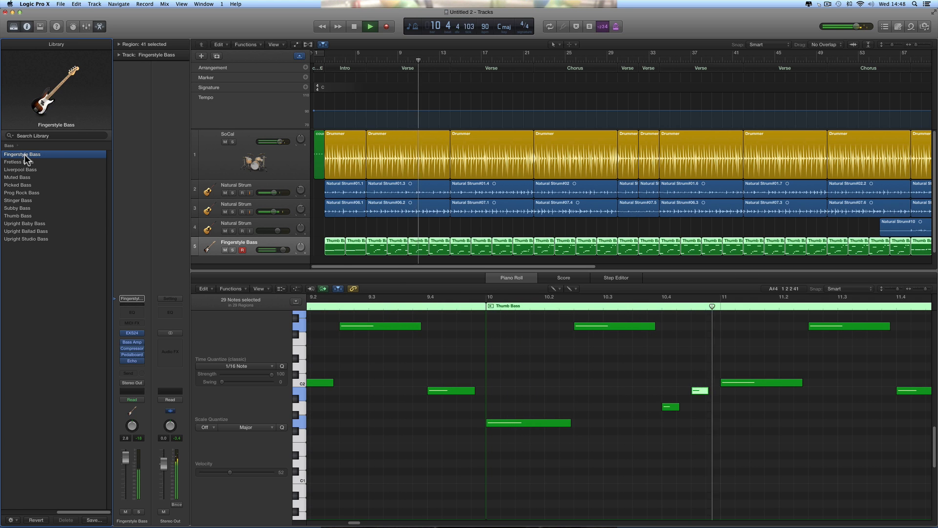
pyautogui.press('space')
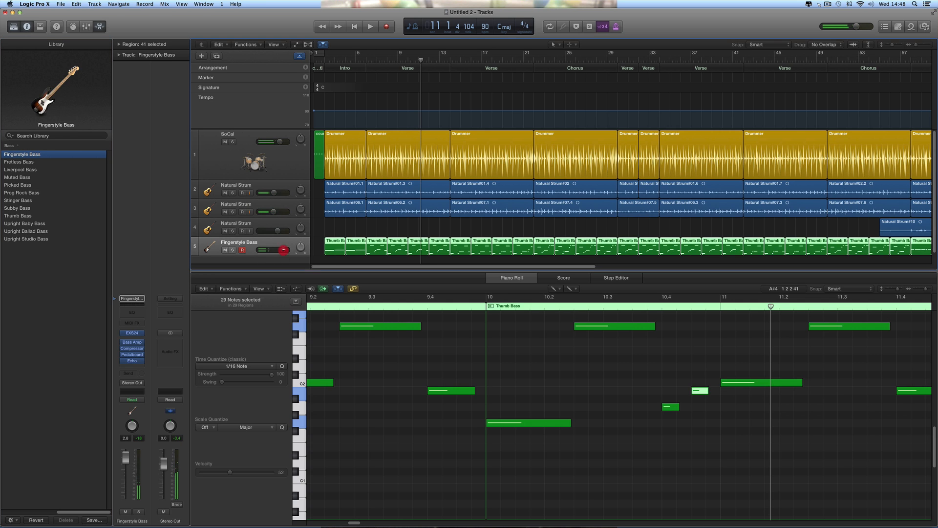
pyautogui.moveTo(284, 250); pyautogui.dragTo(287, 250)
pyautogui.press('space')
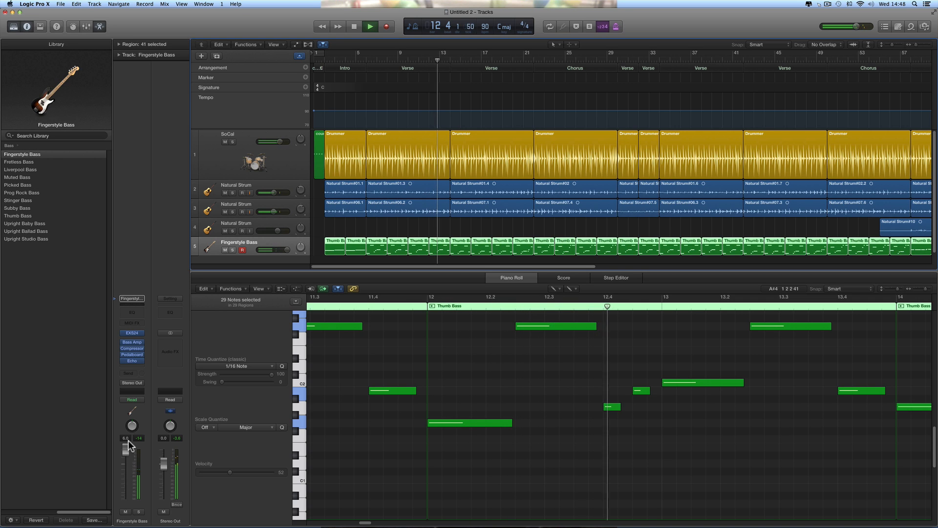
pyautogui.press('space')
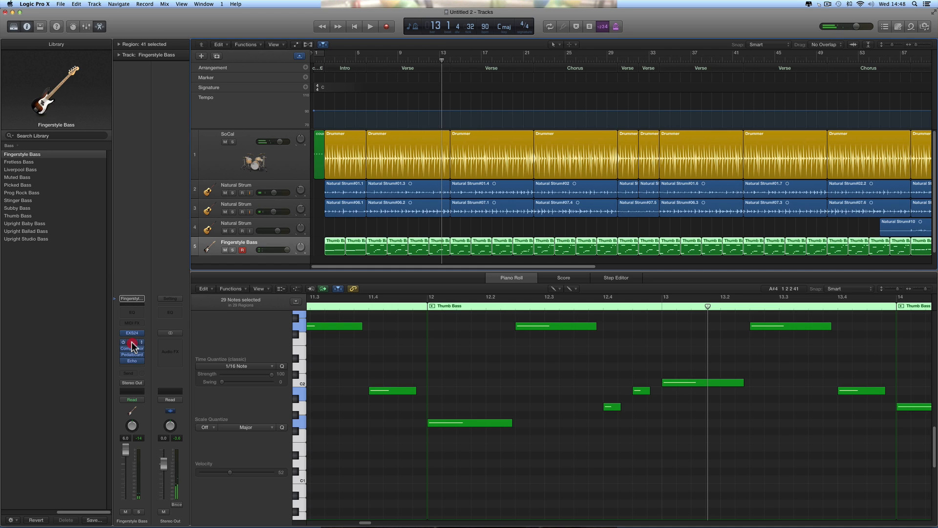
# Raise the output level in the Fingerstyle Bass track's Bass Amp Designer during playback, and close the plug-in.
pyautogui.click(131, 341)
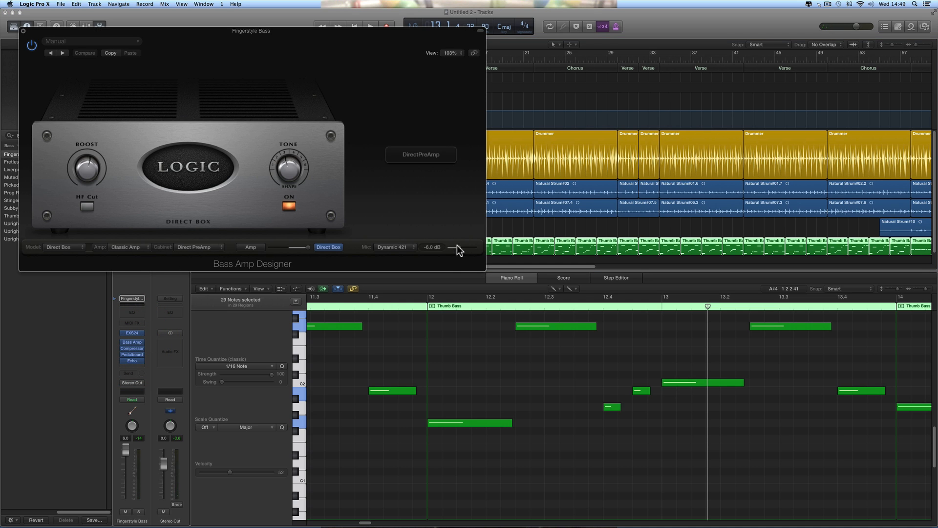
pyautogui.press('space')
pyautogui.moveTo(461, 247); pyautogui.dragTo(462, 247)
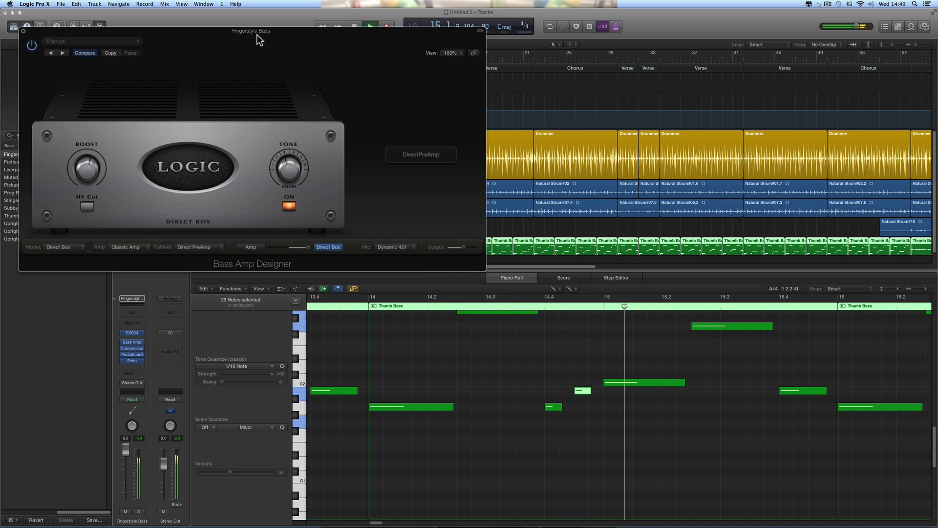
pyautogui.moveTo(260, 42); pyautogui.dragTo(597, 139)
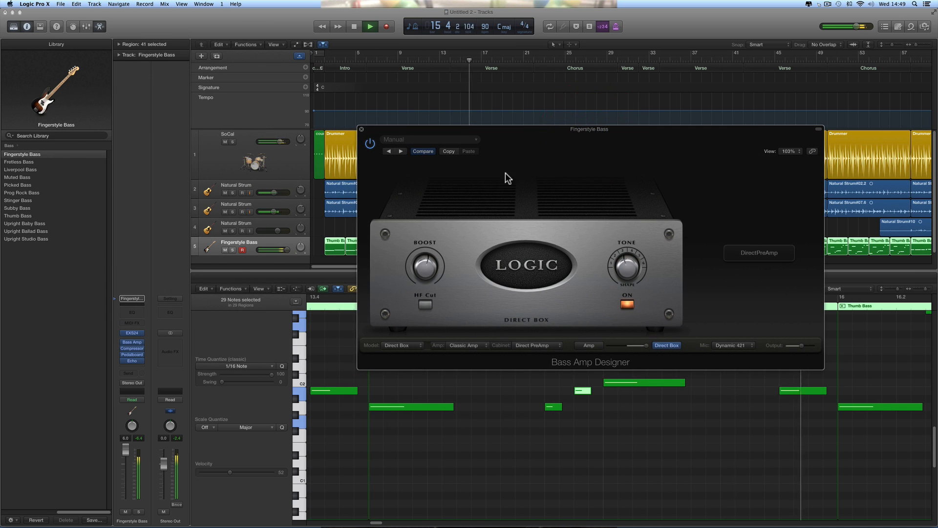
pyautogui.press('space')
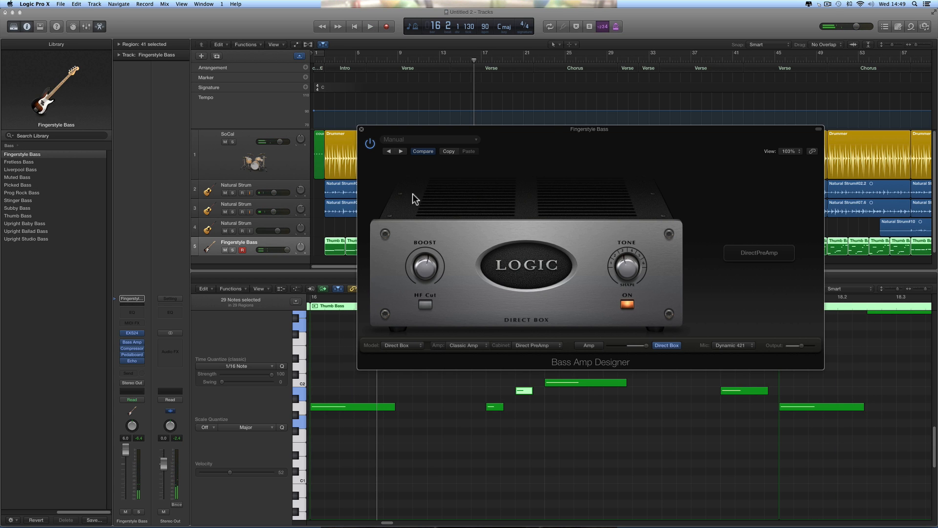
pyautogui.click(361, 130)
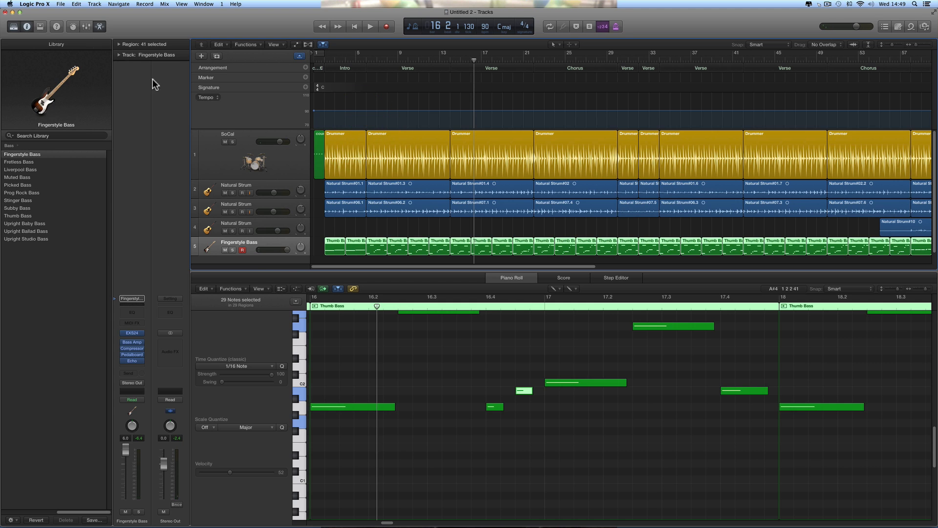
# Show the Smart Controls for the Fingerstyle Bass and turn its Tone down to 1 while auditioning the sound.
pyautogui.click(72, 26)
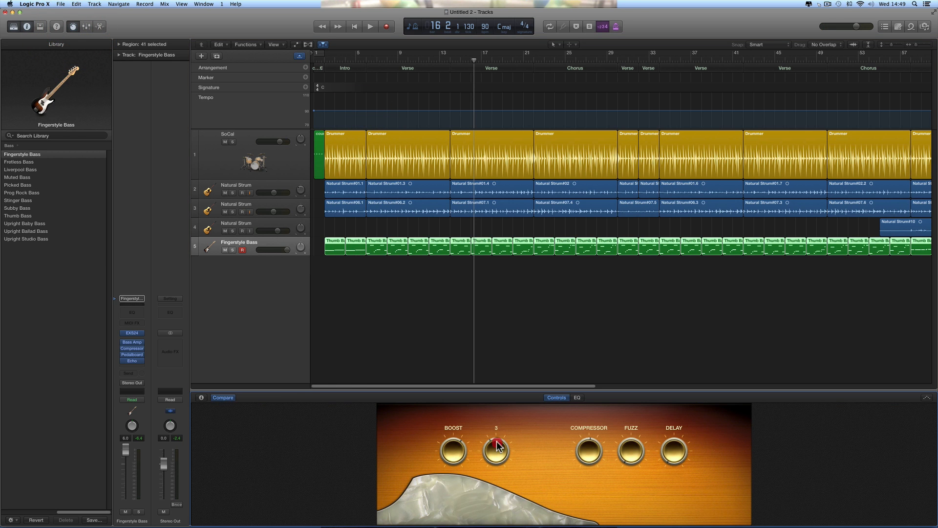
pyautogui.press('space')
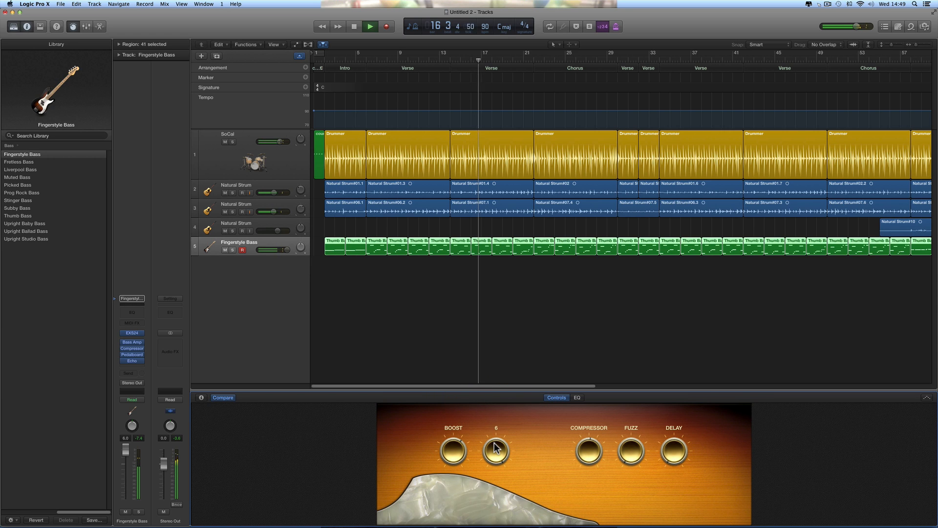
pyautogui.press('space')
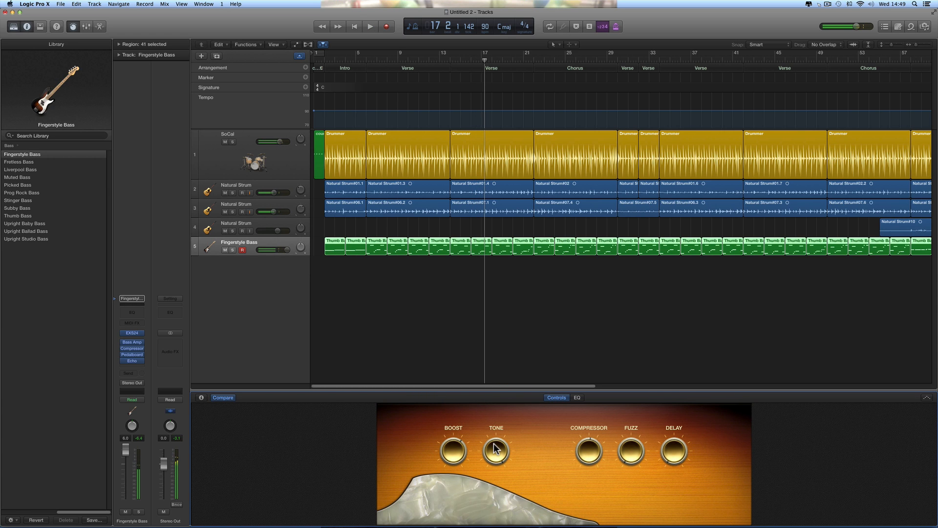
pyautogui.moveTo(493, 444); pyautogui.dragTo(515, 487)
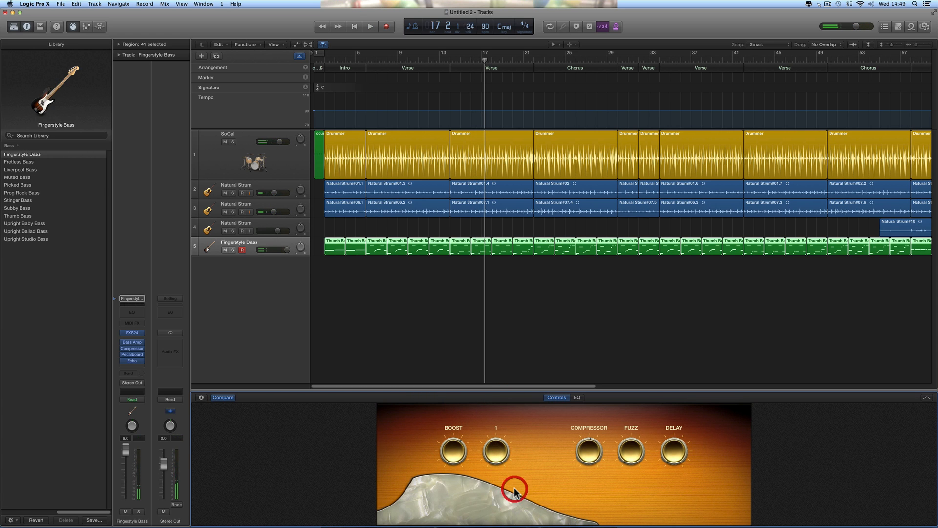
pyautogui.press('space')
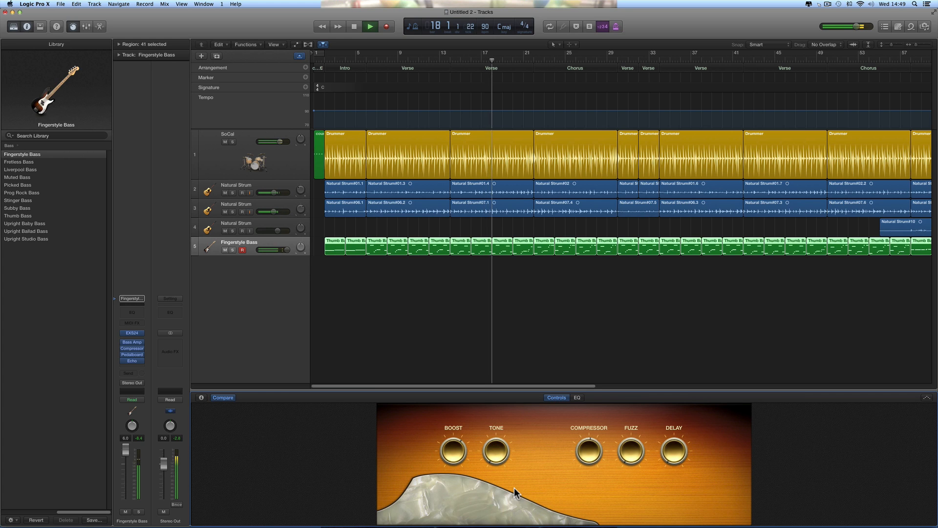
pyautogui.press('space')
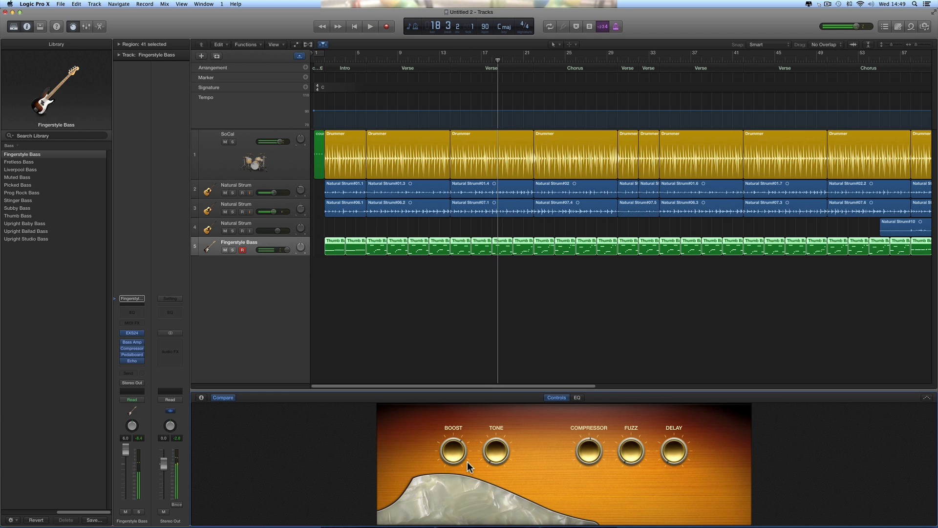
# Change the bass patch to Upright Ballad Bass, increase its Low control during playback, and set the track volume to 0.0 dB.
pyautogui.click(31, 230)
pyautogui.press('space')
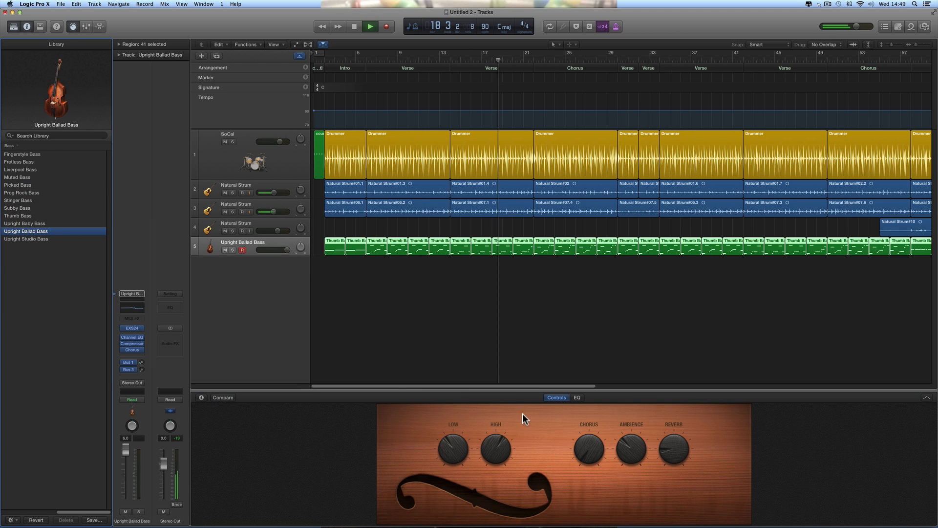
pyautogui.moveTo(455, 432); pyautogui.dragTo(455, 415)
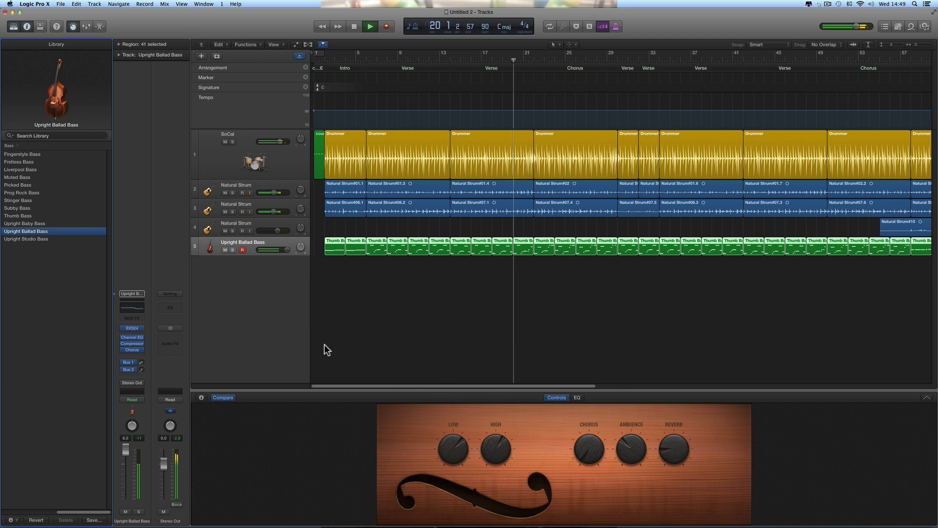
pyautogui.press('space')
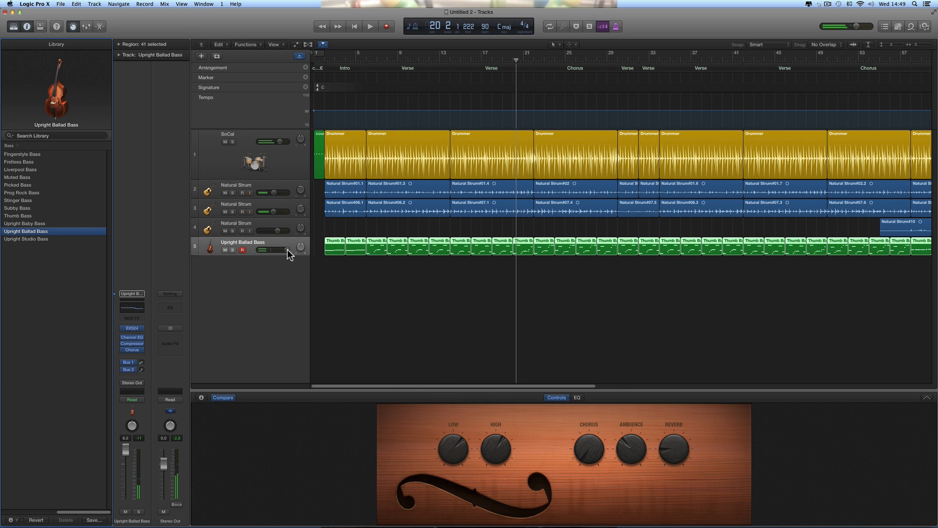
pyautogui.moveTo(287, 249); pyautogui.dragTo(279, 253)
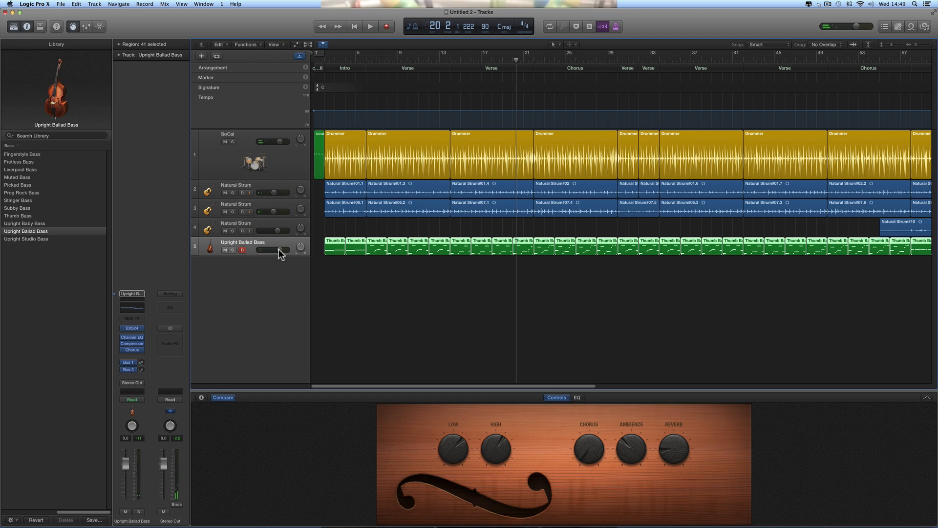
# Set the Upright Ballad Bass compressor's ratio to 5.4:1, and lower the bass track's volume to -0.9 dB during playback.
pyautogui.click(131, 343)
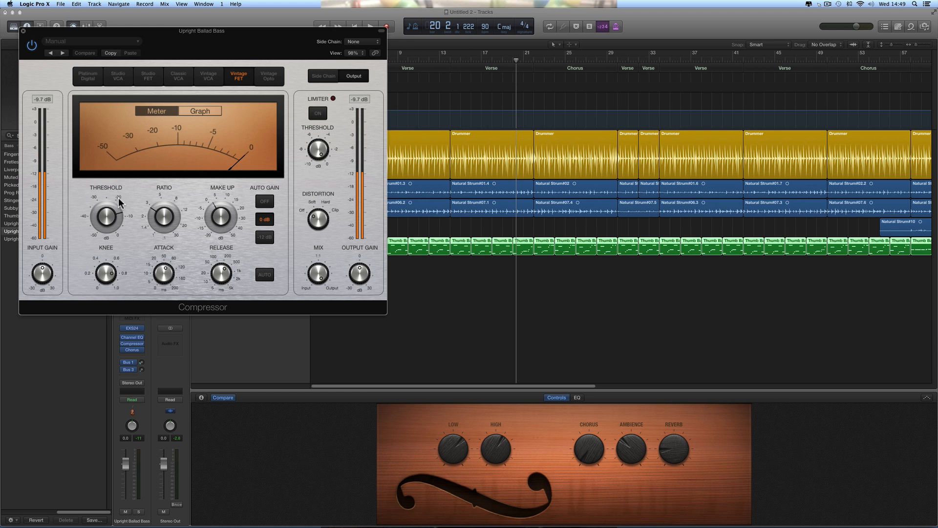
pyautogui.moveTo(114, 212); pyautogui.dragTo(161, 219)
pyautogui.press('space')
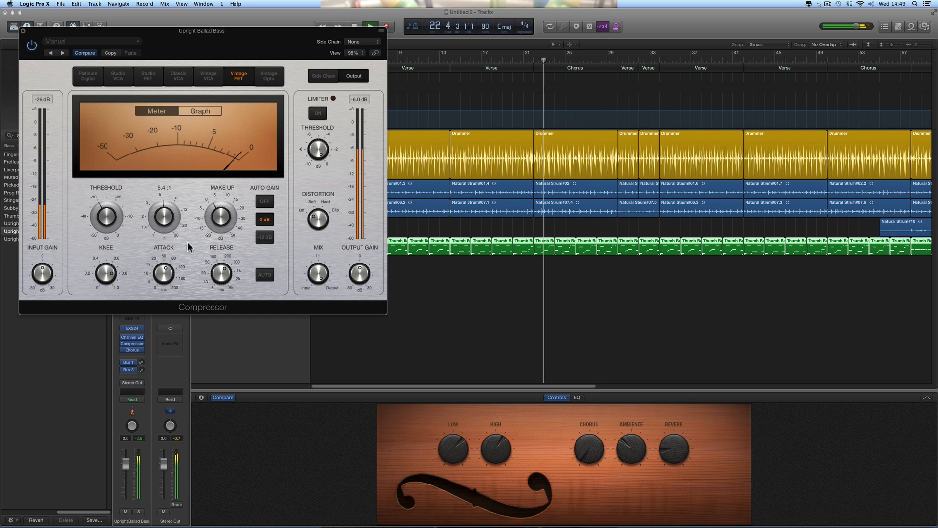
pyautogui.click(23, 31)
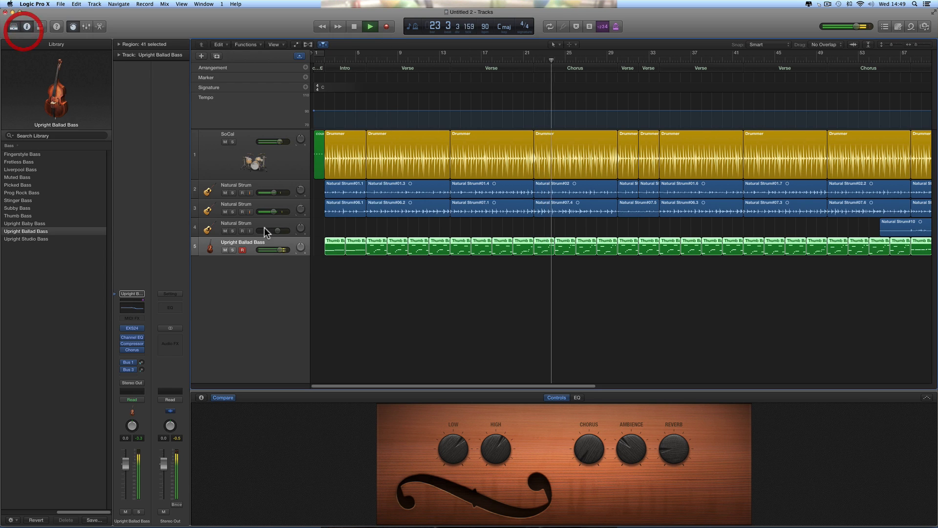
pyautogui.moveTo(280, 250); pyautogui.dragTo(274, 249)
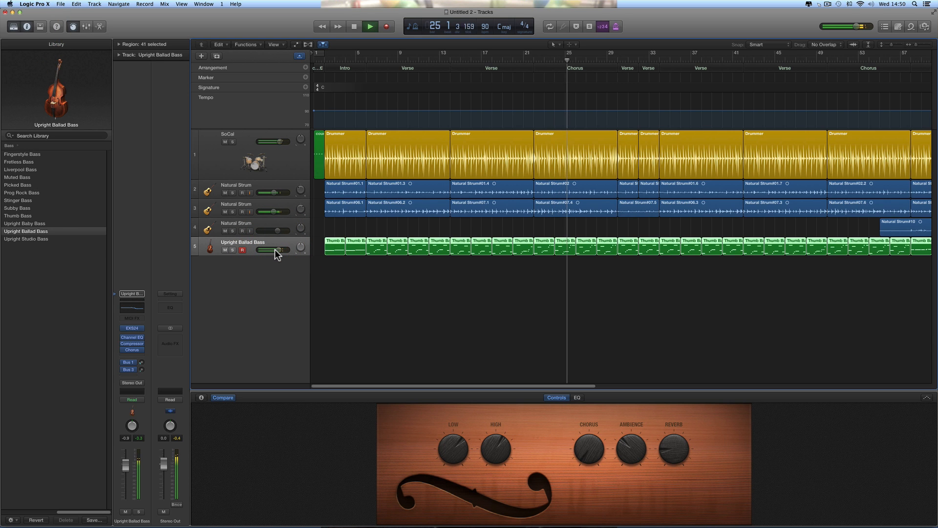
pyautogui.press('space')
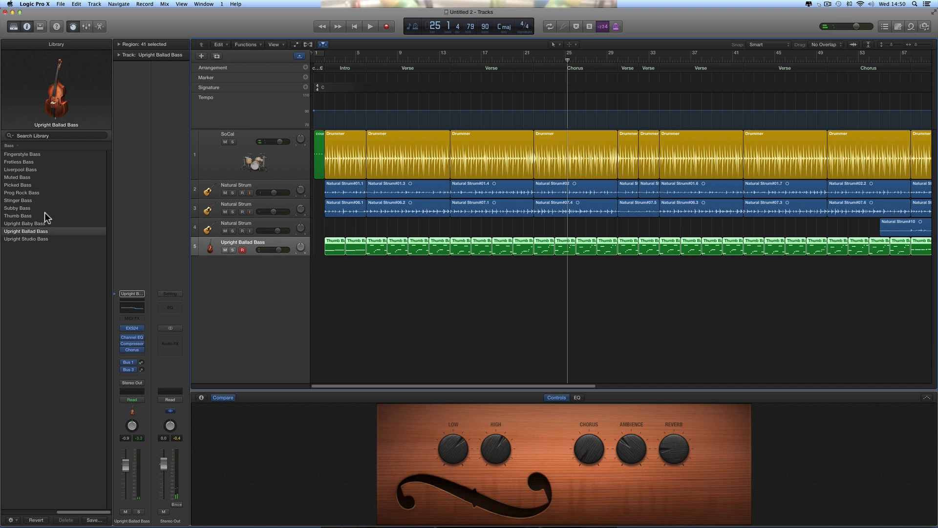
# Return the bass track to the Thumb Bass patch and load the Big Stack preset in its Bass Amp Designer.
pyautogui.click(23, 215)
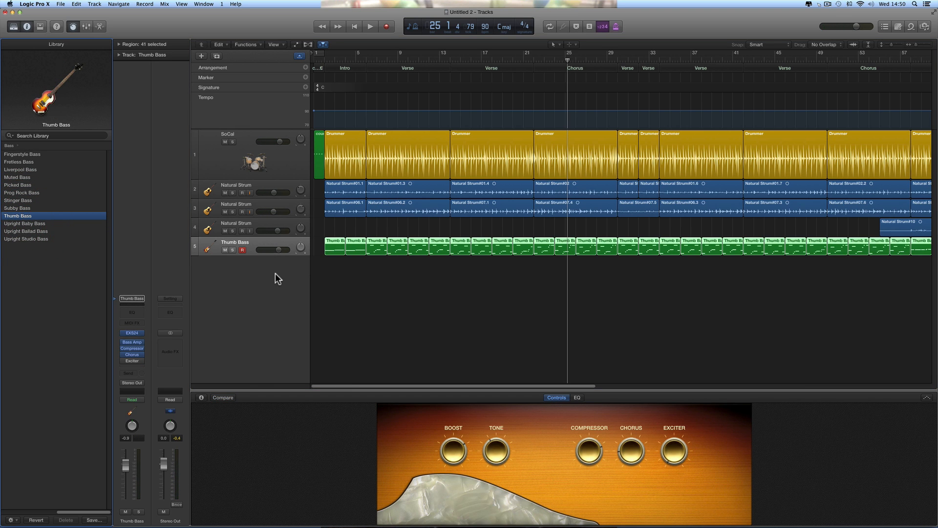
pyautogui.click(133, 342)
pyautogui.click(104, 44)
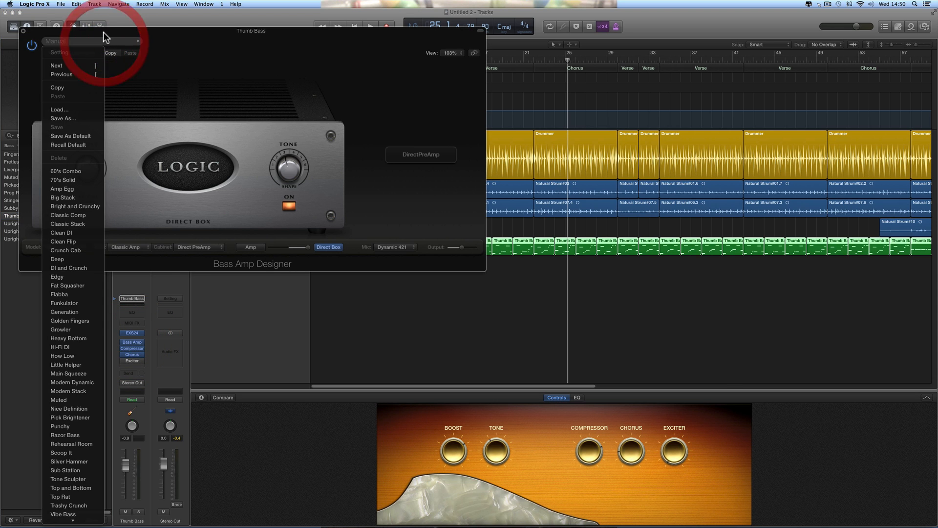
pyautogui.click(101, 31)
pyautogui.moveTo(101, 31); pyautogui.dragTo(343, 145)
pyautogui.click(321, 156)
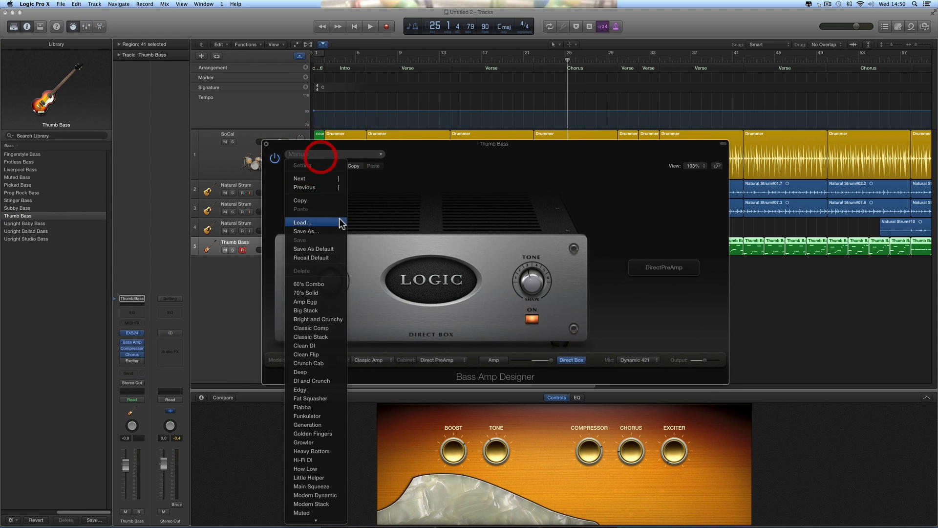
pyautogui.click(304, 311)
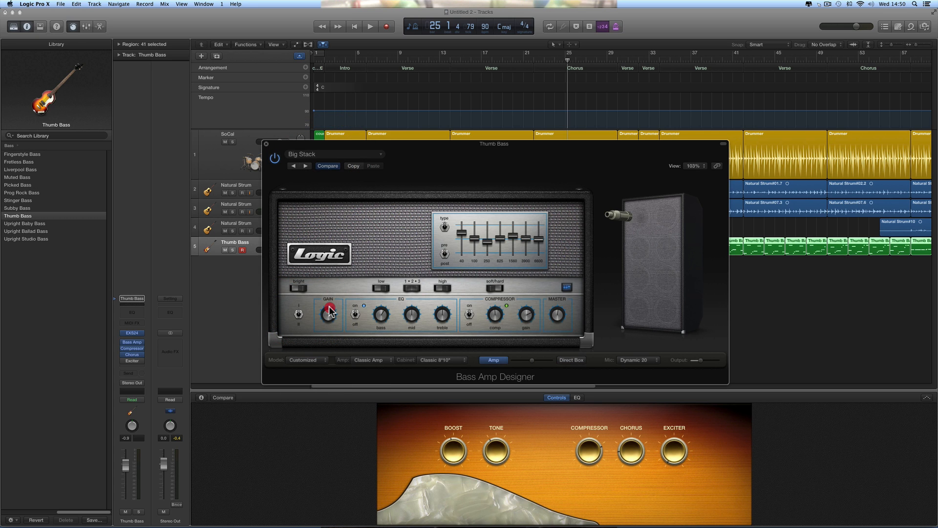
# Play the chorus while adjusting the bass amp's tone controls, lowering the 40 Hz band and raising the 100 Hz band.
pyautogui.press('space')
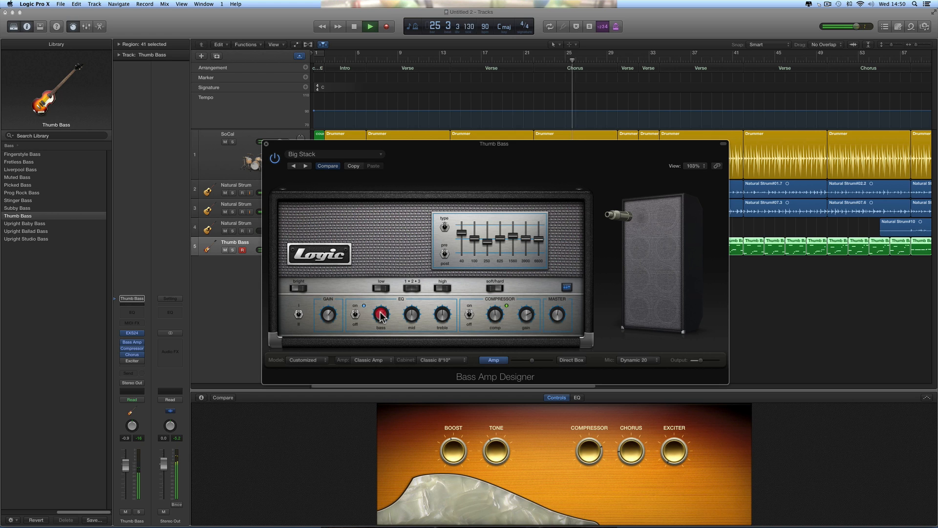
pyautogui.click(381, 313)
pyautogui.click(411, 318)
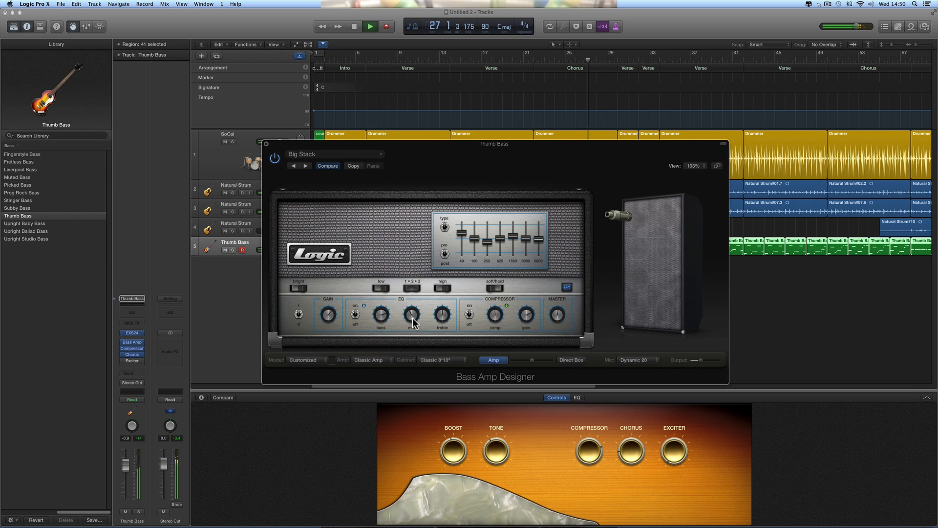
pyautogui.click(439, 316)
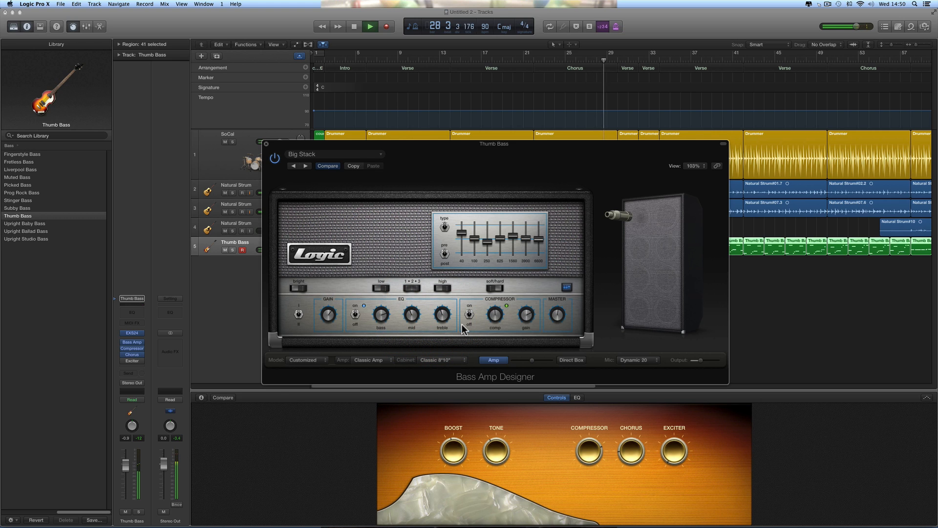
pyautogui.click(461, 238)
pyautogui.moveTo(472, 242); pyautogui.dragTo(472, 236)
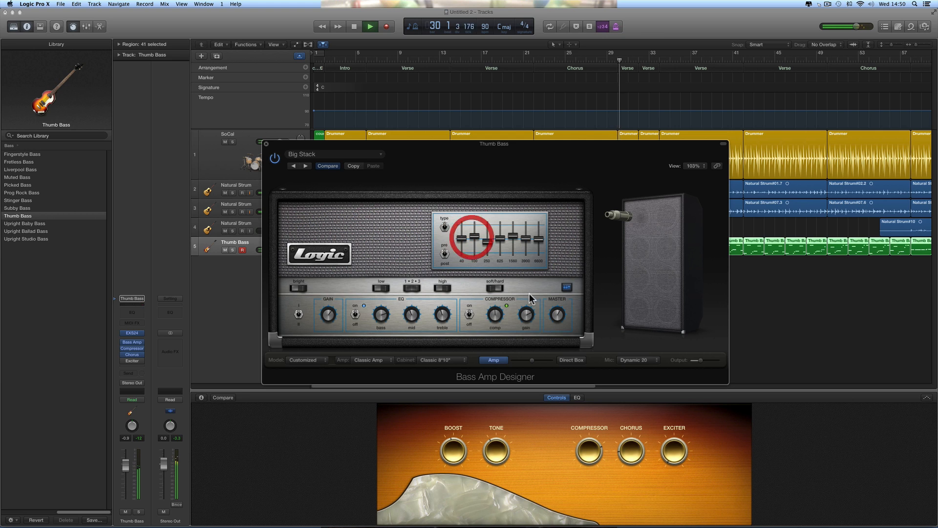
# Close the Bass Amp Designer, set the Thumb Bass track's volume to -0.7 dB during playback, and stop playback.
pyautogui.click(556, 303)
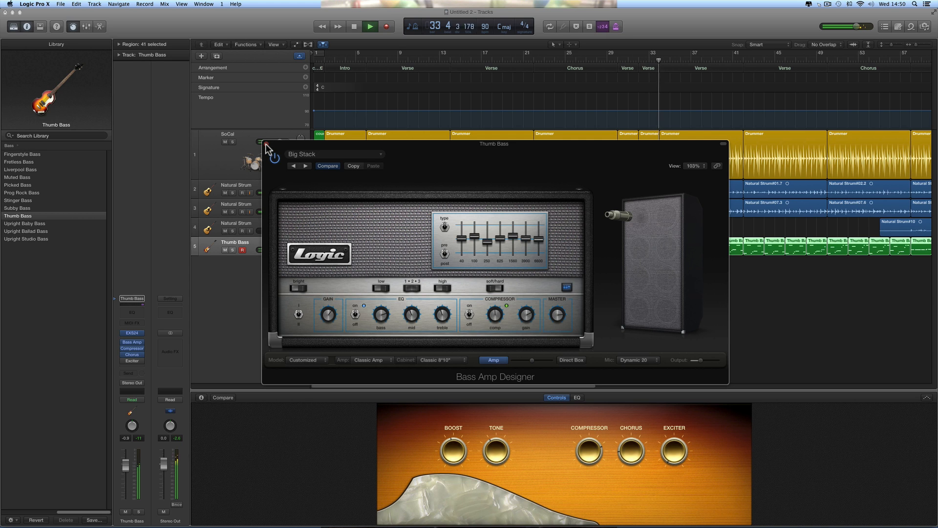
pyautogui.click(413, 314)
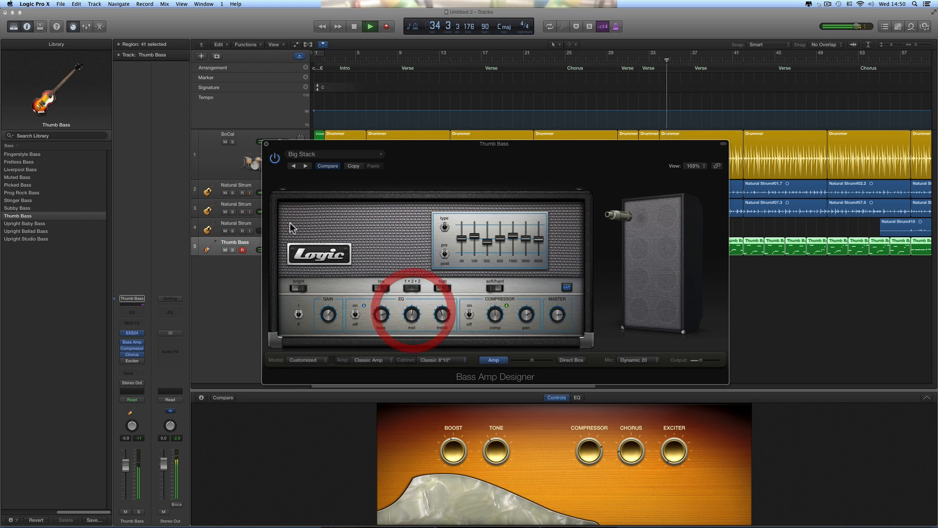
pyautogui.click(266, 143)
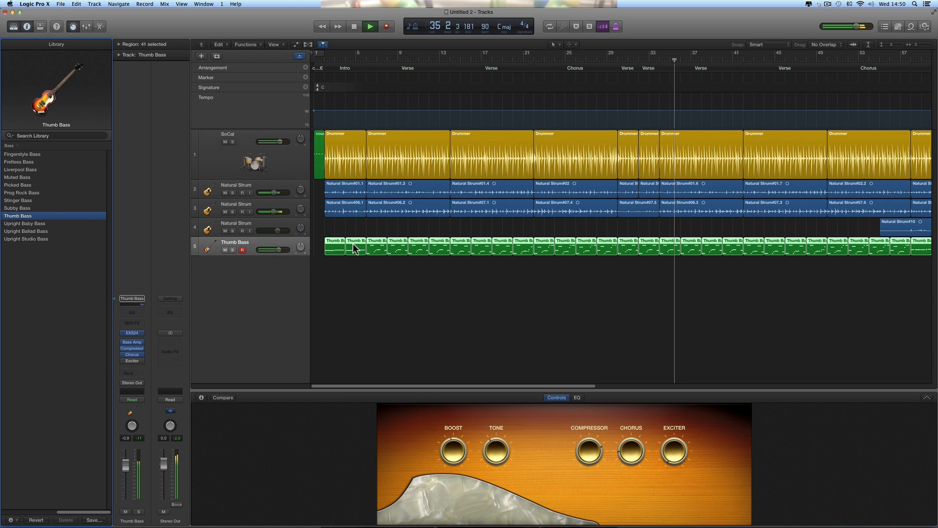
pyautogui.moveTo(278, 250); pyautogui.dragTo(278, 250)
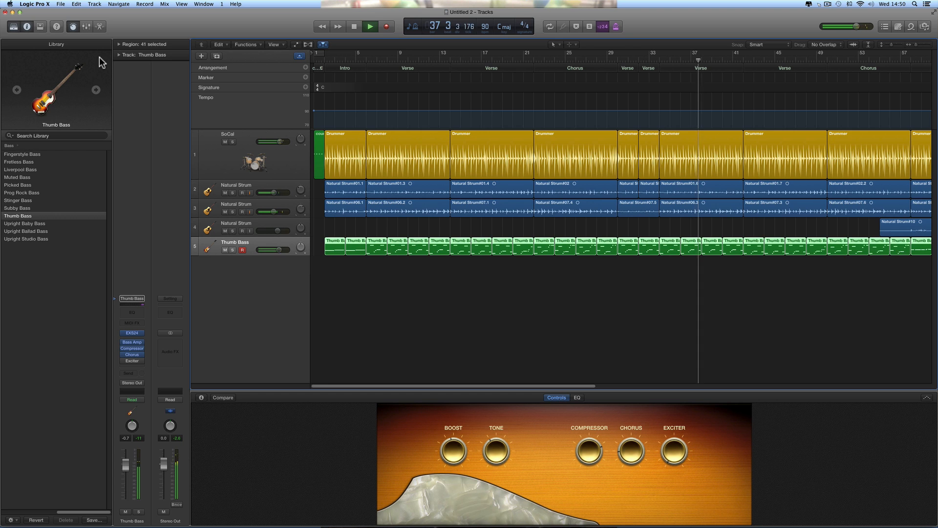
pyautogui.press('space')
# Audition the Sunset and Portland drum kits on the Drummer track with short stretches of playback.
pyautogui.click(275, 152)
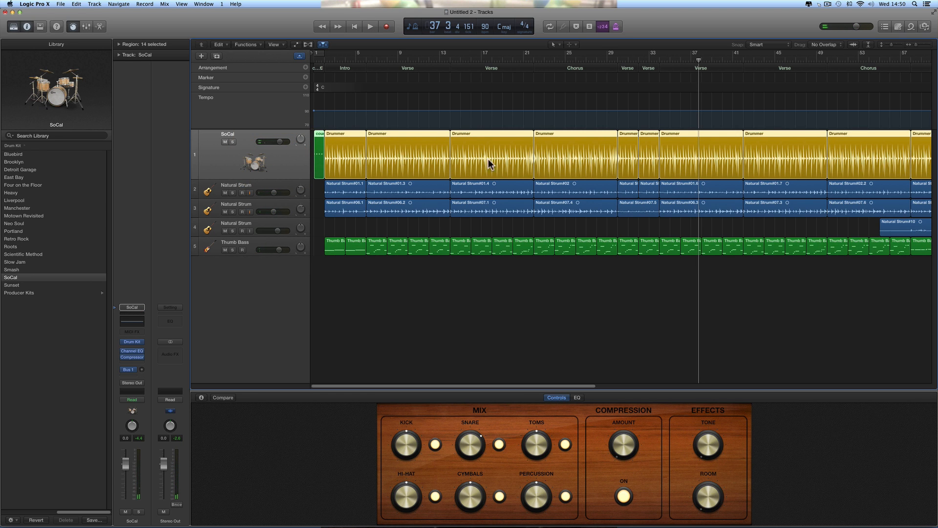
pyautogui.click(18, 284)
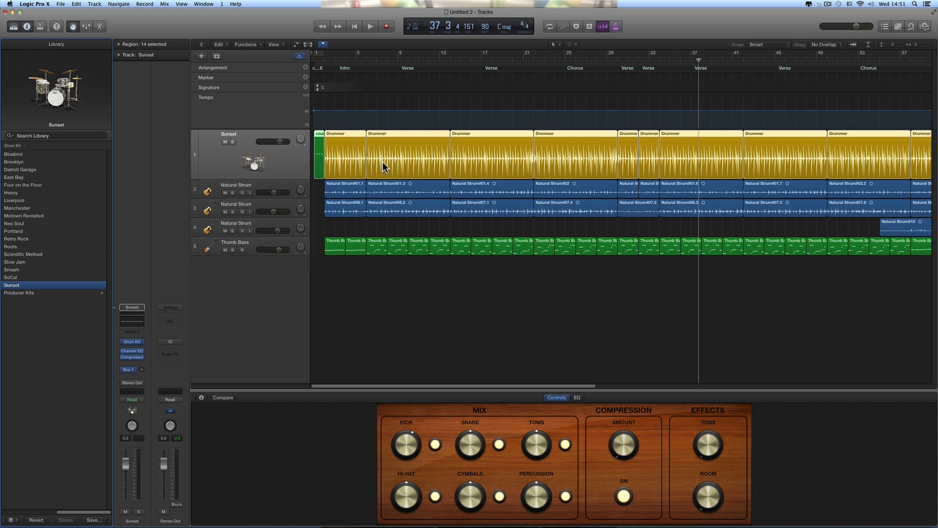
pyautogui.press('space')
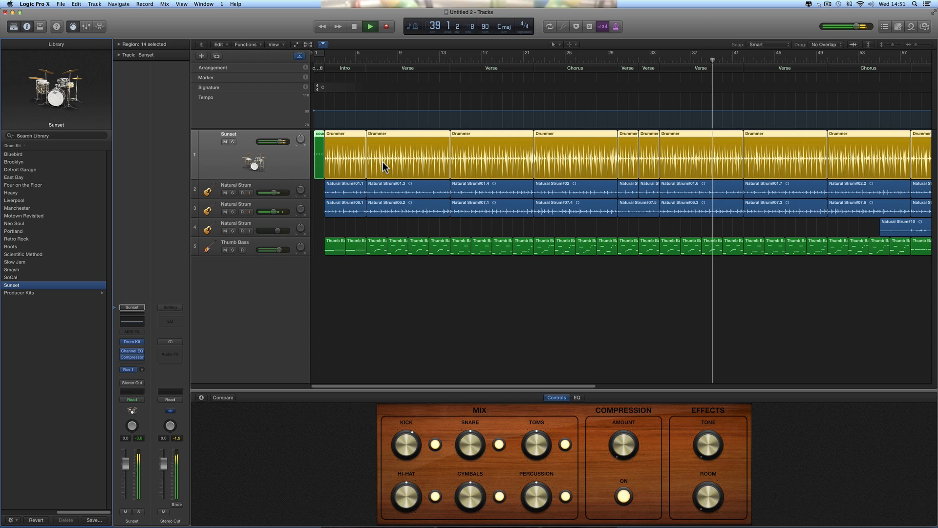
pyautogui.press('space')
pyautogui.click(14, 231)
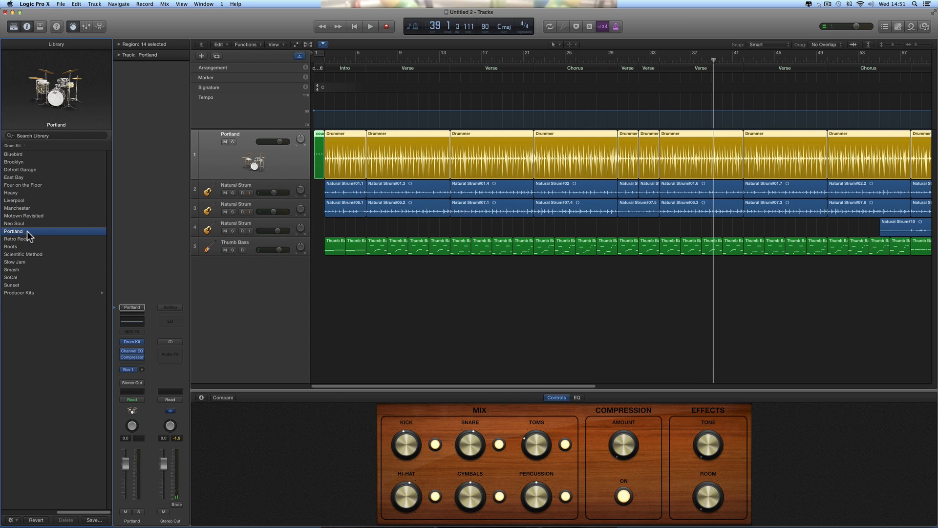
pyautogui.press('space')
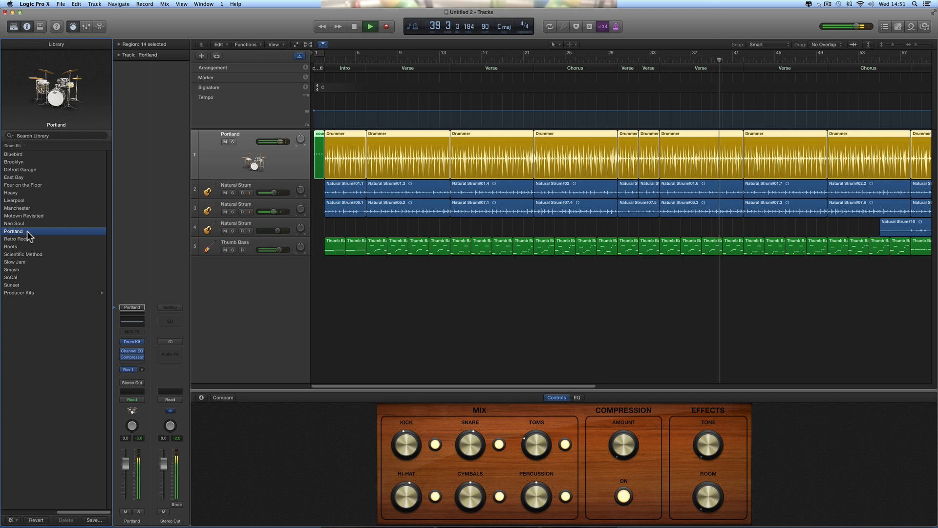
pyautogui.press('space')
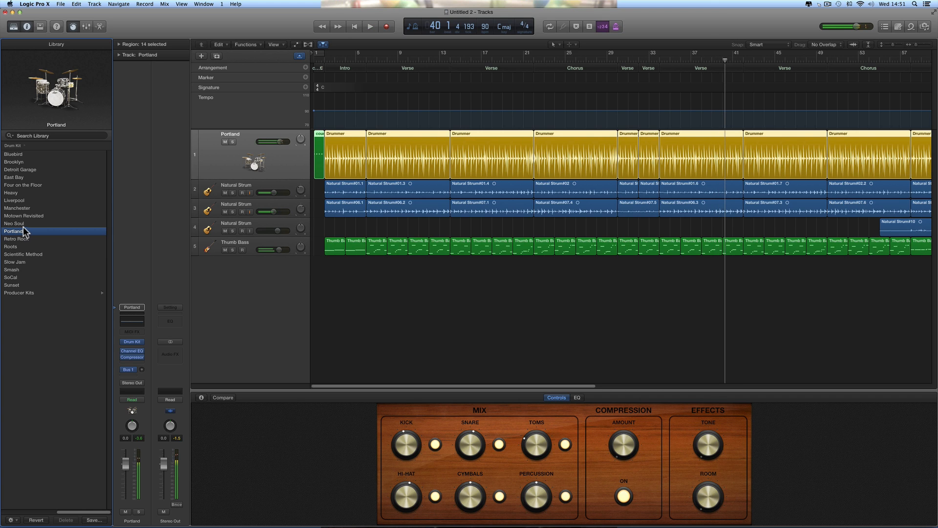
# Audition the Manchester, Liverpool and Detroit Garage kits on the drum track, playing from around bar 34.
pyautogui.click(22, 208)
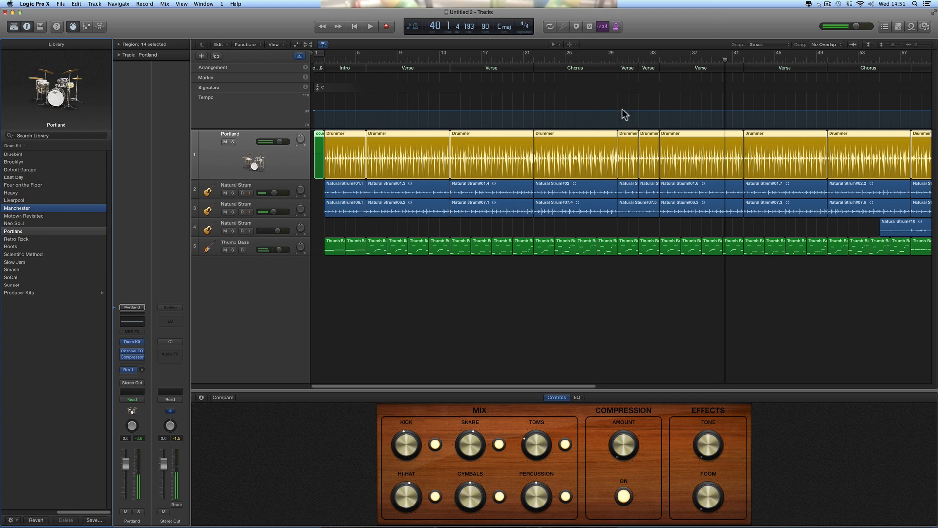
pyautogui.click(658, 58)
pyautogui.press('space')
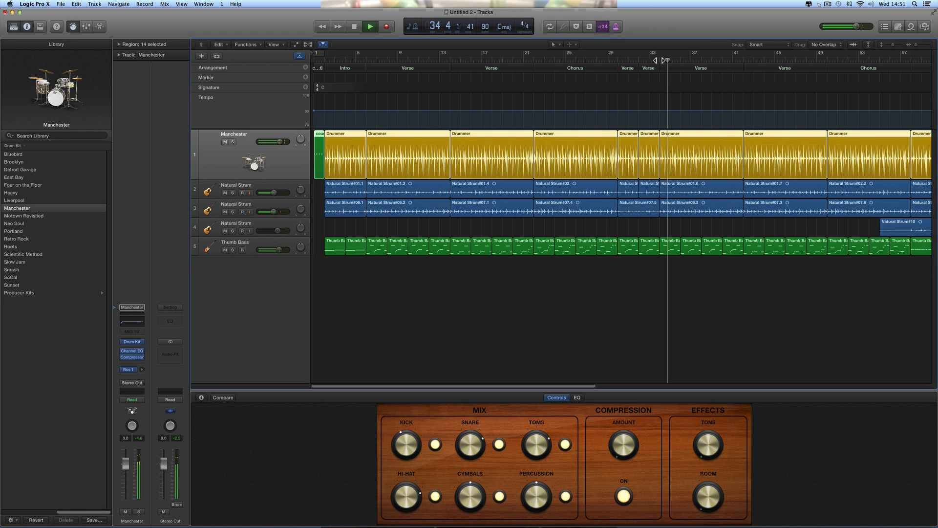
pyautogui.press('space')
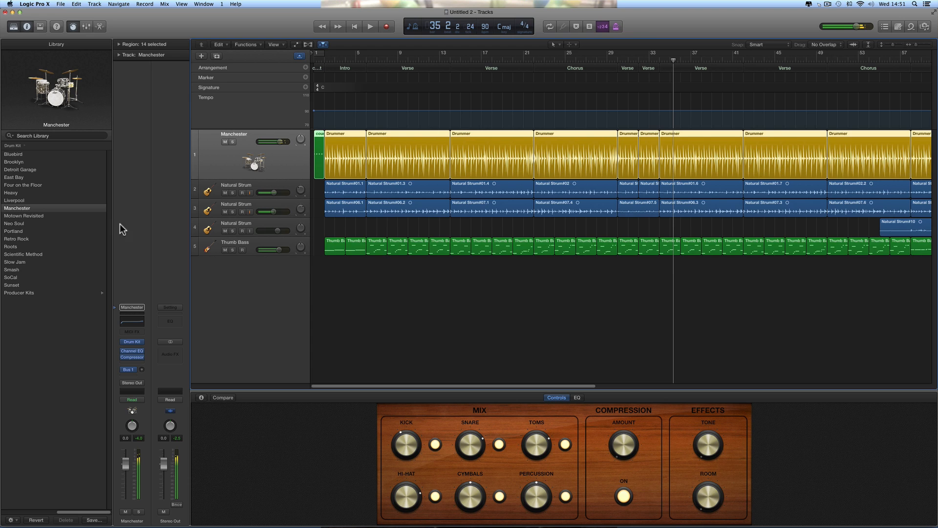
pyautogui.click(10, 200)
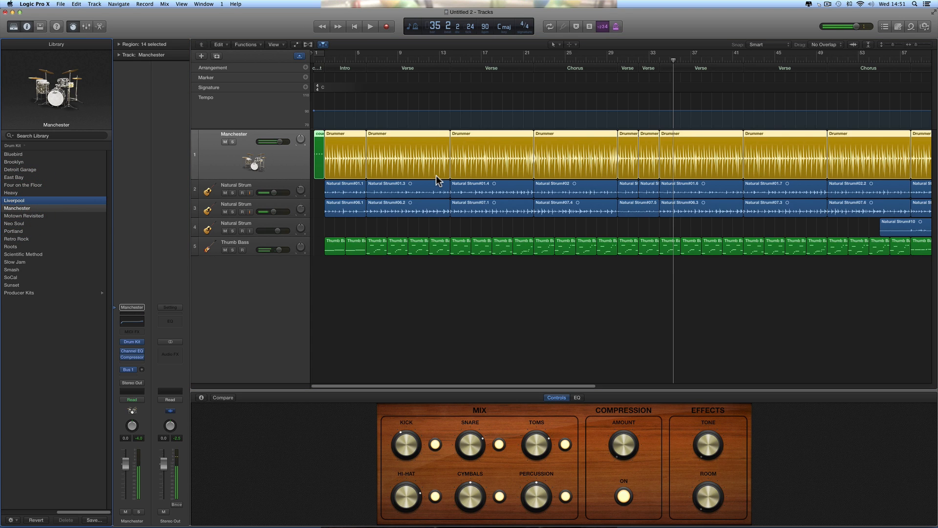
pyautogui.press('space')
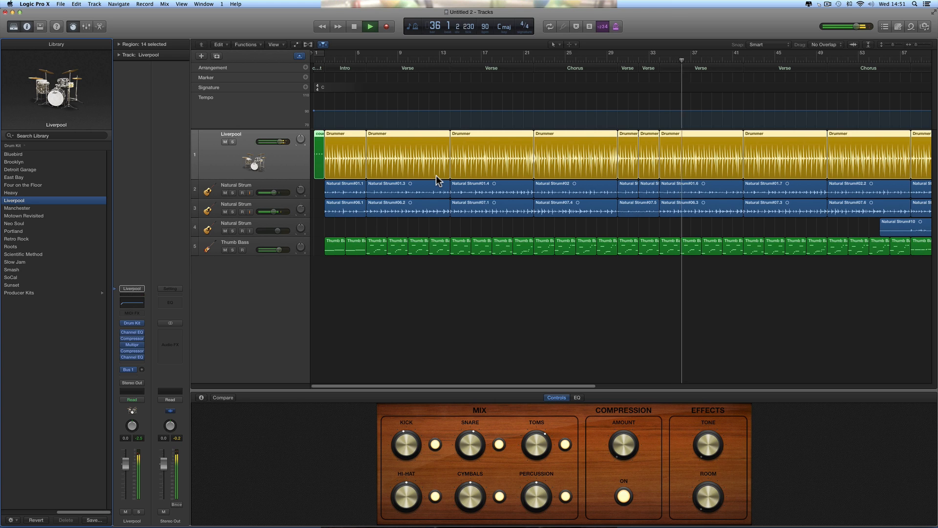
pyautogui.press('space')
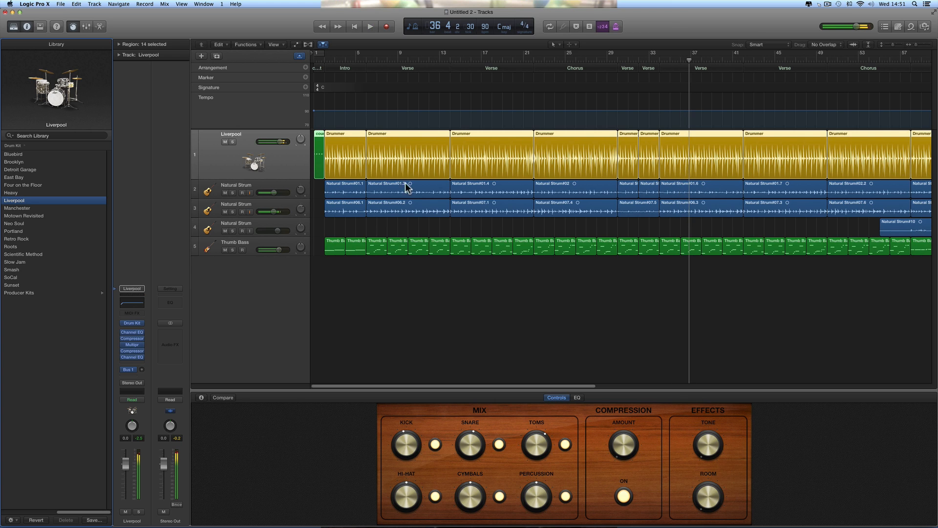
pyautogui.click(25, 169)
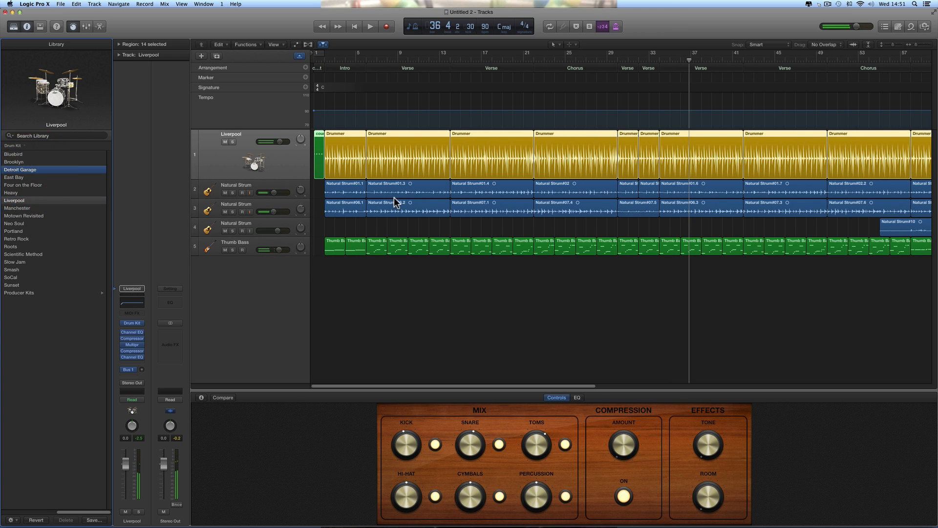
pyautogui.press('space')
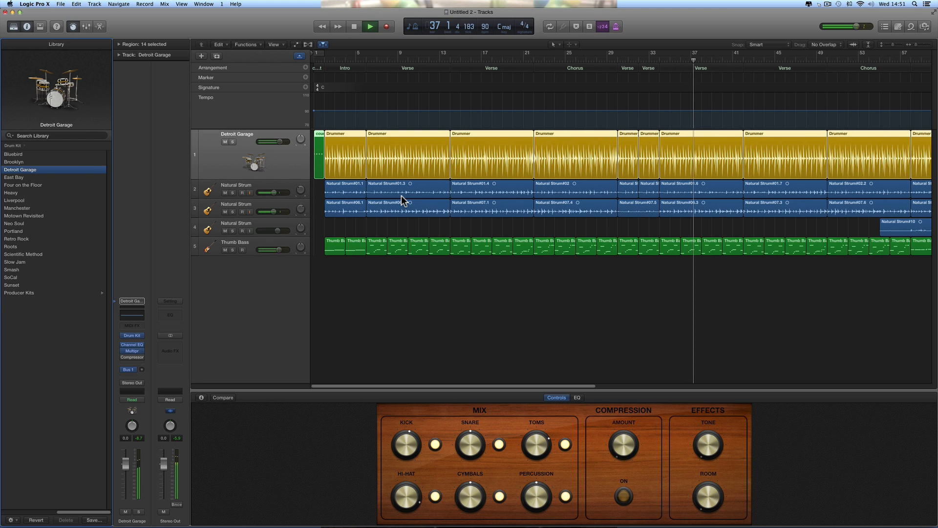
pyautogui.press('space')
# Load the East Bay kit on the drum track and play a short stretch with it.
pyautogui.click(38, 178)
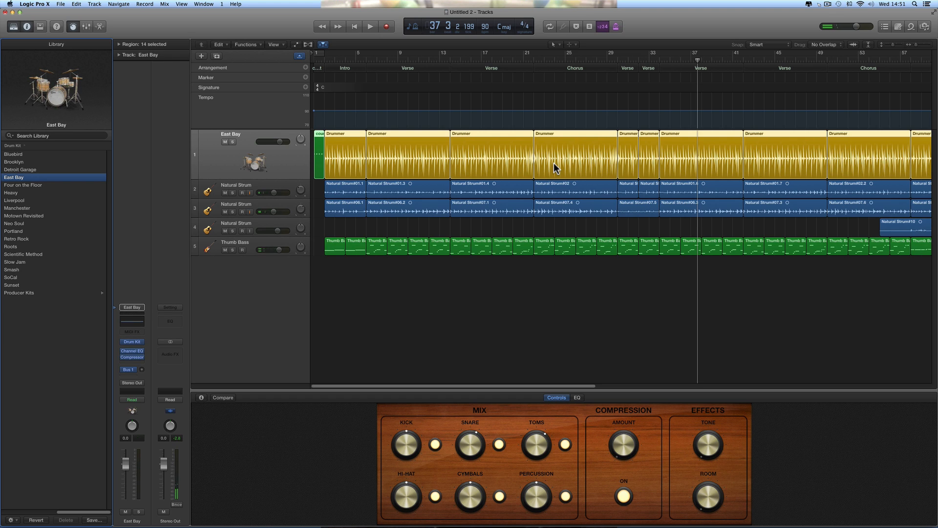
pyautogui.press('space')
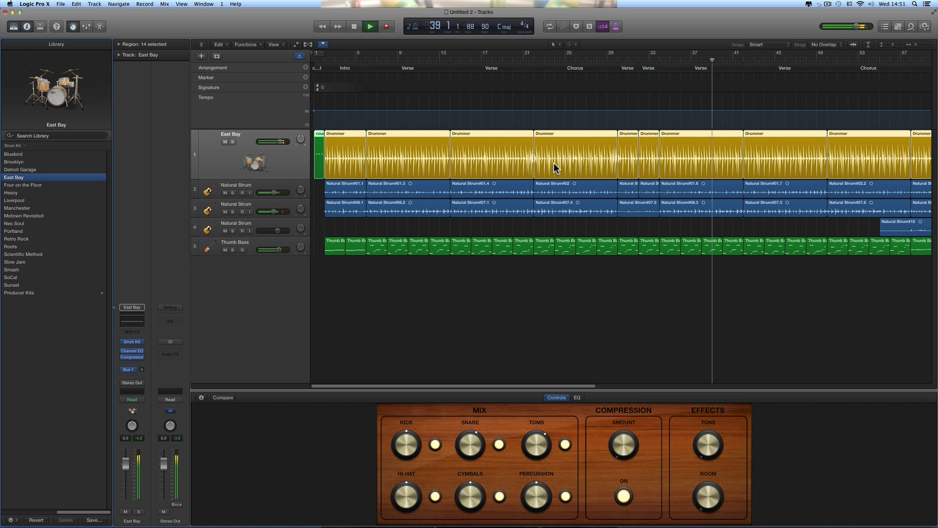
pyautogui.press('space')
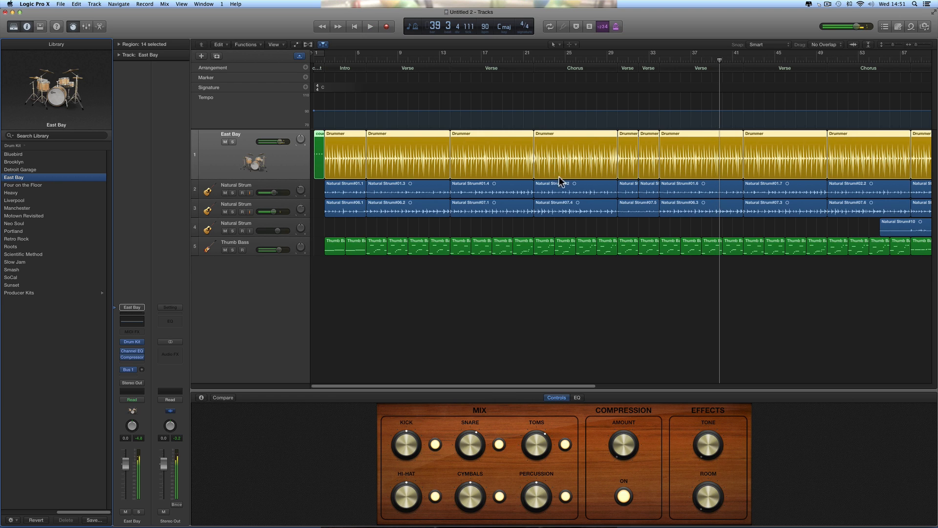
pyautogui.click(410, 448)
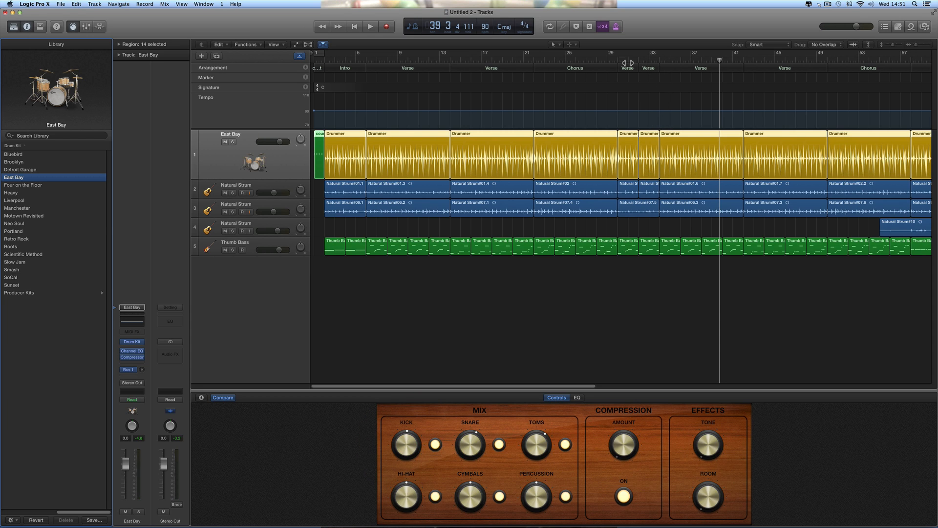
# Lower the drum kit's cymbals level to -5 dB while playing the passage from around bar 21.
pyautogui.click(532, 56)
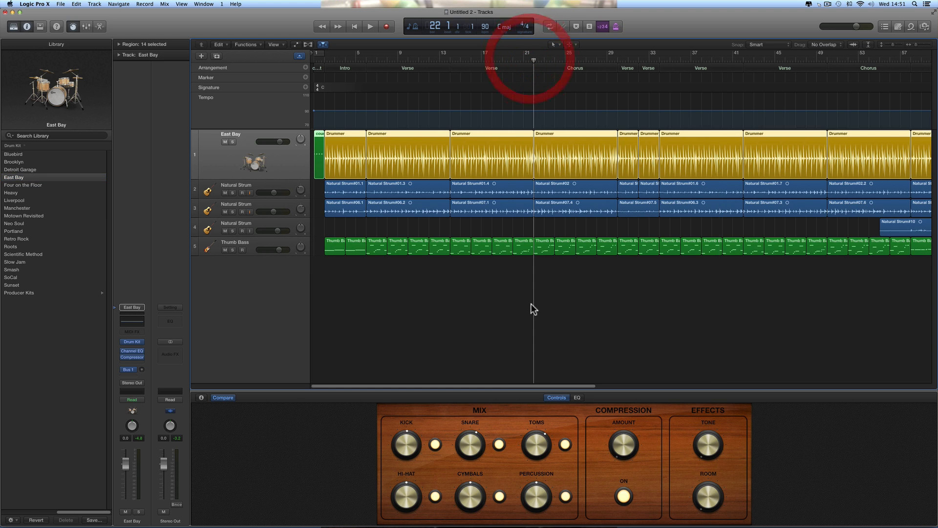
pyautogui.click(470, 497)
pyautogui.press('space')
pyautogui.moveTo(474, 502); pyautogui.dragTo(481, 520)
pyautogui.press('space')
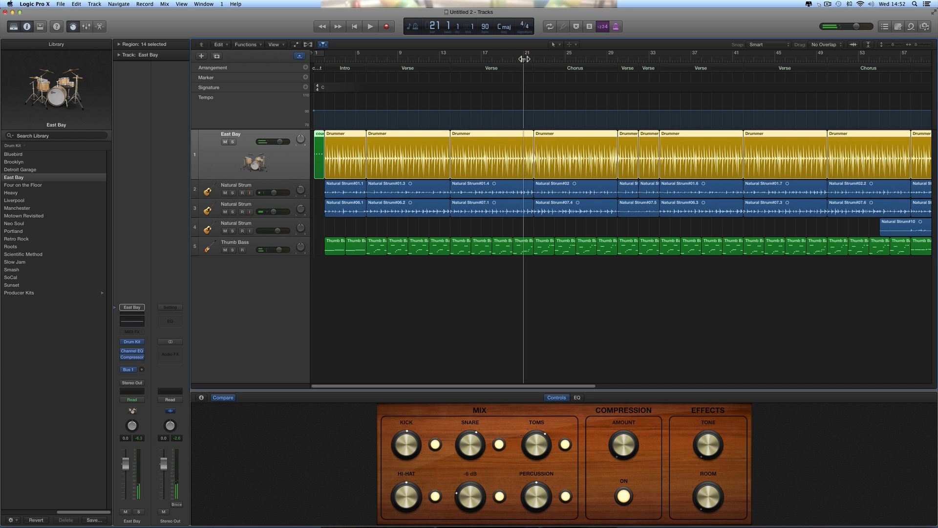
pyautogui.click(522, 59)
pyautogui.press('space')
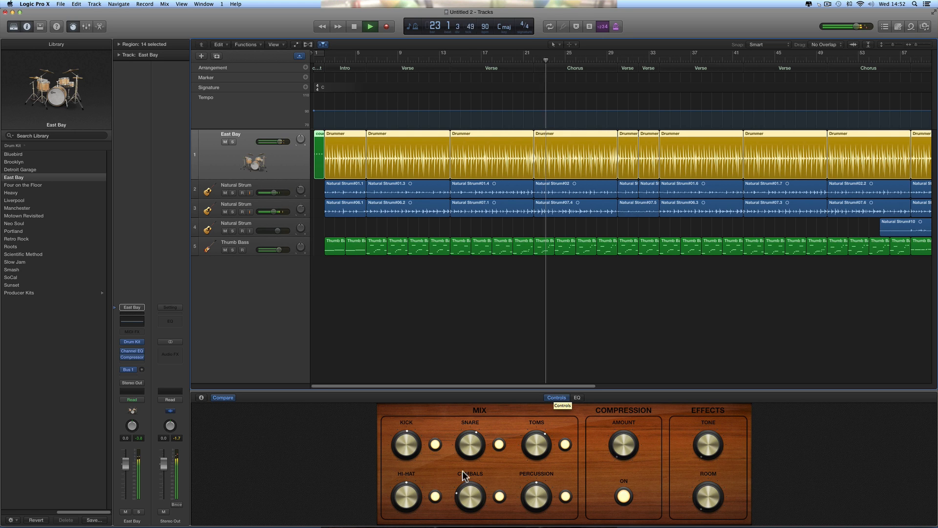
pyautogui.moveTo(466, 490); pyautogui.dragTo(467, 490)
pyautogui.press('space')
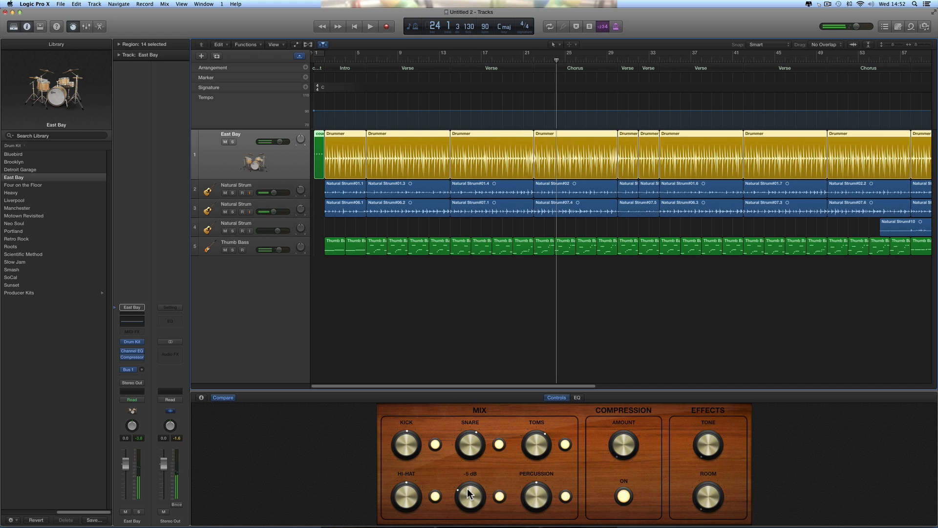
# Raise the drum kit's cymbals level to -4 dB while playing into the chorus, and stop playback.
pyautogui.press('space')
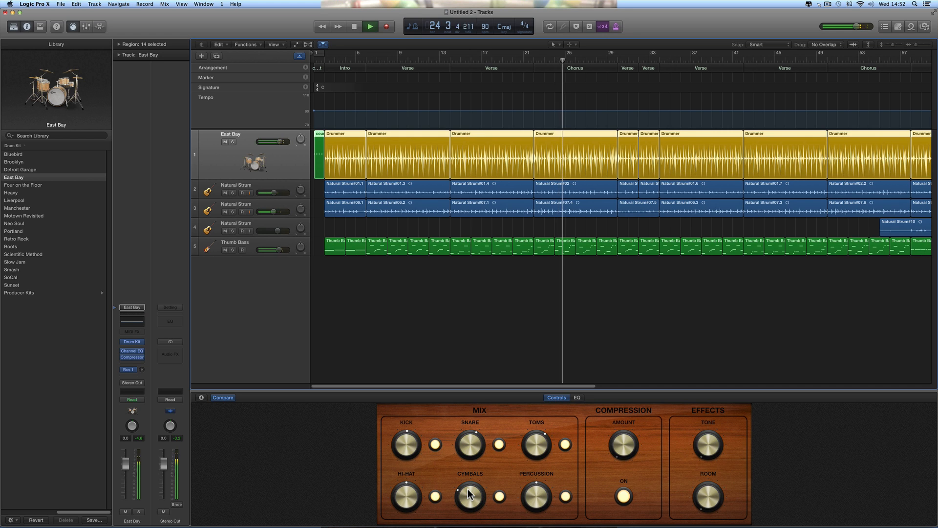
pyautogui.press('space')
pyautogui.click(468, 494)
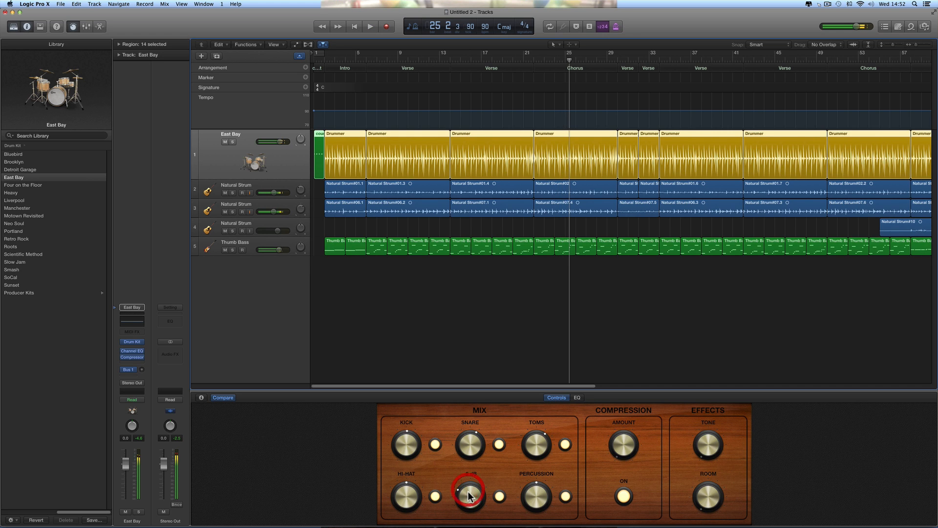
pyautogui.press('space')
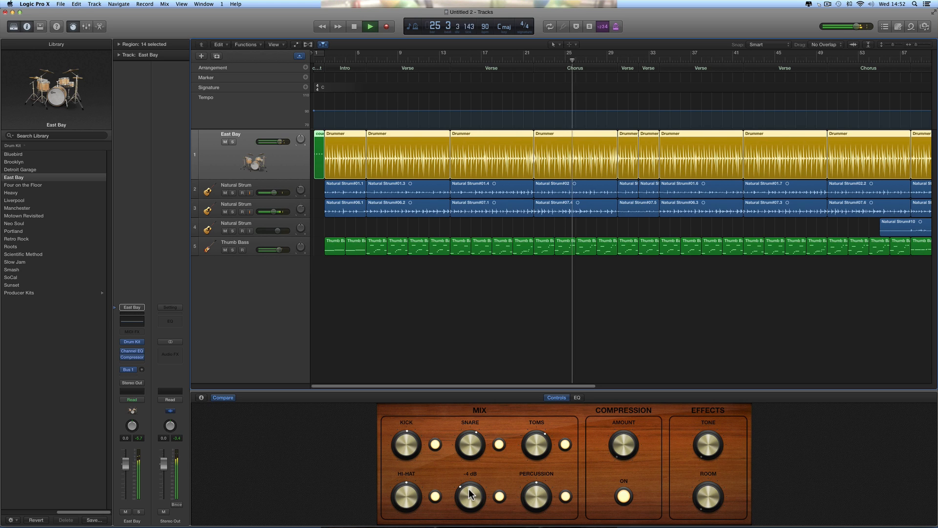
pyautogui.moveTo(468, 488); pyautogui.dragTo(468, 487)
pyautogui.press('space')
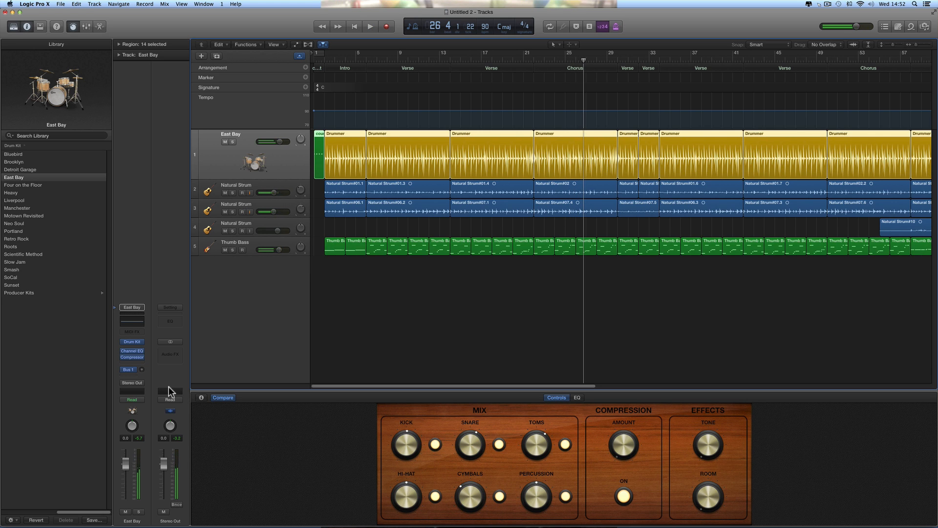
# Open the East Bay kit in Drum Kit Designer and lower the crash cymbals' gain to -3 dB.
pyautogui.click(132, 342)
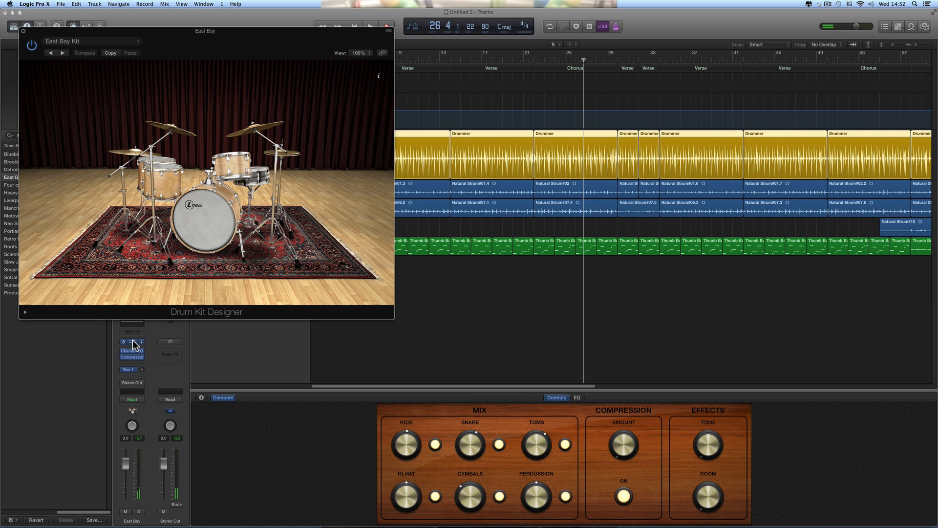
pyautogui.moveTo(215, 36); pyautogui.dragTo(434, 128)
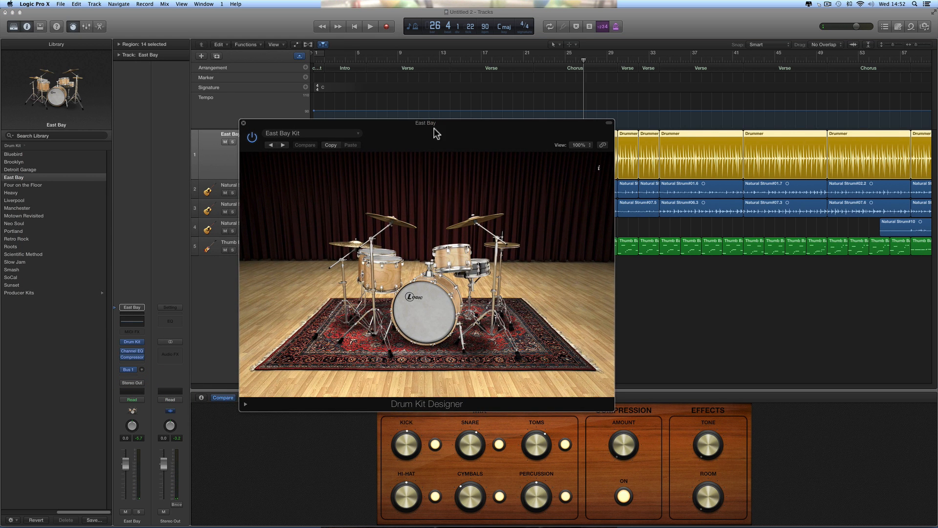
pyautogui.click(394, 220)
pyautogui.moveTo(587, 300); pyautogui.dragTo(586, 297)
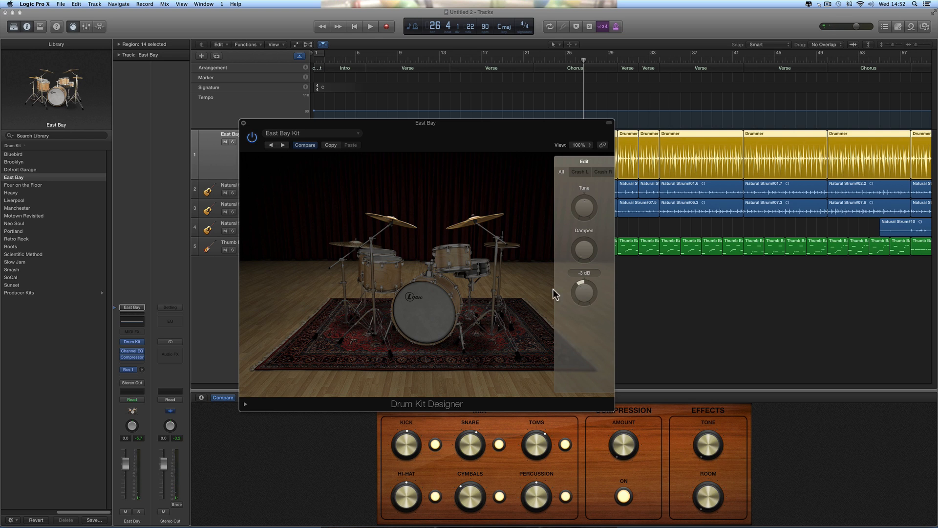
# Lower the crash cymbals' gain further and dampen them by about 15%.
pyautogui.click(352, 245)
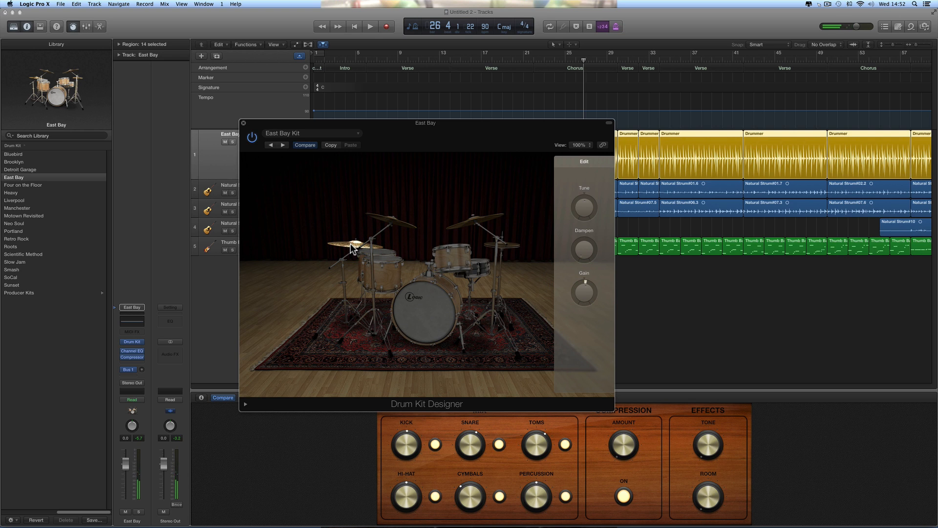
pyautogui.click(388, 221)
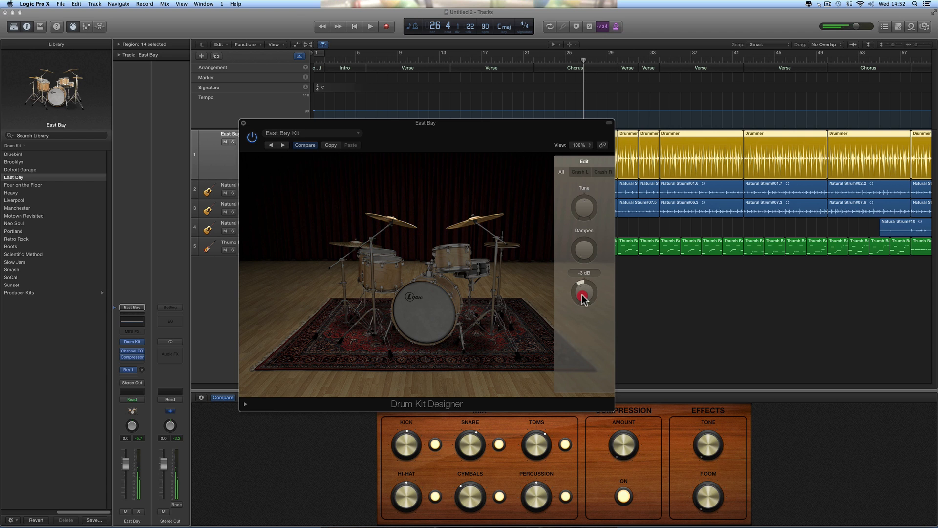
pyautogui.moveTo(582, 304); pyautogui.dragTo(585, 302)
pyautogui.click(584, 254)
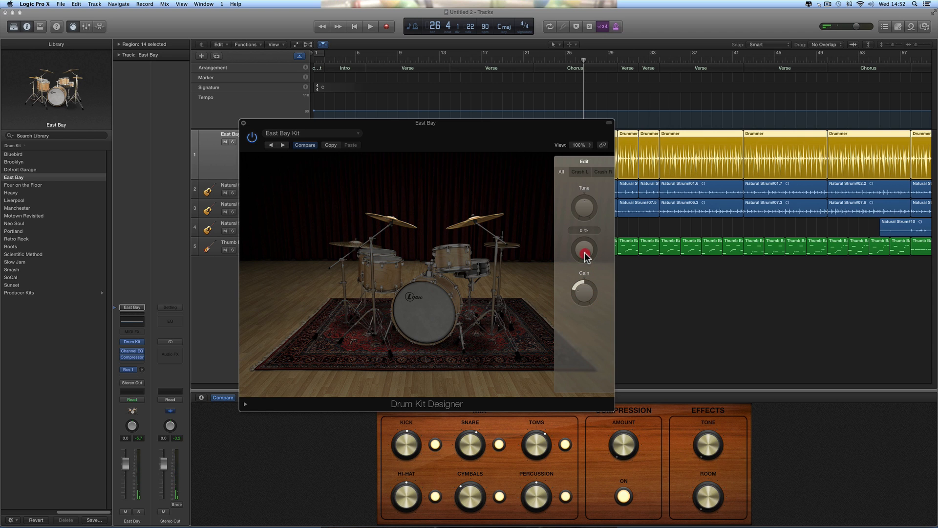
pyautogui.moveTo(585, 253); pyautogui.dragTo(586, 249)
# Play the passage from bar 21, stop, and set the crash cymbals' gain to -4 dB.
pyautogui.press('space')
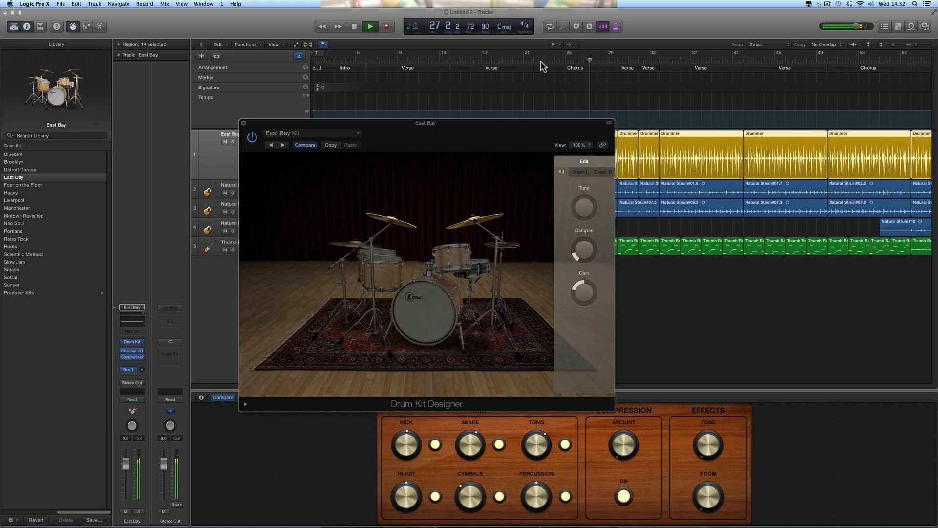
pyautogui.click(524, 59)
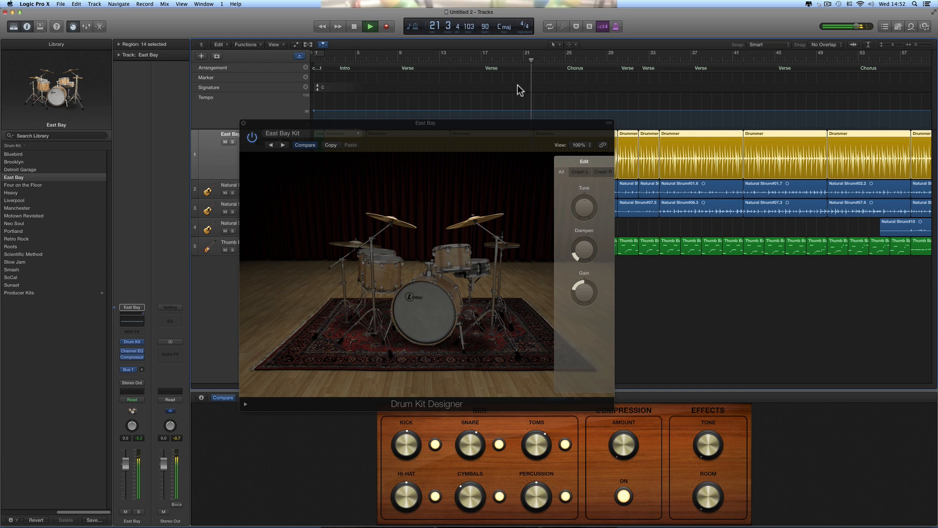
pyautogui.press('space')
pyautogui.click(582, 293)
pyautogui.moveTo(580, 292); pyautogui.dragTo(580, 291)
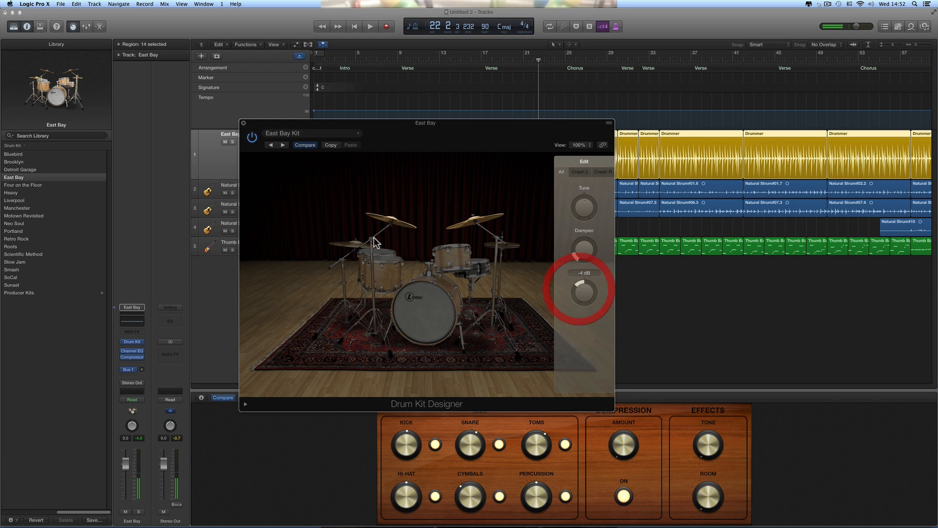
# Raise the hi-hat's gain in the kit and play the song from around bar 19 through the chorus.
pyautogui.click(355, 242)
pyautogui.click(583, 293)
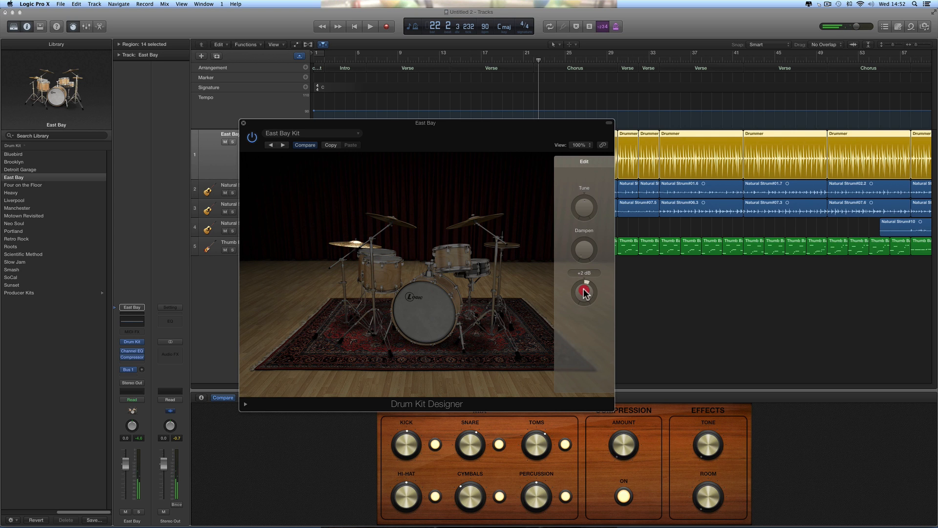
pyautogui.moveTo(584, 290); pyautogui.dragTo(584, 290)
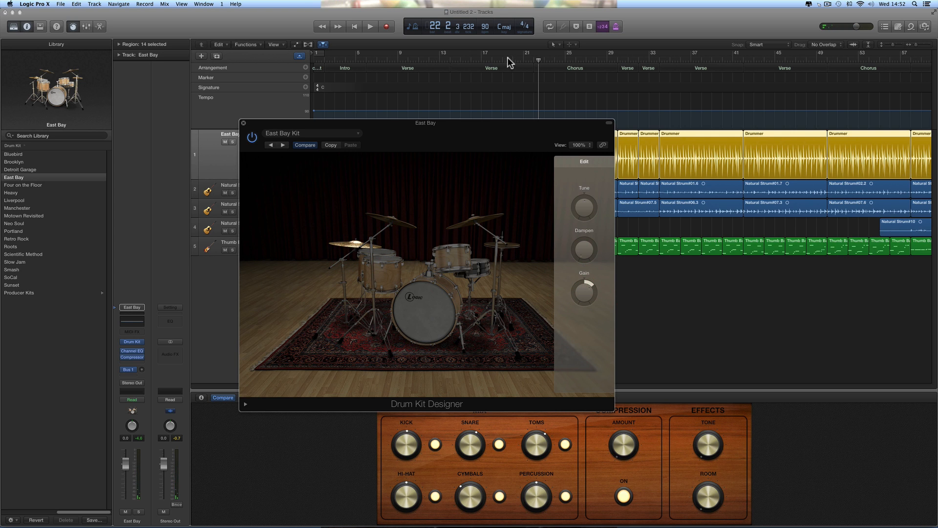
pyautogui.doubleClick(508, 57)
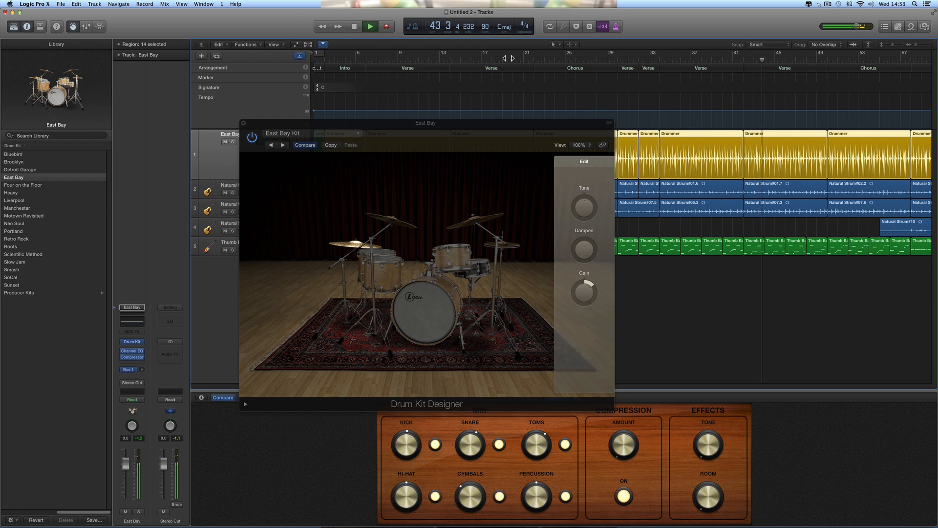
pyautogui.press('space')
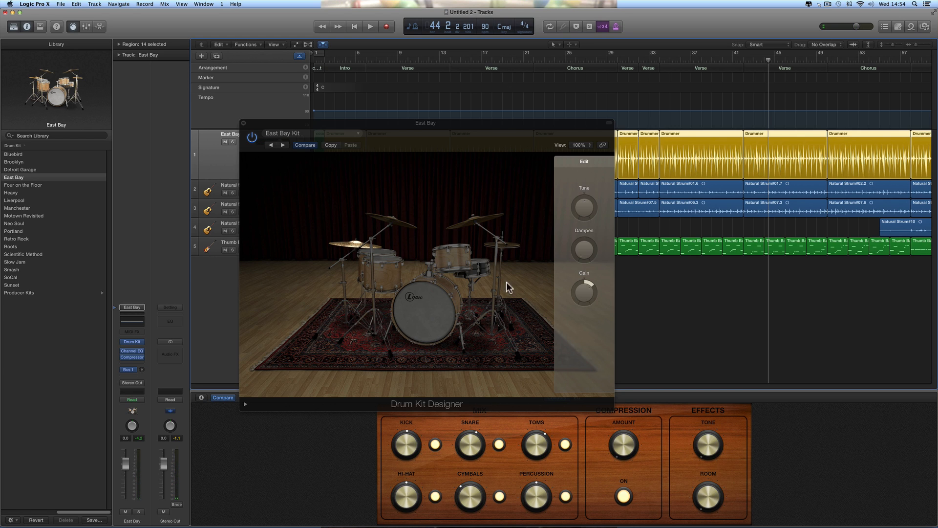
# Lower the hi-hat's gain slightly while playing the passage from around bar 22, and stop playback.
pyautogui.click(533, 59)
pyautogui.press('space')
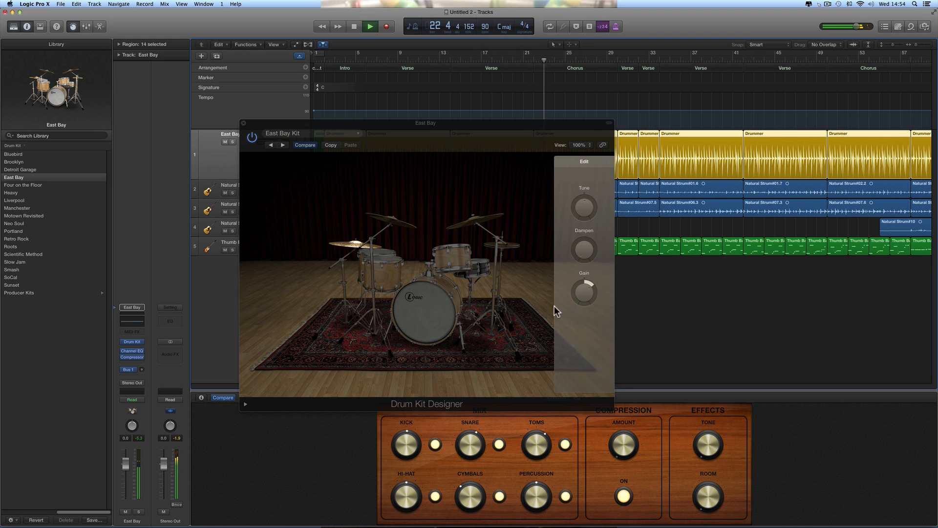
pyautogui.moveTo(583, 297)
pyautogui.press('space')
pyautogui.click(583, 295)
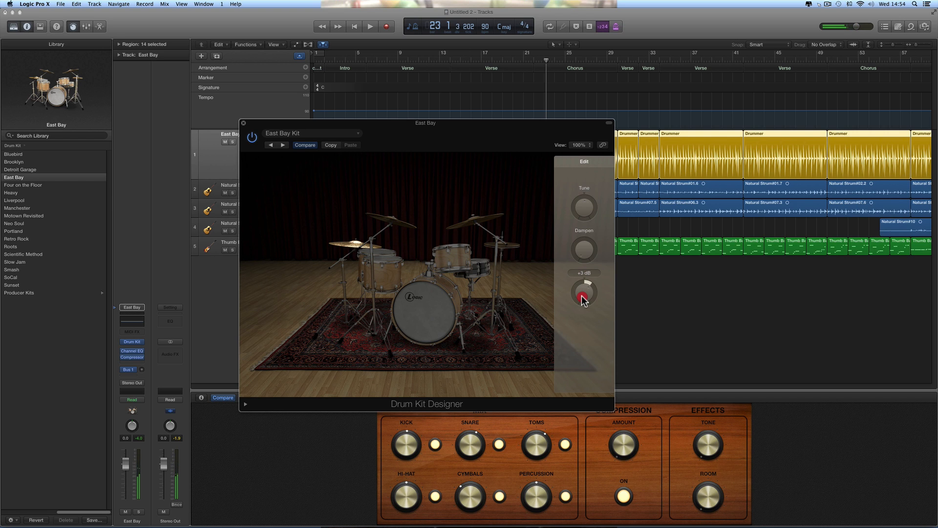
pyautogui.press('space')
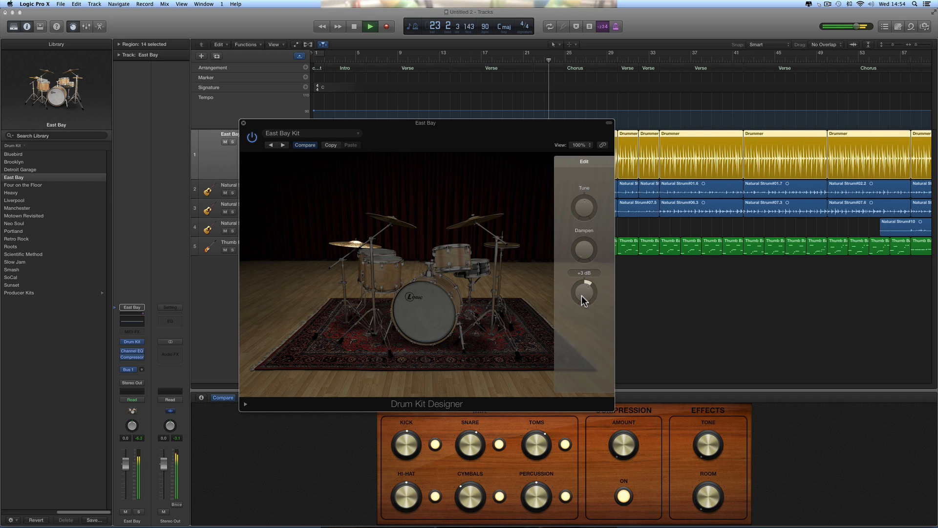
pyautogui.moveTo(582, 296); pyautogui.dragTo(581, 297)
pyautogui.press('space')
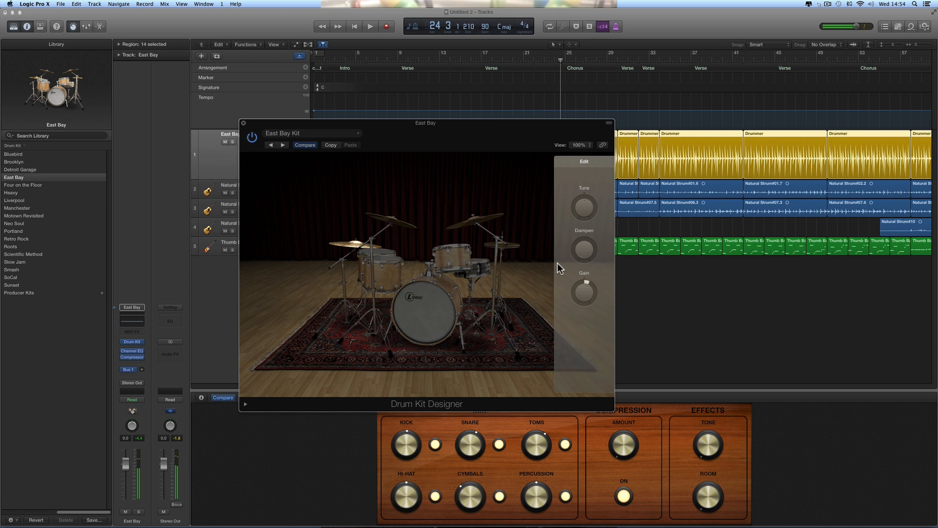
# Check the crash cymbals' dampening and play the passage from bar 21 for a few bars.
pyautogui.click(477, 215)
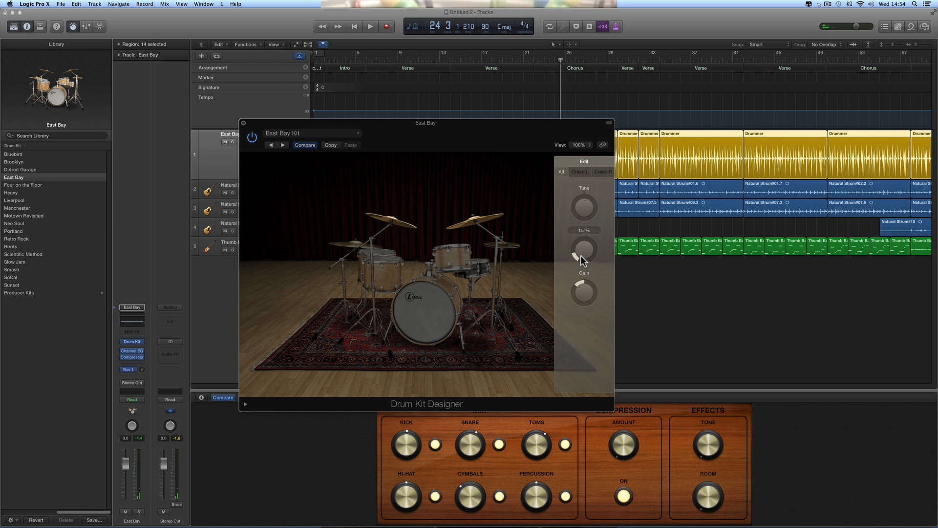
pyautogui.click(524, 59)
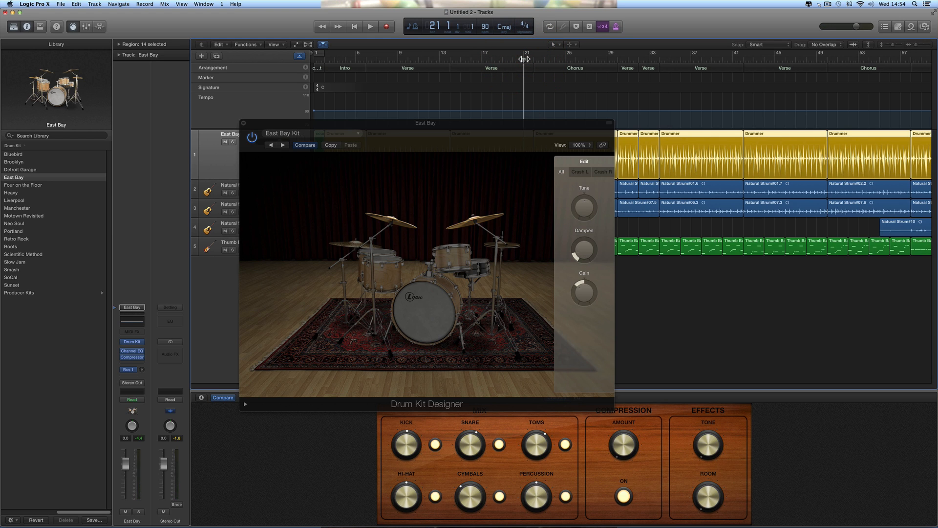
pyautogui.press('space')
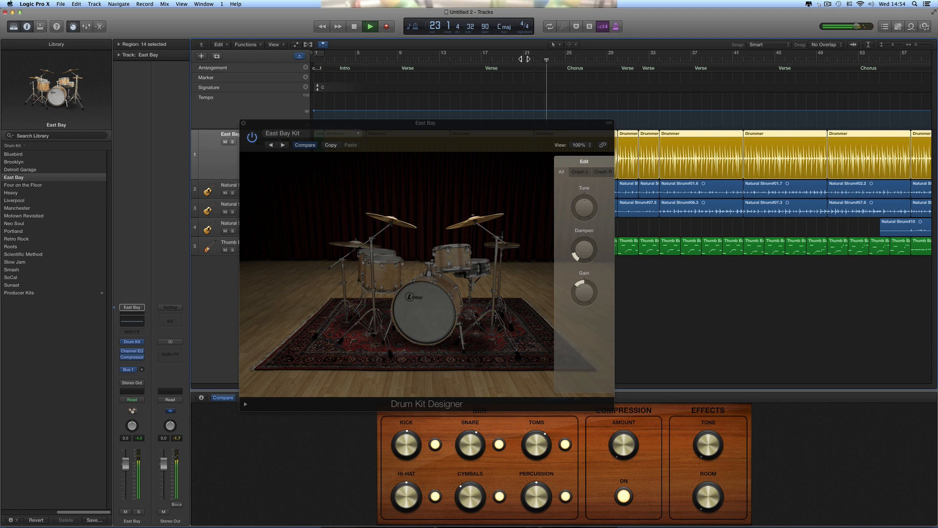
pyautogui.press('space')
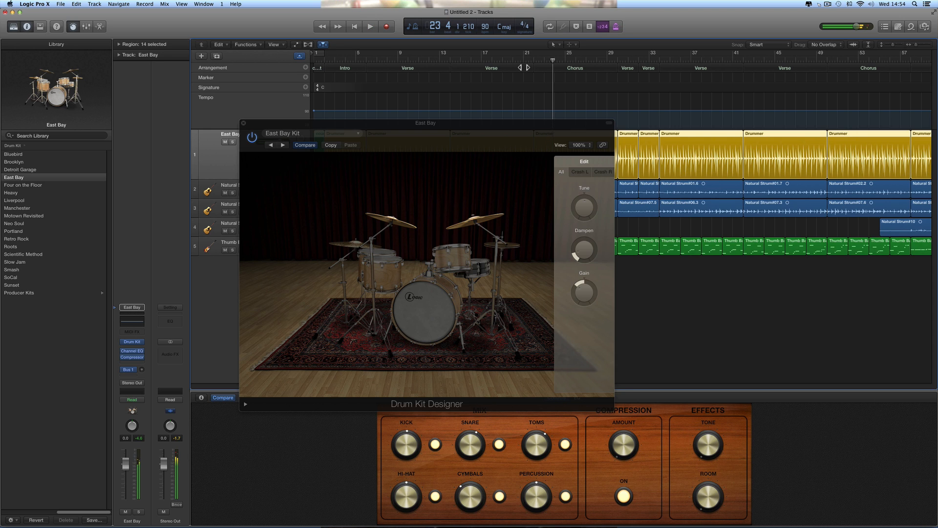
# Audition the East Bay 2 and East Bay 3 snares, and return to the East Bay snare.
pyautogui.click(482, 269)
pyautogui.click(282, 241)
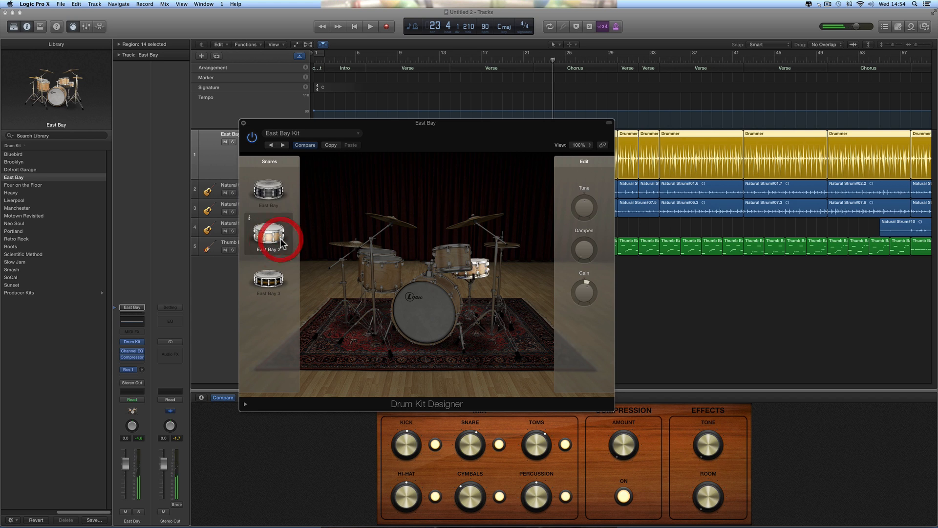
pyautogui.click(274, 282)
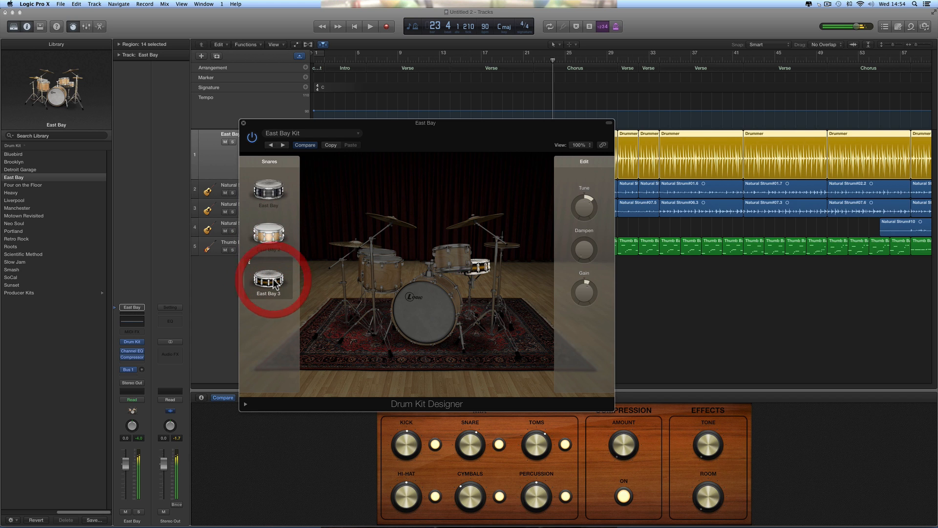
pyautogui.click(273, 196)
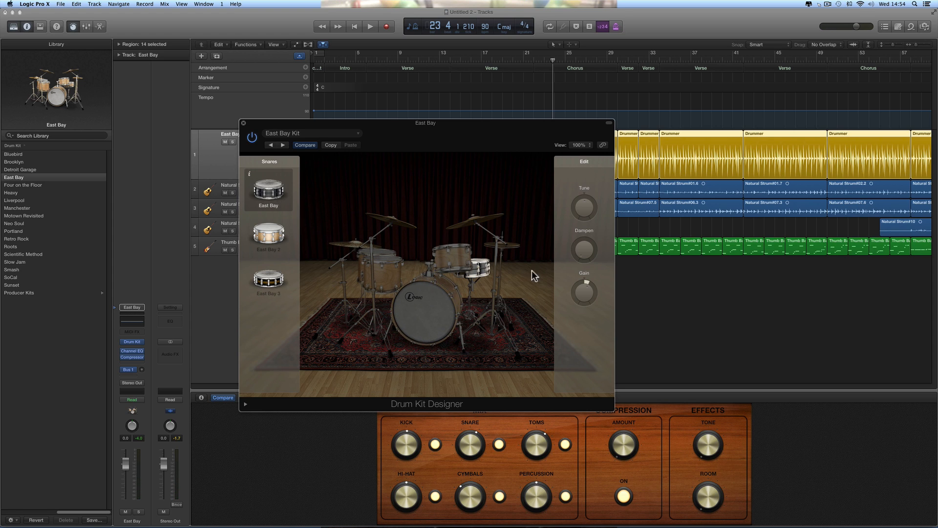
# Set the snare's dampening to 51% while playing into the chorus.
pyautogui.moveTo(587, 256); pyautogui.dragTo(587, 245)
pyautogui.press('space')
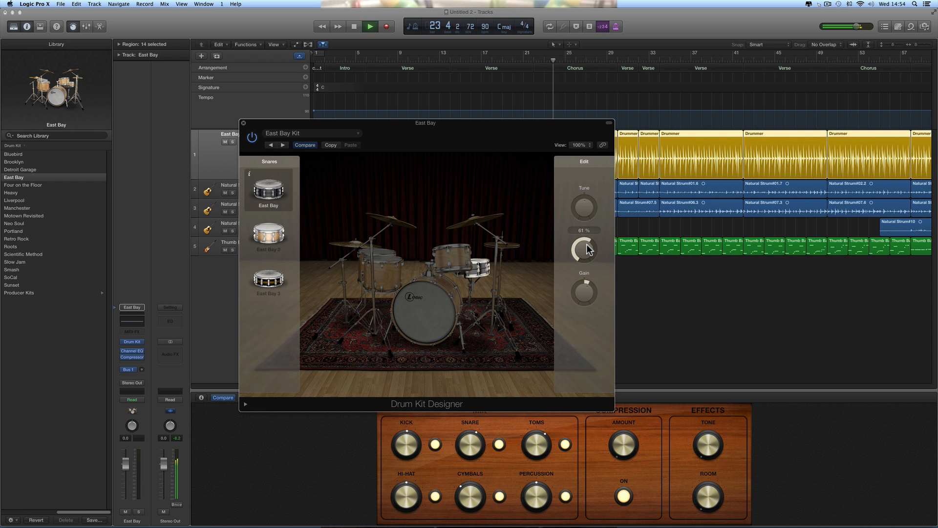
pyautogui.moveTo(585, 246)
pyautogui.mouseDown()
pyautogui.moveTo(596, 291)
pyautogui.moveTo(586, 249)
pyautogui.mouseUp()
pyautogui.click(590, 259)
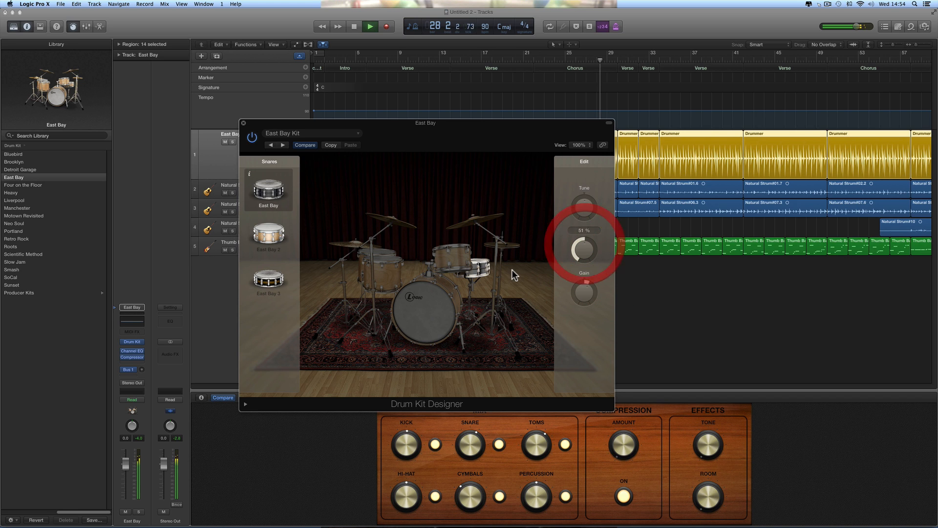
# Raise the toms' level to +4 dB and play the passage from around bar 28.
pyautogui.click(459, 256)
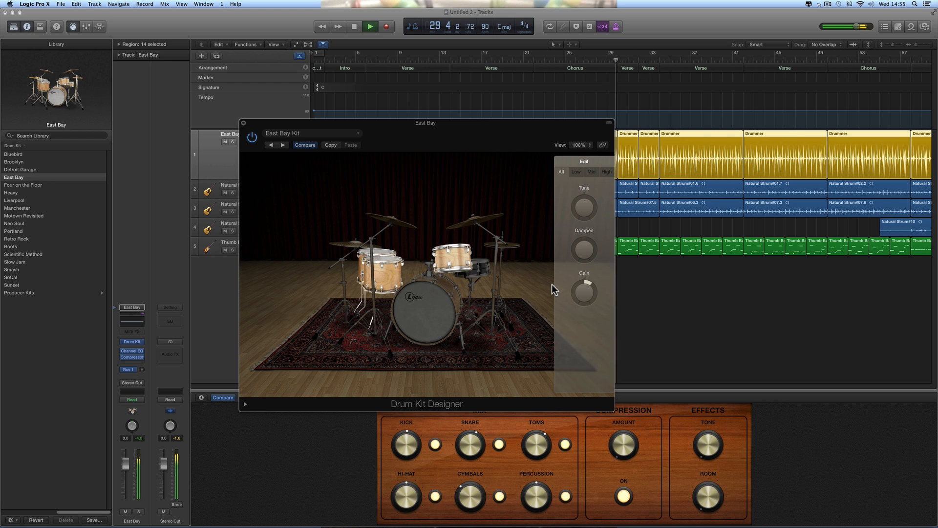
pyautogui.press('space')
pyautogui.moveTo(580, 293)
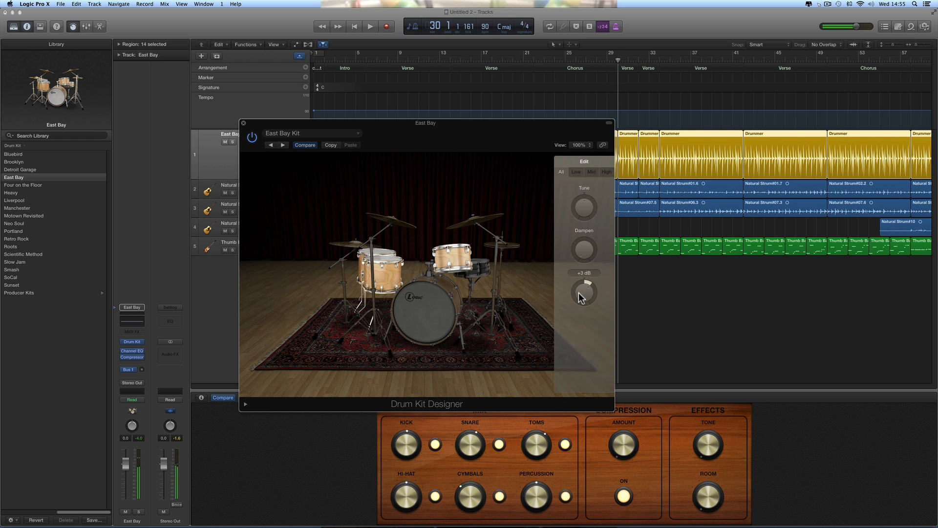
pyautogui.click(531, 449)
pyautogui.press('space')
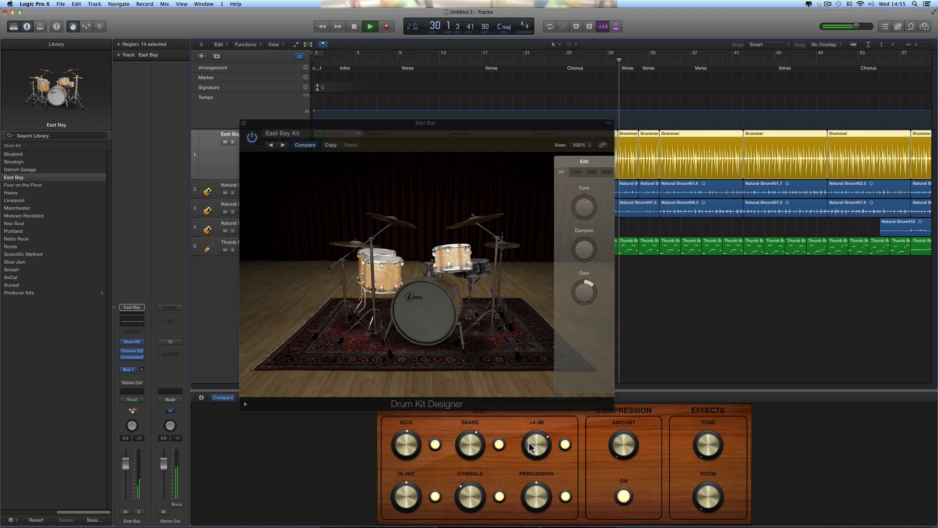
pyautogui.click(596, 60)
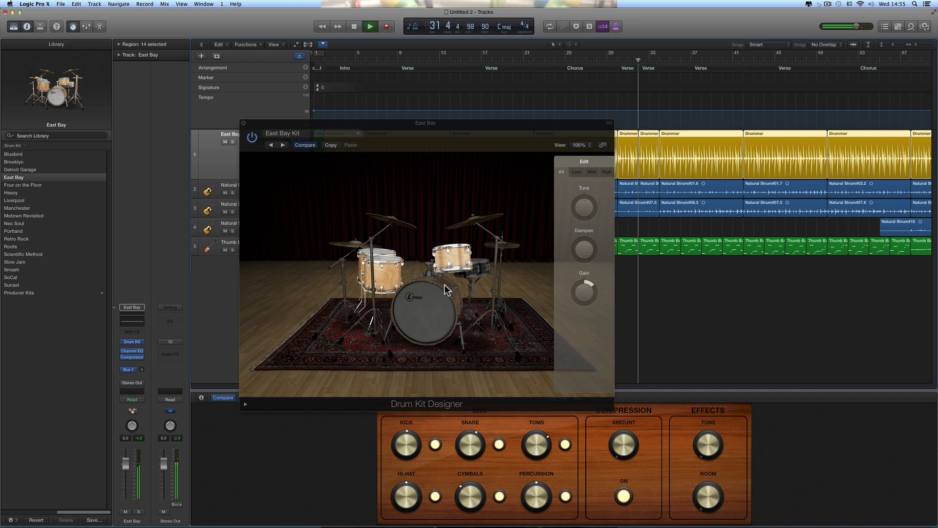
# Stop playback, compare the three East Bay kick drums, and load the East Bay 2 kick.
pyautogui.click(423, 313)
pyautogui.press('space')
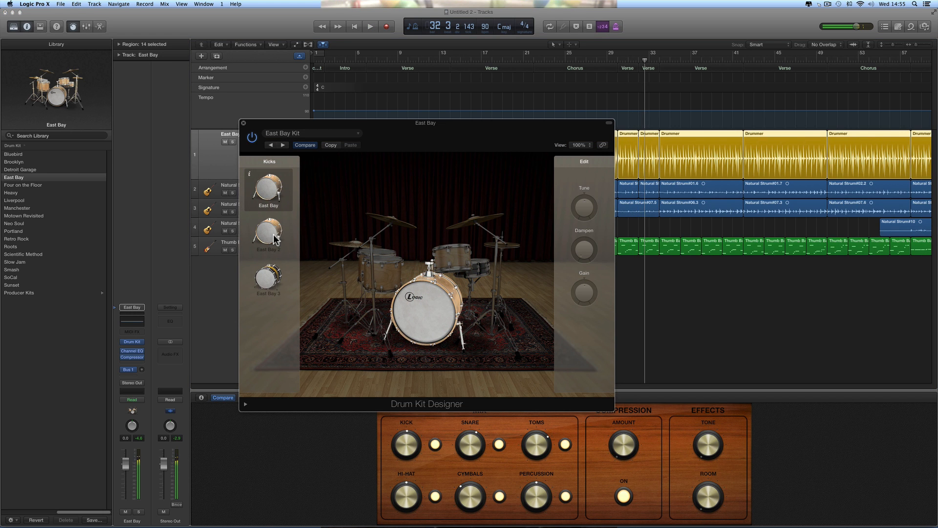
pyautogui.click(269, 233)
pyautogui.click(268, 289)
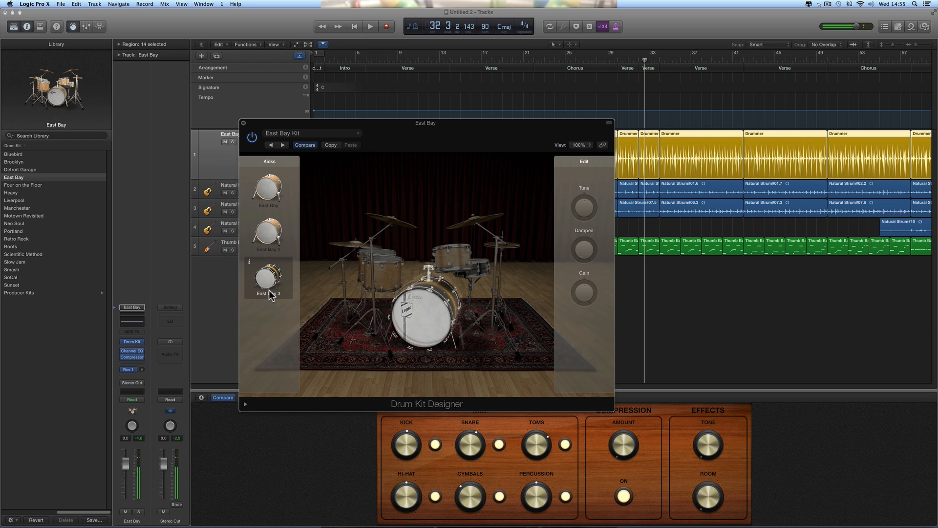
pyautogui.click(269, 230)
pyautogui.click(268, 190)
pyautogui.click(268, 233)
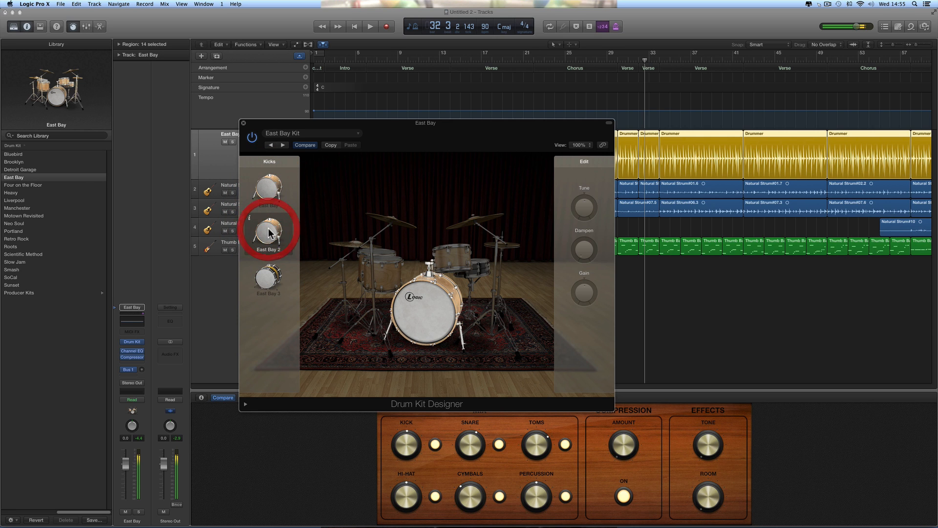
# Increase the kick drum's dampening to beyond 28% and resume playback to hear it.
pyautogui.moveTo(582, 258)
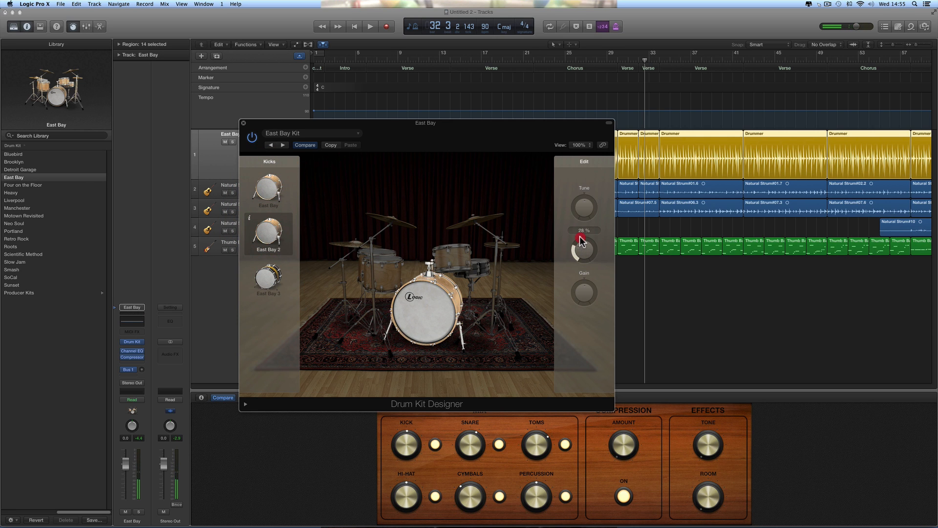
pyautogui.press('space')
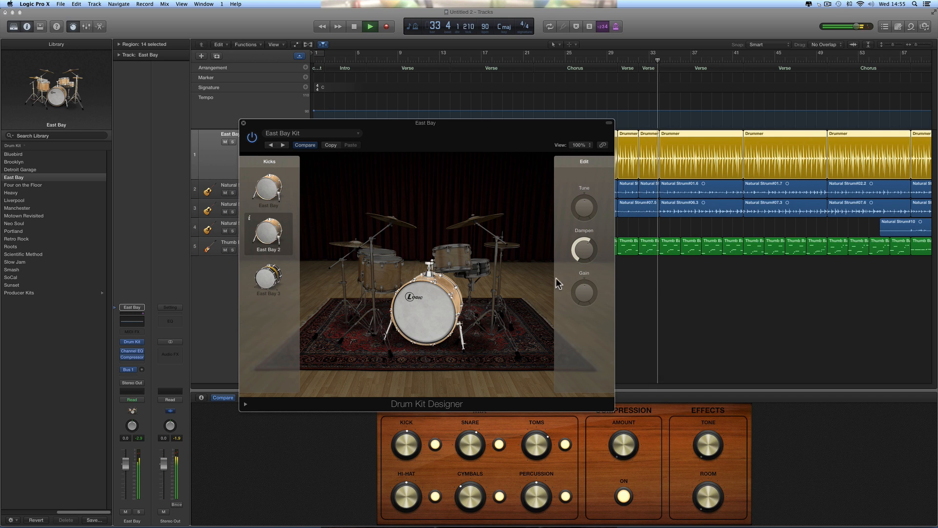
# Fine-tune the kick level, raise the snare to +2 dB during playback, stop, and close the Drum Kit Designer.
pyautogui.moveTo(406, 442)
pyautogui.mouseDown()
pyautogui.moveTo(404, 434)
pyautogui.moveTo(405, 443)
pyautogui.mouseUp()
pyautogui.moveTo(465, 443); pyautogui.dragTo(464, 441)
pyautogui.press('space')
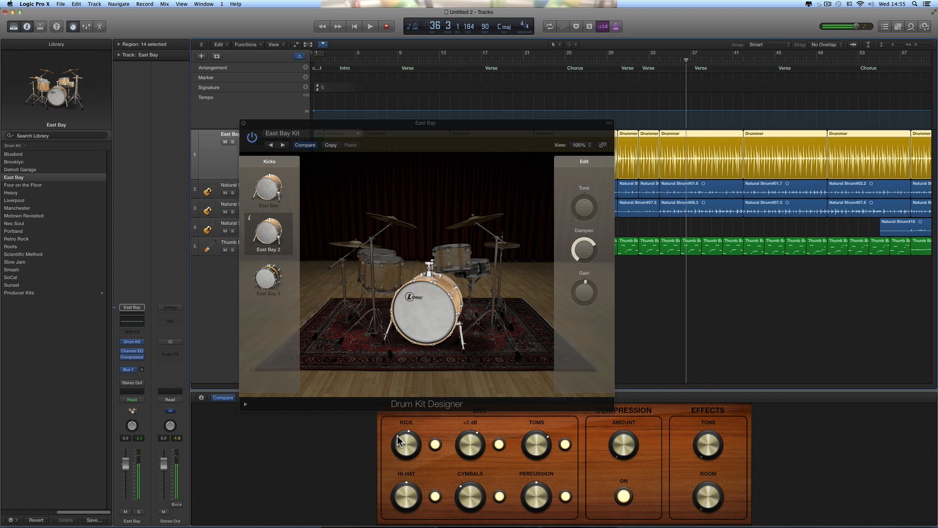
pyautogui.click(243, 124)
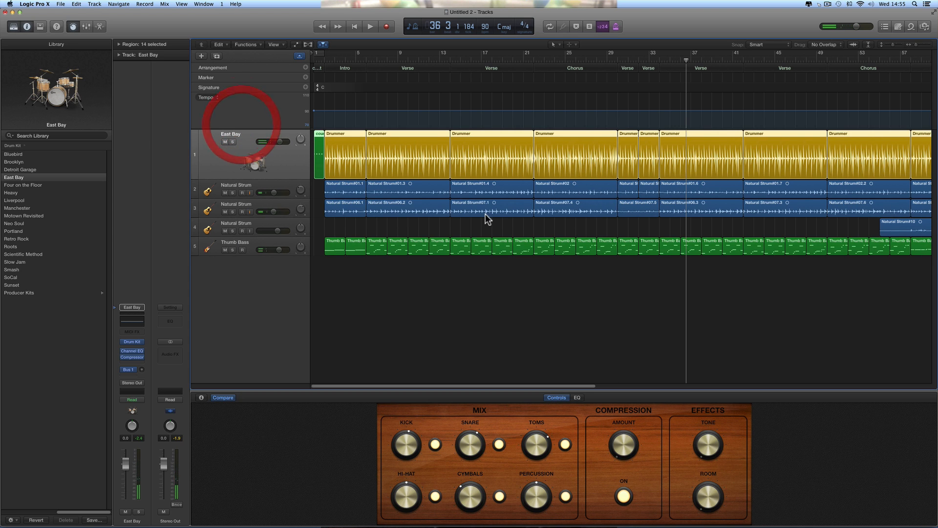
# Review the Bass Amp Designer settings on the Thumb Bass track and switch off its Chorus effect.
pyautogui.click(286, 244)
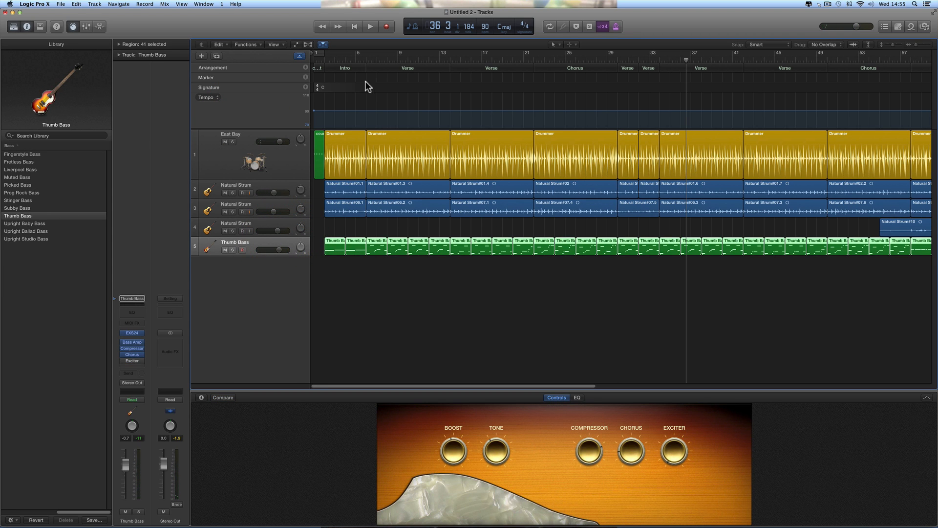
pyautogui.click(134, 342)
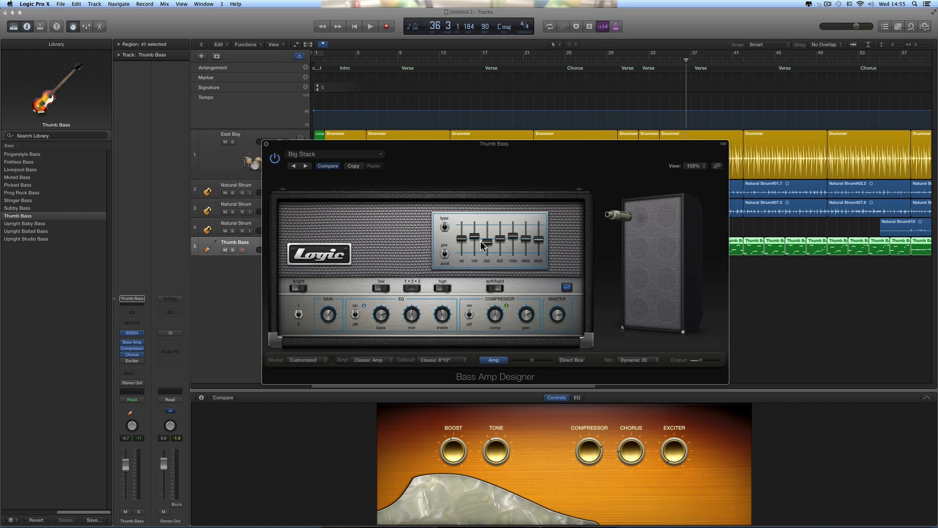
pyautogui.click(267, 144)
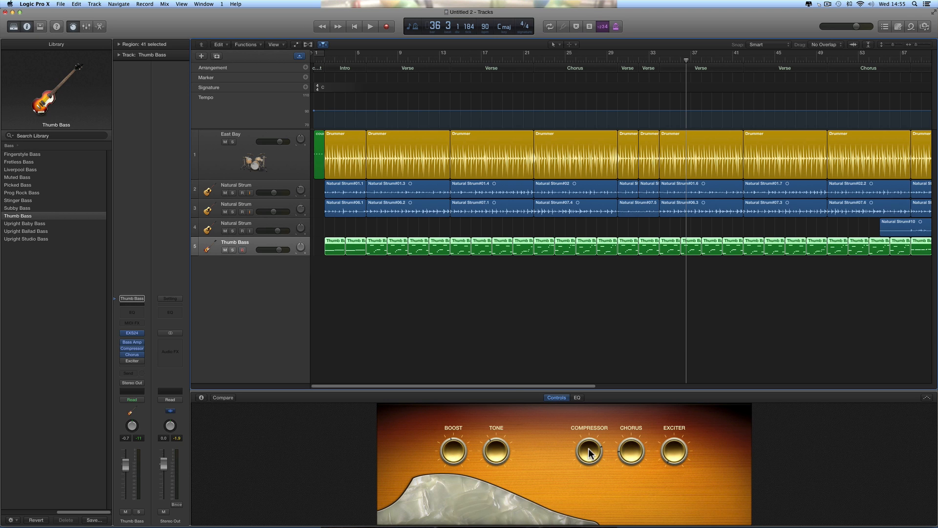
pyautogui.click(123, 354)
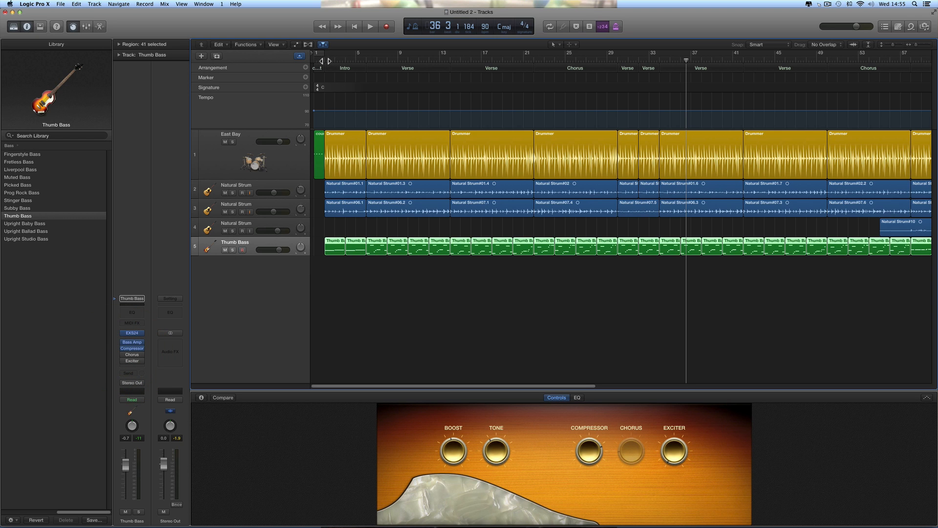
# Play the song from bar 6 and lower the Thumb Bass track's volume to -1.1 dB, stopping playback when done.
pyautogui.click(367, 59)
pyautogui.press('space')
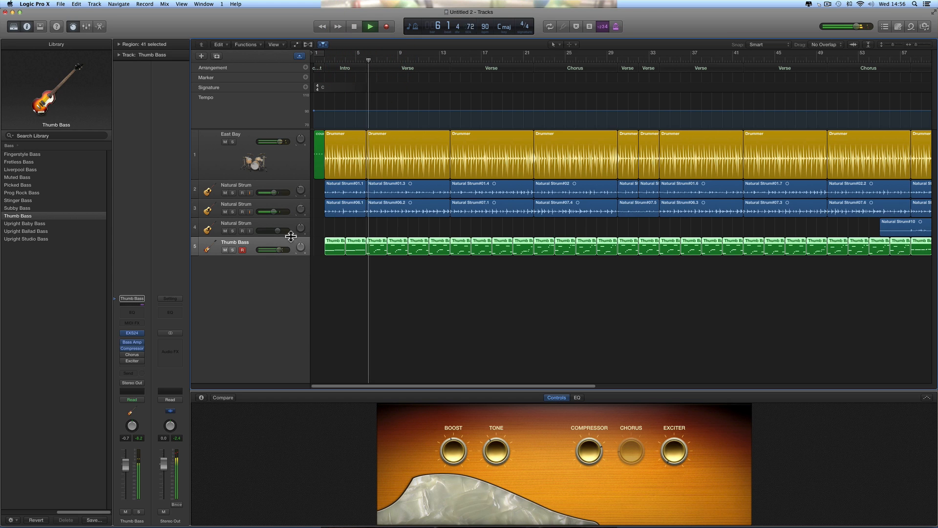
pyautogui.click(278, 251)
pyautogui.moveTo(278, 251); pyautogui.dragTo(277, 251)
pyautogui.press('space')
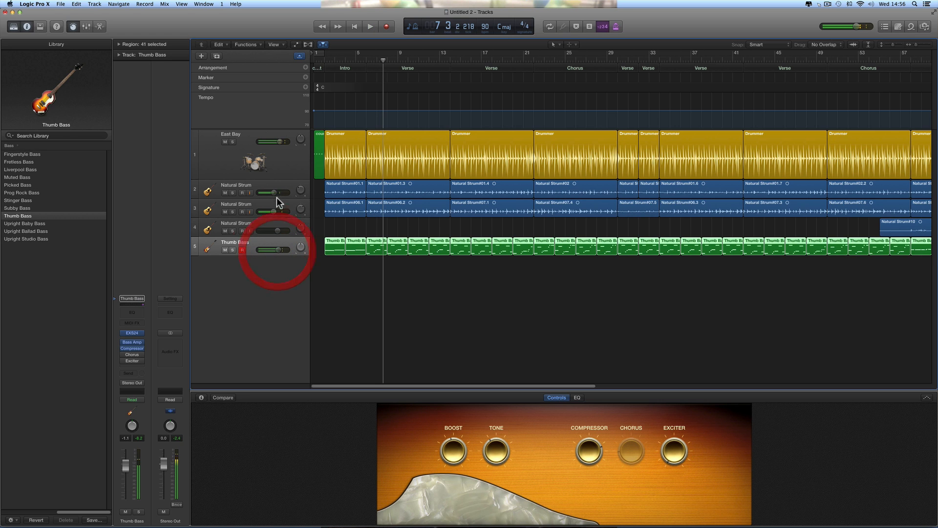
# Lower the kick's level in the East Bay drum track's mix controls and resume playback from bar 7.
pyautogui.click(276, 185)
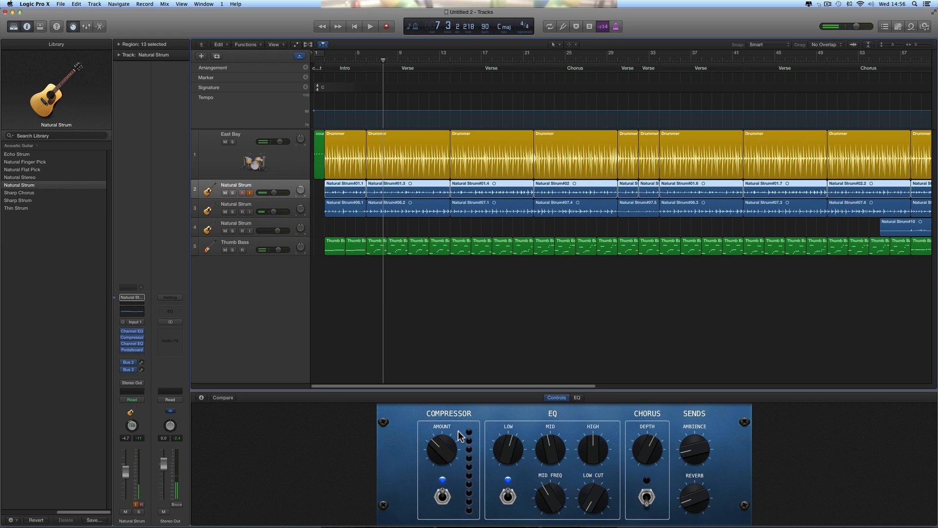
pyautogui.click(261, 166)
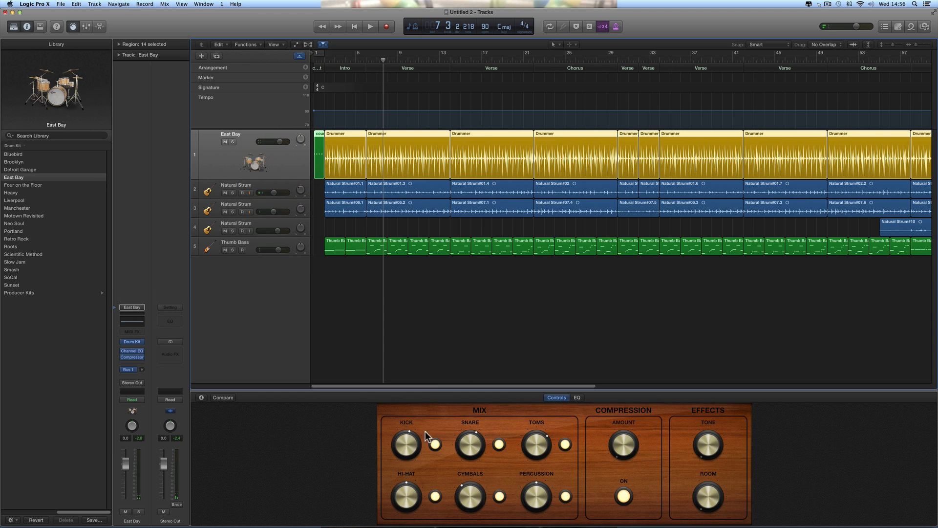
pyautogui.moveTo(413, 454); pyautogui.dragTo(413, 455)
pyautogui.press('space')
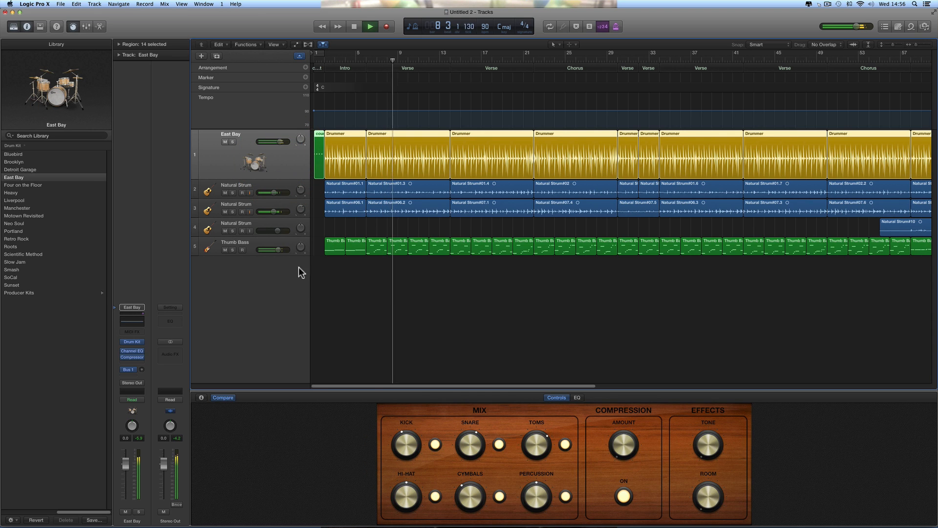
# Stop playback and lower the Thumb Bass track's volume to -1.8 dB.
pyautogui.click(273, 242)
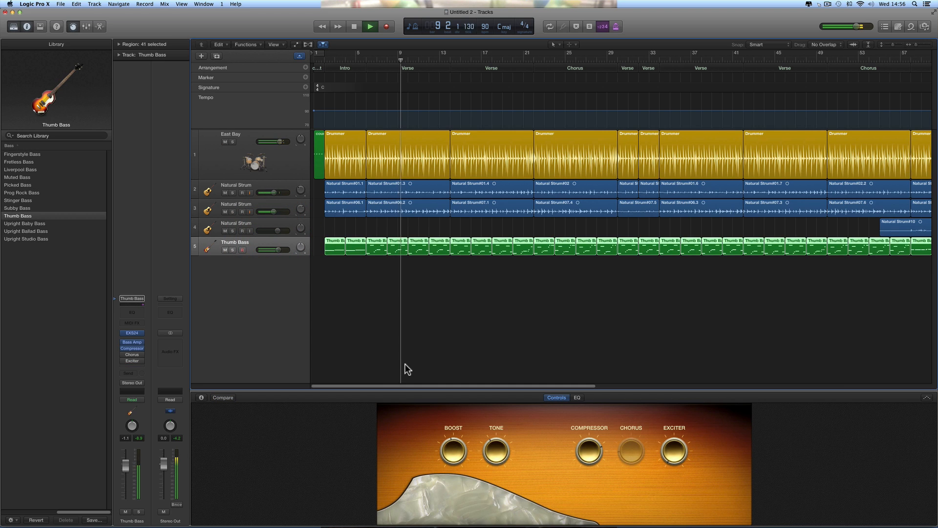
pyautogui.press('space')
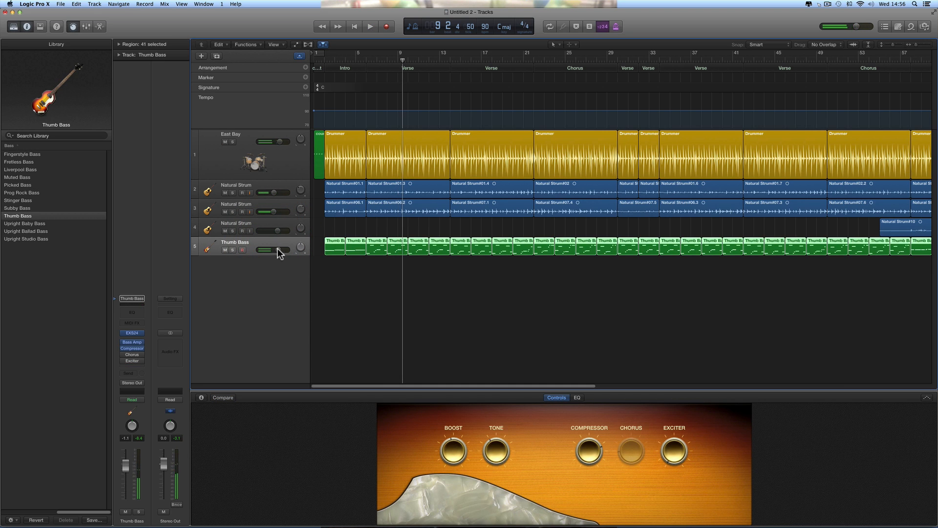
pyautogui.moveTo(278, 248); pyautogui.dragTo(275, 247)
# Play from bar 9 and trim the volumes of the two rhythm guitar tracks, with the second at -5.2 dB.
pyautogui.click(283, 156)
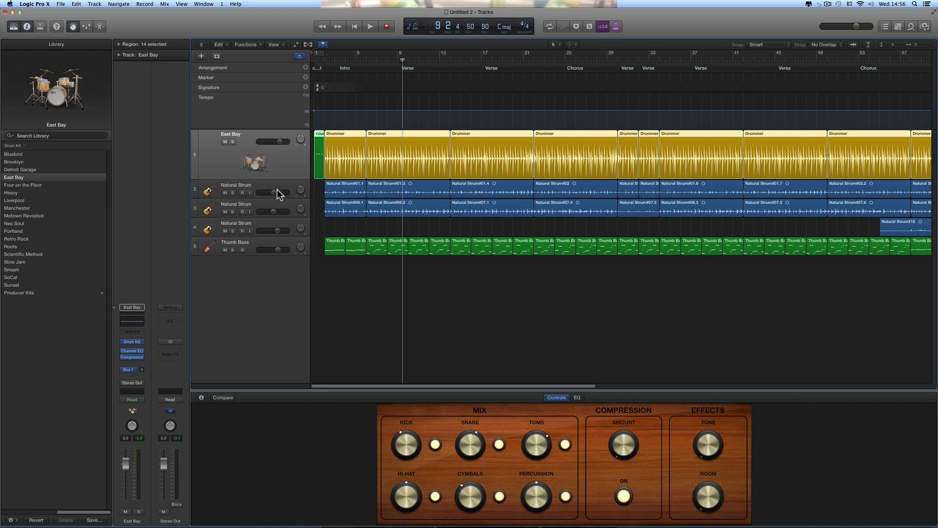
pyautogui.click(284, 246)
pyautogui.press('space')
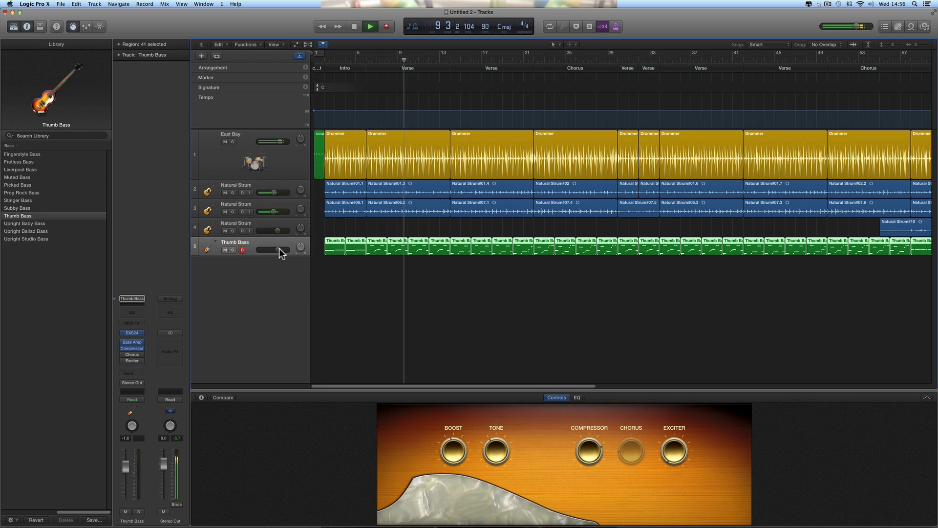
pyautogui.moveTo(278, 249); pyautogui.dragTo(278, 249)
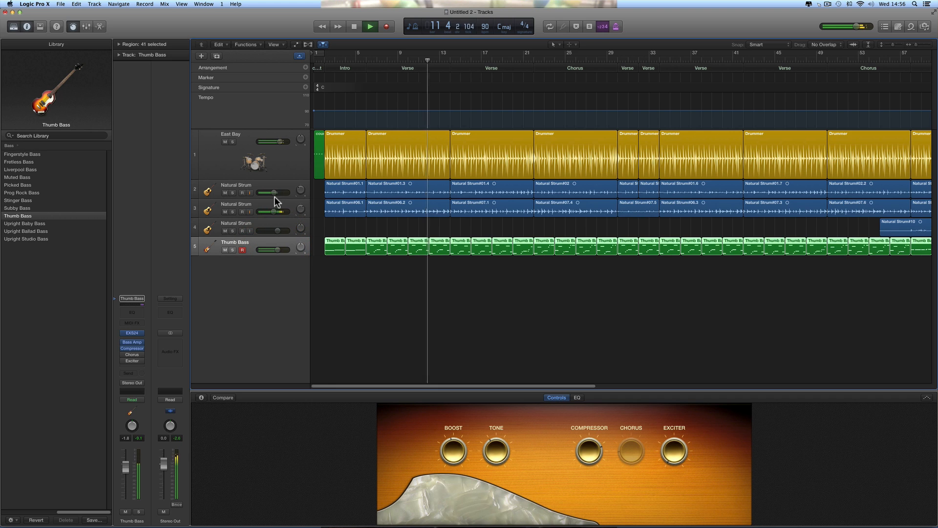
pyautogui.moveTo(273, 193); pyautogui.dragTo(274, 211)
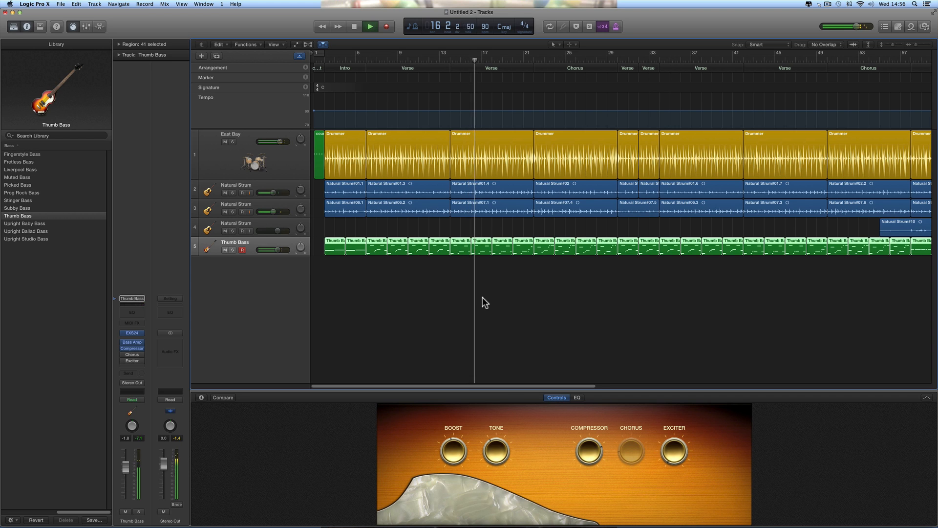
pyautogui.press('space')
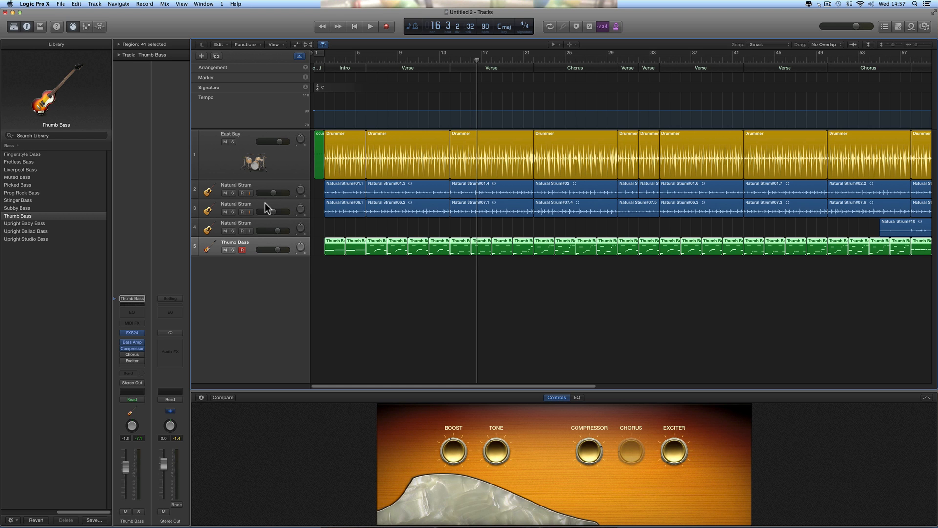
# Duplicate the second Natural Strum guitar track to get a new empty track with the same settings.
pyautogui.click(266, 204)
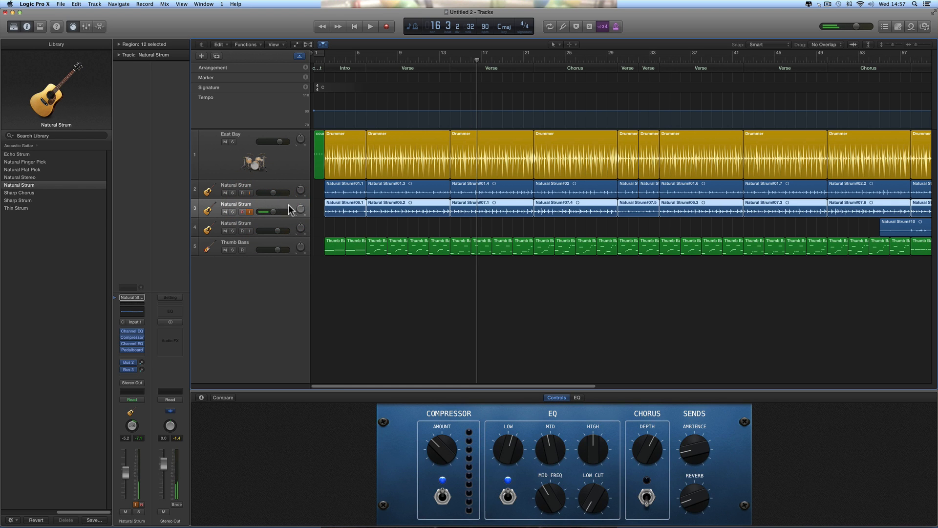
pyautogui.click(217, 56)
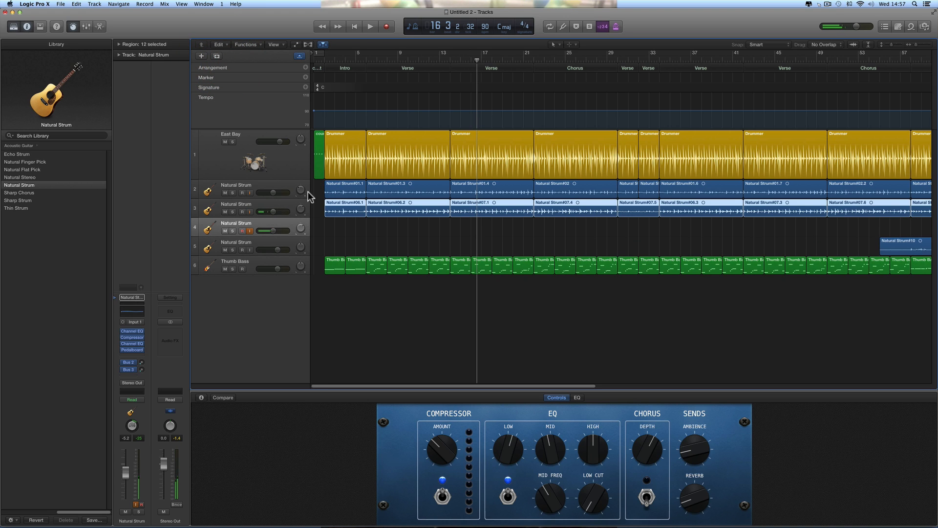
# Record a guitar take on the new Natural Strum track from bar 2 to bar 14.
pyautogui.click(325, 60)
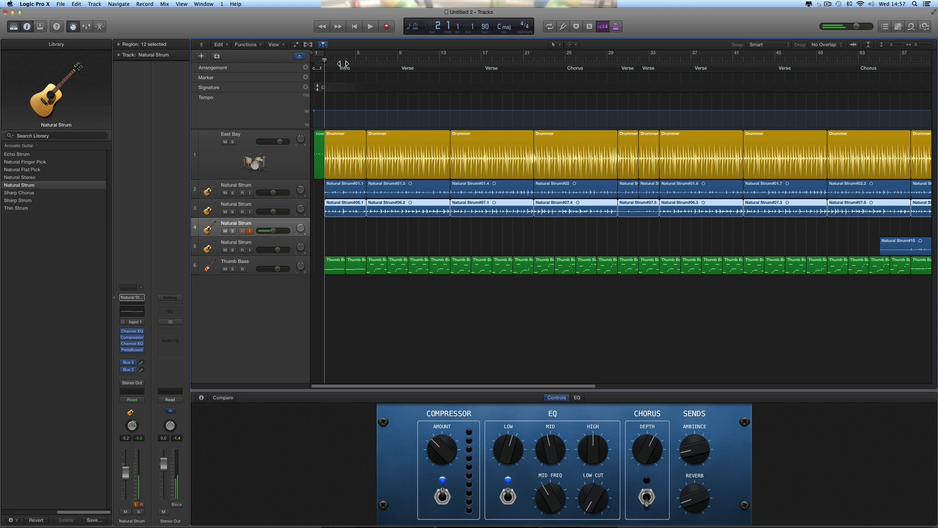
pyautogui.click(386, 28)
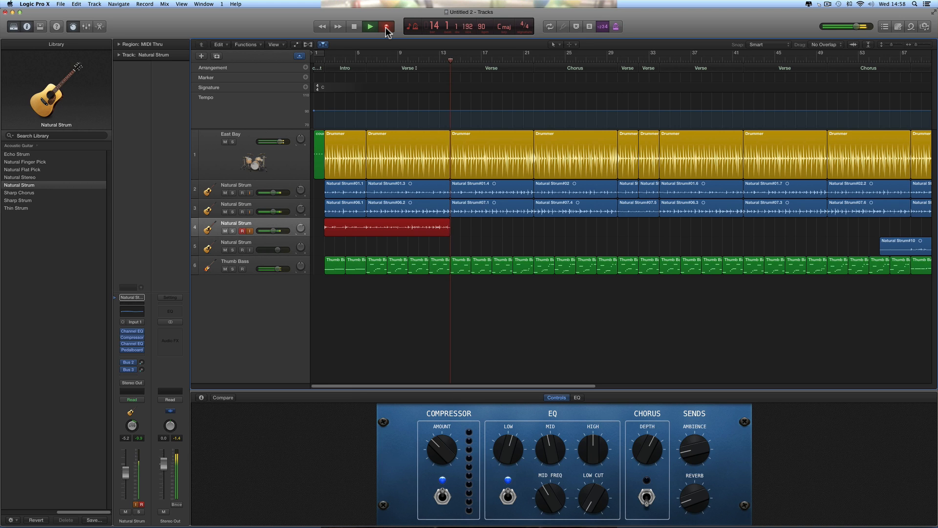
pyautogui.click(386, 28)
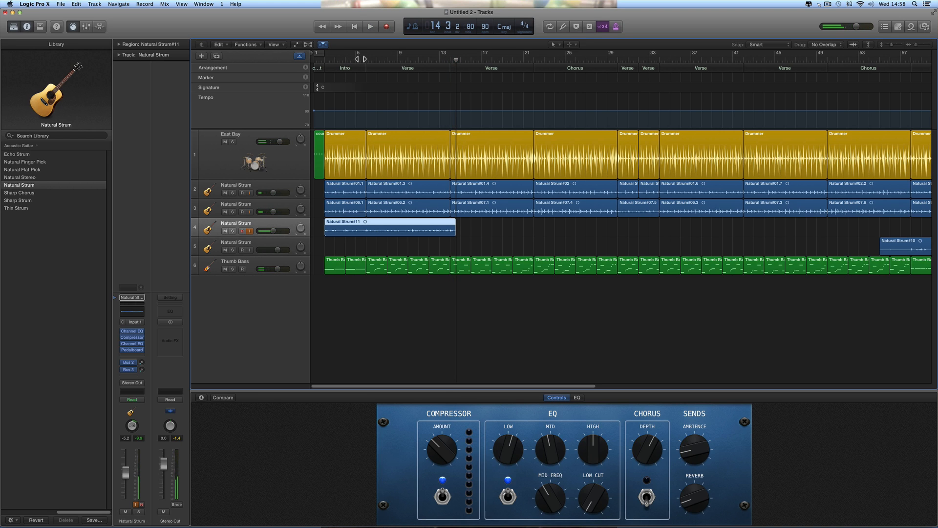
# Listen to the new guitar take from bar 6 and raise its track's volume to -1.4 dB.
pyautogui.click(366, 60)
pyautogui.click(371, 26)
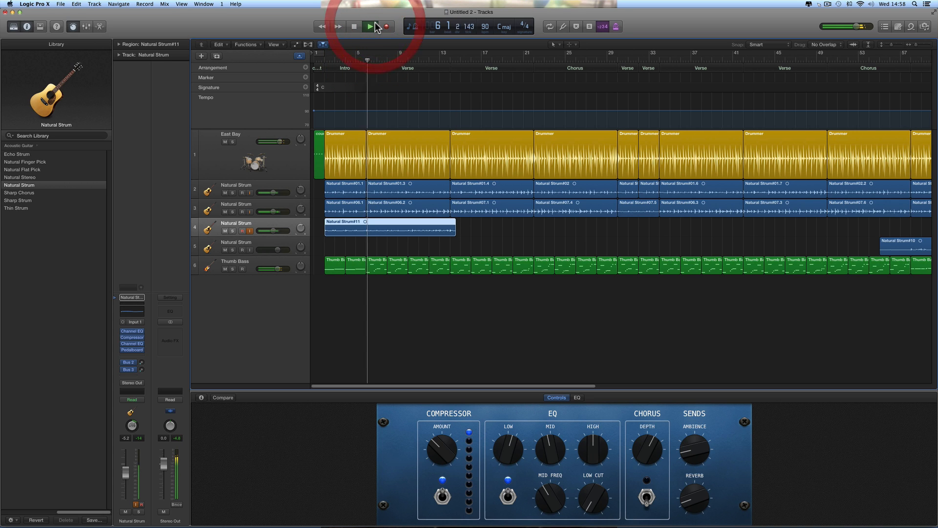
pyautogui.moveTo(274, 230); pyautogui.dragTo(286, 231)
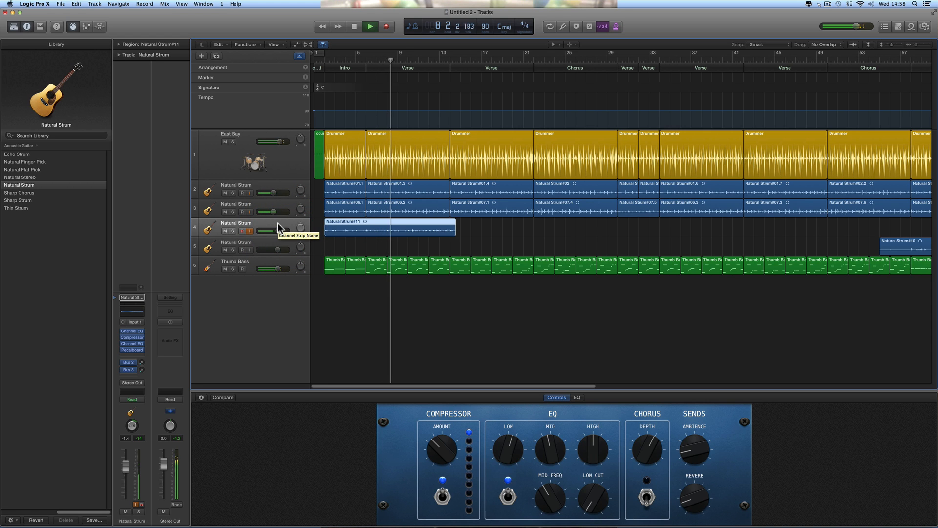
pyautogui.press('space')
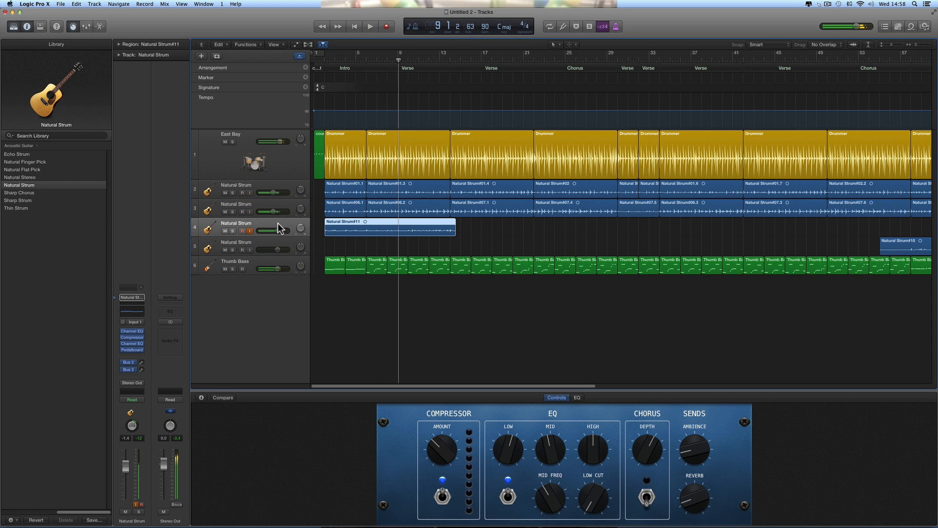
# Undo the guitar recording and record another take on the same track from bar 6 into bar 12.
pyautogui.press('super+z')
pyautogui.hscroll(1, 278, 223)
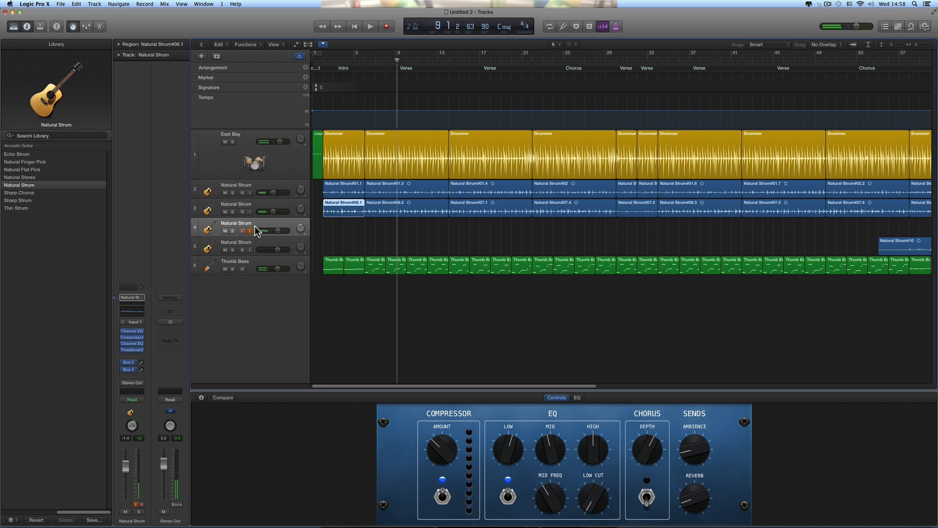
pyautogui.click(365, 59)
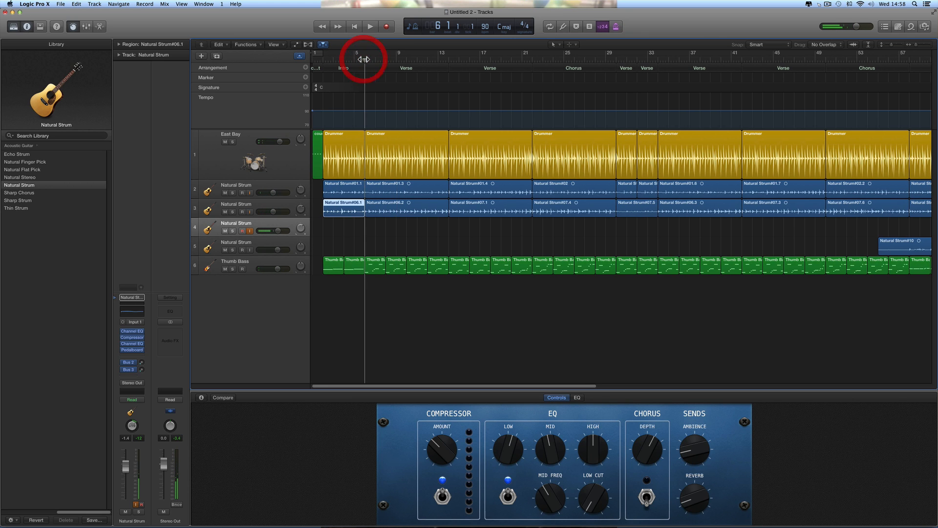
pyautogui.click(387, 27)
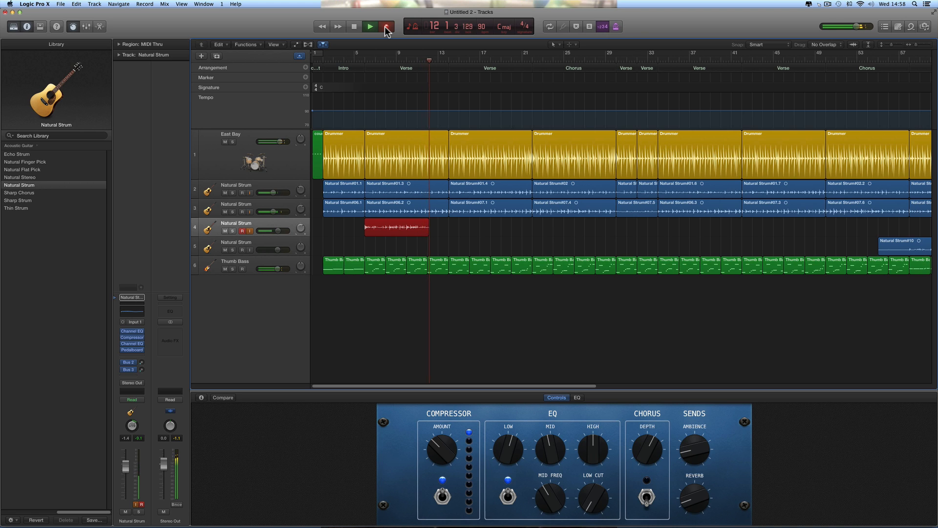
pyautogui.press('space')
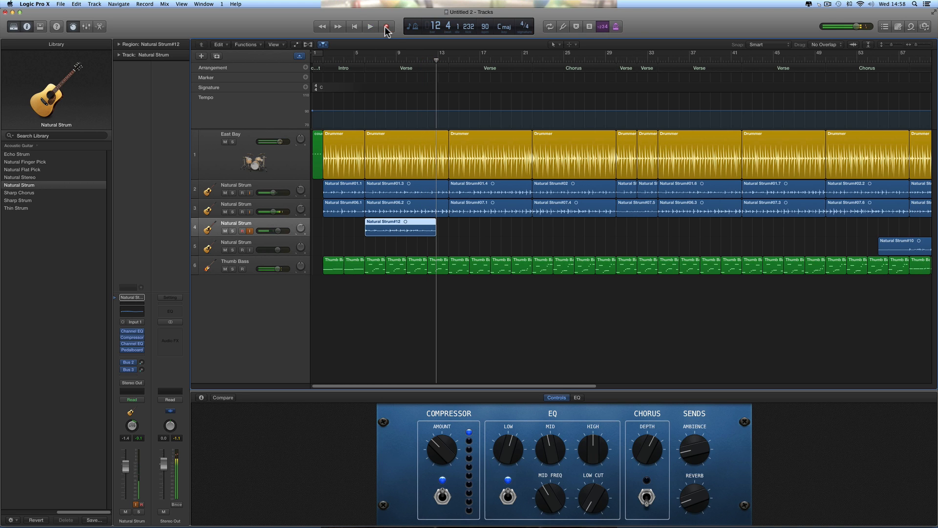
# Play back the second guitar take from bar 6, stop around bar 10, and delete its region.
pyautogui.click(364, 59)
pyautogui.click(371, 27)
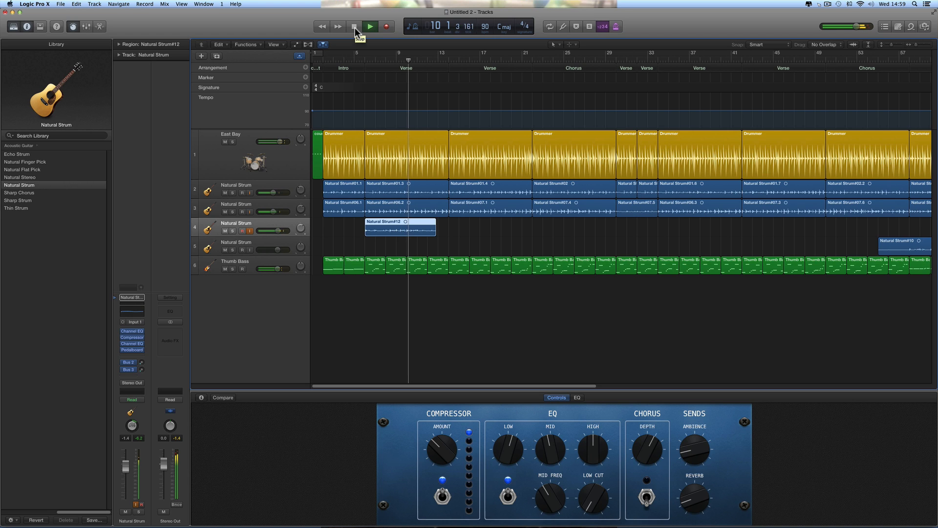
pyautogui.click(355, 27)
pyautogui.press('Delete')
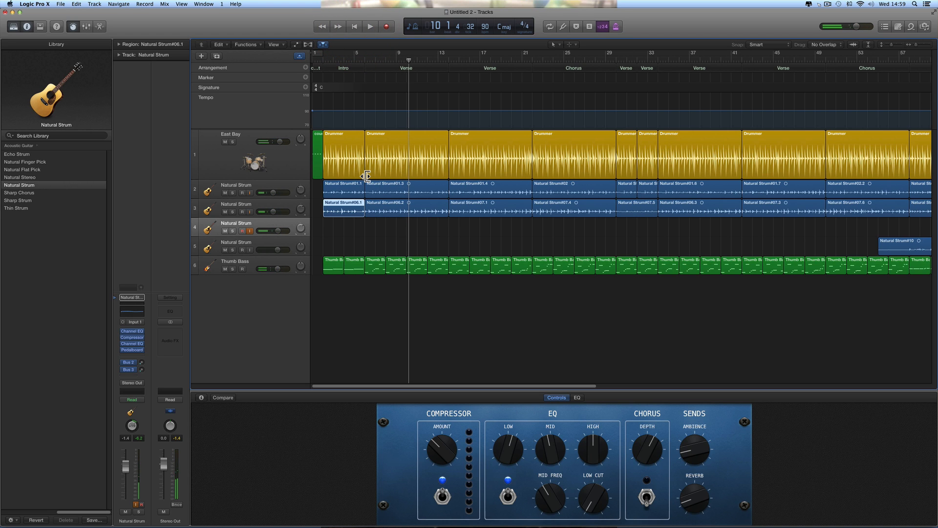
# Record a new guitar take on the fourth track from bar 6 into bar 24, and trim its end to bar 22.
pyautogui.click(365, 59)
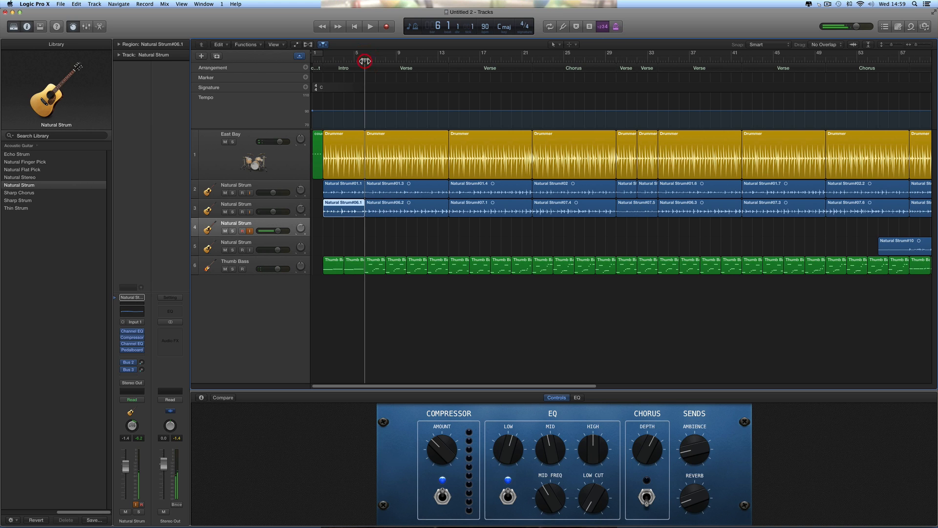
pyautogui.click(390, 26)
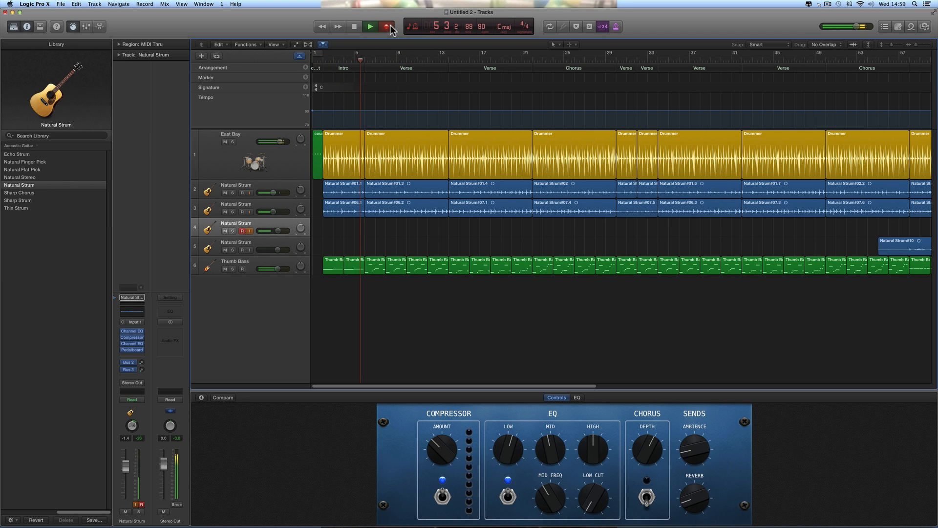
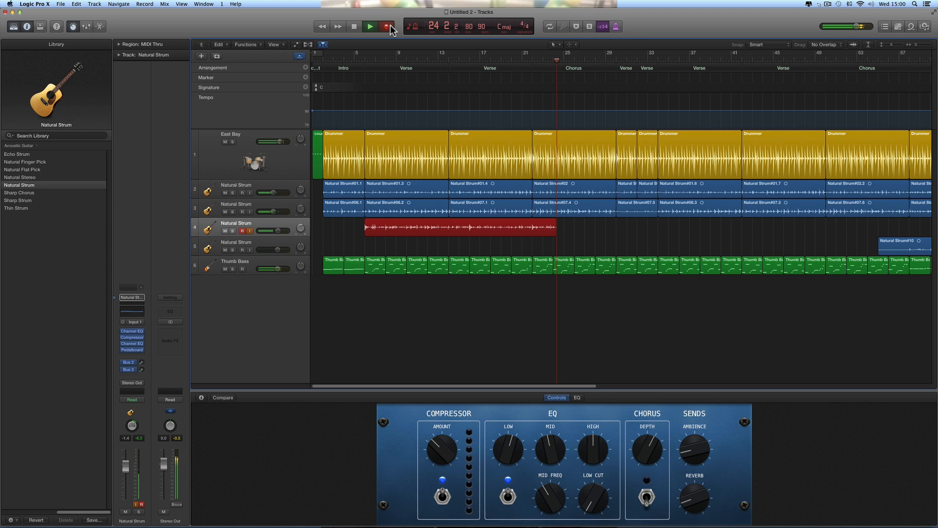
pyautogui.press('space')
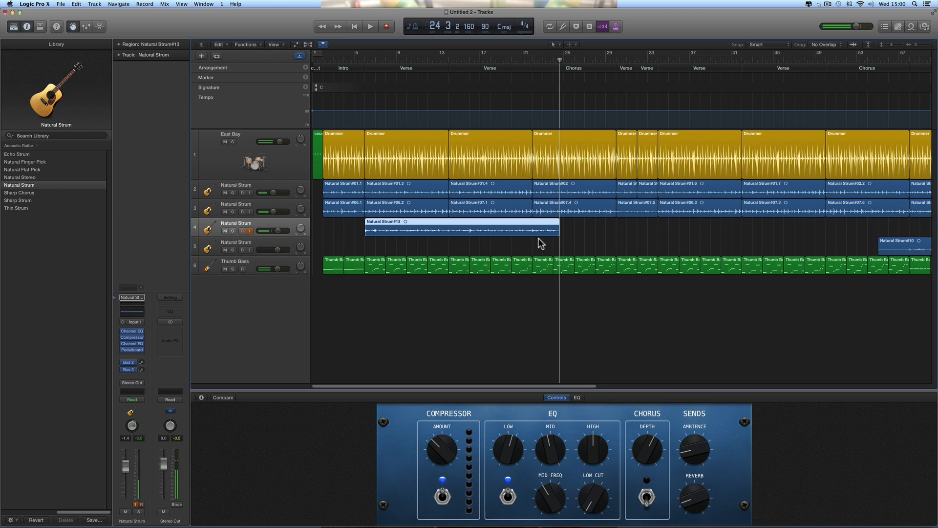
pyautogui.moveTo(556, 233); pyautogui.dragTo(529, 235)
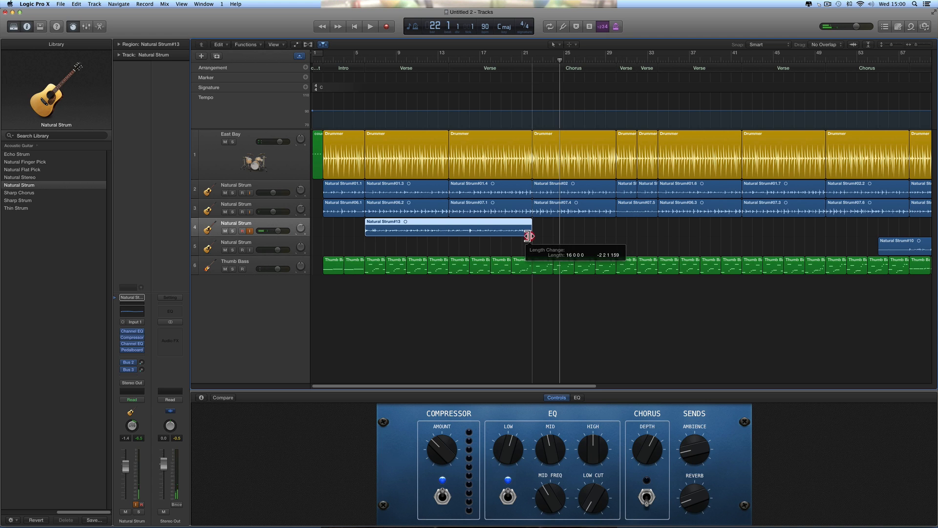
# Record the chorus guitar part on the same track from bar 22 into bar 30.
pyautogui.click(532, 61)
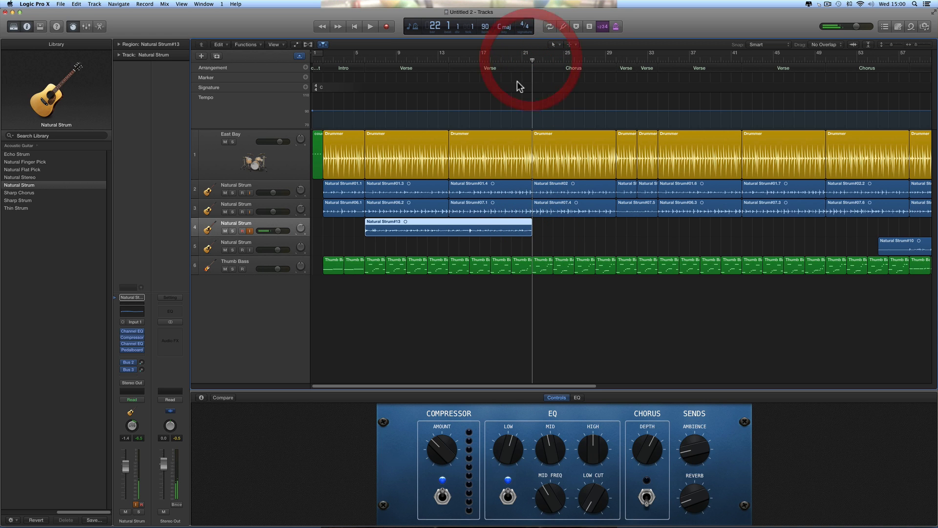
pyautogui.click(387, 27)
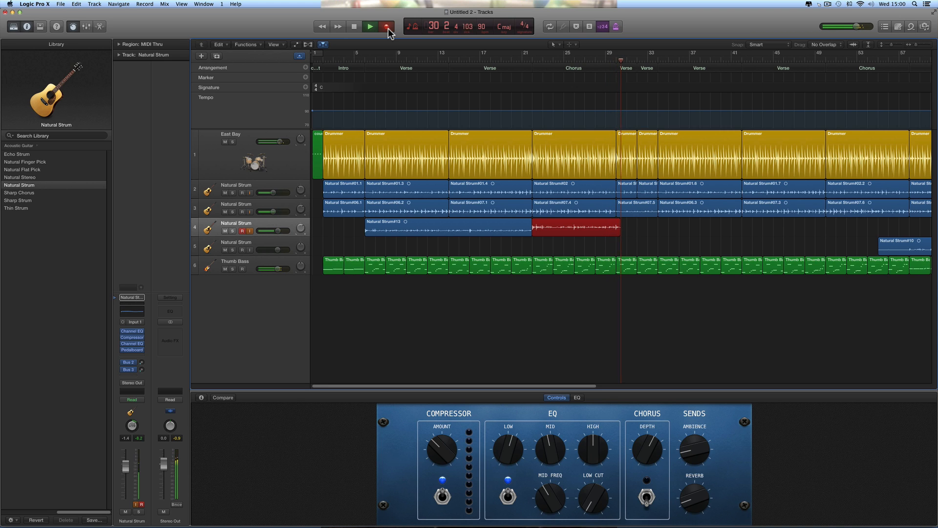
pyautogui.press('space')
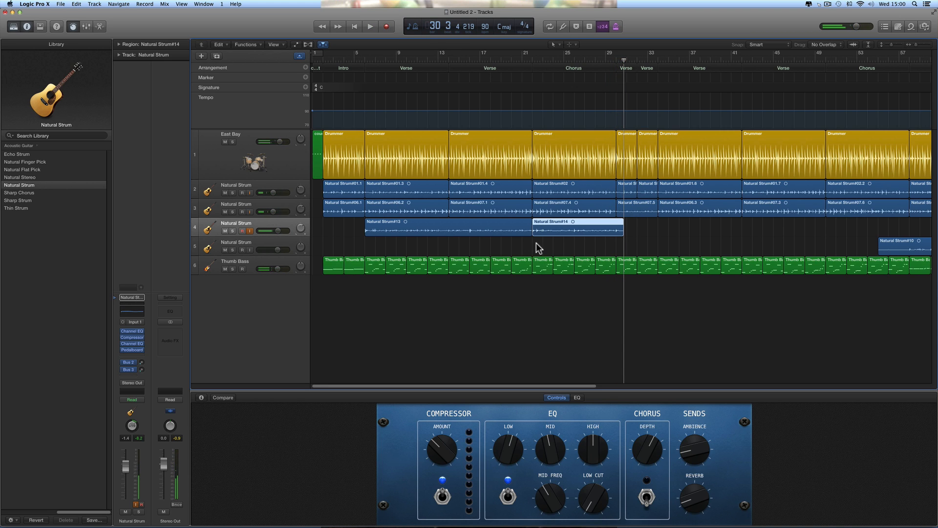
# Try trimming the chorus take's start to bar 25 and moving the region back to bar 22, and play it from there.
pyautogui.moveTo(534, 232); pyautogui.dragTo(565, 239)
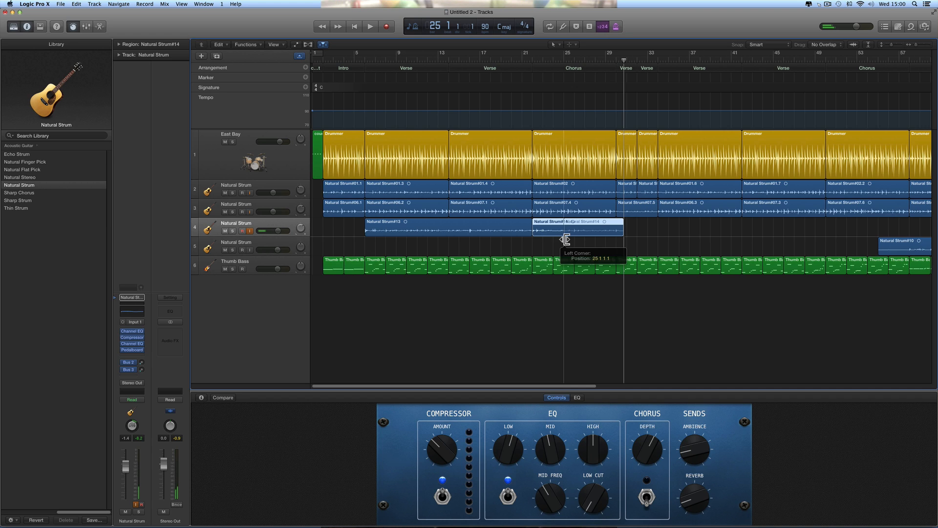
pyautogui.moveTo(566, 239)
pyautogui.mouseDown()
pyautogui.moveTo(587, 232)
pyautogui.moveTo(551, 231)
pyautogui.mouseUp()
pyautogui.click(532, 59)
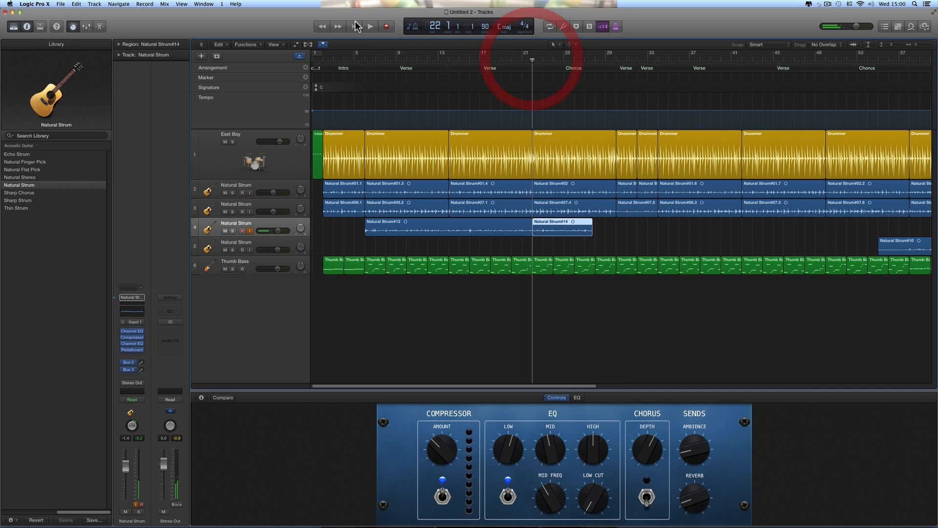
pyautogui.click(370, 27)
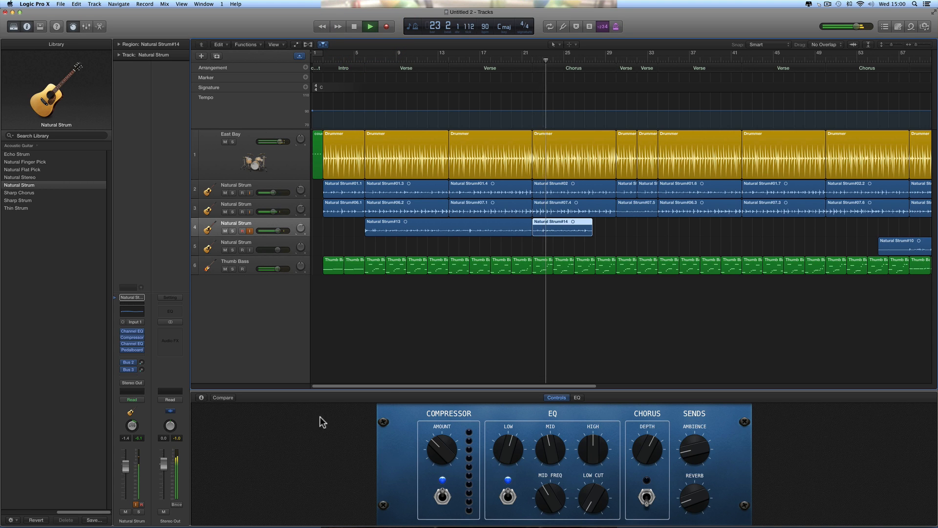
pyautogui.press('space')
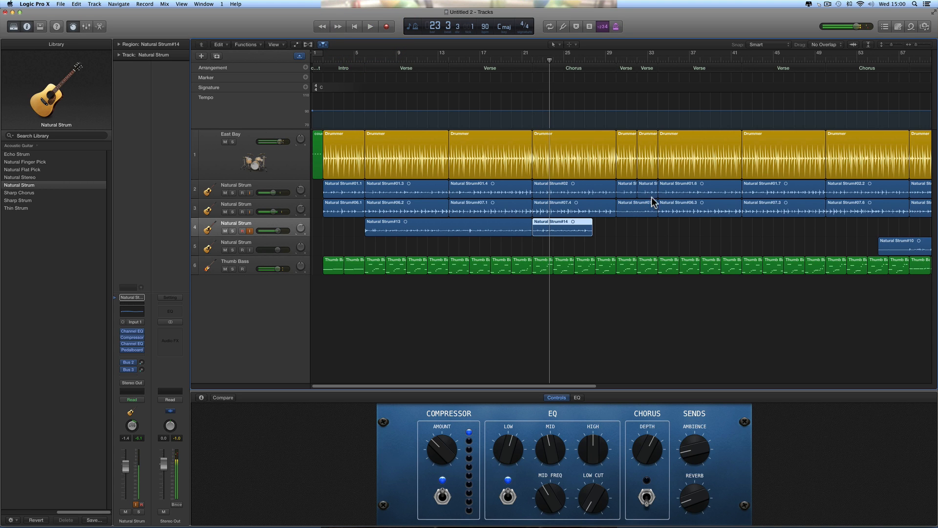
# Move the trimmed chorus region about three bars later, and undo the moves and the trim to restore the full take.
pyautogui.click(926, 44)
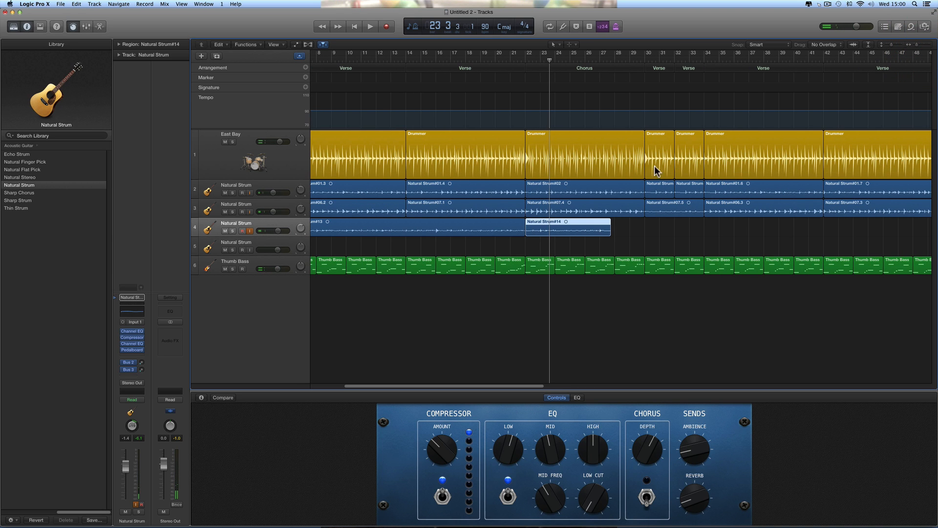
pyautogui.moveTo(556, 222); pyautogui.dragTo(600, 222)
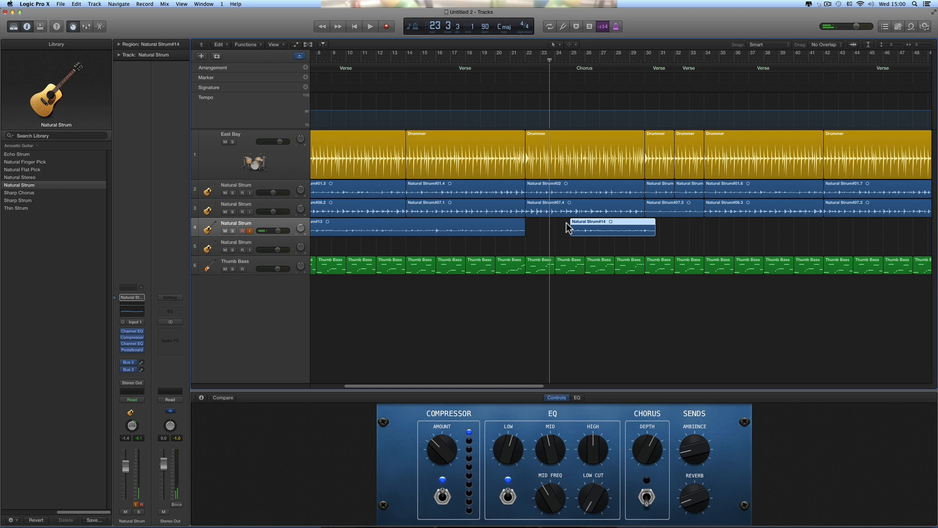
pyautogui.press('super+z')
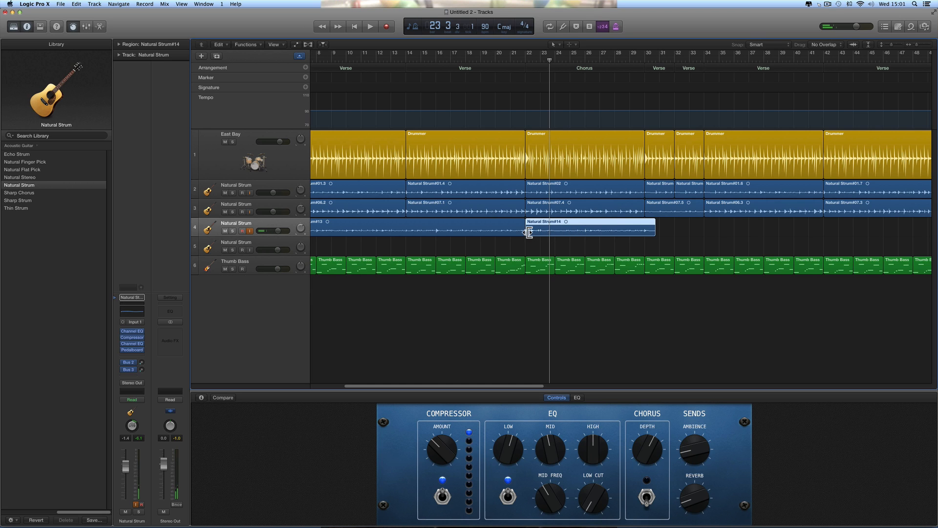
# With snapping set to Beat, trim the track 4 chorus region to bars 22–26 and duplicate it at bar 26.
pyautogui.click(769, 47)
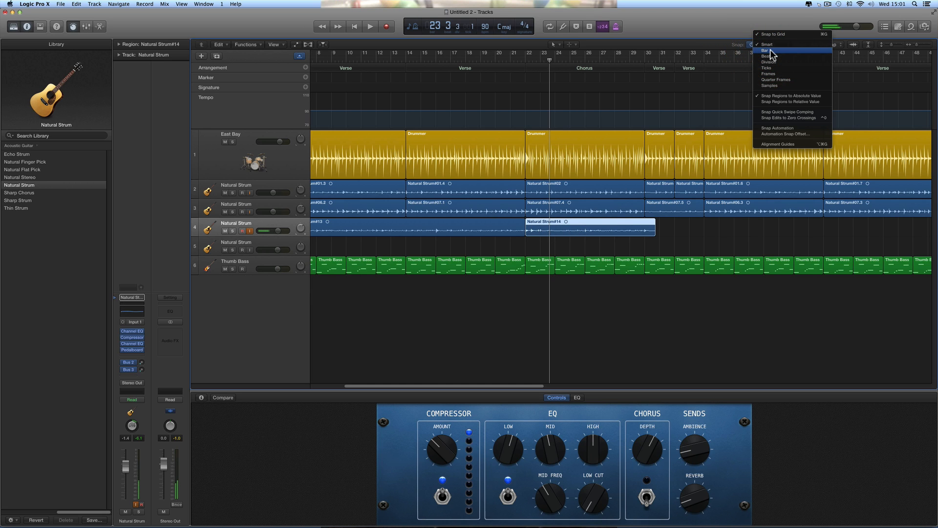
pyautogui.click(769, 55)
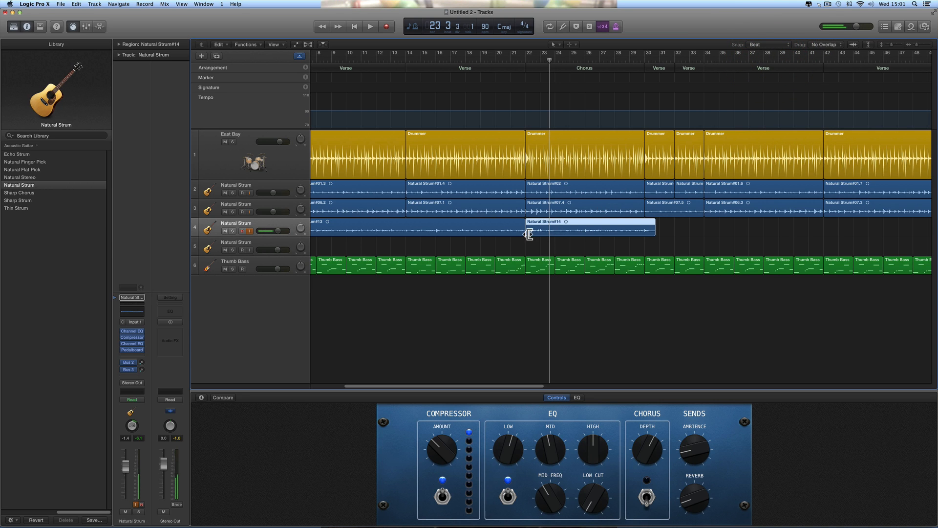
pyautogui.moveTo(528, 234)
pyautogui.mouseDown()
pyautogui.moveTo(587, 242)
pyautogui.moveTo(576, 221)
pyautogui.moveTo(543, 226)
pyautogui.mouseUp()
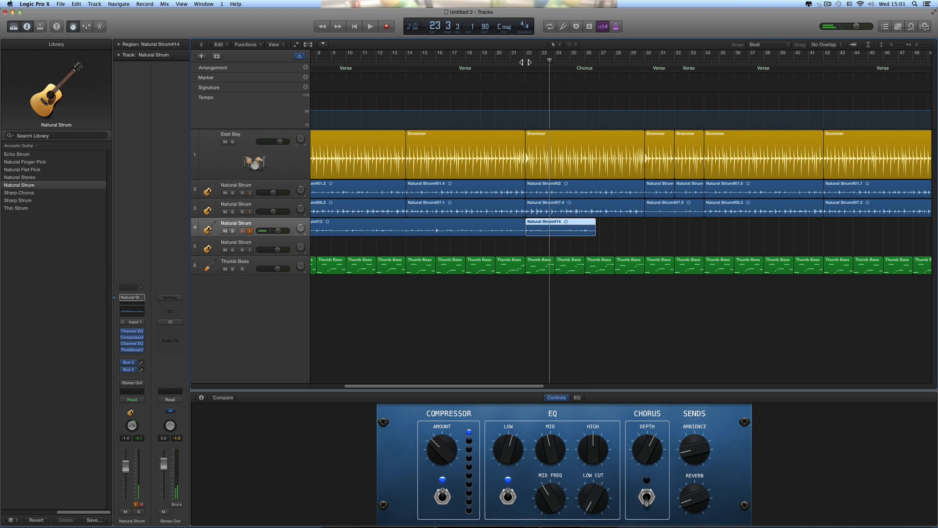
pyautogui.click(526, 62)
pyautogui.press('space')
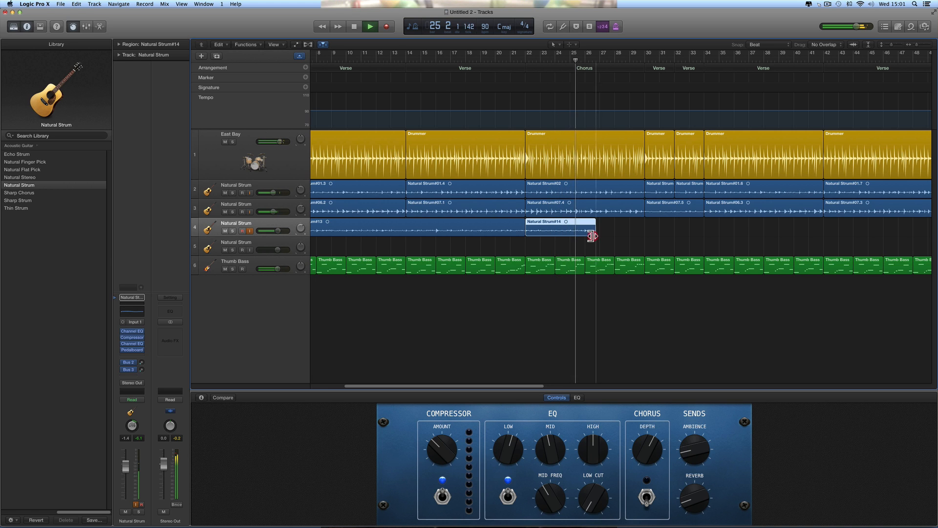
pyautogui.moveTo(594, 237)
pyautogui.mouseDown()
pyautogui.moveTo(559, 231)
pyautogui.moveTo(609, 230)
pyautogui.mouseUp()
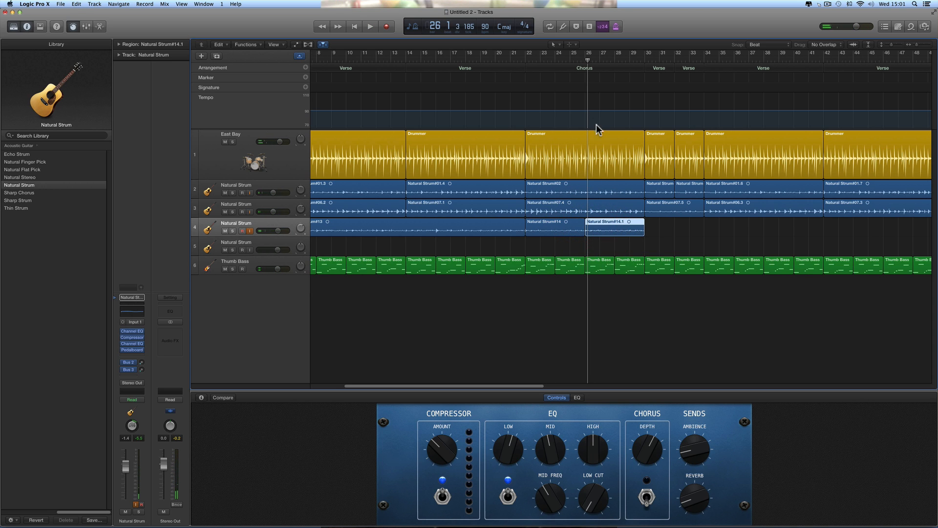
# Play back the duplicated chorus region on track 4 from bar 26 to bar 30.
pyautogui.doubleClick(587, 55)
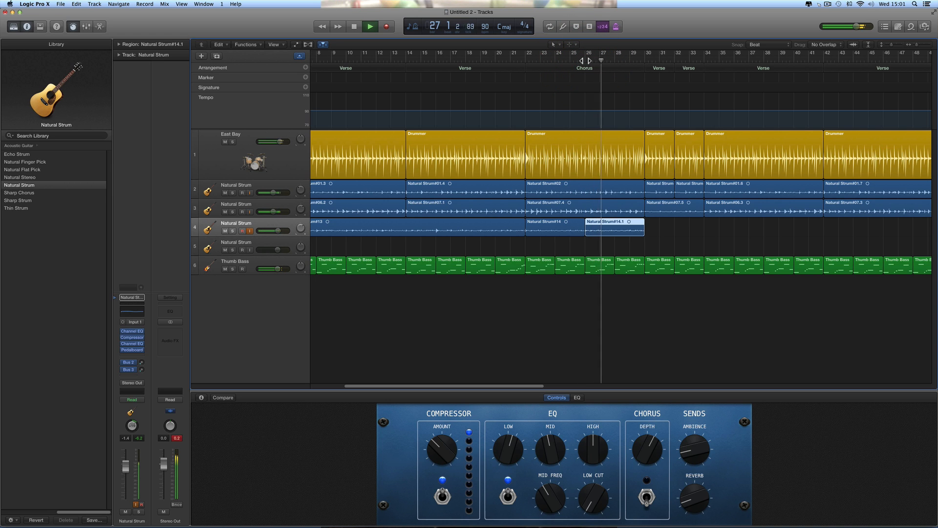
pyautogui.click(141, 370)
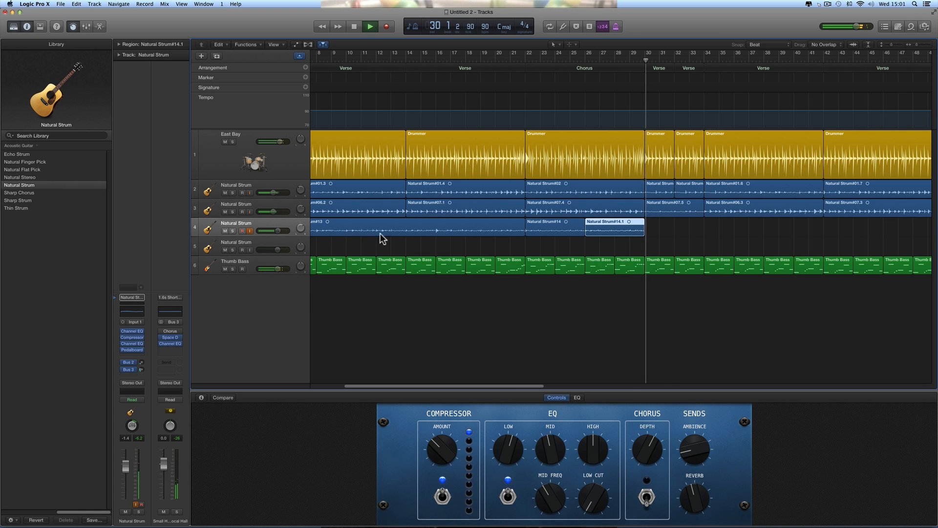
pyautogui.press('space')
# Play back the verse from bar 6 and review the arrangement with more bars in view.
pyautogui.hscroll(-5, 452, 238)
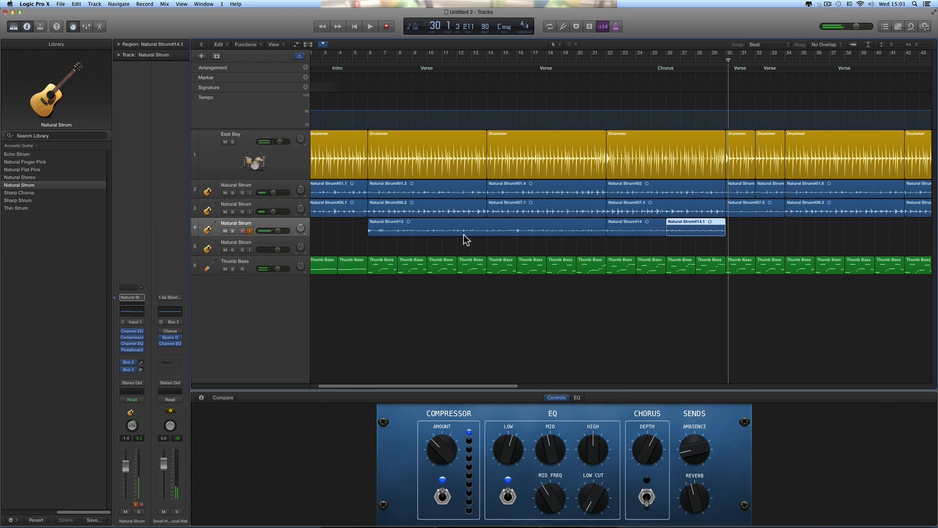
pyautogui.click(367, 59)
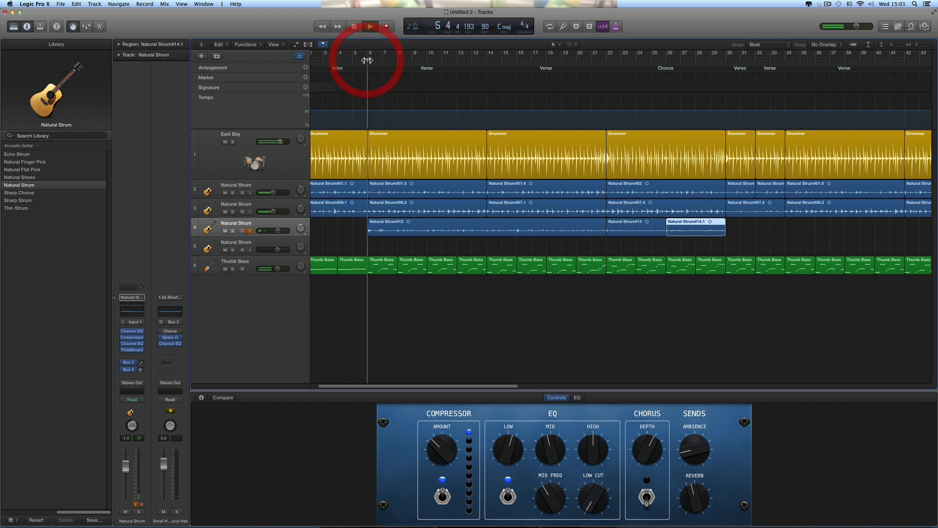
pyautogui.press('space')
pyautogui.moveTo(917, 45); pyautogui.dragTo(915, 46)
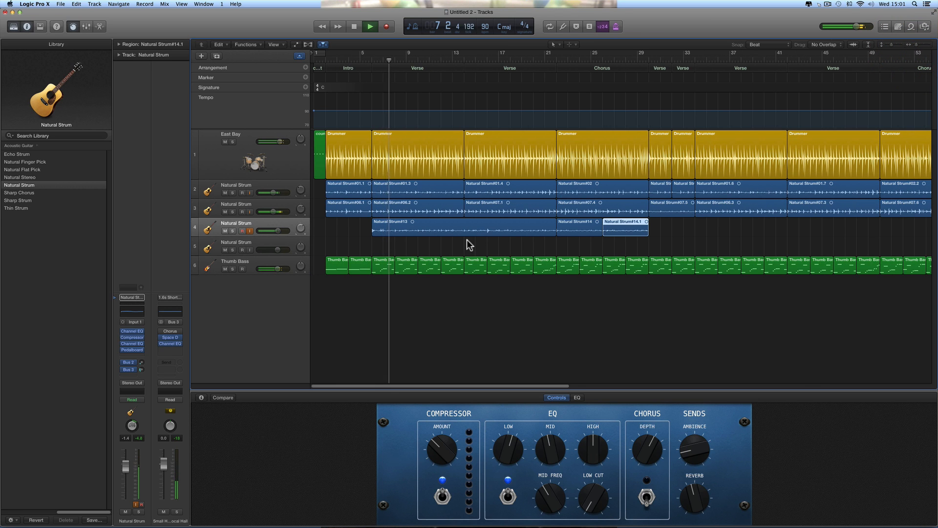
pyautogui.hscroll(3, 467, 242)
pyautogui.hscroll(-2, 462, 244)
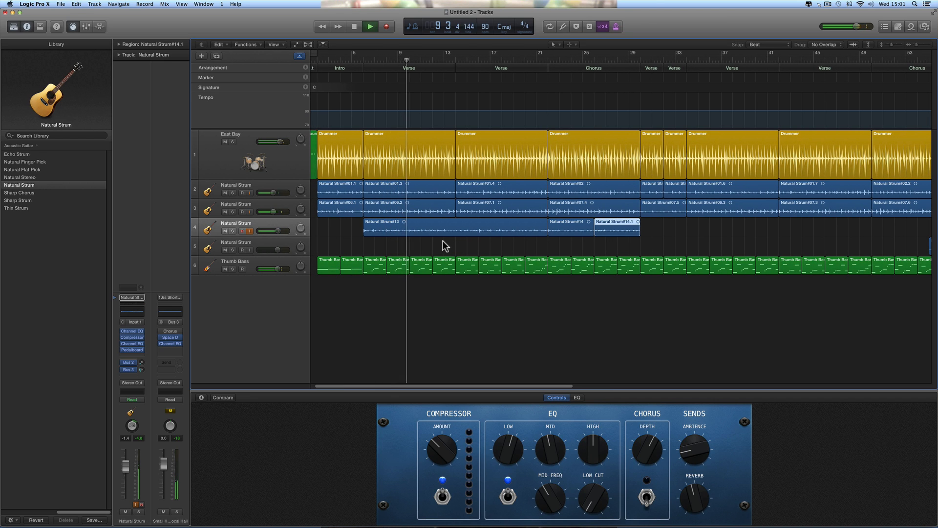
pyautogui.press('space')
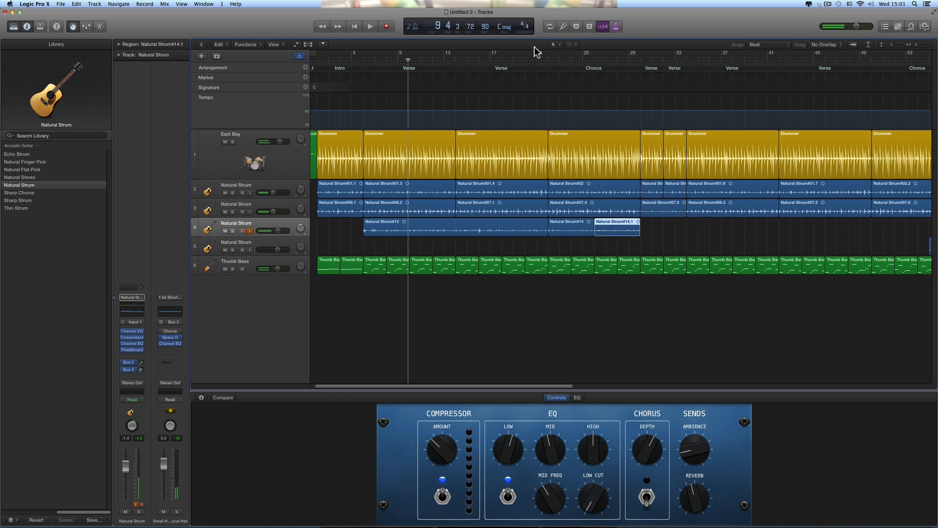
# Turn off input monitoring on track 4 and split its verse region at bars 14 and 10 with the Scissors tool.
pyautogui.click(555, 45)
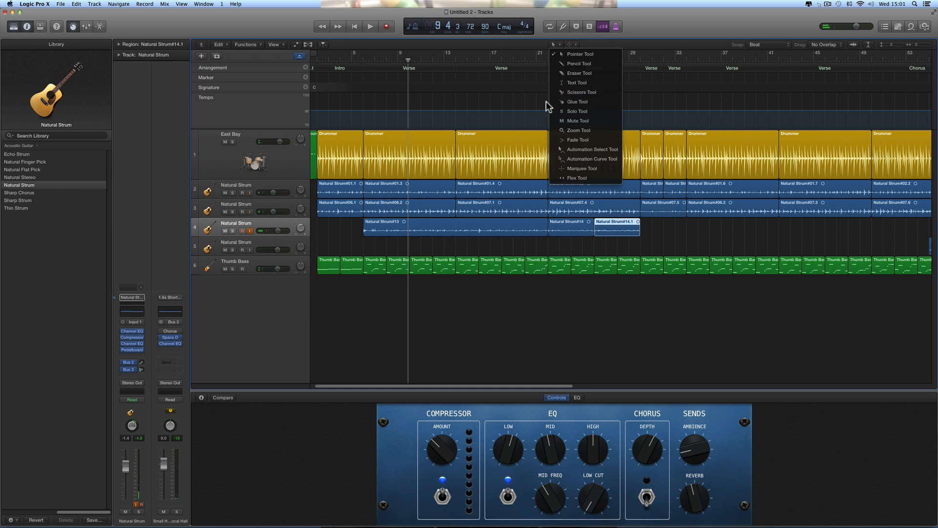
pyautogui.click(567, 92)
pyautogui.click(250, 231)
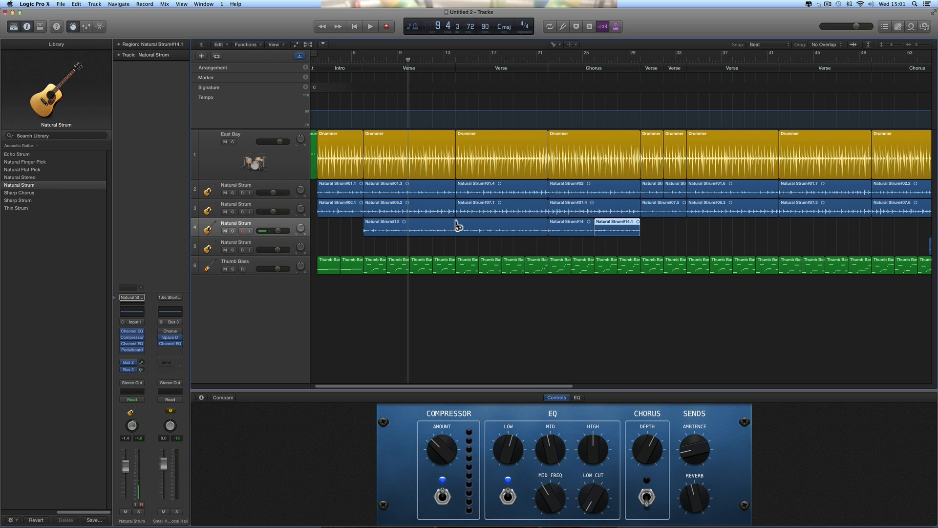
pyautogui.click(457, 226)
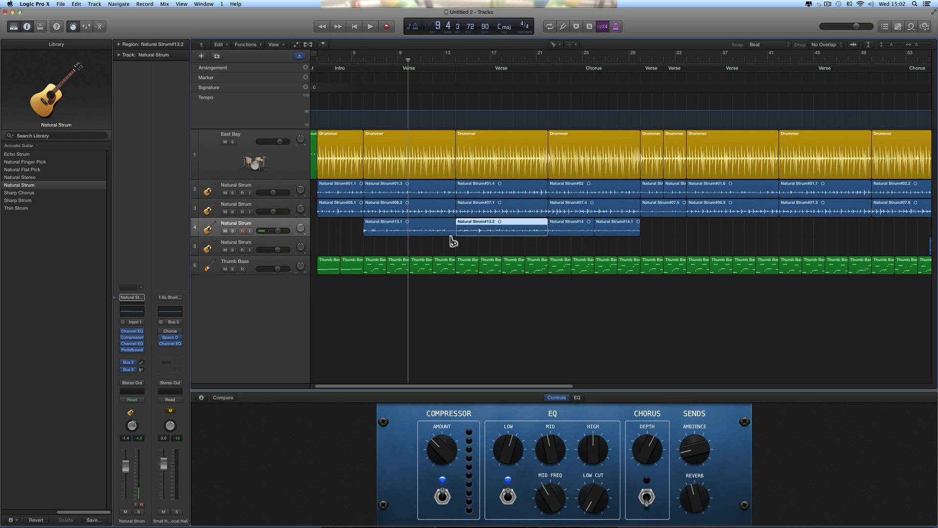
pyautogui.click(409, 230)
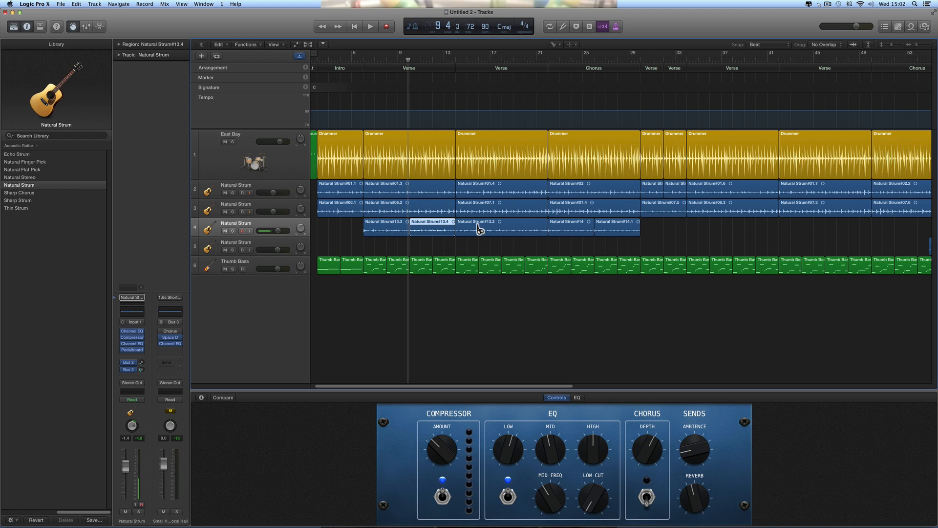
# Copy the four-bar track 4 region at bar 6 to the intro at bar 2 and to bar 30.
pyautogui.click(555, 46)
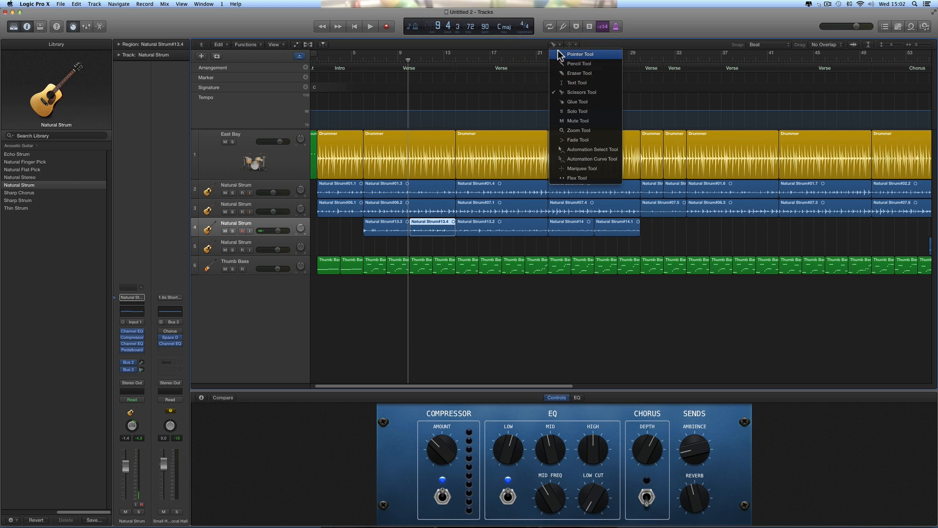
pyautogui.click(570, 53)
pyautogui.click(385, 225)
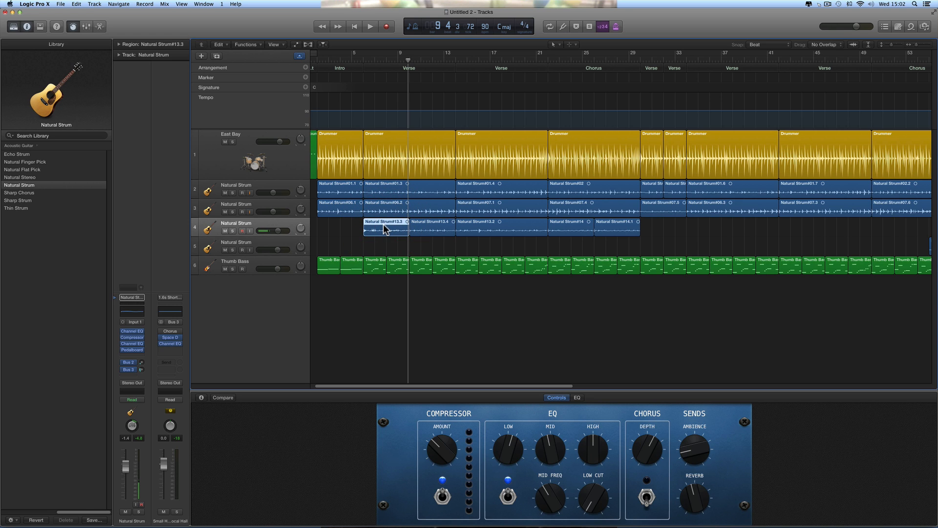
pyautogui.moveTo(383, 225); pyautogui.dragTo(665, 238)
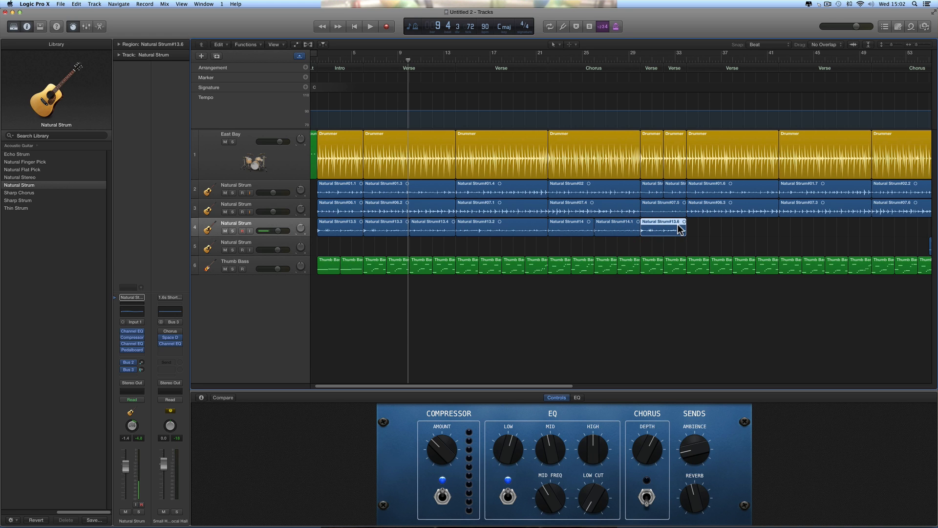
# On track 4, copy the two regions spanning bars 6–14 to bar 34 and the bars 14–22 region to bar 42.
pyautogui.click(389, 227)
pyautogui.keyDown('shift'); pyautogui.click(414, 228); pyautogui.keyUp('shift')
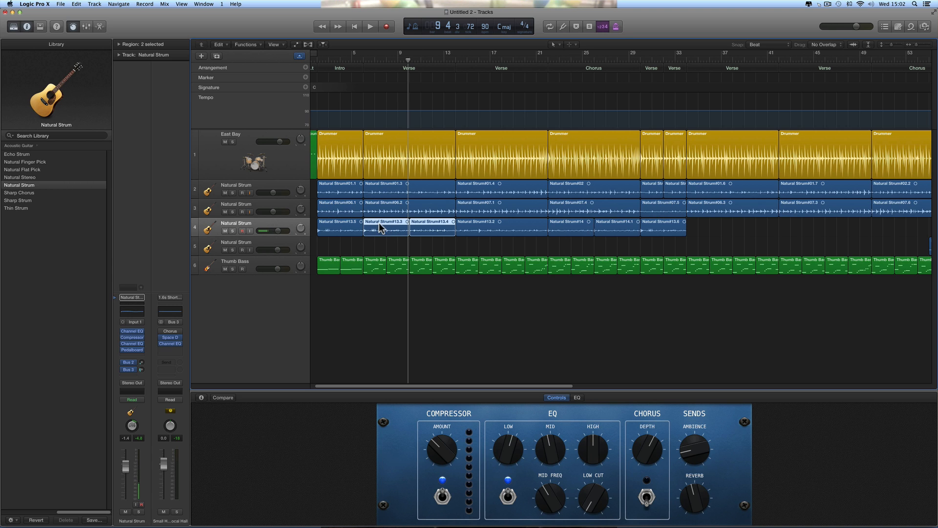
pyautogui.moveTo(382, 226); pyautogui.dragTo(697, 238)
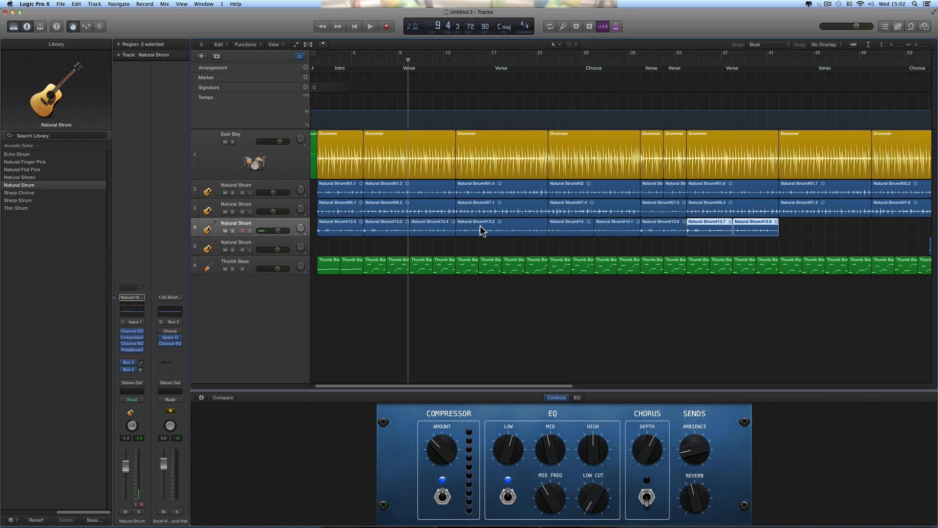
pyautogui.click(480, 224)
pyautogui.moveTo(477, 222); pyautogui.dragTo(795, 241)
pyautogui.hscroll(2, 795, 241)
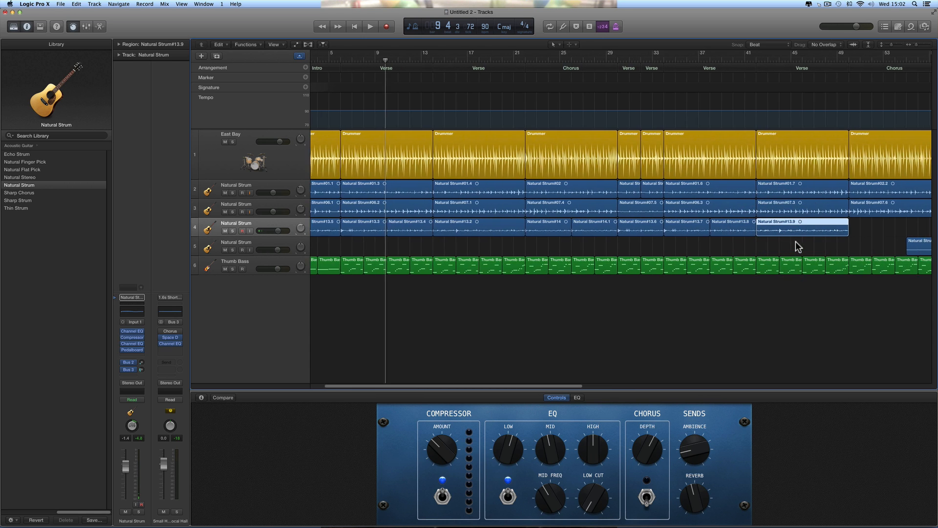
# Copy the two track 4 chorus regions spanning bars 22–30 to the second chorus at bar 50.
pyautogui.hscroll(1, 796, 241)
pyautogui.click(533, 227)
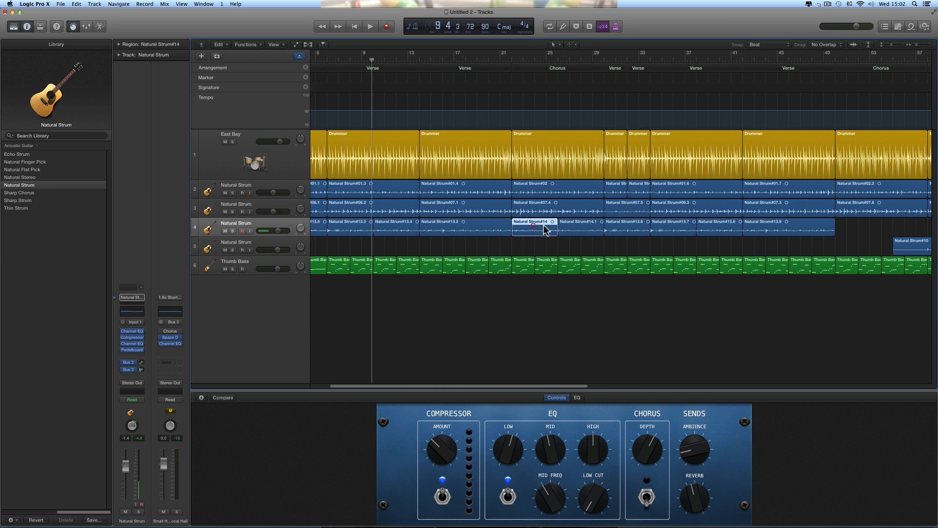
pyautogui.keyDown('shift'); pyautogui.click(570, 226); pyautogui.keyUp('shift')
pyautogui.hscroll(3, 576, 241)
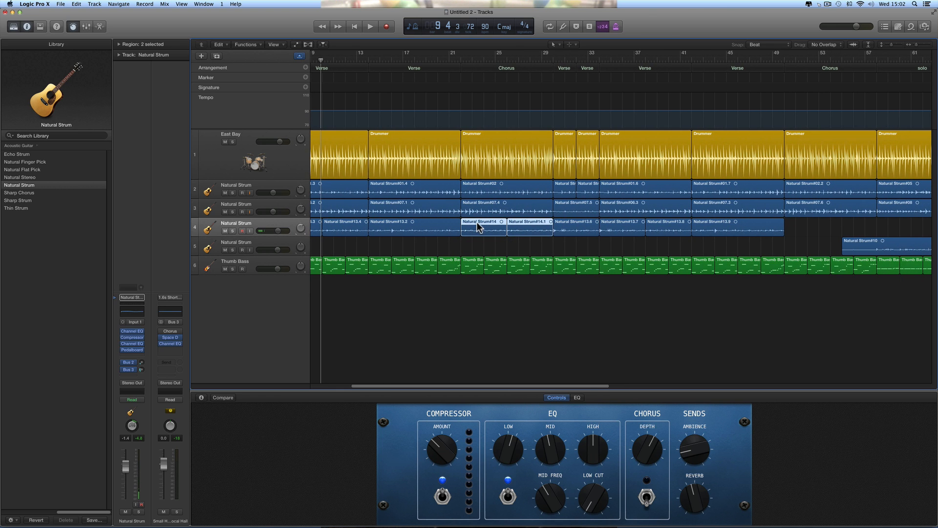
pyautogui.moveTo(476, 222); pyautogui.dragTo(796, 234)
pyautogui.hscroll(7, 781, 236)
pyautogui.hscroll(5, 781, 236)
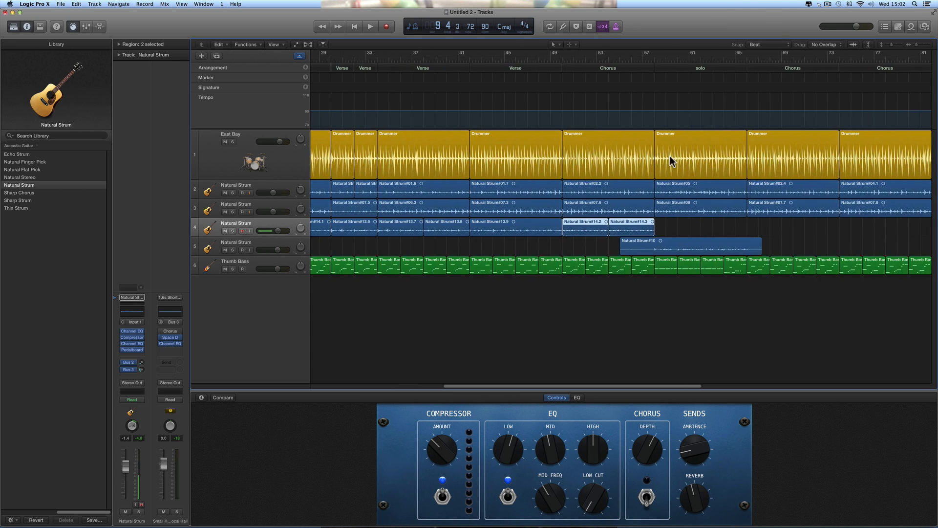
# Play back the solo section from bar 58.
pyautogui.click(653, 60)
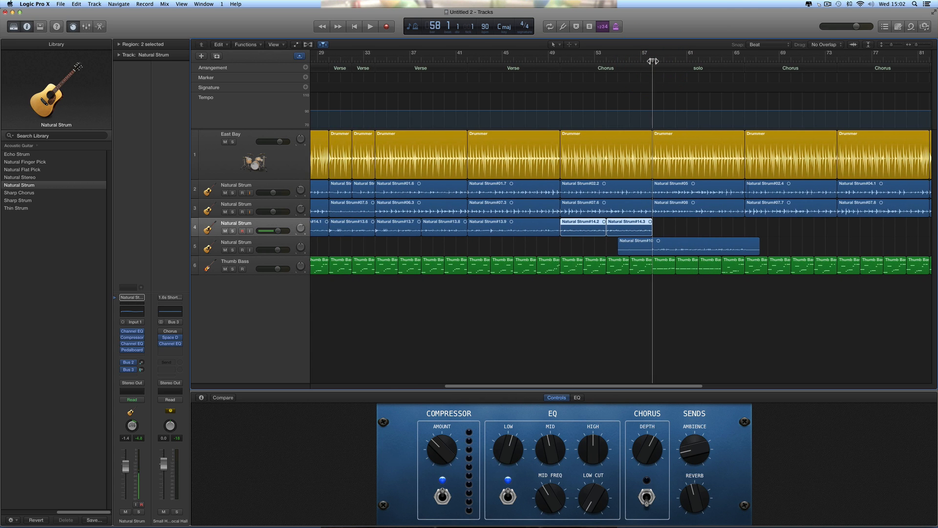
pyautogui.hscroll(1, 570, 52)
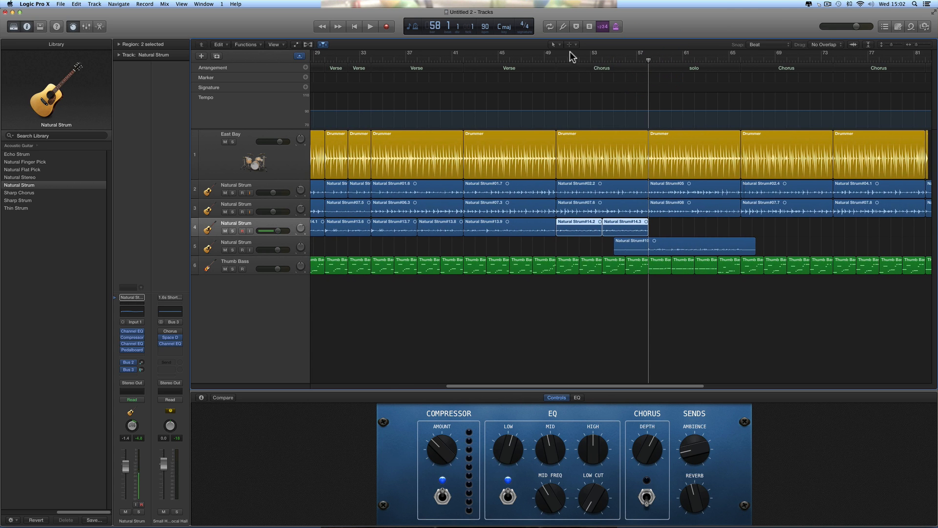
pyautogui.click(372, 26)
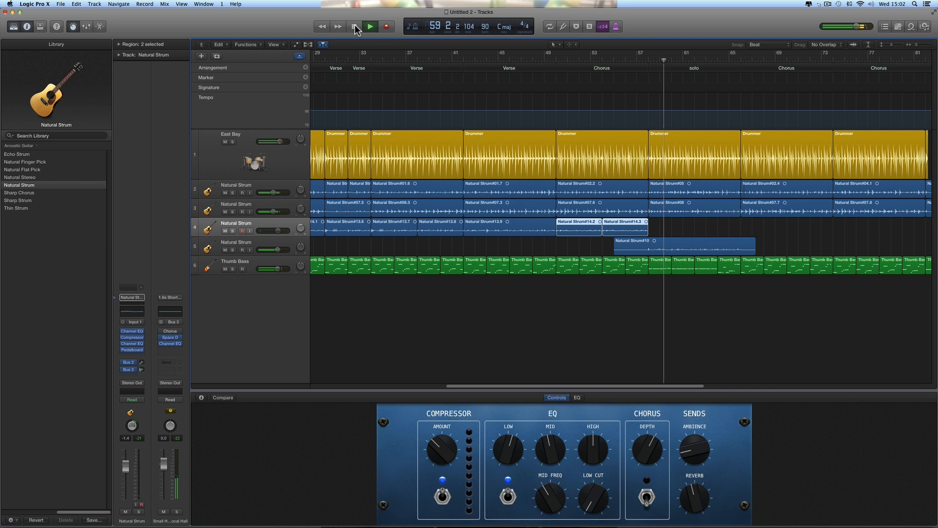
pyautogui.click(360, 31)
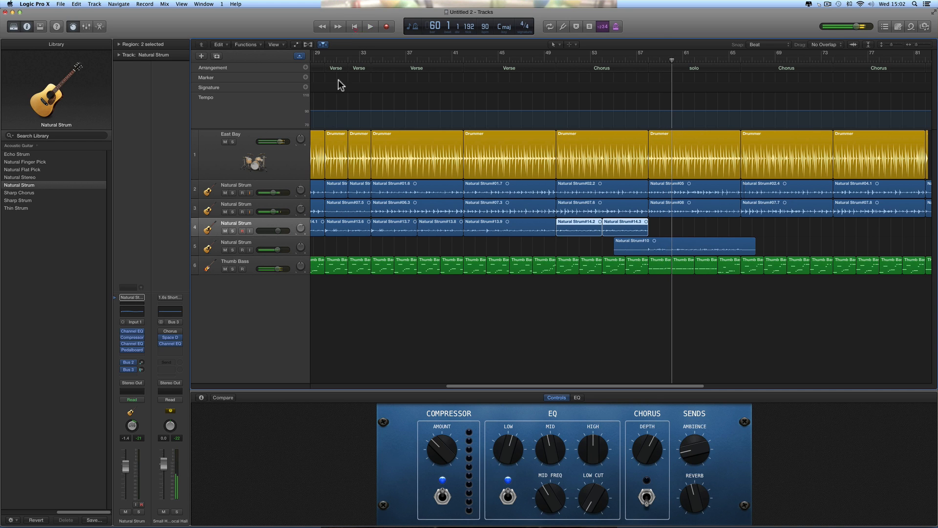
# Mute track 5 and listen to the solo section from bar 58 without it.
pyautogui.click(224, 250)
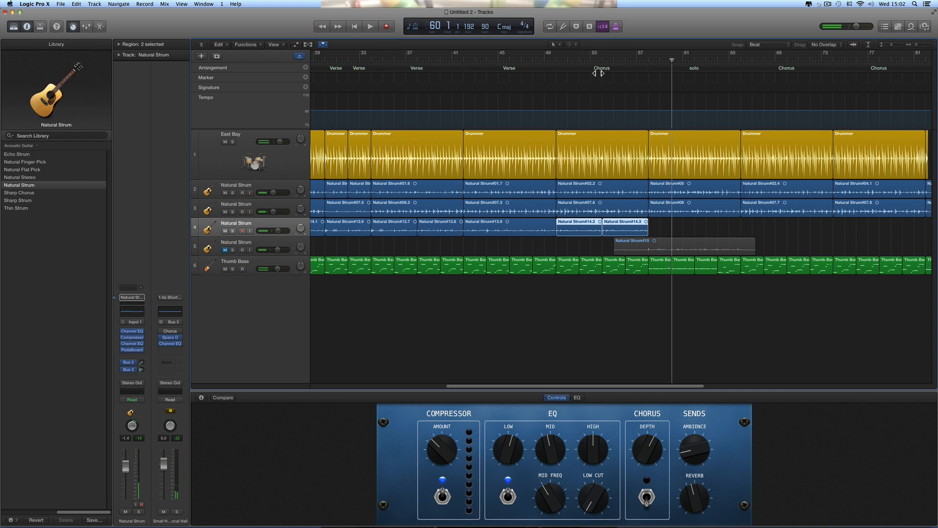
pyautogui.click(649, 59)
pyautogui.click(369, 26)
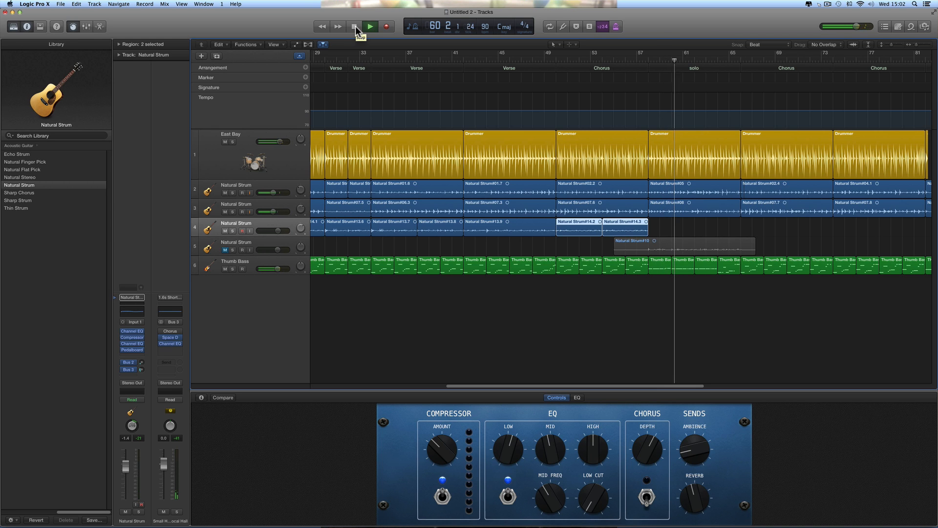
pyautogui.click(356, 25)
# Enable input monitoring on track 4 and record a guitar part over the solo section from bar 58 to about bar 66.
pyautogui.moveTo(673, 60); pyautogui.dragTo(649, 60)
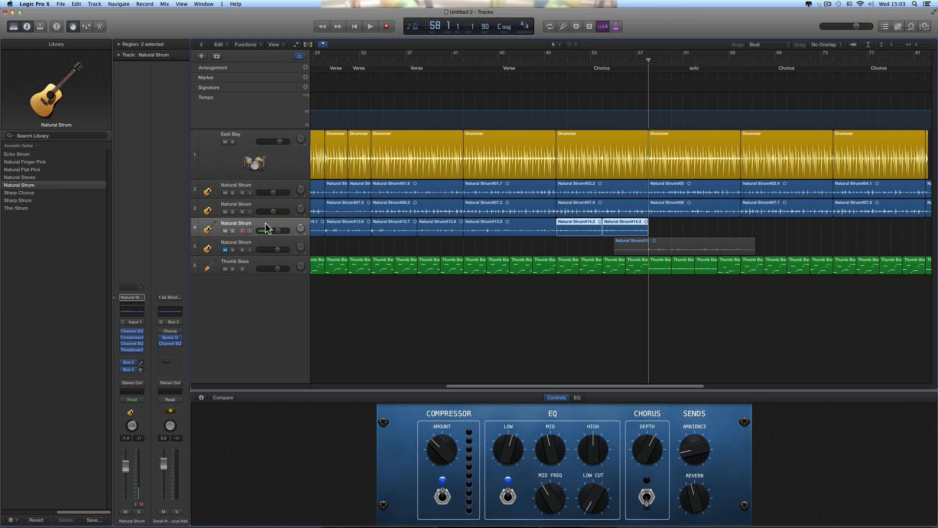
pyautogui.click(250, 231)
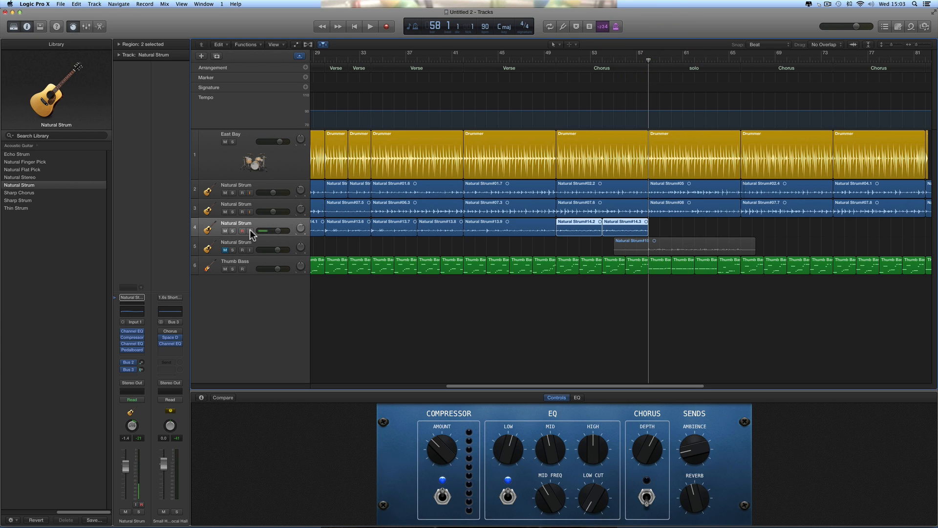
pyautogui.click(387, 27)
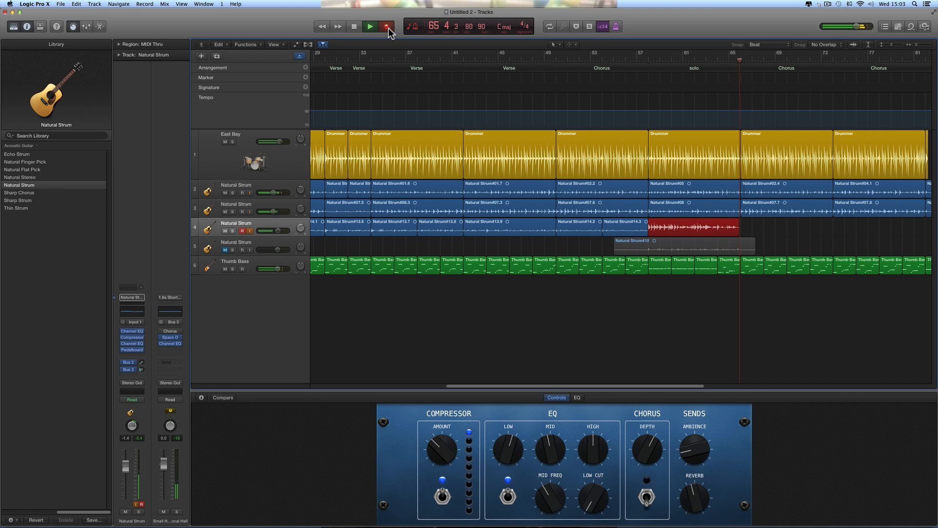
pyautogui.press('space')
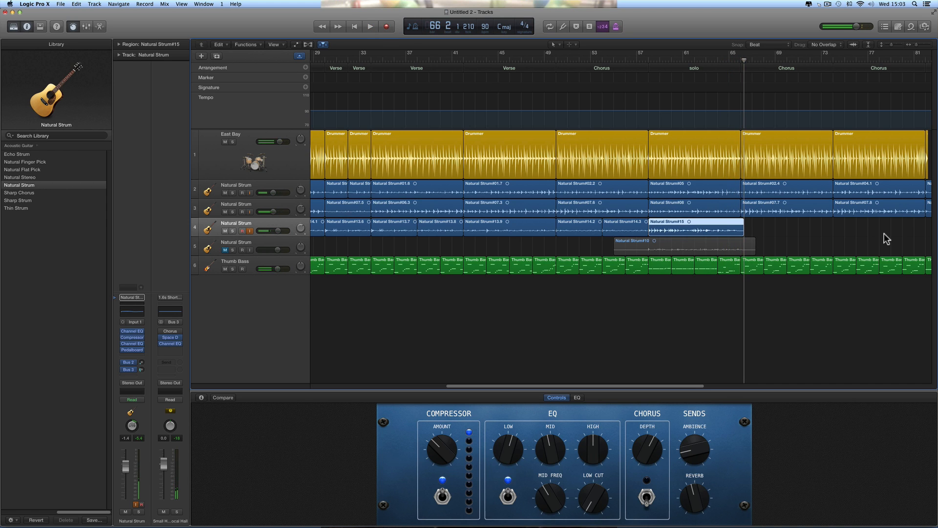
# Trim the end of track 4's solo region to bar 66 and copy the two second-chorus regions to bars 66 and 74.
pyautogui.moveTo(741, 234); pyautogui.dragTo(736, 233)
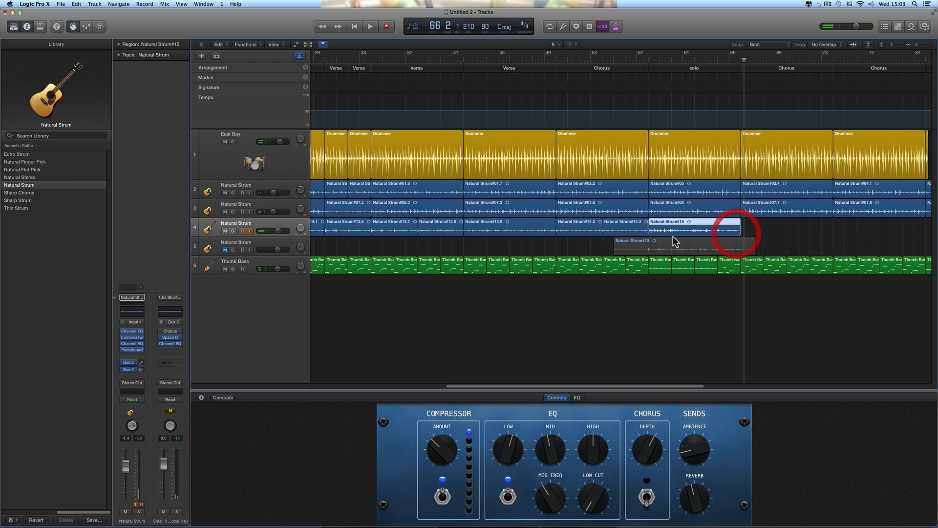
pyautogui.click(570, 228)
pyautogui.keyDown('shift'); pyautogui.click(620, 226); pyautogui.keyUp('shift')
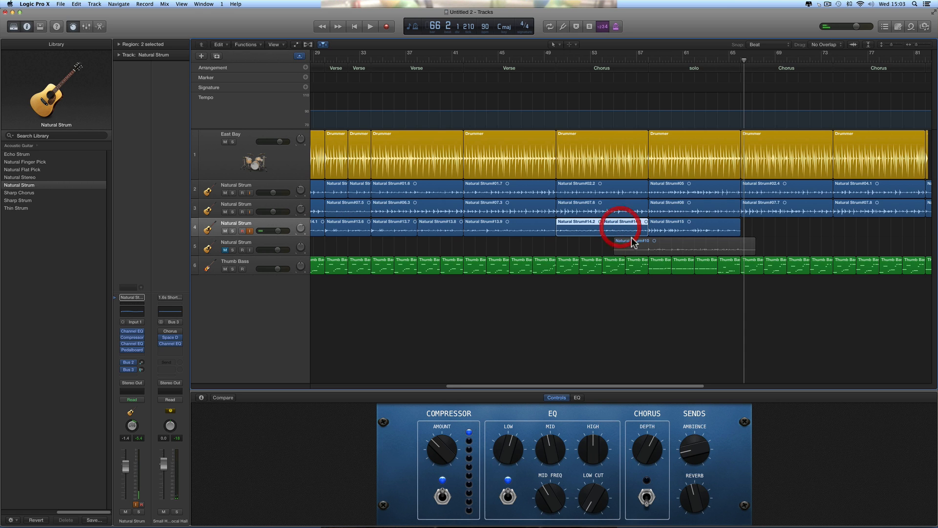
pyautogui.hscroll(5, 623, 239)
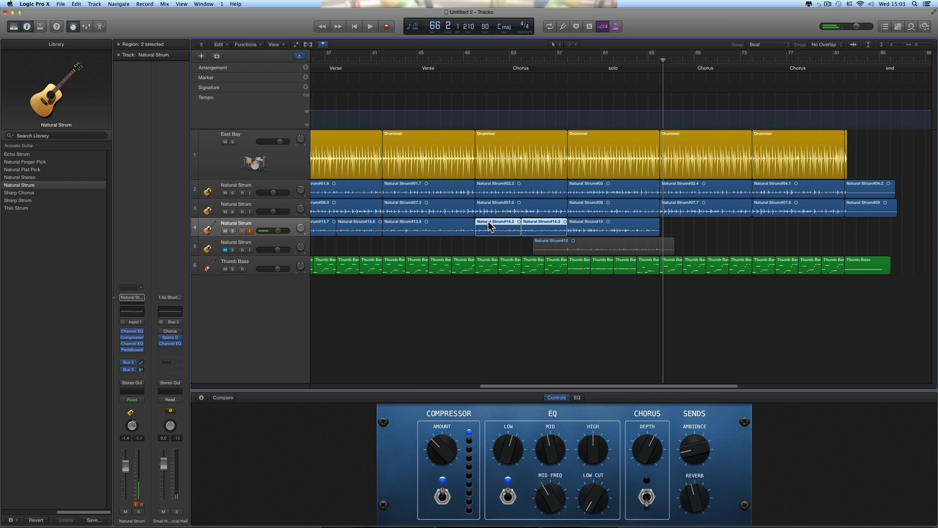
pyautogui.moveTo(488, 221); pyautogui.dragTo(766, 224)
# Play back the copied chorus from bar 66 to hear how it follows the solo.
pyautogui.click(658, 60)
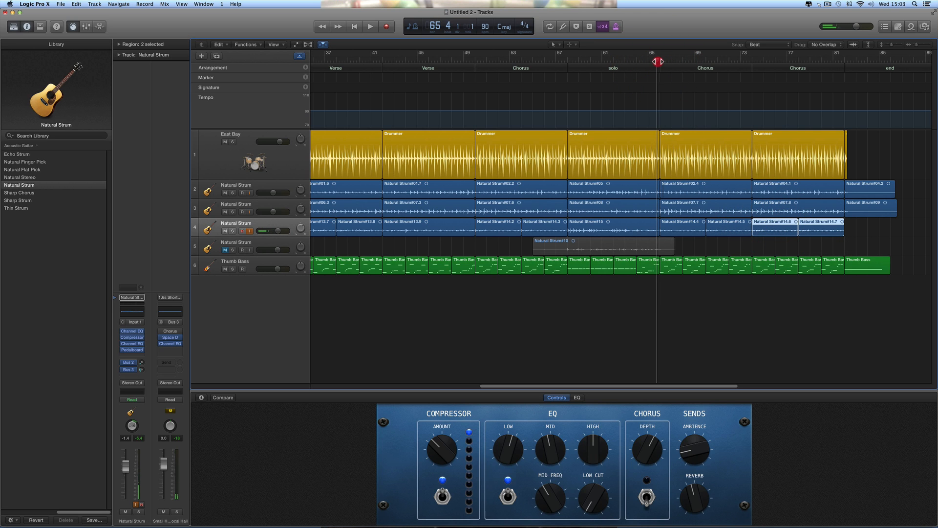
pyautogui.moveTo(658, 62); pyautogui.dragTo(660, 61)
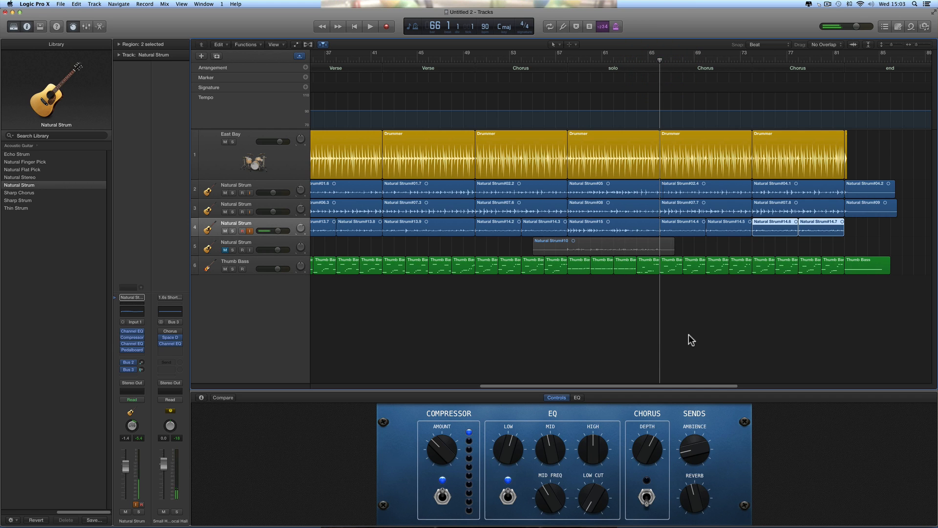
pyautogui.press('space')
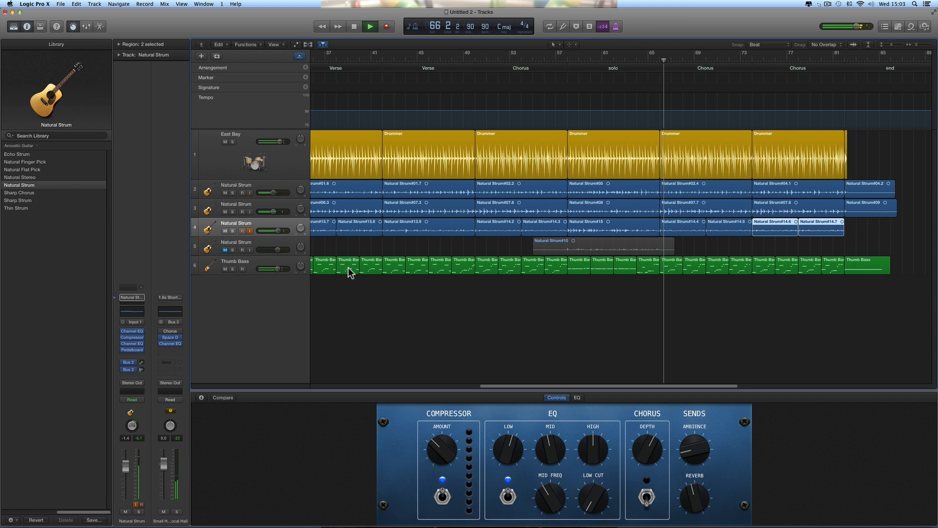
pyautogui.press('space')
# Change the patch of track 4 to Natural Flat Pick and play the chorus with the new sound.
pyautogui.click(259, 223)
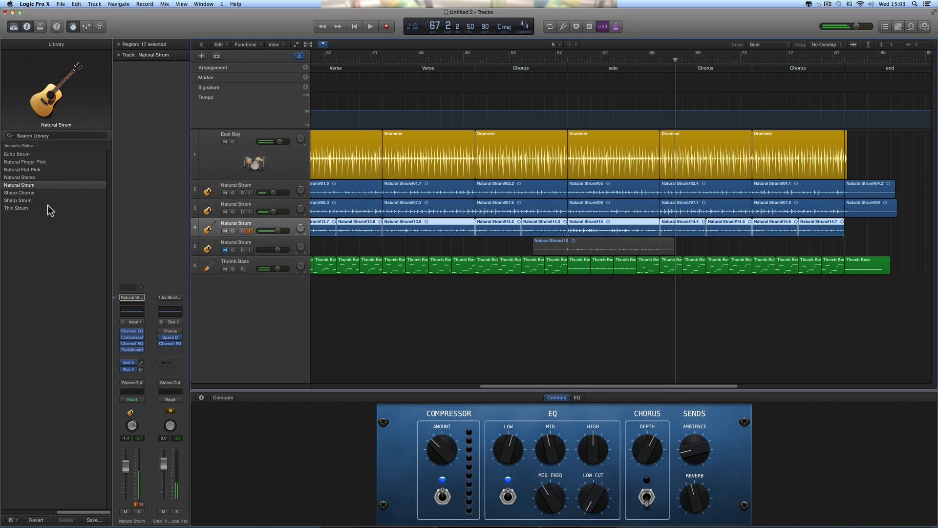
pyautogui.click(31, 169)
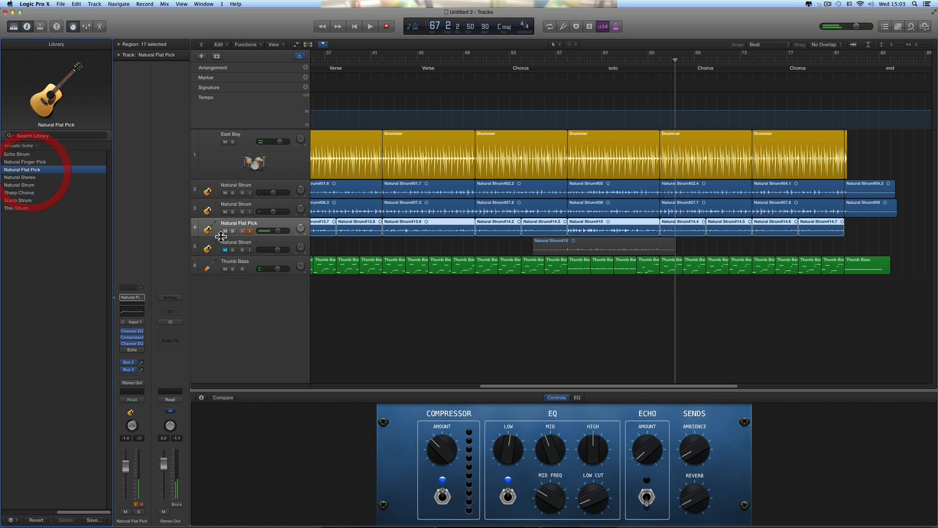
pyautogui.press('space')
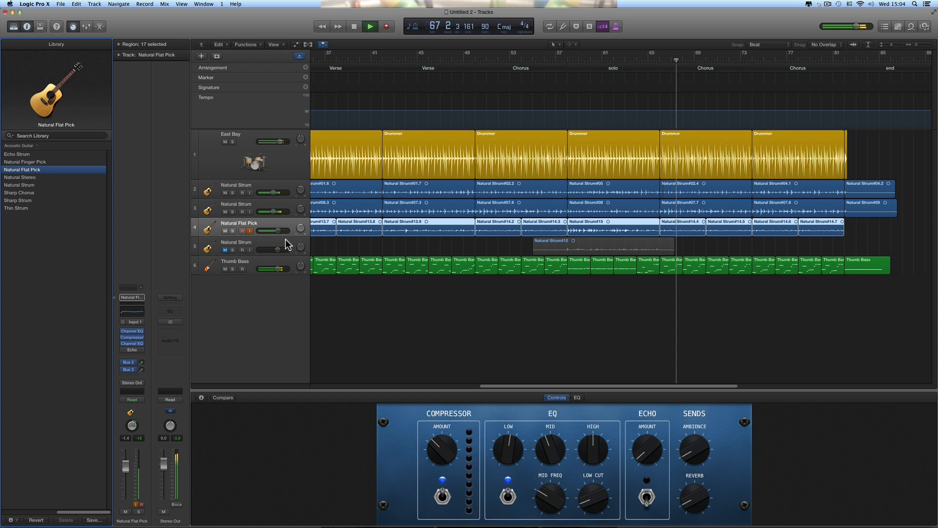
# Turn off input monitoring on track 4, raise its Bus 3 reverb send and hide the Smart Controls.
pyautogui.click(250, 231)
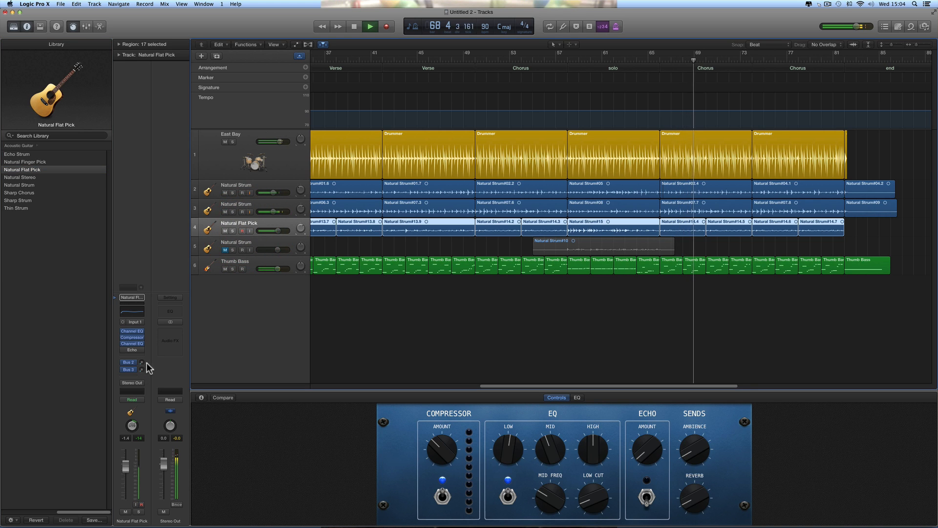
pyautogui.moveTo(141, 369); pyautogui.dragTo(132, 344)
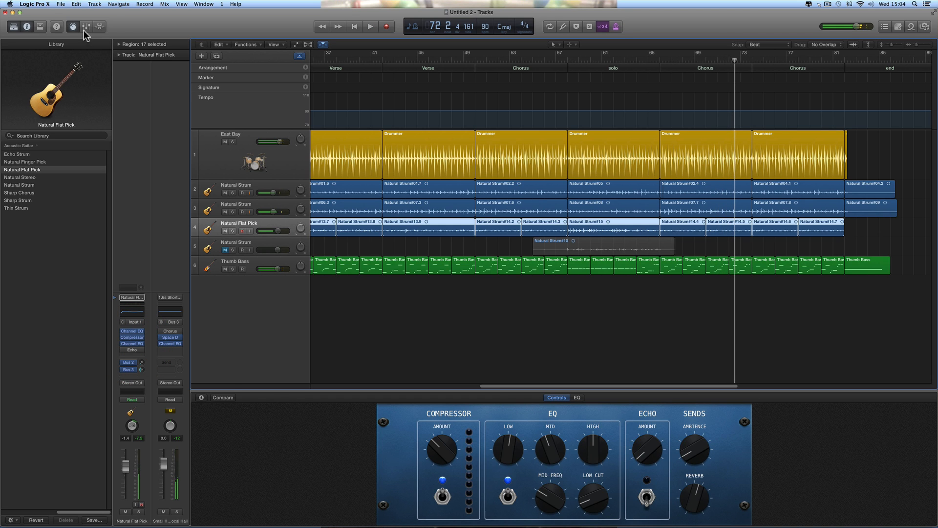
pyautogui.press('b')
# Adjust track 4's Compressor during playback, with the threshold at about -26.5 dB and make-up gain at 1.0 dB.
pyautogui.click(132, 337)
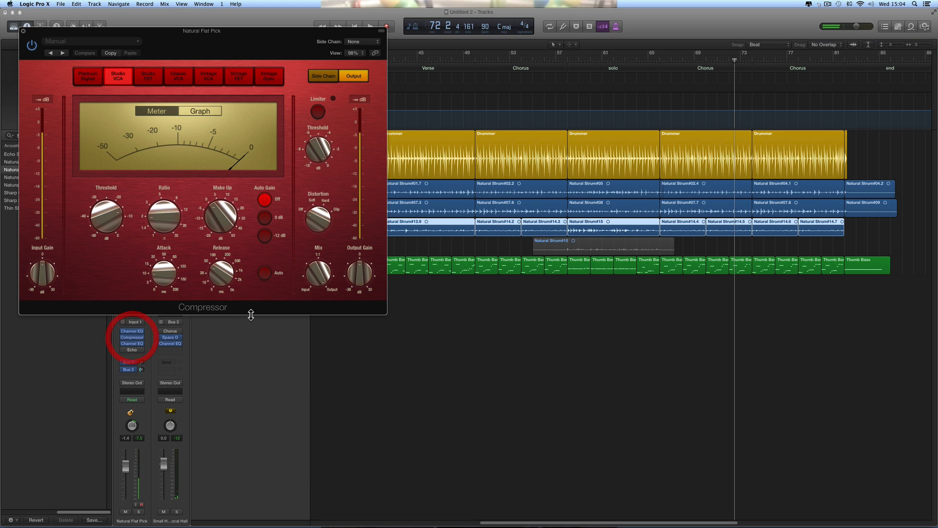
pyautogui.moveTo(147, 36); pyautogui.dragTo(343, 147)
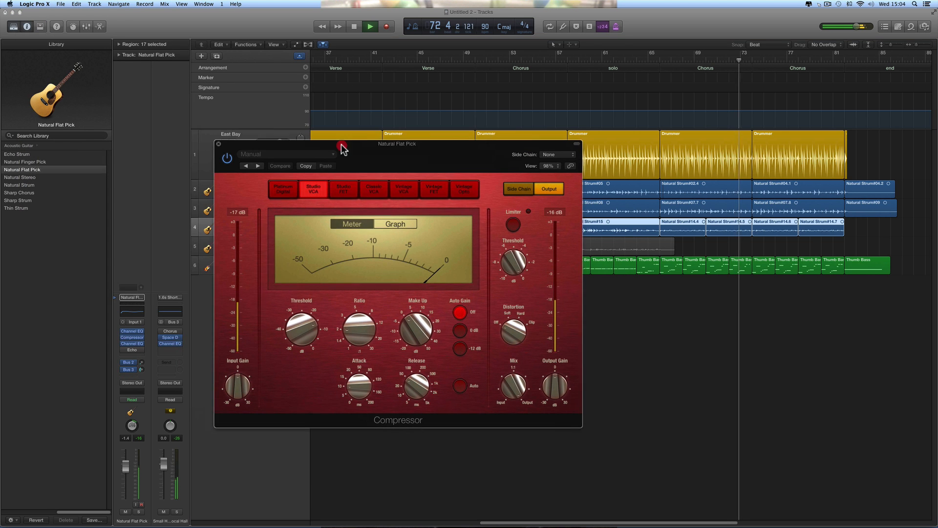
pyautogui.moveTo(302, 335); pyautogui.dragTo(351, 302)
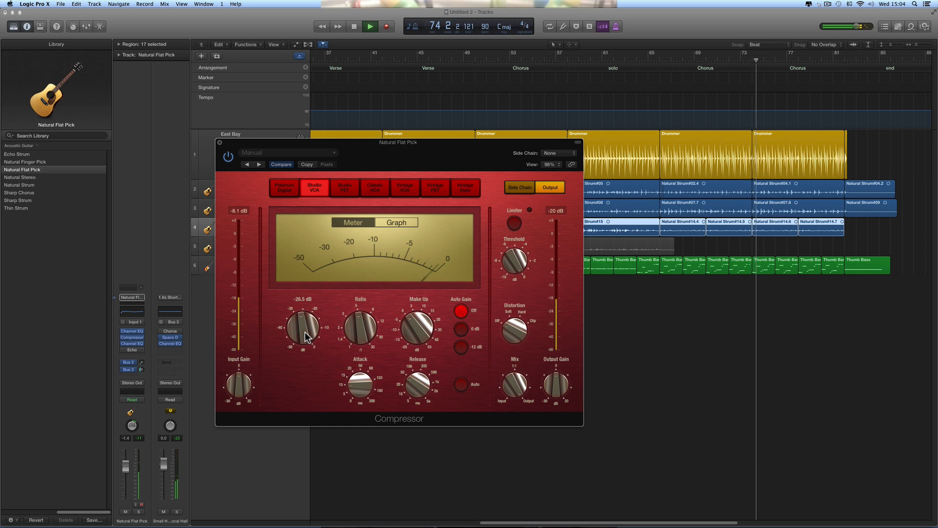
pyautogui.moveTo(408, 376); pyautogui.dragTo(394, 354)
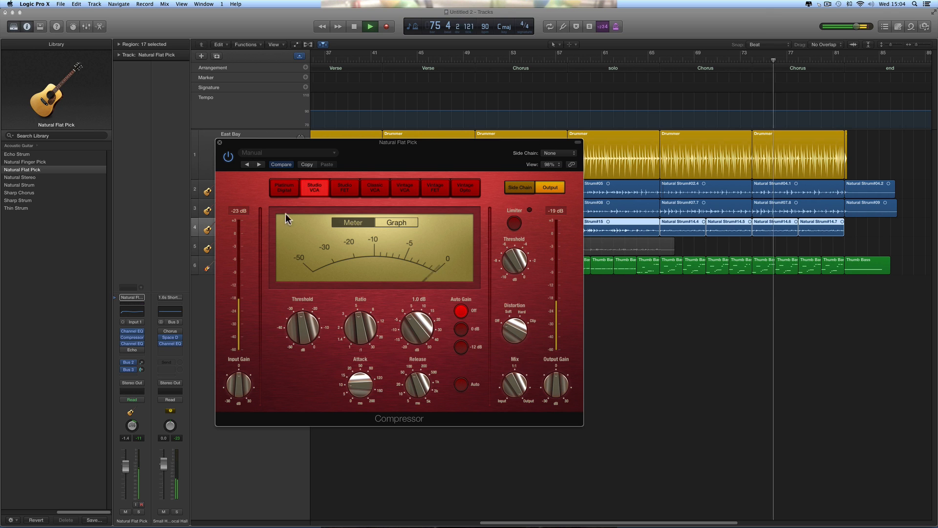
pyautogui.moveTo(296, 321); pyautogui.dragTo(296, 325)
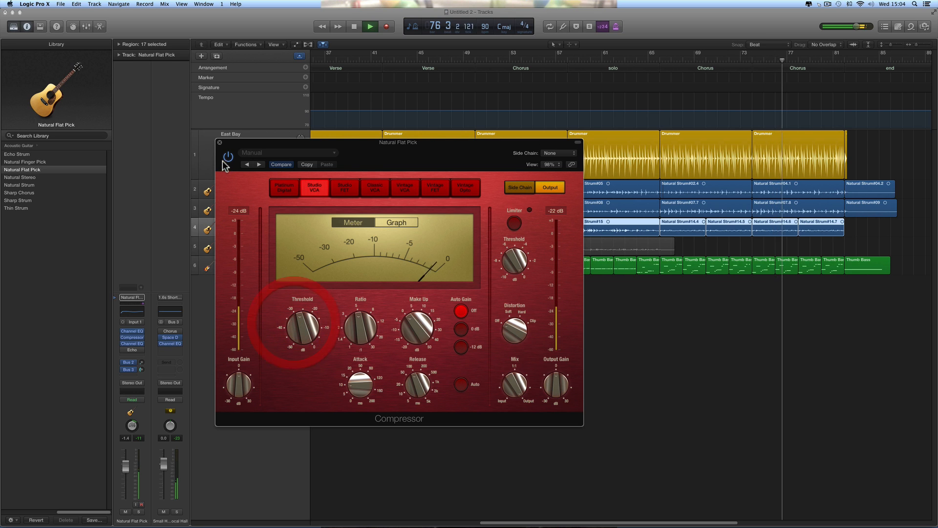
pyautogui.click(219, 142)
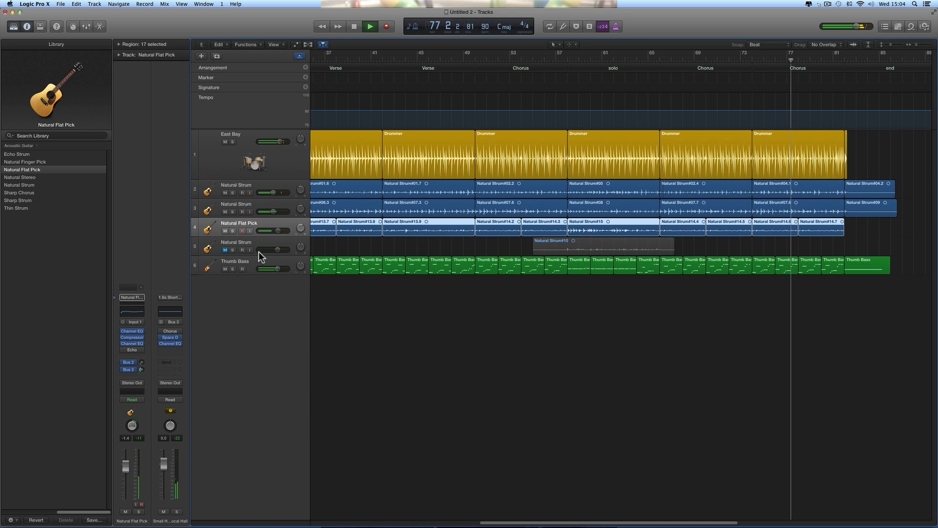
# Set track 4's volume to -1.8 dB and play the song from the beginning through the intro.
pyautogui.moveTo(277, 230); pyautogui.dragTo(276, 231)
pyautogui.press('space')
pyautogui.hscroll(-10, 385, 336)
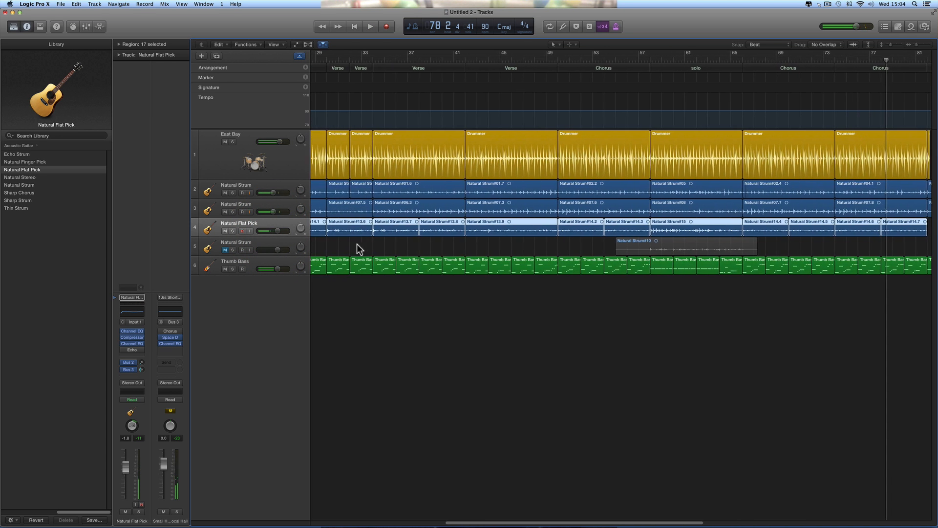
pyautogui.hscroll(-3, 370, 199)
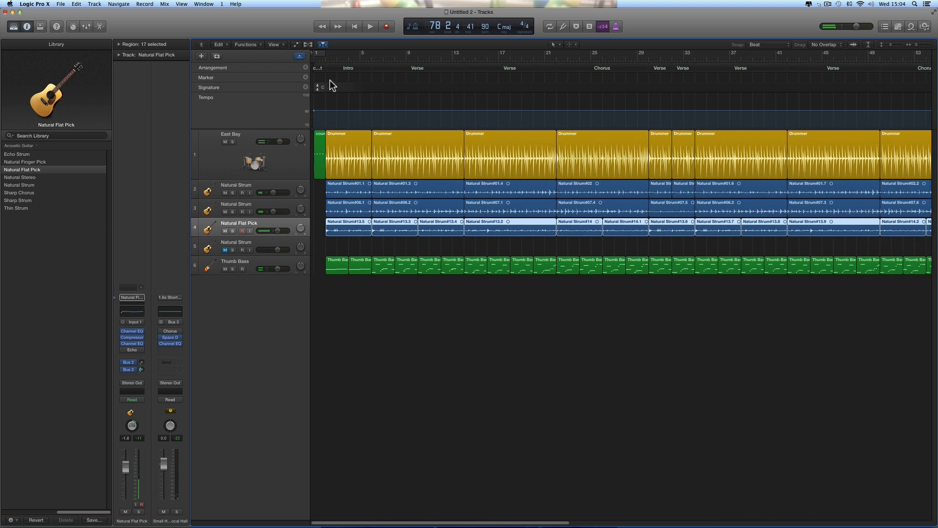
pyautogui.click(356, 27)
pyautogui.click(371, 27)
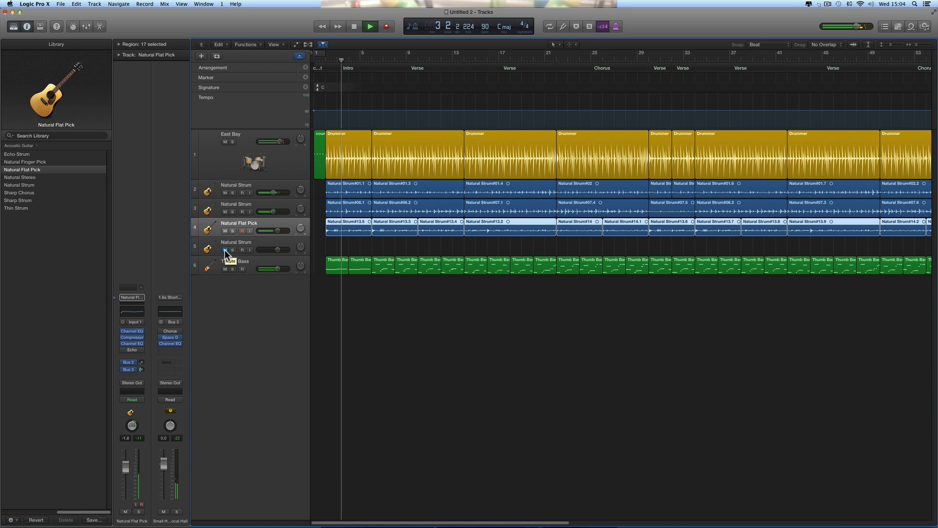
pyautogui.press('space')
# Delete the intro region of track 4 at bars 2–6.
pyautogui.click(363, 244)
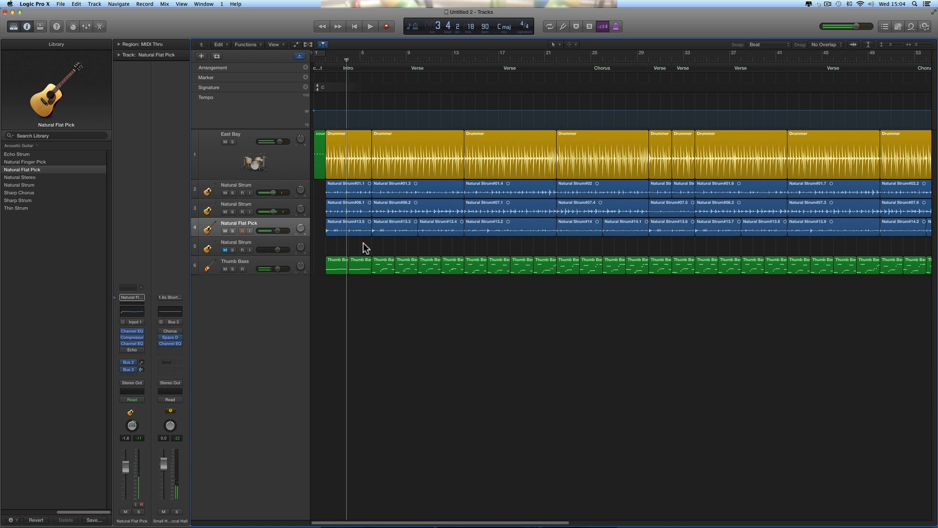
pyautogui.click(355, 230)
pyautogui.press('Delete')
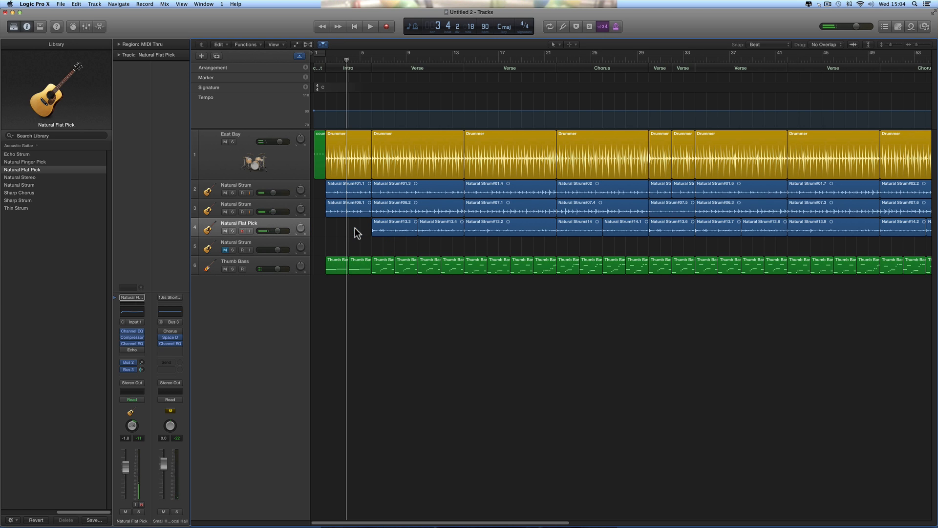
# Listen to the intro from bar 2 into the first verse without the track 4 guitar.
pyautogui.click(326, 59)
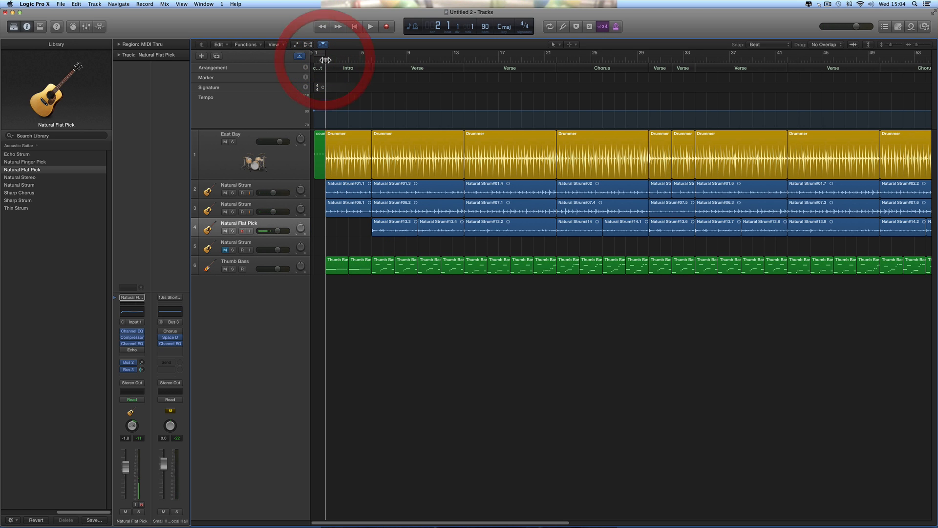
pyautogui.press('space')
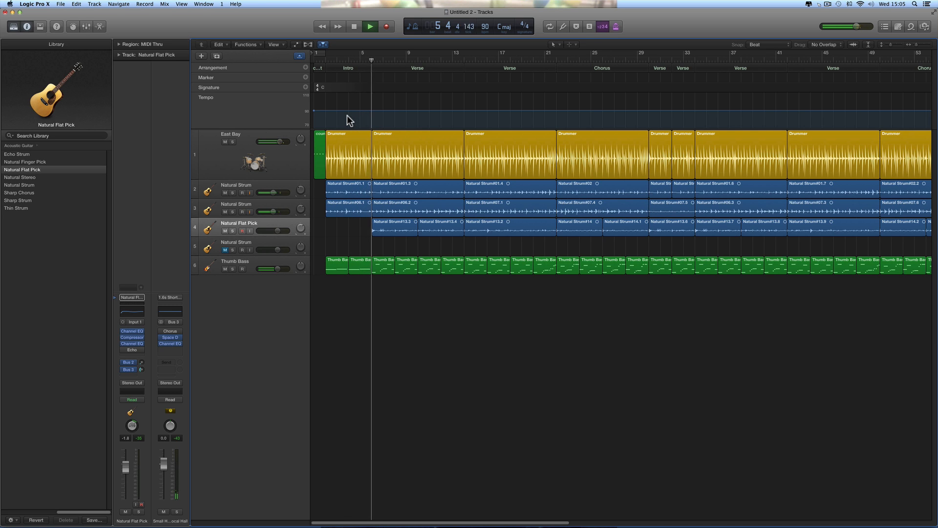
pyautogui.press('space')
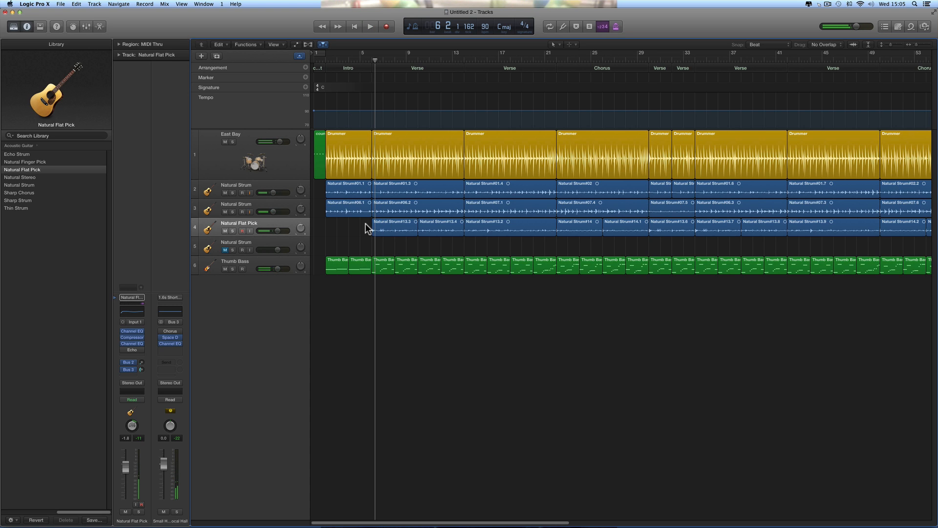
# Delete the three track 4 verse regions between bars 6 and 22.
pyautogui.moveTo(365, 225); pyautogui.dragTo(426, 237)
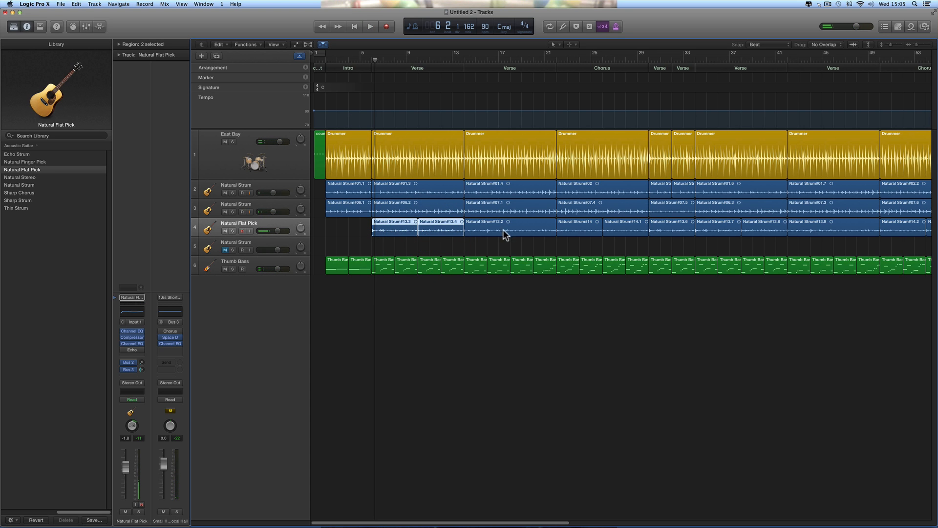
pyautogui.moveTo(522, 239); pyautogui.dragTo(433, 227)
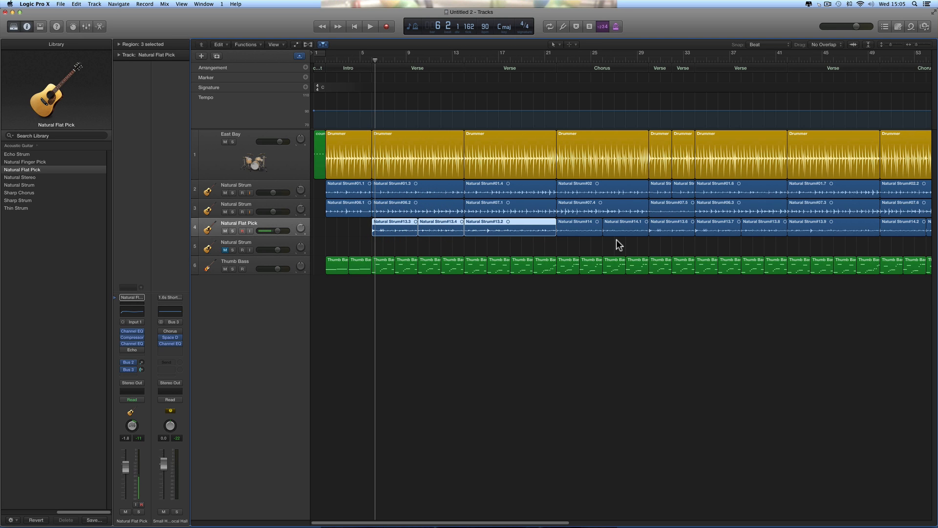
pyautogui.press('Delete')
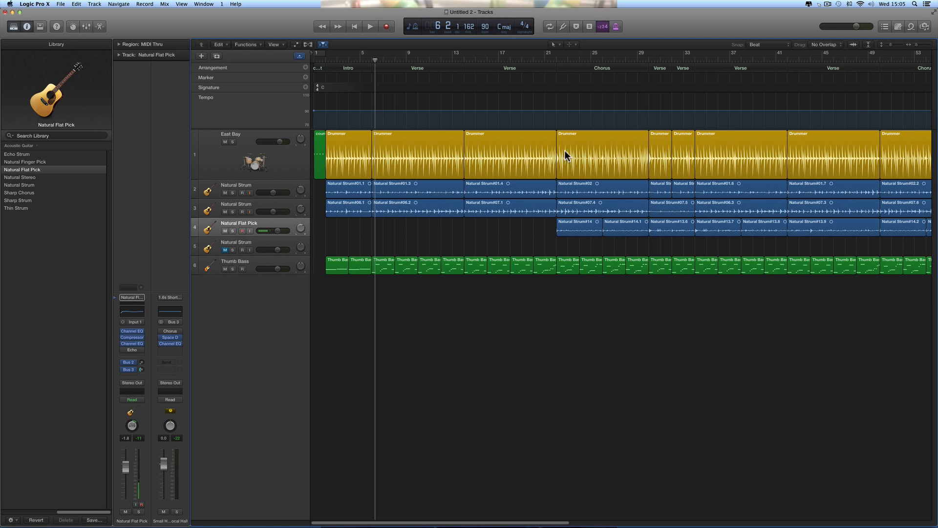
# Play back the entry of the track 4 guitar at the first chorus from bar 22.
pyautogui.click(556, 59)
pyautogui.press('space')
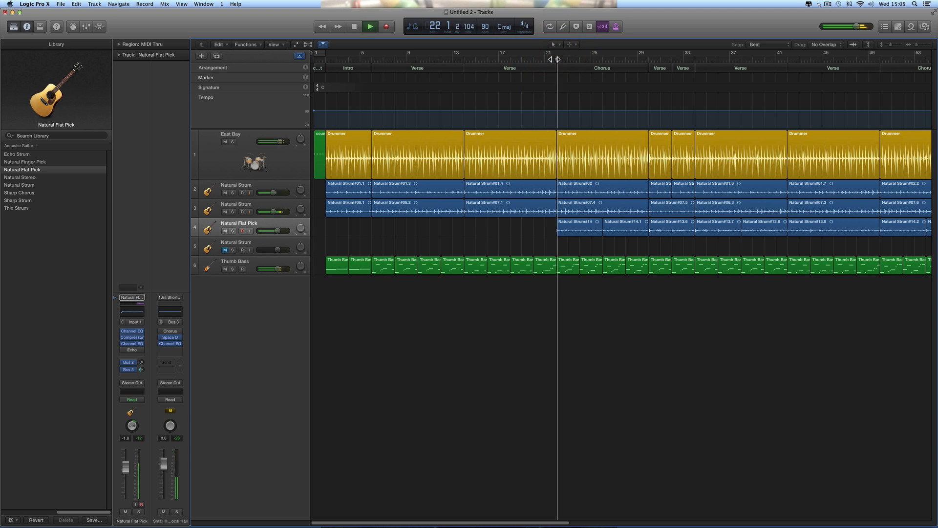
pyautogui.press('space')
# Play back the track 4 guitar at the verse entry on bar 30 and examine that region's start up close.
pyautogui.click(647, 60)
pyautogui.hscroll(3, 675, 278)
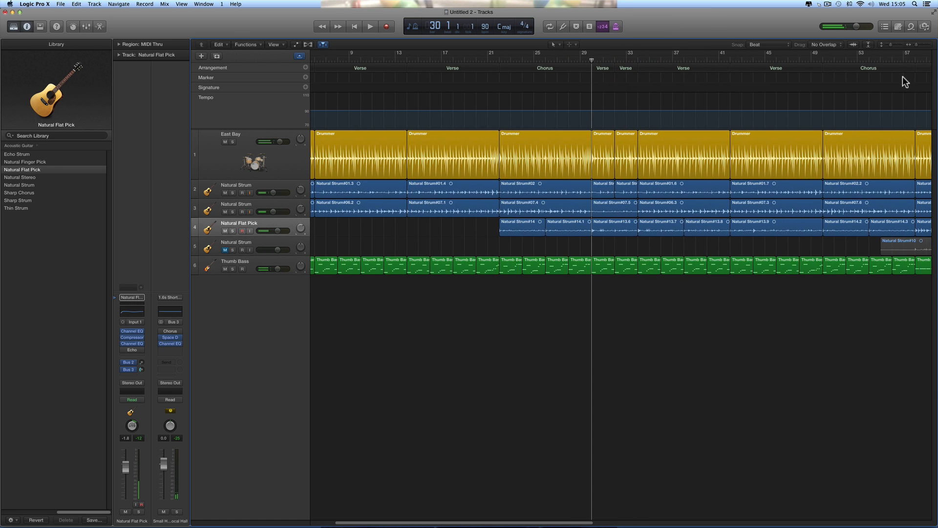
pyautogui.click(926, 47)
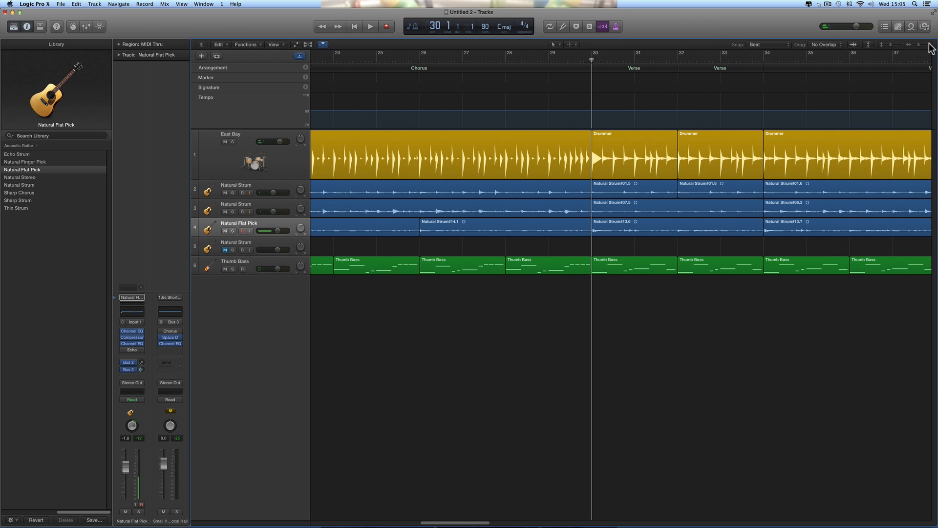
pyautogui.click(926, 46)
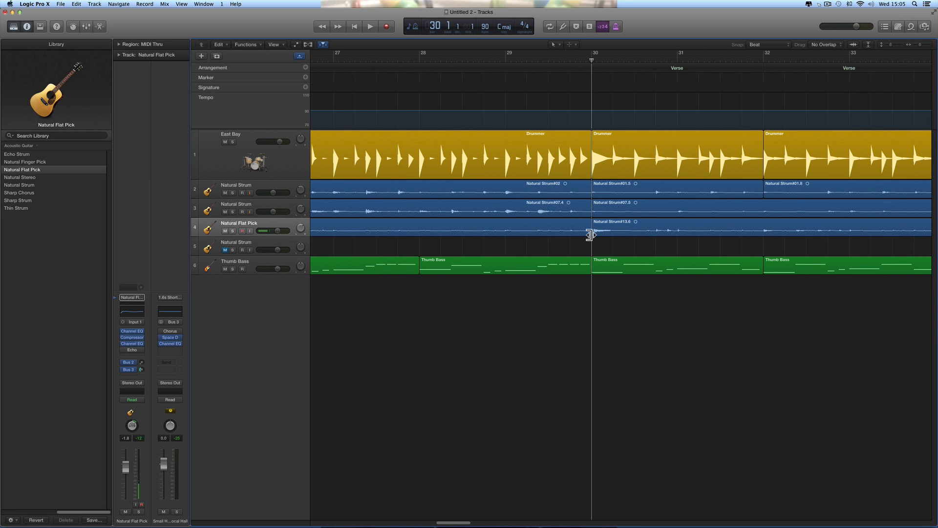
pyautogui.press('space')
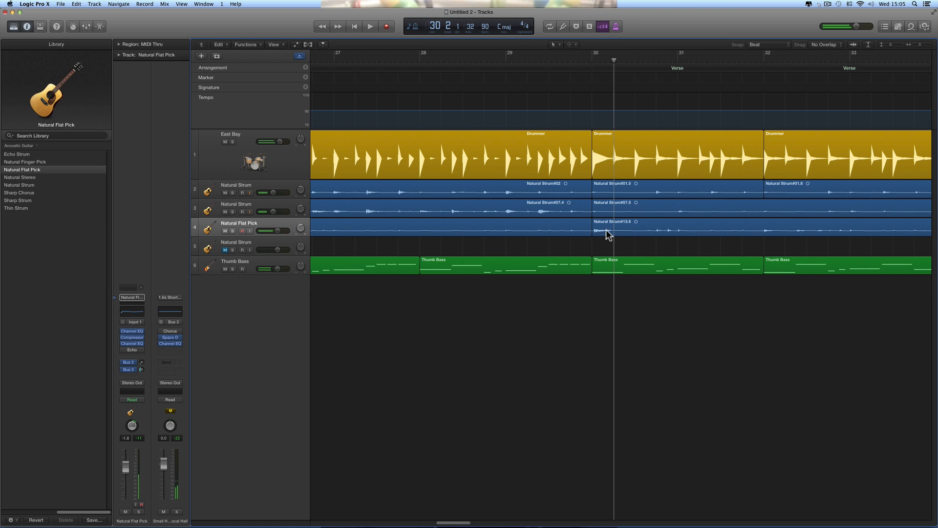
pyautogui.click(619, 233)
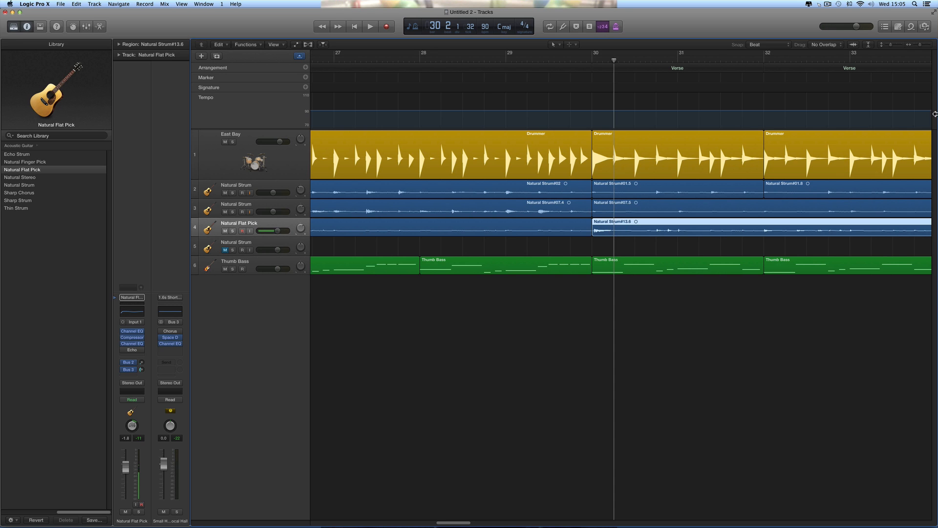
# Compare the track 4 verse regions between bars 30 and 42 and listen to the one starting at bar 38.
pyautogui.click(915, 44)
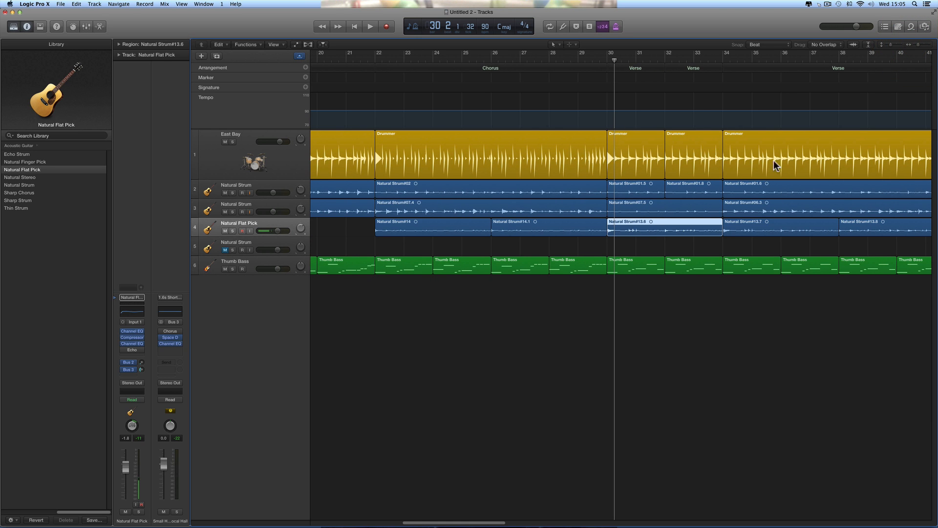
pyautogui.hscroll(5, 725, 212)
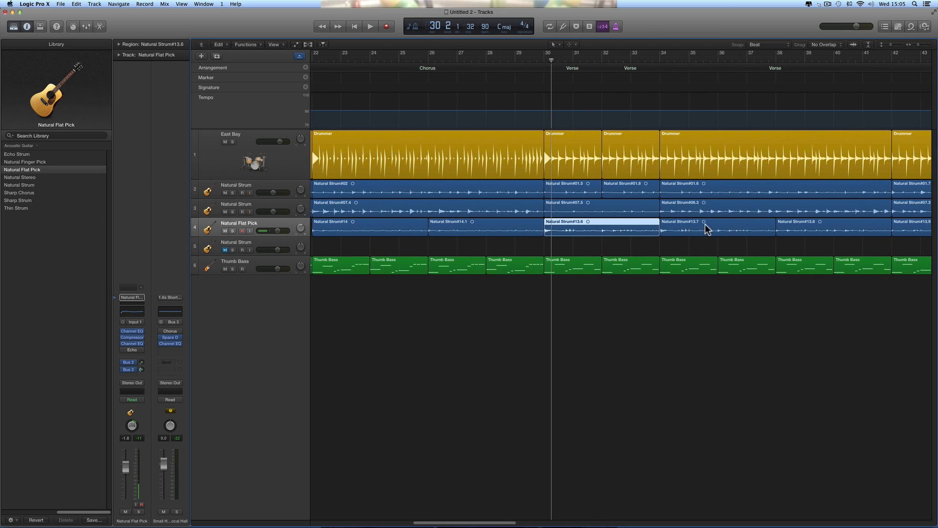
pyautogui.click(664, 230)
pyautogui.click(634, 230)
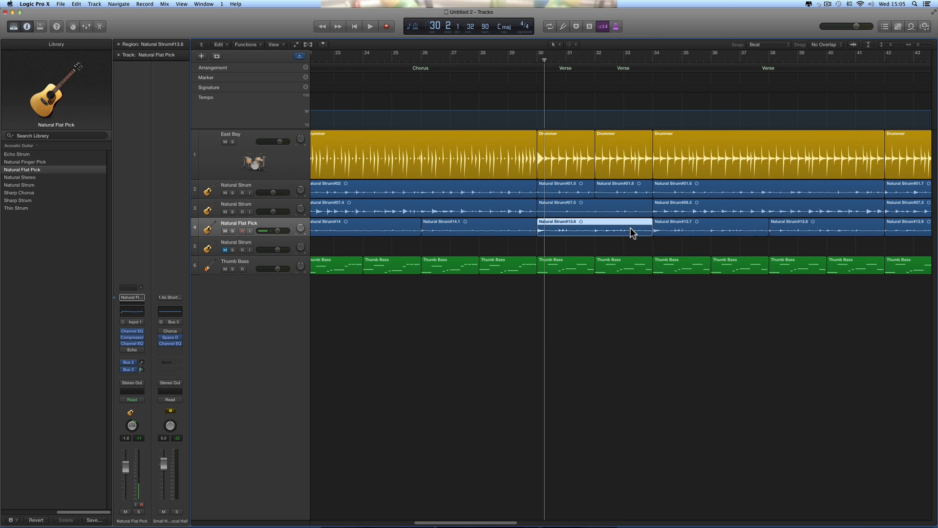
pyautogui.click(670, 231)
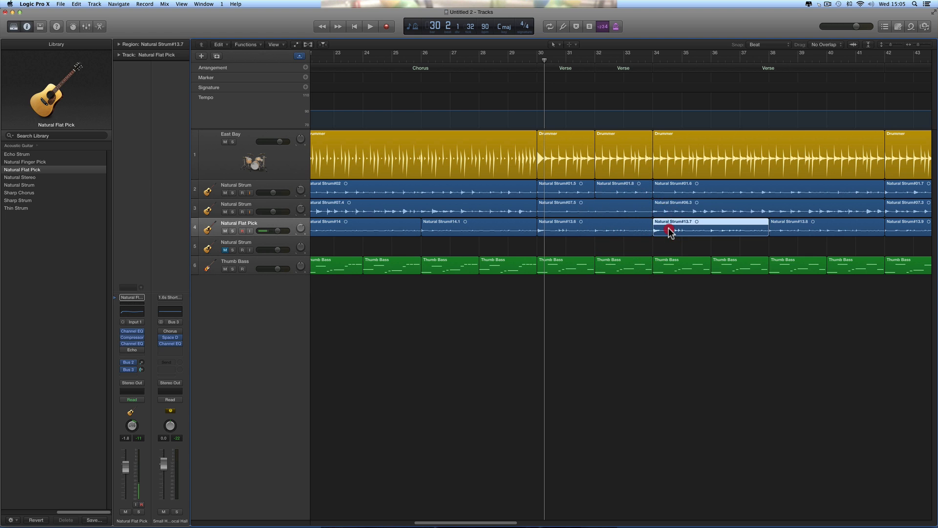
pyautogui.click(793, 228)
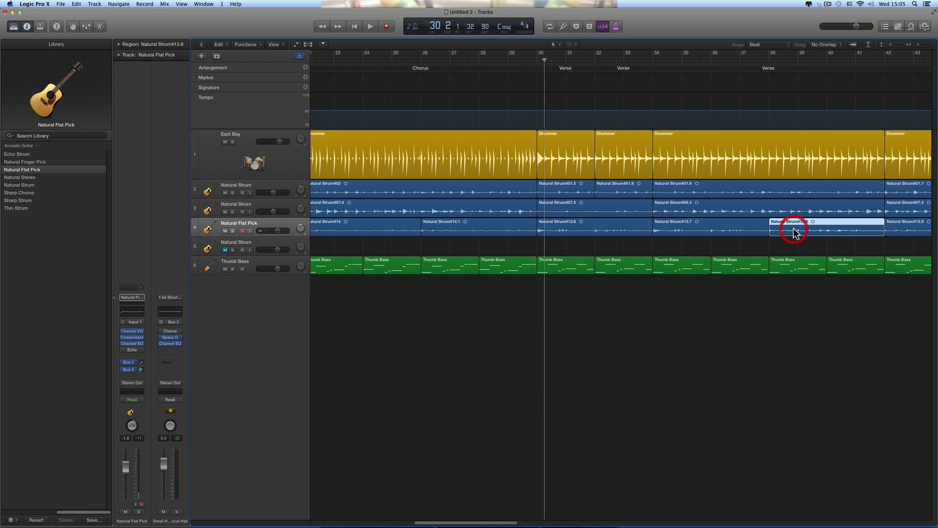
pyautogui.doubleClick(769, 55)
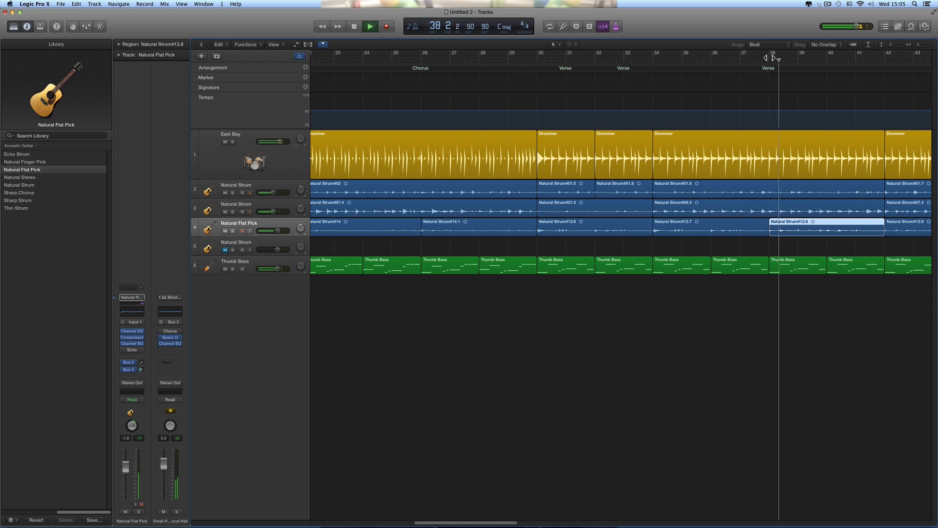
pyautogui.press('space')
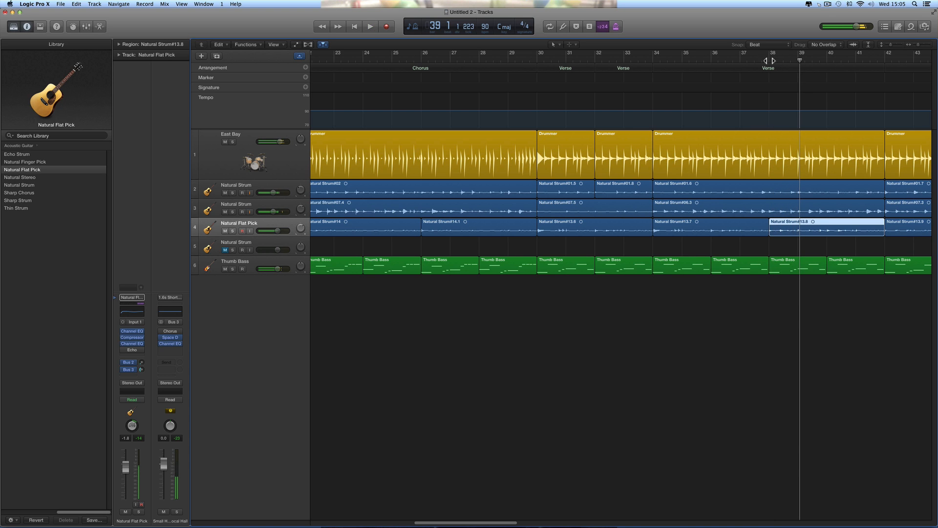
# Replace the track 4 region at bars 34–38 with a copy of the region starting at bar 38.
pyautogui.click(711, 219)
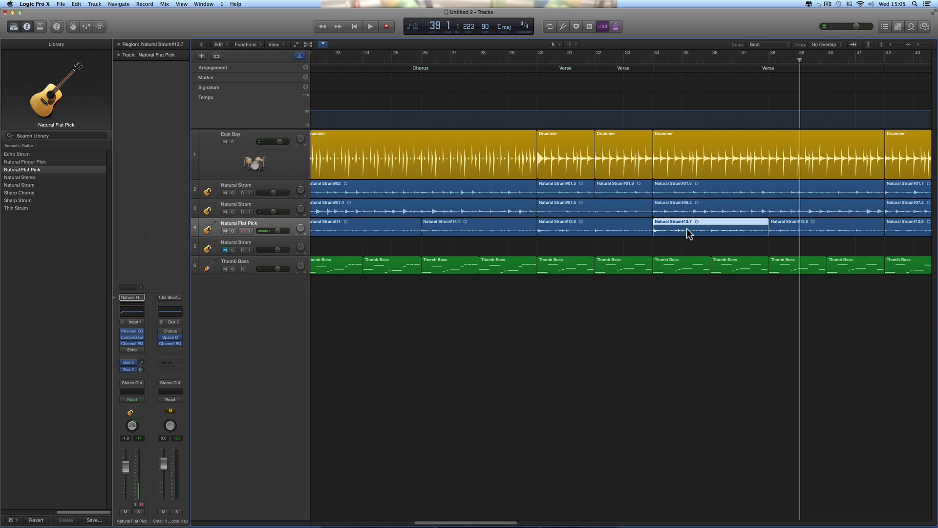
pyautogui.press('Delete')
pyautogui.click(786, 225)
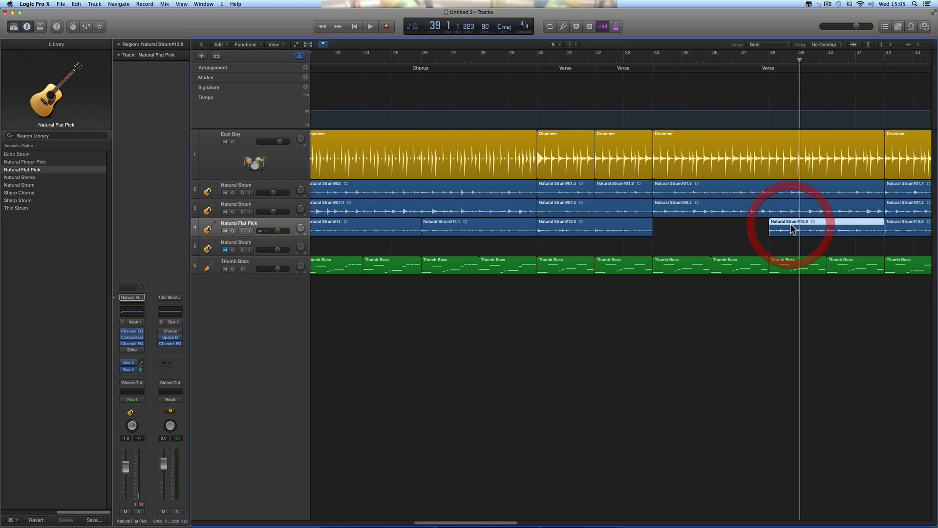
pyautogui.moveTo(787, 224); pyautogui.dragTo(670, 224)
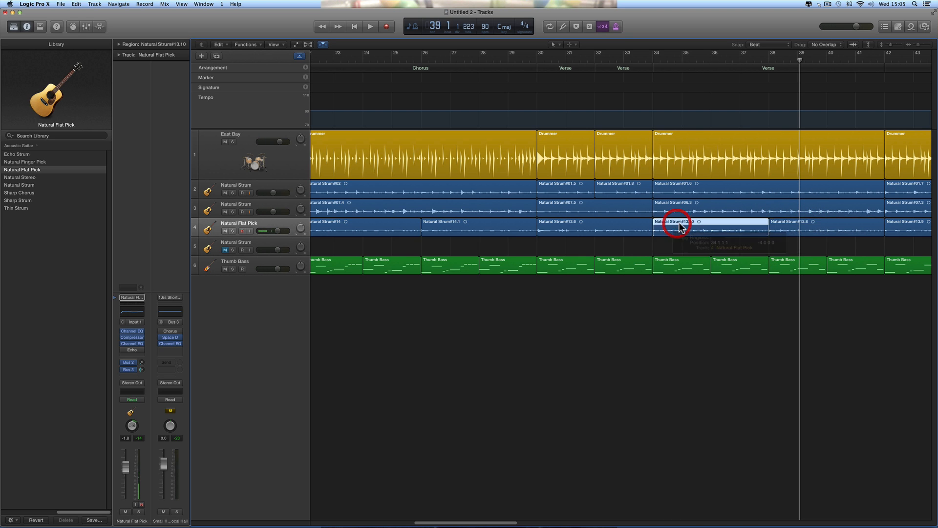
# Play the verse from bar 34 and raise the track 4 volume to about 0.8 dB.
pyautogui.click(652, 58)
pyautogui.press('space')
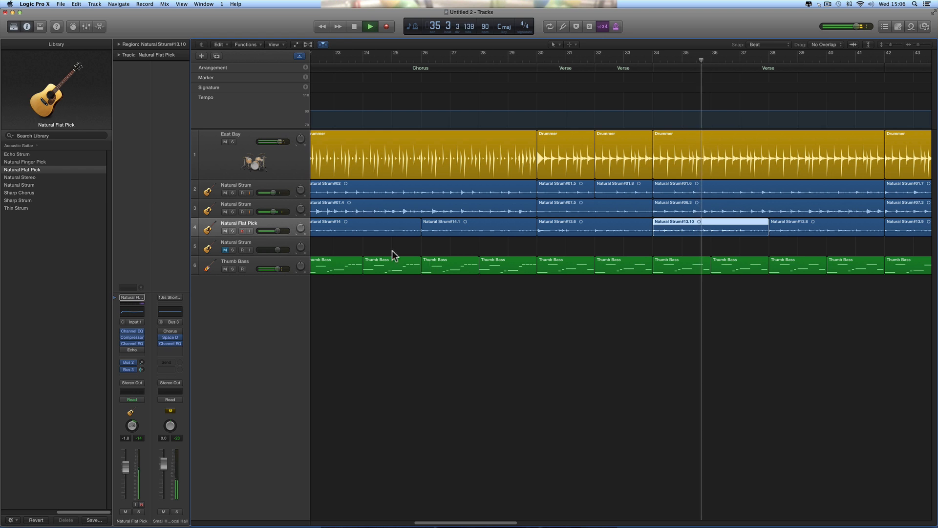
pyautogui.moveTo(276, 230); pyautogui.dragTo(302, 237)
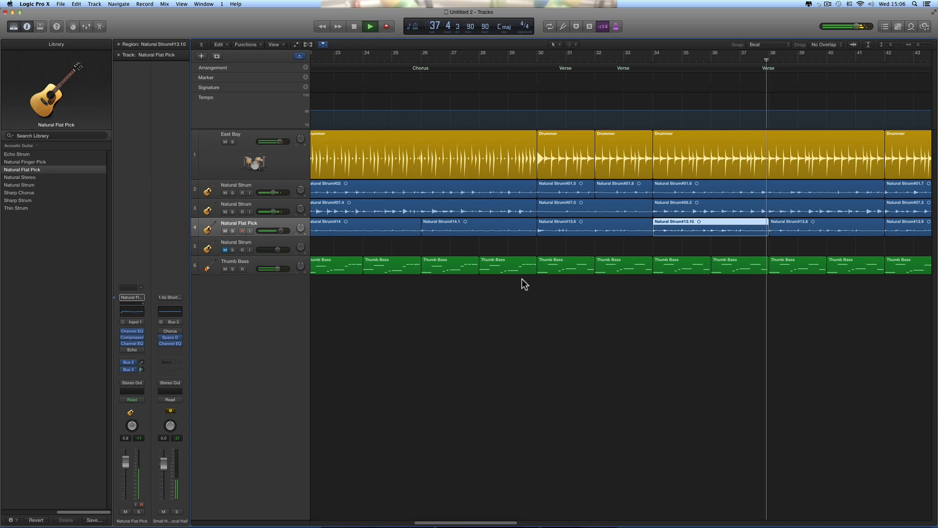
pyautogui.hscroll(-1, 522, 279)
pyautogui.press('space')
# Replace the track 4 region at bars 30–34 with a copy of the region starting at bar 34.
pyautogui.click(642, 227)
pyautogui.press('Delete')
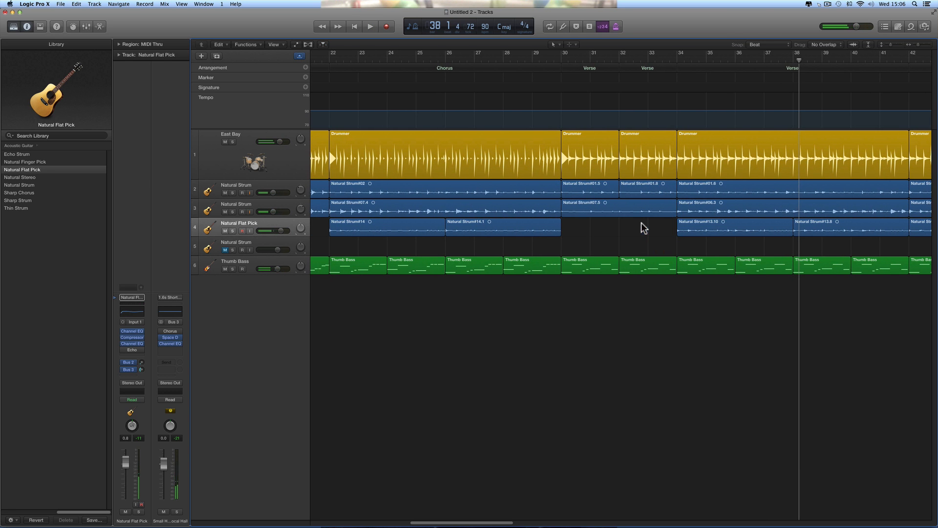
pyautogui.click(682, 228)
pyautogui.moveTo(694, 226); pyautogui.dragTo(579, 227)
# Listen to the track 4 guitar in the verse from bar 42.
pyautogui.hscroll(10, 521, 275)
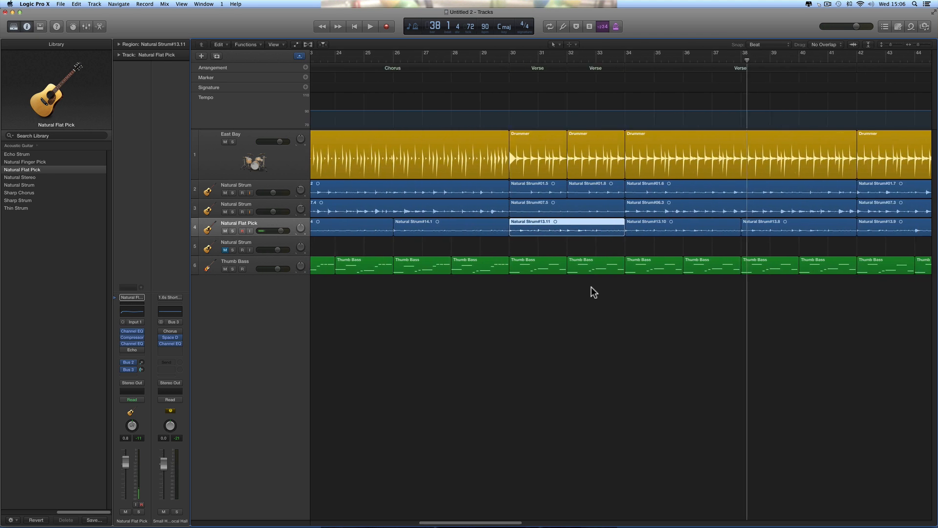
pyautogui.hscroll(1, 591, 292)
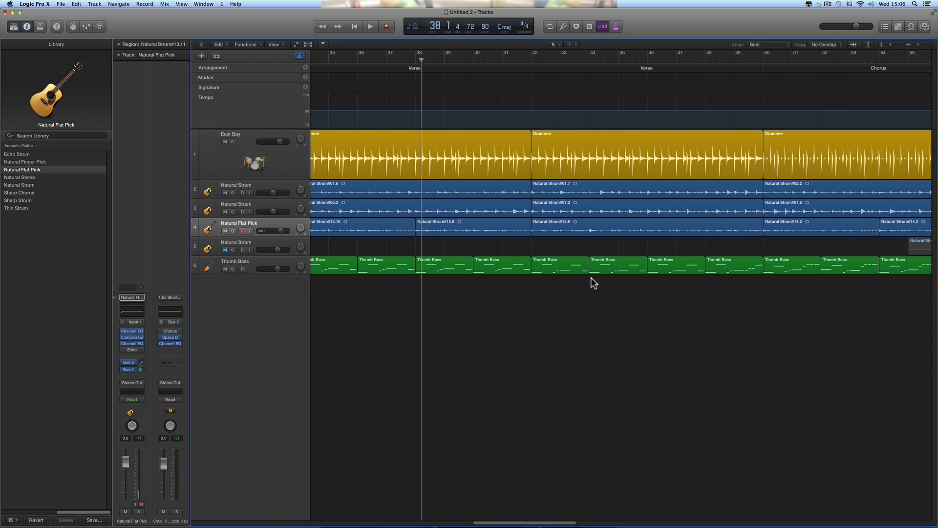
pyautogui.click(532, 61)
pyautogui.press('space')
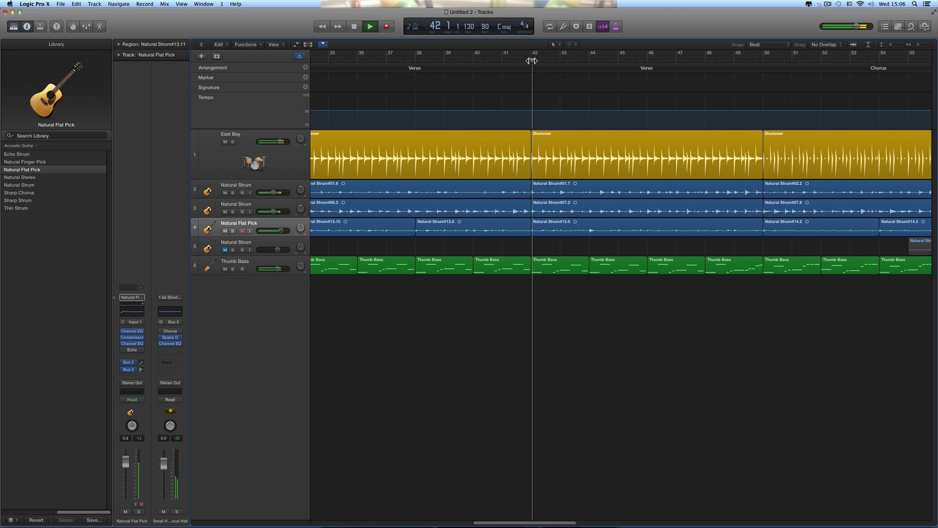
pyautogui.hscroll(5, 639, 301)
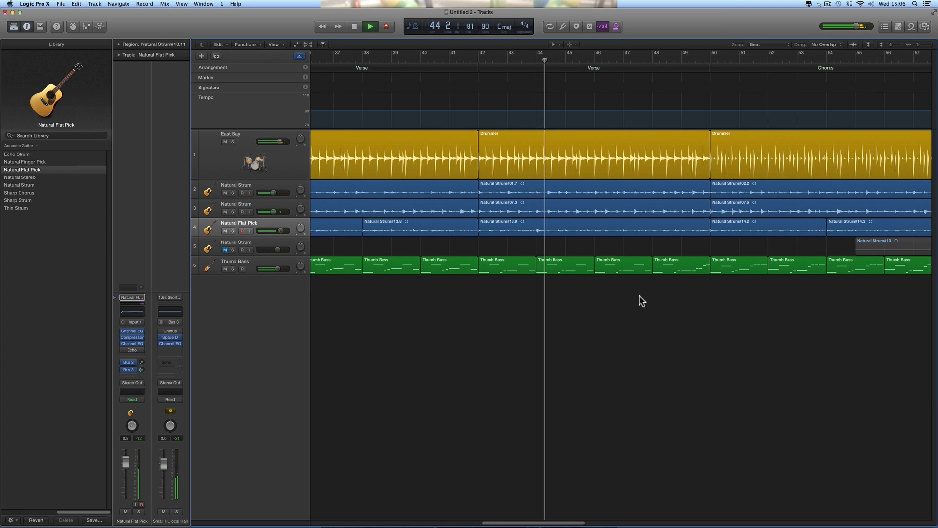
# Mute the strummed guitars on tracks 3 and 2 and listen to the solo section from bar 58.
pyautogui.hscroll(8, 639, 300)
pyautogui.hscroll(15, 639, 295)
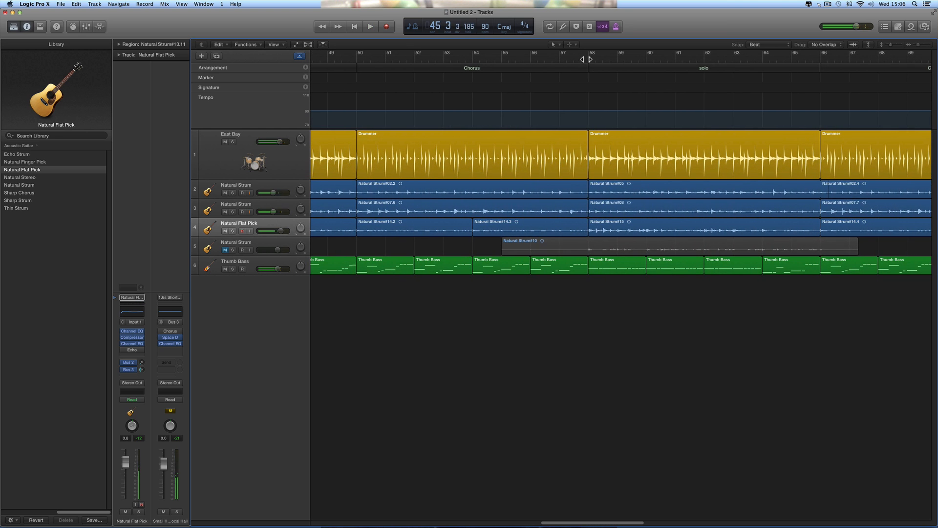
pyautogui.press('space')
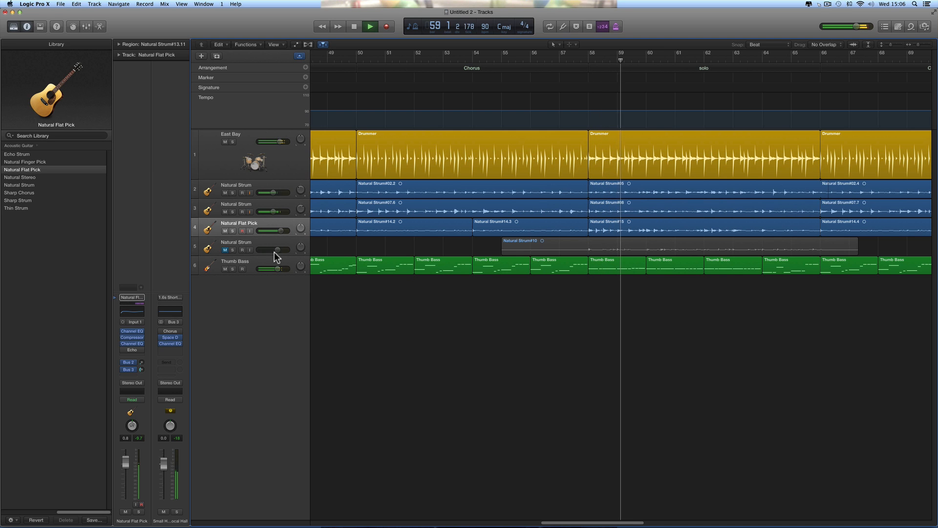
pyautogui.click(225, 211)
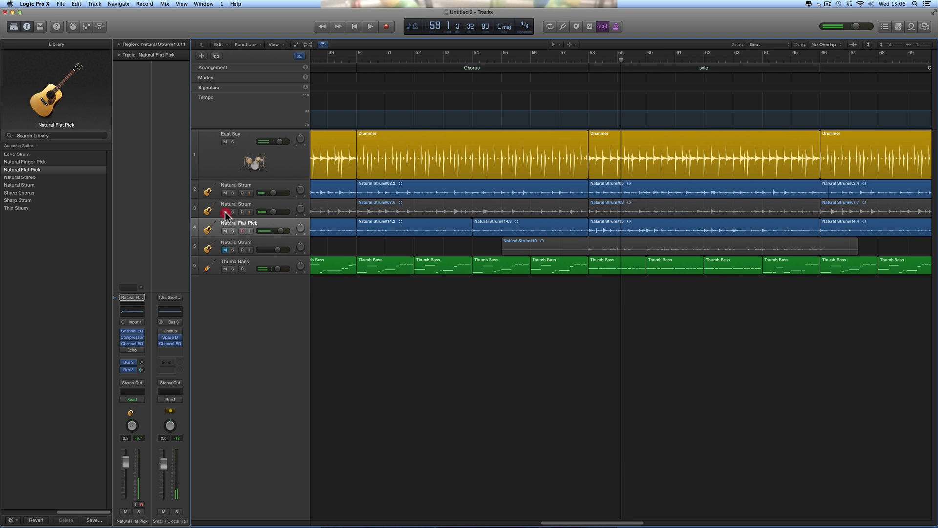
pyautogui.click(225, 192)
pyautogui.press('space')
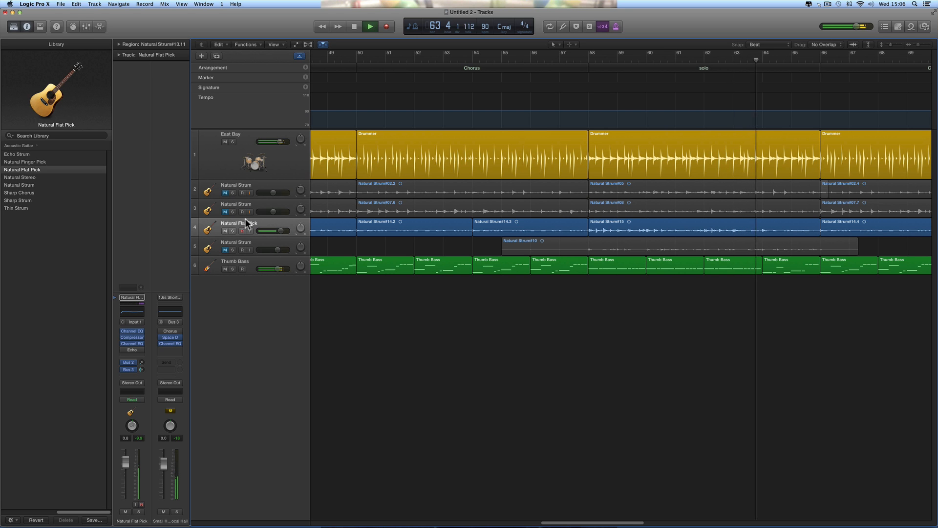
pyautogui.press('space')
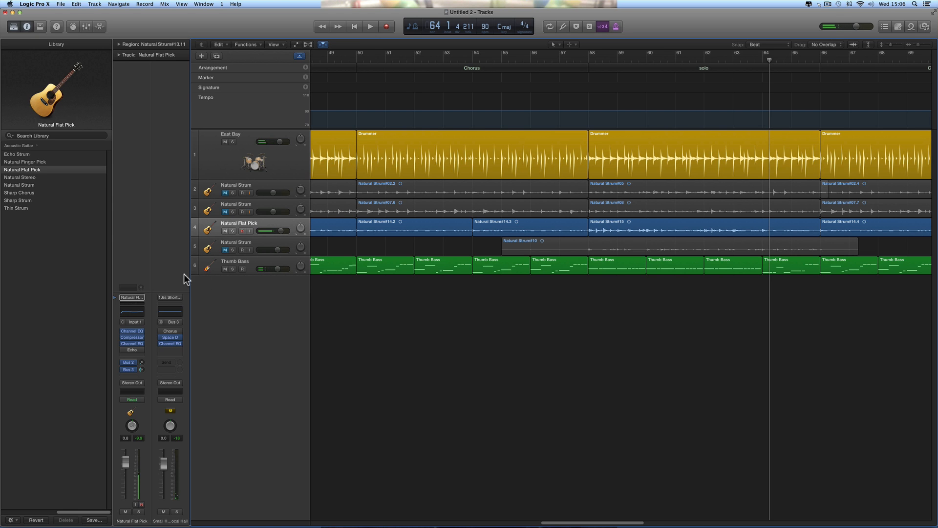
# Return to the start of the song and create a new guitar track below track 4.
pyautogui.click(354, 28)
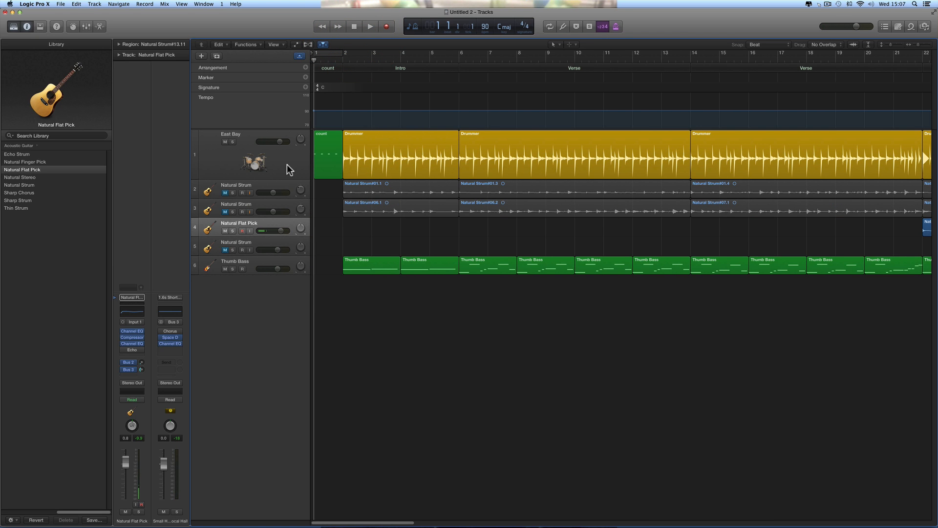
pyautogui.click(205, 56)
pyautogui.click(470, 43)
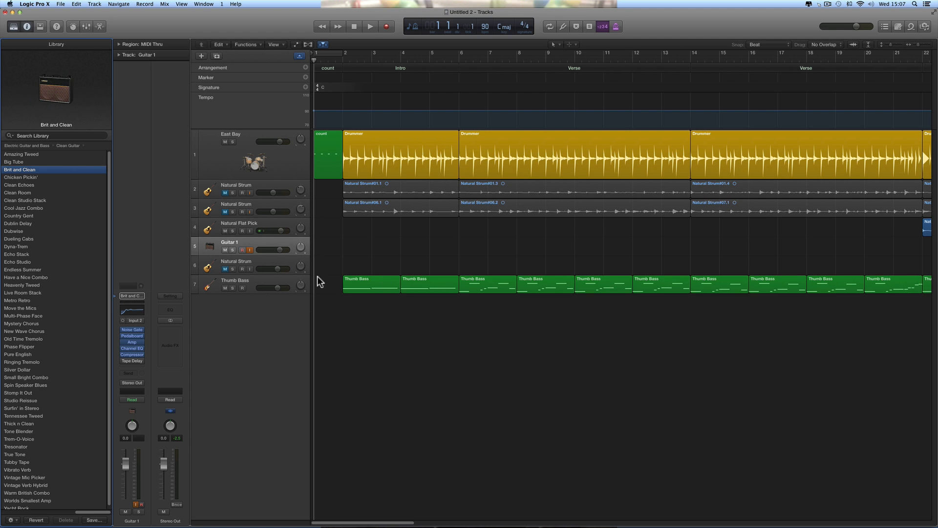
pyautogui.click(252, 244)
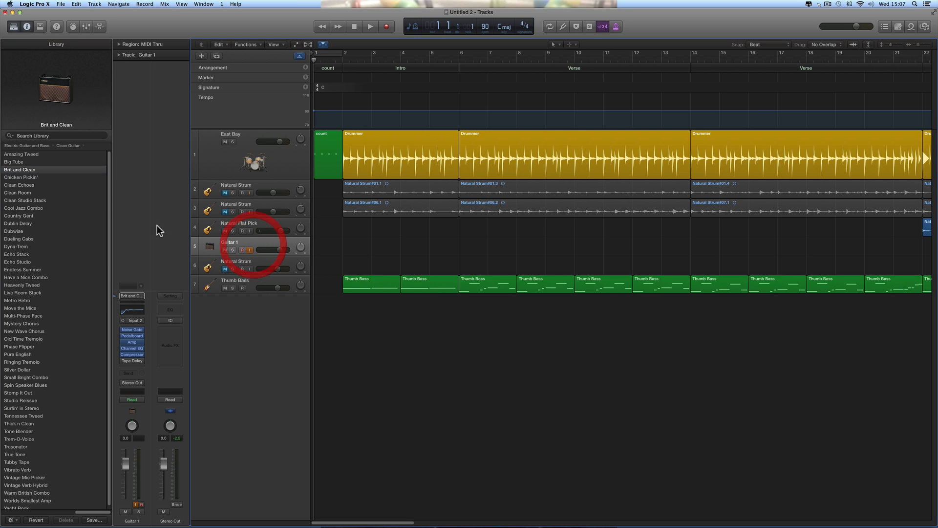
# Set the new guitar track's input to Input 2 and load the Endless Summer clean guitar patch.
pyautogui.click(135, 321)
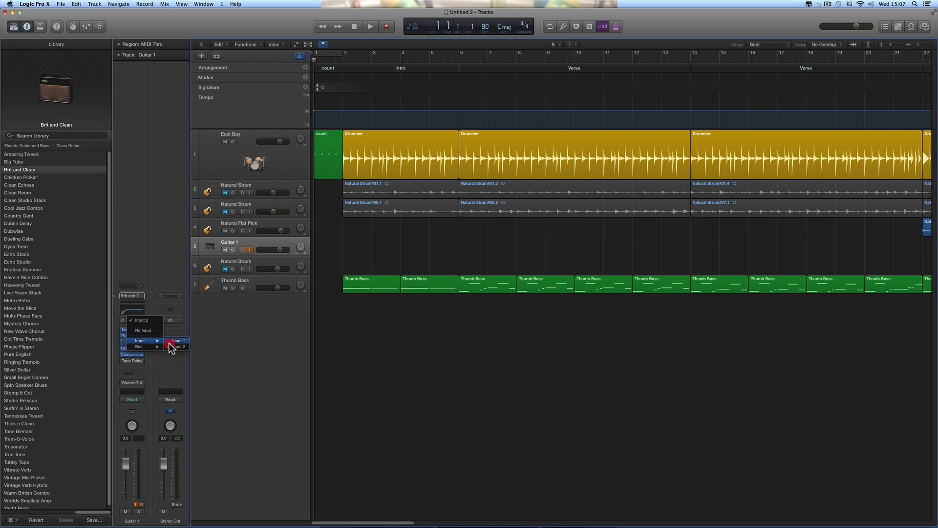
pyautogui.click(174, 346)
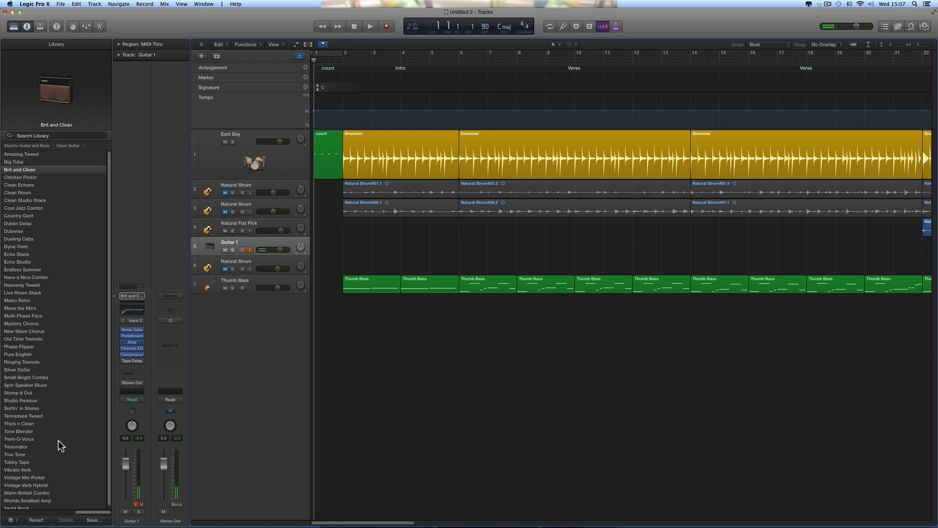
pyautogui.click(26, 301)
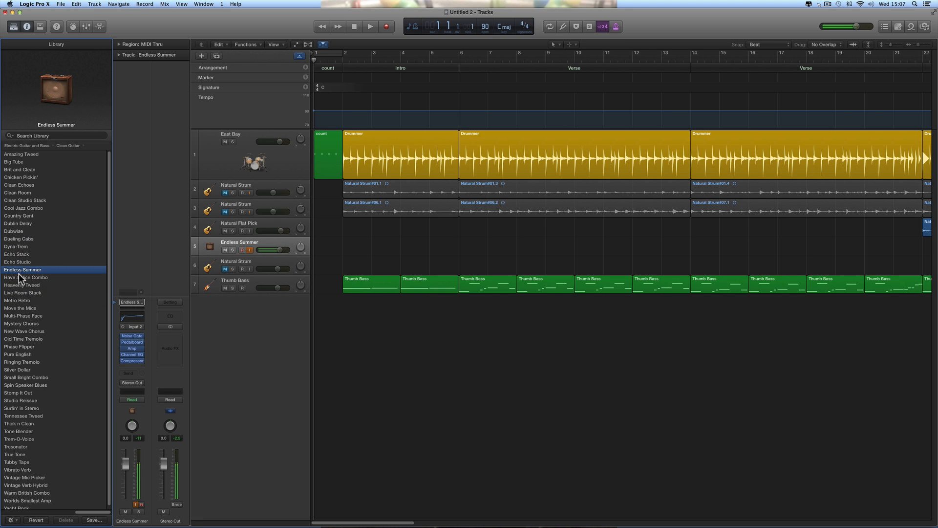
# Play the song from bar 2 and unmute the strummed guitar on track 2.
pyautogui.click(343, 61)
pyautogui.click(369, 29)
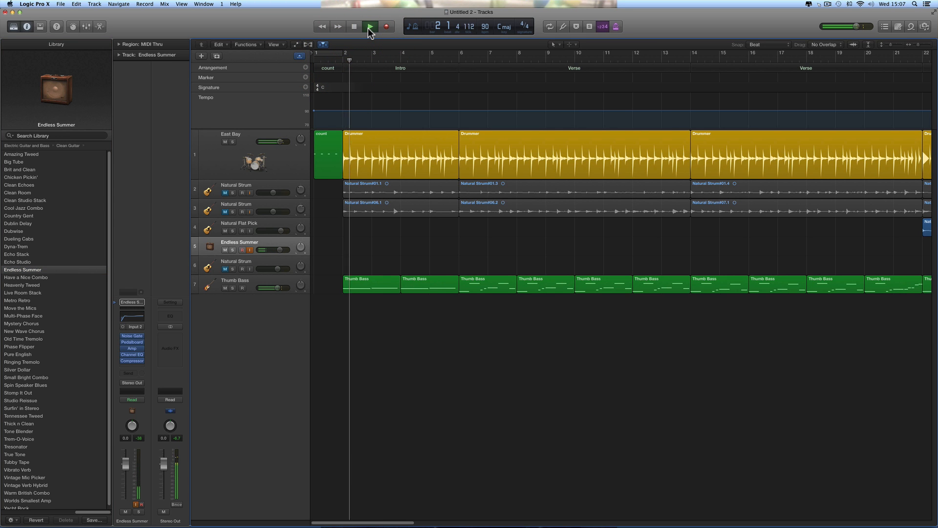
pyautogui.click(225, 193)
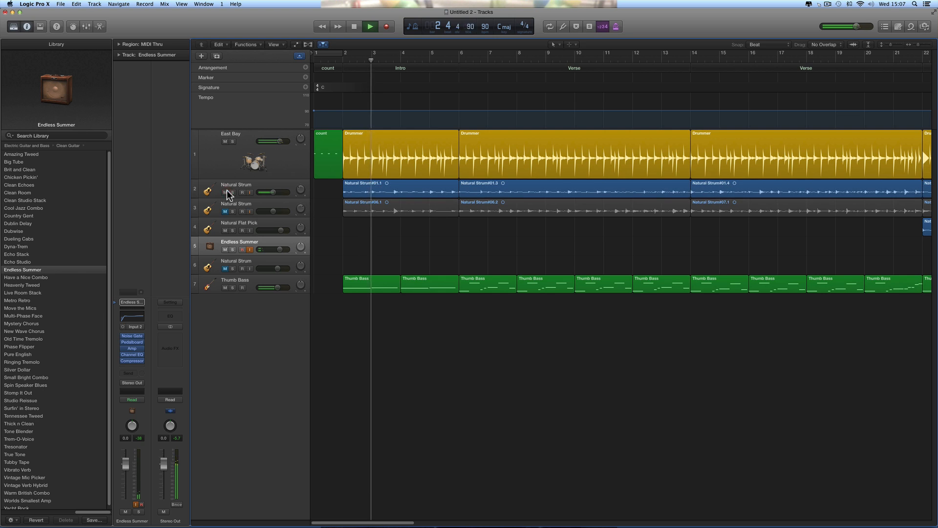
# Unmute the strummed guitar on track 3, try the Echo Studio patch on track 5 and stop playback.
pyautogui.click(225, 212)
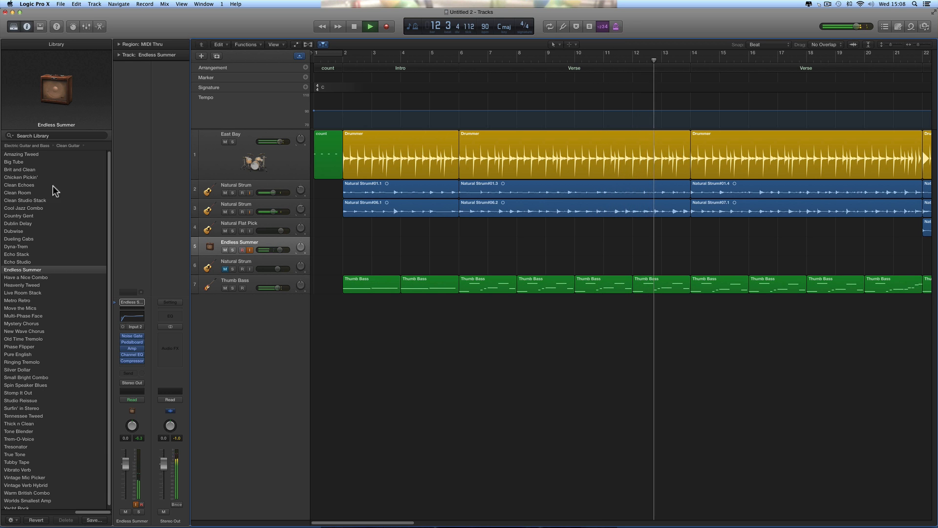
pyautogui.click(22, 263)
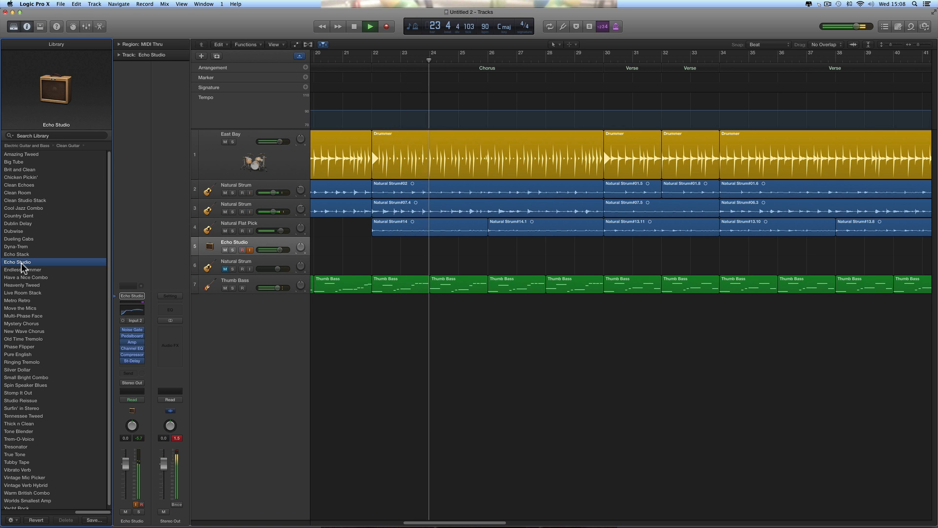
pyautogui.press('space')
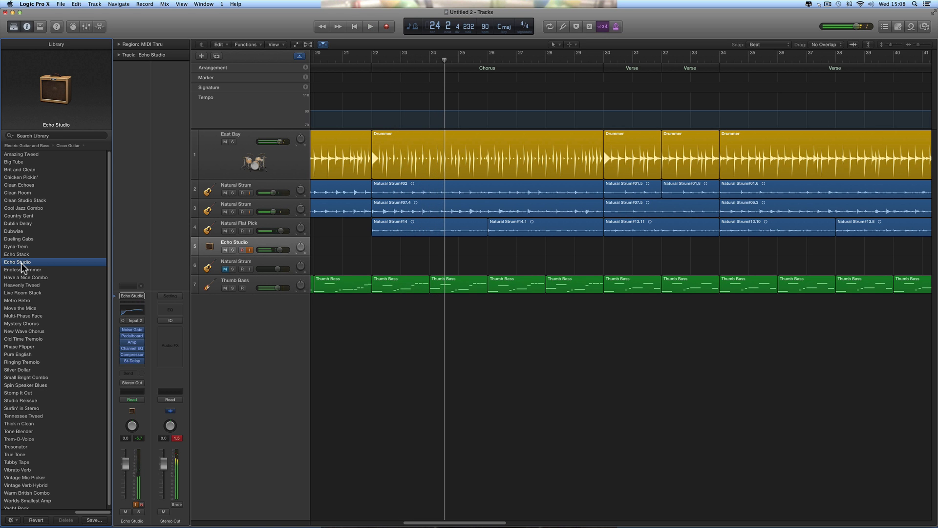
# Audition the Endless Summer, Dublin Delay, Silver Dollar, Pure English and Ringing Tremolo clean guitar patches on track 5.
pyautogui.click(26, 271)
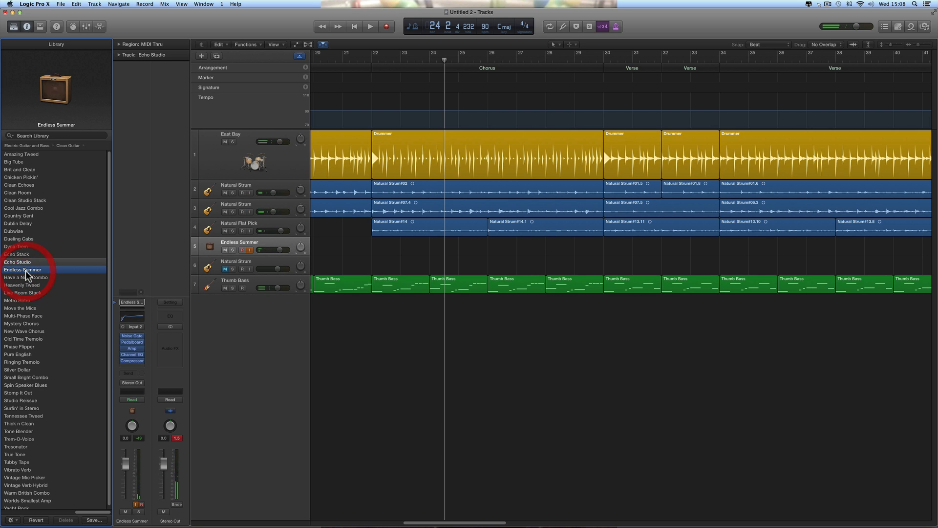
pyautogui.click(23, 224)
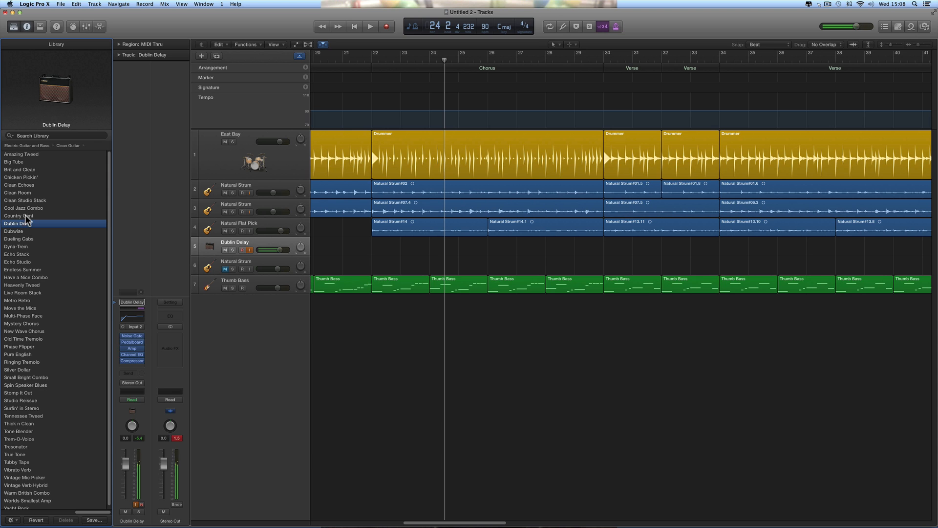
pyautogui.click(24, 215)
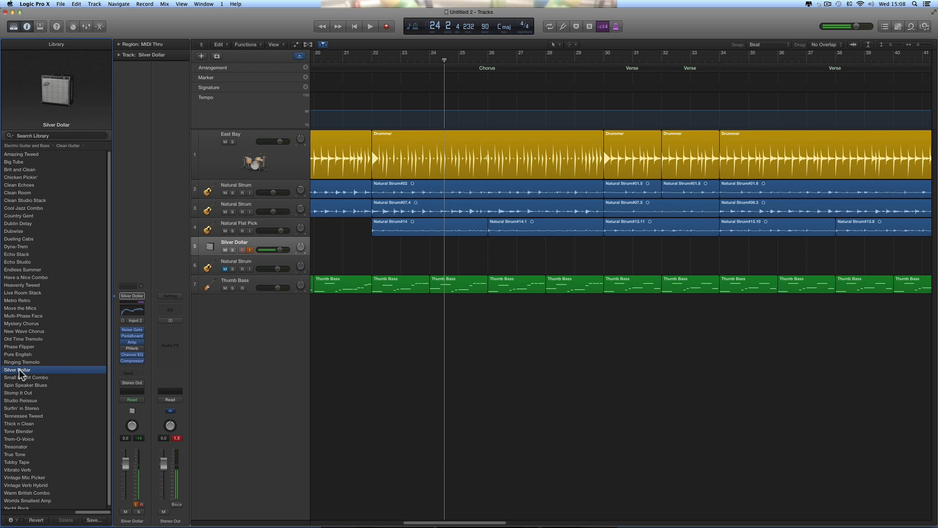
pyautogui.click(24, 354)
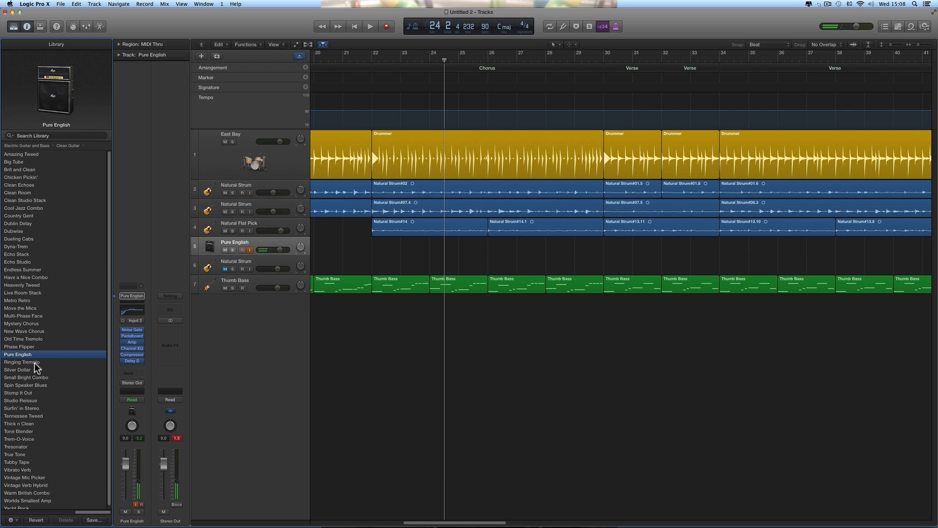
pyautogui.click(34, 362)
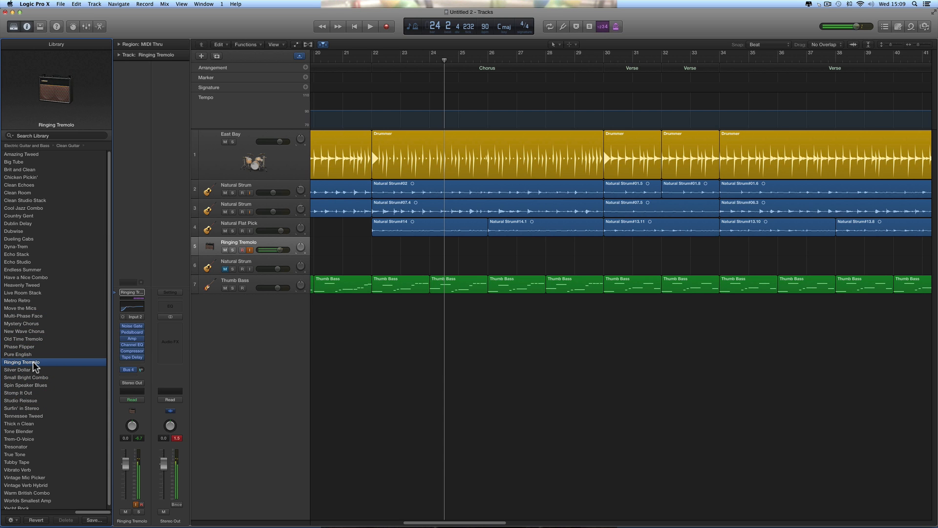
# Move the playhead to bar 22, inspect the Ringing Tremolo patch's Pedalboard and bypass its Tape Delay.
pyautogui.click(371, 58)
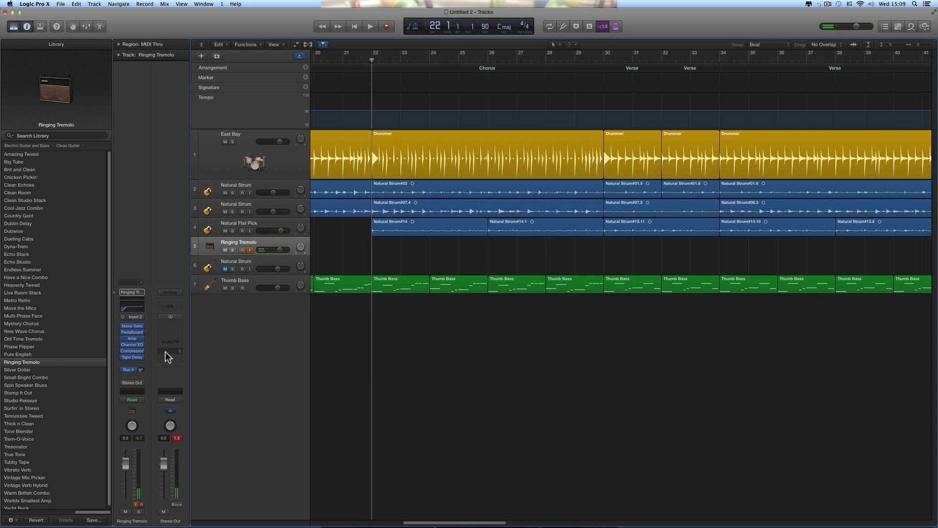
pyautogui.click(132, 332)
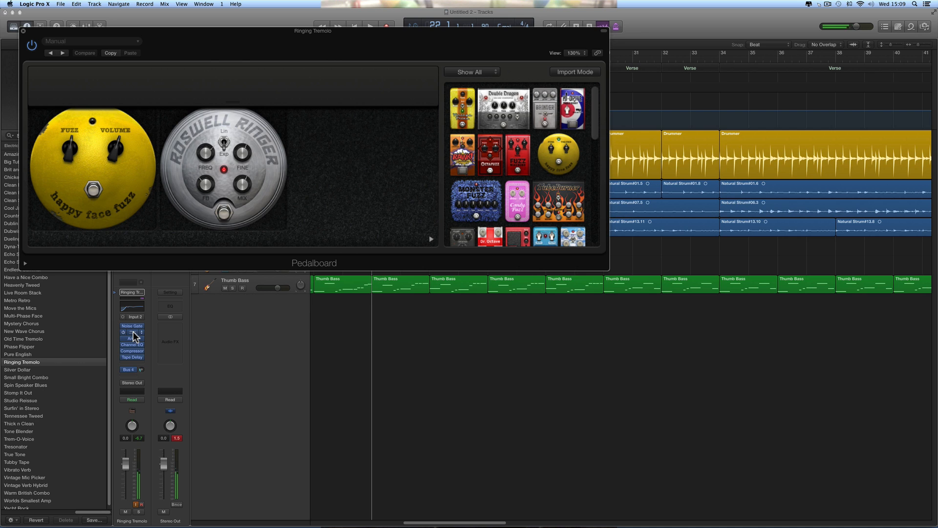
pyautogui.click(23, 30)
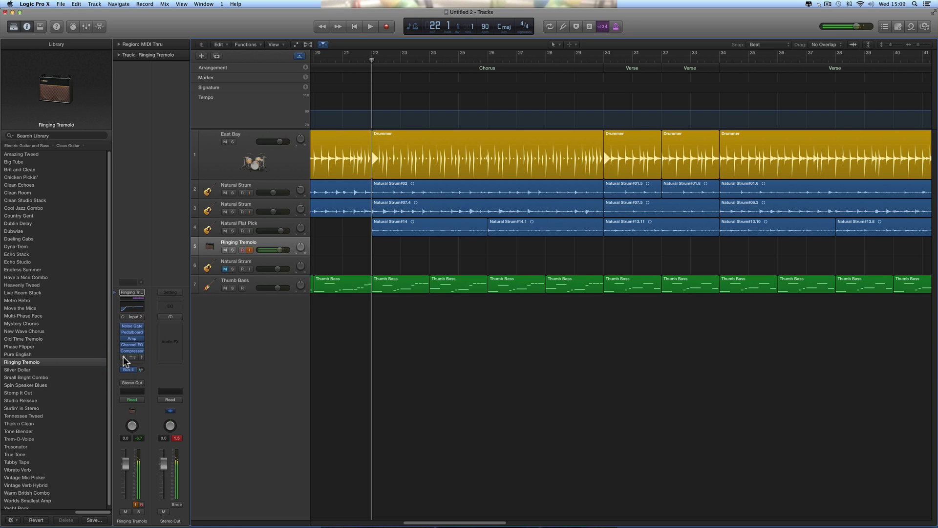
pyautogui.click(123, 356)
pyautogui.click(123, 357)
# Adjust the Freq knob of the Roswell Ringer pedal in track 5's Pedalboard and close the plug-in.
pyautogui.click(132, 332)
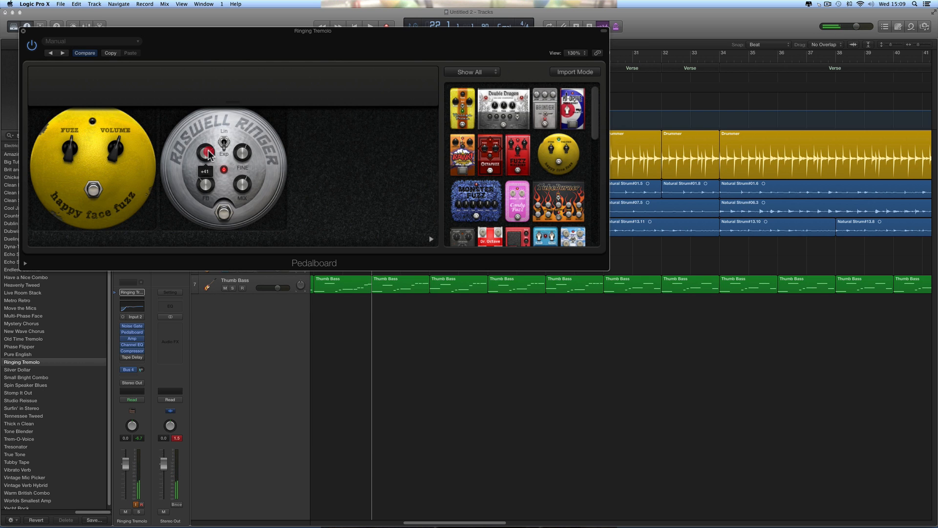
pyautogui.moveTo(210, 155); pyautogui.dragTo(212, 159)
pyautogui.moveTo(204, 148); pyautogui.dragTo(205, 151)
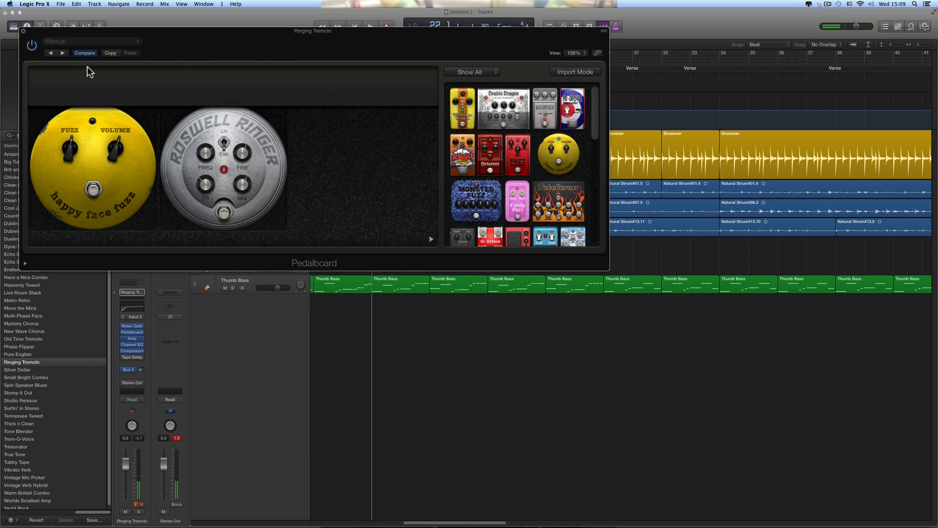
pyautogui.click(25, 32)
pyautogui.click(22, 32)
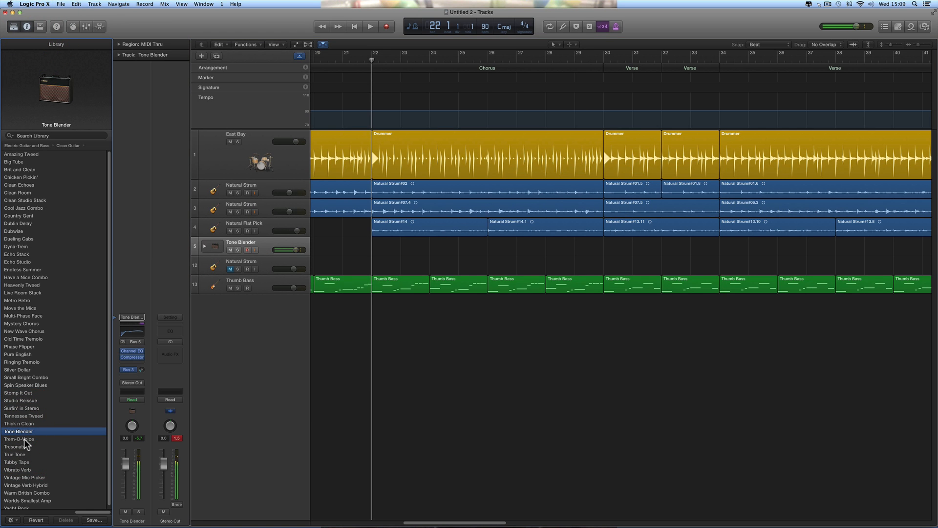
# Audition the Tubby Tape and Tennessee Tweed patches and load the Thick n Clean patch on track 5.
pyautogui.click(21, 463)
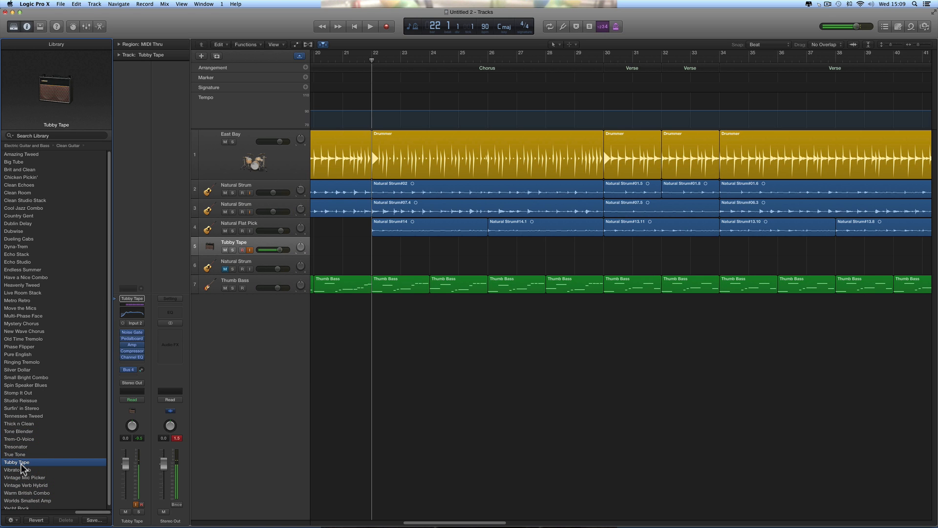
pyautogui.scroll(-1, 38, 430)
pyautogui.click(30, 412)
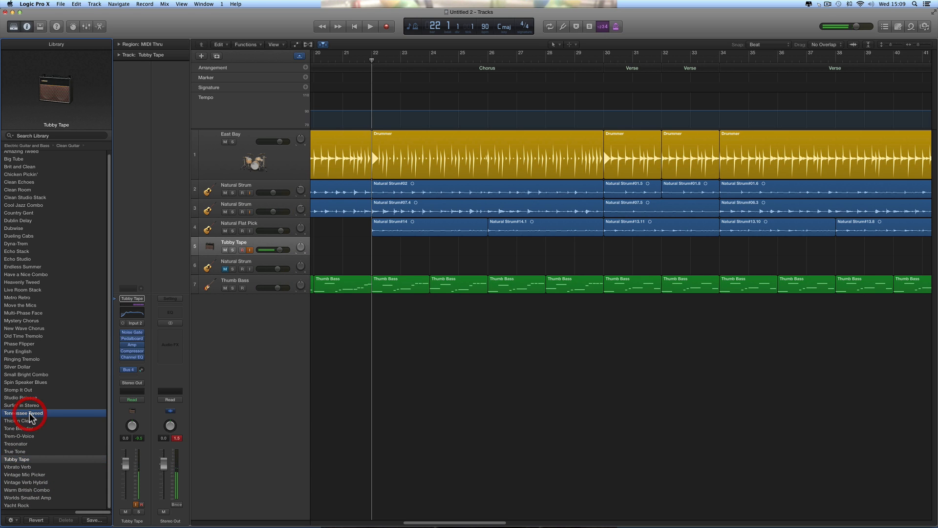
pyautogui.click(29, 419)
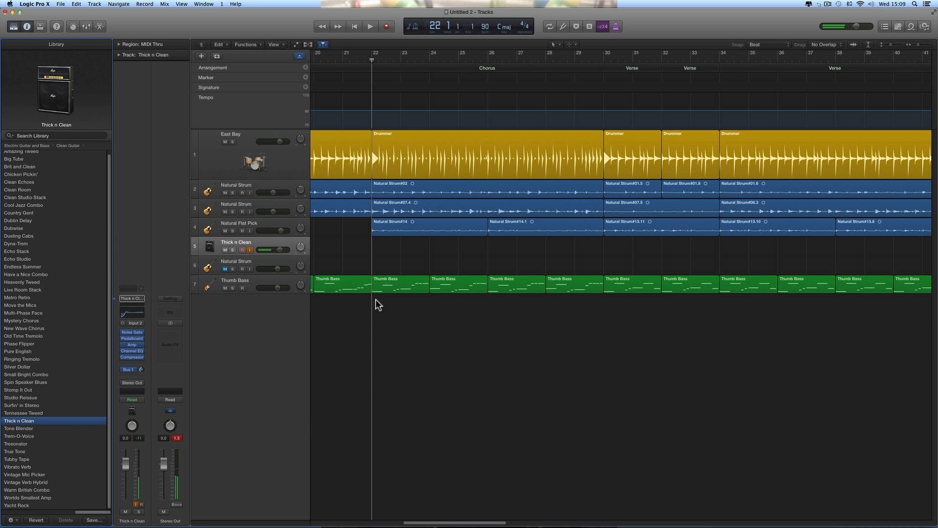
# Play the song from bar 22 and turn on input monitoring for the Thick n Clean guitar track.
pyautogui.click(284, 219)
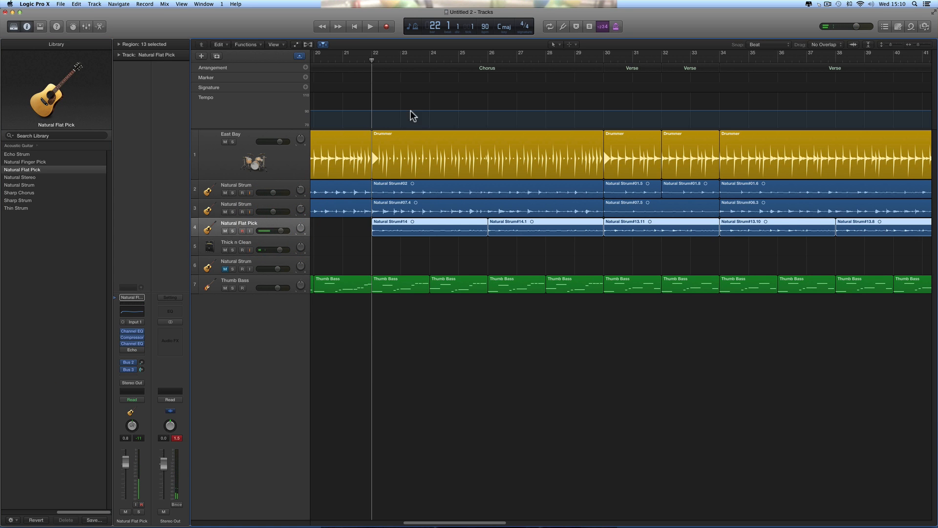
pyautogui.click(369, 28)
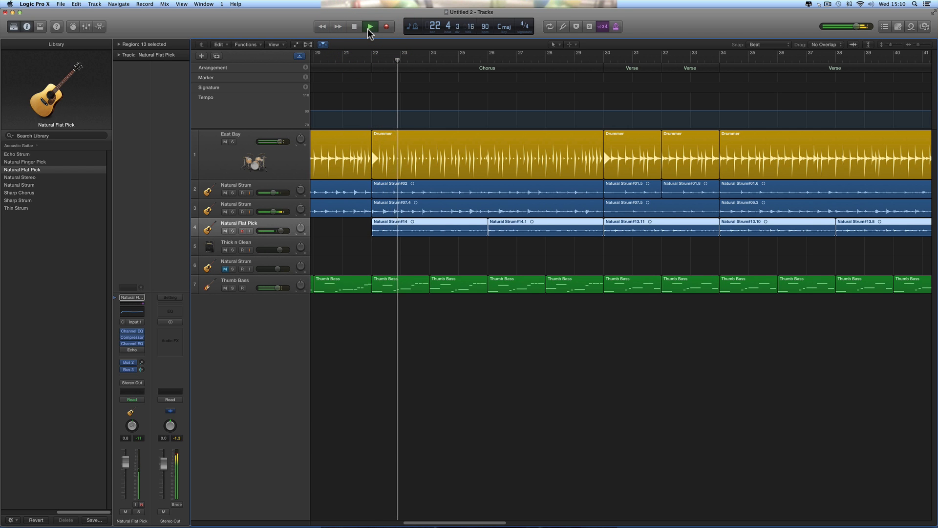
pyautogui.click(250, 250)
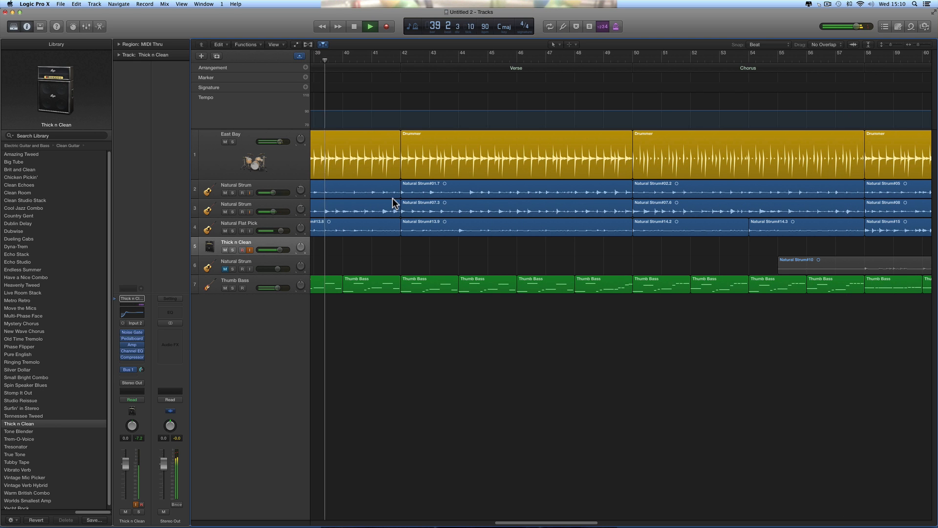
# Play the song from bar 49 and stop it at bar 74.
pyautogui.hscroll(-5, 590, 297)
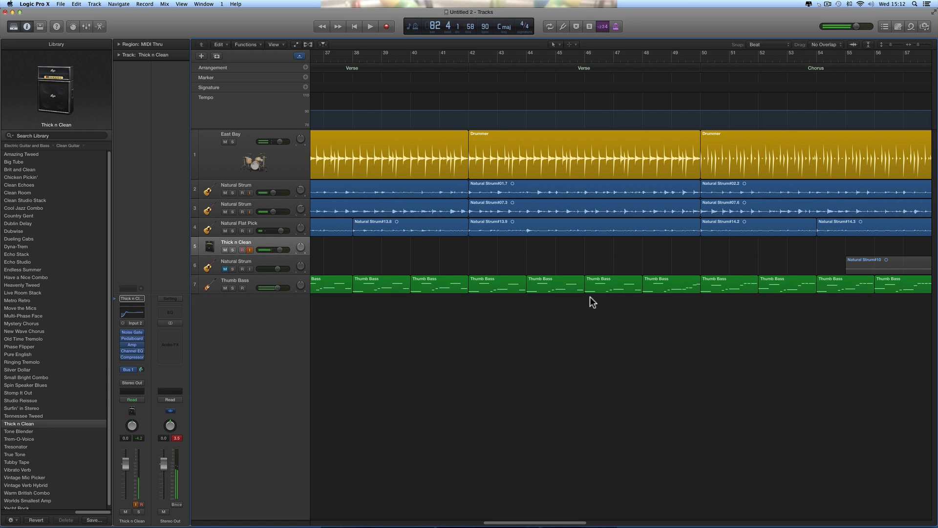
pyautogui.hscroll(1, 628, 300)
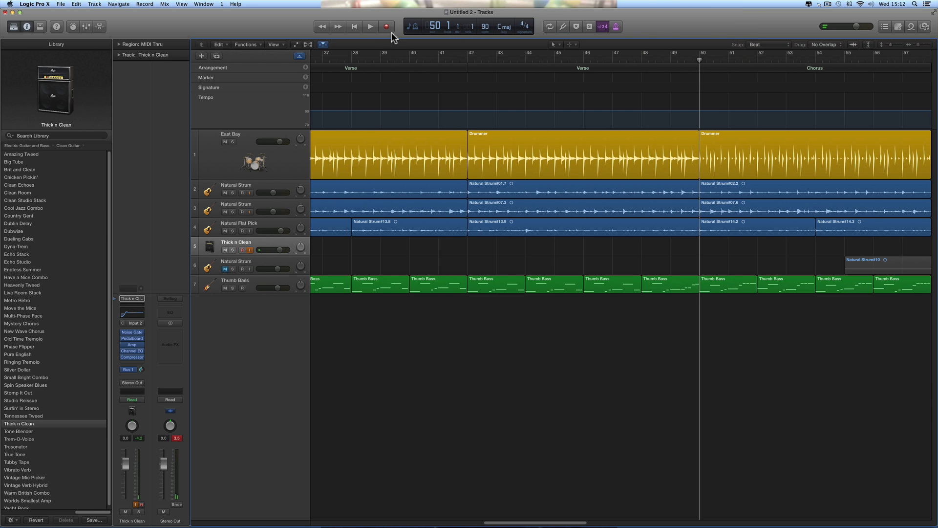
pyautogui.click(669, 60)
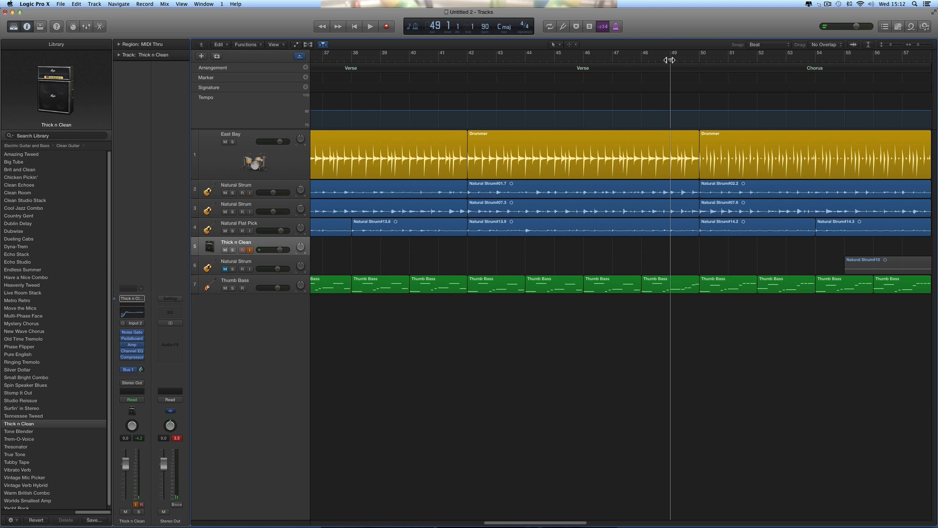
pyautogui.click(375, 28)
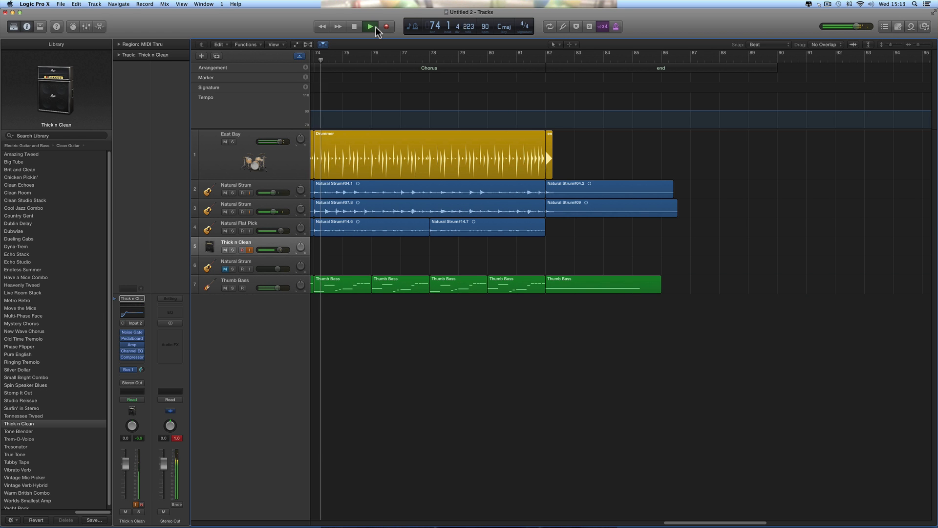
pyautogui.click(375, 28)
# Try two takes of the Thick n Clean guitar from the chorus at bar 66 and discard both.
pyautogui.hscroll(-5, 492, 104)
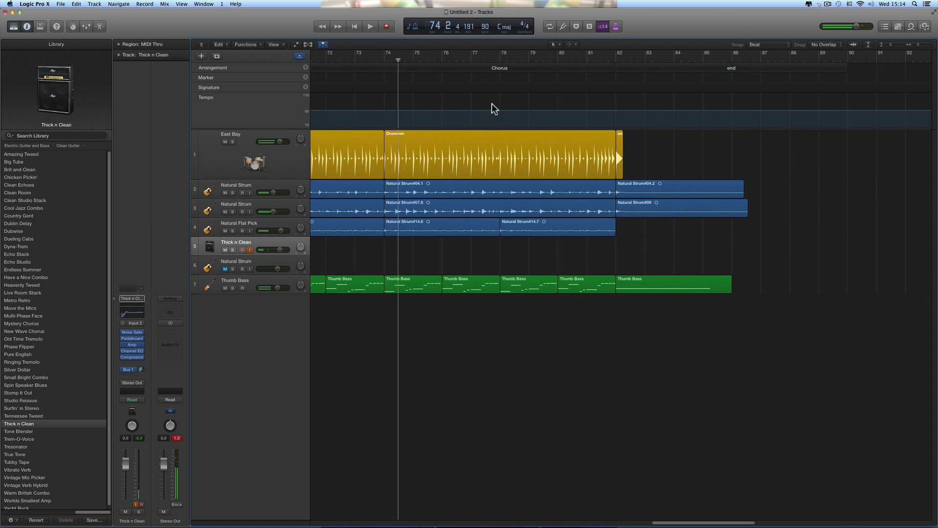
pyautogui.hscroll(-5, 564, 104)
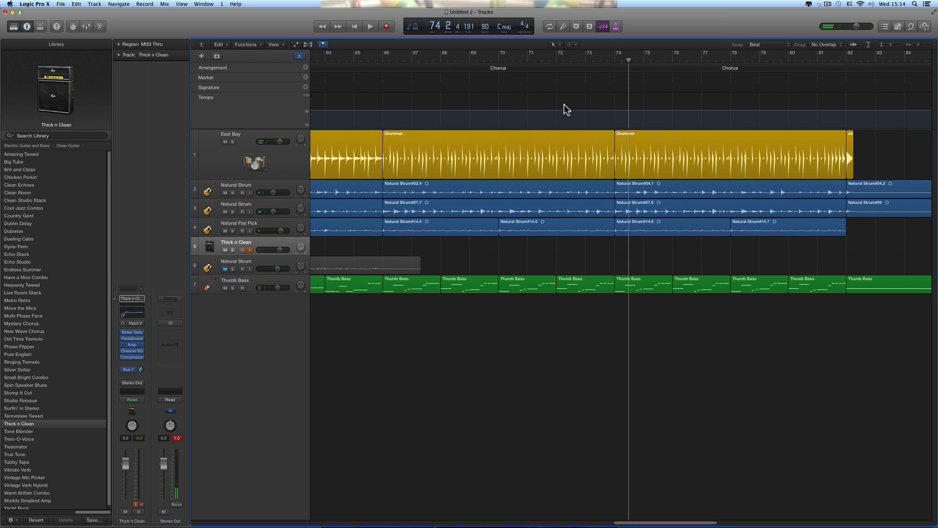
pyautogui.click(480, 58)
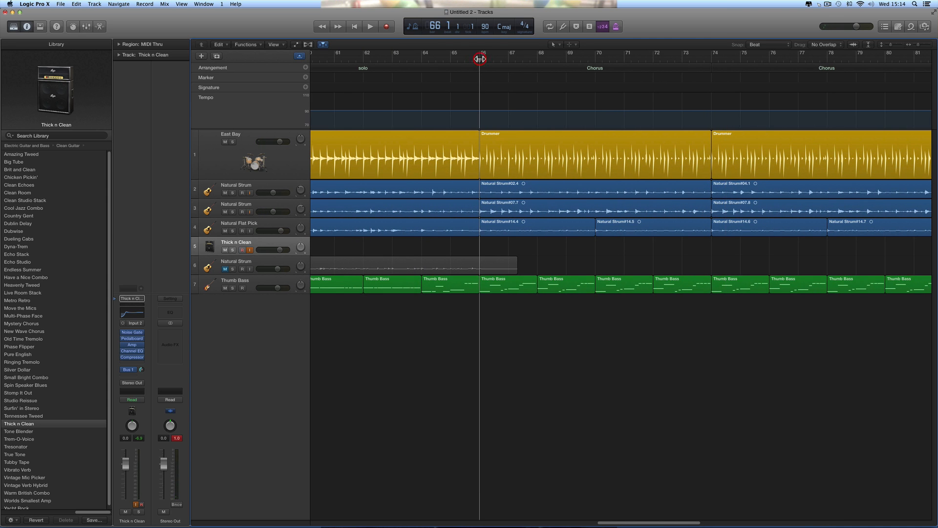
pyautogui.click(389, 28)
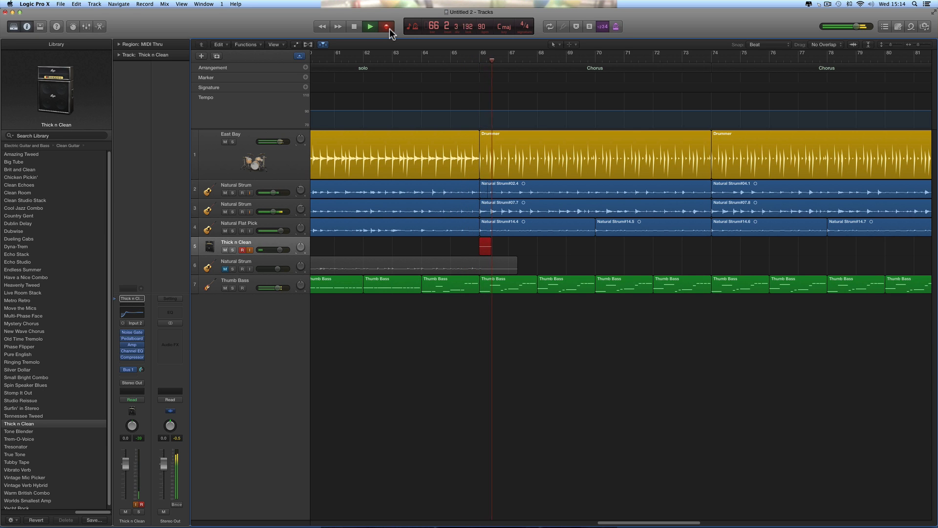
pyautogui.press('space')
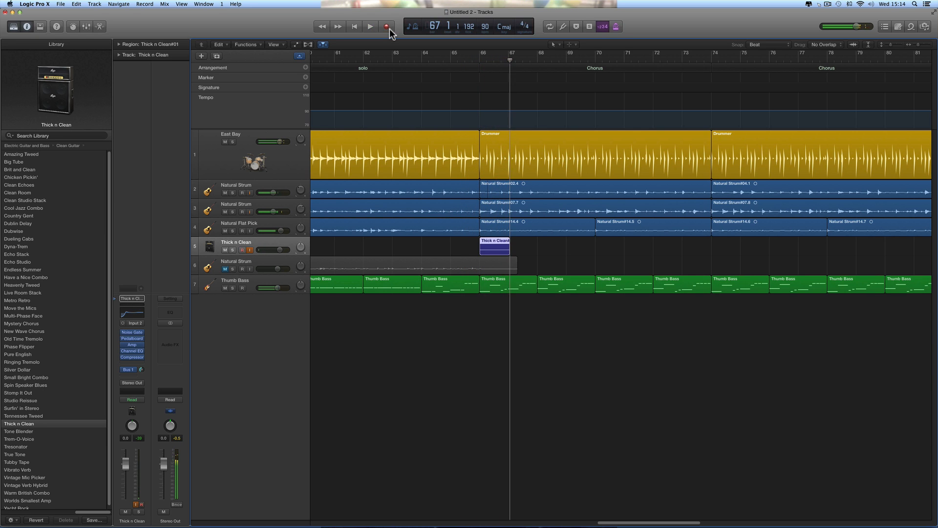
pyautogui.press('super+z')
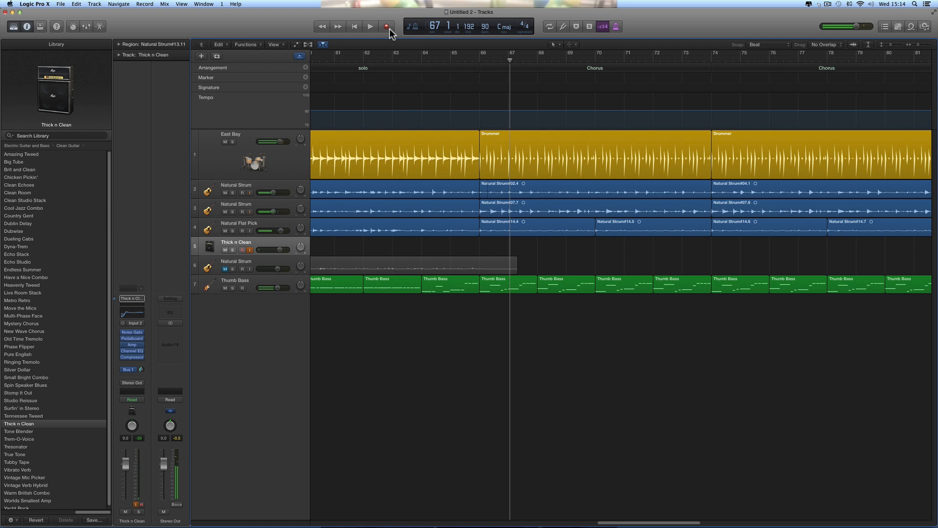
pyautogui.click(479, 59)
pyautogui.click(387, 27)
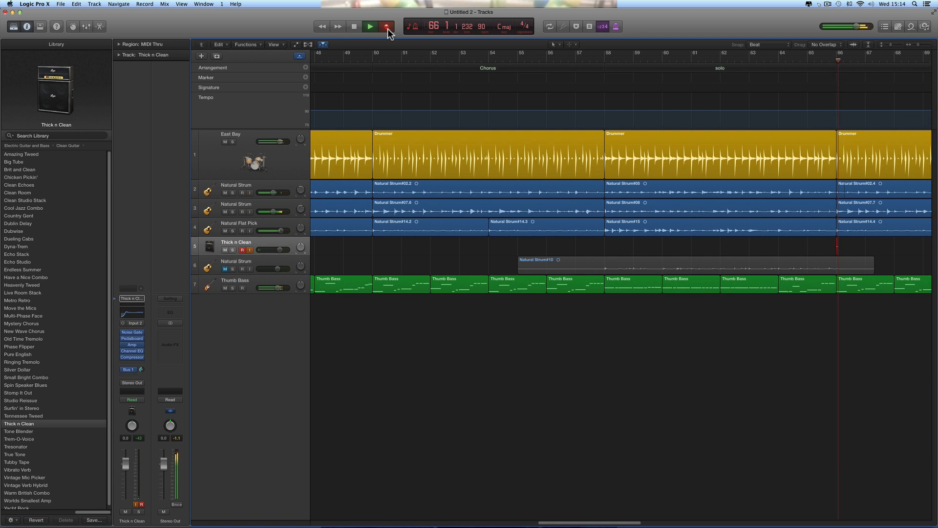
pyautogui.click(387, 28)
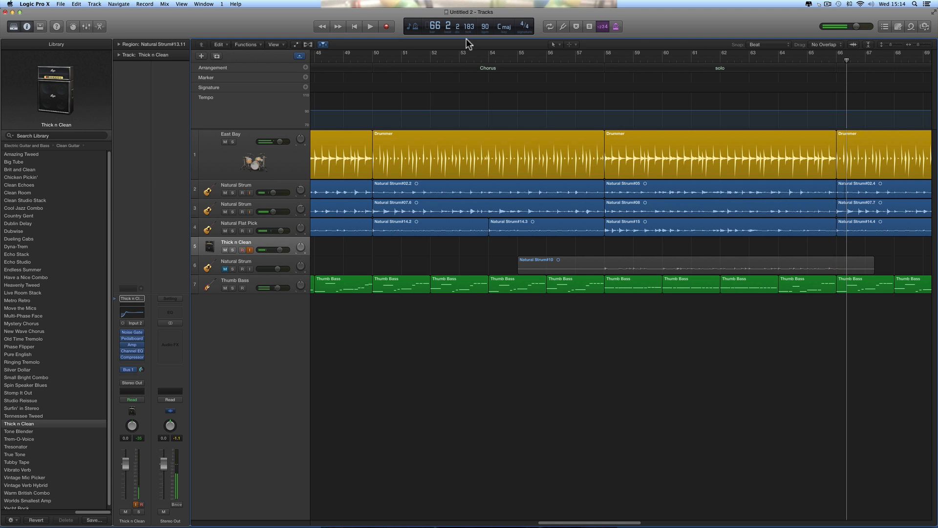
# Record the Thick n Clean guitar on track 5 over the chorus from bar 66 to bar 74.
pyautogui.moveTo(844, 61); pyautogui.dragTo(835, 62)
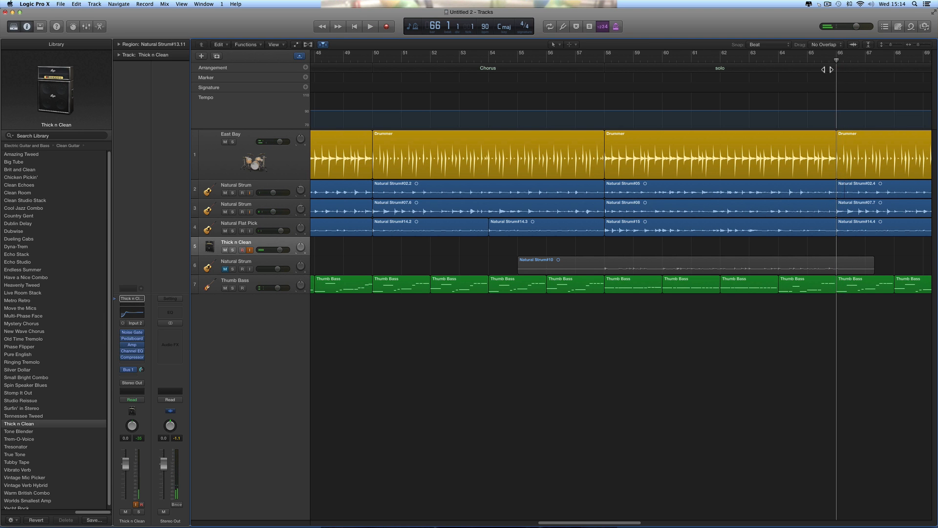
pyautogui.hscroll(8, 805, 96)
pyautogui.click(387, 27)
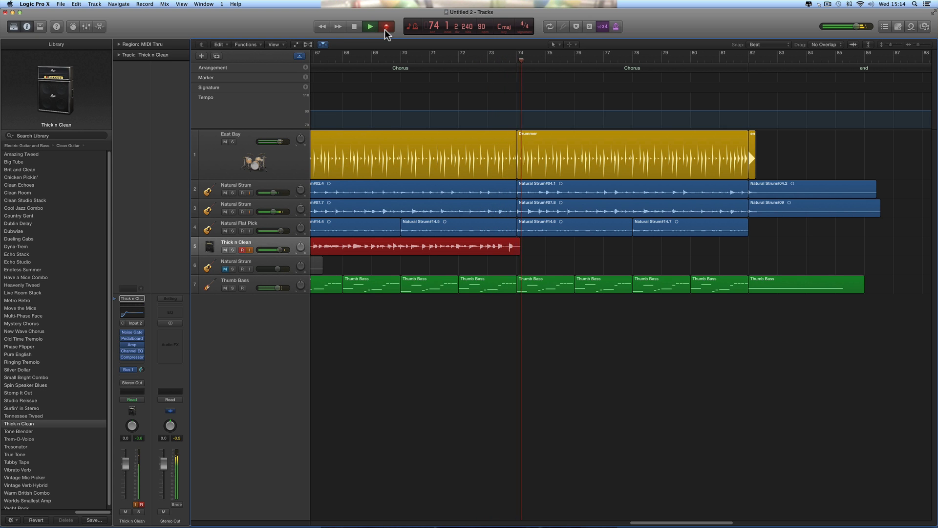
pyautogui.click(386, 27)
pyautogui.hscroll(-5, 440, 69)
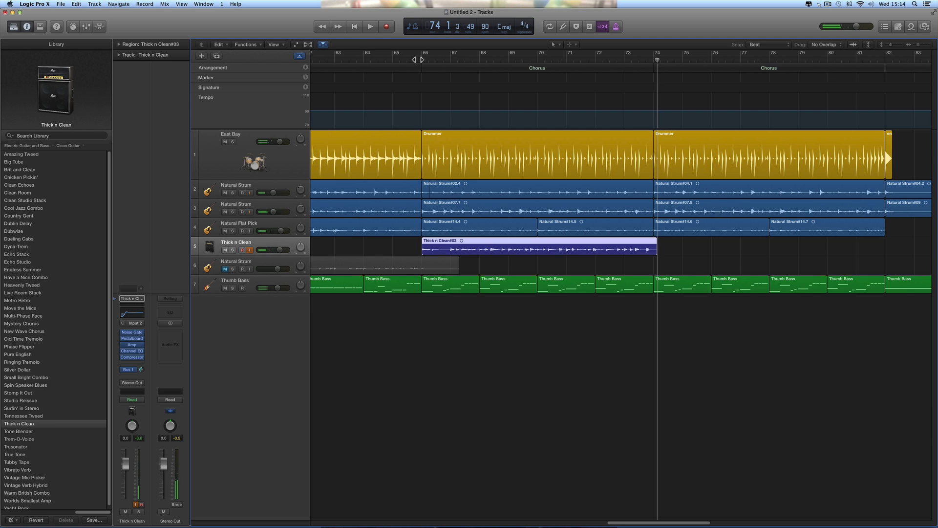
# Play the chorus from bar 66 and raise the Thick n Clean track's Bus 1 send to about -2.3 dB.
pyautogui.click(418, 59)
pyautogui.click(370, 28)
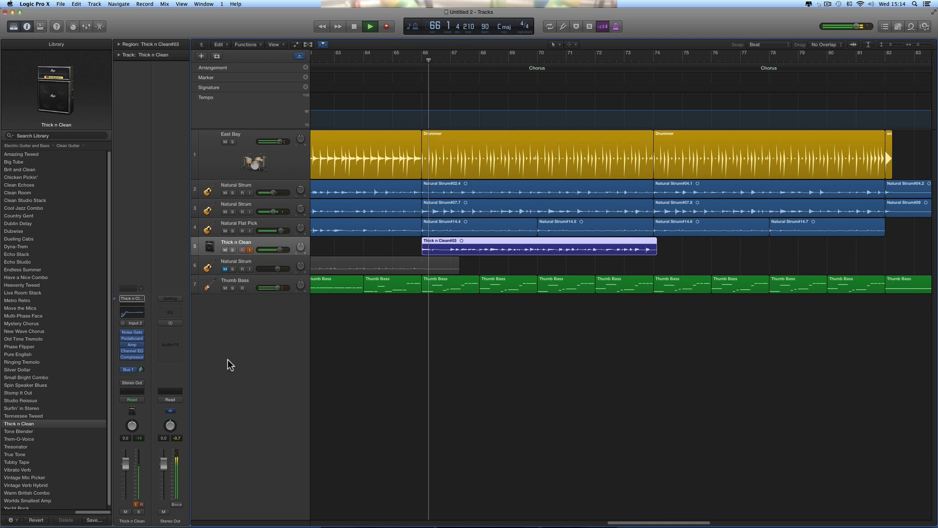
pyautogui.click(141, 369)
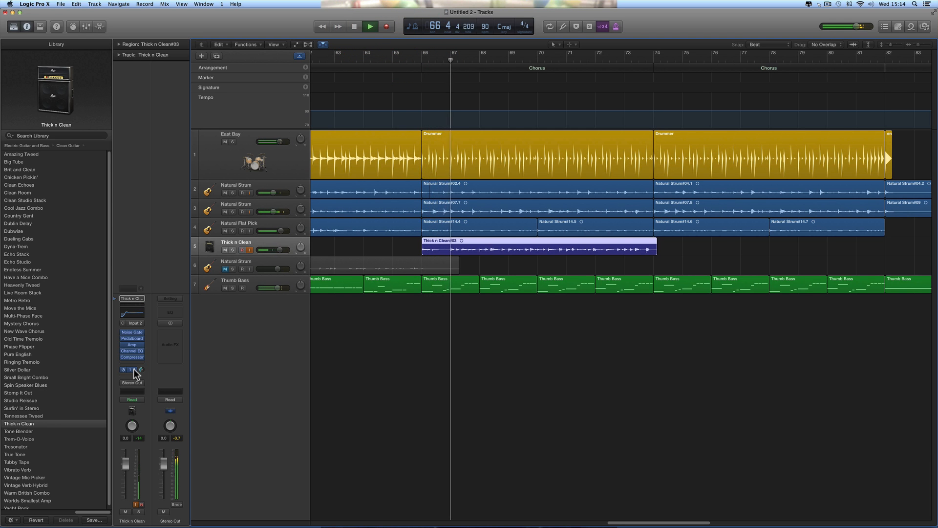
pyautogui.moveTo(142, 369); pyautogui.dragTo(141, 356)
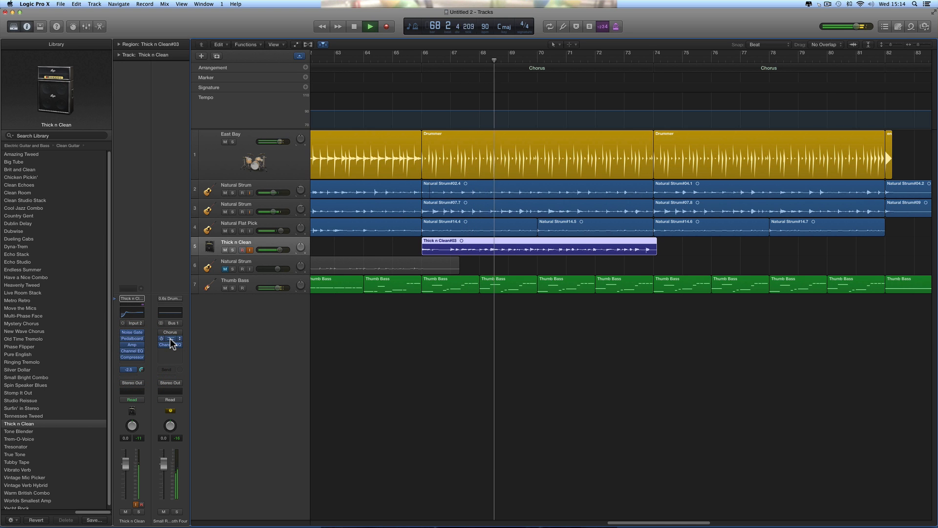
# Audition the Heavenly Tweed, True Tone, Surfin' in Stereo, Stomp It Out, Small Bright Combo and Phase Flipper patches on track 5.
pyautogui.click(34, 286)
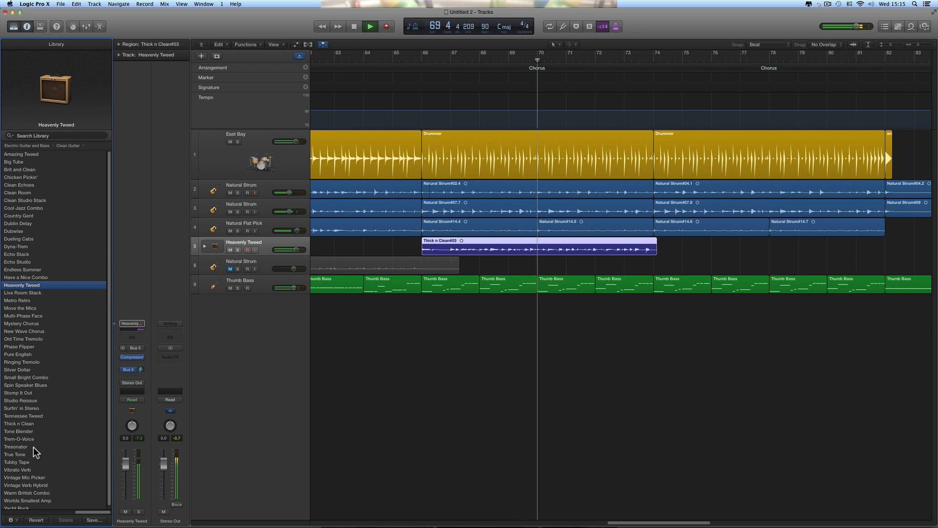
pyautogui.click(19, 454)
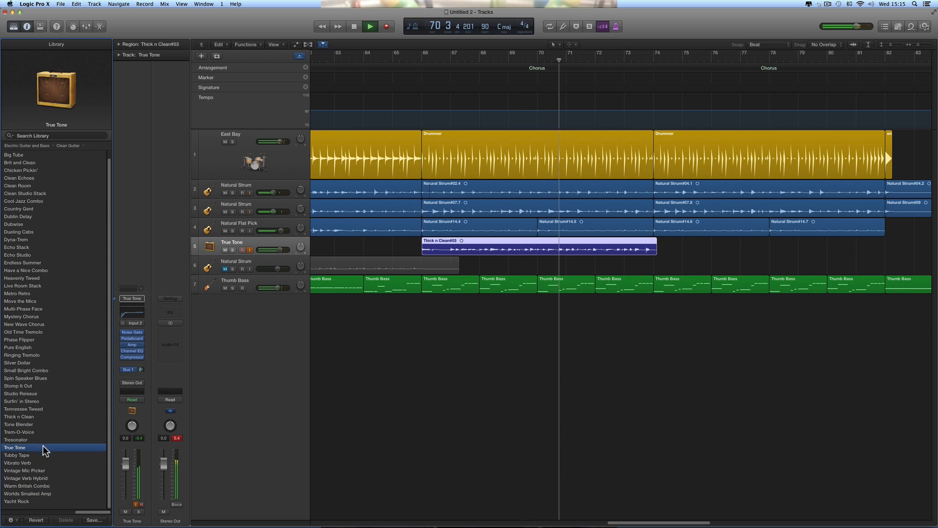
pyautogui.click(22, 406)
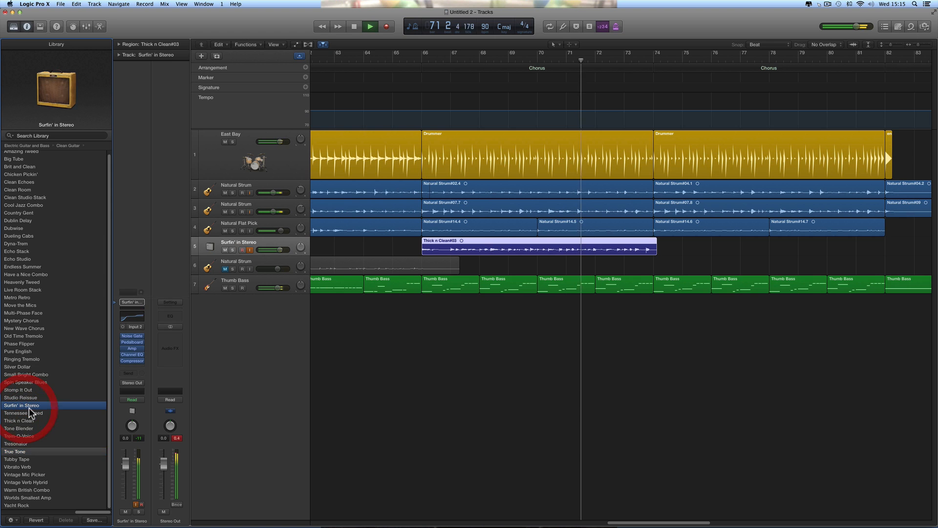
pyautogui.click(45, 389)
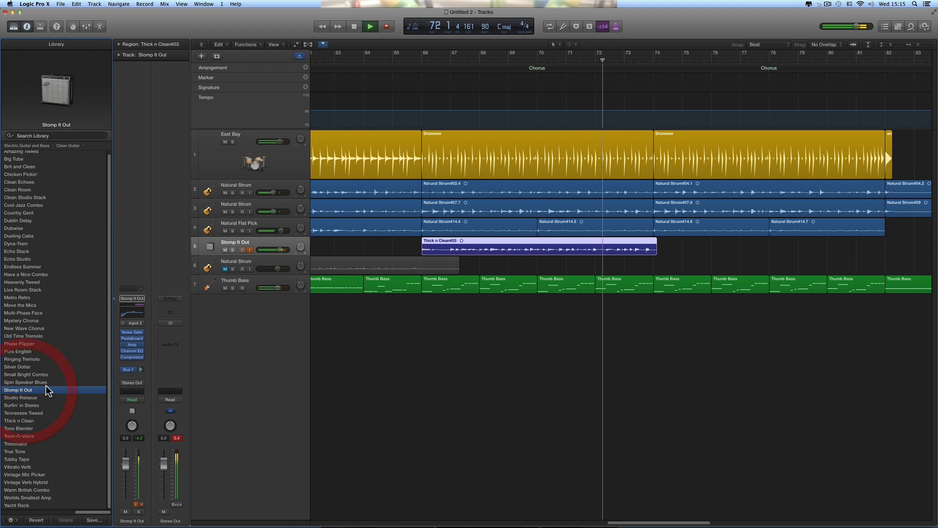
pyautogui.click(32, 375)
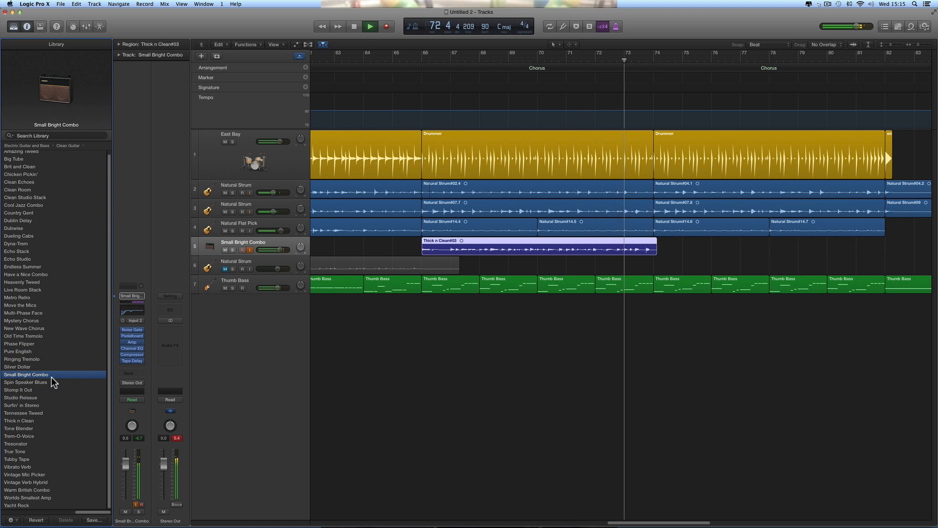
pyautogui.click(25, 345)
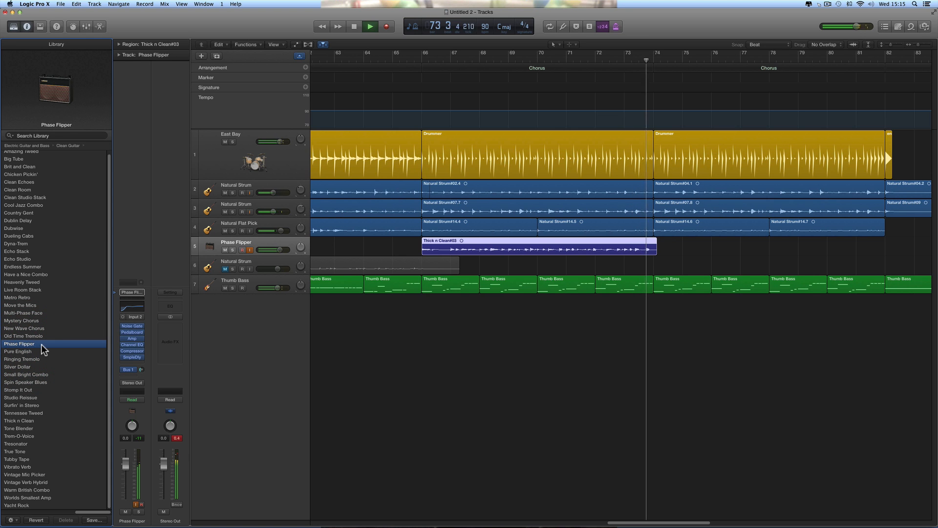
# Load the Live Room Stack patch on track 5 and raise its Bus 5 send while playing from bar 66.
pyautogui.click(20, 290)
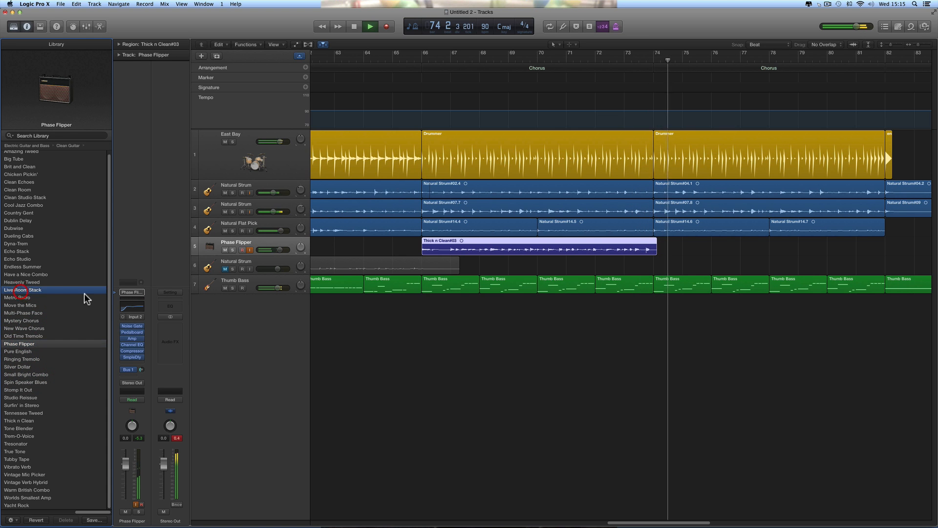
pyautogui.click(424, 53)
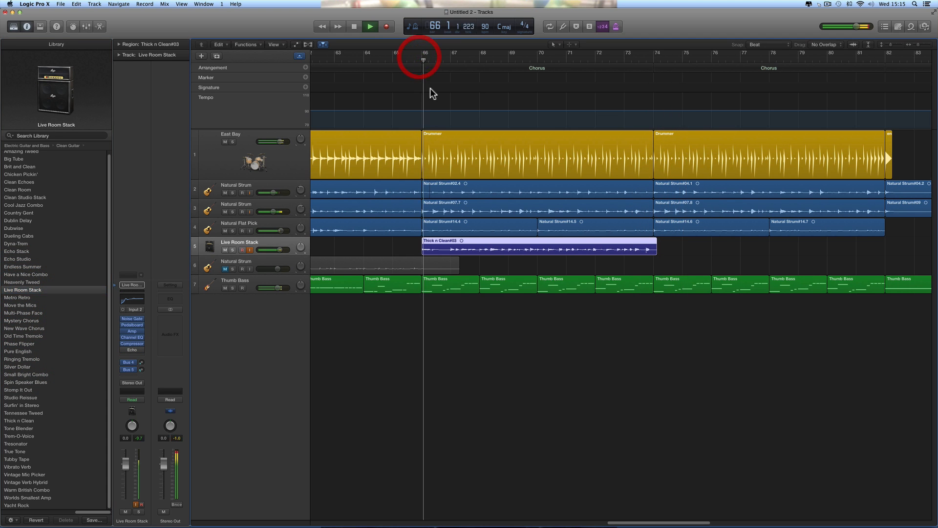
pyautogui.click(141, 369)
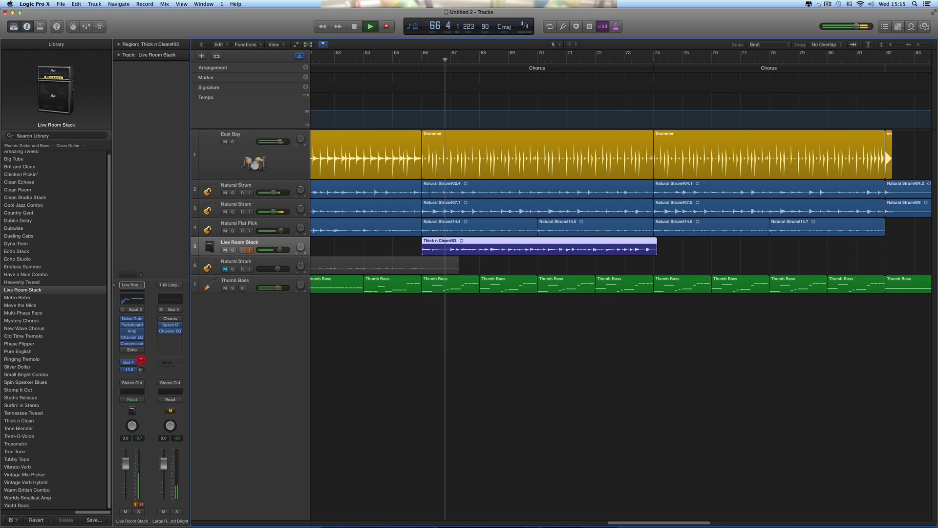
# Lower the Live Room Stack track's volume to -4.0 dB and stop playback.
pyautogui.moveTo(127, 467); pyautogui.dragTo(127, 481)
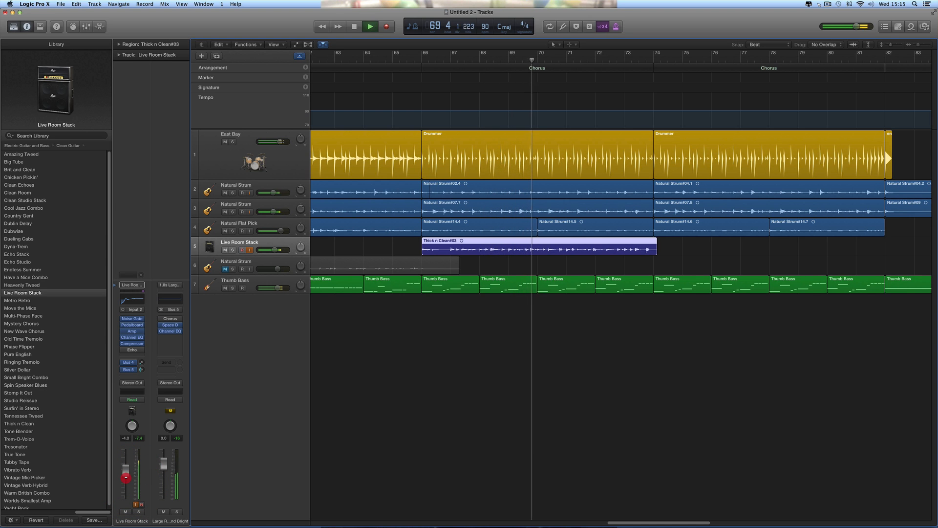
pyautogui.moveTo(125, 476); pyautogui.dragTo(125, 477)
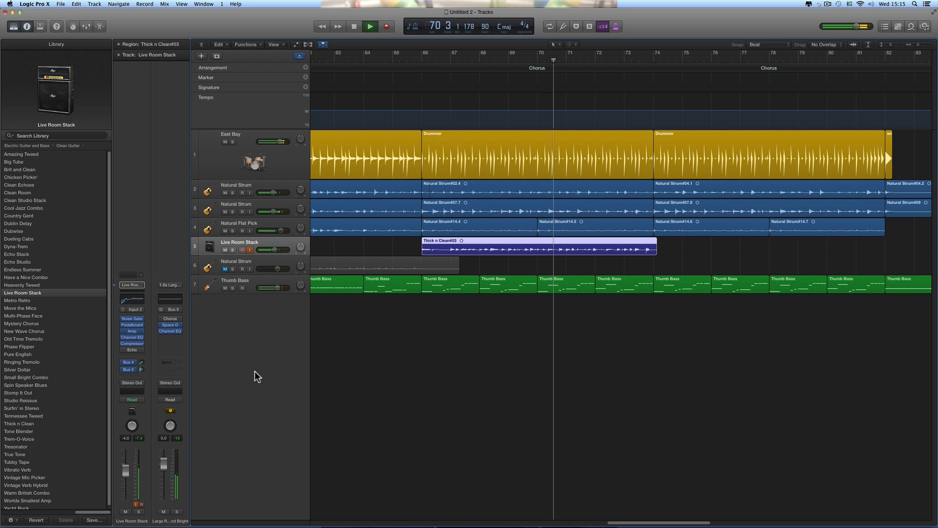
pyautogui.press('space')
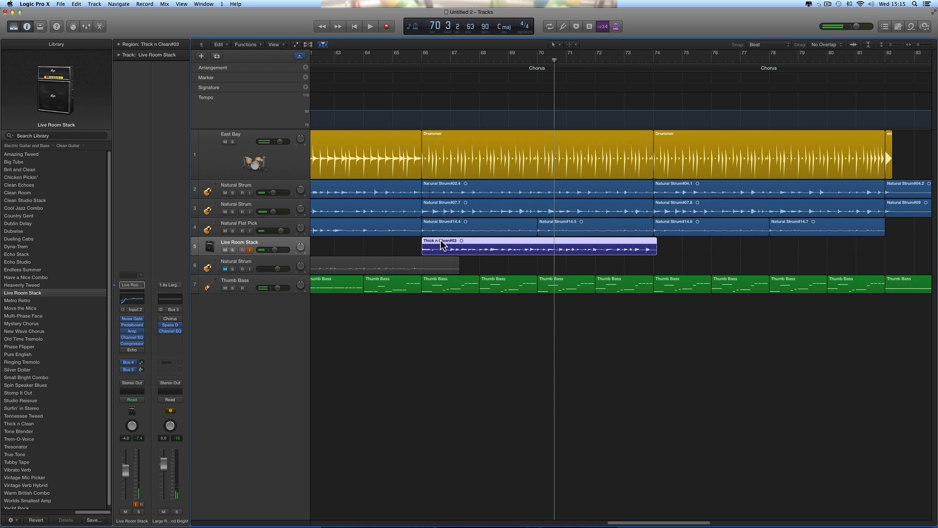
# Delete the Thick n Clean recording from the chorus on track 5.
pyautogui.press('Delete')
pyautogui.click(533, 189)
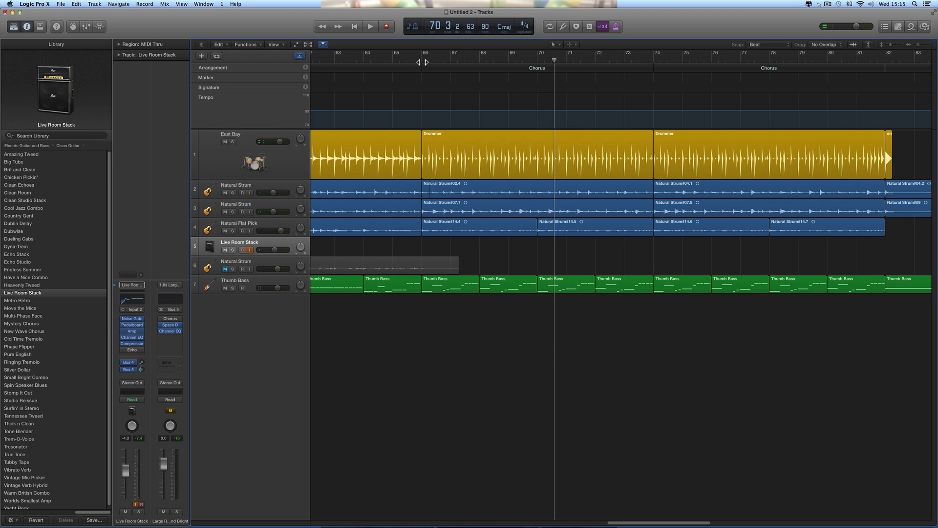
pyautogui.click(421, 61)
pyautogui.click(386, 28)
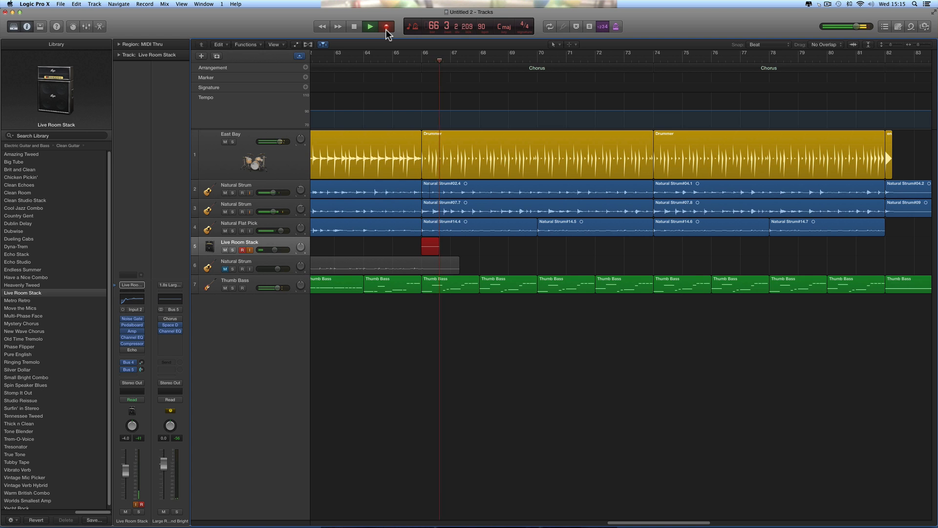
pyautogui.click(385, 28)
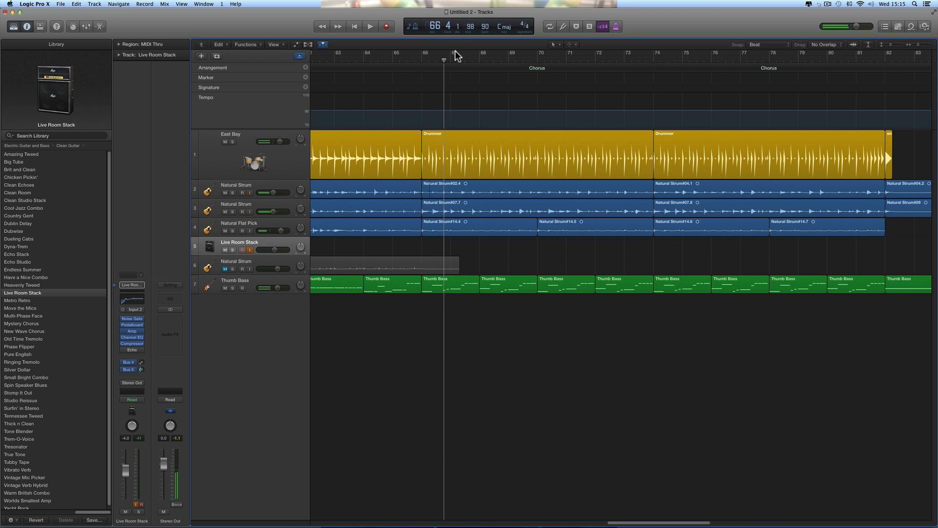
# Record the Live Room Stack guitar on track 5 over the chorus from bar 66 to bar 74.
pyautogui.moveTo(443, 59); pyautogui.dragTo(423, 60)
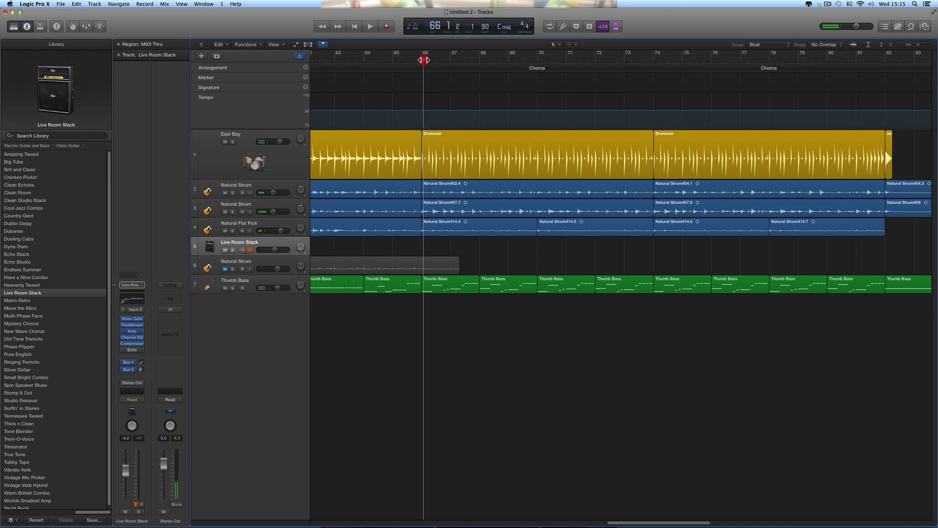
pyautogui.click(386, 27)
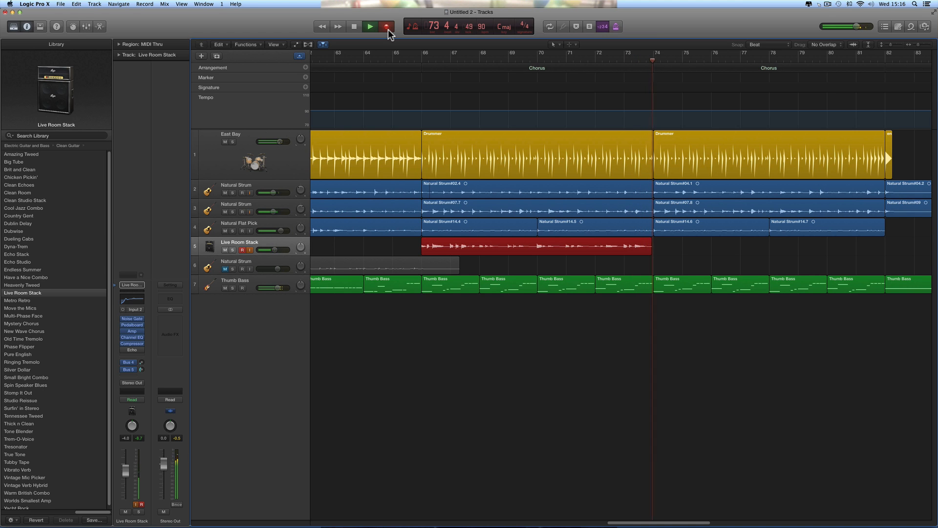
pyautogui.press('space')
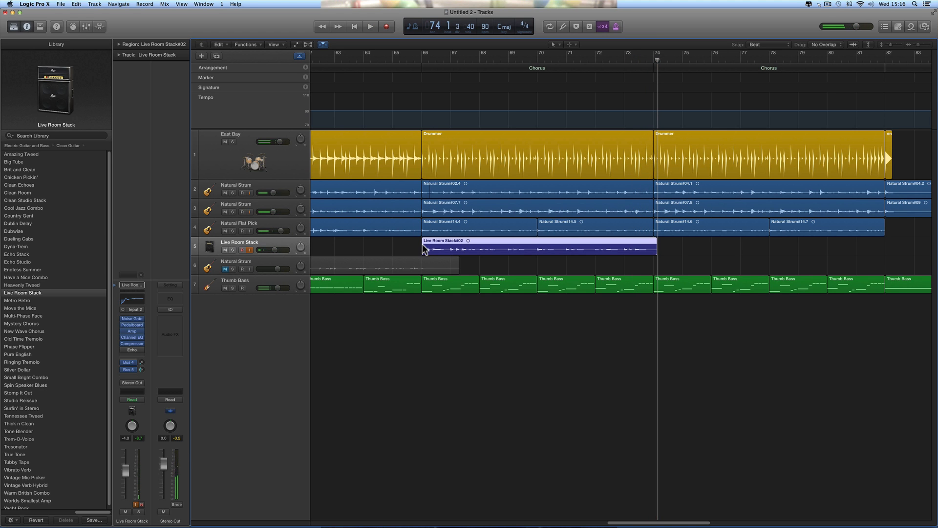
# Trim the new guitar take to its last four bars, moved to bar 66, and play it from there.
pyautogui.moveTo(424, 248)
pyautogui.mouseDown()
pyautogui.moveTo(538, 250)
pyautogui.moveTo(443, 249)
pyautogui.mouseUp()
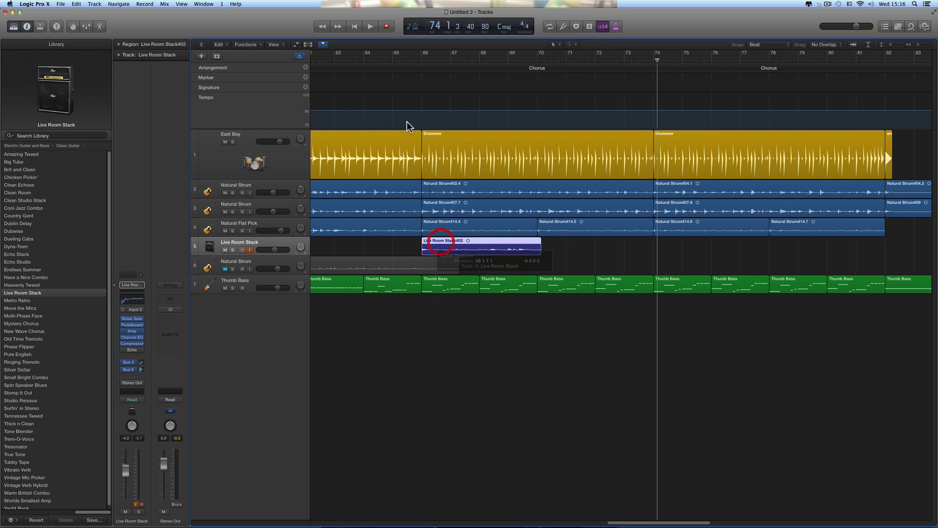
pyautogui.click(419, 59)
pyautogui.click(372, 28)
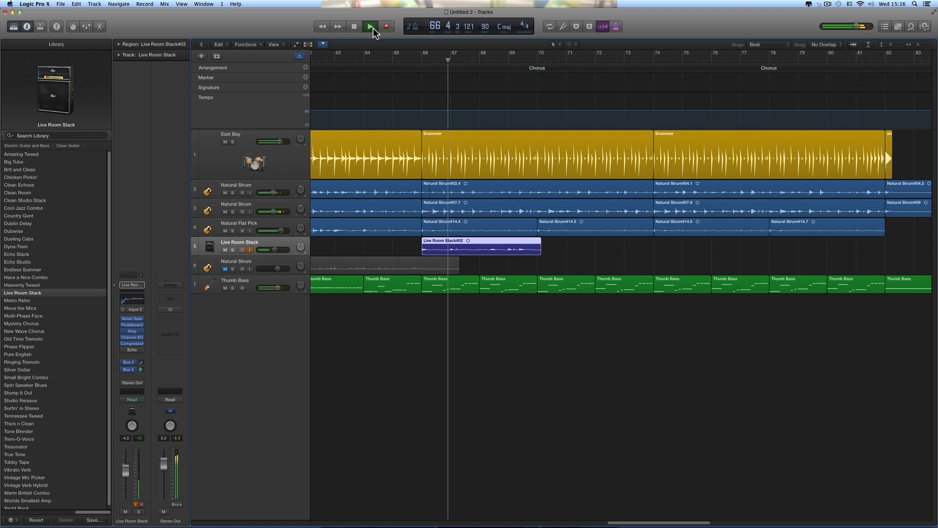
# Copy the four-bar guitar region on track 5 to bar 70 and play the join between the two regions.
pyautogui.moveTo(454, 245); pyautogui.dragTo(570, 244)
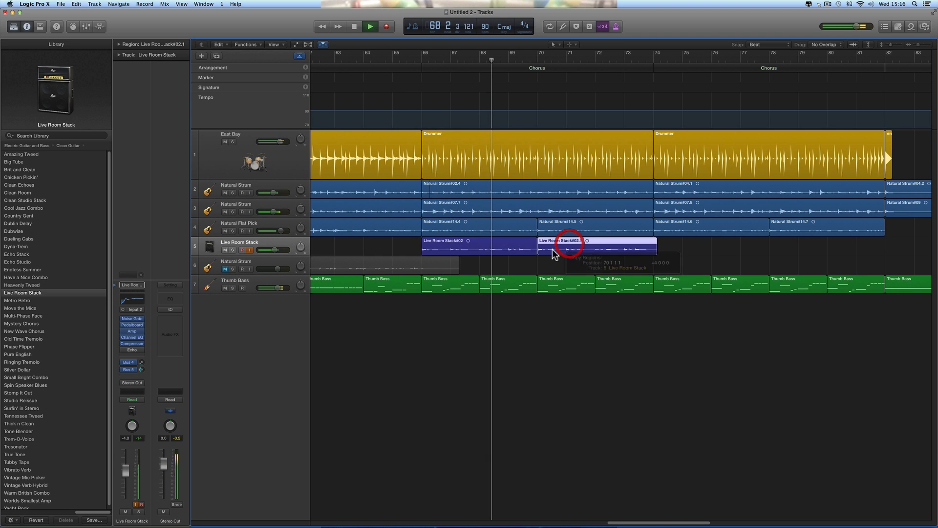
pyautogui.click(521, 243)
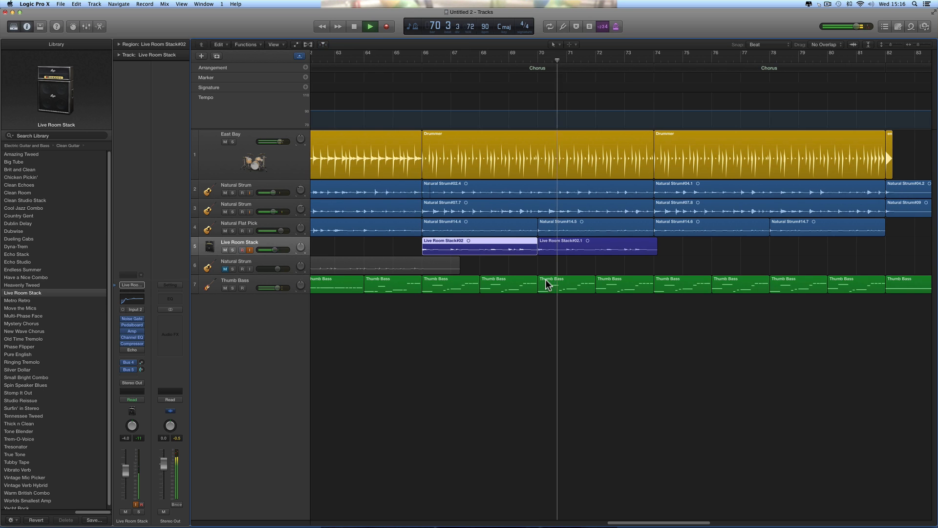
pyautogui.press('space')
pyautogui.moveTo(550, 247)
pyautogui.mouseDown()
pyautogui.moveTo(558, 247)
pyautogui.moveTo(536, 253)
pyautogui.moveTo(544, 250)
pyautogui.mouseUp()
pyautogui.click(551, 246)
pyautogui.click(538, 59)
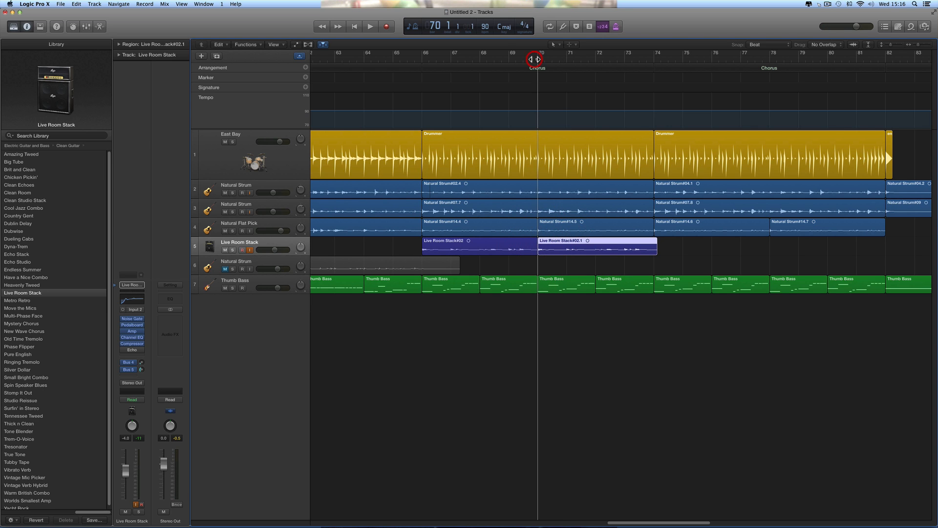
pyautogui.press('space')
pyautogui.press('space')
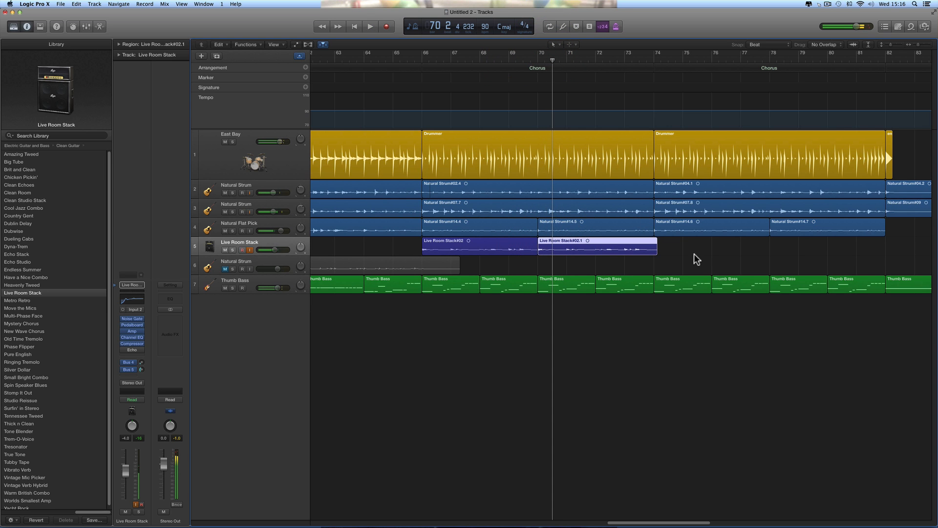
# Trim the end of the second guitar region to bar 74 and copy both regions to bar 74.
pyautogui.click(675, 255)
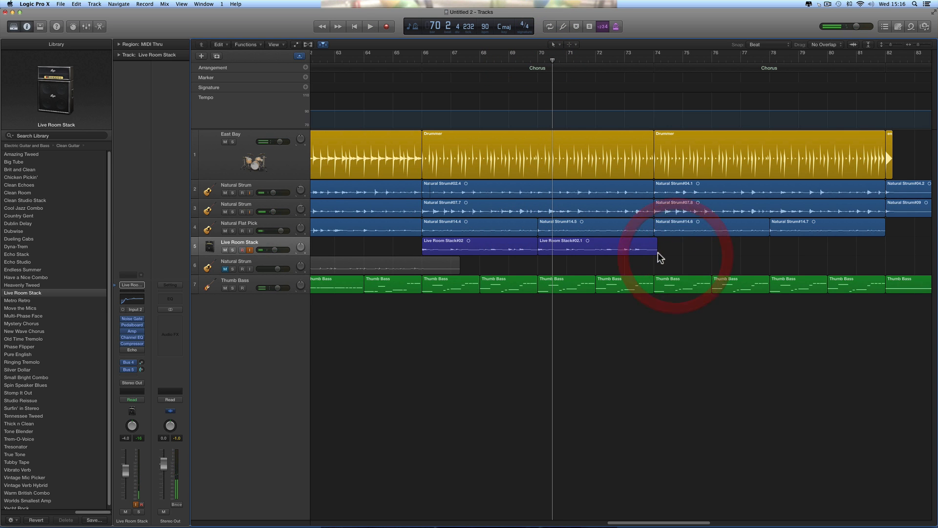
pyautogui.moveTo(655, 252)
pyautogui.mouseDown()
pyautogui.moveTo(645, 254)
pyautogui.moveTo(654, 252)
pyautogui.mouseUp()
pyautogui.keyDown('shift'); pyautogui.click(513, 249); pyautogui.keyUp('shift')
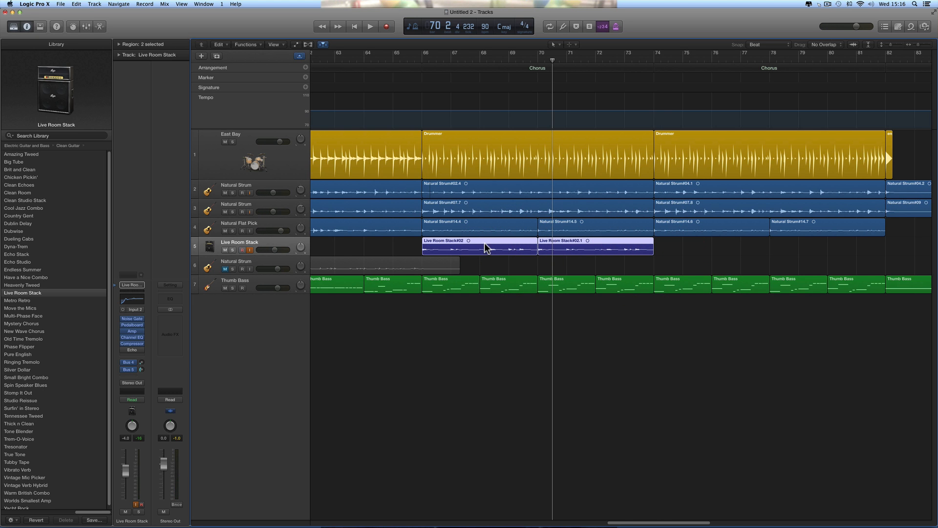
pyautogui.moveTo(471, 238); pyautogui.dragTo(742, 264)
# Set the count-in to 2 bars and record the Live Room Stack ending on track 5 from bar 82 past bar 86.
pyautogui.hscroll(5, 742, 267)
pyautogui.hscroll(2, 742, 268)
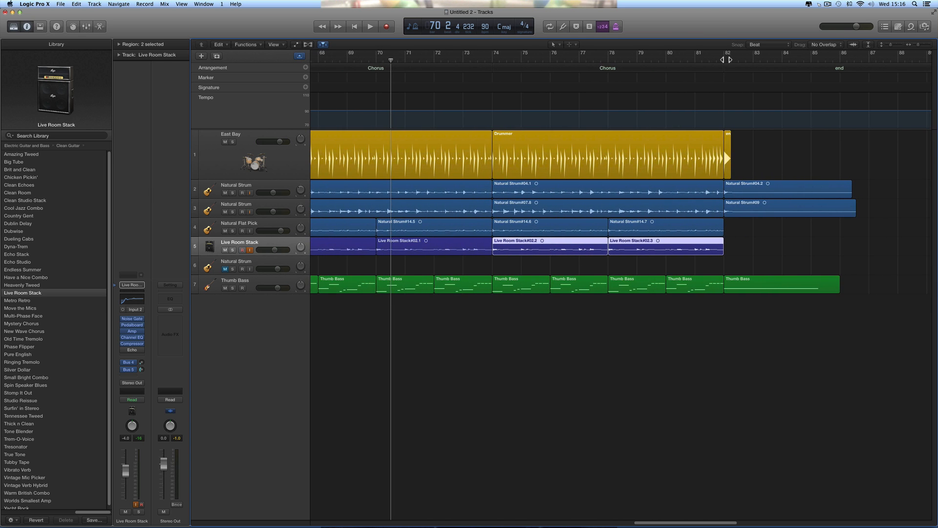
pyautogui.click(724, 59)
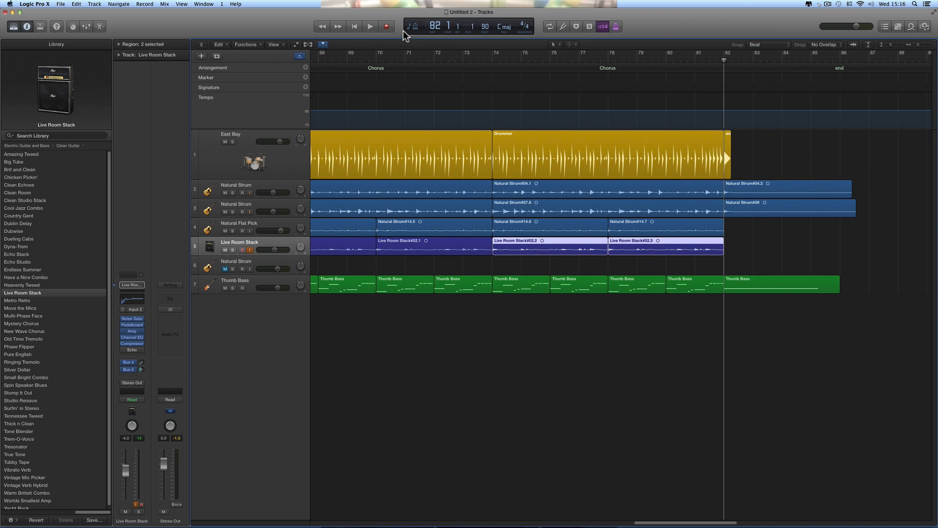
pyautogui.click(147, 5)
pyautogui.moveTo(195, 14)
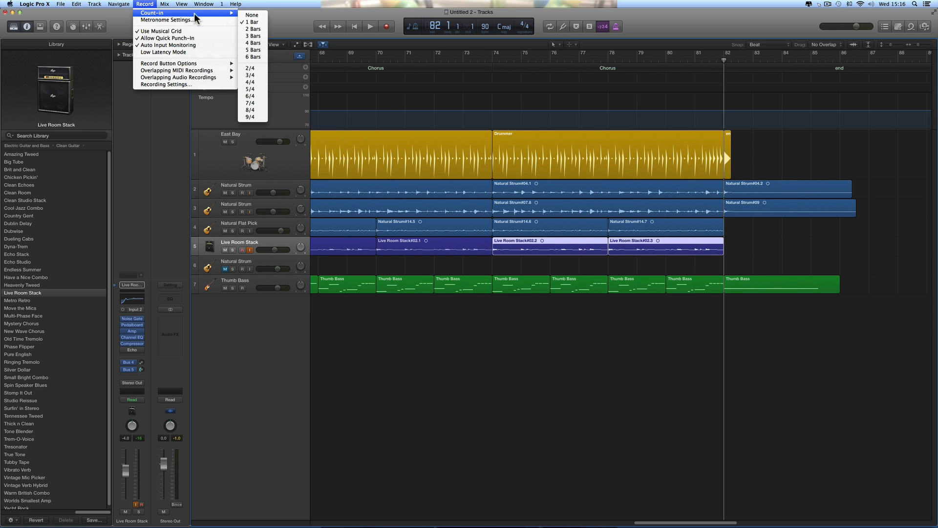
pyautogui.click(251, 29)
pyautogui.click(387, 26)
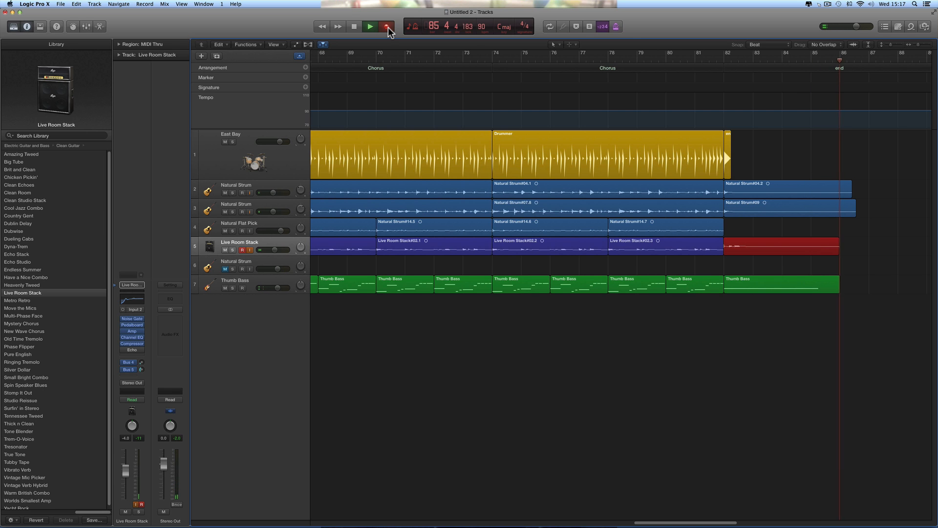
pyautogui.press('space')
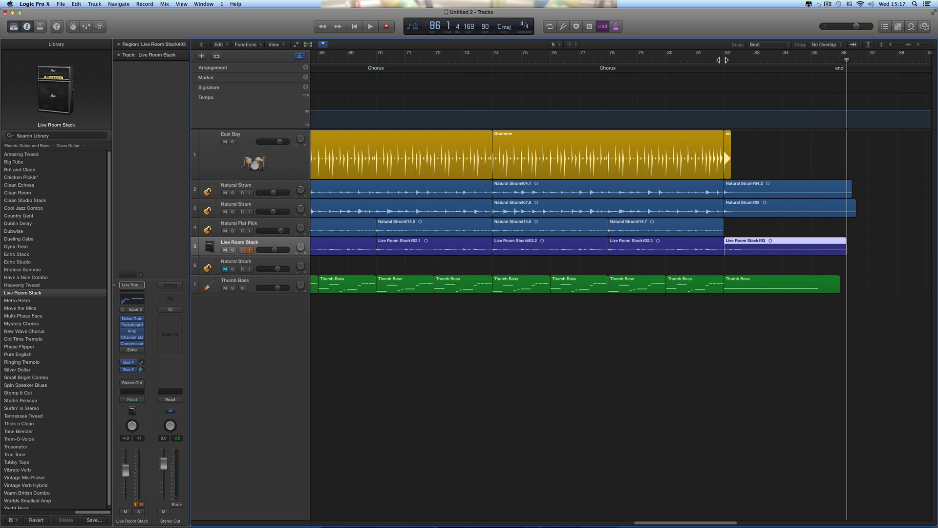
# Play the song from about bar 81 to hear the guitar ending on track 5.
pyautogui.click(699, 57)
pyautogui.click(369, 26)
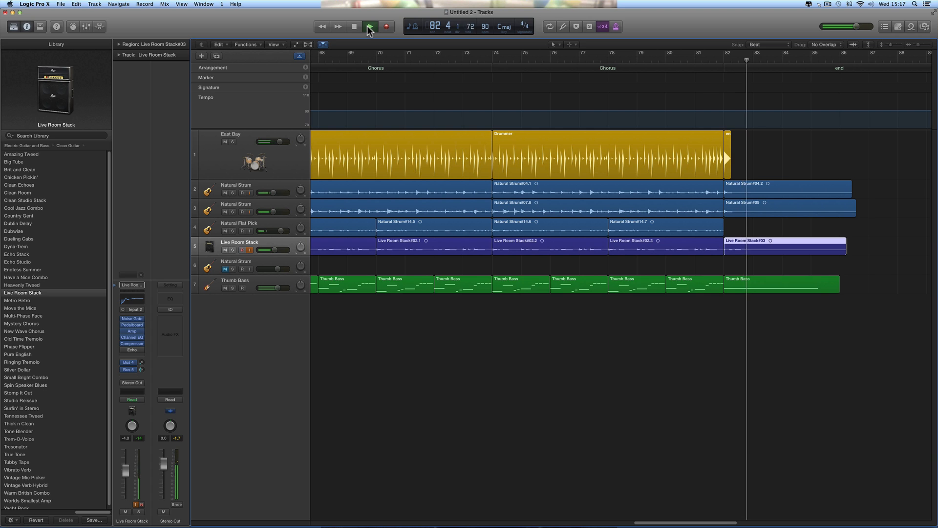
# Play the intro from the beginning of the song and again from bar 2 to rehearse the guitar part.
pyautogui.click(355, 27)
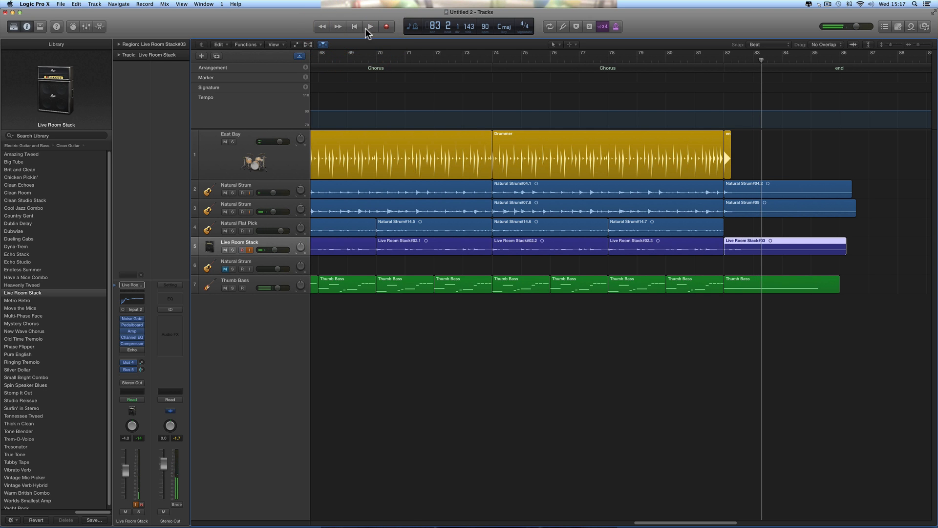
pyautogui.click(355, 27)
pyautogui.click(370, 27)
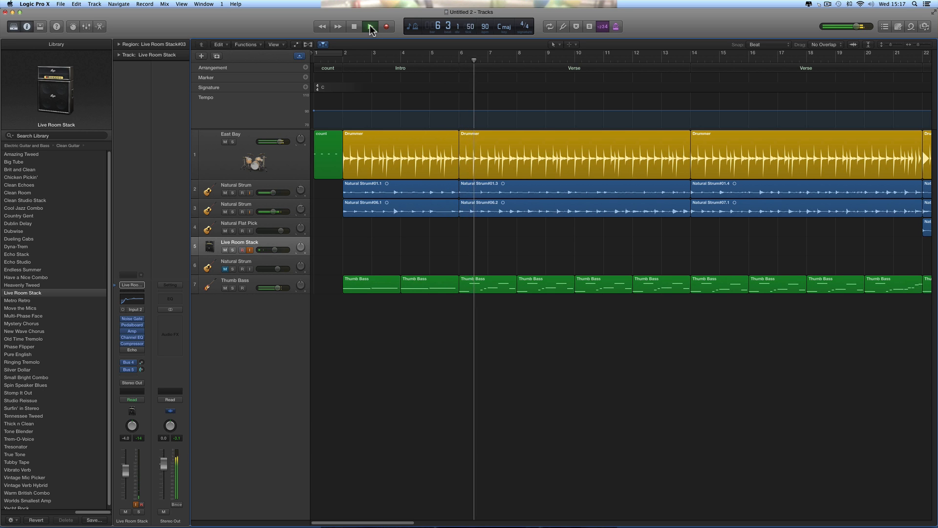
pyautogui.click(370, 25)
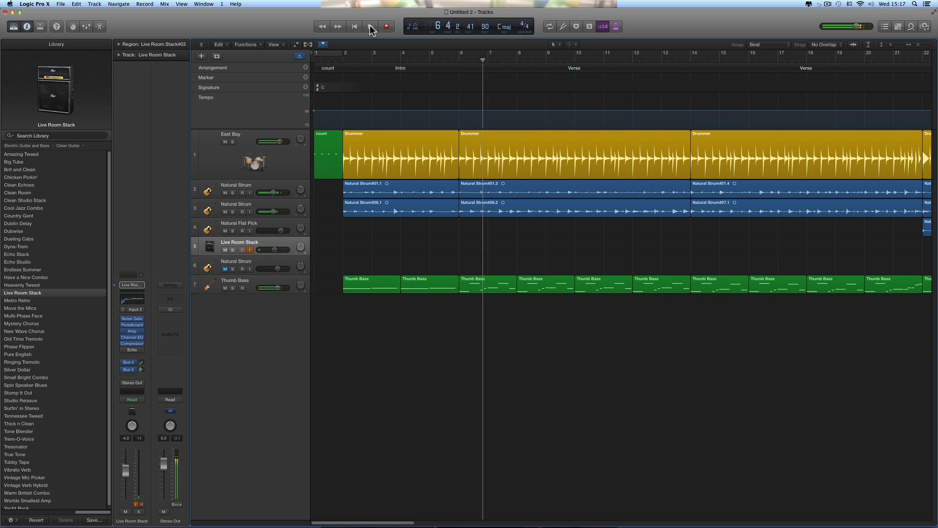
pyautogui.click(343, 59)
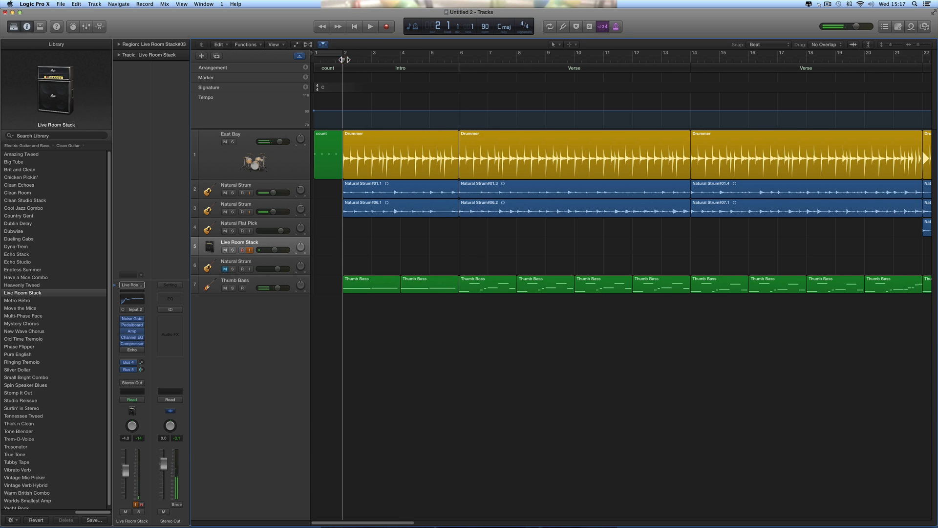
pyautogui.click(355, 26)
pyautogui.click(370, 26)
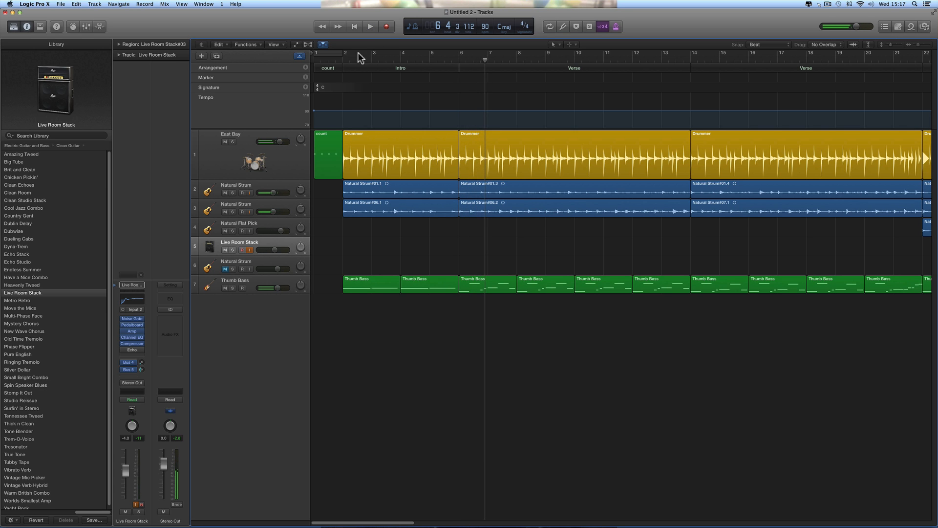
# Record a Live Room Stack guitar part on track 5 over the intro, from bar 2 to just past bar 6.
pyautogui.click(343, 58)
pyautogui.click(384, 27)
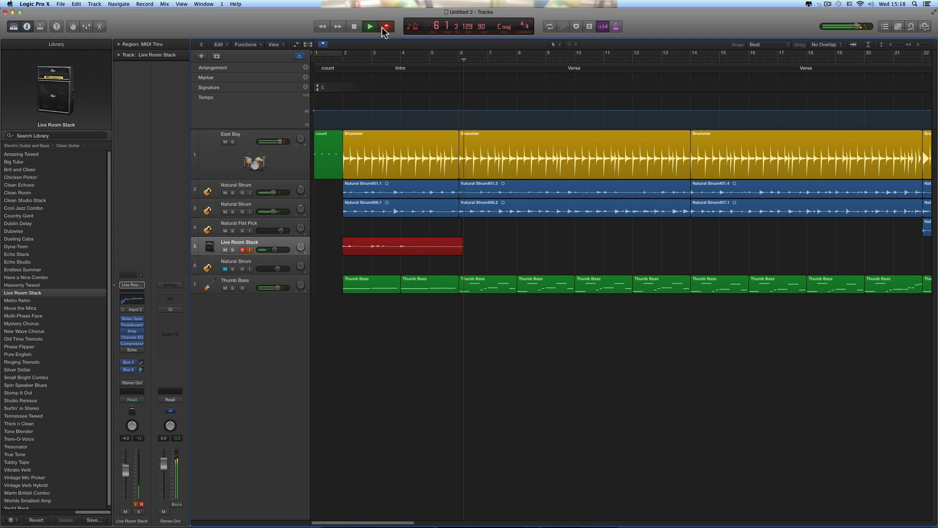
pyautogui.press('space')
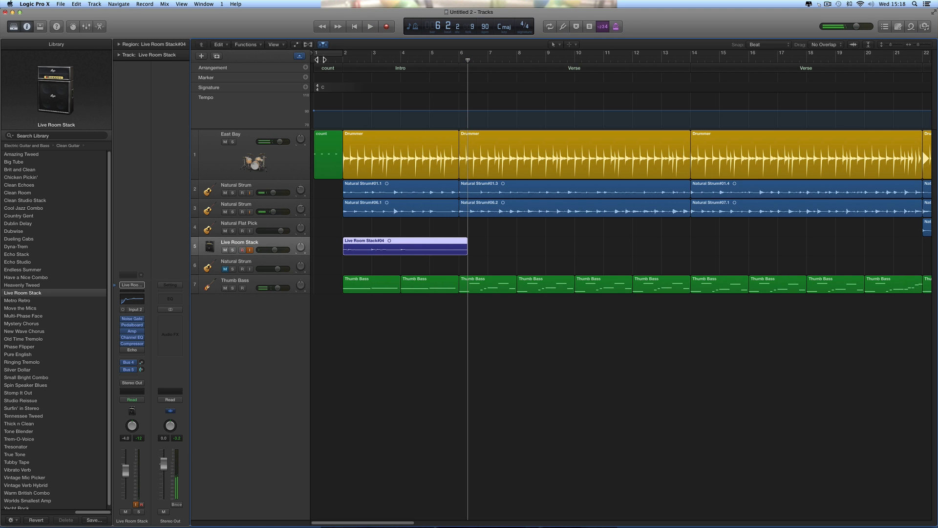
# Play the intro back from the start of the song to hear the new guitar recording on track 5.
pyautogui.click(355, 27)
pyautogui.click(370, 27)
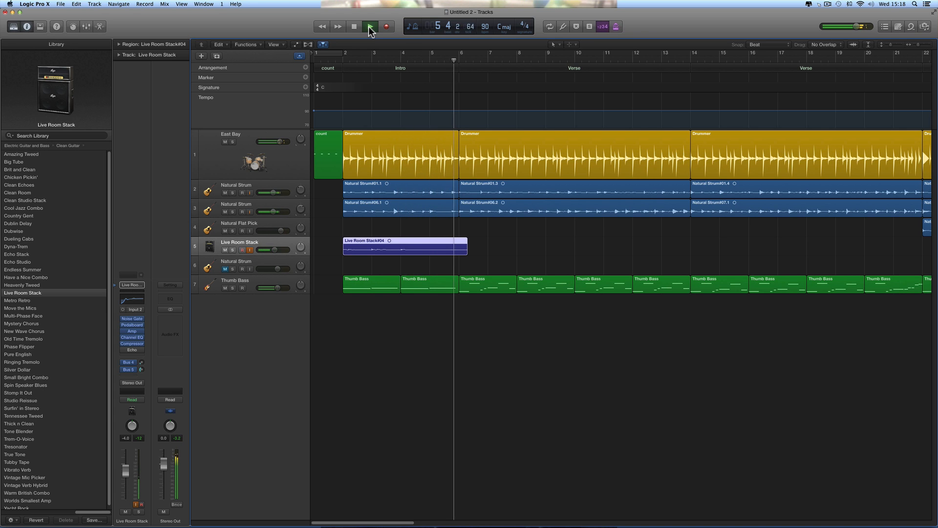
pyautogui.click(355, 27)
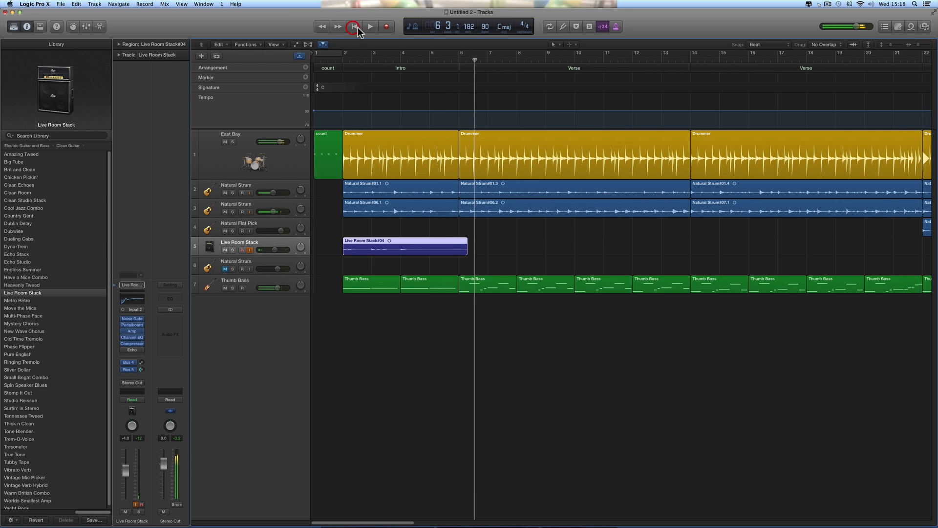
pyautogui.click(355, 27)
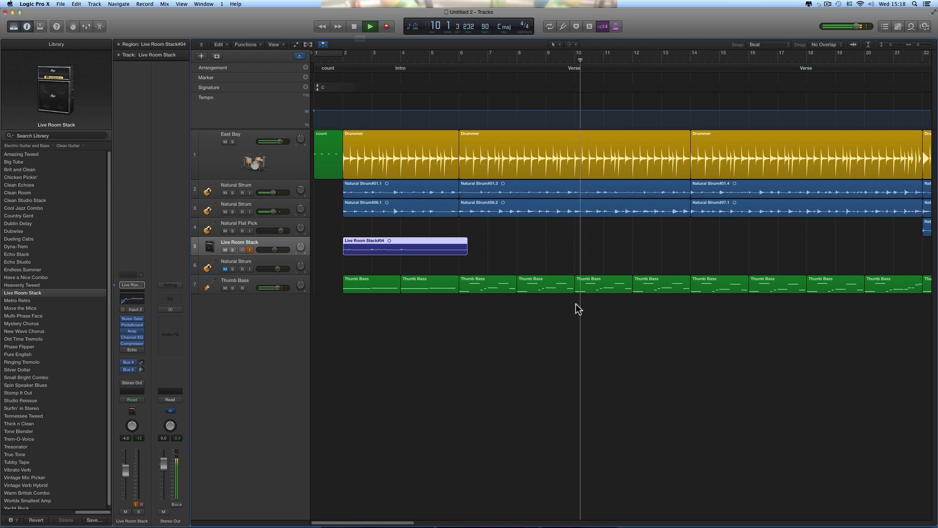
# Set a cycle range from bar 12 to bar 17 and play the verse within it.
pyautogui.hscroll(5, 586, 327)
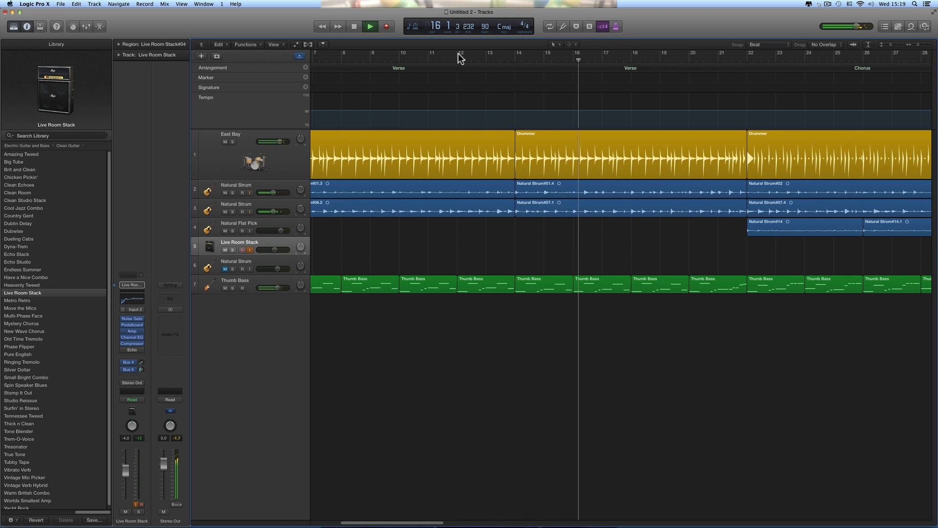
pyautogui.moveTo(458, 56); pyautogui.dragTo(599, 64)
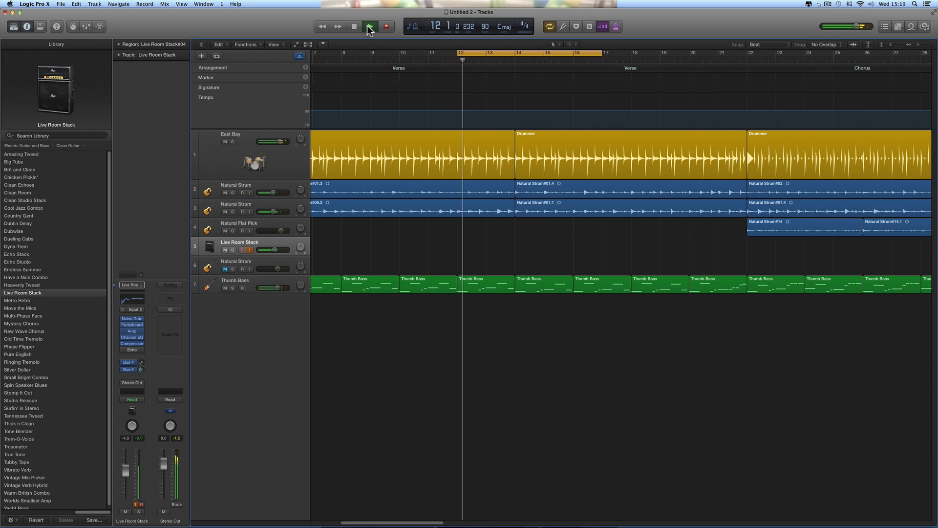
pyautogui.click(367, 26)
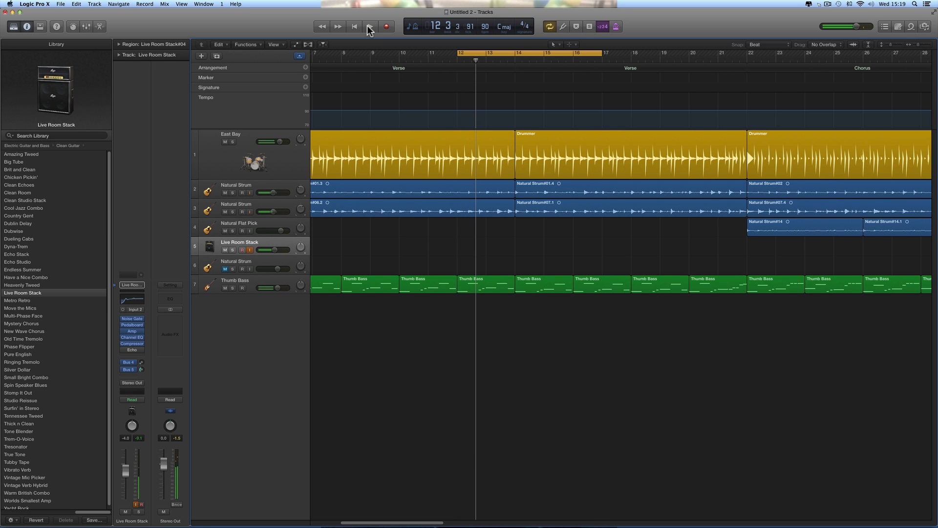
pyautogui.click(368, 26)
pyautogui.click(367, 25)
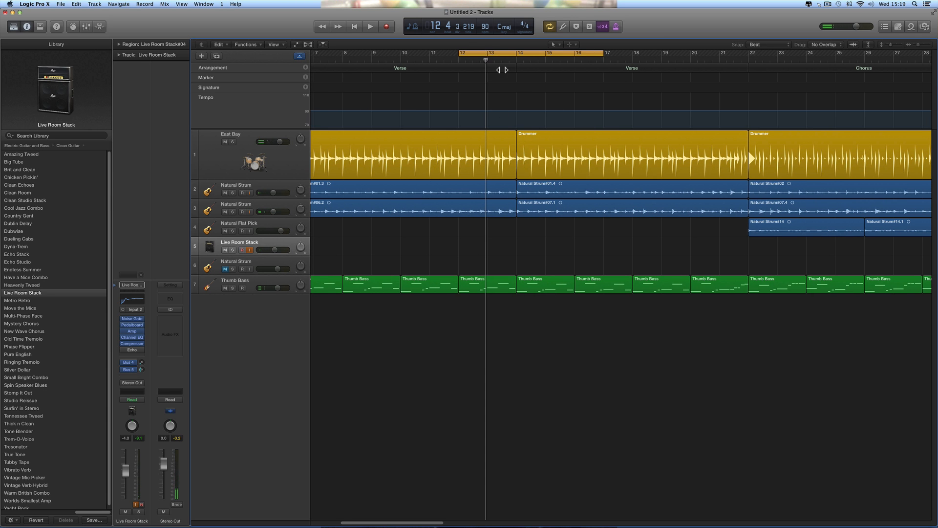
# Play the first chorus, then look over the arrangement as far as the choruses that have Live Room Stack regions.
pyautogui.hscroll(10, 564, 158)
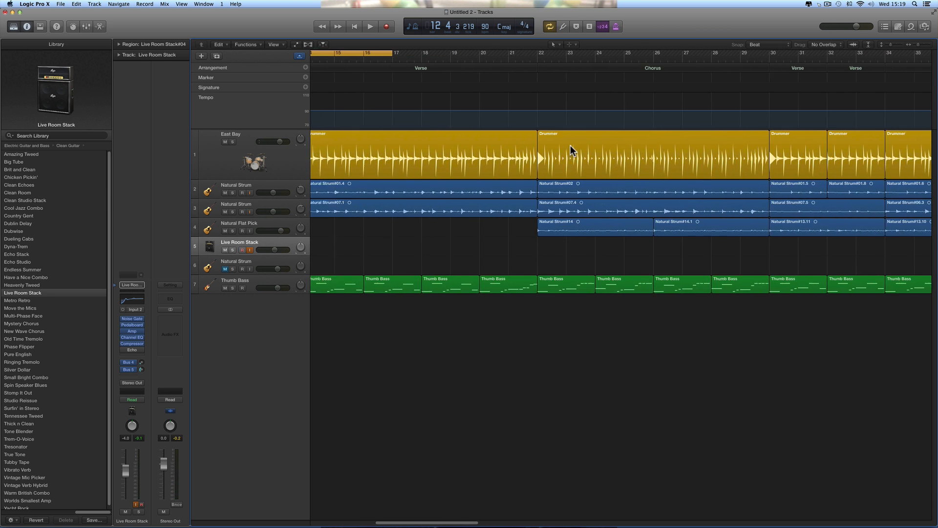
pyautogui.click(370, 27)
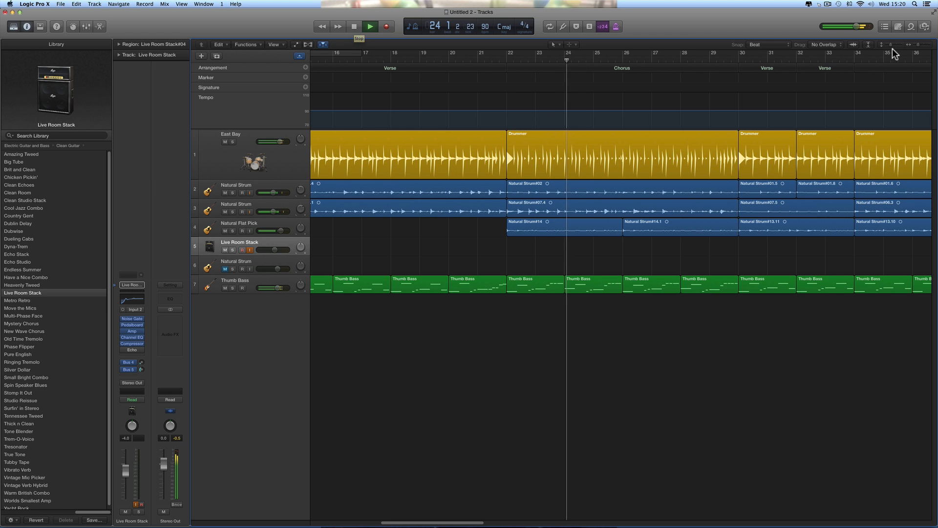
pyautogui.click(911, 46)
pyautogui.click(911, 45)
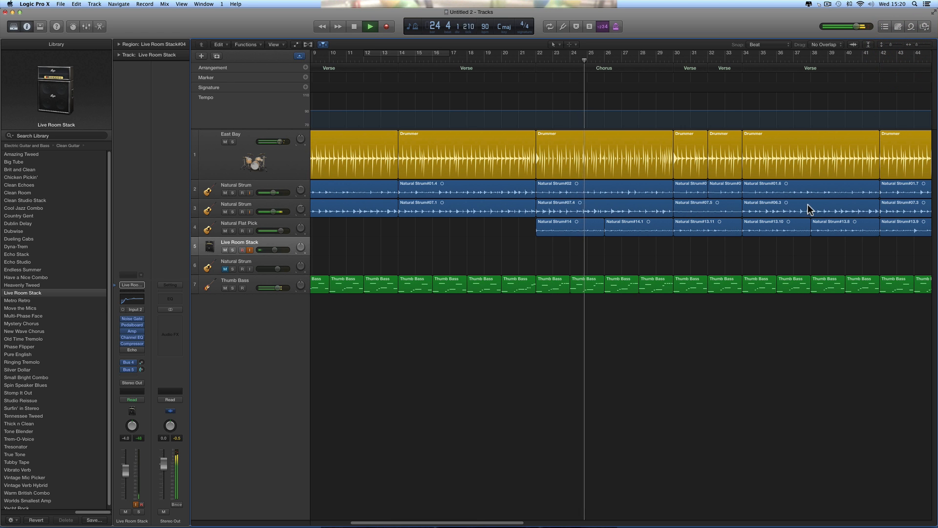
pyautogui.hscroll(5, 790, 236)
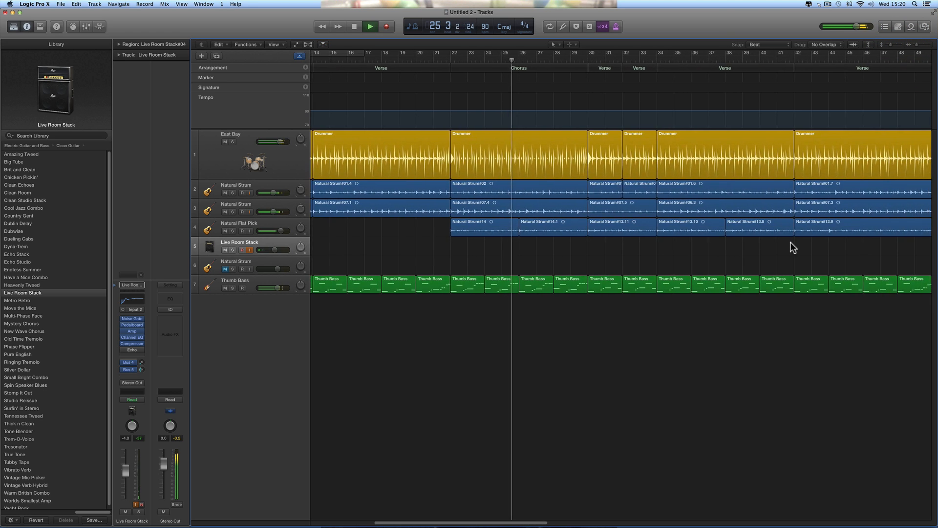
pyautogui.hscroll(15, 792, 234)
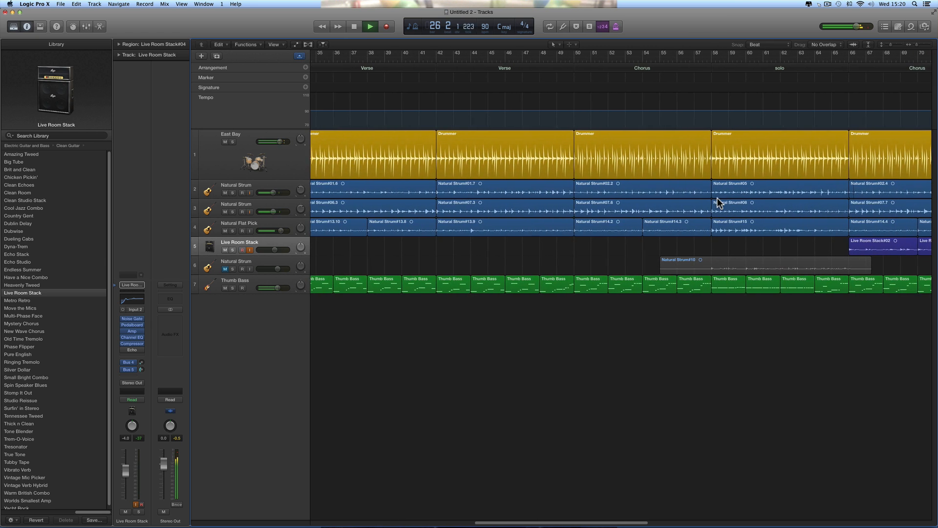
pyautogui.press('space')
pyautogui.hscroll(5, 740, 204)
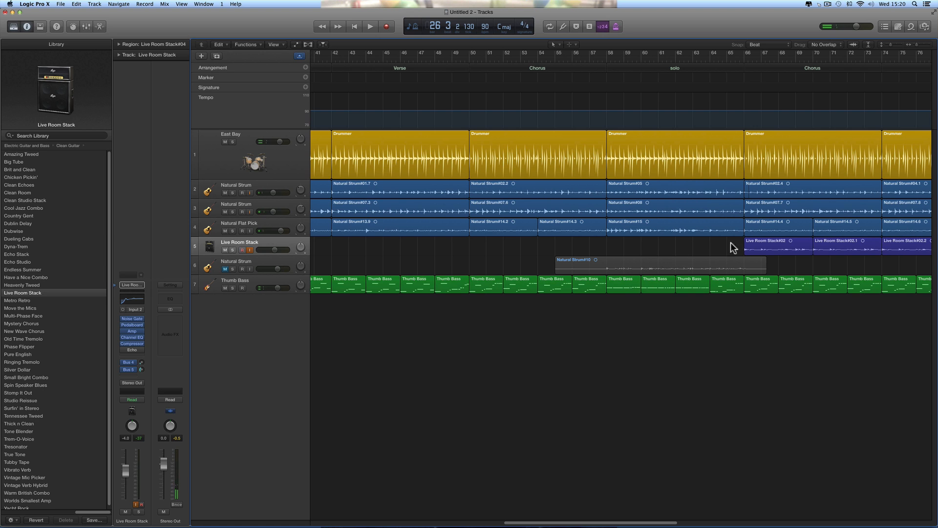
# Play the recorded guitar part in the chorus at bar 66 and widen the timeline view to show all choruses.
pyautogui.press('space')
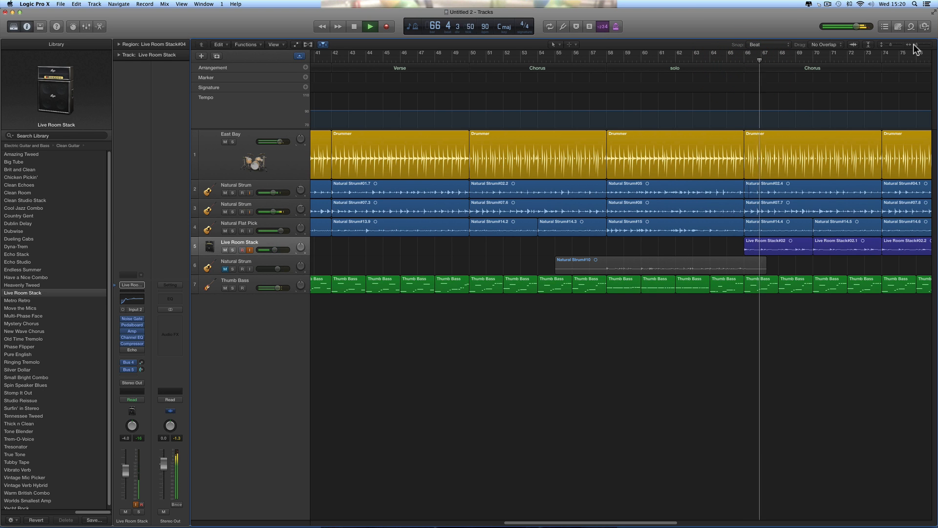
pyautogui.moveTo(916, 45); pyautogui.dragTo(914, 45)
pyautogui.press('space')
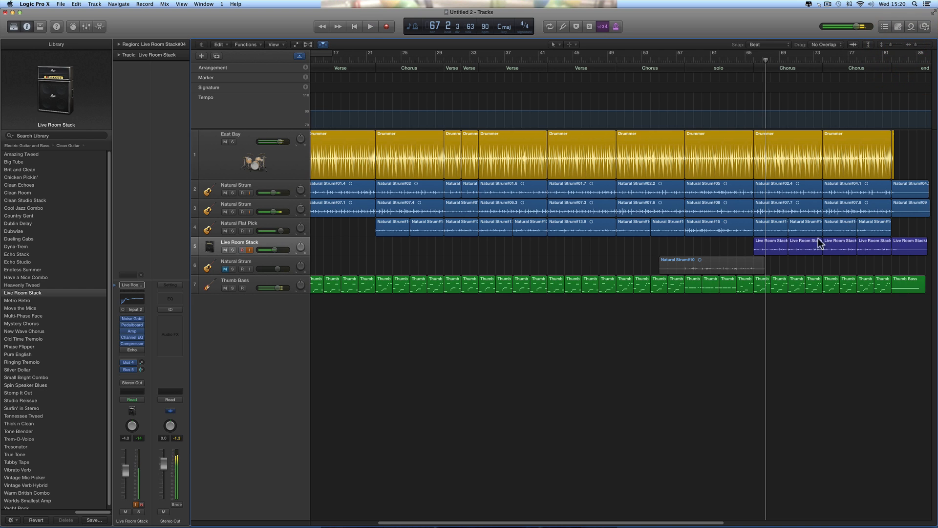
# Copy the two adjacent Live Room Stack regions starting at bar 66 on track 5 to the choruses at bars 50 and 22.
pyautogui.click(772, 246)
pyautogui.keyDown('shift'); pyautogui.click(812, 244); pyautogui.keyUp('shift')
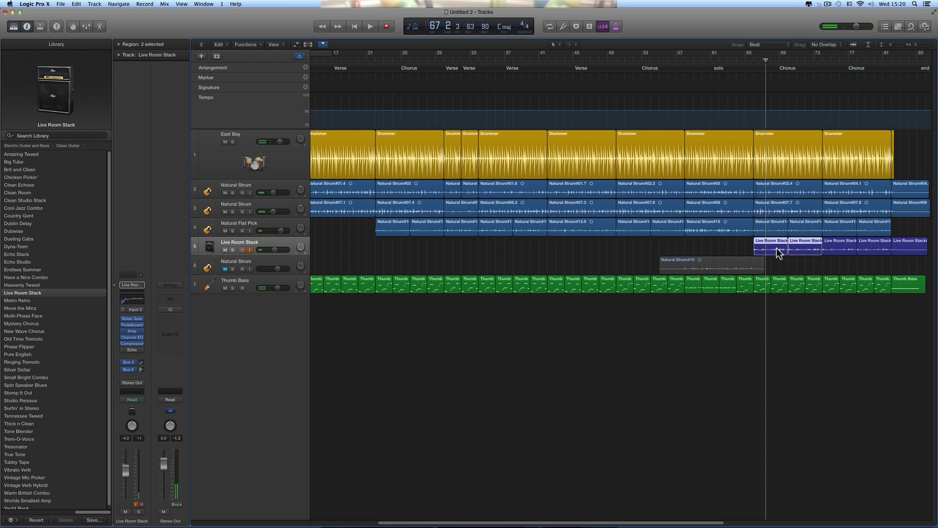
pyautogui.moveTo(769, 244); pyautogui.dragTo(393, 239)
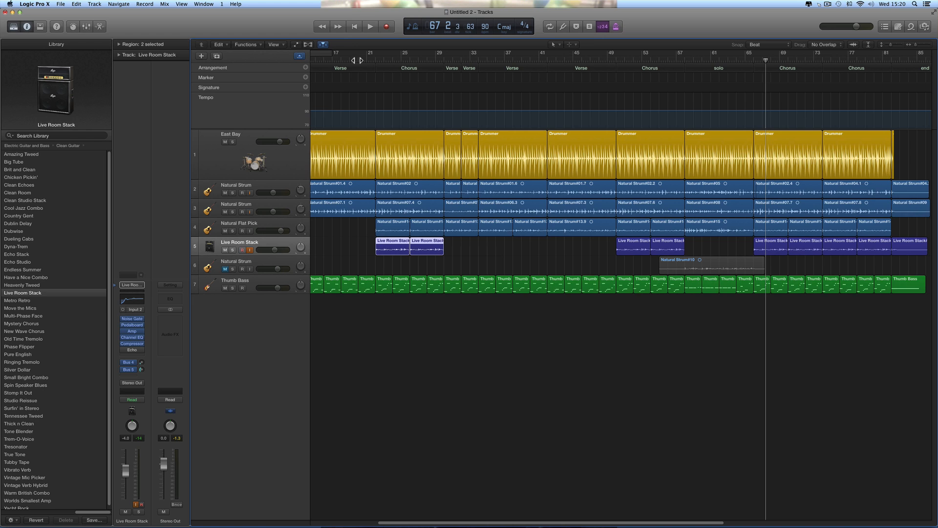
# Play the song from bar 20 to about bar 40 to hear the copied guitar regions in the first chorus.
pyautogui.doubleClick(357, 60)
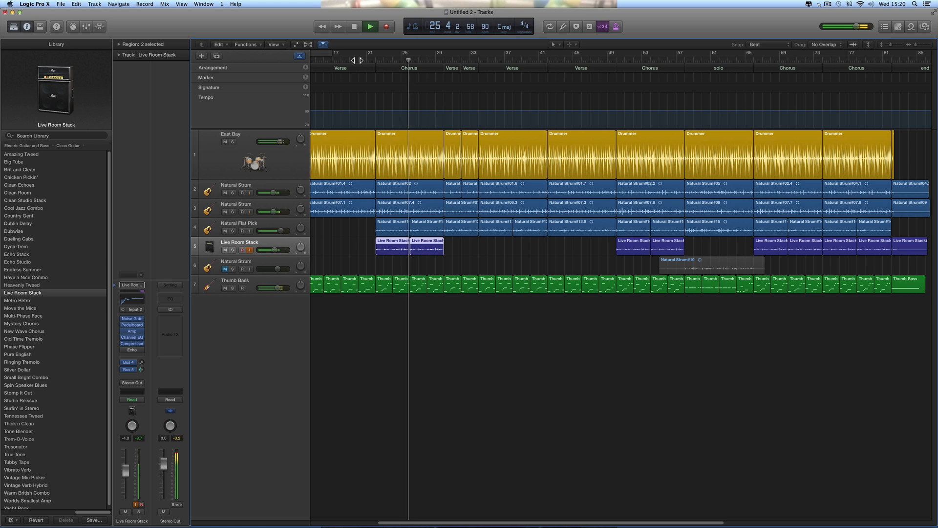
pyautogui.press('space')
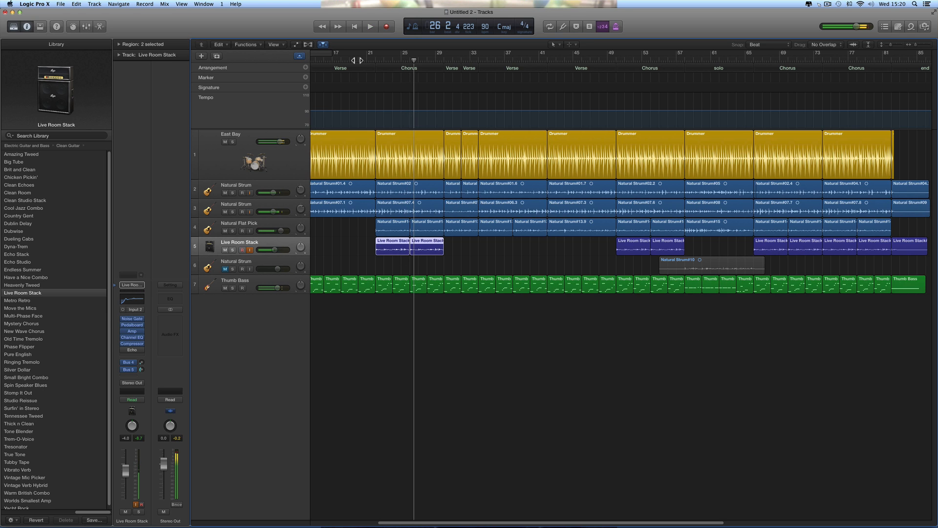
pyautogui.click(365, 59)
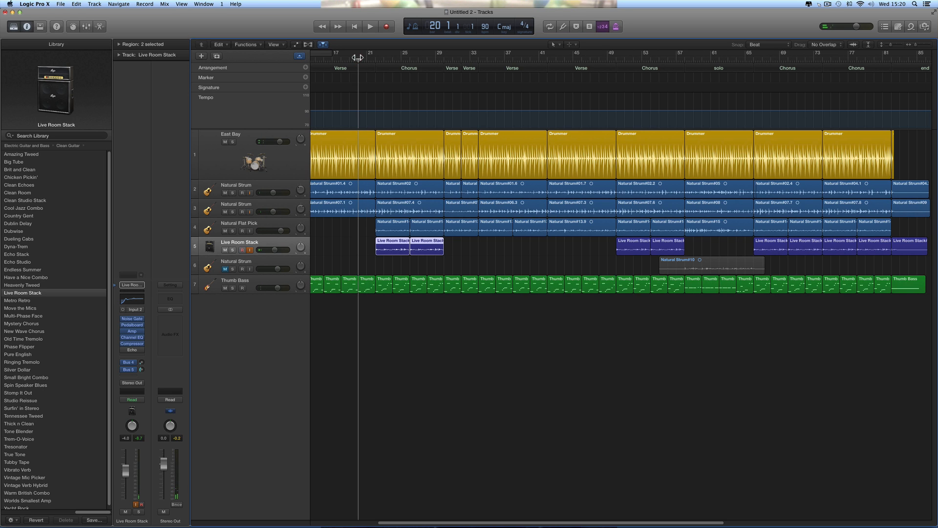
pyautogui.click(369, 27)
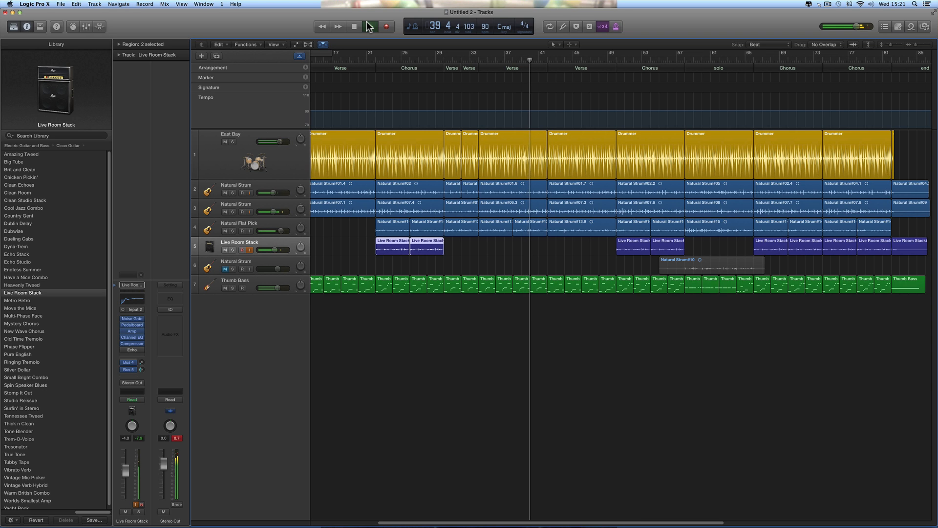
pyautogui.click(367, 22)
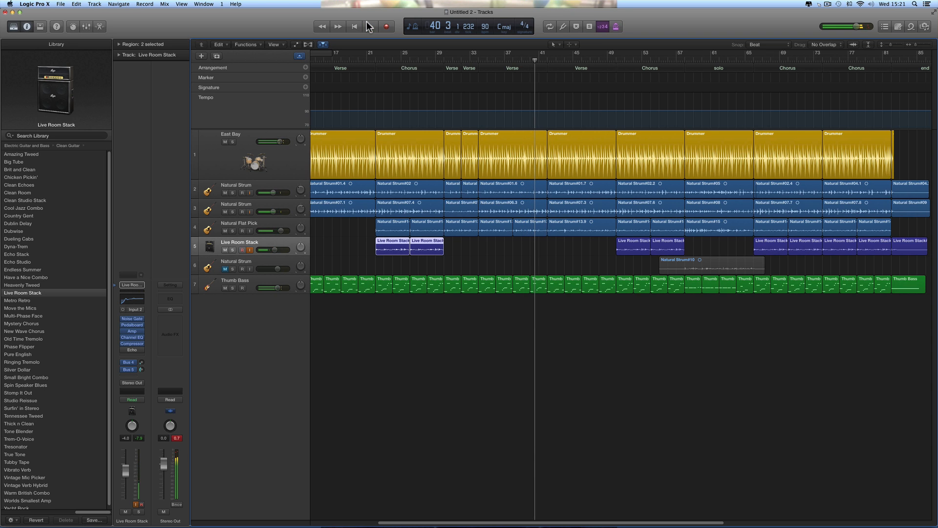
# Delete the muted Natural Strum#10 region along with its audio file, and remove its empty track 6.
pyautogui.click(698, 264)
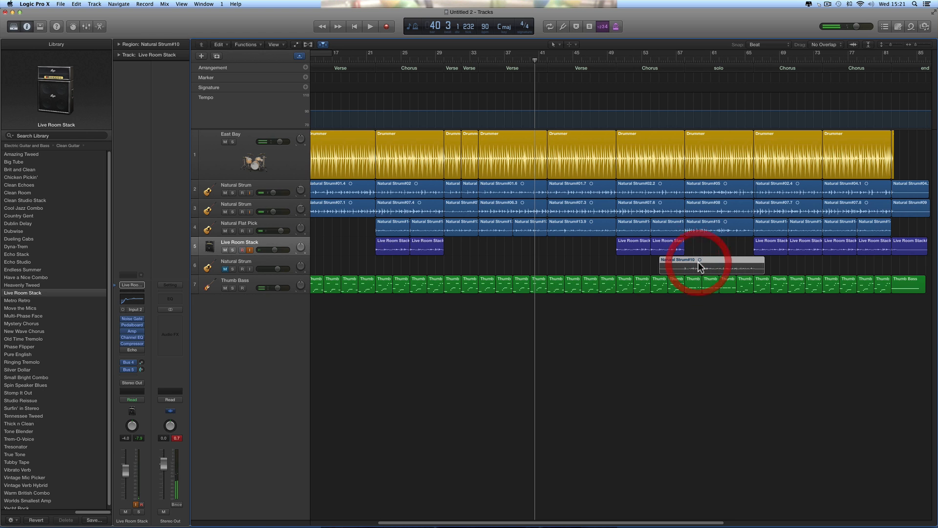
pyautogui.press('Delete')
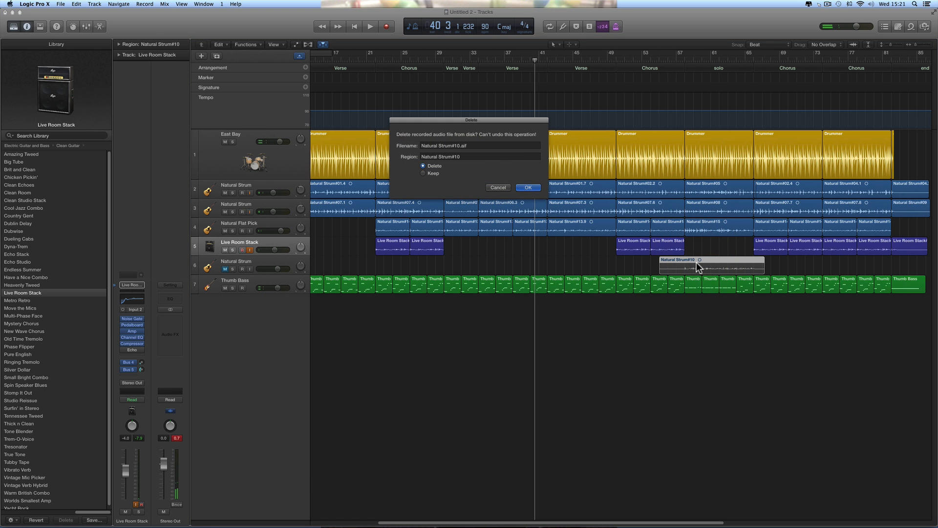
pyautogui.click(526, 188)
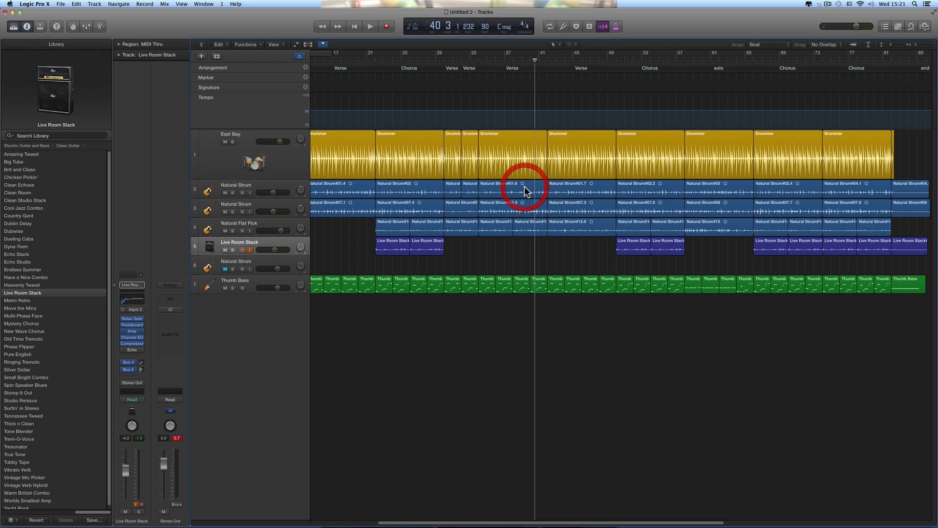
pyautogui.click(274, 260)
pyautogui.press('super+BackSpace')
pyautogui.hscroll(1, 274, 243)
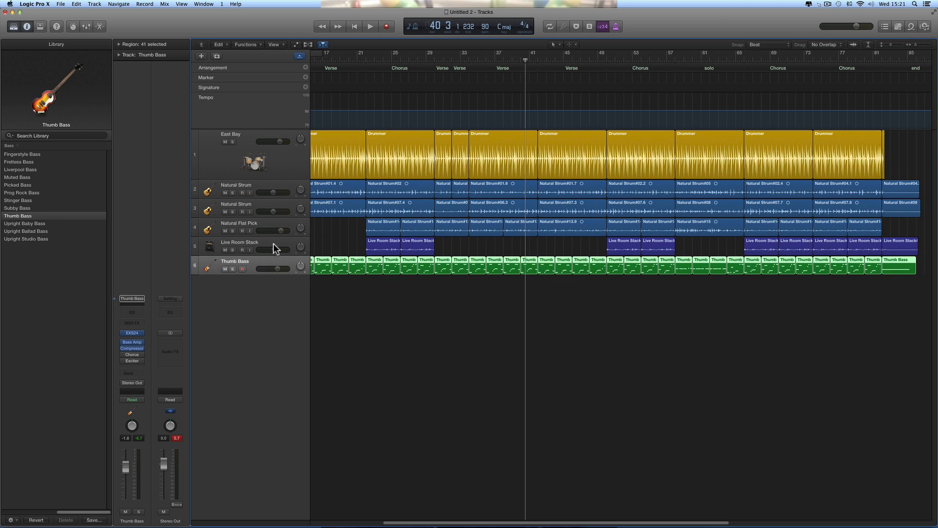
# Duplicate the Live Room Stack track as a new track 6 and place the playhead at bar 57.
pyautogui.click(274, 243)
pyautogui.click(217, 56)
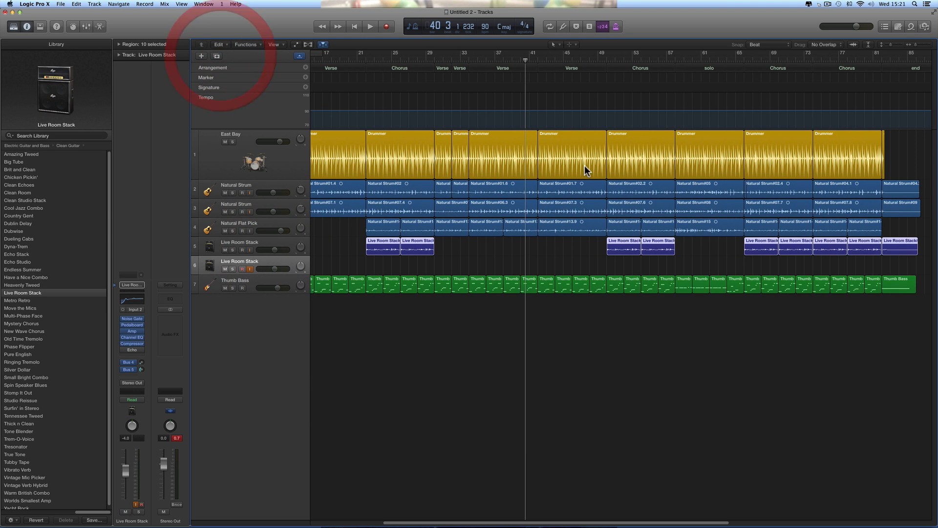
pyautogui.click(665, 60)
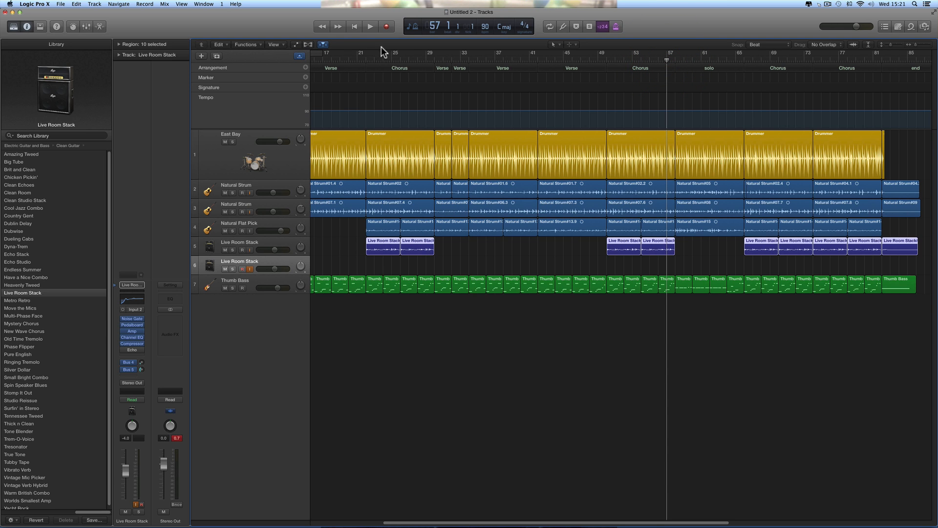
# Record a guitar part on track 6 from bar 57 through the solo, stopping just after bar 66.
pyautogui.click(387, 28)
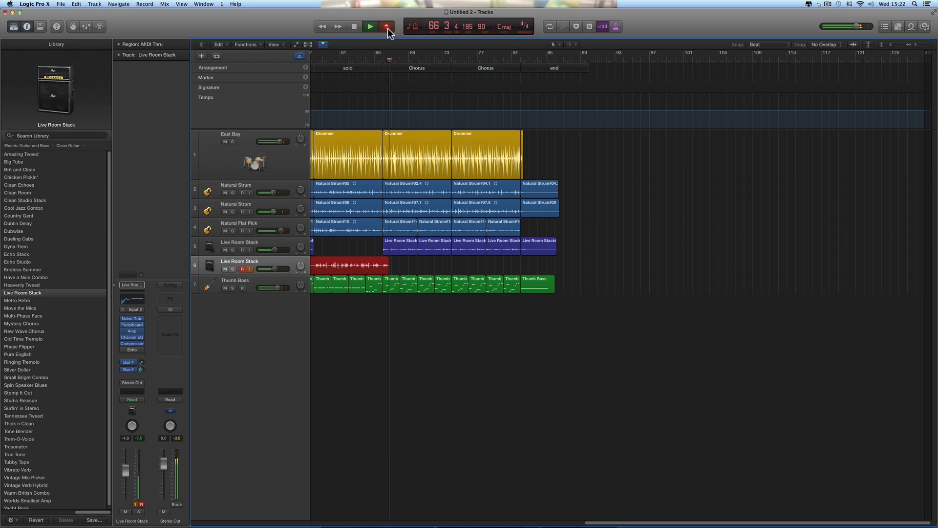
pyautogui.press('space')
pyautogui.hscroll(-3, 487, 78)
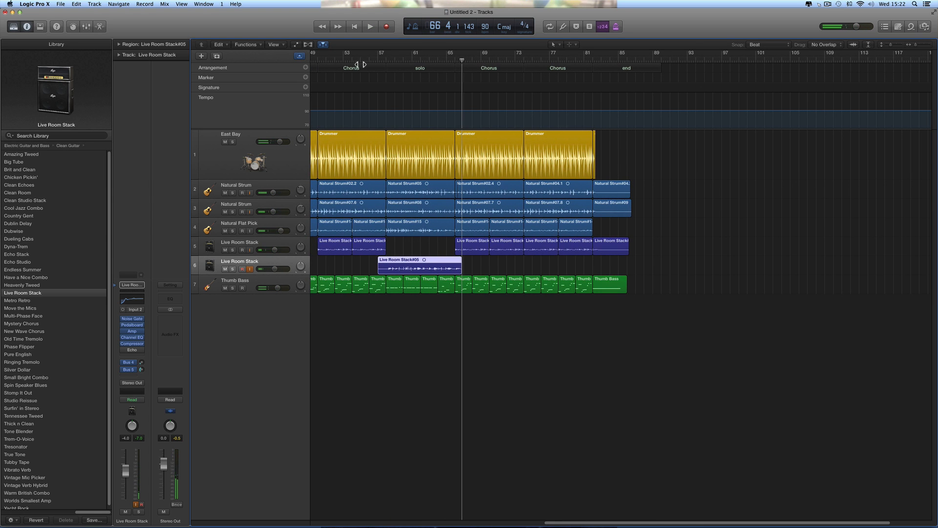
# Play back the new solo recording from bar 57 and trim the end of its track 6 region to bar 66.
pyautogui.click(379, 59)
pyautogui.click(370, 26)
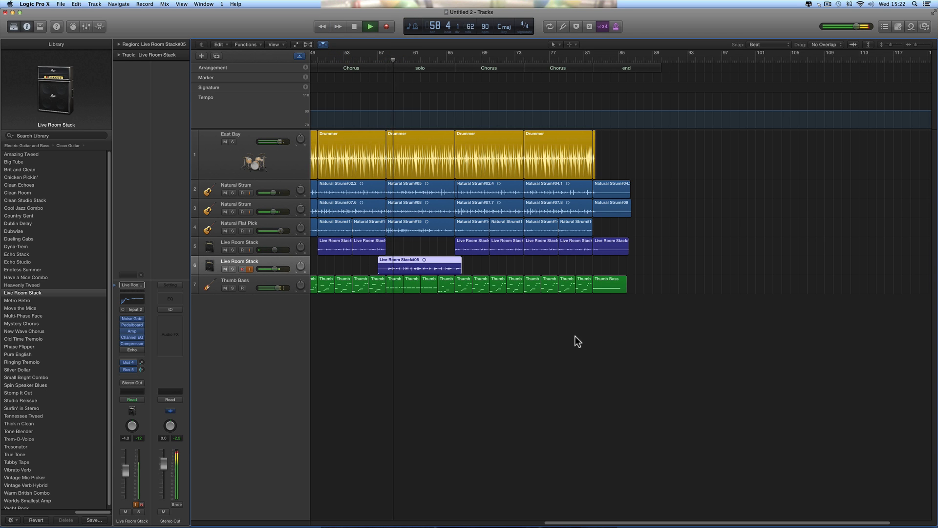
pyautogui.hscroll(-2, 574, 335)
pyautogui.hscroll(-1, 575, 336)
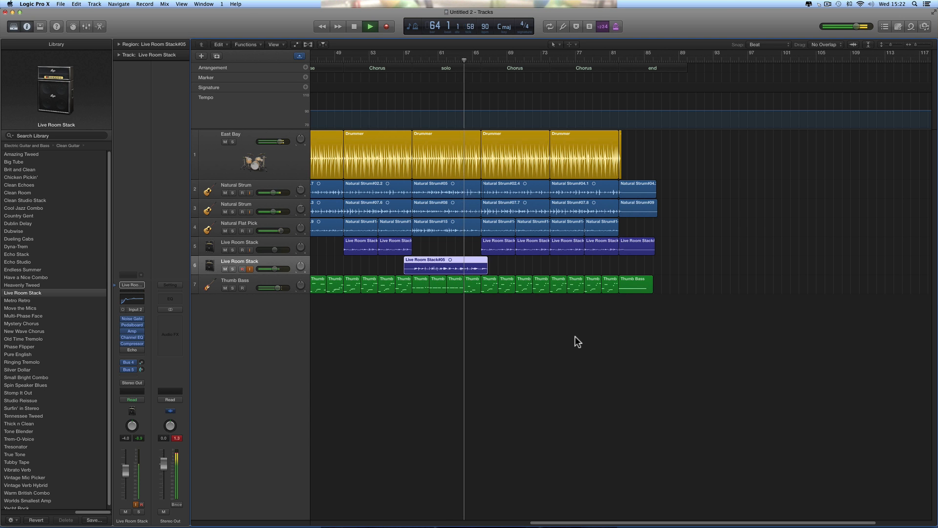
pyautogui.hscroll(-3, 575, 336)
pyautogui.hscroll(-1, 576, 337)
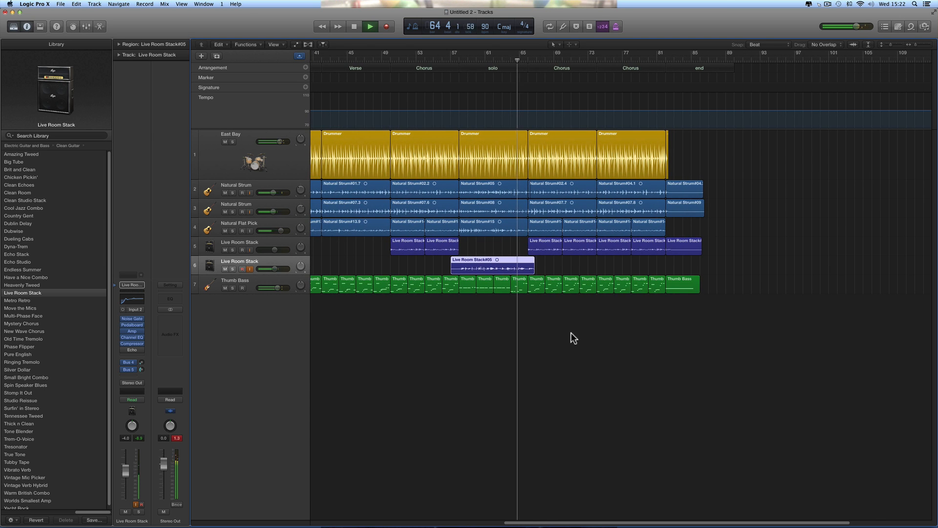
pyautogui.moveTo(534, 270); pyautogui.dragTo(527, 270)
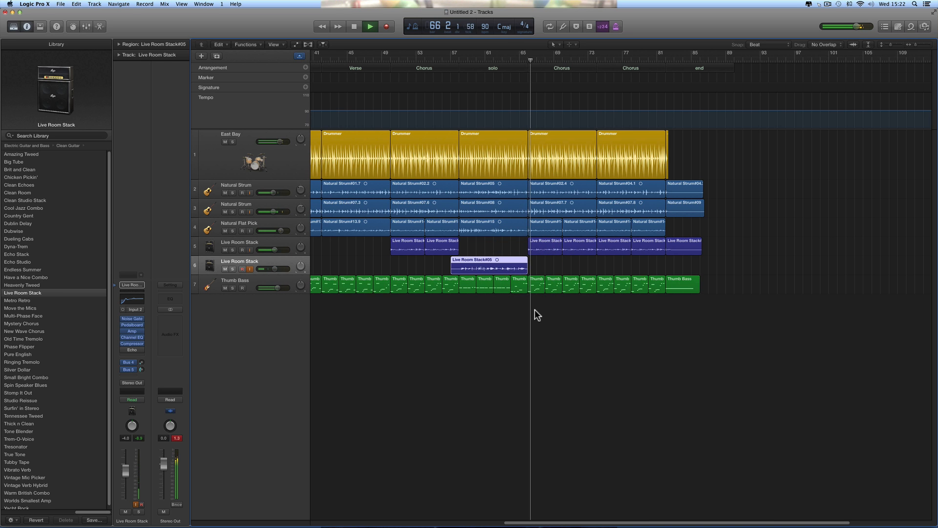
# Duplicate the Live Room Stack track 6 as a new empty track 7 and turn on Catch Playhead.
pyautogui.hscroll(-3, 535, 309)
pyautogui.hscroll(-9, 534, 309)
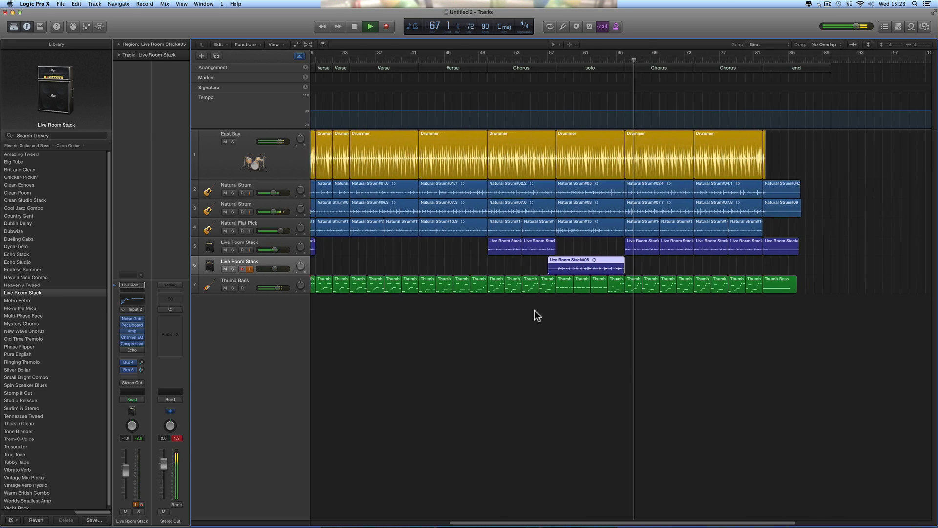
pyautogui.hscroll(-14, 535, 310)
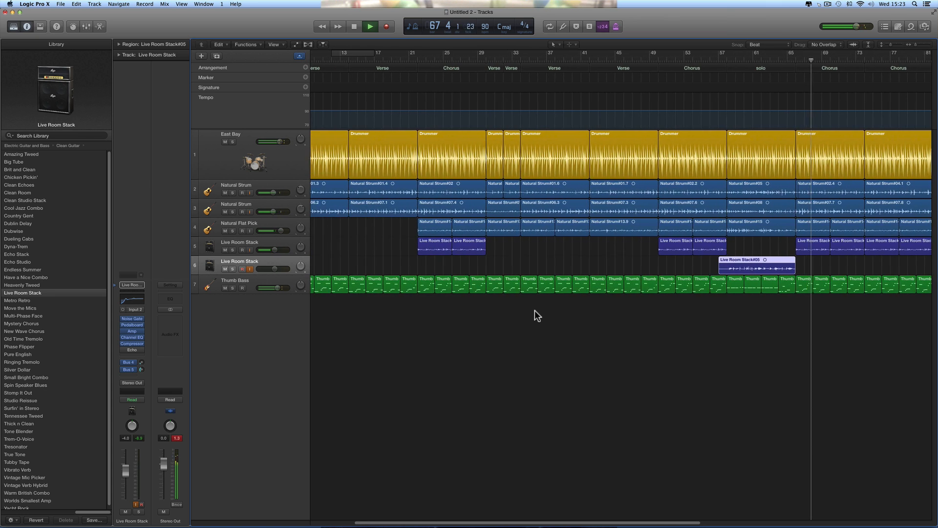
pyautogui.hscroll(-7, 534, 311)
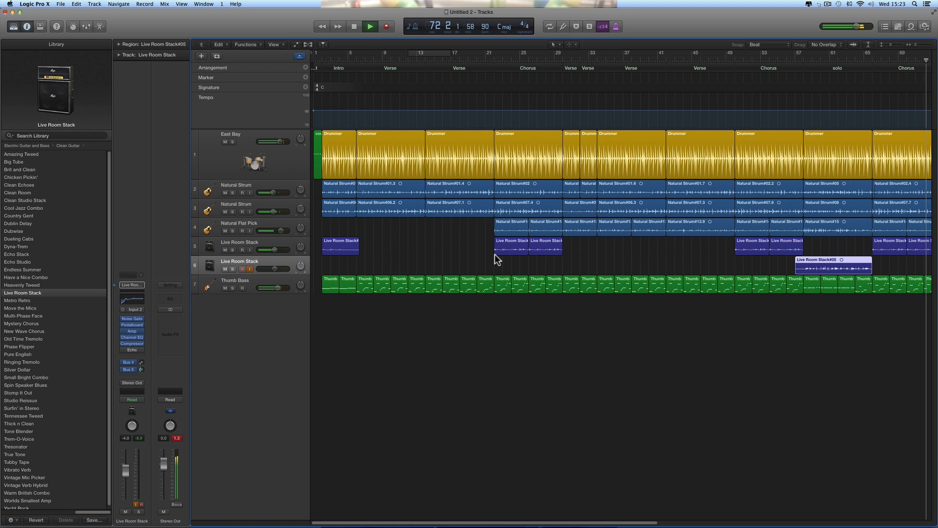
pyautogui.click(353, 26)
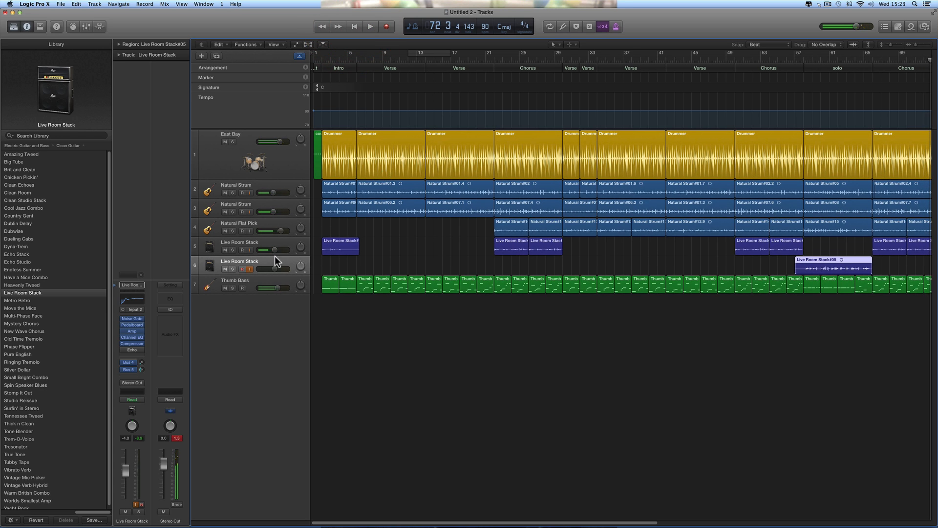
pyautogui.click(216, 56)
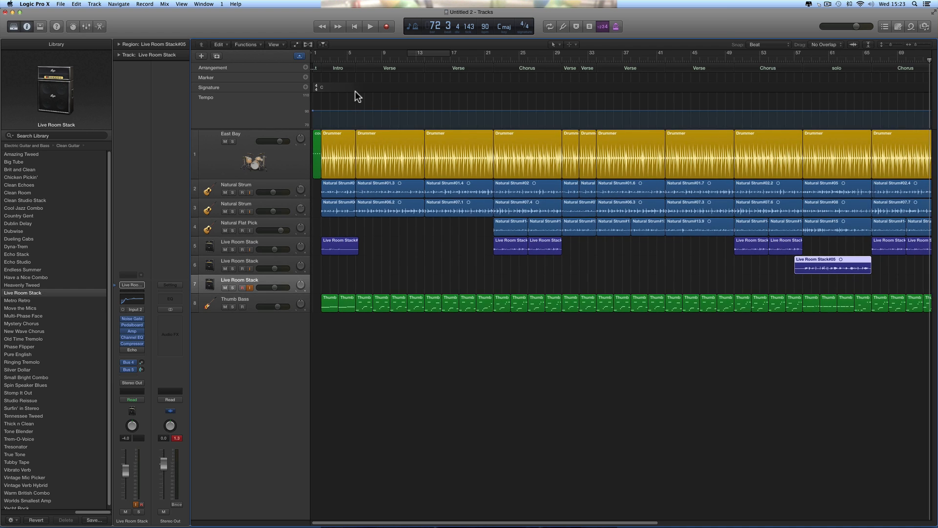
pyautogui.click(323, 44)
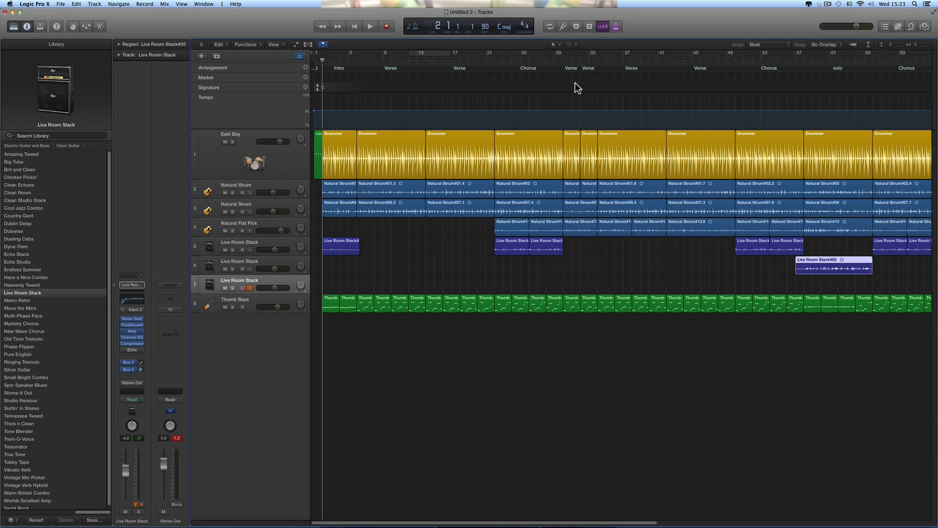
# Record a guitar take on track 7 from bar 30 to about bar 52.
pyautogui.click(554, 59)
pyautogui.click(562, 59)
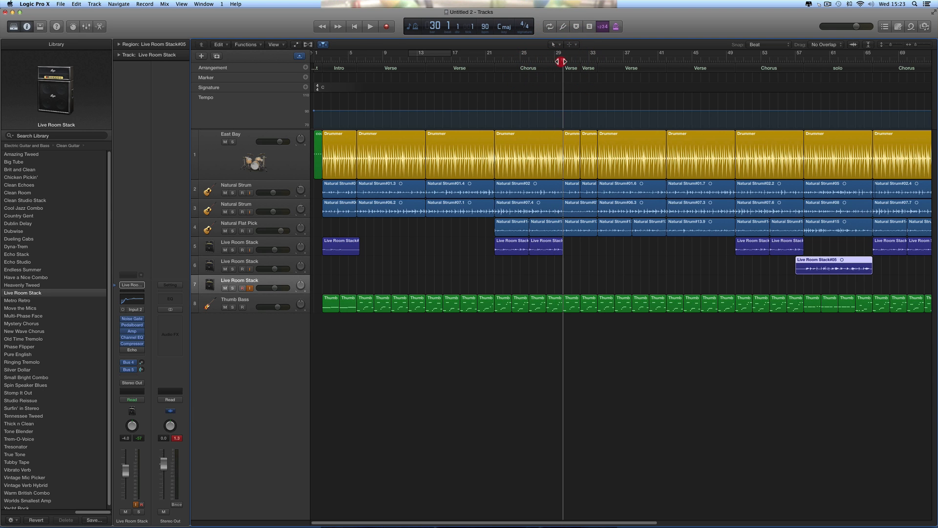
pyautogui.click(387, 27)
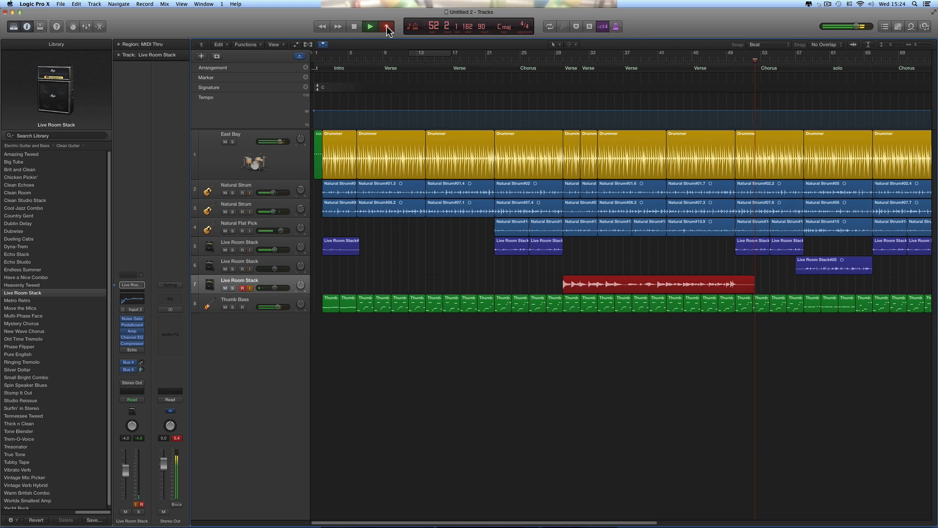
pyautogui.click(386, 27)
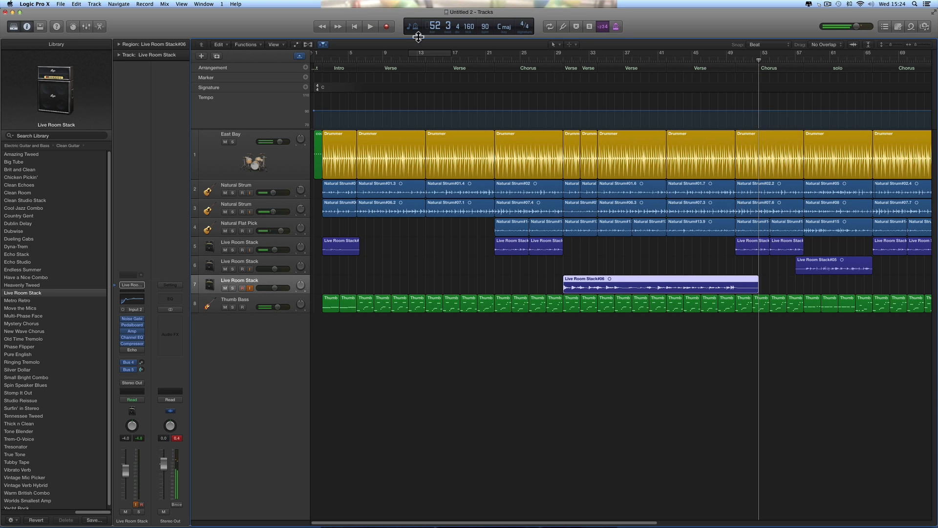
# Play back the track 7 take from bar 30 and lower the track's volume to -5.2 dB.
pyautogui.click(565, 59)
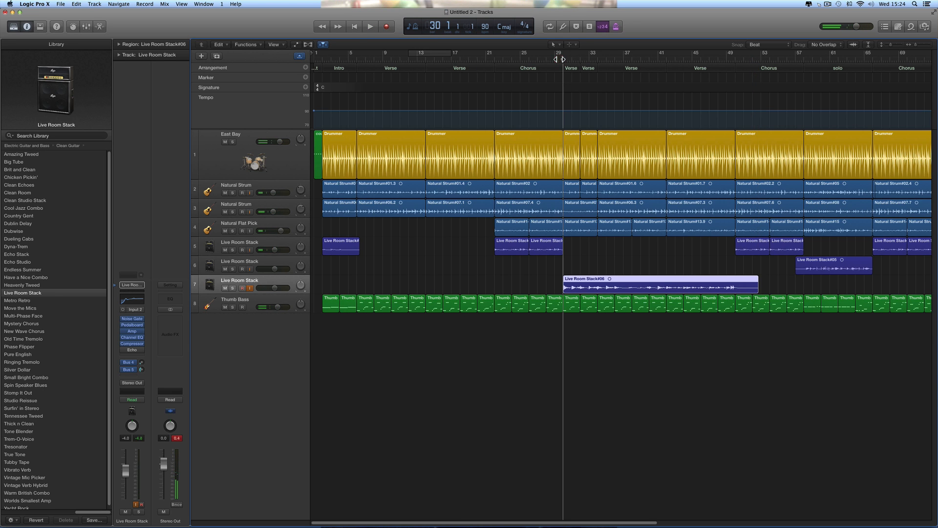
pyautogui.click(369, 27)
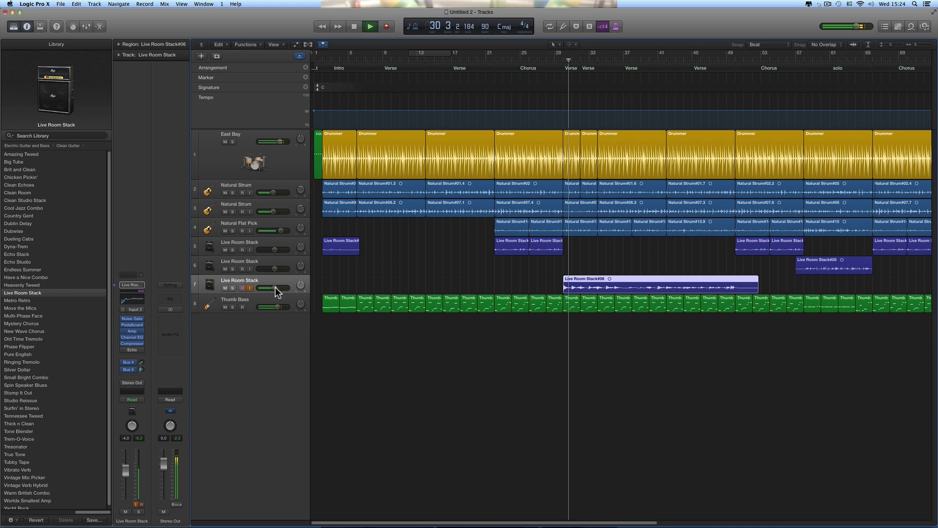
pyautogui.moveTo(275, 287); pyautogui.dragTo(270, 288)
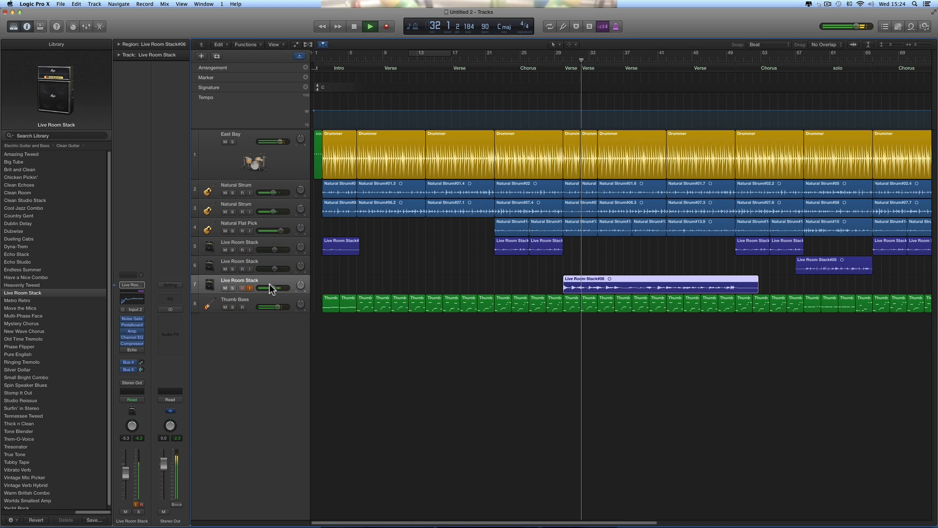
# Delete the recorded Live Room Stack region from track 7 and stop playback.
pyautogui.click(268, 280)
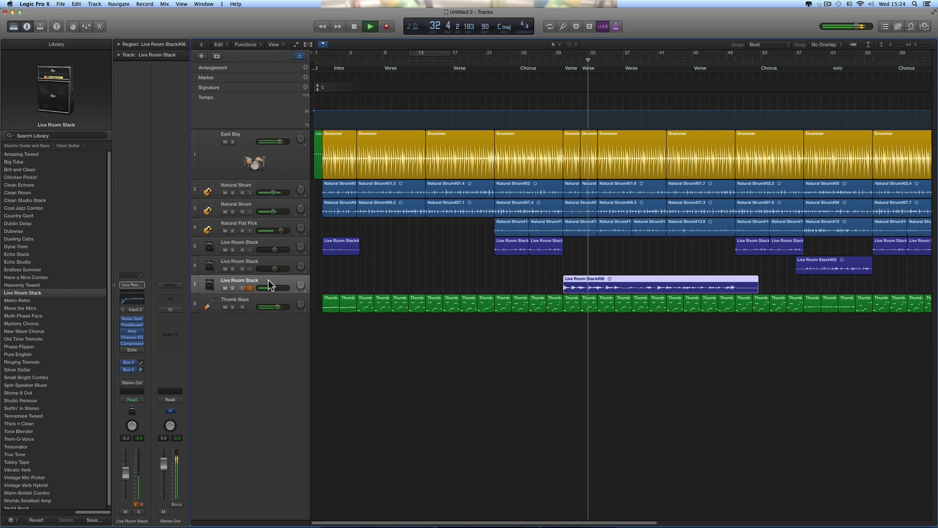
pyautogui.press('BackSpace')
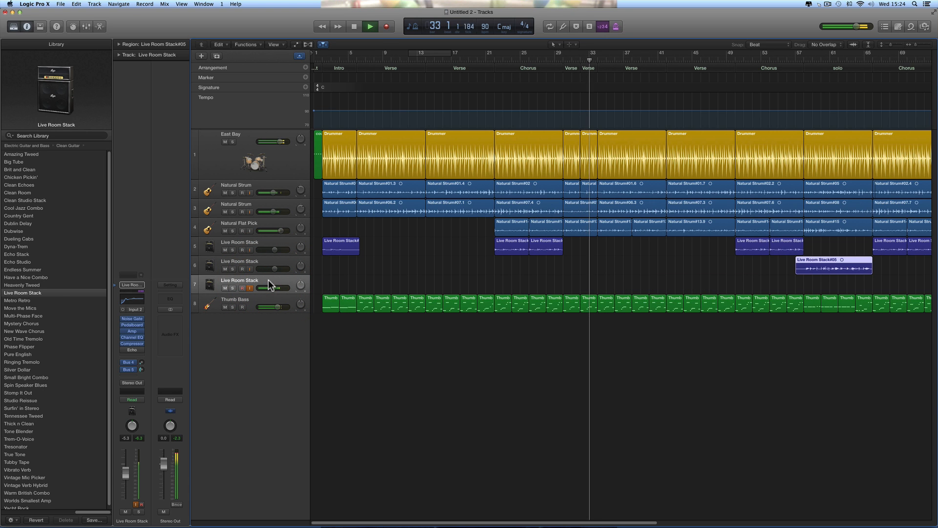
pyautogui.click(355, 26)
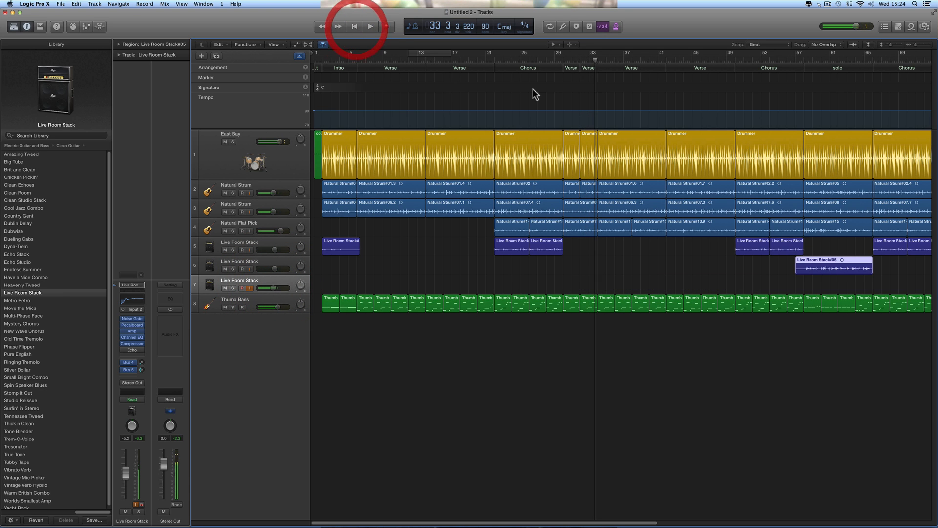
# Record a full guitar take on track 7 from bar 30 to the end of the song at about bar 87.
pyautogui.click(563, 60)
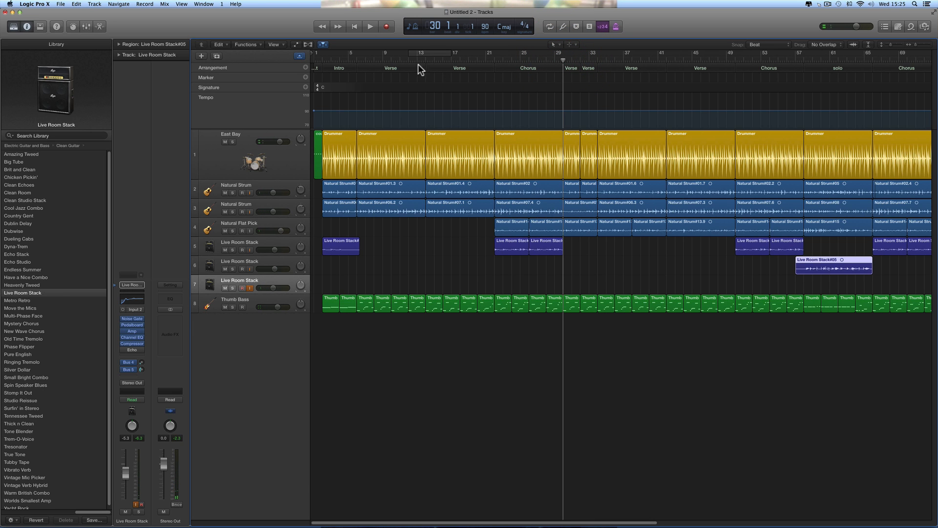
pyautogui.click(386, 27)
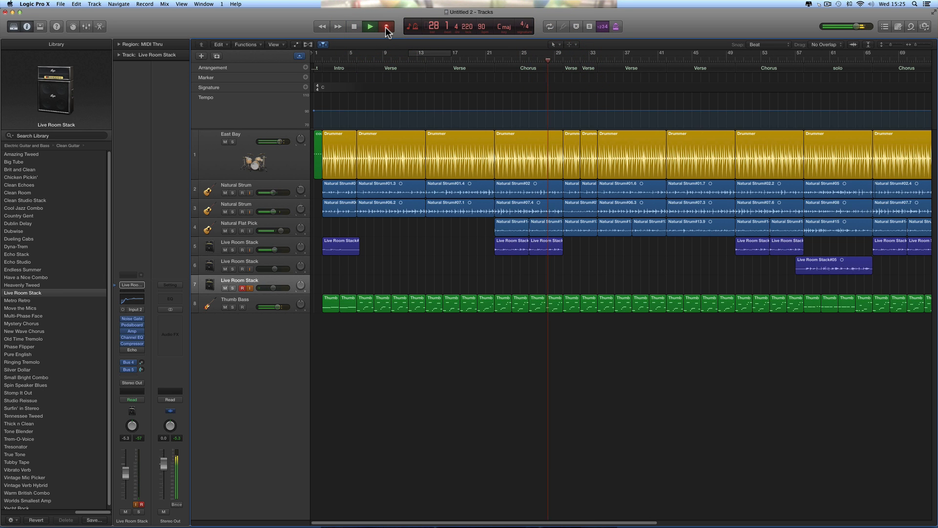
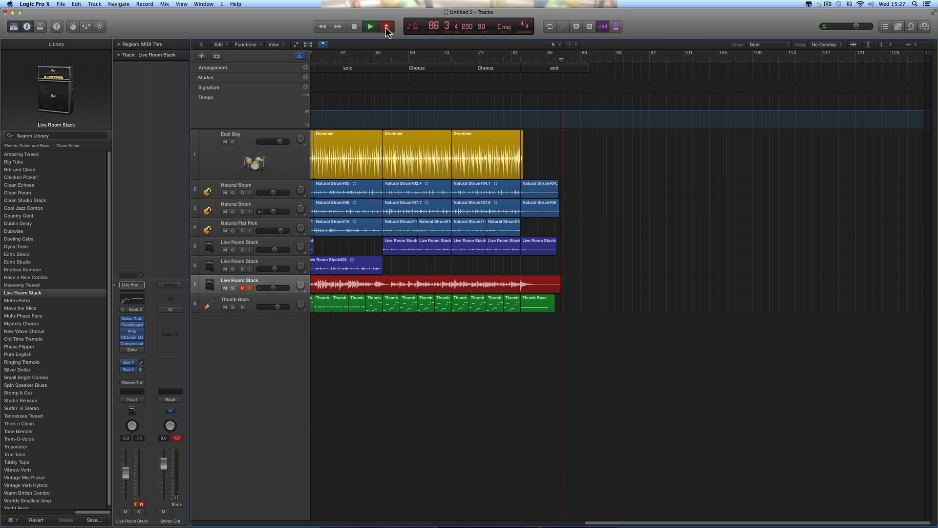
pyautogui.click(386, 28)
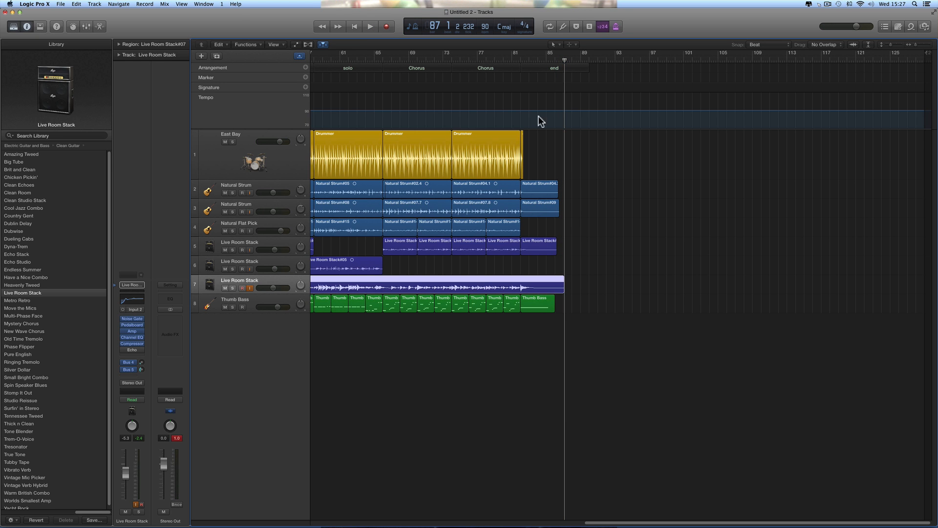
# While playing from bar 30, switch track 7 to the Old Time Tremolo patch and set its volume to -10.0 dB.
pyautogui.hscroll(-10, 612, 179)
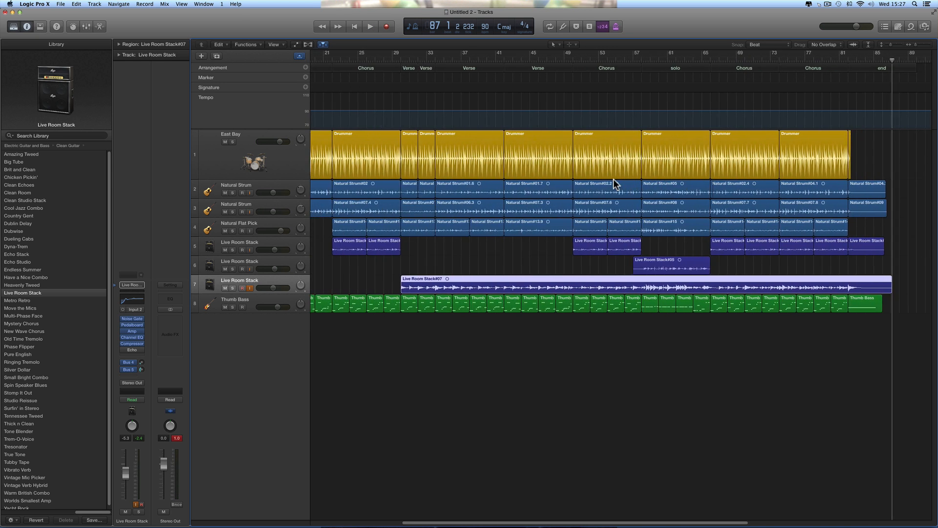
pyautogui.hscroll(-6, 614, 178)
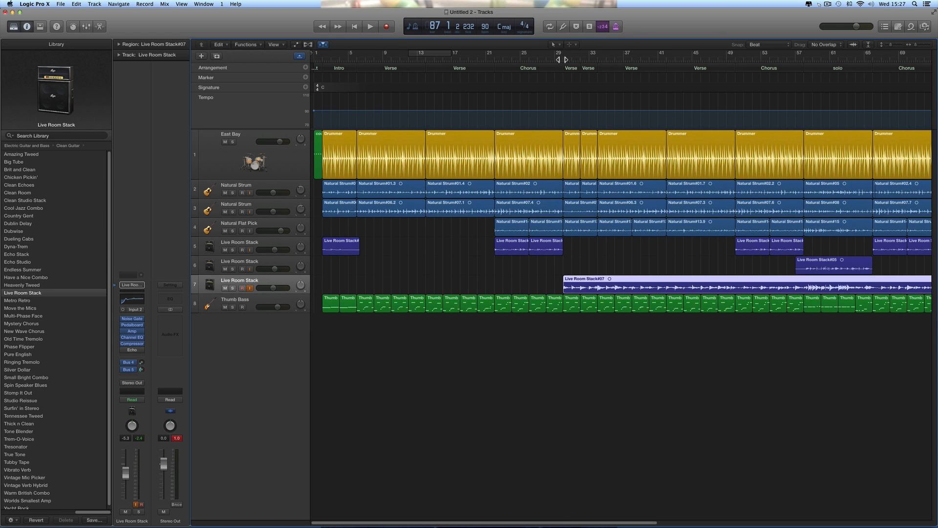
pyautogui.click(562, 59)
pyautogui.click(371, 27)
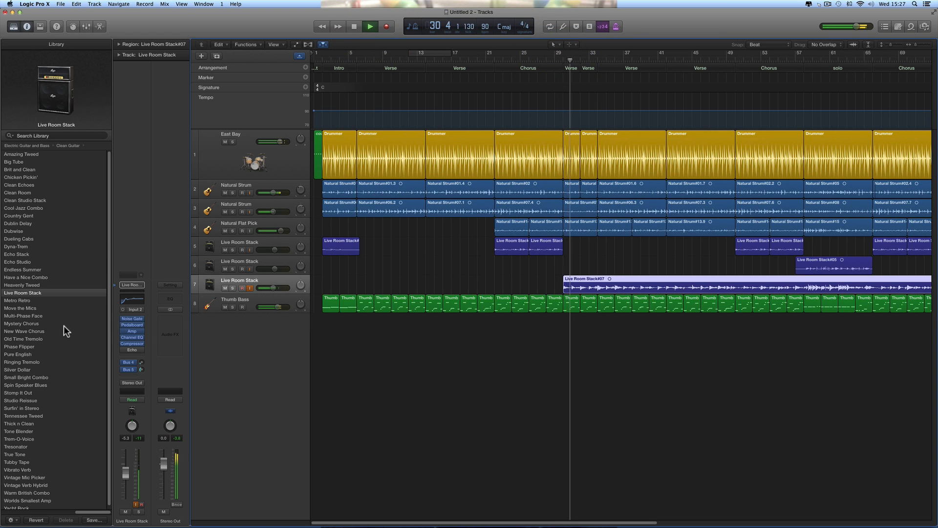
pyautogui.click(37, 337)
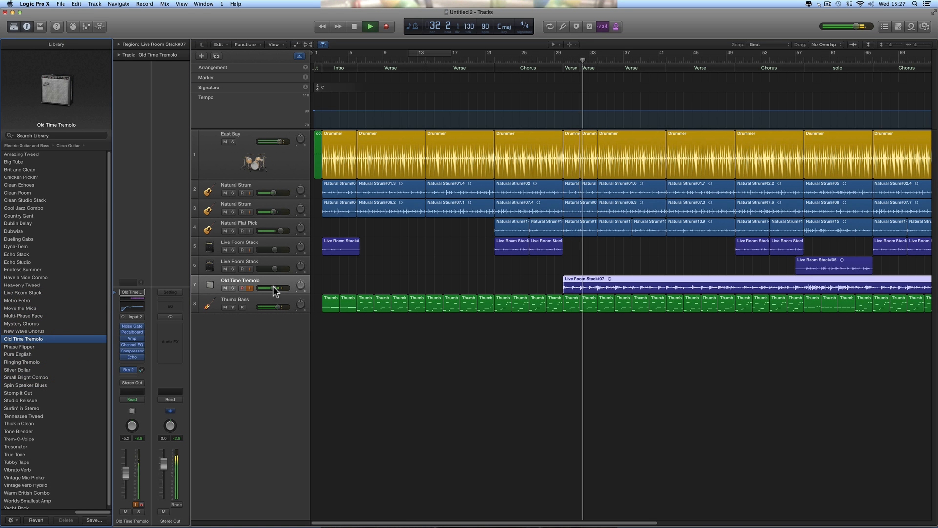
pyautogui.moveTo(271, 289); pyautogui.dragTo(263, 287)
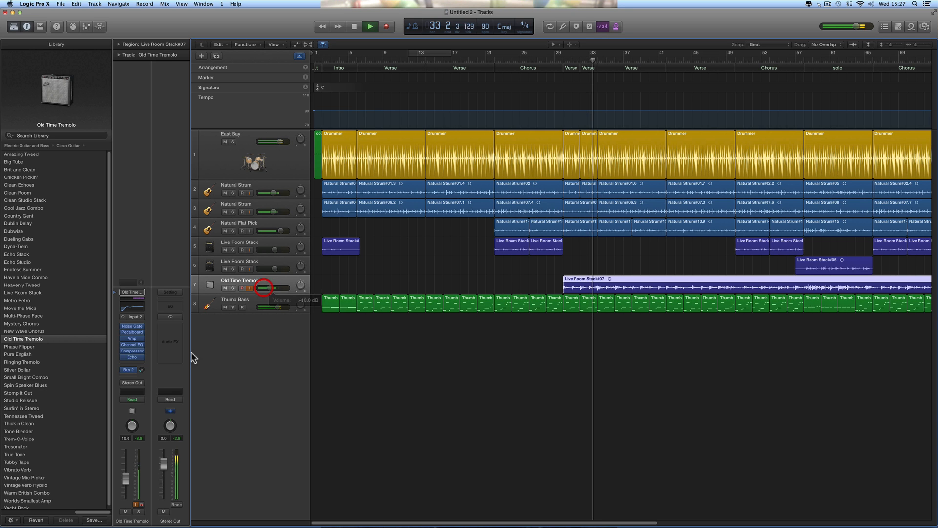
# Set the Old Time Tremolo track's Bus 2 send to -2.3 dB and resume playback.
pyautogui.click(133, 361)
pyautogui.click(261, 347)
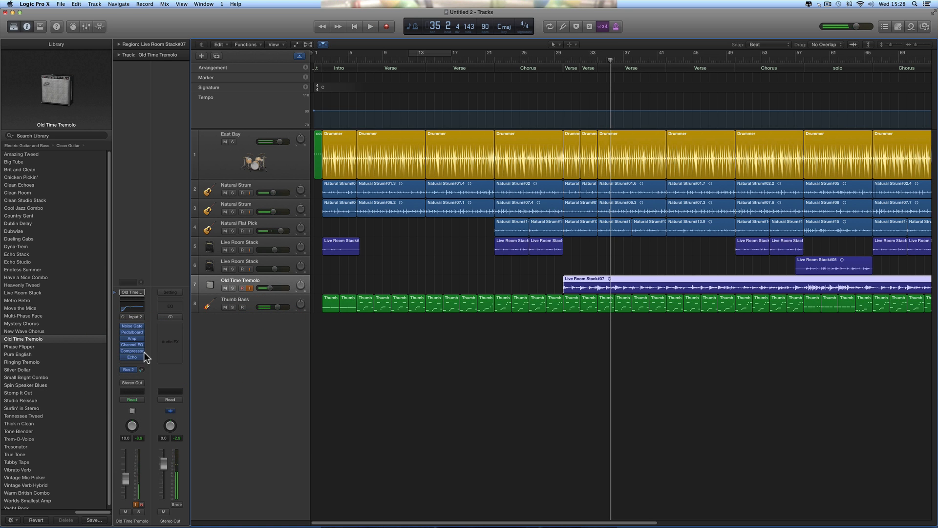
pyautogui.click(141, 369)
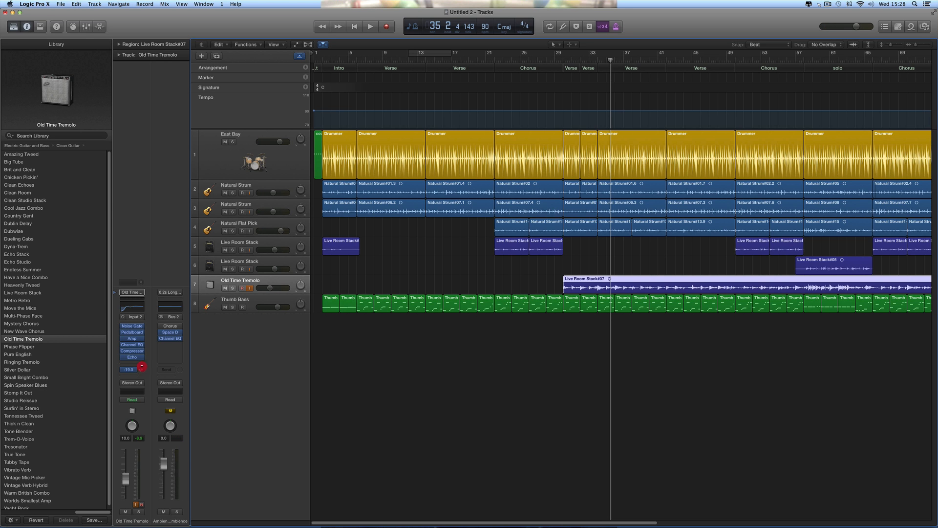
pyautogui.press('space')
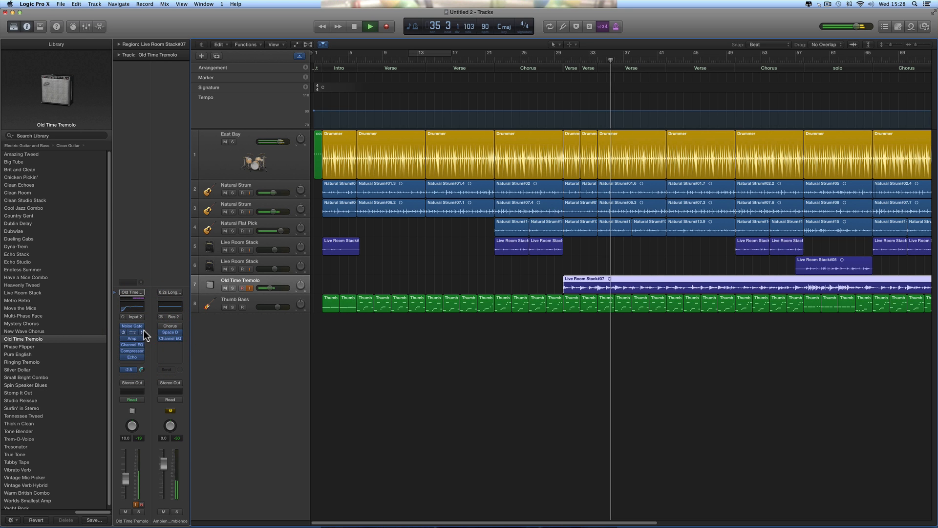
# Load the 02.6s Vocal Plate preset from the large plate reverbs into Space Designer on the Ambience bus.
pyautogui.click(170, 332)
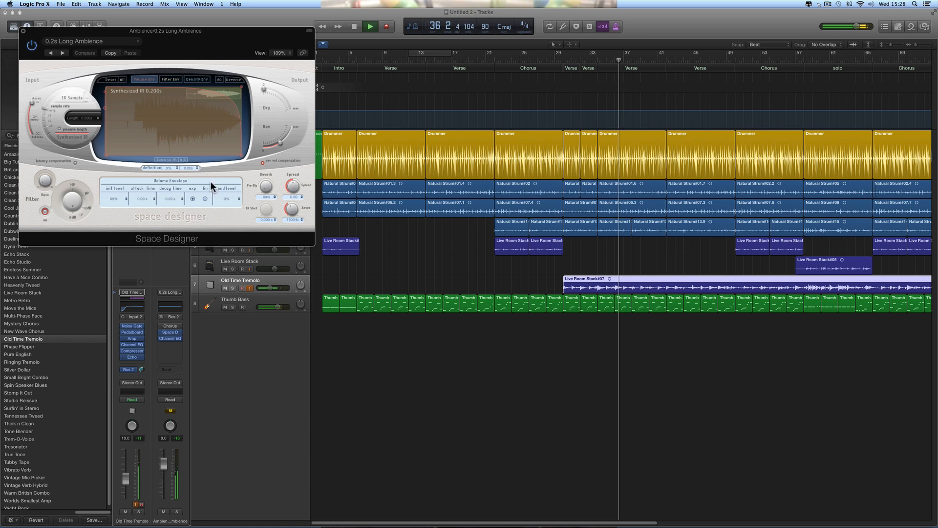
pyautogui.moveTo(167, 36); pyautogui.dragTo(282, 116)
pyautogui.moveTo(228, 82); pyautogui.dragTo(439, 184)
pyautogui.click(386, 195)
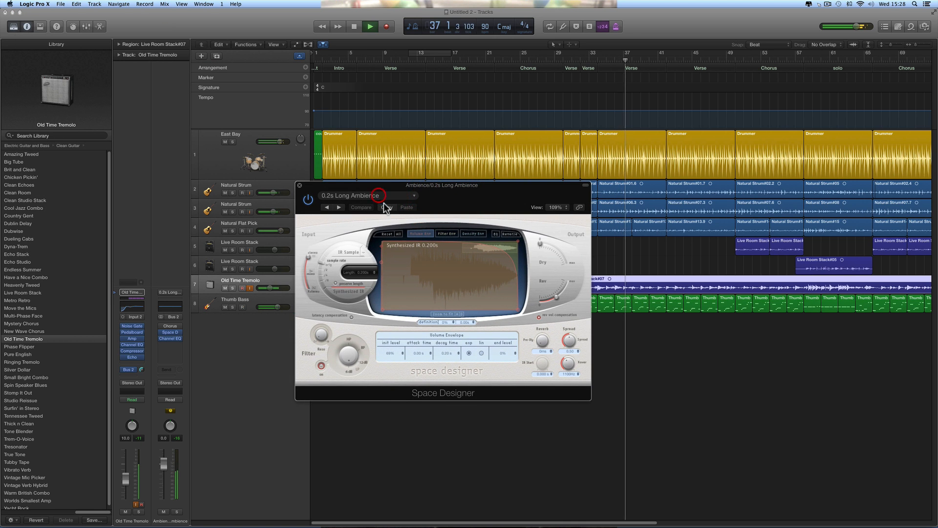
pyautogui.moveTo(364, 338)
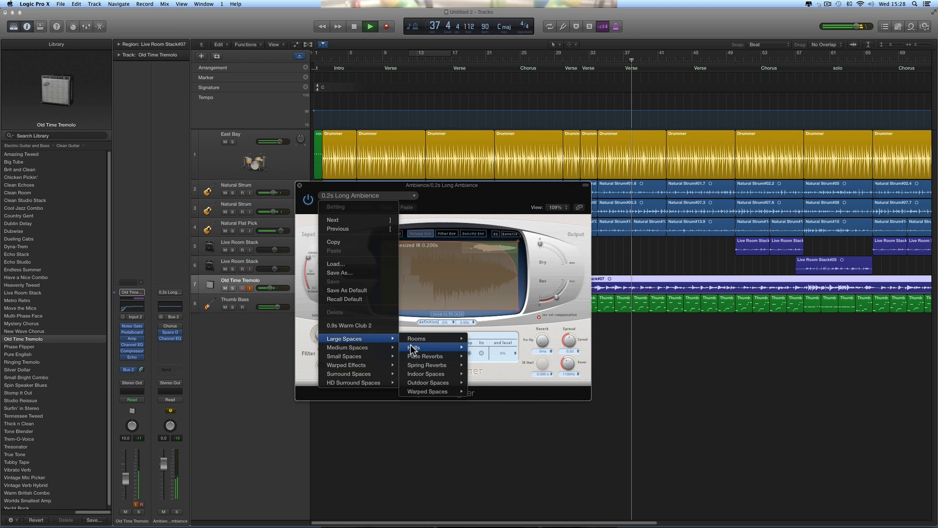
pyautogui.moveTo(418, 356)
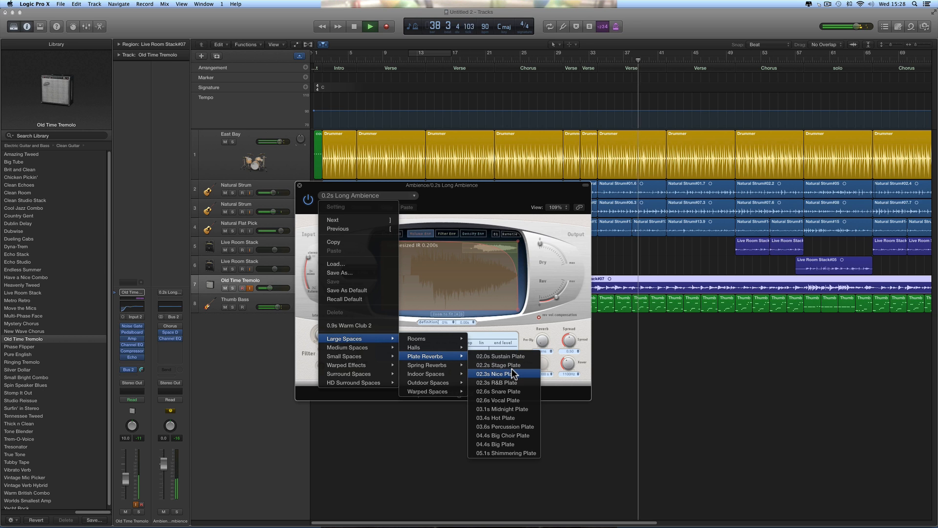
pyautogui.click(513, 400)
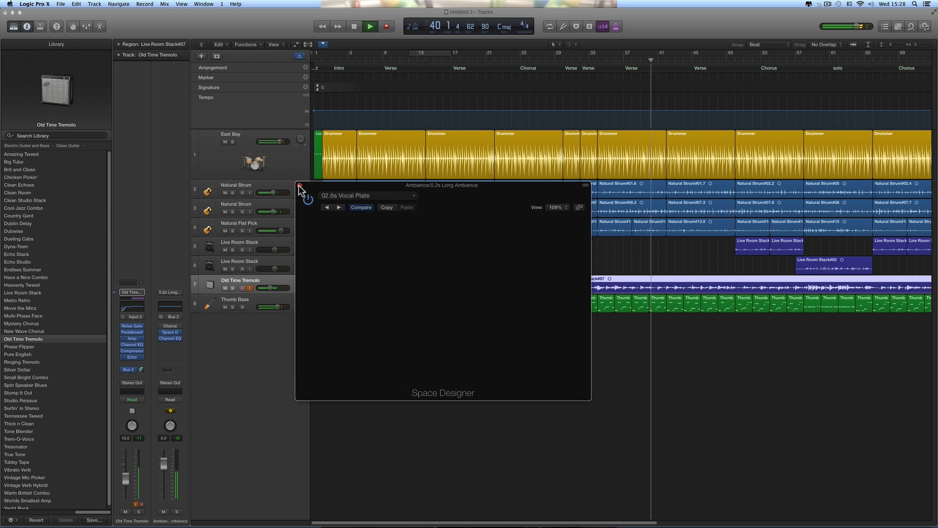
pyautogui.click(300, 185)
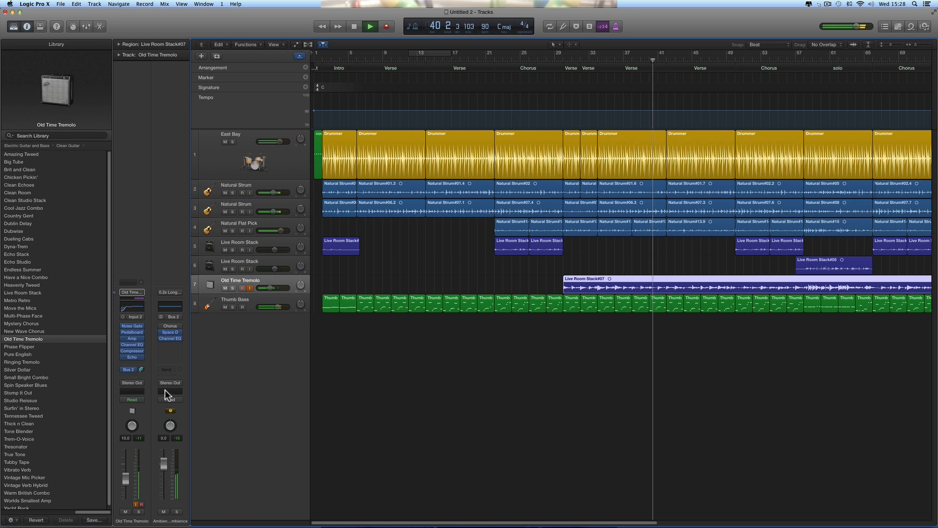
# Raise the ratio of the Old Time Tremolo track's Compressor to 3.6:1 and close the plug-in.
pyautogui.click(133, 349)
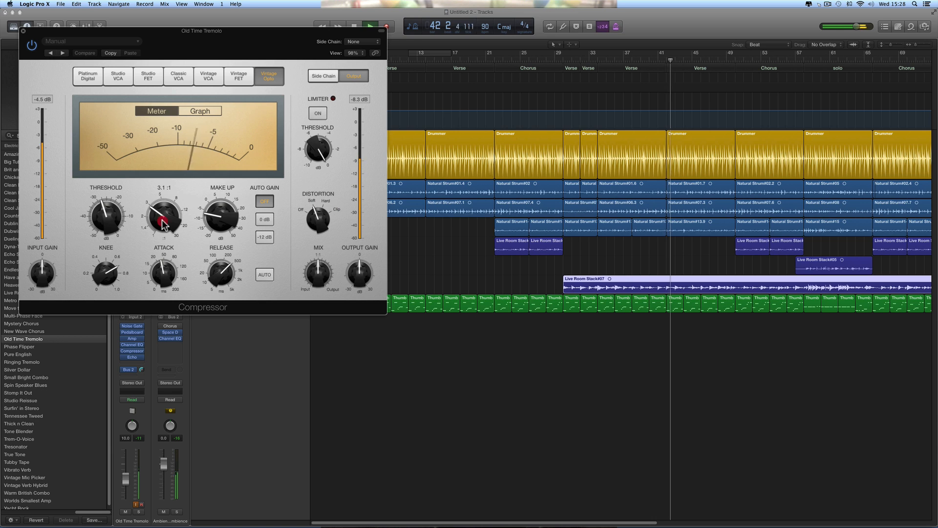
pyautogui.moveTo(163, 224); pyautogui.dragTo(191, 240)
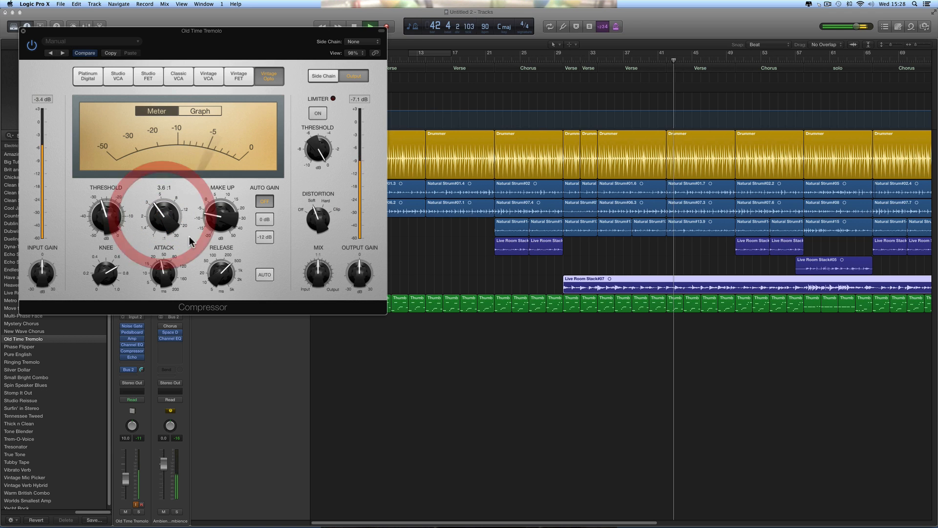
pyautogui.click(23, 30)
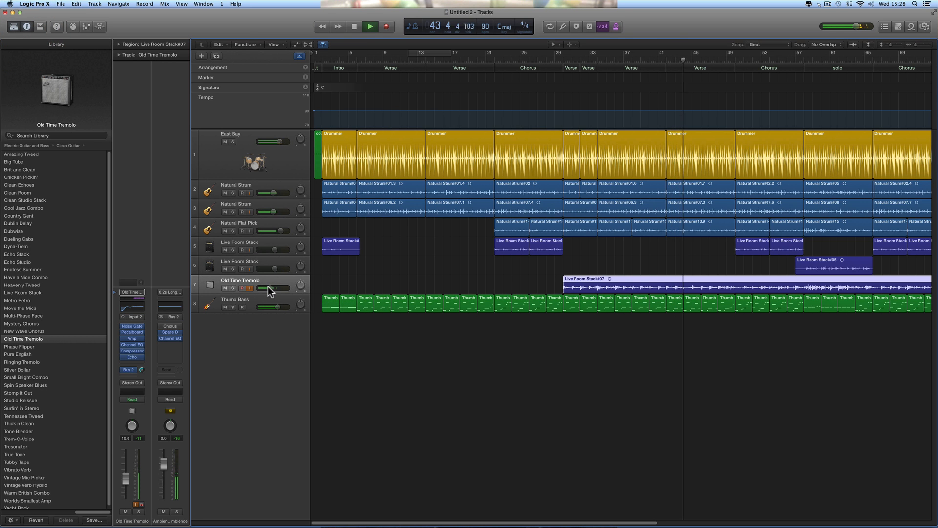
# Turn off input monitoring on the Old Time Tremolo track and lower its volume to -13.0 dB.
pyautogui.click(249, 288)
pyautogui.moveTo(269, 288); pyautogui.dragTo(267, 287)
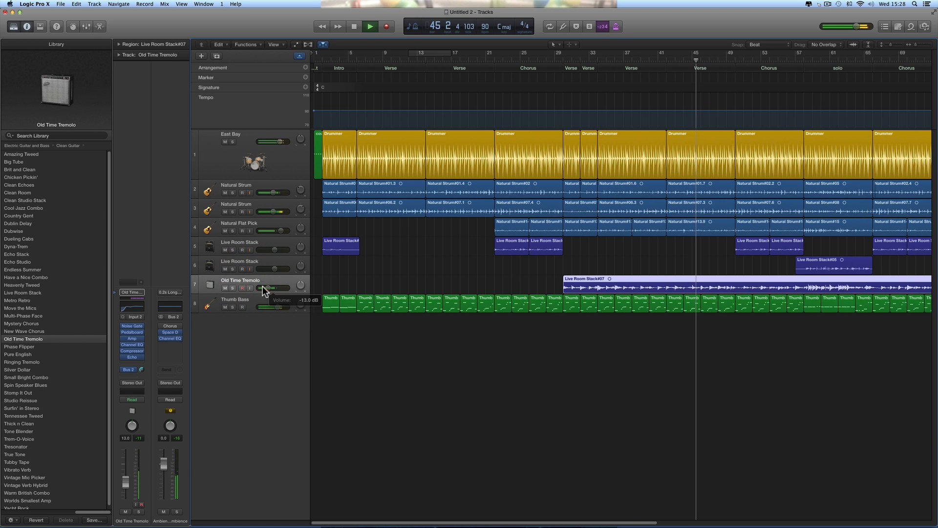
# Audition the Phase Flipper, Ringing Tremolo and Silver Dollar patches on track 7, raising the volume to about -4 dB for Silver Dollar.
pyautogui.click(66, 348)
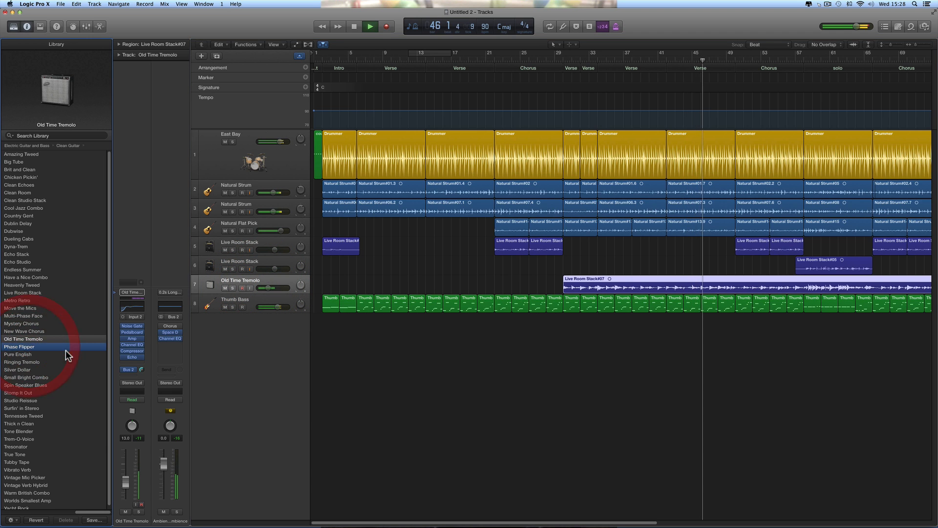
pyautogui.click(31, 362)
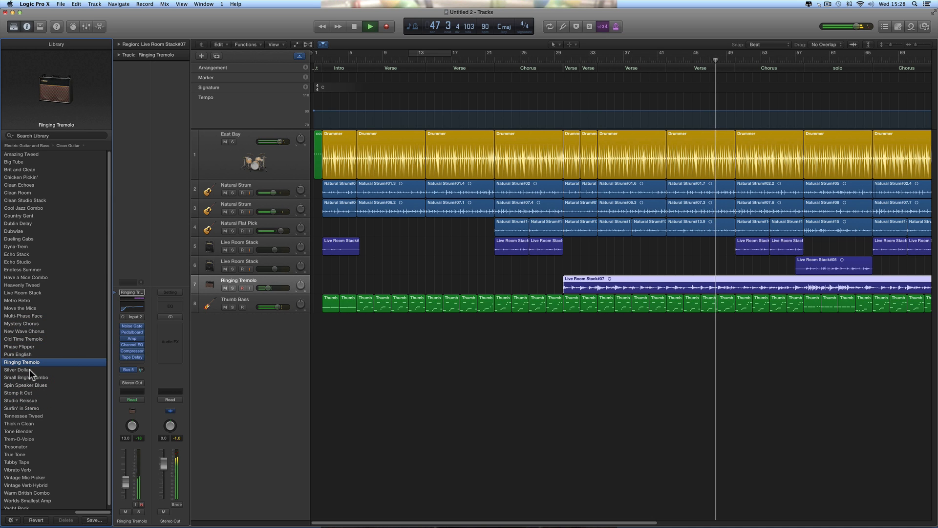
pyautogui.click(32, 370)
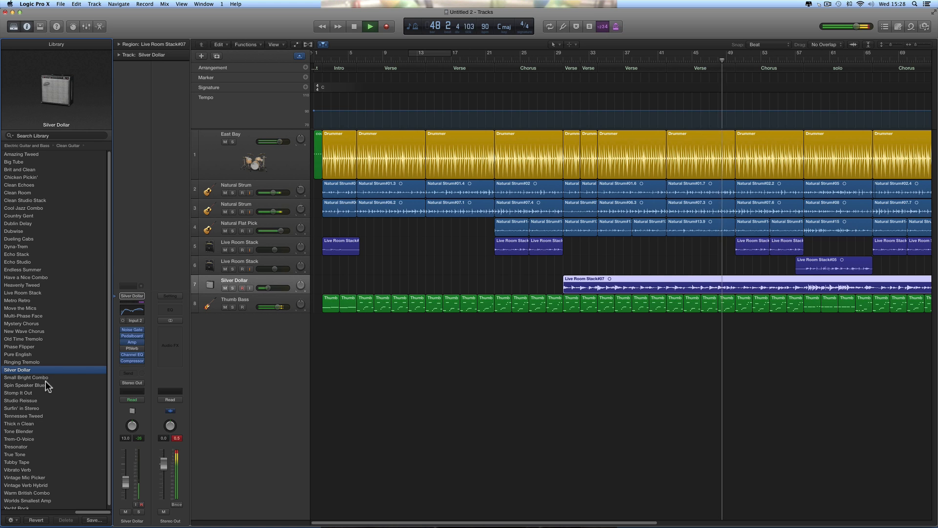
pyautogui.moveTo(267, 288); pyautogui.dragTo(286, 289)
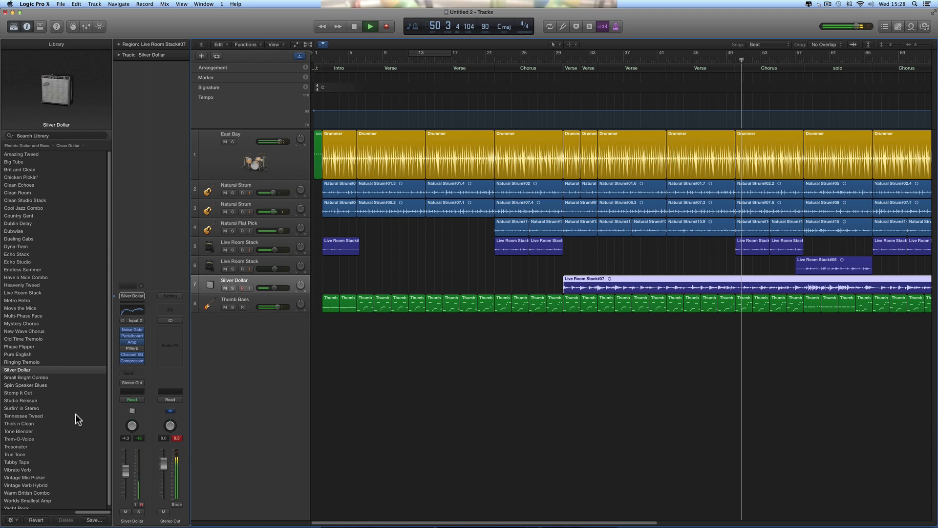
# Try the Vintage Verb Hybrid patch on track 7 and lower the track volume to -7.4 dB.
pyautogui.scroll(-1, 61, 435)
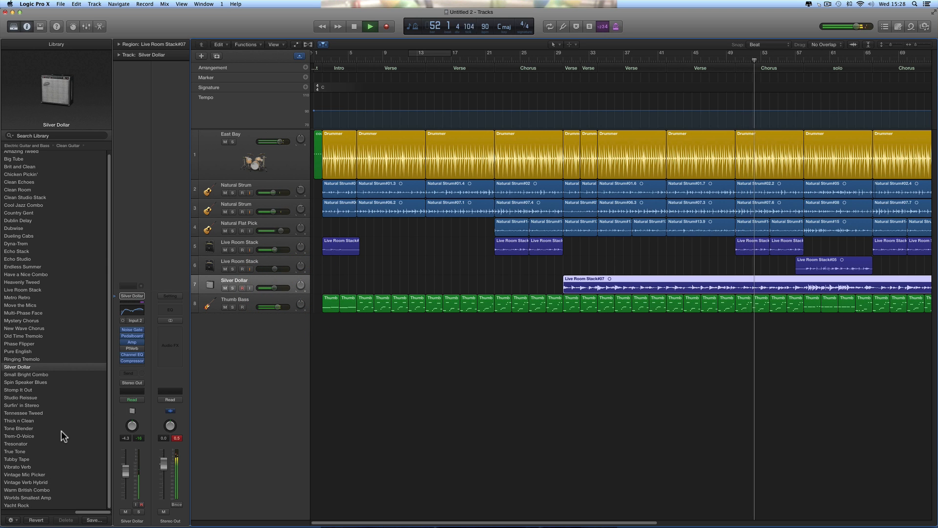
pyautogui.click(39, 481)
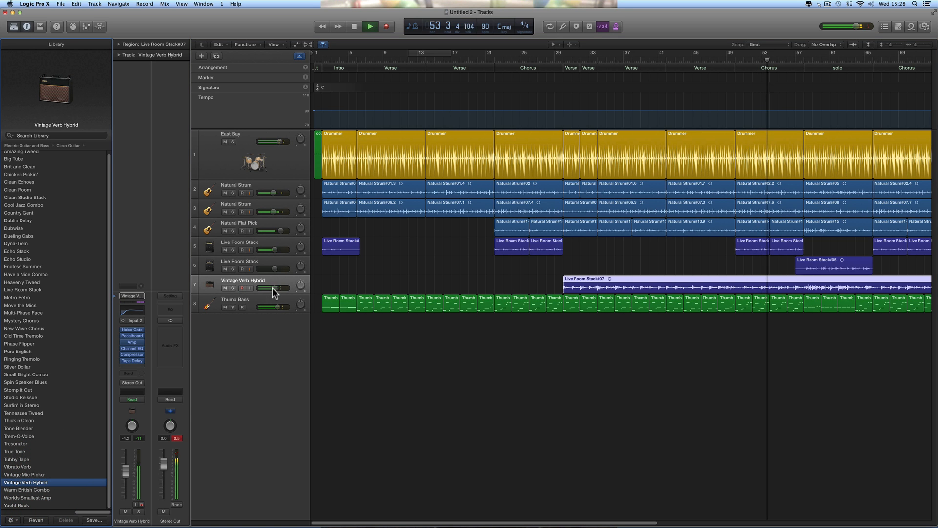
pyautogui.moveTo(274, 287); pyautogui.dragTo(262, 288)
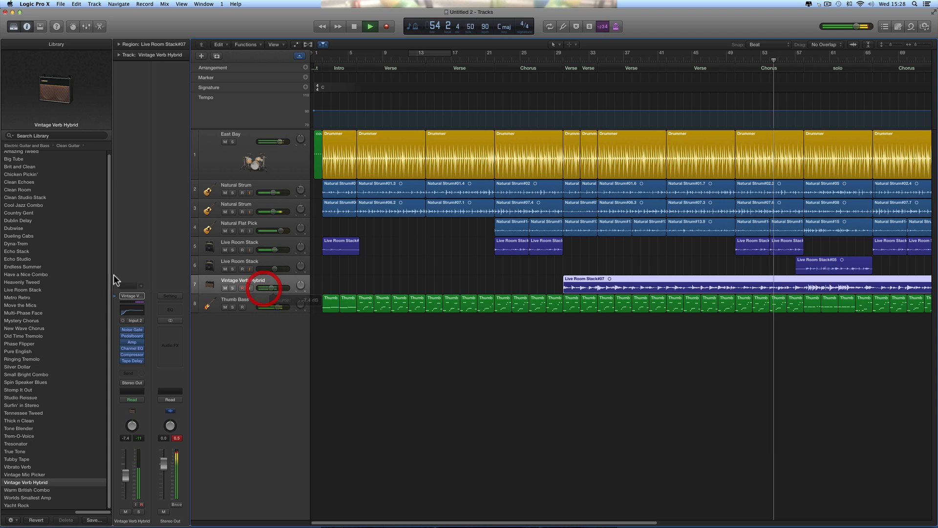
# Try the Cool Jazz Combo patch on track 7 with its volume raised to about -4 dB, and stop playback.
pyautogui.click(29, 205)
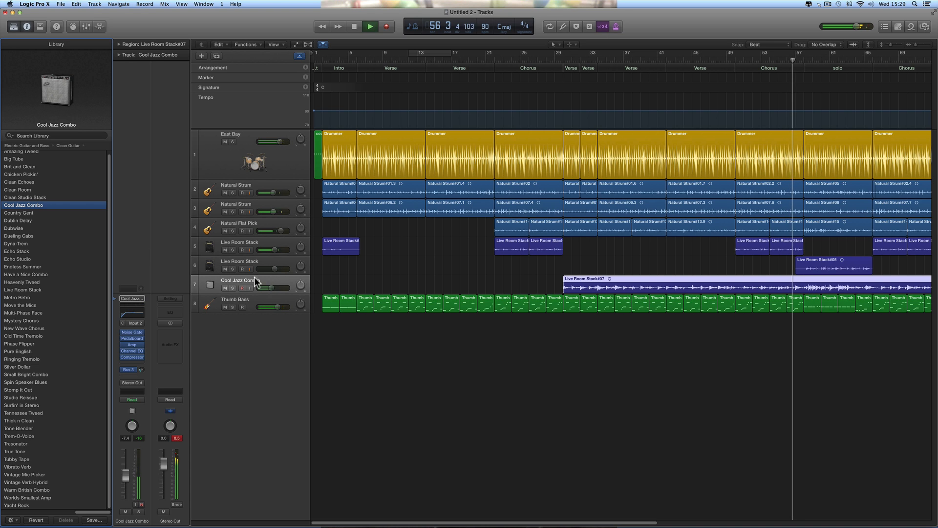
pyautogui.moveTo(272, 288); pyautogui.dragTo(281, 288)
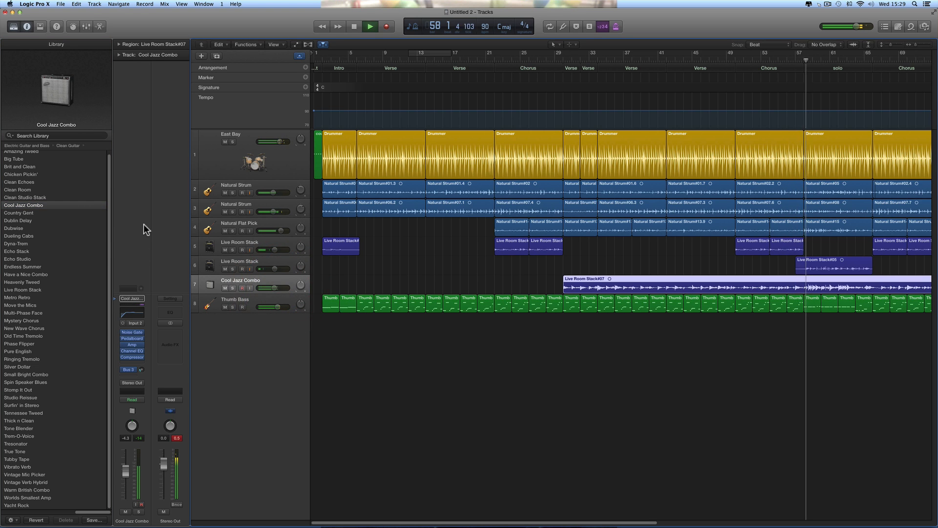
pyautogui.press('space')
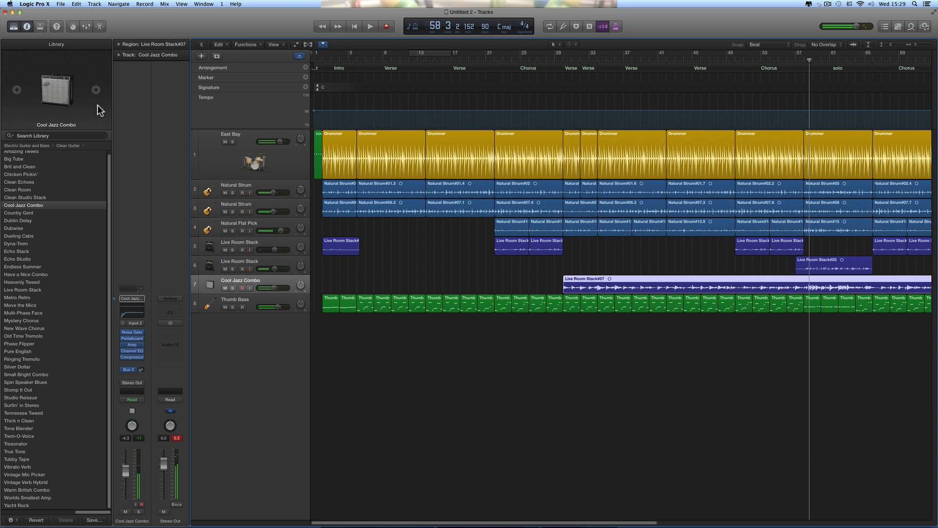
# From the Crunch Guitar patches, load Amp Switcher on track 7 while playing from about bar 29, and set the volume to -5.7 dB.
pyautogui.click(7, 511)
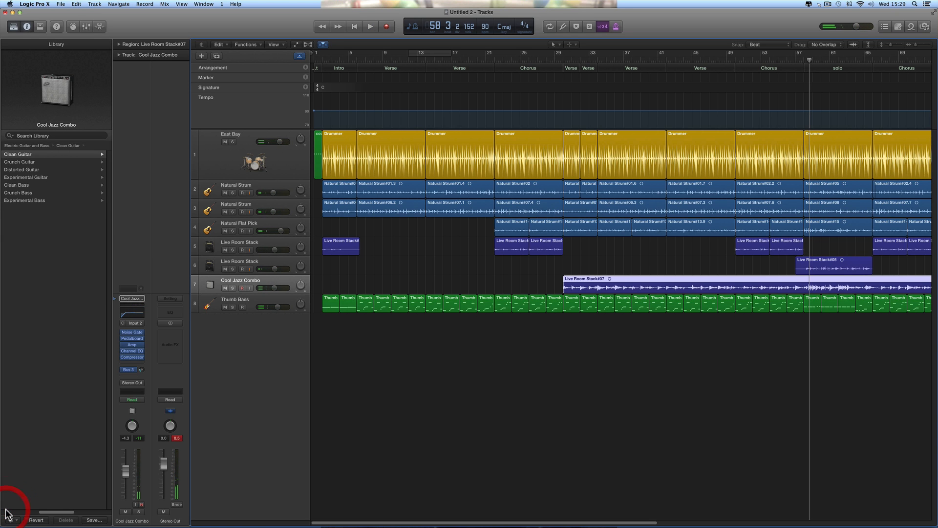
pyautogui.click(25, 162)
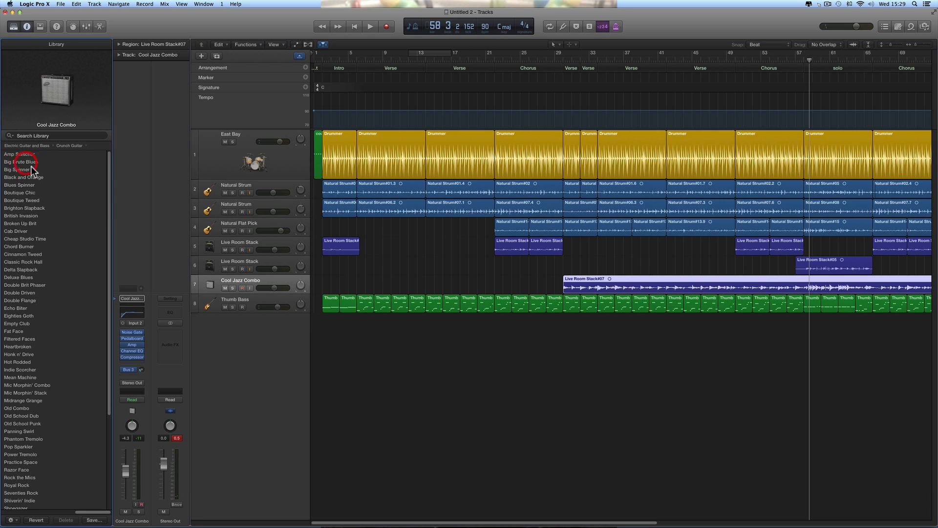
pyautogui.click(558, 58)
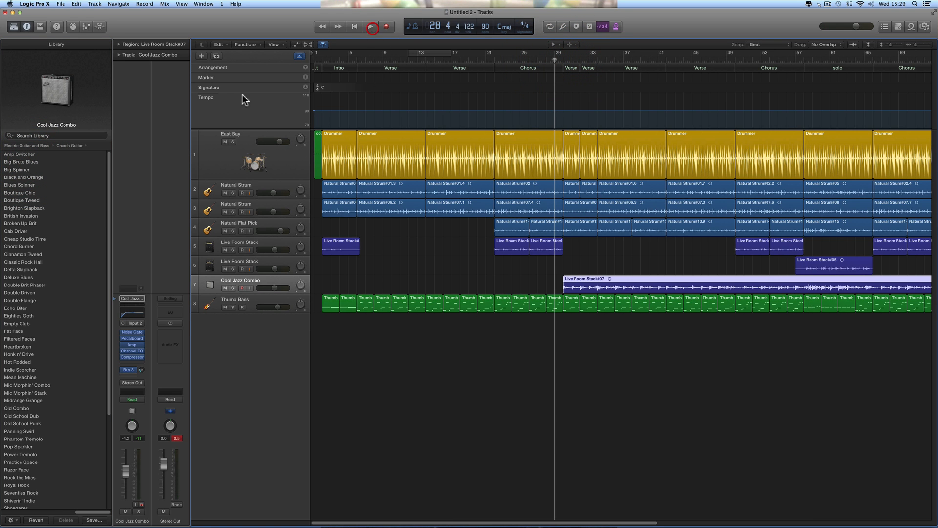
pyautogui.click(34, 155)
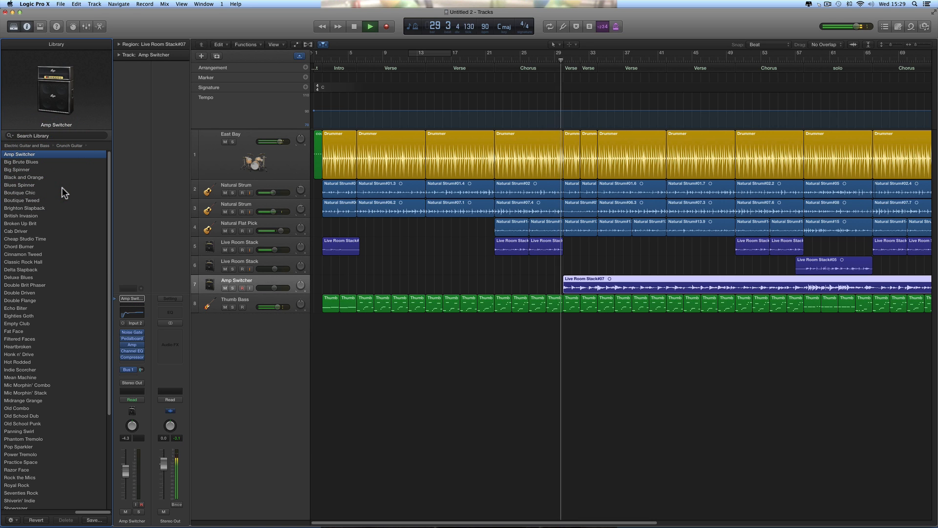
pyautogui.moveTo(274, 288); pyautogui.dragTo(271, 288)
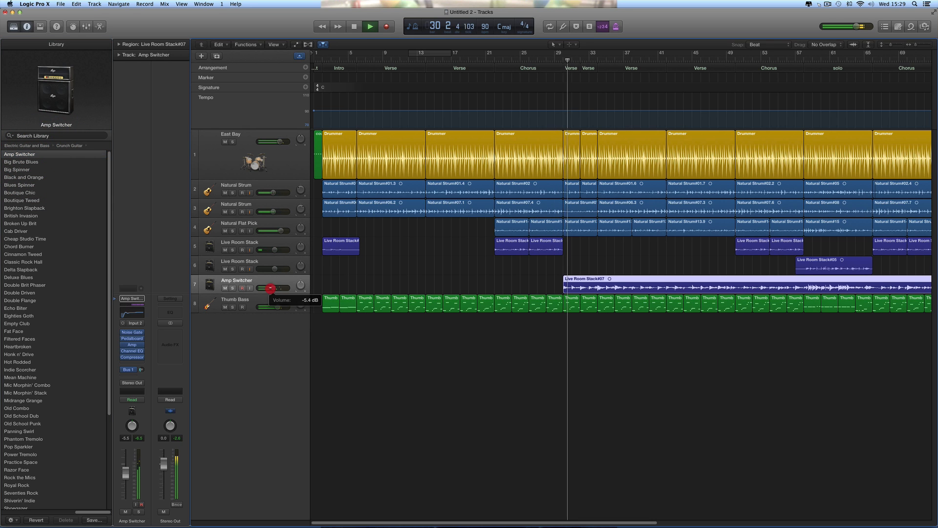
# Audition the Big Brute Blues, Black and Orange and Boutique Chic patches on track 7 during playback.
pyautogui.click(30, 161)
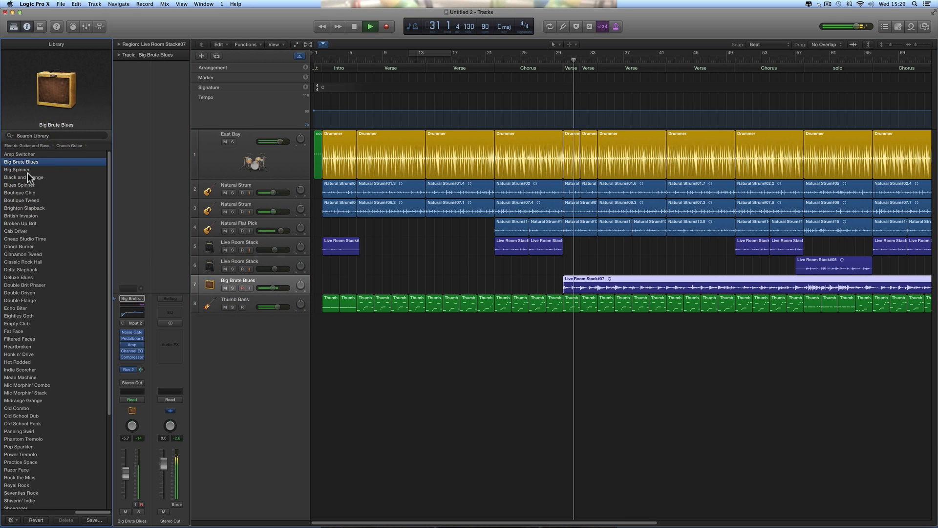
pyautogui.click(27, 177)
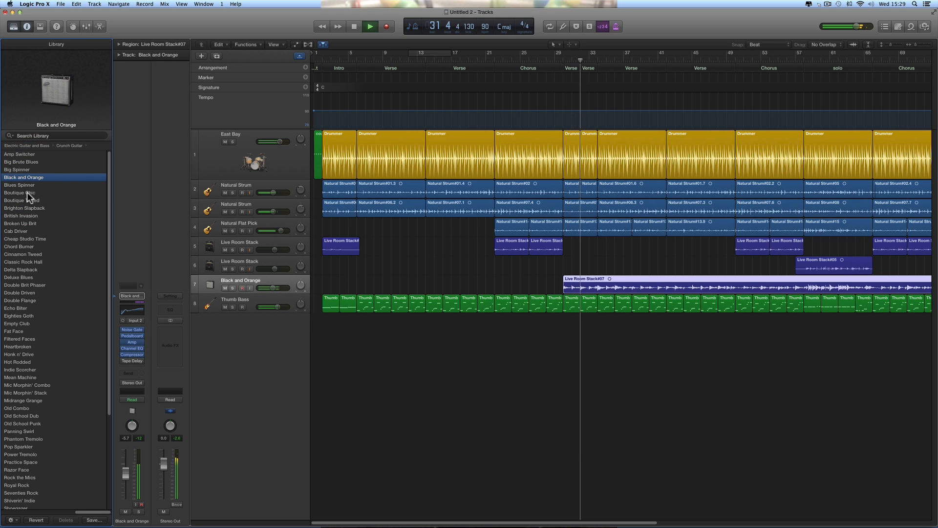
pyautogui.click(28, 193)
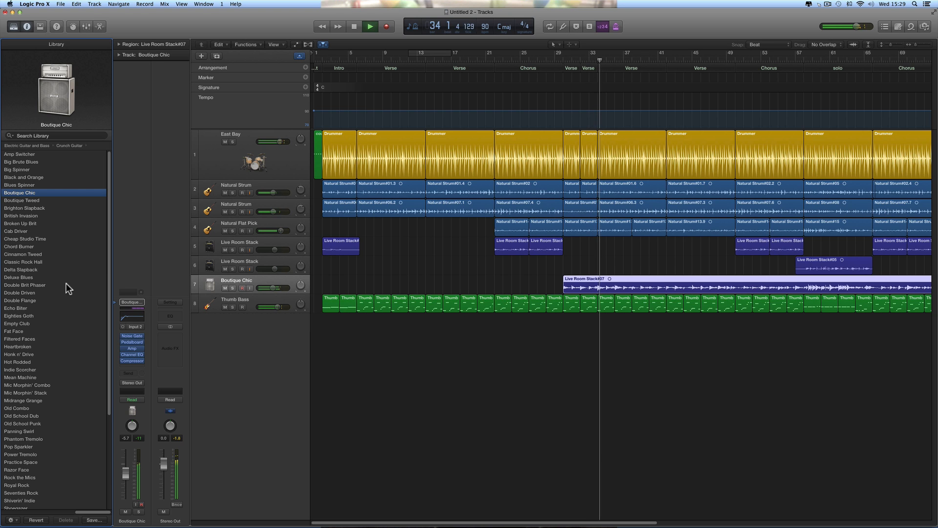
# Audition Classic Rock Hall, Double Brit Phaser, Double Flange, Eighties Goth, Echo Biter and Empty Club on track 7 during playback.
pyautogui.click(36, 261)
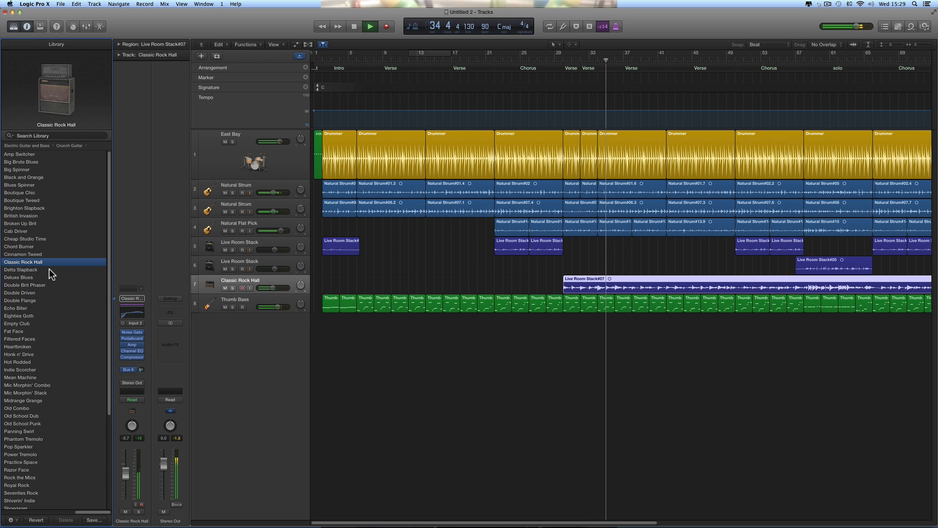
pyautogui.click(41, 285)
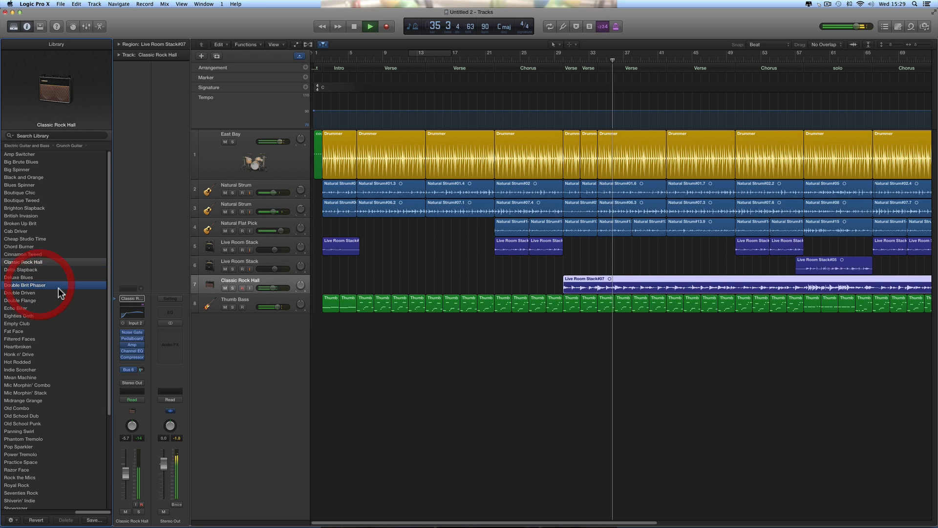
pyautogui.click(50, 301)
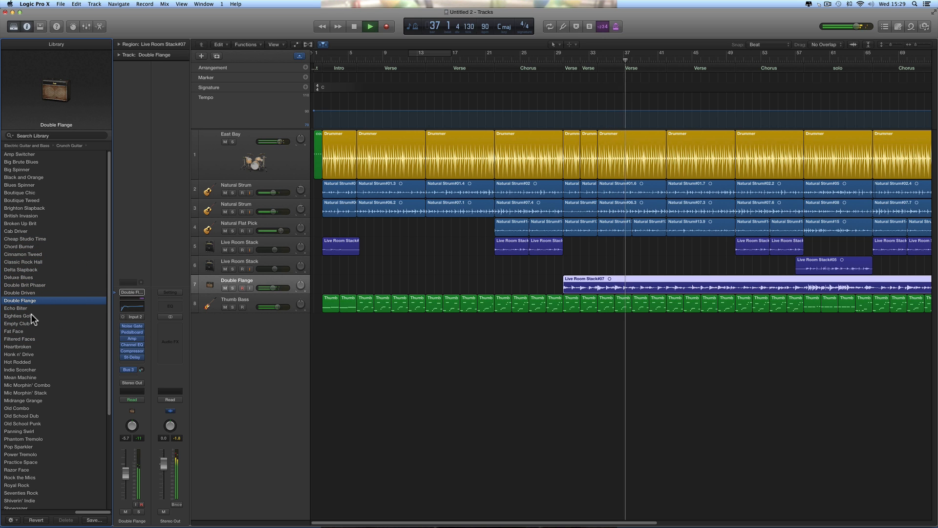
pyautogui.click(30, 315)
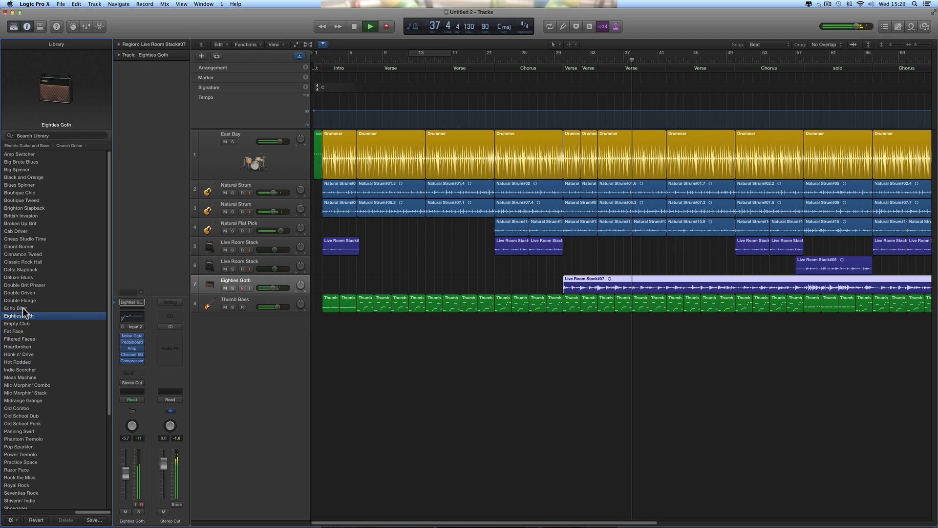
pyautogui.click(23, 308)
pyautogui.click(25, 324)
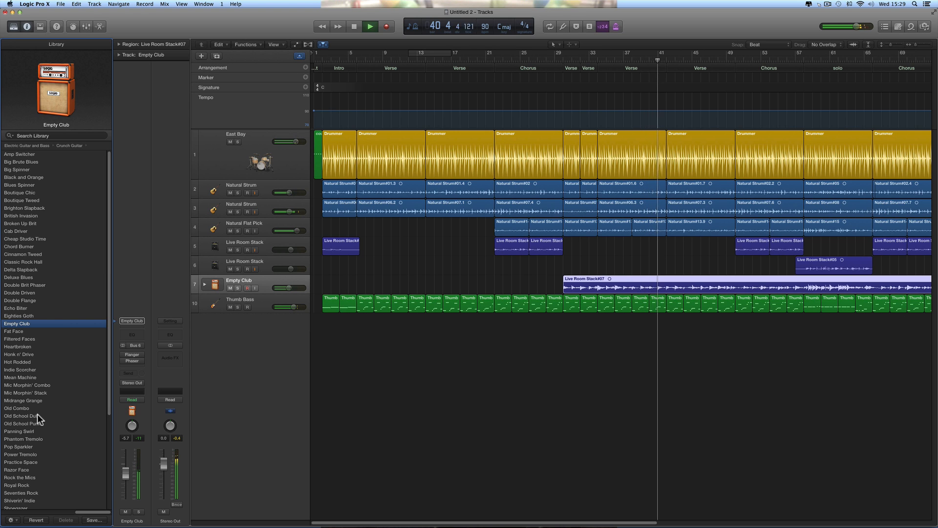
# Switch track 7 to the Panning Swirl crunch patch while the song plays.
pyautogui.scroll(-1, 38, 418)
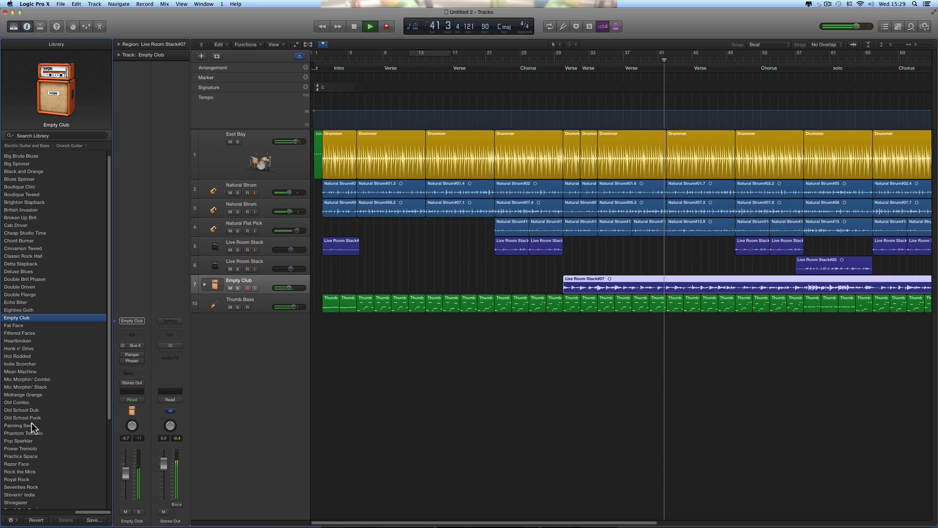
pyautogui.click(31, 424)
pyautogui.scroll(-6, 66, 405)
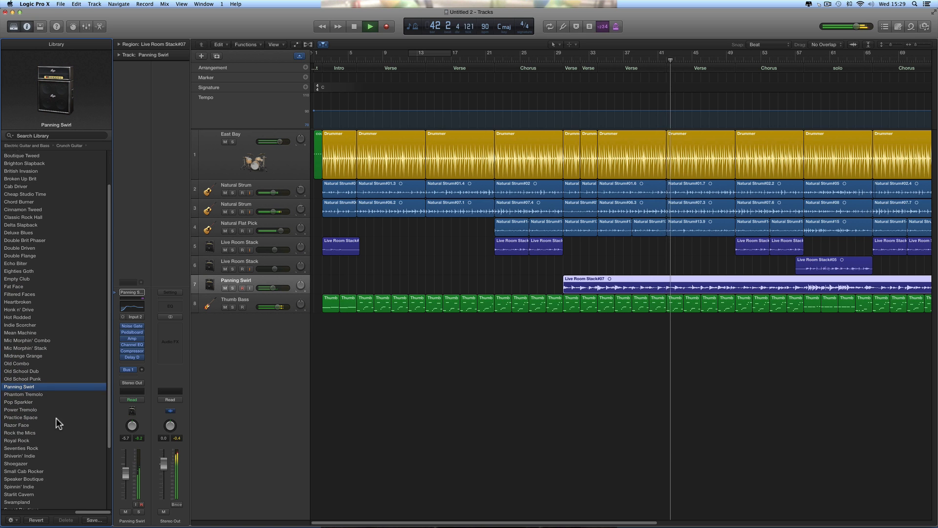
# Audition the Spinnin' Indie crunch patch on track 7 during playback.
pyautogui.scroll(-6, 48, 418)
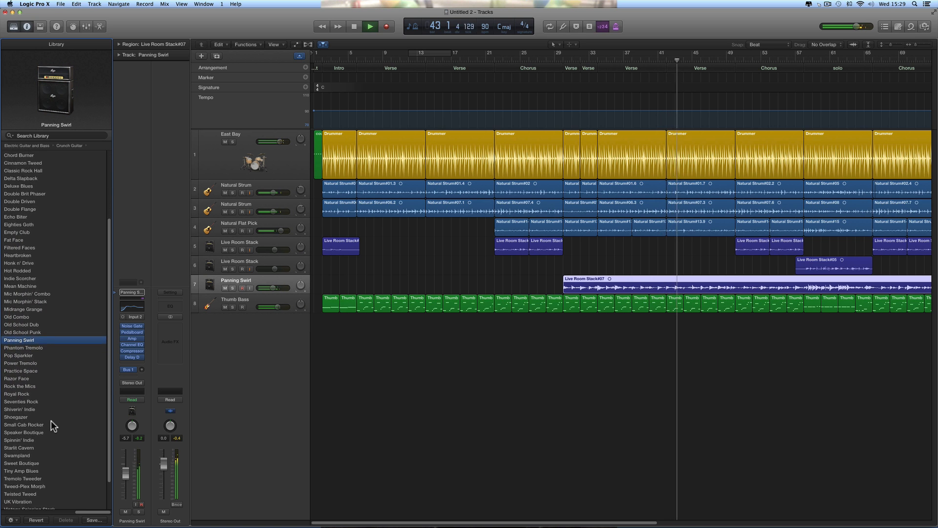
pyautogui.scroll(-5, 50, 421)
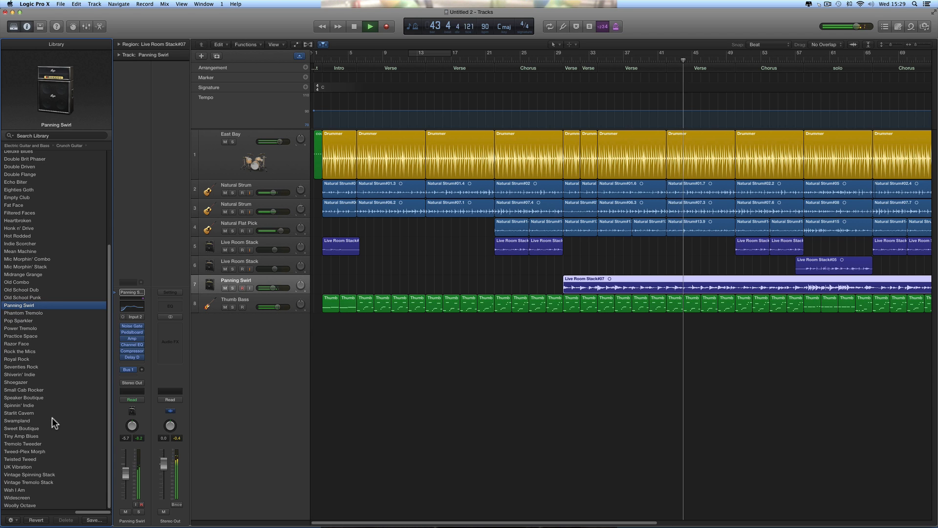
pyautogui.click(38, 406)
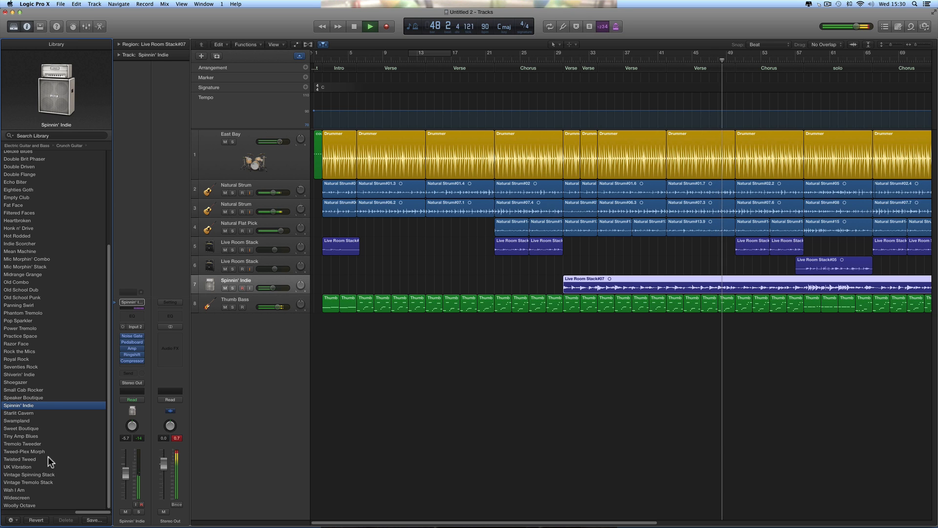
# Audition the Classic Rock Hall, Cheap Studio Time, Cab Driver and British Invasion patches on track 7 during playback.
pyautogui.scroll(3, 39, 325)
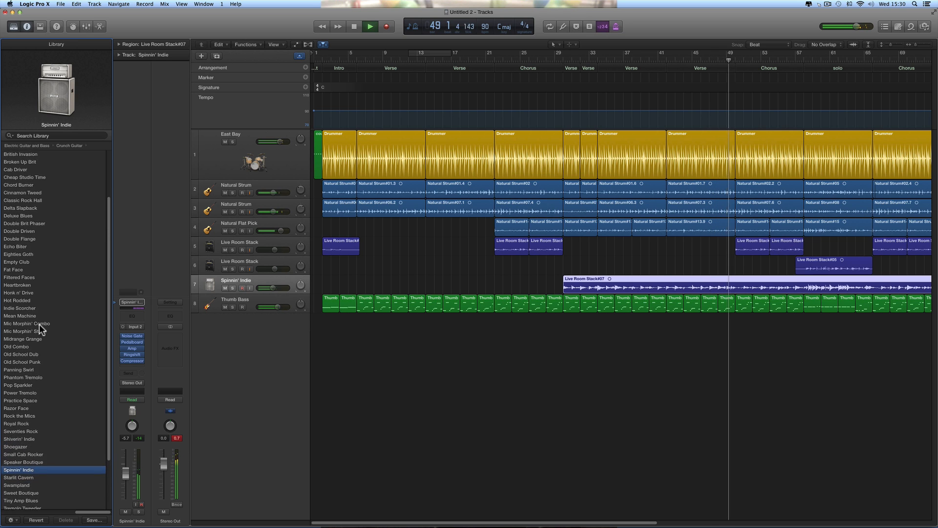
pyautogui.scroll(1, 39, 324)
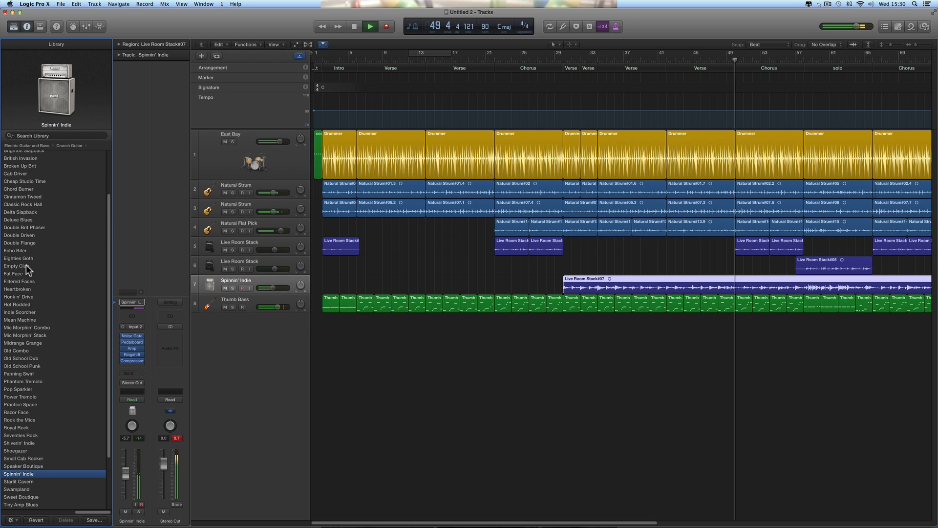
pyautogui.click(31, 204)
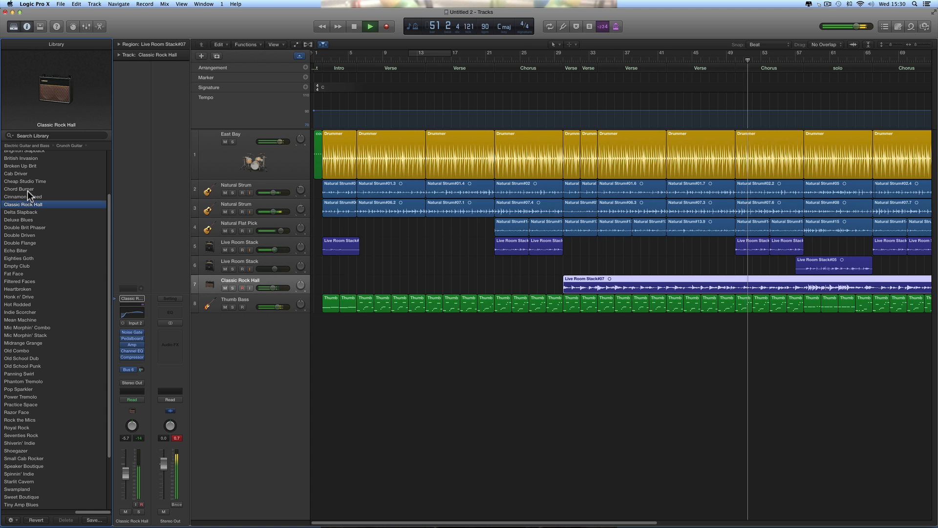
pyautogui.click(25, 181)
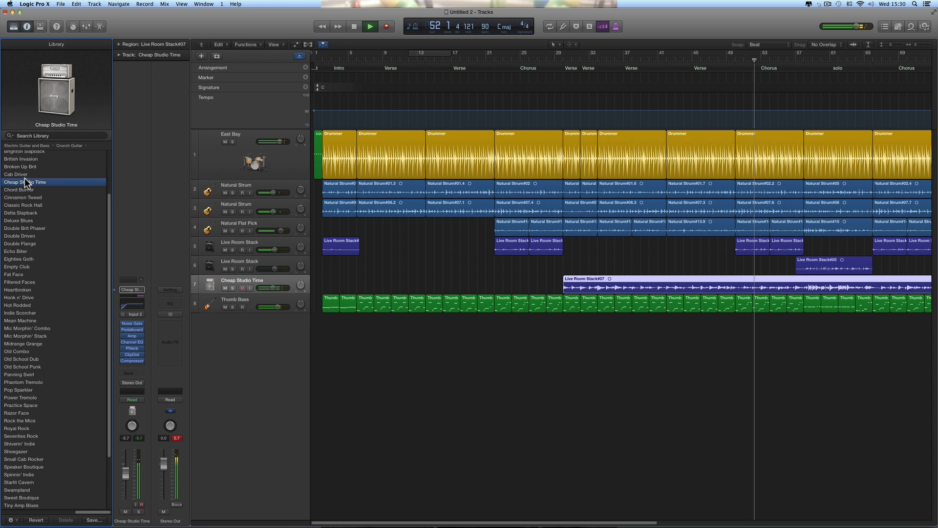
pyautogui.click(24, 174)
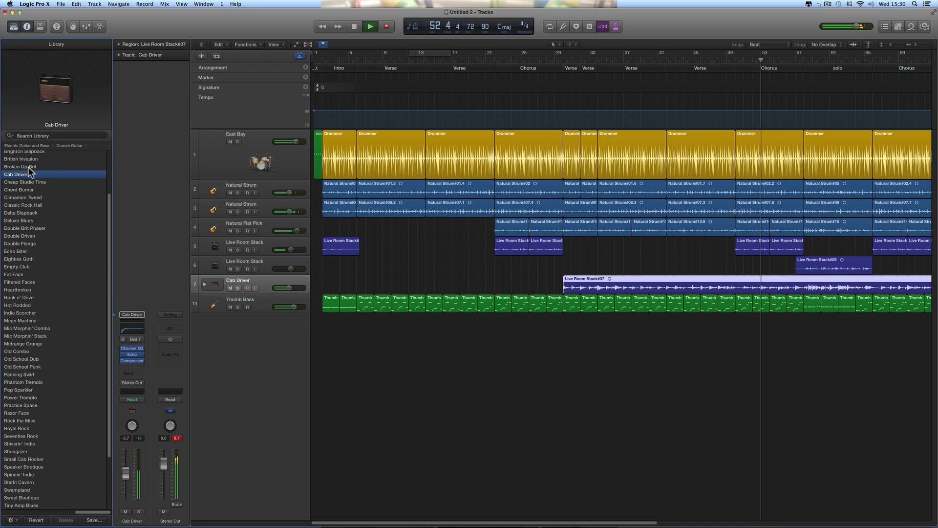
pyautogui.click(29, 159)
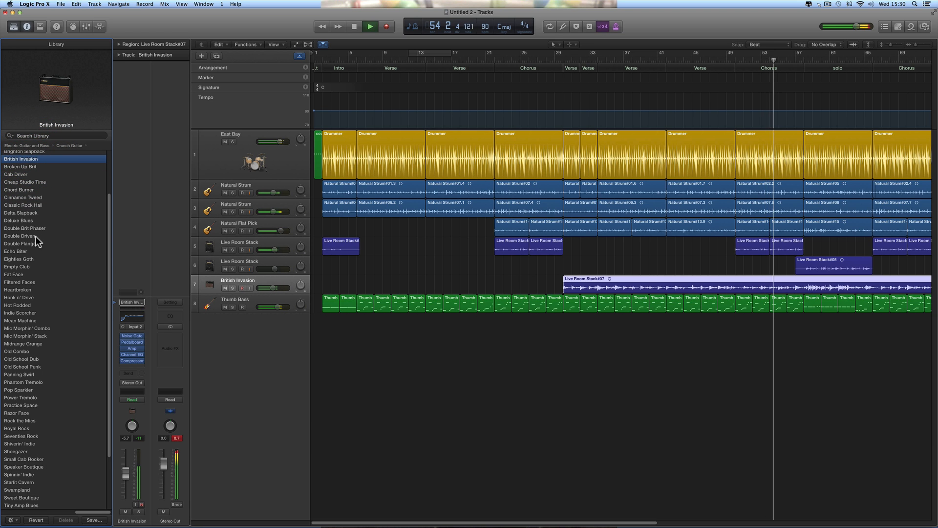
# Lower the volume of track 7 to -12.0 dB with the British Invasion patch and stop playback.
pyautogui.moveTo(273, 289); pyautogui.dragTo(270, 287)
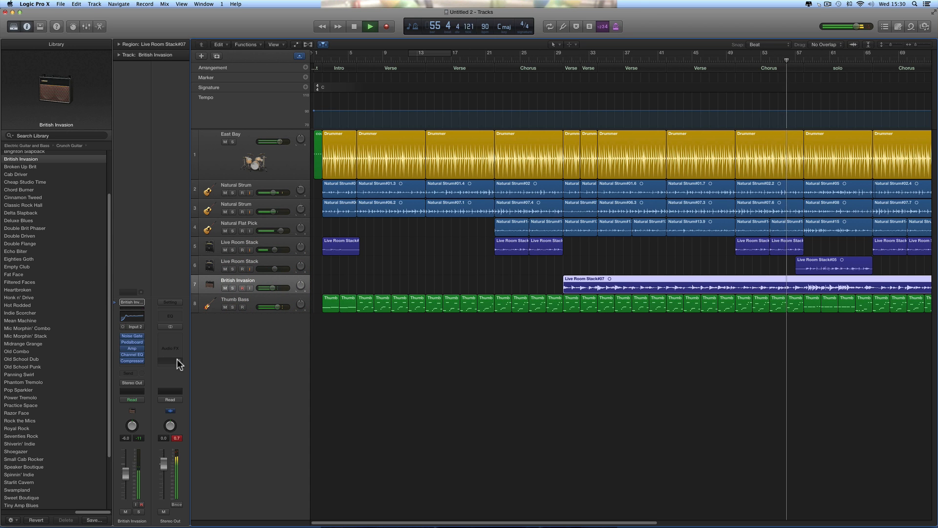
pyautogui.moveTo(270, 288); pyautogui.dragTo(261, 288)
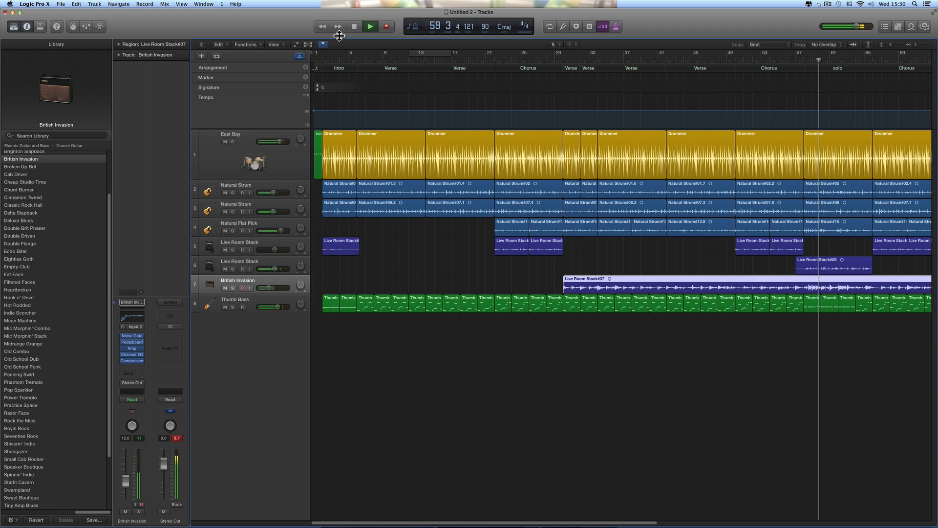
pyautogui.click(355, 26)
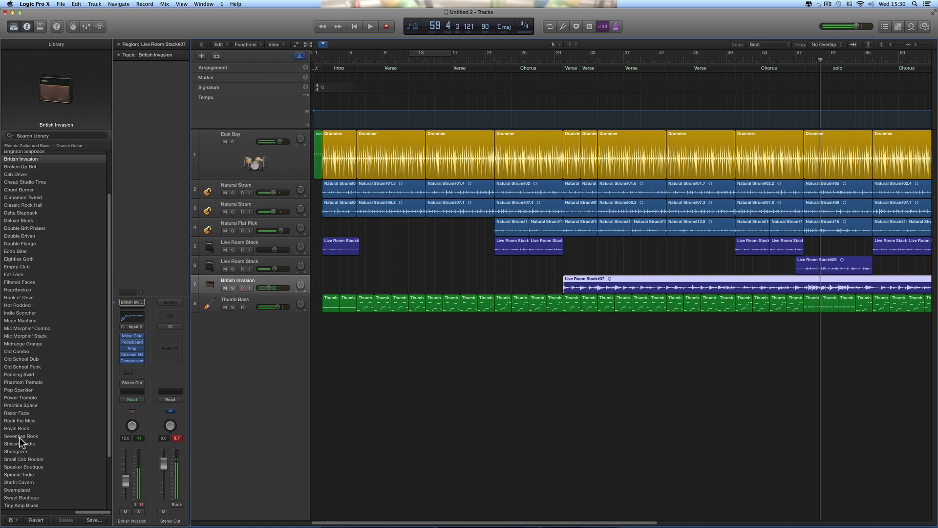
# From the Clean Guitar patches, audition Clean Room and Endless Summer on track 7 during playback, and set the volume to -4.6 dB.
pyautogui.click(36, 512)
pyautogui.click(24, 154)
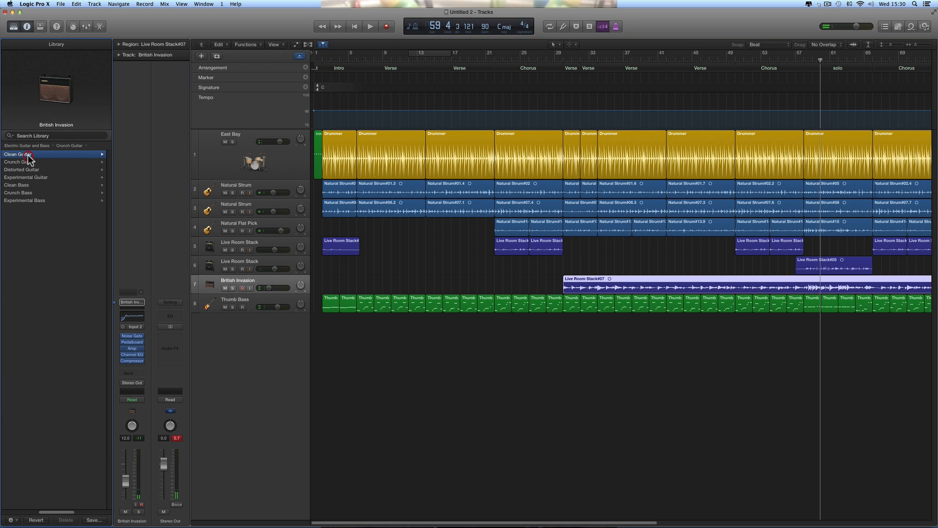
pyautogui.click(367, 27)
pyautogui.click(18, 193)
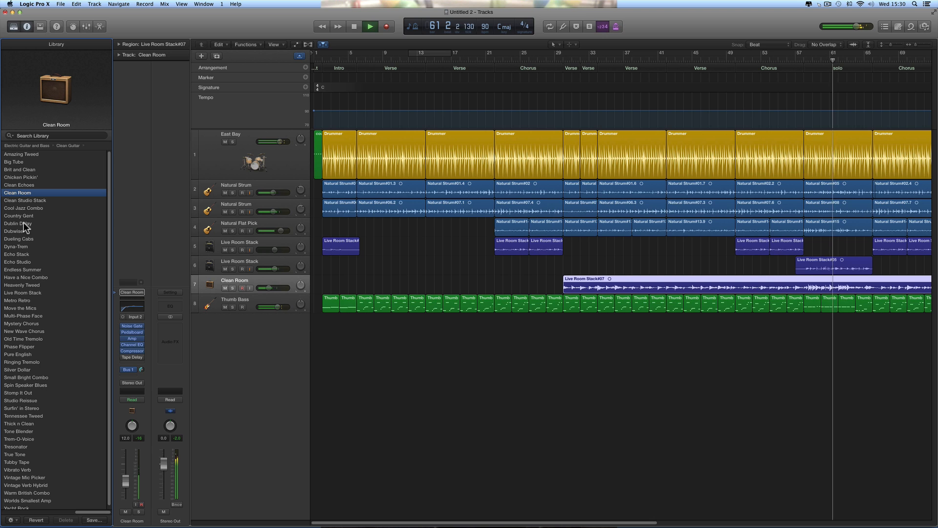
pyautogui.click(28, 268)
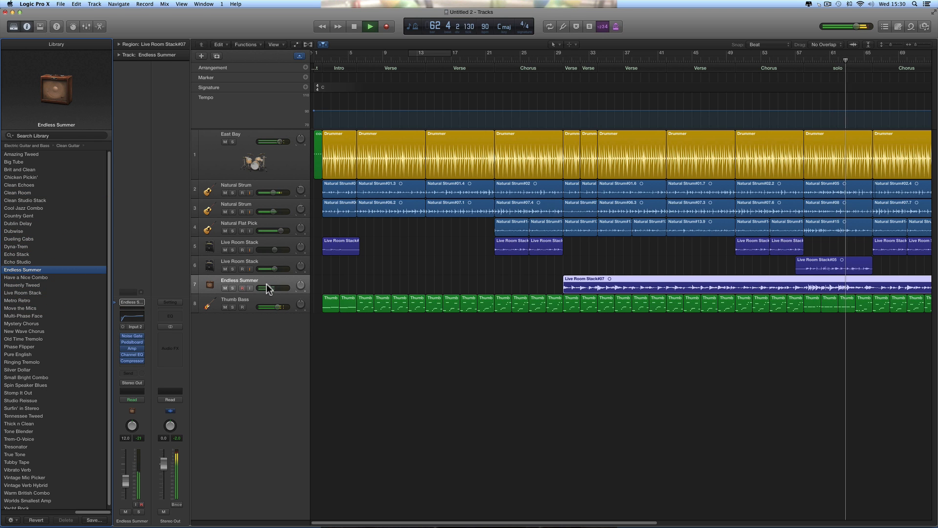
pyautogui.moveTo(266, 287); pyautogui.dragTo(274, 287)
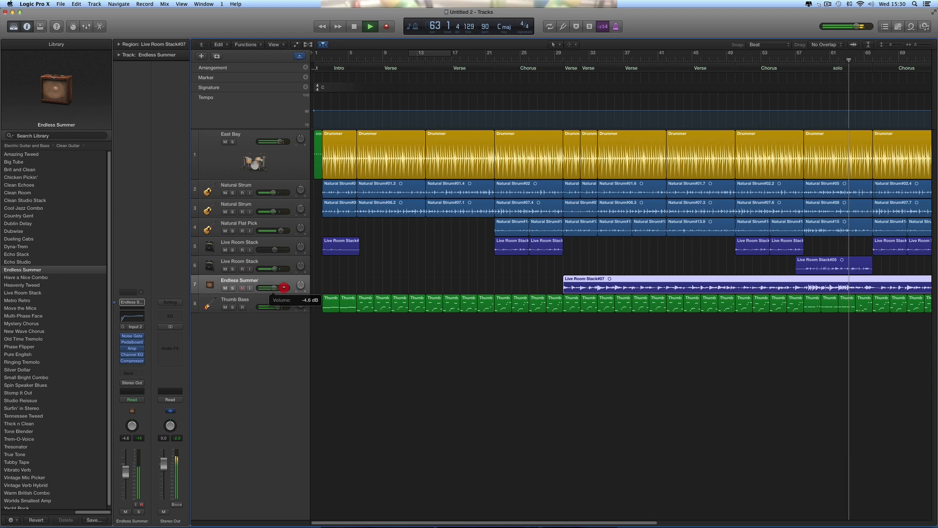
# Load the Have a Nice Combo patch on track 7, set its volume to -3.4 dB and slightly lower the Thumb Bass volume.
pyautogui.click(43, 277)
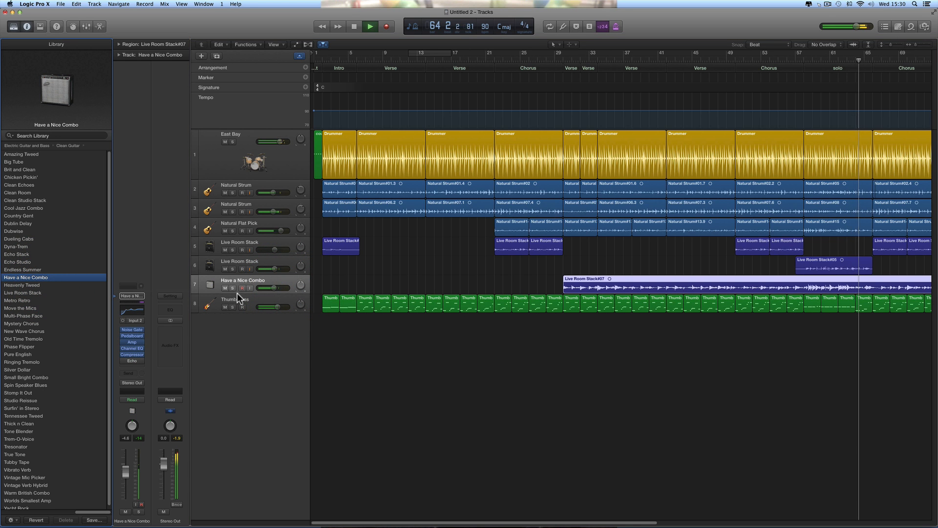
pyautogui.moveTo(274, 288); pyautogui.dragTo(276, 307)
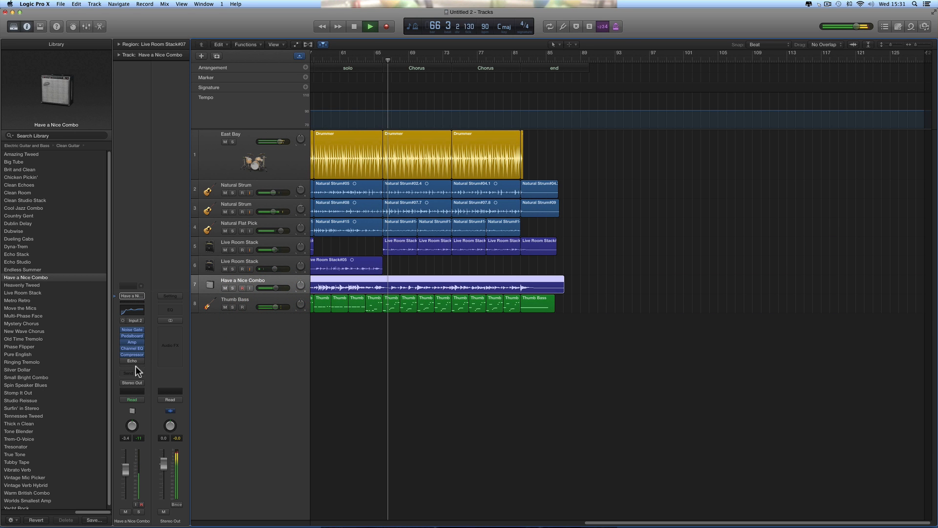
pyautogui.click(355, 27)
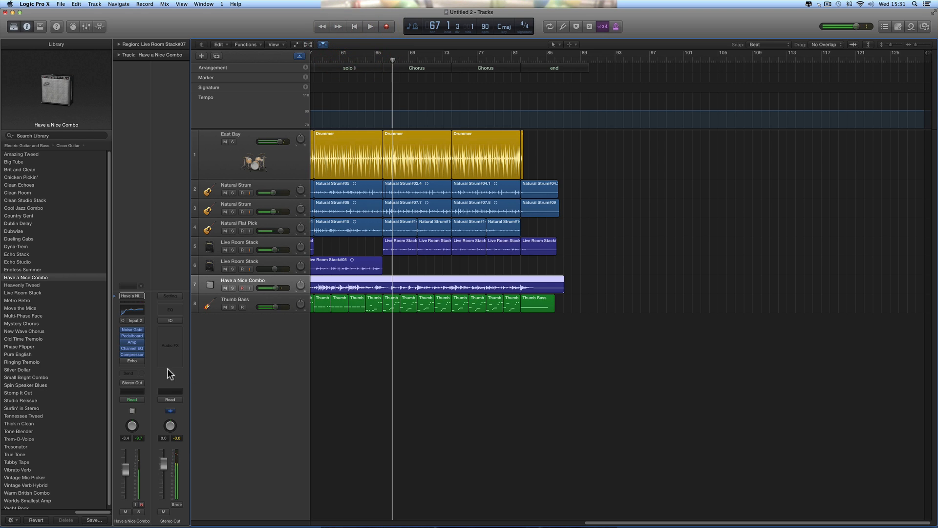
# Insert a Mono->Stereo Space Designer reverb after the Echo on track 7 and place its window clear of the channel strip.
pyautogui.click(132, 365)
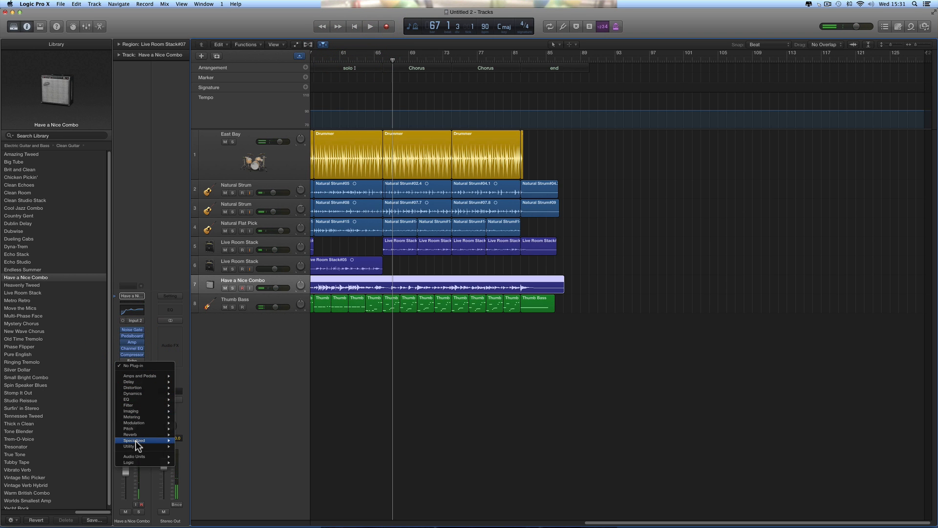
pyautogui.moveTo(137, 442)
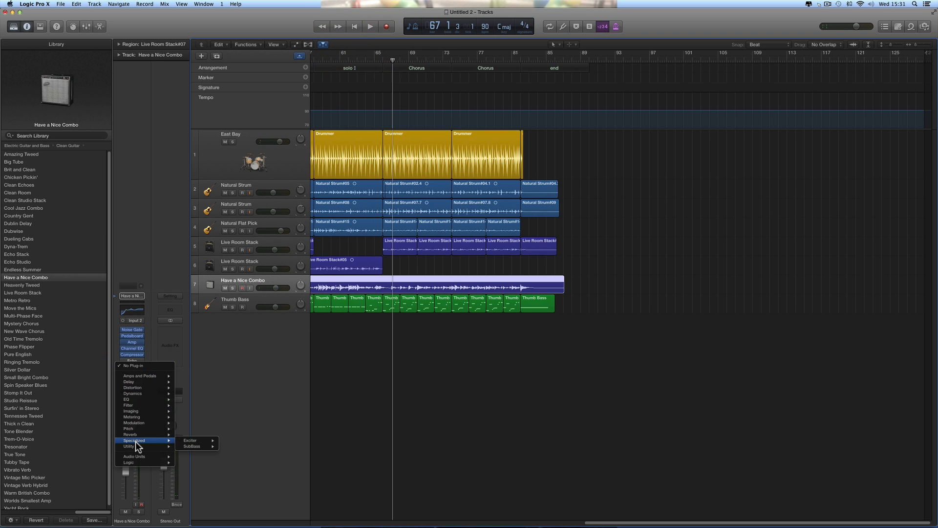
pyautogui.moveTo(200, 452)
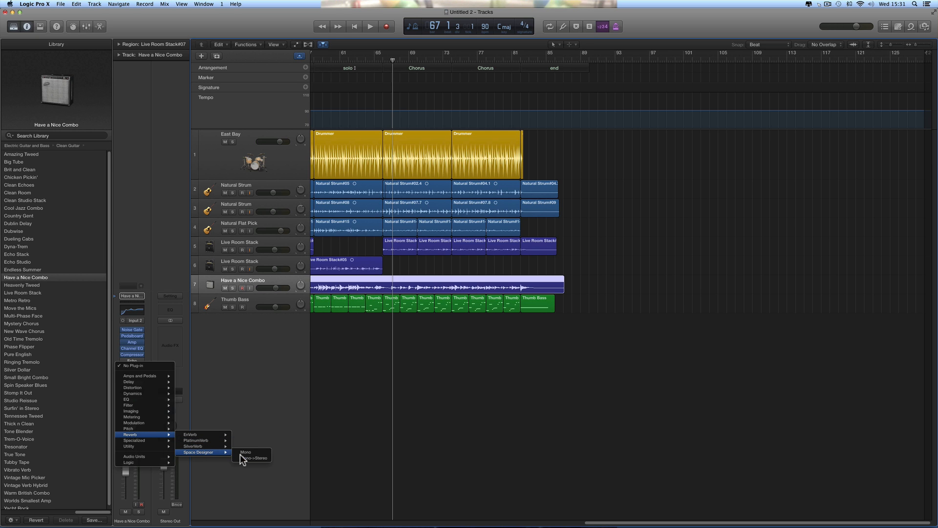
pyautogui.click(252, 458)
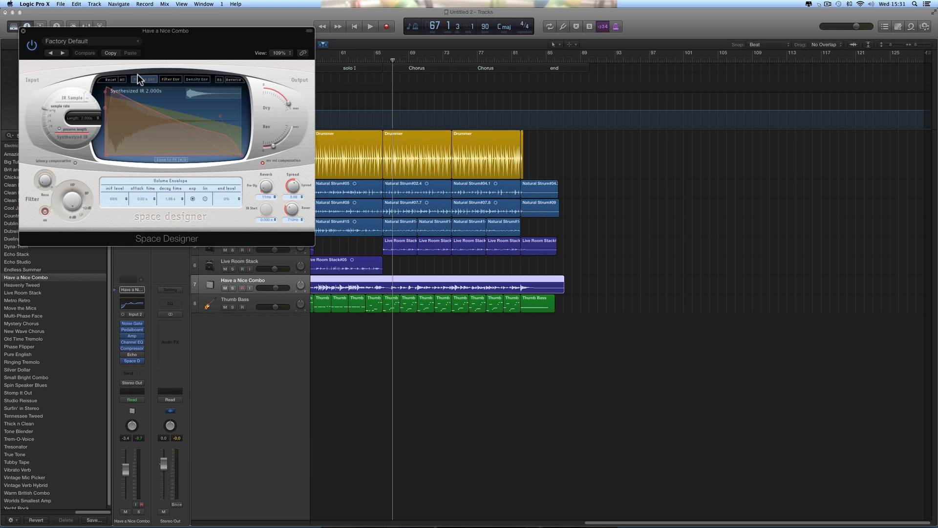
pyautogui.moveTo(130, 37); pyautogui.dragTo(366, 221)
# Load the 03.9s Prince Hall One preset from the Large Spaces halls in Space Designer.
pyautogui.click(313, 225)
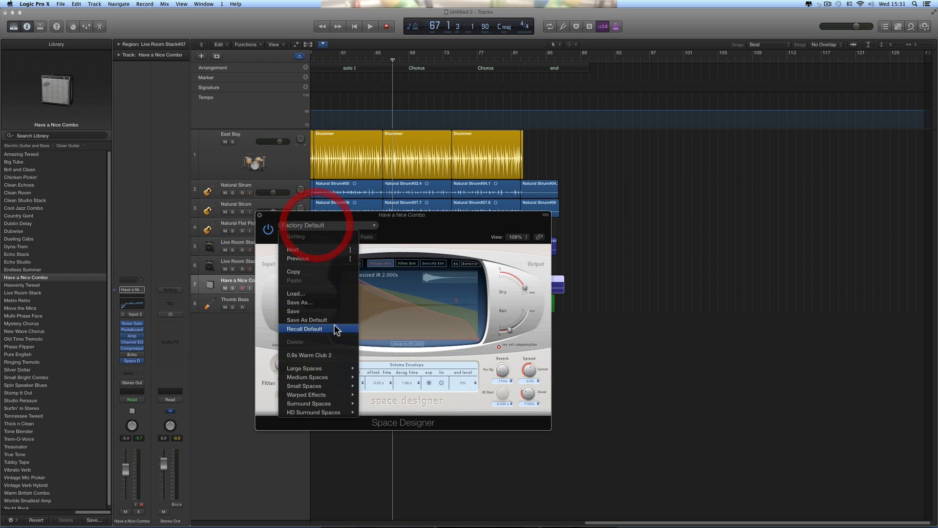
pyautogui.moveTo(322, 377)
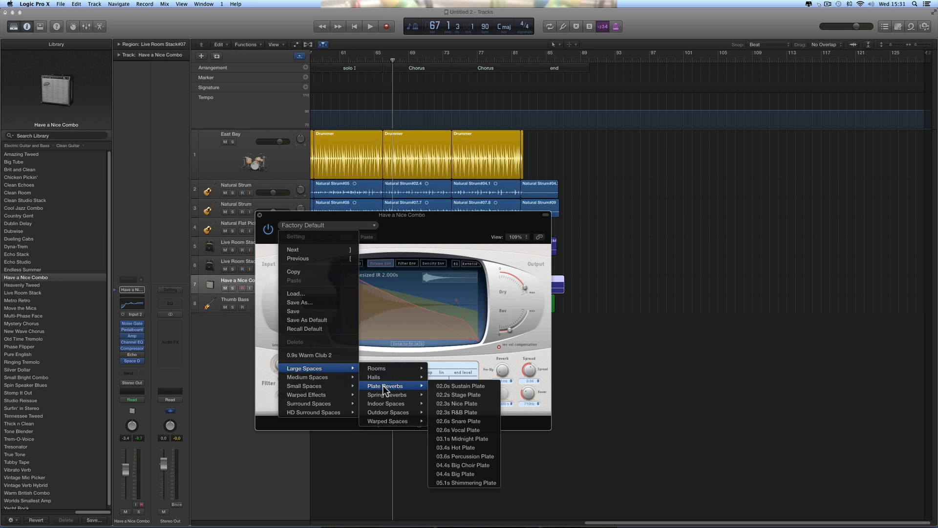
pyautogui.moveTo(386, 377)
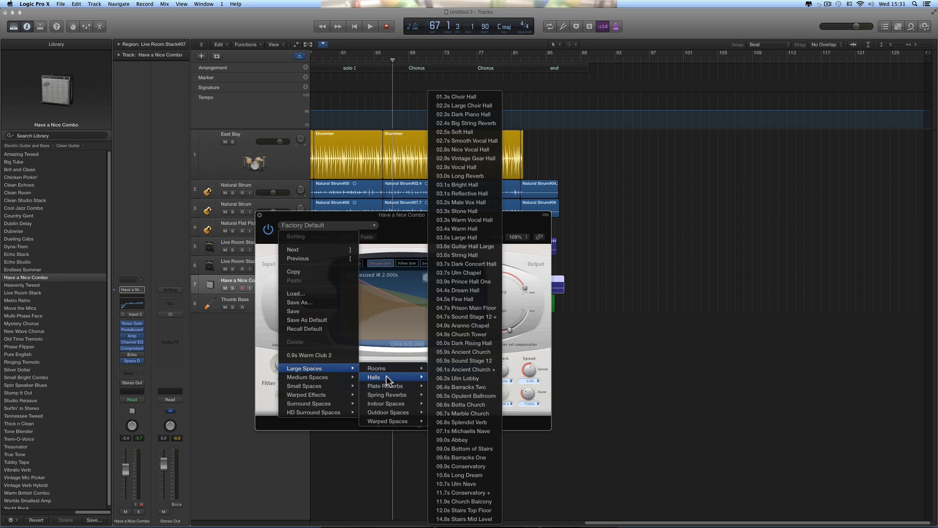
pyautogui.click(470, 282)
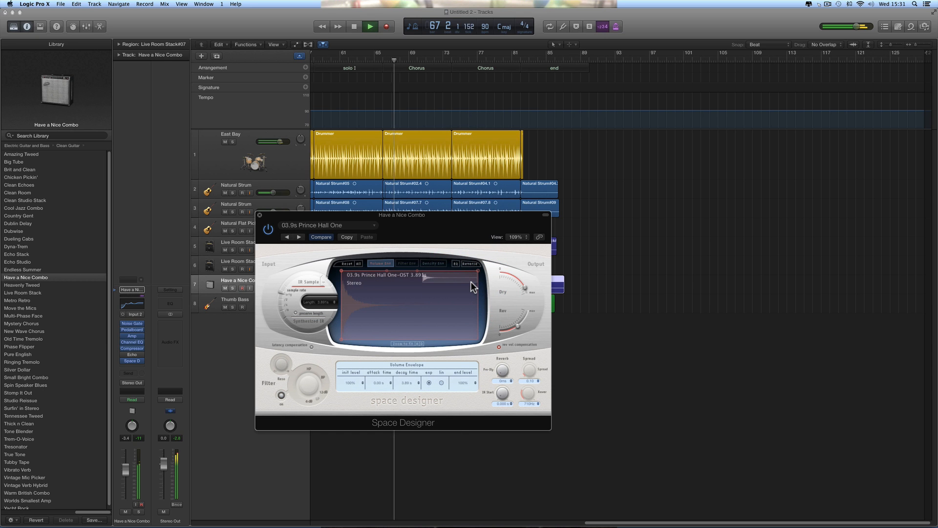
# Slightly raise Space Designer's reverb output during playback and set track 7's volume to -3.0 dB.
pyautogui.moveTo(518, 326); pyautogui.dragTo(519, 324)
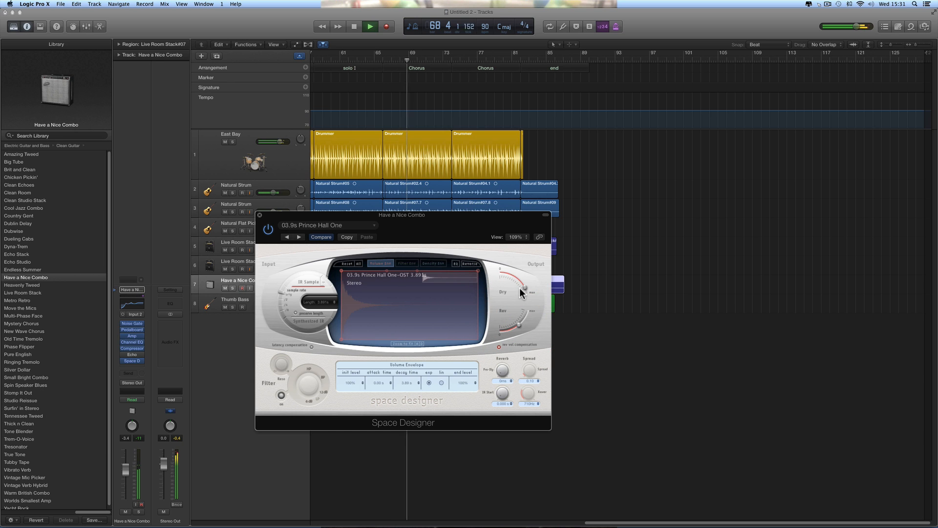
pyautogui.moveTo(379, 216); pyautogui.dragTo(524, 243)
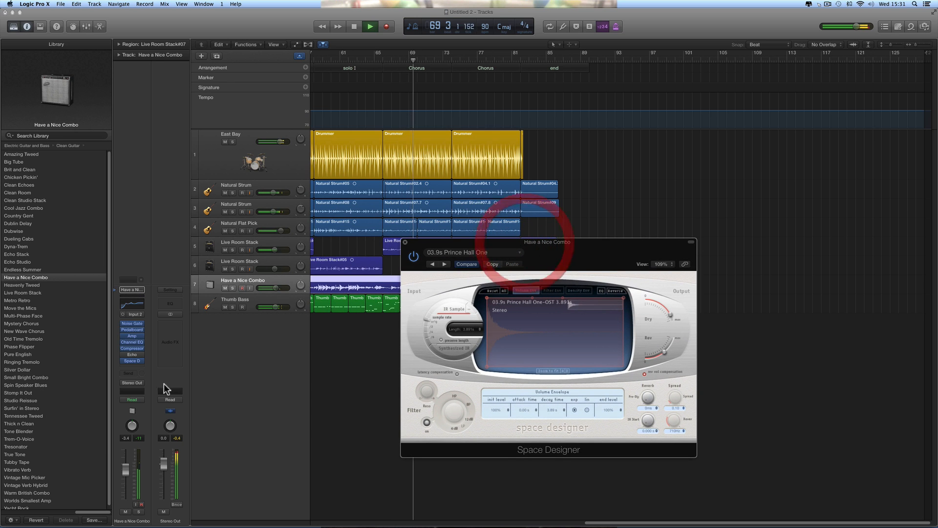
pyautogui.moveTo(129, 468); pyautogui.dragTo(130, 466)
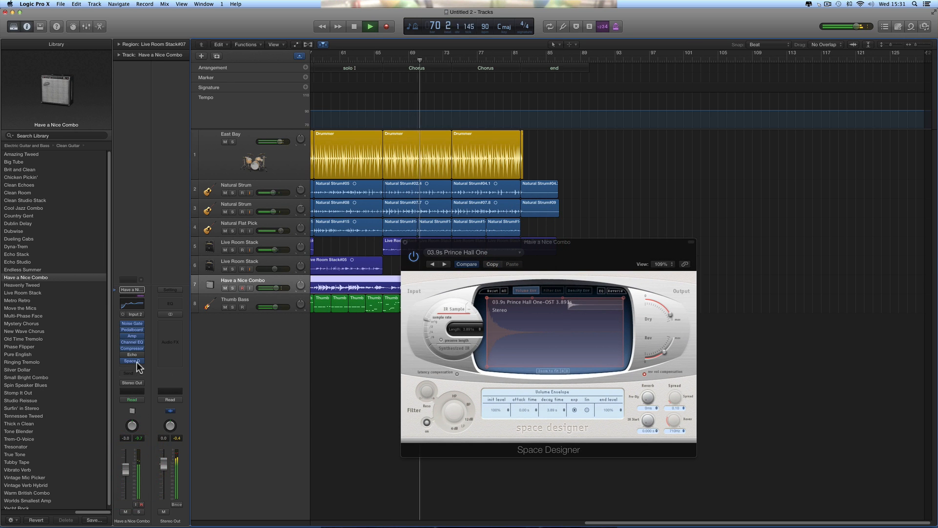
pyautogui.click(405, 241)
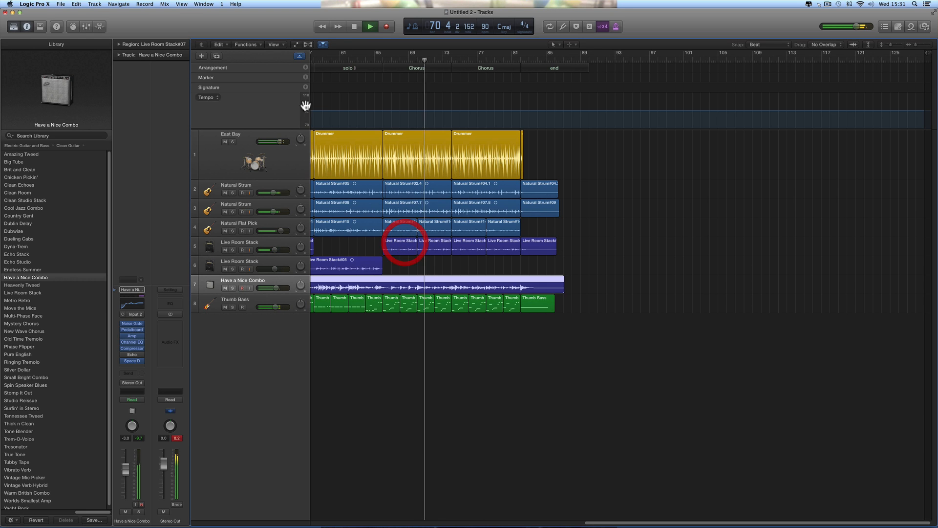
pyautogui.click(354, 26)
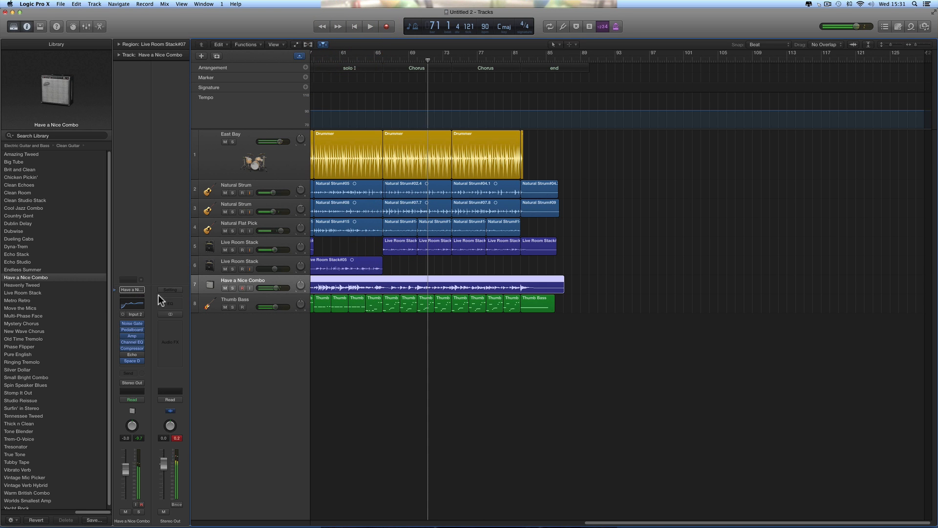
# Adjust the threshold and release of track 7's Compressor while the song plays.
pyautogui.click(133, 347)
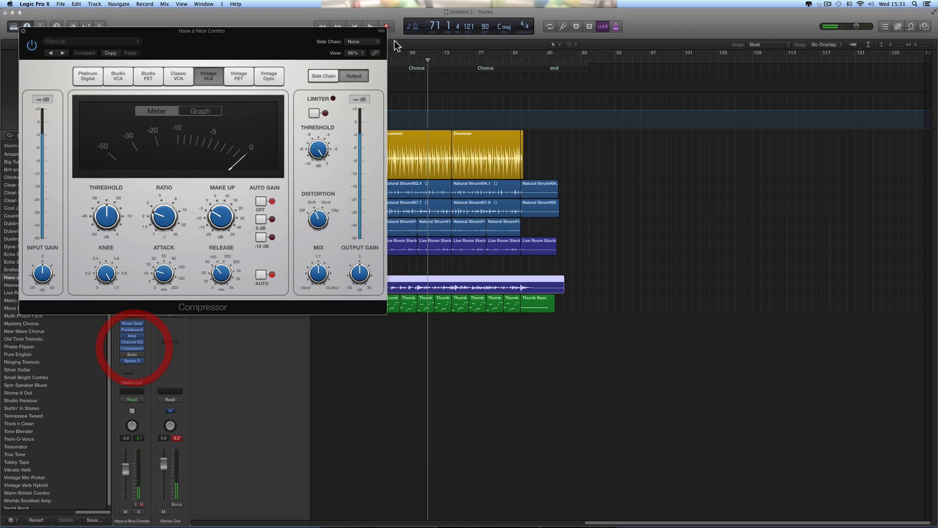
pyautogui.click(369, 27)
pyautogui.moveTo(292, 37); pyautogui.dragTo(335, 82)
pyautogui.moveTo(158, 262); pyautogui.dragTo(200, 261)
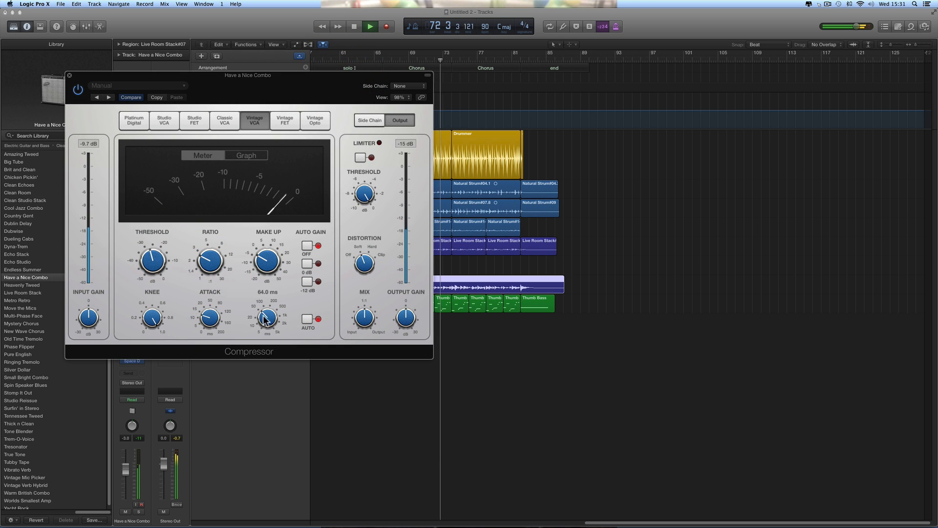
pyautogui.moveTo(264, 320); pyautogui.dragTo(267, 317)
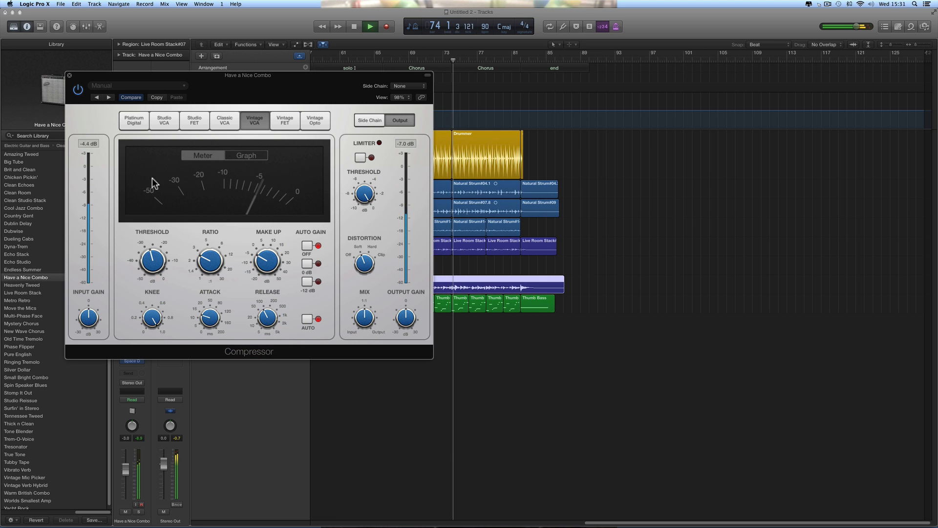
# Close the Compressor, lower track 7's volume to about -4.5 dB, play through the ending and return to the song's start.
pyautogui.click(69, 75)
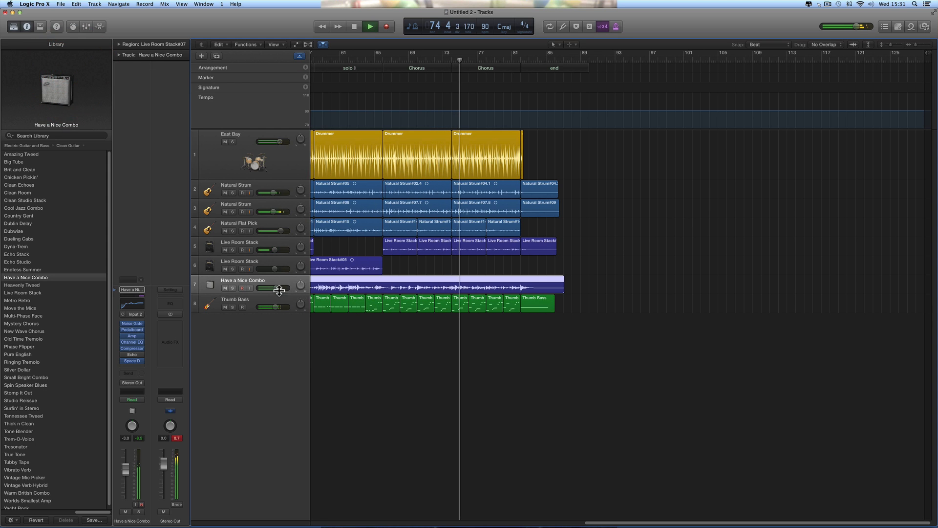
pyautogui.moveTo(279, 290)
pyautogui.mouseDown()
pyautogui.moveTo(270, 288)
pyautogui.moveTo(274, 305)
pyautogui.mouseUp()
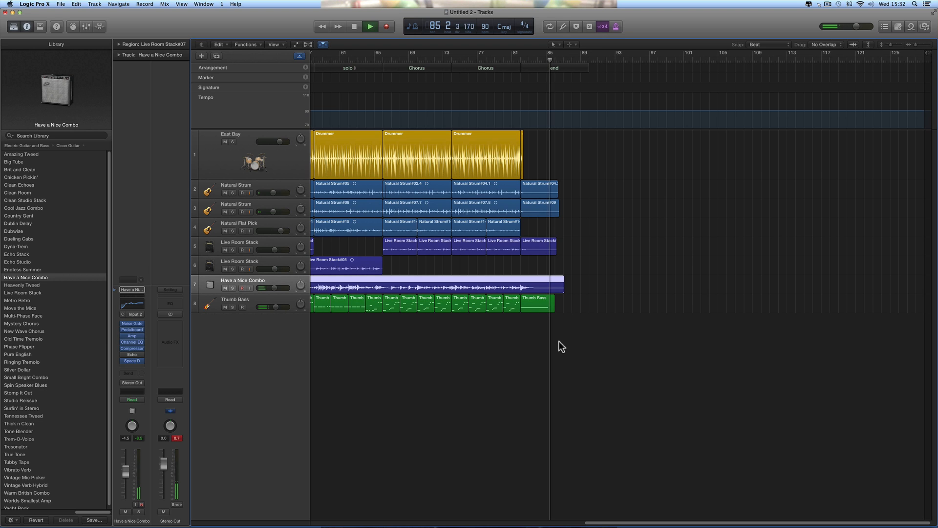
pyautogui.press('space')
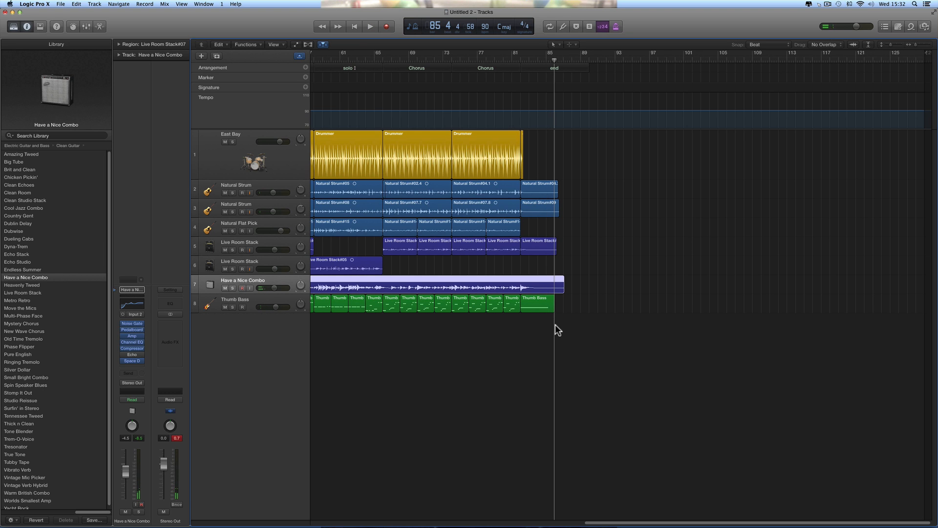
pyautogui.click(354, 26)
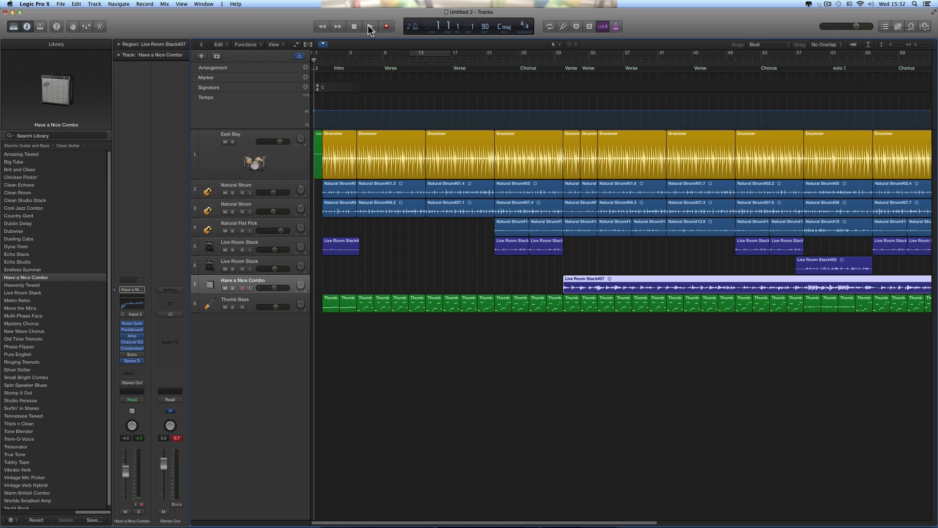
# Play the song from the beginning and slightly raise the East Bay drum track's volume and the master volume.
pyautogui.click(368, 25)
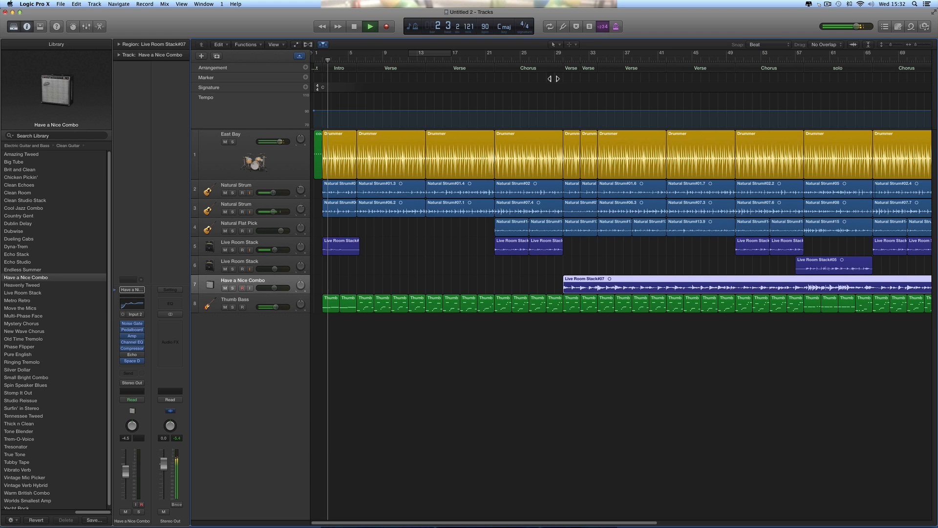
pyautogui.moveTo(279, 142); pyautogui.dragTo(282, 141)
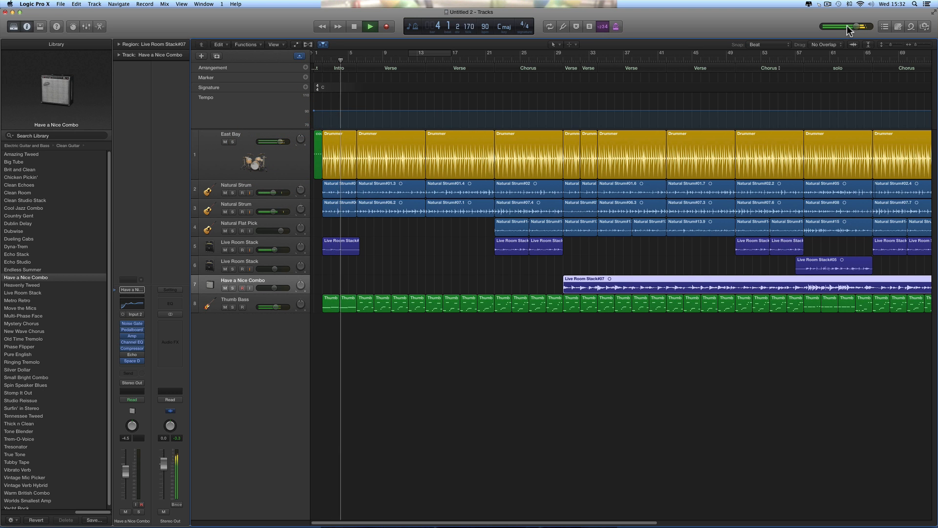
pyautogui.moveTo(856, 27); pyautogui.dragTo(860, 25)
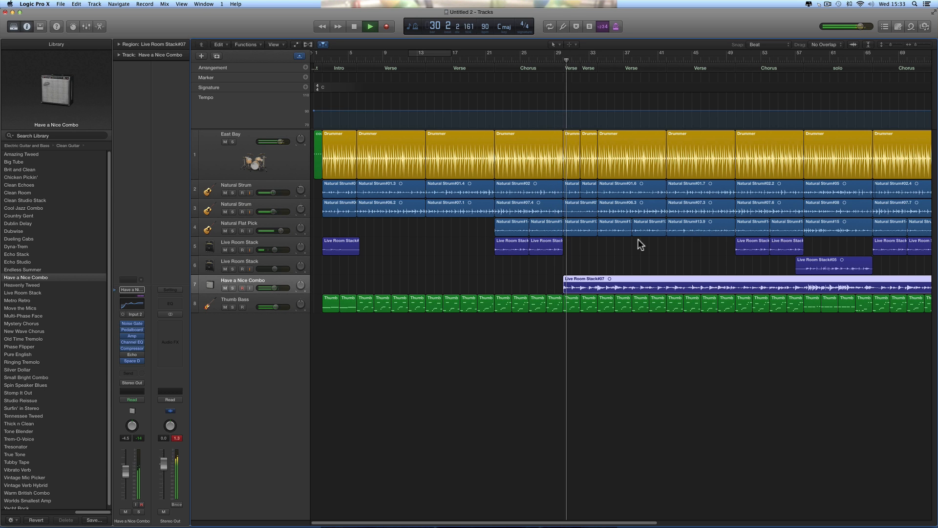
# During playback, set track 7's volume to -7.4 dB, then adjust the Natural Flat Pick track's reverb send and lower its volume to -0.4 dB.
pyautogui.moveTo(274, 288); pyautogui.dragTo(269, 289)
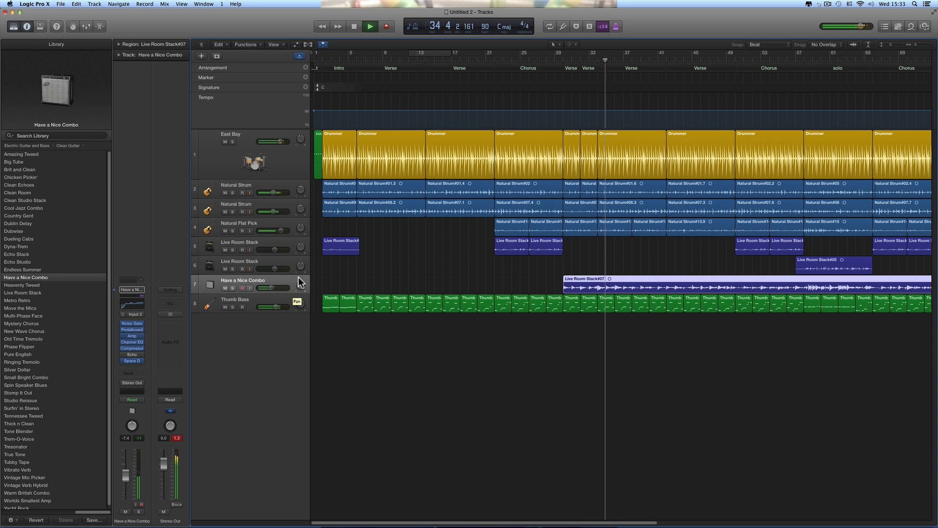
pyautogui.click(280, 233)
pyautogui.moveTo(282, 236); pyautogui.dragTo(280, 235)
pyautogui.click(140, 370)
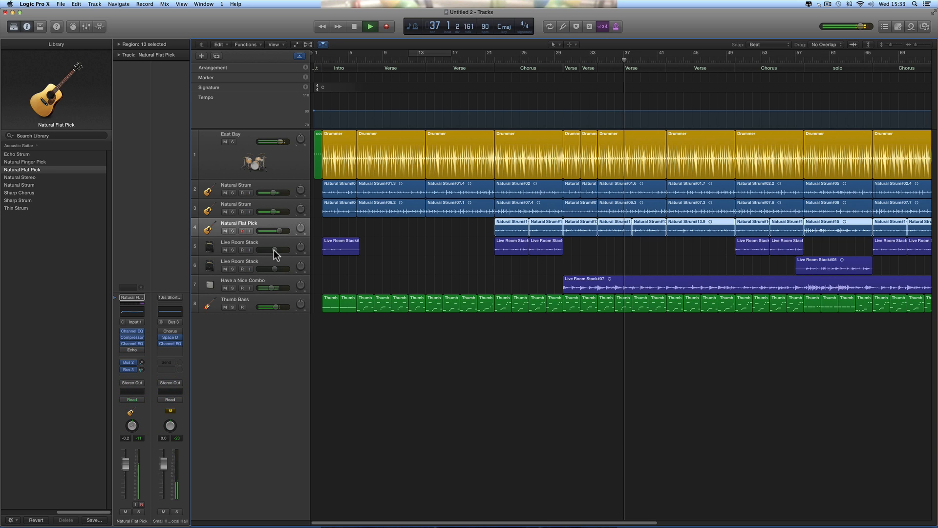
pyautogui.moveTo(279, 234); pyautogui.dragTo(274, 234)
pyautogui.press('space')
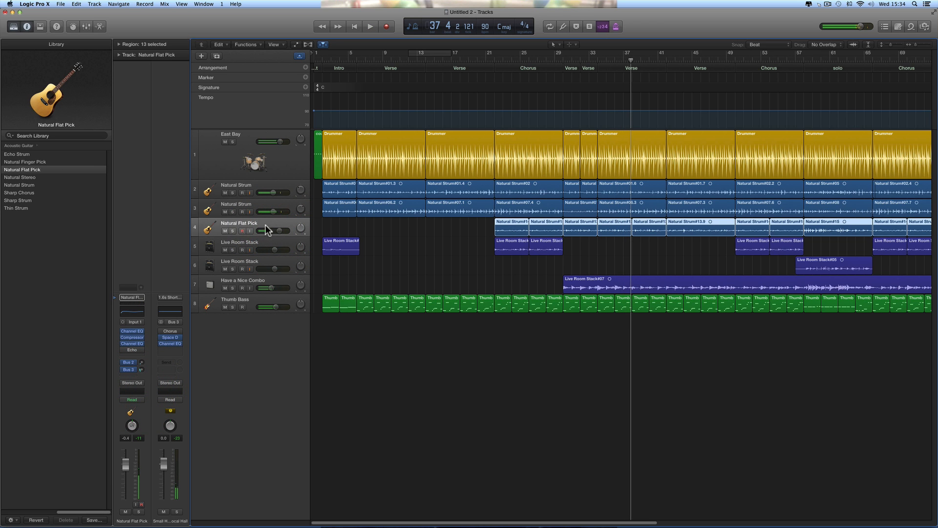
# Briefly audition the Natural Flat Pick track soloed, then lower its volume to -2.5 dB in the full mix.
pyautogui.click(232, 231)
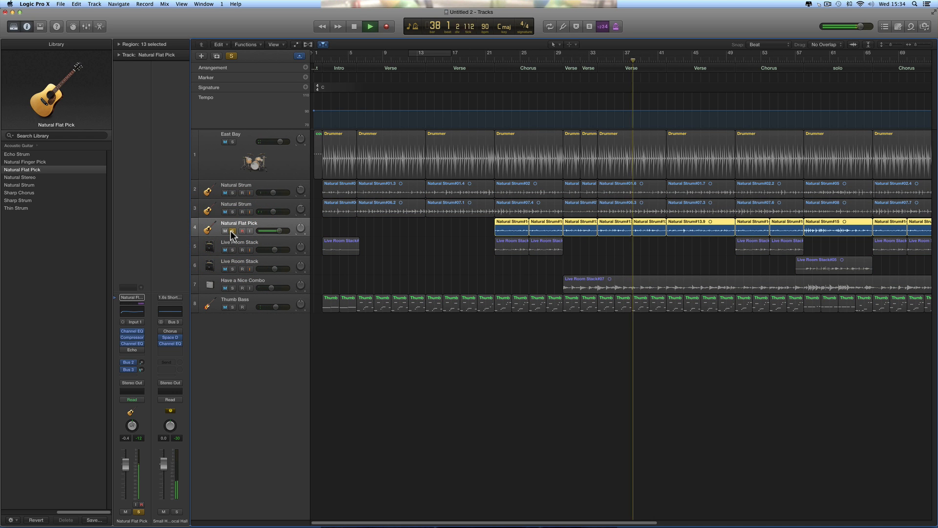
pyautogui.press('space')
pyautogui.click(233, 231)
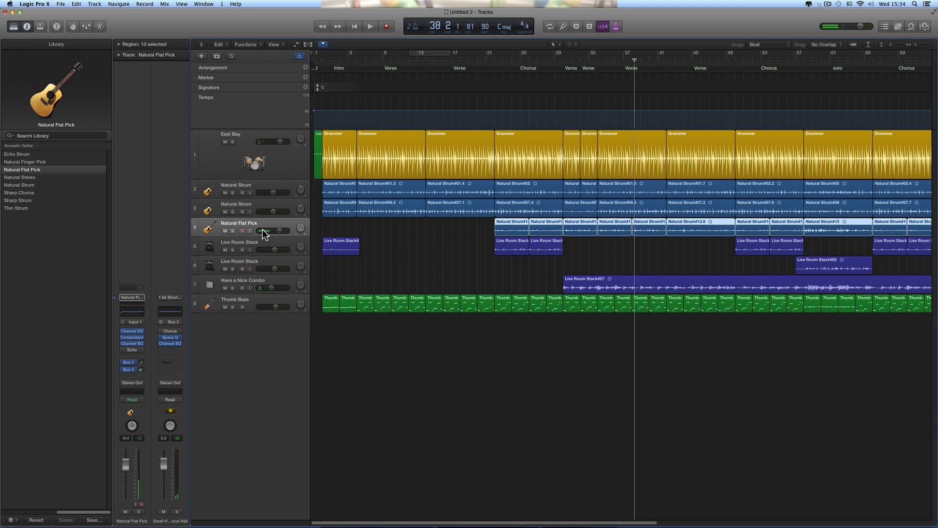
pyautogui.moveTo(278, 230); pyautogui.dragTo(276, 231)
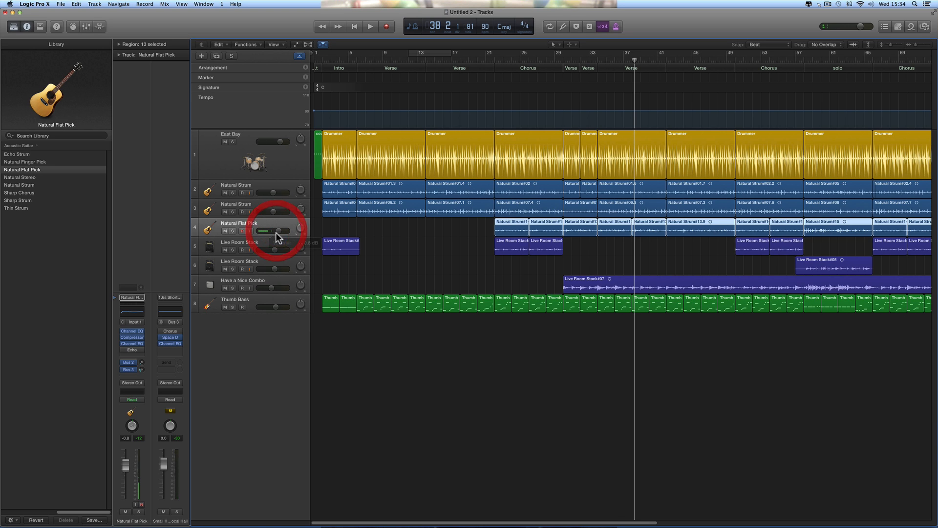
pyautogui.press('space')
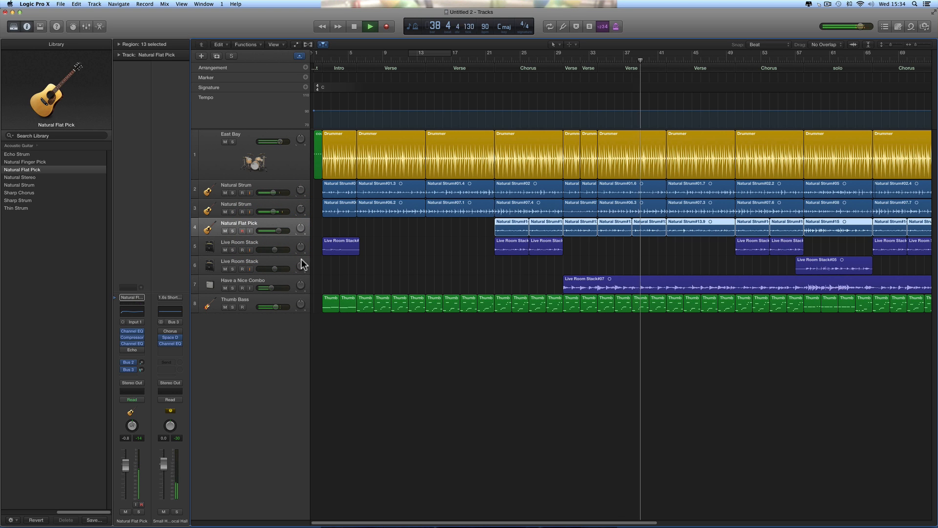
pyautogui.moveTo(278, 231); pyautogui.dragTo(272, 232)
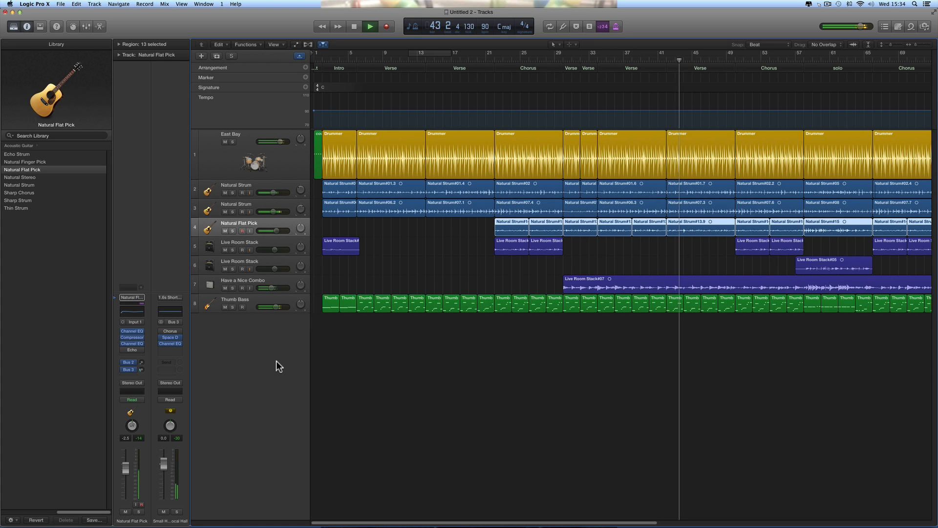
# Open the Drummer editor for the verse region starting at bar 42 and adjust its Fills amount.
pyautogui.click(700, 169)
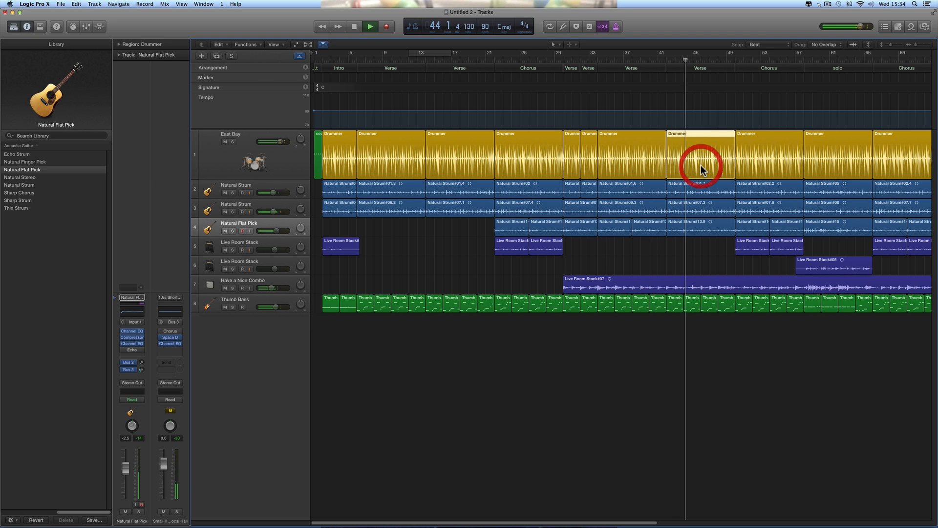
pyautogui.click(100, 26)
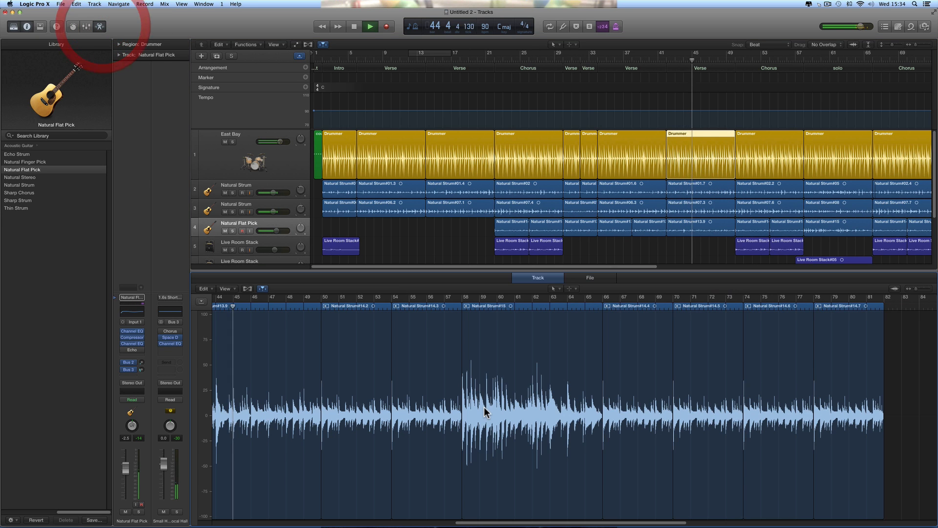
pyautogui.click(293, 152)
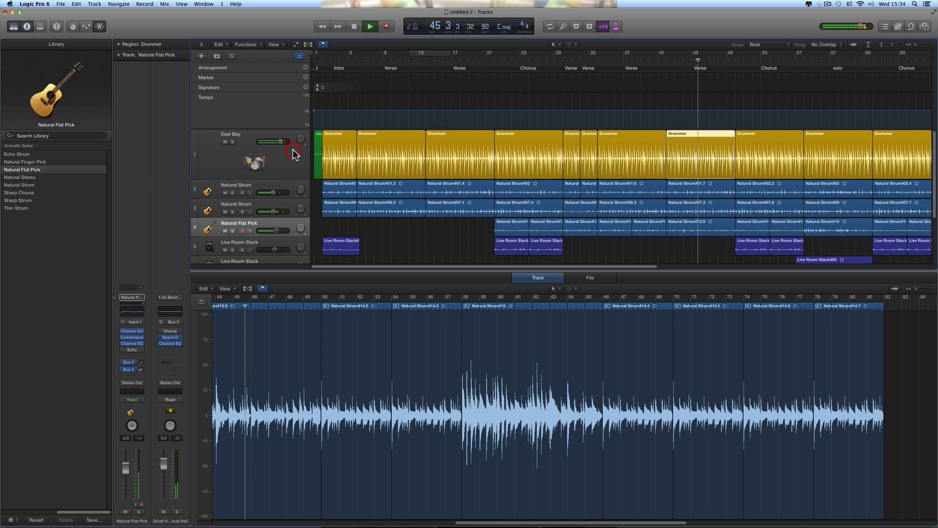
pyautogui.doubleClick(691, 143)
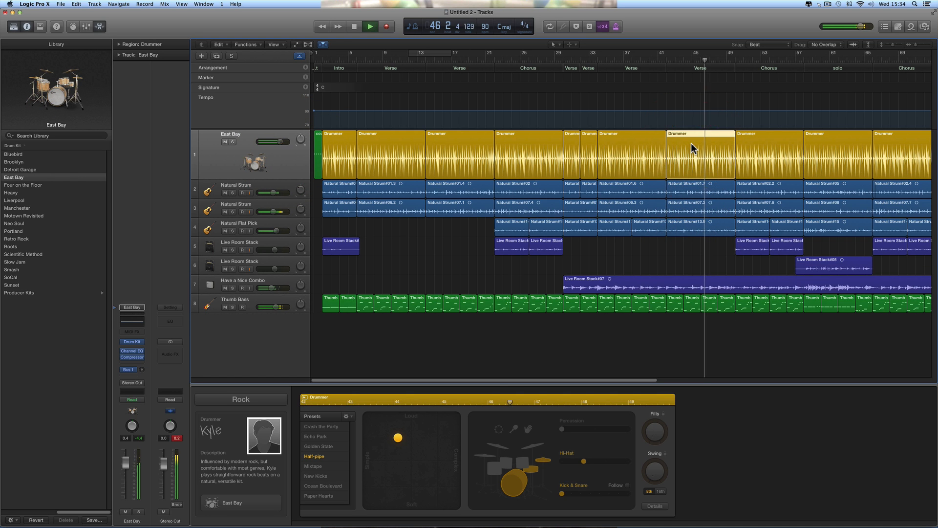
pyautogui.moveTo(659, 432); pyautogui.dragTo(656, 427)
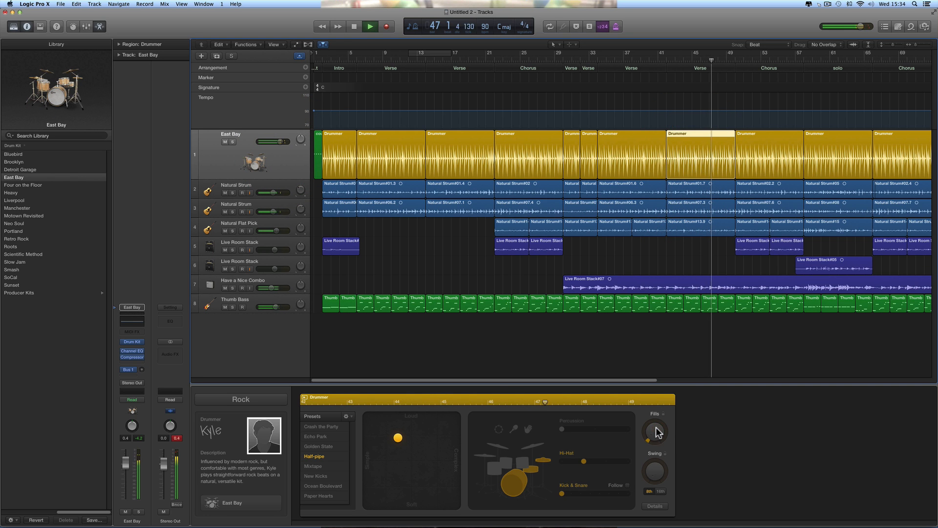
pyautogui.click(657, 428)
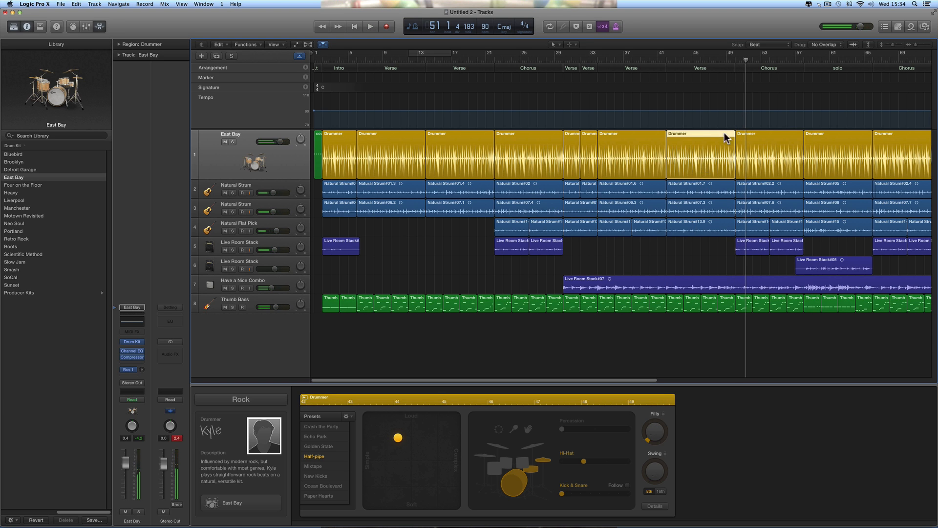
# Cycle bar 49 to audition the drum fill leading into the chorus, and turn the cycle off.
pyautogui.click(926, 45)
pyautogui.hscroll(6, 875, 82)
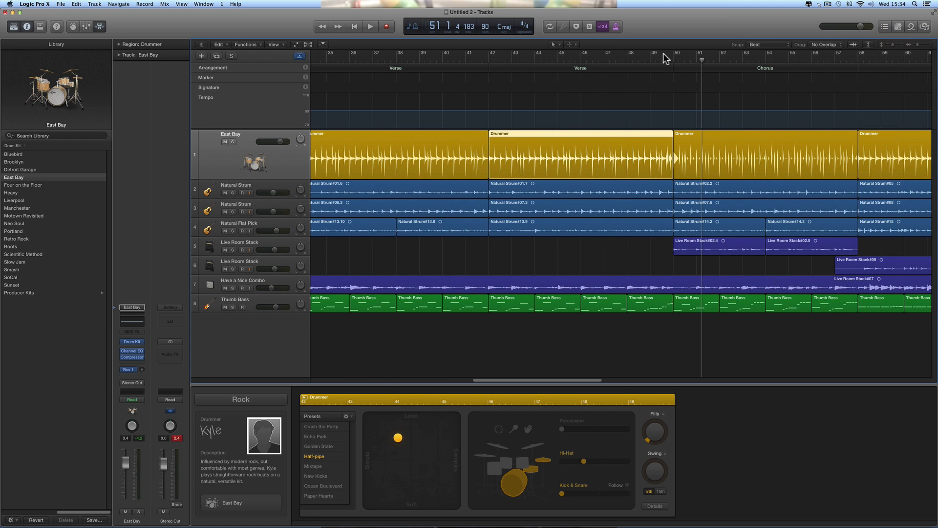
pyautogui.moveTo(652, 57); pyautogui.dragTo(674, 57)
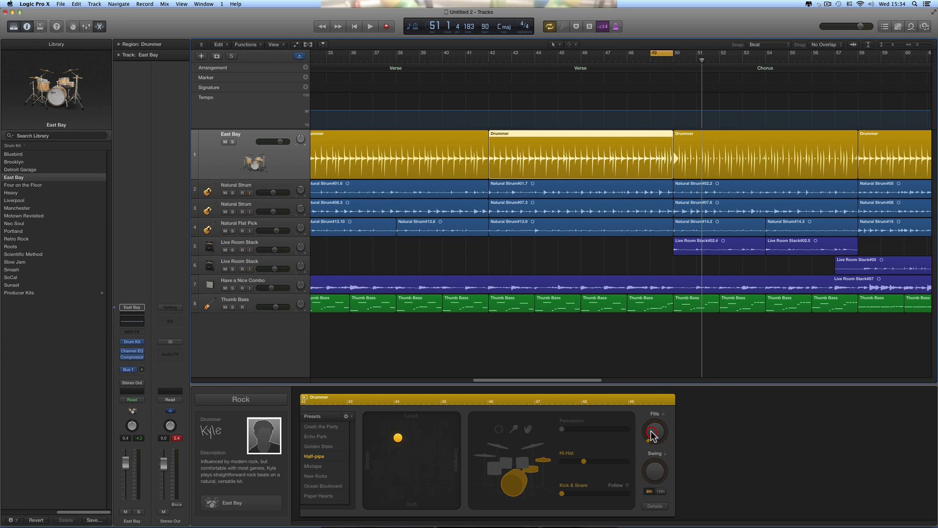
pyautogui.press('space')
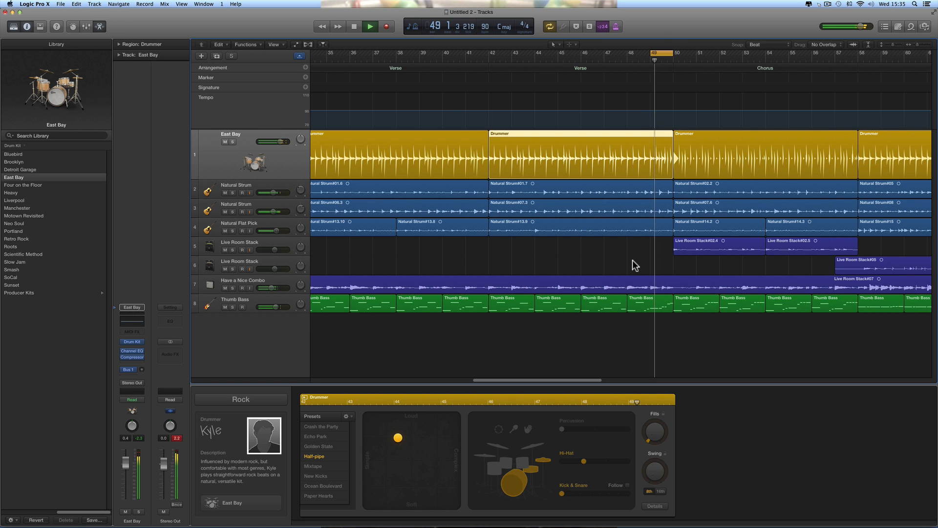
pyautogui.press('space')
pyautogui.doubleClick(659, 53)
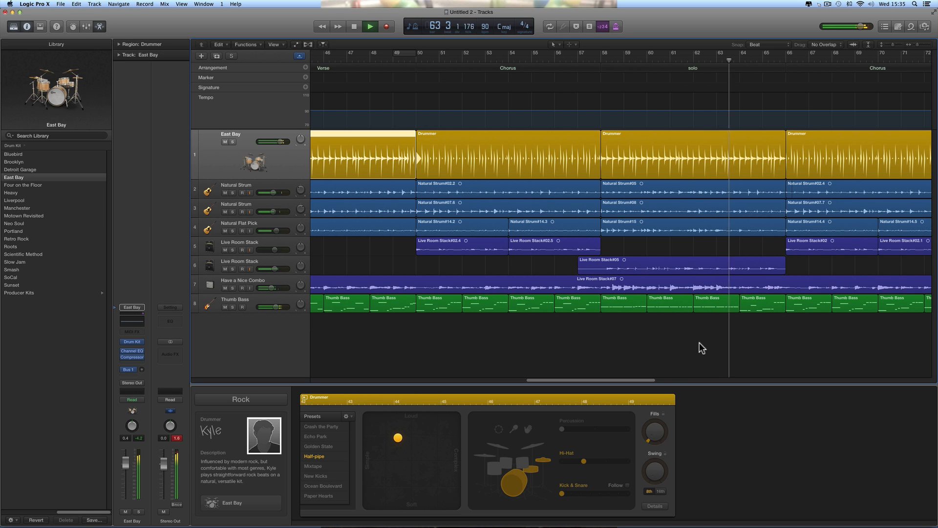
# Adjust the Bus 5 reverb send of the track 6 solo guitar, shrink the audio editor and listen into the last choruses.
pyautogui.click(258, 268)
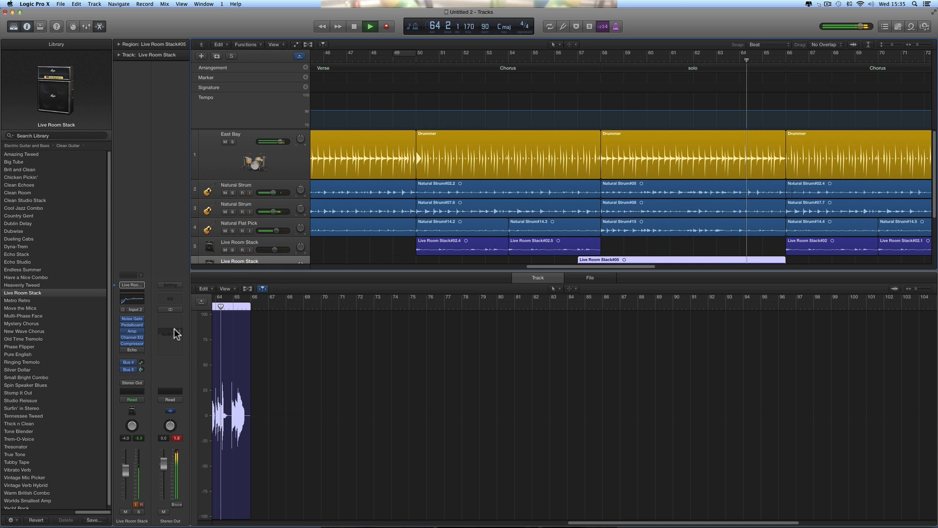
pyautogui.click(141, 369)
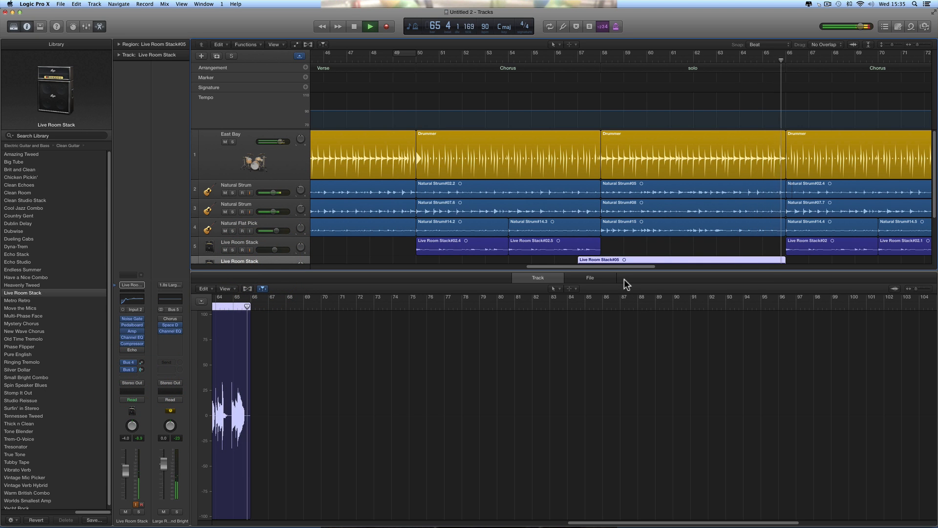
pyautogui.moveTo(625, 273); pyautogui.dragTo(623, 371)
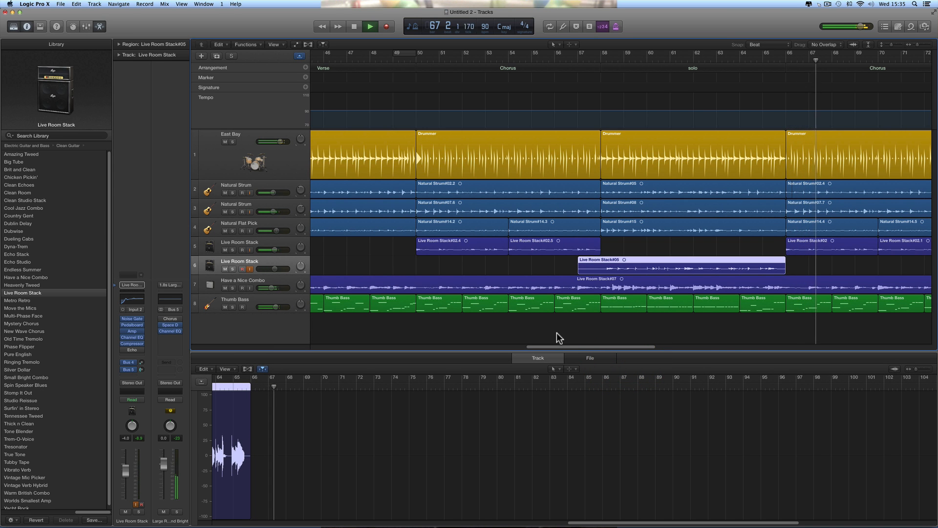
pyautogui.hscroll(10, 557, 333)
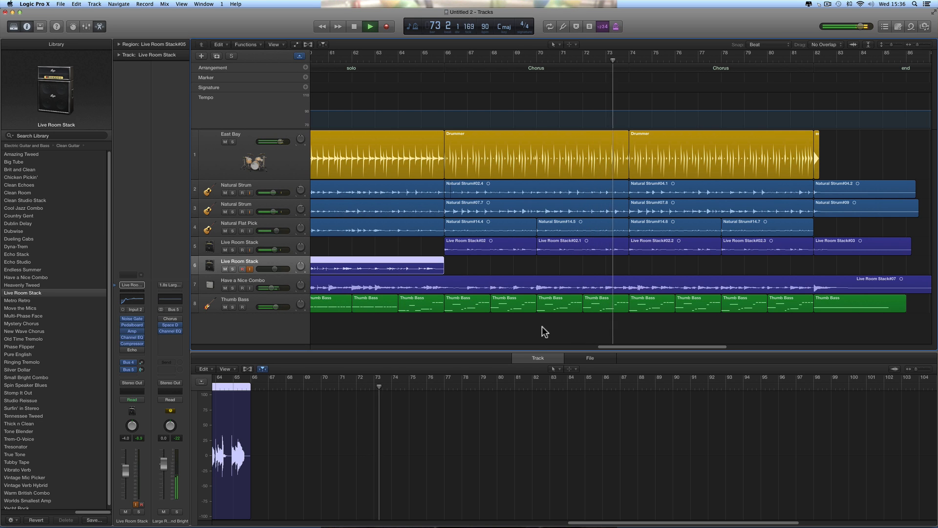
pyautogui.press('space')
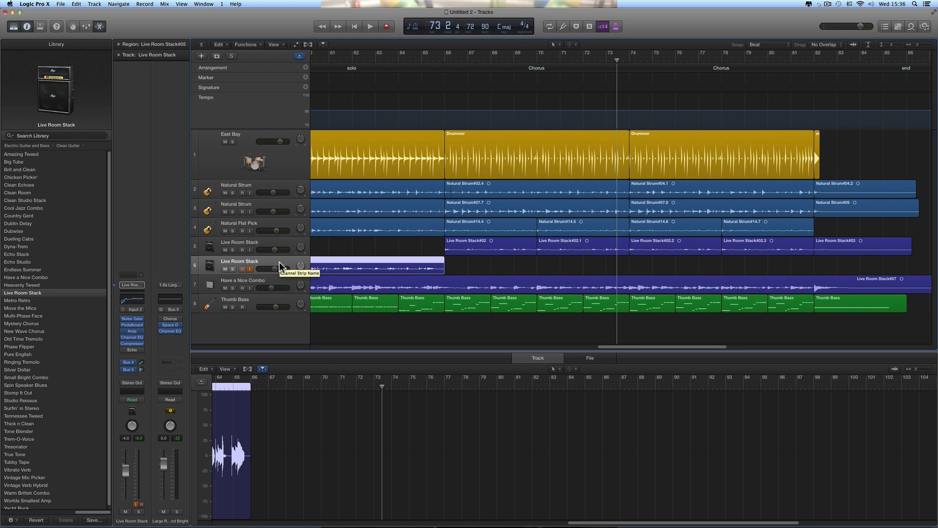
# Place the playhead at bar 66 and create one new audio track below the first Natural Strum track.
pyautogui.hscroll(-5, 279, 262)
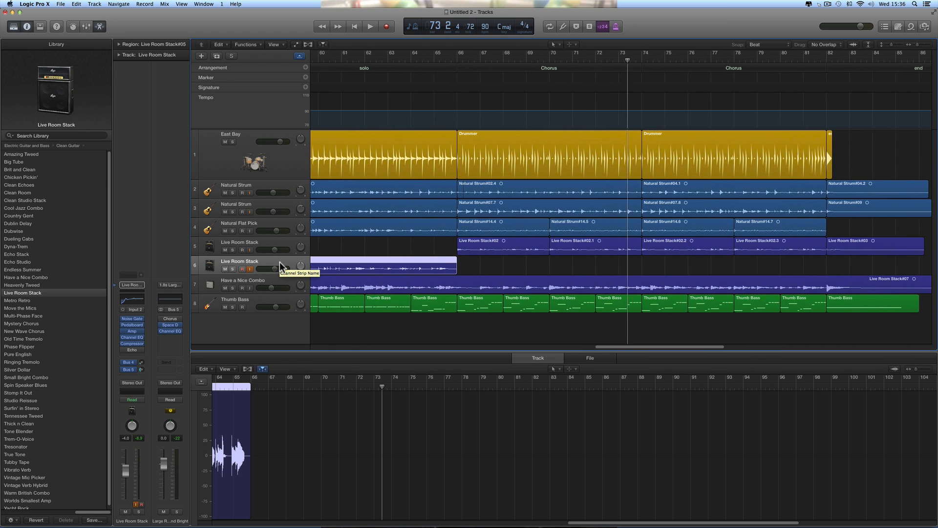
pyautogui.click(479, 57)
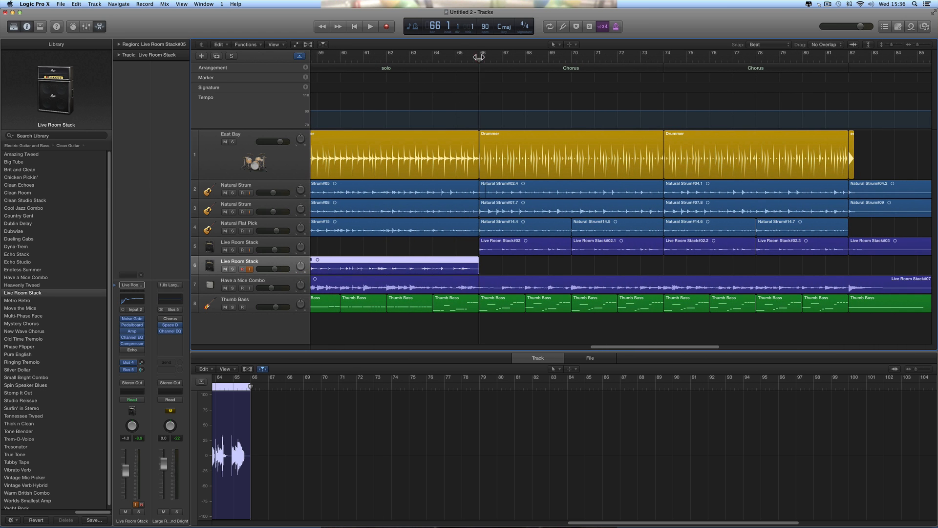
pyautogui.click(268, 186)
pyautogui.click(201, 56)
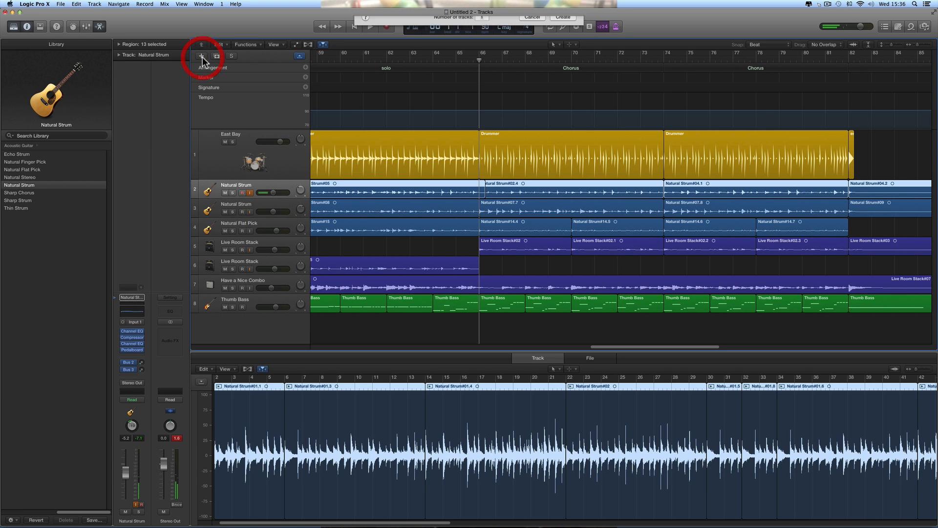
pyautogui.click(457, 36)
pyautogui.click(563, 148)
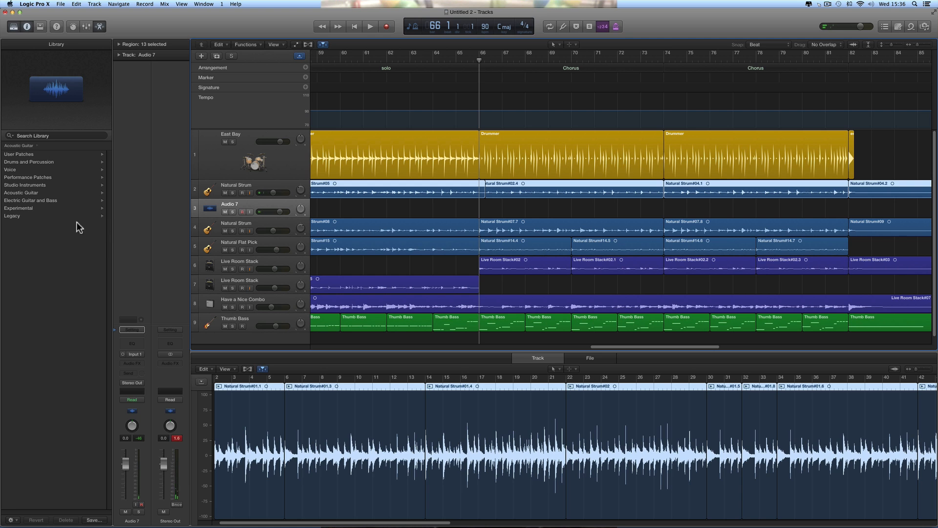
# Load the Vintage Vocal patch from the Voice category onto the new audio track and switch off its input monitoring.
pyautogui.click(18, 171)
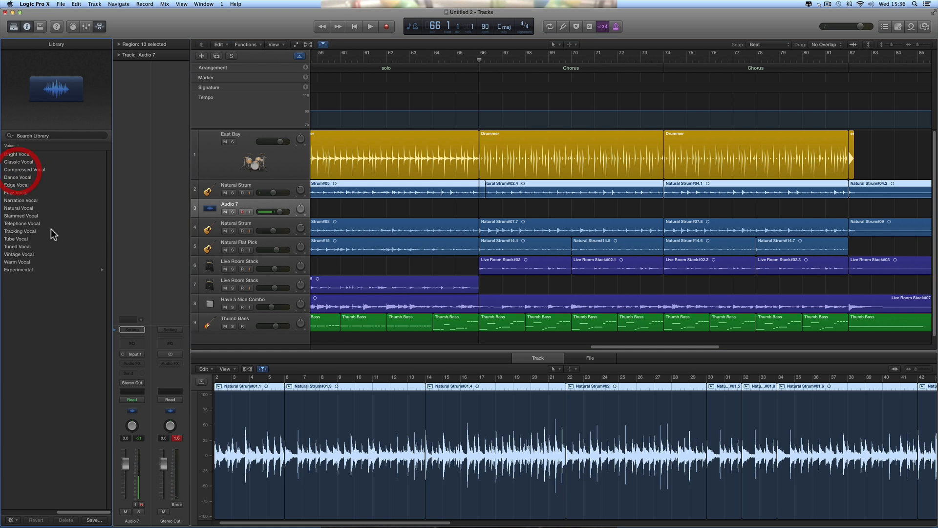
pyautogui.click(25, 255)
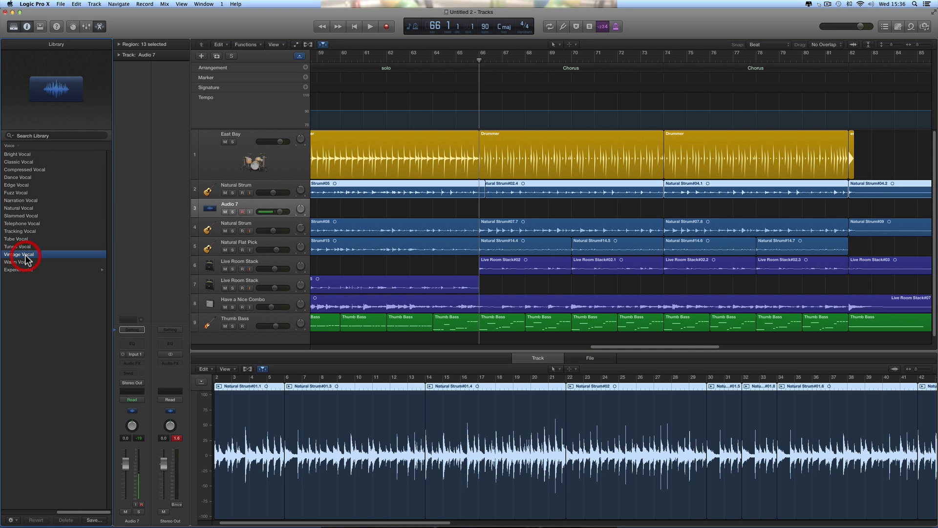
pyautogui.click(255, 212)
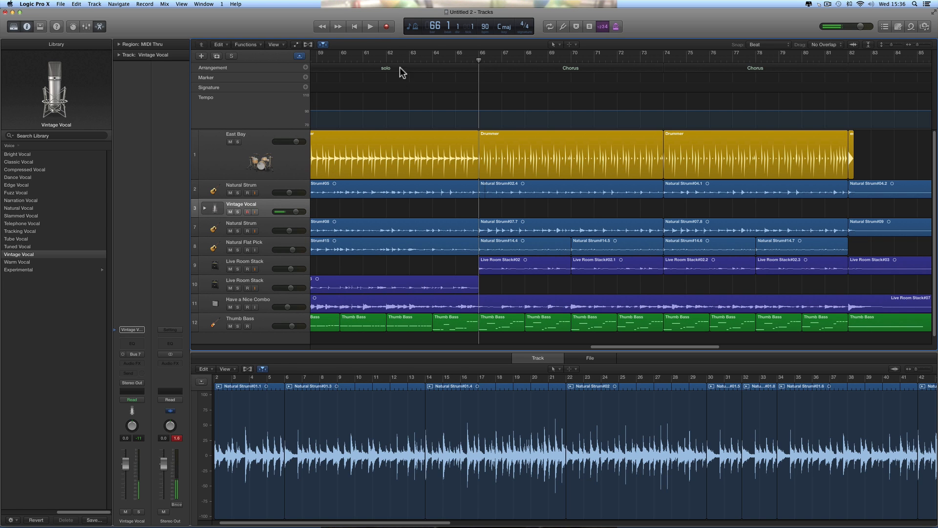
# Record a vocal take on track 3 from bar 66 to bar 82 while slightly lowering its volume, and return the playhead to bar 66.
pyautogui.click(386, 27)
pyautogui.click(295, 211)
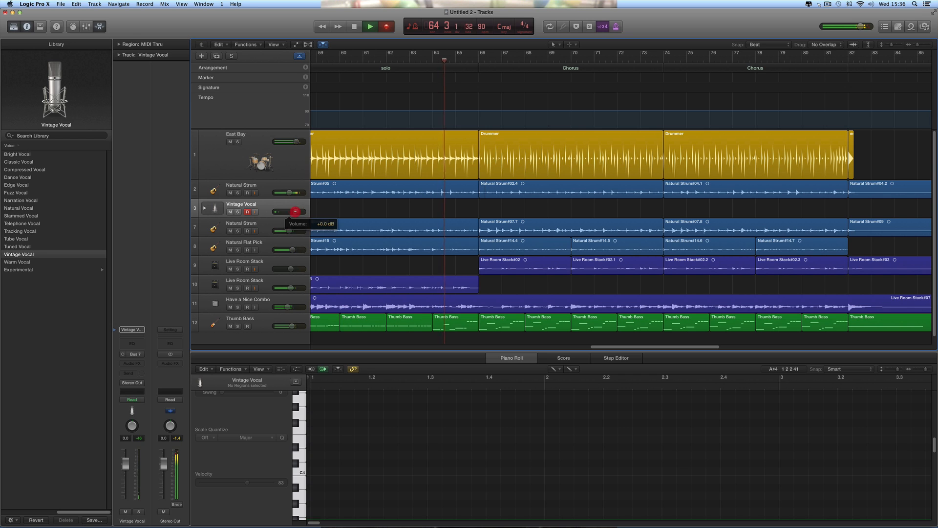
pyautogui.moveTo(295, 211); pyautogui.dragTo(294, 211)
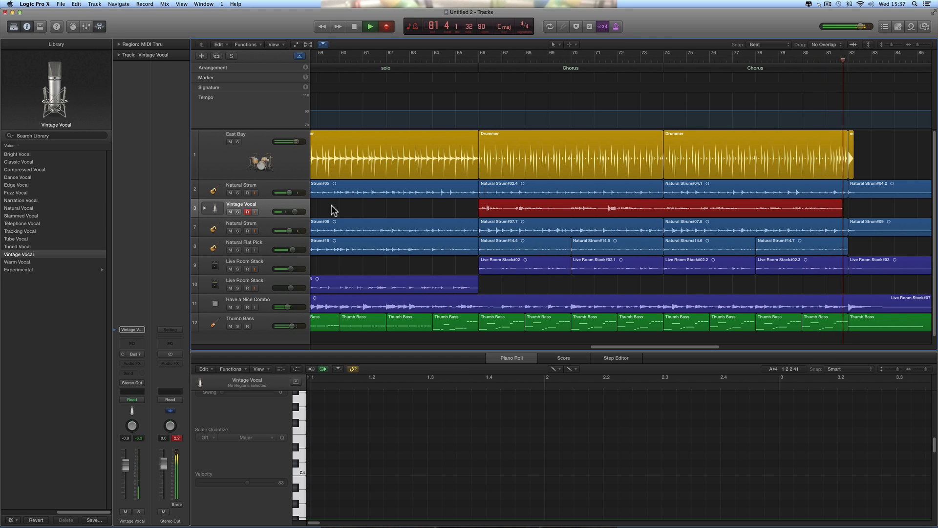
pyautogui.press('space')
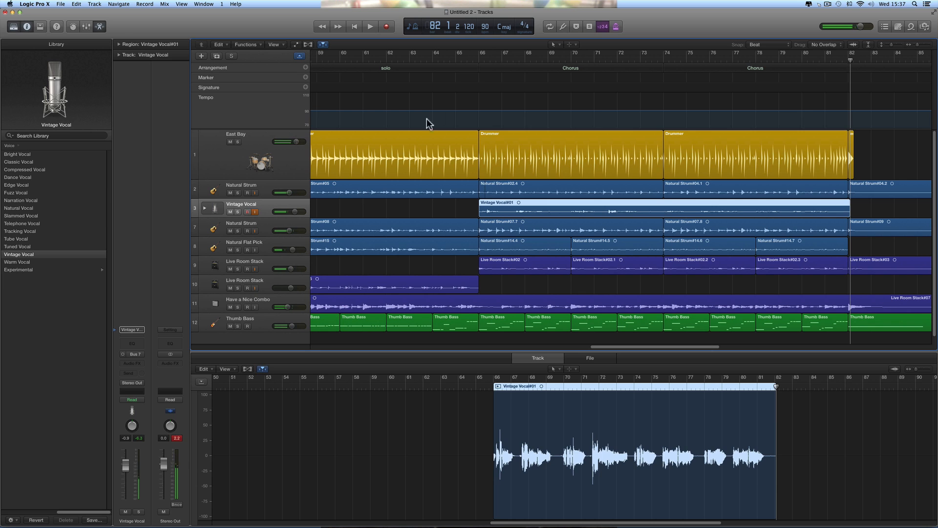
pyautogui.click(478, 58)
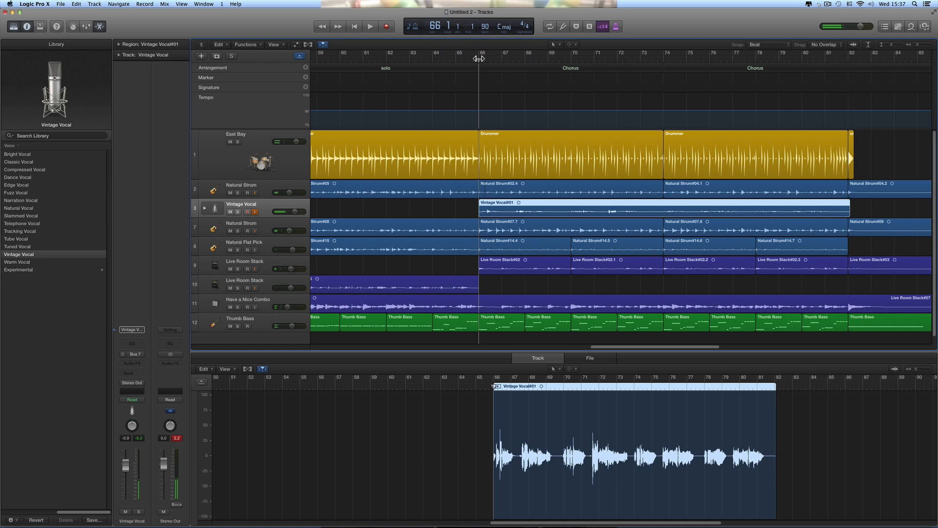
# Play back the recorded vocal take on the Vintage Vocal track from bar 66.
pyautogui.press('space')
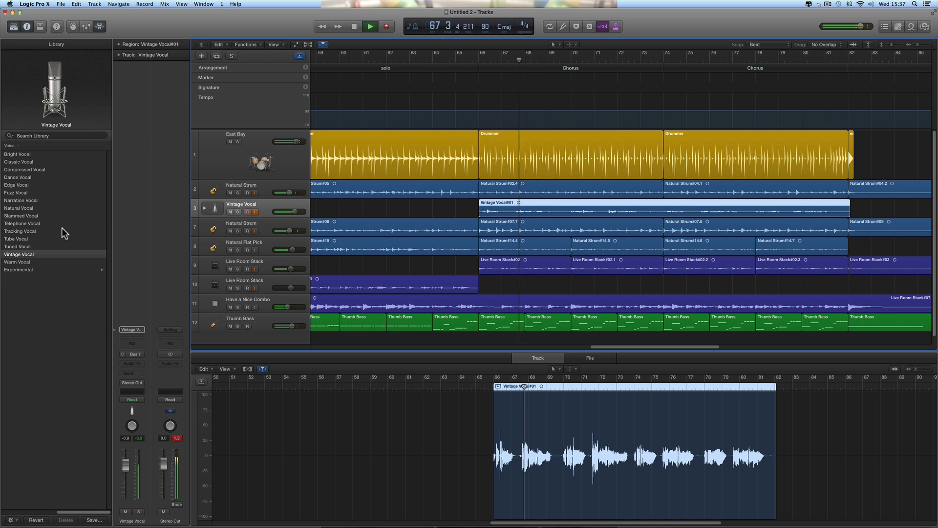
pyautogui.click(25, 162)
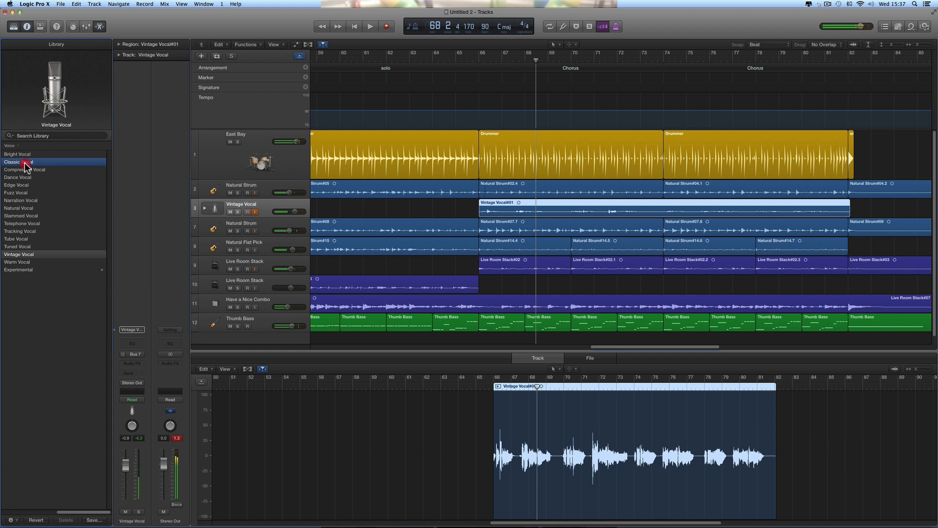
pyautogui.doubleClick(478, 59)
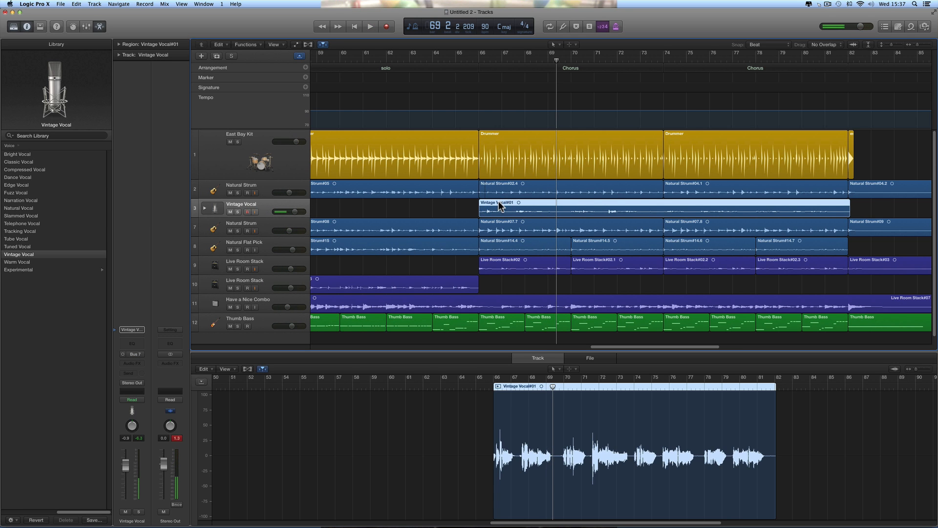
# Delete the Vintage Vocal#01 region from the Vintage Vocal track.
pyautogui.click(498, 202)
pyautogui.press('Delete')
pyautogui.click(518, 187)
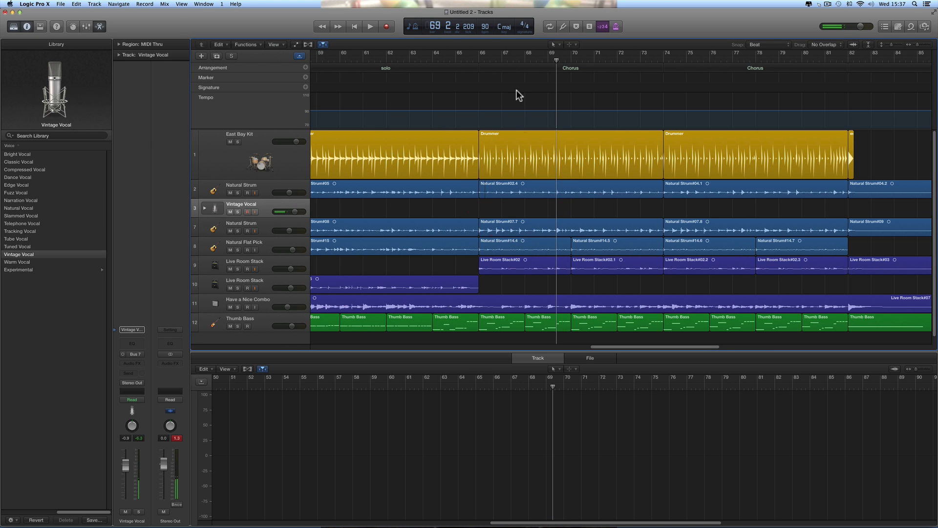
# Play the chorus backing from bar 66 twice to rehearse the vocal part without recording.
pyautogui.click(479, 60)
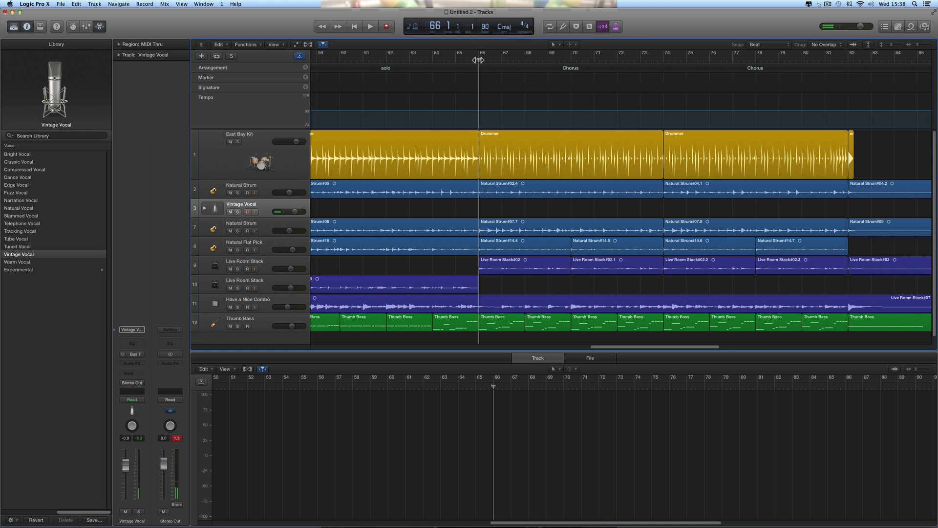
pyautogui.press('space')
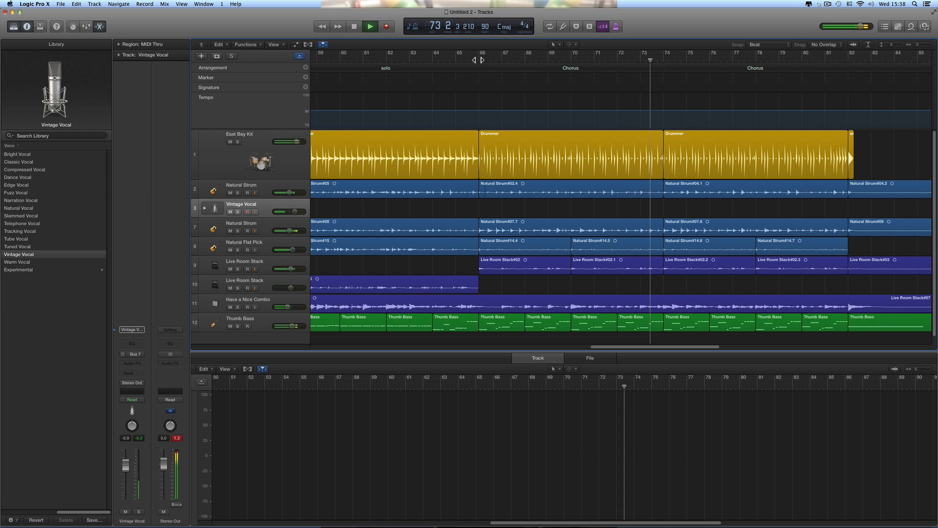
pyautogui.press('space')
pyautogui.click(478, 58)
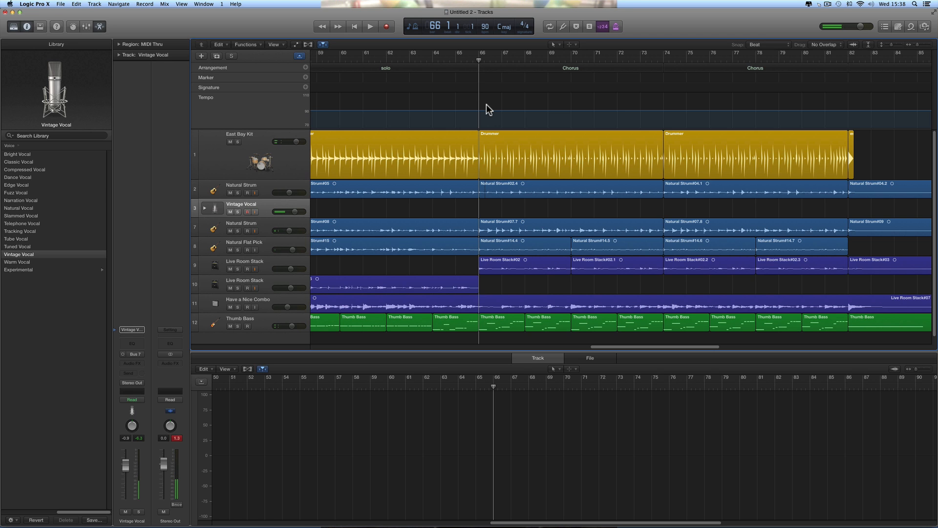
pyautogui.press('space')
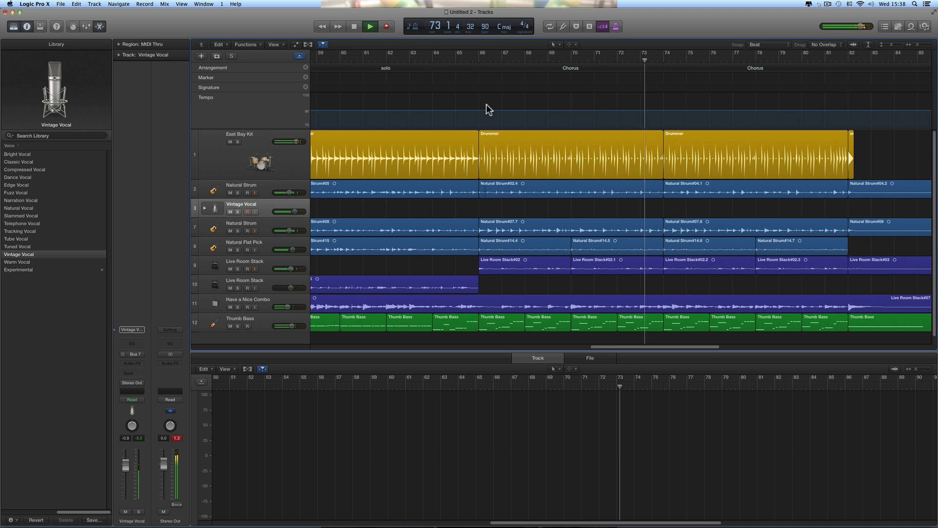
pyautogui.press('space')
# Record a vocal take on the Vintage Vocal track from bar 66 to the middle of bar 73.
pyautogui.hscroll(2, 485, 104)
pyautogui.click(445, 59)
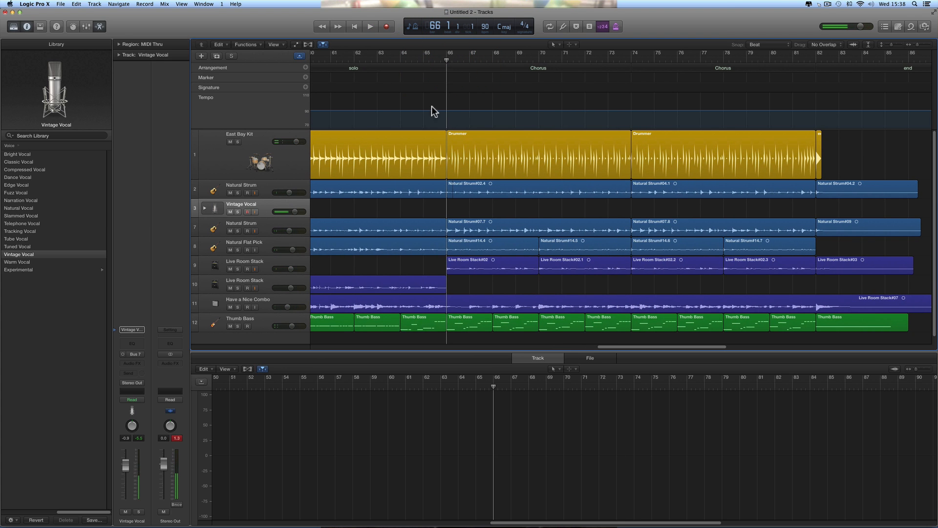
pyautogui.click(387, 27)
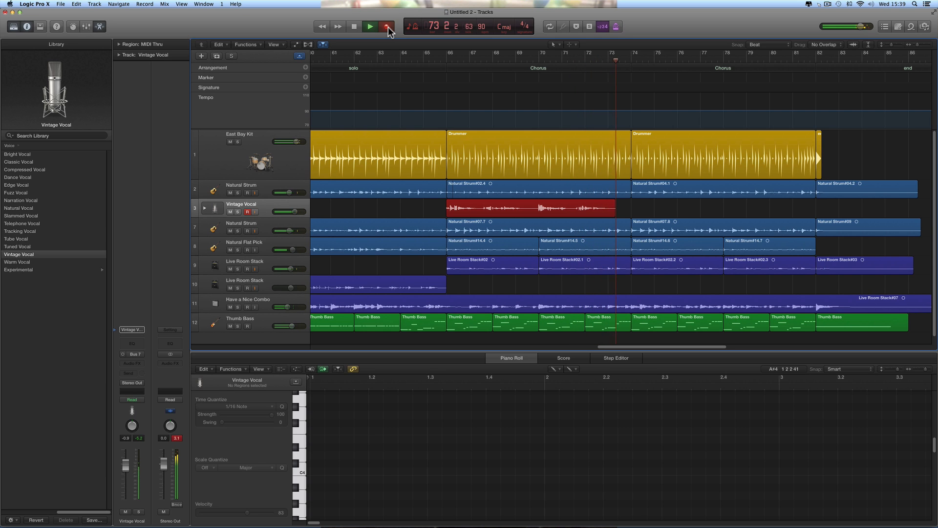
pyautogui.press('space')
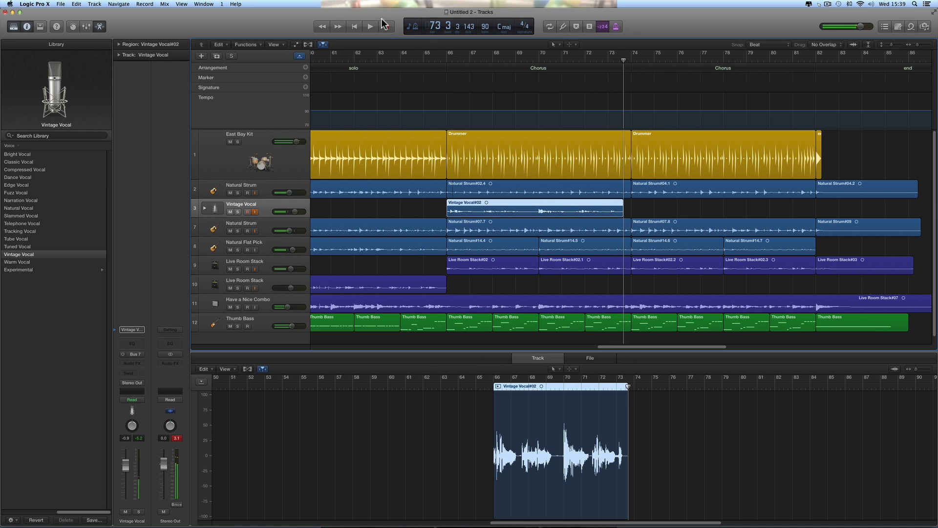
# Listen to the Vintage Vocal#02 take from bar 66 through to its end.
pyautogui.click(446, 56)
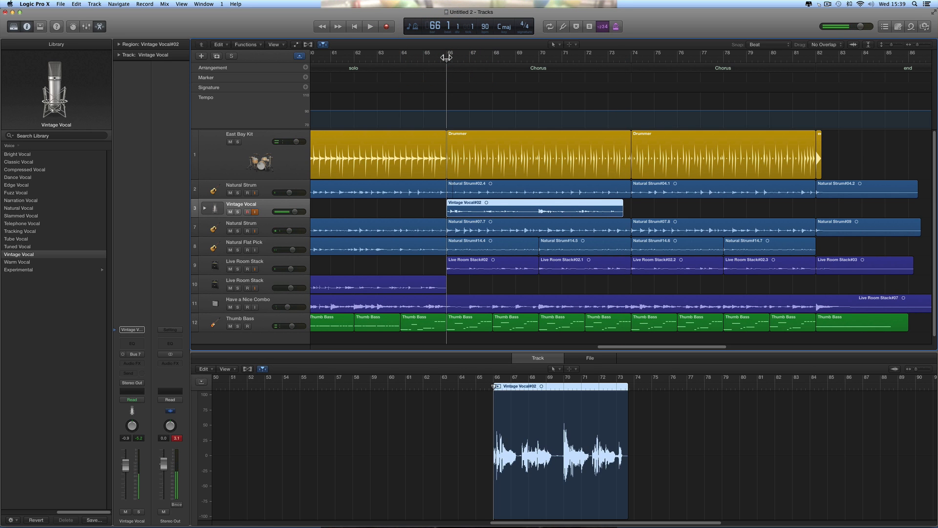
pyautogui.press('space')
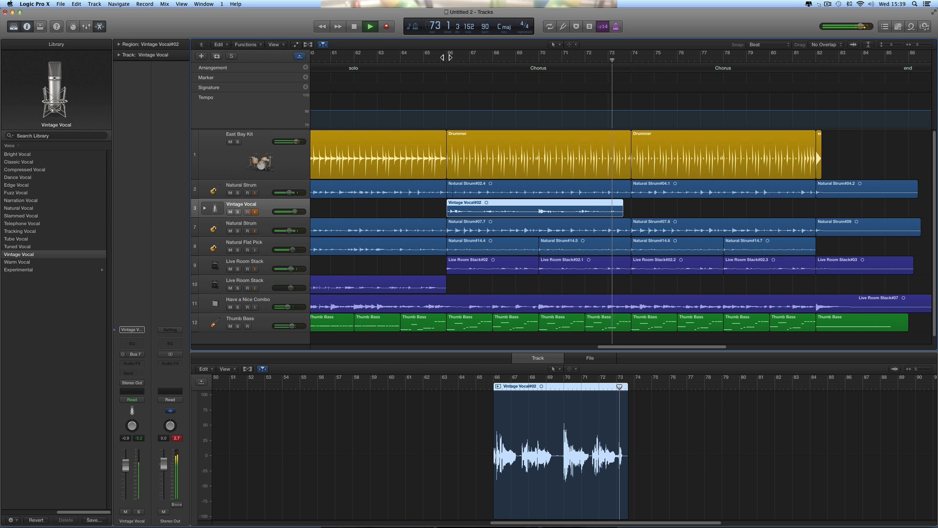
pyautogui.press('space')
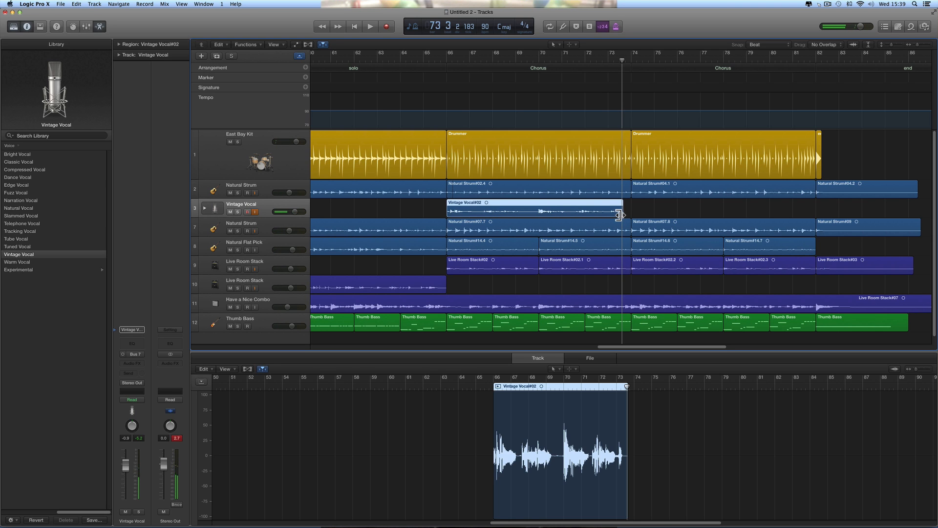
# Shorten the Vintage Vocal#02 region to end at bar 70, and delete the region.
pyautogui.moveTo(622, 215); pyautogui.dragTo(539, 214)
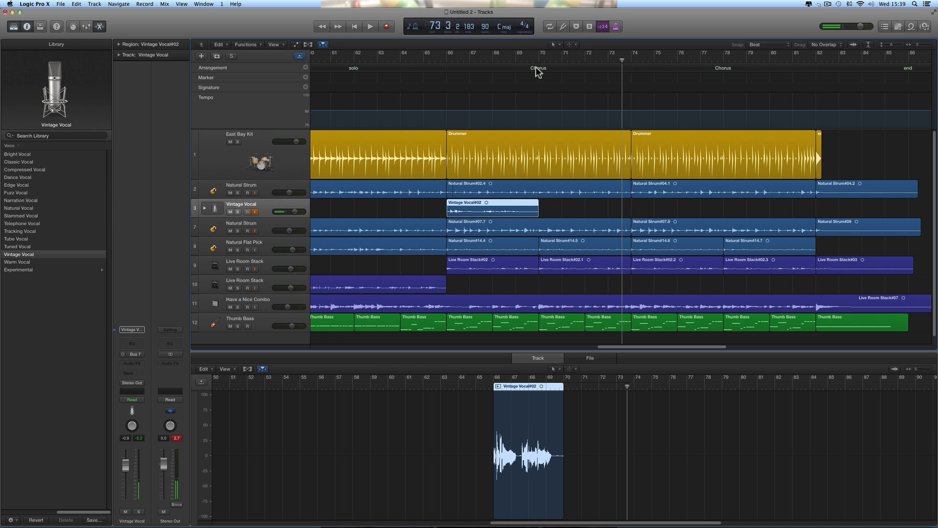
pyautogui.click(536, 211)
pyautogui.click(526, 215)
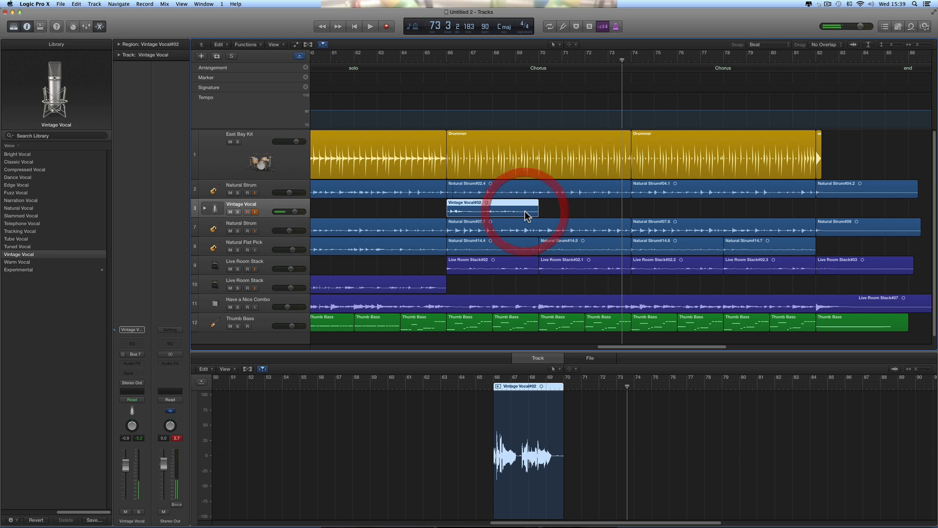
pyautogui.press('Delete')
pyautogui.click(521, 185)
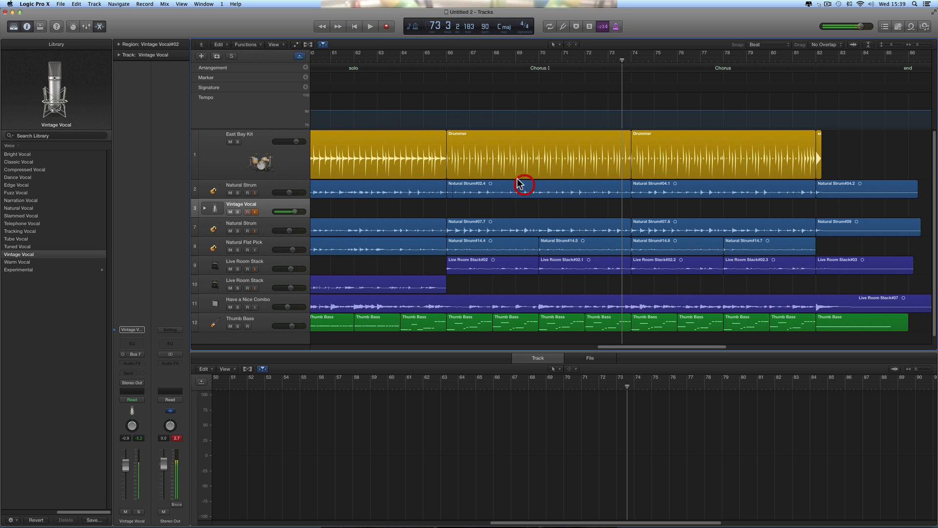
# Record a fresh vocal take on the Vintage Vocal track from bar 66 to about bar 73.
pyautogui.click(446, 60)
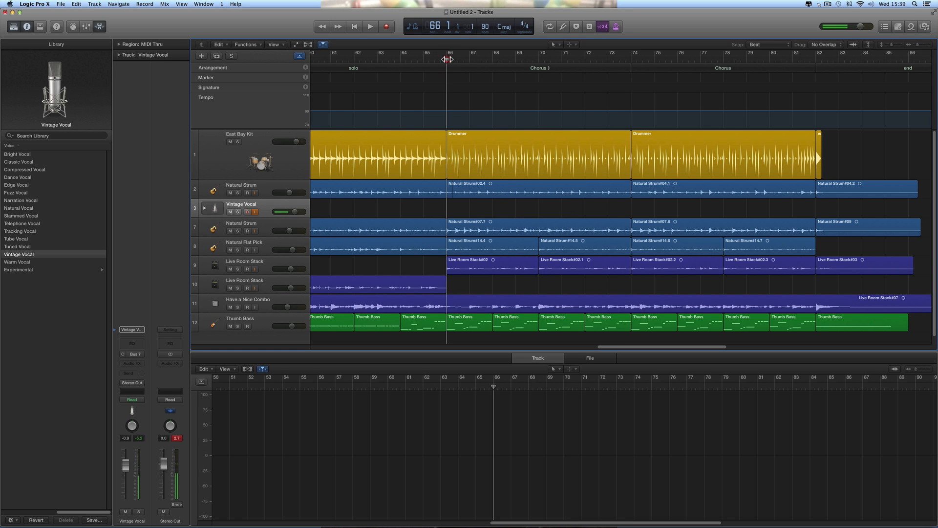
pyautogui.click(378, 28)
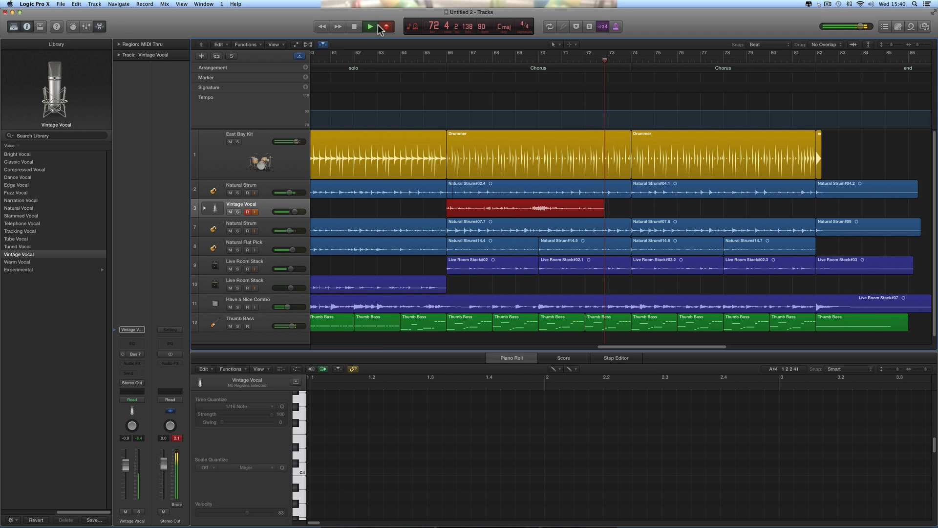
pyautogui.press('space')
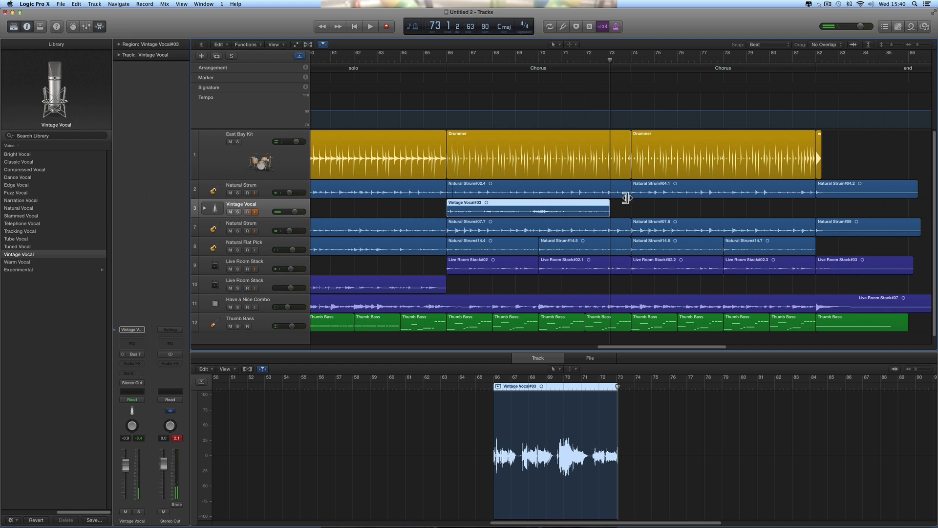
# Play back the Vintage Vocal#03 take from about bar 69 into bar 71.
pyautogui.moveTo(610, 60); pyautogui.dragTo(632, 60)
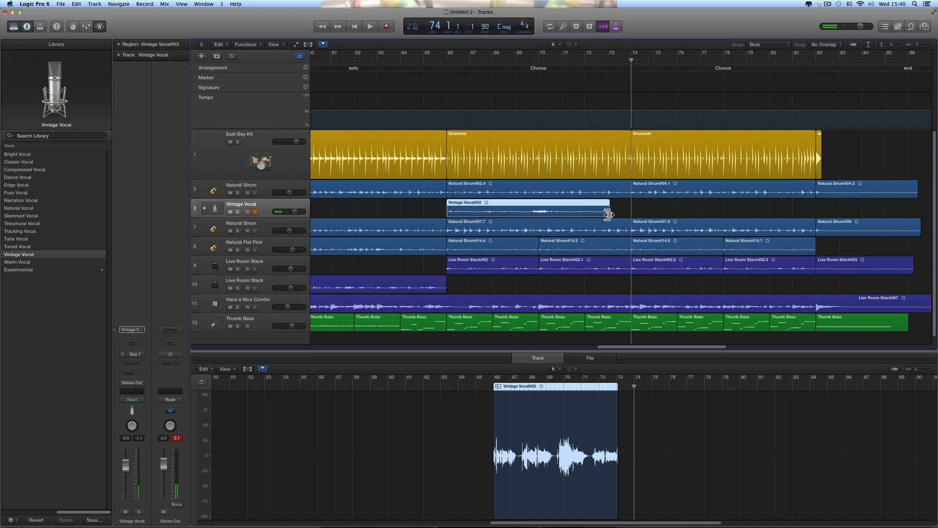
pyautogui.click(514, 57)
pyautogui.press('space')
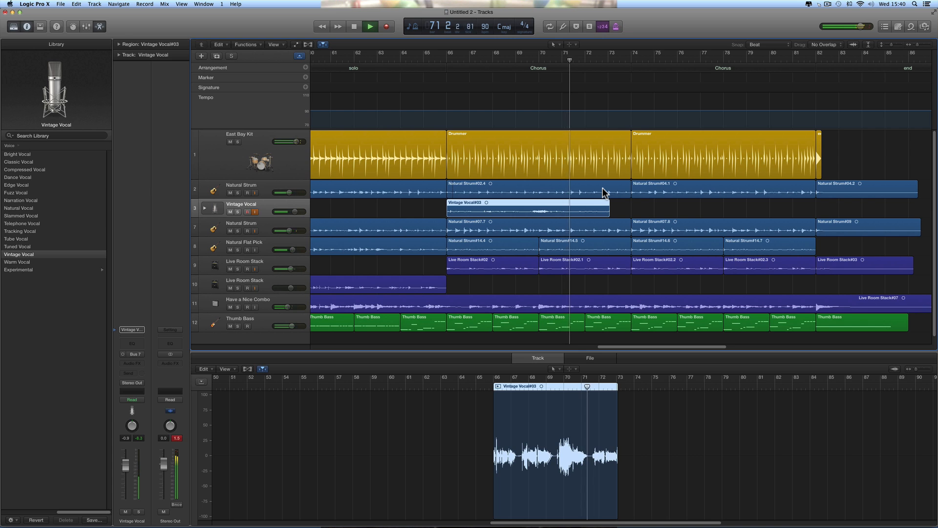
pyautogui.press('space')
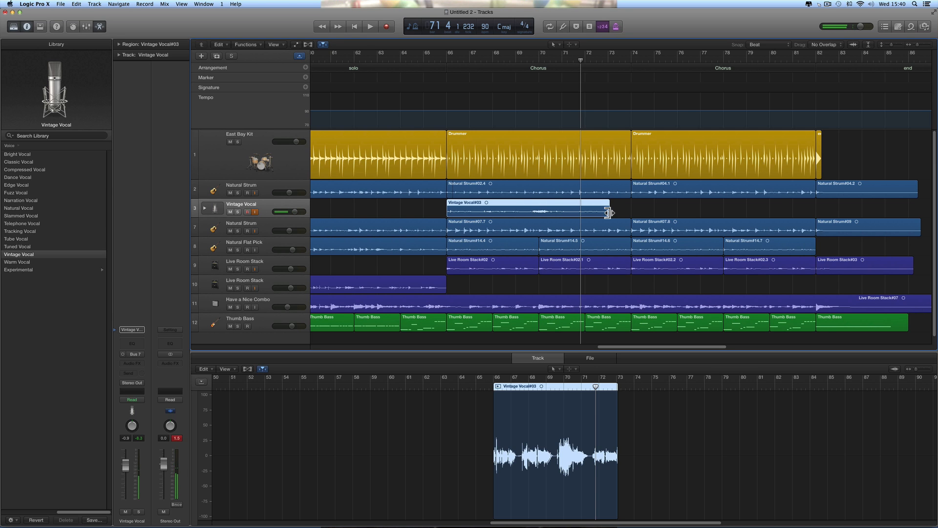
# Trim the end of the Vintage Vocal#03 region to bar 72, checking the cut point by playback.
pyautogui.moveTo(608, 212); pyautogui.dragTo(571, 211)
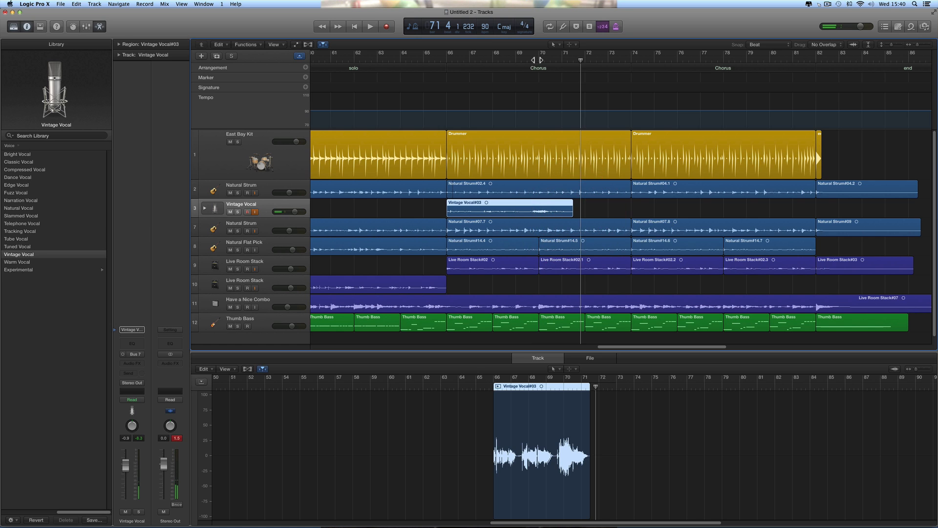
pyautogui.doubleClick(541, 58)
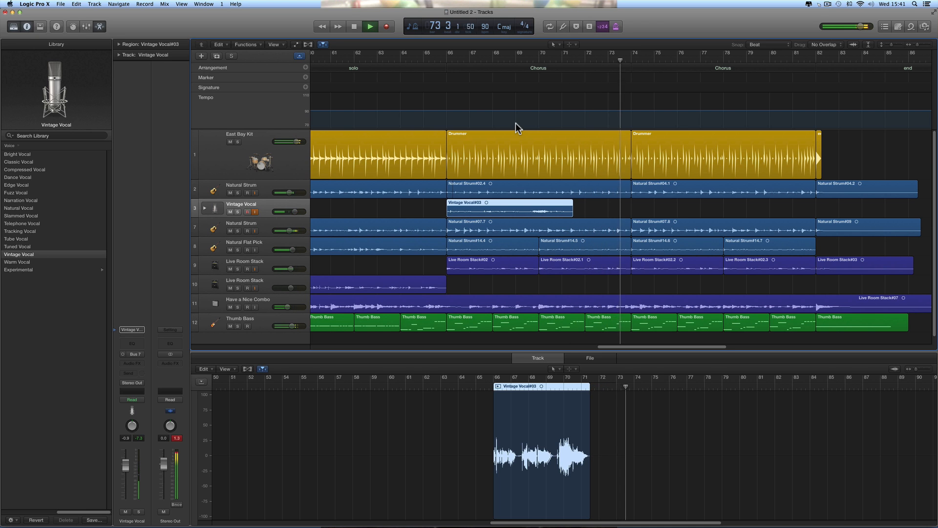
pyautogui.press('space')
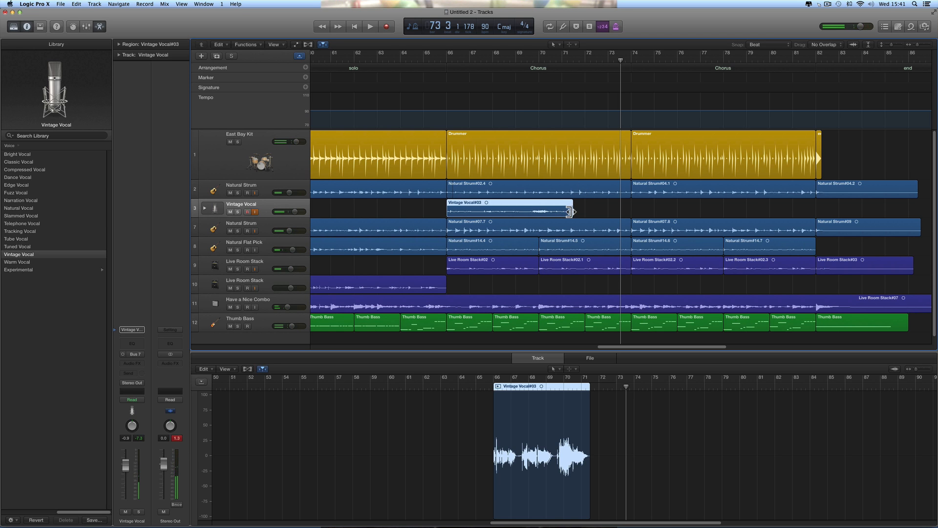
pyautogui.moveTo(571, 212); pyautogui.dragTo(585, 212)
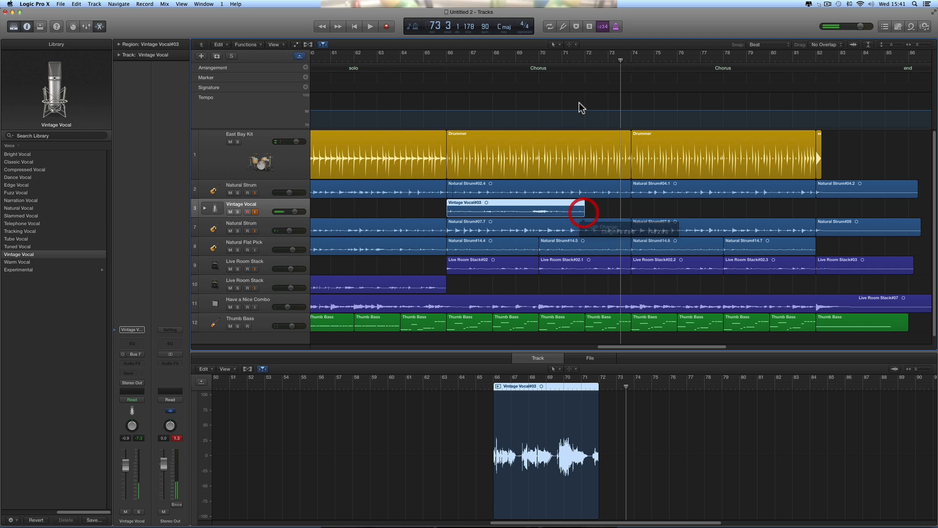
pyautogui.click(582, 61)
pyautogui.click(390, 28)
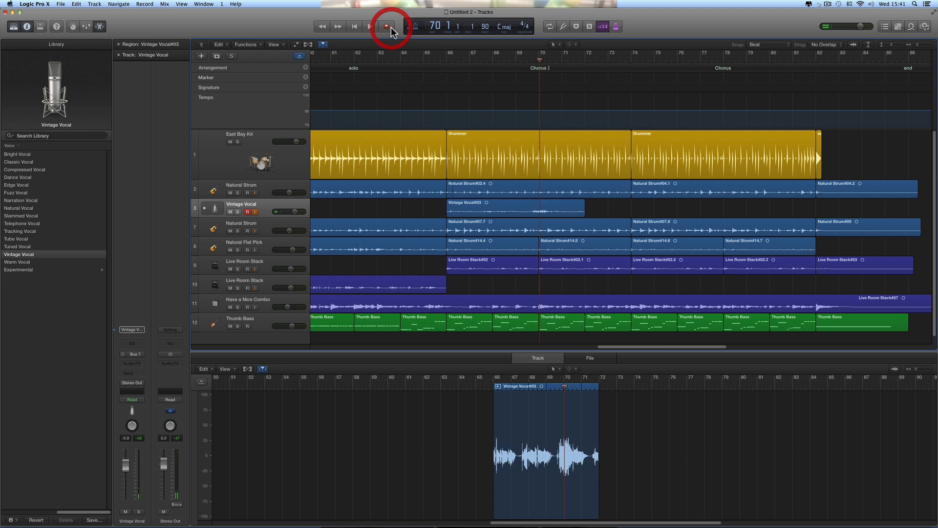
pyautogui.press('space')
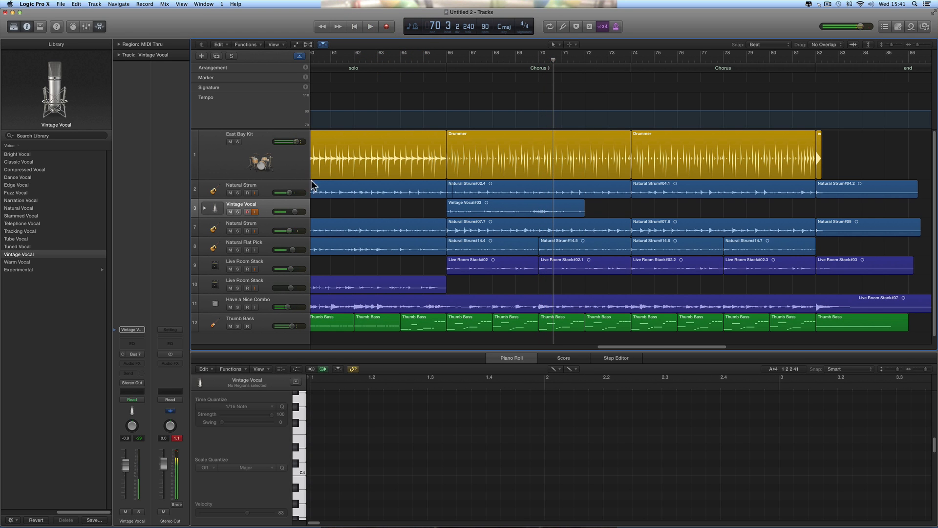
# Turn off input monitoring on the Vintage Vocal track and play back the chorus from bars 70 and 71.
pyautogui.click(255, 212)
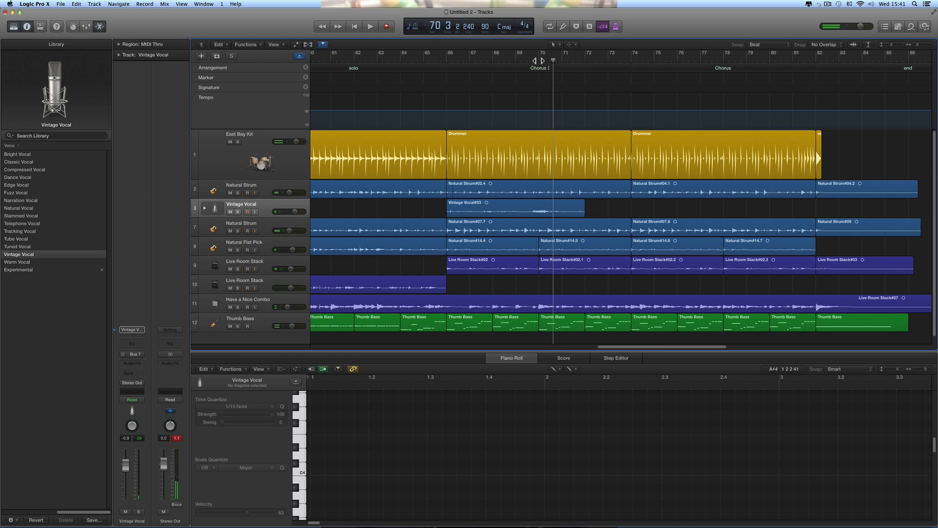
pyautogui.click(539, 61)
pyautogui.press('space')
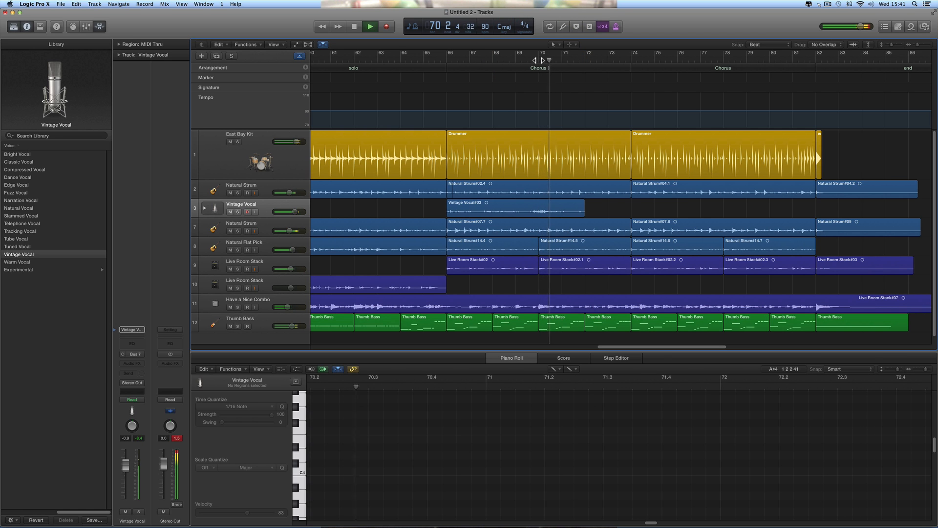
pyautogui.press('space')
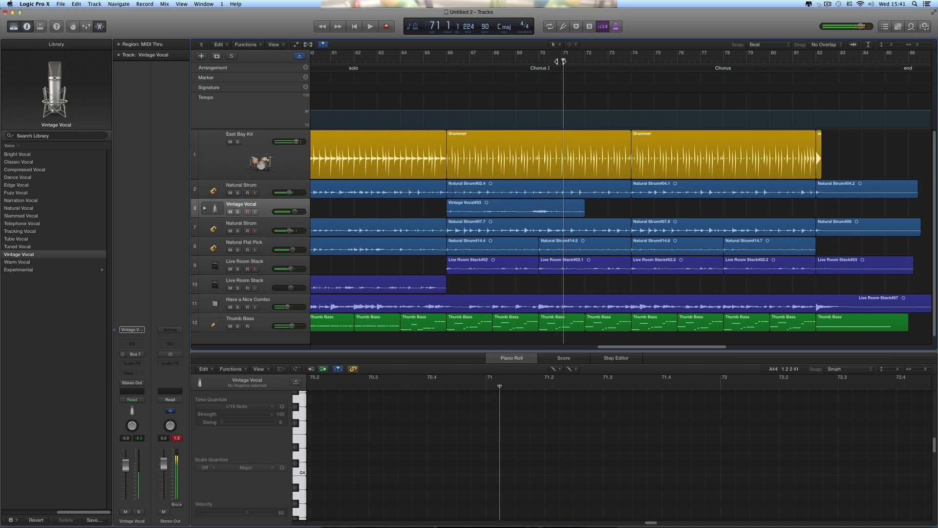
pyautogui.moveTo(561, 61); pyautogui.dragTo(567, 60)
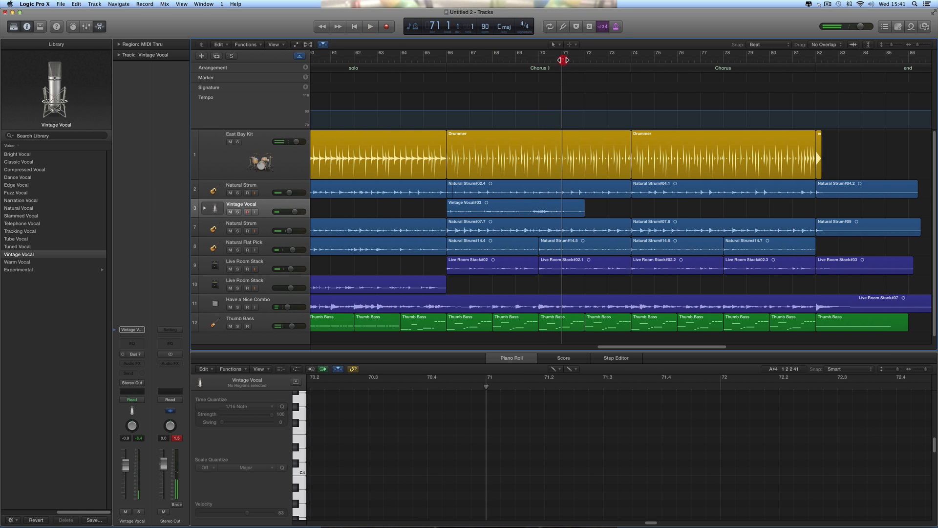
pyautogui.press('space')
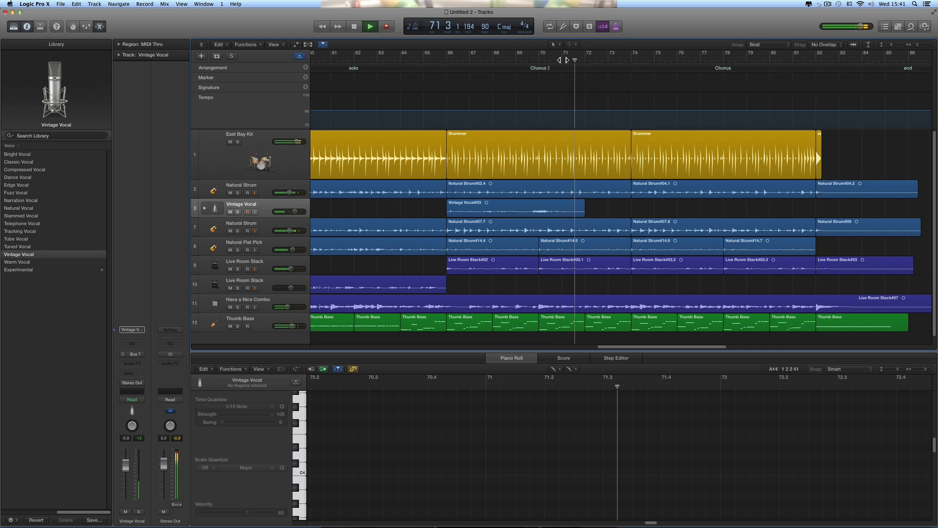
pyautogui.press('space')
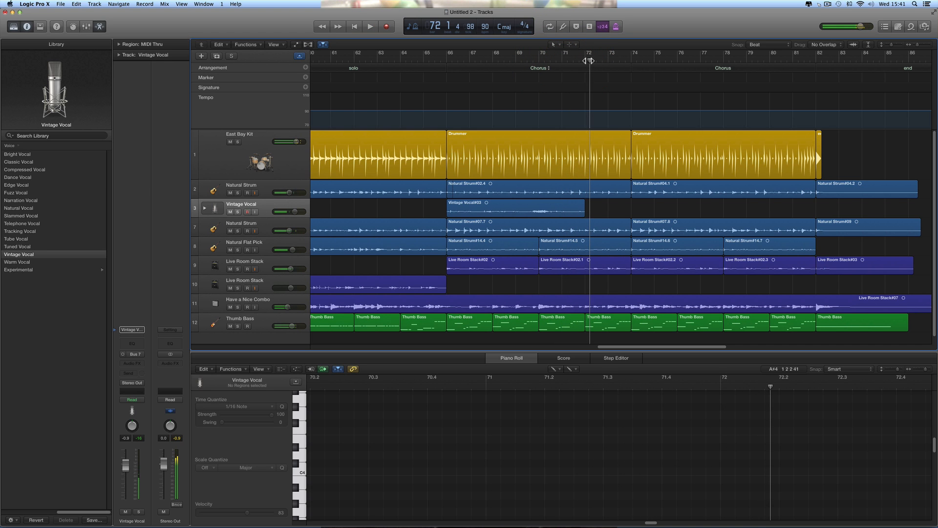
# Record a replacement vocal phrase on the Vintage Vocal track from about bar 71 beat 3 to bar 74.
pyautogui.moveTo(586, 61); pyautogui.dragTo(562, 61)
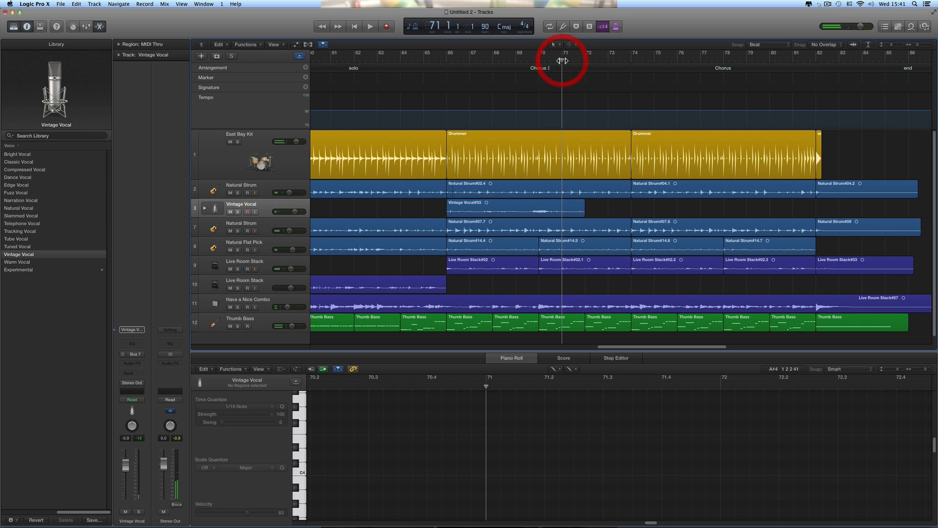
pyautogui.press('space')
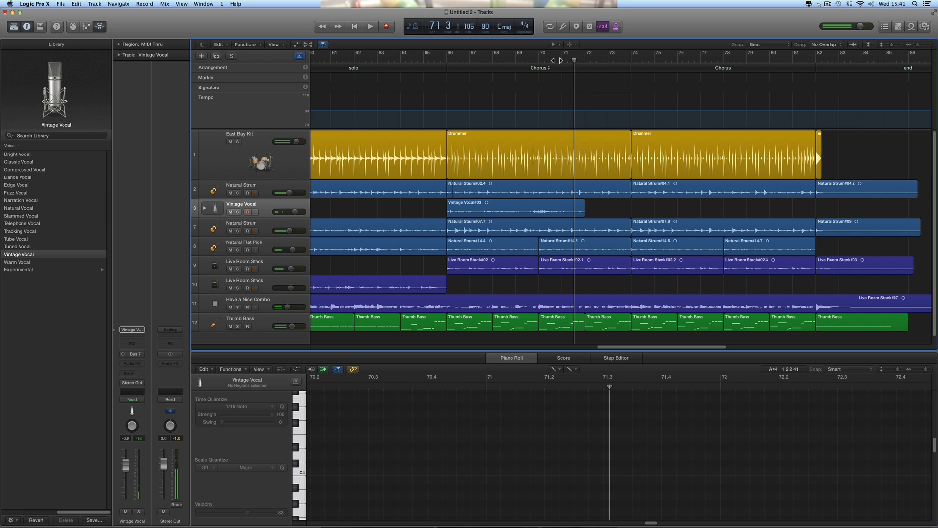
pyautogui.click(386, 27)
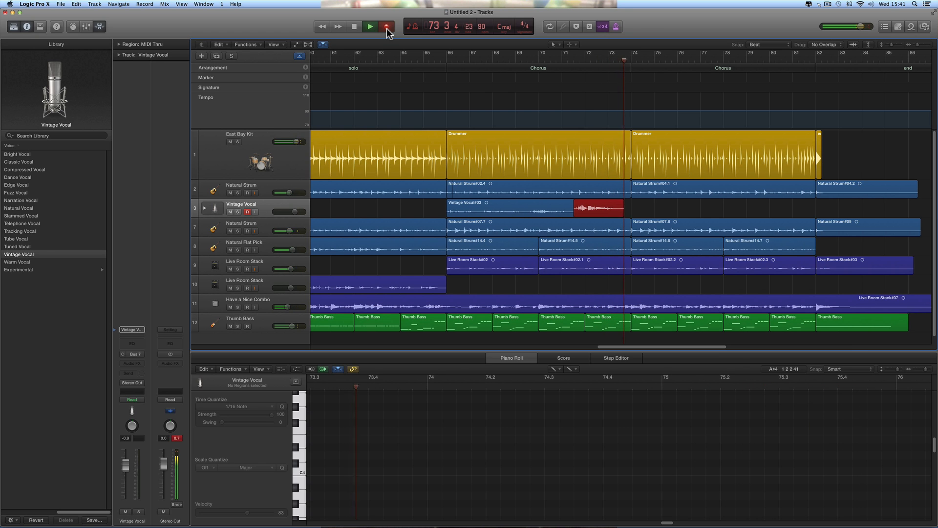
pyautogui.press('space')
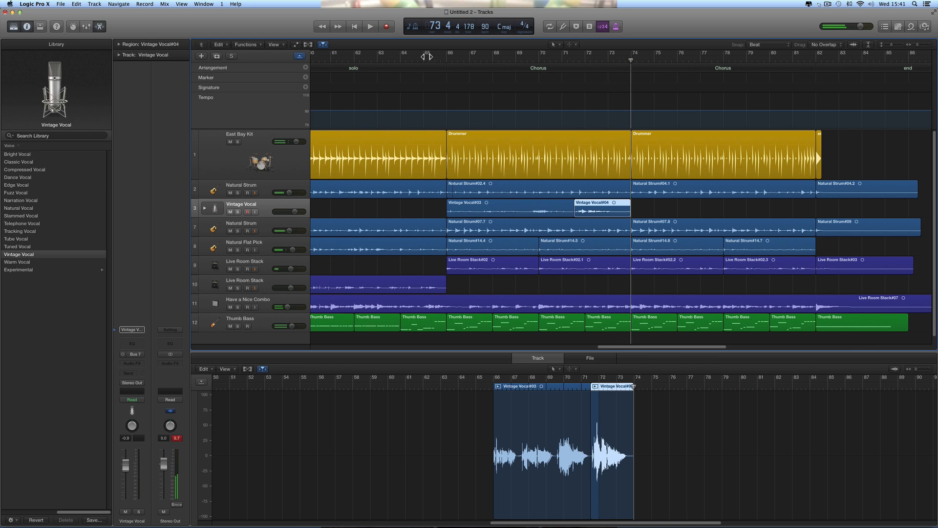
# Play back the chorus from bar 66 to about bar 73 to review the Vintage Vocal#03 and Vintage Vocal#04 takes.
pyautogui.click(448, 61)
pyautogui.press('space')
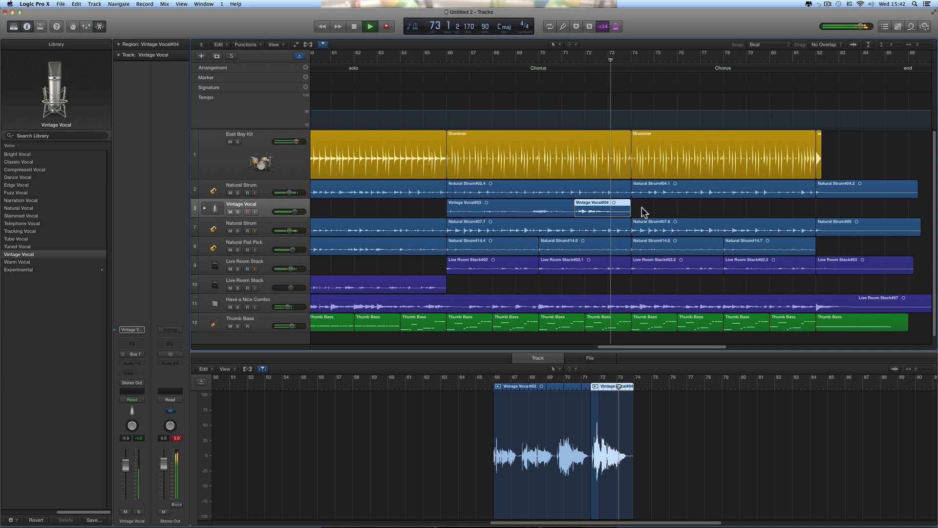
pyautogui.press('space')
# Delete both the Vintage Vocal#03 and Vintage Vocal#04 regions from the Vintage Vocal track.
pyautogui.keyDown('shift'); pyautogui.click(553, 209); pyautogui.keyUp('shift')
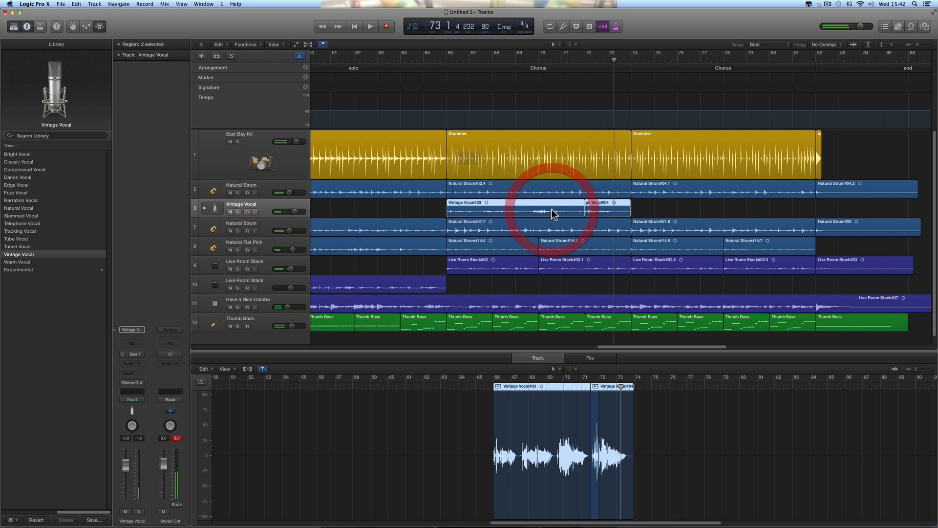
pyautogui.press('Delete')
pyautogui.click(528, 187)
pyautogui.click(528, 187)
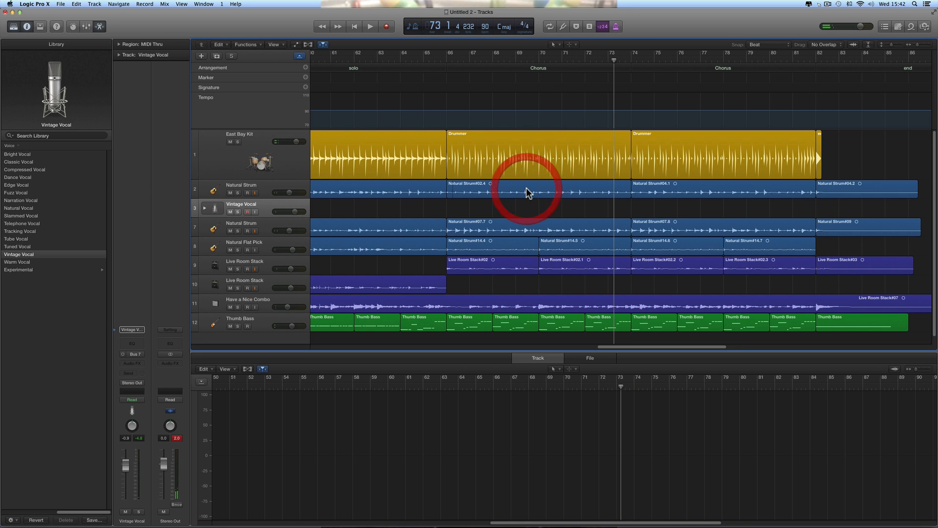
# Record a full vocal take on the emptied Vintage Vocal track from bar 66 to about bar 74.
pyautogui.click(446, 59)
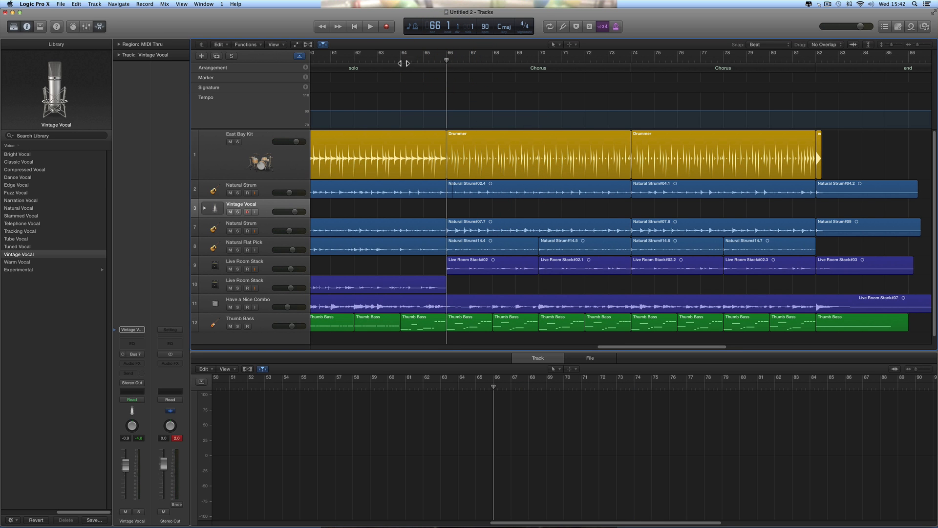
pyautogui.click(386, 27)
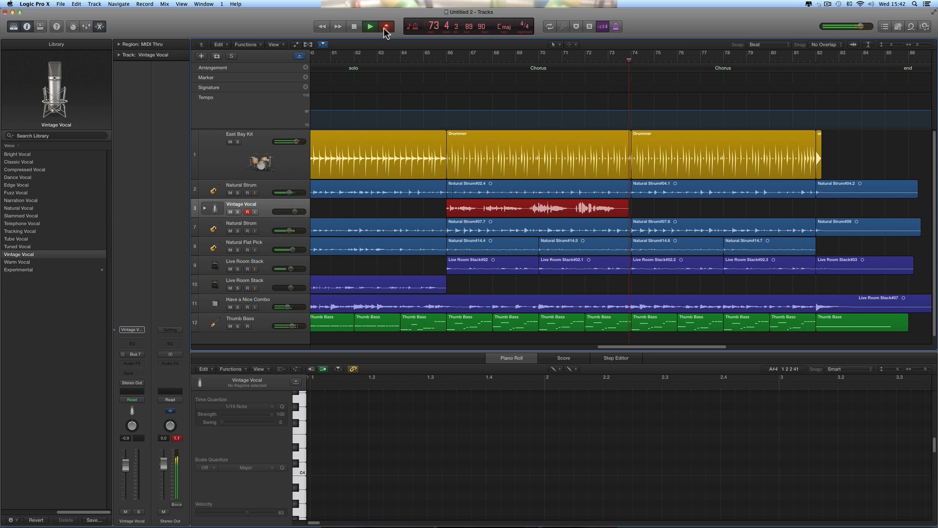
pyautogui.press('space')
# Play back the Vintage Vocal#05 take from bar 66 and extend the region's start back to bar 65 beat 3.
pyautogui.click(446, 59)
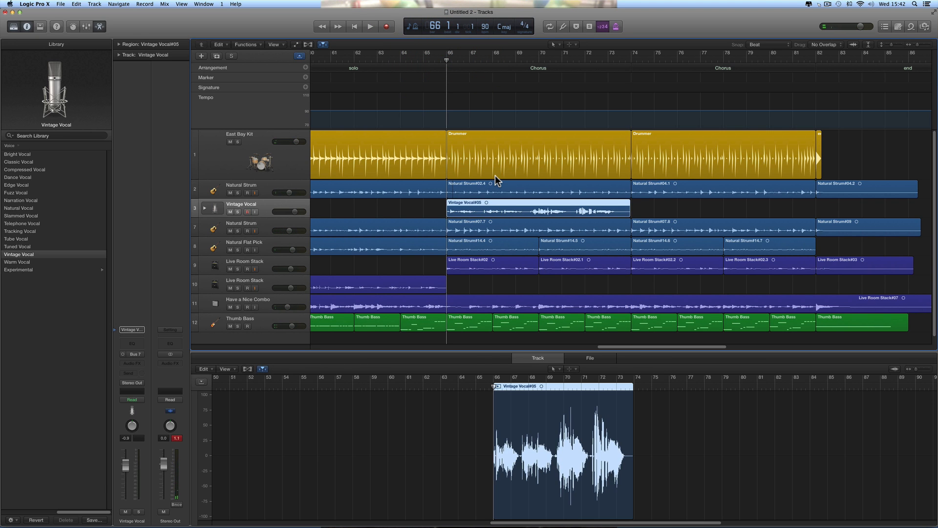
pyautogui.press('space')
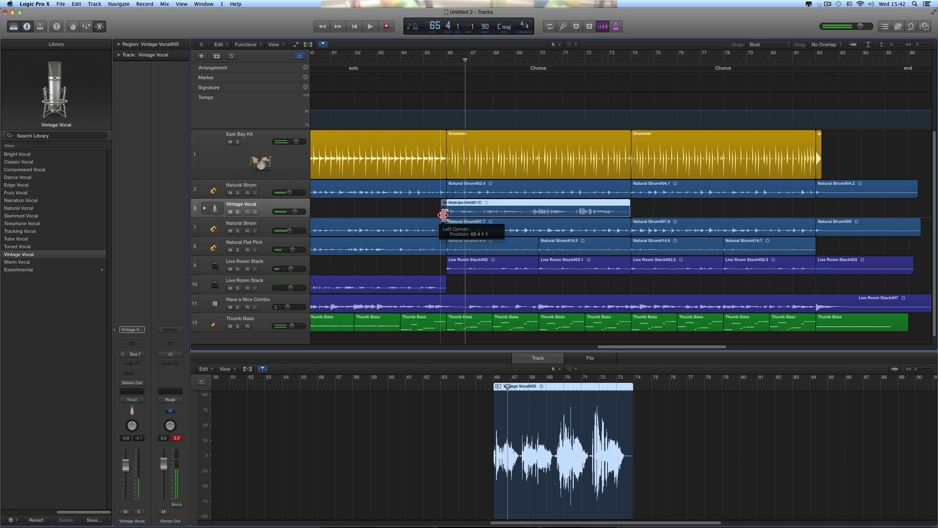
pyautogui.moveTo(446, 215); pyautogui.dragTo(435, 216)
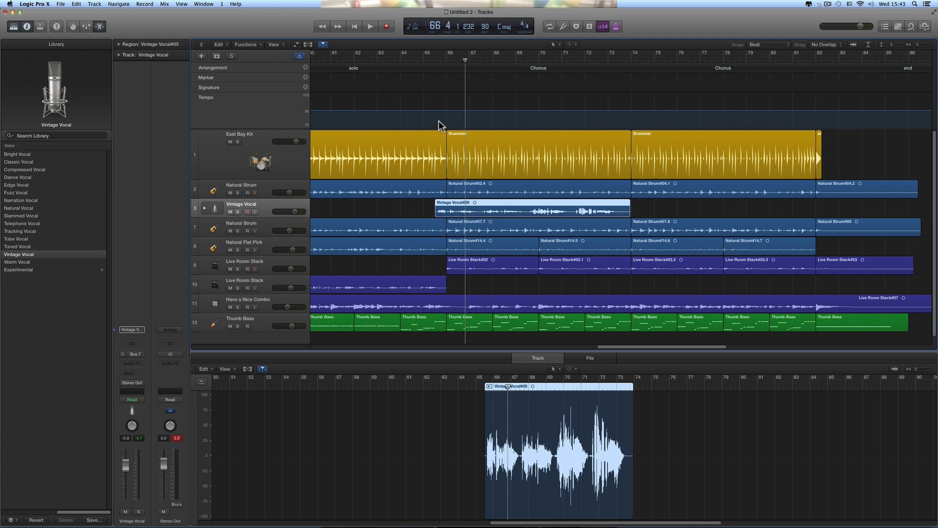
# Play back the extended Vintage Vocal#05 region from bar 65 to about bar 68.
pyautogui.click(421, 64)
pyautogui.click(421, 68)
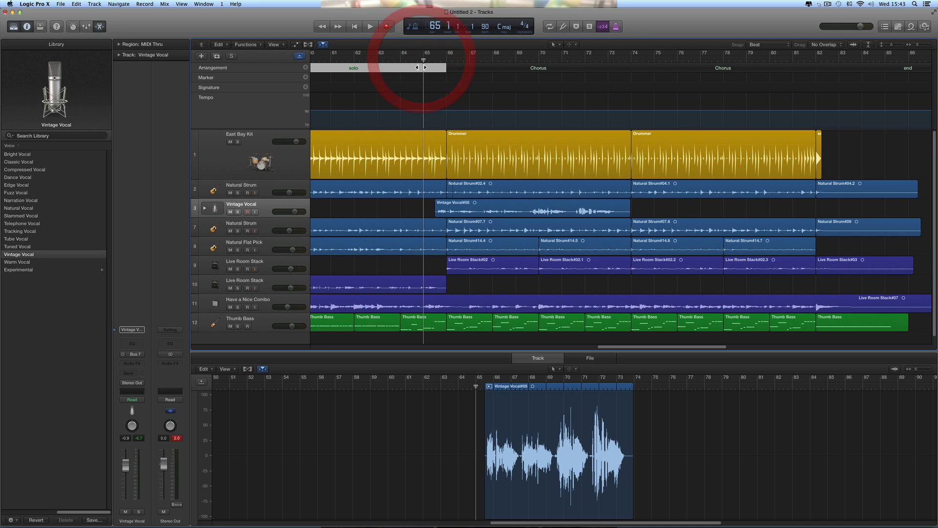
pyautogui.click(429, 74)
pyautogui.press('space')
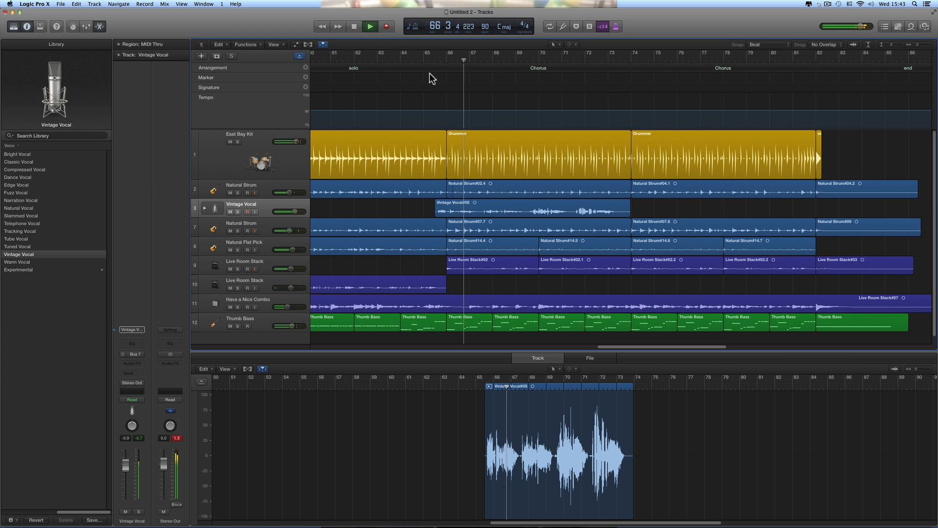
pyautogui.click(287, 206)
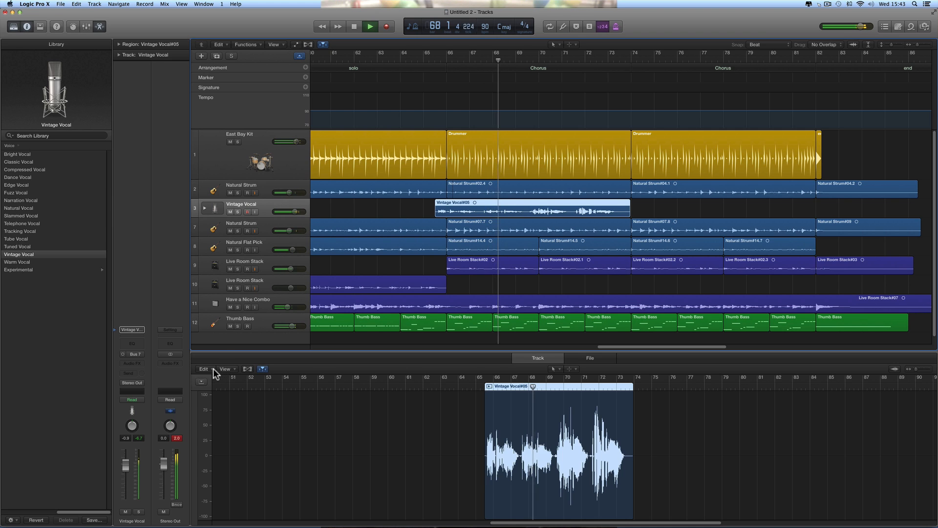
pyautogui.press('space')
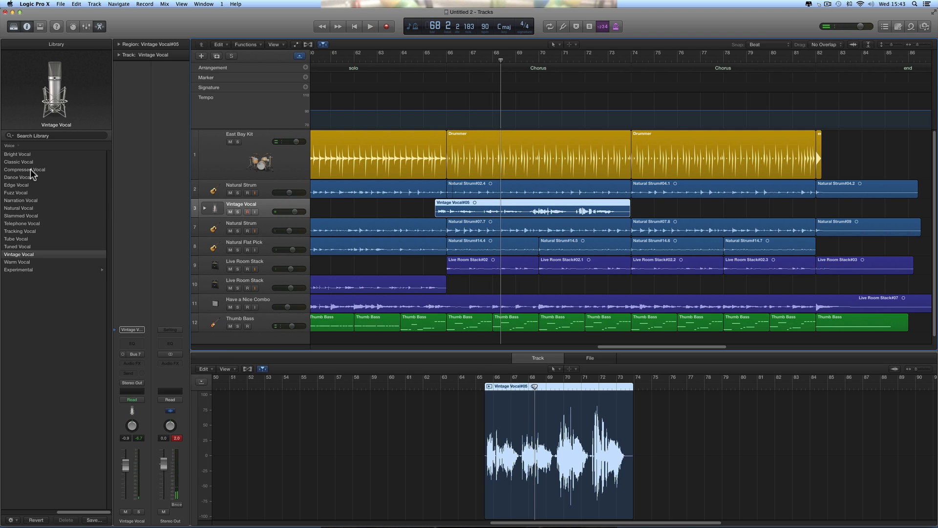
# Load the Classic Vocal patch on the vocal track and start playback from bar 65.
pyautogui.click(28, 162)
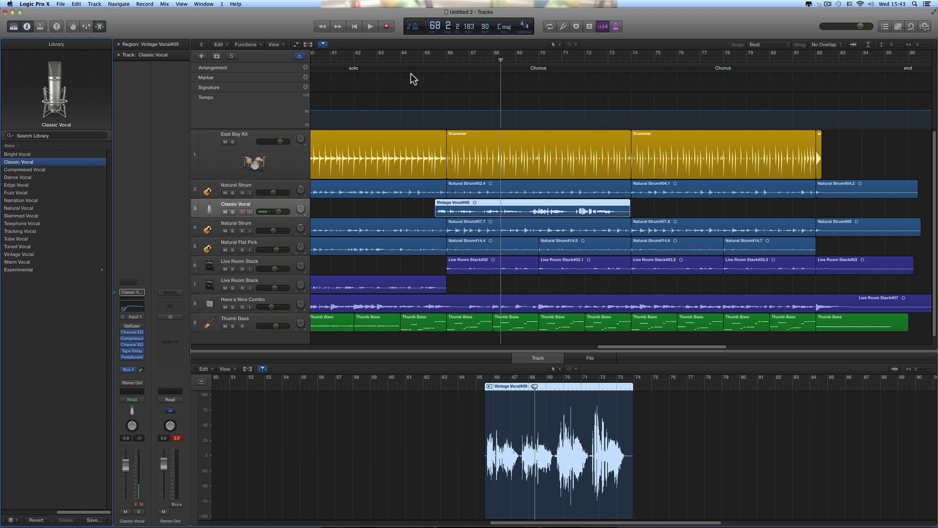
pyautogui.click(421, 58)
pyautogui.press('space')
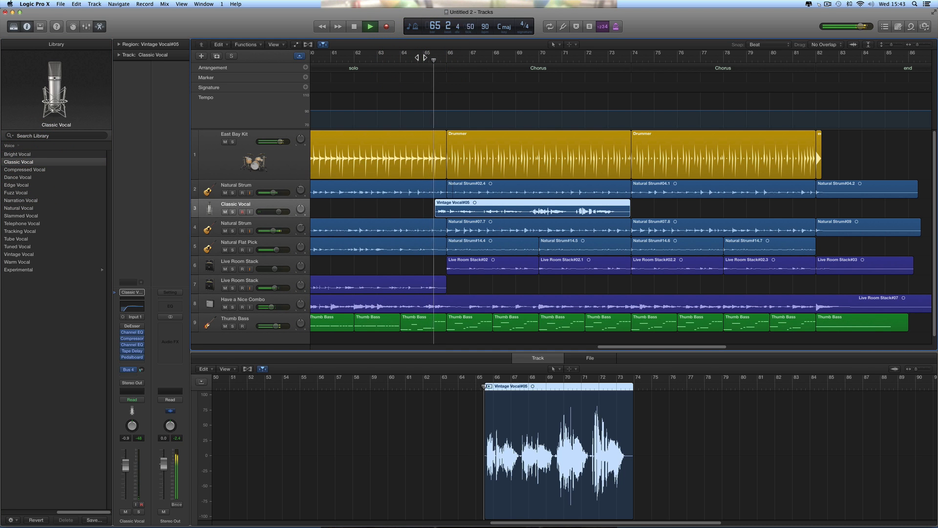
# Bypass the Tape Delay on the Classic Vocal track and lower the track volume to -3.0 dB during playback.
pyautogui.click(277, 212)
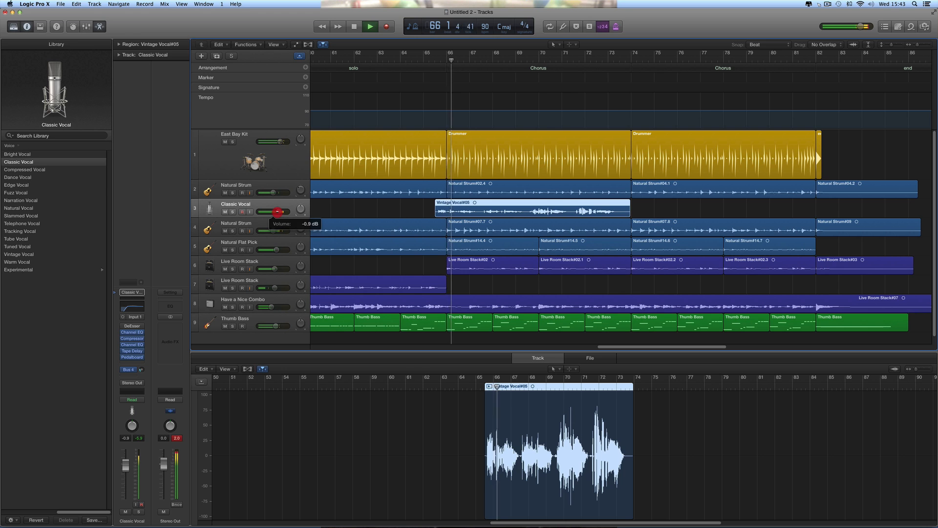
pyautogui.moveTo(277, 211); pyautogui.dragTo(273, 216)
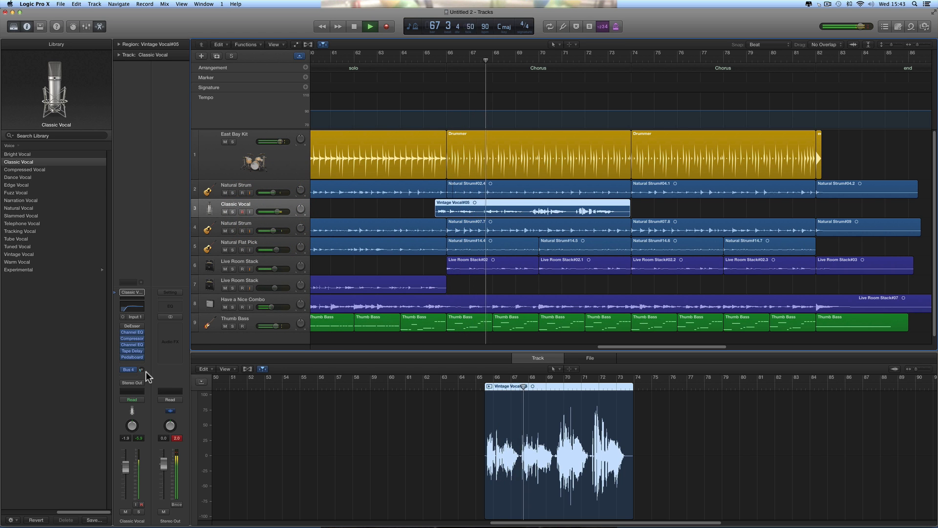
pyautogui.click(122, 350)
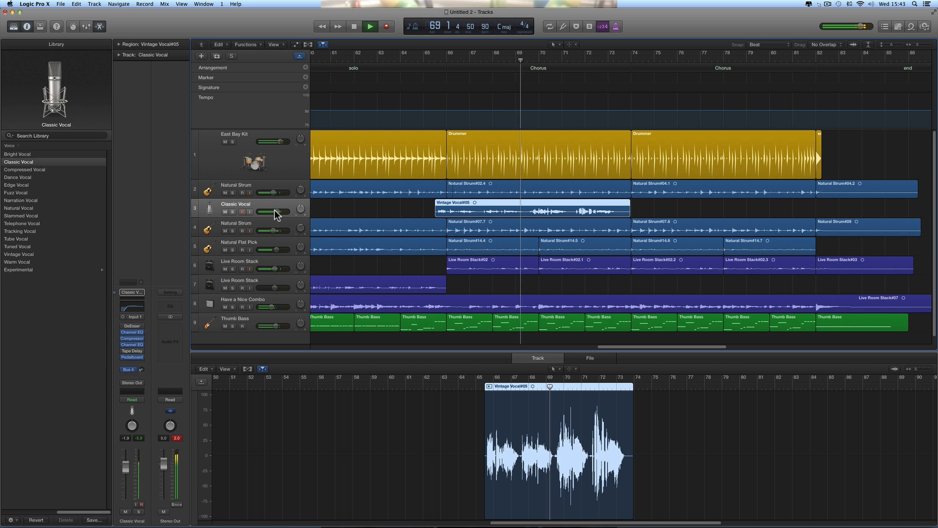
pyautogui.click(276, 215)
# Adjust the Classic Vocal track's Bus 4 send level and lower the track volume to -10.2 dB, stopping playback at about bar 73.
pyautogui.click(141, 363)
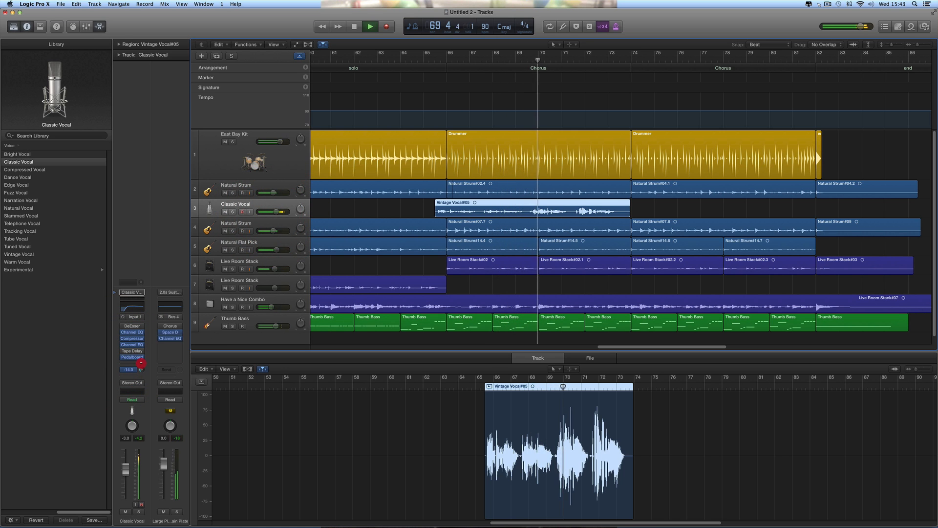
pyautogui.moveTo(141, 362); pyautogui.dragTo(139, 358)
pyautogui.moveTo(126, 472); pyautogui.dragTo(127, 484)
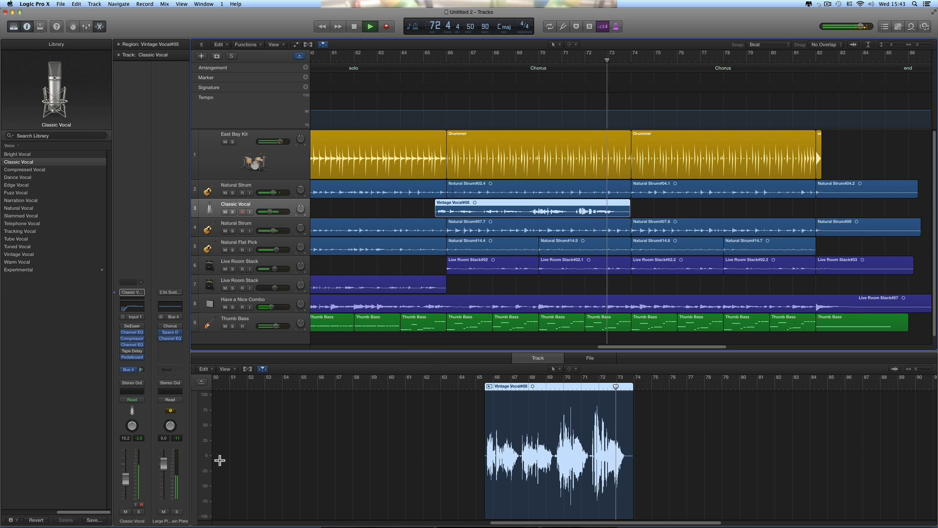
pyautogui.press('space')
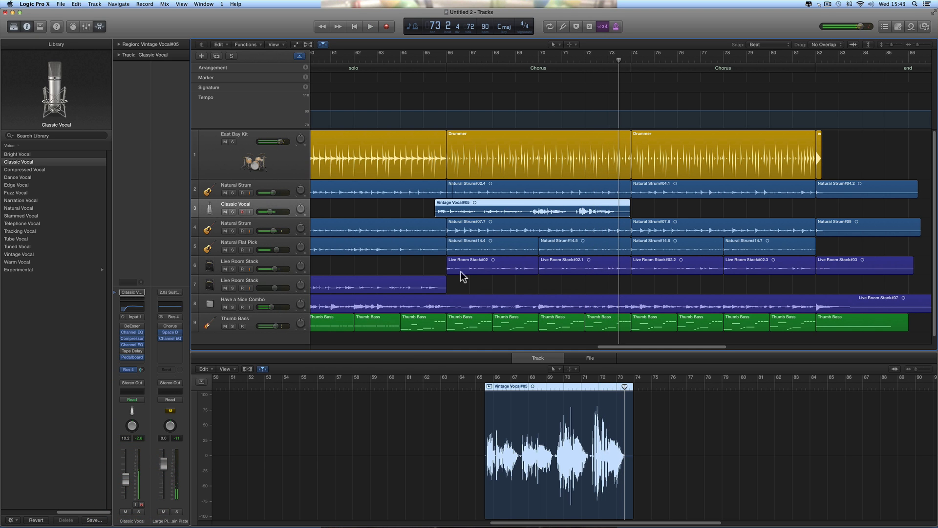
# Duplicate the Classic Vocal track for a second vocal part and play back from bar 65 beat 3 to about bar 73.
pyautogui.click(444, 59)
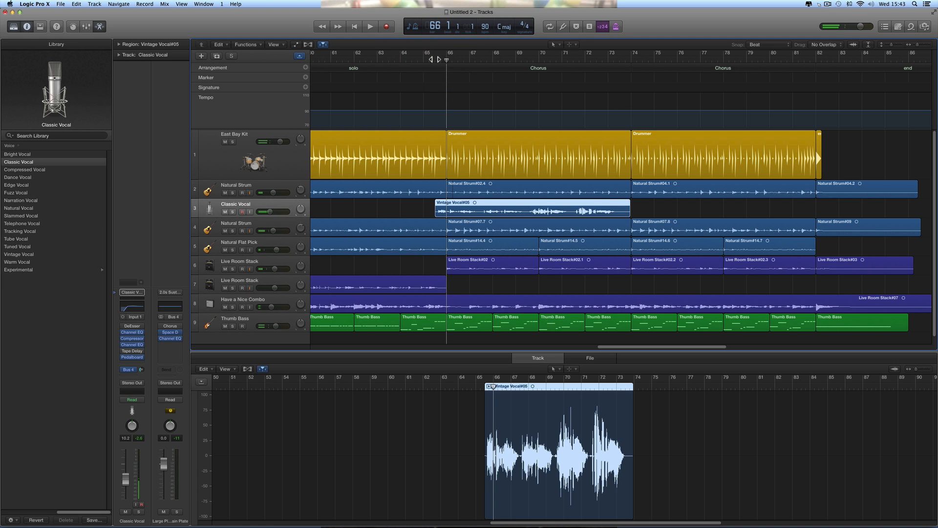
pyautogui.click(433, 59)
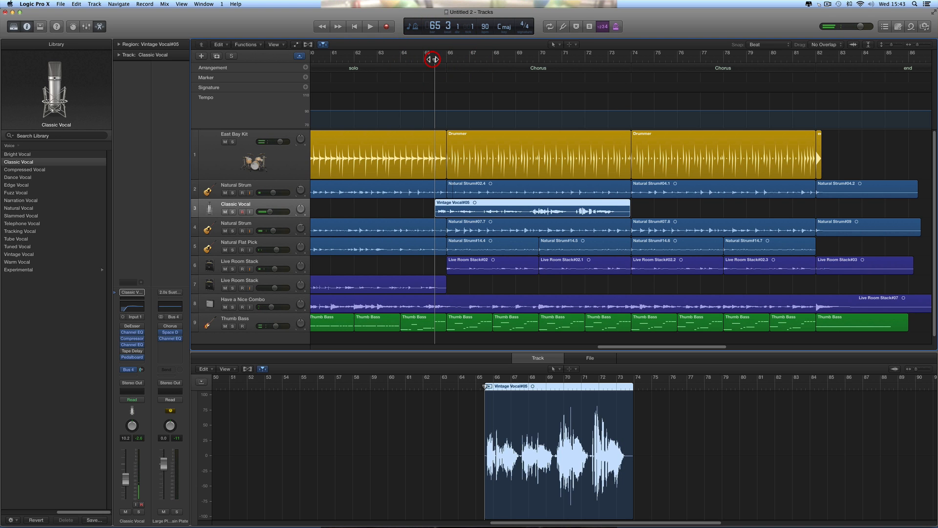
pyautogui.click(216, 56)
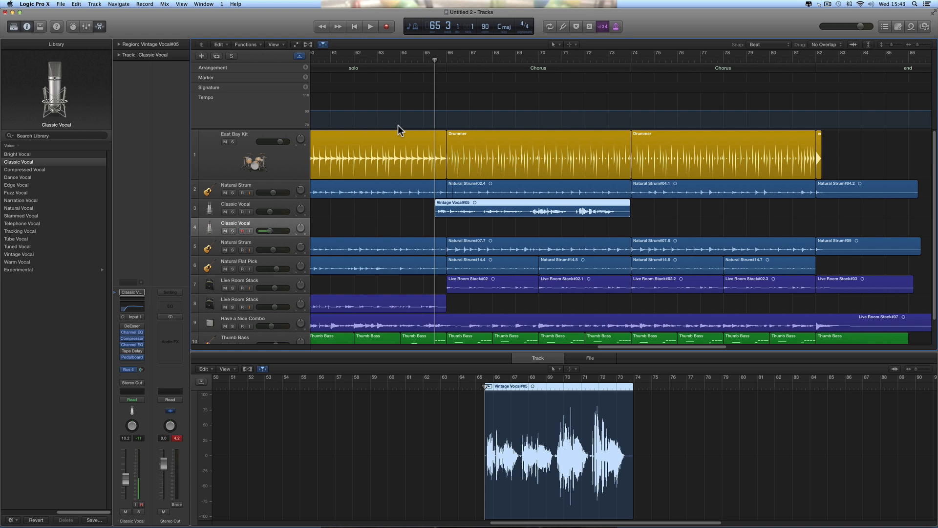
pyautogui.click(370, 27)
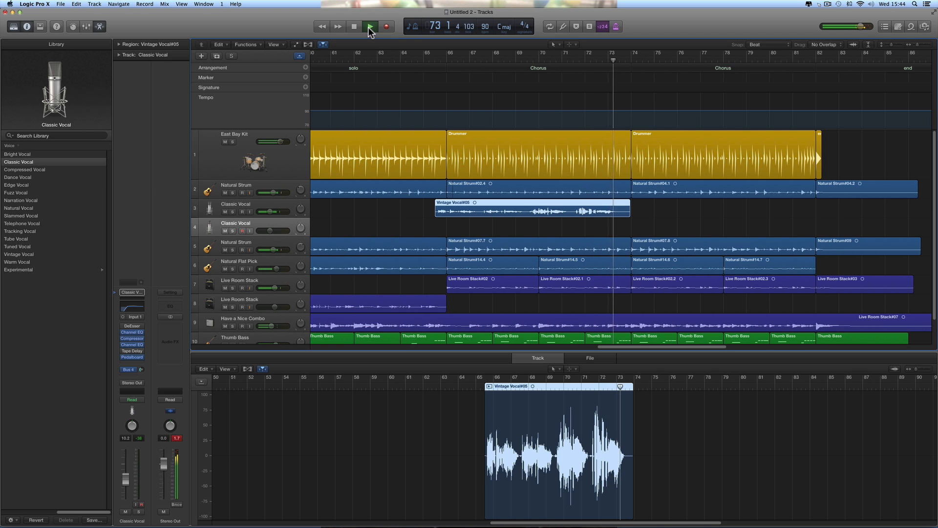
pyautogui.click(369, 28)
# Record a second vocal take on the duplicated Classic Vocal track from bar 65 to about bar 74.
pyautogui.click(446, 59)
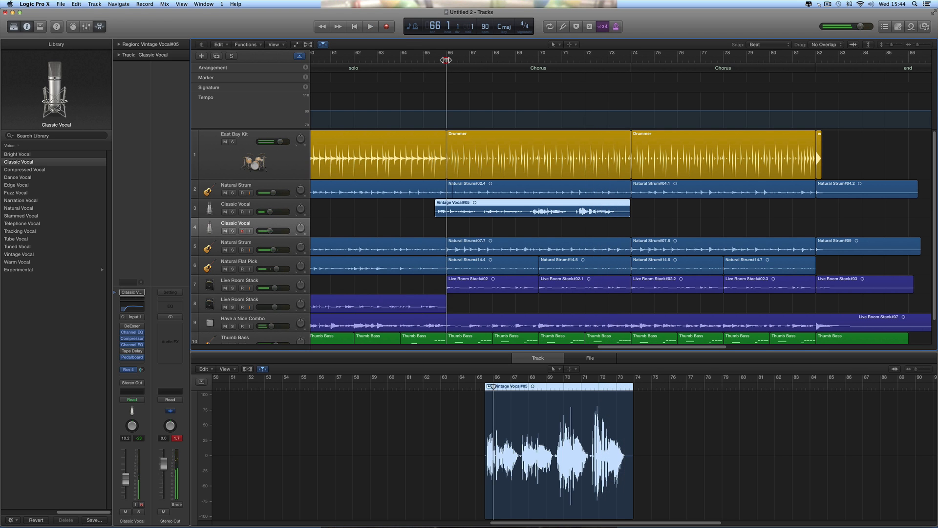
pyautogui.moveTo(446, 60); pyautogui.dragTo(423, 60)
pyautogui.click(387, 27)
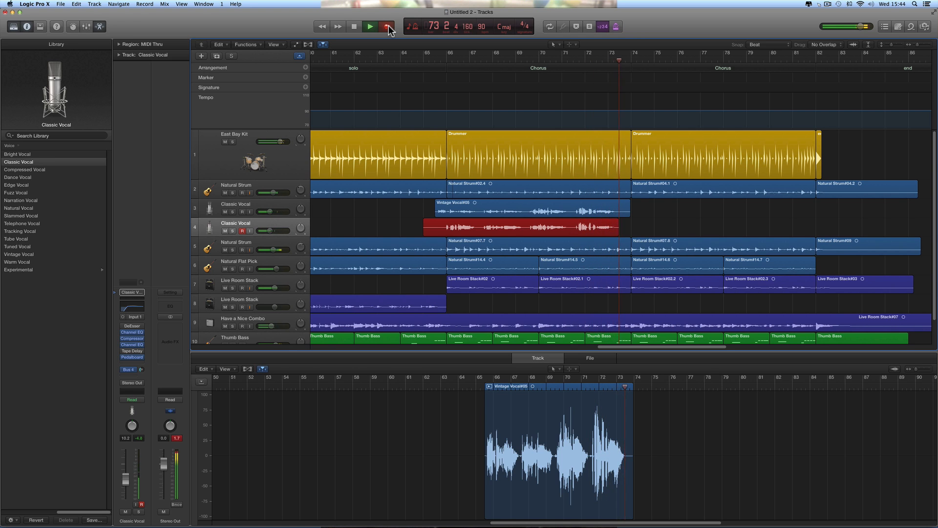
pyautogui.press('space')
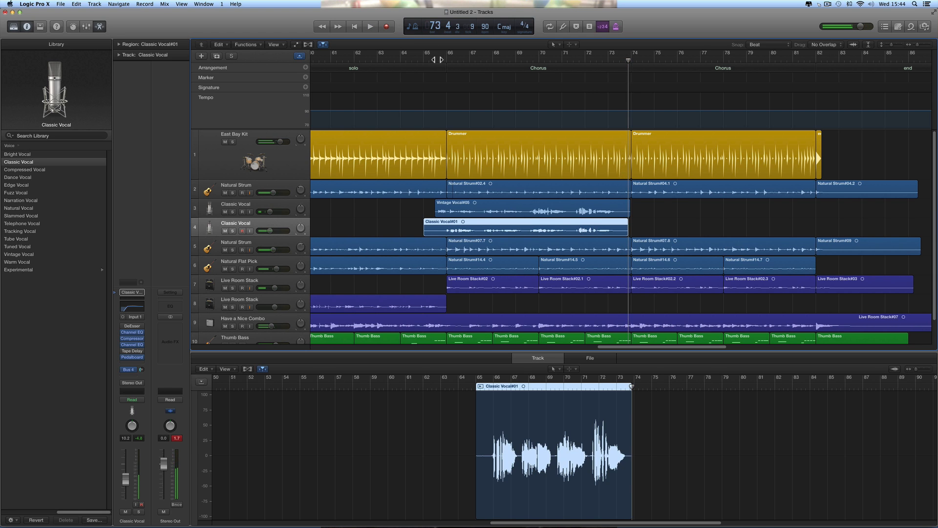
# Lower the second Classic Vocal track to -13.4 dB during playback, delete its Classic Vocal#01 region and return the playhead to bar 65.
pyautogui.doubleClick(433, 59)
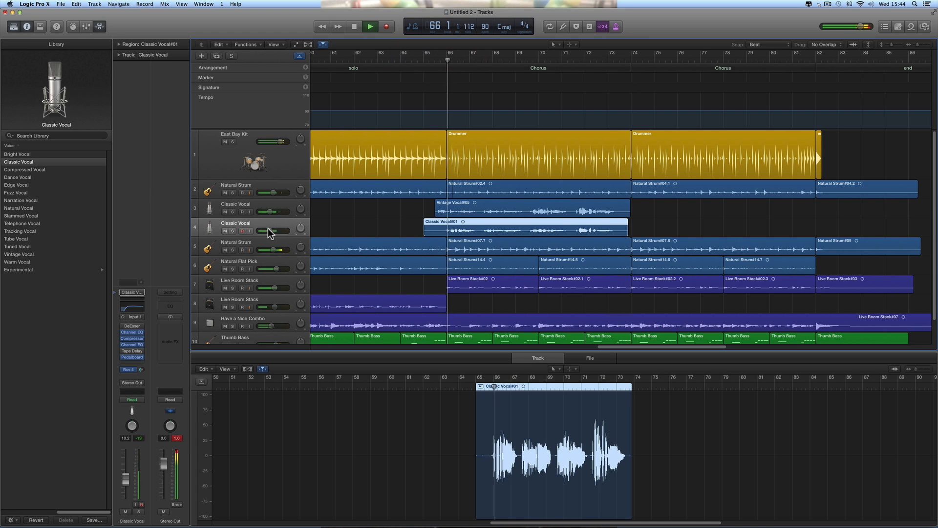
pyautogui.moveTo(268, 230); pyautogui.dragTo(263, 230)
pyautogui.press('space')
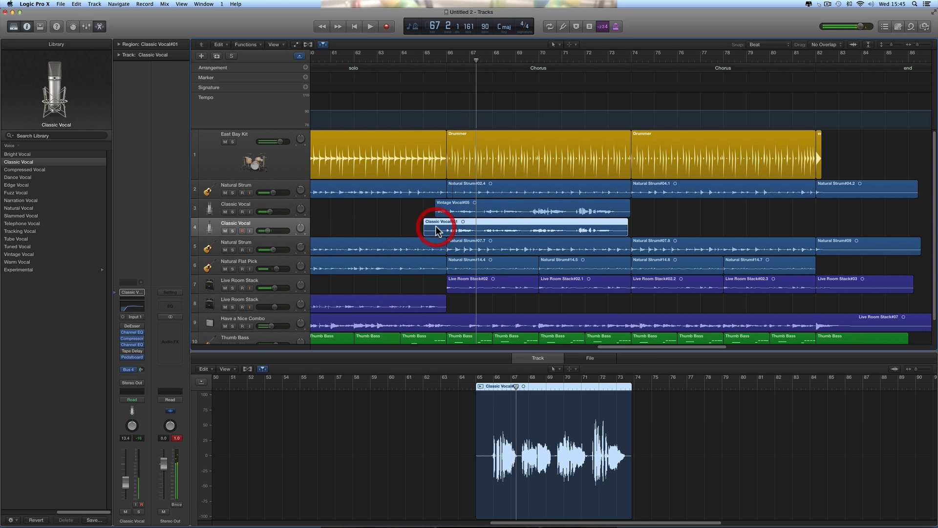
pyautogui.press('Delete')
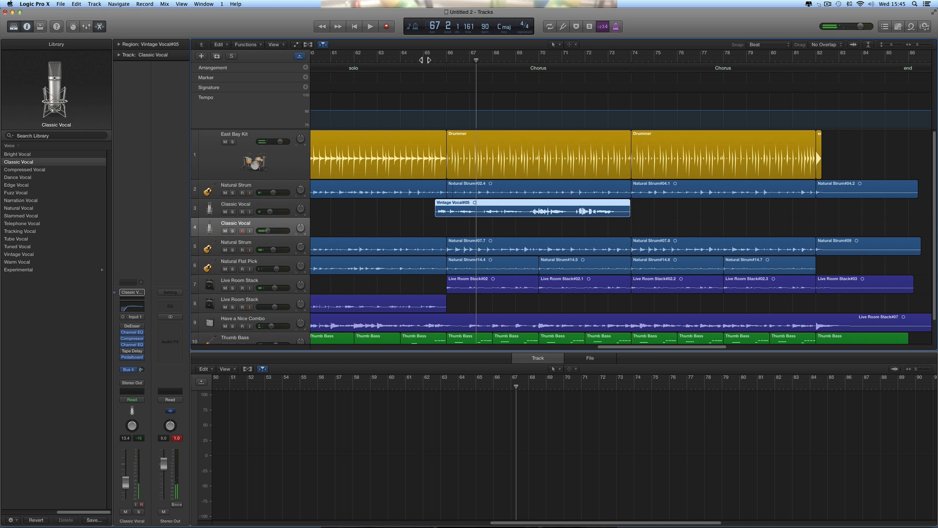
pyautogui.click(418, 55)
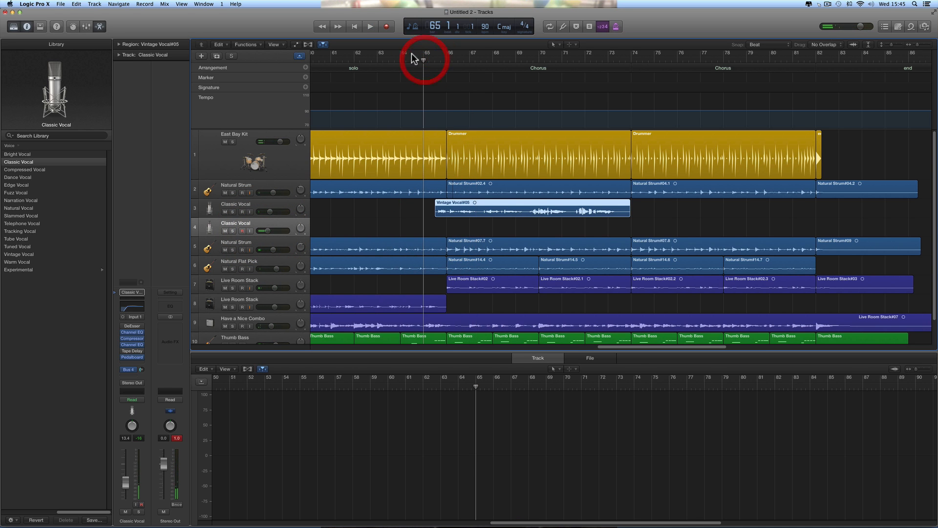
# Record another take on the second Classic Vocal track from bar 65 to about bar 74, turning on its input monitoring.
pyautogui.click(384, 27)
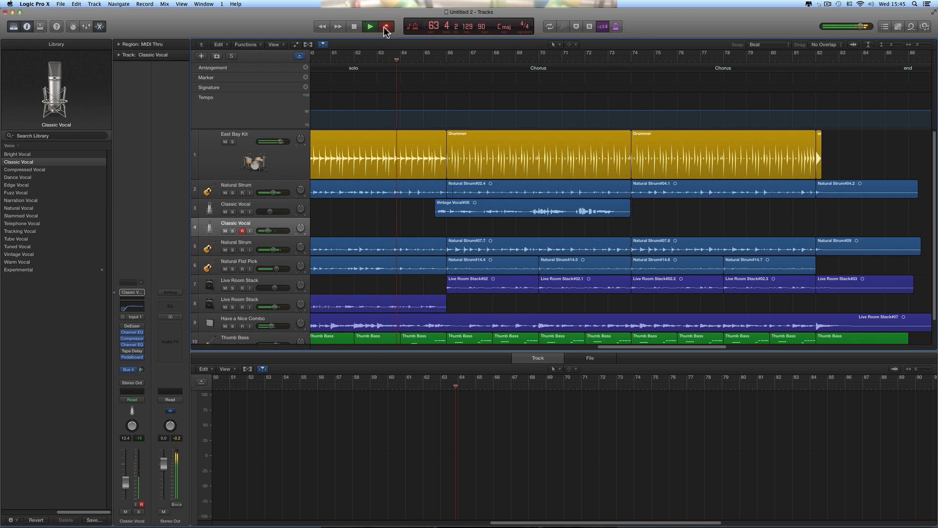
pyautogui.click(250, 230)
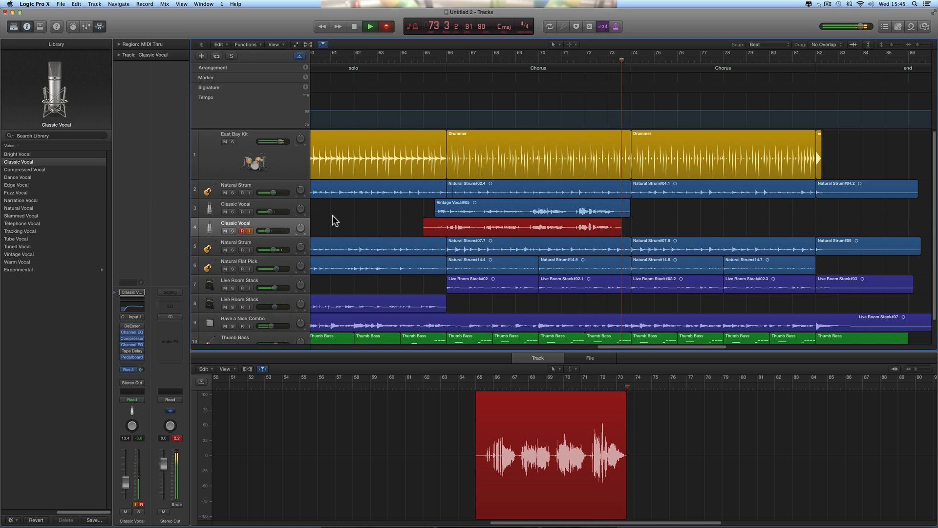
pyautogui.press('space')
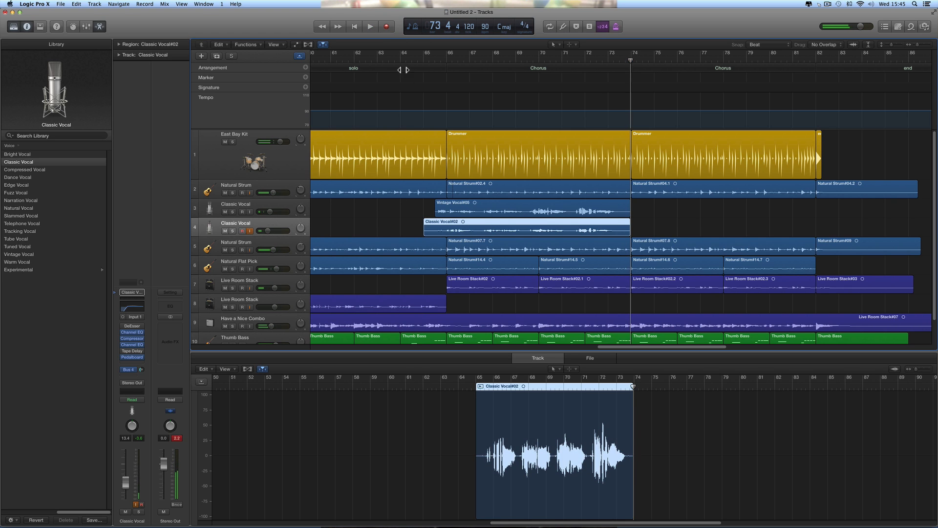
# Play back from bar 65 and slightly lower the second Classic Vocal track's volume.
pyautogui.click(425, 61)
pyautogui.press('space')
pyautogui.moveTo(268, 231); pyautogui.dragTo(265, 234)
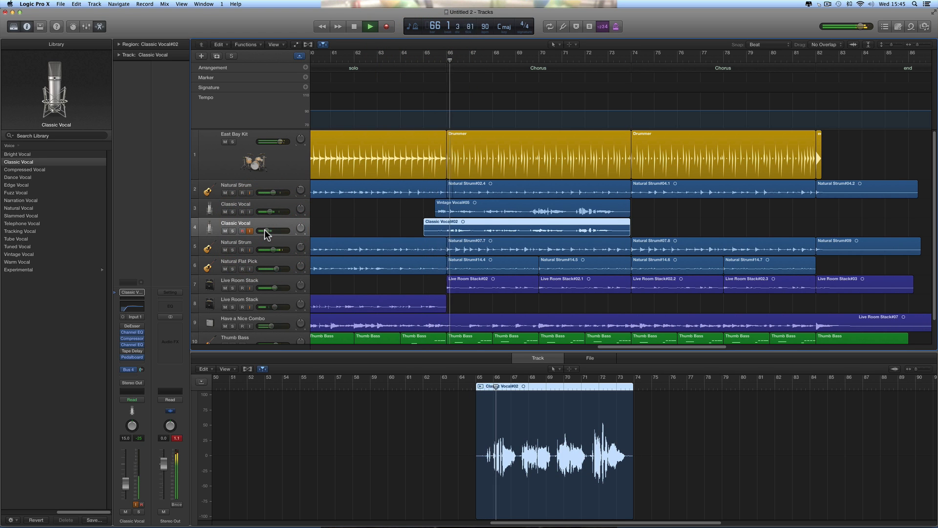
pyautogui.moveTo(265, 230); pyautogui.dragTo(267, 230)
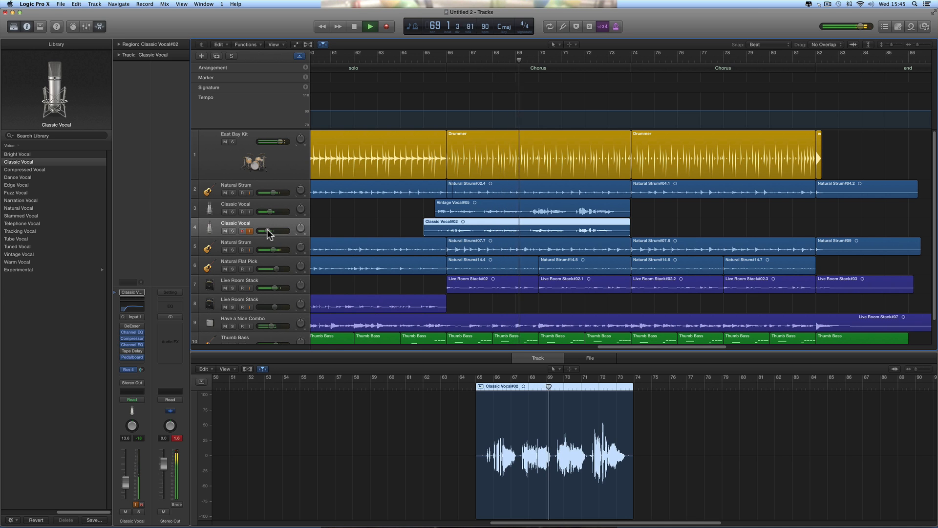
# Trim the Classic Vocal#02 region's start to match the Vintage Vocal#05 region above and slightly raise the first Classic Vocal track's volume, ending playback.
pyautogui.moveTo(426, 232); pyautogui.dragTo(435, 231)
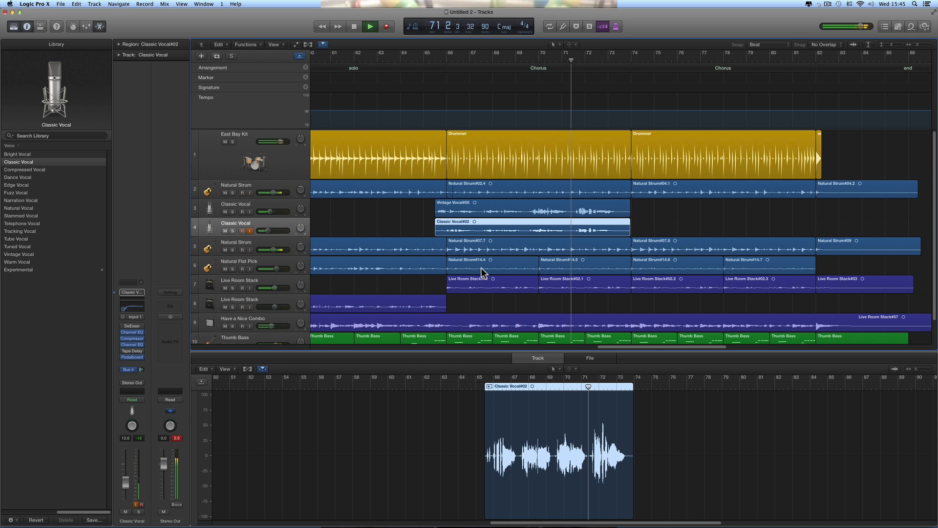
pyautogui.moveTo(271, 212); pyautogui.dragTo(273, 212)
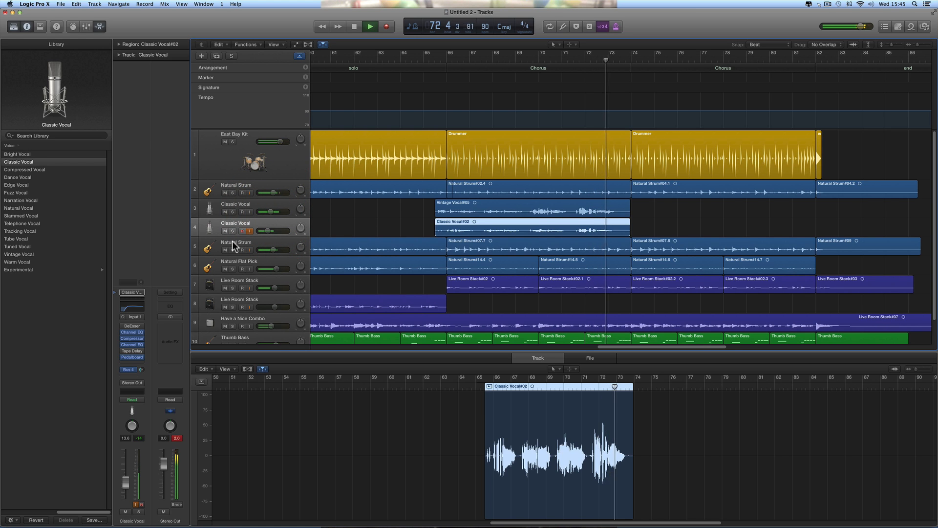
pyautogui.press('space')
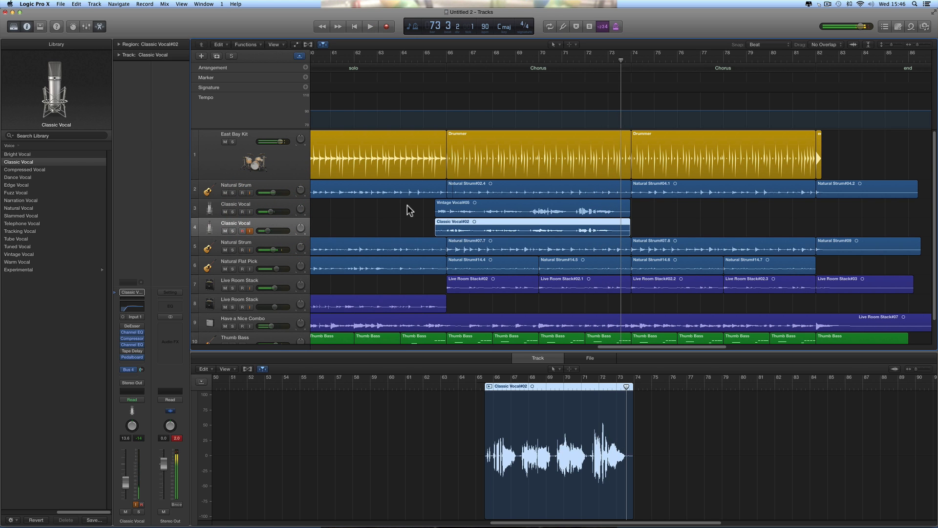
# Play back briefly from bar 66 and trim the start of the Classic Vocal#02 region to bar 66 beat 2.
pyautogui.click(445, 61)
pyautogui.press('space')
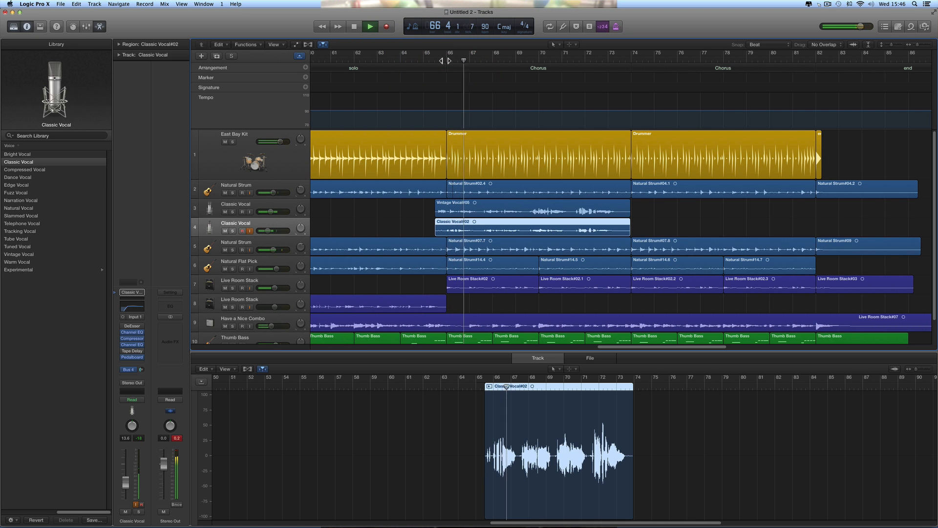
pyautogui.press('space')
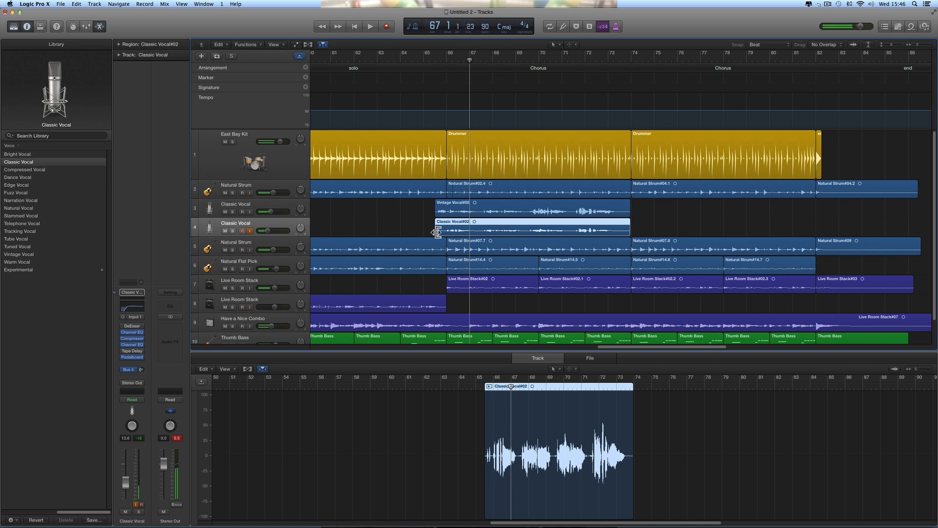
pyautogui.moveTo(438, 231); pyautogui.dragTo(453, 238)
pyautogui.click(926, 45)
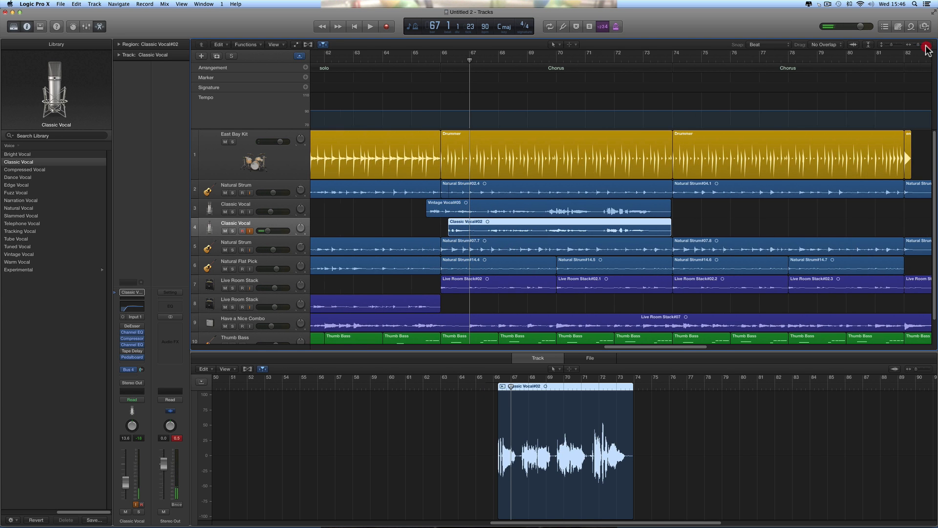
pyautogui.moveTo(383, 235); pyautogui.dragTo(396, 235)
# Set snapping to Smart and fine-tune the Classic Vocal#02 region's start to just after bar 66, checking it with playback.
pyautogui.click(760, 49)
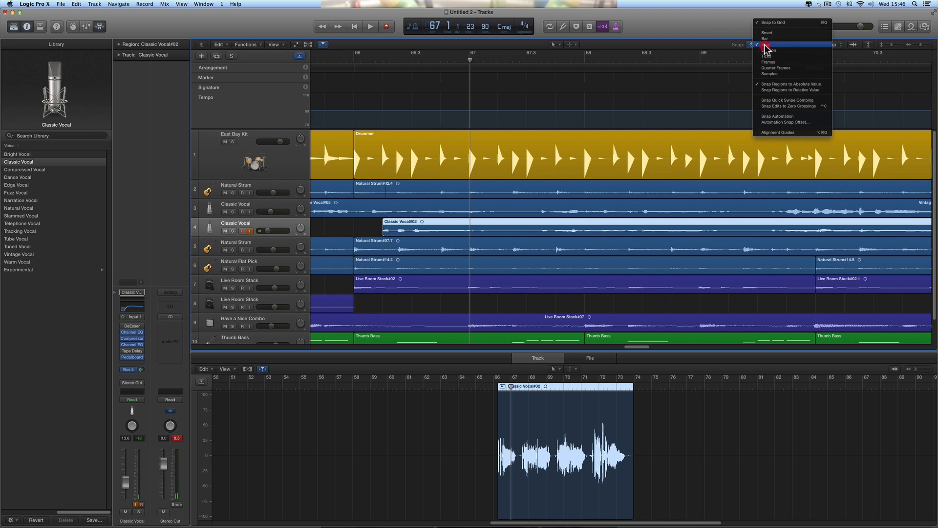
pyautogui.click(767, 33)
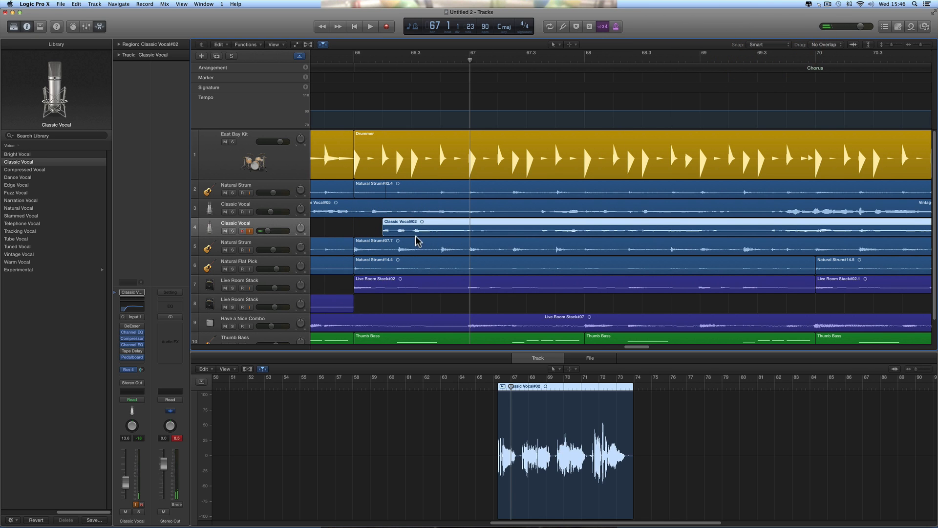
pyautogui.moveTo(385, 233); pyautogui.dragTo(395, 233)
pyautogui.click(349, 63)
pyautogui.press('space')
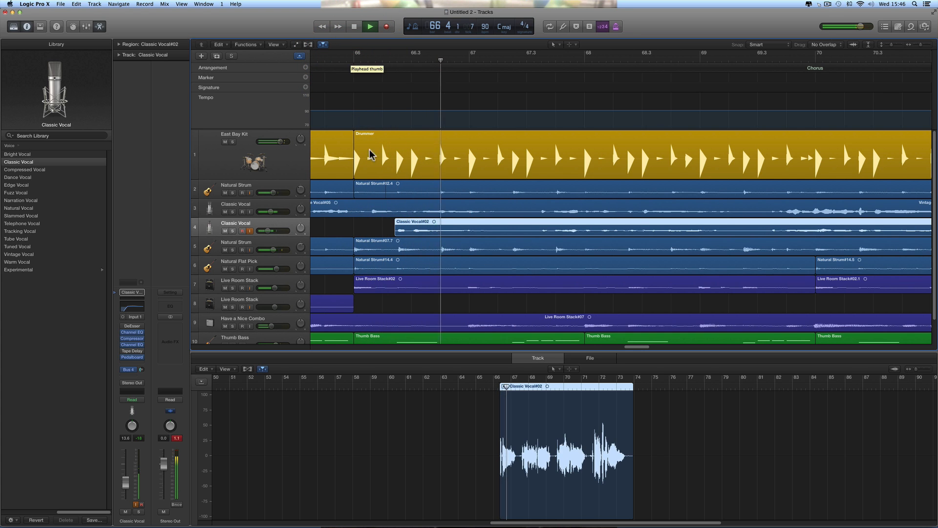
pyautogui.press('space')
pyautogui.moveTo(396, 231); pyautogui.dragTo(370, 231)
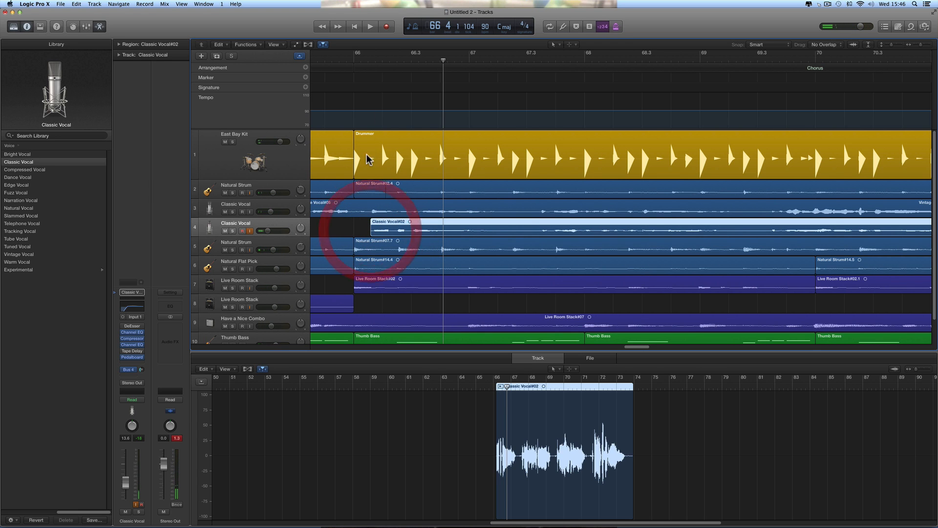
# Play back the trimmed vocals from just before bar 66 to about bar 69, and duplicate the second Classic Vocal track.
pyautogui.click(347, 59)
pyautogui.press('space')
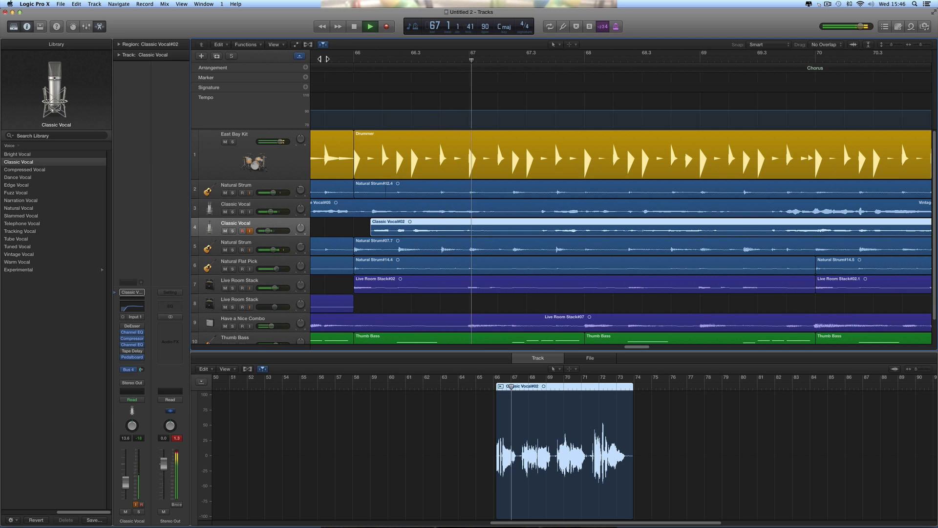
pyautogui.click(340, 59)
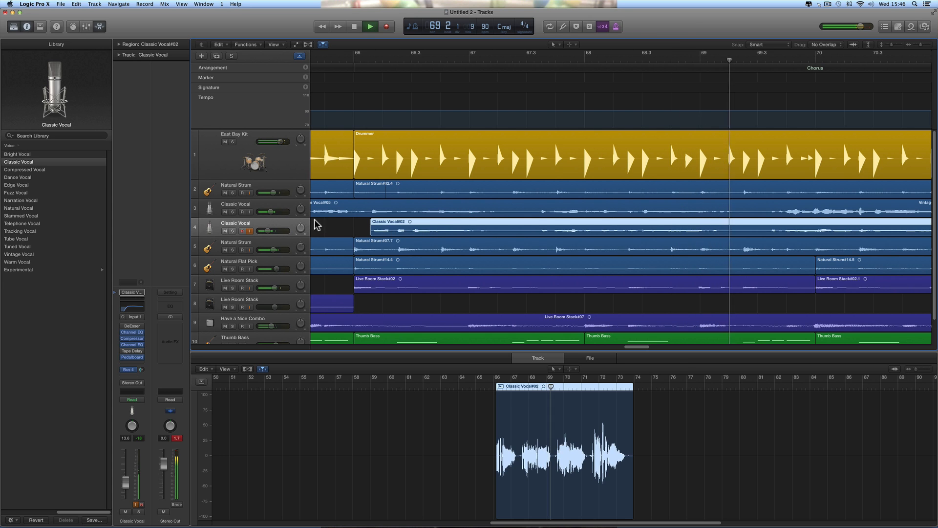
pyautogui.press('space')
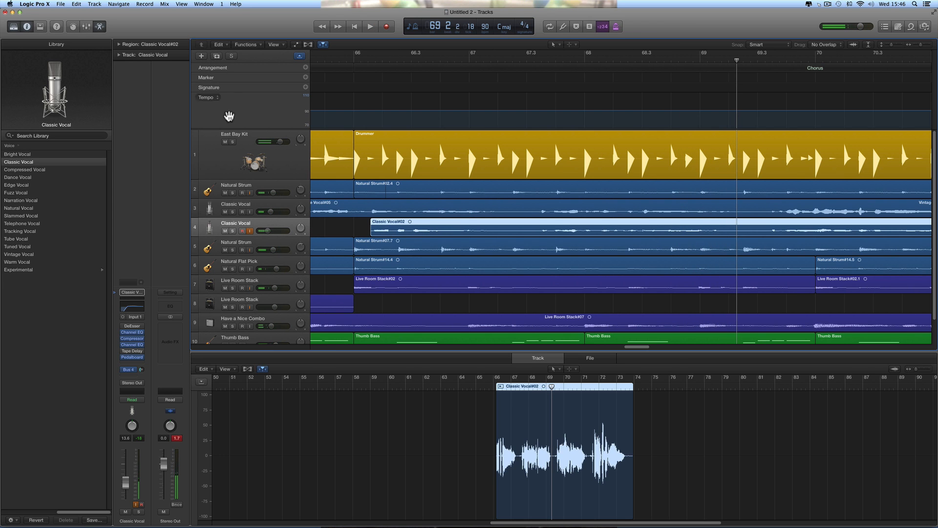
pyautogui.click(217, 57)
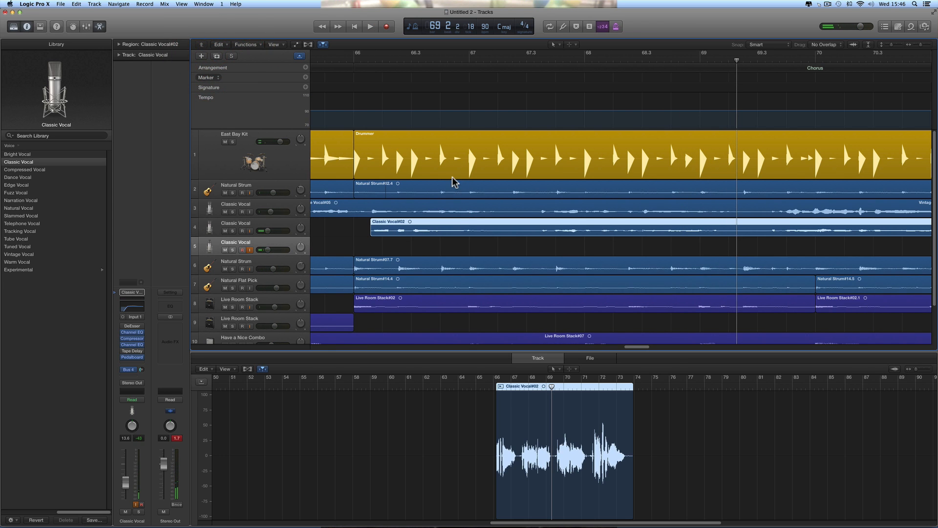
pyautogui.click(386, 27)
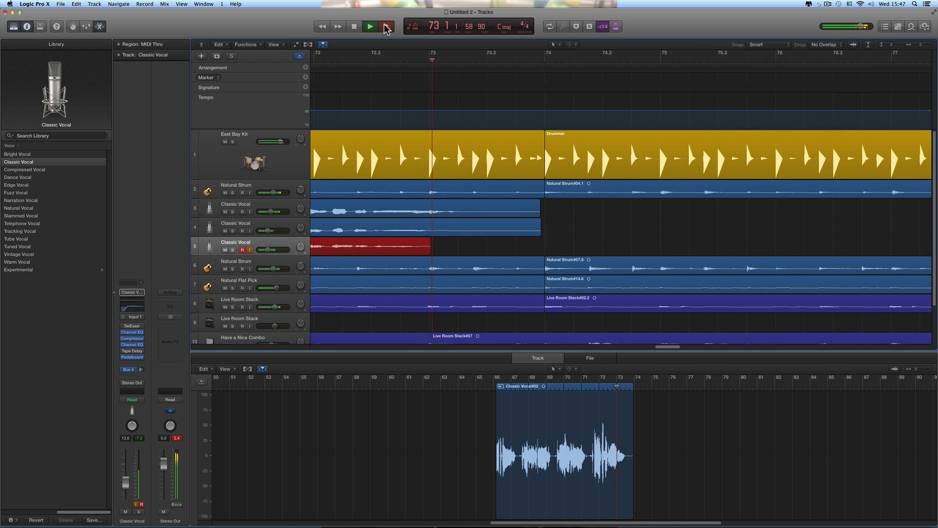
pyautogui.press('space')
pyautogui.press('super+z')
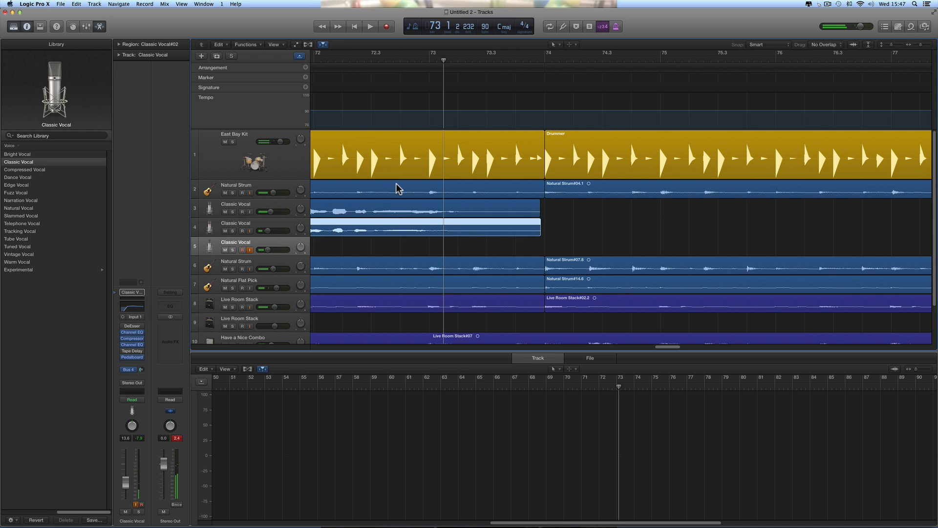
# Record a vocal take on the third Classic Vocal track from about the middle of bar 65 to just before bar 74.
pyautogui.hscroll(-10, 397, 183)
pyautogui.moveTo(919, 45); pyautogui.dragTo(912, 45)
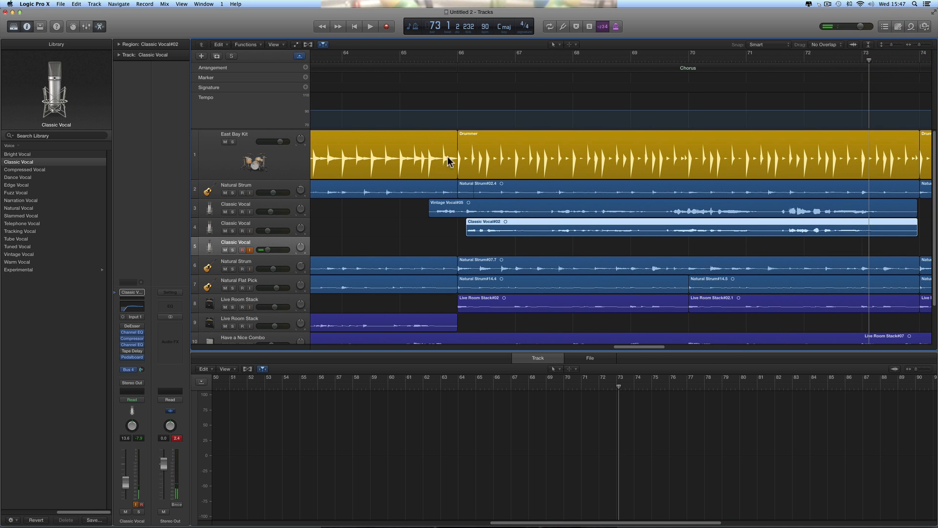
pyautogui.click(423, 62)
pyautogui.click(386, 27)
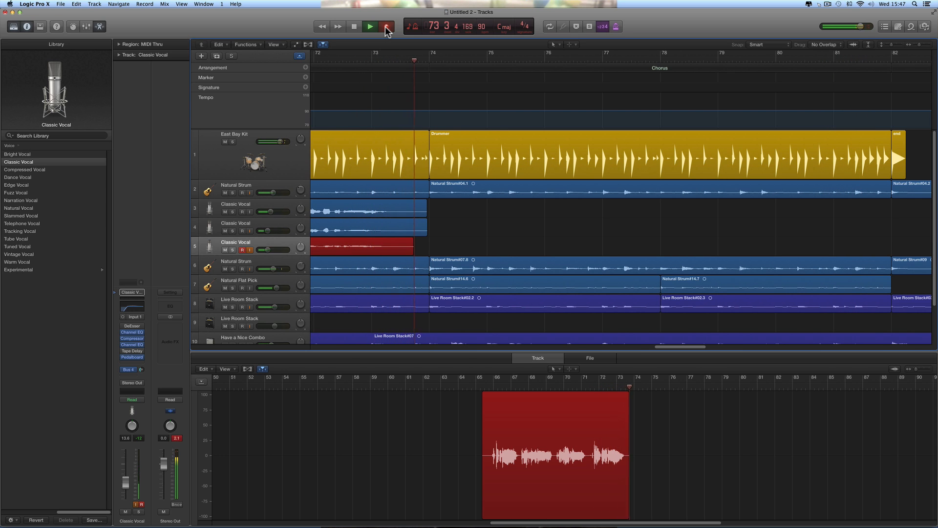
pyautogui.click(386, 31)
# During playback from bar 65, turn off the third Classic Vocal track's input monitoring, set its volume to -10.7 dB and slightly raise the first vocal.
pyautogui.hscroll(-10, 447, 151)
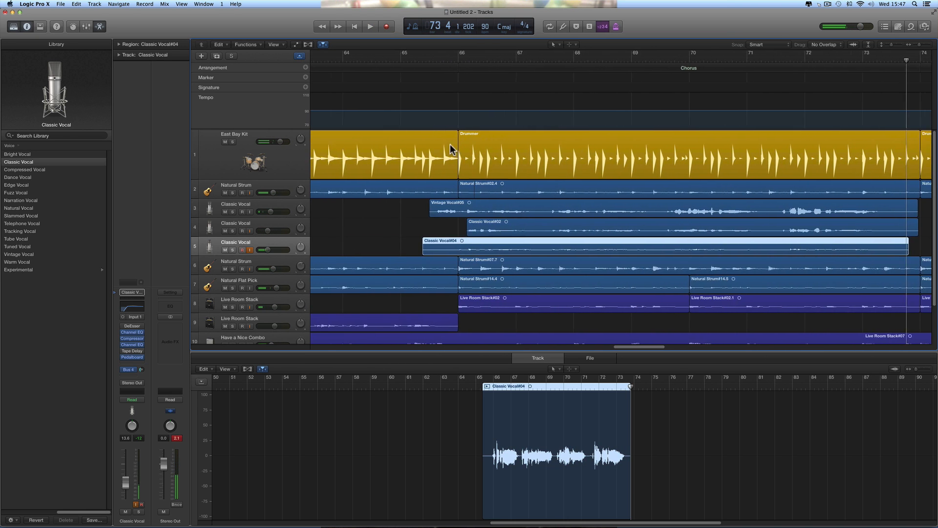
pyautogui.click(436, 58)
pyautogui.press('space')
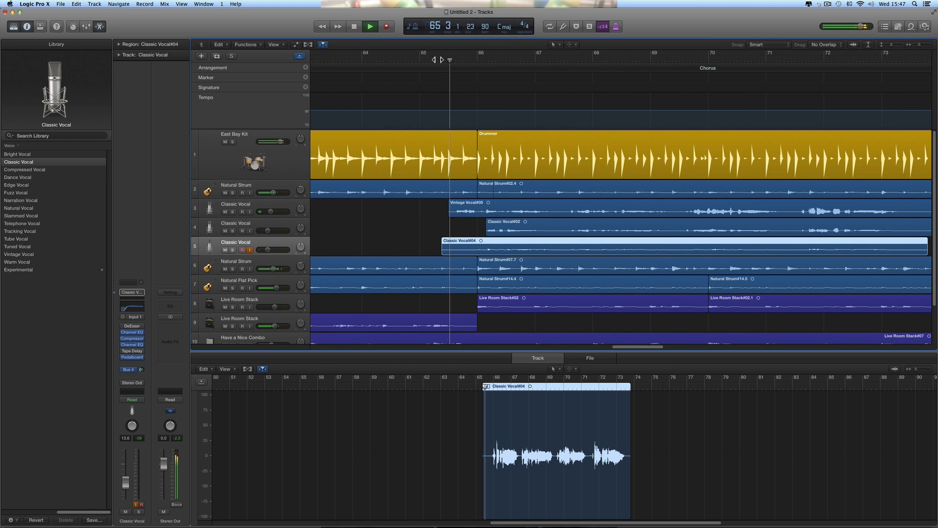
pyautogui.click(251, 249)
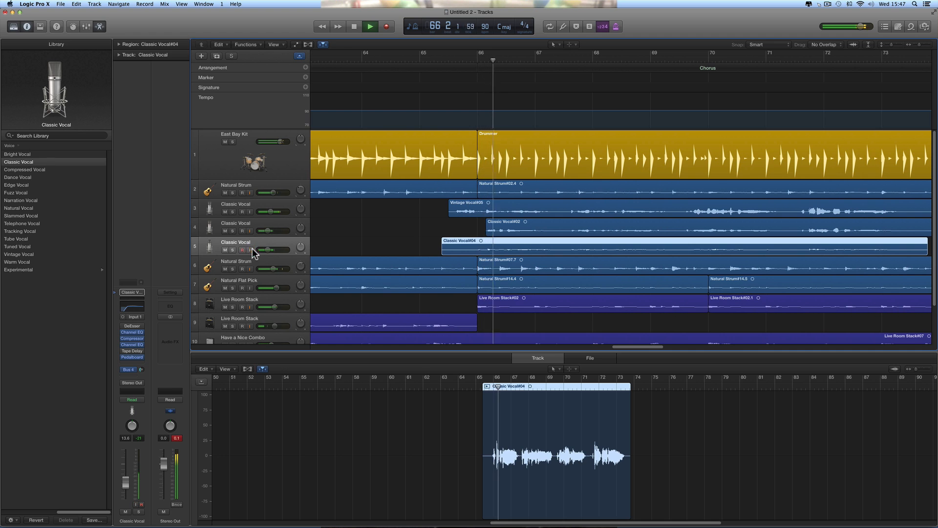
pyautogui.moveTo(268, 250); pyautogui.dragTo(271, 250)
pyautogui.moveTo(270, 211); pyautogui.dragTo(271, 211)
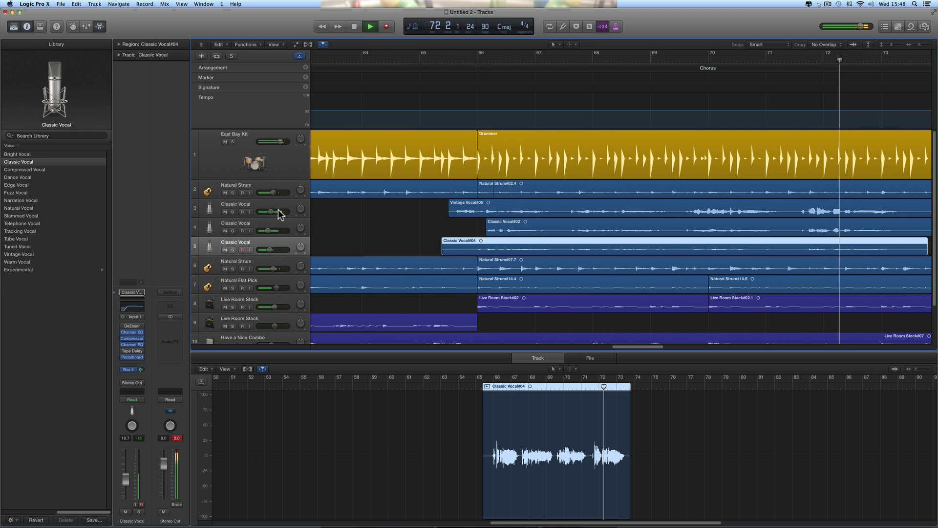
# Trim the Classic Vocal#04 region's start to line up with the start of the Vintage Vocal#05 region.
pyautogui.click(916, 45)
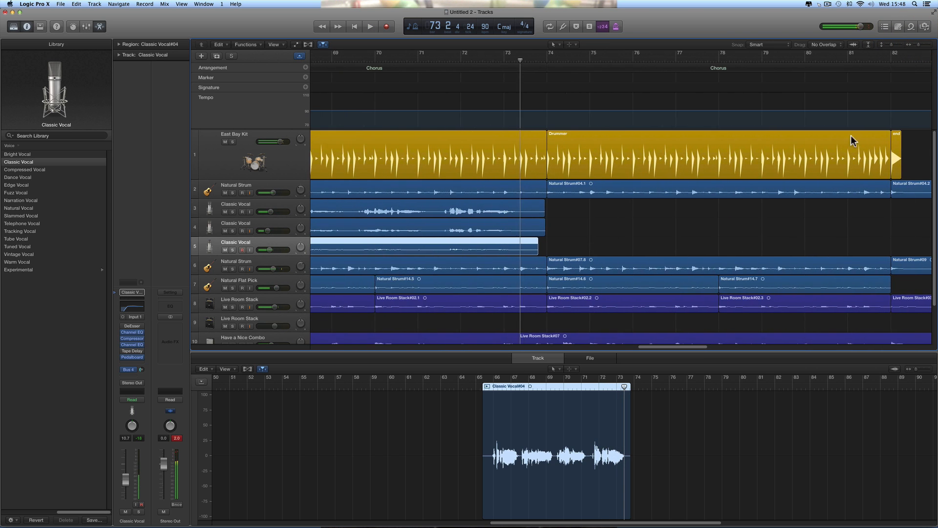
pyautogui.click(917, 45)
pyautogui.hscroll(-5, 499, 223)
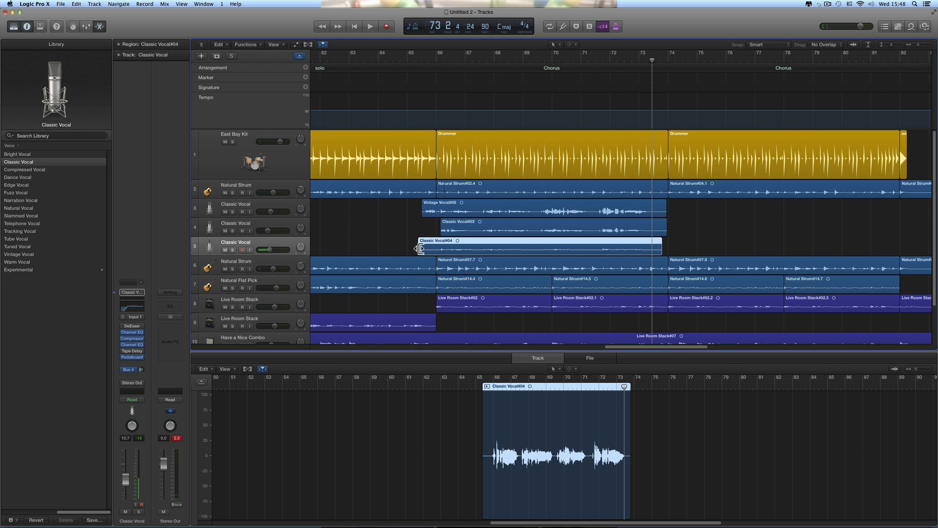
pyautogui.moveTo(419, 250); pyautogui.dragTo(422, 250)
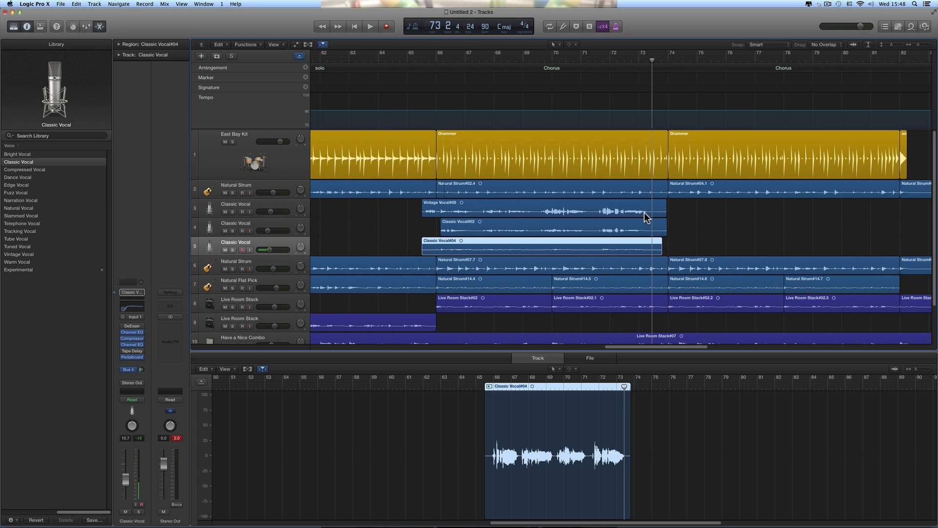
# Trim the ends of all three vocal regions to about bar 73 beat 3.
pyautogui.moveTo(672, 213); pyautogui.dragTo(668, 224)
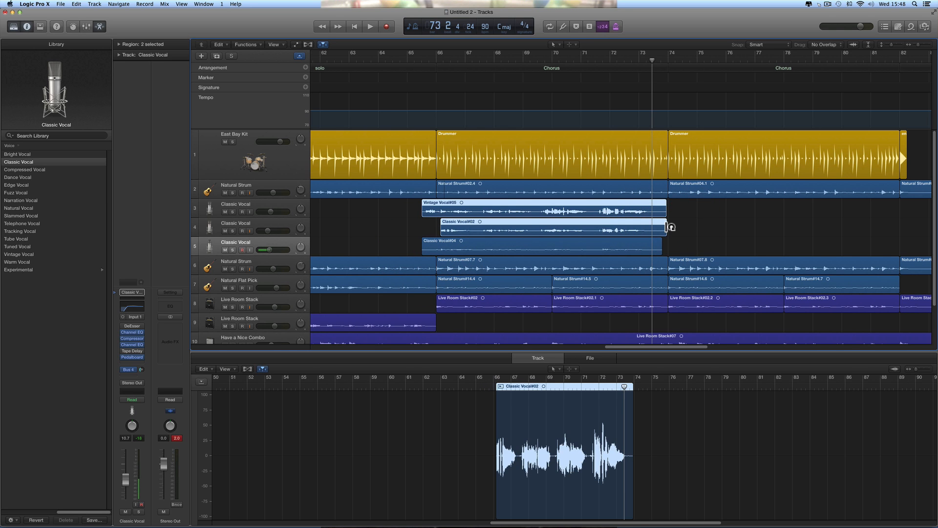
pyautogui.click(924, 45)
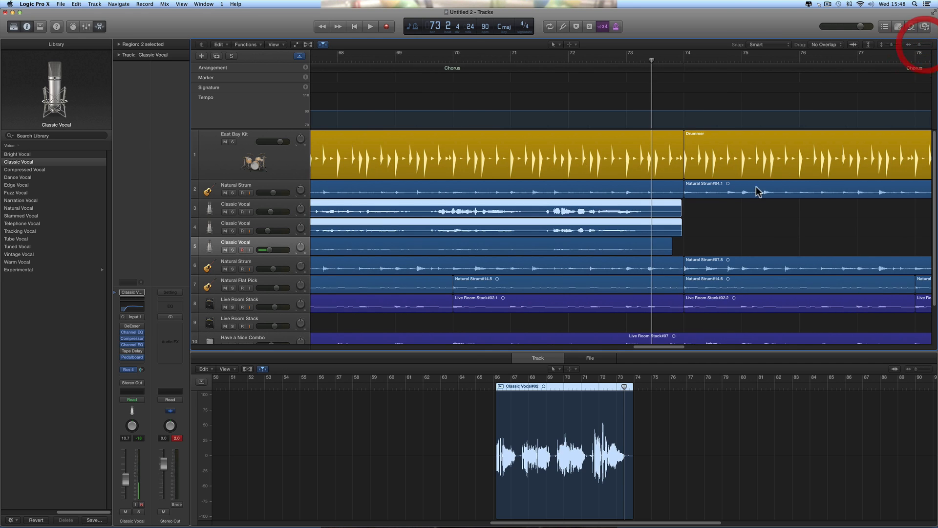
pyautogui.click(695, 231)
pyautogui.moveTo(680, 233); pyautogui.dragTo(655, 214)
pyautogui.moveTo(668, 248); pyautogui.dragTo(652, 249)
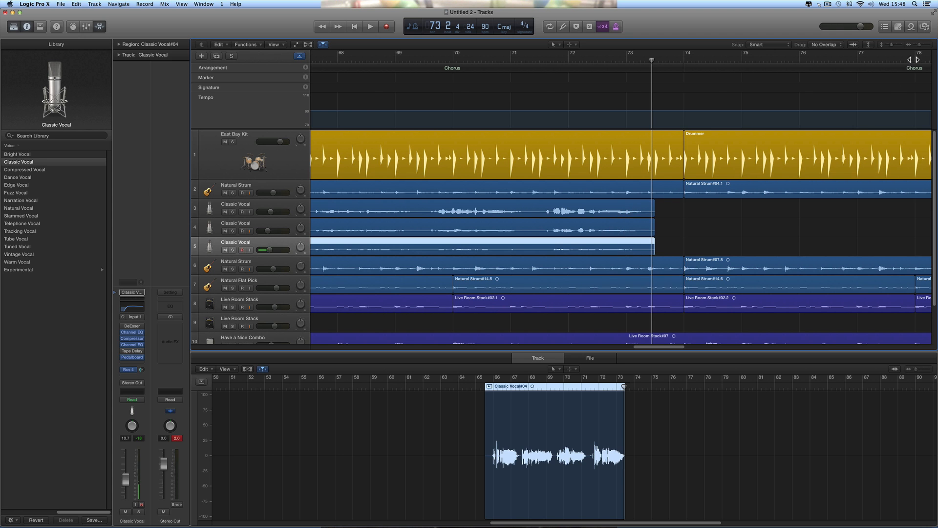
# Copy the three vocal regions starting at bar 65 beat 3 to about bar 73 beat 3, directly after the originals.
pyautogui.click(913, 45)
pyautogui.hscroll(-5, 427, 228)
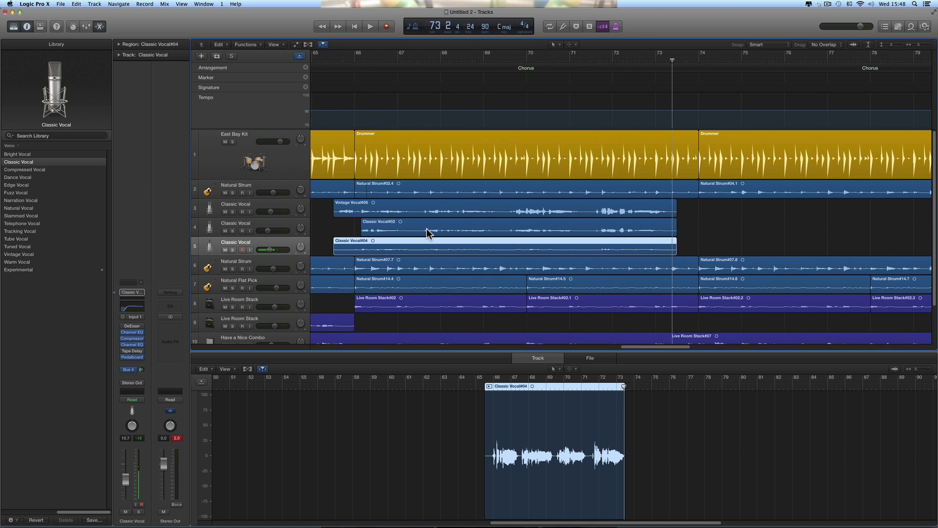
pyautogui.moveTo(344, 205); pyautogui.dragTo(405, 241)
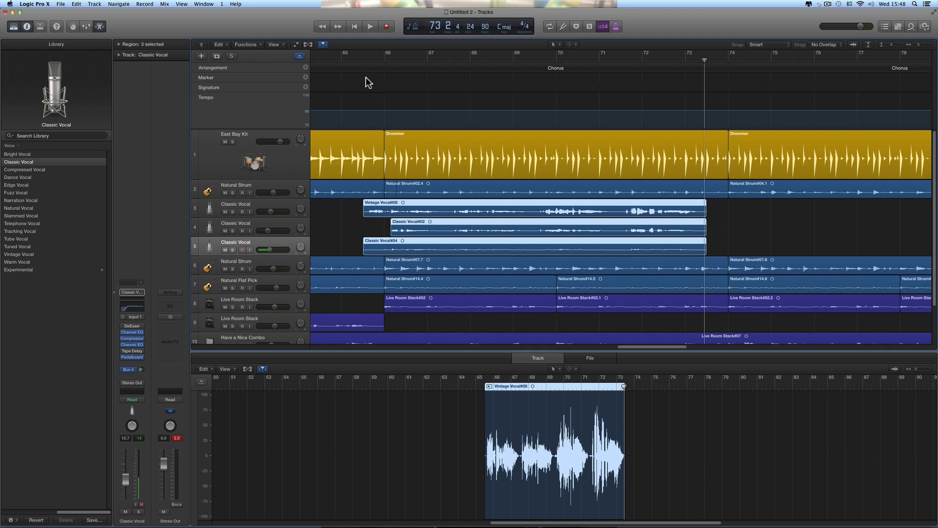
pyautogui.click(363, 60)
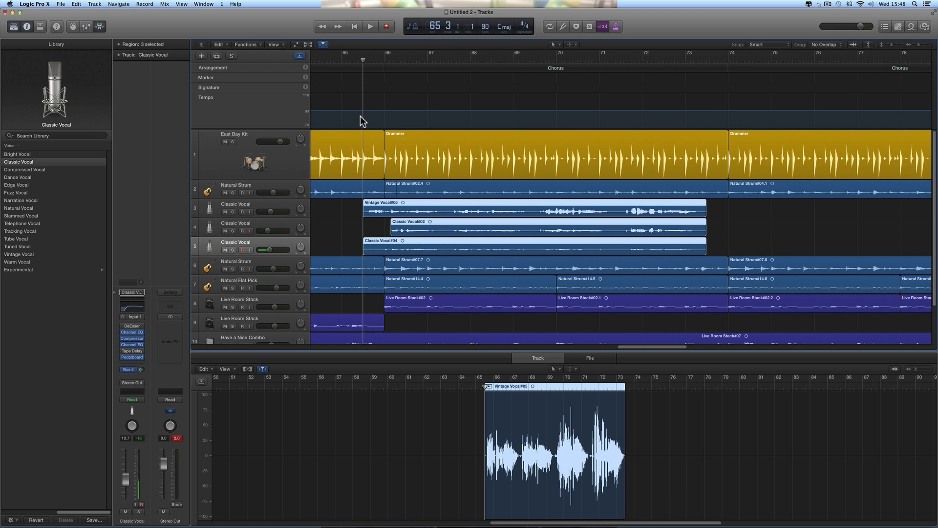
pyautogui.click(929, 48)
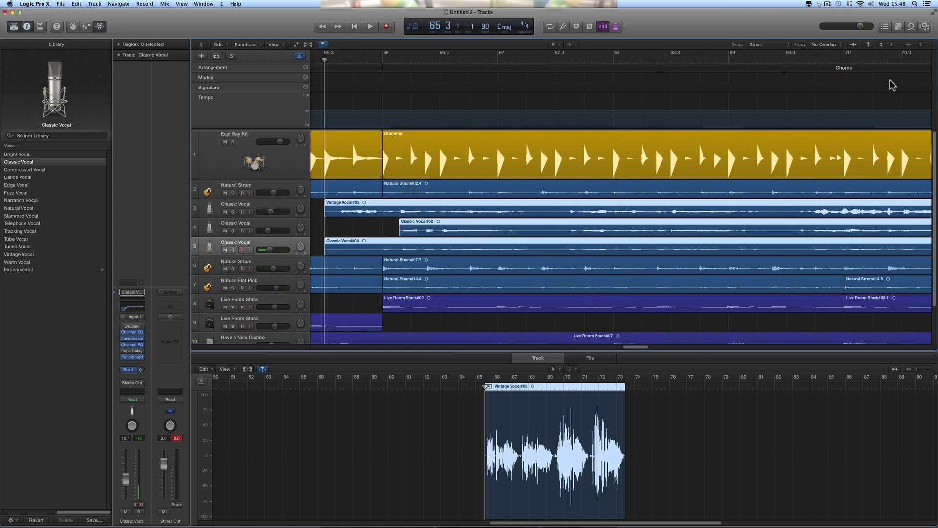
pyautogui.click(914, 45)
pyautogui.click(914, 45)
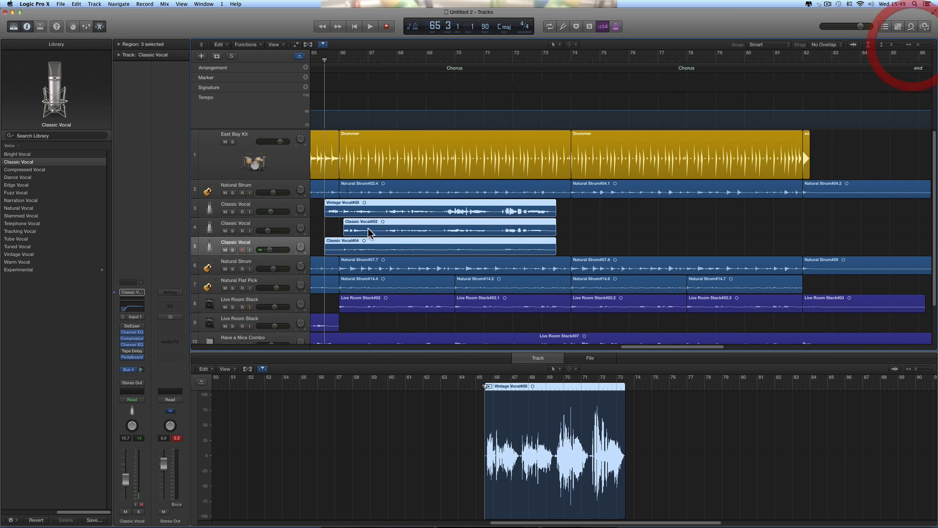
pyautogui.moveTo(342, 213); pyautogui.dragTo(575, 214)
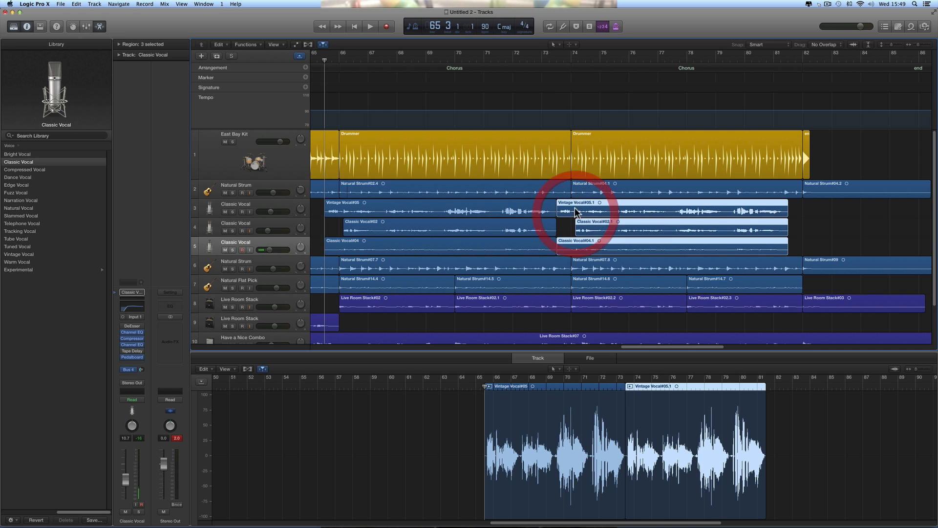
# Play the copied vocals from about bar 73 to bar 82, slightly adjusting the second vocal's volume and setting the third's to -11.8 dB.
pyautogui.doubleClick(549, 58)
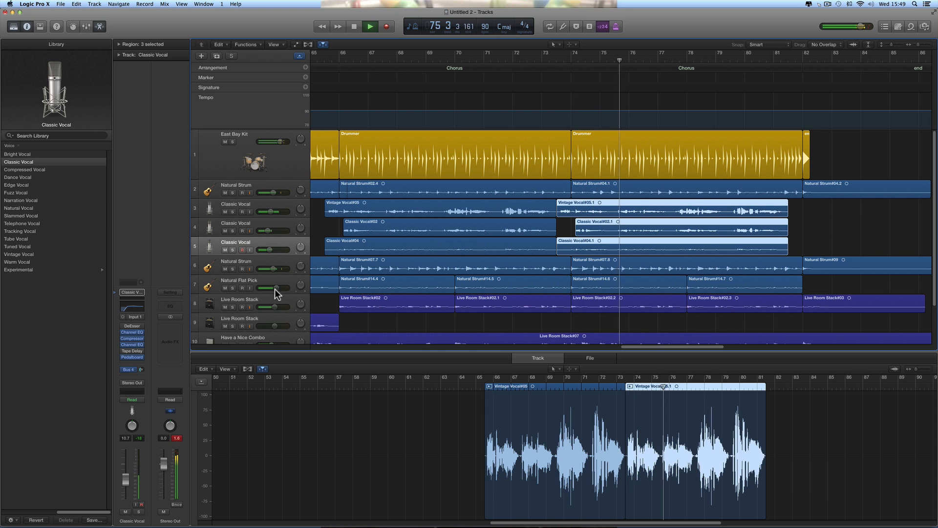
pyautogui.scroll(-2, 274, 288)
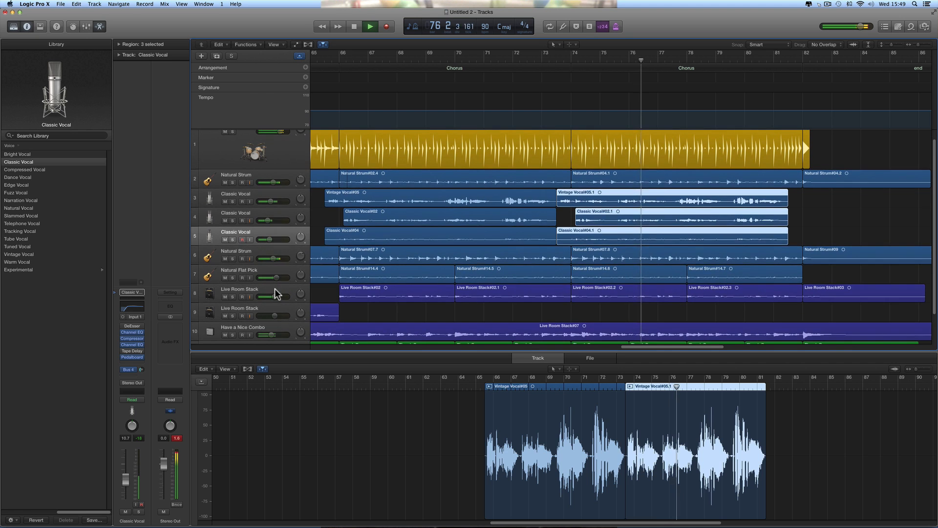
pyautogui.scroll(-1, 275, 289)
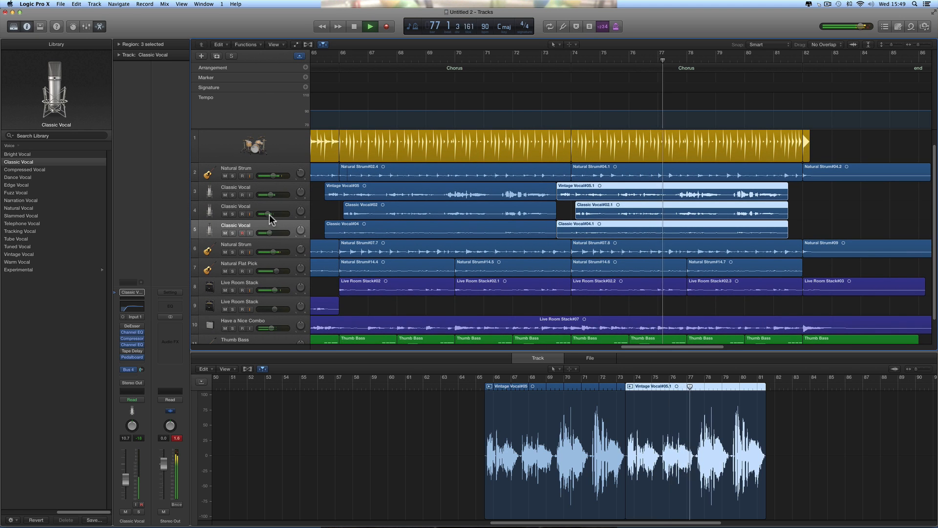
pyautogui.moveTo(268, 214)
pyautogui.mouseDown()
pyautogui.moveTo(269, 232)
pyautogui.moveTo(272, 203)
pyautogui.mouseUp()
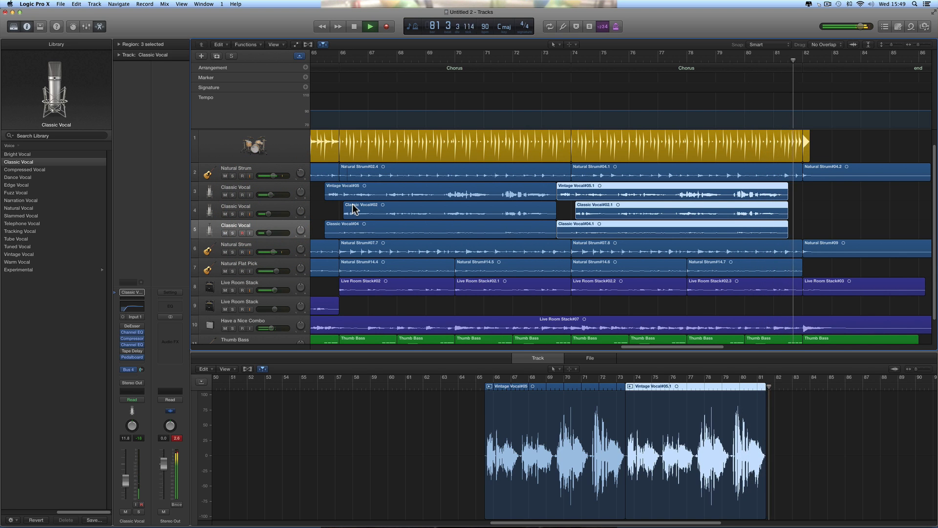
pyautogui.press('space')
# Copy the three vocal regions to the chorus before the solo, starting them at about bar 49 beat 3.
pyautogui.hscroll(-15, 435, 206)
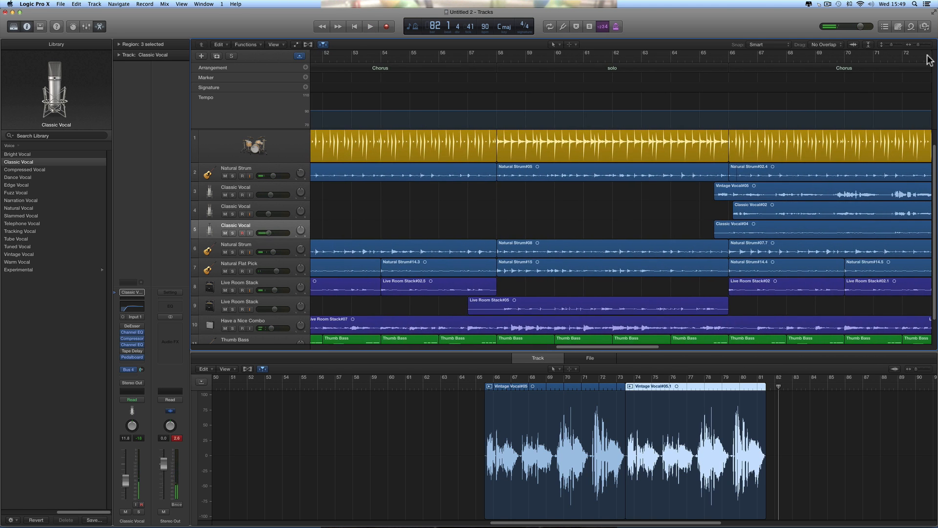
pyautogui.click(914, 45)
pyautogui.moveTo(610, 188); pyautogui.dragTo(681, 233)
pyautogui.moveTo(678, 188); pyautogui.dragTo(370, 187)
pyautogui.hscroll(-5, 506, 198)
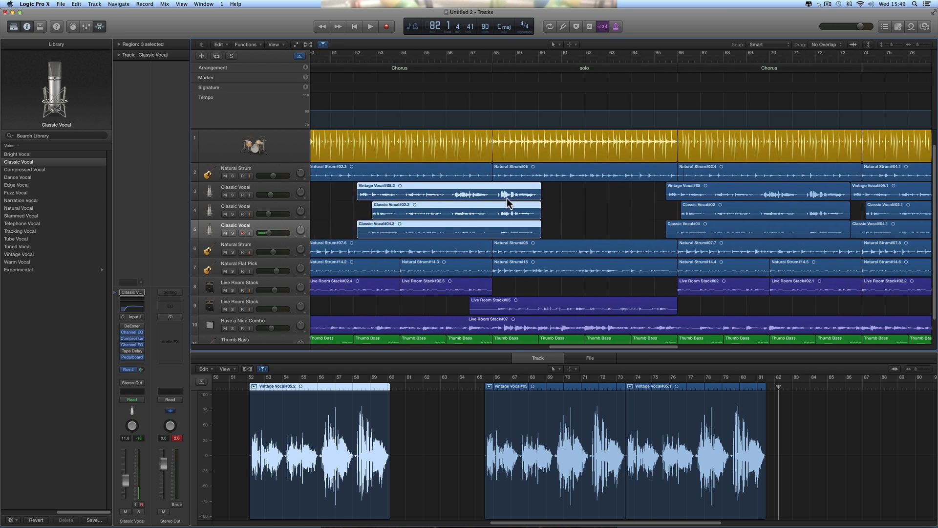
pyautogui.moveTo(517, 185); pyautogui.dragTo(462, 190)
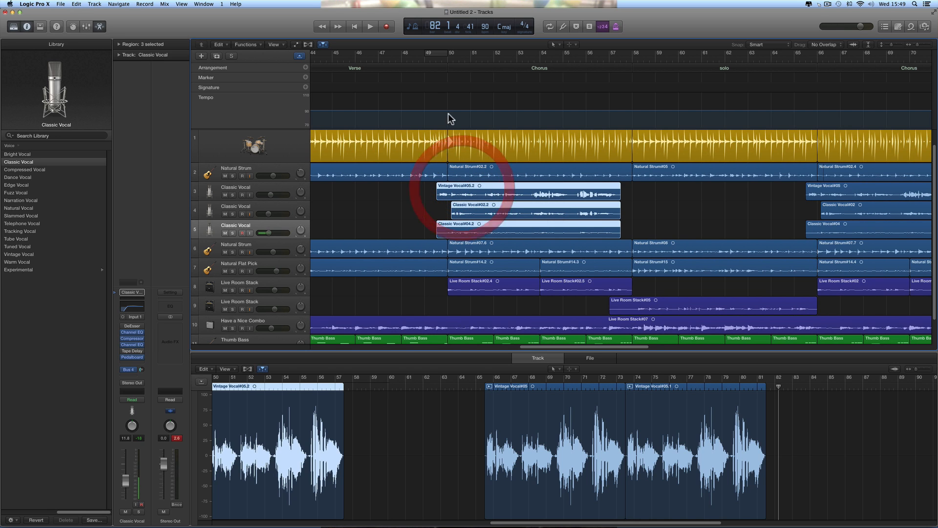
# Play the song from about bar 49 and copy the three vocal regions to the first chorus, starting at about bar 21 beat 3.
pyautogui.click(423, 59)
pyautogui.press('space')
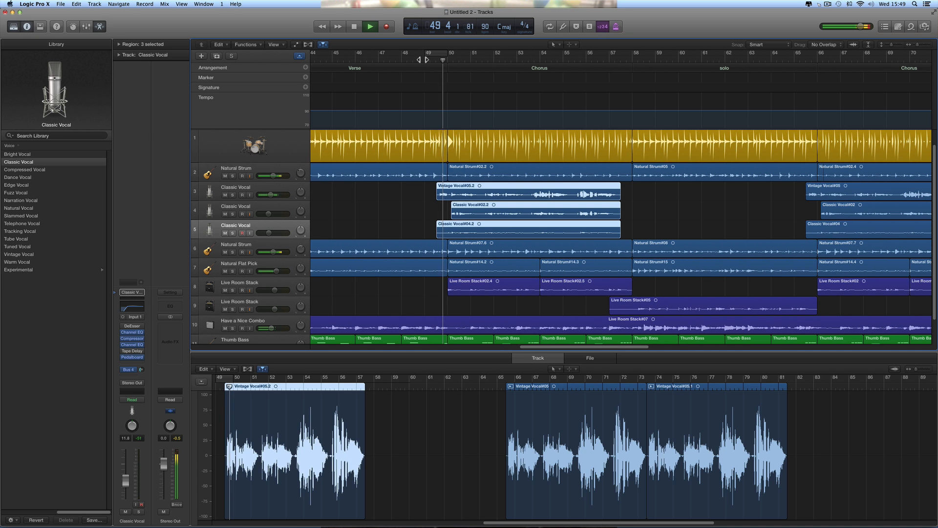
pyautogui.hscroll(-15, 459, 103)
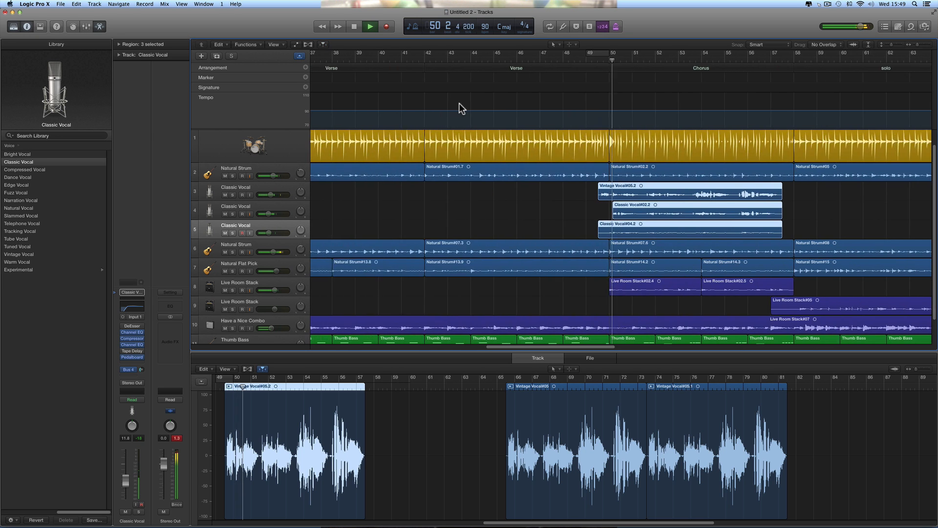
pyautogui.hscroll(-5, 460, 102)
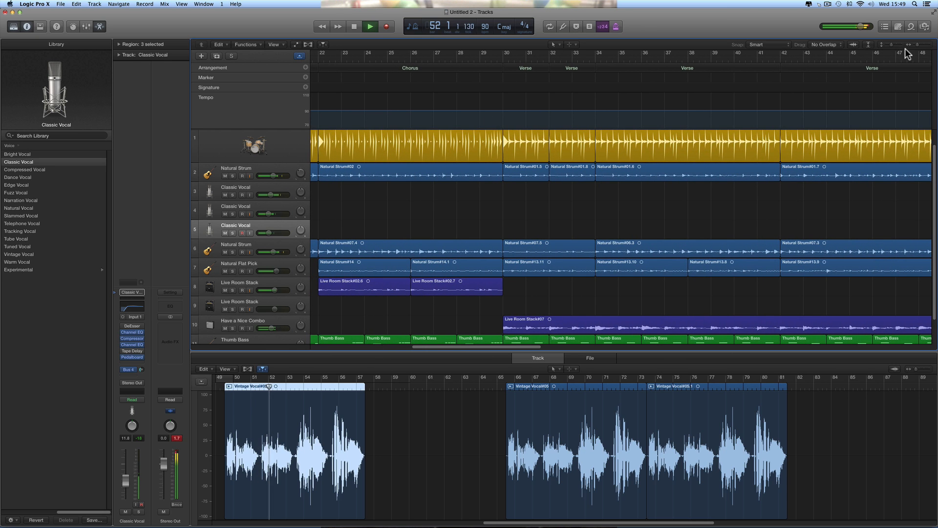
pyautogui.moveTo(916, 44); pyautogui.dragTo(913, 45)
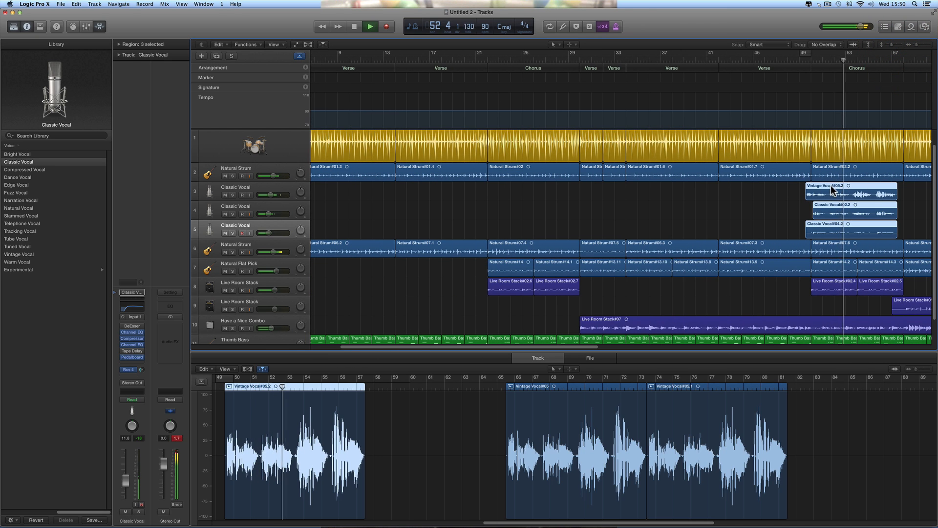
pyautogui.moveTo(826, 186); pyautogui.dragTo(507, 195)
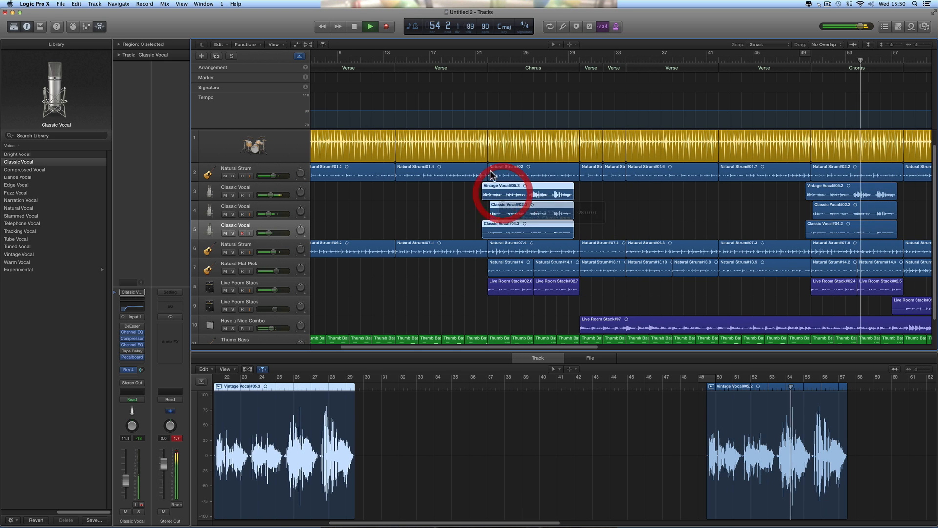
# Play the song from about bar 21 and set the third Classic Vocal track's volume to -12.4 dB.
pyautogui.click(478, 57)
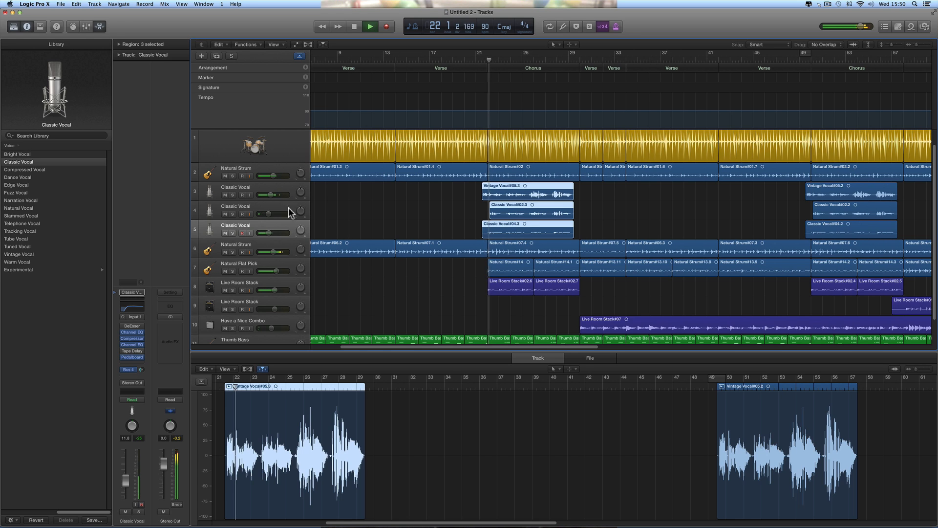
pyautogui.click(268, 233)
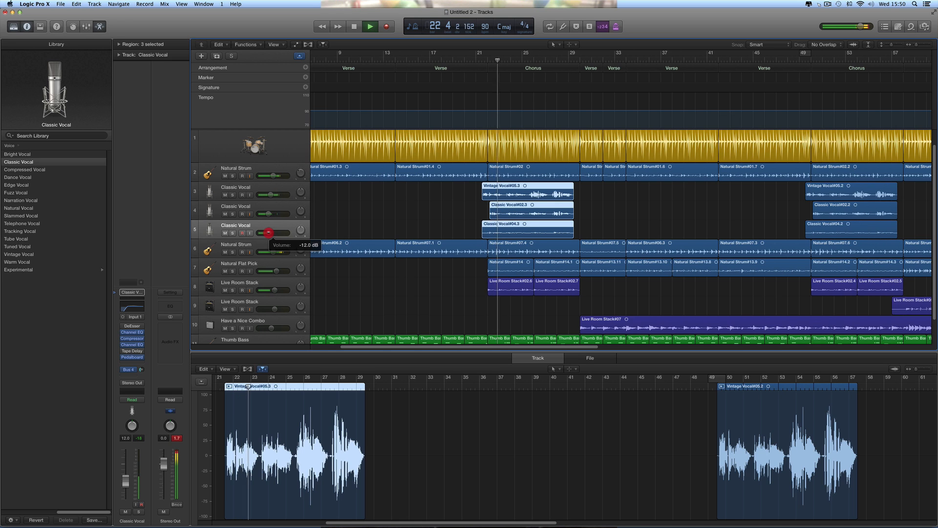
pyautogui.moveTo(267, 233); pyautogui.dragTo(268, 232)
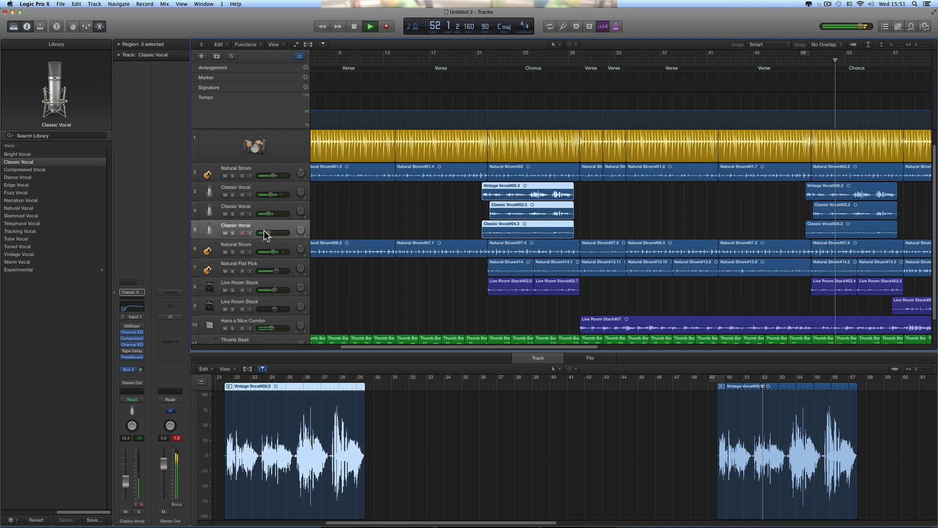
# During playback, fine-tune the volumes of Live Room Stack track 8 and the Thumb Bass track, and stop at about bar 60.
pyautogui.click(274, 290)
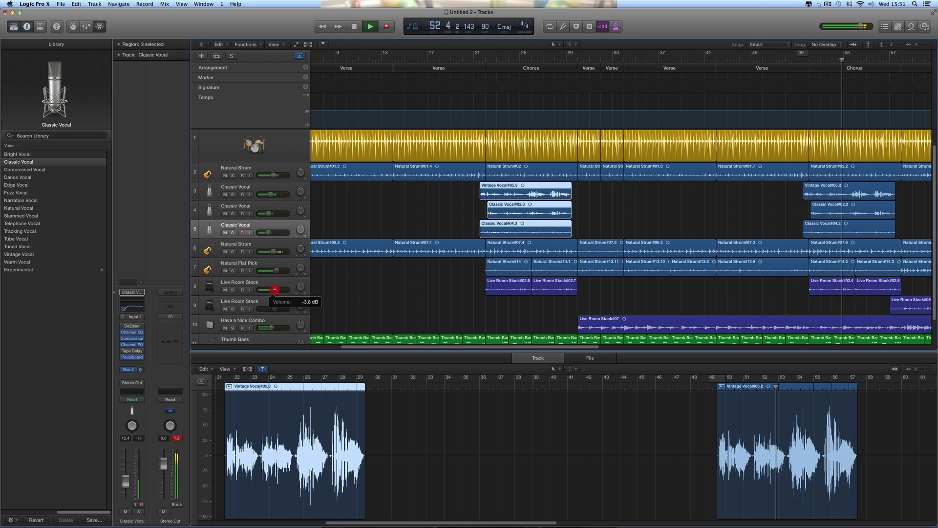
pyautogui.moveTo(274, 289); pyautogui.dragTo(275, 291)
pyautogui.scroll(-2, 303, 267)
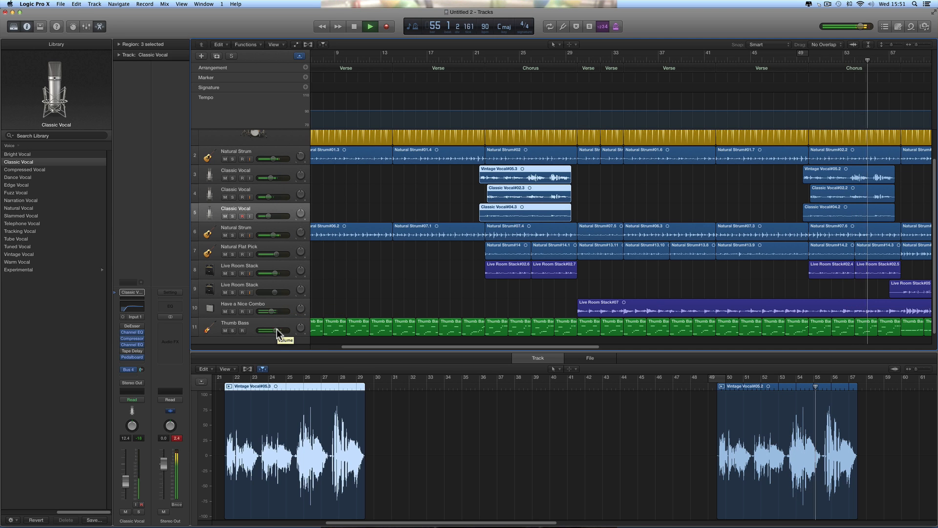
pyautogui.moveTo(276, 330); pyautogui.dragTo(275, 330)
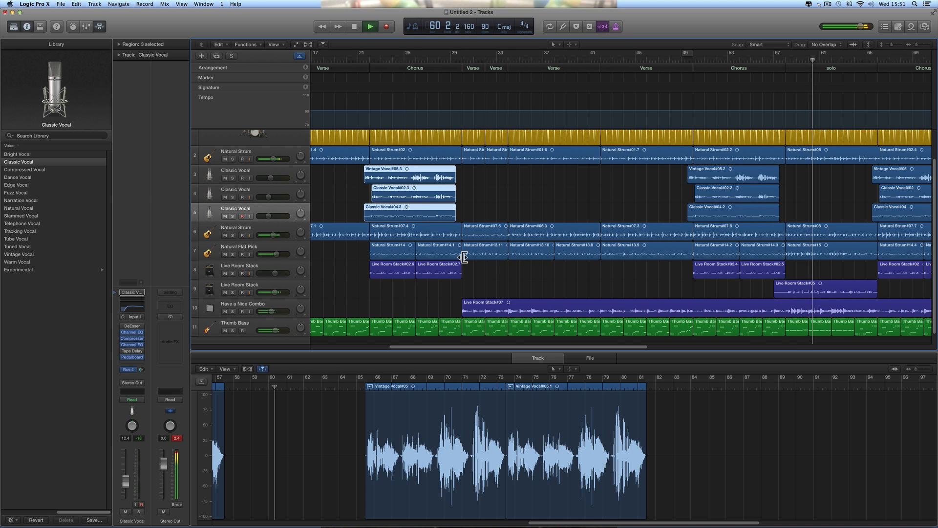
pyautogui.press('space')
# Hide the global tracks above the arrangement.
pyautogui.hscroll(-5, 464, 257)
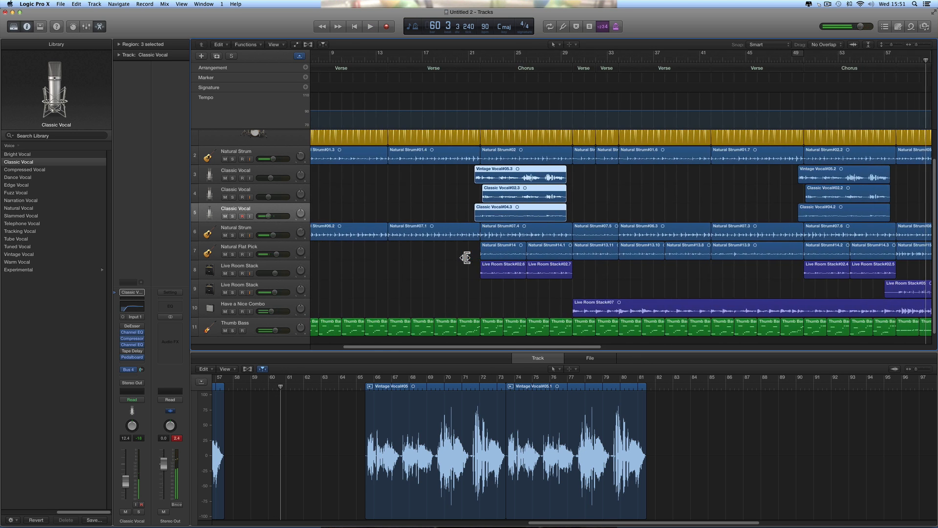
pyautogui.hscroll(-3, 466, 258)
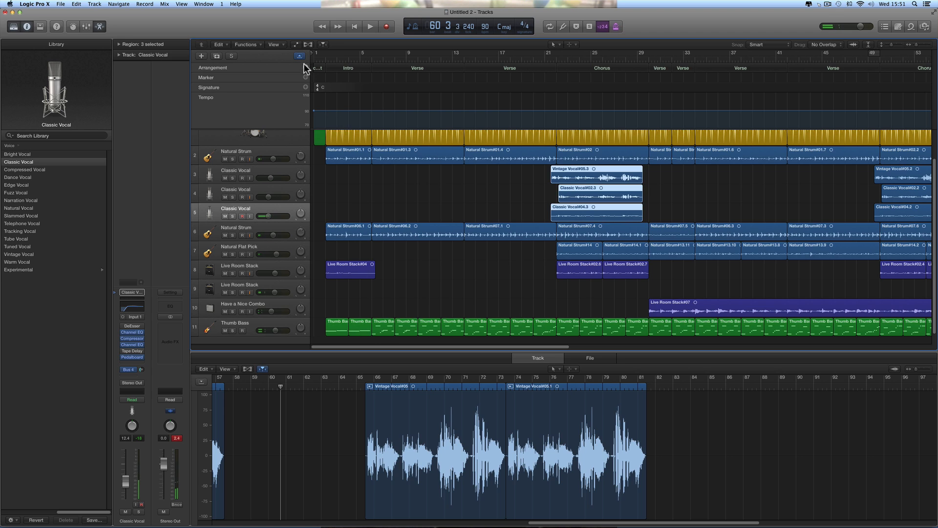
pyautogui.click(300, 55)
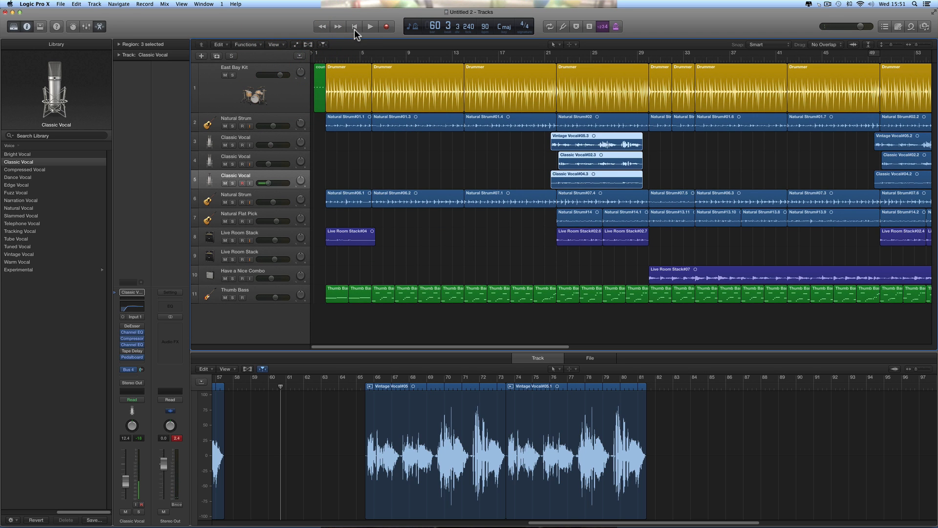
# Play the whole song from the beginning and stop at about bar 84, following the arrangement to its end.
pyautogui.click(355, 27)
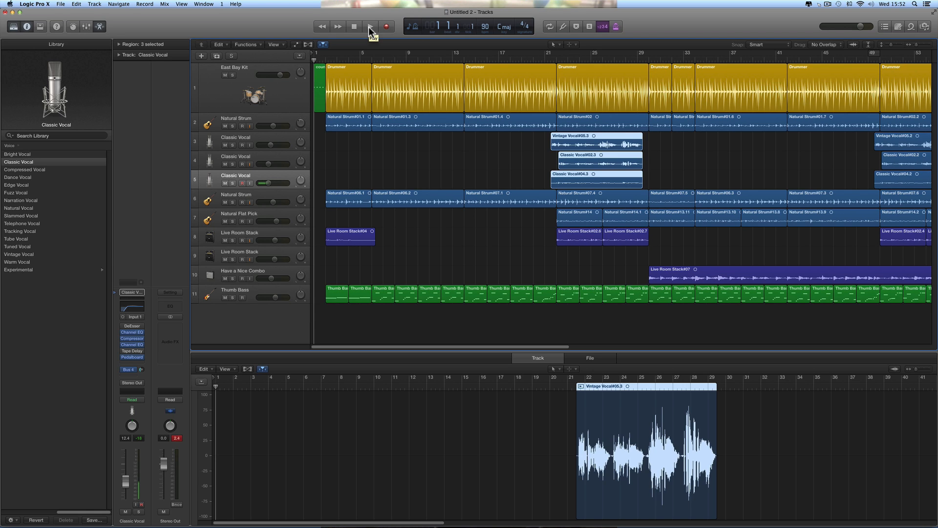
pyautogui.click(370, 27)
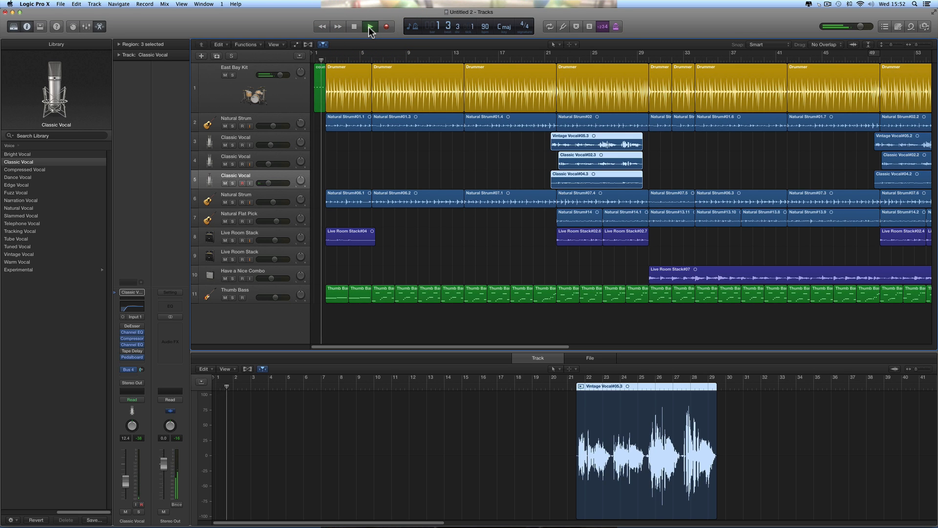
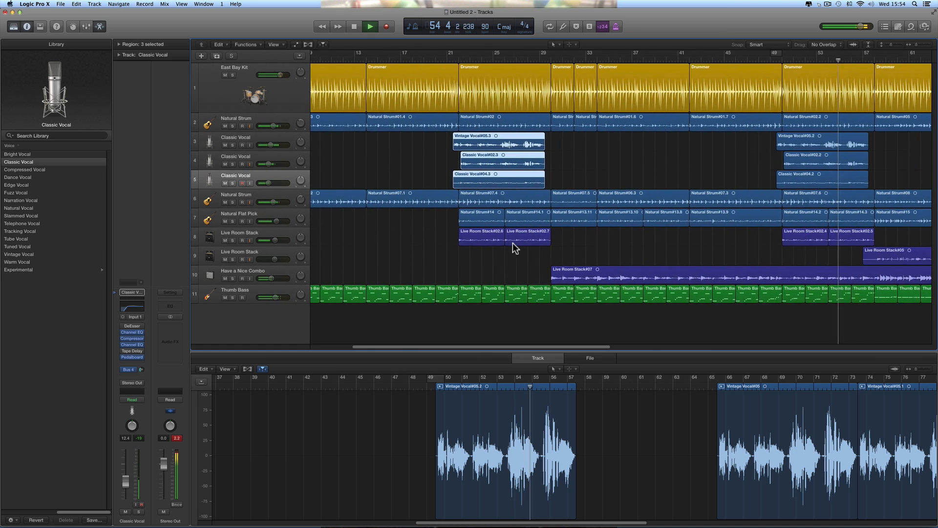
pyautogui.hscroll(5, 512, 242)
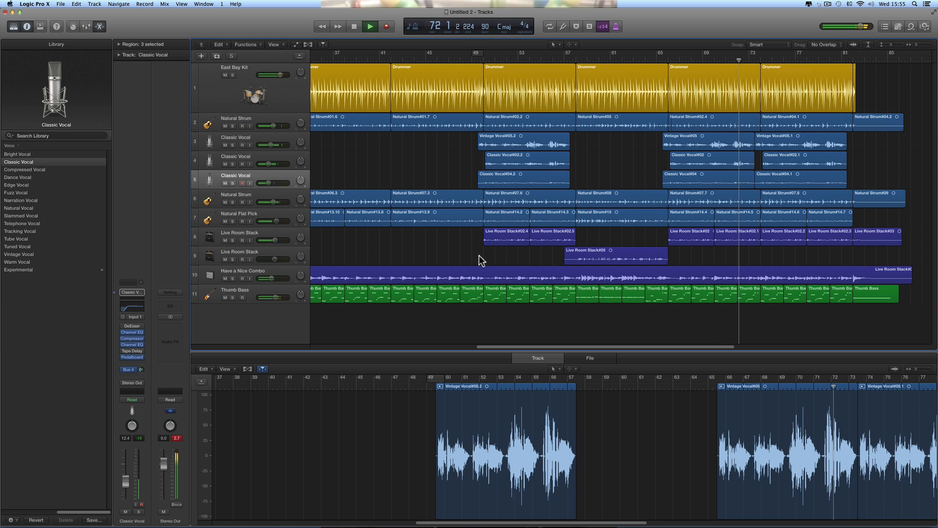
pyautogui.hscroll(5, 478, 260)
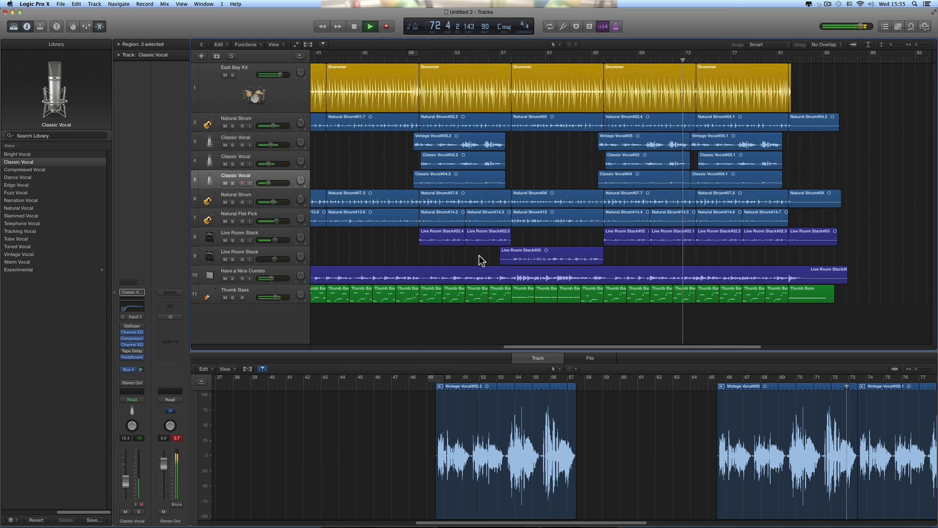
pyautogui.hscroll(3, 479, 260)
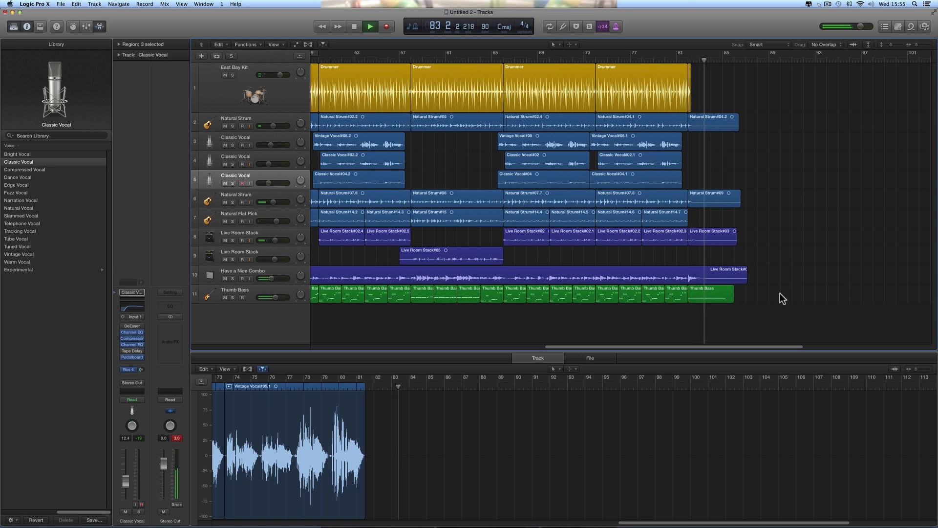
pyautogui.press('space')
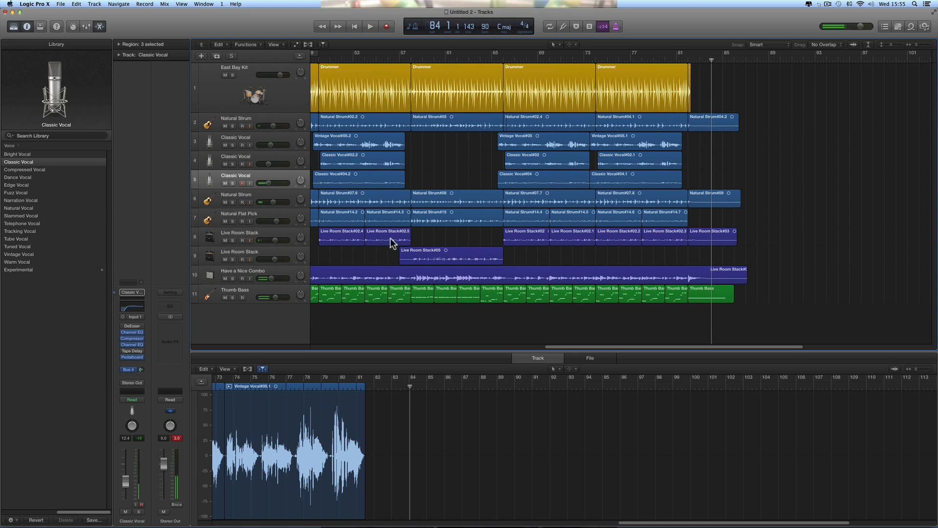
# Reduce the height of the East Bay Kit track to about that of the other tracks.
pyautogui.moveTo(275, 113); pyautogui.dragTo(276, 86)
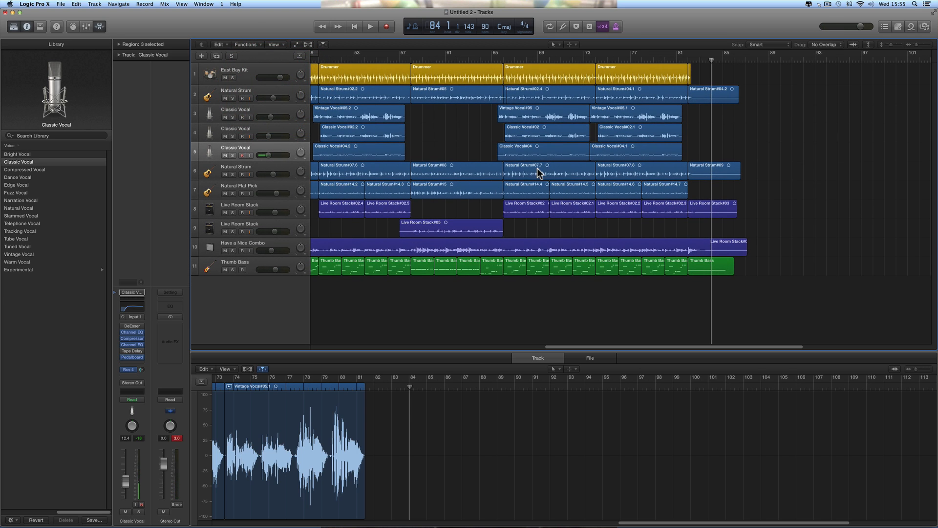
# Show track automation and draw a volume fade on Thumb Bass from -3.5 dB at about bar 82 to silence near bar 85.
pyautogui.hscroll(-3, 533, 174)
pyautogui.hscroll(3, 534, 174)
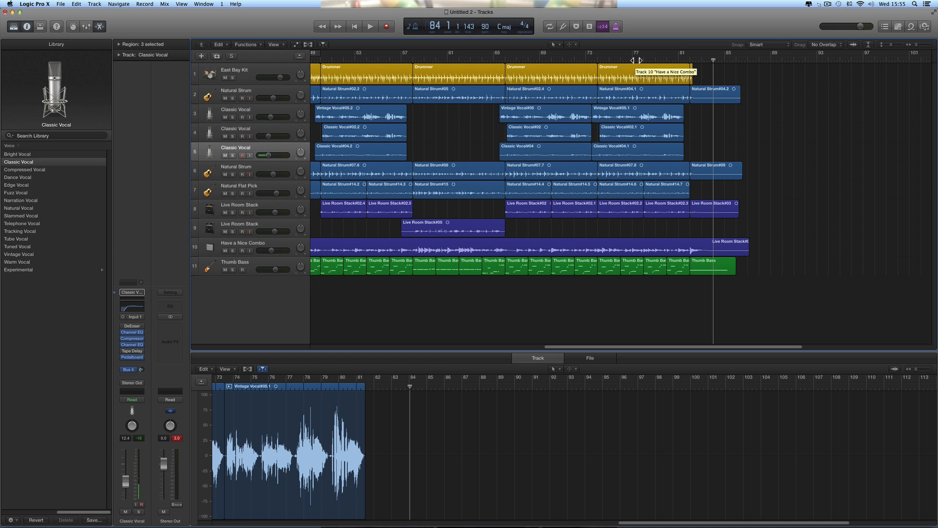
pyautogui.click(703, 273)
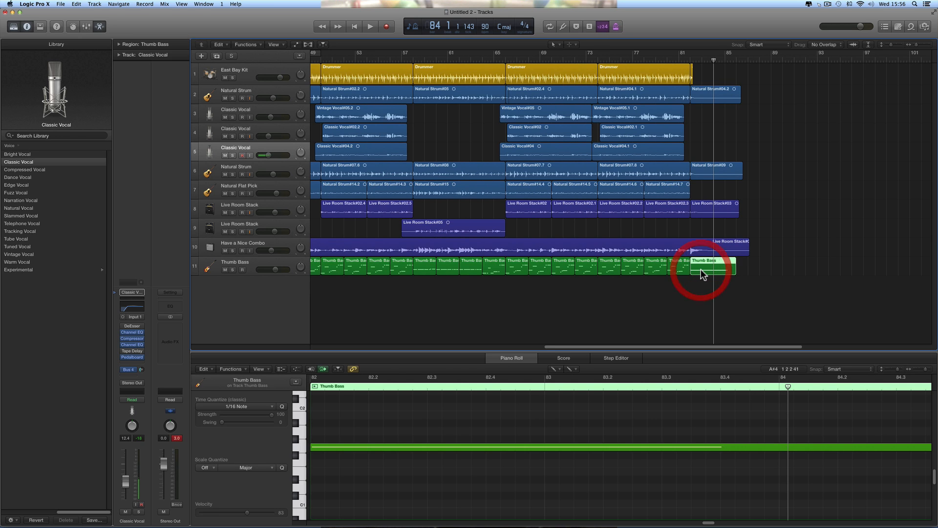
pyautogui.click(265, 260)
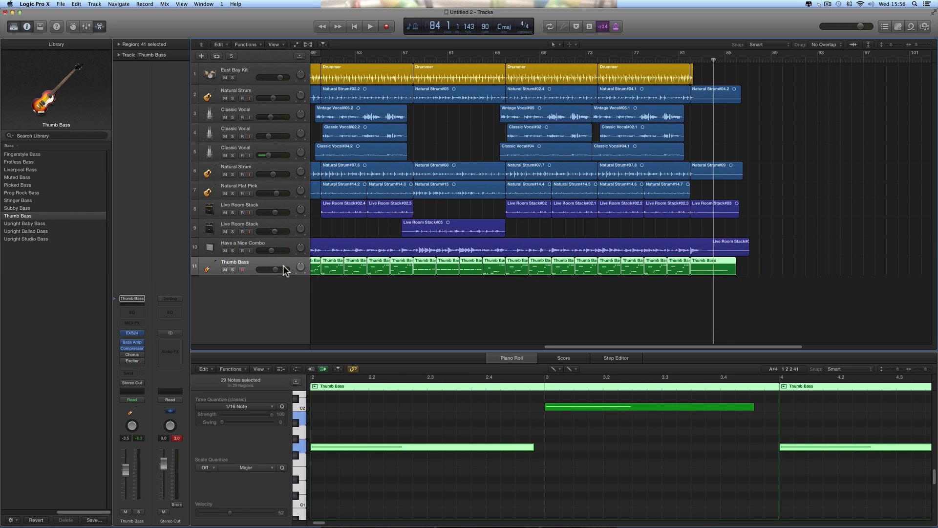
pyautogui.click(299, 45)
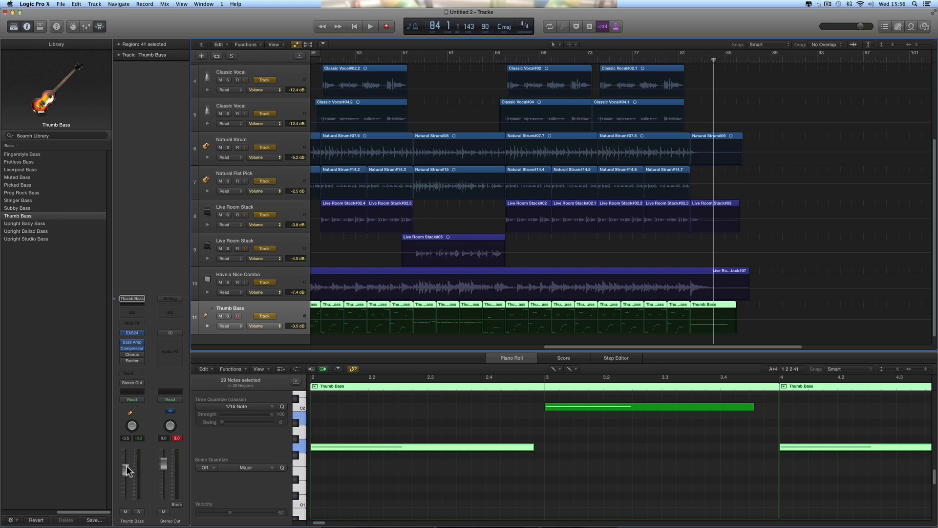
pyautogui.click(693, 322)
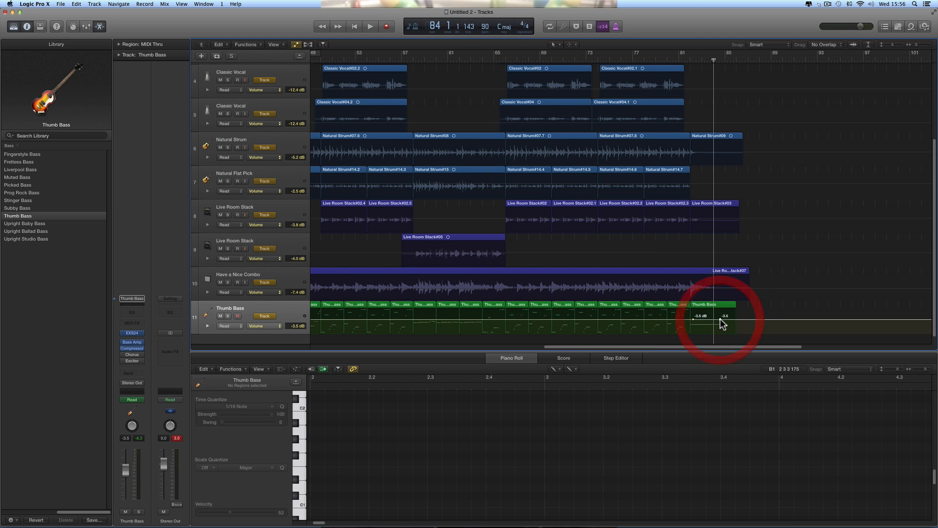
pyautogui.moveTo(722, 323); pyautogui.dragTo(726, 333)
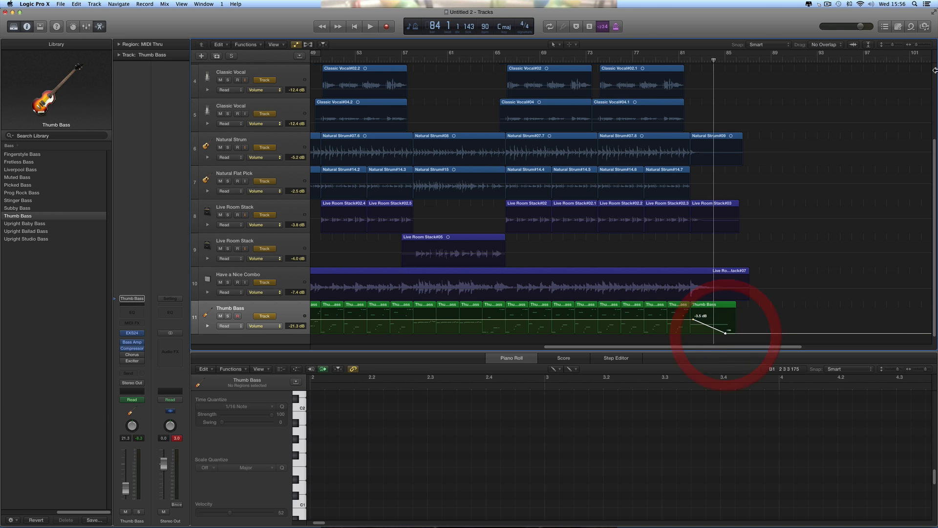
# Shift the silent end point of the Thumb Bass volume fade to just past bar 85.
pyautogui.click(930, 44)
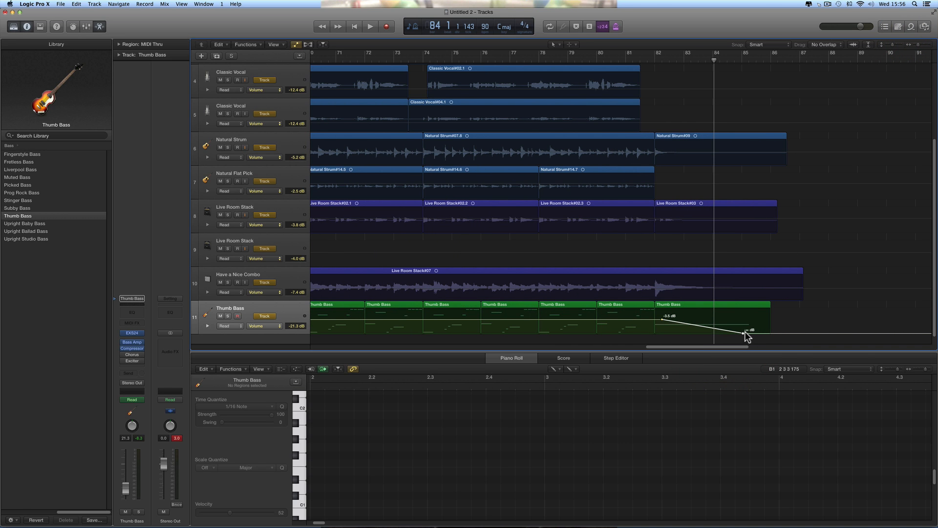
pyautogui.moveTo(743, 334); pyautogui.dragTo(744, 334)
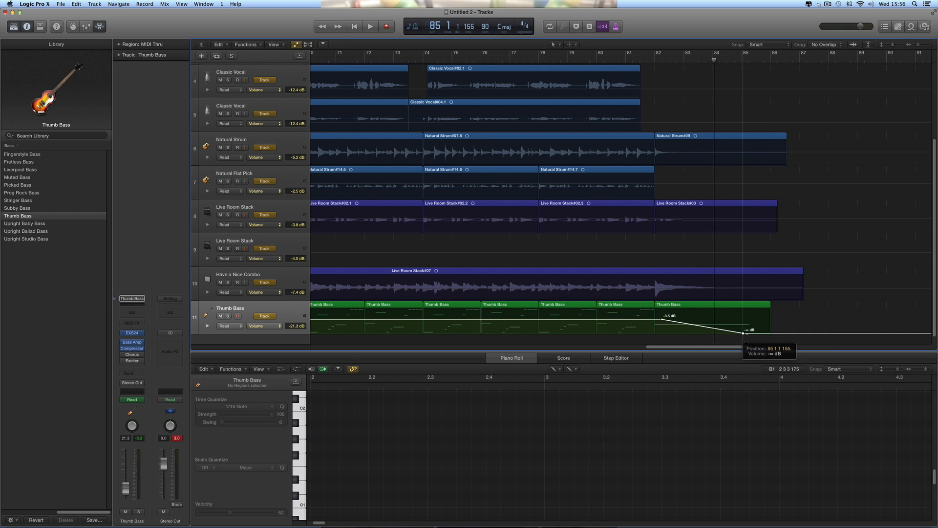
pyautogui.moveTo(743, 333); pyautogui.dragTo(747, 334)
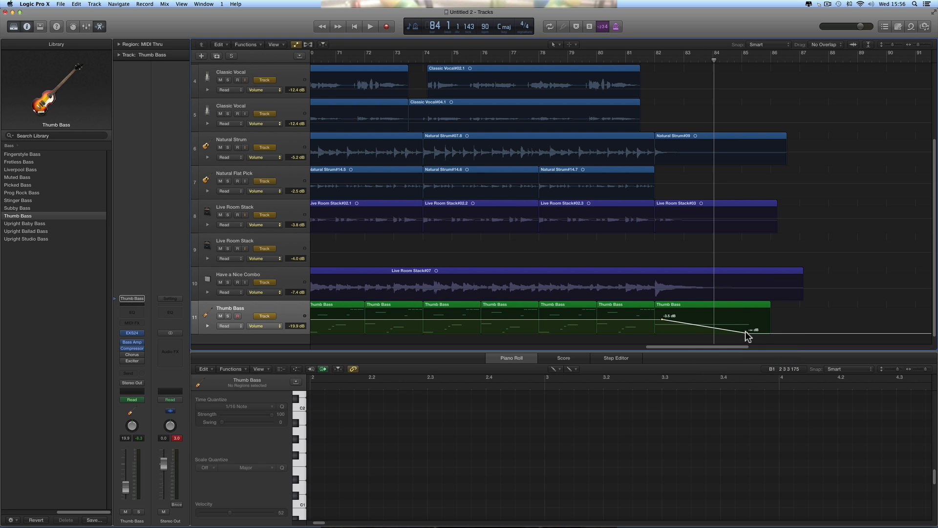
# Play the song's ending from about bar 81 to bar 86 to check the Thumb Bass fade.
pyautogui.click(640, 60)
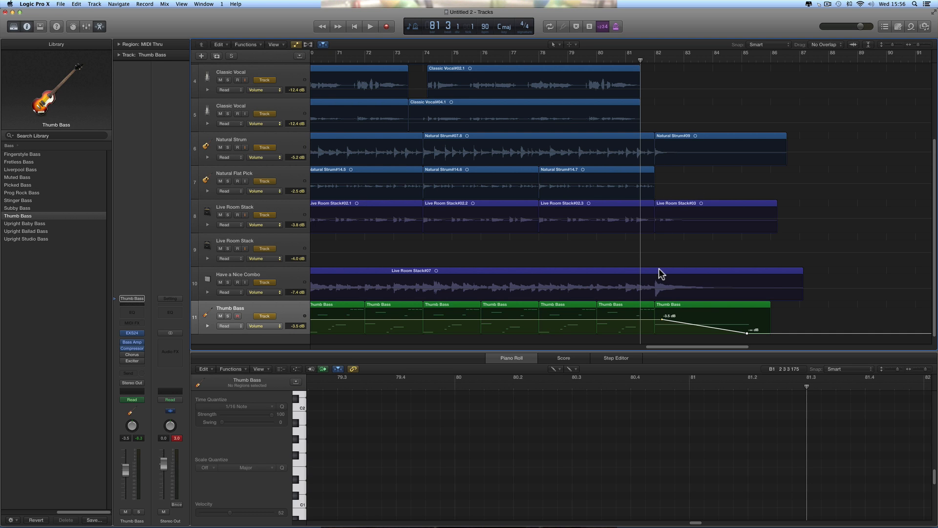
pyautogui.press('space')
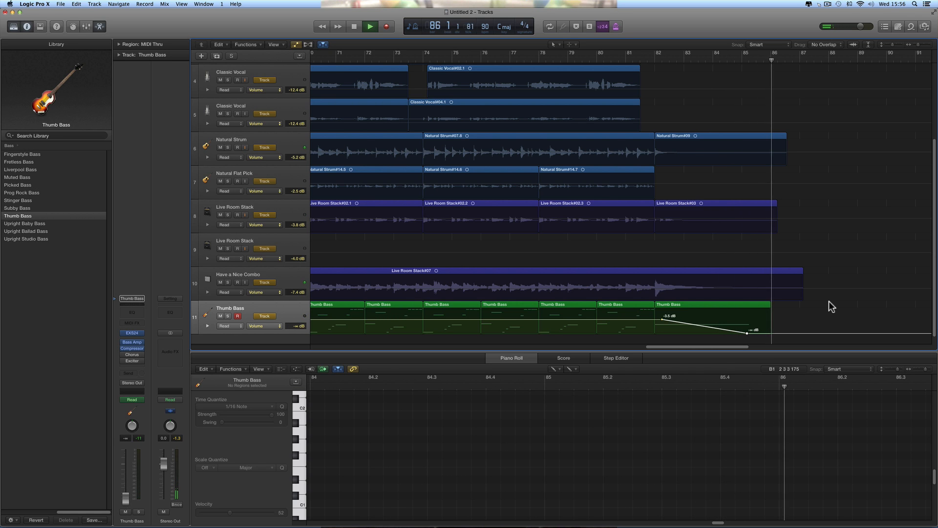
pyautogui.press('space')
# Show the Stereo Out output track below Thumb Bass and display its volume automation.
pyautogui.scroll(-1, 826, 301)
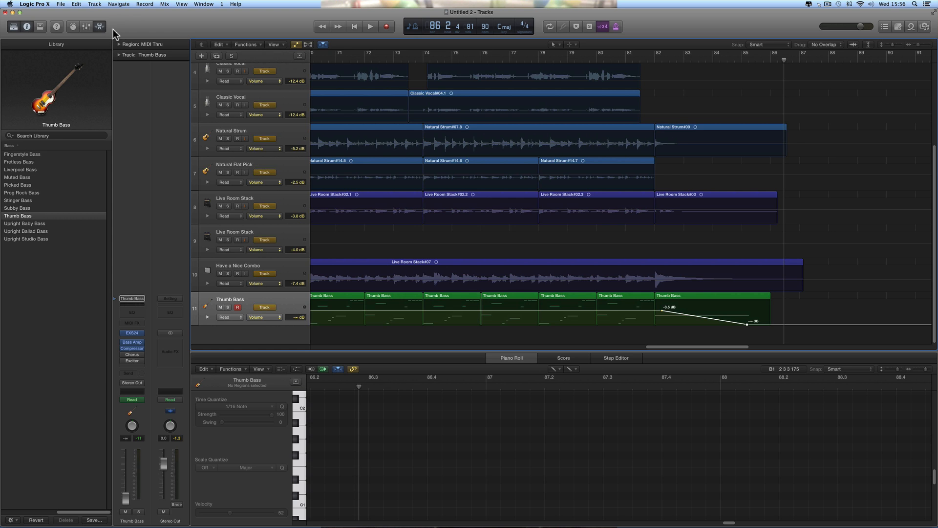
pyautogui.click(94, 5)
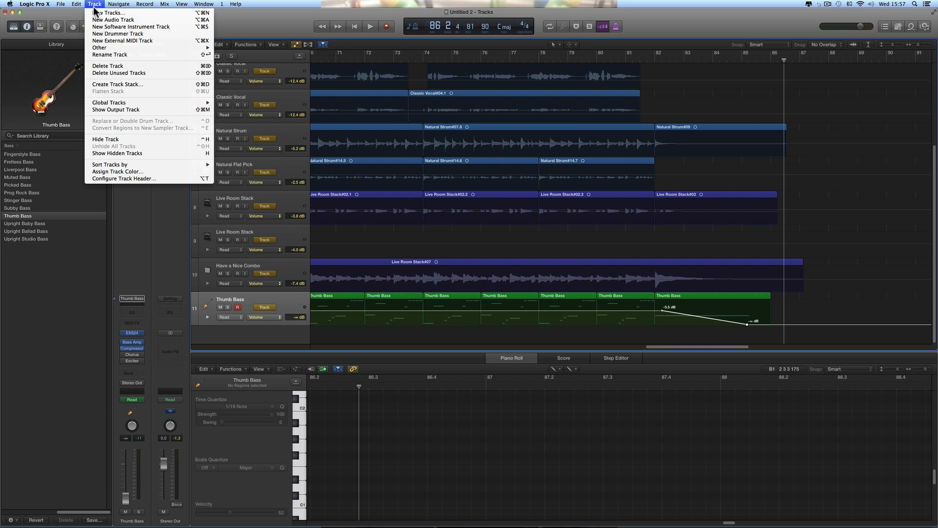
pyautogui.click(110, 109)
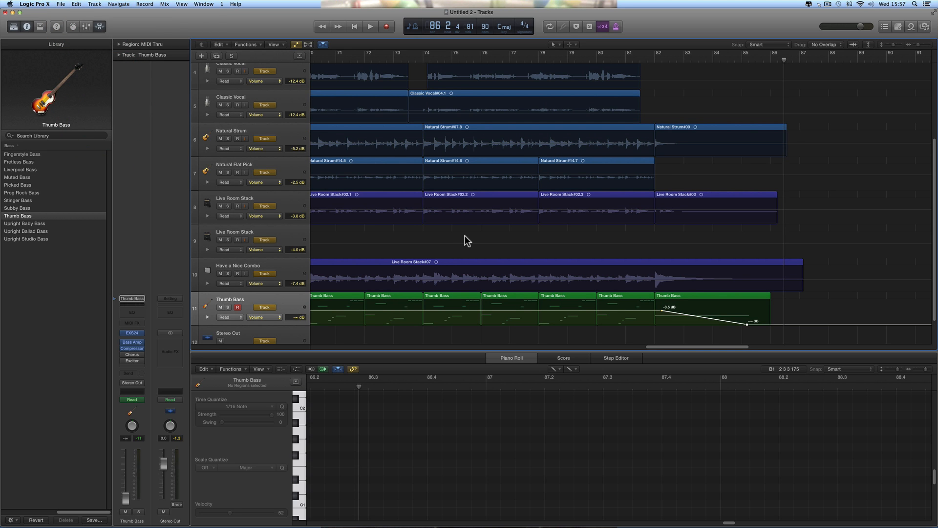
pyautogui.scroll(-3, 346, 232)
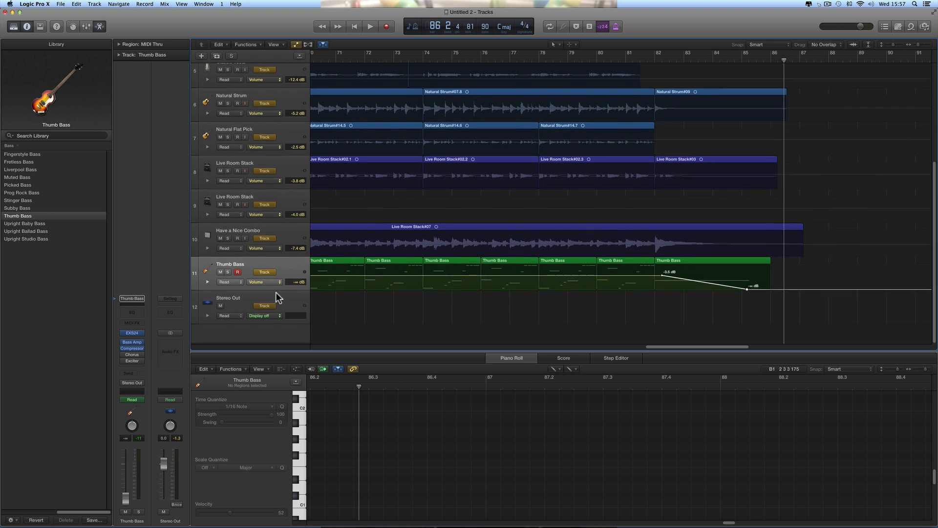
pyautogui.click(267, 317)
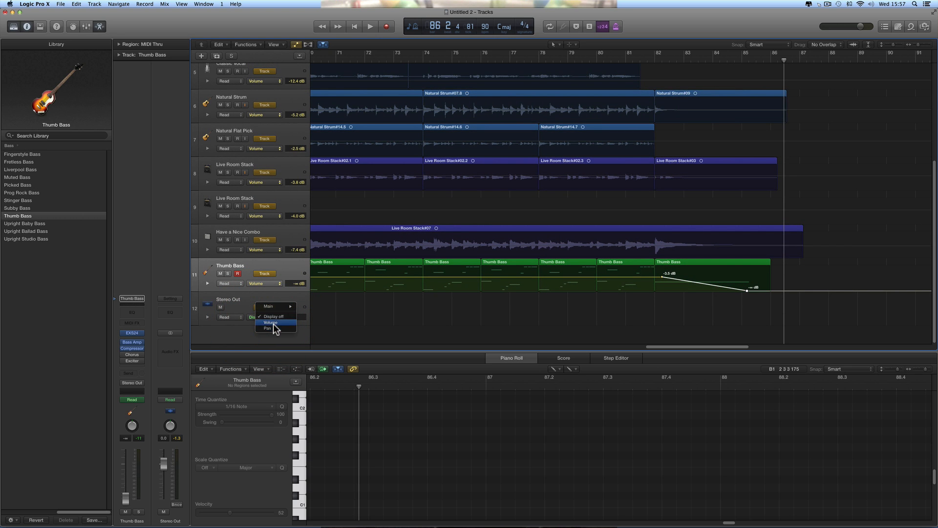
pyautogui.click(273, 324)
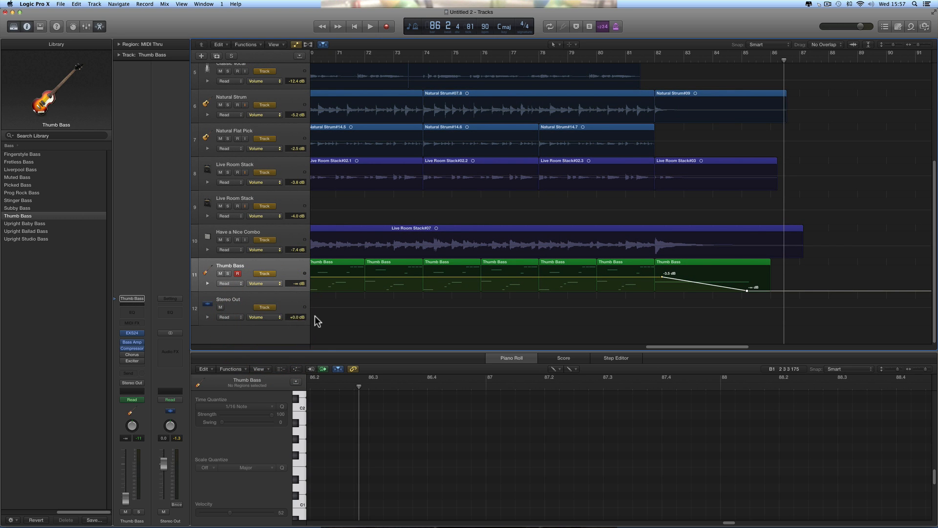
# Fade the Stereo Out volume from 0.0 dB just before bar 85 to silence before bar 86, curved by a -7.6 dB point.
pyautogui.click(731, 306)
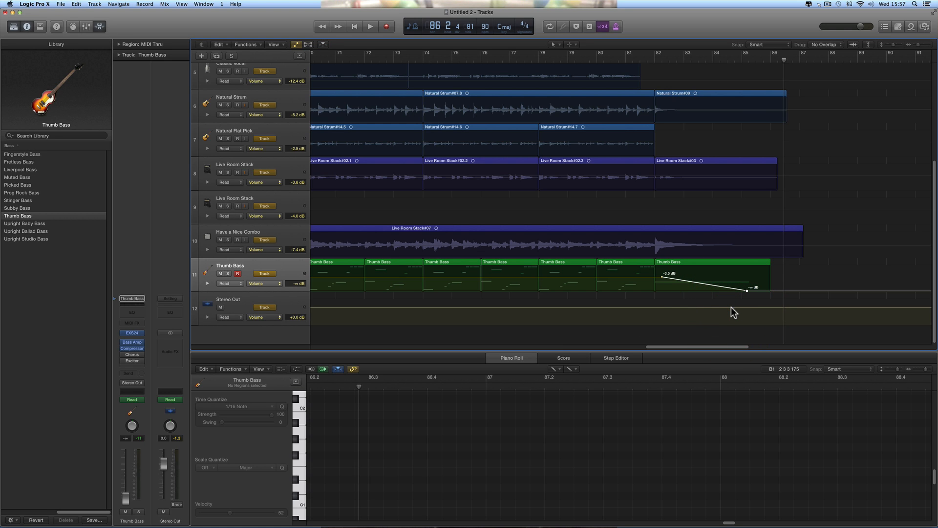
pyautogui.click(731, 307)
pyautogui.moveTo(754, 307)
pyautogui.mouseDown()
pyautogui.moveTo(752, 329)
pyautogui.moveTo(763, 331)
pyautogui.moveTo(737, 308)
pyautogui.mouseUp()
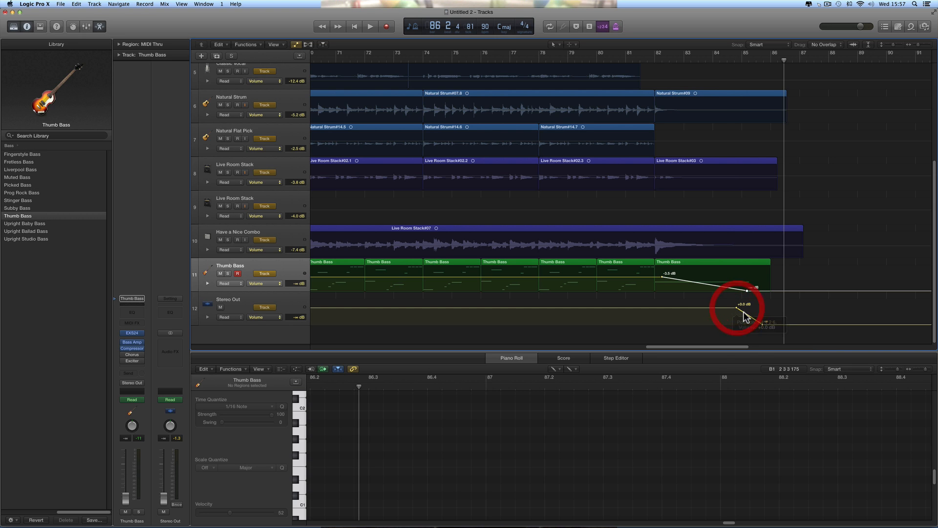
pyautogui.moveTo(752, 320); pyautogui.dragTo(749, 313)
# Curve the Thumb Bass fade with points of -3.4 dB near bar 83 and about -11 dB near bar 84, and play from bar 80.
pyautogui.click(722, 282)
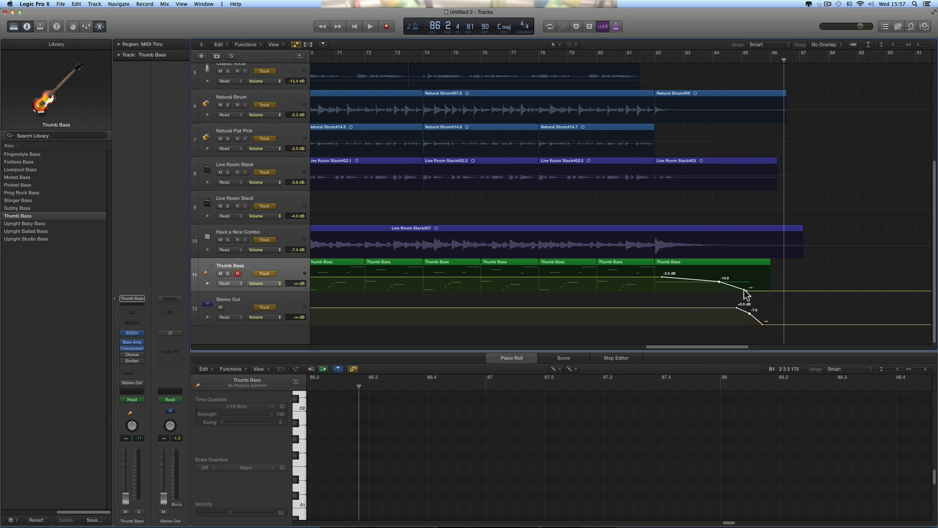
pyautogui.moveTo(692, 279); pyautogui.dragTo(692, 277)
pyautogui.click(601, 57)
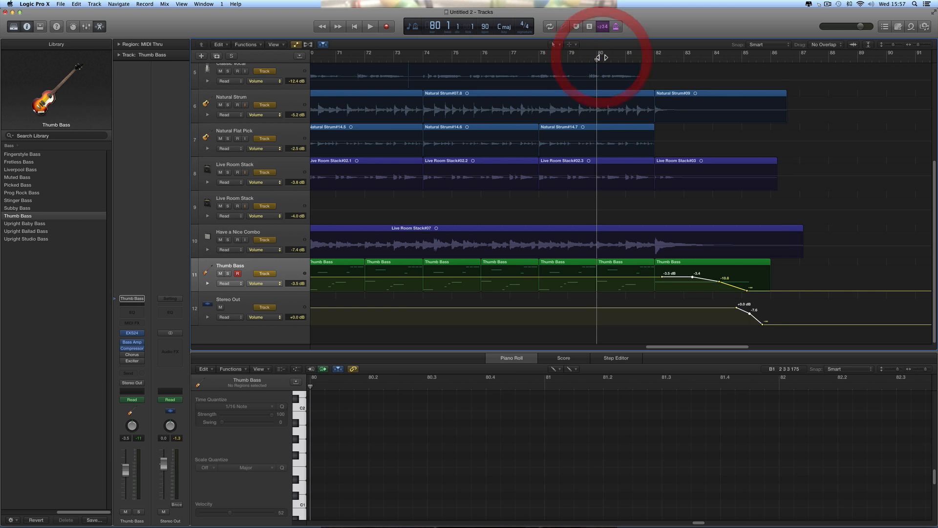
pyautogui.press('space')
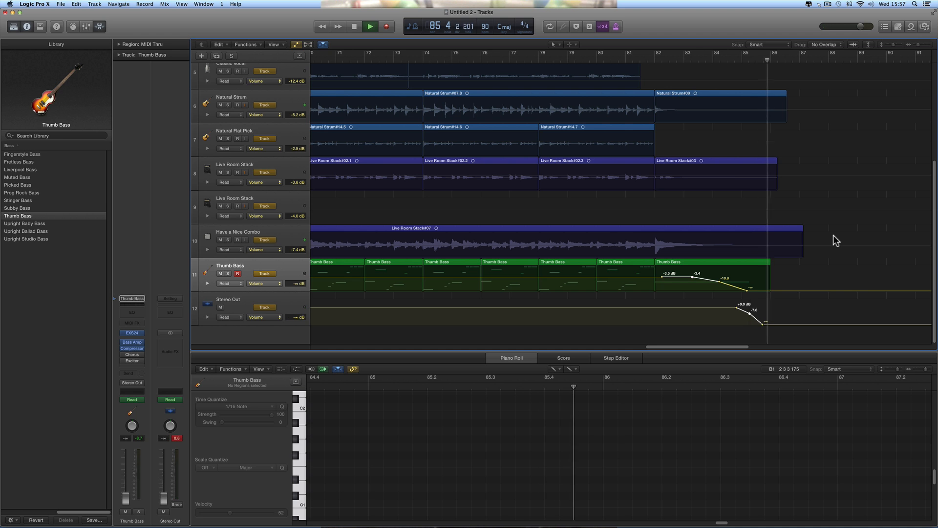
pyautogui.press('space')
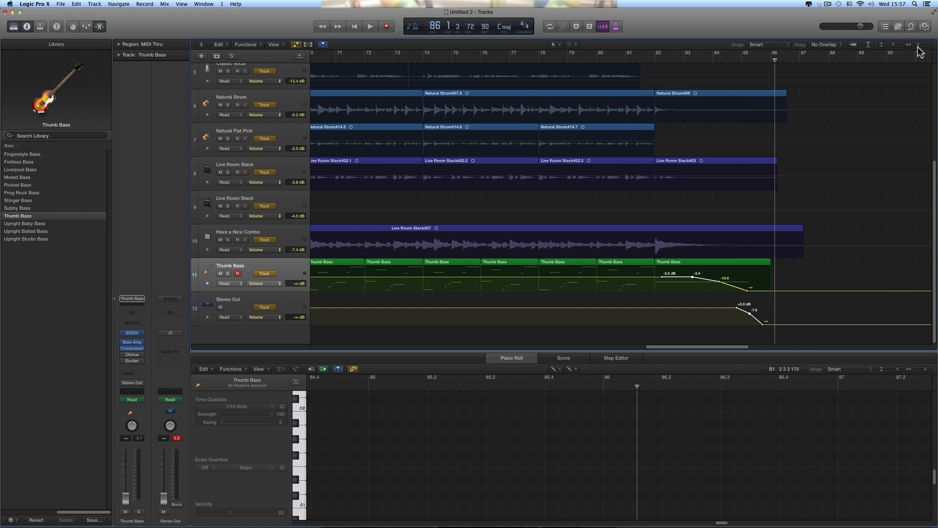
# Hide the track automation and play the song from the beginning to about bar 4.
pyautogui.moveTo(918, 44)
pyautogui.mouseDown()
pyautogui.moveTo(726, 78)
pyautogui.moveTo(726, 60)
pyautogui.moveTo(806, 57)
pyautogui.moveTo(730, 60)
pyautogui.mouseUp()
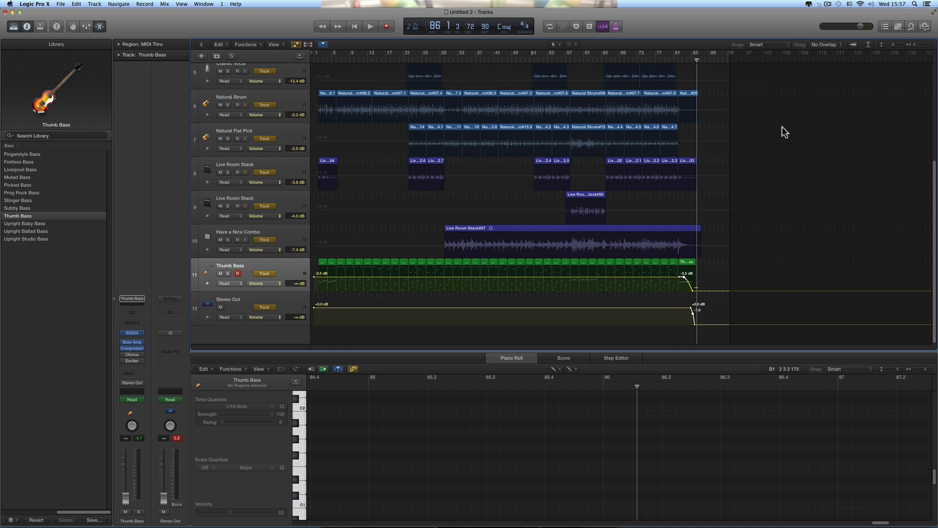
pyautogui.click(357, 27)
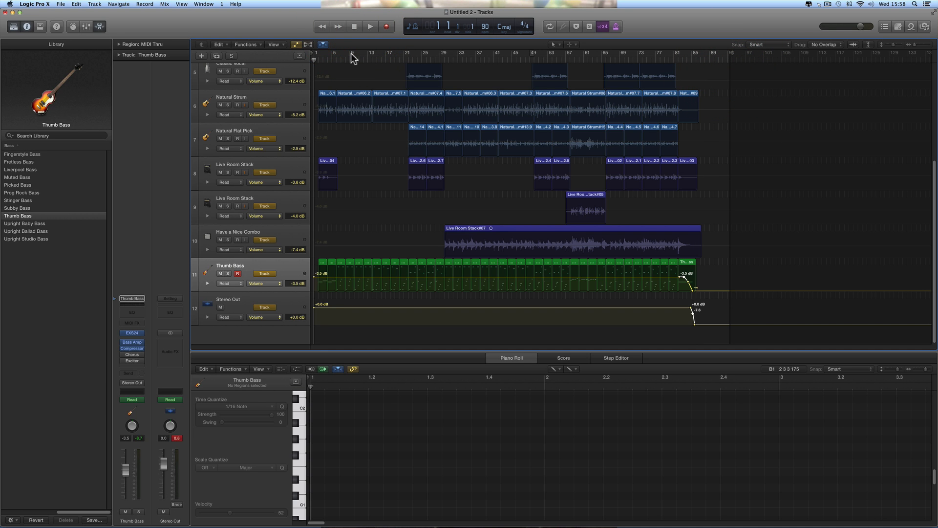
pyautogui.click(297, 45)
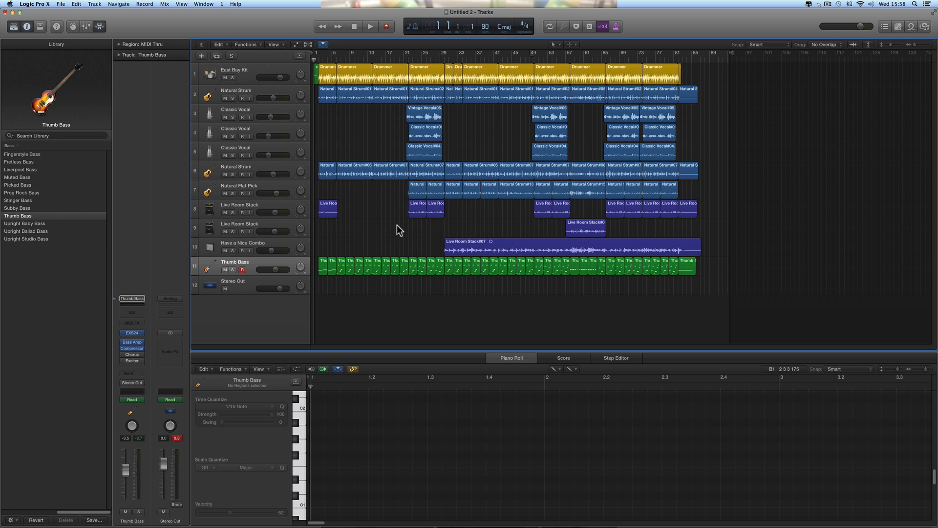
pyautogui.click(370, 26)
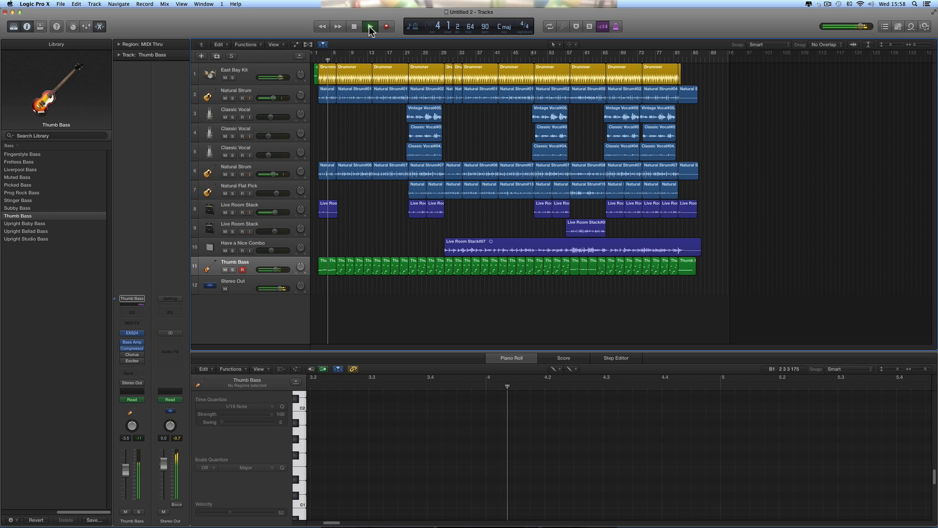
pyautogui.click(369, 26)
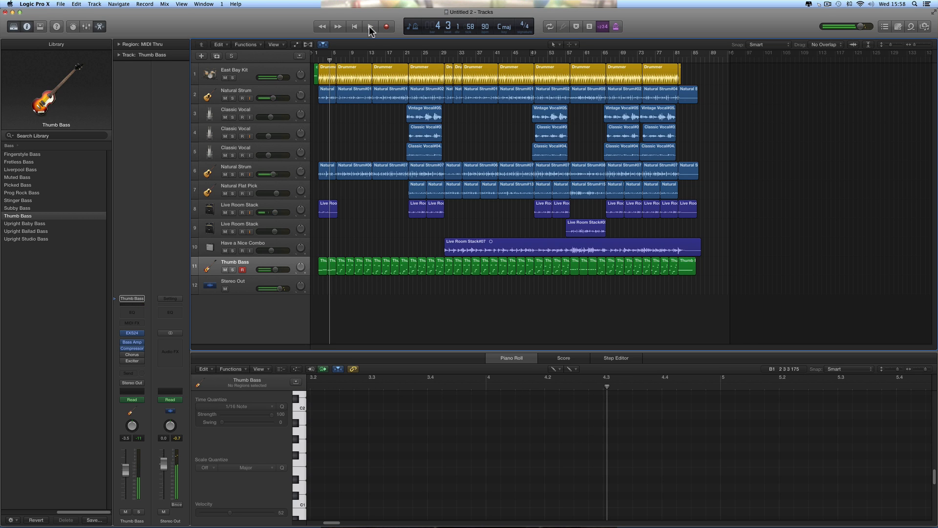
# Apply the factory Ballad mastering preset to the Stereo Out track and show its Smart Controls.
pyautogui.click(263, 284)
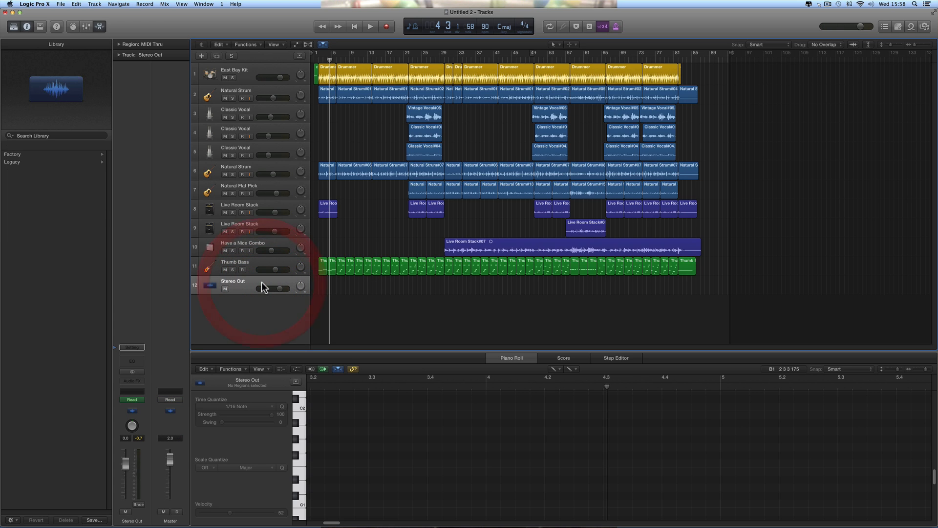
pyautogui.click(15, 154)
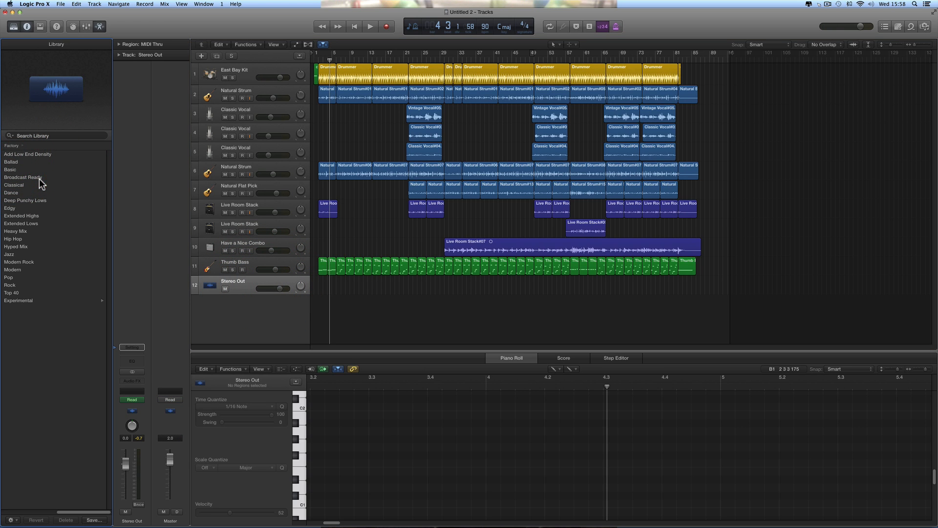
pyautogui.click(17, 163)
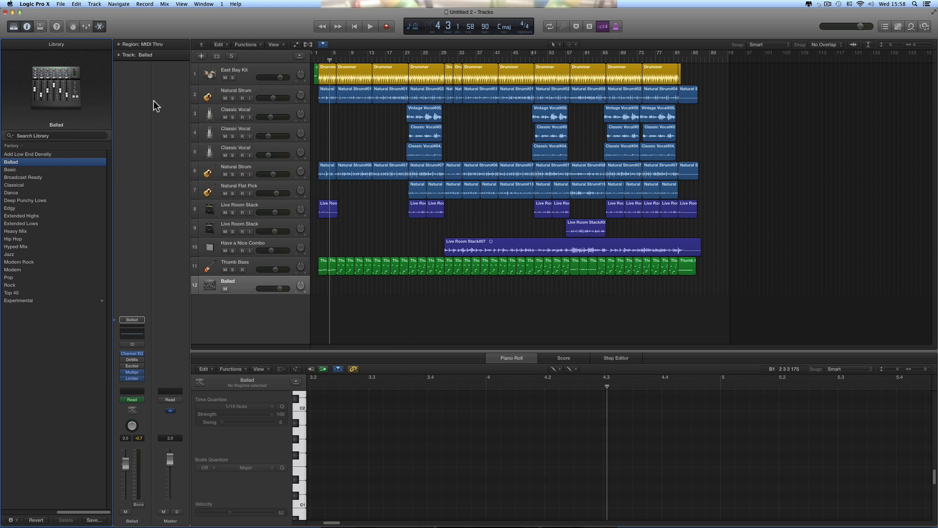
pyautogui.click(72, 26)
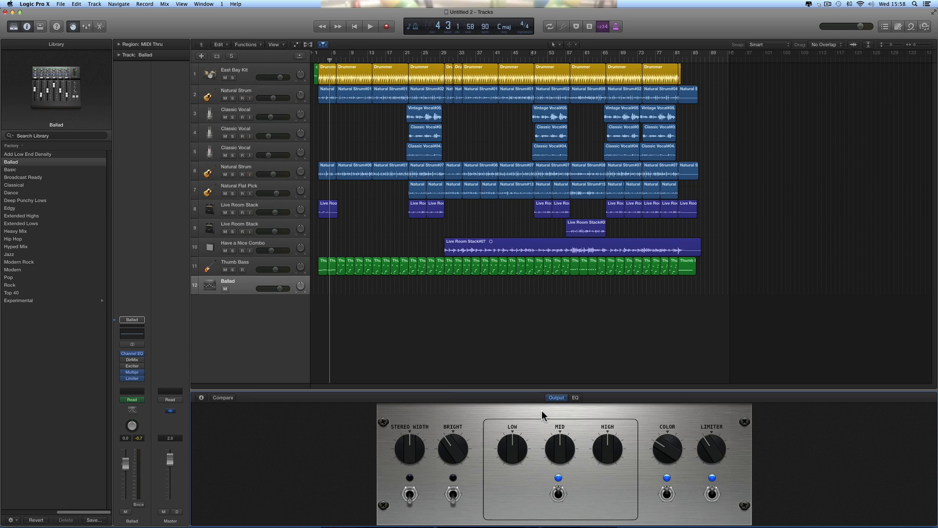
# Play the song from the beginning and tune the Ballad mastering, turning on Stereo Width and Bright and raising the Limiter.
pyautogui.click(354, 27)
pyautogui.click(370, 27)
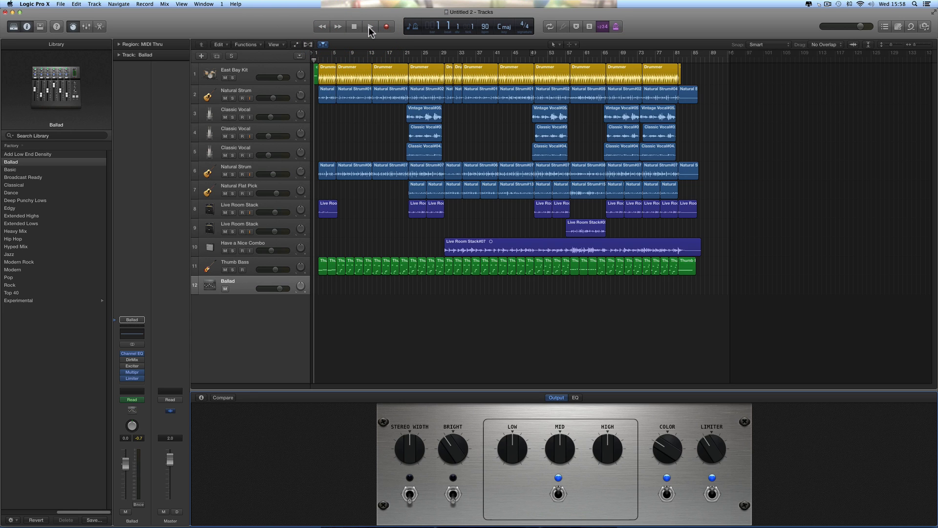
pyautogui.click(370, 27)
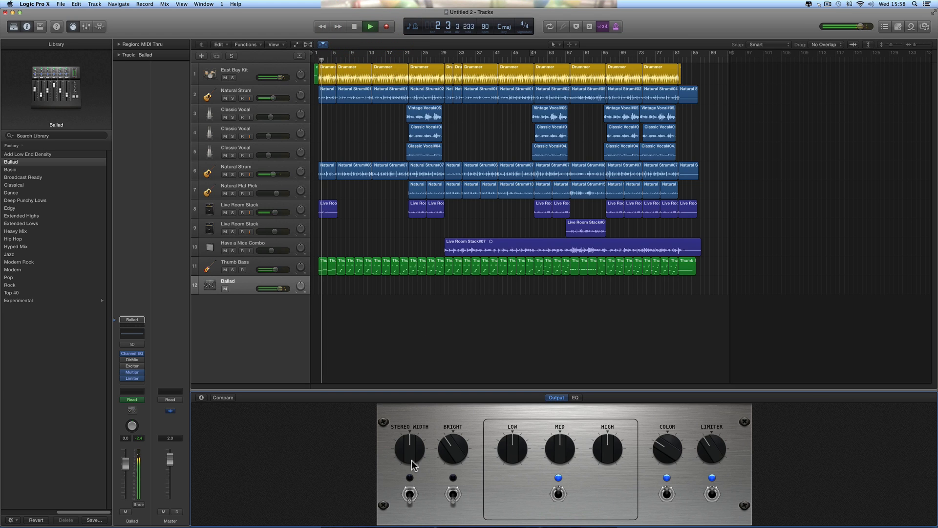
pyautogui.moveTo(410, 456)
pyautogui.mouseDown()
pyautogui.moveTo(406, 416)
pyautogui.moveTo(407, 457)
pyautogui.moveTo(449, 447)
pyautogui.moveTo(444, 410)
pyautogui.moveTo(452, 454)
pyautogui.moveTo(450, 443)
pyautogui.moveTo(412, 447)
pyautogui.moveTo(409, 413)
pyautogui.moveTo(410, 448)
pyautogui.mouseUp()
pyautogui.click(411, 498)
pyautogui.click(453, 479)
pyautogui.moveTo(520, 457)
pyautogui.mouseDown()
pyautogui.moveTo(513, 433)
pyautogui.moveTo(518, 454)
pyautogui.mouseUp()
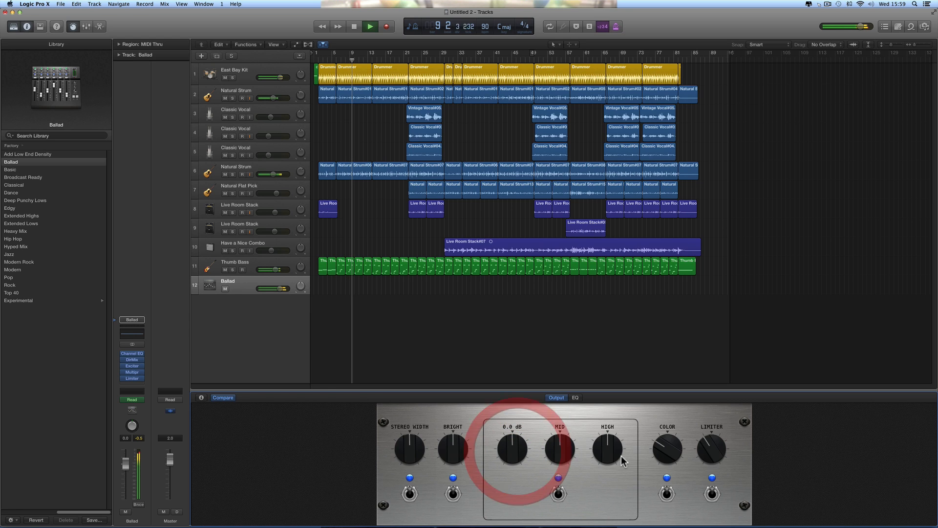
pyautogui.moveTo(706, 446); pyautogui.dragTo(702, 438)
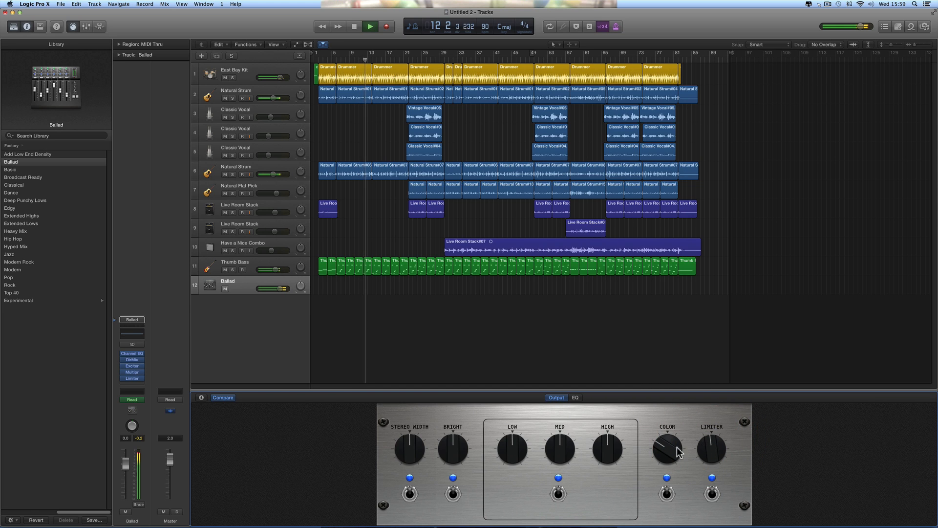
pyautogui.press('space')
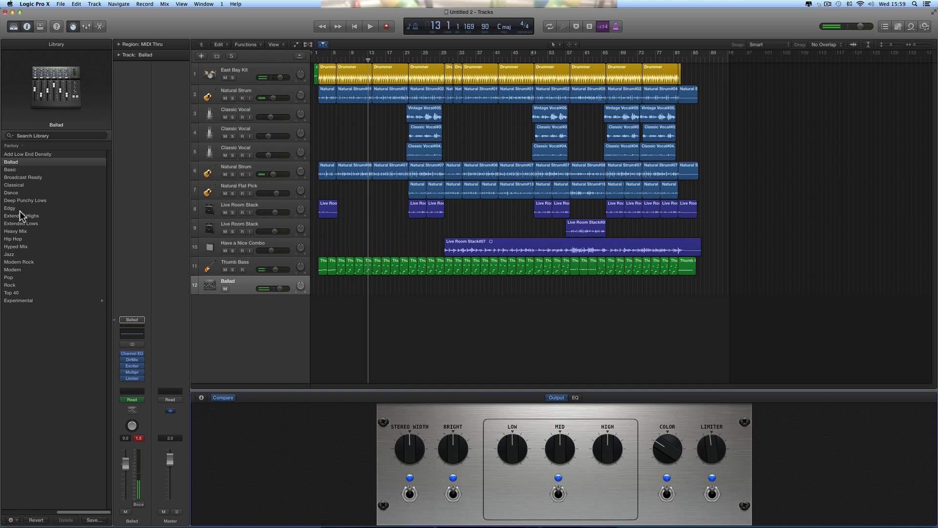
# Replace the stereo output's mastering preset with Broadcast Ready and play the song from the beginning to about bar 3.
pyautogui.click(22, 178)
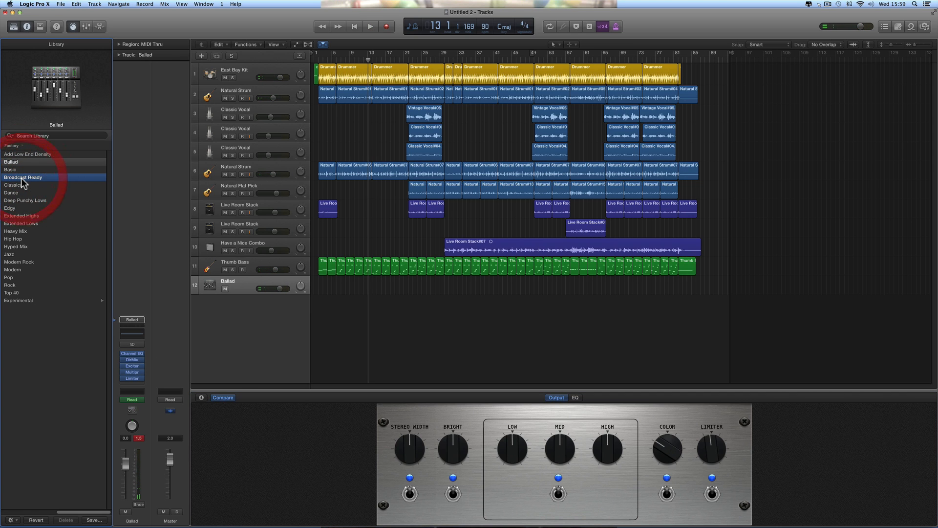
pyautogui.click(355, 26)
pyautogui.click(369, 27)
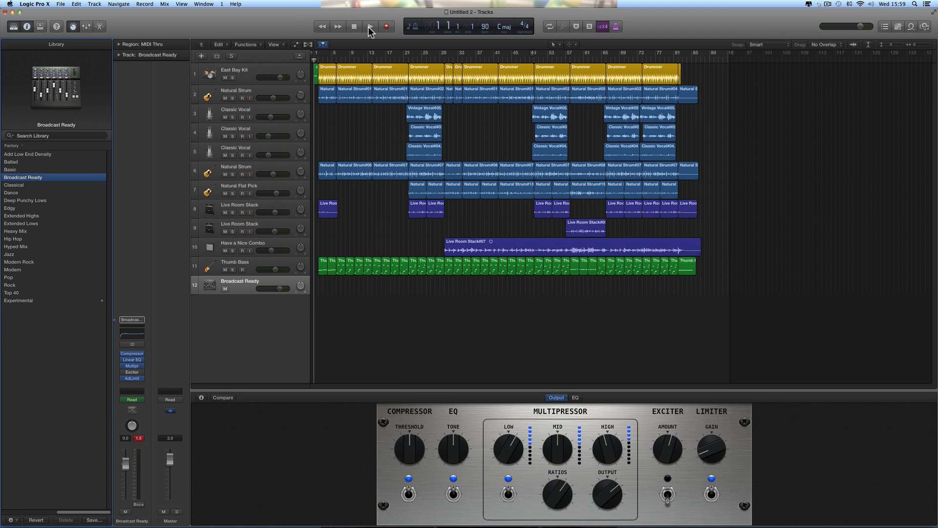
pyautogui.click(370, 27)
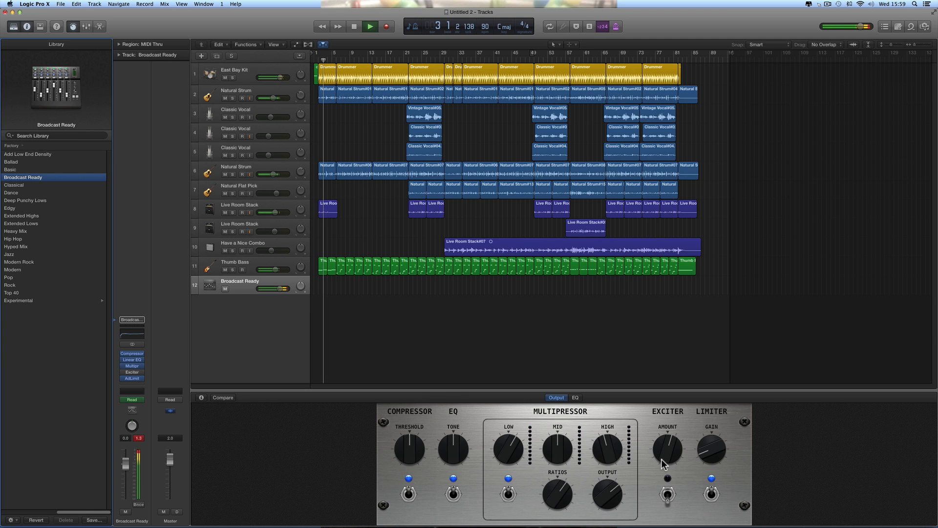
pyautogui.press('space')
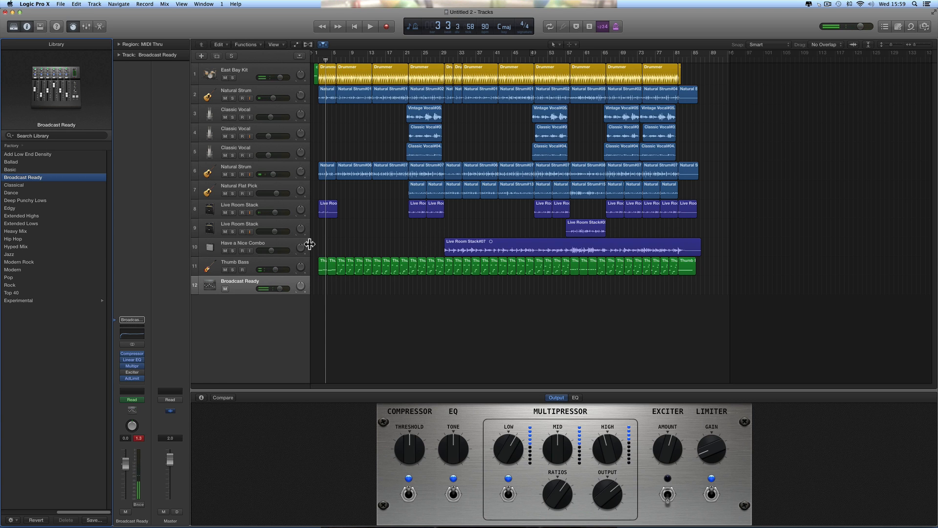
# Set the East Bay Kit's snare level to about +2 dB and play on to about bar 5.
pyautogui.click(259, 71)
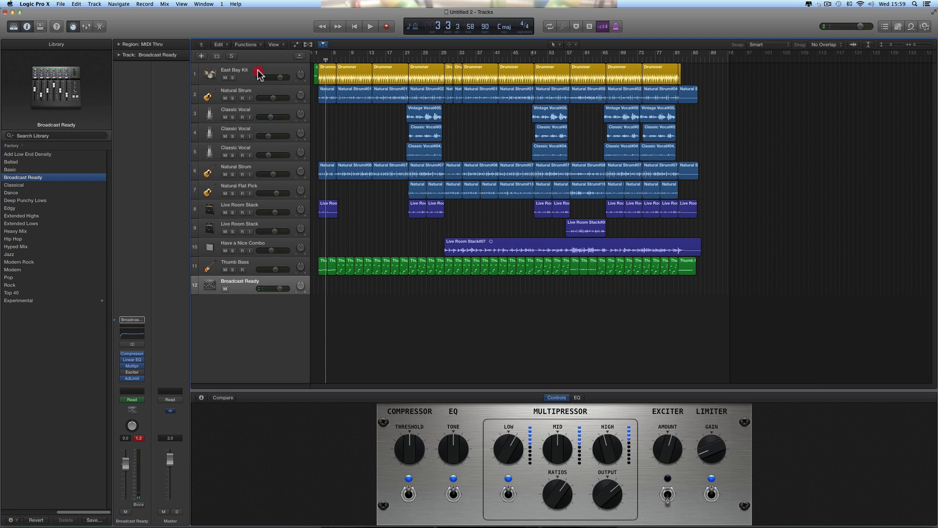
pyautogui.moveTo(469, 444); pyautogui.dragTo(469, 446)
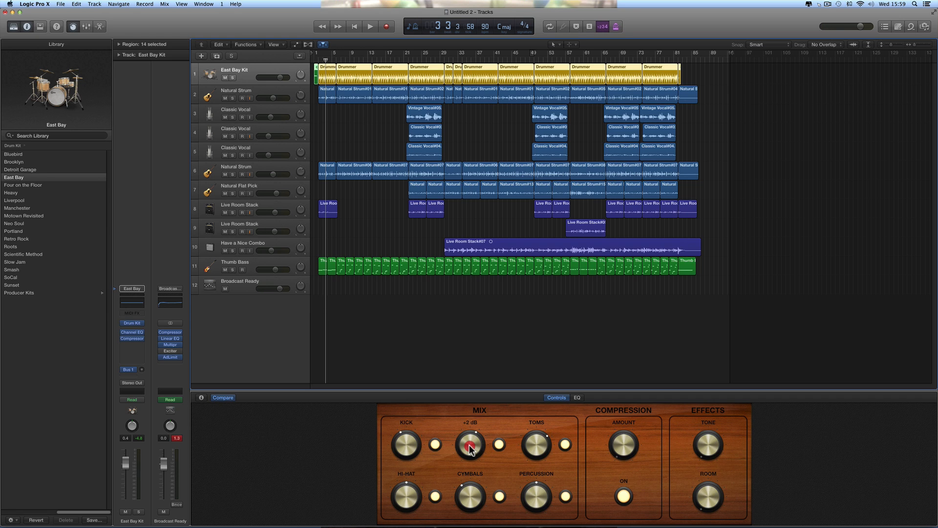
pyautogui.press('space')
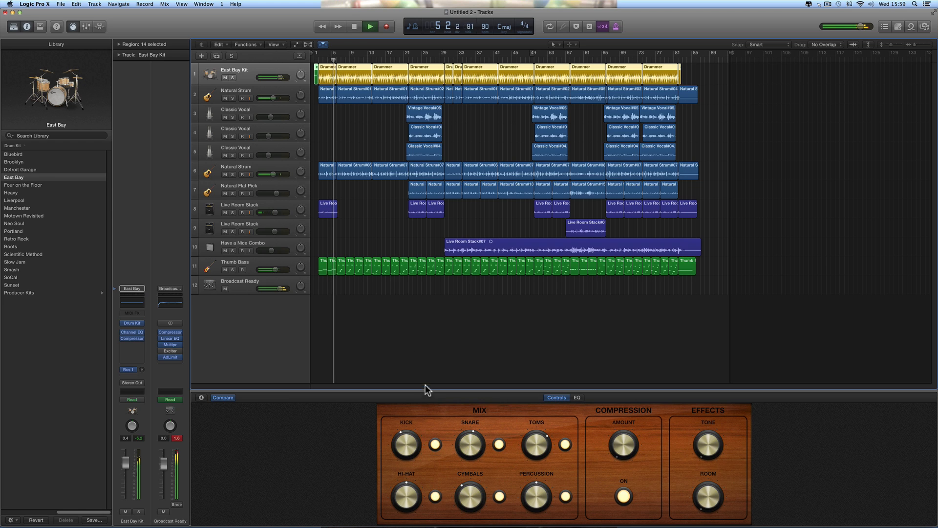
pyautogui.press('space')
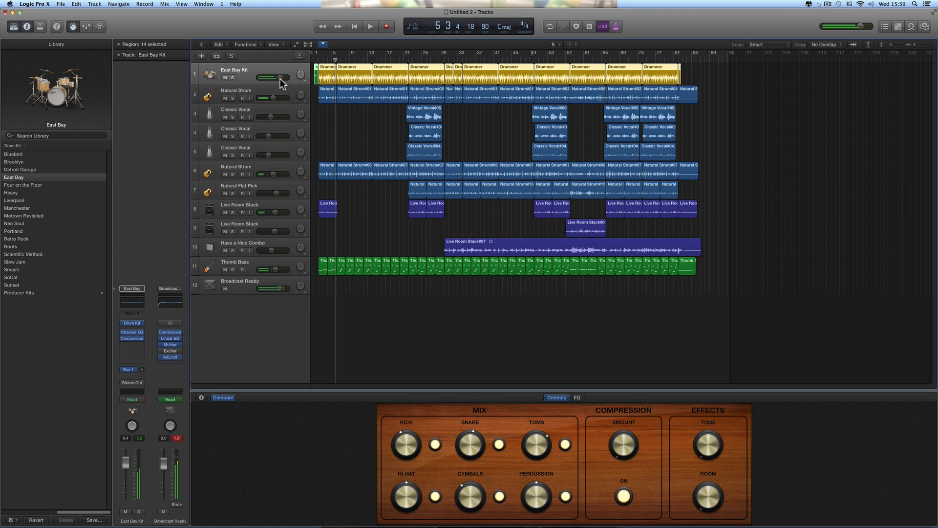
# Lower the East Bay Kit track volume to about -0.9 dB while playing to about bar 10.
pyautogui.click(280, 78)
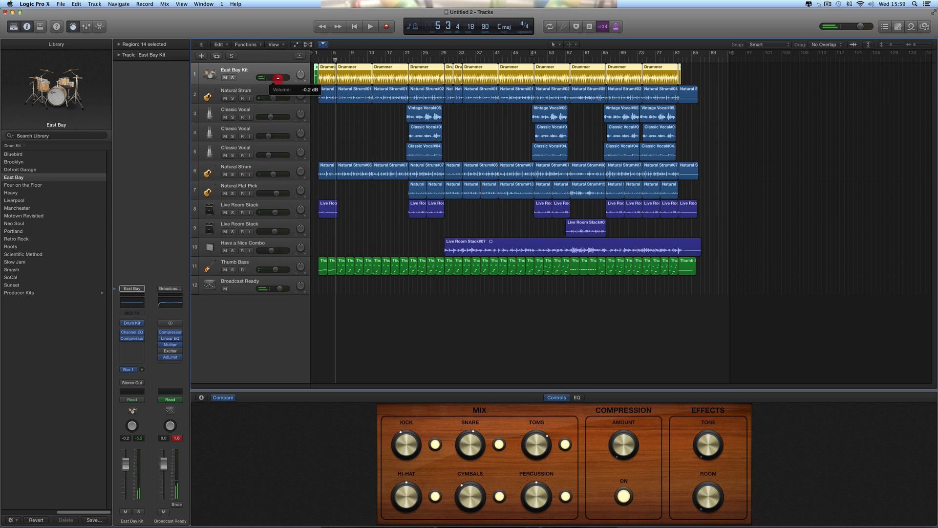
pyautogui.press('space')
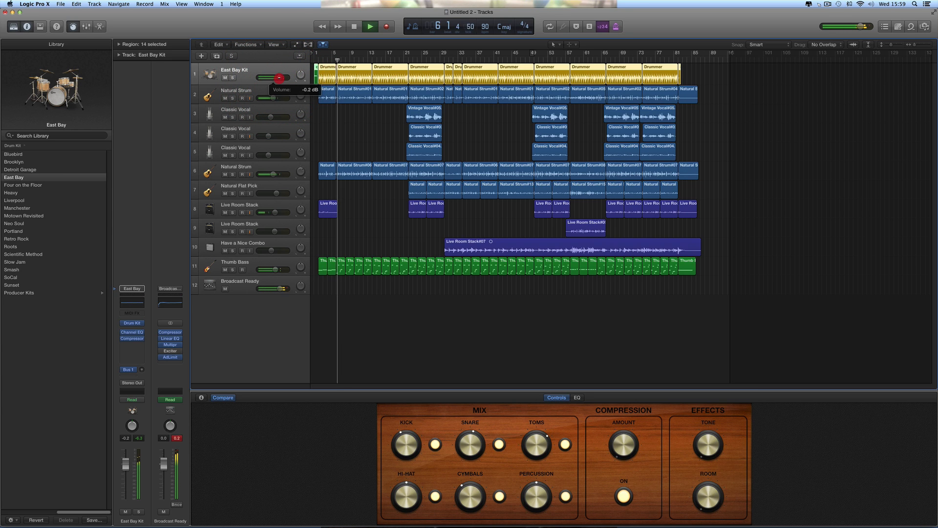
pyautogui.moveTo(277, 78); pyautogui.dragTo(277, 77)
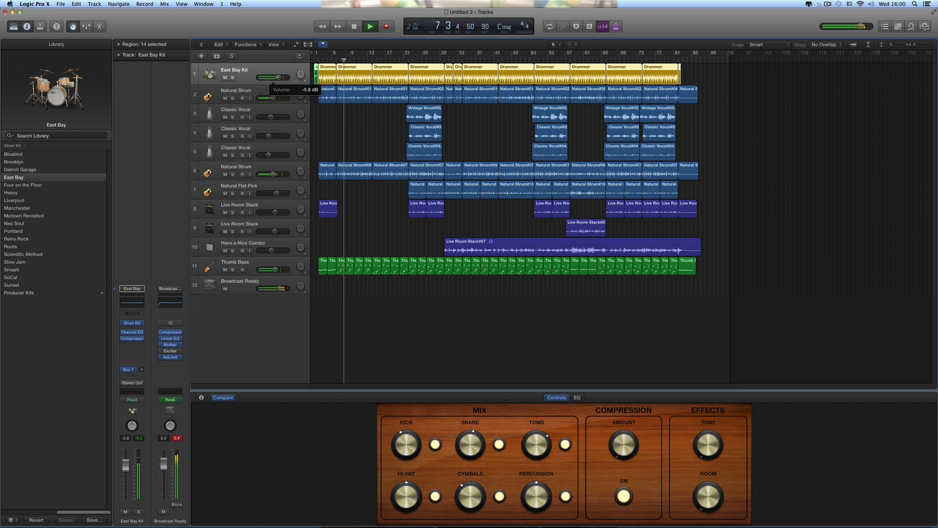
pyautogui.moveTo(277, 77); pyautogui.dragTo(280, 78)
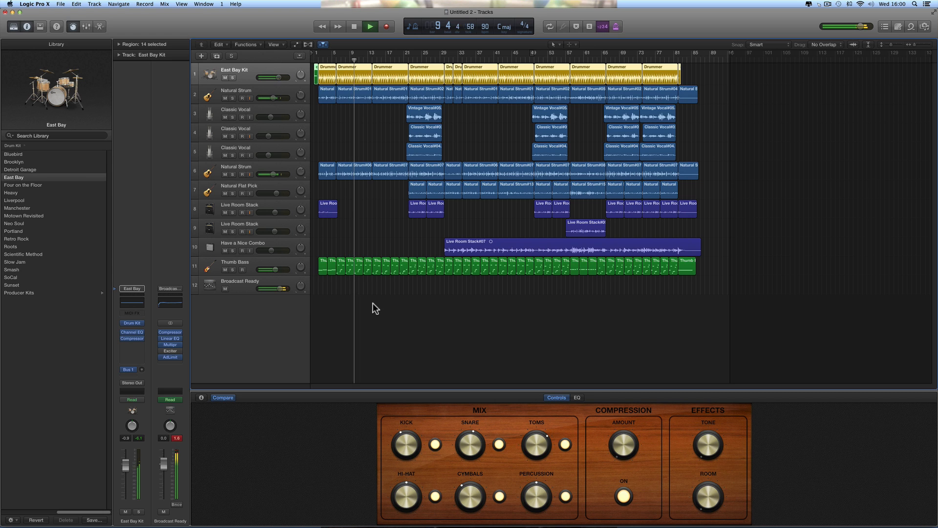
pyautogui.press('space')
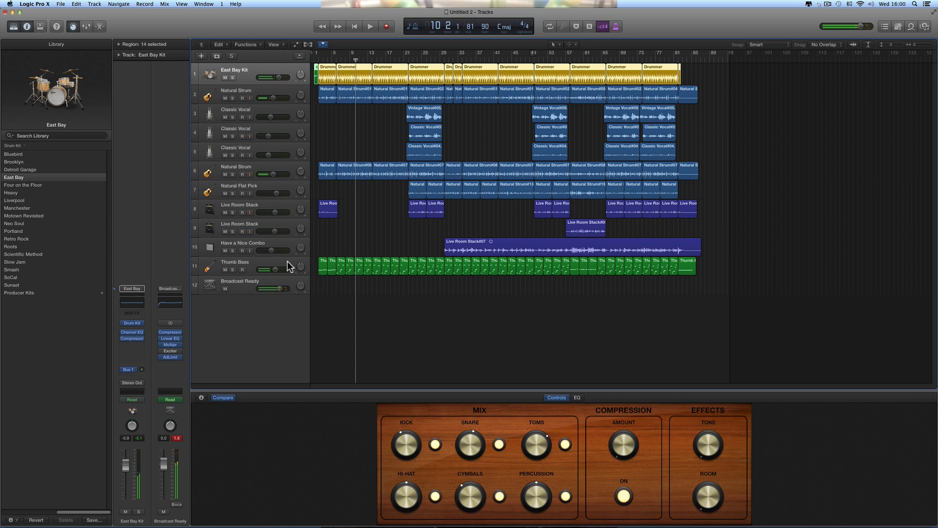
# Adjust the master level and slightly lower the mid EQ bands in the Thumb Bass track's Bass Amp Designer during playback.
pyautogui.click(288, 261)
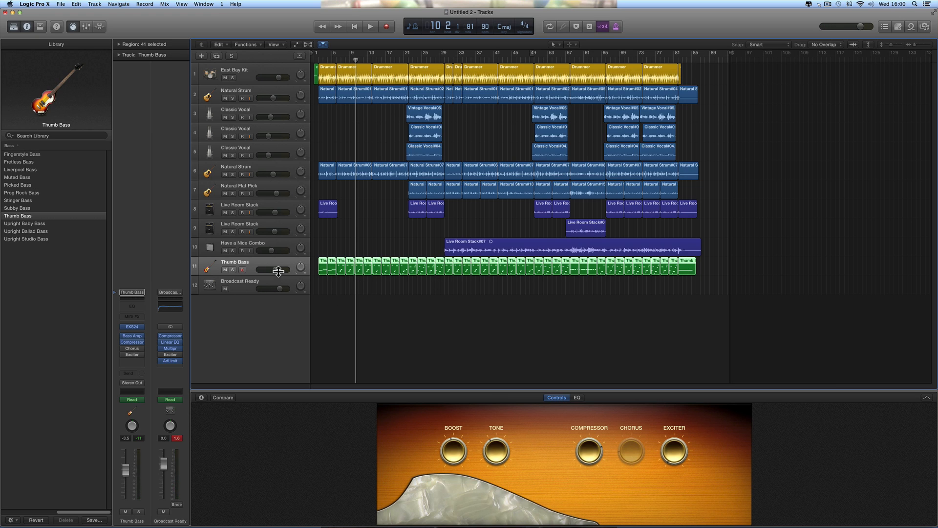
pyautogui.click(134, 335)
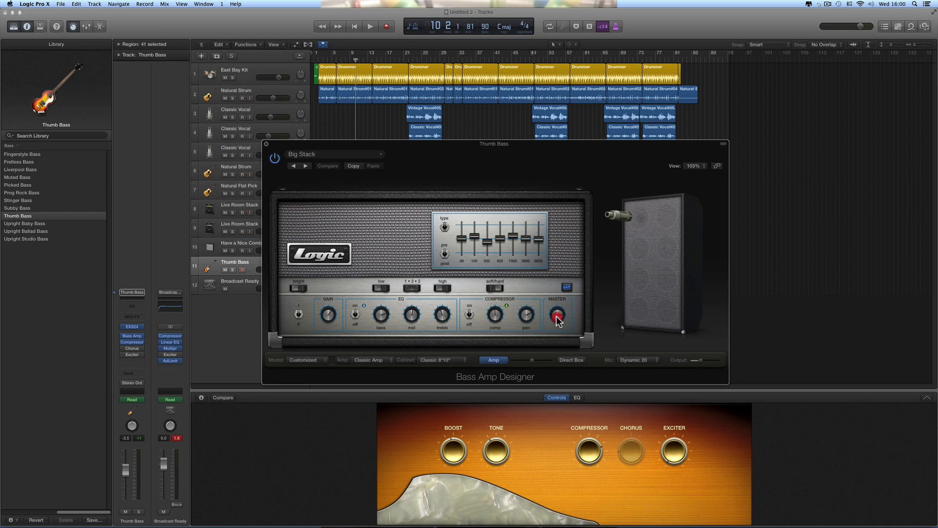
pyautogui.press('space')
pyautogui.moveTo(556, 317); pyautogui.dragTo(556, 317)
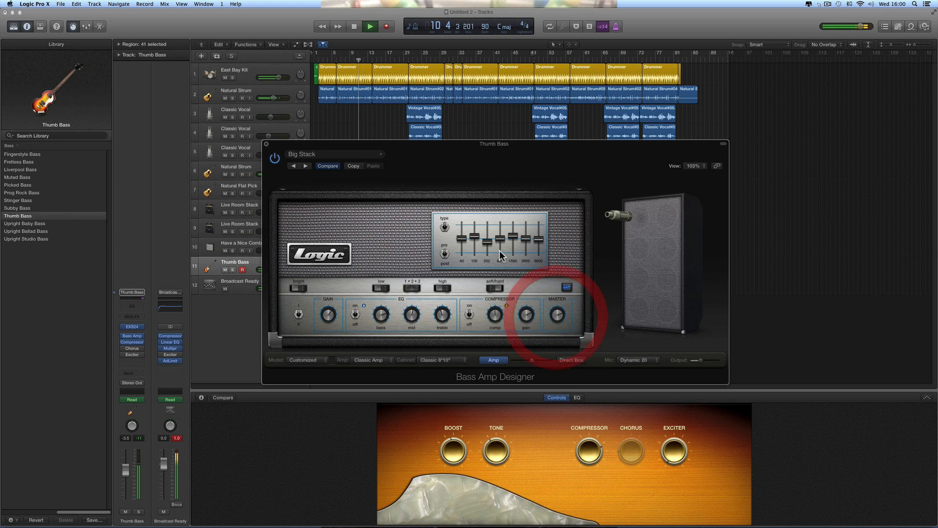
pyautogui.moveTo(487, 243); pyautogui.dragTo(500, 241)
pyautogui.click(556, 315)
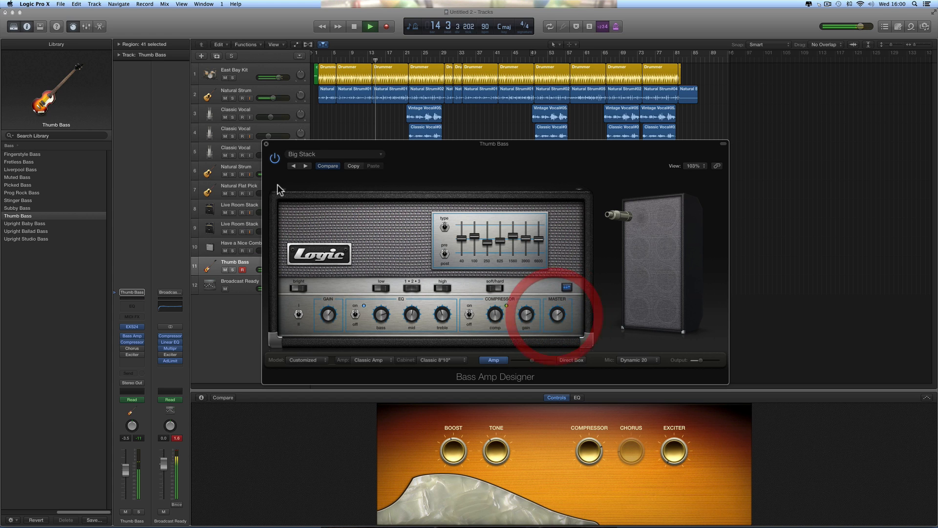
pyautogui.click(266, 144)
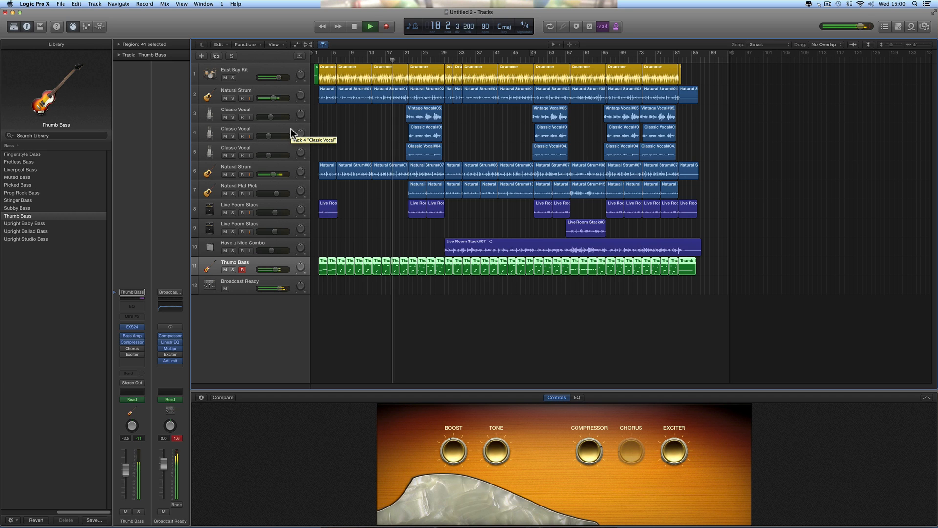
# Stop playback, move the lower Natural Strum track directly beneath the first one, and toggle its input monitoring on and off.
pyautogui.press('space')
pyautogui.moveTo(261, 165); pyautogui.dragTo(258, 113)
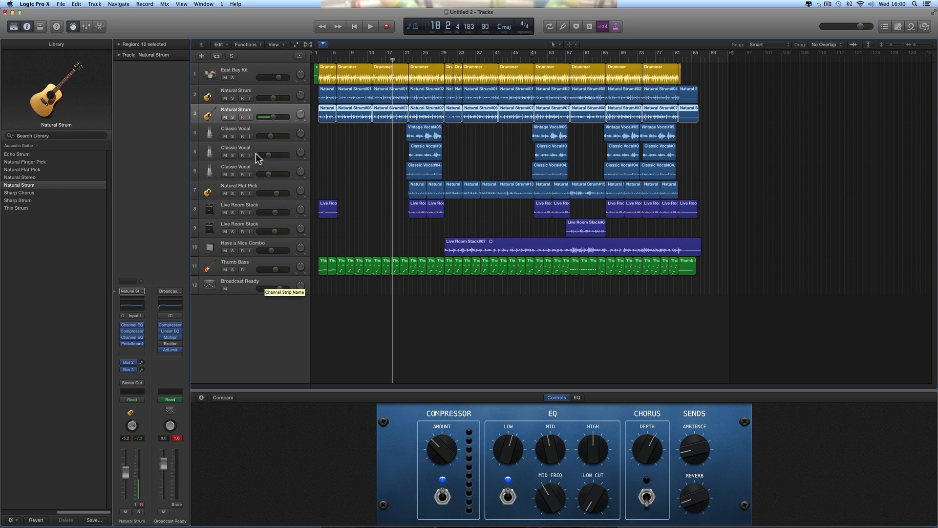
pyautogui.click(249, 117)
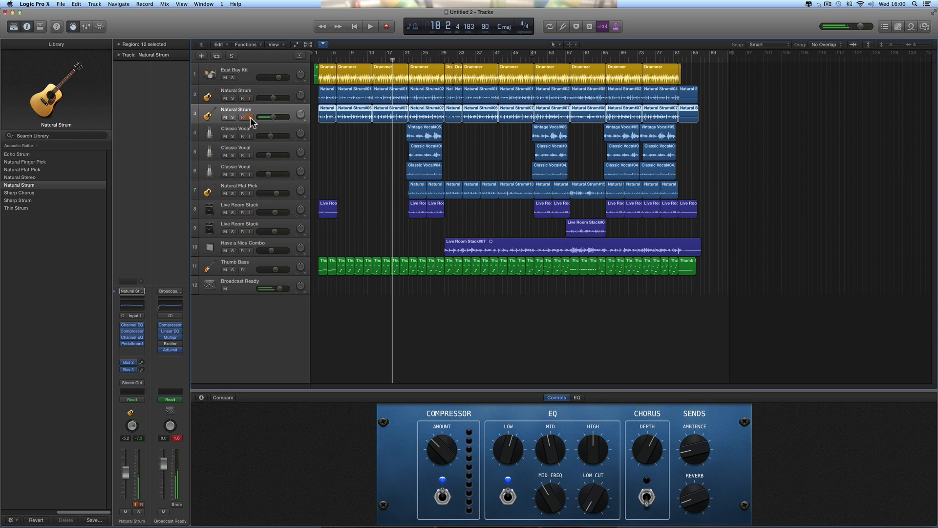
pyautogui.click(250, 117)
pyautogui.click(250, 118)
pyautogui.click(249, 118)
# Slightly lower both Natural Strum track volumes during playback, setting the lower track to -5.7 dB.
pyautogui.press('space')
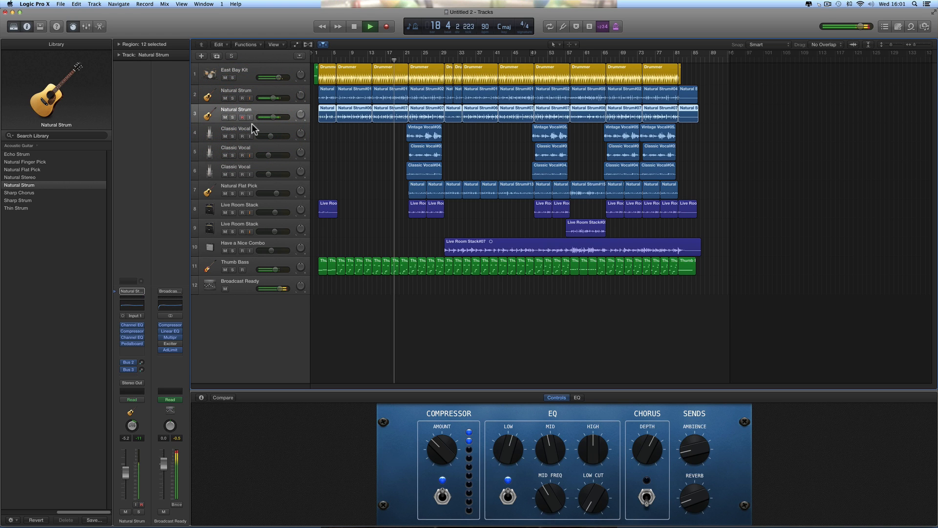
pyautogui.click(273, 99)
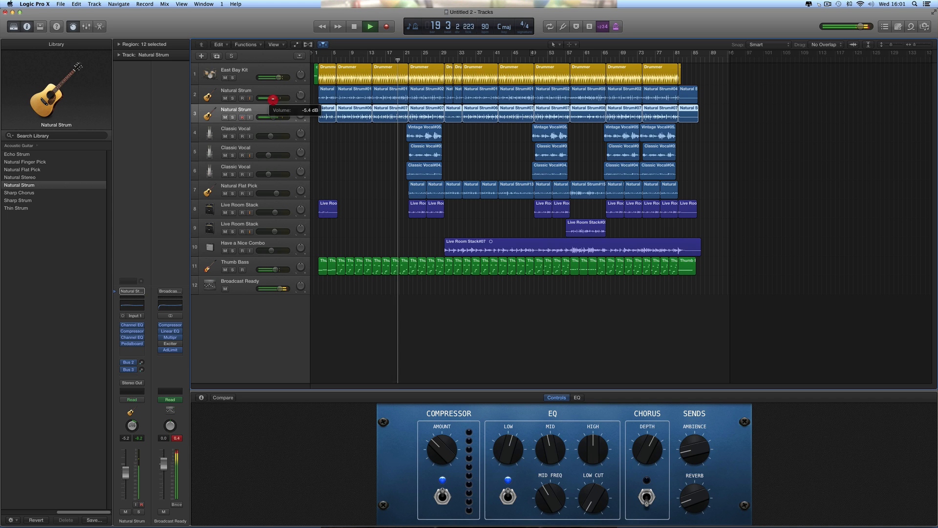
pyautogui.moveTo(272, 117); pyautogui.dragTo(271, 97)
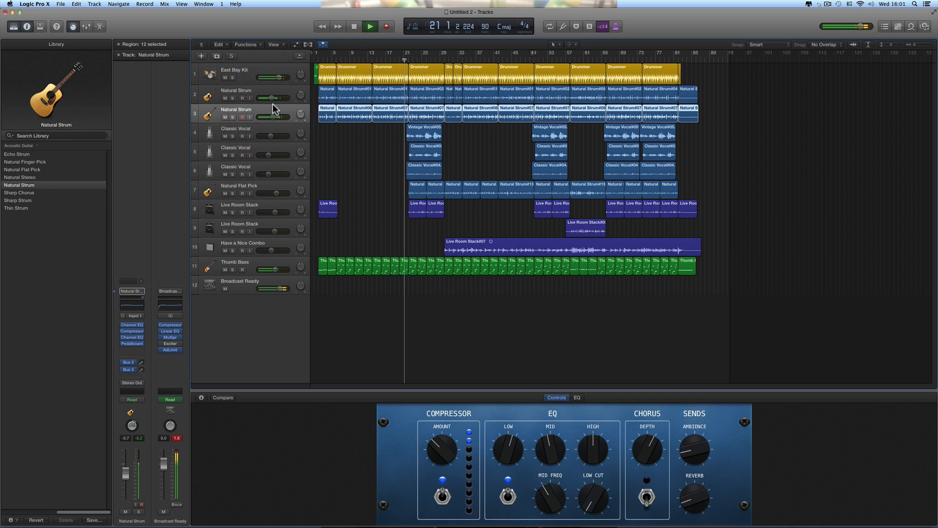
pyautogui.click(271, 98)
pyautogui.press('space')
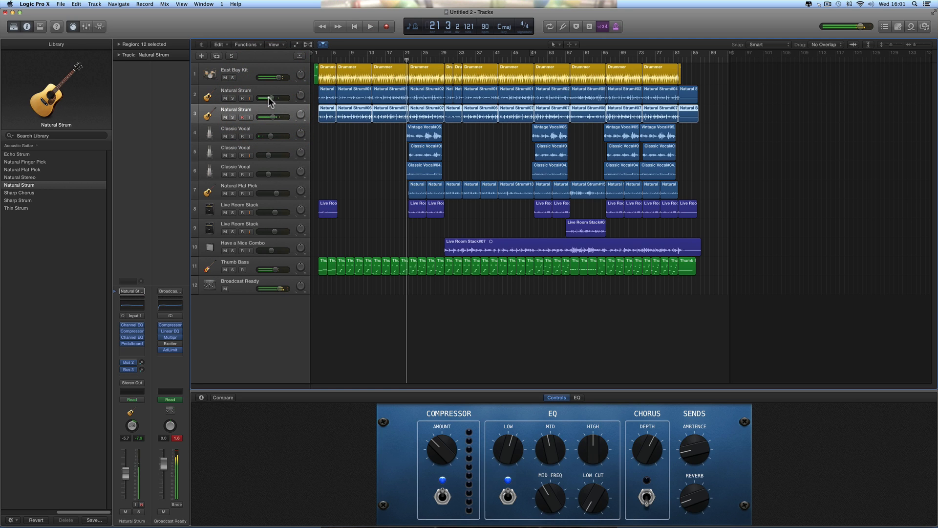
# Set the Natural Flat Pick track volume to -3.1 dB and enable its Echo effect while playing the chorus.
pyautogui.press('space')
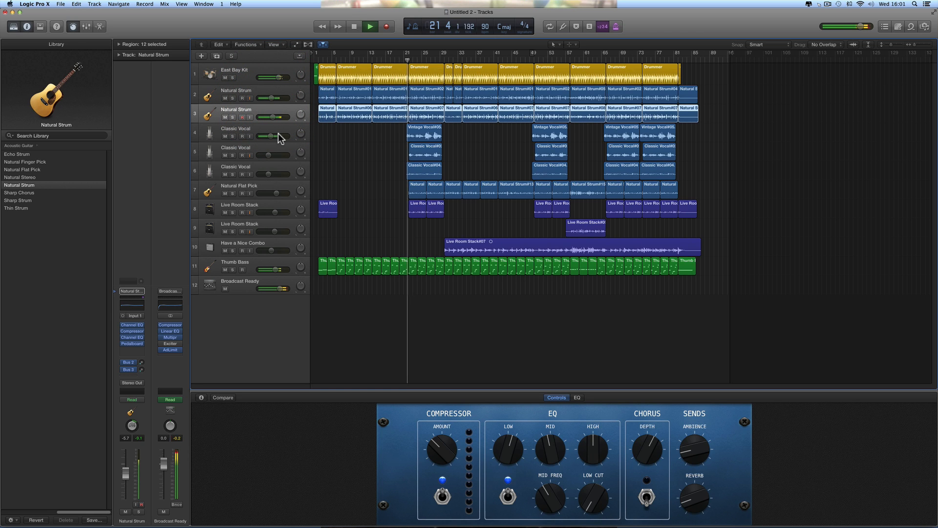
pyautogui.click(275, 193)
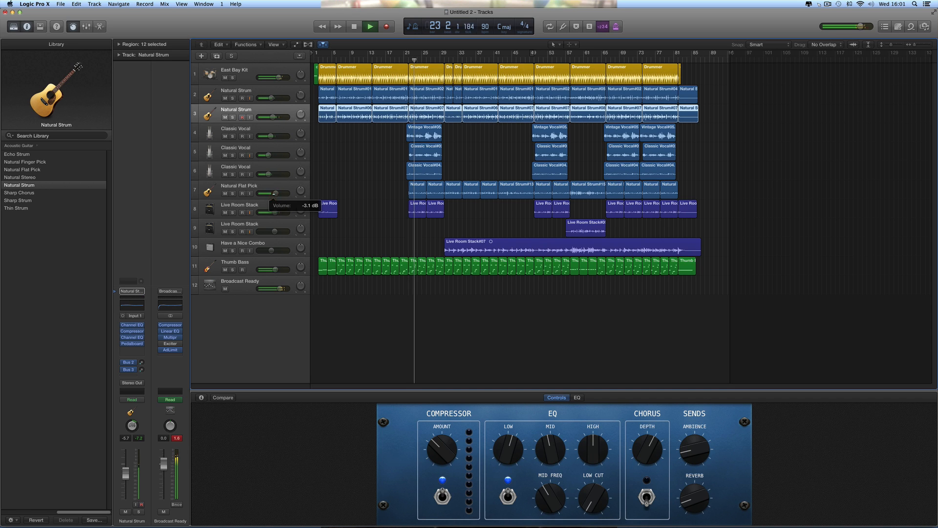
pyautogui.click(269, 185)
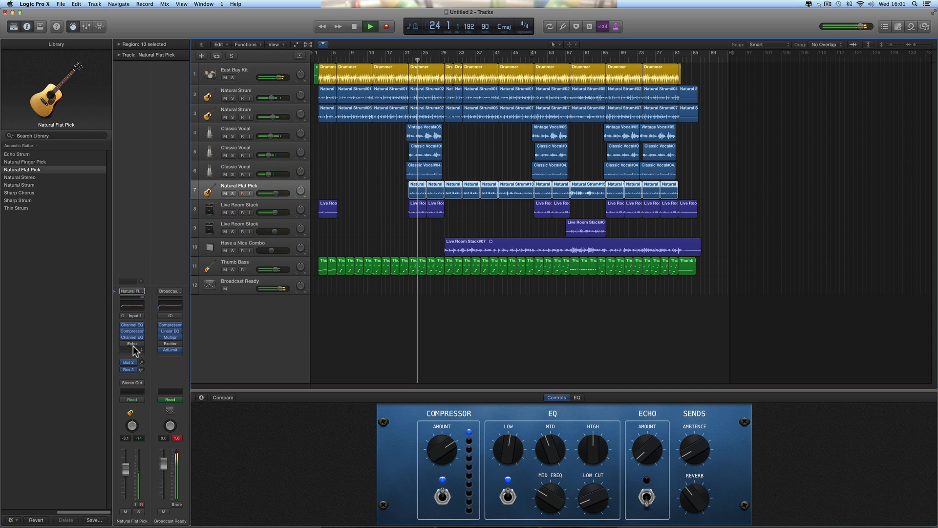
pyautogui.click(124, 344)
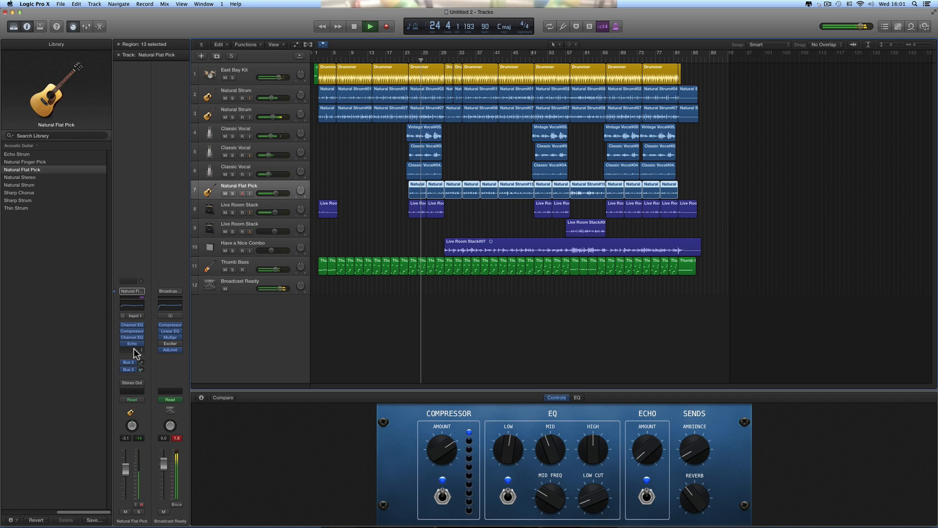
pyautogui.press('space')
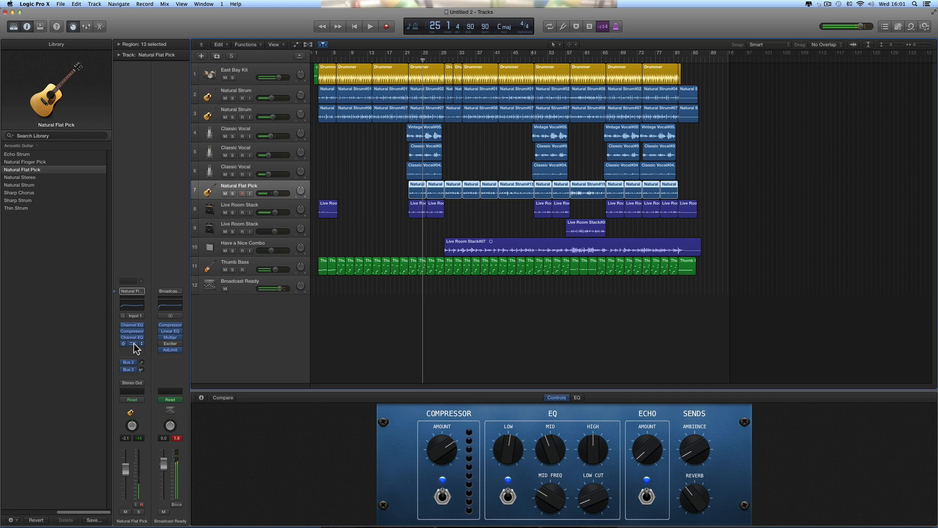
# Set the Natural Flat Pick track volume to -2.7 dB and turn off its Echo effect after auditioning the chorus.
pyautogui.click(141, 371)
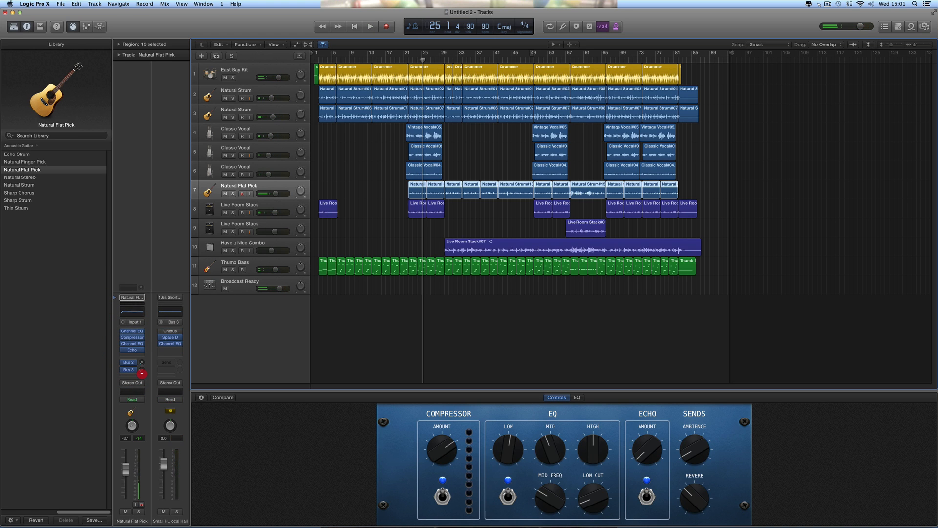
pyautogui.press('space')
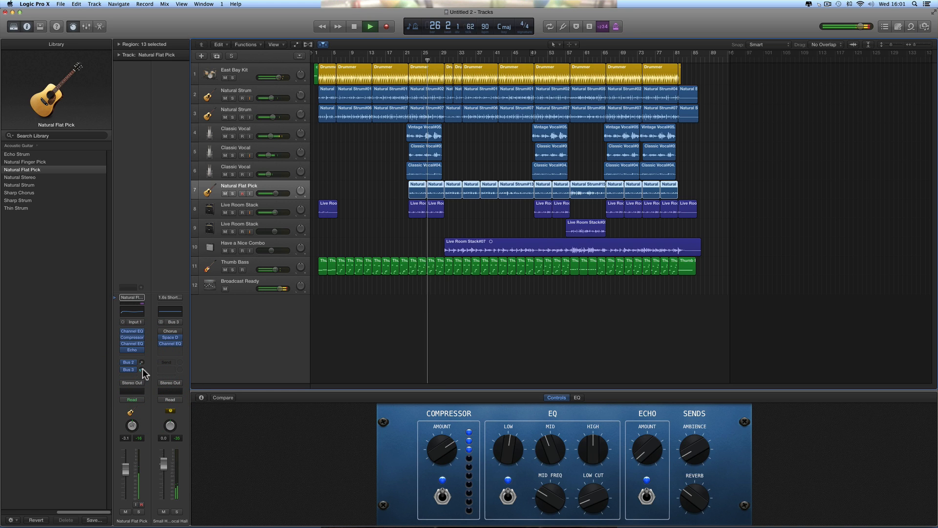
pyautogui.moveTo(274, 192); pyautogui.dragTo(272, 193)
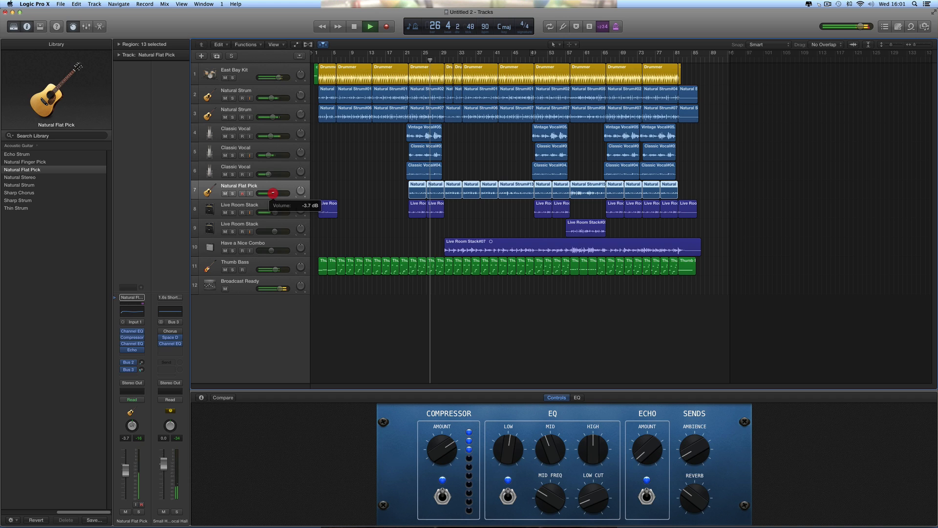
pyautogui.click(274, 192)
pyautogui.moveTo(275, 192); pyautogui.dragTo(276, 192)
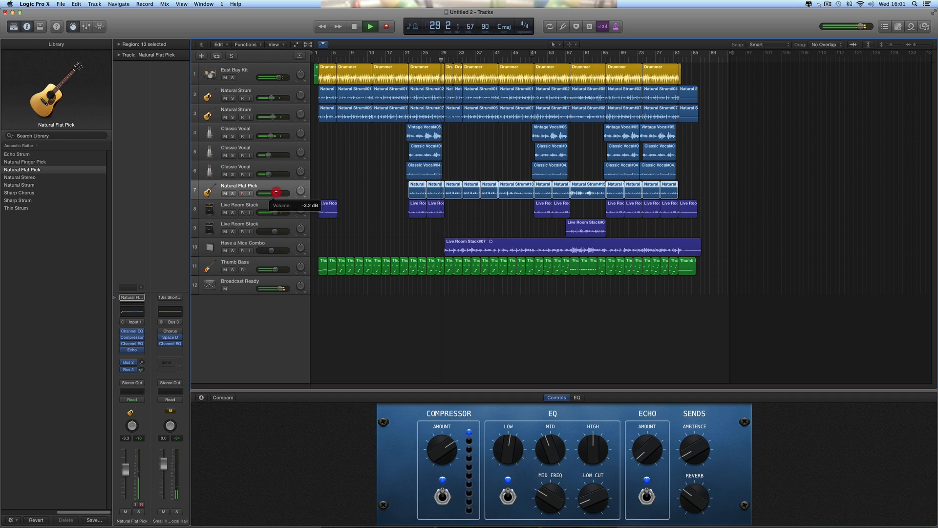
pyautogui.press('space')
pyautogui.click(123, 350)
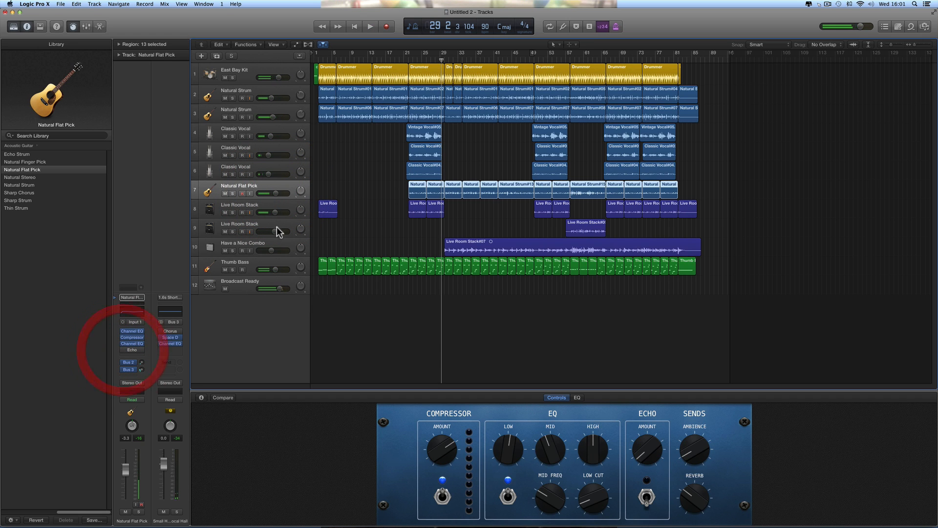
pyautogui.moveTo(275, 194); pyautogui.dragTo(277, 193)
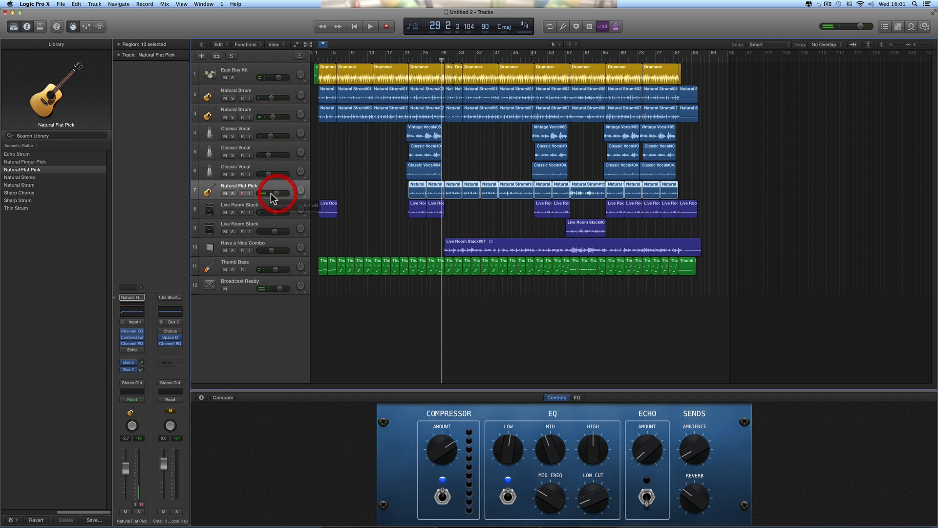
# Enable Tape Delay on the uppermost Classic Vocal track and set its volume to -7.8 dB while playing the chorus.
pyautogui.click(274, 131)
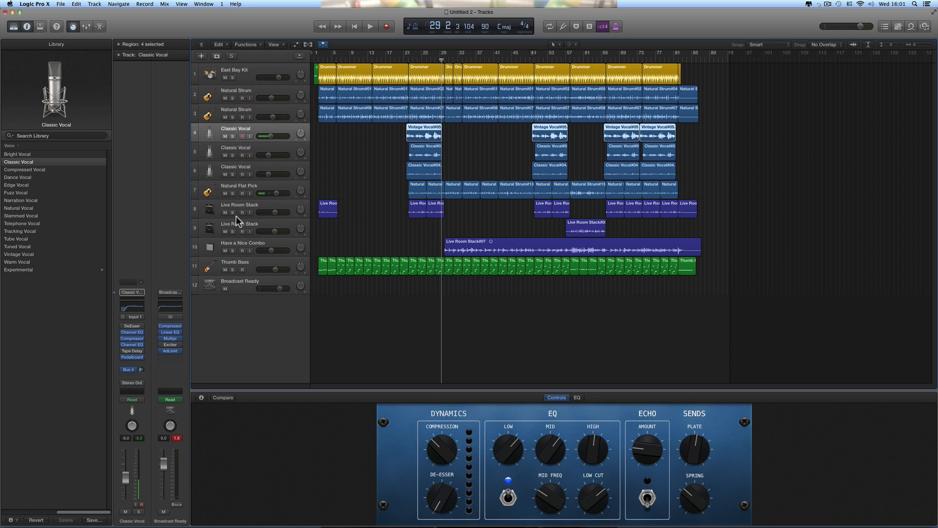
pyautogui.click(123, 351)
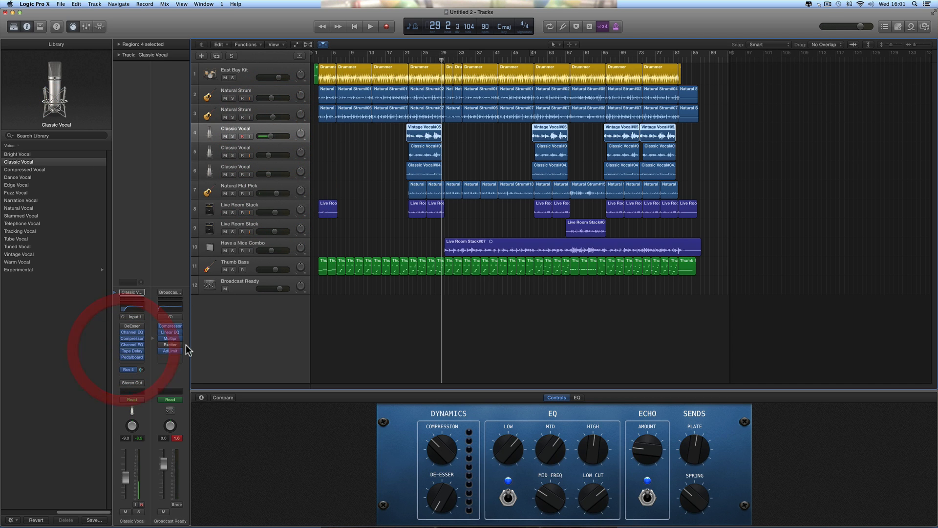
pyautogui.press('space')
pyautogui.click(408, 59)
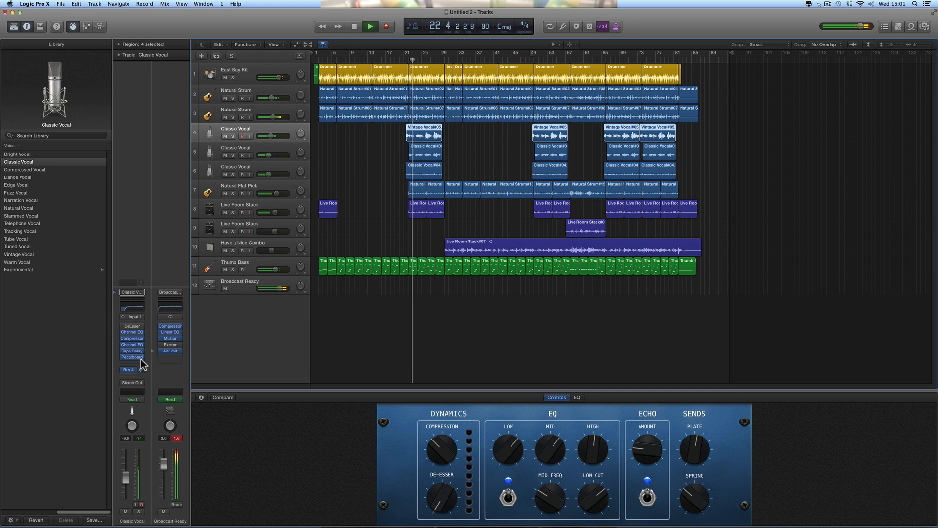
pyautogui.moveTo(126, 477); pyautogui.dragTo(126, 470)
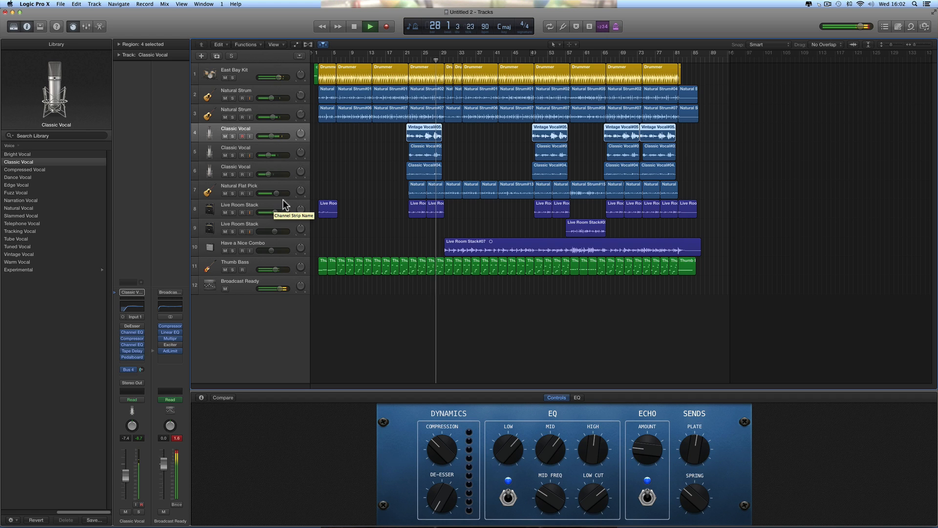
pyautogui.moveTo(271, 138); pyautogui.dragTo(267, 139)
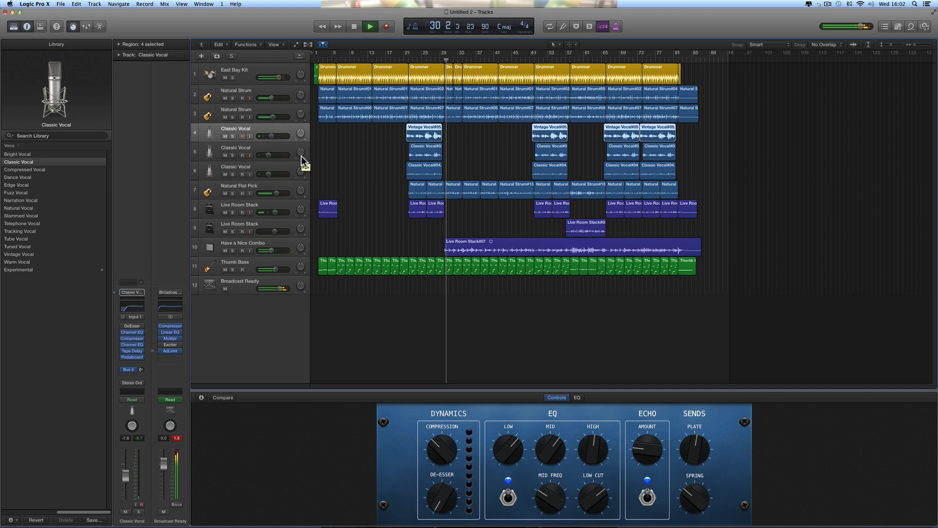
pyautogui.press('space')
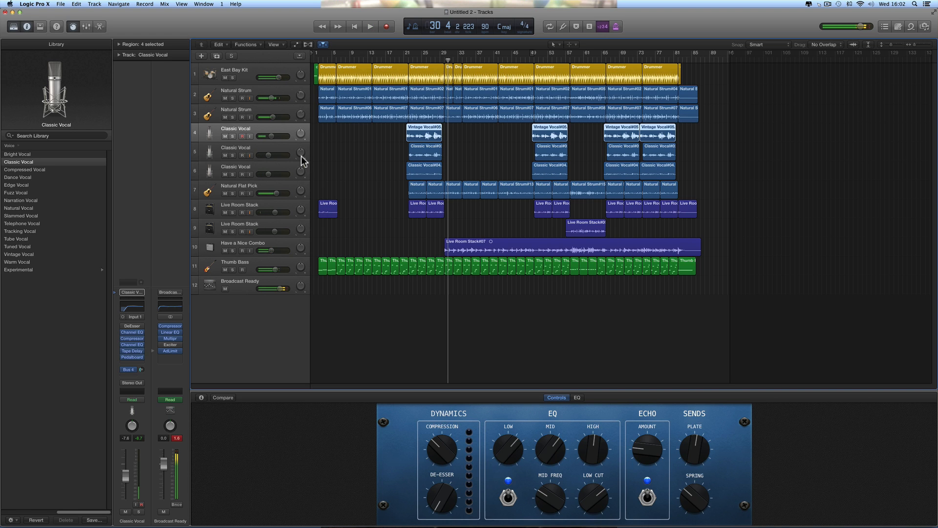
# Select the two lower Classic Vocal tracks and route their outputs together to Bus 6 in the mixer.
pyautogui.click(272, 149)
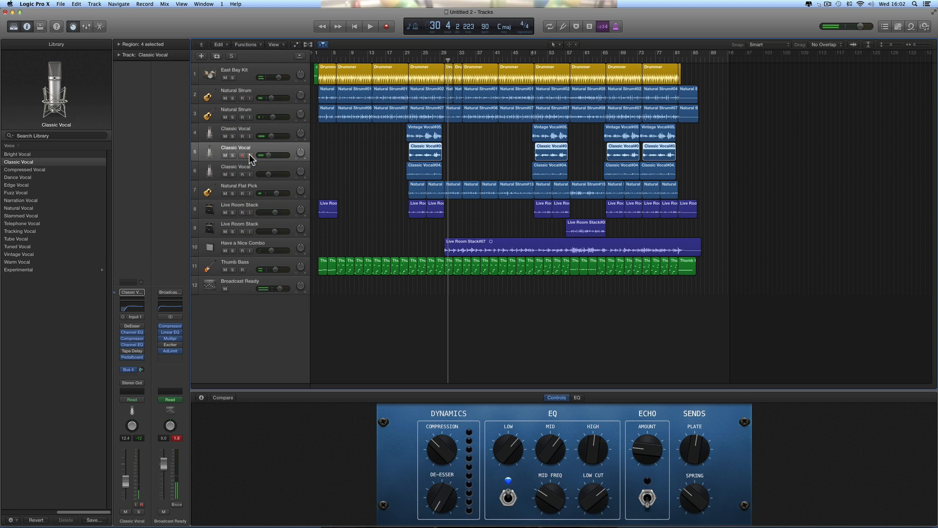
pyautogui.keyDown('shift'); pyautogui.click(272, 168); pyautogui.keyUp('shift')
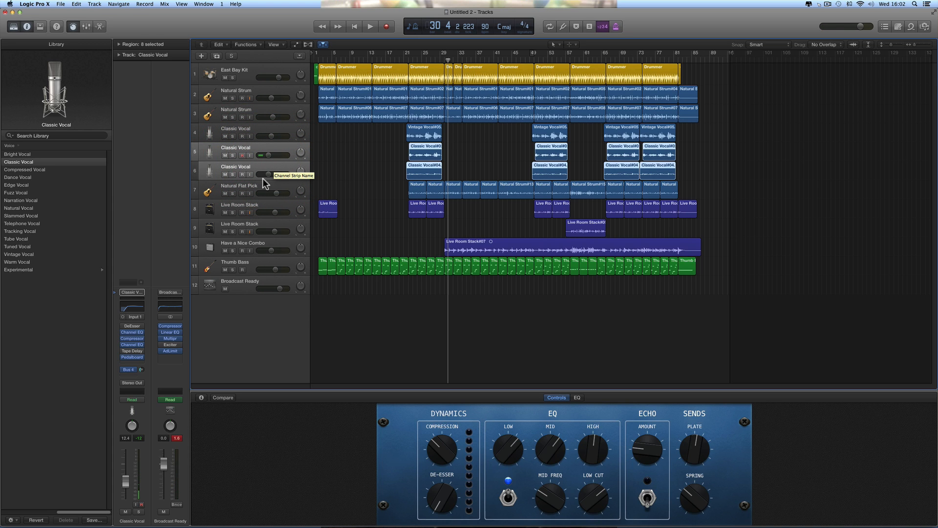
pyautogui.click(86, 26)
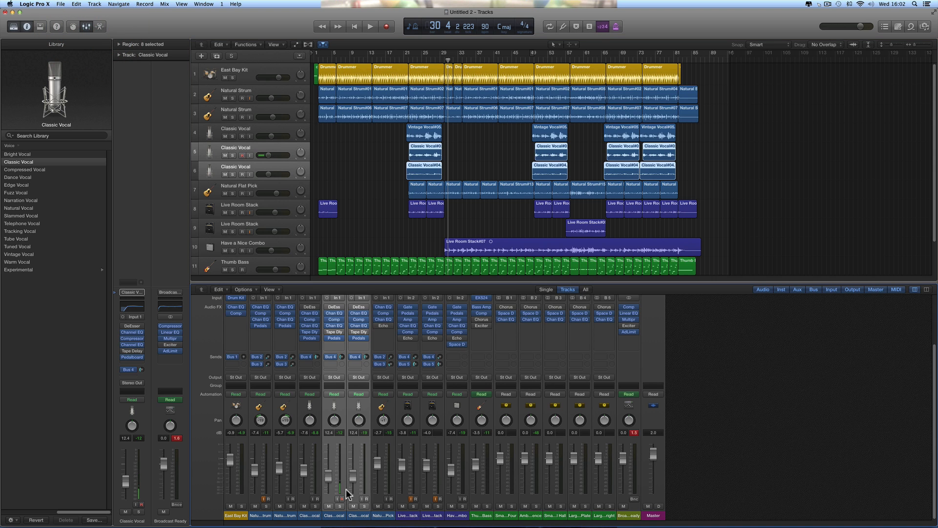
pyautogui.click(342, 380)
pyautogui.moveTo(348, 403)
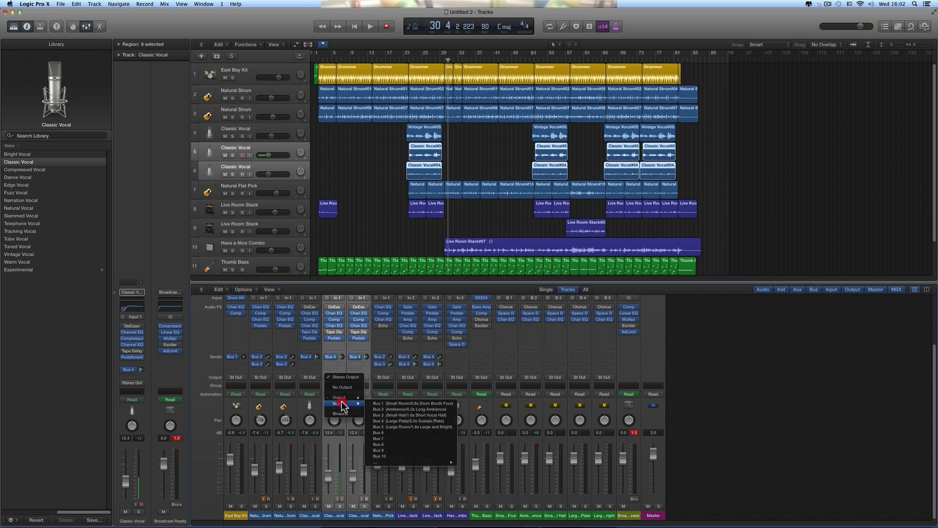
pyautogui.click(386, 433)
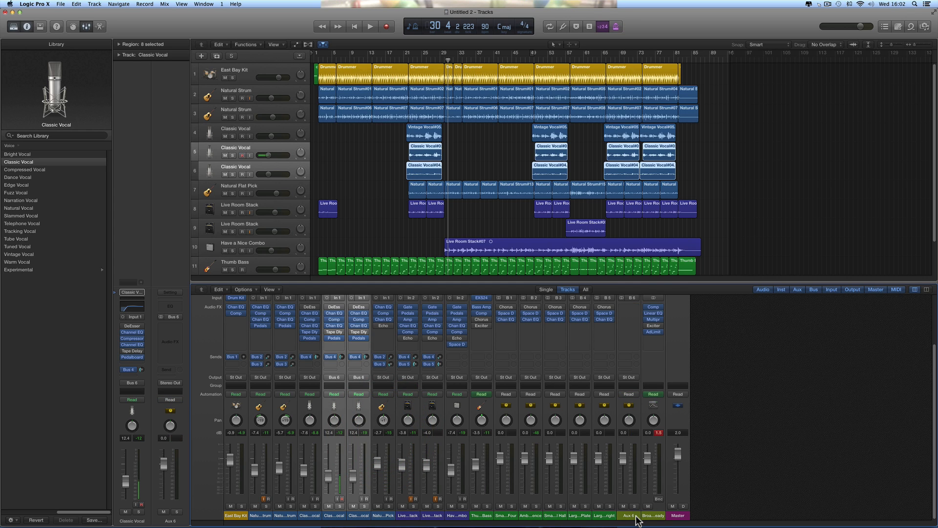
# Set the Aux 6 level to 0.4 dB while playing the chorus from bar 21.
pyautogui.click(636, 516)
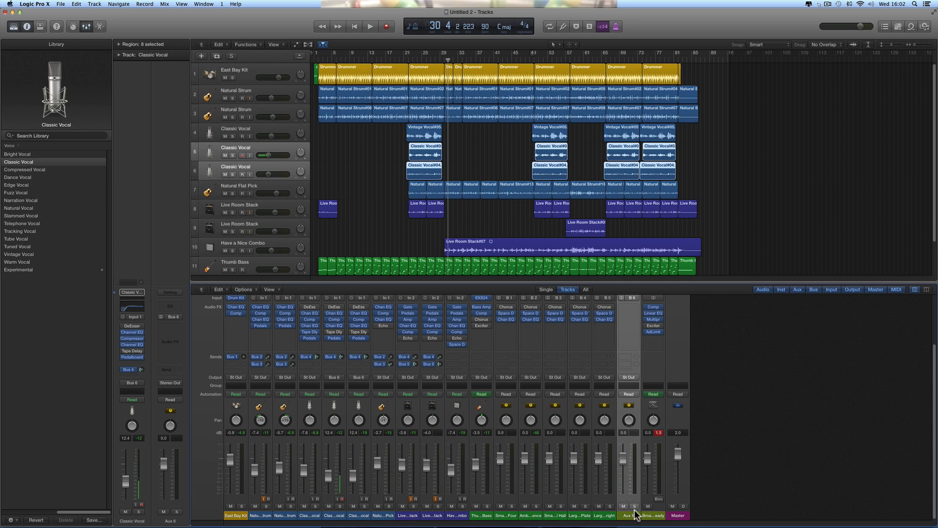
pyautogui.moveTo(621, 465); pyautogui.dragTo(621, 470)
pyautogui.press('space')
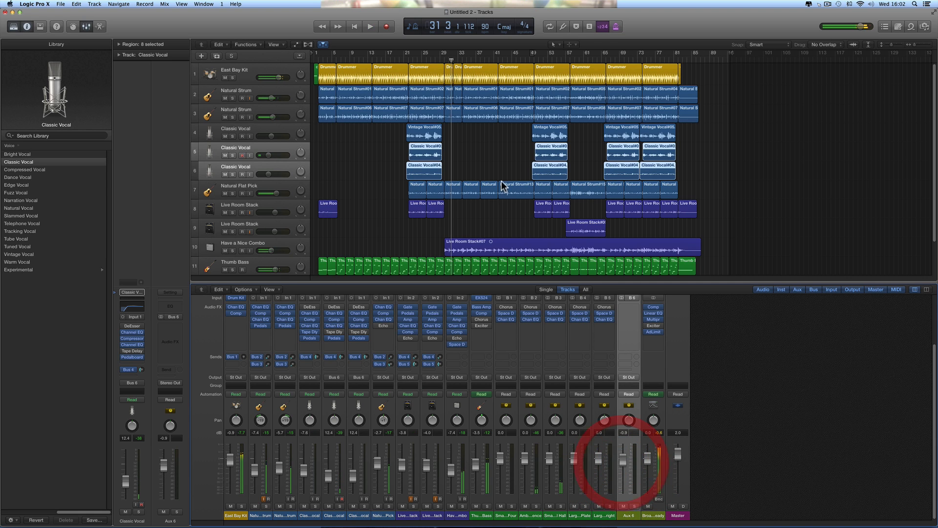
pyautogui.press('space')
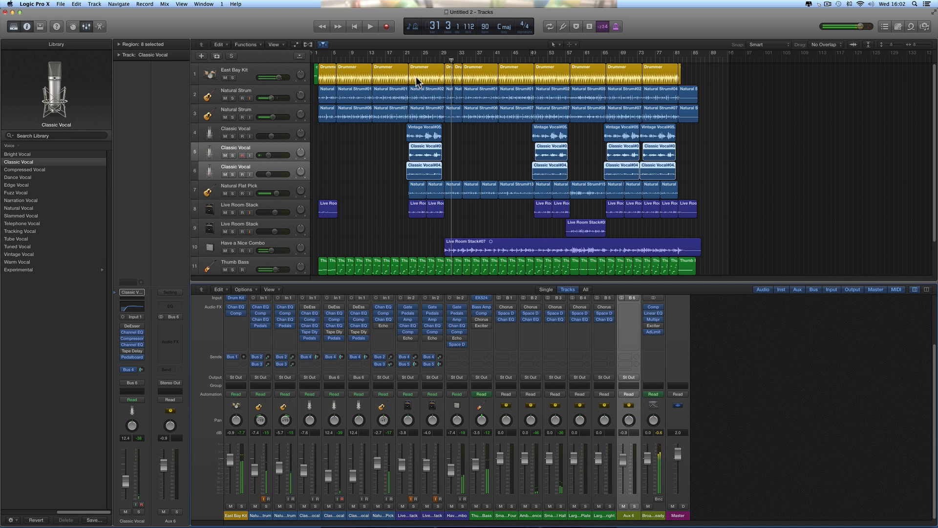
pyautogui.click(404, 54)
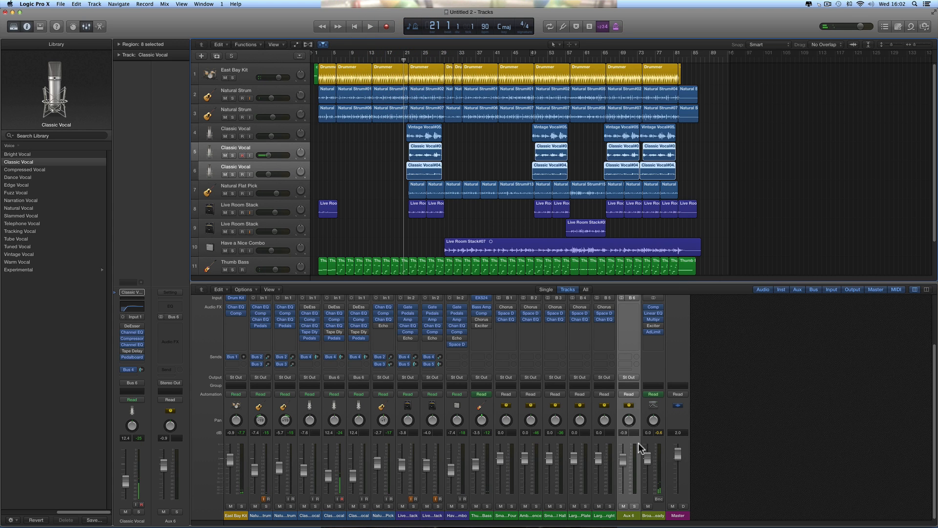
pyautogui.press('space')
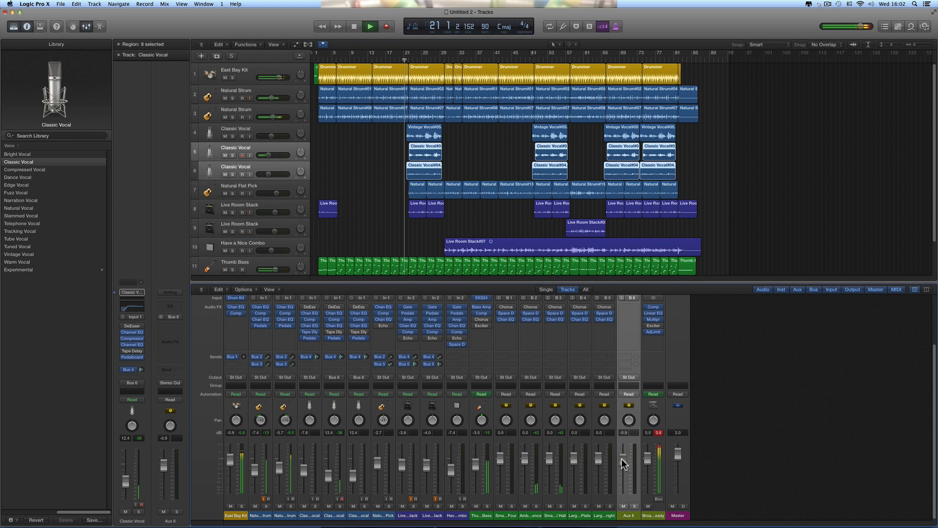
pyautogui.moveTo(622, 460)
pyautogui.mouseDown()
pyautogui.moveTo(622, 443)
pyautogui.moveTo(622, 455)
pyautogui.mouseUp()
pyautogui.press('space')
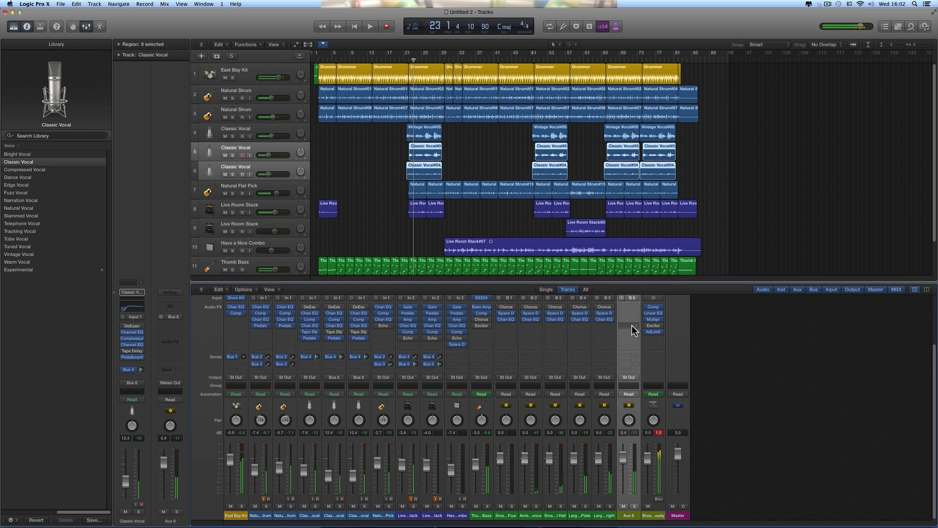
# Insert a stereo Compressor on Aux 6 using the Vintage VCA model, a 5.8:1 ratio and a -28.0 dB threshold, and audition it.
pyautogui.click(633, 306)
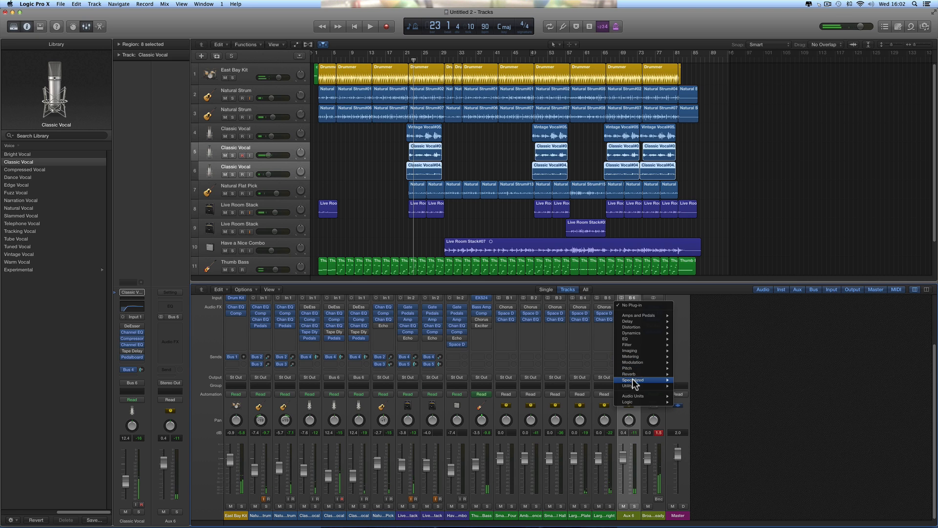
pyautogui.moveTo(670, 336)
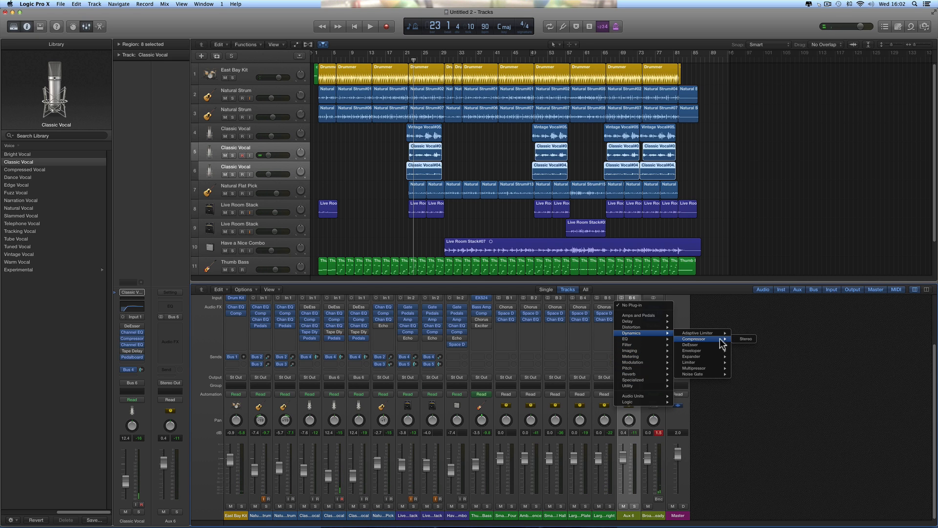
pyautogui.click(743, 340)
pyautogui.moveTo(185, 35); pyautogui.dragTo(462, 138)
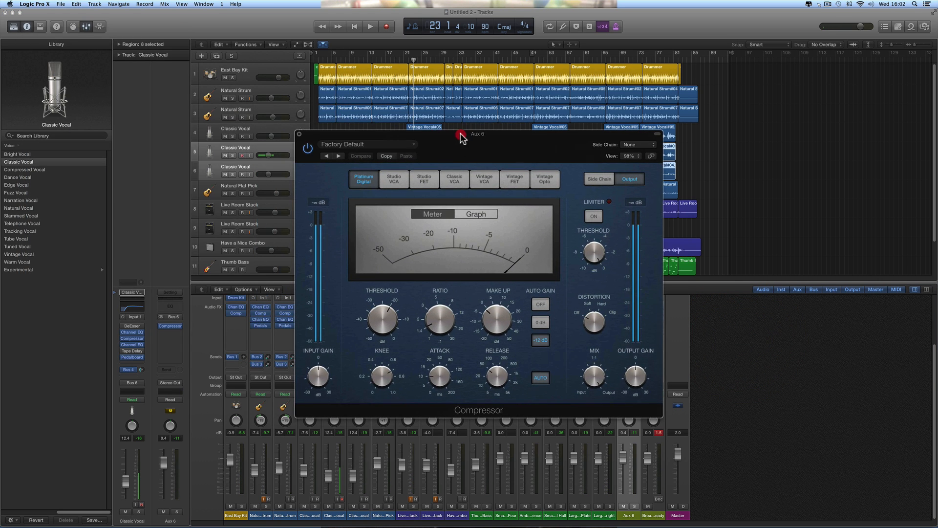
pyautogui.click(484, 178)
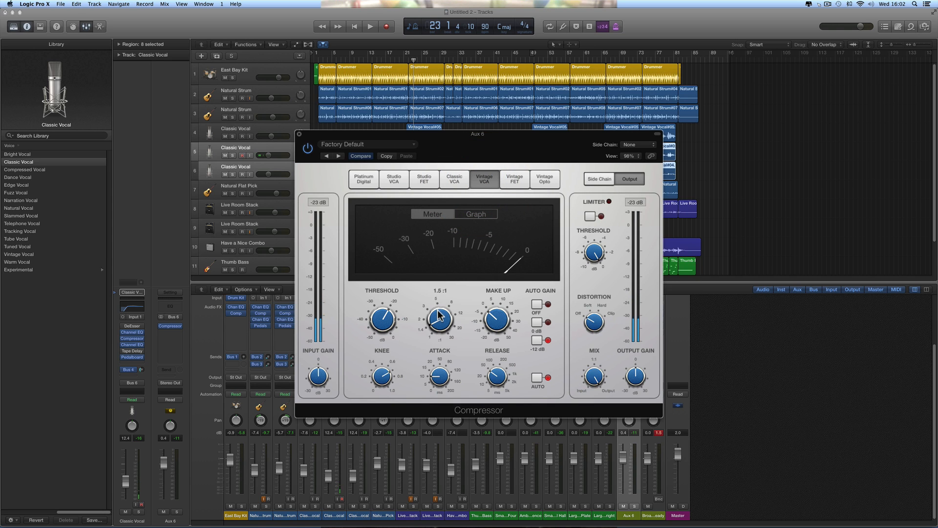
pyautogui.moveTo(438, 315); pyautogui.dragTo(433, 272)
pyautogui.moveTo(384, 318); pyautogui.dragTo(388, 327)
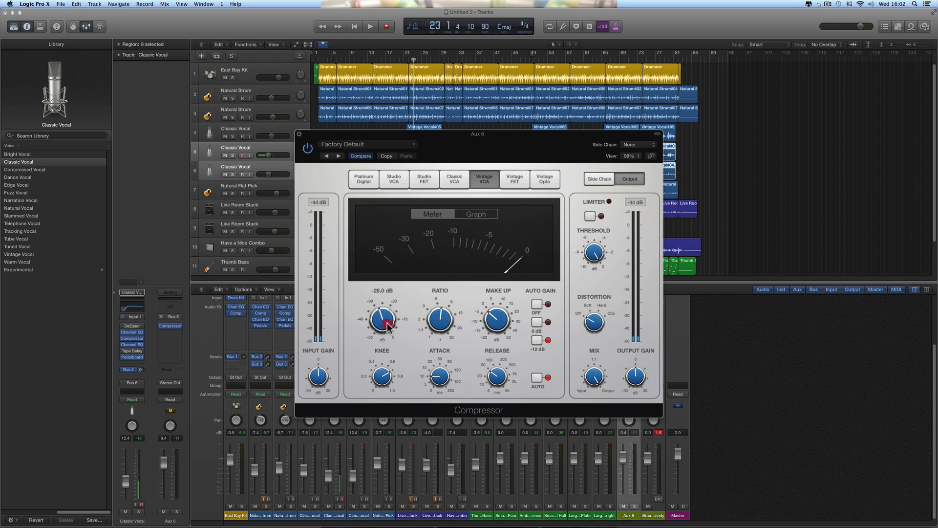
pyautogui.press('space')
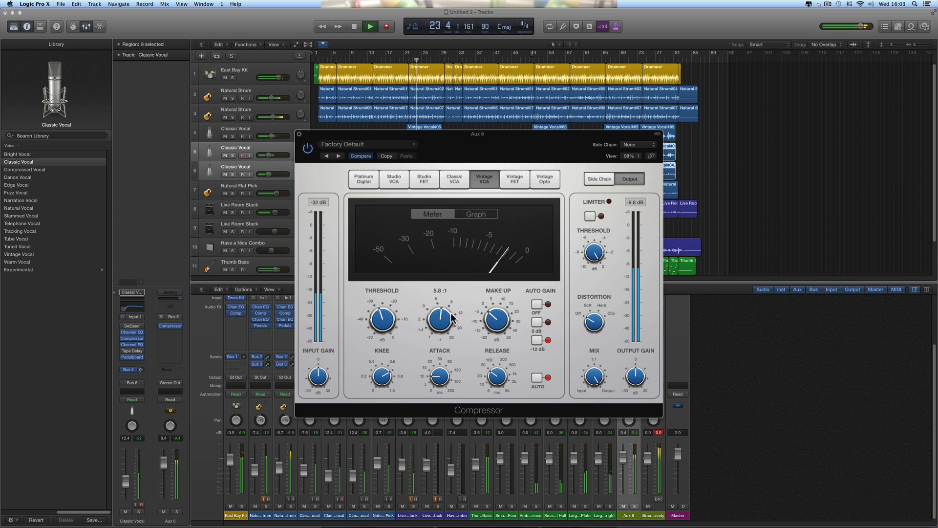
pyautogui.click(299, 135)
# Lower the Aux 6 level to about -10.4 dB during playback and stop the song.
pyautogui.moveTo(624, 455); pyautogui.dragTo(625, 485)
pyautogui.press('space')
pyautogui.click(623, 475)
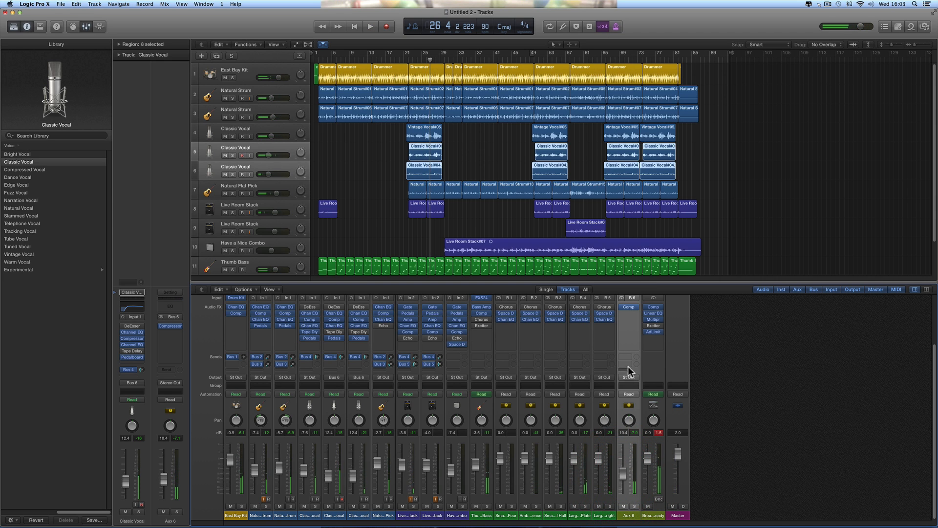
# Insert a Channel EQ on Aux 6 and enable its low-cut filter at about 114 Hz.
pyautogui.scroll(2, 625, 361)
pyautogui.scroll(3, 635, 337)
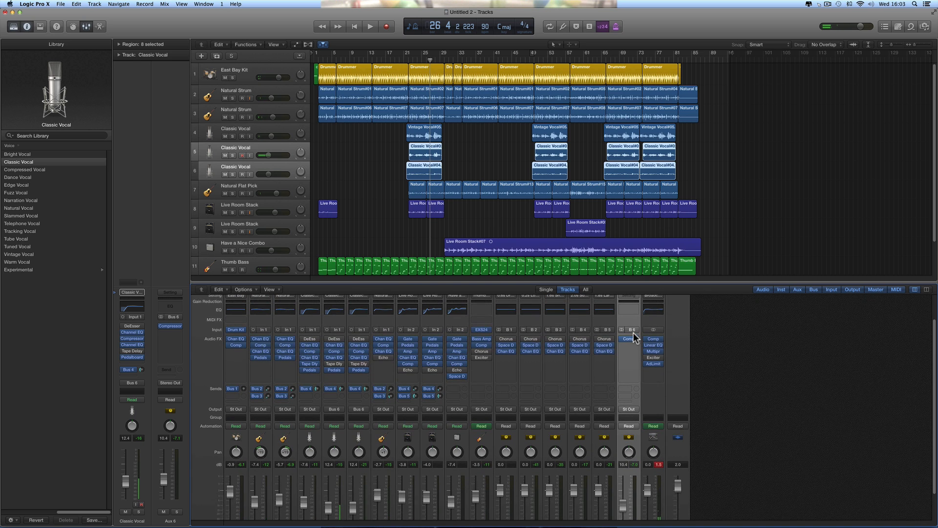
pyautogui.click(629, 309)
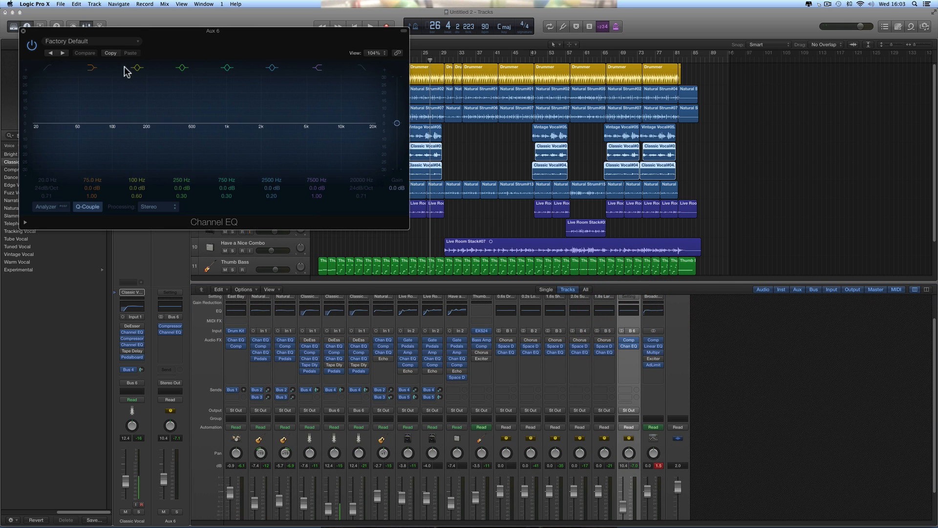
pyautogui.moveTo(140, 32); pyautogui.dragTo(430, 187)
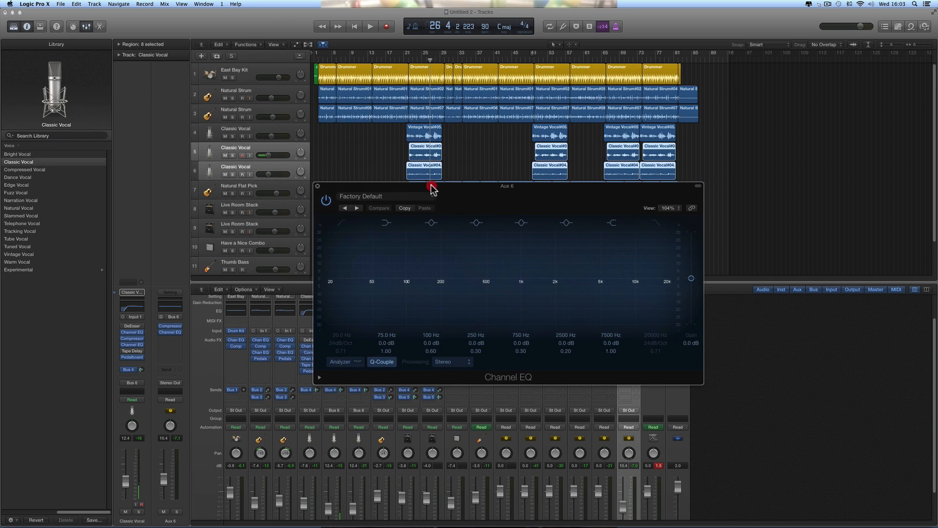
pyautogui.click(342, 223)
pyautogui.moveTo(337, 337)
pyautogui.mouseDown()
pyautogui.moveTo(334, 353)
pyautogui.moveTo(335, 332)
pyautogui.mouseUp()
pyautogui.click(334, 345)
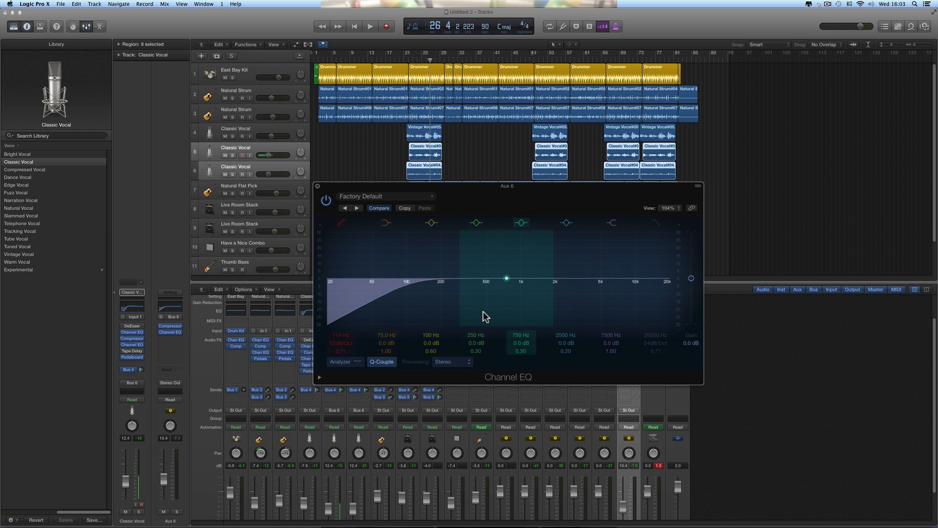
# Try a high-cut filter at about 14400 Hz in the Aux 6 Channel EQ.
pyautogui.click(656, 222)
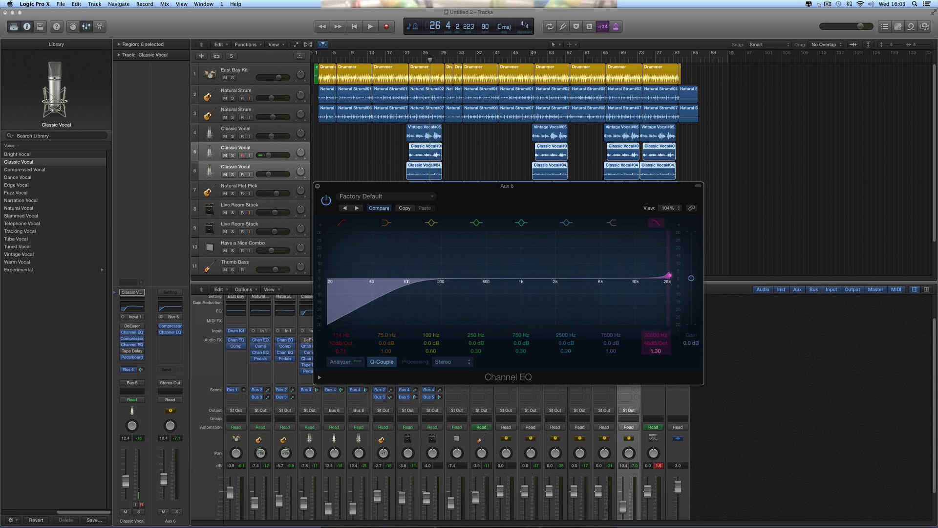
pyautogui.click(647, 343)
pyautogui.moveTo(647, 343); pyautogui.dragTo(645, 347)
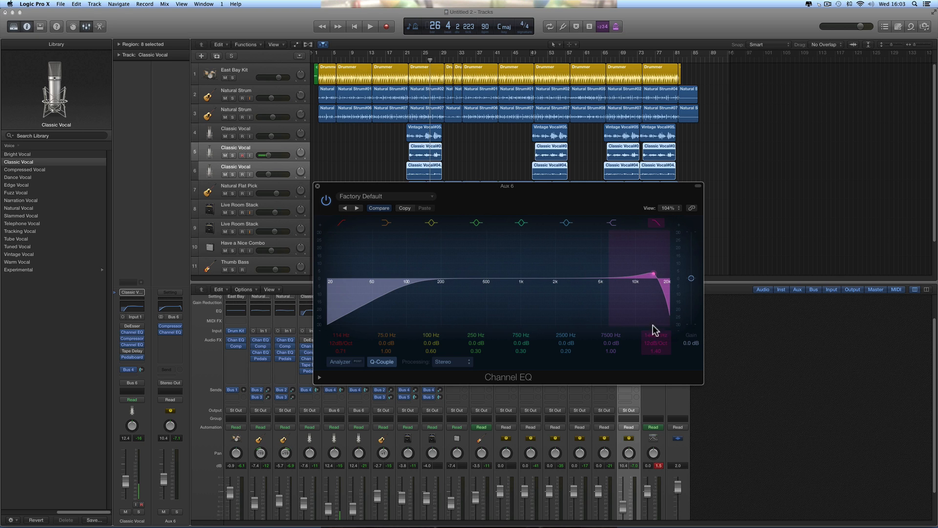
pyautogui.click(656, 223)
# Boost the 7500 Hz high shelf in the Aux 6 Channel EQ, audition it, and enlarge the mixer area.
pyautogui.click(612, 223)
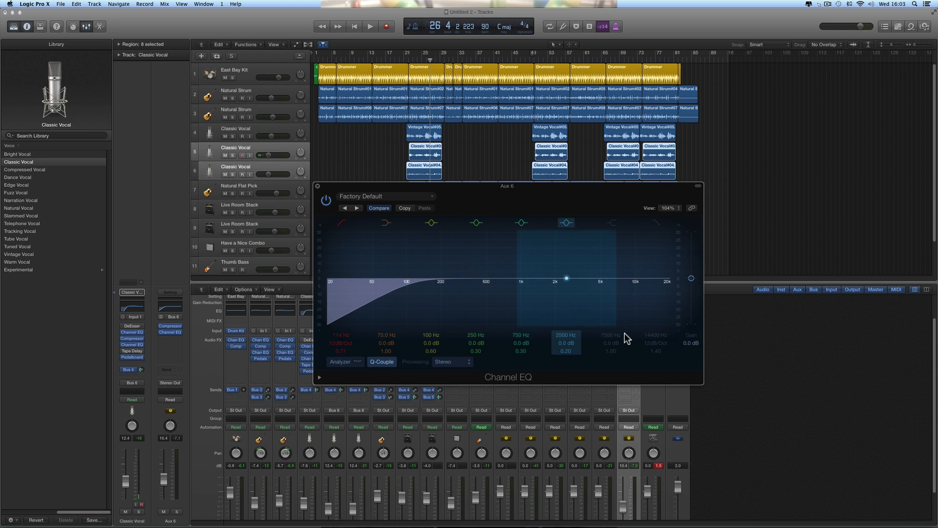
pyautogui.click(612, 223)
pyautogui.moveTo(610, 342); pyautogui.dragTo(610, 325)
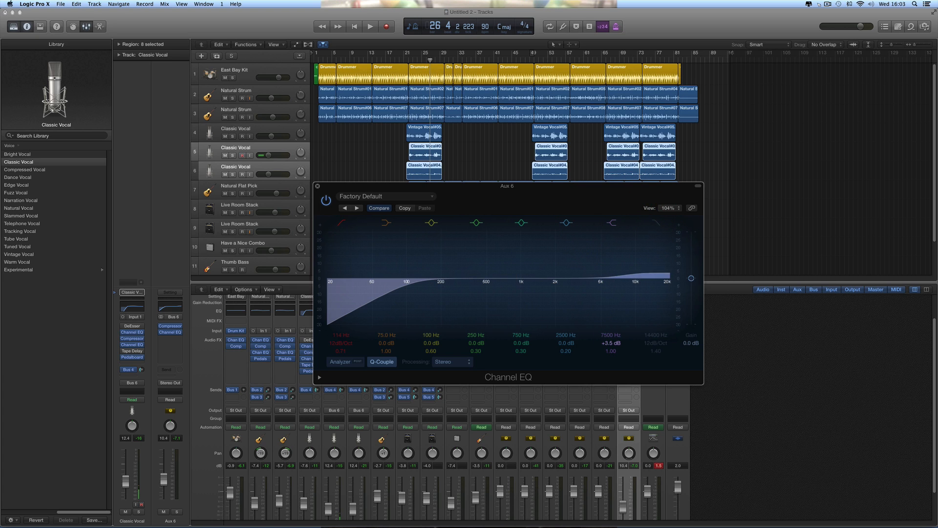
pyautogui.press('space')
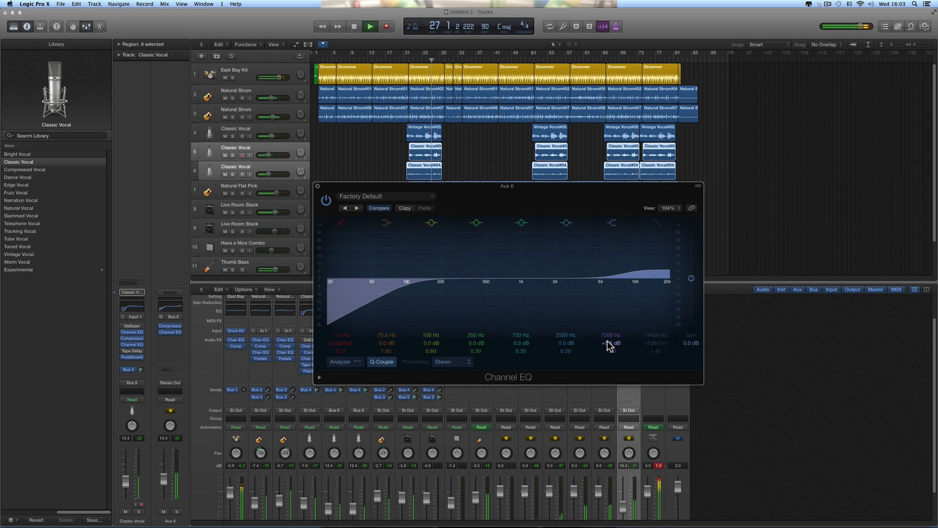
pyautogui.click(317, 185)
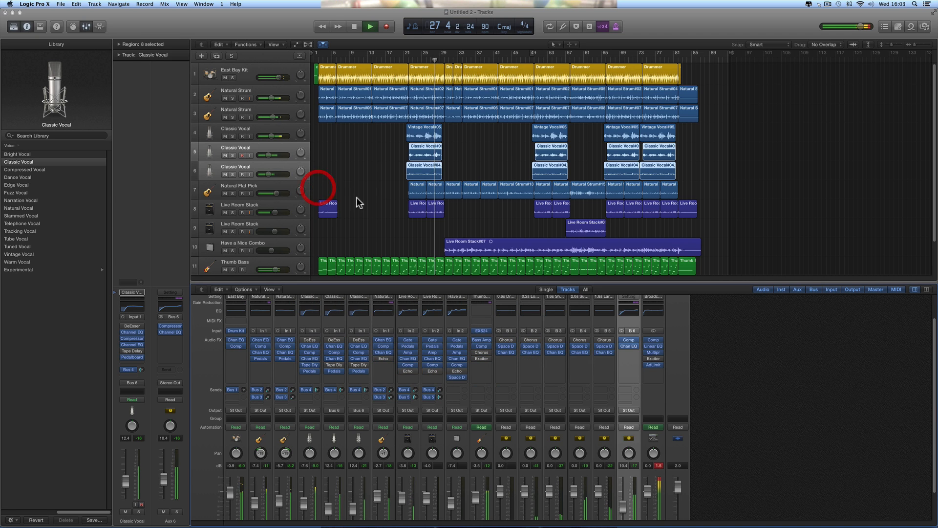
pyautogui.scroll(1, 741, 362)
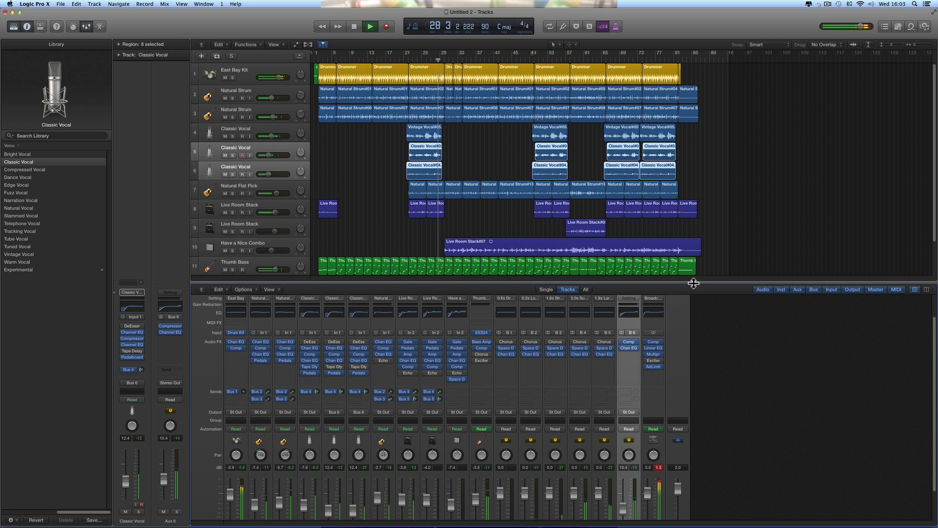
pyautogui.moveTo(694, 283); pyautogui.dragTo(691, 252)
pyautogui.press('space')
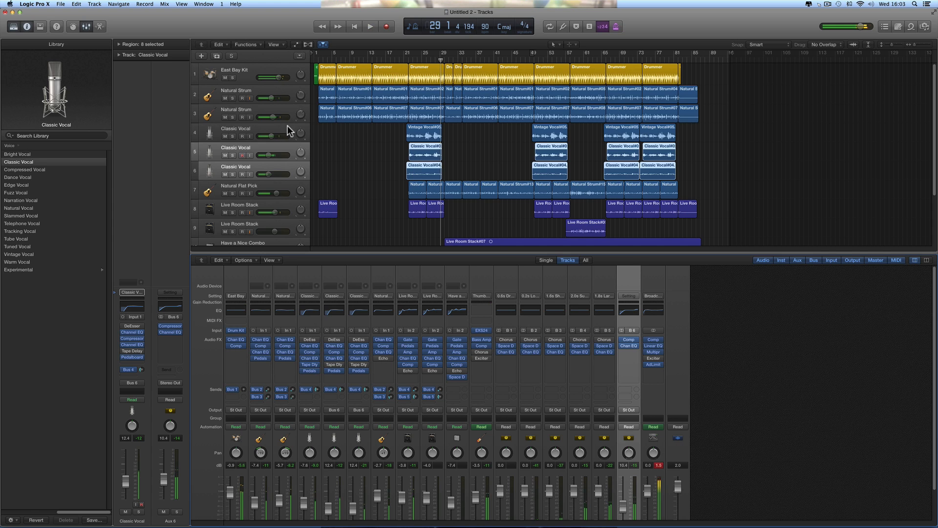
# Set the uppermost Classic Vocal track's Bus 4 send to -16.0 dB and its level to -5.2 dB, playing from bar 21.
pyautogui.click(289, 131)
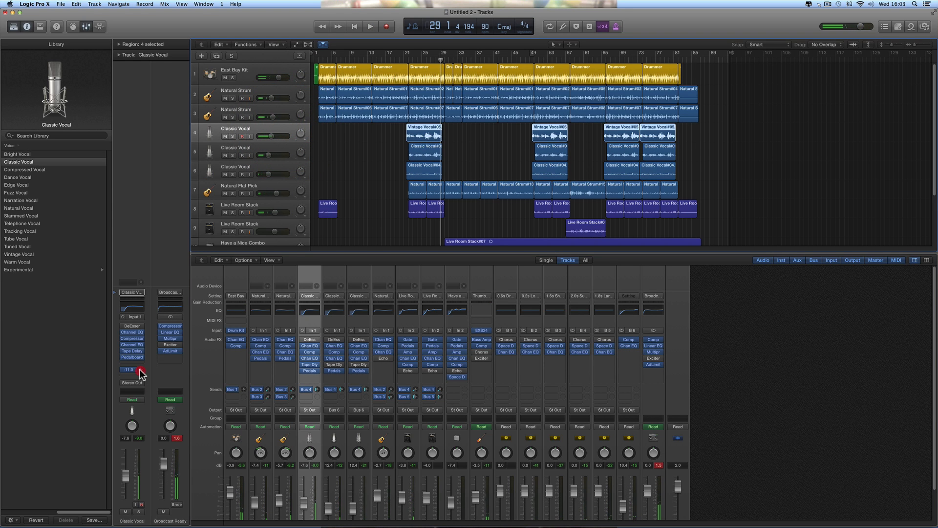
pyautogui.moveTo(141, 375); pyautogui.dragTo(141, 377)
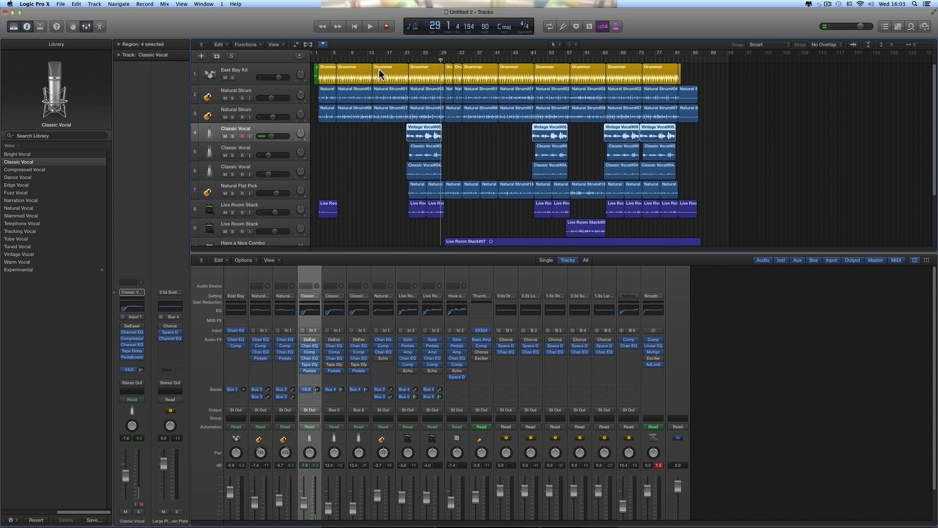
pyautogui.doubleClick(407, 54)
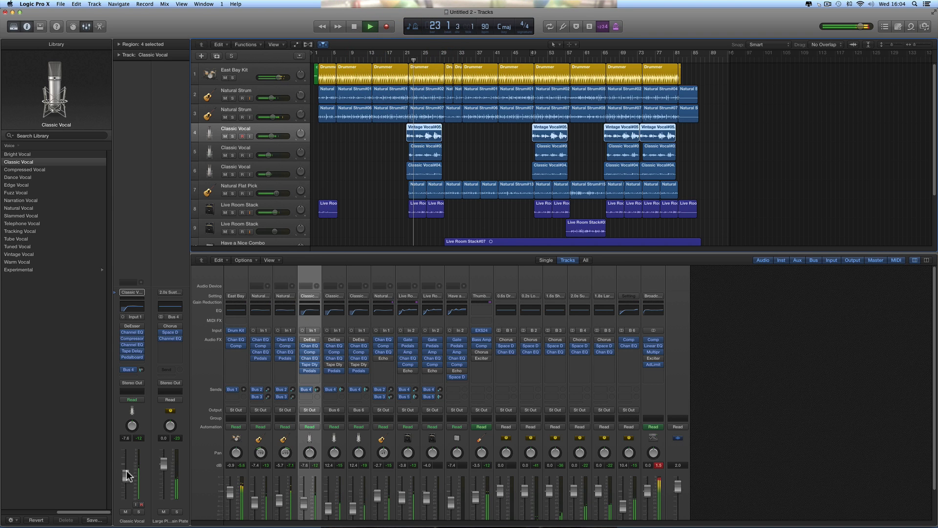
pyautogui.moveTo(127, 471); pyautogui.dragTo(127, 468)
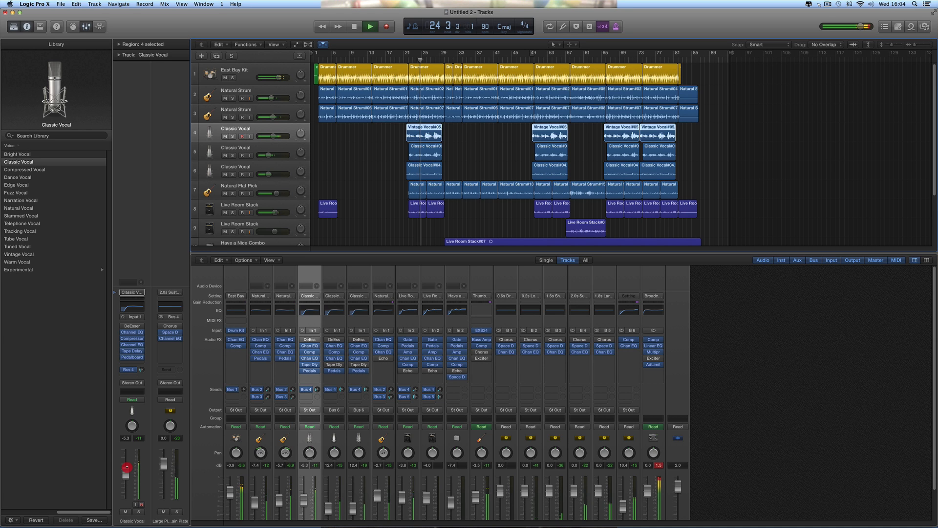
# Loop bars 21 to 29 and set the lead vocal's Compressor to a -24.0 dB threshold, a 97 ms release and a slightly lower ratio.
pyautogui.click(132, 338)
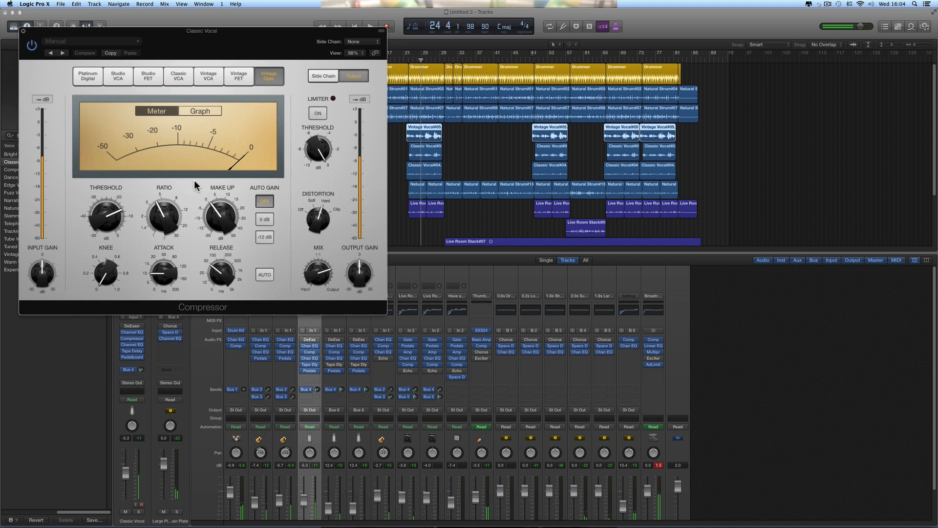
pyautogui.moveTo(164, 36); pyautogui.dragTo(312, 151)
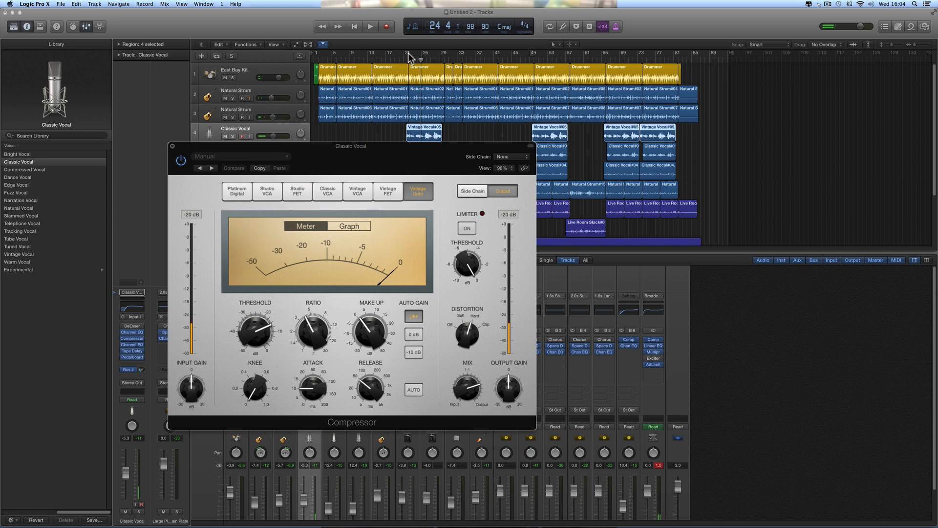
pyautogui.moveTo(412, 53); pyautogui.dragTo(443, 56)
pyautogui.press('space')
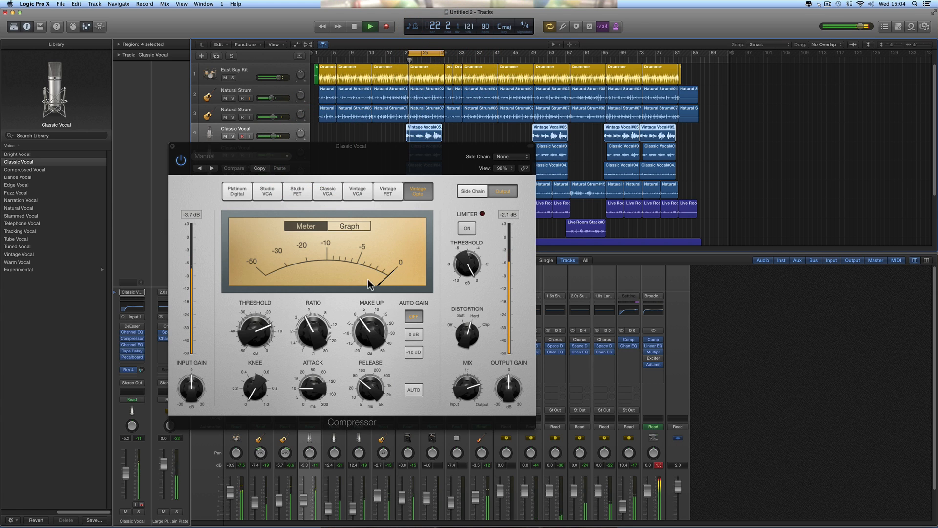
pyautogui.moveTo(254, 331)
pyautogui.mouseDown()
pyautogui.moveTo(258, 354)
pyautogui.moveTo(261, 328)
pyautogui.mouseUp()
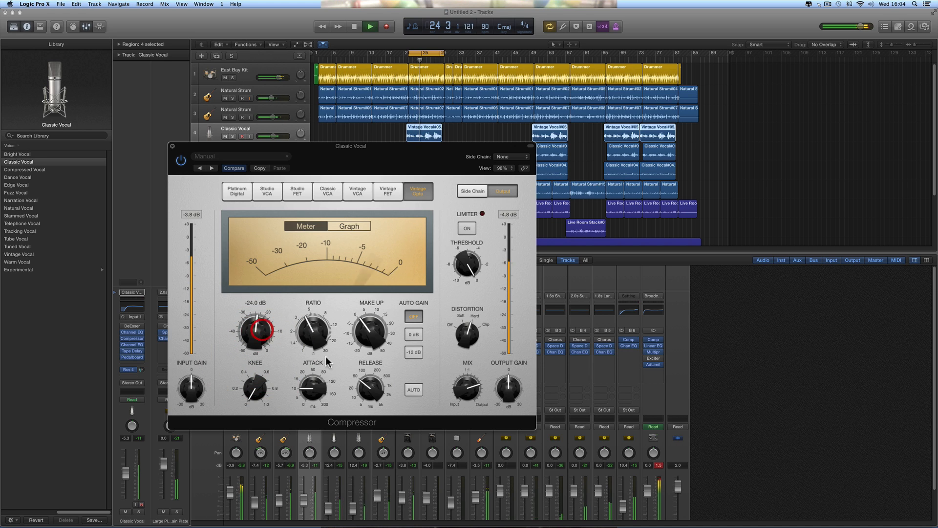
pyautogui.moveTo(365, 388); pyautogui.dragTo(367, 380)
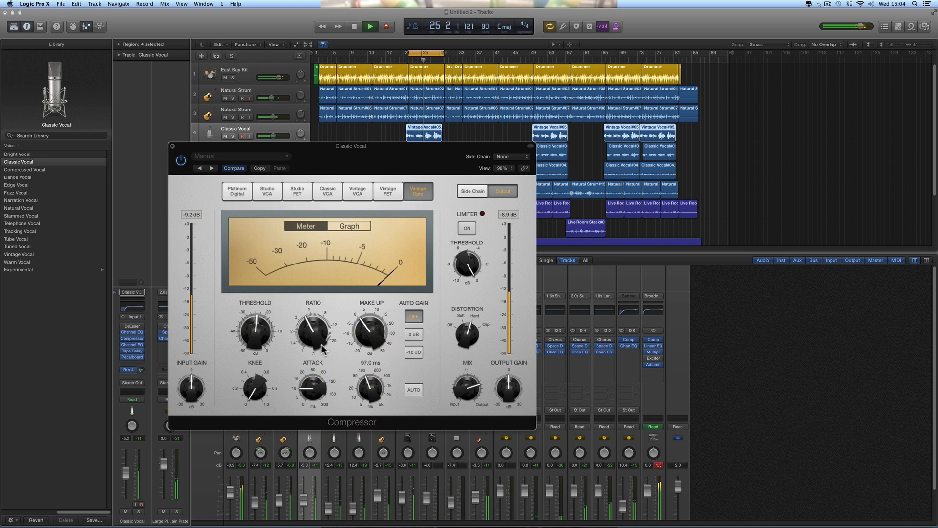
pyautogui.moveTo(315, 339); pyautogui.dragTo(315, 345)
pyautogui.click(172, 146)
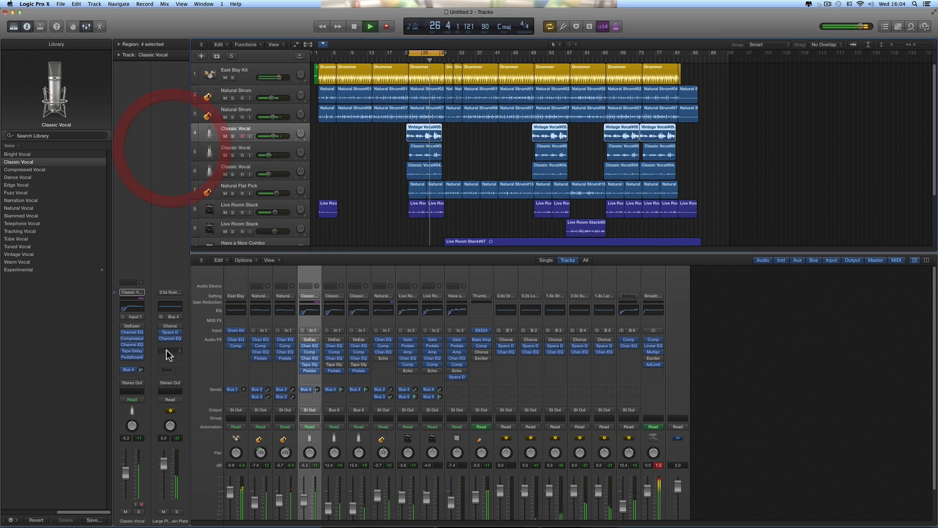
# Set the wet output of the lead vocal's Tape Delay to 16% and audition it.
pyautogui.click(131, 350)
pyautogui.moveTo(172, 36); pyautogui.dragTo(207, 96)
pyautogui.press('space')
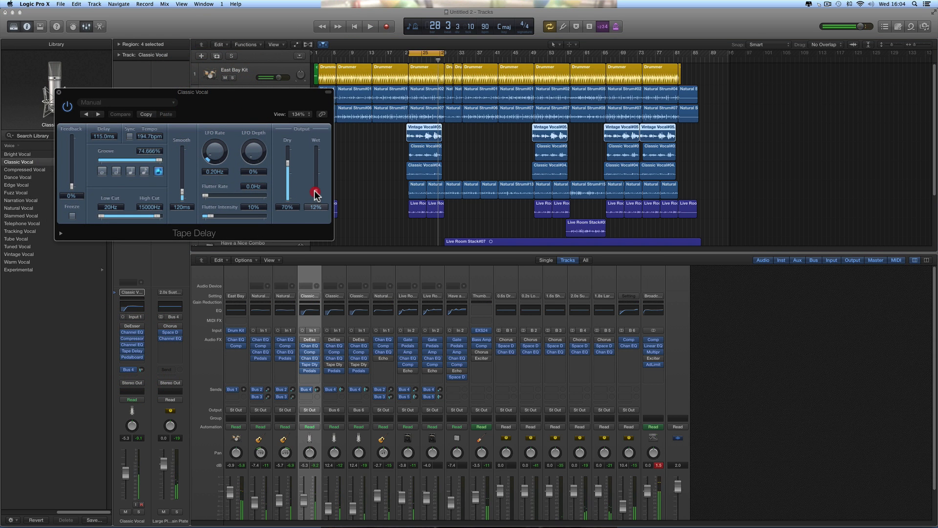
pyautogui.press('space')
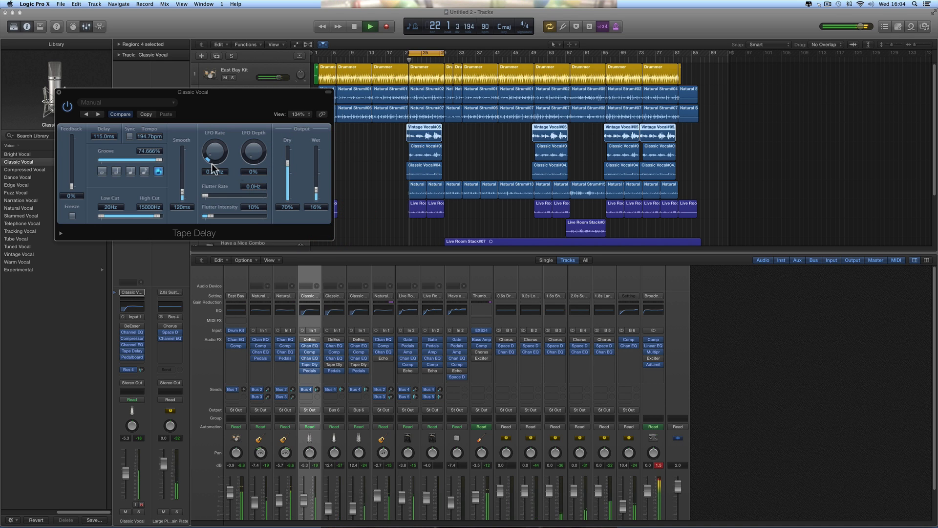
pyautogui.click(60, 93)
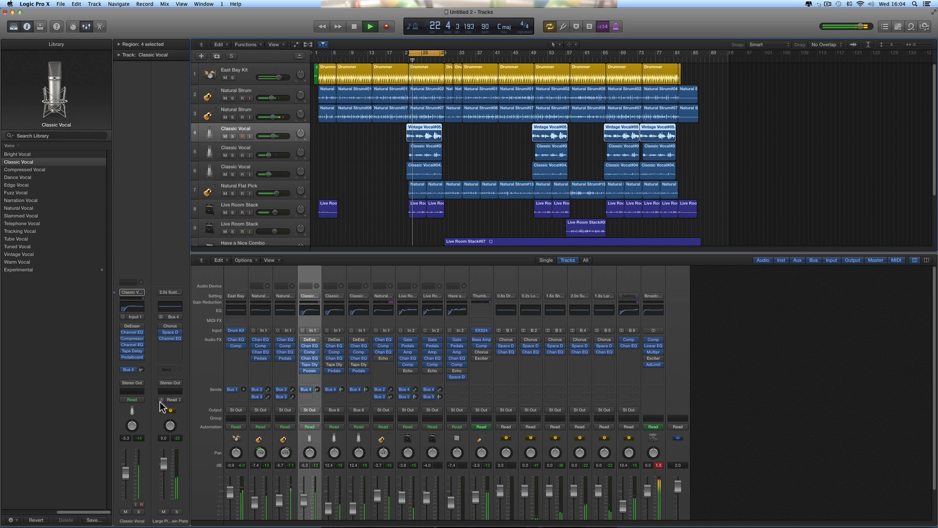
# Set the lead vocal level to -5.0 dB and raise the Aux 6 level, and stop playback.
pyautogui.moveTo(126, 472); pyautogui.dragTo(125, 470)
pyautogui.scroll(-3, 749, 406)
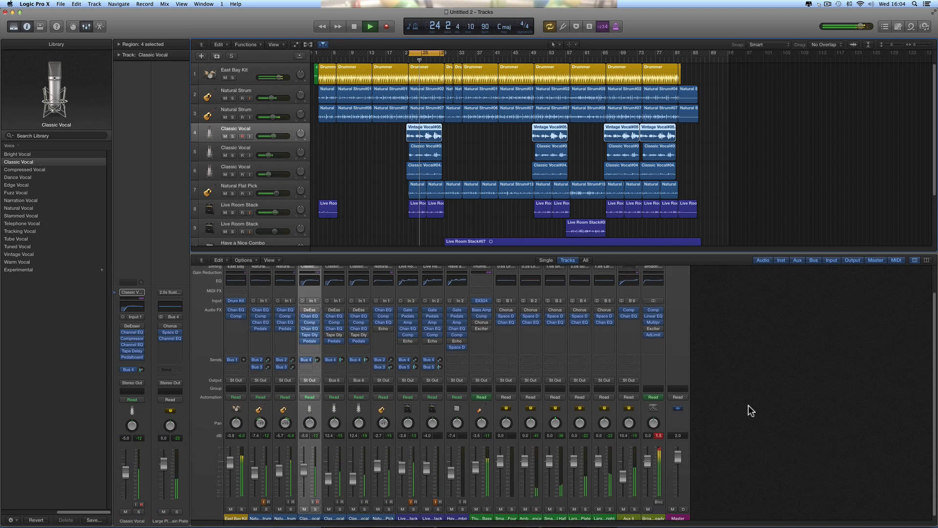
pyautogui.press('space')
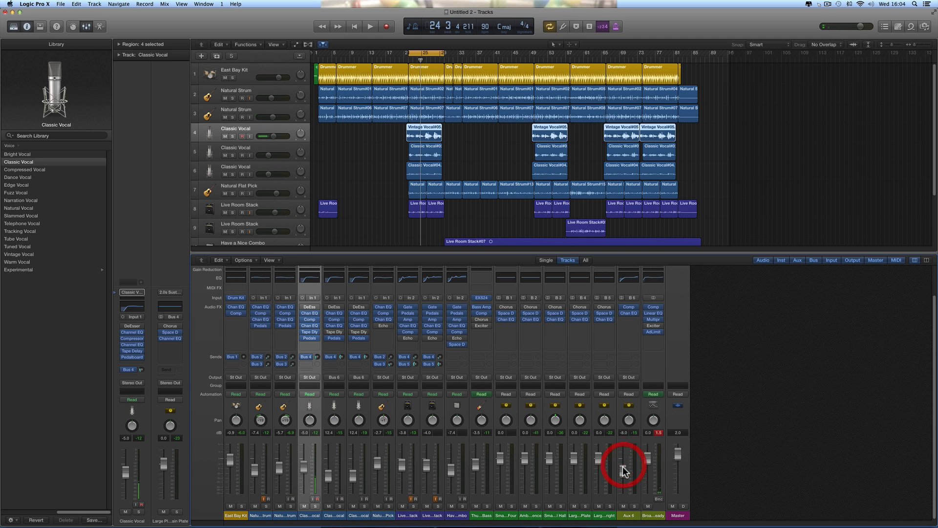
# Insert a stereo Chorus on Aux 6, try the Glimmering Chorus preset, and choose the Vocal Backups preset.
pyautogui.click(629, 318)
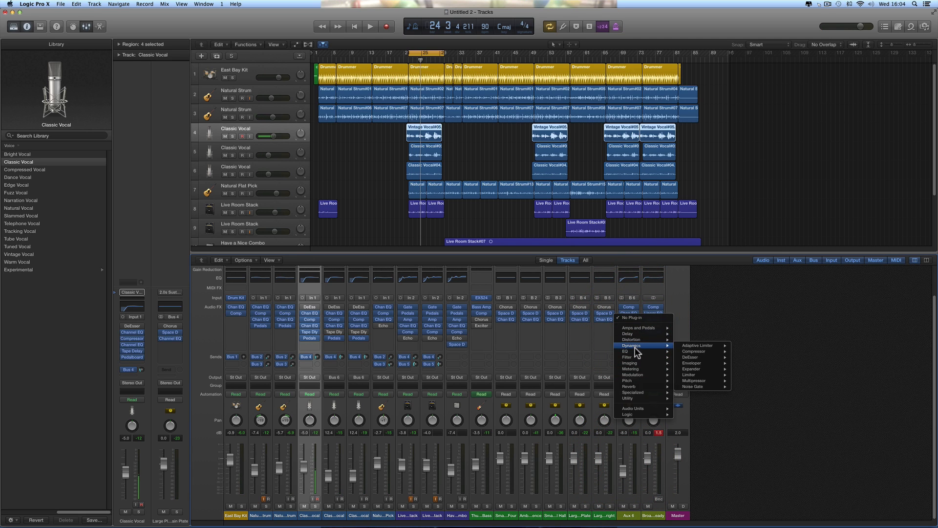
pyautogui.moveTo(635, 374)
pyautogui.moveTo(685, 375)
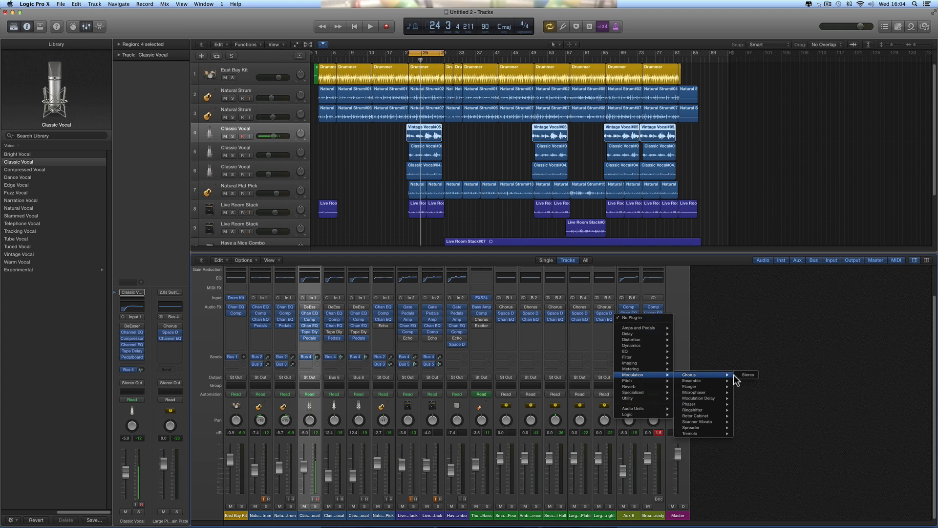
pyautogui.click(750, 376)
pyautogui.moveTo(88, 30); pyautogui.dragTo(579, 253)
pyautogui.click(556, 268)
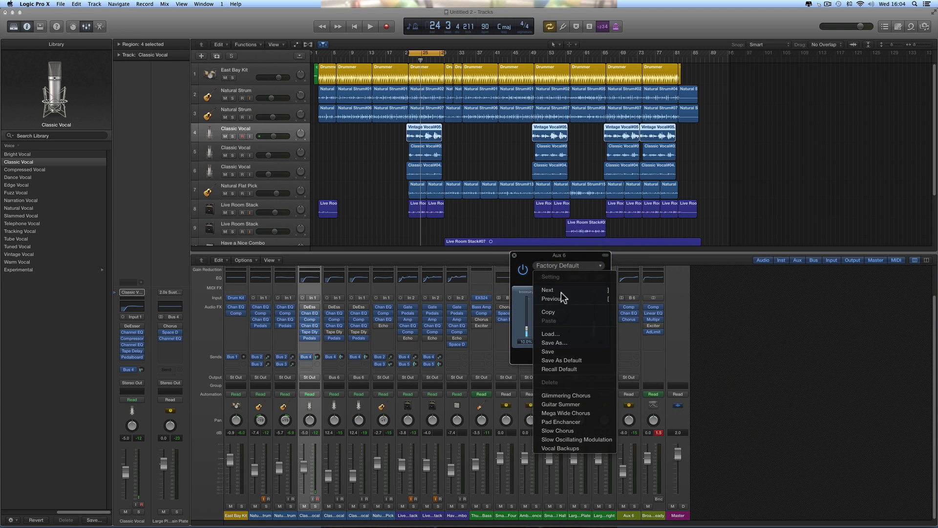
pyautogui.click(579, 395)
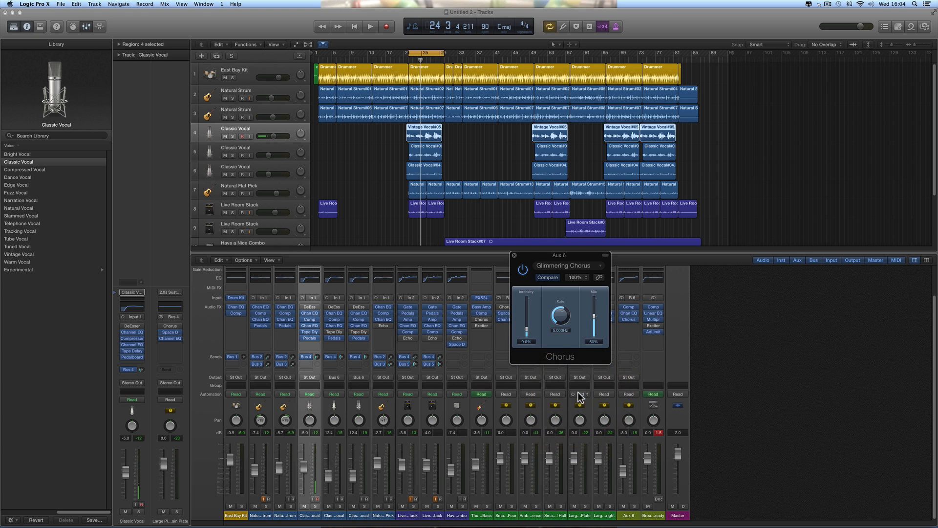
pyautogui.click(556, 267)
pyautogui.click(562, 448)
# Set the Aux 6 level to -9.0 dB and its Chorus mix to 28% while auditioning the looped chorus.
pyautogui.press('space')
pyautogui.click(624, 471)
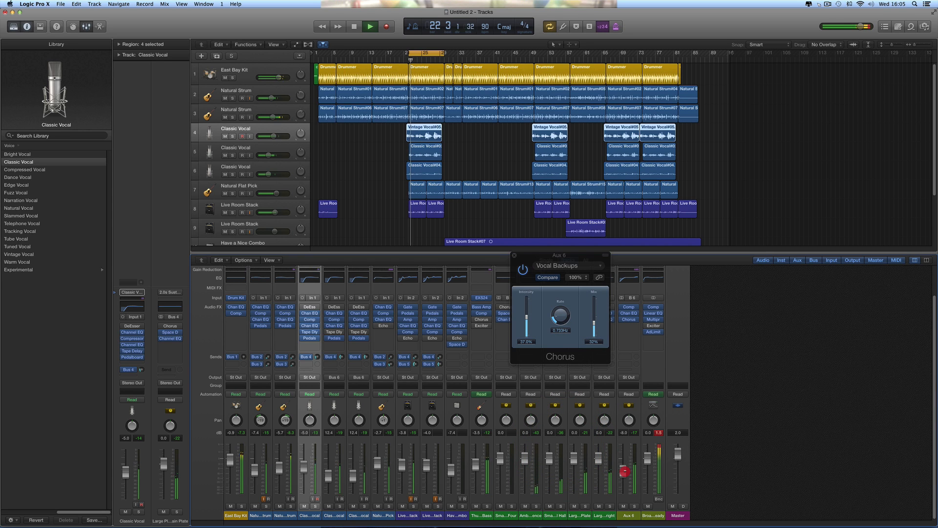
pyautogui.press('space')
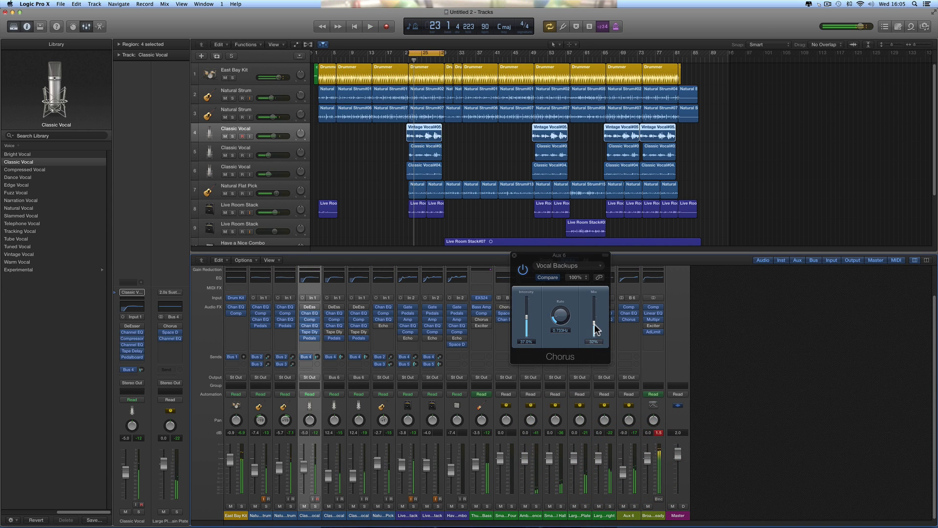
pyautogui.click(594, 326)
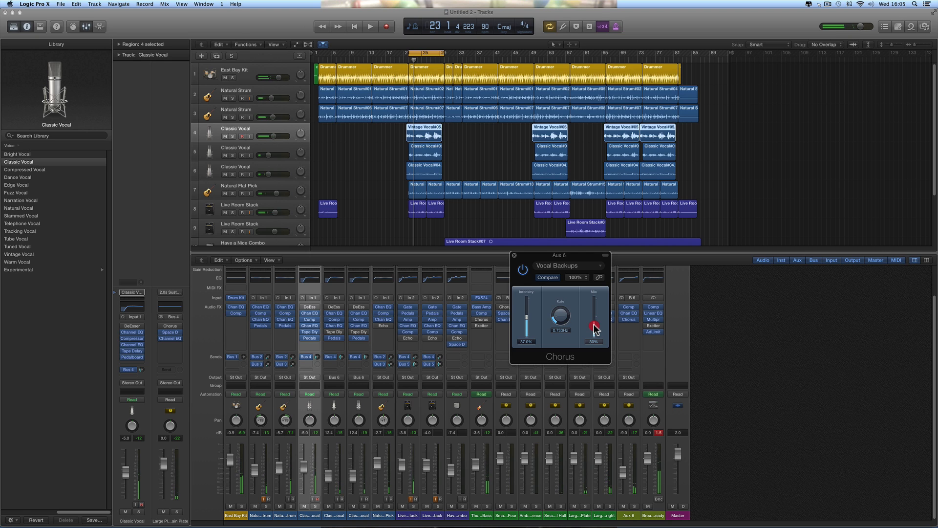
pyautogui.click(594, 325)
pyautogui.press('space')
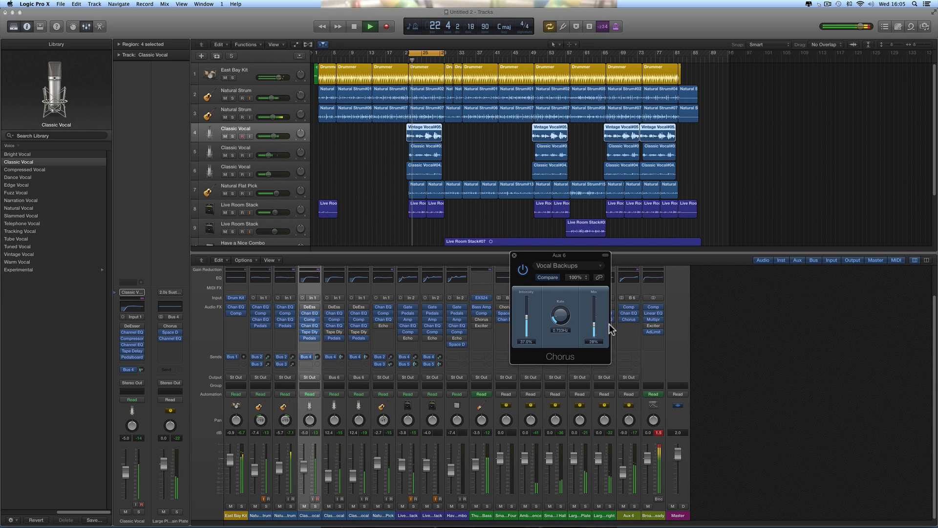
# Close the Chorus, stop playback, and insert a stereo Stereo Spread on Aux 6 with the Medium HF Spread preset.
pyautogui.click(514, 256)
pyautogui.press('space')
pyautogui.click(626, 325)
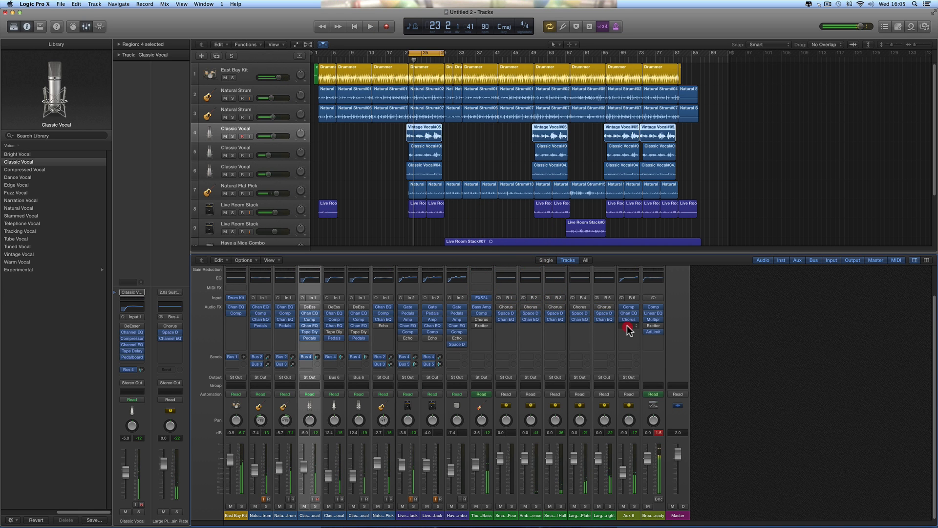
pyautogui.moveTo(634, 392)
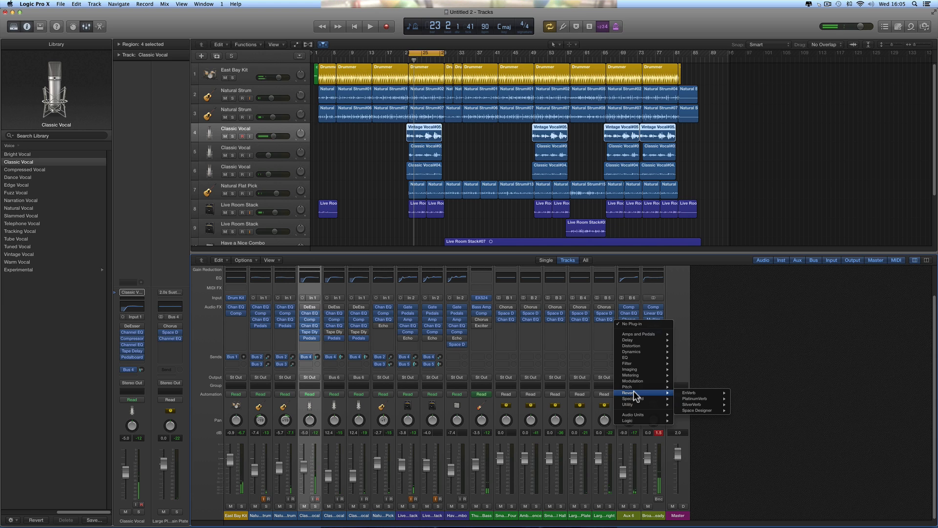
pyautogui.moveTo(631, 370)
pyautogui.moveTo(708, 381)
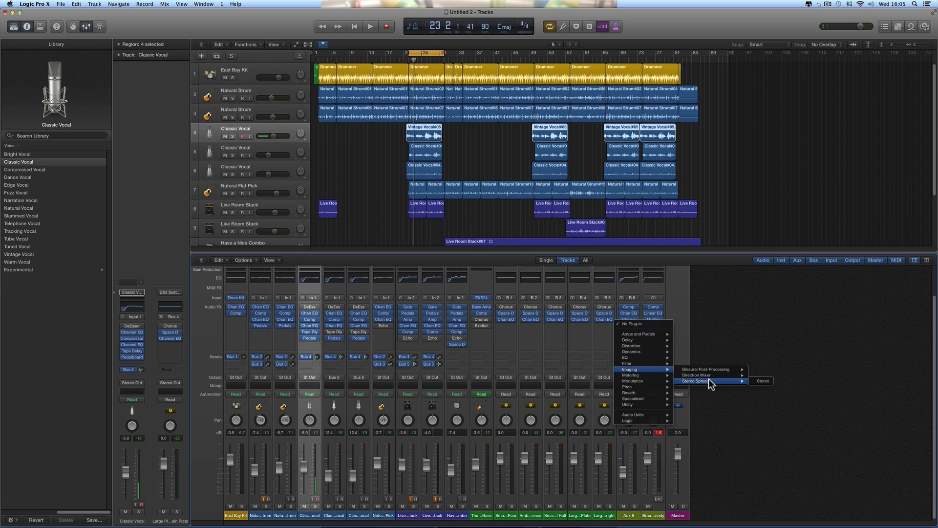
pyautogui.click(763, 380)
pyautogui.moveTo(147, 34); pyautogui.dragTo(581, 252)
pyautogui.click(508, 257)
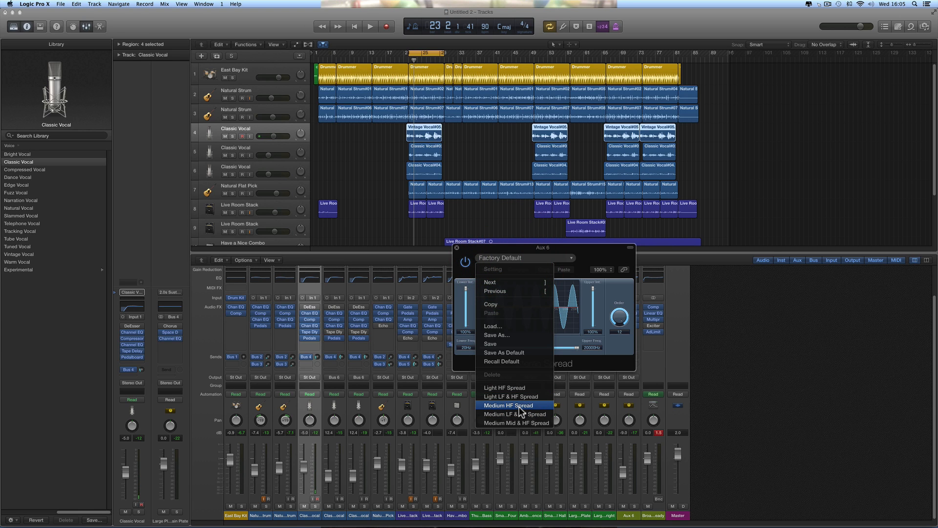
pyautogui.click(519, 406)
# Lower the Aux 6 level to -10.6 dB while auditioning the Stereo Spread, and close the plug-in.
pyautogui.press('space')
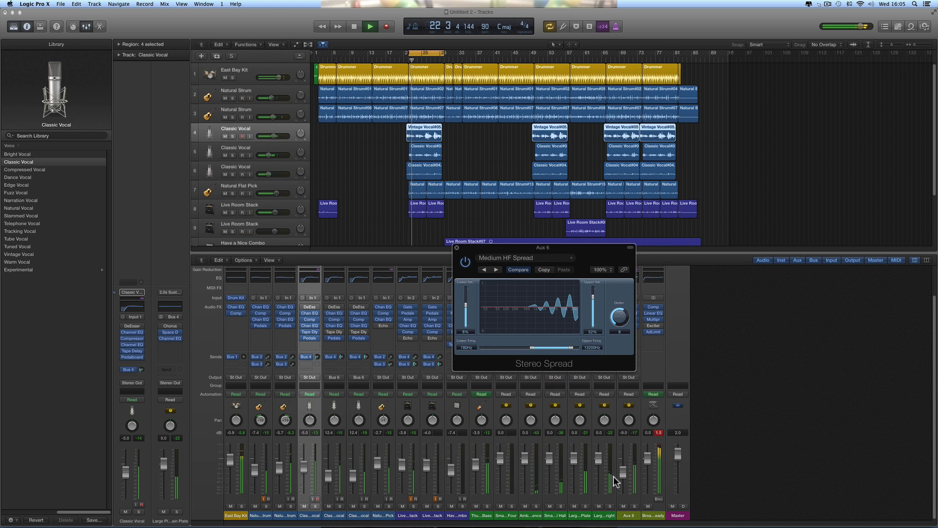
pyautogui.moveTo(622, 473); pyautogui.dragTo(622, 477)
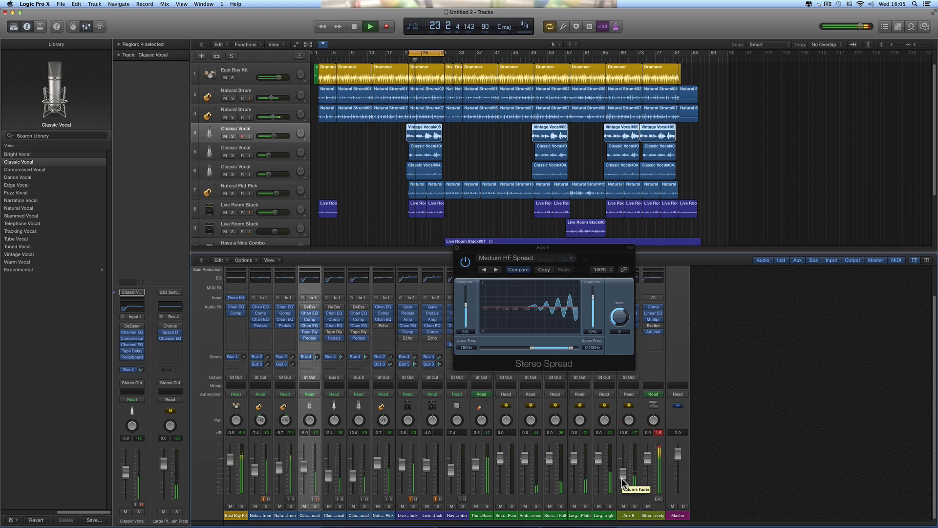
pyautogui.click(458, 248)
pyautogui.press('space')
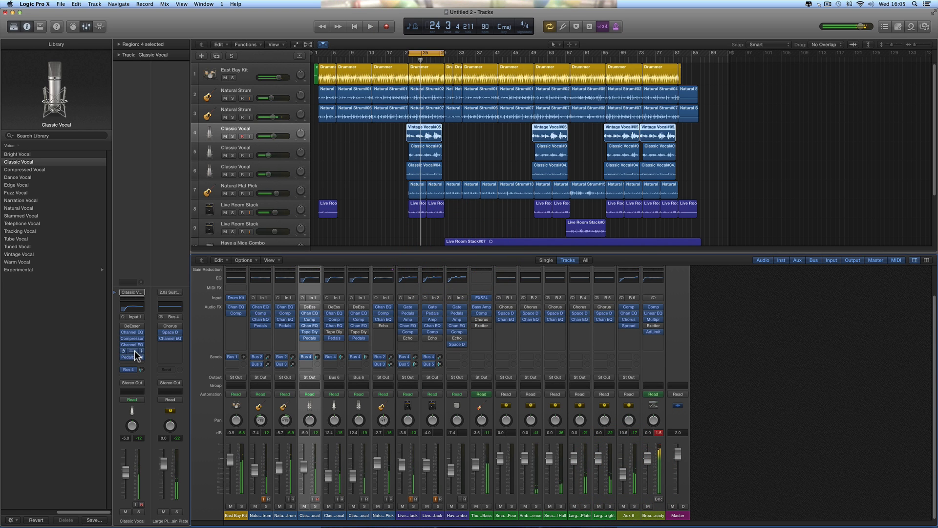
# Set the lead vocal's Tape Delay wet output to 11% and the Aux 6 level to -10.2 dB while auditioning the loop.
pyautogui.click(132, 351)
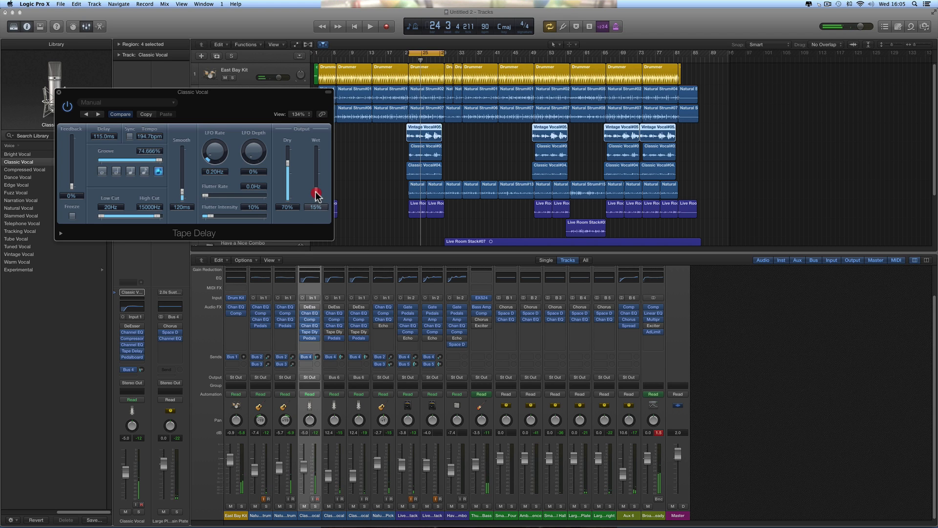
pyautogui.press('space')
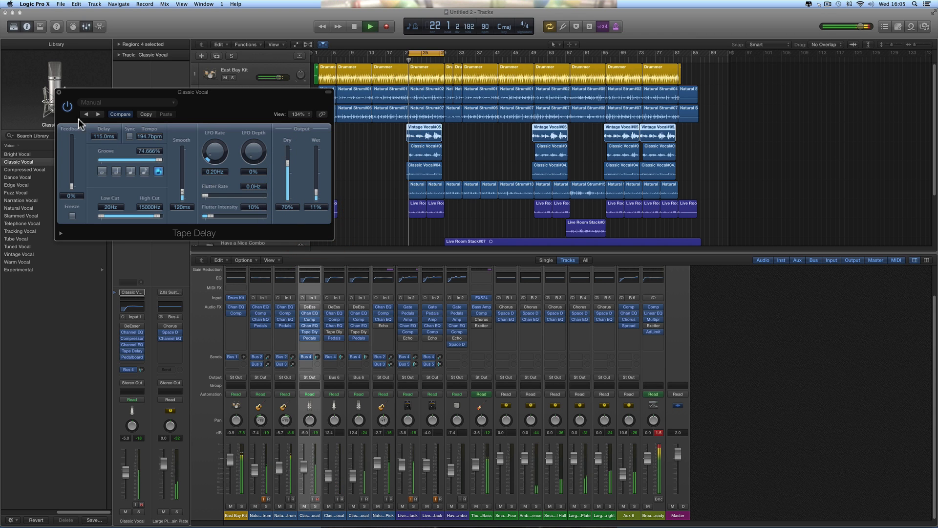
pyautogui.click(58, 92)
pyautogui.moveTo(623, 471); pyautogui.dragTo(623, 474)
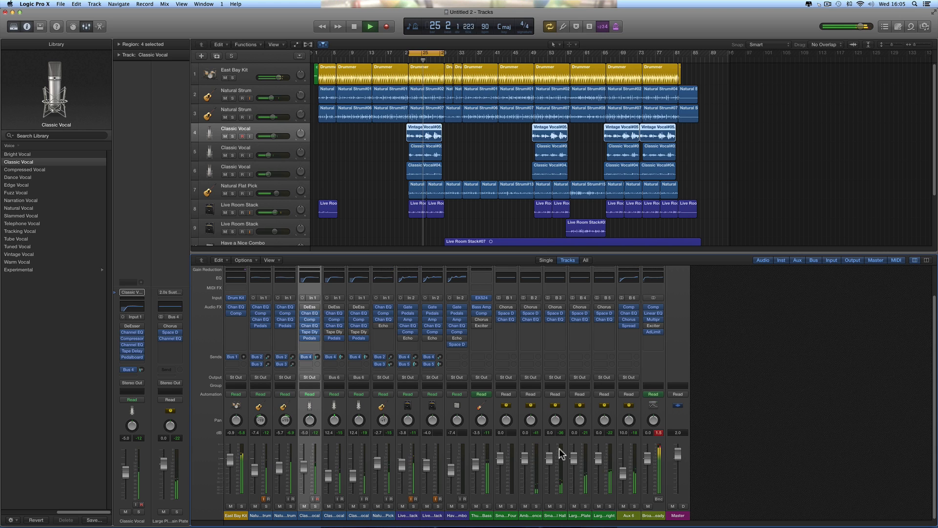
pyautogui.moveTo(623, 473); pyautogui.dragTo(623, 474)
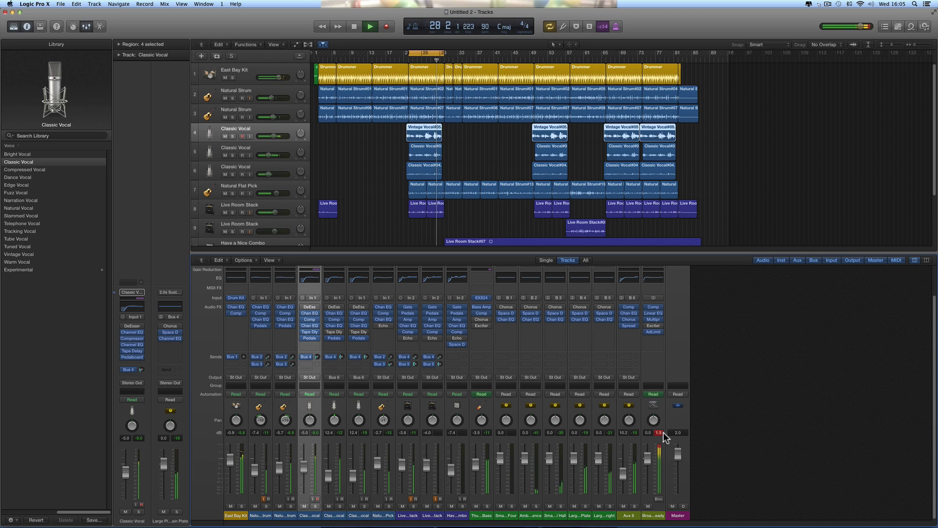
pyautogui.press('space')
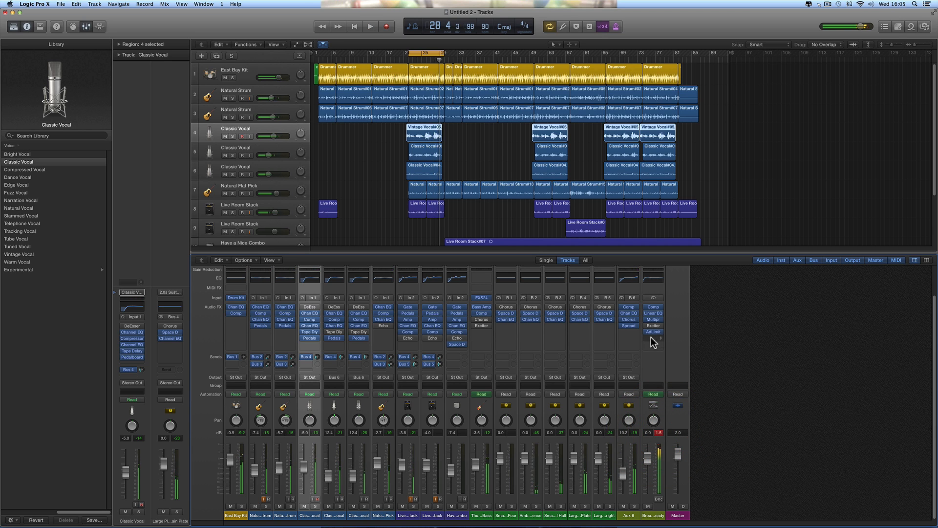
# Open the Adaptive Limiter on the Broadcast Ready channel, set its out ceiling to -1.0 dB during playback, and reset the channel's peak reading.
pyautogui.click(654, 333)
pyautogui.moveTo(104, 34); pyautogui.dragTo(521, 213)
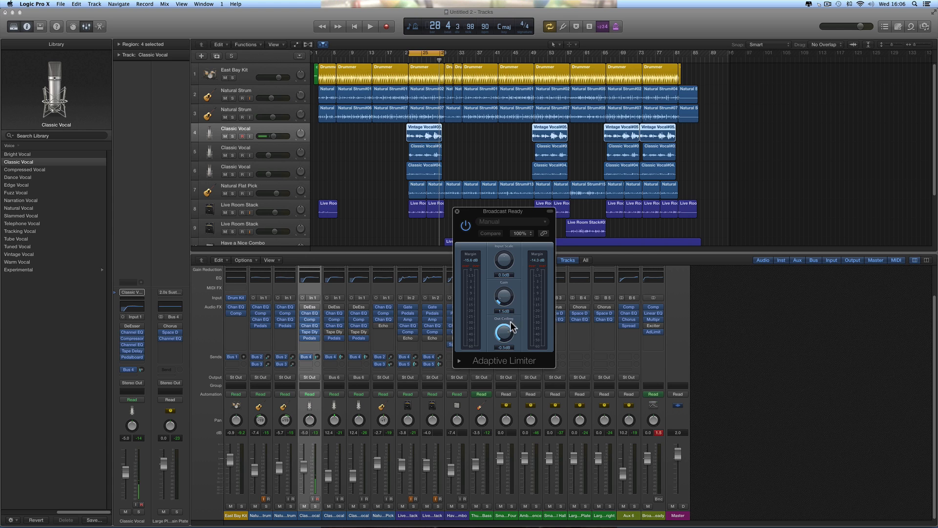
pyautogui.press('space')
pyautogui.moveTo(506, 336); pyautogui.dragTo(503, 346)
pyautogui.click(658, 432)
pyautogui.click(659, 432)
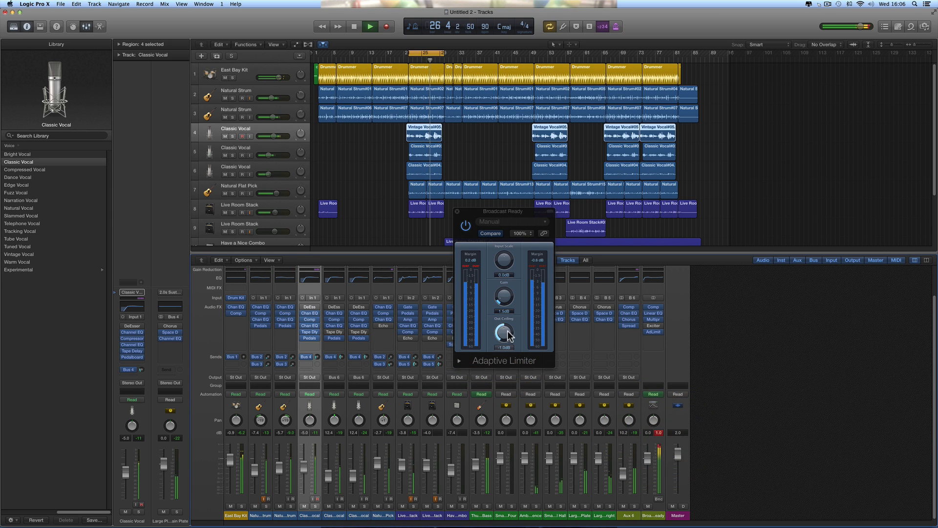
# Set the Adaptive Limiter's gain to 0.0 dB and out ceiling to -1.1 dB, resetting the Broadcast Ready peak reading to check for clipping.
pyautogui.moveTo(503, 299); pyautogui.dragTo(503, 299)
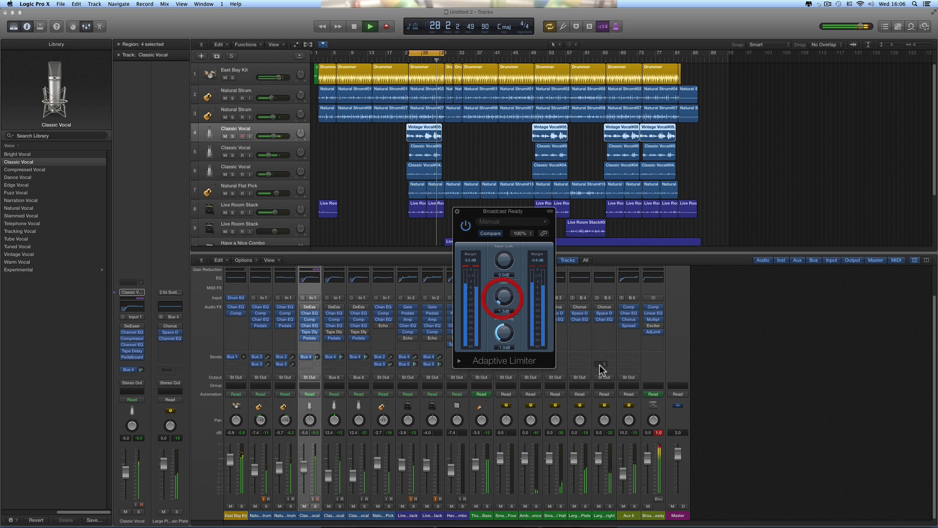
pyautogui.click(659, 433)
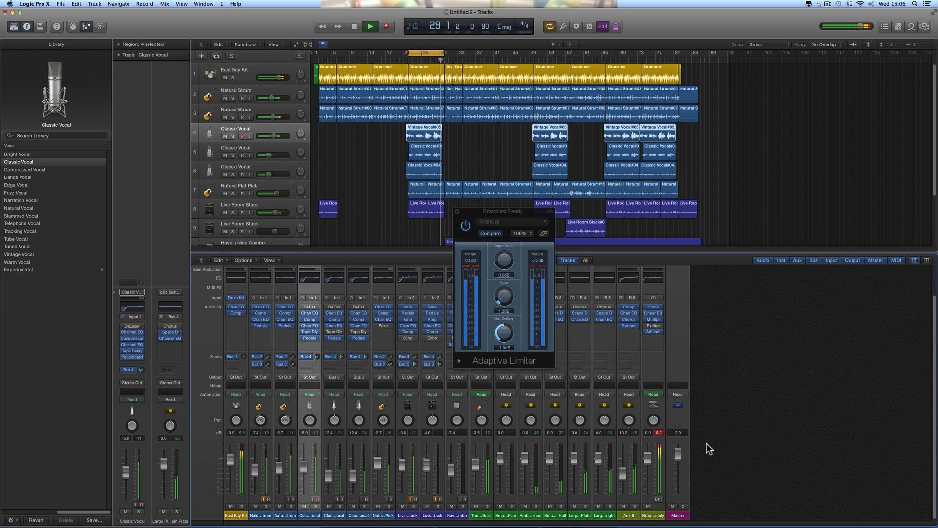
pyautogui.moveTo(503, 299); pyautogui.dragTo(504, 304)
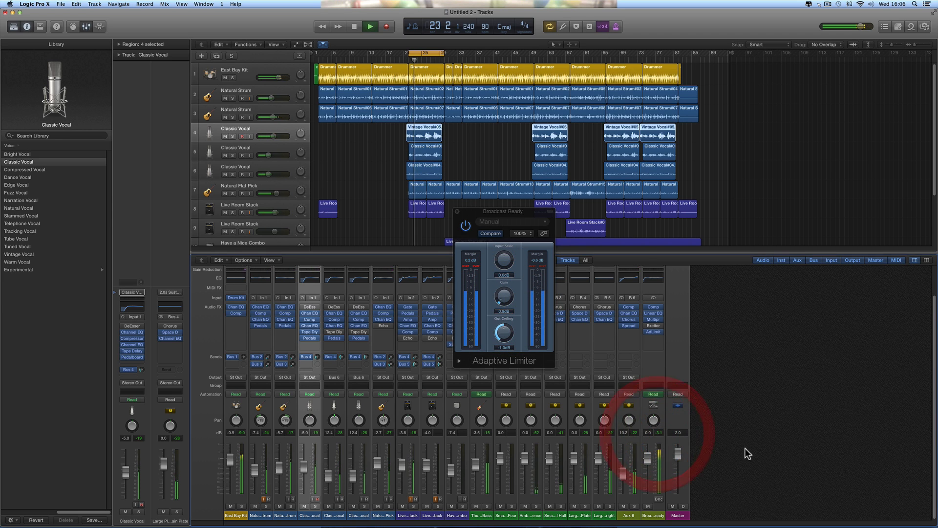
pyautogui.moveTo(504, 296); pyautogui.dragTo(501, 335)
pyautogui.click(658, 433)
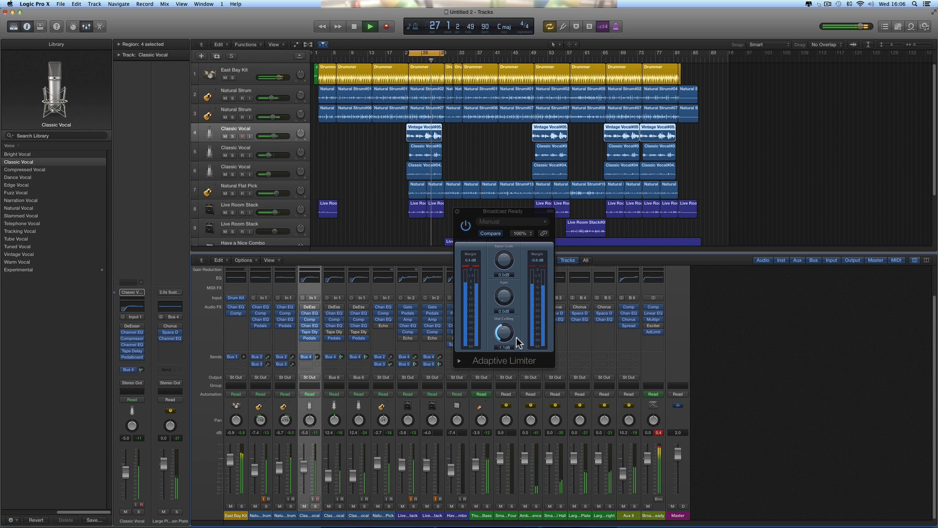
# Load the Adaptive Limiter's Soft Limiter preset, set out ceiling to -1.9 dB and gain to 1.6 dB, and recheck the output peak.
pyautogui.click(498, 222)
pyautogui.click(500, 378)
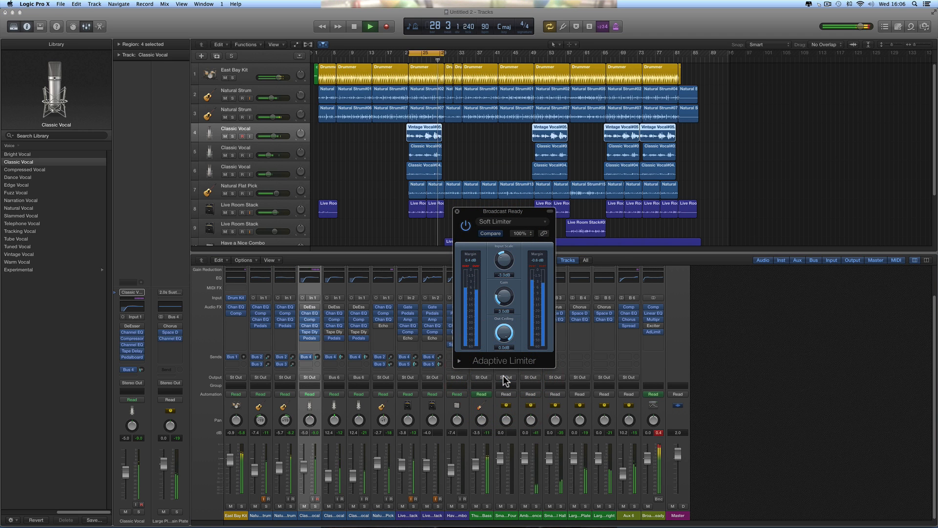
pyautogui.click(658, 432)
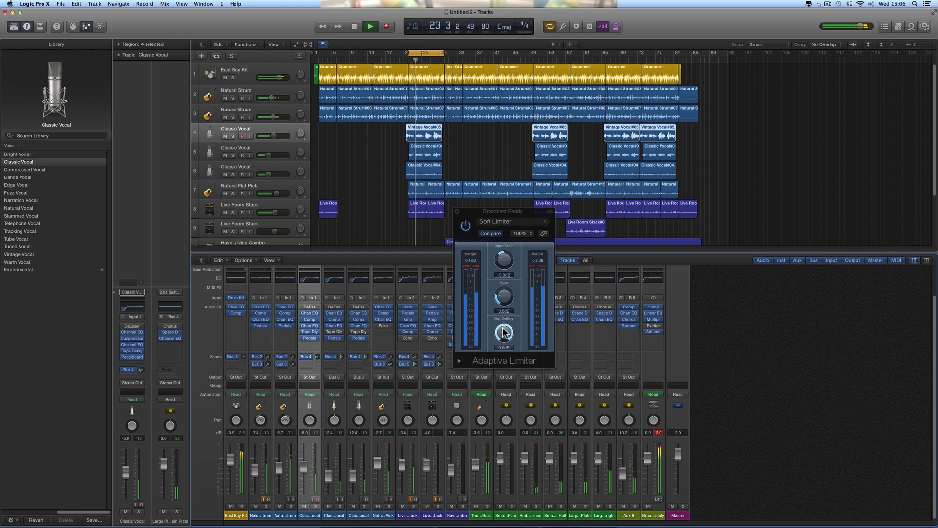
pyautogui.moveTo(504, 333); pyautogui.dragTo(508, 383)
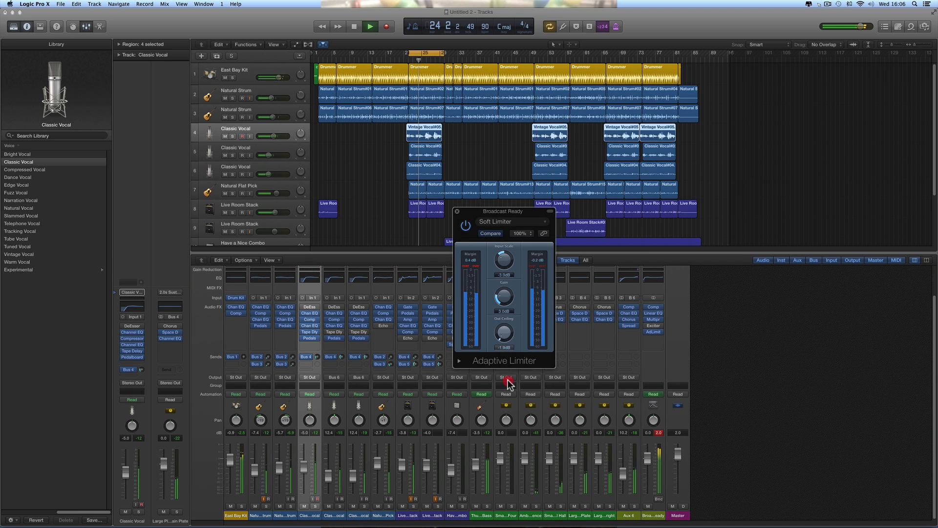
pyautogui.click(657, 432)
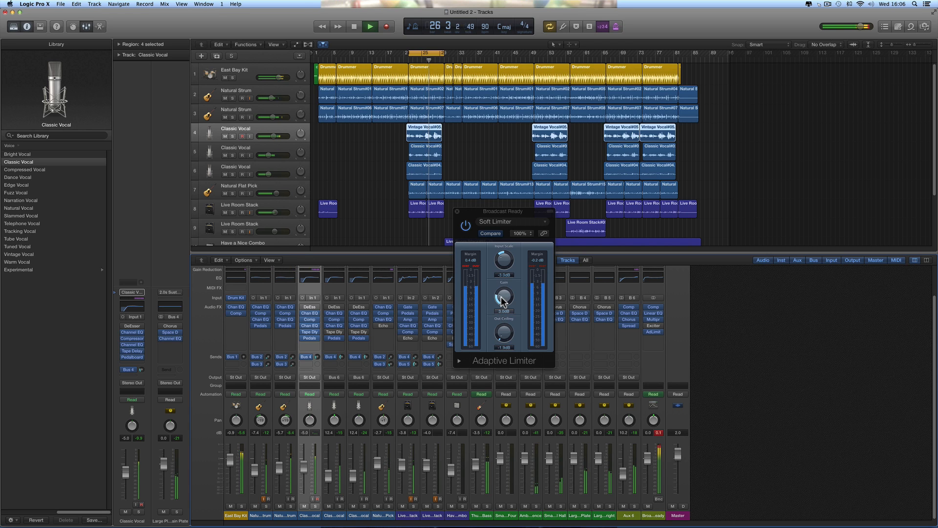
pyautogui.moveTo(504, 298); pyautogui.dragTo(504, 311)
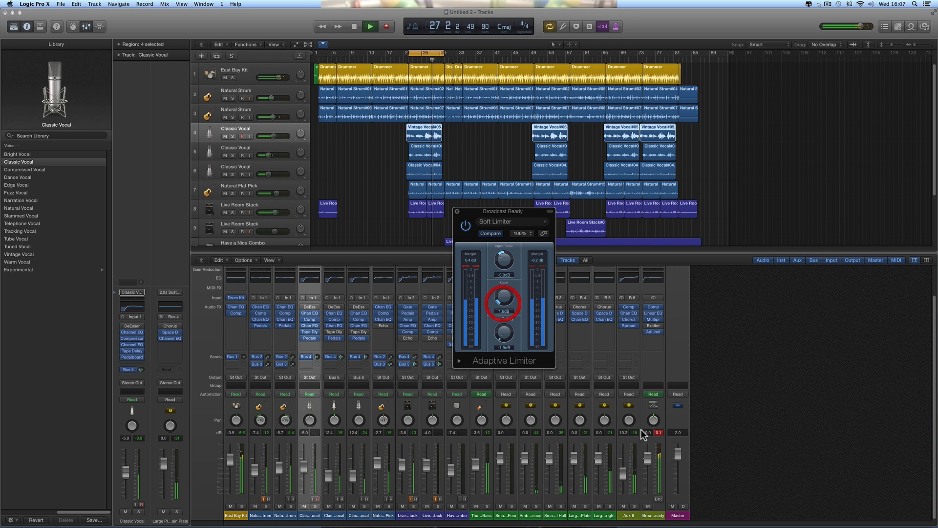
pyautogui.click(658, 432)
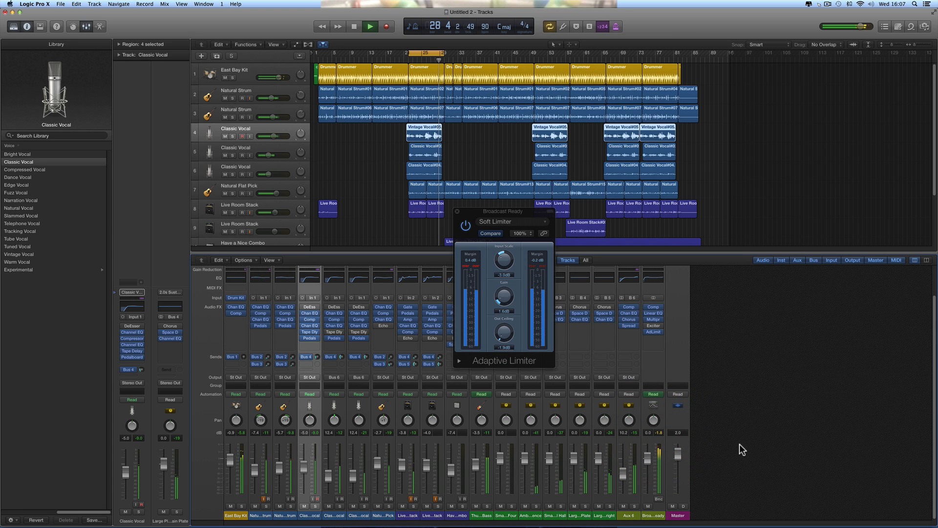
pyautogui.click(457, 211)
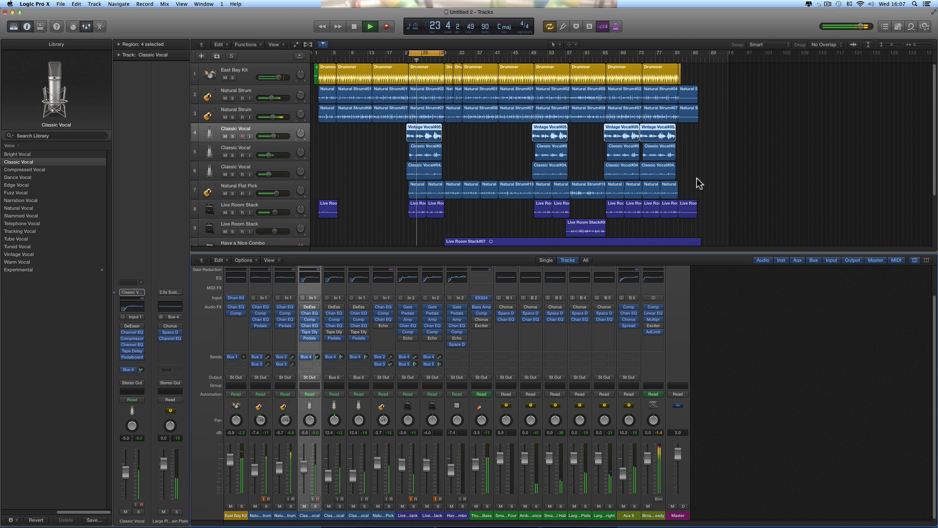
# Slightly lower the Master control of the Thumb Bass track's Bass Amp Designer and audition the result.
pyautogui.scroll(-3, 698, 183)
pyautogui.press('space')
pyautogui.click(281, 220)
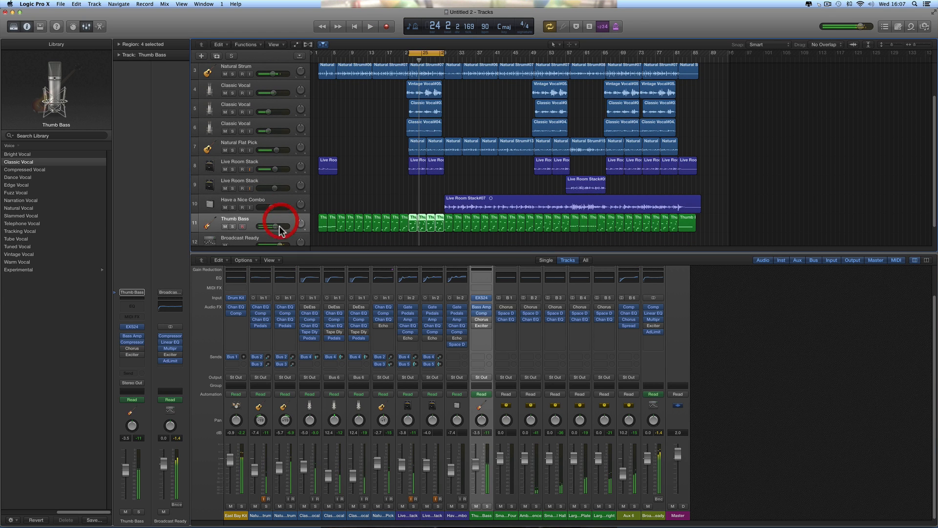
pyautogui.click(133, 337)
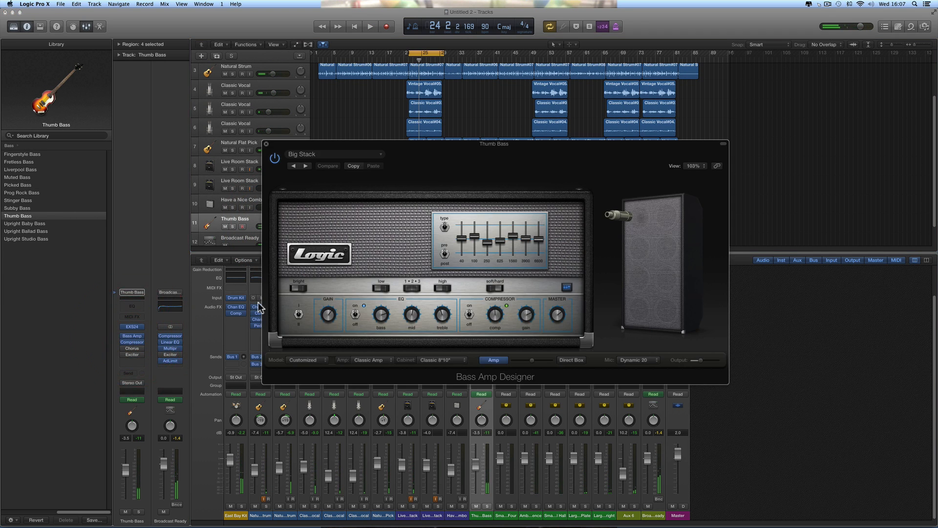
pyautogui.moveTo(557, 320); pyautogui.dragTo(557, 322)
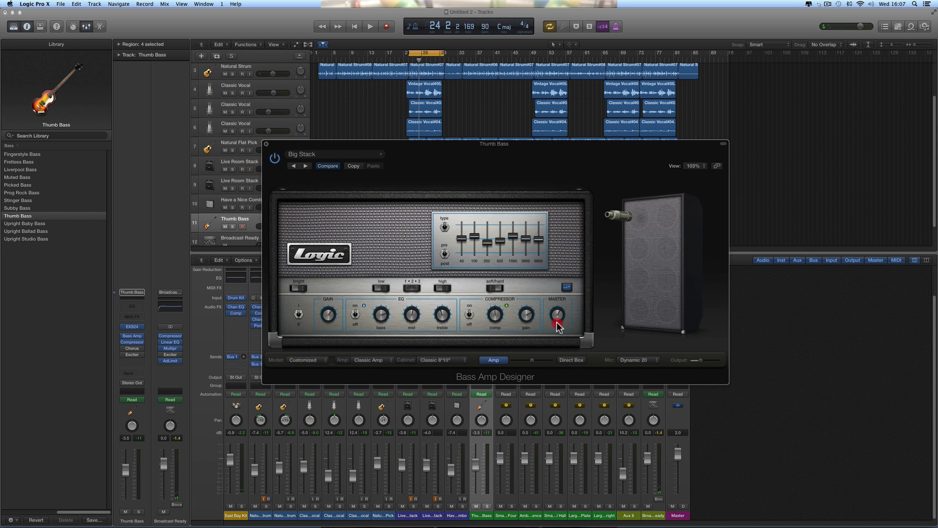
pyautogui.press('space')
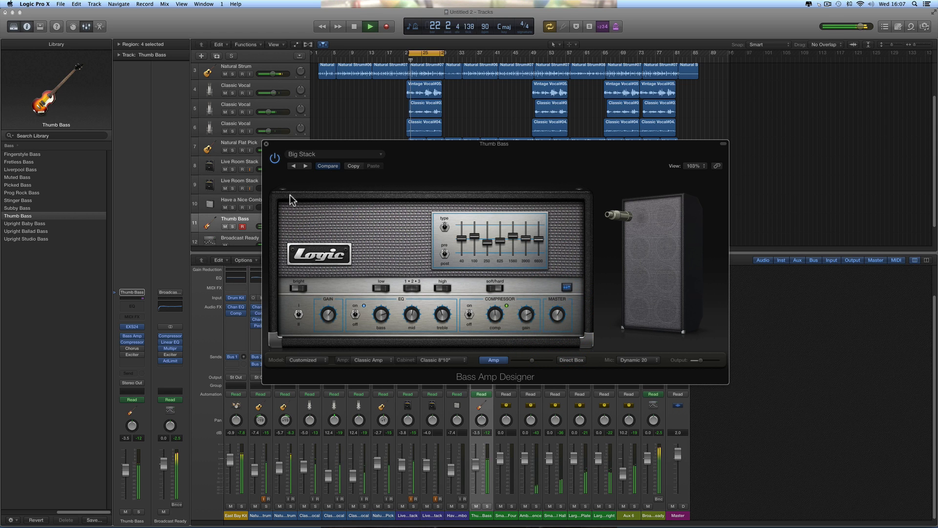
pyautogui.click(265, 144)
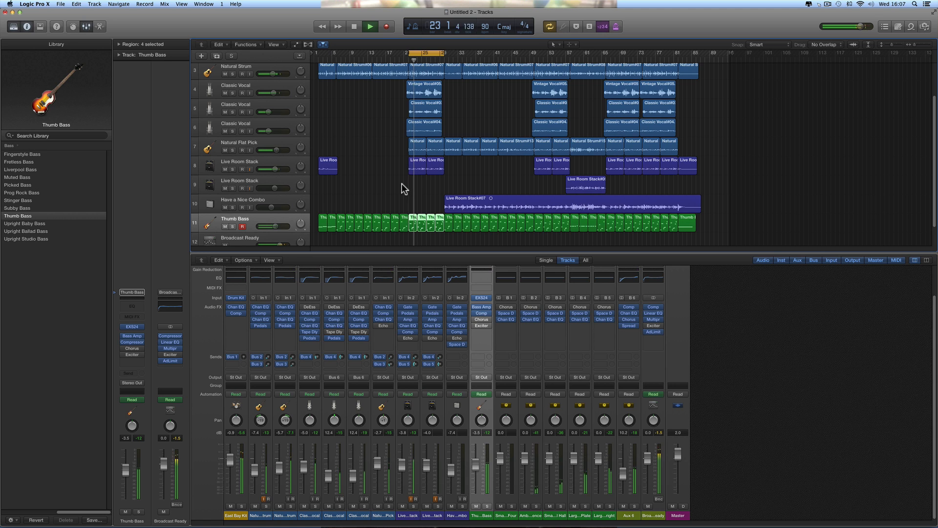
# Turn off the cycle range and raise the master volume to +3.3 dB during playback.
pyautogui.scroll(3, 369, 166)
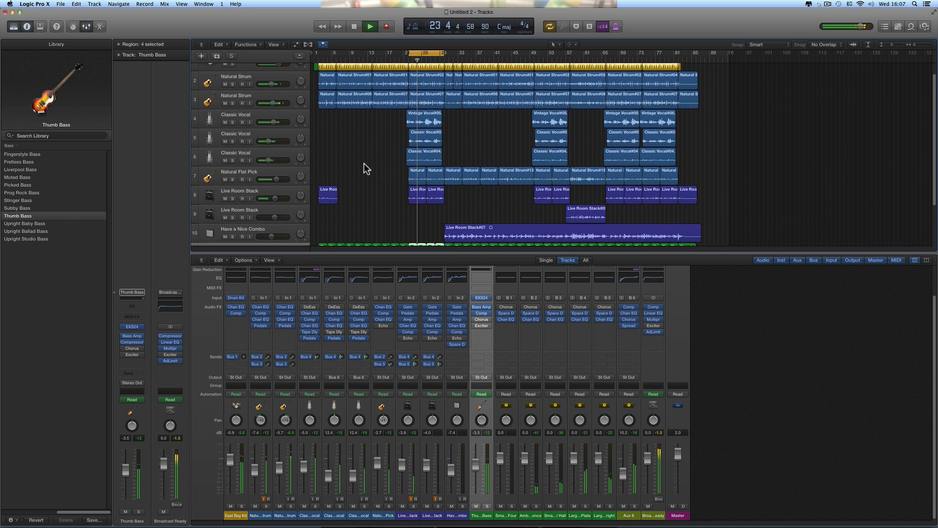
pyautogui.scroll(1, 304, 118)
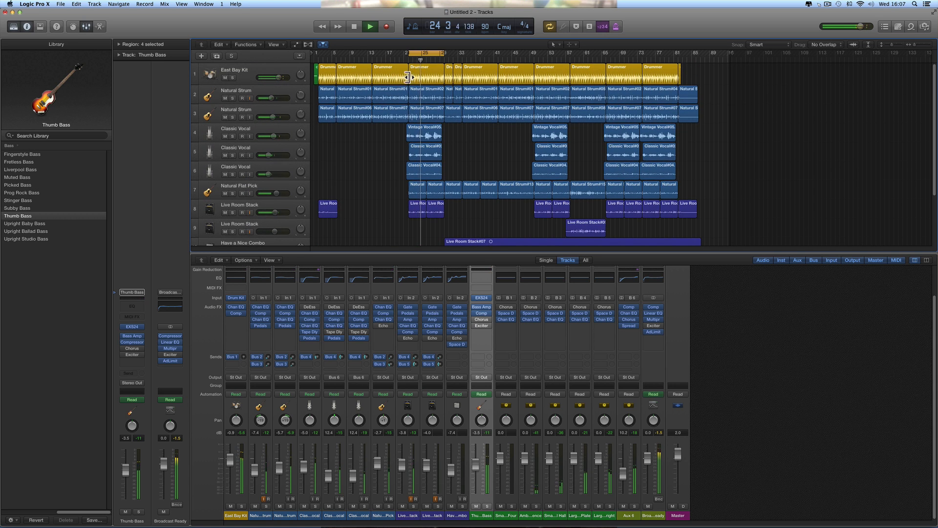
pyautogui.click(423, 53)
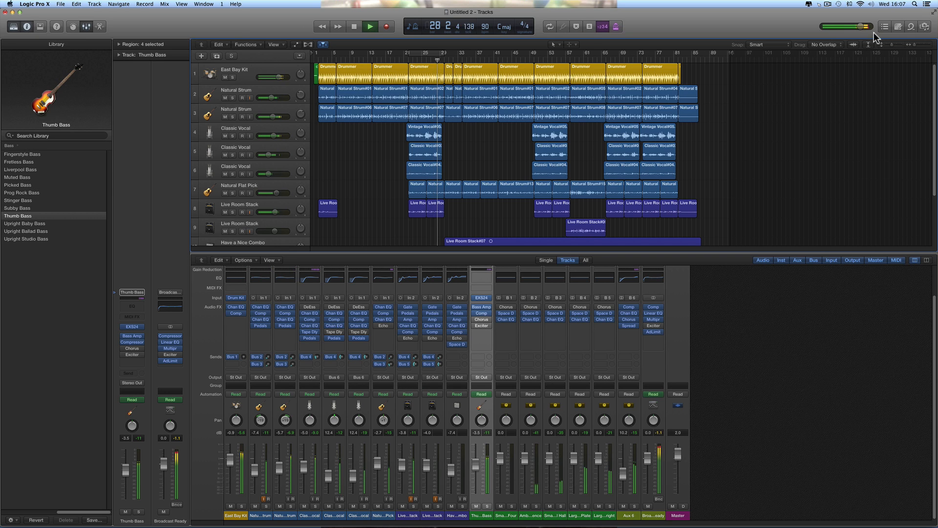
pyautogui.moveTo(861, 28); pyautogui.dragTo(865, 30)
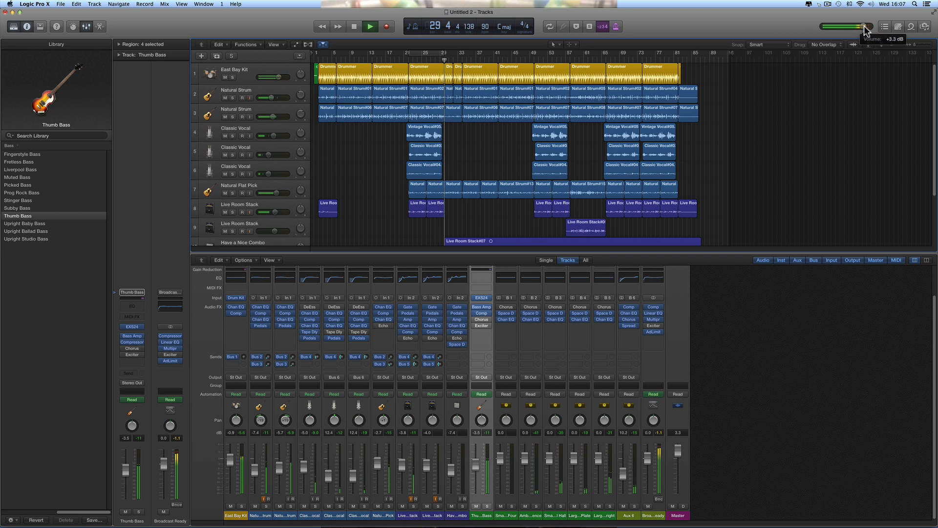
pyautogui.scroll(-1, 770, 131)
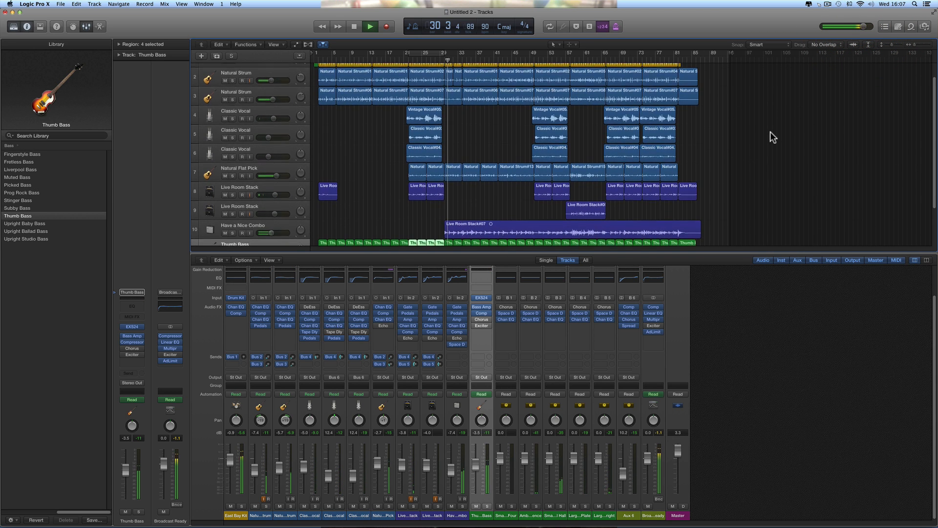
# Fine-tune the first Classic Vocal track's volume during playback, resetting the Broadcast Ready peak reading and replaying from about bar 64.
pyautogui.scroll(-1, 770, 130)
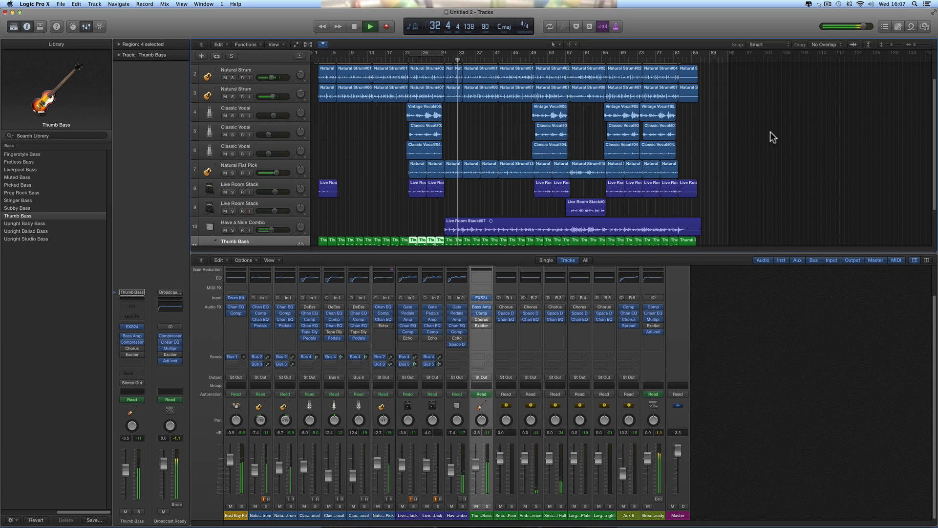
pyautogui.scroll(2, 770, 130)
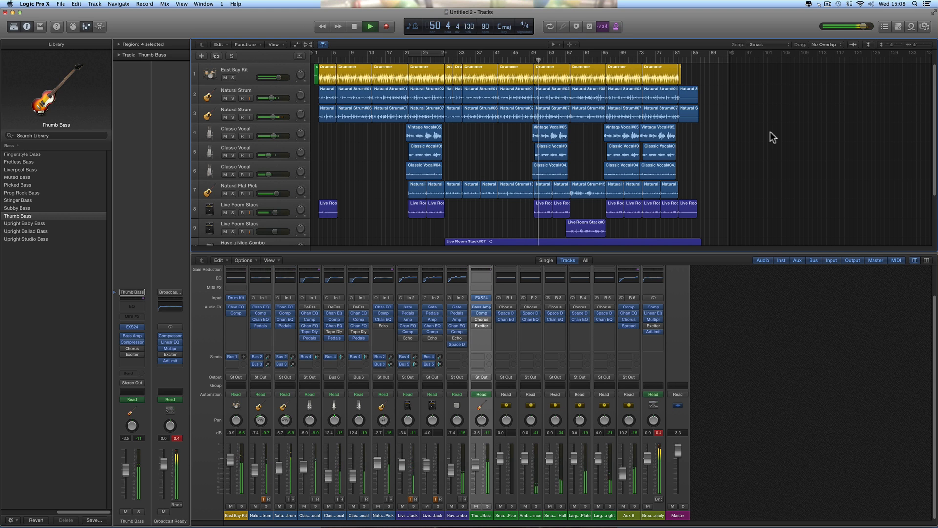
pyautogui.click(659, 433)
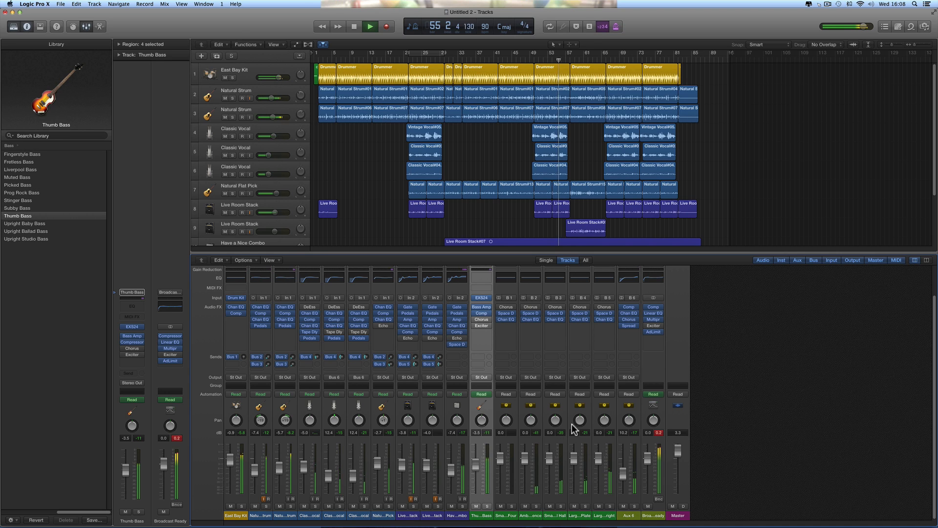
pyautogui.click(272, 135)
pyautogui.moveTo(271, 135); pyautogui.dragTo(273, 139)
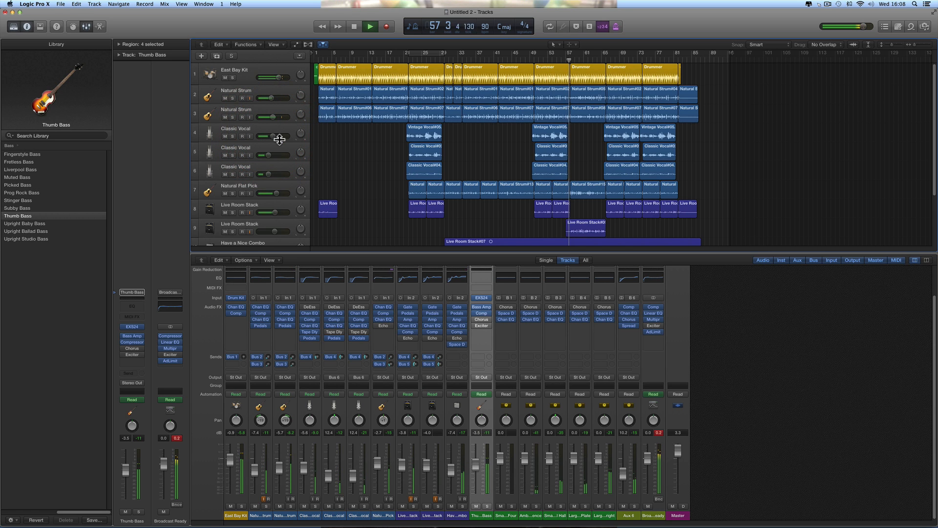
pyautogui.click(660, 433)
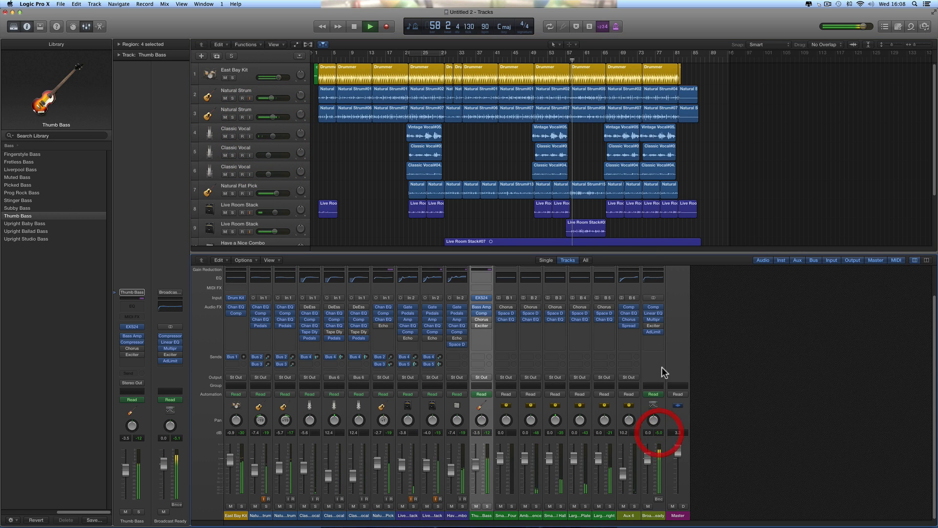
pyautogui.click(597, 58)
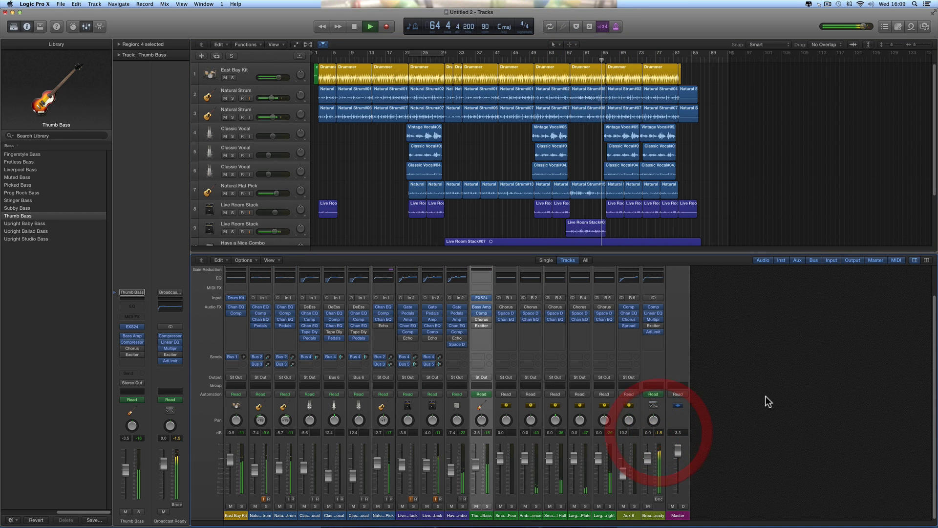
pyautogui.moveTo(271, 136); pyautogui.dragTo(270, 136)
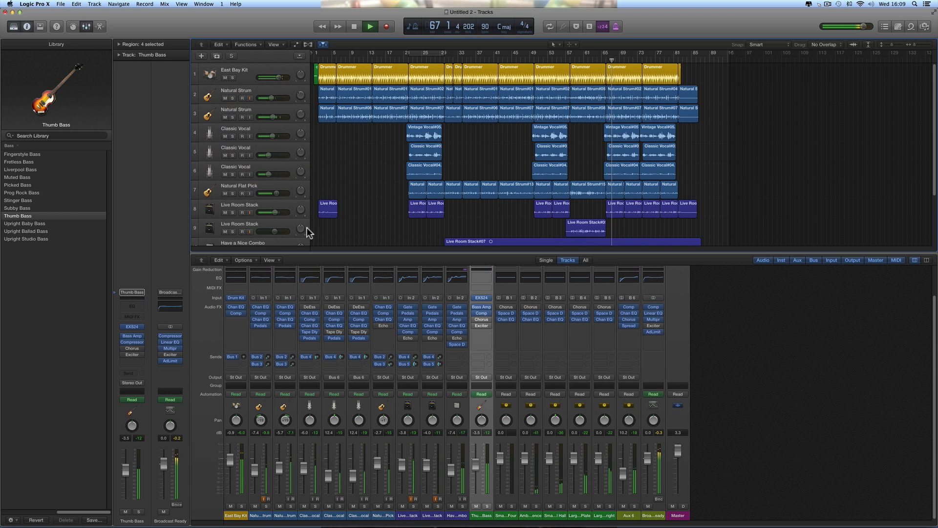
# Lower Aux 6 to -11.6 dB and the Have a Nice Combo track to -8.4 dB.
pyautogui.click(622, 475)
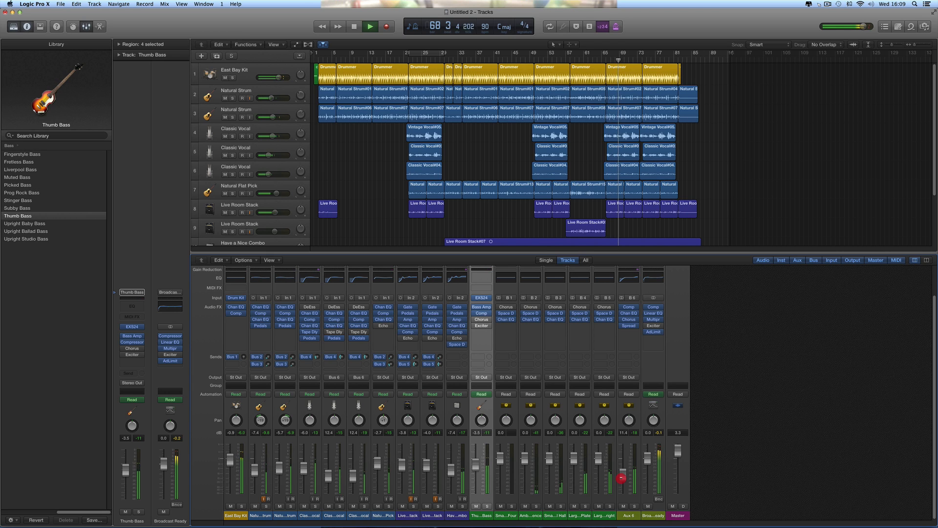
pyautogui.moveTo(621, 478); pyautogui.dragTo(622, 472)
pyautogui.click(254, 242)
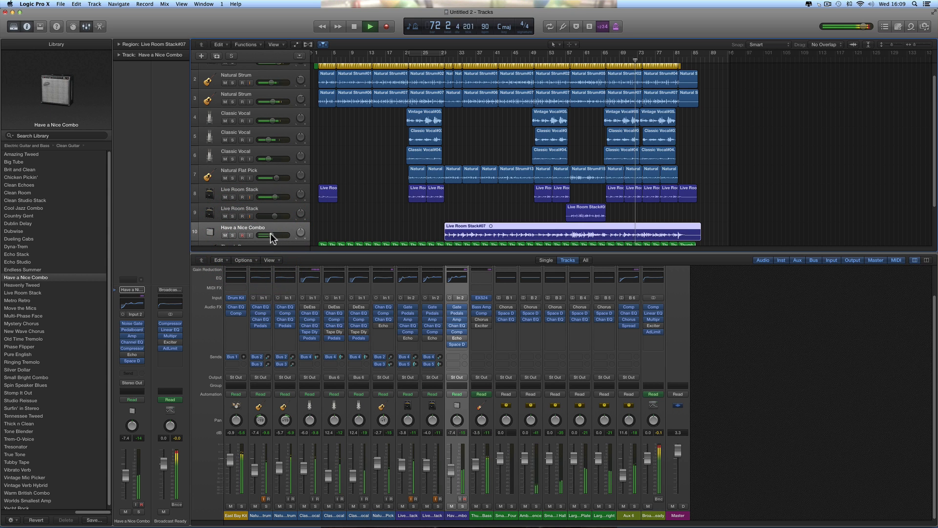
pyautogui.moveTo(270, 235); pyautogui.dragTo(271, 234)
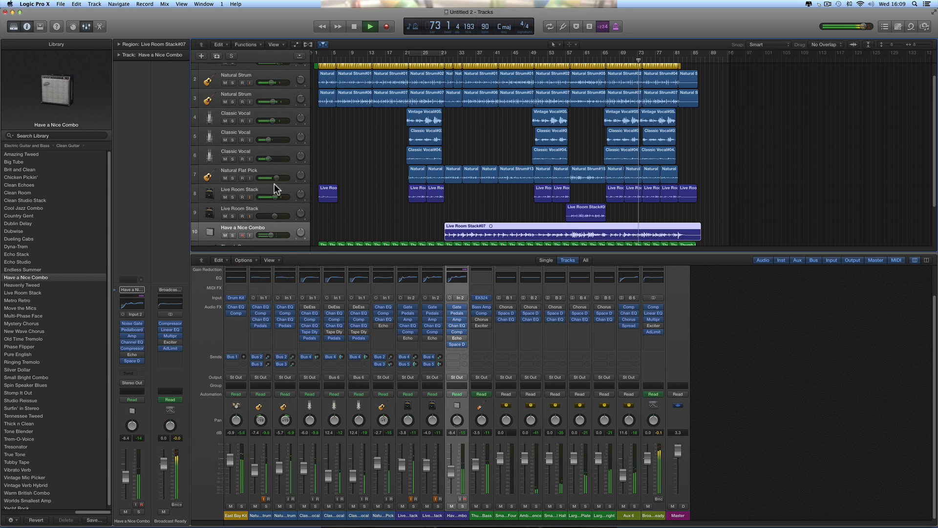
# Raise the Natural Flat Pick track's second send to about -10.4 dB and set its volume to -3.4 dB.
pyautogui.moveTo(275, 178)
pyautogui.mouseDown()
pyautogui.moveTo(266, 178)
pyautogui.moveTo(283, 179)
pyautogui.mouseUp()
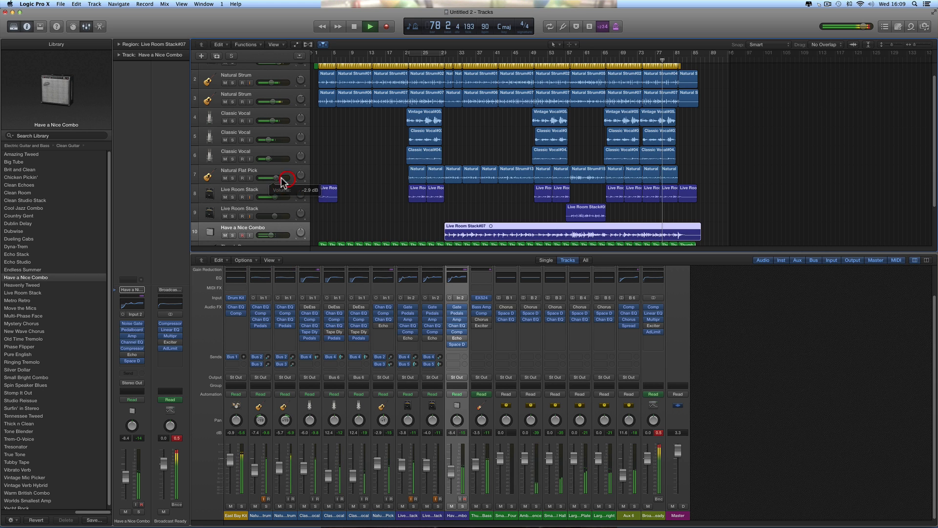
pyautogui.click(267, 169)
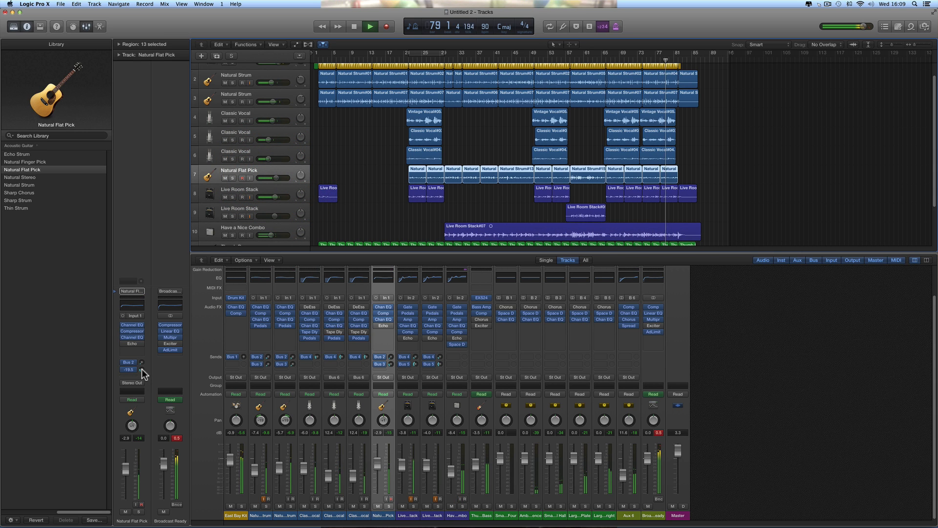
pyautogui.moveTo(141, 369); pyautogui.dragTo(138, 355)
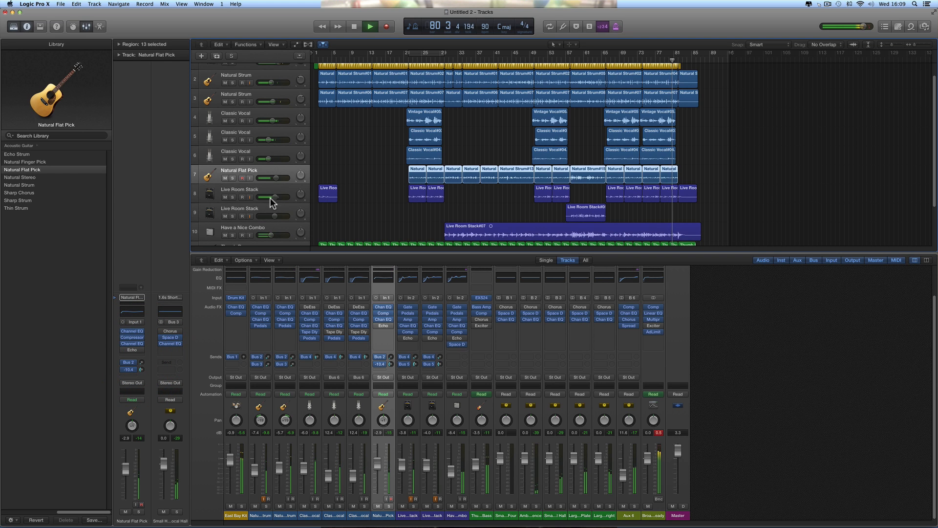
pyautogui.moveTo(276, 180); pyautogui.dragTo(274, 179)
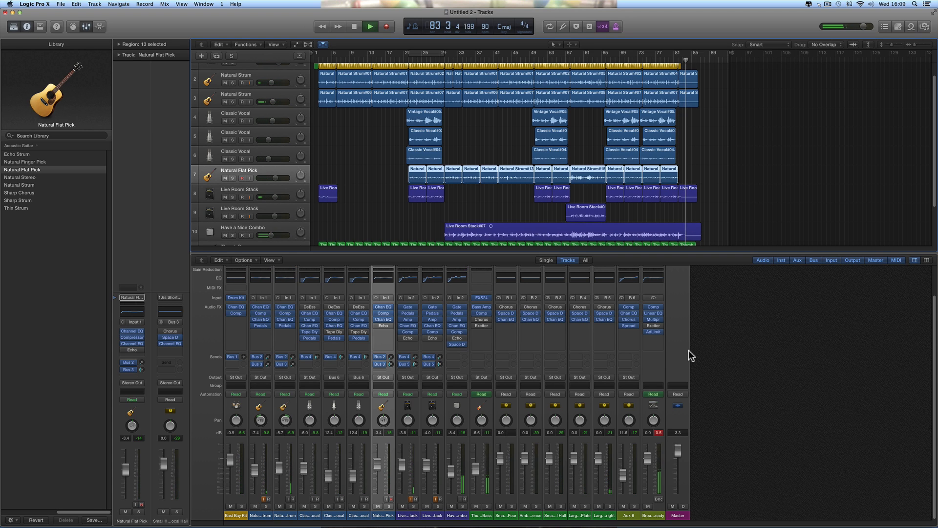
# Stop playback and reload the Soft Limiter preset in the Broadcast Ready channel's Adaptive Limiter.
pyautogui.press('space')
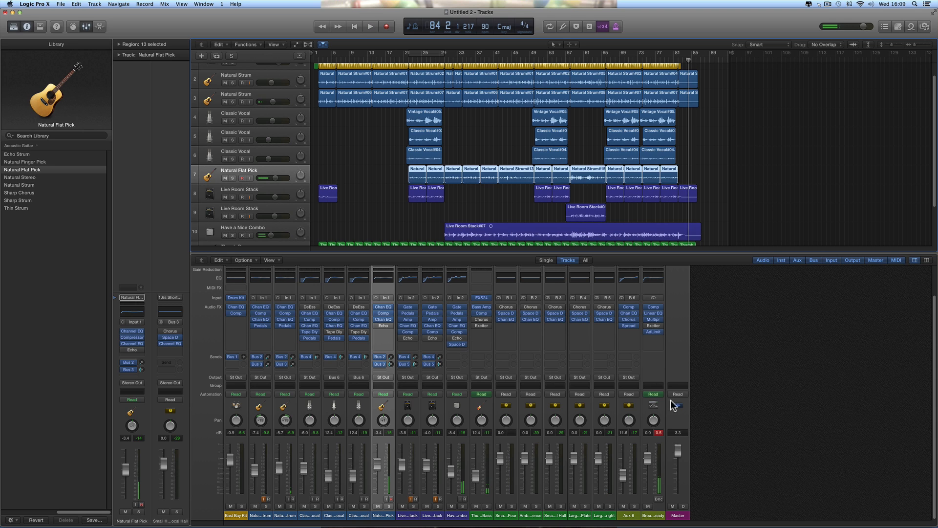
pyautogui.click(653, 332)
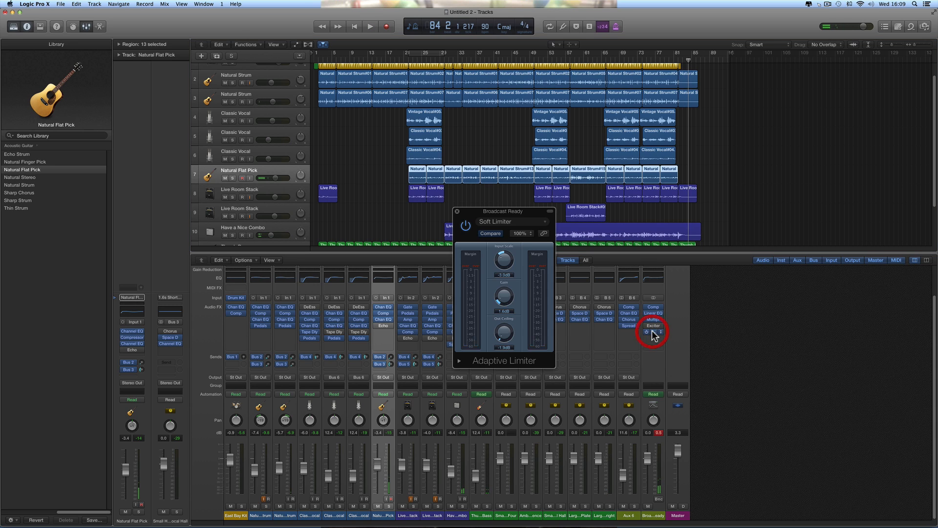
pyautogui.click(503, 221)
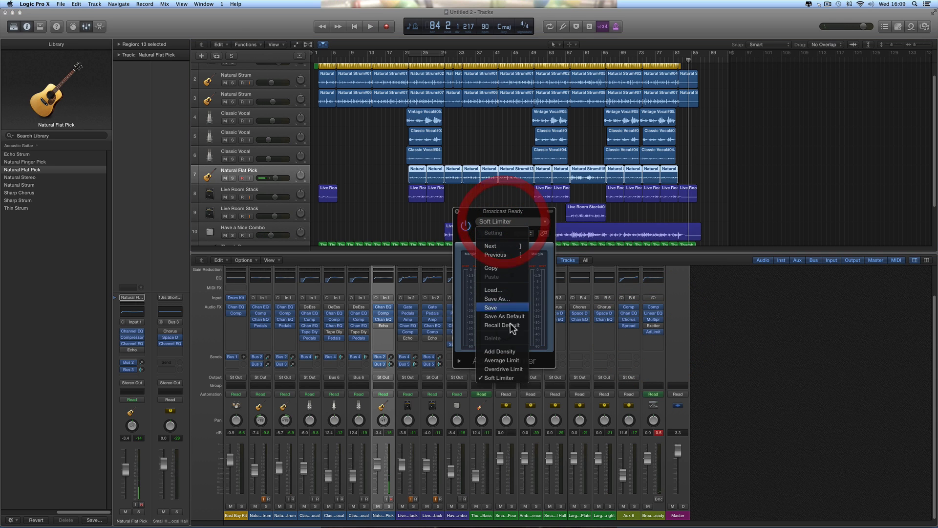
pyautogui.click(508, 378)
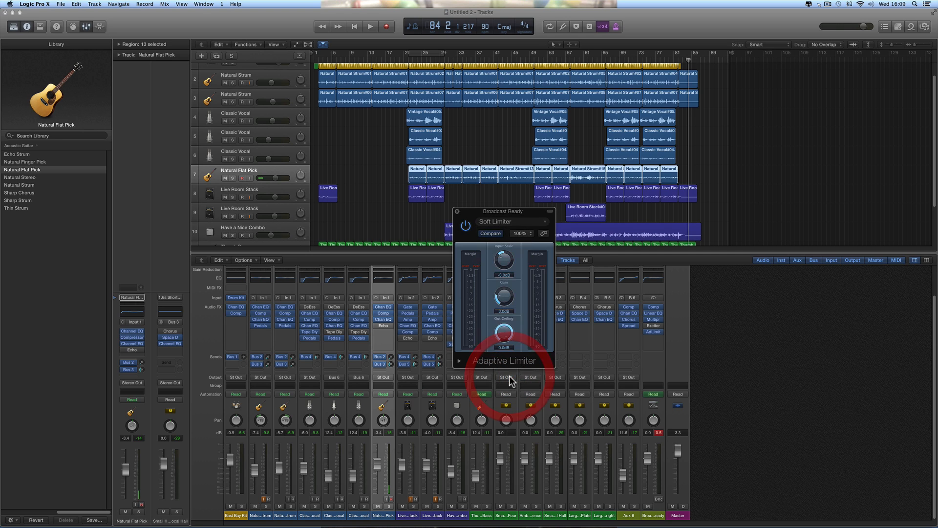
# Play the song from the beginning, moving the Adaptive Limiter window clear of the mixer and enlarging the tracks area.
pyautogui.press('space')
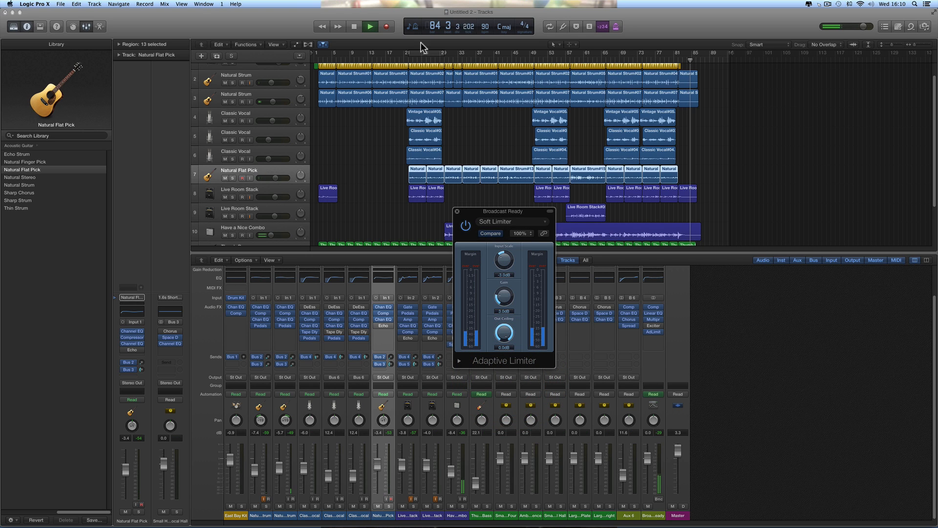
pyautogui.click(352, 27)
pyautogui.click(353, 27)
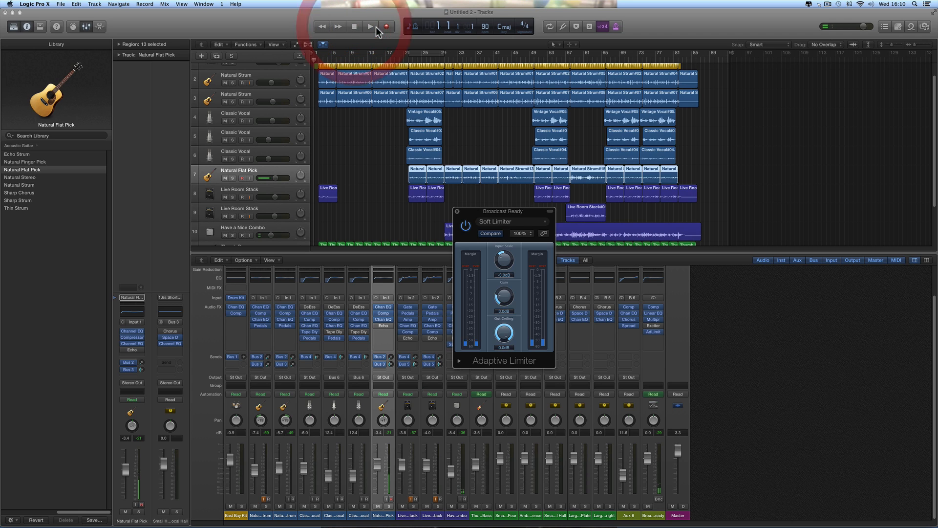
pyautogui.click(372, 27)
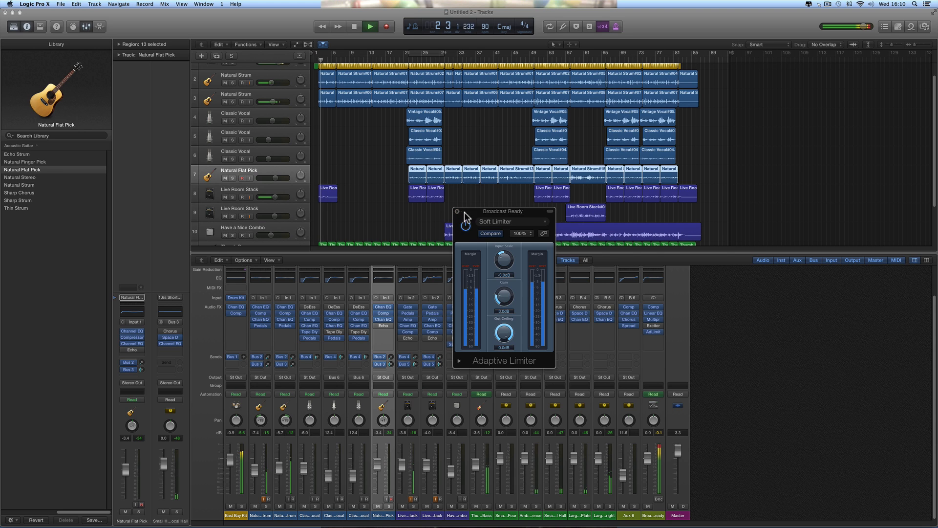
pyautogui.moveTo(466, 211); pyautogui.dragTo(768, 292)
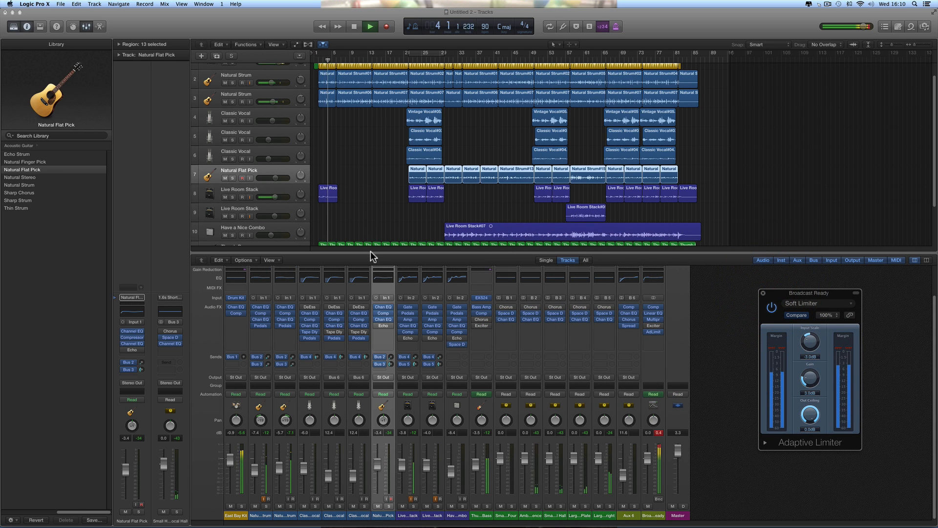
pyautogui.moveTo(371, 257); pyautogui.dragTo(374, 287)
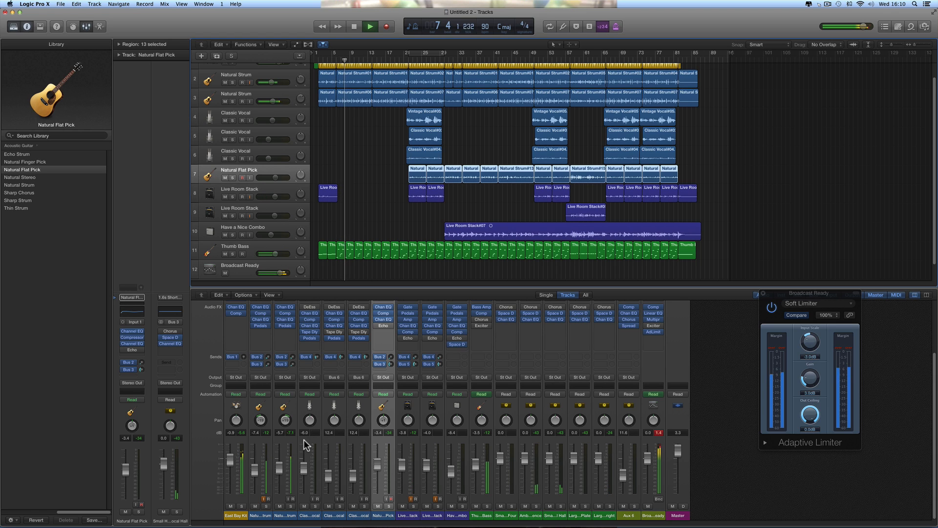
# Add a Channel EQ to East Bay Kit with a -3.0 dB cut at 2150 Hz, then close it.
pyautogui.scroll(3, 248, 334)
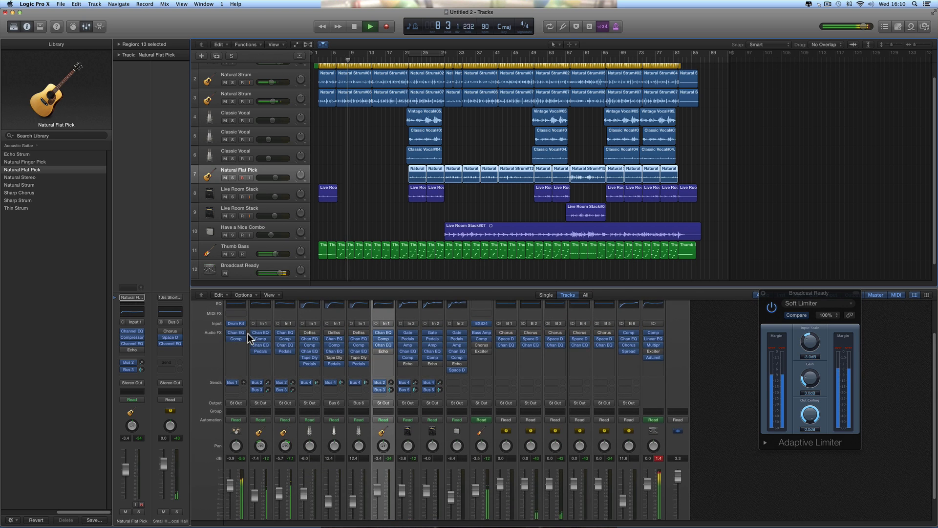
pyautogui.scroll(5, 248, 334)
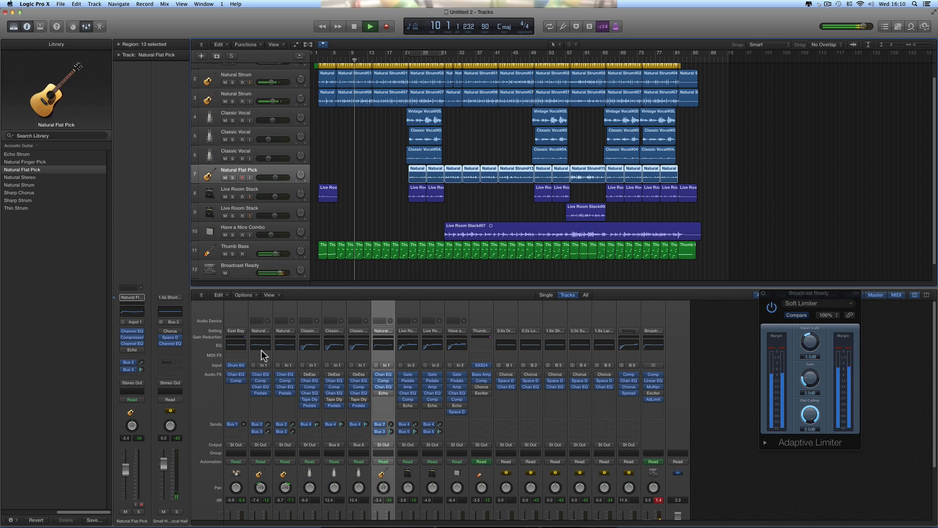
pyautogui.scroll(-2, 236, 340)
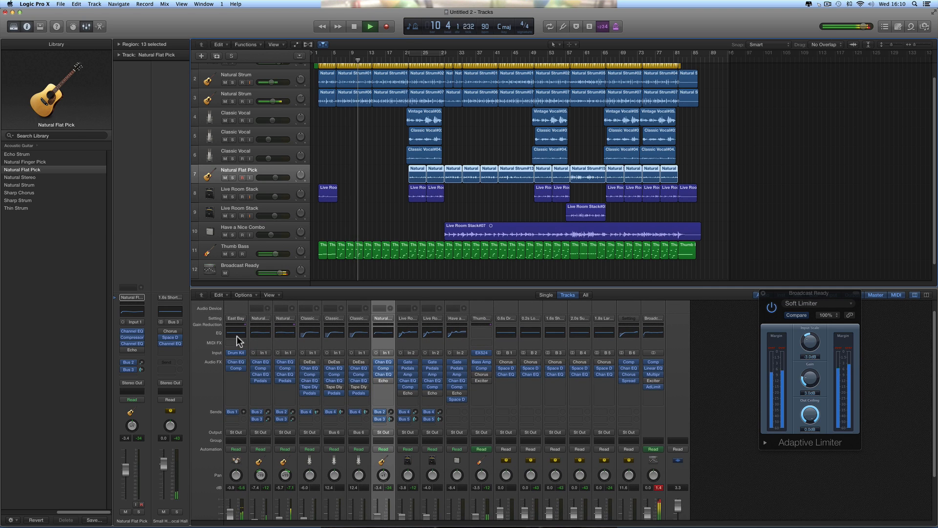
pyautogui.click(237, 334)
pyautogui.click(266, 190)
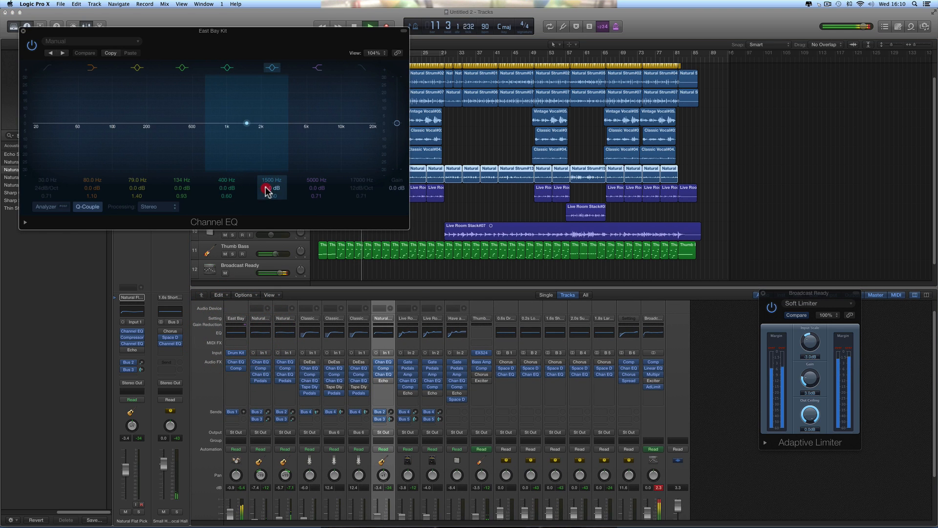
pyautogui.moveTo(266, 189); pyautogui.dragTo(266, 196)
pyautogui.moveTo(247, 126); pyautogui.dragTo(263, 127)
pyautogui.moveTo(272, 196); pyautogui.dragTo(271, 196)
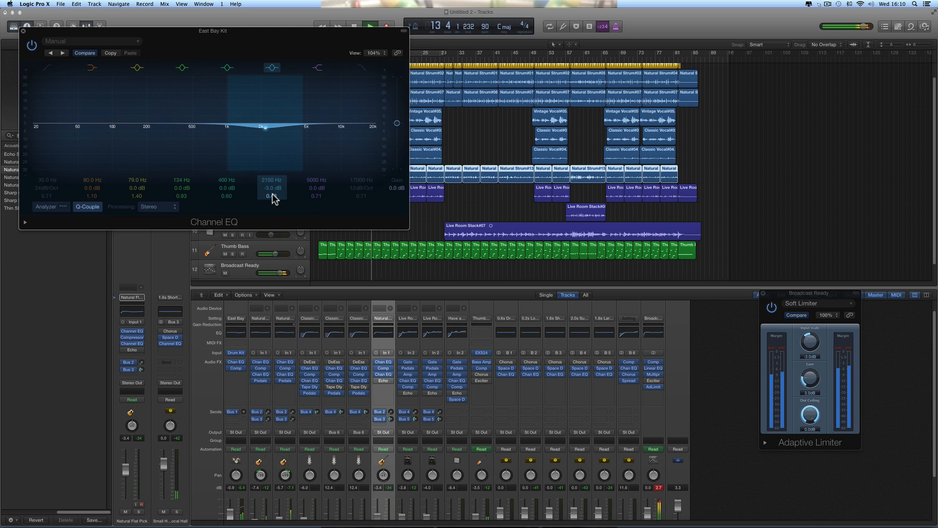
pyautogui.click(23, 32)
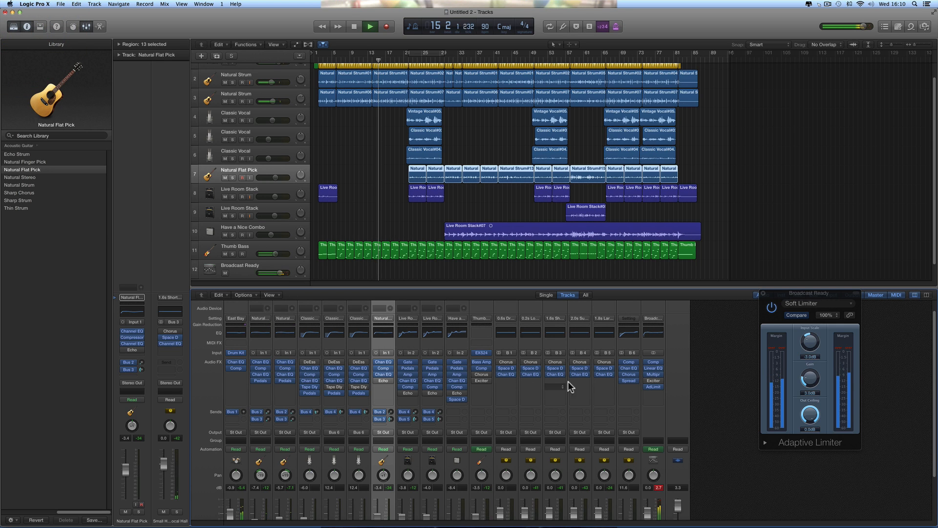
# Turn off input monitoring on both Live Room Stack tracks and the first Natural Strum, stopping playback after the song ends.
pyautogui.moveTo(791, 294); pyautogui.dragTo(807, 239)
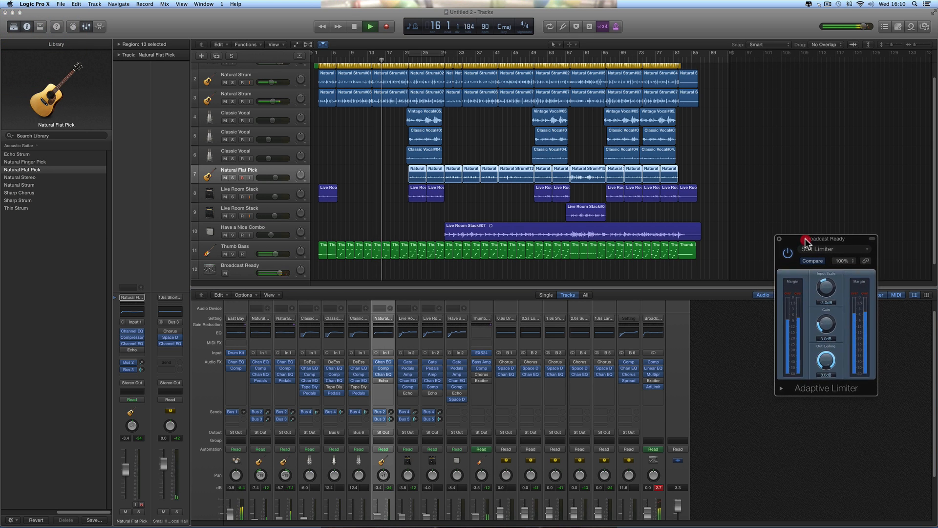
pyautogui.scroll(-5, 717, 330)
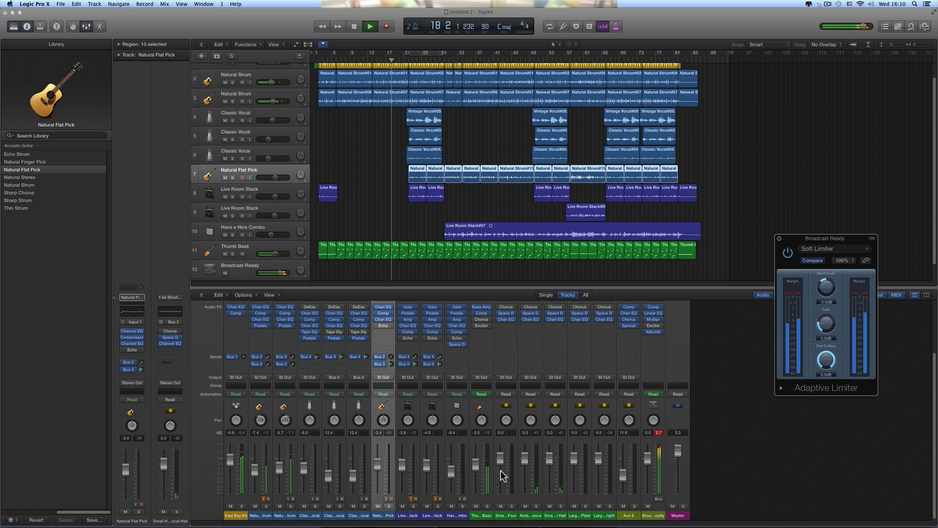
pyautogui.click(436, 499)
pyautogui.click(411, 498)
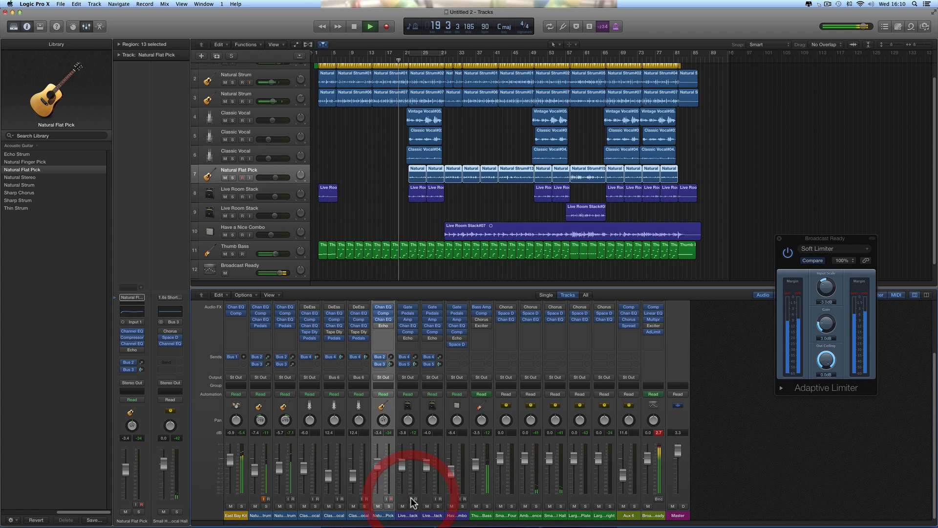
pyautogui.click(263, 498)
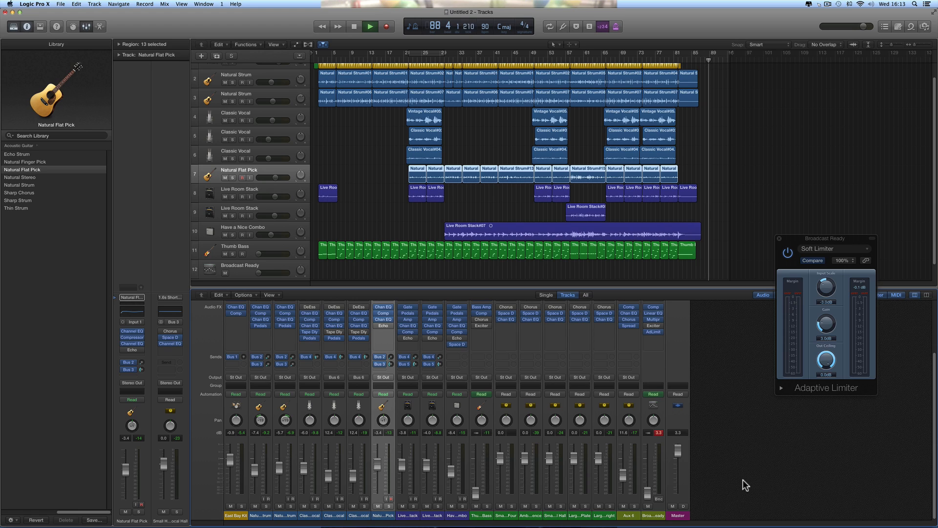
pyautogui.press('space')
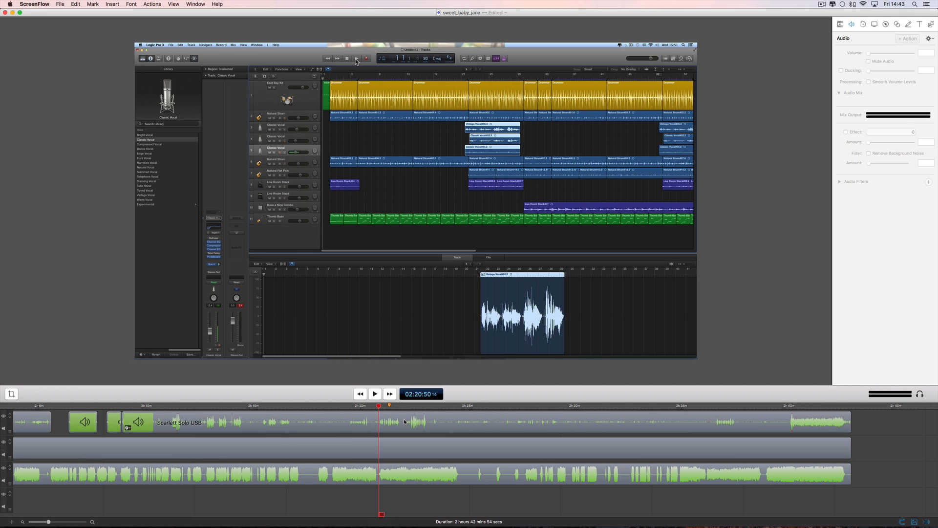
# Play back the recorded session in the sweet_baby_jane project in ScreenFlow.
pyautogui.press('space')
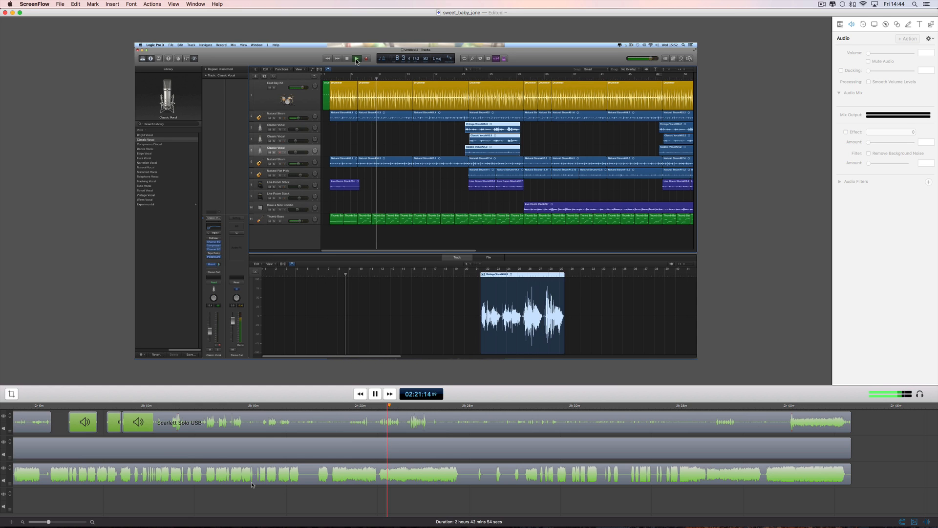
# Pause the session recording and move its playhead to about 02:22:08.
pyautogui.press('space')
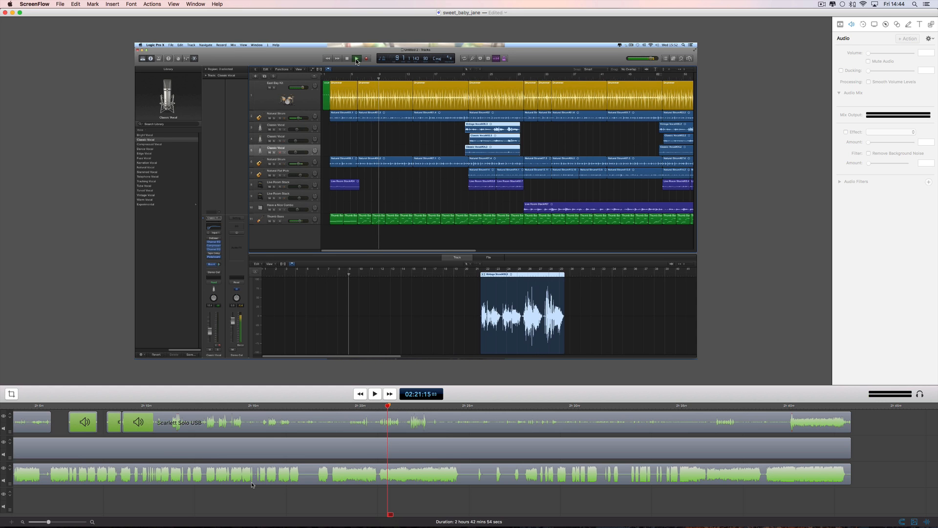
pyautogui.click(406, 406)
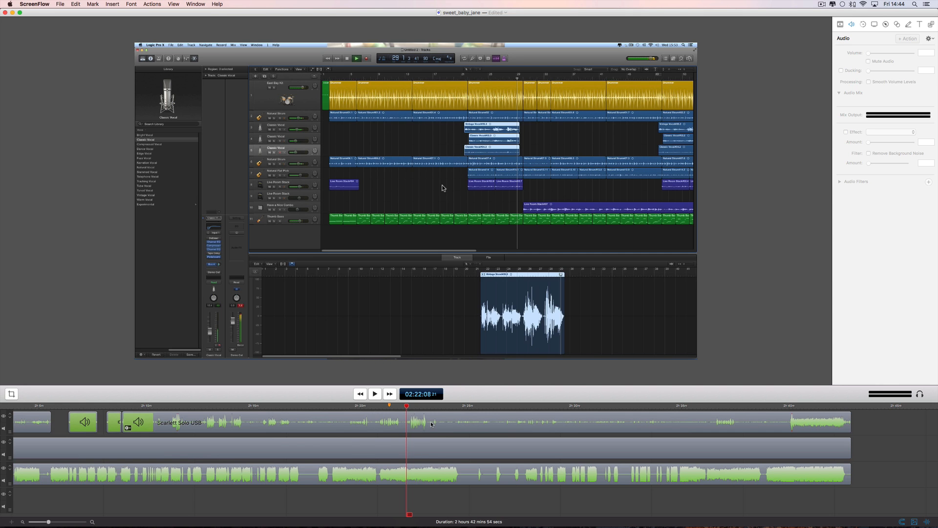
# Switch to QuickTime Player and play sweet_baby_jane_song.mp4 from the start.
pyautogui.press('super+Tab')
pyautogui.press('super+Tab')
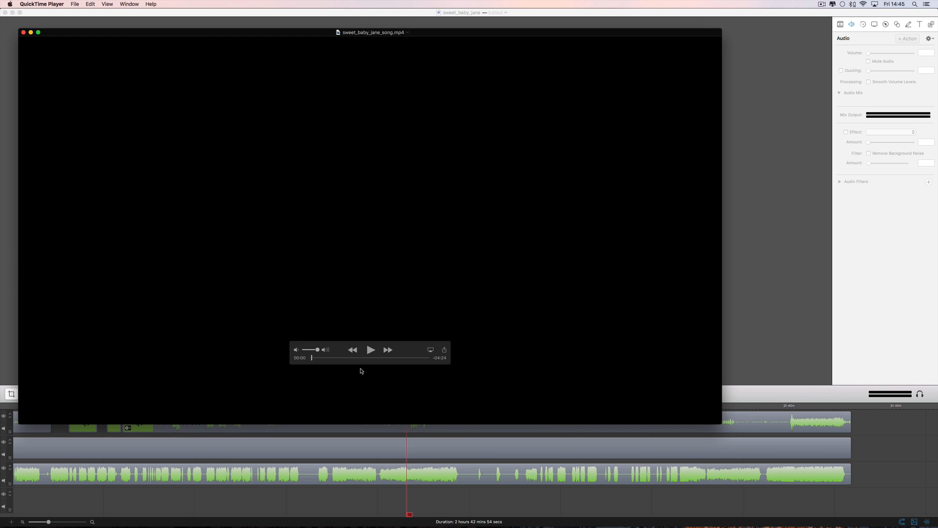
pyautogui.click(370, 350)
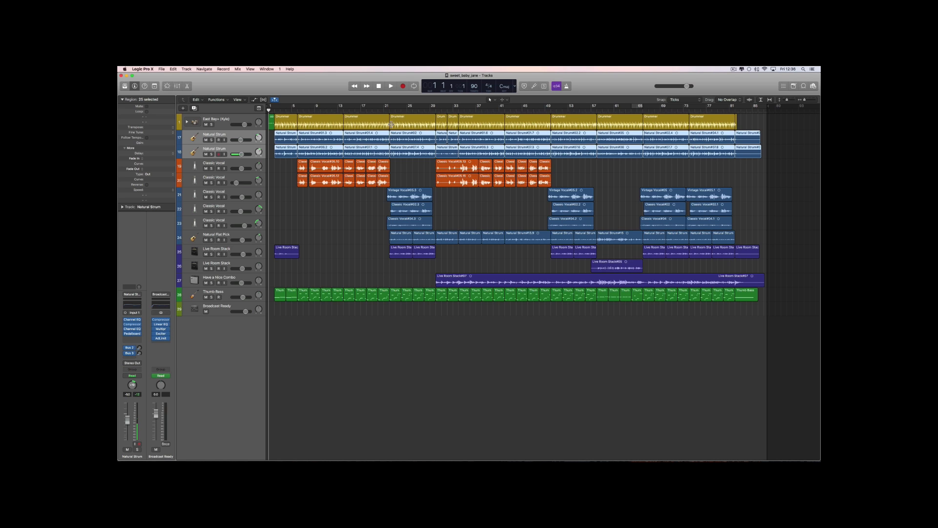
# Play the finished sweet_baby_jane song in Logic Pro X from bar 1 and stop playback after the song ends.
pyautogui.click(392, 89)
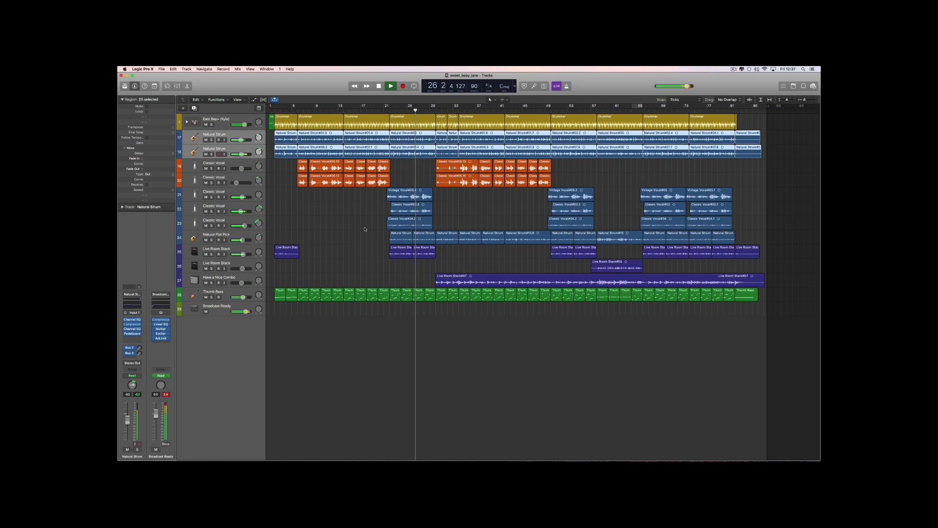
pyautogui.moveTo(241, 197)
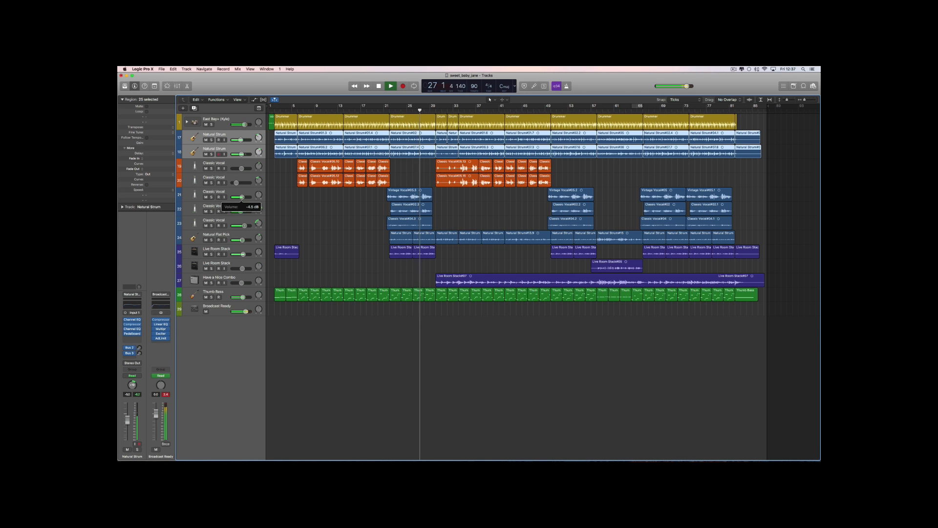
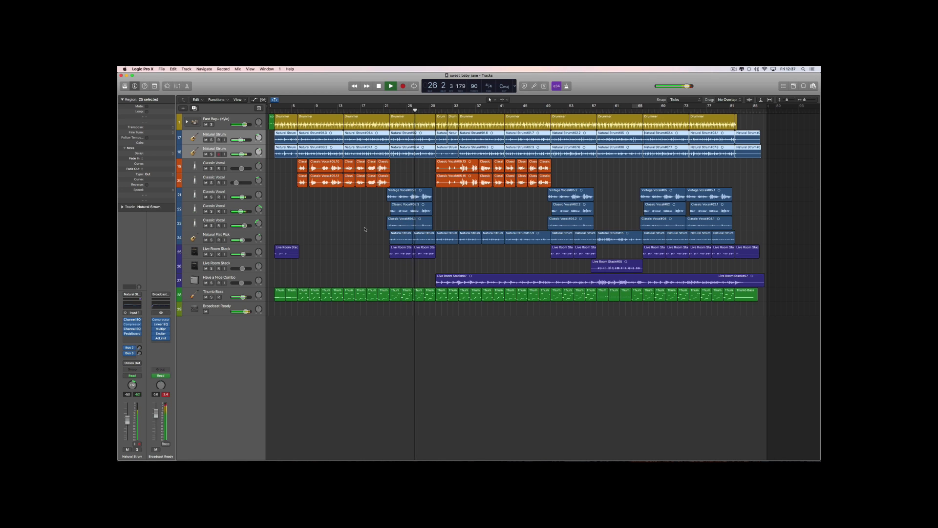
pyautogui.moveTo(243, 197)
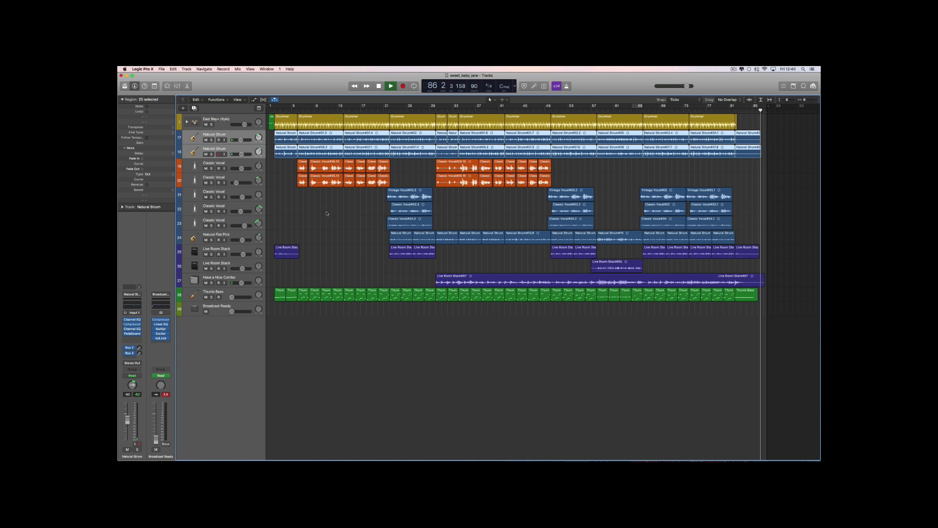
pyautogui.press('space')
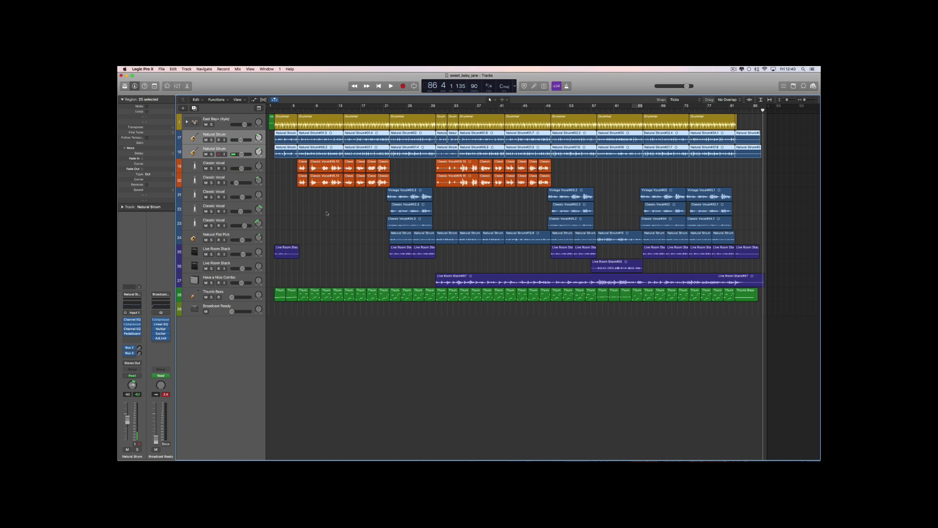